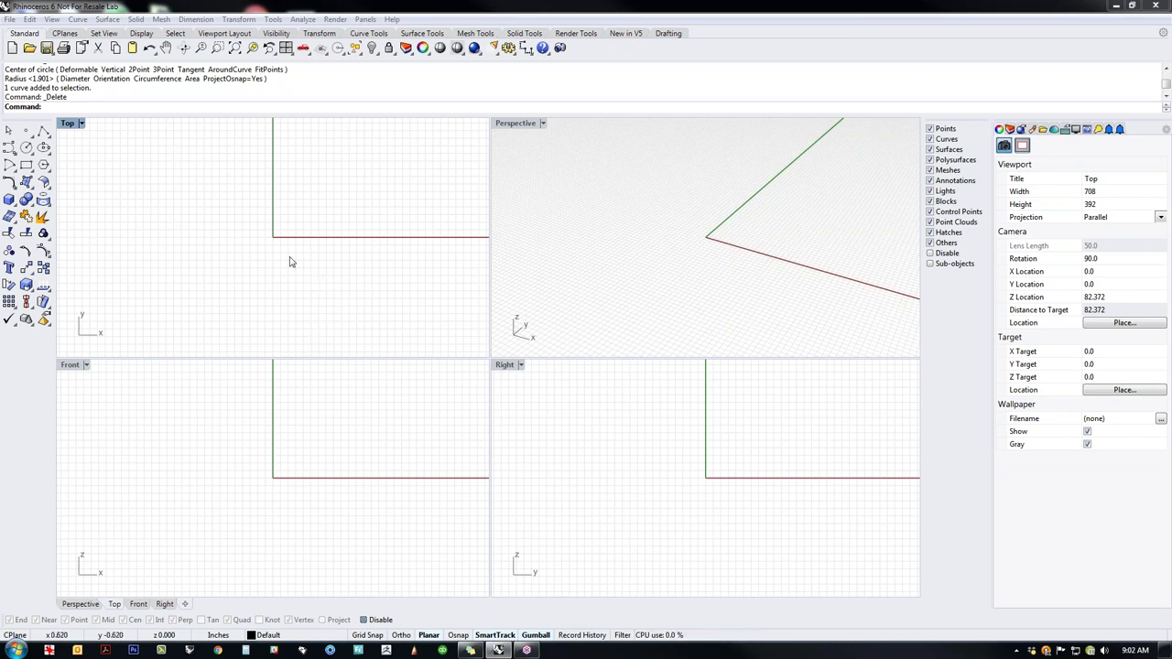
{"action": "right_click_drag", "start_coordinate": [291, 261], "coordinate": [306, 272]}
{"action": "right_click_drag", "start_coordinate": [620, 280], "coordinate": [663, 317]}
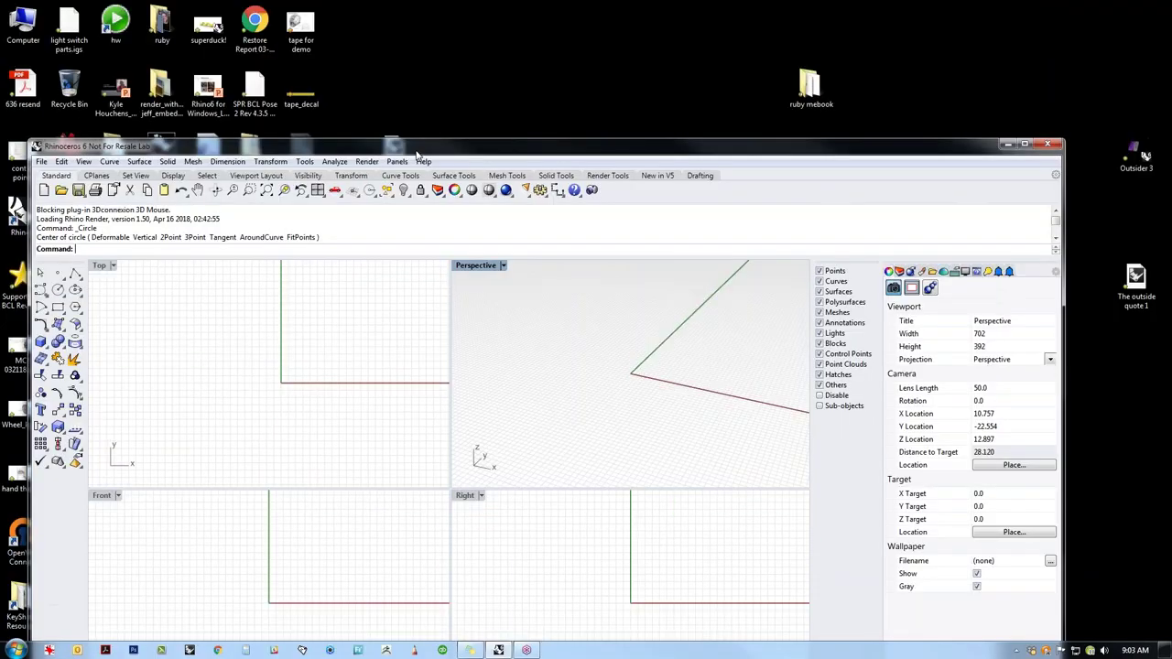
Step: Open the "tape for demo" sketch from the desktop, examine the laser tape measure design, and return to a maximized Rhino window
{"action": "left_click_drag", "start_coordinate": [416, 154], "coordinate": [400, 69]}
{"action": "double_click", "coordinate": [301, 26]}
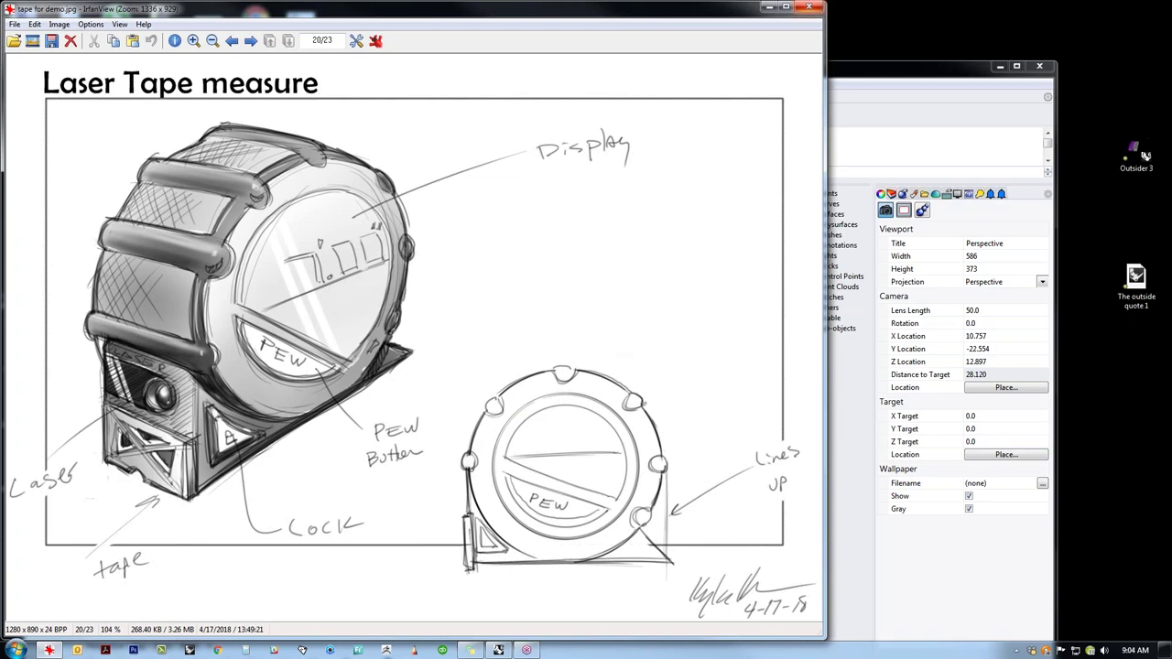
{"action": "left_click", "coordinate": [808, 6]}
{"action": "double_click", "coordinate": [873, 71]}
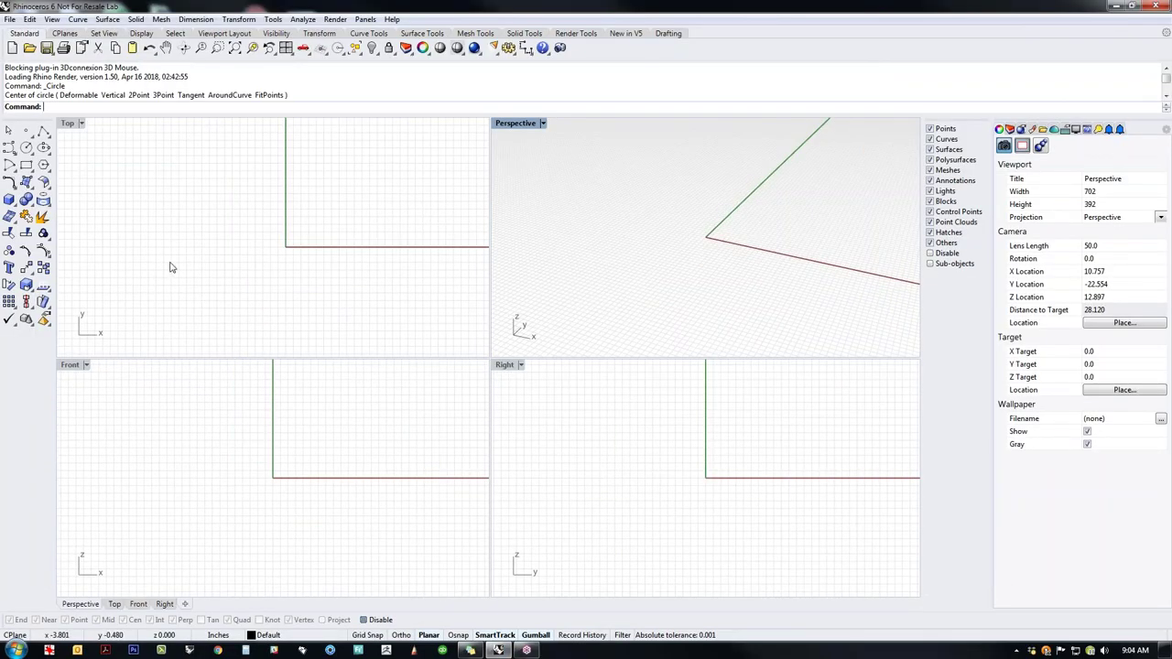
Step: Maximize the Front viewport and frame the area around the origin
{"action": "double_click", "coordinate": [71, 365]}
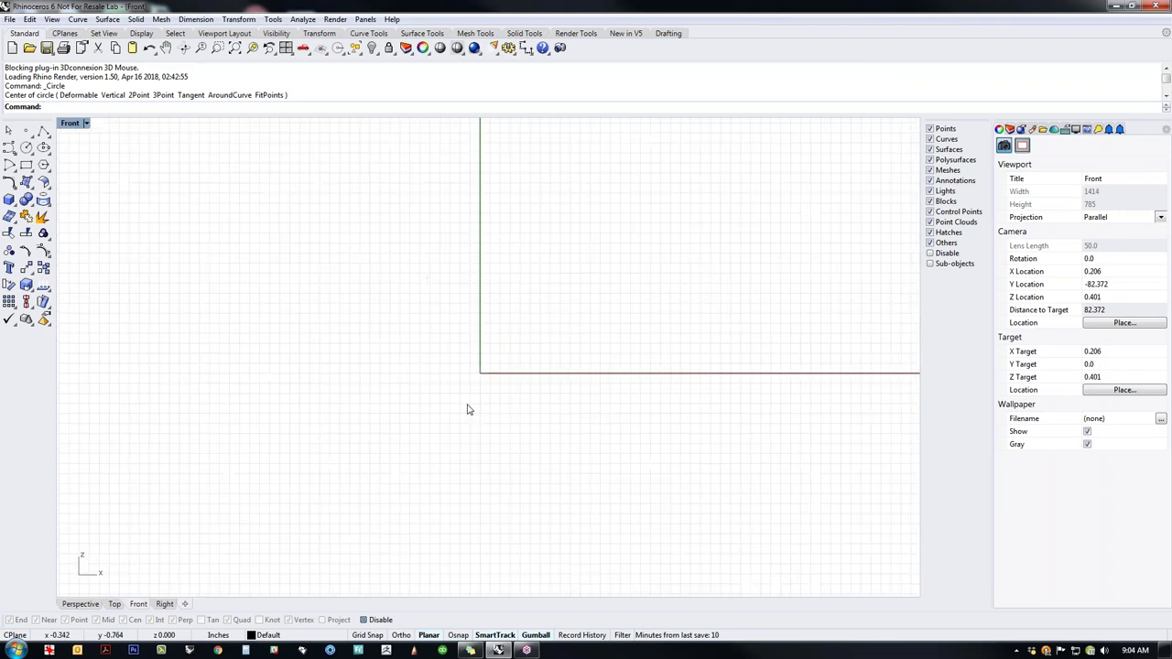
{"action": "scroll", "coordinate": [570, 385], "scroll_direction": "down", "scroll_amount": 4}
{"action": "mouse_move", "coordinate": [570, 385]}
{"action": "right_mouse_down"}
{"action": "mouse_move", "coordinate": [522, 402]}
{"action": "mouse_move", "coordinate": [559, 395]}
{"action": "right_mouse_up"}
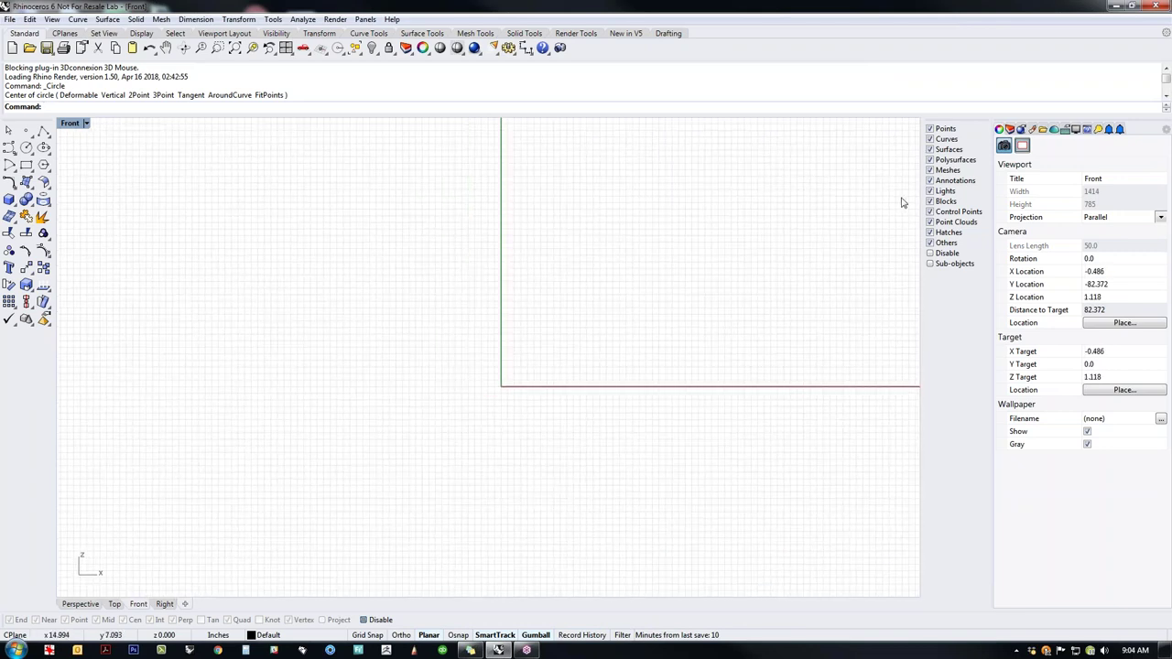
Step: Rename Layer 01 to "image" and make it the current layer
{"action": "left_click", "coordinate": [1010, 129]}
{"action": "right_click_drag", "start_coordinate": [642, 306], "coordinate": [574, 352]}
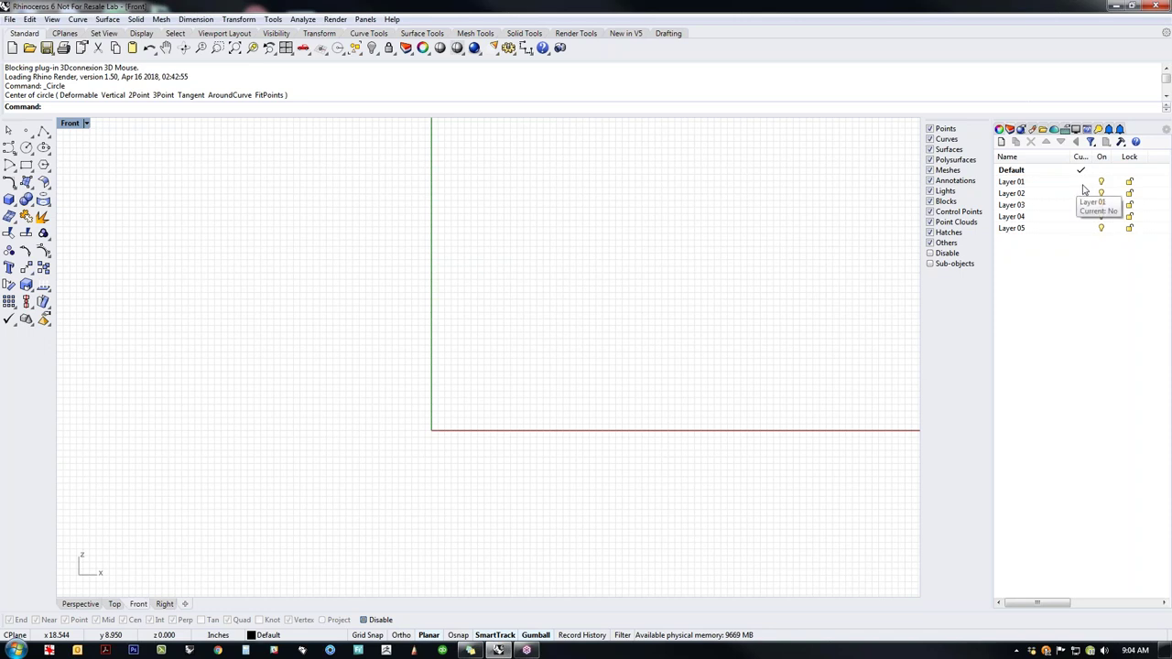
{"action": "double_click", "coordinate": [1023, 184]}
{"action": "left_click", "coordinate": [1023, 186]}
{"action": "type", "text": "image"}
{"action": "key", "text": "Return"}
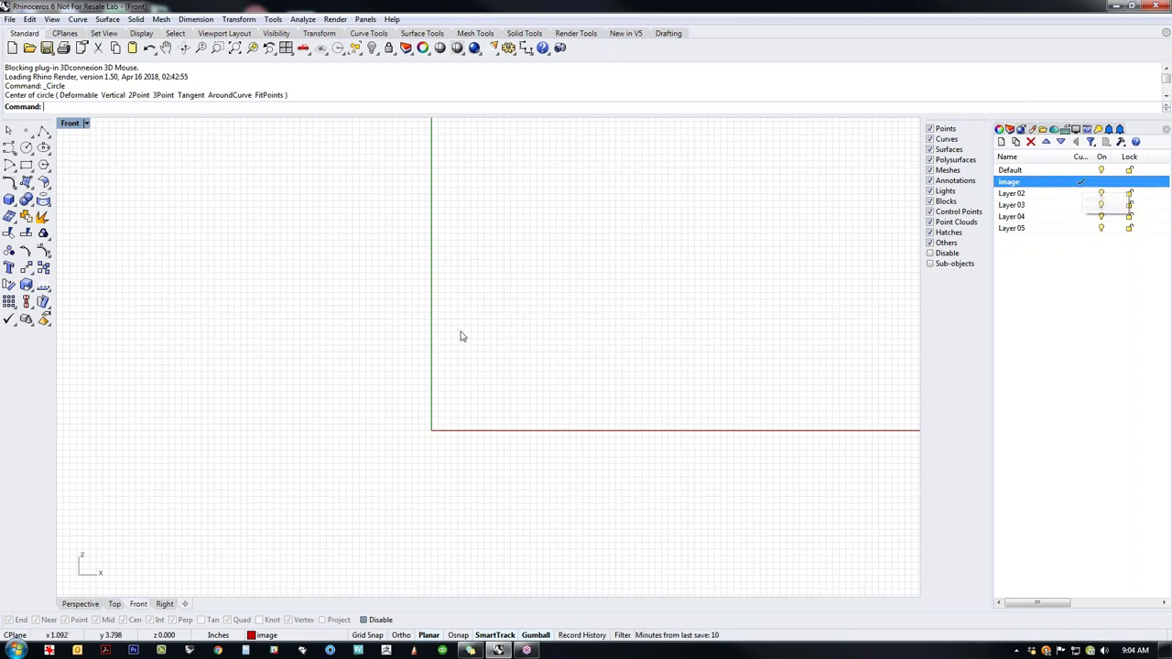
Step: Insert the "tape for demo" image as a picture in the Front viewport, spanning from below the x axis across the origin
{"action": "type", "text": "Picture"}
{"action": "key", "text": "Return"}
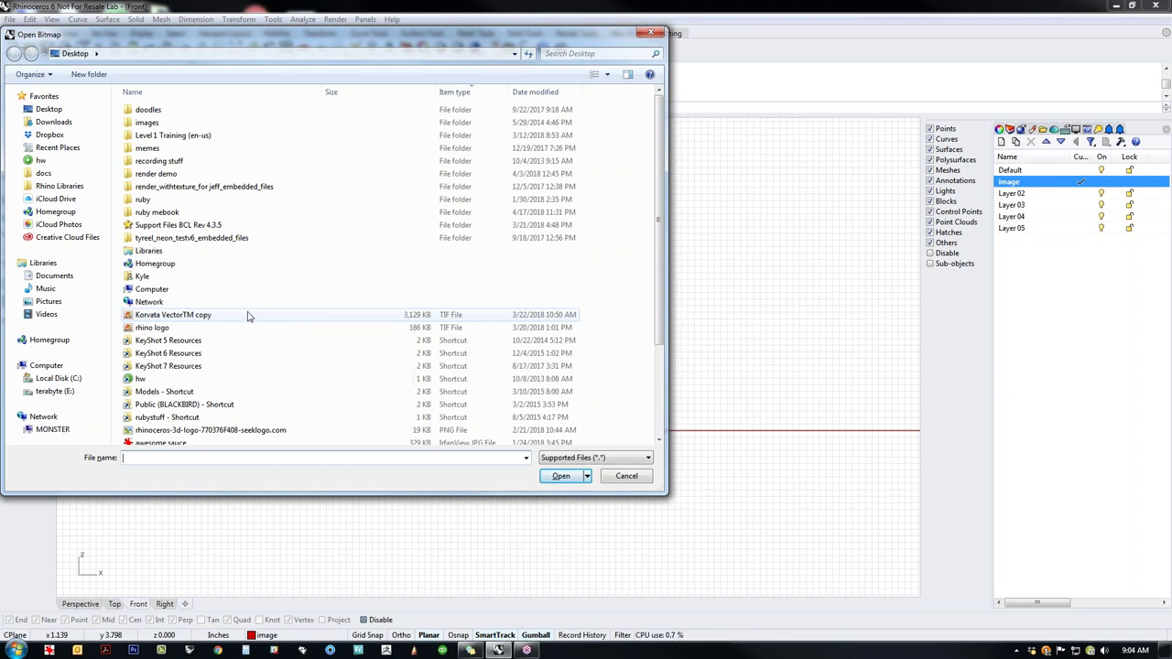
{"action": "left_click_drag", "start_coordinate": [655, 287], "coordinate": [656, 378]}
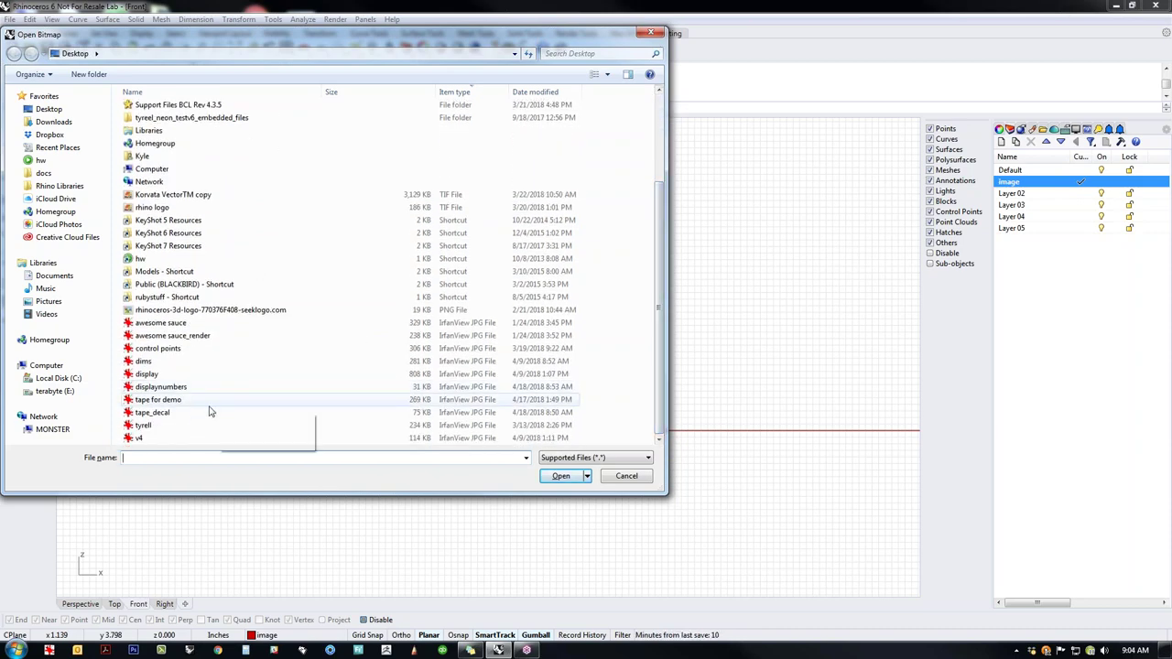
{"action": "double_click", "coordinate": [179, 405]}
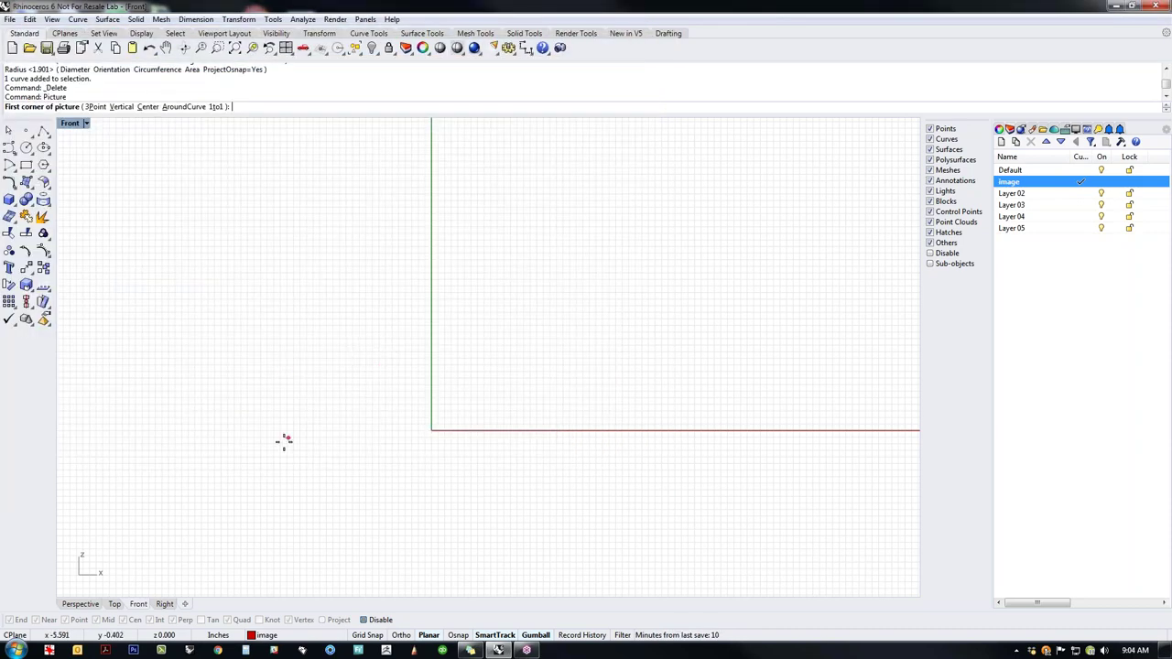
{"action": "left_click", "coordinate": [268, 470]}
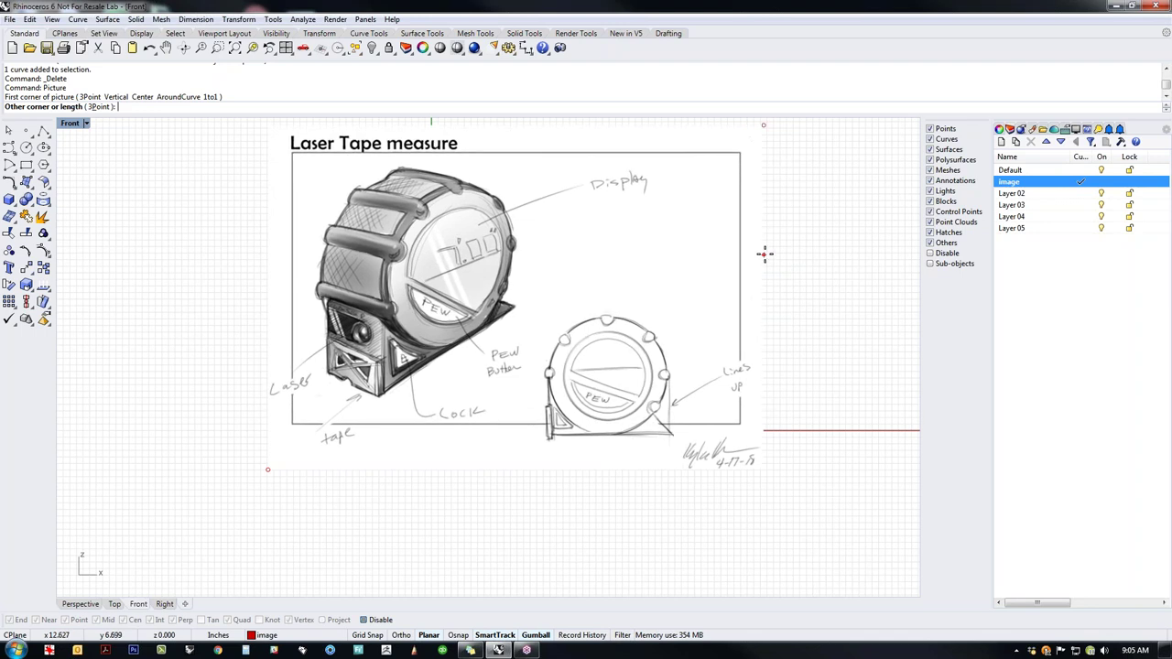
{"action": "left_click", "coordinate": [797, 243]}
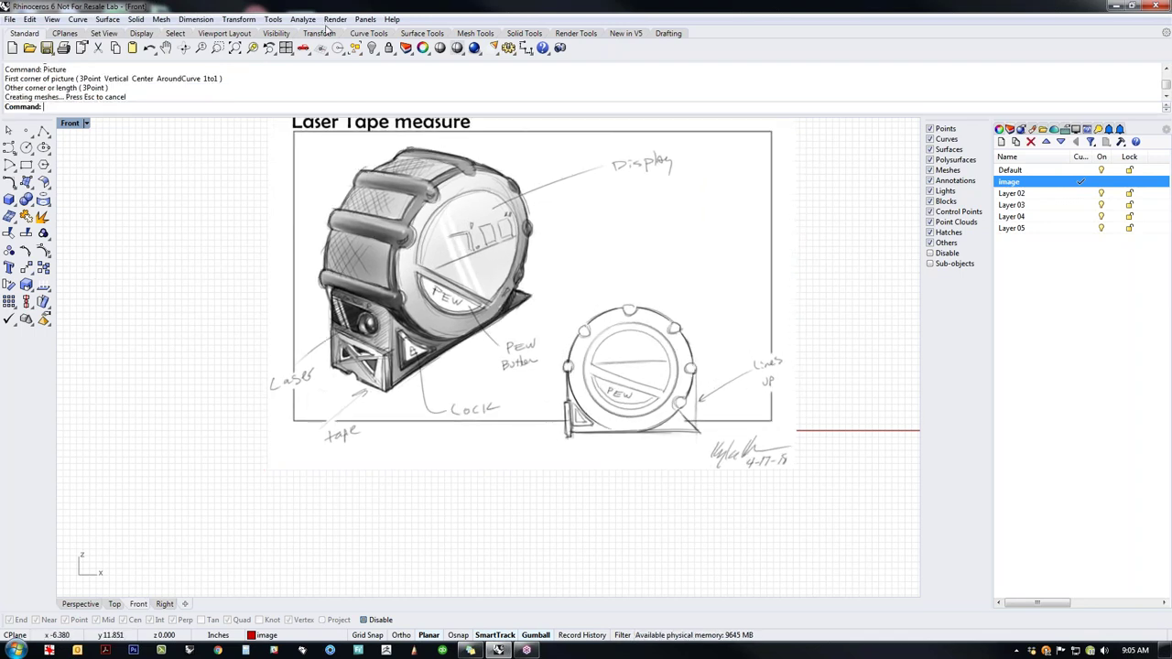
Step: In the document's unit settings, try an absolute tolerance of 0.01 and return it to 0.001
{"action": "left_click", "coordinate": [273, 19]}
{"action": "left_click", "coordinate": [201, 291]}
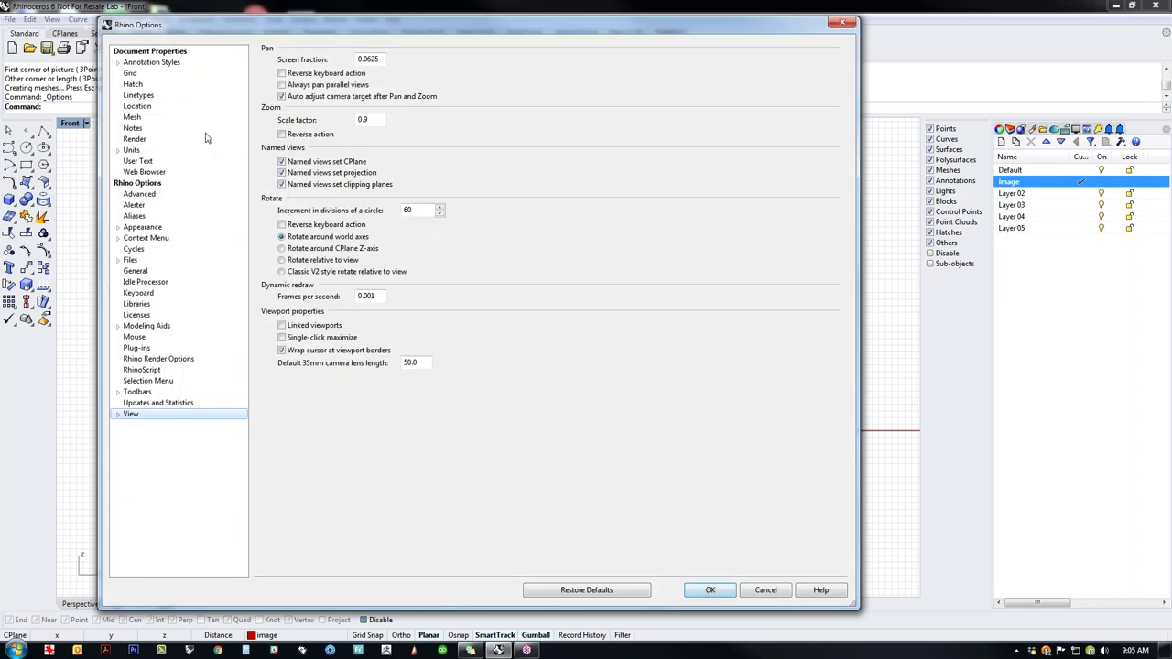
{"action": "left_click", "coordinate": [132, 150]}
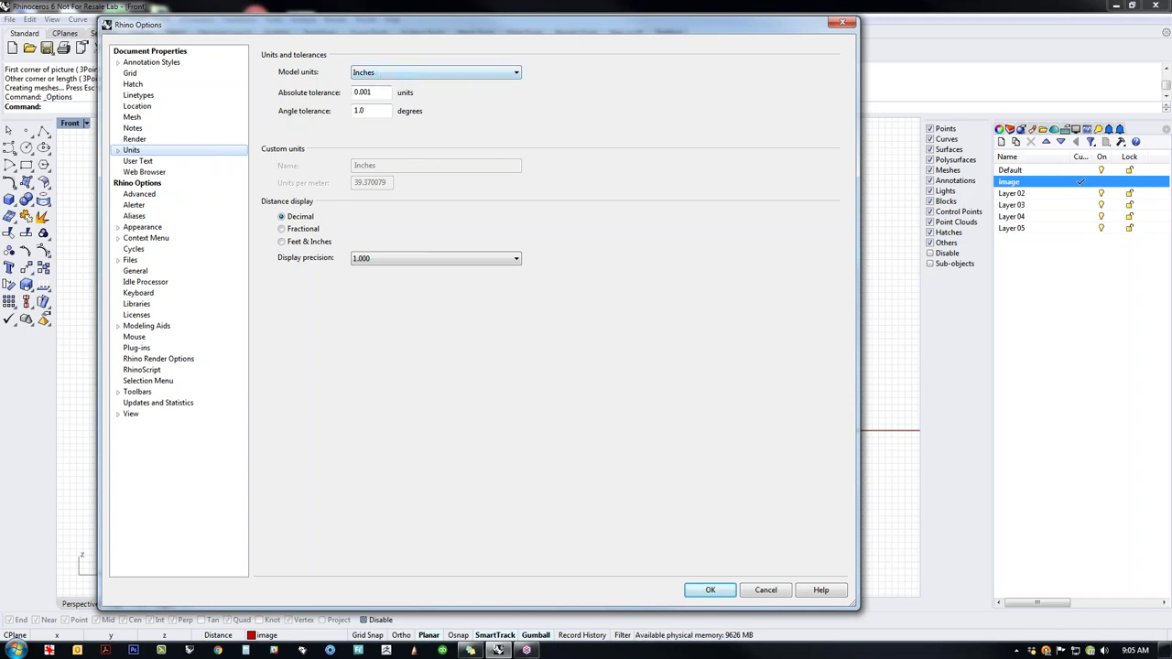
{"action": "left_click", "coordinate": [368, 93]}
{"action": "key", "text": "BackSpace"}
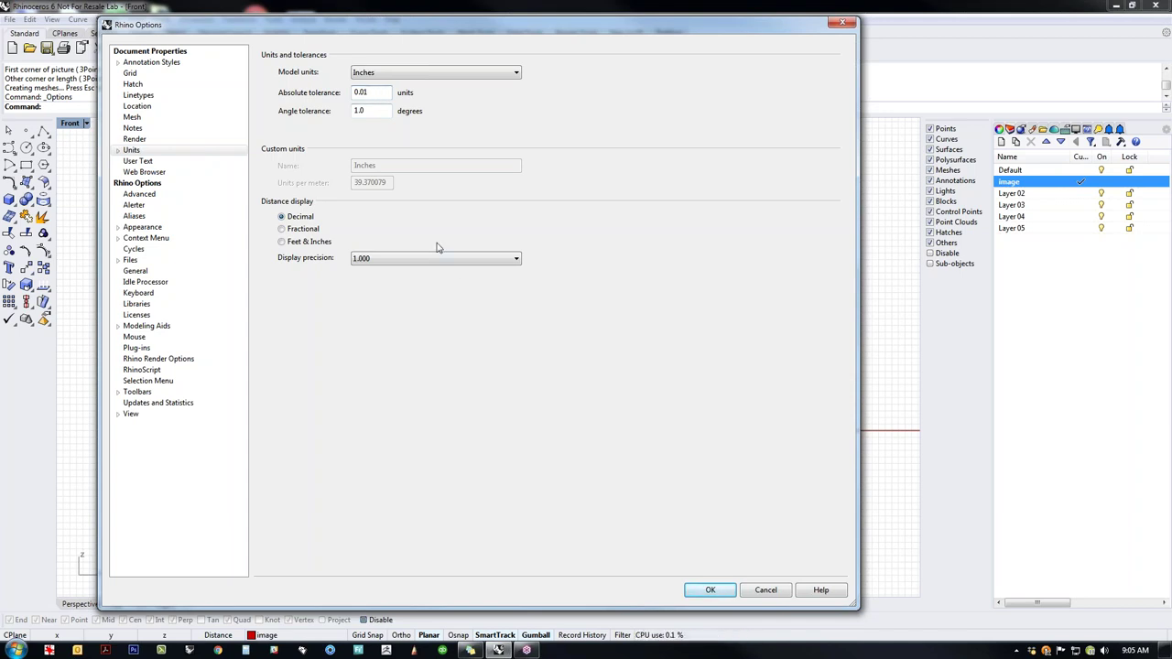
{"action": "left_click", "coordinate": [363, 92]}
{"action": "type", "text": "0"}
Step: Set the model units to Millimeters and the absolute tolerance to 0.01
{"action": "left_click", "coordinate": [424, 74]}
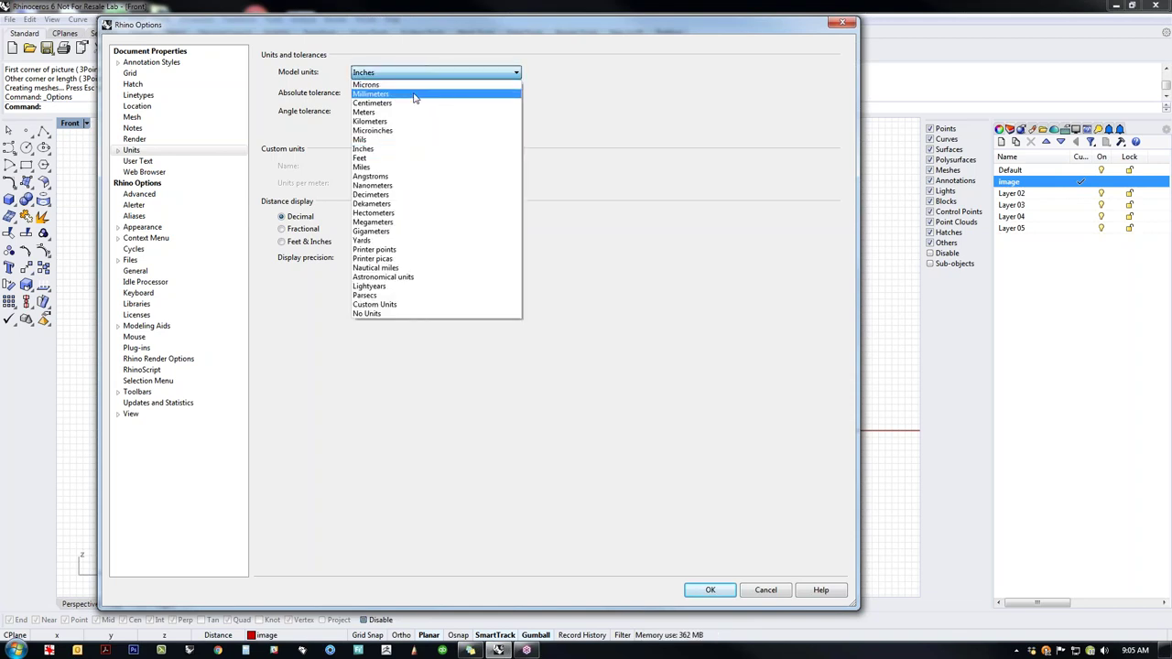
{"action": "left_click", "coordinate": [414, 95]}
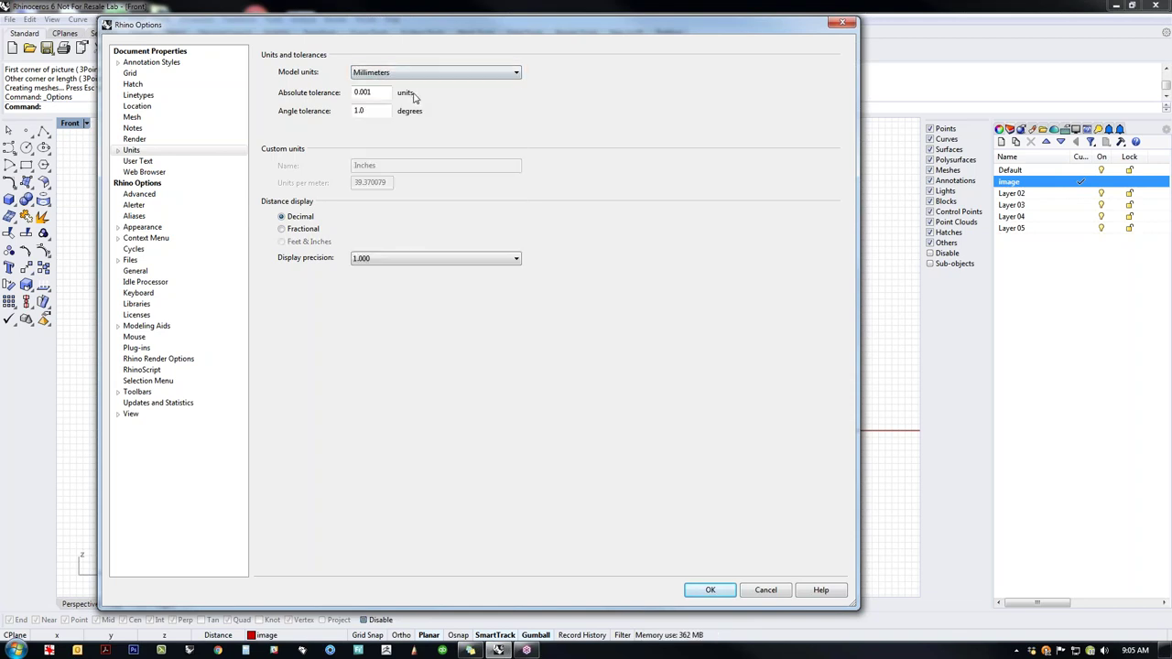
{"action": "double_click", "coordinate": [378, 93]}
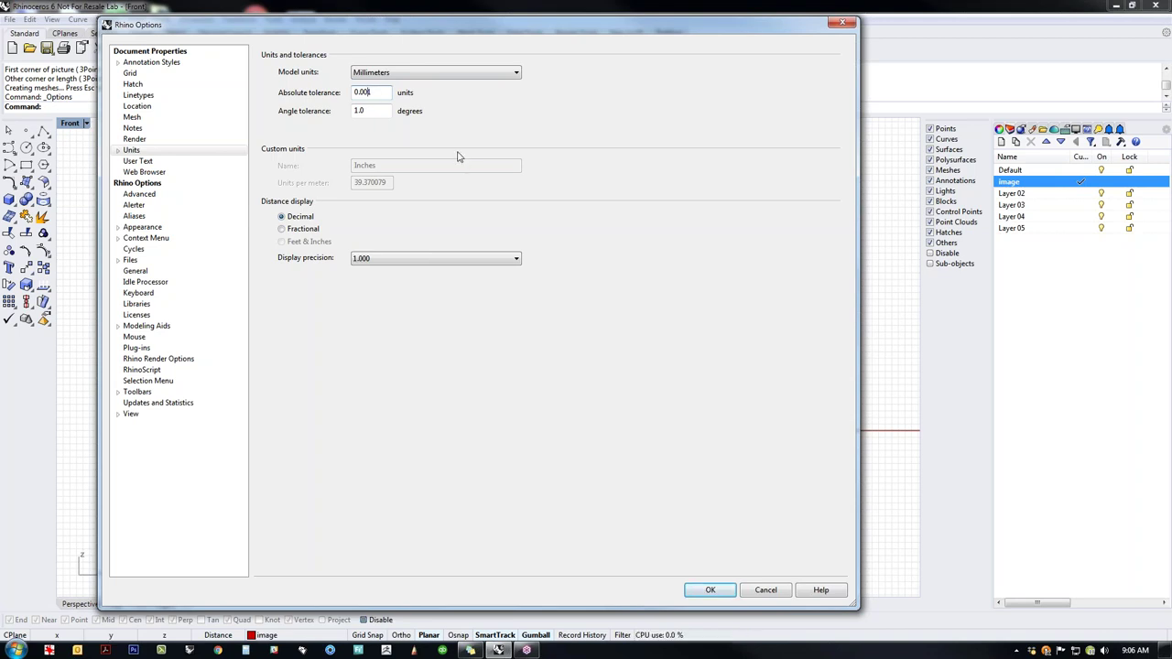
{"action": "left_click_drag", "start_coordinate": [377, 93], "coordinate": [335, 94]}
{"action": "type", "text": "01"}
{"action": "key", "text": "BackSpace"}
{"action": "key", "text": "BackSpace"}
{"action": "type", "text": "1"}
{"action": "key", "text": "BackSpace"}
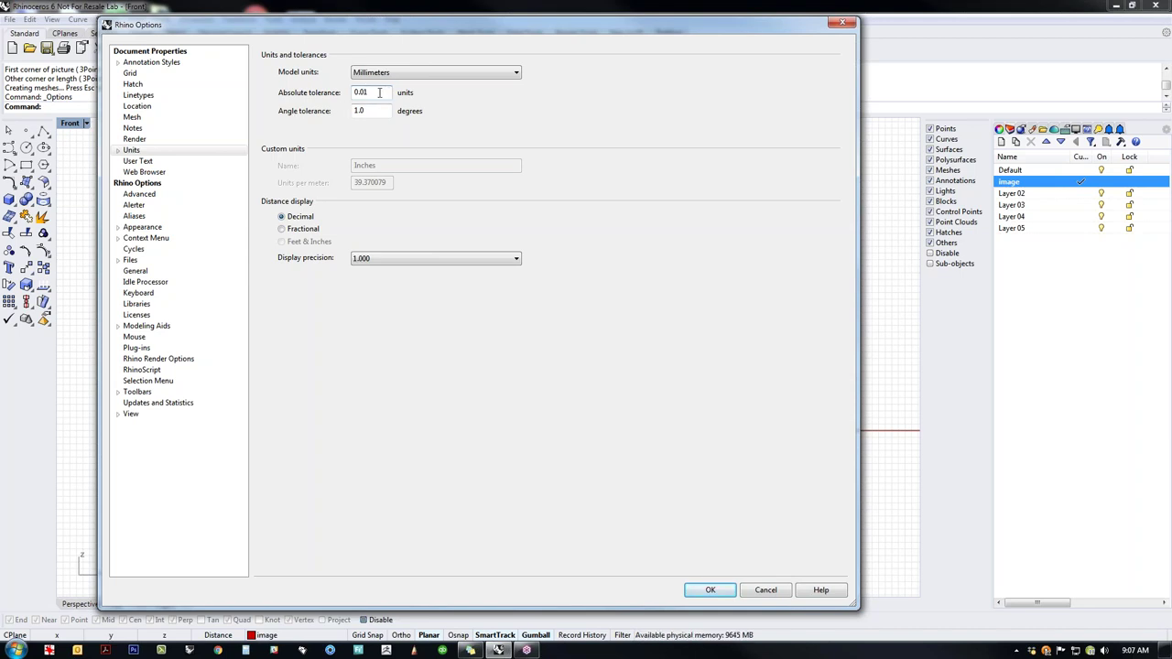
Step: Restore the absolute tolerance to 0.001 and the model units to Inches, and apply the settings
{"action": "key", "text": "BackSpace"}
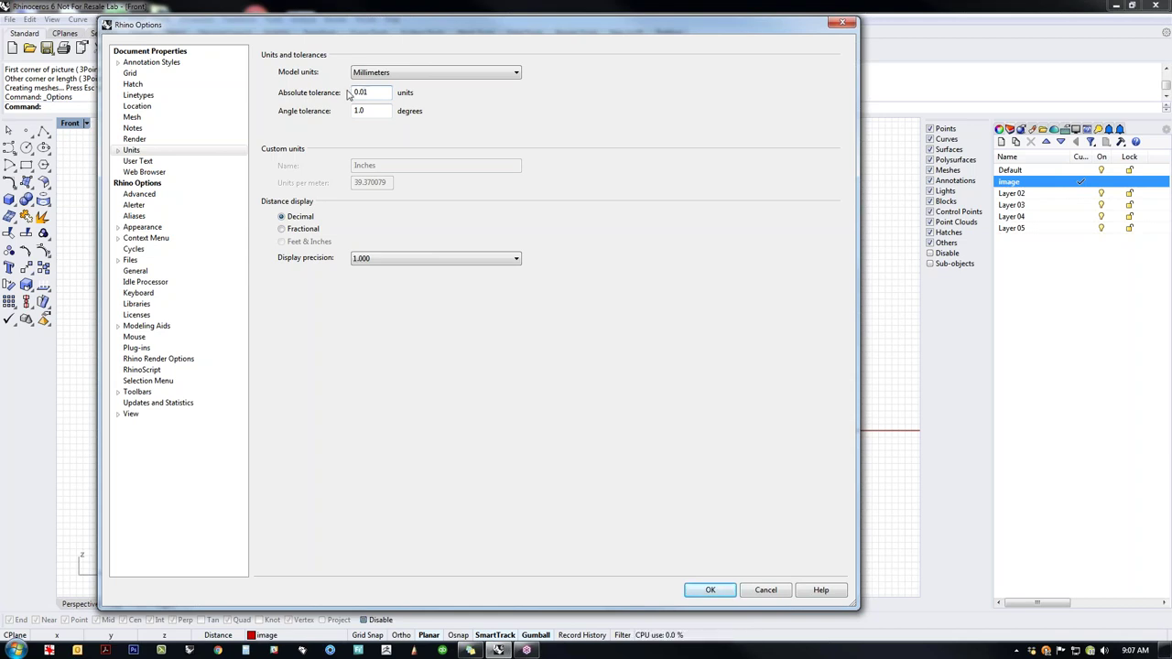
{"action": "key", "text": "BackSpace"}
{"action": "type", "text": "1"}
{"action": "type", "text": "1"}
{"action": "left_click", "coordinate": [437, 74]}
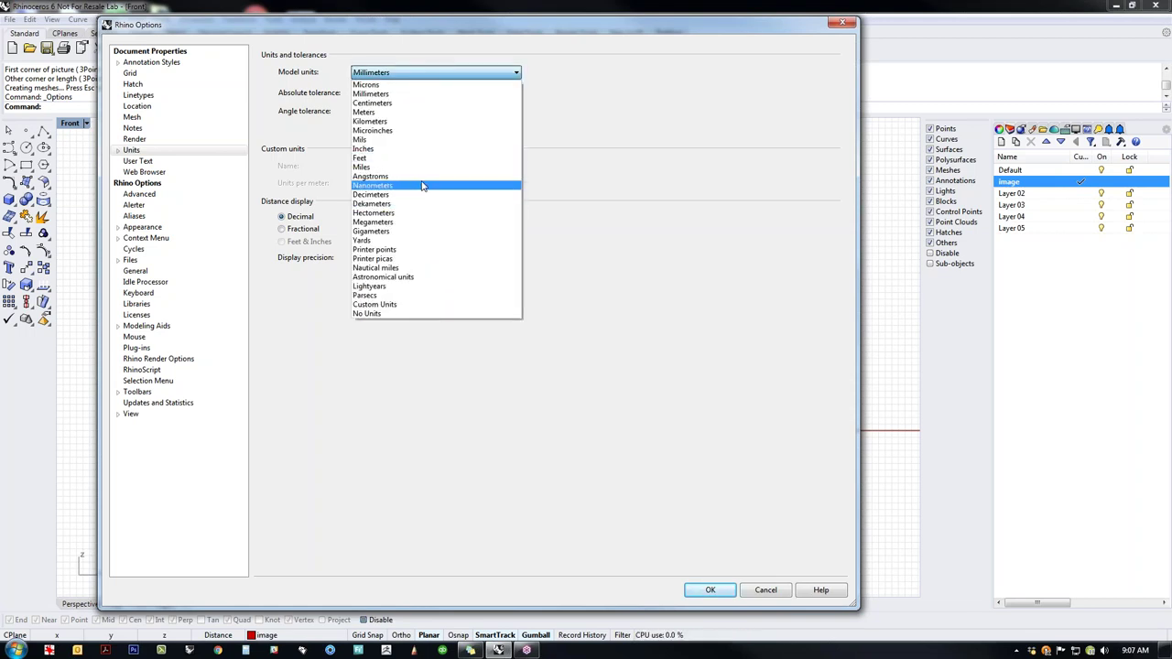
{"action": "left_click", "coordinate": [400, 149]}
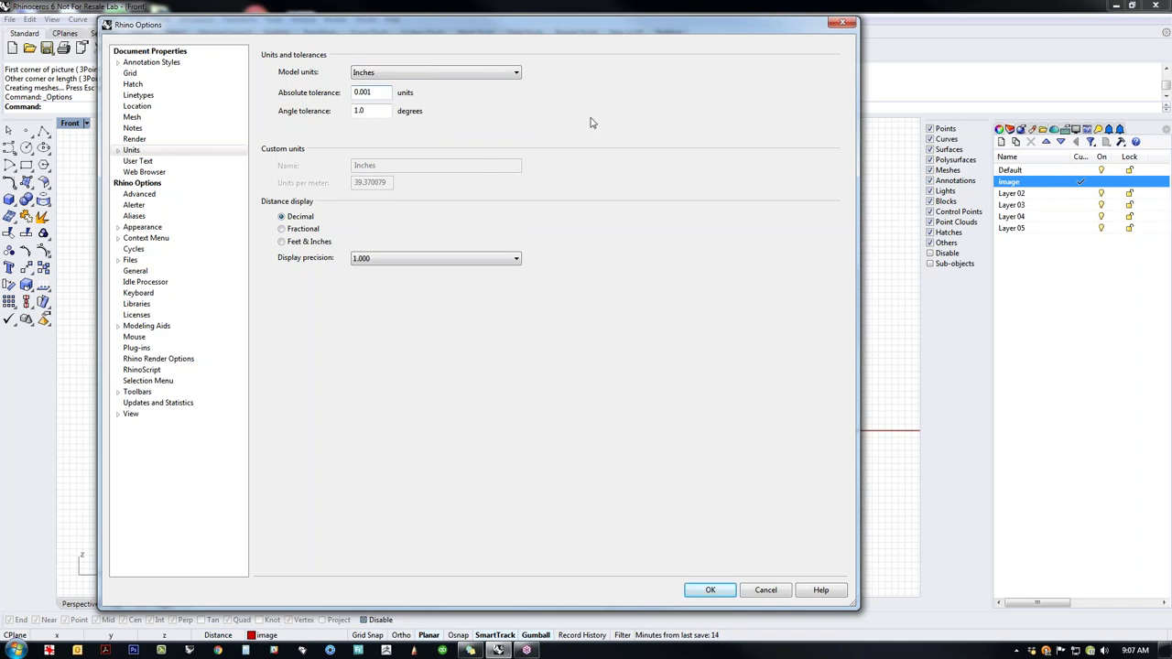
{"action": "left_click", "coordinate": [710, 589]}
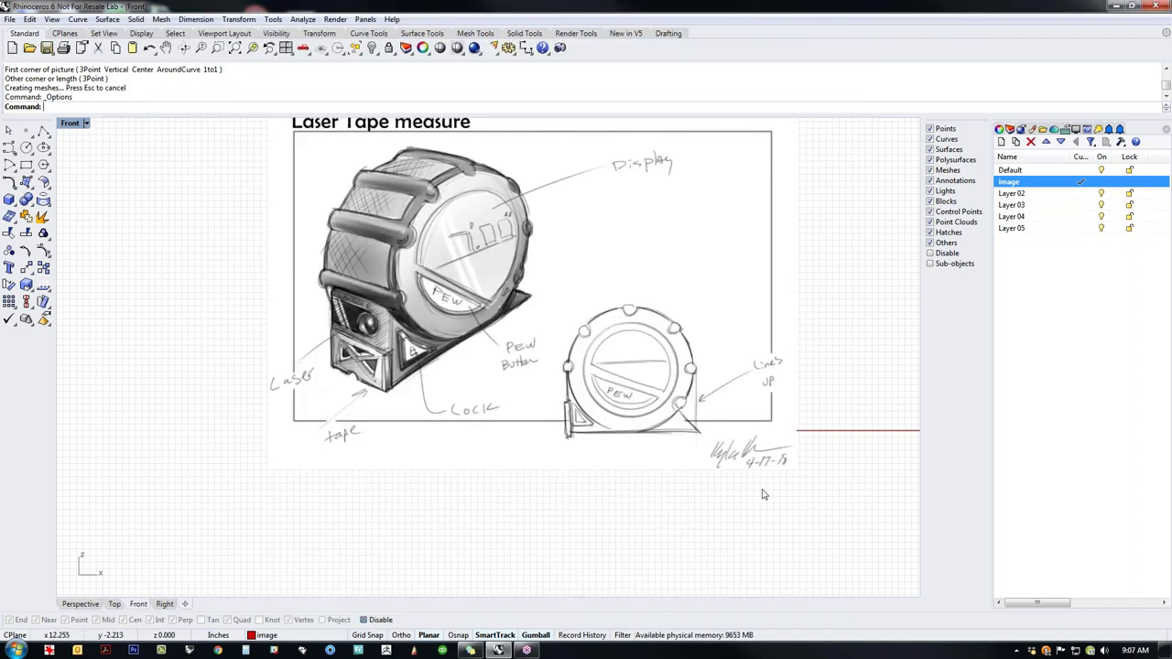
Step: Dimension the width of one grid square beside the picture and delete that dimension again
{"action": "scroll", "coordinate": [814, 463], "scroll_direction": "up", "scroll_amount": 6}
{"action": "scroll", "coordinate": [803, 460], "scroll_direction": "up", "scroll_amount": 2}
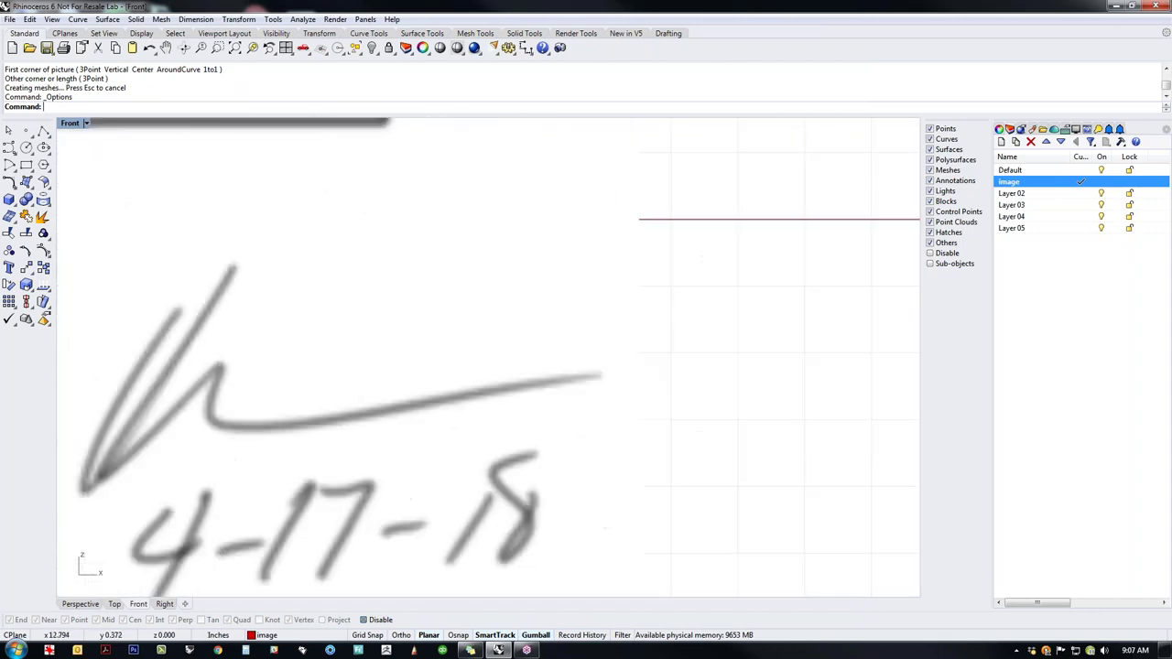
{"action": "left_click", "coordinate": [196, 19]}
{"action": "left_click", "coordinate": [212, 28]}
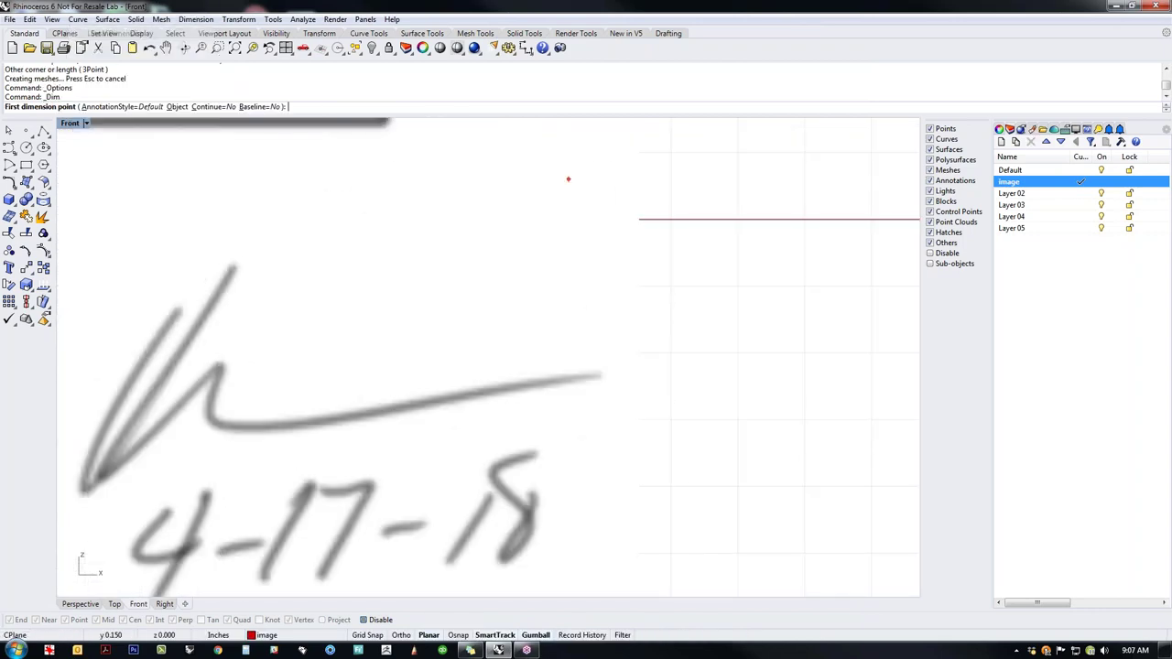
{"action": "left_click", "coordinate": [671, 285]}
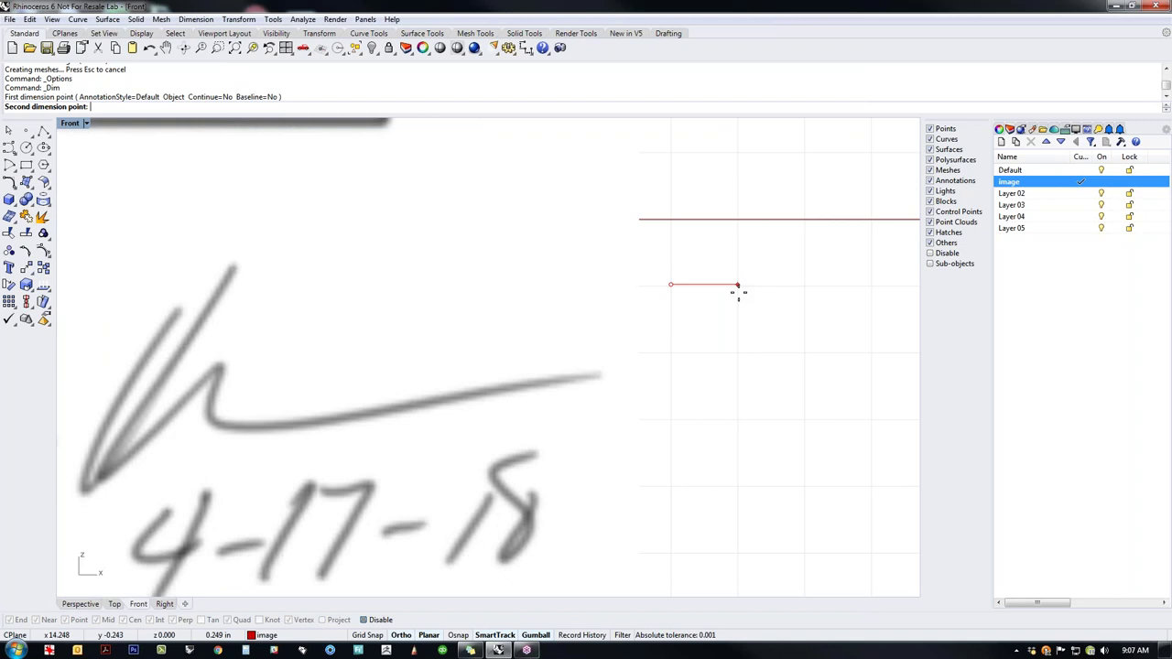
{"action": "left_click", "coordinate": [738, 290]}
{"action": "left_click", "coordinate": [738, 290]}
{"action": "scroll", "coordinate": [724, 352], "scroll_direction": "down", "scroll_amount": 3}
{"action": "right_click_drag", "start_coordinate": [818, 364], "coordinate": [621, 389]}
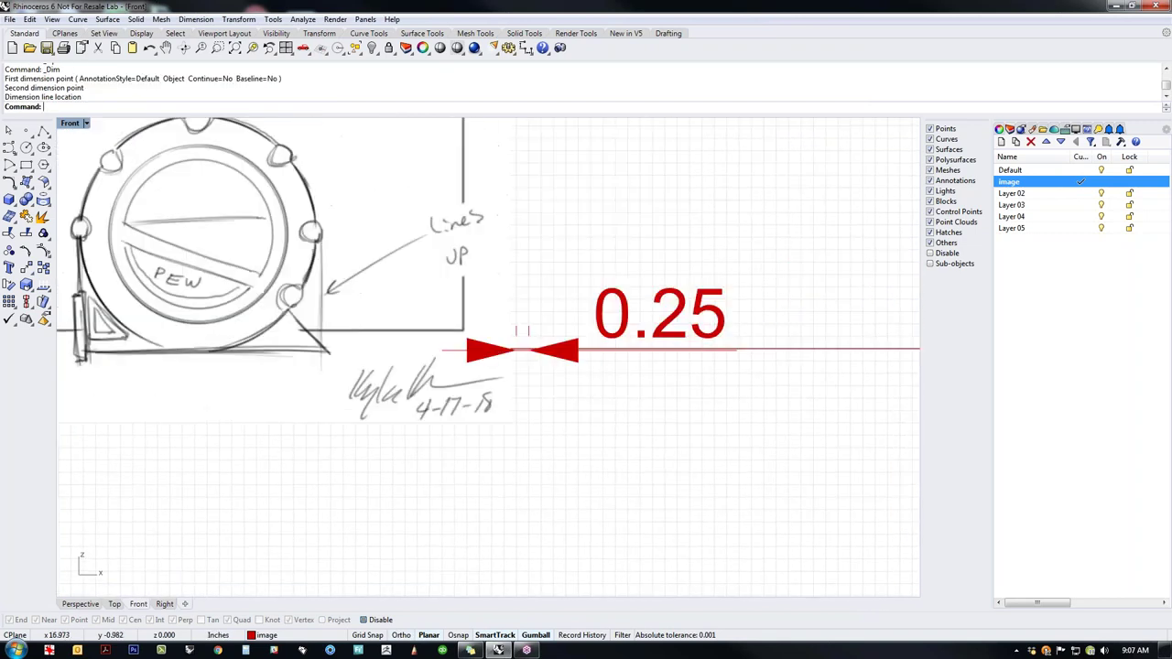
{"action": "left_click", "coordinate": [568, 357]}
{"action": "key", "text": "Delete"}
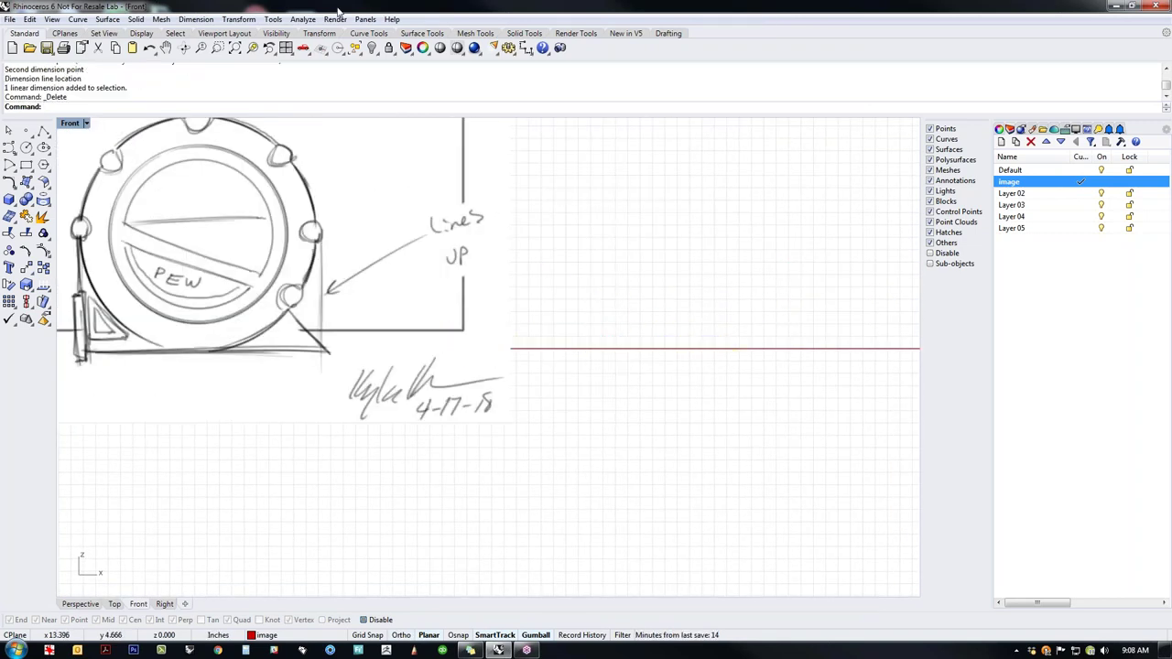
Step: Set the grid line count to 50 with major lines every 1 minor grid line for all viewports
{"action": "left_click", "coordinate": [273, 19]}
{"action": "left_click", "coordinate": [188, 291]}
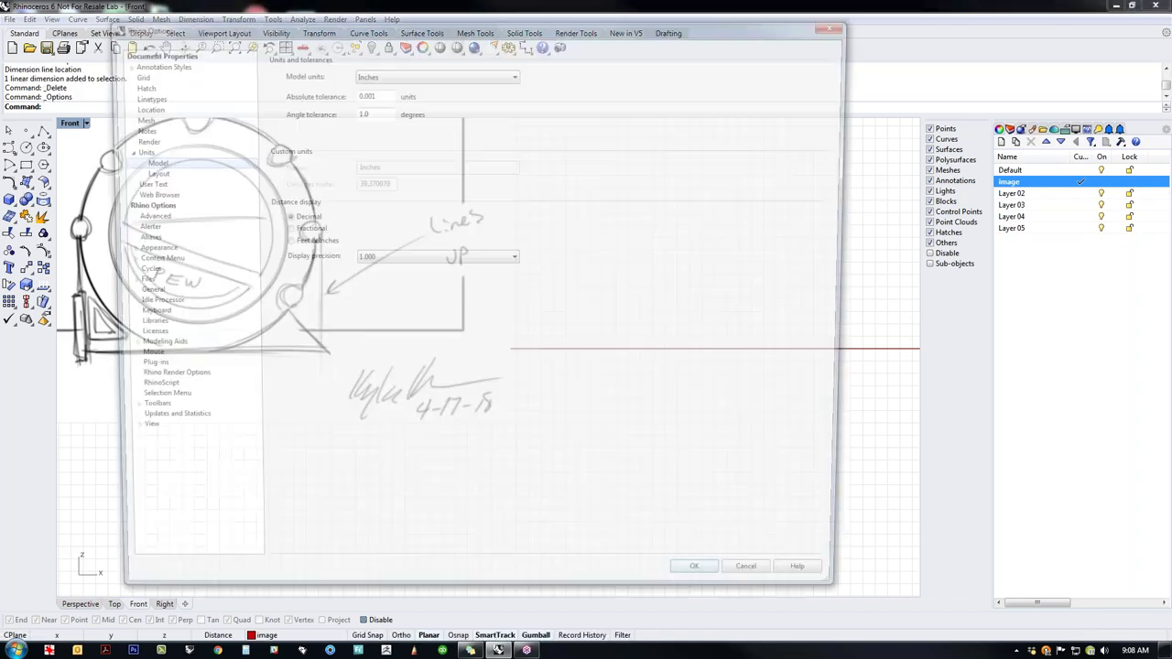
{"action": "left_click", "coordinate": [129, 74]}
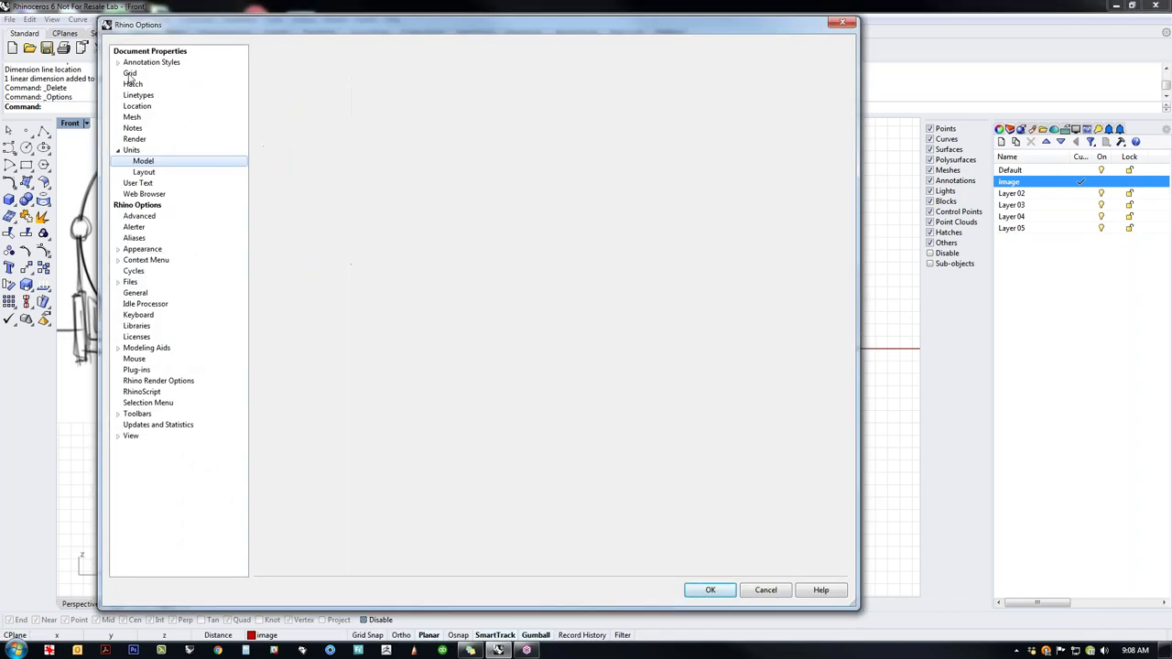
{"action": "double_click", "coordinate": [365, 153]}
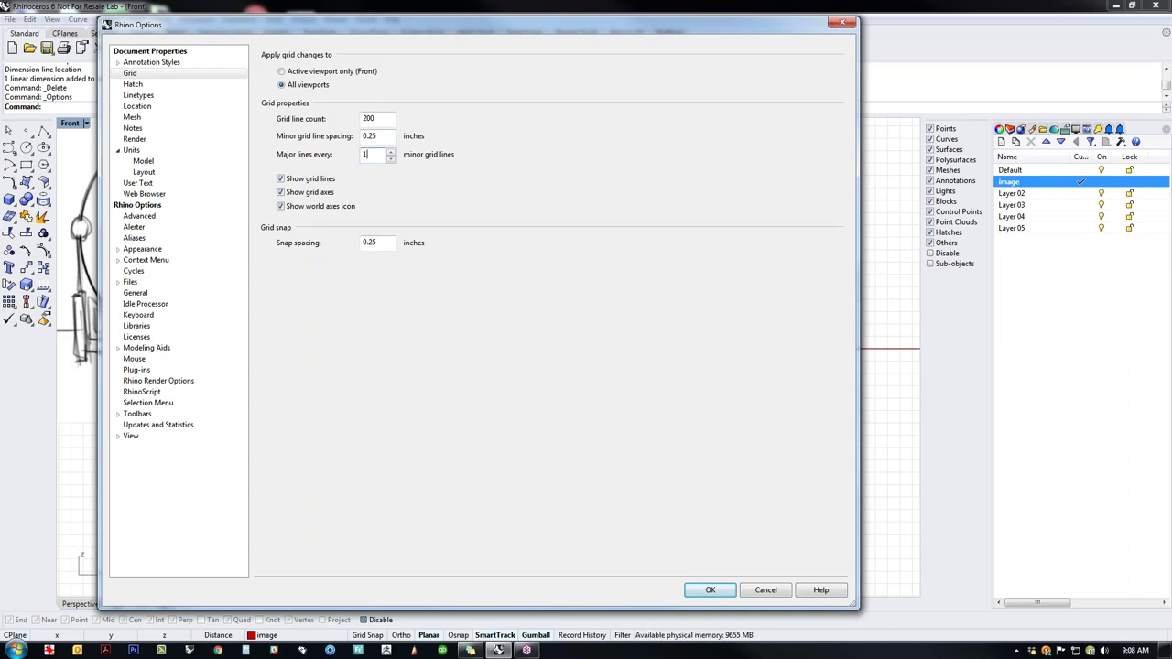
{"action": "double_click", "coordinate": [371, 118]}
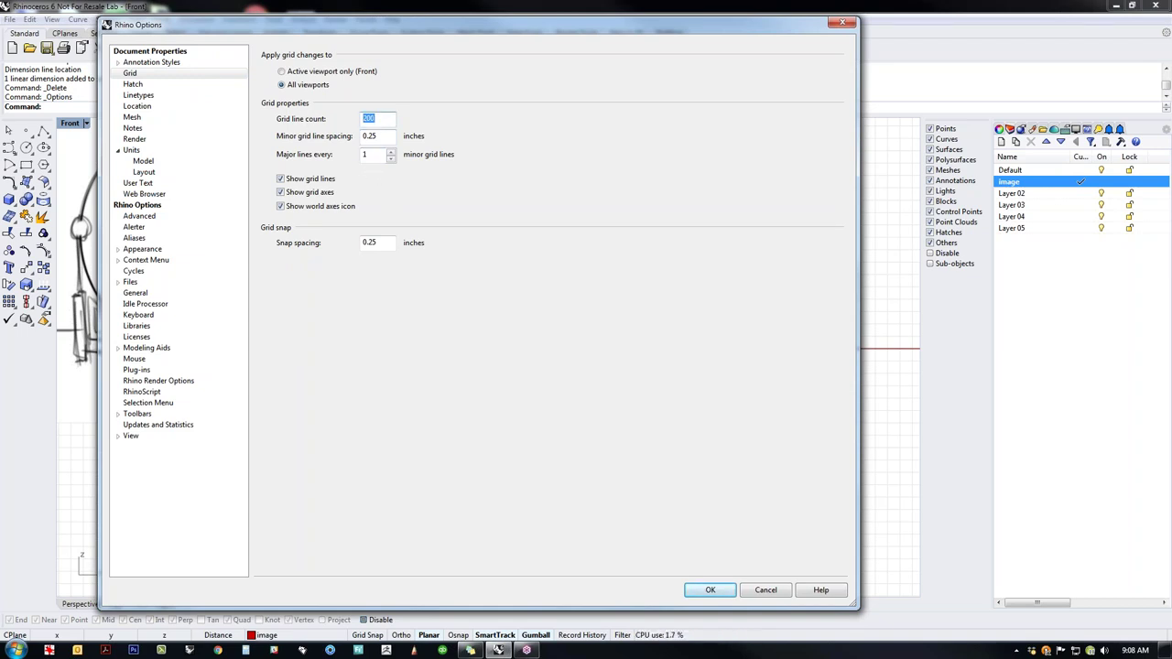
{"action": "type", "text": "50"}
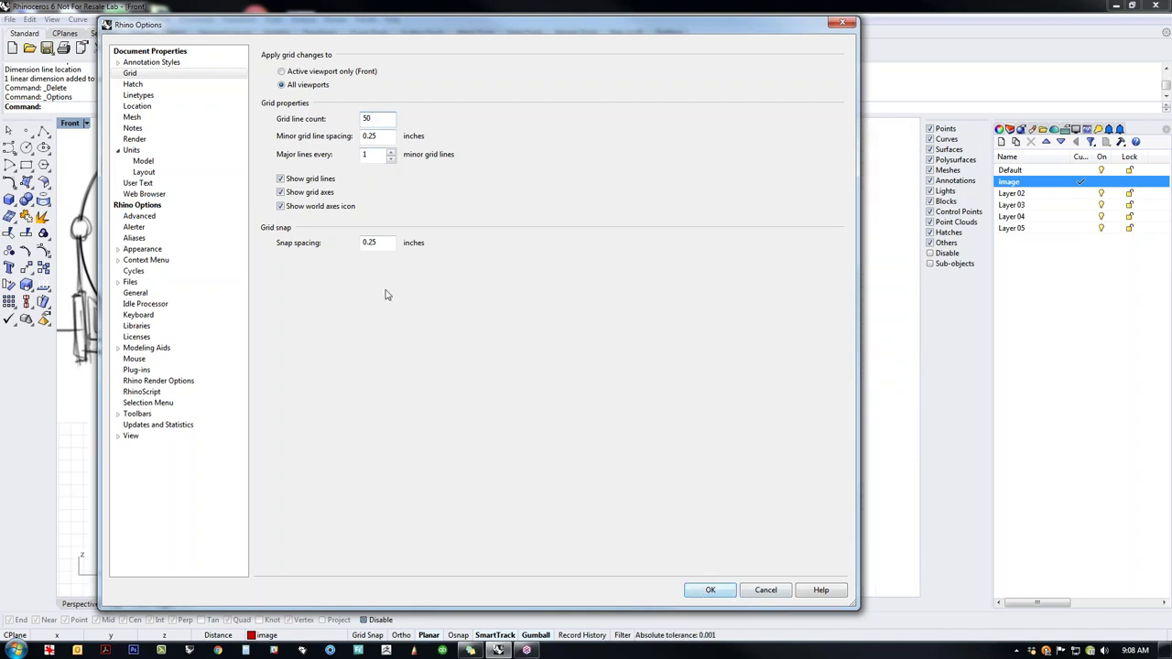
{"action": "left_click", "coordinate": [710, 590]}
Step: Dimension the width of one grid square below the picture in the Front view and delete that dimension again
{"action": "scroll", "coordinate": [493, 439], "scroll_direction": "down", "scroll_amount": 5}
{"action": "scroll", "coordinate": [493, 440], "scroll_direction": "up", "scroll_amount": 6}
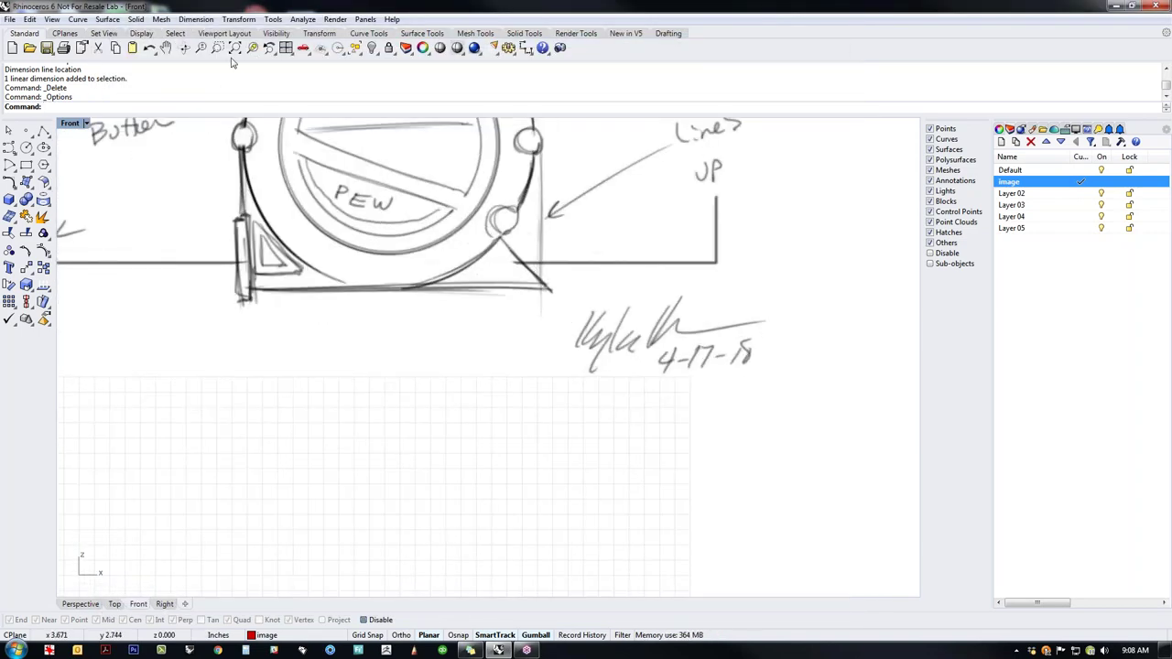
{"action": "left_click", "coordinate": [194, 19]}
{"action": "left_click", "coordinate": [117, 46]}
{"action": "left_click", "coordinate": [195, 19]}
{"action": "left_click", "coordinate": [114, 33]}
{"action": "scroll", "coordinate": [698, 412], "scroll_direction": "up", "scroll_amount": 5}
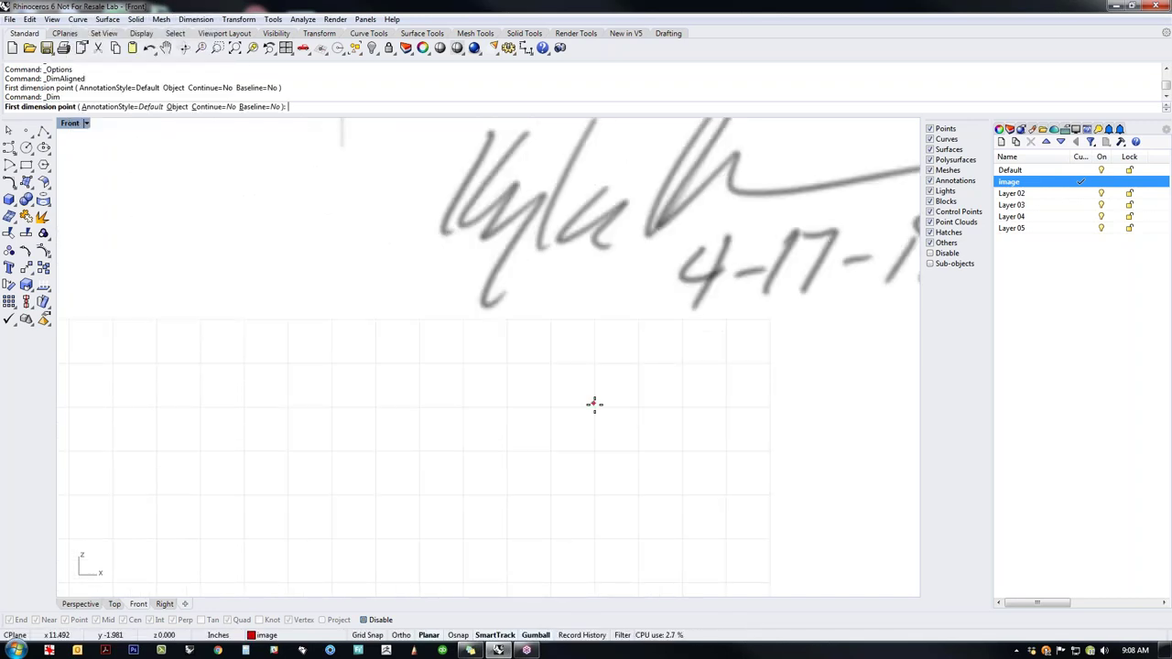
{"action": "left_click", "coordinate": [596, 405]}
{"action": "left_click", "coordinate": [641, 412]}
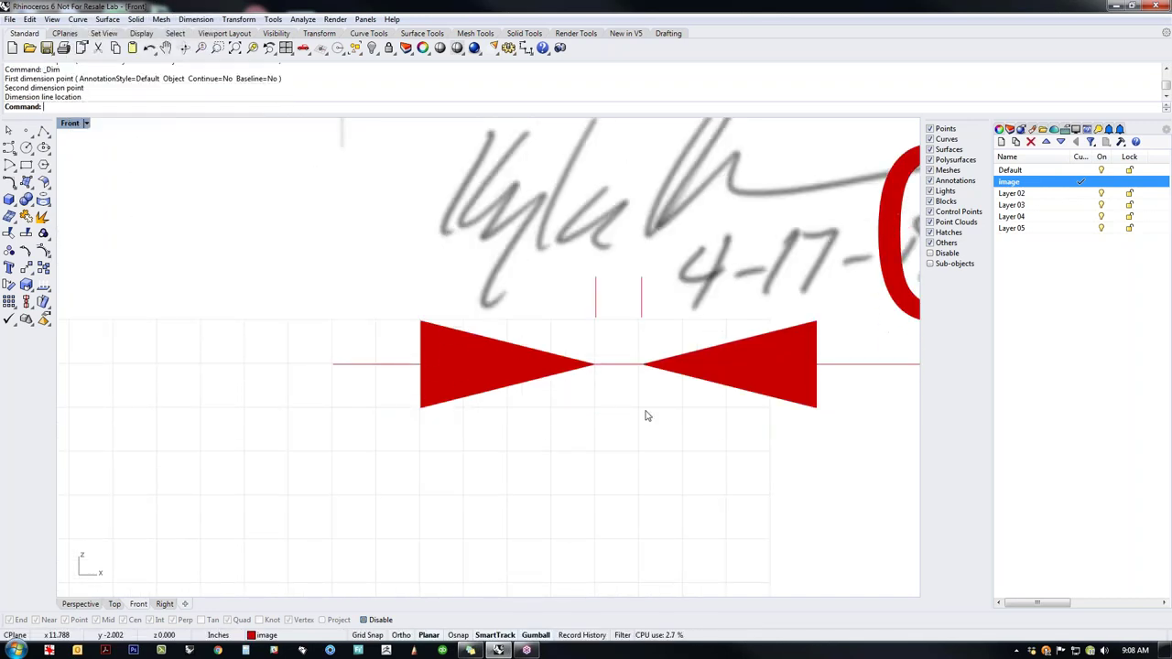
{"action": "scroll", "coordinate": [647, 413], "scroll_direction": "down", "scroll_amount": 5}
{"action": "left_click", "coordinate": [756, 412]}
{"action": "key", "text": "Delete"}
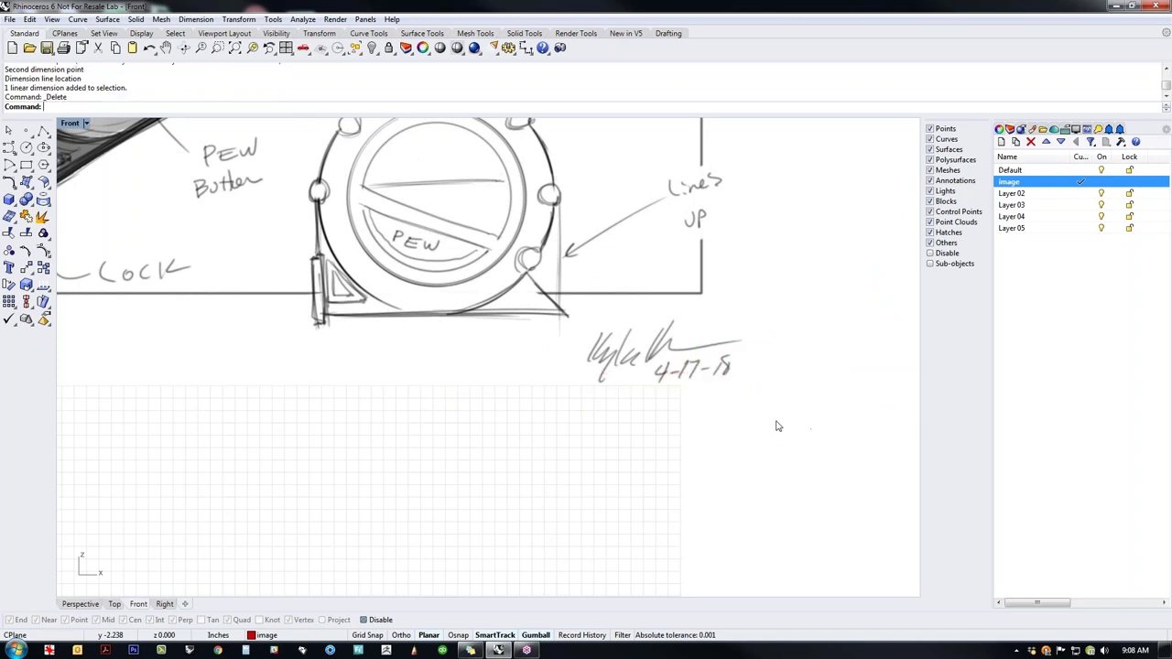
Step: Set the minor grid line spacing to 1 inch for all viewports and apply the settings
{"action": "scroll", "coordinate": [774, 424], "scroll_direction": "down", "scroll_amount": 5}
{"action": "left_click", "coordinate": [273, 19]}
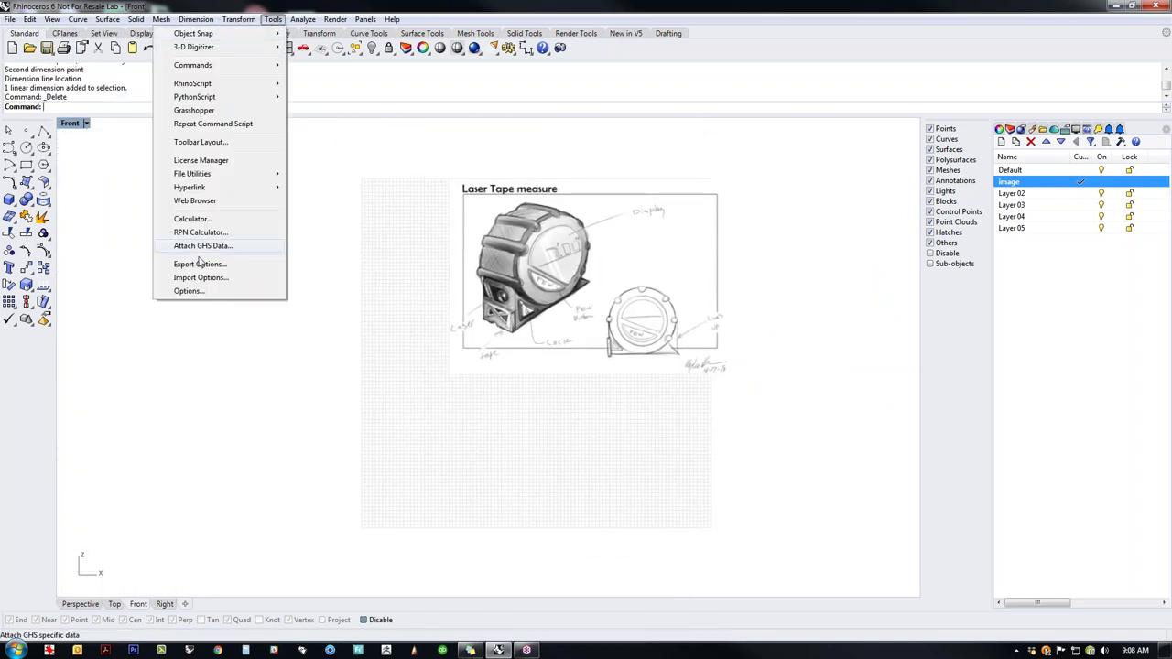
{"action": "left_click", "coordinate": [188, 297]}
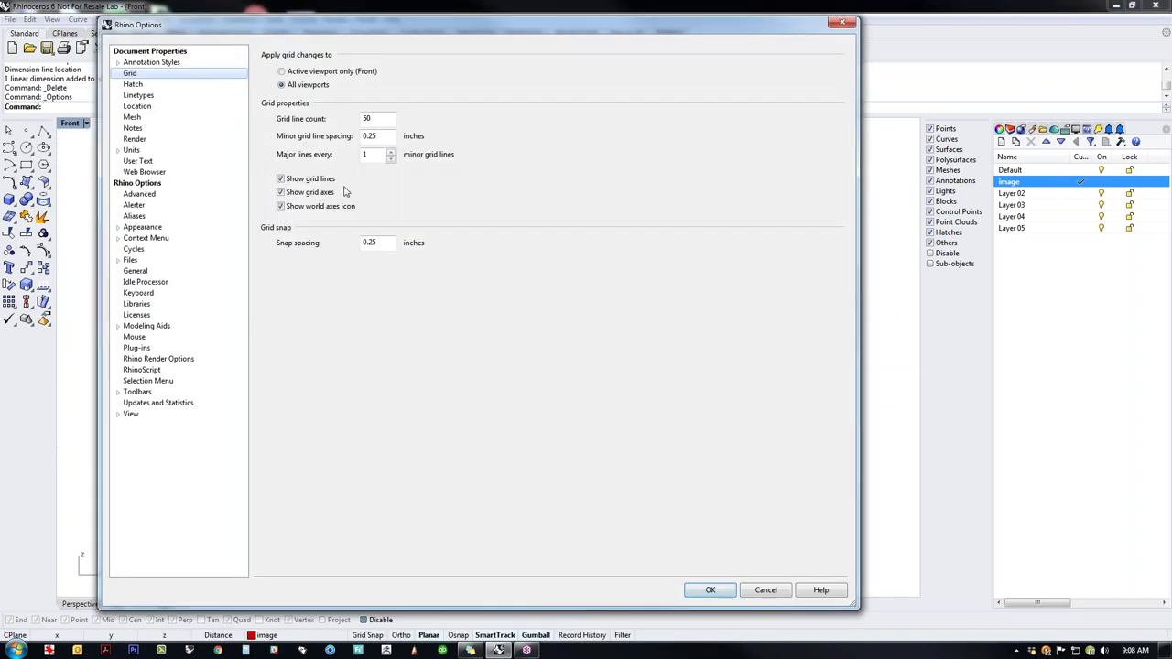
{"action": "double_click", "coordinate": [388, 137]}
{"action": "type", "text": "1"}
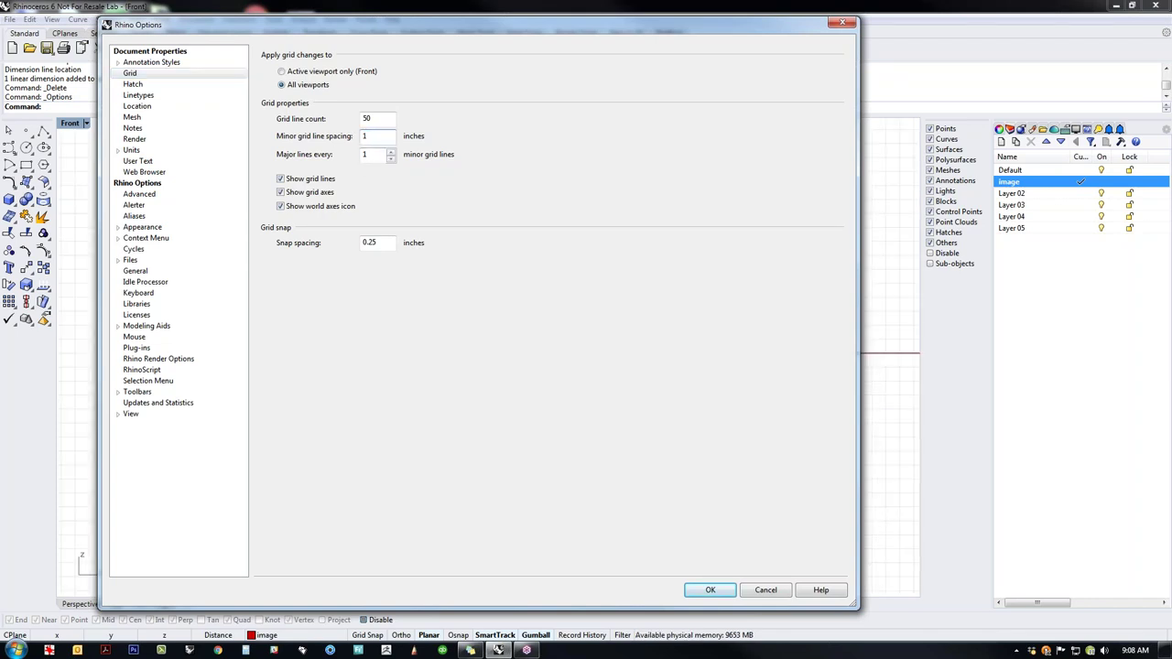
{"action": "left_click", "coordinate": [712, 593]}
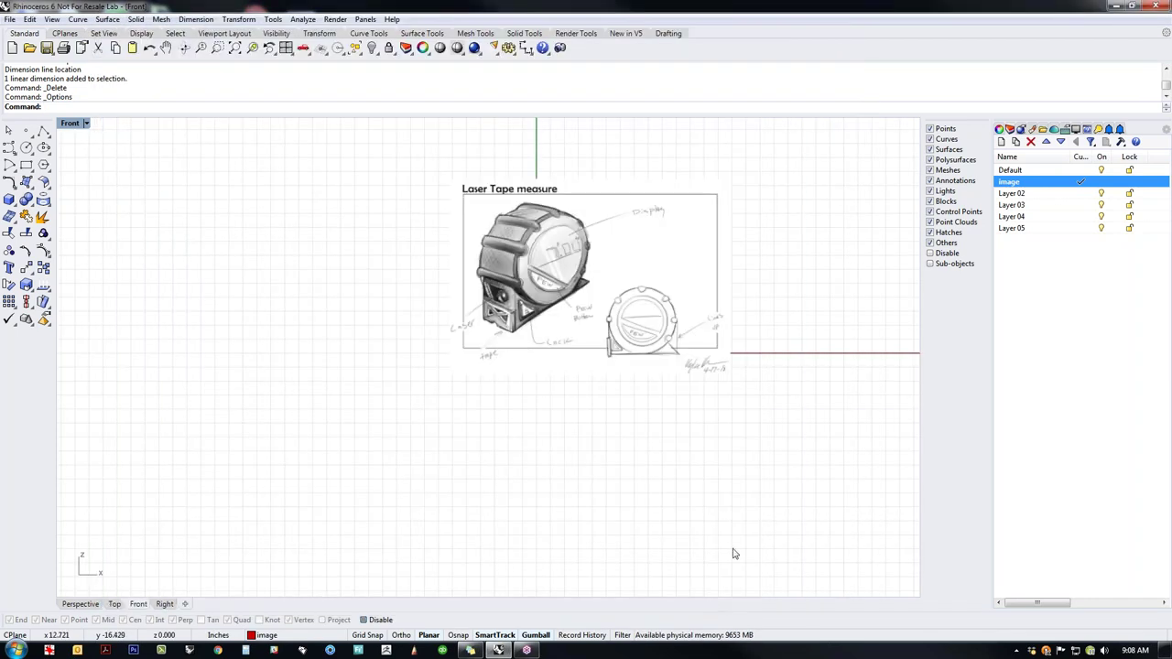
Step: Switch to the Top view and examine the full extent of the enlarged grid
{"action": "key", "text": "ctrl+F1"}
{"action": "scroll", "coordinate": [686, 366], "scroll_direction": "down", "scroll_amount": 20}
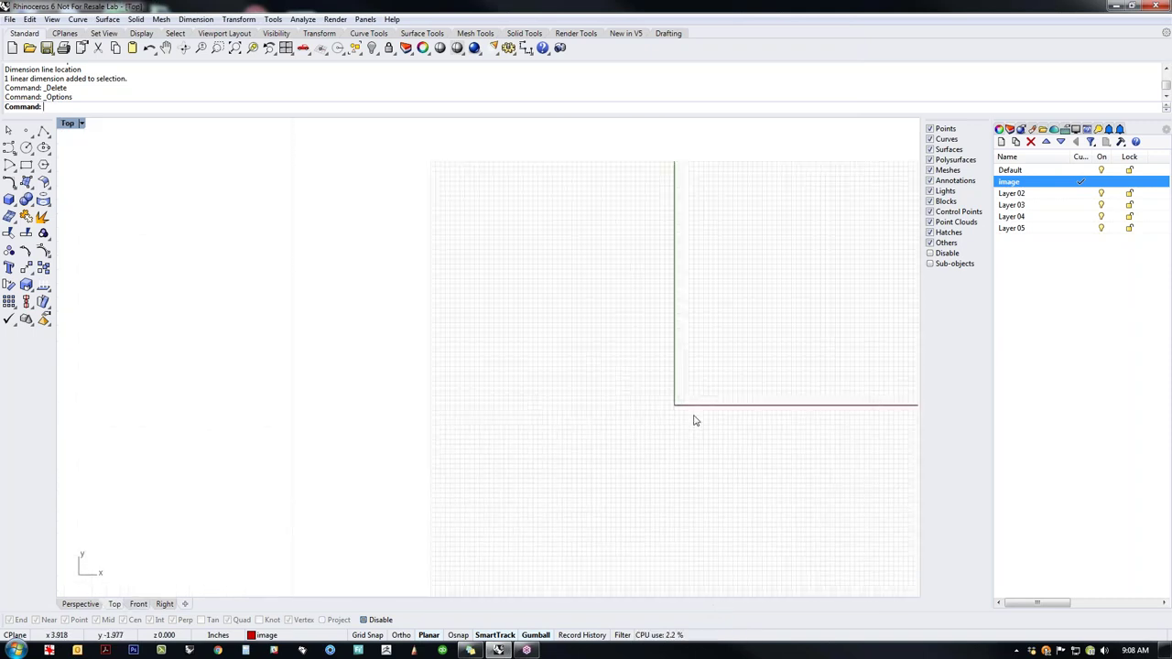
{"action": "scroll", "coordinate": [729, 434], "scroll_direction": "down", "scroll_amount": 8}
{"action": "right_click_drag", "start_coordinate": [700, 413], "coordinate": [457, 366]}
{"action": "scroll", "coordinate": [455, 366], "scroll_direction": "up", "scroll_amount": 8}
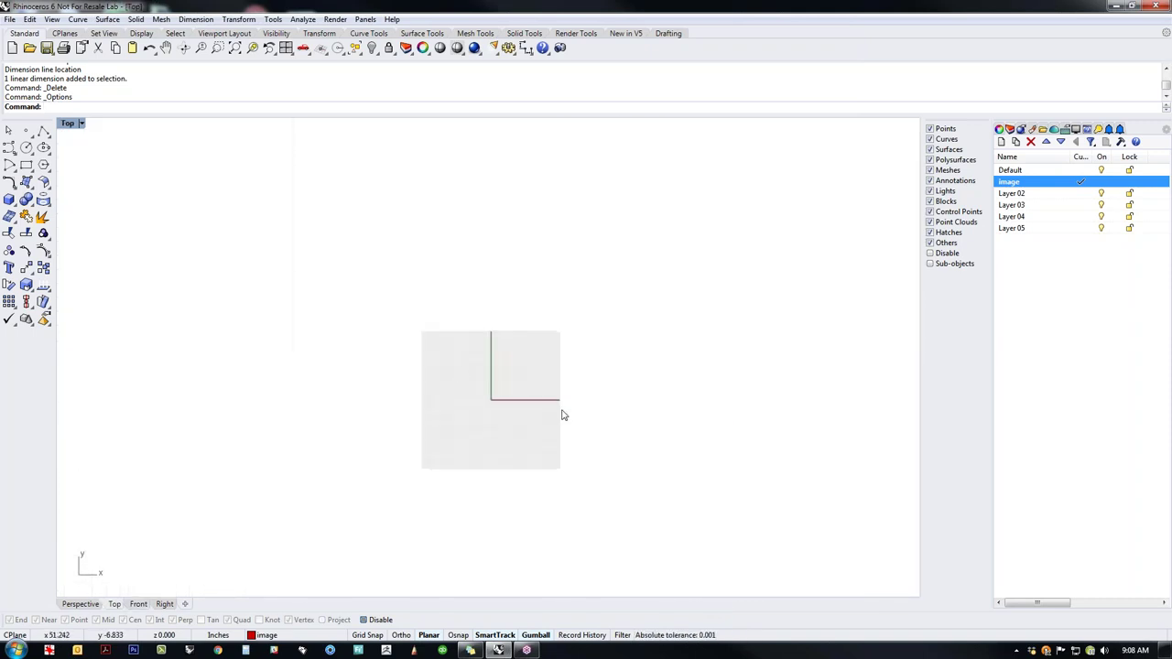
{"action": "right_click_drag", "start_coordinate": [634, 423], "coordinate": [526, 409]}
Step: Undo the last deletion and delete the upright reference picture from the model
{"action": "left_click", "coordinate": [148, 48]}
{"action": "left_click", "coordinate": [424, 411]}
{"action": "scroll", "coordinate": [412, 403], "scroll_direction": "up", "scroll_amount": 4}
{"action": "scroll", "coordinate": [413, 398], "scroll_direction": "down", "scroll_amount": 3}
{"action": "right_click_drag", "start_coordinate": [437, 409], "coordinate": [512, 407]}
{"action": "scroll", "coordinate": [489, 388], "scroll_direction": "up", "scroll_amount": 3}
{"action": "scroll", "coordinate": [417, 348], "scroll_direction": "down", "scroll_amount": 5}
{"action": "left_click_drag", "start_coordinate": [301, 243], "coordinate": [659, 473]}
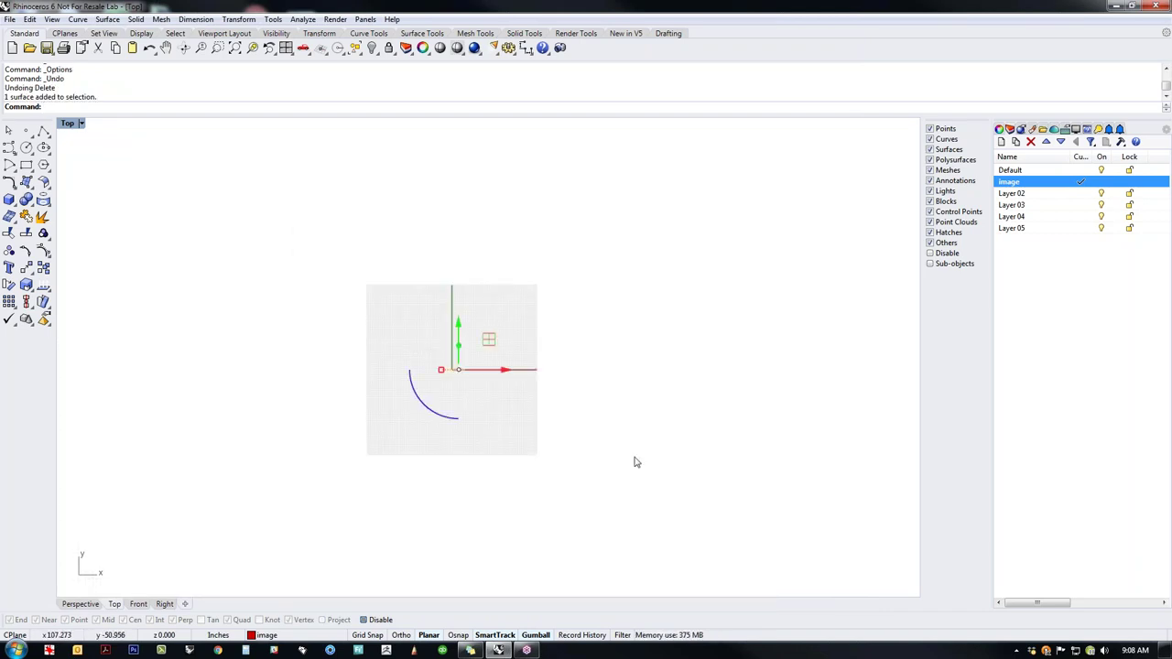
{"action": "key", "text": "Delete"}
Step: Insert the Desktop image "tape for demo" with the Picture command, placing it flat over the upper part of the Top view grid
{"action": "type", "text": "Pic"}
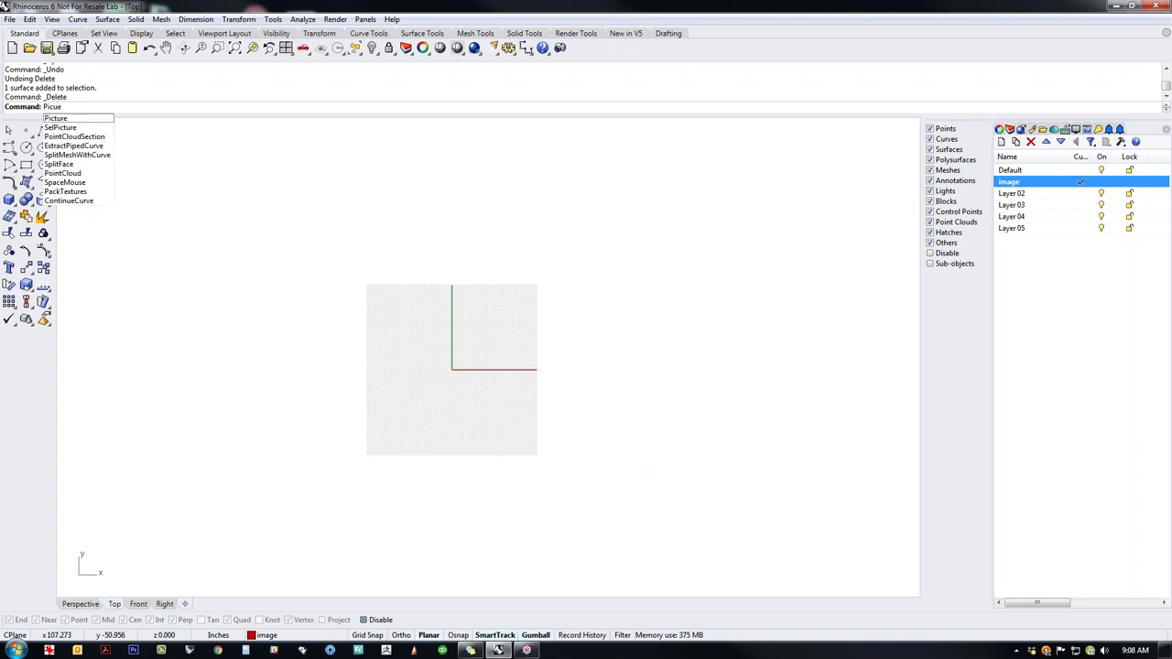
{"action": "key", "text": "BackSpace"}
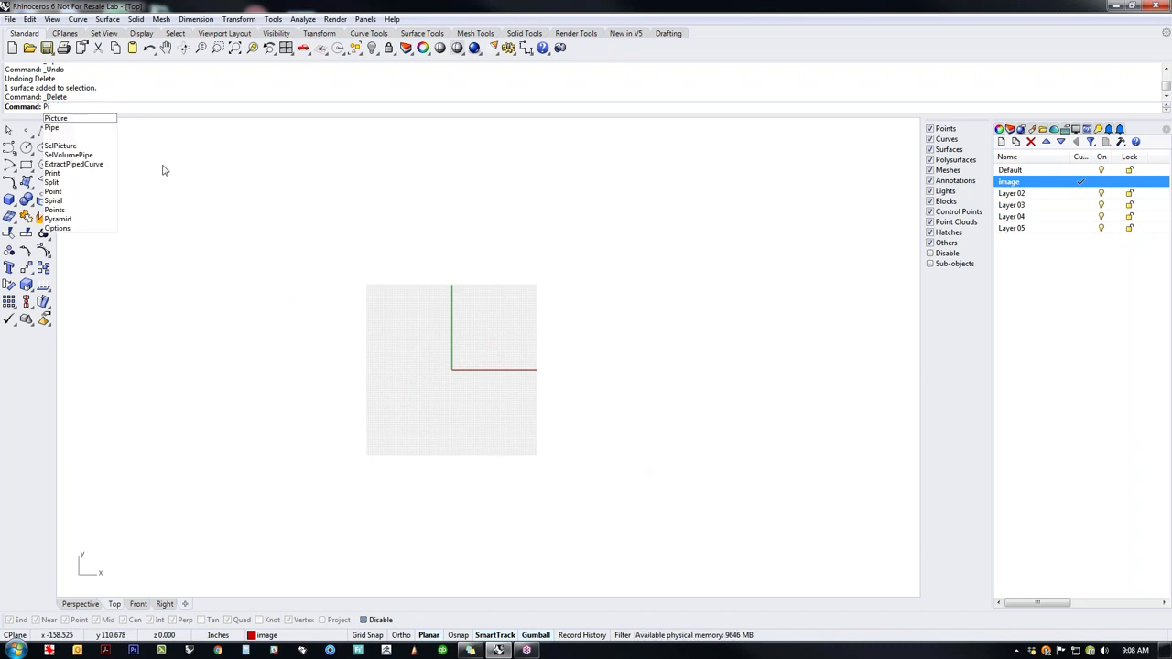
{"action": "left_click", "coordinate": [66, 118]}
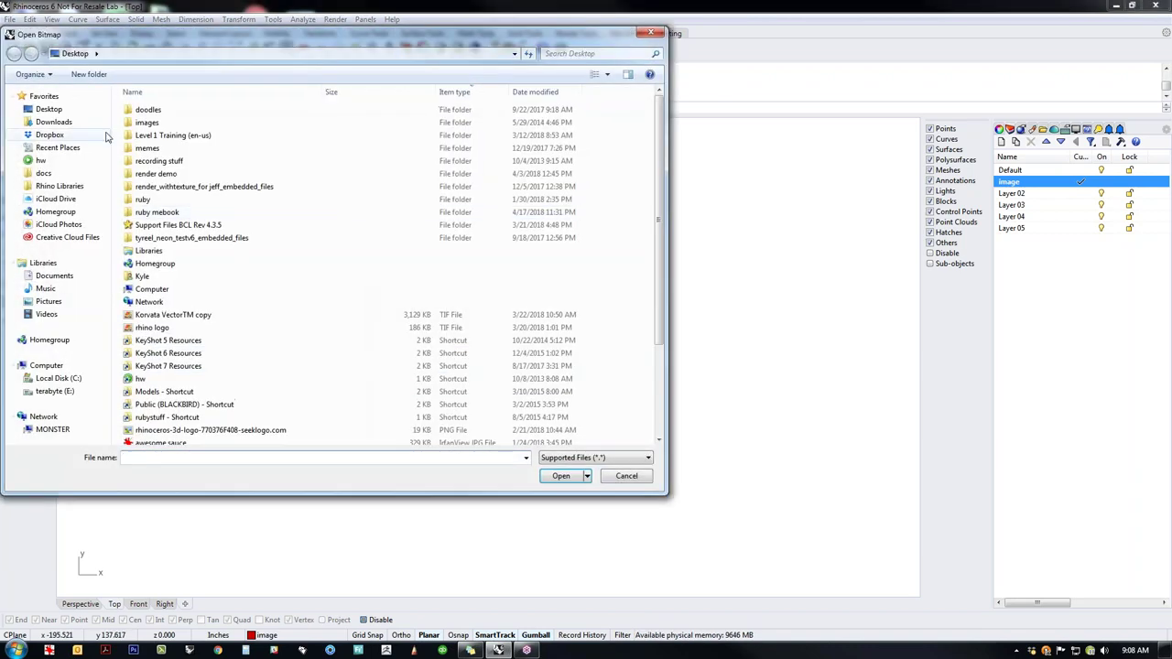
{"action": "left_click", "coordinate": [224, 358]}
{"action": "key", "text": "p"}
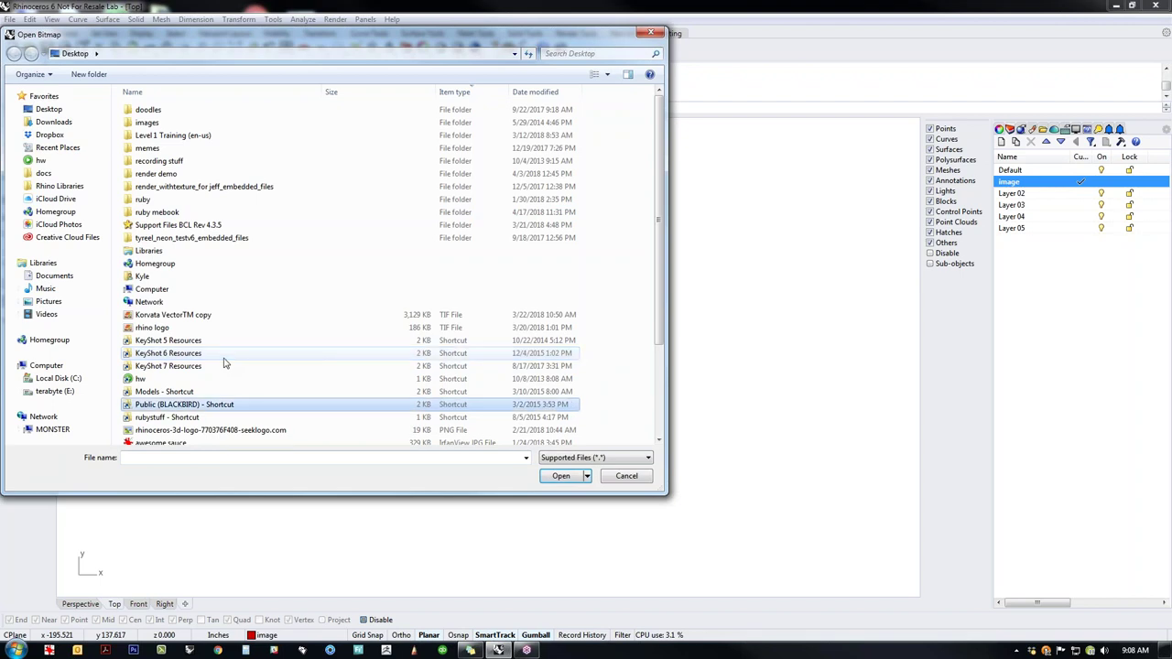
{"action": "scroll", "coordinate": [224, 364], "scroll_direction": "down", "scroll_amount": 3}
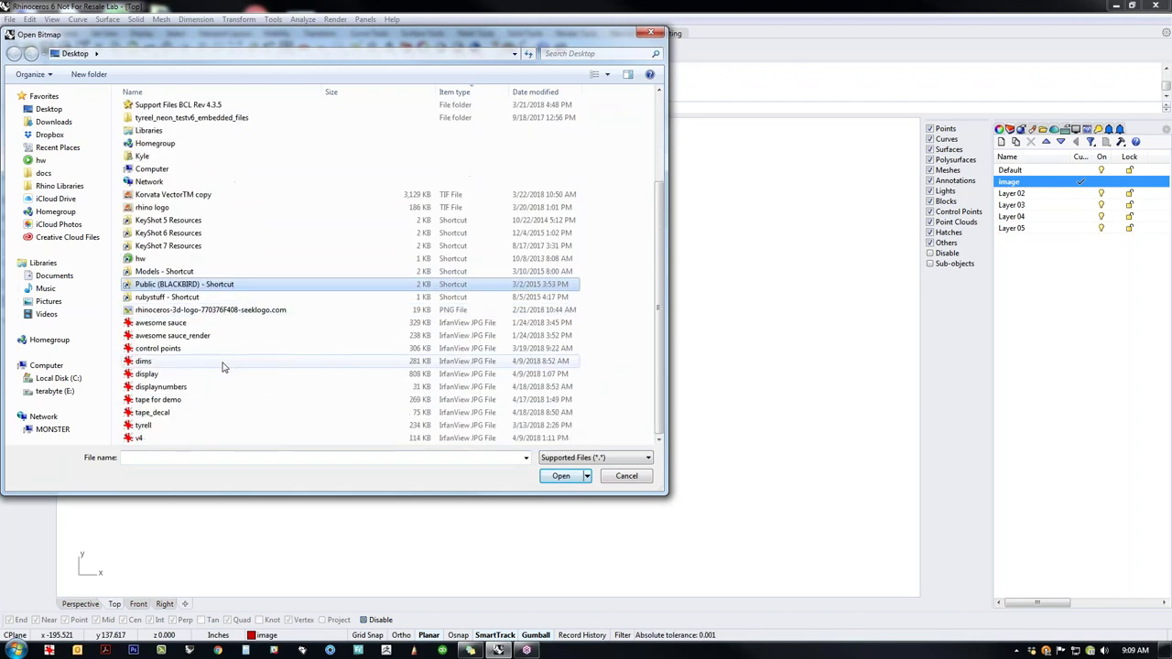
{"action": "left_click", "coordinate": [171, 401]}
{"action": "double_click", "coordinate": [172, 403]}
{"action": "left_click", "coordinate": [424, 371]}
{"action": "left_click", "coordinate": [509, 361]}
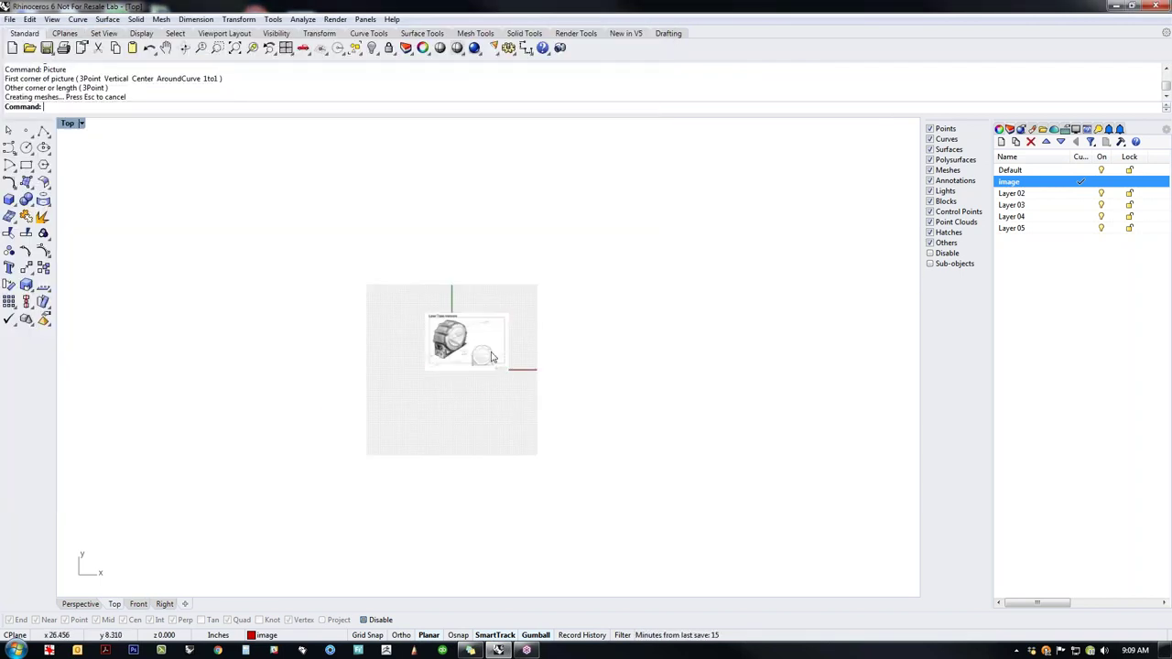
Step: Move the picture so its small side-view sketch of the tape measure lies near the grid origin
{"action": "scroll", "coordinate": [474, 344], "scroll_direction": "up", "scroll_amount": 12}
{"action": "right_click_drag", "start_coordinate": [516, 486], "coordinate": [610, 500]}
{"action": "left_click", "coordinate": [617, 441]}
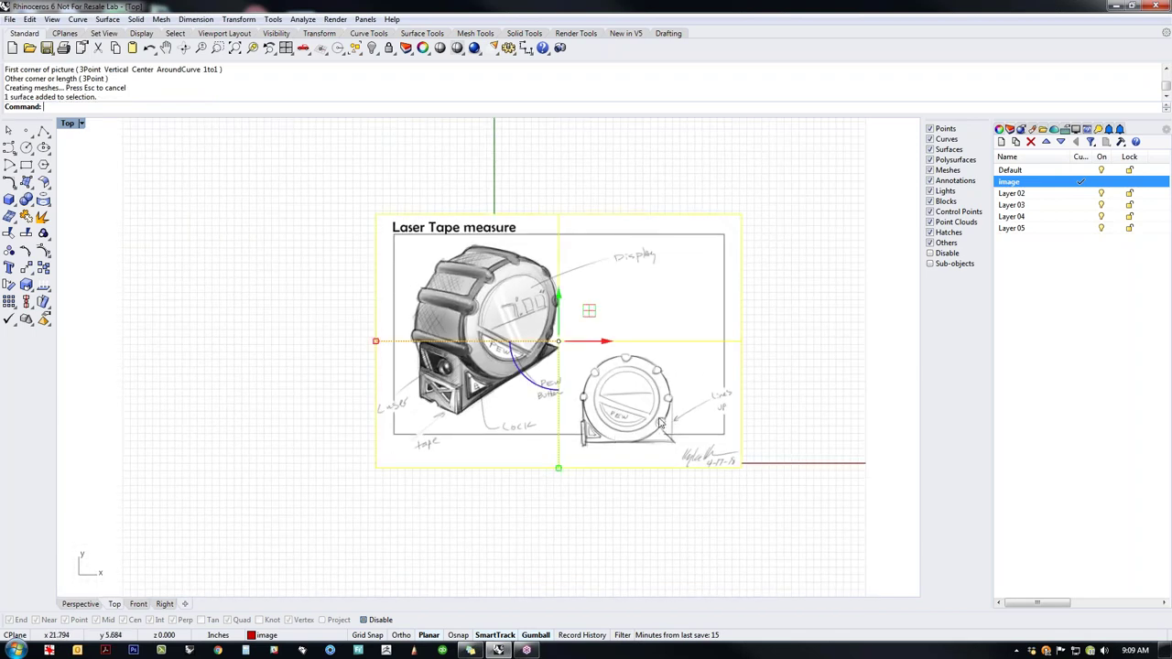
{"action": "mouse_move", "coordinate": [637, 423]}
{"action": "left_mouse_down"}
{"action": "mouse_move", "coordinate": [432, 412]}
{"action": "mouse_move", "coordinate": [515, 446]}
{"action": "mouse_move", "coordinate": [541, 439]}
{"action": "mouse_move", "coordinate": [535, 451]}
{"action": "mouse_move", "coordinate": [632, 436]}
{"action": "left_mouse_up"}
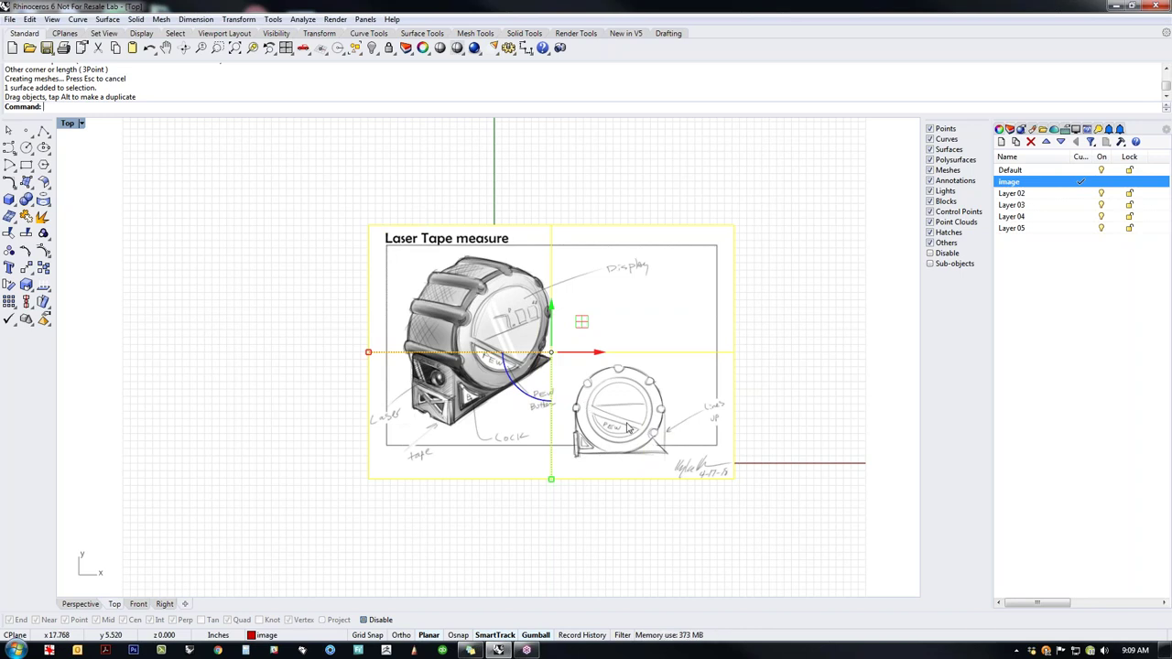
{"action": "mouse_move", "coordinate": [628, 430]}
{"action": "left_mouse_down"}
{"action": "mouse_move", "coordinate": [526, 437]}
{"action": "mouse_move", "coordinate": [517, 449]}
{"action": "left_mouse_up"}
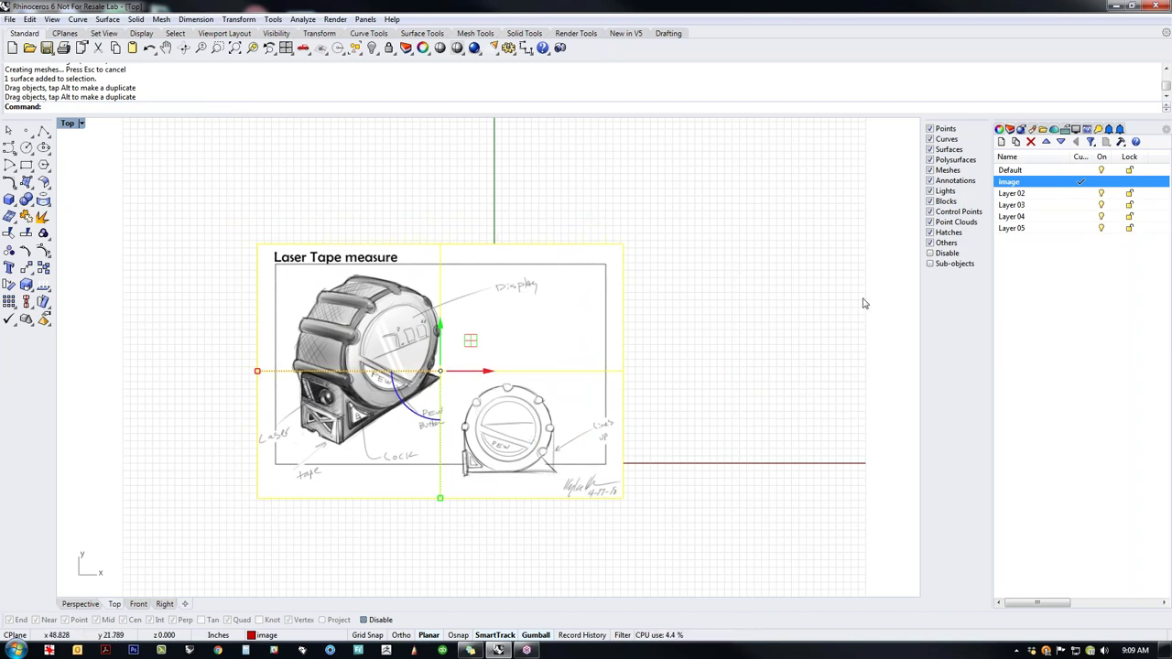
Step: Toggle the picture material's self-illumination off and on again, and set its transparency to 72%
{"action": "left_click_drag", "start_coordinate": [733, 303], "coordinate": [612, 352]}
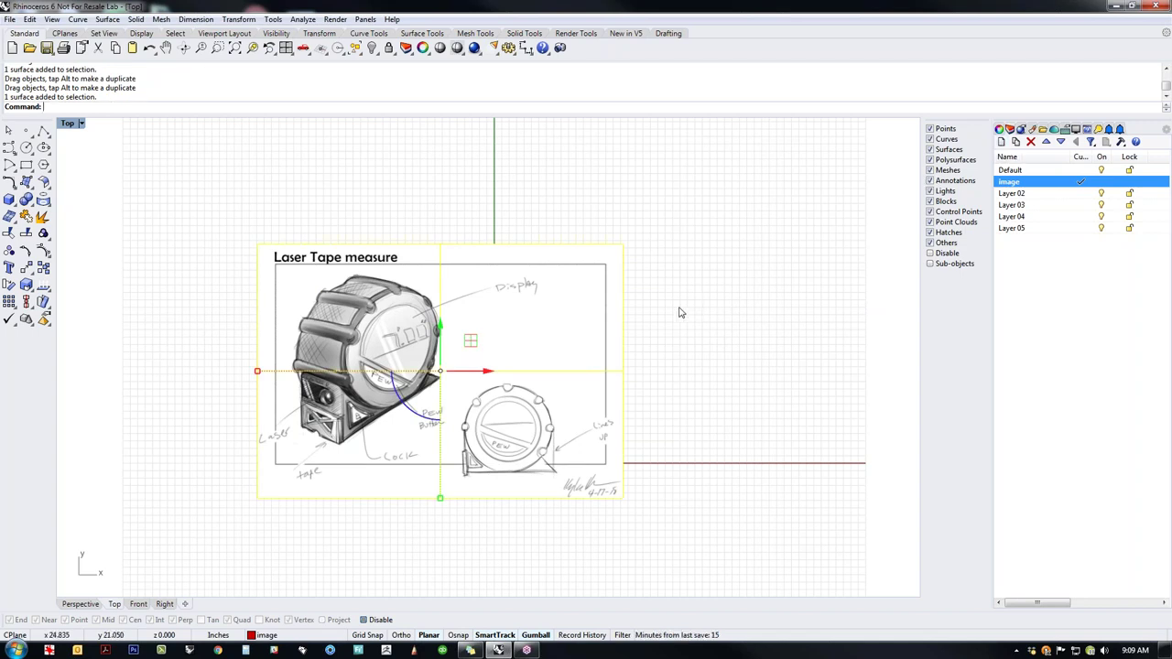
{"action": "key", "text": "F3"}
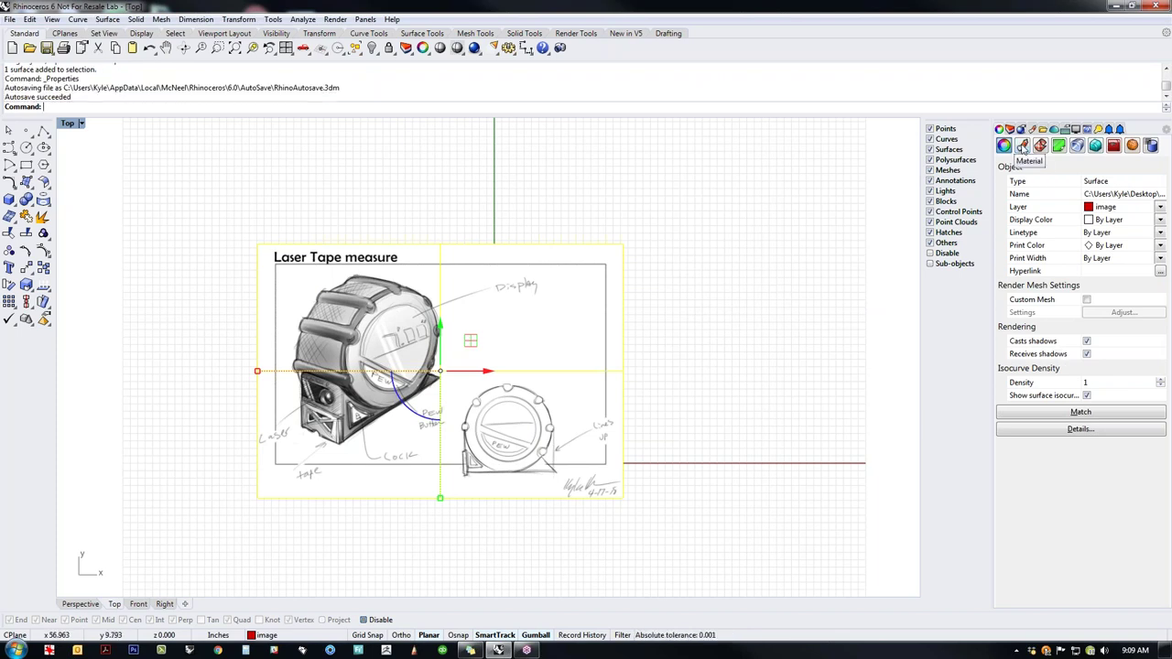
{"action": "left_click", "coordinate": [1022, 148]}
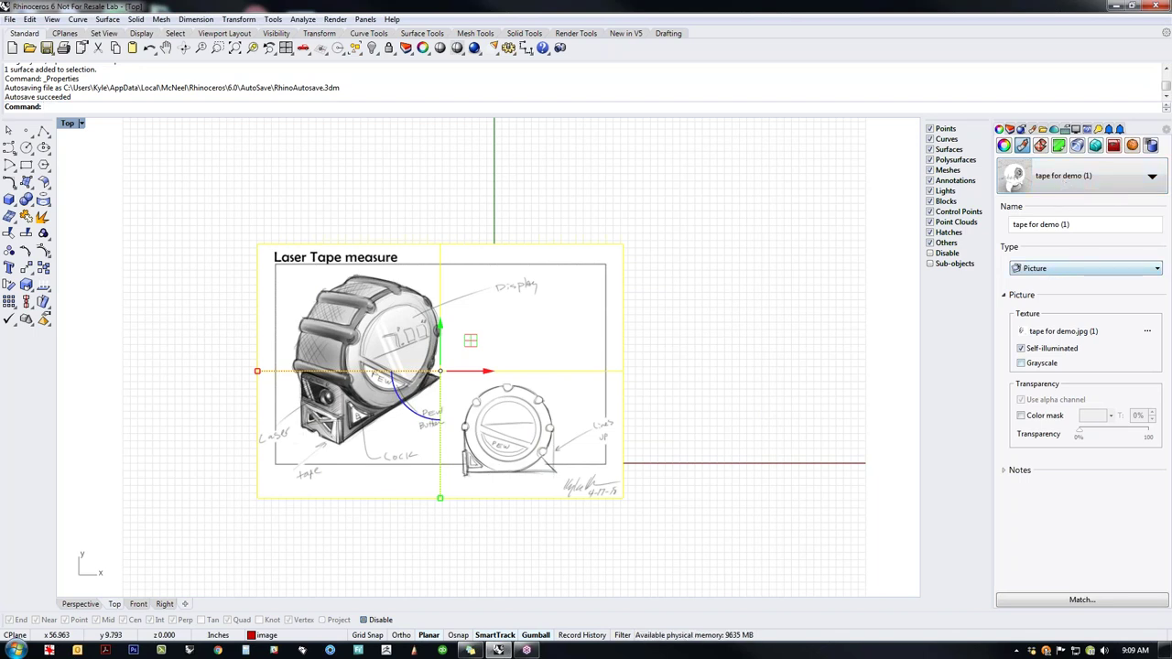
{"action": "left_click", "coordinate": [1022, 349]}
{"action": "left_click", "coordinate": [1022, 350]}
{"action": "left_click_drag", "start_coordinate": [1079, 436], "coordinate": [1100, 437]}
{"action": "left_click_drag", "start_coordinate": [1109, 437], "coordinate": [1132, 440]}
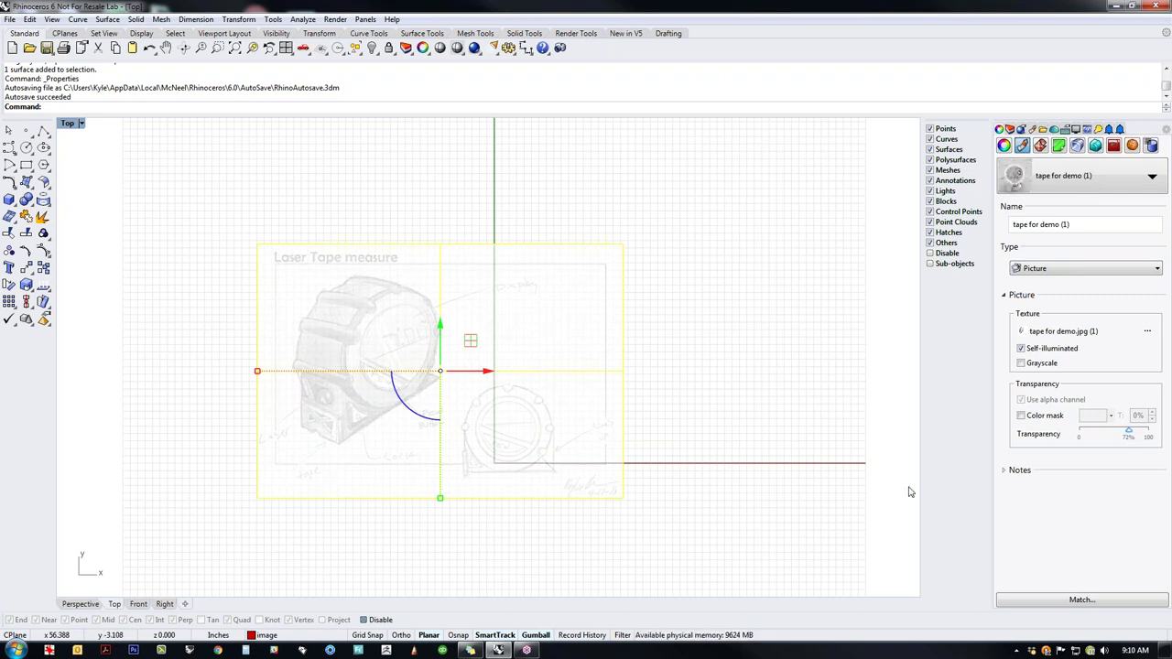
Step: Reposition the faded picture so the side-view sketch of the tape measure is roughly centered on the origin
{"action": "left_click", "coordinate": [841, 468]}
{"action": "left_click_drag", "start_coordinate": [543, 423], "coordinate": [537, 452]}
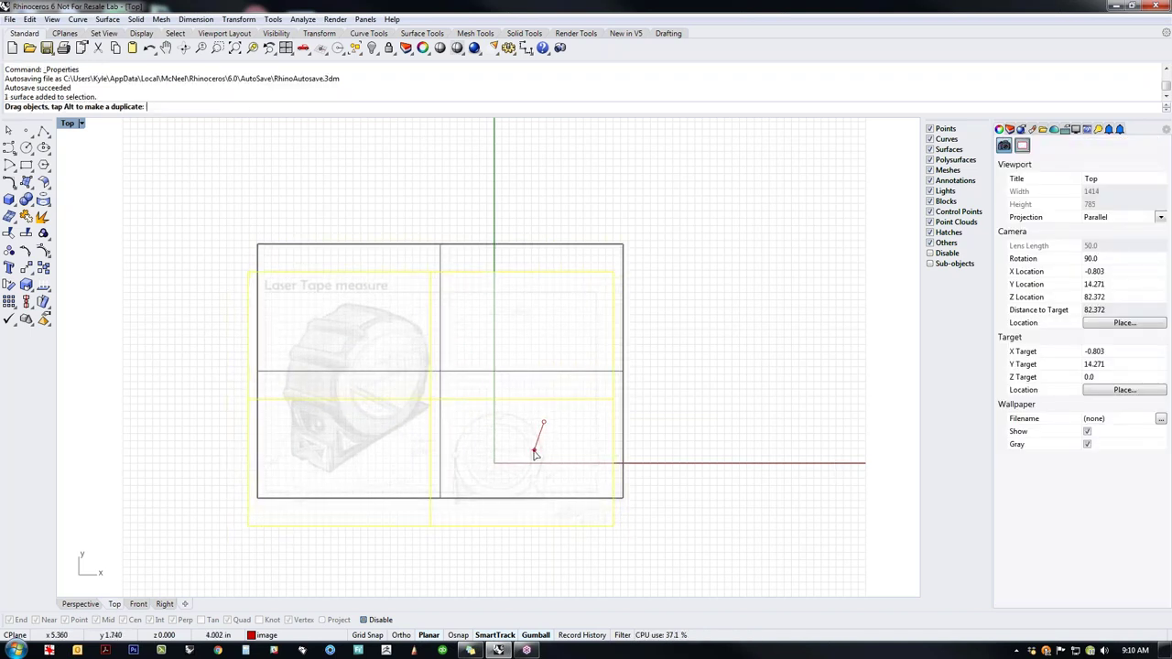
{"action": "scroll", "coordinate": [534, 518], "scroll_direction": "up", "scroll_amount": 3}
{"action": "left_click", "coordinate": [634, 561]}
{"action": "right_click_drag", "start_coordinate": [693, 520], "coordinate": [757, 510]}
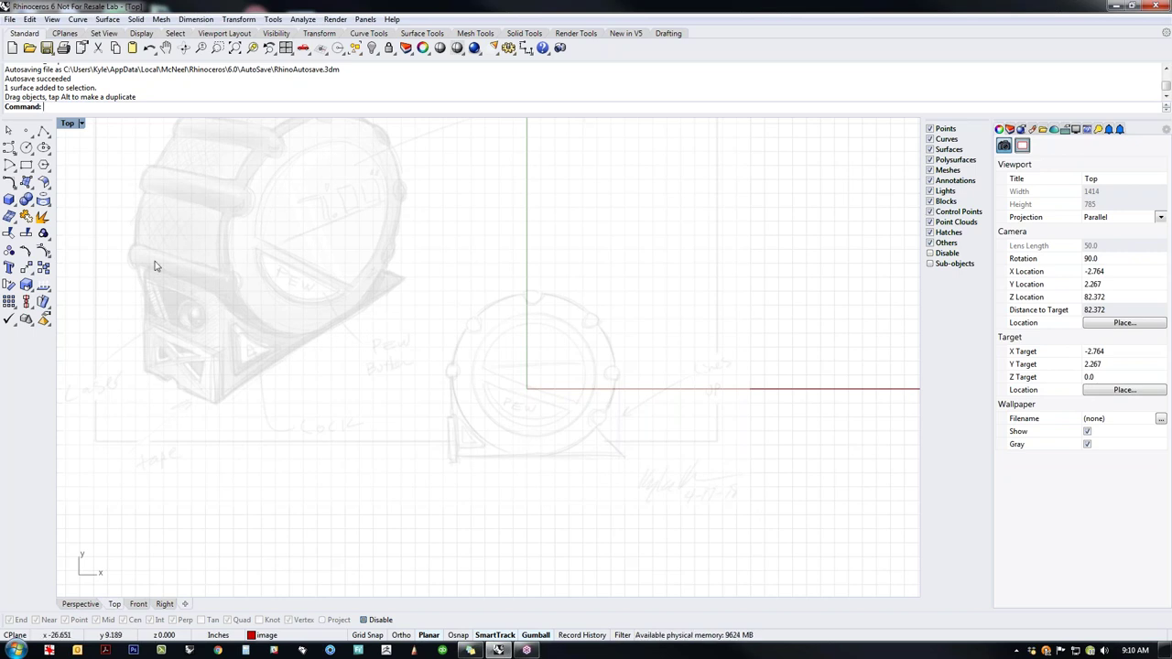
Step: Start a circle with its center at the origin (0)
{"action": "left_click", "coordinate": [26, 147]}
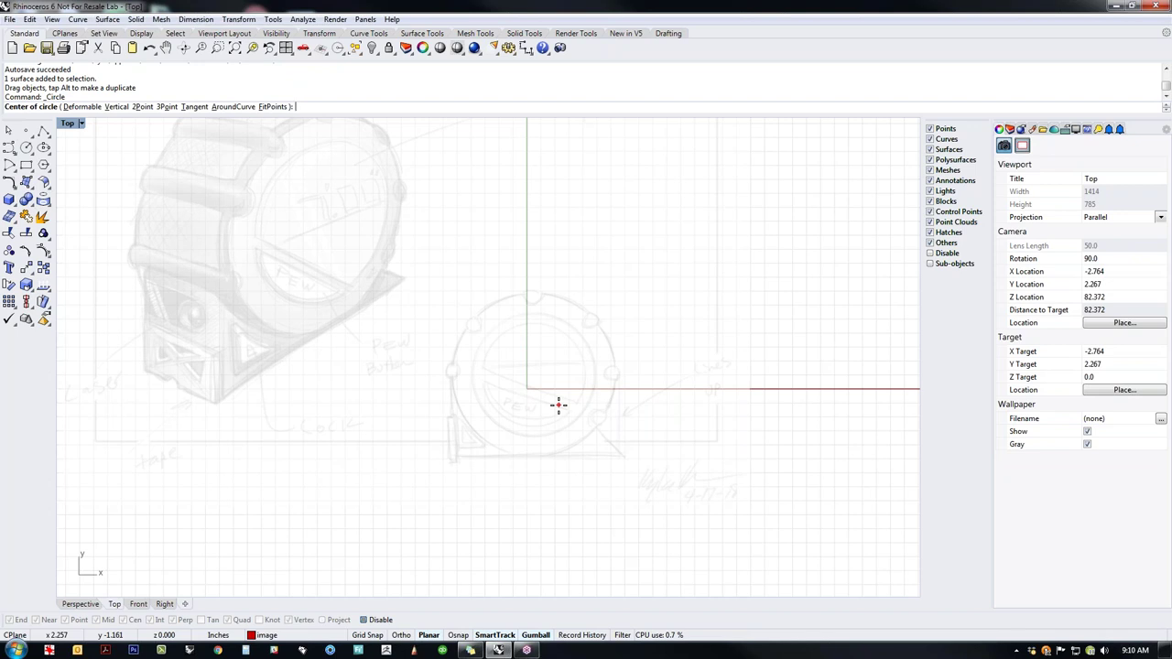
{"action": "type", "text": "0"}
{"action": "key", "text": "Return"}
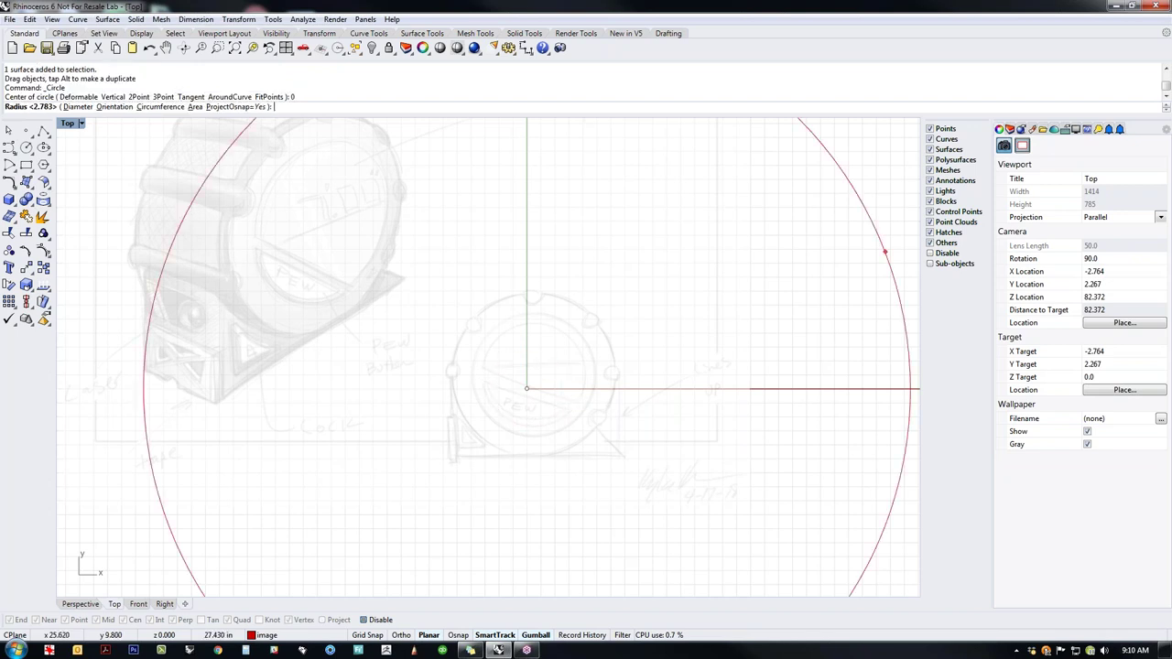
Step: Make Default the current layer and lock the image layer
{"action": "left_click", "coordinate": [1010, 129]}
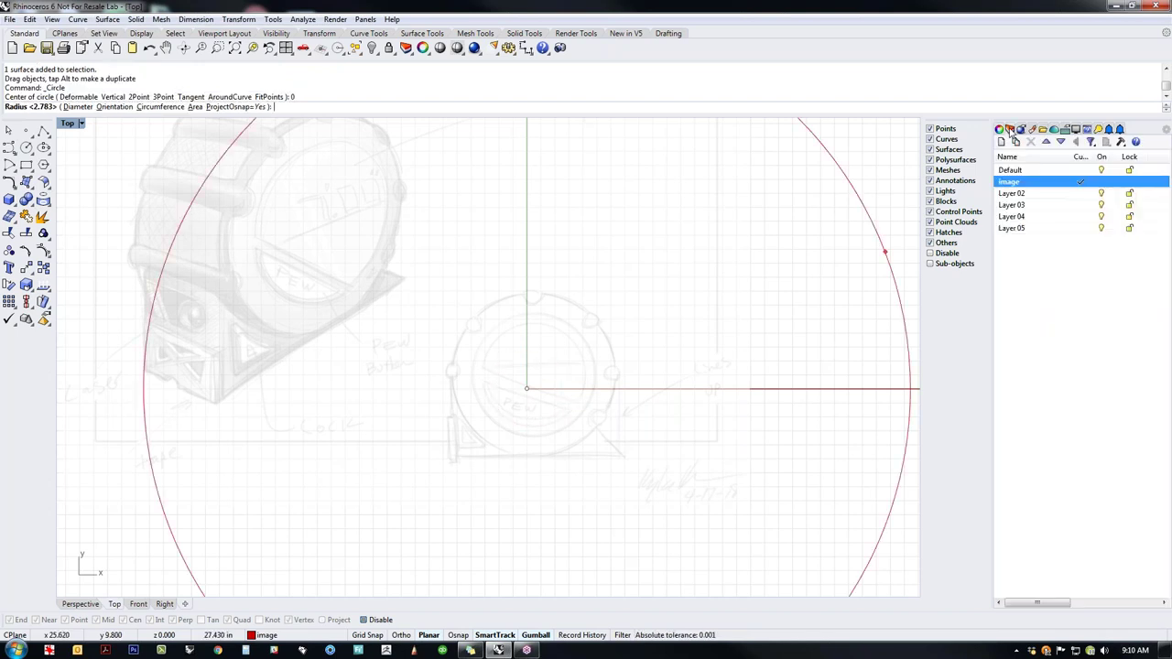
{"action": "left_click", "coordinate": [1081, 171]}
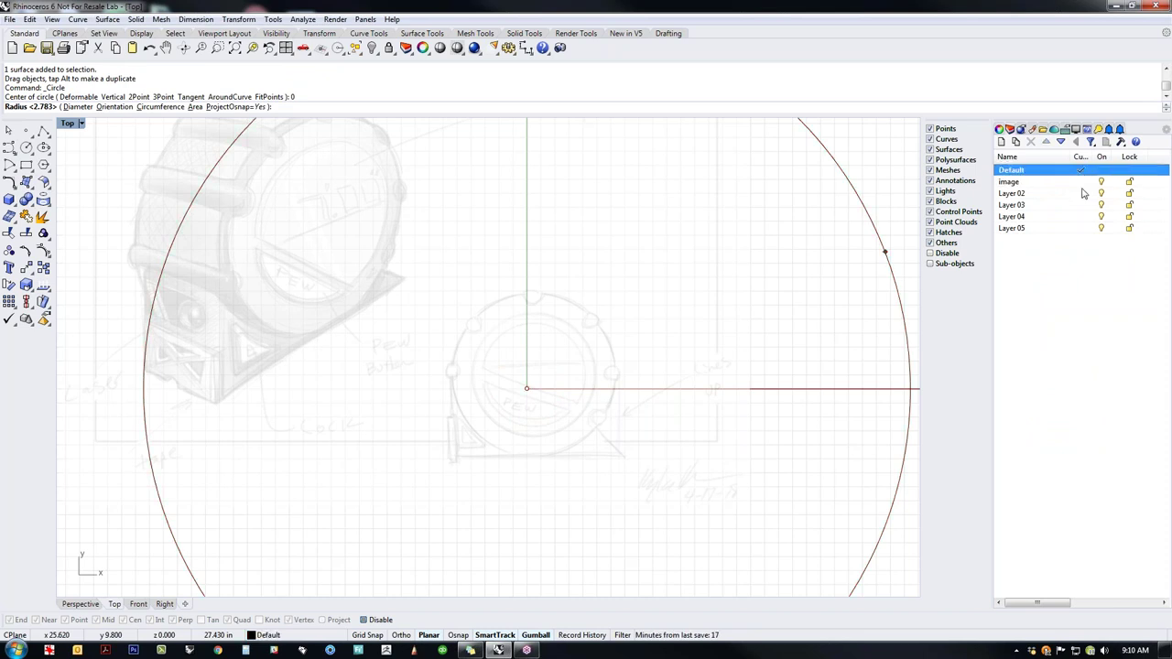
{"action": "left_click", "coordinate": [1130, 182]}
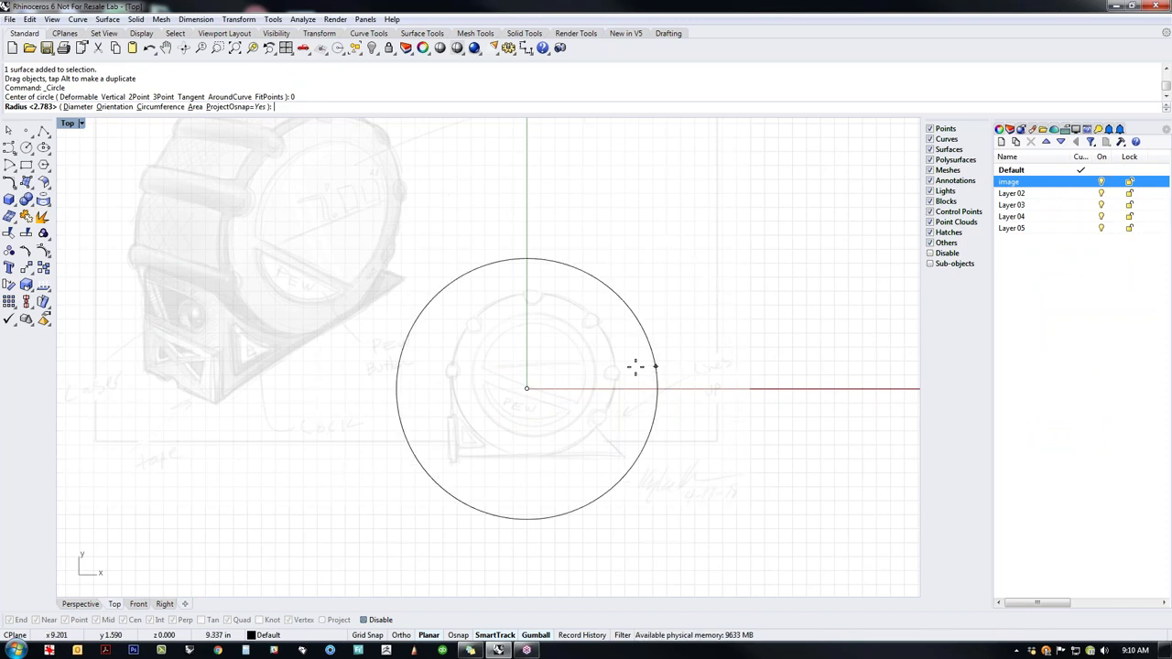
Step: Complete the circle at the origin by specifying a diameter of 3.25 inches
{"action": "left_click", "coordinate": [78, 106]}
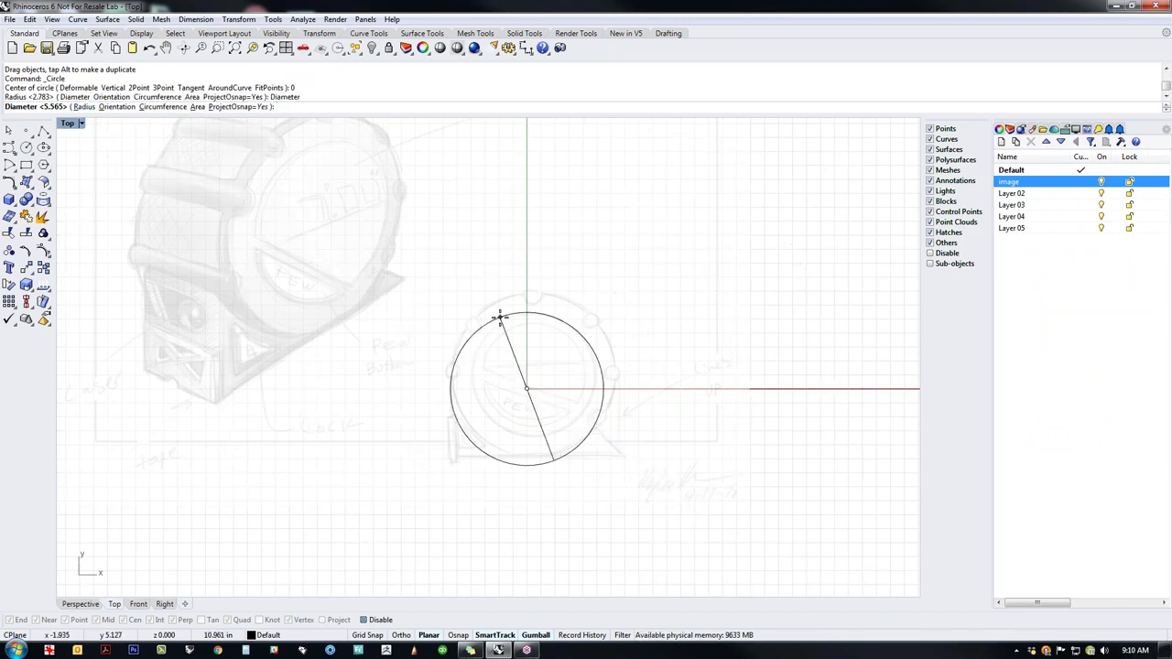
{"action": "type", "text": "3.25"}
{"action": "key", "text": "Return"}
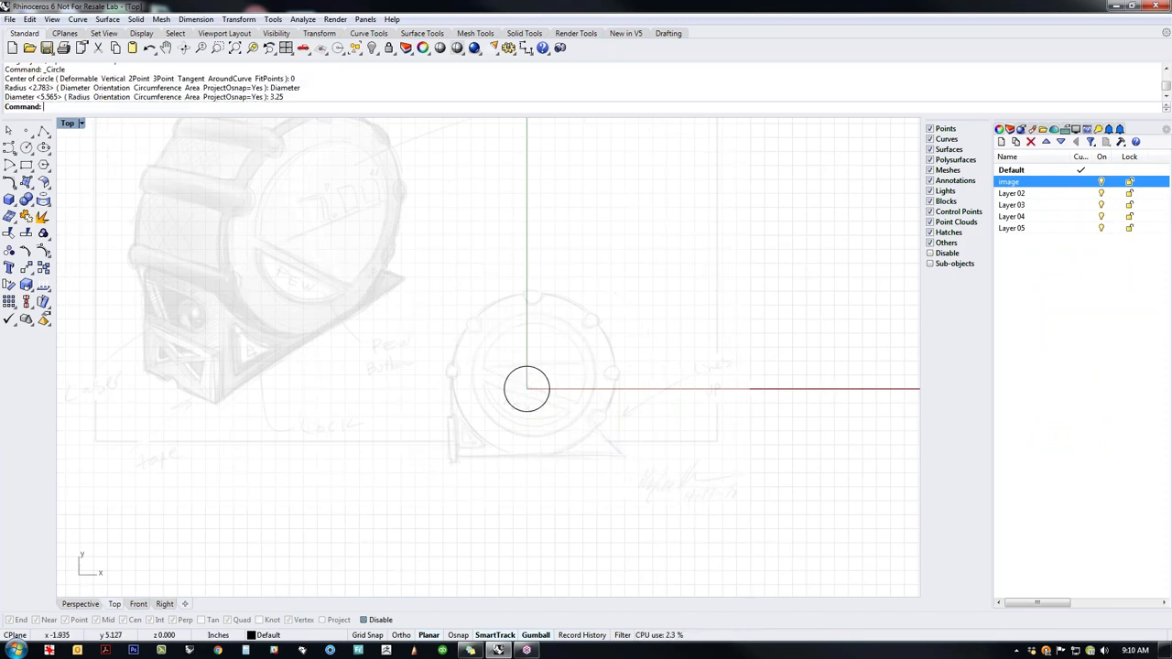
Step: Add a diameter dimension to the circle at the origin
{"action": "scroll", "coordinate": [548, 430], "scroll_direction": "up", "scroll_amount": 5}
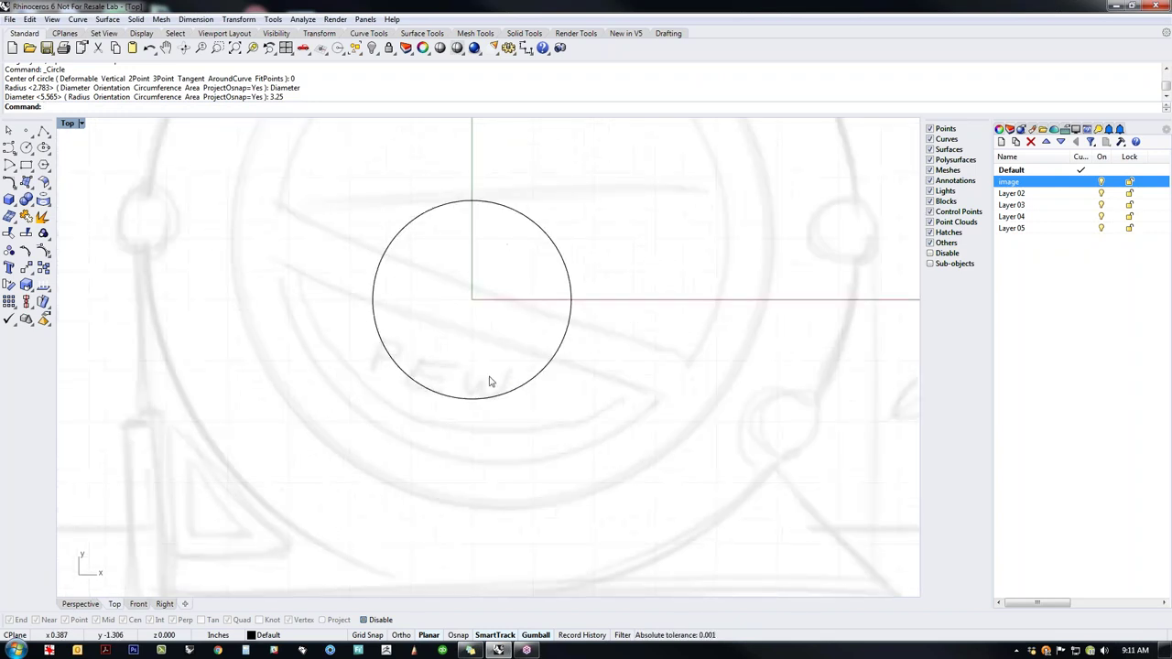
{"action": "scroll", "coordinate": [513, 384], "scroll_direction": "down", "scroll_amount": 3}
{"action": "left_click", "coordinate": [196, 18]}
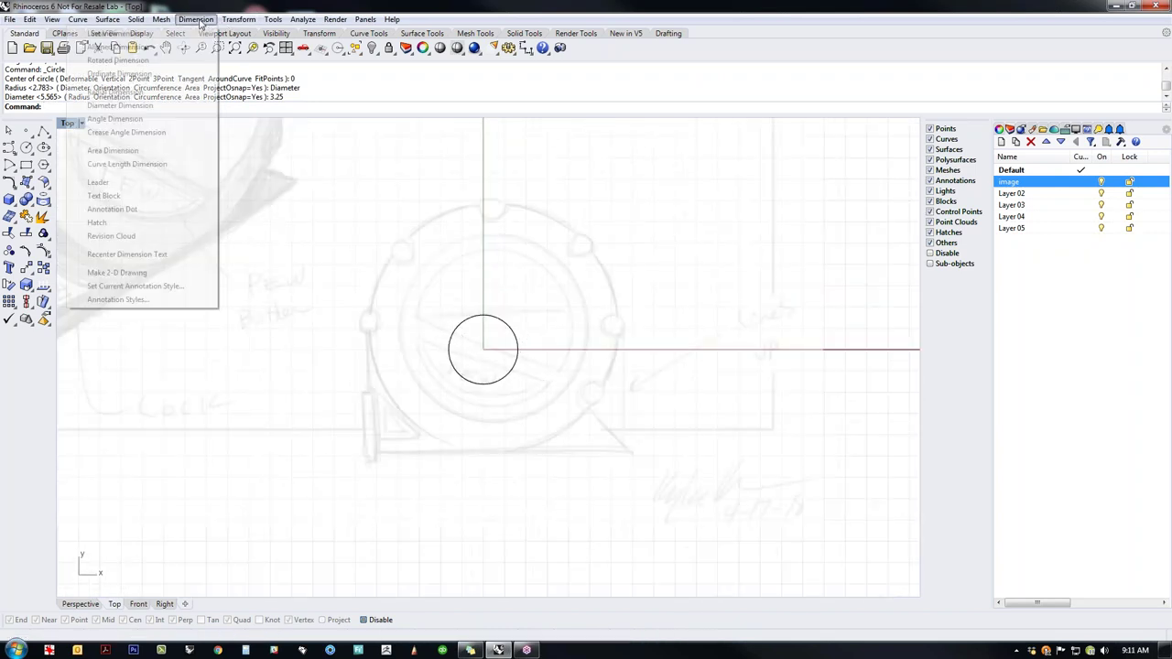
{"action": "left_click", "coordinate": [158, 107]}
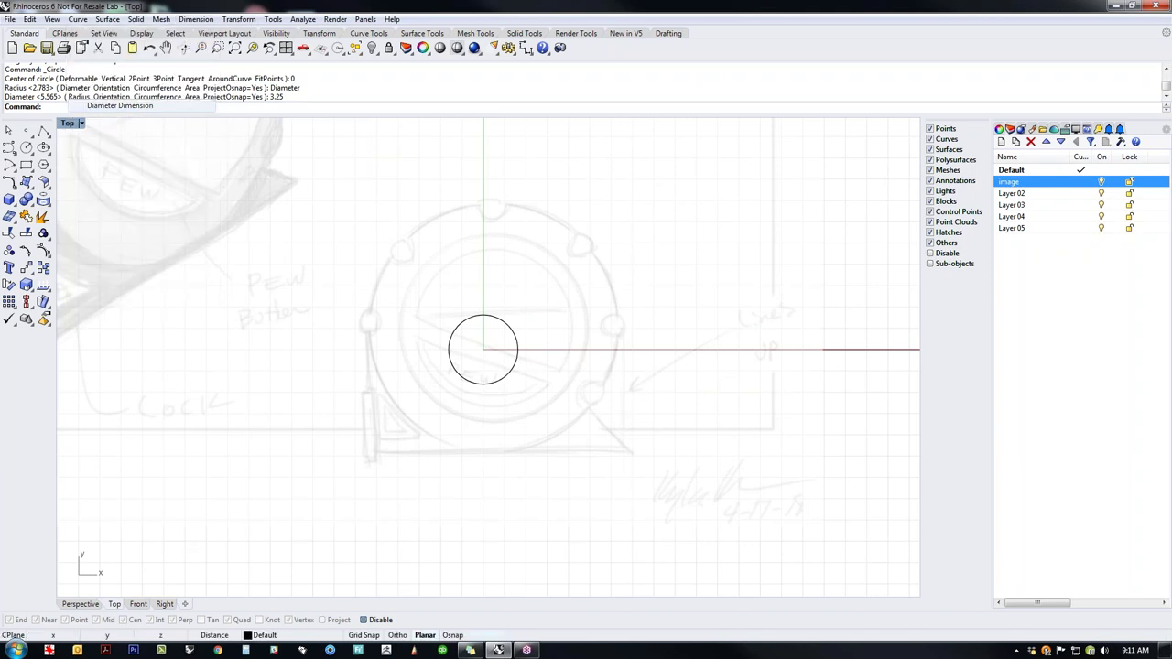
{"action": "left_click", "coordinate": [517, 349]}
{"action": "left_click", "coordinate": [654, 344]}
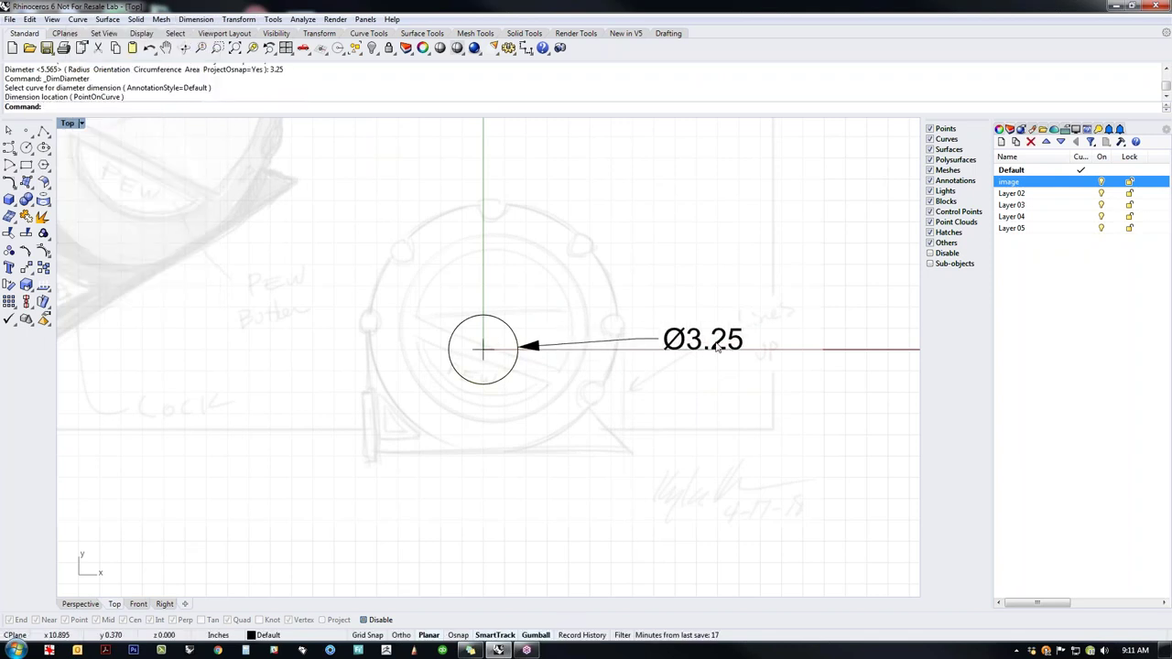
Step: Delete the diameter dimension from the circle
{"action": "left_click", "coordinate": [717, 348]}
{"action": "left_click", "coordinate": [779, 384]}
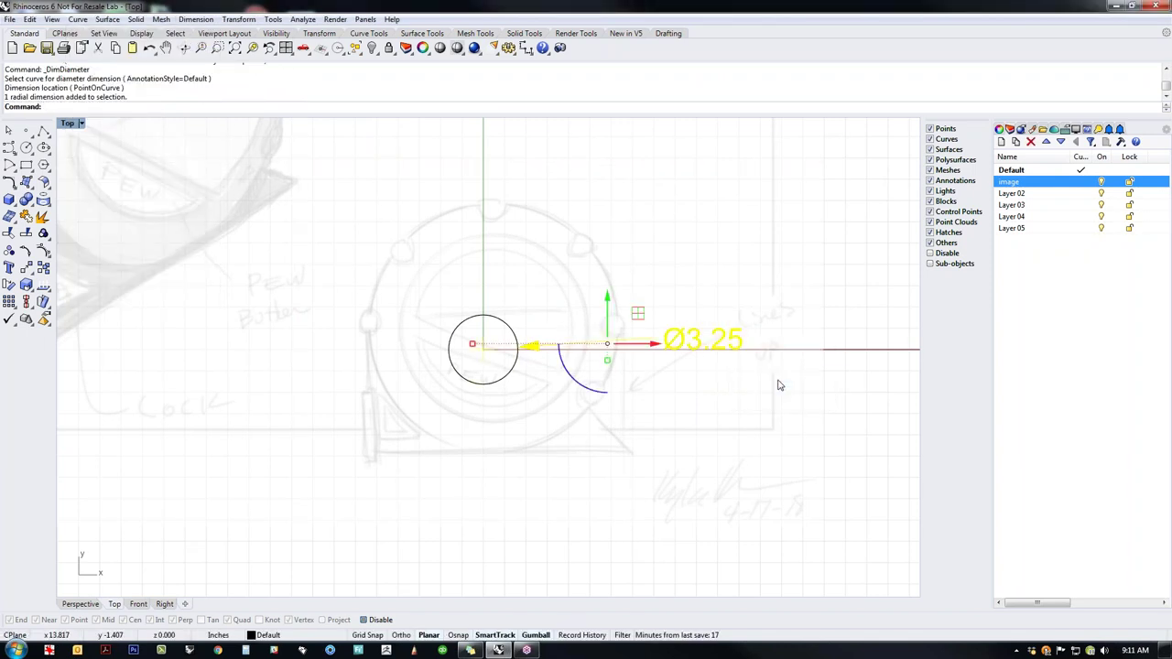
{"action": "key", "text": "Delete"}
Step: Scale the reference picture down about the origin (0) to a factor of about 0.29
{"action": "left_click", "coordinate": [581, 432]}
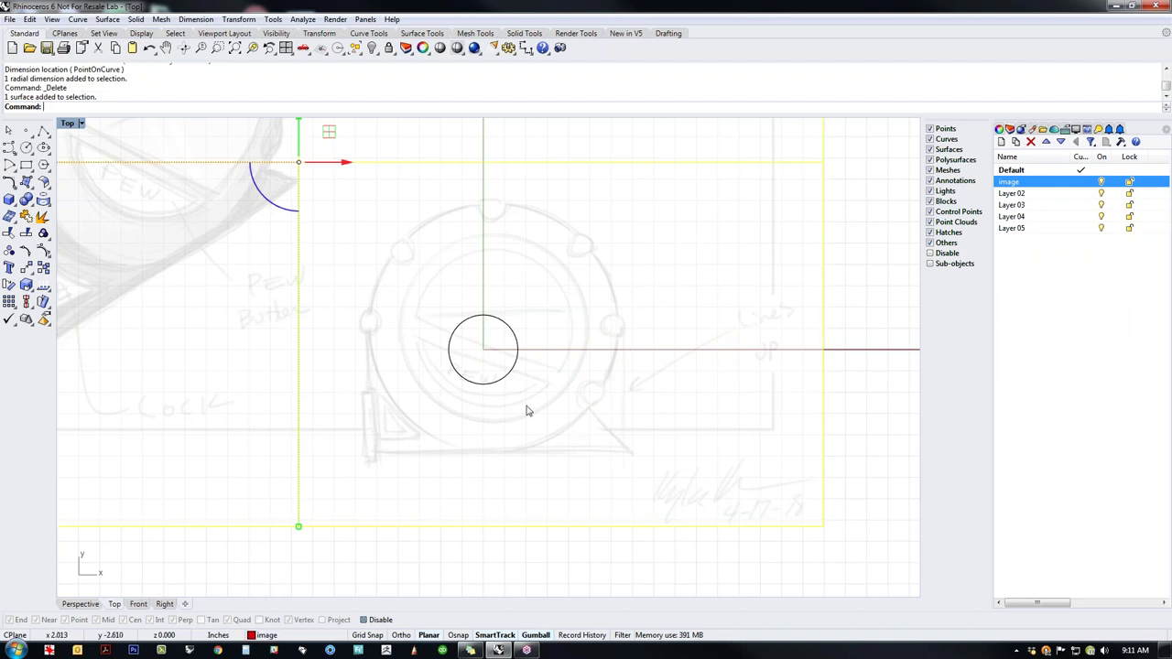
{"action": "type", "text": "Scale"}
{"action": "key", "text": "Return"}
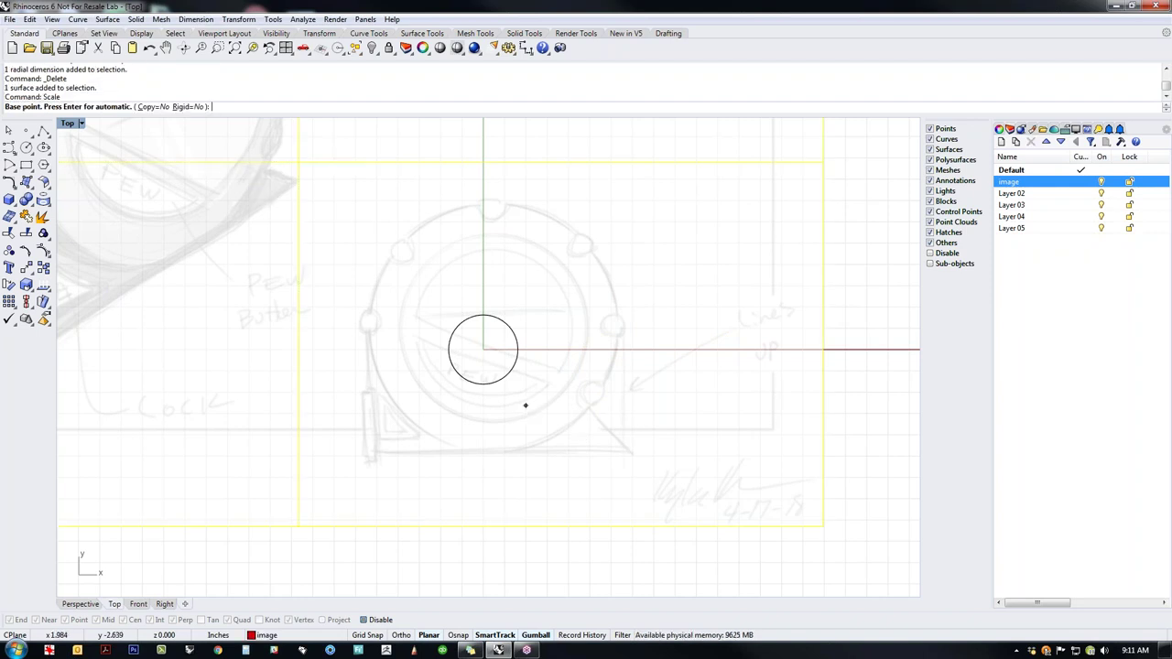
{"action": "type", "text": "0"}
{"action": "key", "text": "Return"}
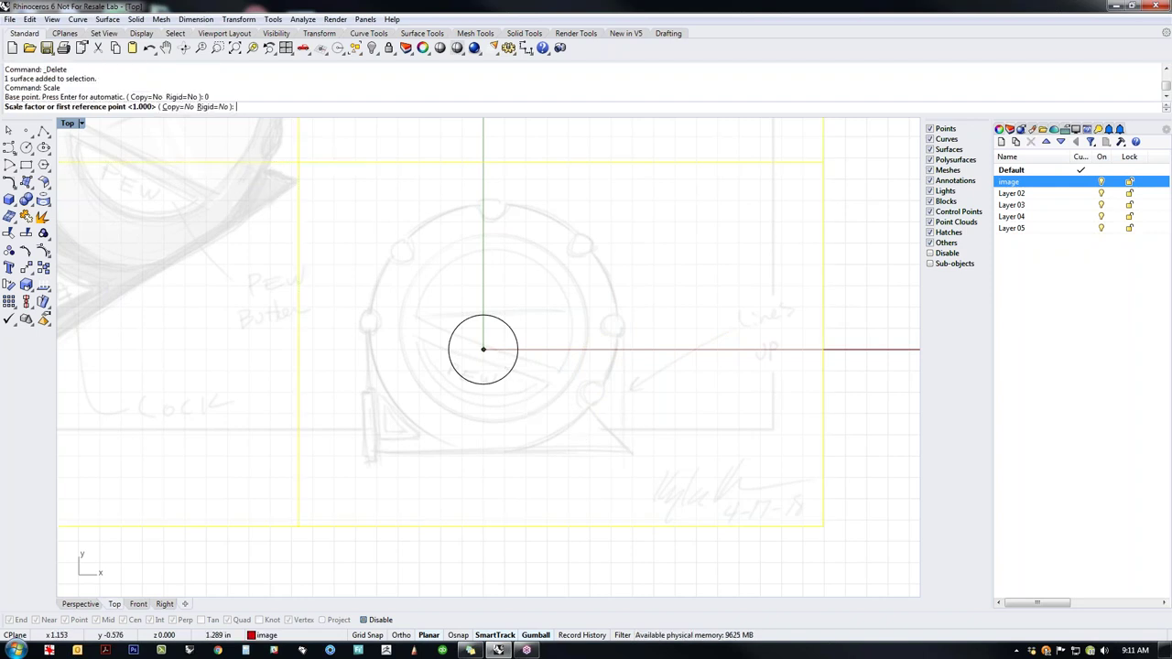
{"action": "left_click", "coordinate": [180, 348]}
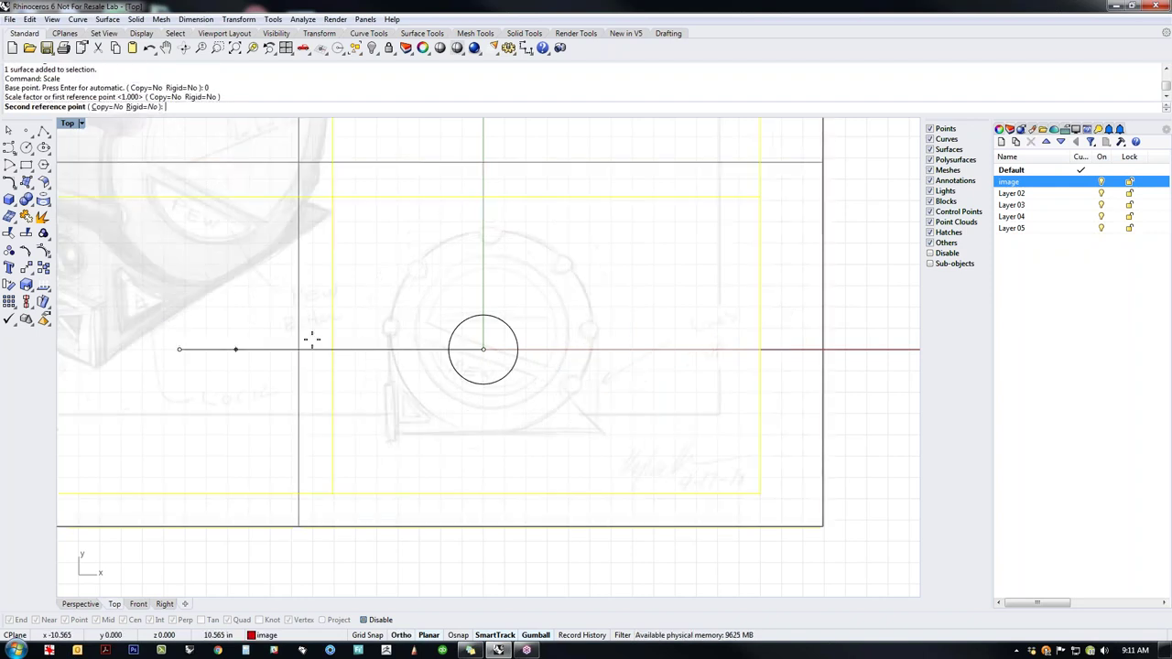
{"action": "left_click", "coordinate": [397, 338]}
Step: Reposition the scaled picture so the side-view sketch is centered inside the circle
{"action": "scroll", "coordinate": [499, 370], "scroll_direction": "up", "scroll_amount": 3}
{"action": "scroll", "coordinate": [499, 371], "scroll_direction": "up", "scroll_amount": 3}
{"action": "left_click_drag", "start_coordinate": [486, 338], "coordinate": [473, 365]}
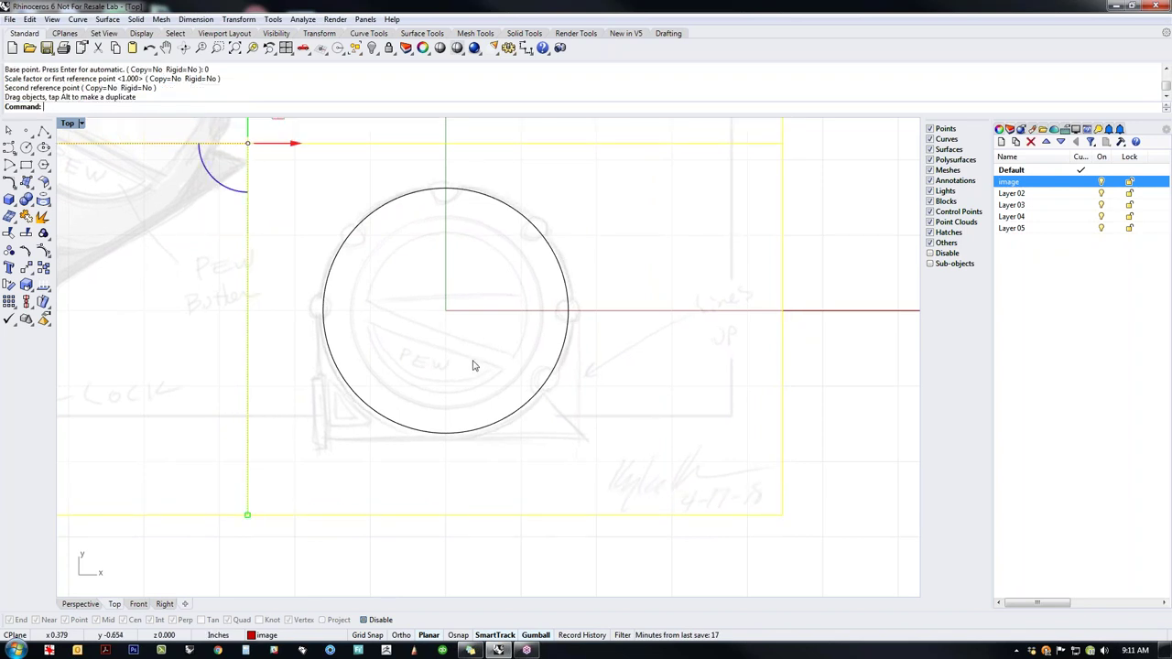
Step: Scale the picture about the origin slightly smaller so the sketched body outline fits the circle
{"action": "type", "text": "Scae"}
{"action": "key", "text": "Return"}
{"action": "type", "text": "Scale"}
{"action": "key", "text": "Return"}
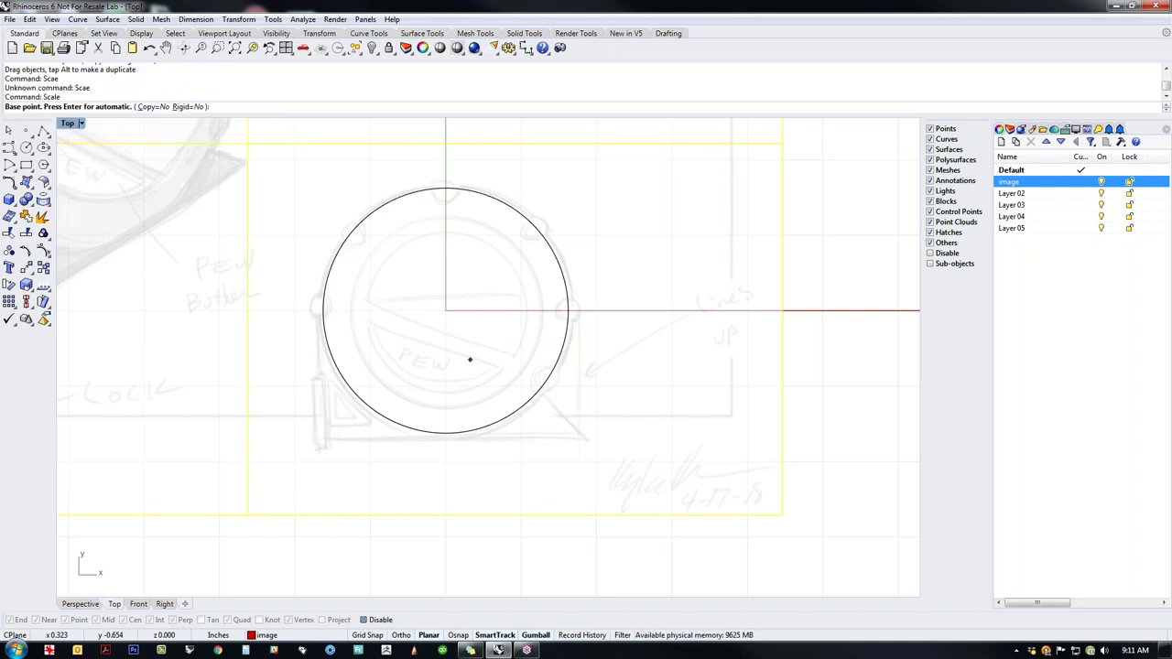
{"action": "type", "text": "0"}
{"action": "key", "text": "Return"}
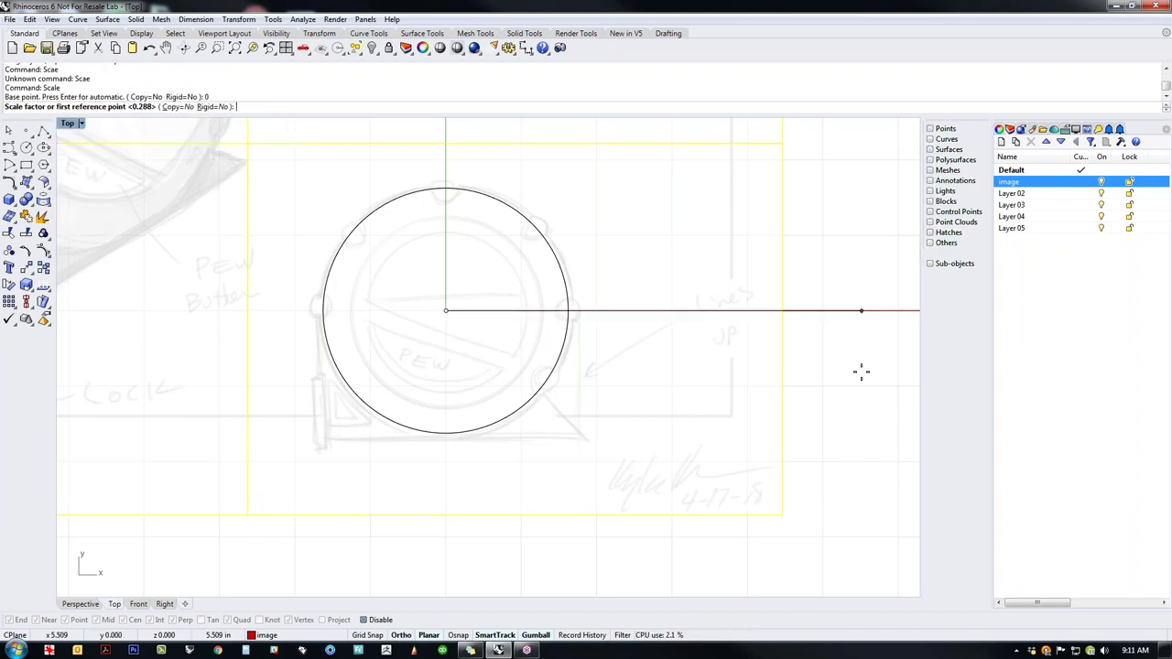
{"action": "left_click", "coordinate": [859, 371]}
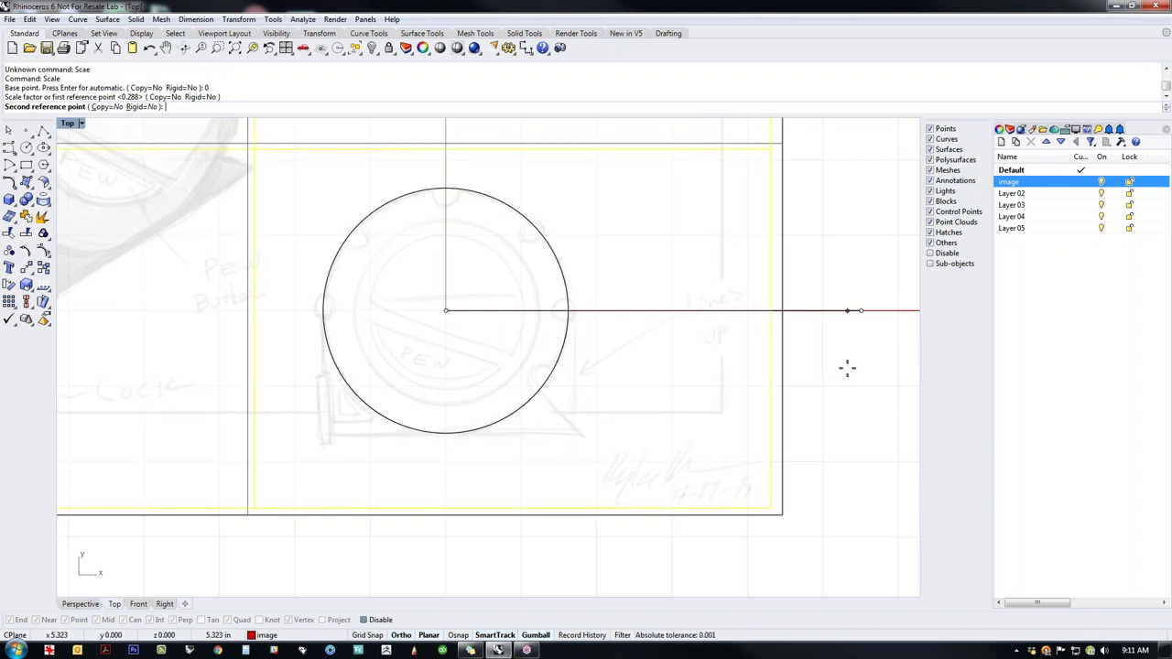
{"action": "left_click", "coordinate": [848, 369]}
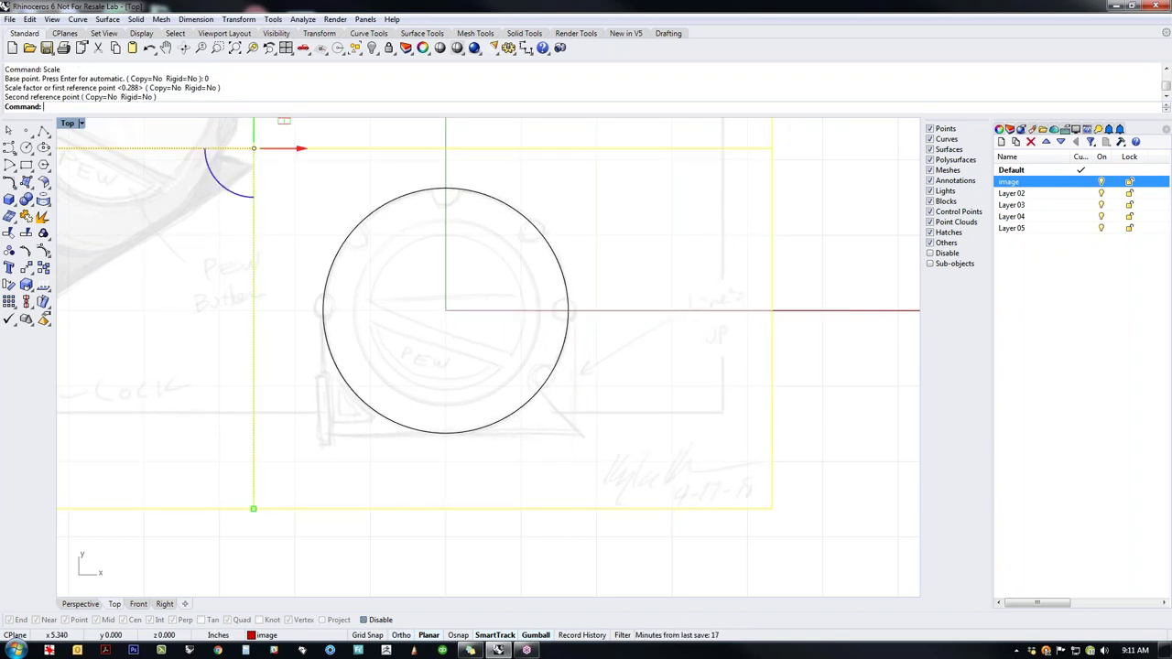
Step: Restore the four-viewport layout with the first viewport set to the Top view
{"action": "scroll", "coordinate": [824, 445], "scroll_direction": "down", "scroll_amount": 6}
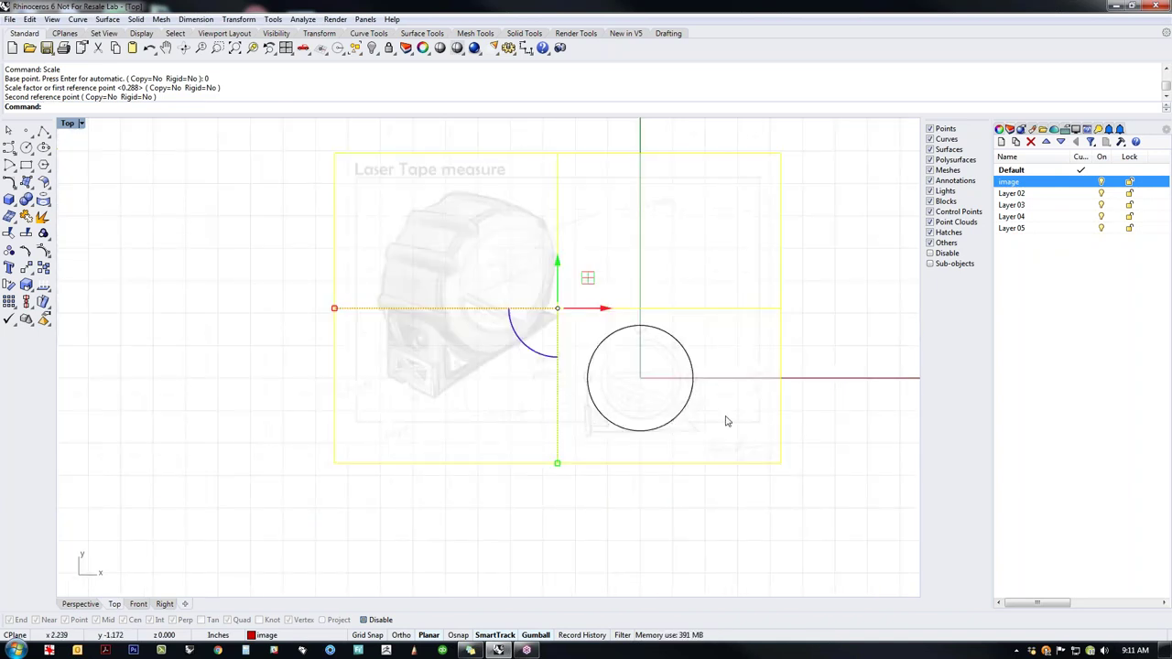
{"action": "right_click_drag", "start_coordinate": [826, 428], "coordinate": [669, 430]}
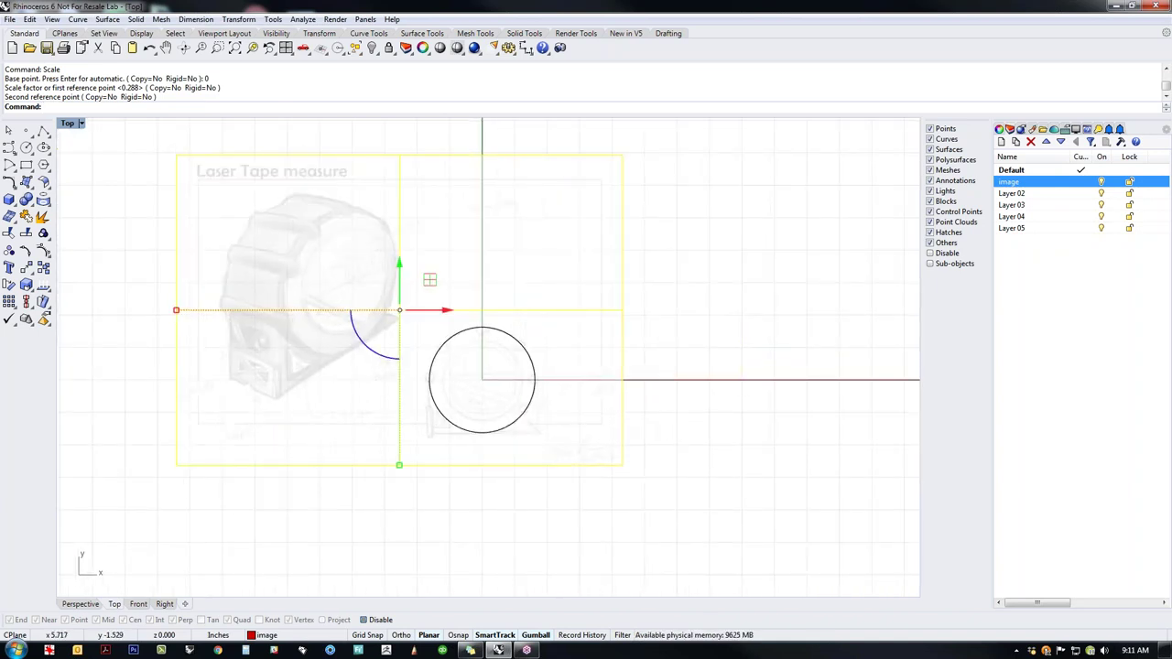
{"action": "key", "text": "ctrl+F4"}
{"action": "right_click_drag", "start_coordinate": [487, 309], "coordinate": [466, 319]}
{"action": "scroll", "coordinate": [504, 362], "scroll_direction": "up", "scroll_amount": 5}
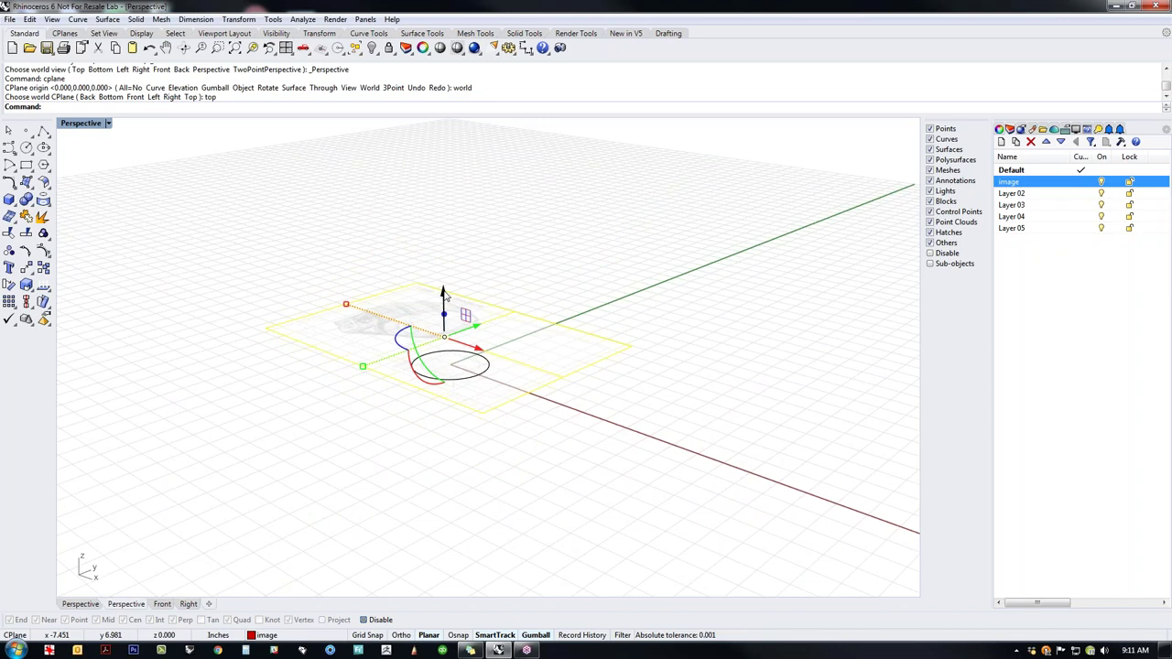
{"action": "right_click_drag", "start_coordinate": [620, 374], "coordinate": [586, 377]}
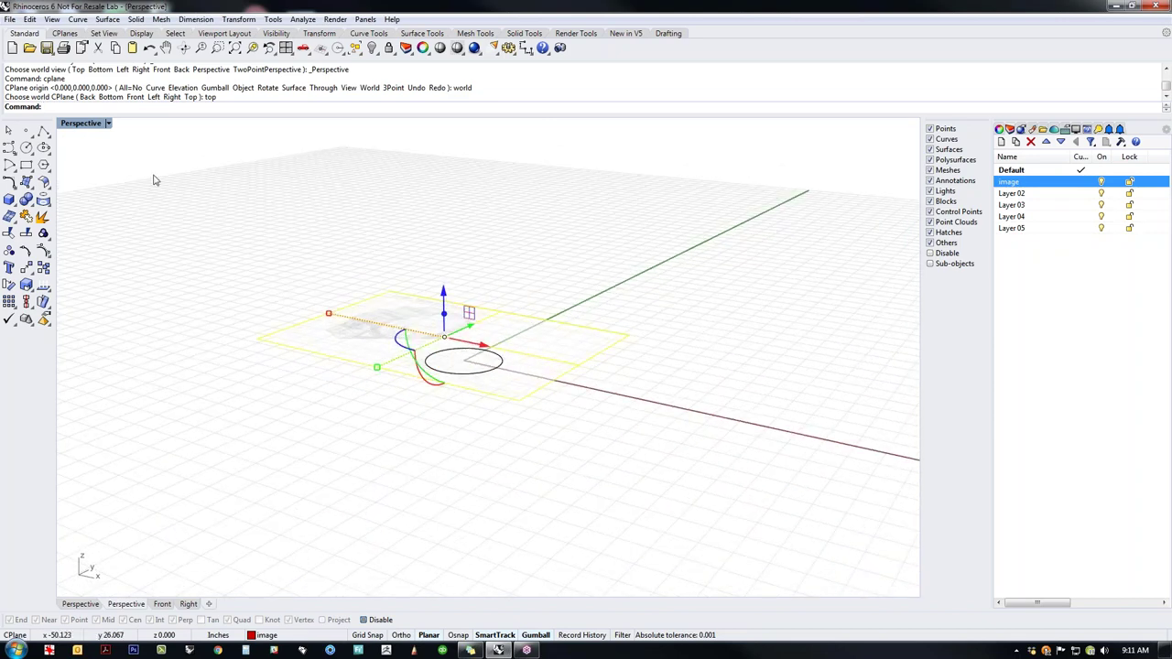
{"action": "double_click", "coordinate": [82, 122]}
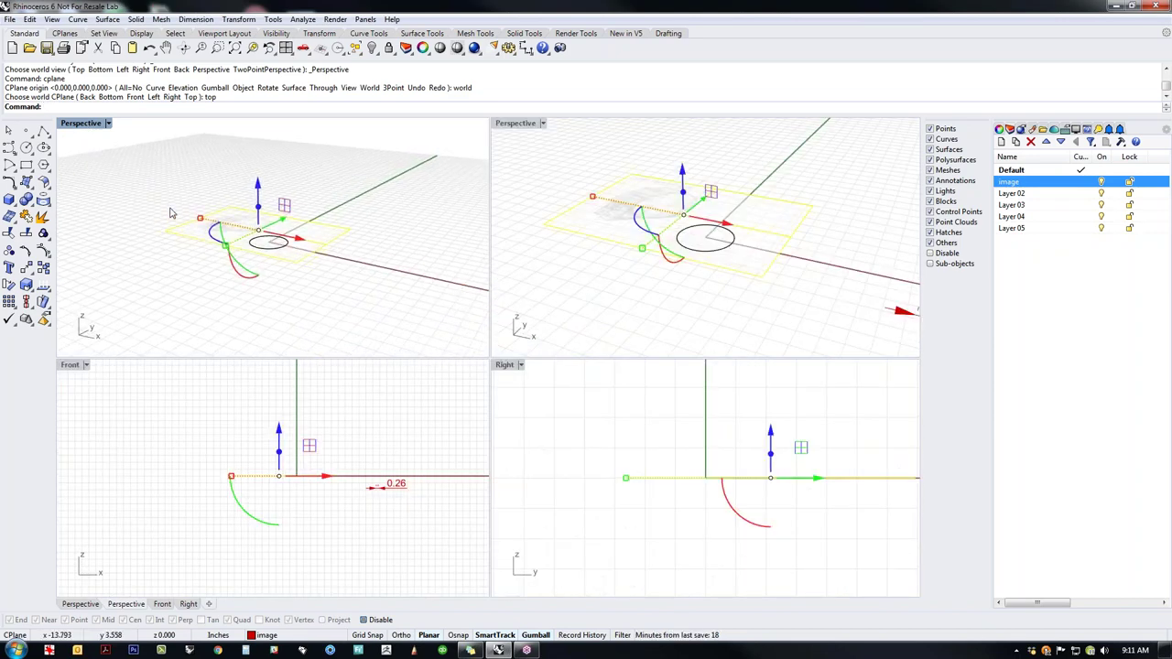
{"action": "type", "text": "top"}
{"action": "key", "text": "Return"}
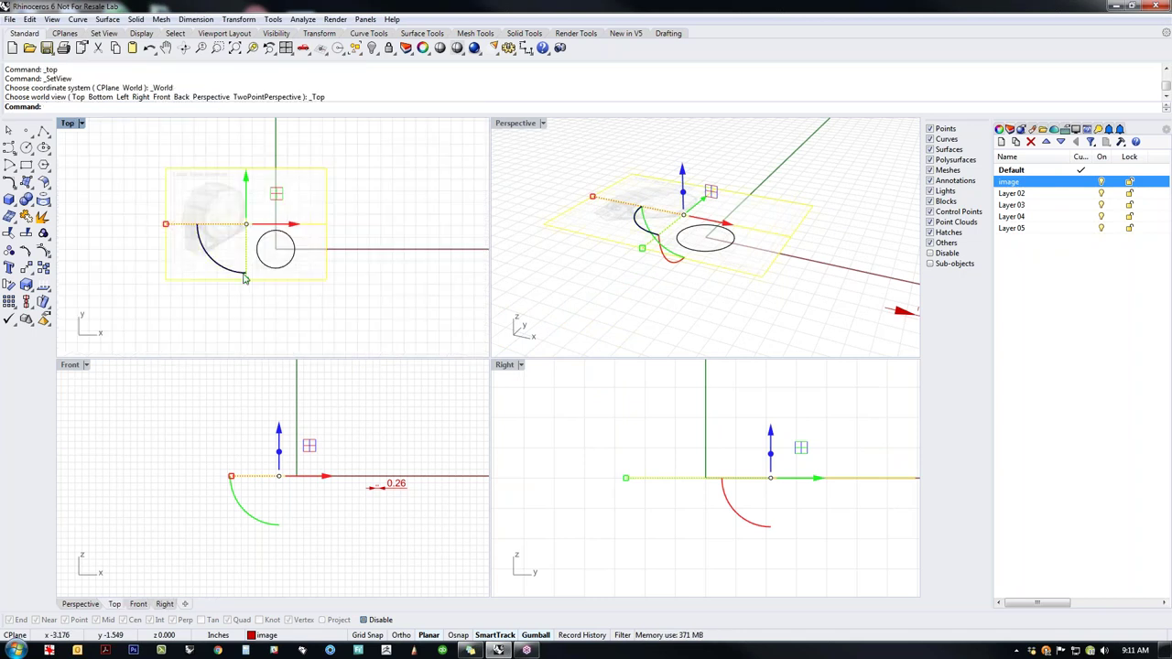
Step: Delete the stray 0.26 linear dimension near the X axis in the Front viewport
{"action": "right_click_drag", "start_coordinate": [152, 505], "coordinate": [148, 501]}
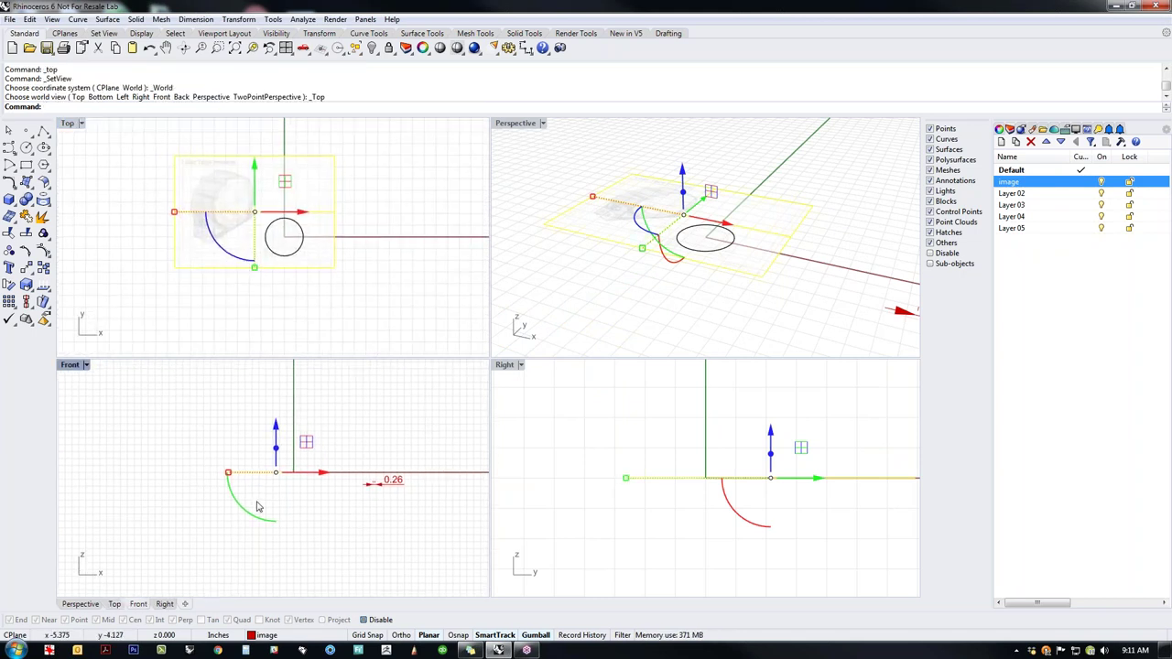
{"action": "left_click", "coordinate": [408, 510]}
{"action": "scroll", "coordinate": [408, 501], "scroll_direction": "up", "scroll_amount": 6}
{"action": "left_click_drag", "start_coordinate": [412, 500], "coordinate": [375, 465]}
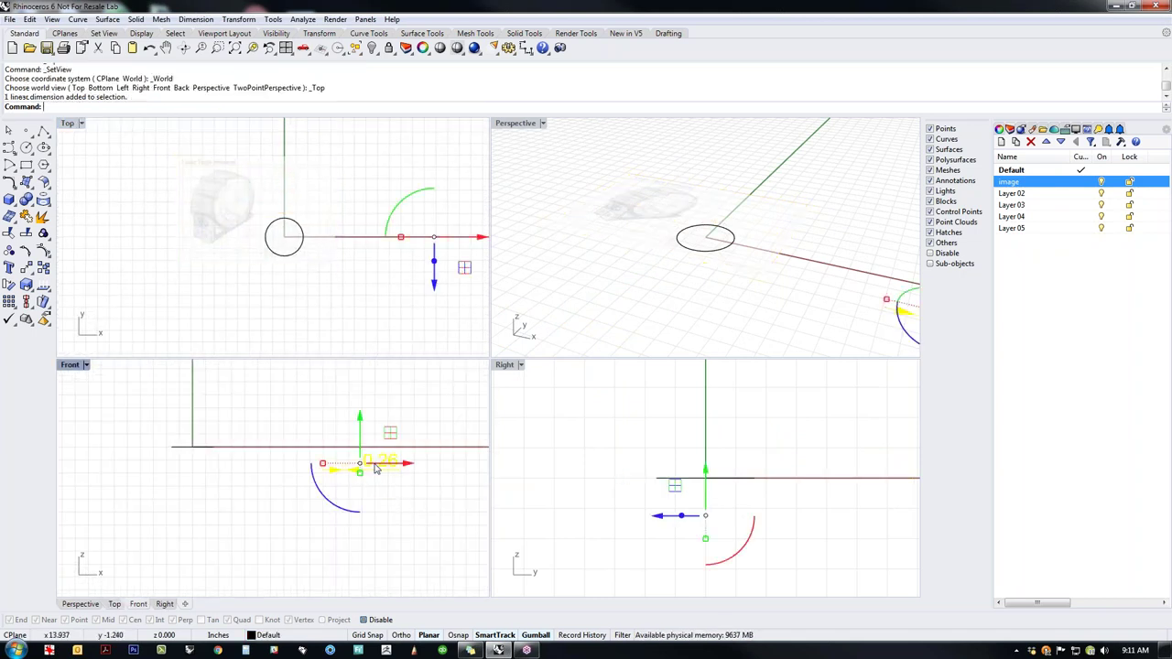
{"action": "key", "text": "Delete"}
Step: Rotate the circle 90 degrees about the X axis so it stands upright in the front plane
{"action": "right_click_drag", "start_coordinate": [838, 316], "coordinate": [772, 271]}
{"action": "left_click_drag", "start_coordinate": [787, 315], "coordinate": [668, 220]}
{"action": "left_click", "coordinate": [680, 320]}
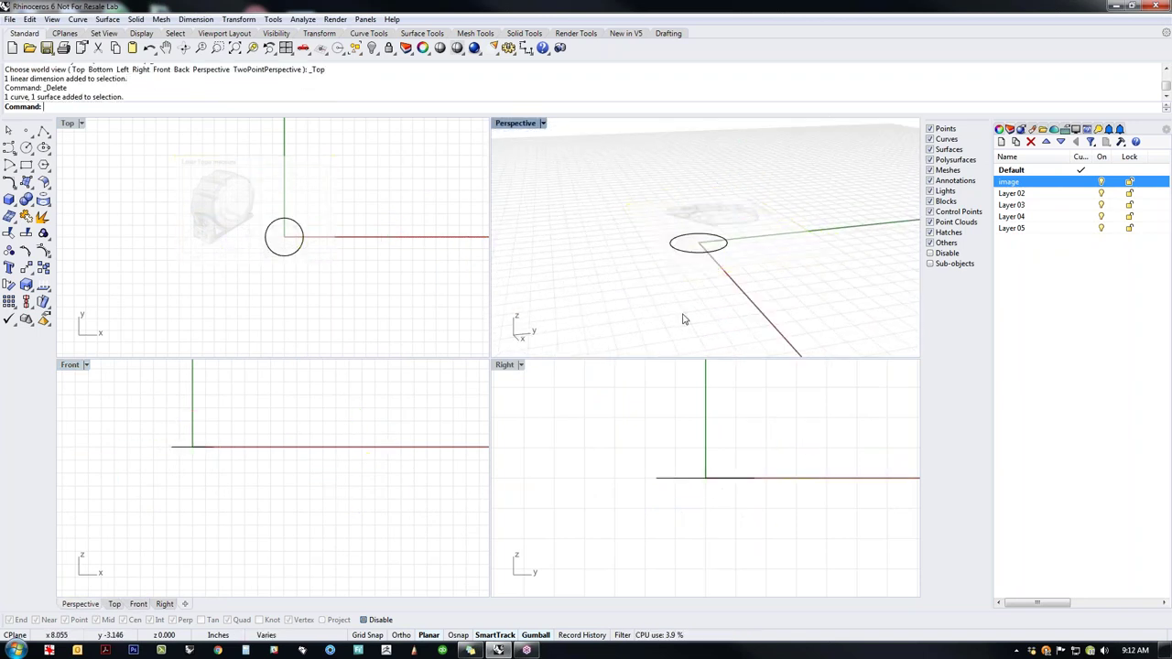
{"action": "left_click", "coordinate": [703, 247]}
{"action": "left_click", "coordinate": [756, 287]}
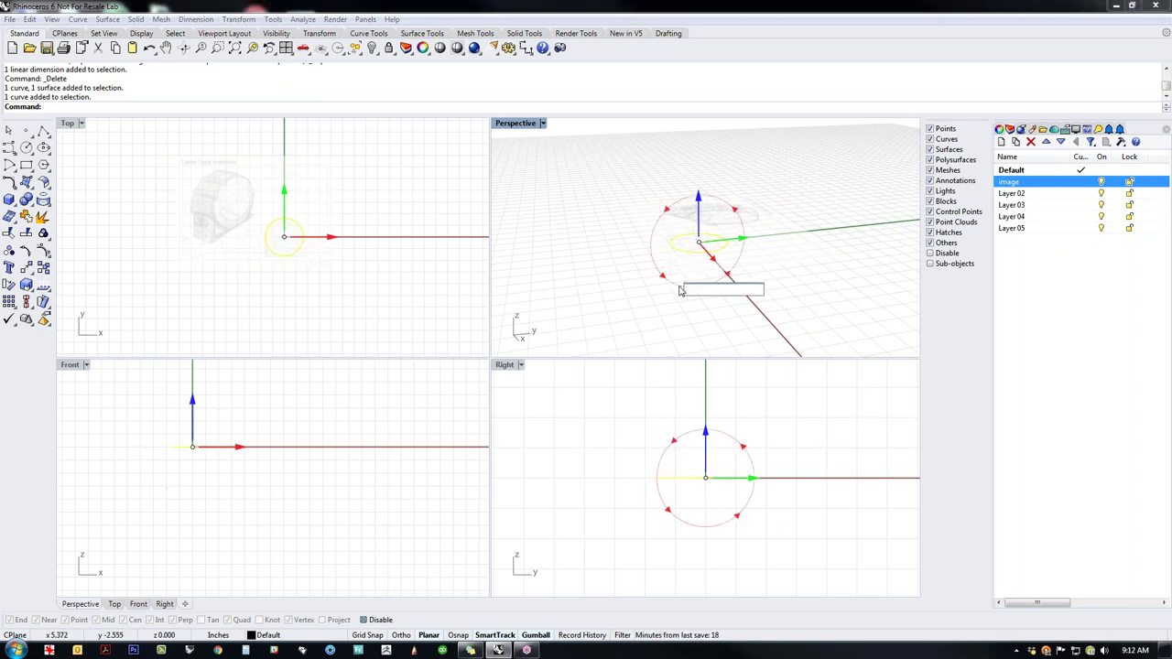
{"action": "type", "text": "90"}
{"action": "key", "text": "Return"}
Step: Rotate the reference picture upright about the X axis so it faces the Front view
{"action": "left_click", "coordinate": [610, 294]}
{"action": "left_click", "coordinate": [740, 220]}
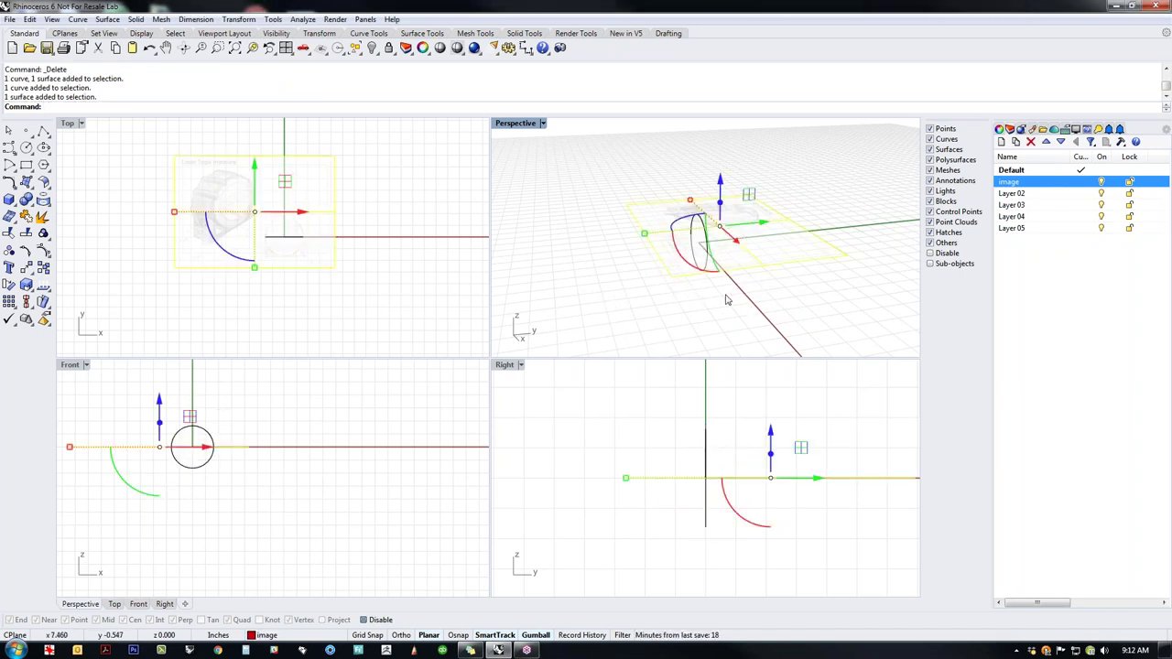
{"action": "left_click", "coordinate": [685, 267]}
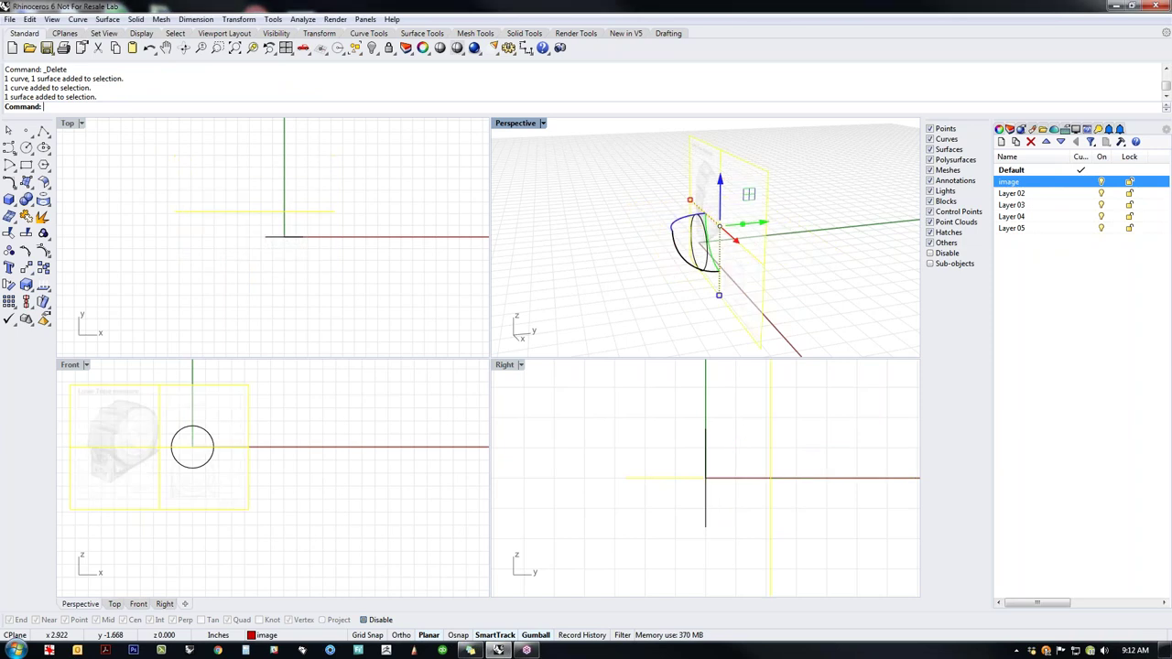
Step: Maximize the Front view and move the picture vertically so its side-view sketch lines up with the circle
{"action": "right_click_drag", "start_coordinate": [259, 473], "coordinate": [331, 458]}
{"action": "scroll", "coordinate": [82, 388], "scroll_direction": "up", "scroll_amount": 3}
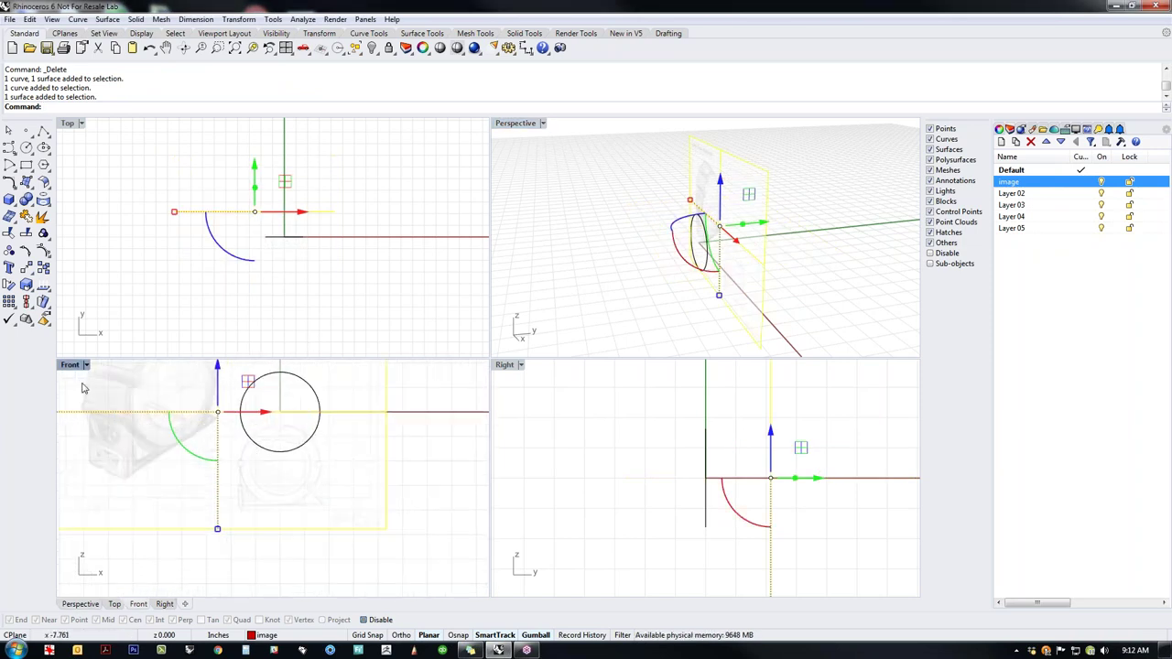
{"action": "double_click", "coordinate": [73, 368]}
{"action": "right_click_drag", "start_coordinate": [555, 412], "coordinate": [573, 485]}
{"action": "left_click_drag", "start_coordinate": [572, 485], "coordinate": [590, 385], "text": "shift"}
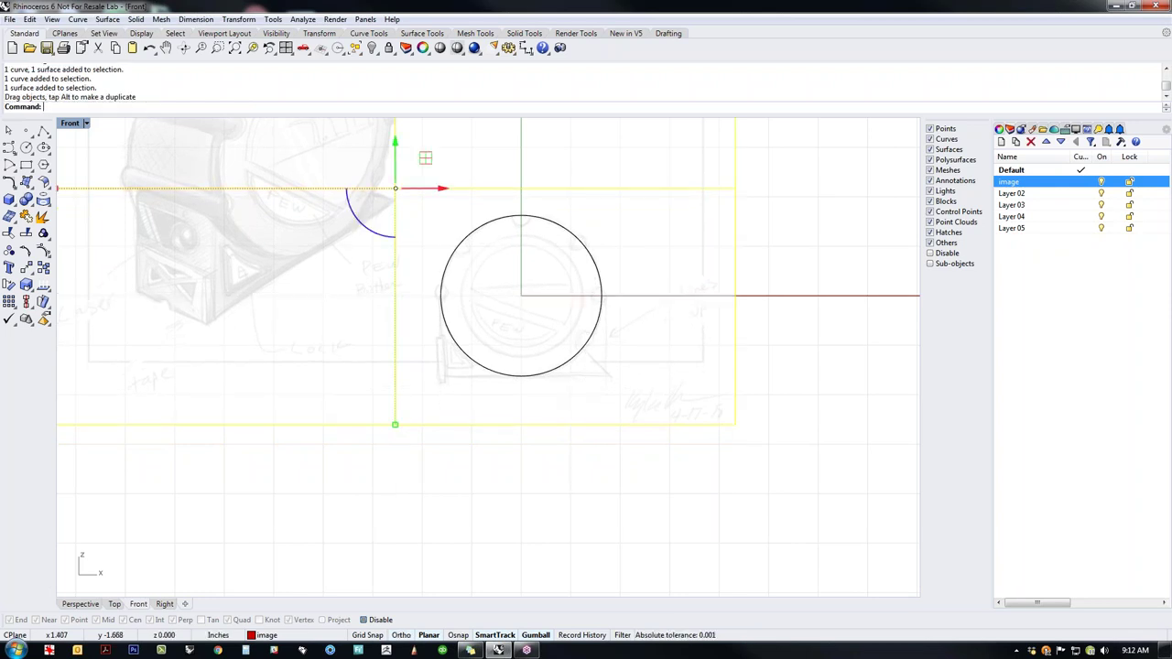
Step: Switch to the Perspective view showing the upright picture and circle
{"action": "type", "text": "p"}
{"action": "key", "text": "Return"}
{"action": "right_click_drag", "start_coordinate": [513, 320], "coordinate": [392, 377], "text": "shift"}
Step: Try moving the upright picture farther behind the circle along the Y axis, and undo the move
{"action": "left_click_drag", "start_coordinate": [369, 373], "coordinate": [484, 348]}
{"action": "key", "text": "Escape"}
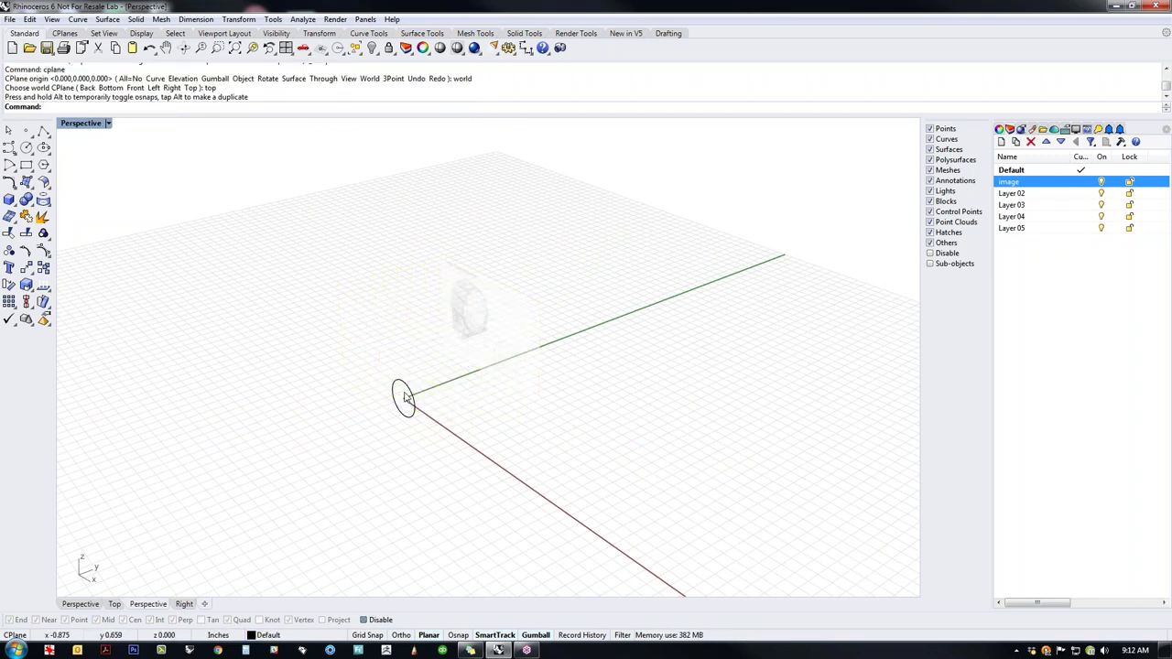
{"action": "scroll", "coordinate": [408, 403], "scroll_direction": "up", "scroll_amount": 4}
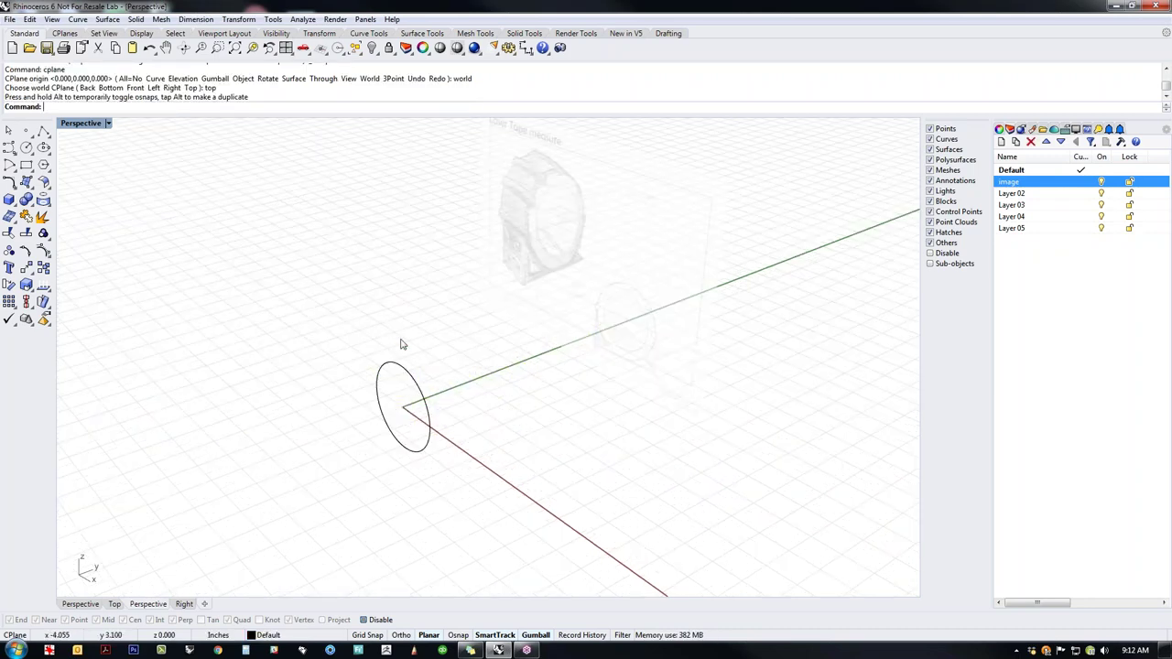
{"action": "left_click", "coordinate": [638, 358]}
{"action": "key", "text": "ctrl+z"}
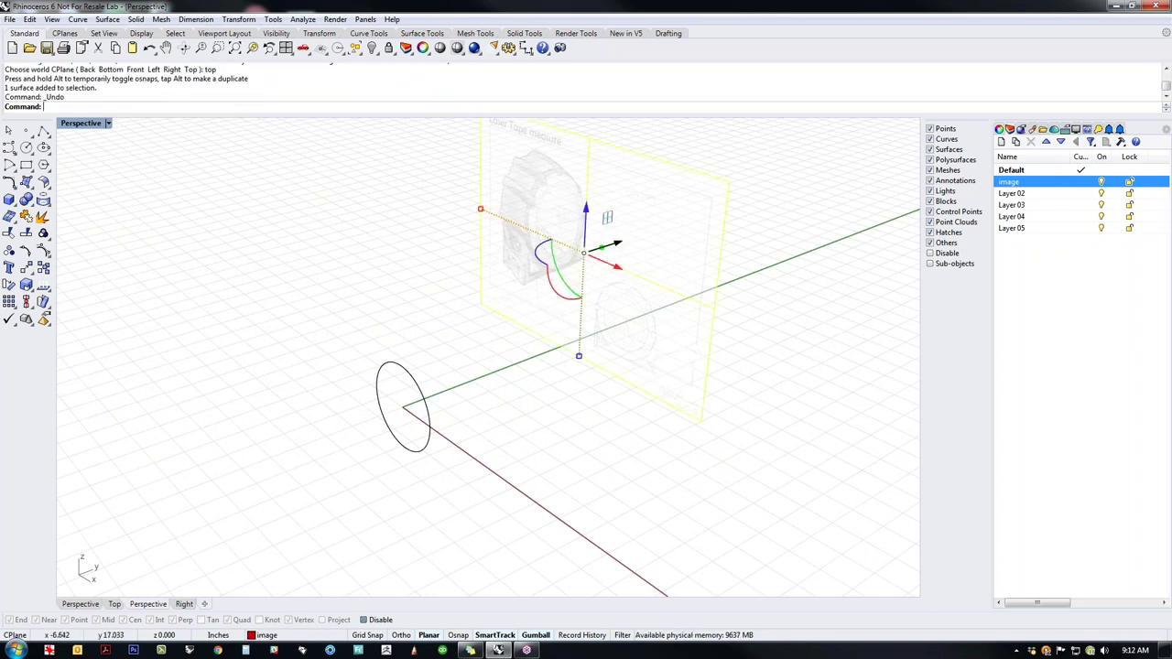
{"action": "key", "text": "Escape"}
Step: Draw a box with its first corner at the origin, about 1.9 by 5.1 inches and about 3.1 inches tall
{"action": "left_click", "coordinate": [9, 198]}
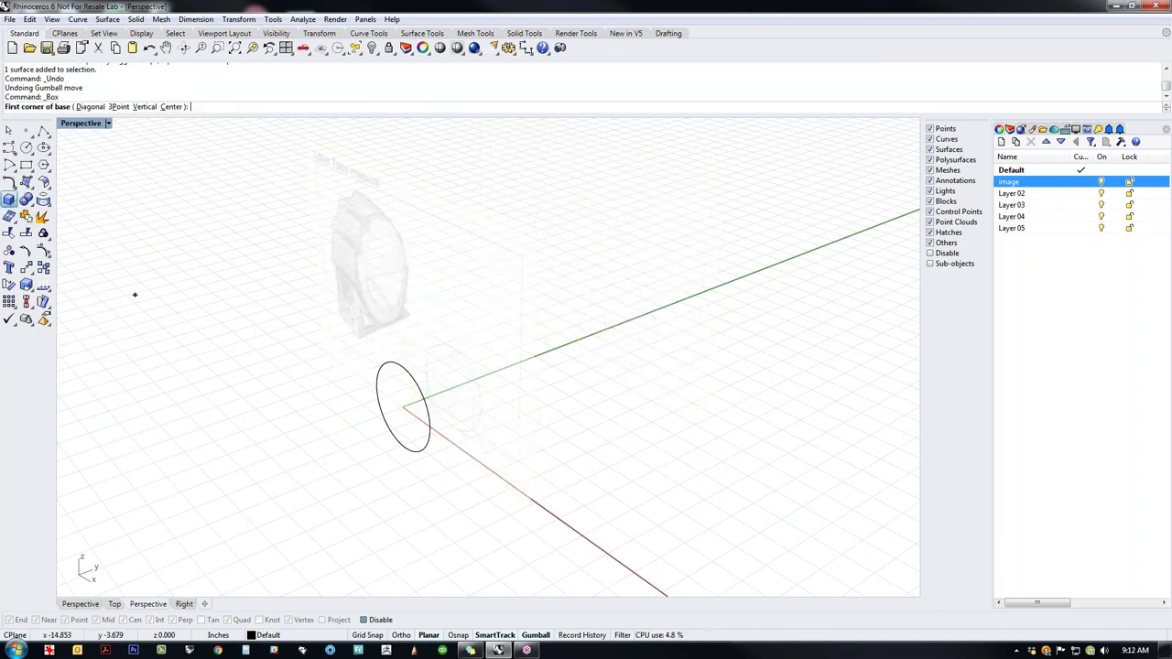
{"action": "type", "text": "0"}
{"action": "key", "text": "Return"}
{"action": "left_click", "coordinate": [255, 426]}
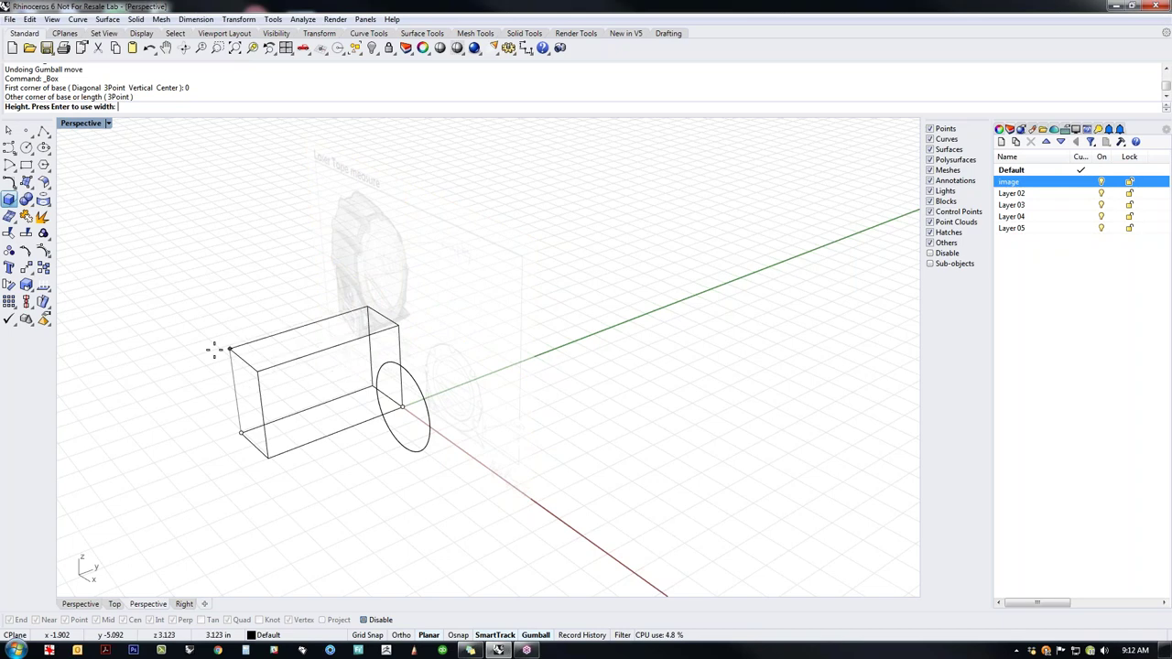
{"action": "left_click", "coordinate": [212, 343]}
Step: Move the box along the Y axis so it extends past the circle toward the picture
{"action": "left_click_drag", "start_coordinate": [259, 418], "coordinate": [328, 394]}
{"action": "left_click", "coordinate": [598, 412]}
{"action": "right_click_drag", "start_coordinate": [598, 412], "coordinate": [606, 367]}
Step: Set the Perspective viewport's display mode to Shaded
{"action": "left_click", "coordinate": [107, 124]}
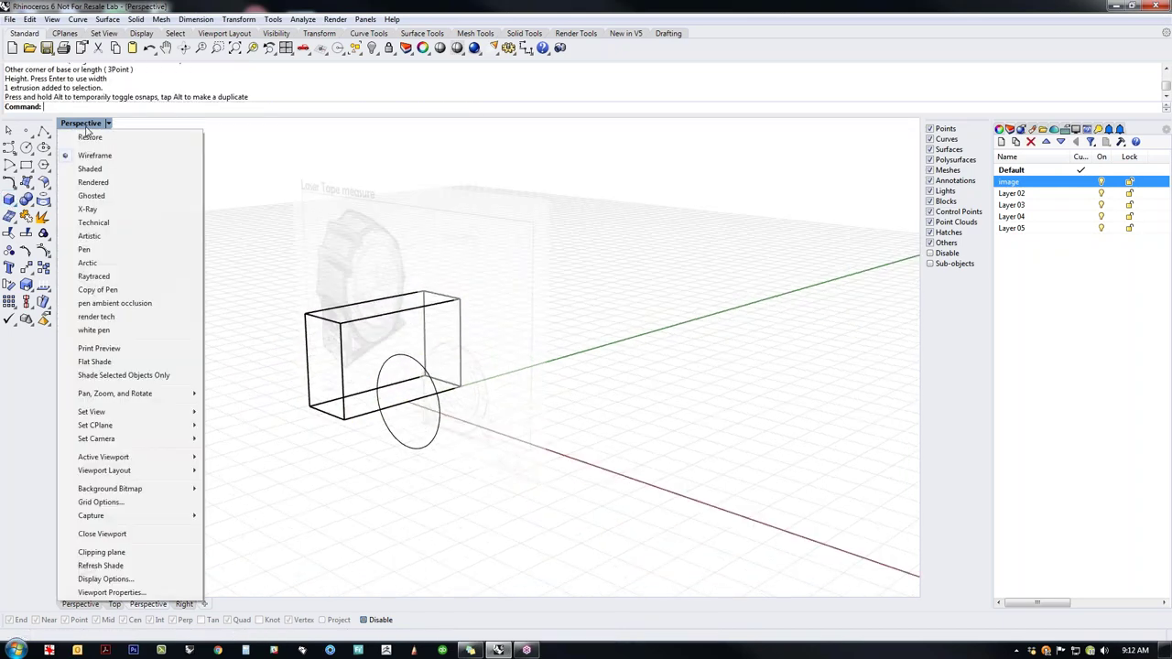
{"action": "left_click", "coordinate": [90, 169]}
{"action": "mouse_move", "coordinate": [431, 466]}
{"action": "right_mouse_down"}
{"action": "mouse_move", "coordinate": [359, 474]}
{"action": "mouse_move", "coordinate": [482, 482]}
{"action": "mouse_move", "coordinate": [456, 498]}
{"action": "right_mouse_up"}
Step: Move the box farther along the Y axis until it passes through the picture plane, and select the picture
{"action": "left_click", "coordinate": [336, 400]}
{"action": "left_click_drag", "start_coordinate": [339, 399], "coordinate": [389, 389]}
{"action": "right_click_drag", "start_coordinate": [449, 348], "coordinate": [586, 493]}
{"action": "left_click", "coordinate": [603, 361]}
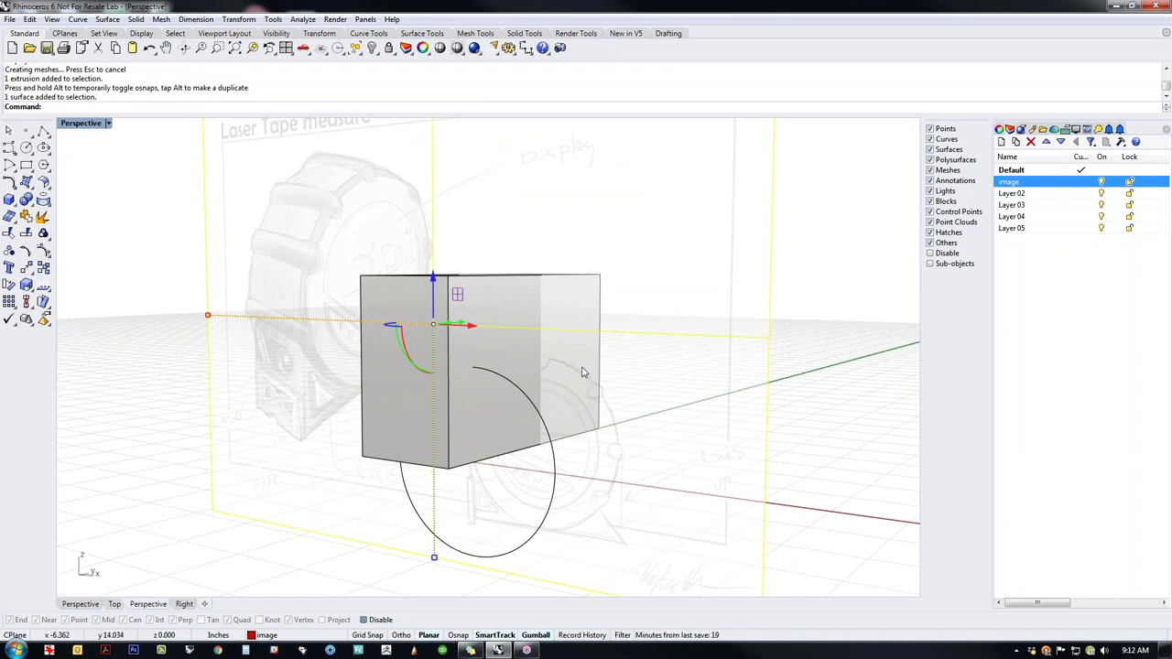
Step: Move the picture along the Y axis so it stands well behind the box and the circle
{"action": "scroll", "coordinate": [590, 412], "scroll_direction": "down", "scroll_amount": 4}
{"action": "scroll", "coordinate": [545, 364], "scroll_direction": "up", "scroll_amount": 2}
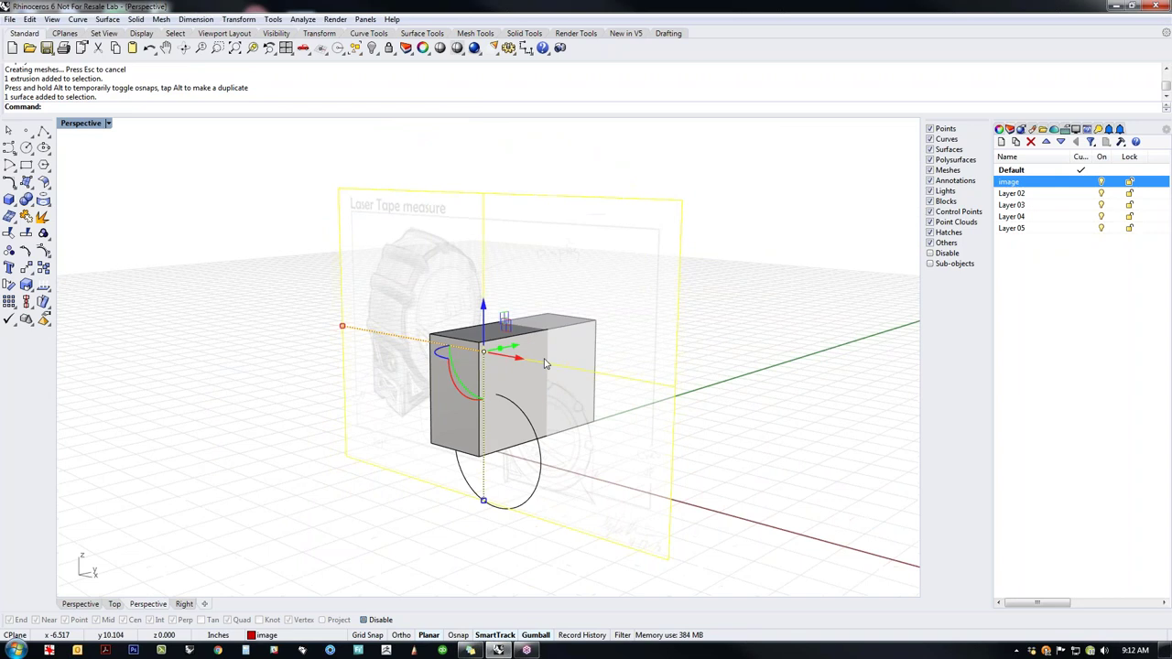
{"action": "left_click_drag", "start_coordinate": [518, 350], "coordinate": [739, 296]}
{"action": "right_click_drag", "start_coordinate": [718, 446], "coordinate": [589, 446], "text": "shift"}
{"action": "left_click", "coordinate": [504, 464]}
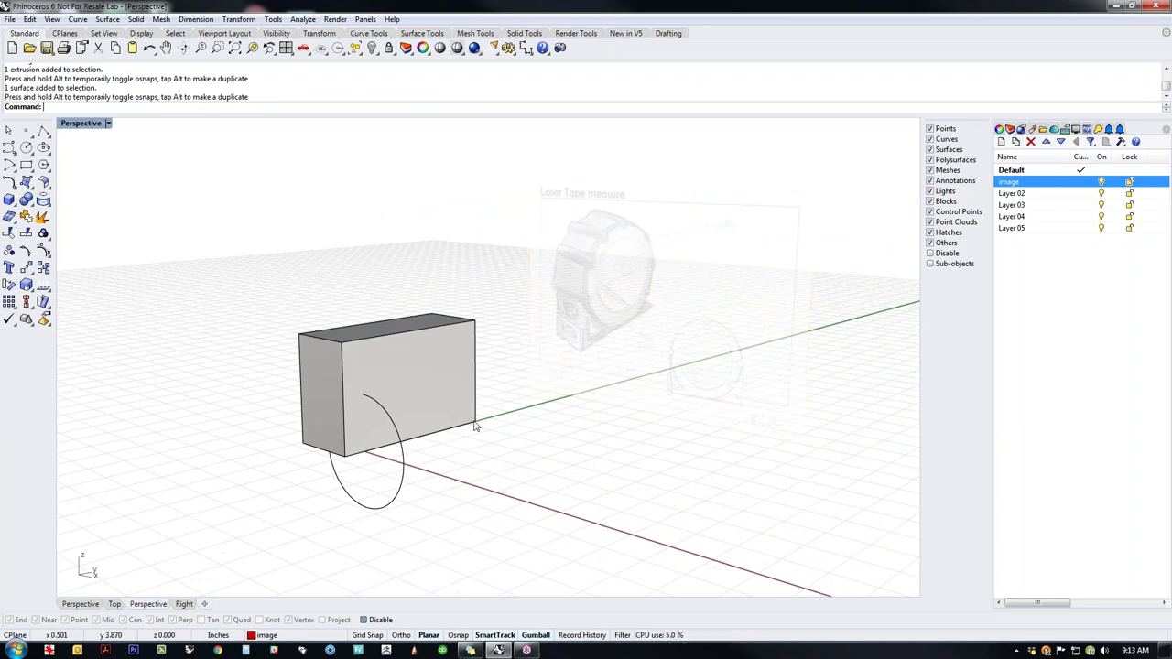
Step: Delete the box, leaving the circle and the picture in place
{"action": "left_click", "coordinate": [405, 322]}
{"action": "left_click", "coordinate": [315, 254]}
{"action": "left_click", "coordinate": [472, 367]}
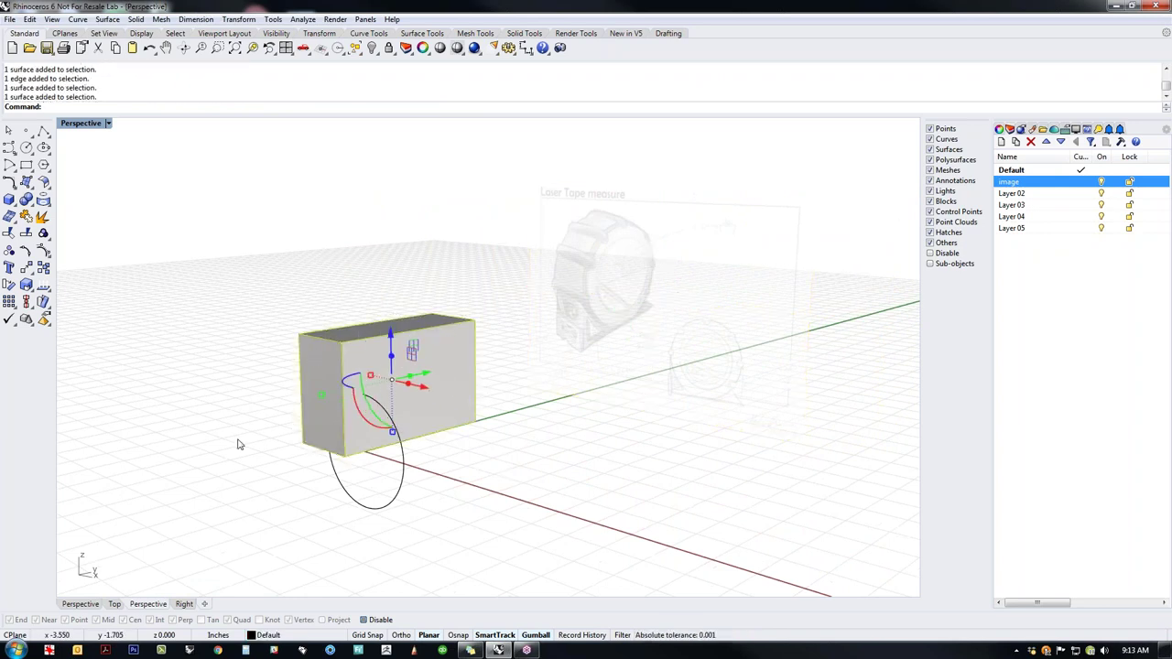
{"action": "key", "text": "Escape"}
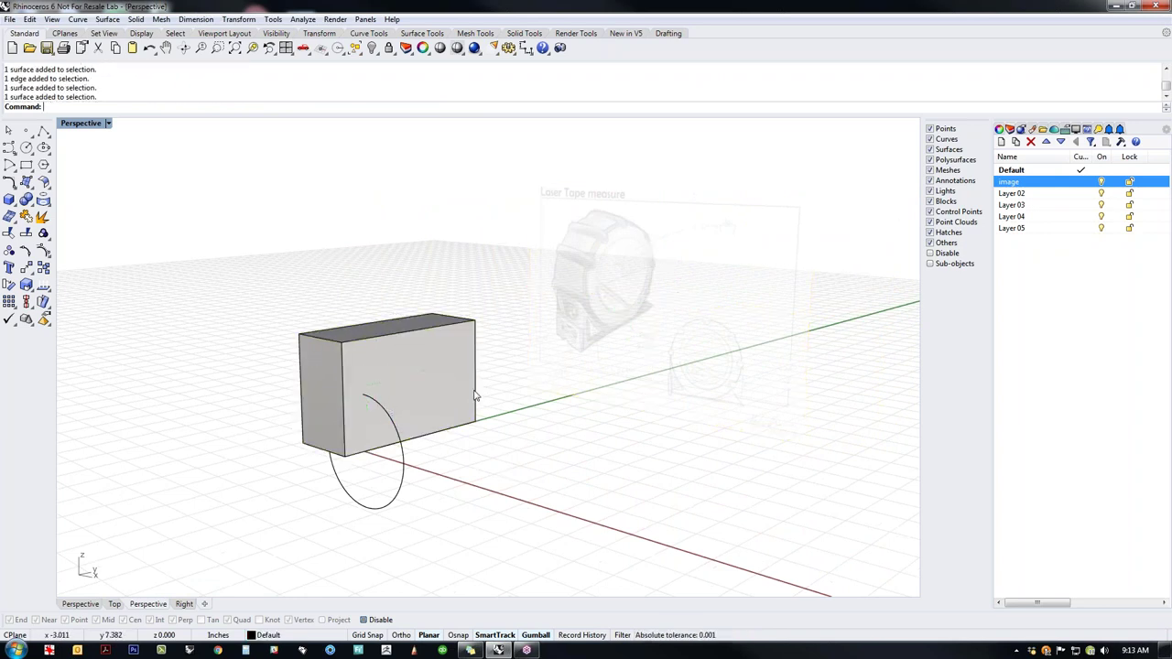
{"action": "left_click", "coordinate": [409, 398]}
{"action": "key", "text": "Delete"}
Step: Lock the image layer that holds the reference picture
{"action": "left_click", "coordinate": [799, 295]}
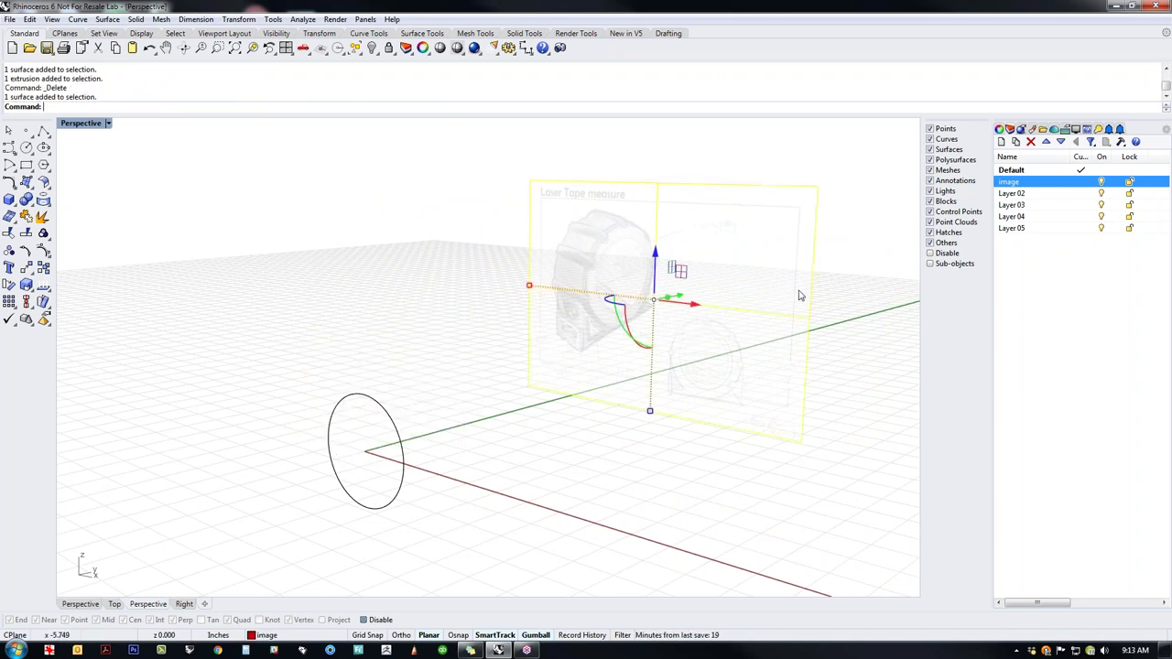
{"action": "right_click", "coordinate": [1030, 185]}
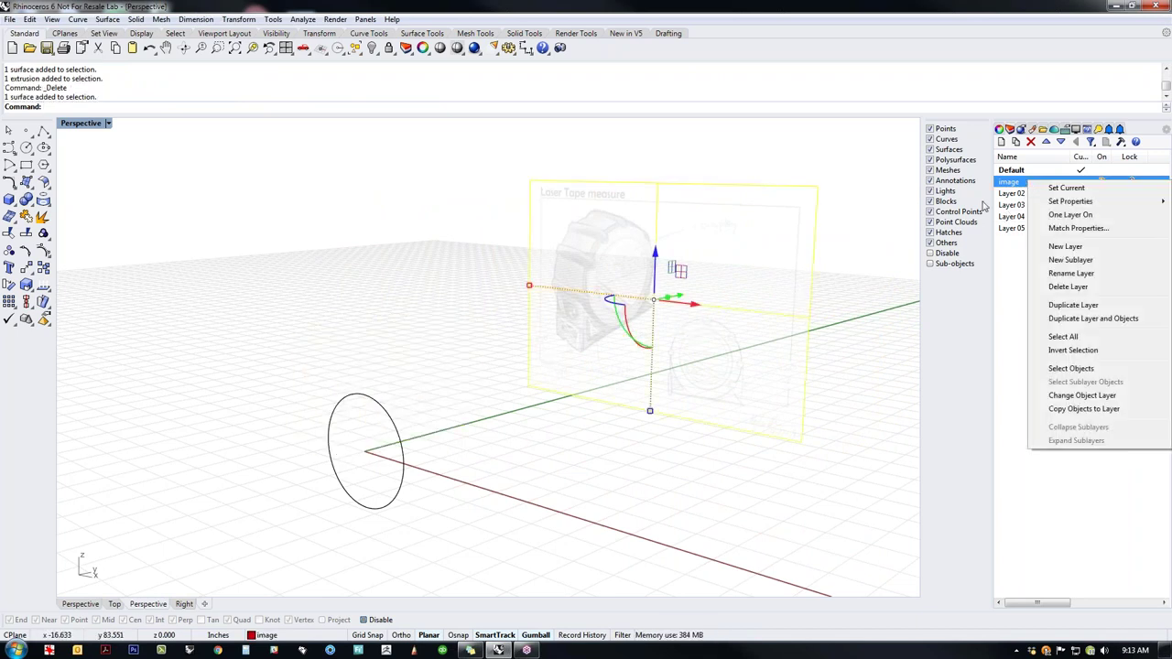
{"action": "left_click", "coordinate": [866, 268]}
{"action": "left_click", "coordinate": [743, 309]}
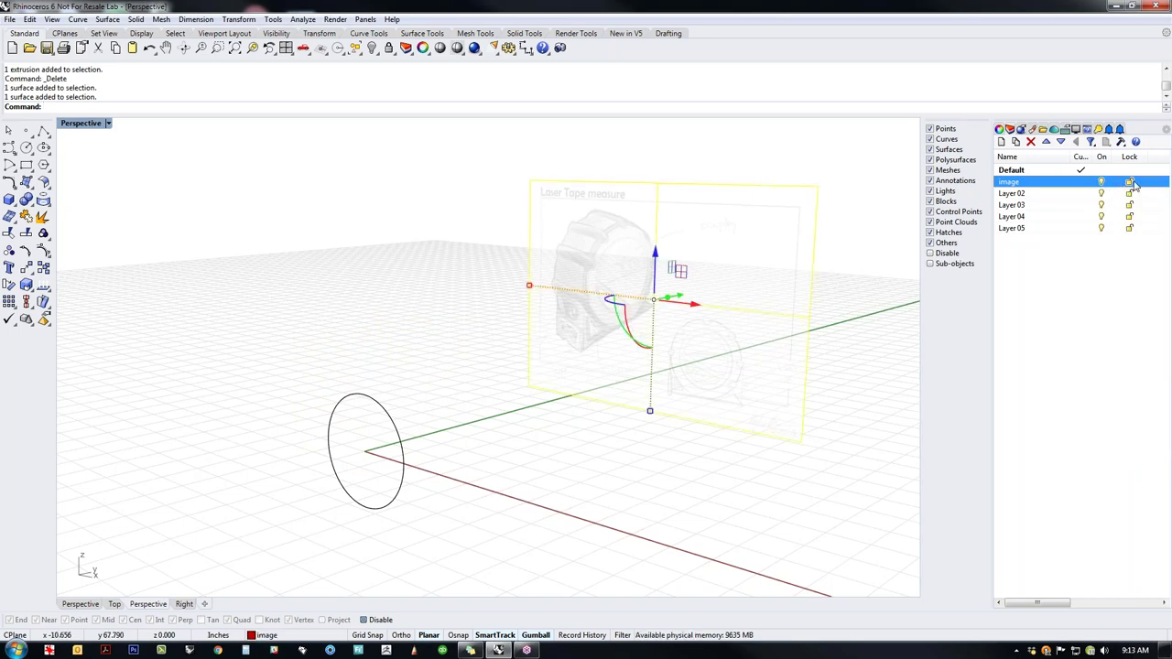
{"action": "left_click", "coordinate": [1130, 182]}
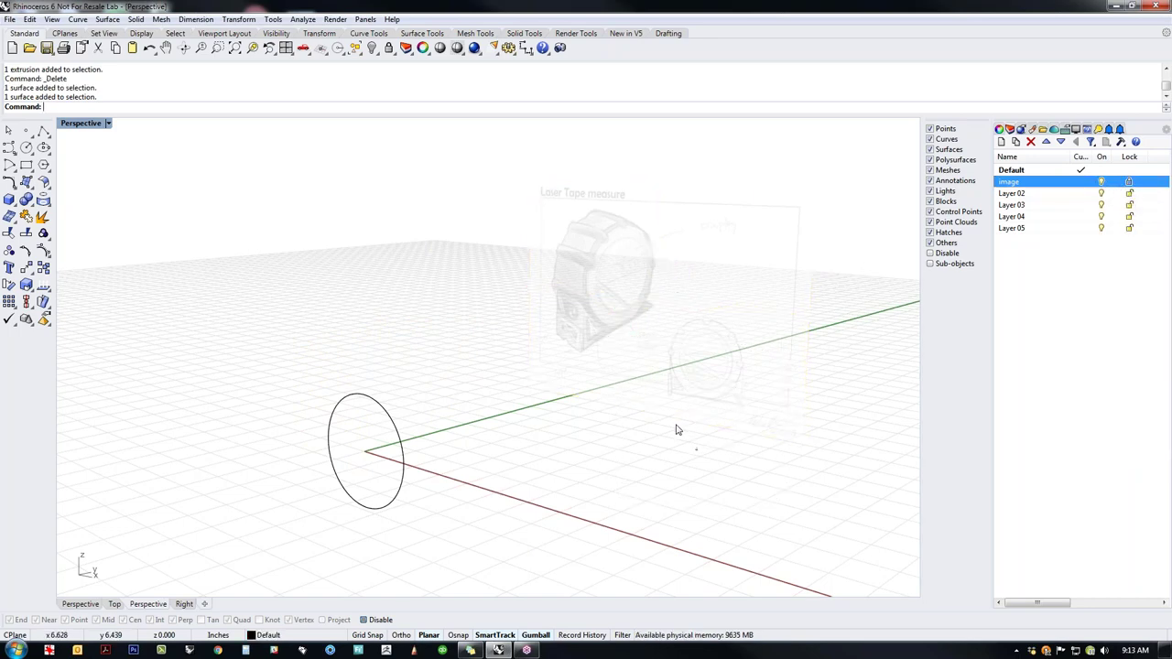
Step: Switch to the Front view and examine the sketch's perspective drawing and its side view beneath the circle
{"action": "right_click_drag", "start_coordinate": [470, 290], "coordinate": [396, 295]}
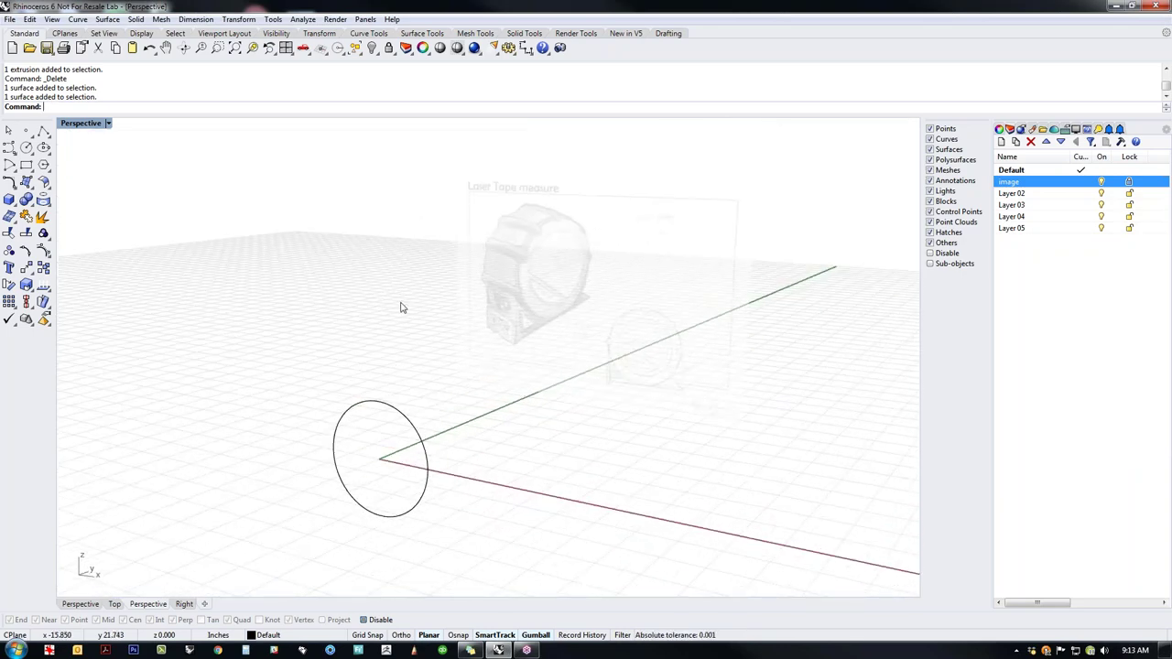
{"action": "key", "text": "ctrl+F2"}
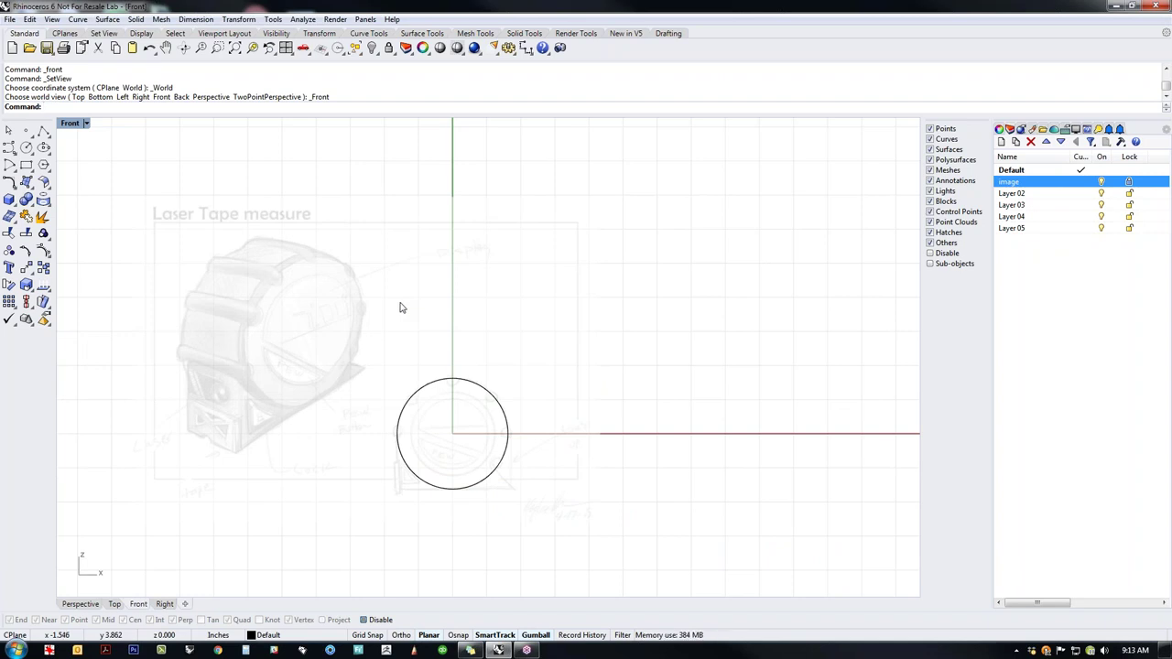
{"action": "scroll", "coordinate": [451, 493], "scroll_direction": "up", "scroll_amount": 3}
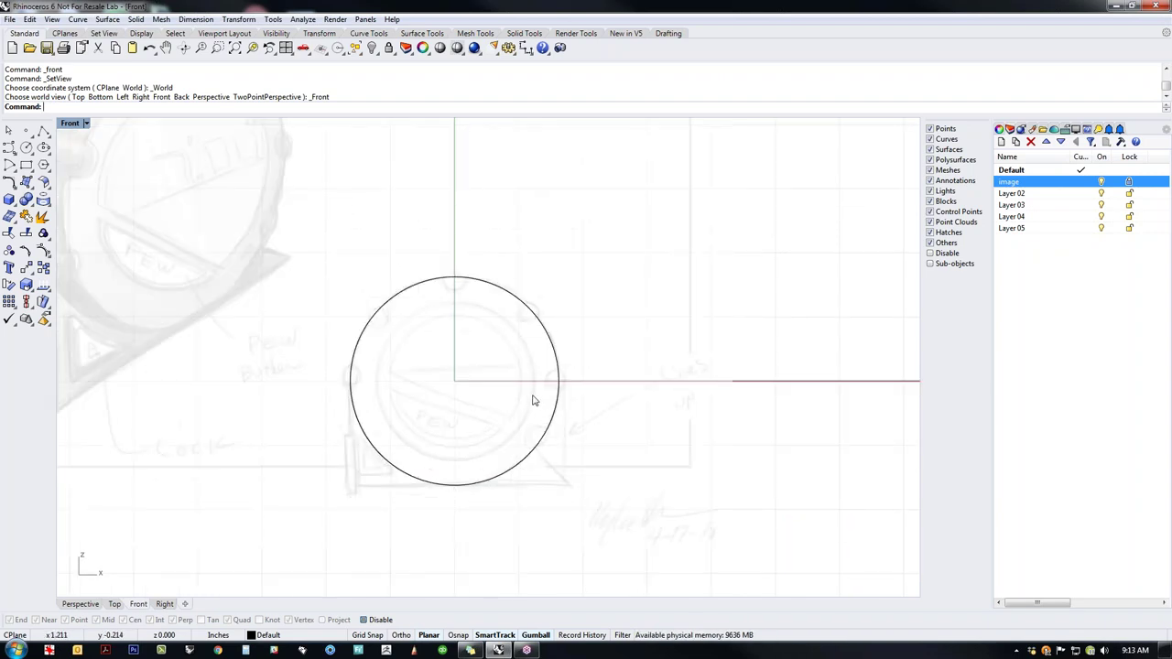
{"action": "scroll", "coordinate": [523, 428], "scroll_direction": "down", "scroll_amount": 4}
{"action": "right_click_drag", "start_coordinate": [514, 452], "coordinate": [633, 478]}
{"action": "right_click_drag", "start_coordinate": [423, 411], "coordinate": [458, 435]}
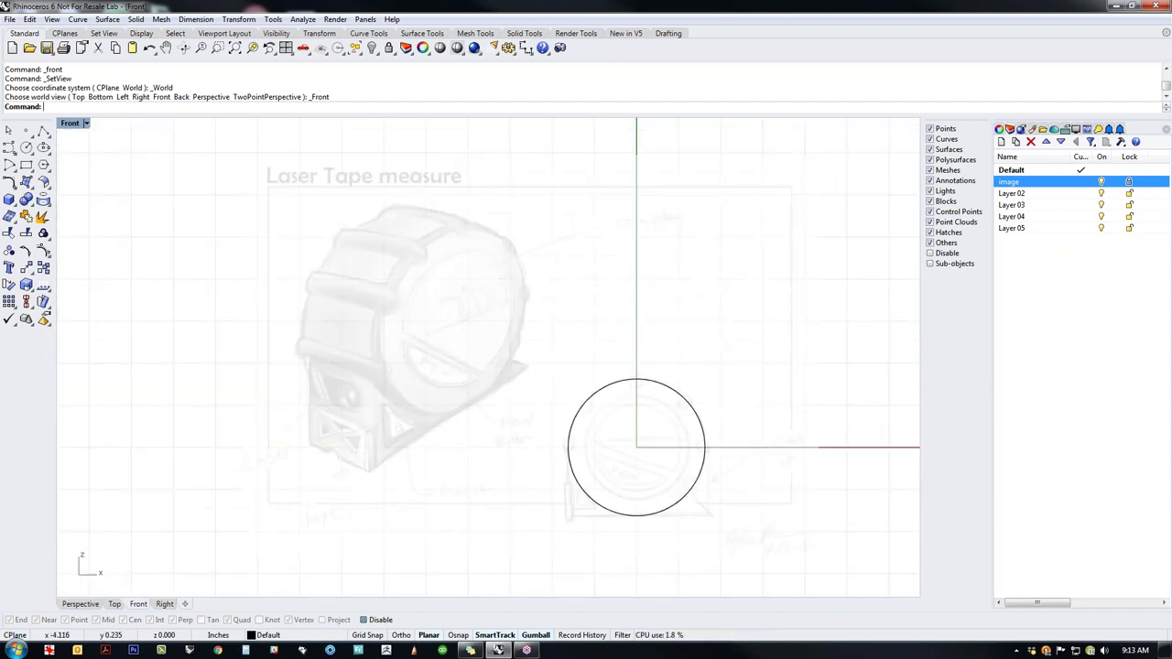
{"action": "right_click_drag", "start_coordinate": [409, 382], "coordinate": [419, 406]}
{"action": "scroll", "coordinate": [414, 401], "scroll_direction": "up", "scroll_amount": 2}
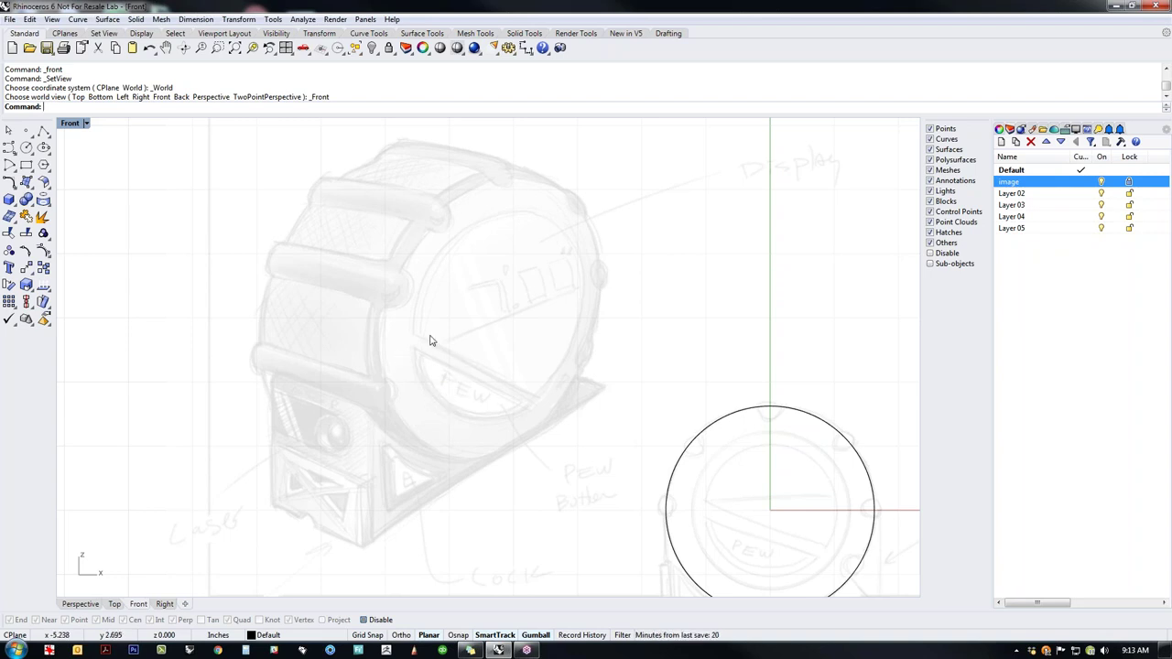
{"action": "scroll", "coordinate": [385, 315], "scroll_direction": "down", "scroll_amount": 5}
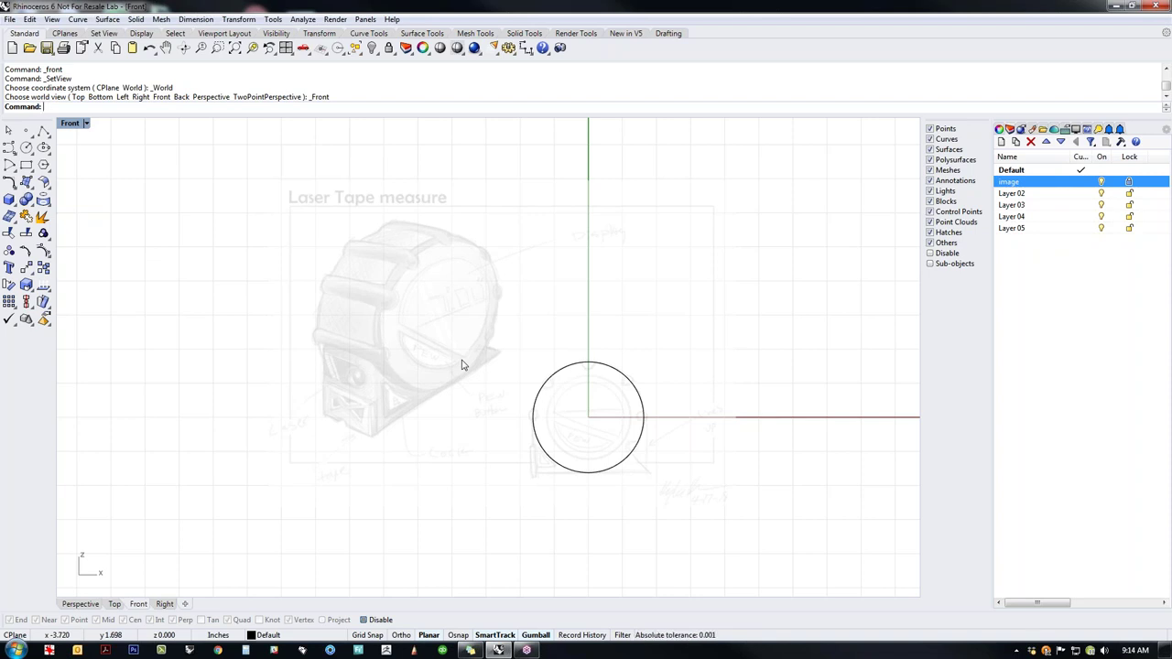
{"action": "scroll", "coordinate": [619, 456], "scroll_direction": "up", "scroll_amount": 5}
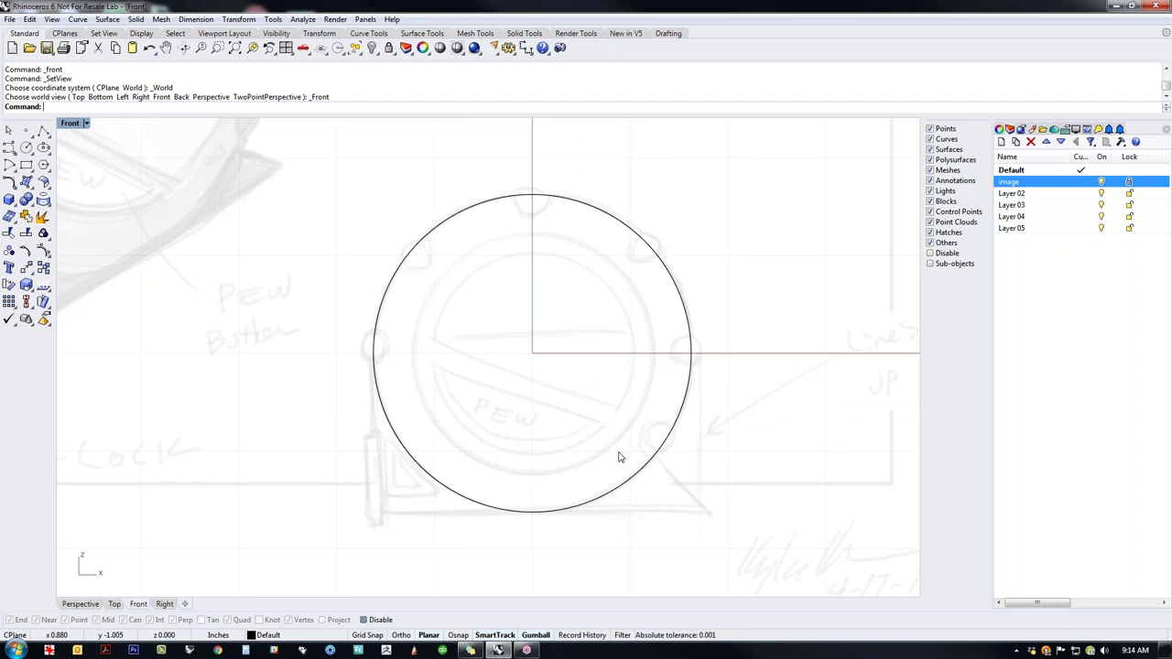
{"action": "right_click_drag", "start_coordinate": [531, 485], "coordinate": [605, 491]}
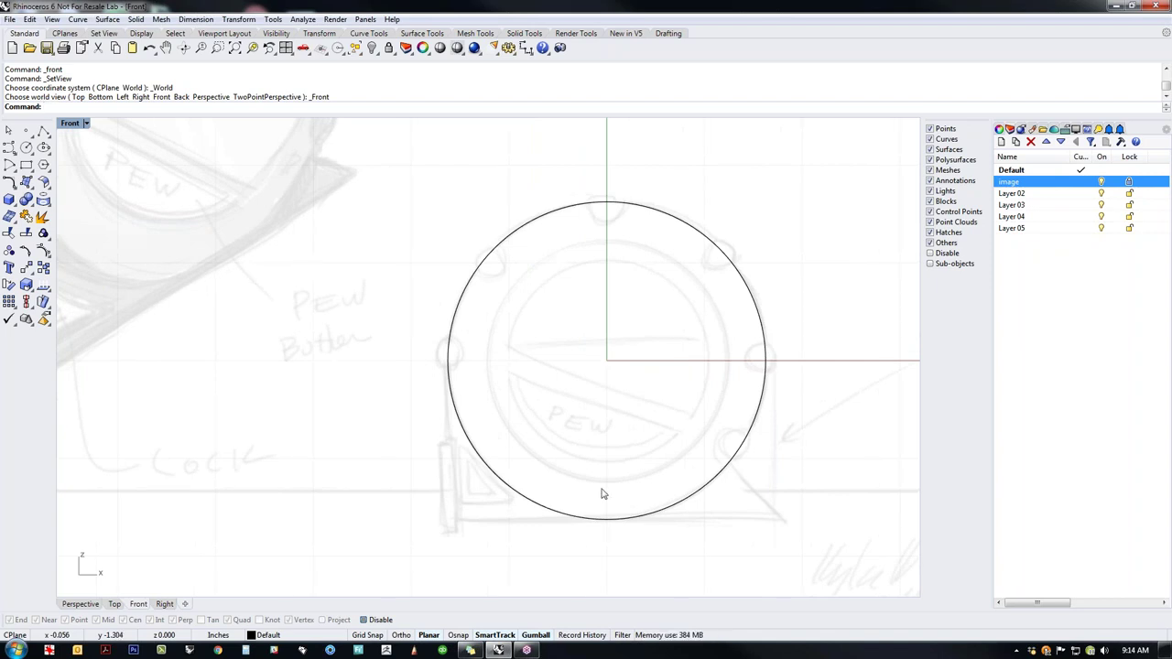
{"action": "scroll", "coordinate": [601, 494], "scroll_direction": "down", "scroll_amount": 2}
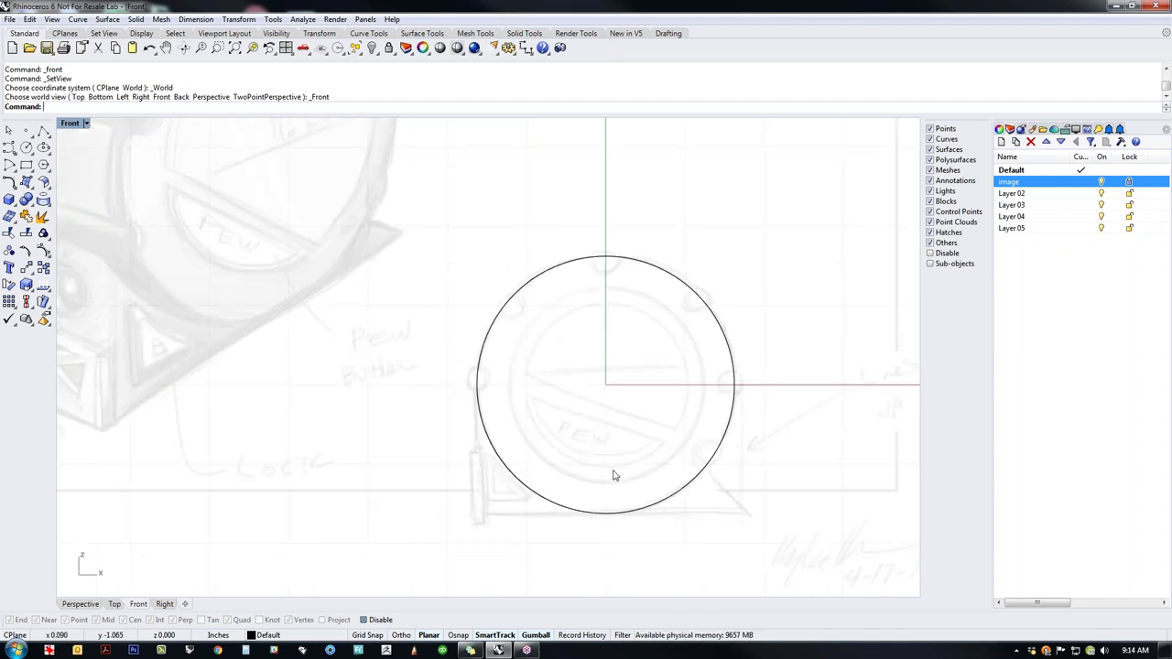
{"action": "scroll", "coordinate": [628, 484], "scroll_direction": "up", "scroll_amount": 2}
{"action": "scroll", "coordinate": [592, 460], "scroll_direction": "down", "scroll_amount": 3}
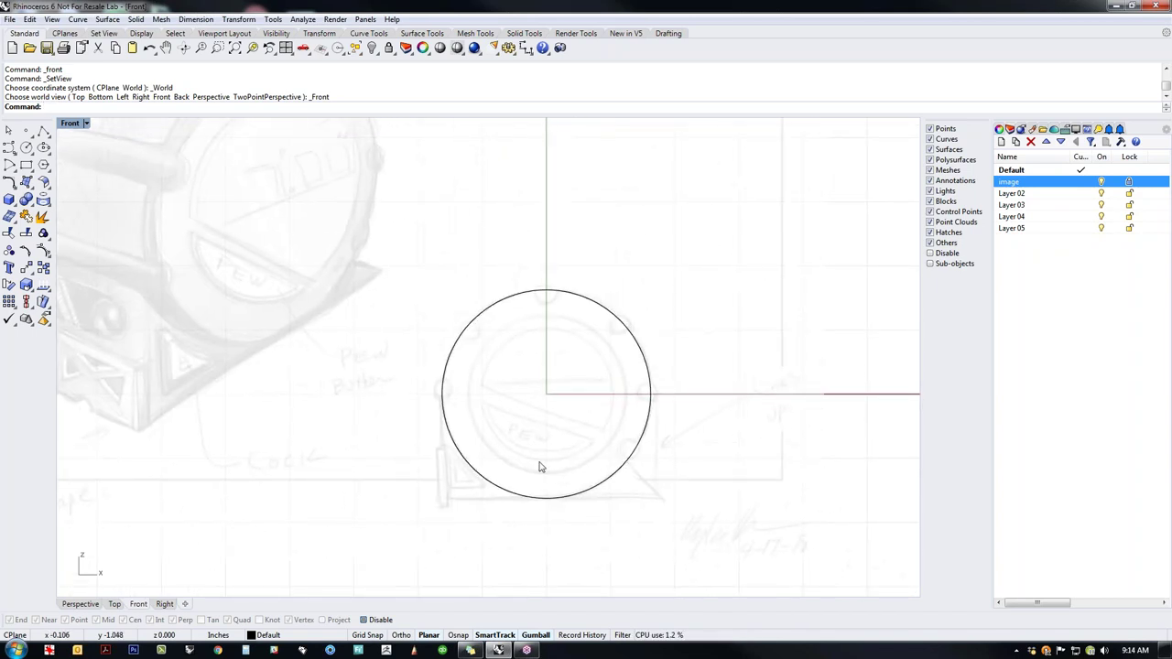
{"action": "scroll", "coordinate": [540, 467], "scroll_direction": "up", "scroll_amount": 1}
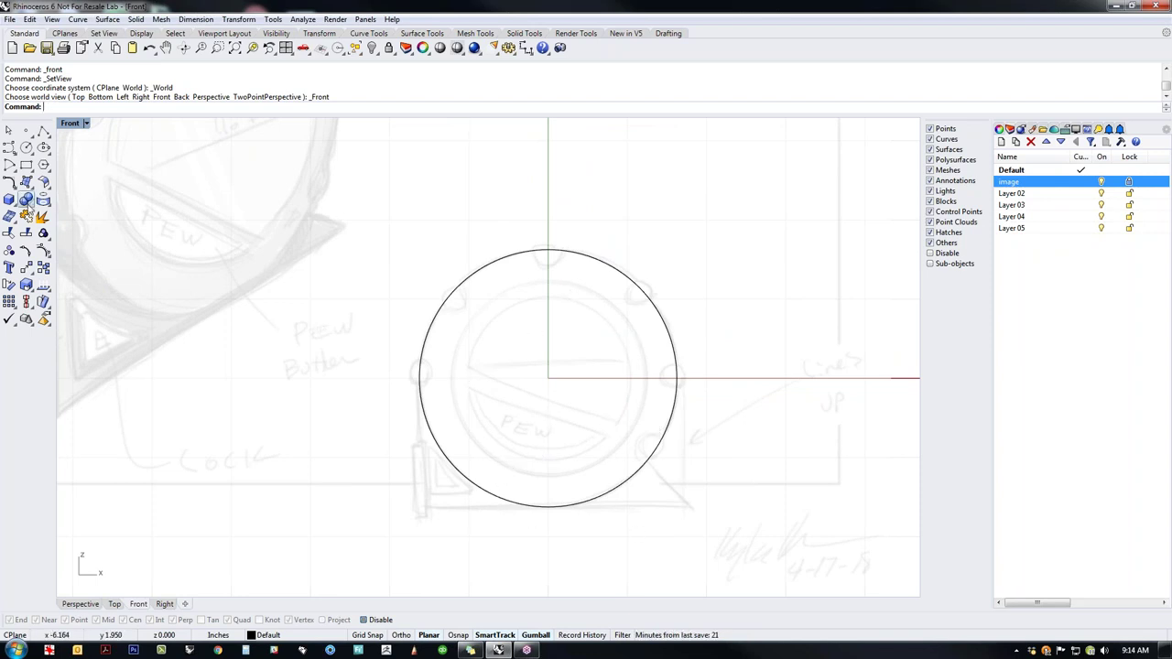
Step: Draw a vertical polyline about 2.25 inches long, straight down from the circle's left quadrant past the sketched base
{"action": "left_click", "coordinate": [43, 131]}
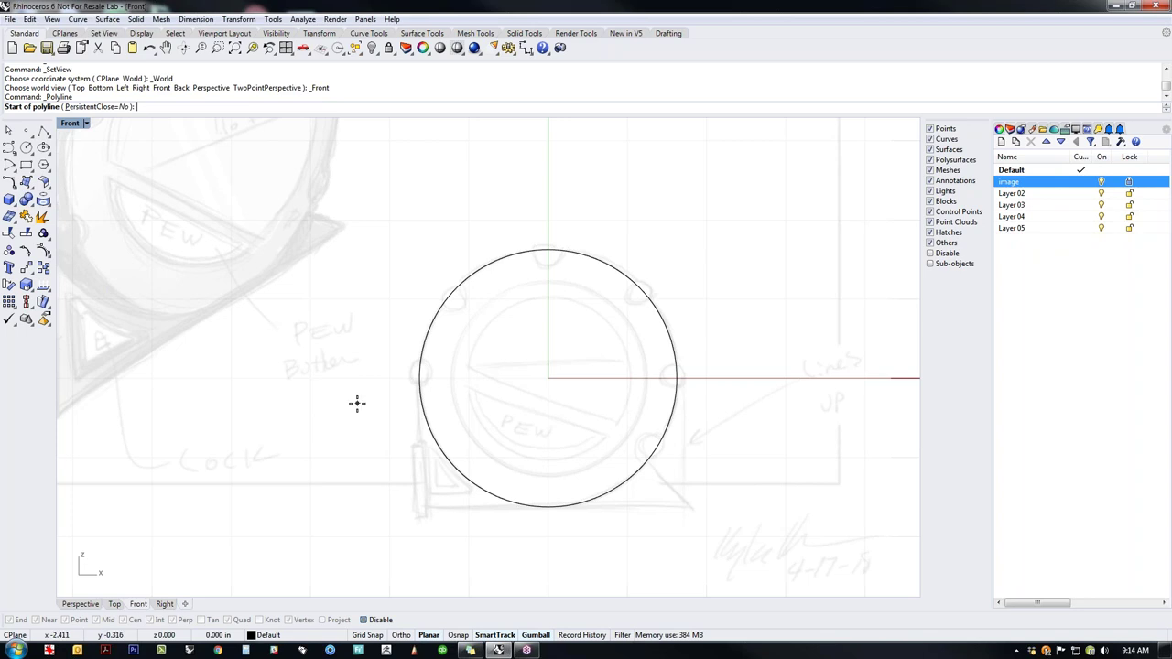
{"action": "left_click", "coordinate": [420, 378]}
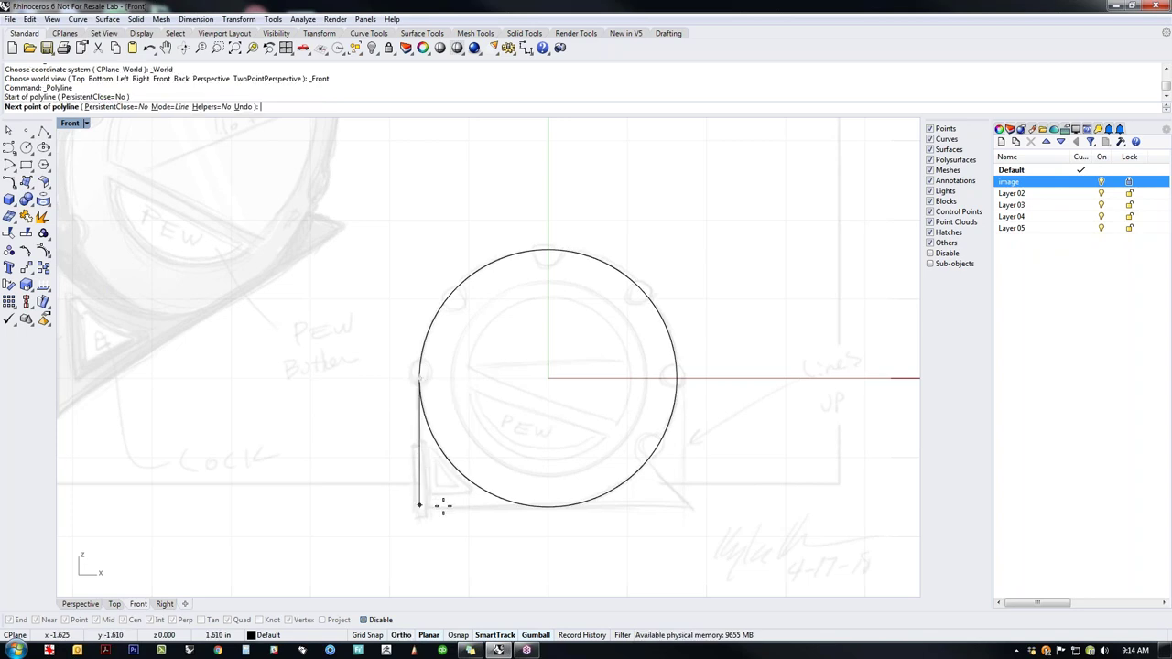
{"action": "left_click", "coordinate": [455, 555]}
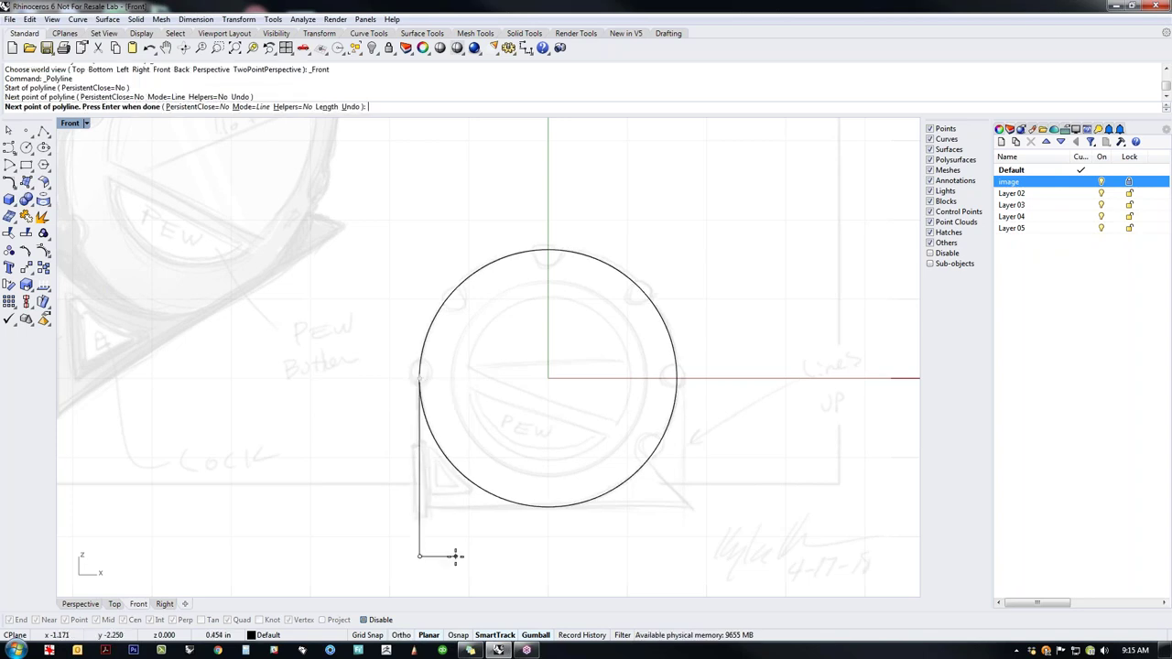
{"action": "key", "text": "Return"}
Step: Draw a horizontal line centered on the circle's bottom quadrant, extending both ways past the vertical line and the sketched base
{"action": "left_click", "coordinate": [43, 131]}
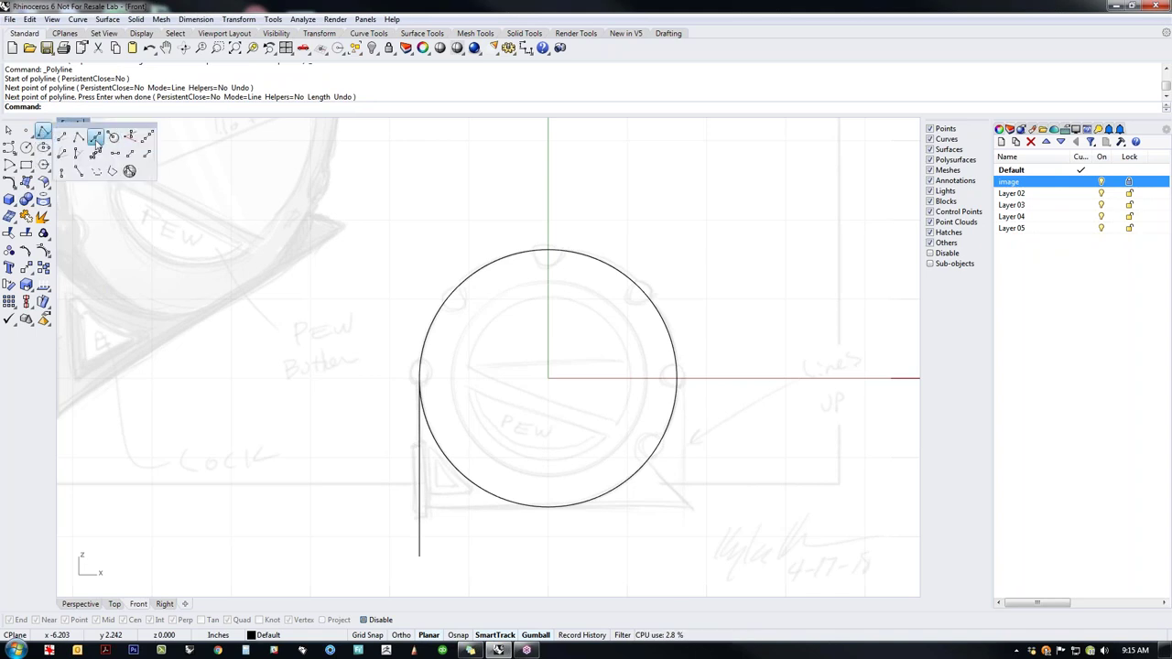
{"action": "left_click", "coordinate": [104, 146]}
{"action": "left_click", "coordinate": [549, 507]}
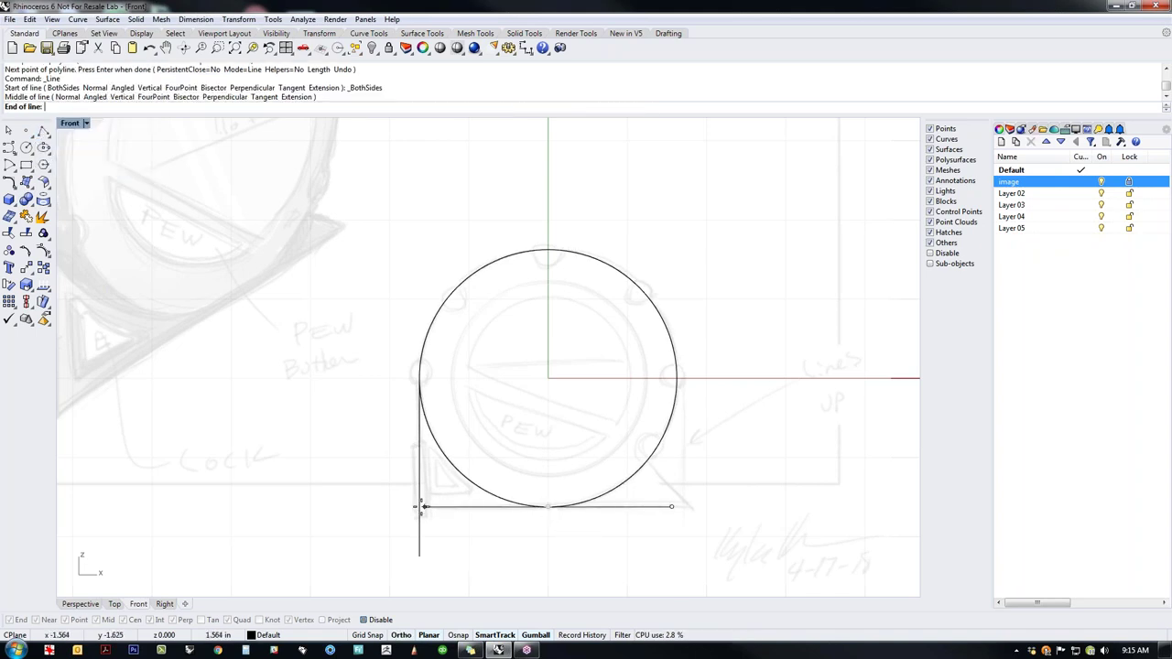
{"action": "left_click", "coordinate": [373, 504]}
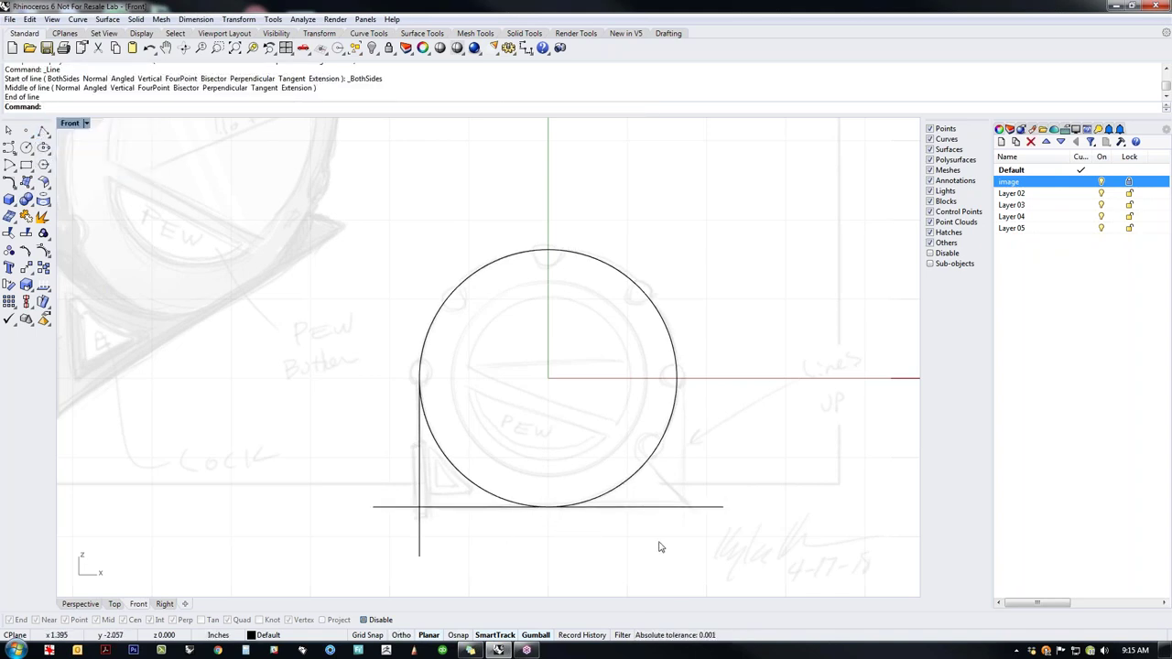
Step: Draw a both-sides diagonal line centered on the base's lower-right corner, following the sketched slope up into the circle
{"action": "right_click", "coordinate": [740, 531]}
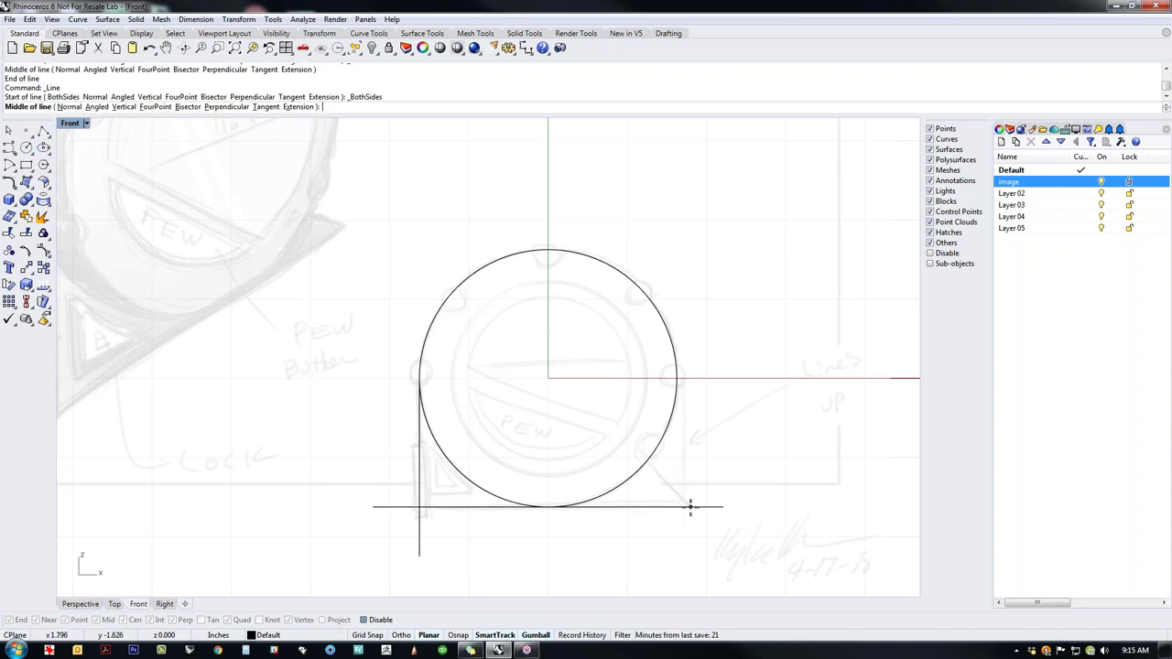
{"action": "left_click", "coordinate": [690, 506], "text": "alt"}
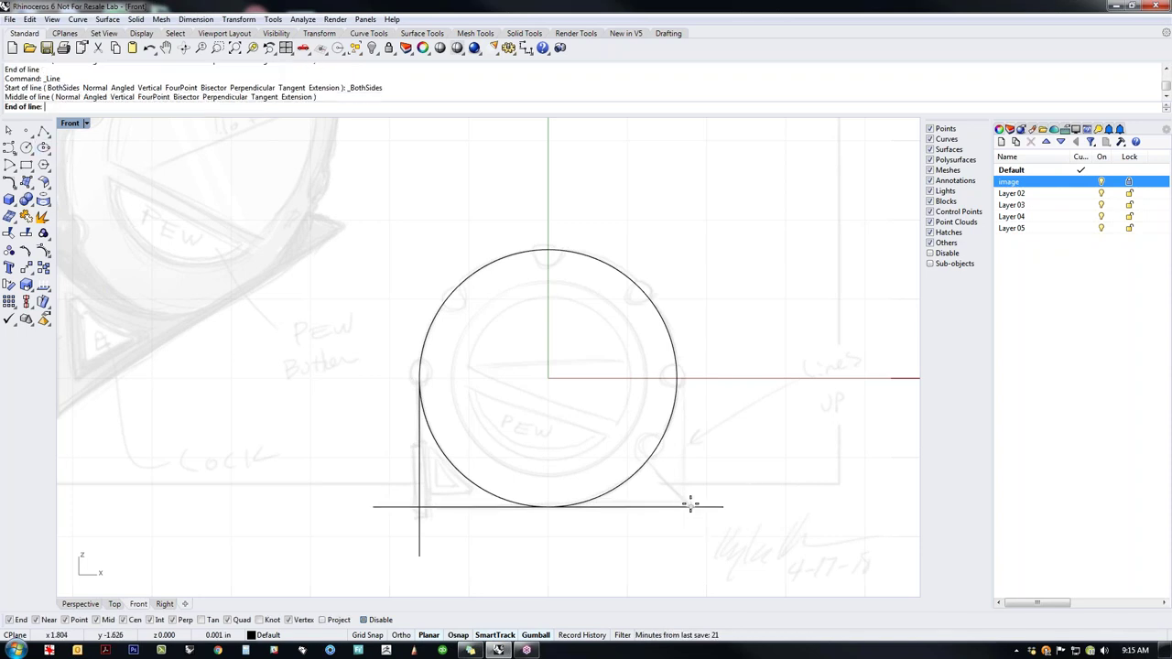
{"action": "left_click", "coordinate": [639, 454]}
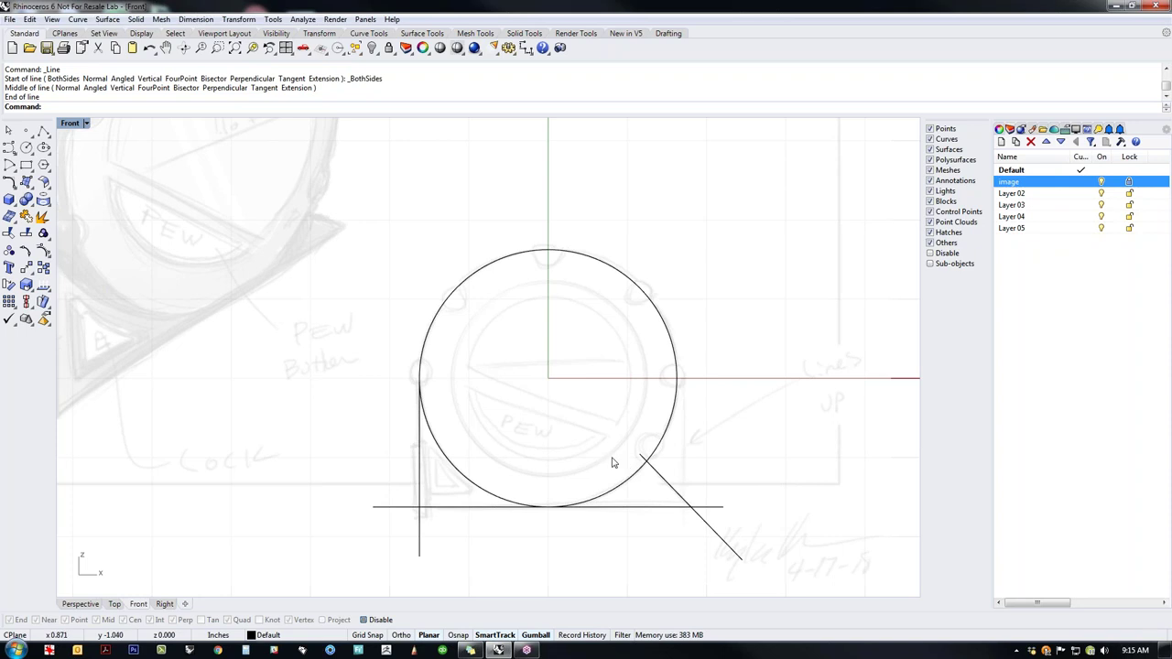
Step: Draw two closely spaced circles centered on the origin, about 2.49 and 2.41 inches in diameter, over the sketched outer ring
{"action": "left_click", "coordinate": [27, 147]}
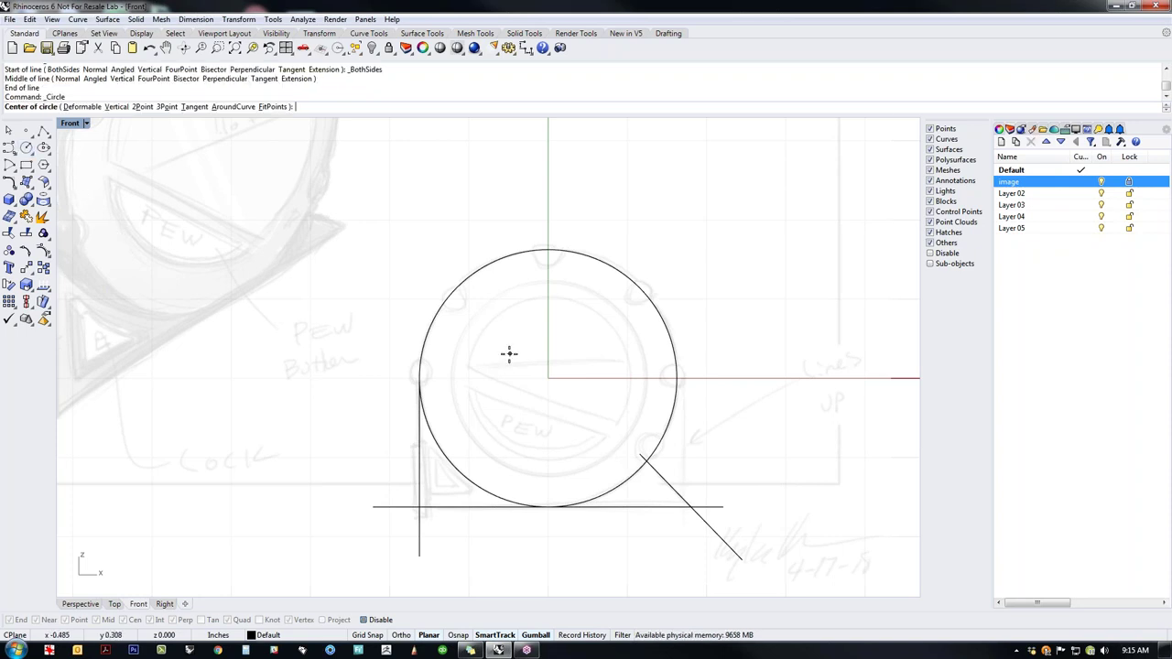
{"action": "left_click", "coordinate": [443, 323]}
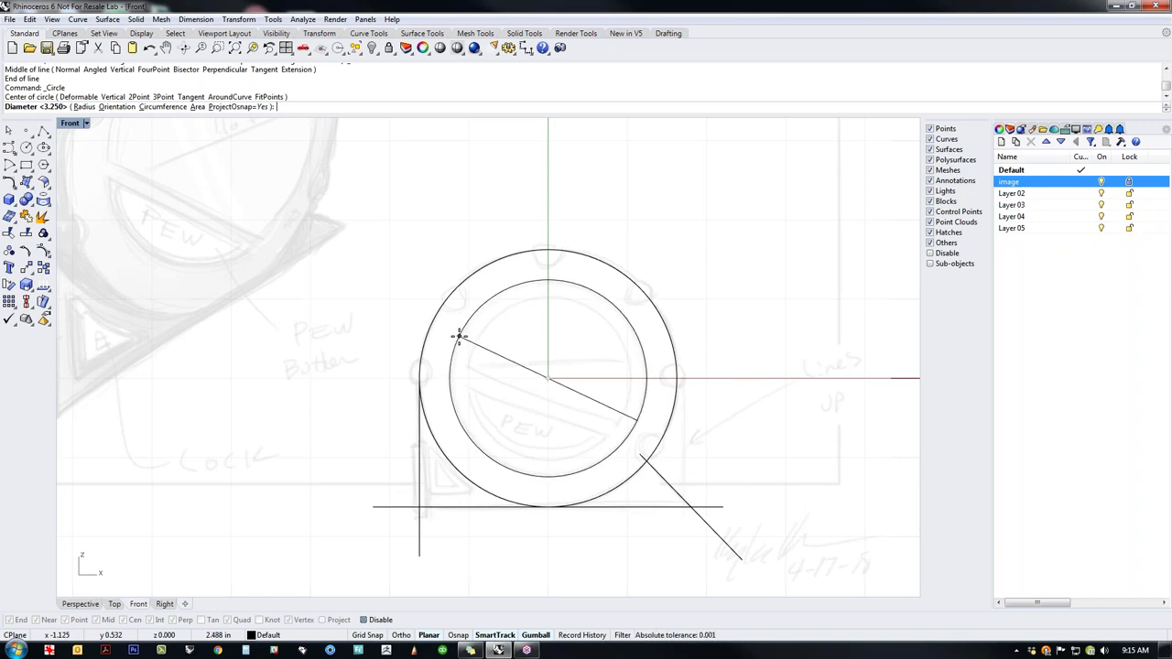
{"action": "left_click", "coordinate": [459, 335]}
{"action": "key", "text": "Return"}
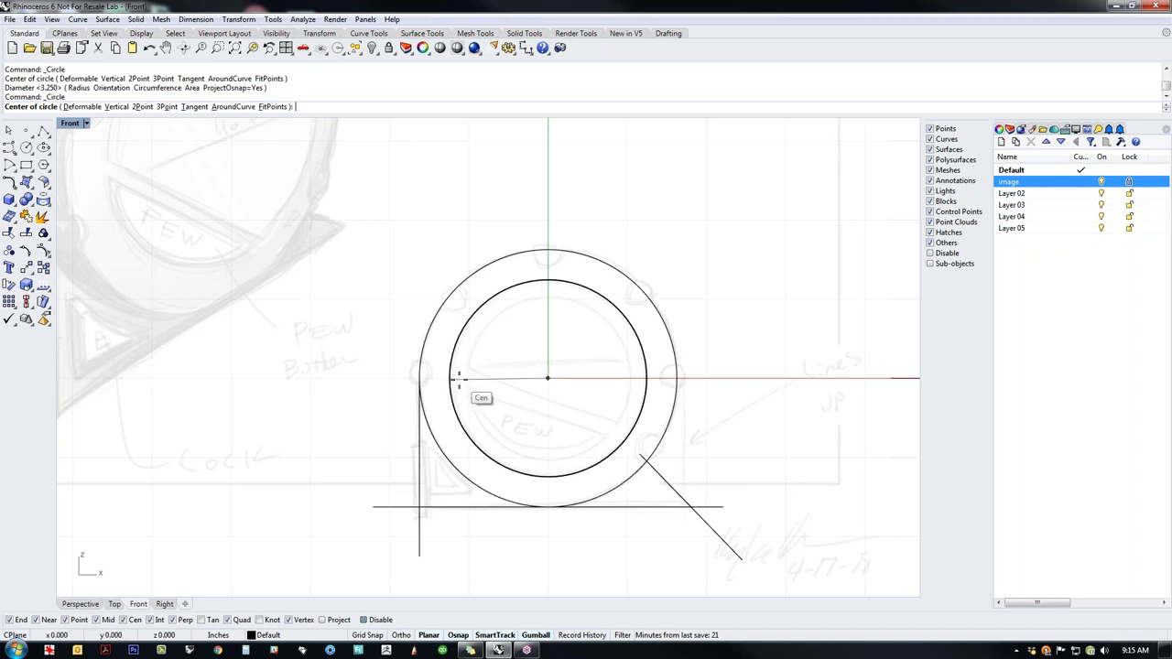
{"action": "left_click", "coordinate": [458, 378]}
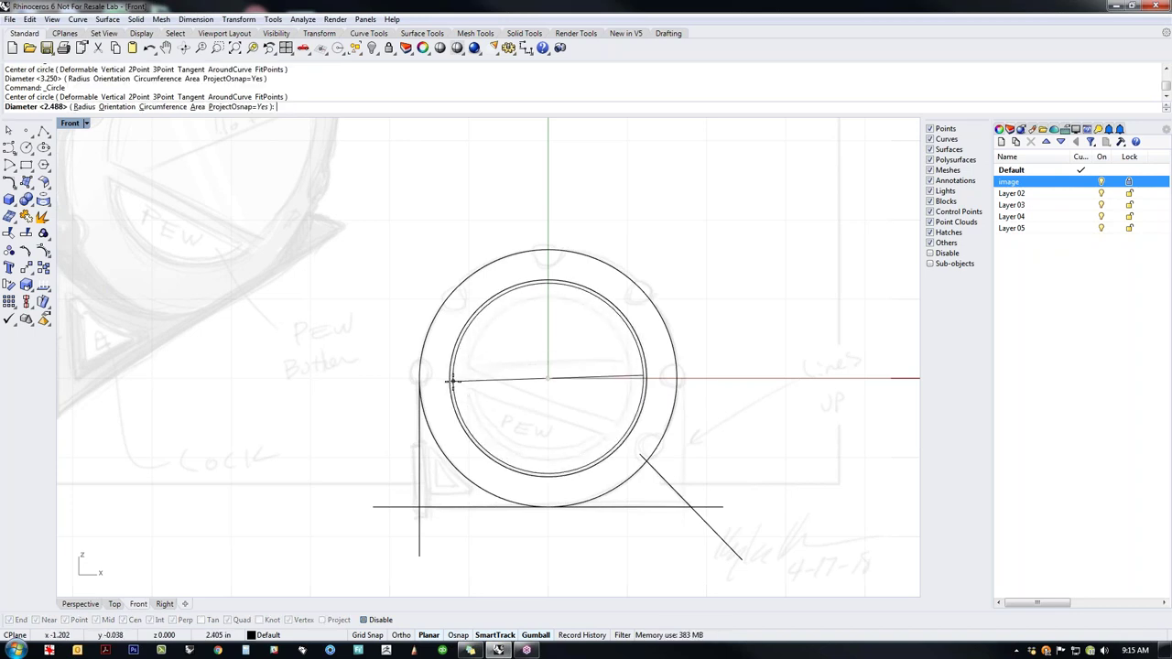
{"action": "left_click", "coordinate": [451, 380]}
Step: Draw an inner circle about 2.1 inches in diameter centered on the origin, matching the sketched display outline
{"action": "key", "text": "Return"}
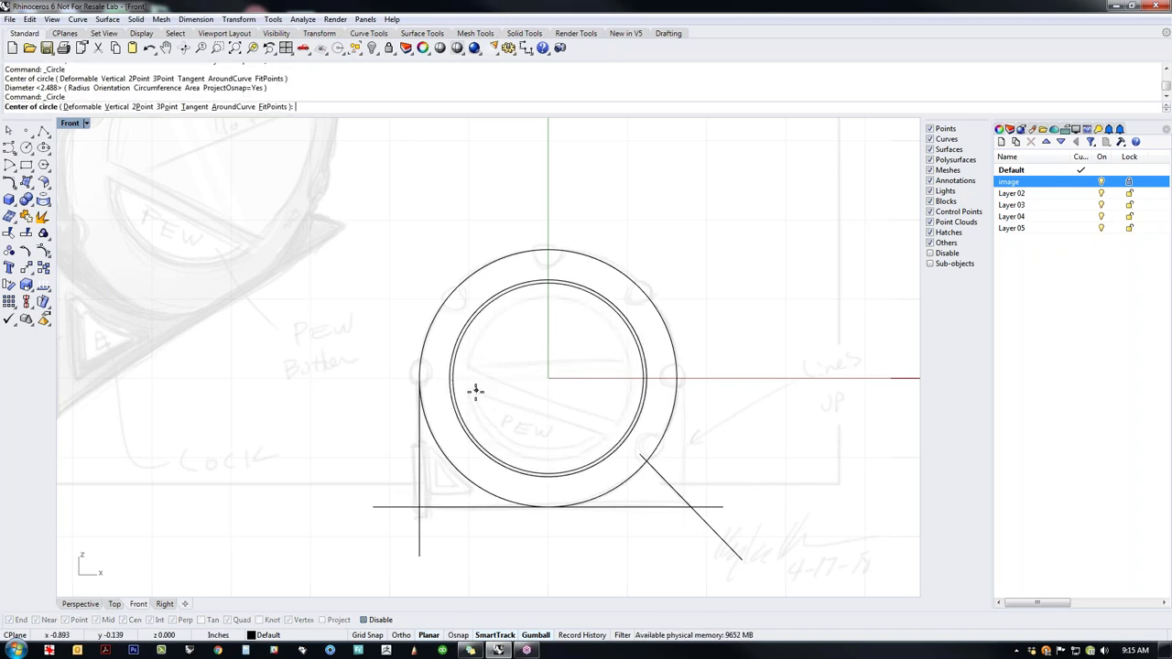
{"action": "left_click", "coordinate": [463, 399]}
{"action": "key", "text": "alt"}
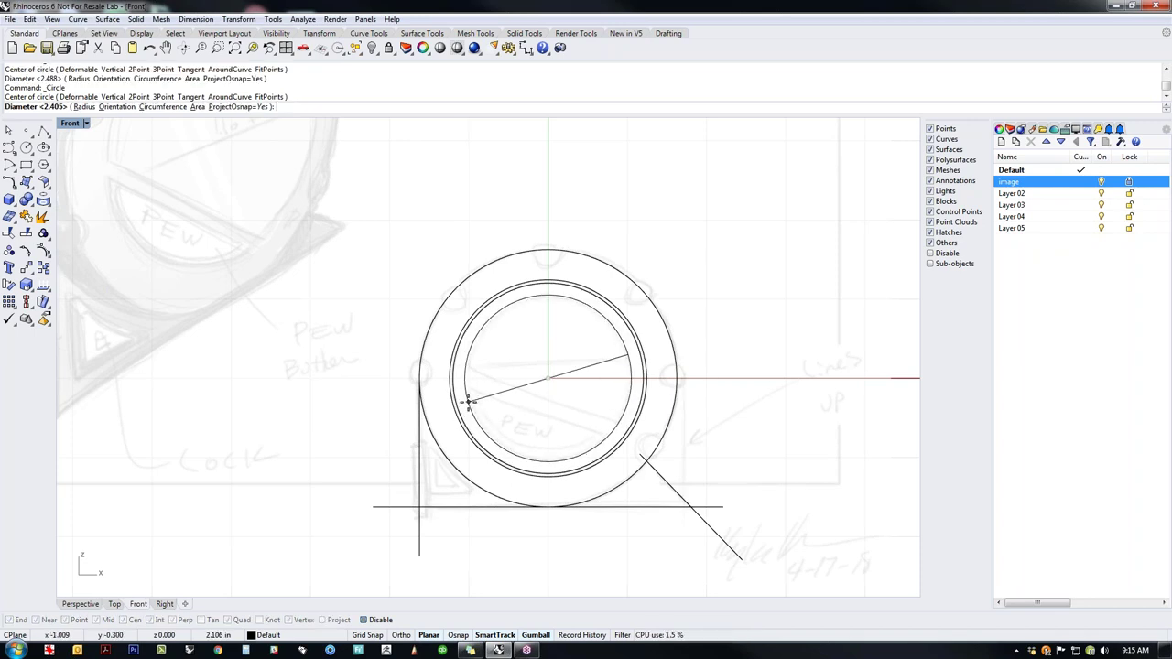
{"action": "left_click", "coordinate": [468, 400]}
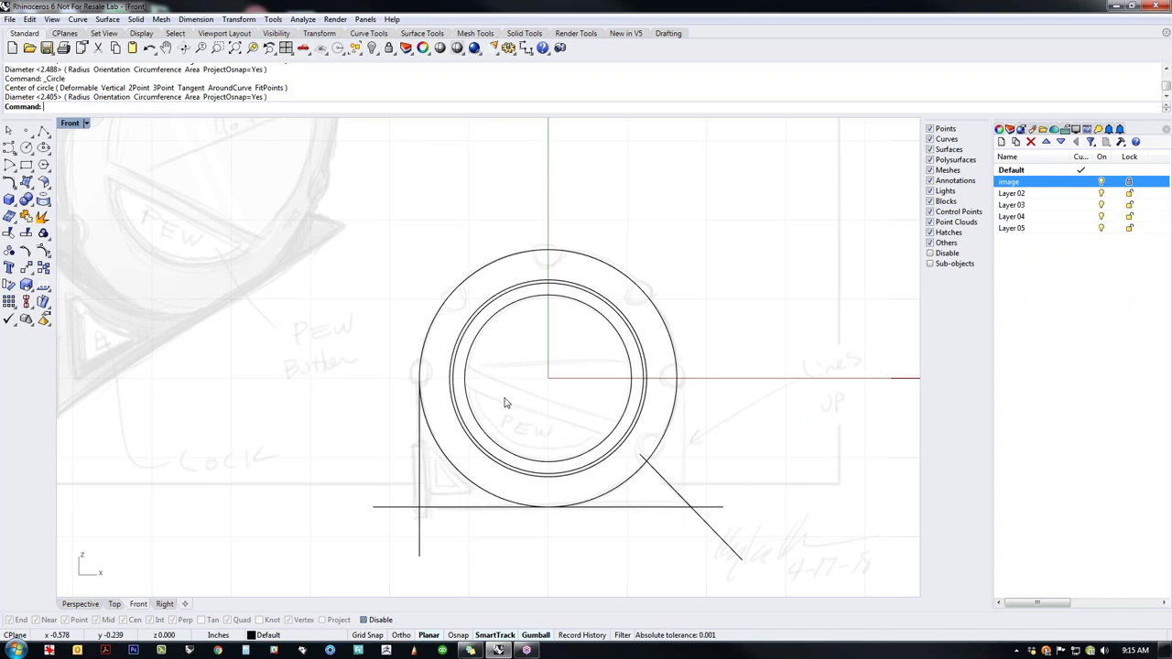
Step: Draw a diagonal line across the inner circle along the sketched divider, extending past the outer circle on both sides
{"action": "left_click", "coordinate": [43, 131]}
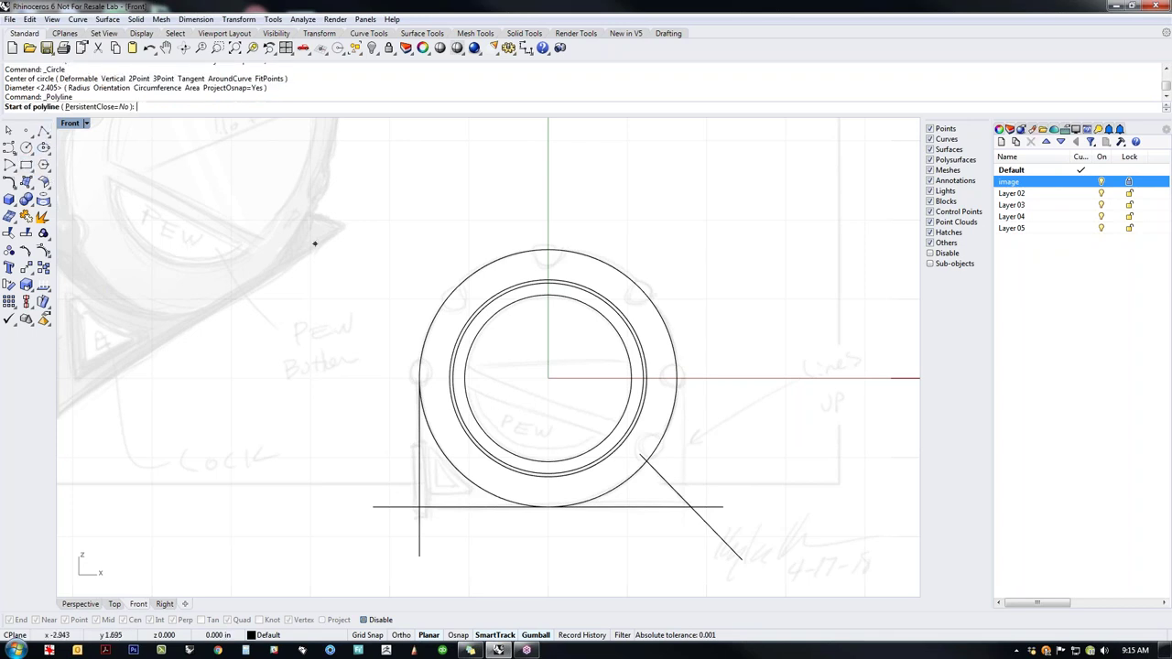
{"action": "left_click", "coordinate": [401, 343]}
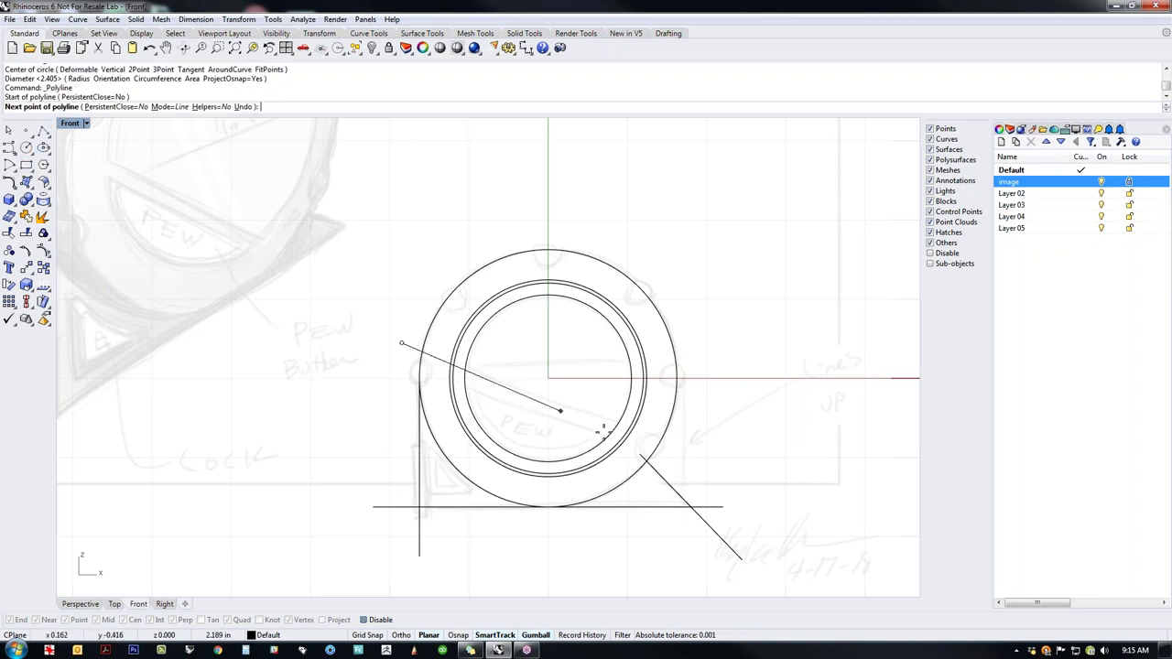
{"action": "left_click", "coordinate": [674, 445]}
{"action": "key", "text": "Return"}
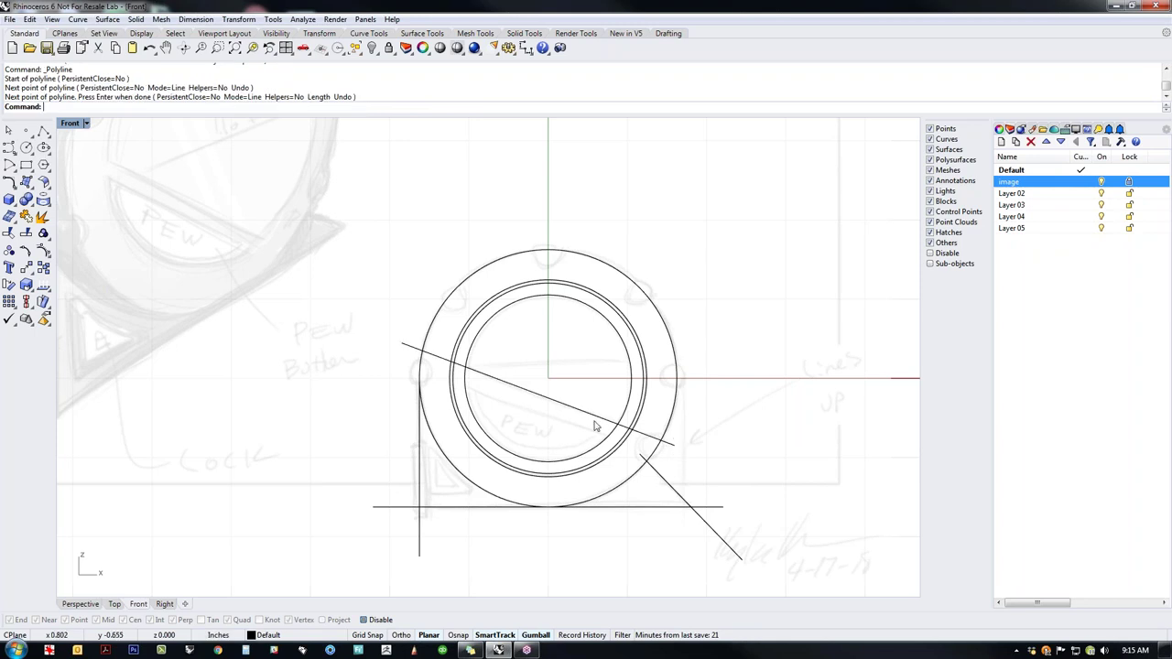
Step: Duplicate the diagonal line slightly lower to form the second parallel edge of the sketched divider
{"action": "left_click", "coordinate": [596, 418]}
{"action": "mouse_move", "coordinate": [568, 364]}
{"action": "left_mouse_down"}
{"action": "mouse_move", "coordinate": [596, 335]}
{"action": "mouse_move", "coordinate": [564, 380]}
{"action": "left_mouse_up"}
{"action": "left_click", "coordinate": [741, 436]}
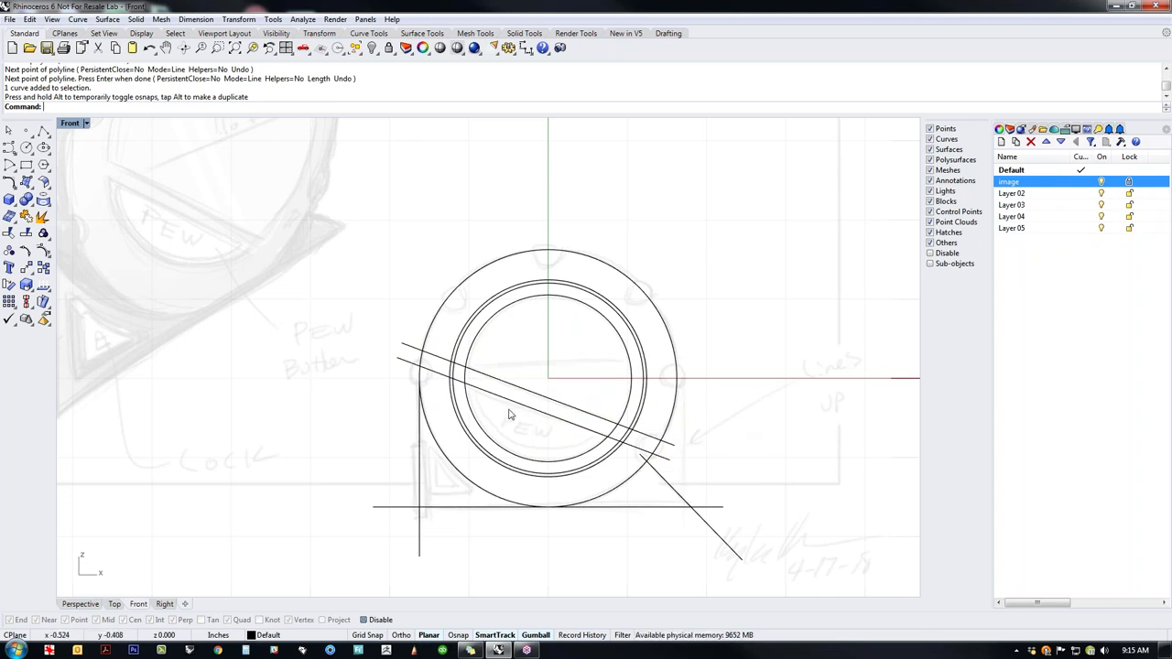
Step: Apply CurveBoolean to the inner circle and both diagonal lines, keeping the regions above and below the divider with DeleteInput set to All
{"action": "scroll", "coordinate": [534, 434], "scroll_direction": "up", "scroll_amount": 4}
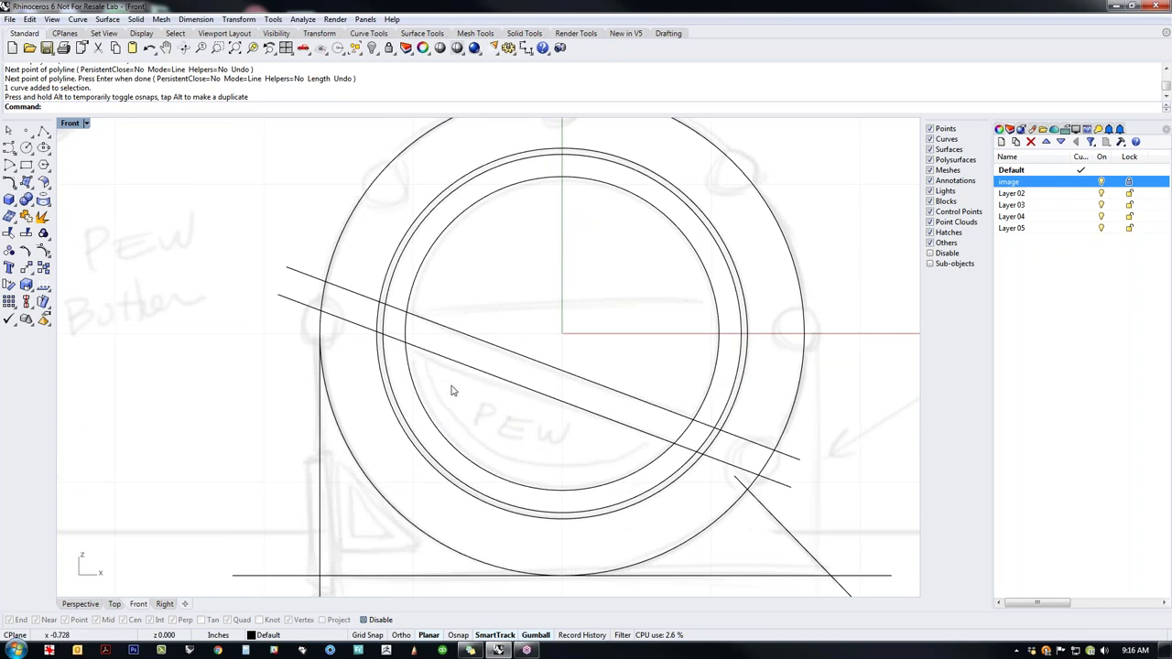
{"action": "scroll", "coordinate": [469, 365], "scroll_direction": "down", "scroll_amount": 3}
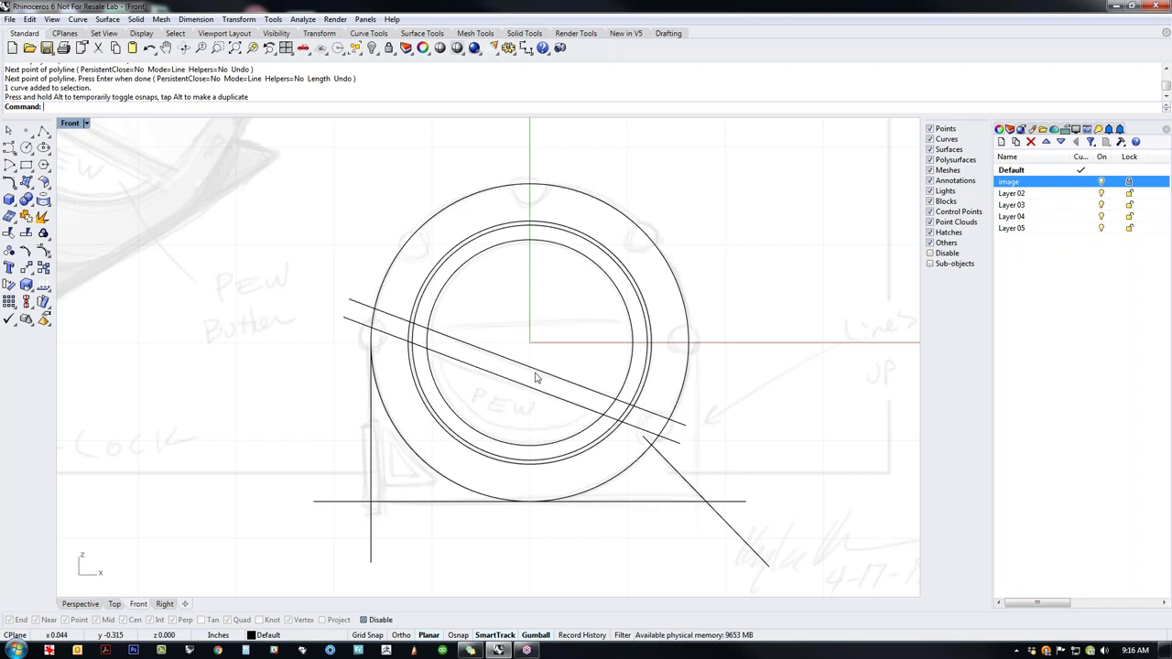
{"action": "left_click_drag", "start_coordinate": [539, 337], "coordinate": [435, 392]}
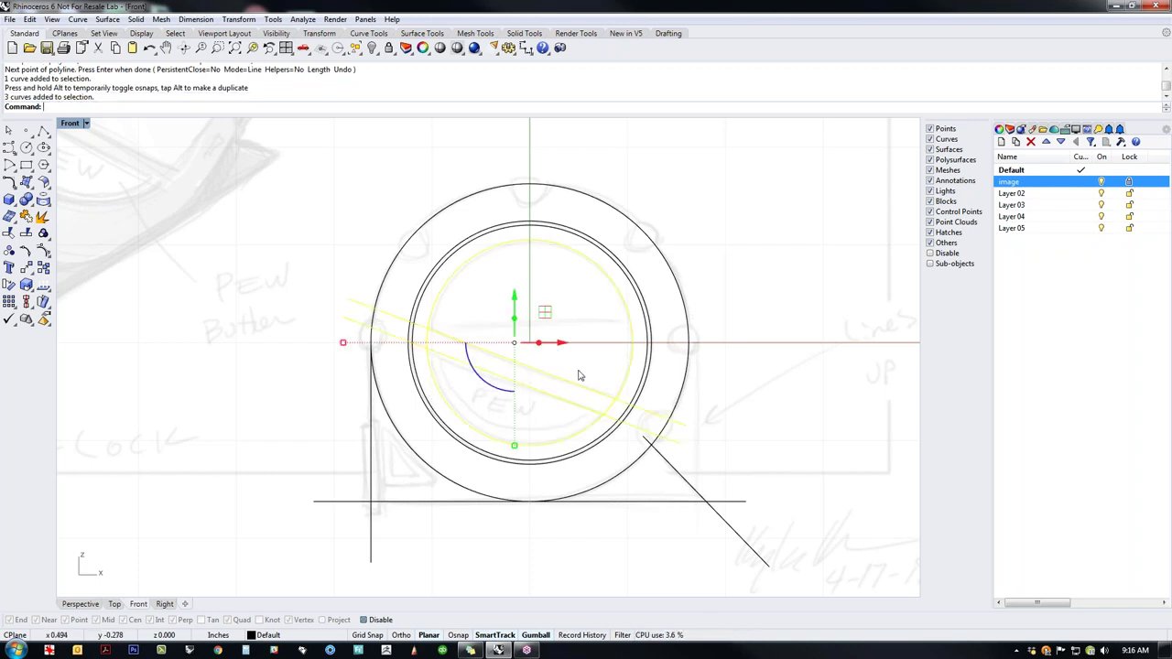
{"action": "type", "text": "Curv"}
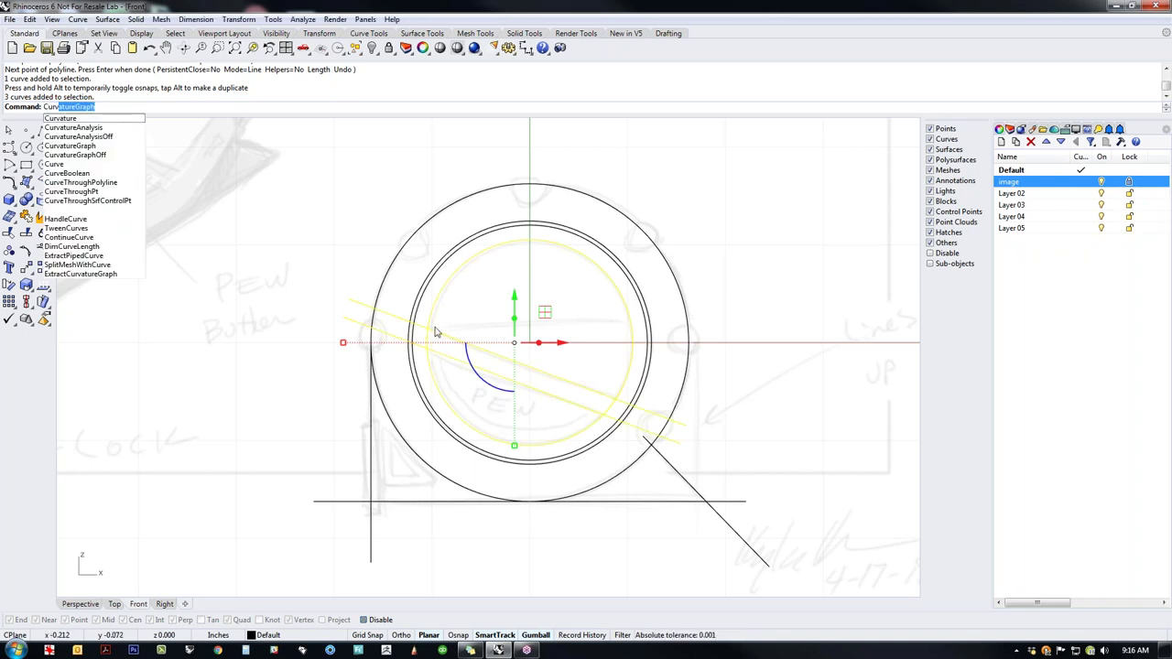
{"action": "left_click", "coordinate": [66, 174]}
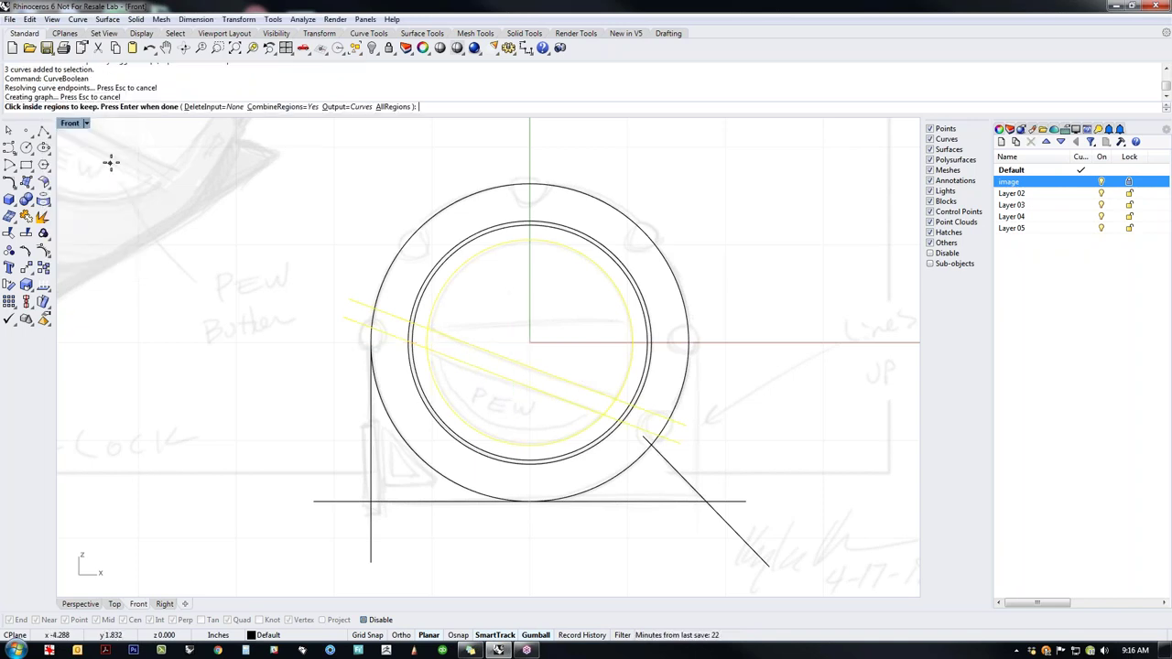
{"action": "left_click", "coordinate": [210, 106]}
{"action": "left_click", "coordinate": [127, 107]}
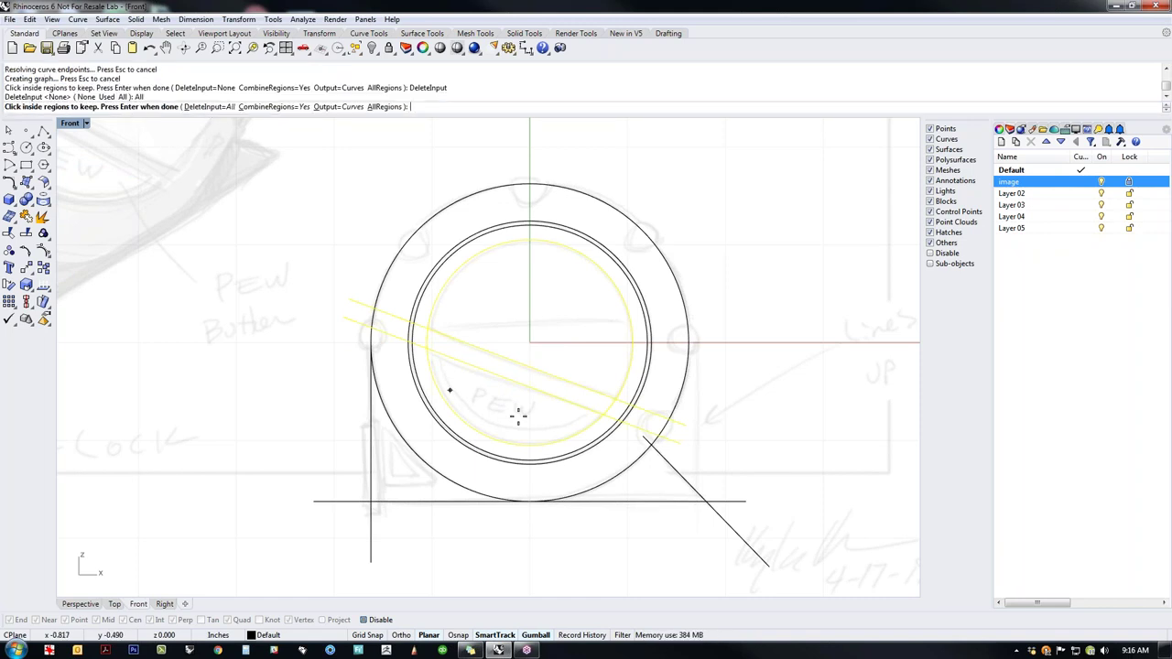
{"action": "left_click", "coordinate": [501, 404]}
{"action": "left_click", "coordinate": [537, 331]}
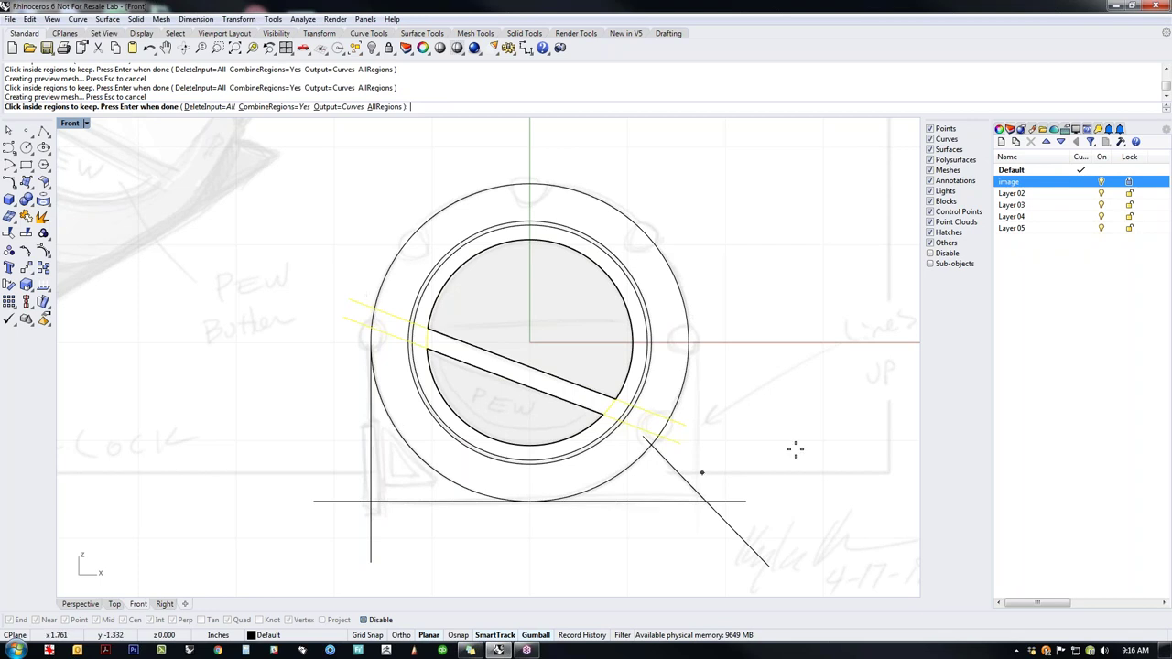
{"action": "key", "text": "Return"}
{"action": "key", "text": "Escape"}
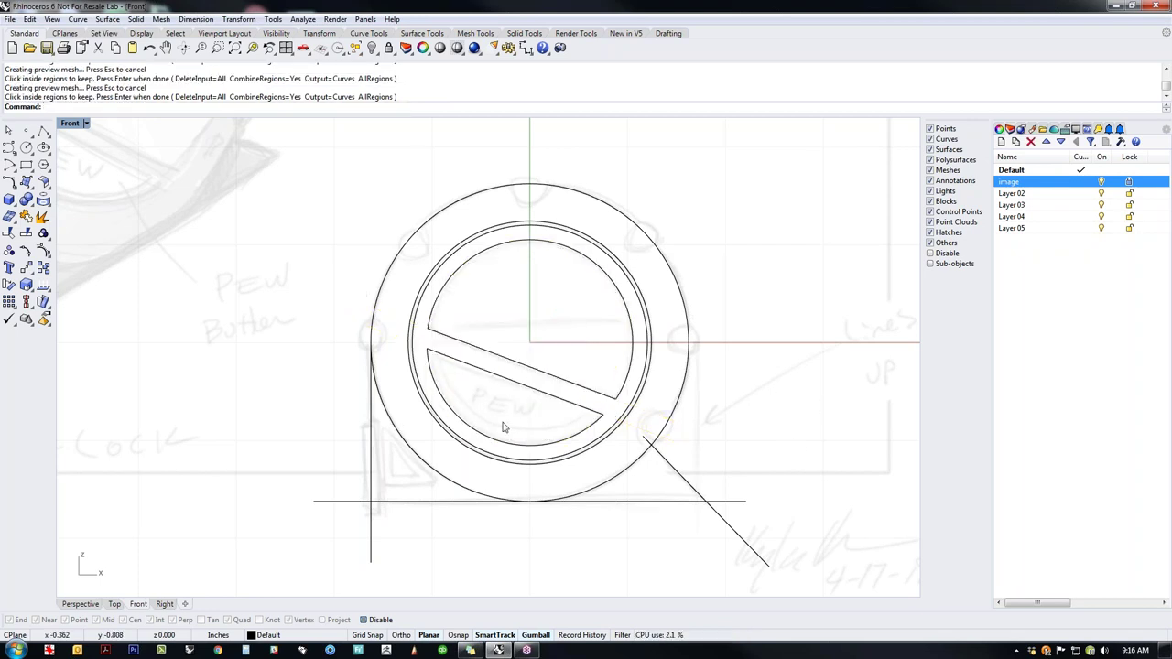
Step: Draw a separate circle in the empty area above and to the right of the tape measure outline
{"action": "scroll", "coordinate": [613, 420], "scroll_direction": "down", "scroll_amount": 5}
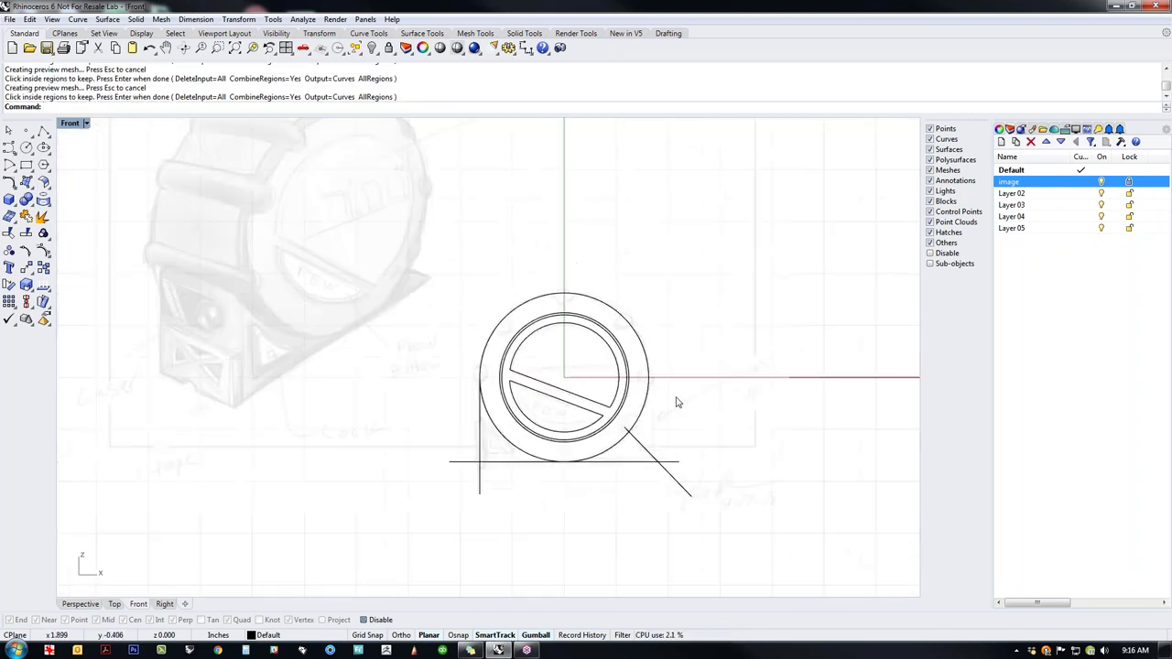
{"action": "right_click_drag", "start_coordinate": [677, 403], "coordinate": [538, 461]}
{"action": "left_click", "coordinate": [25, 146]}
{"action": "left_click", "coordinate": [659, 296]}
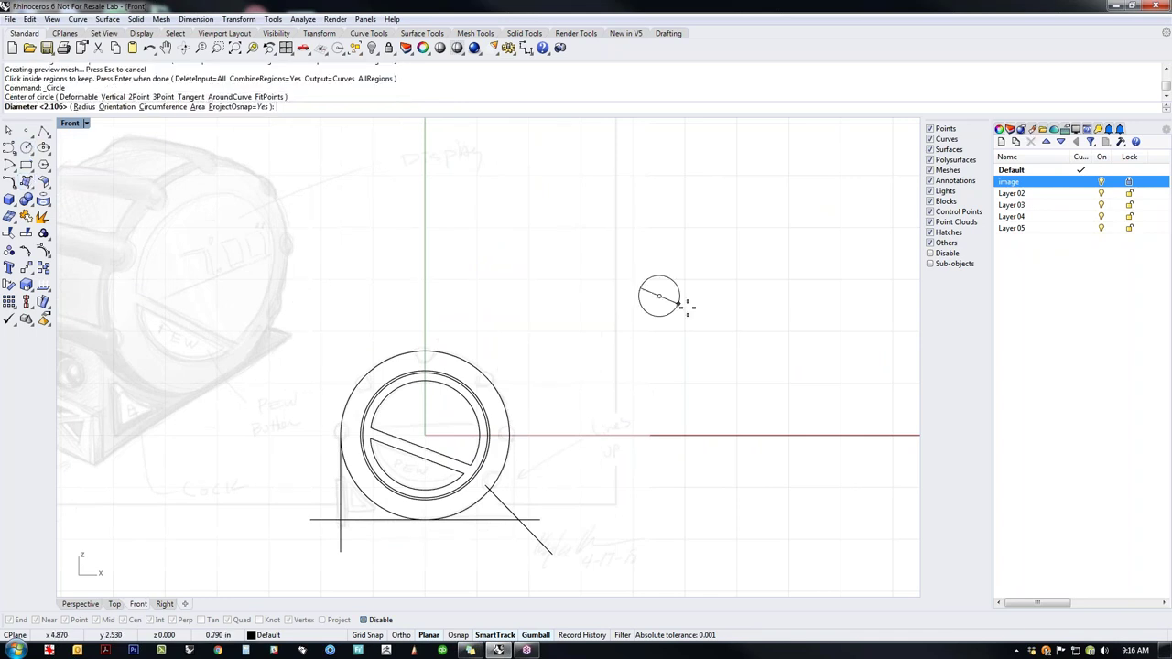
{"action": "left_click", "coordinate": [718, 311]}
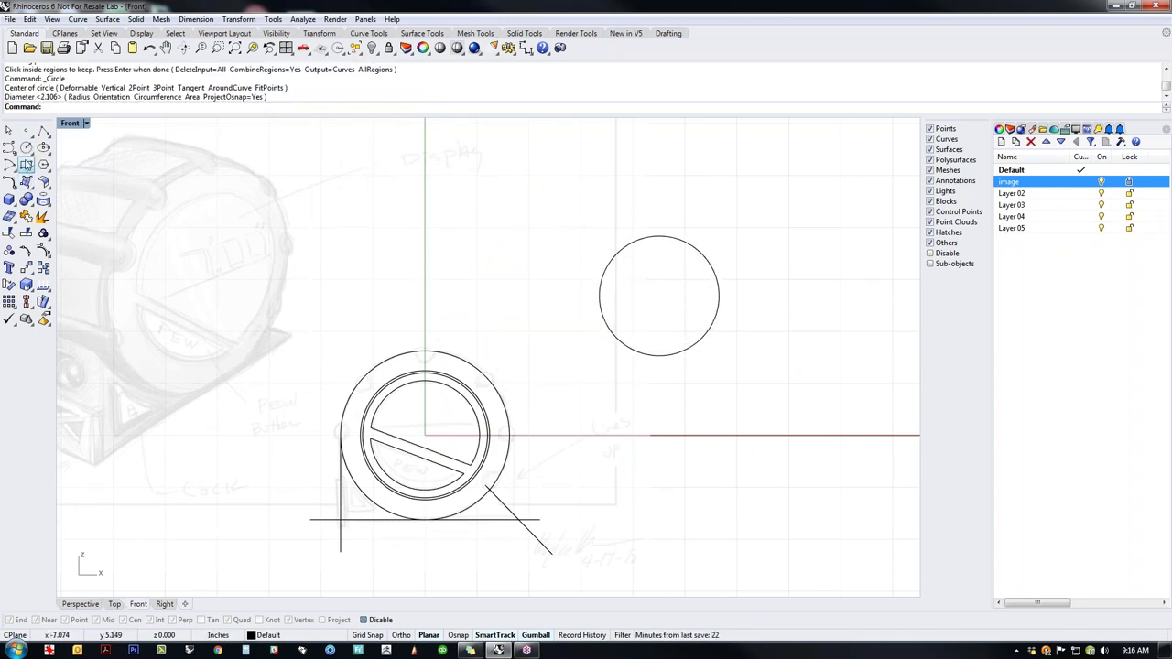
Step: Draw a small, nearly square rectangle centered on the separate circle's top quadrant
{"action": "left_click", "coordinate": [25, 165]}
{"action": "left_click", "coordinate": [157, 107]}
{"action": "scroll", "coordinate": [664, 240], "scroll_direction": "up", "scroll_amount": 2}
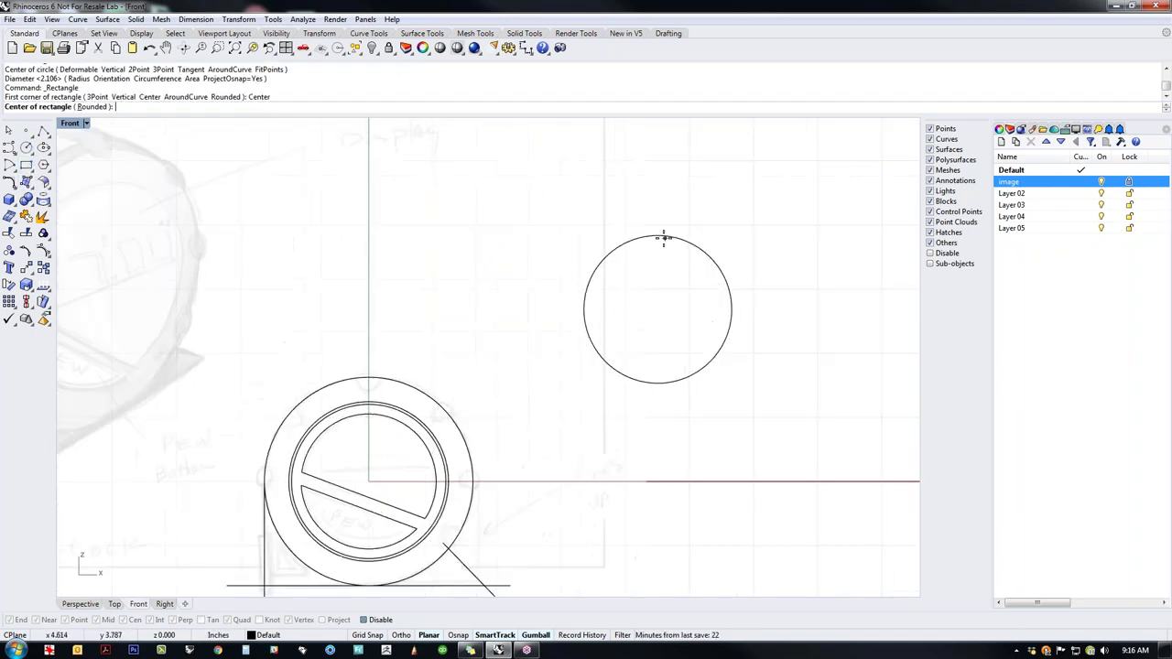
{"action": "scroll", "coordinate": [664, 240], "scroll_direction": "up", "scroll_amount": 1}
{"action": "left_click", "coordinate": [662, 239]}
{"action": "left_click", "coordinate": [657, 249]}
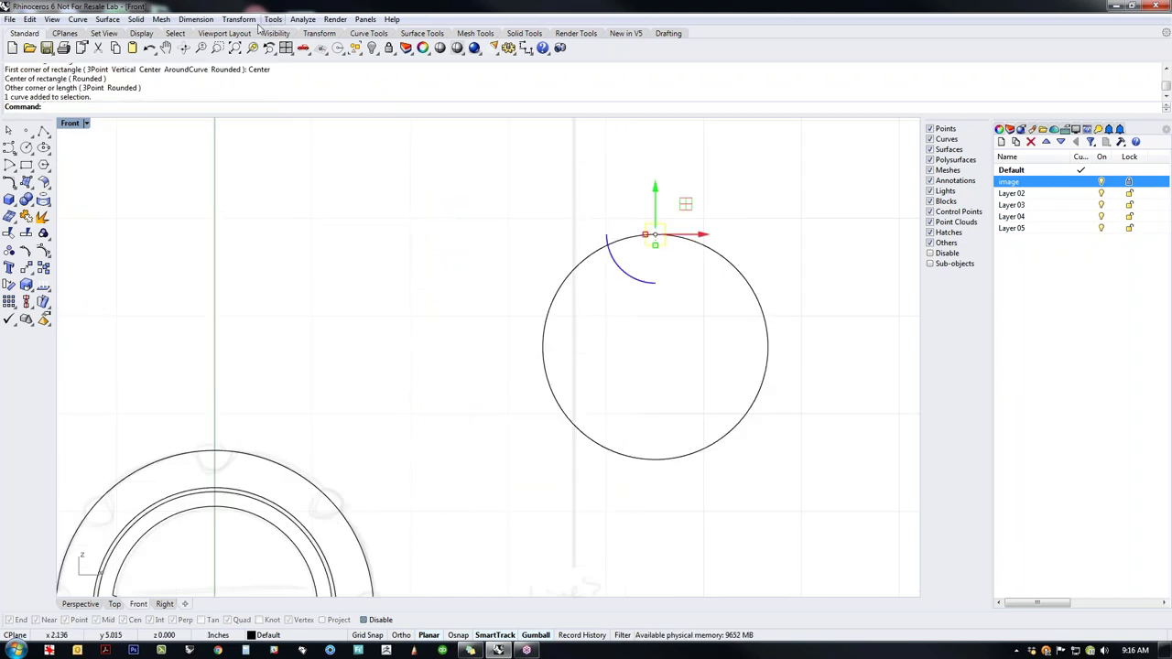
Step: Polar-array the small rectangle about the circle's center over 360 degrees, trying 50 items before settling on 30
{"action": "left_click", "coordinate": [238, 20]}
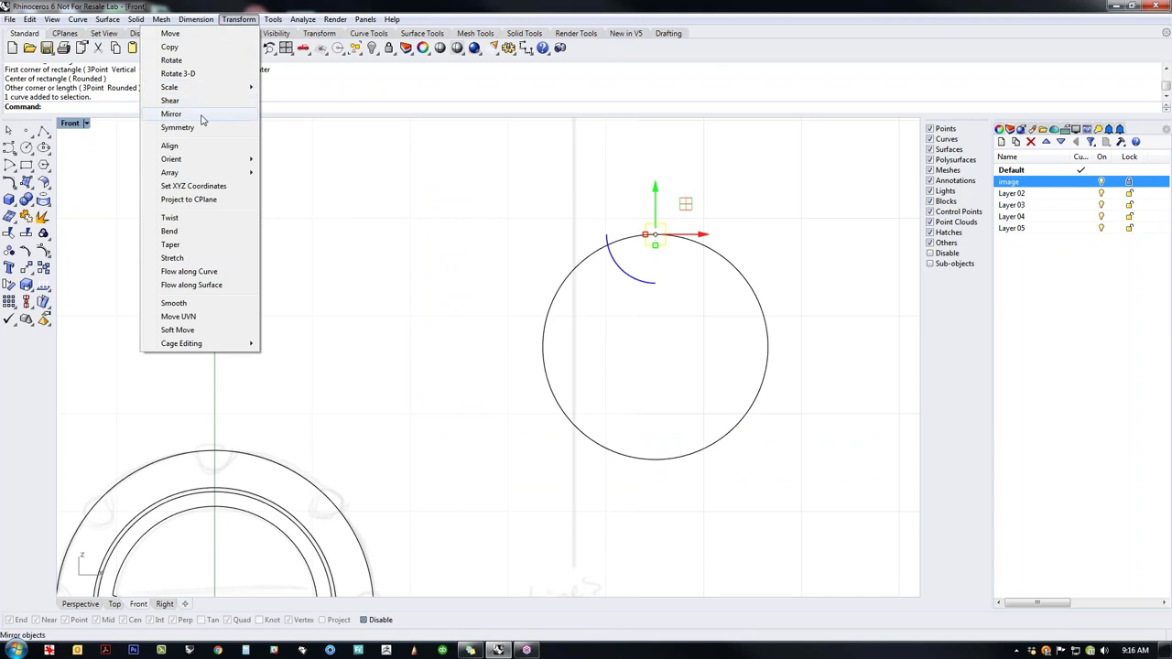
{"action": "mouse_move", "coordinate": [187, 173]}
{"action": "left_click", "coordinate": [87, 188]}
{"action": "left_click", "coordinate": [655, 347]}
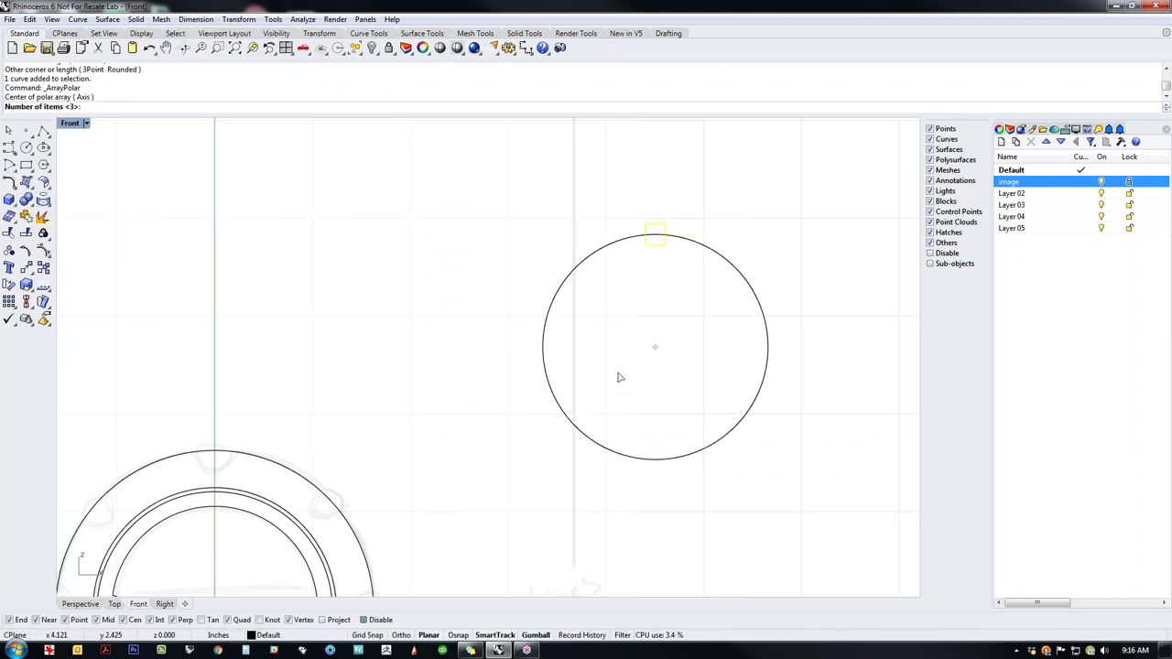
{"action": "type", "text": "50"}
{"action": "key", "text": "Return"}
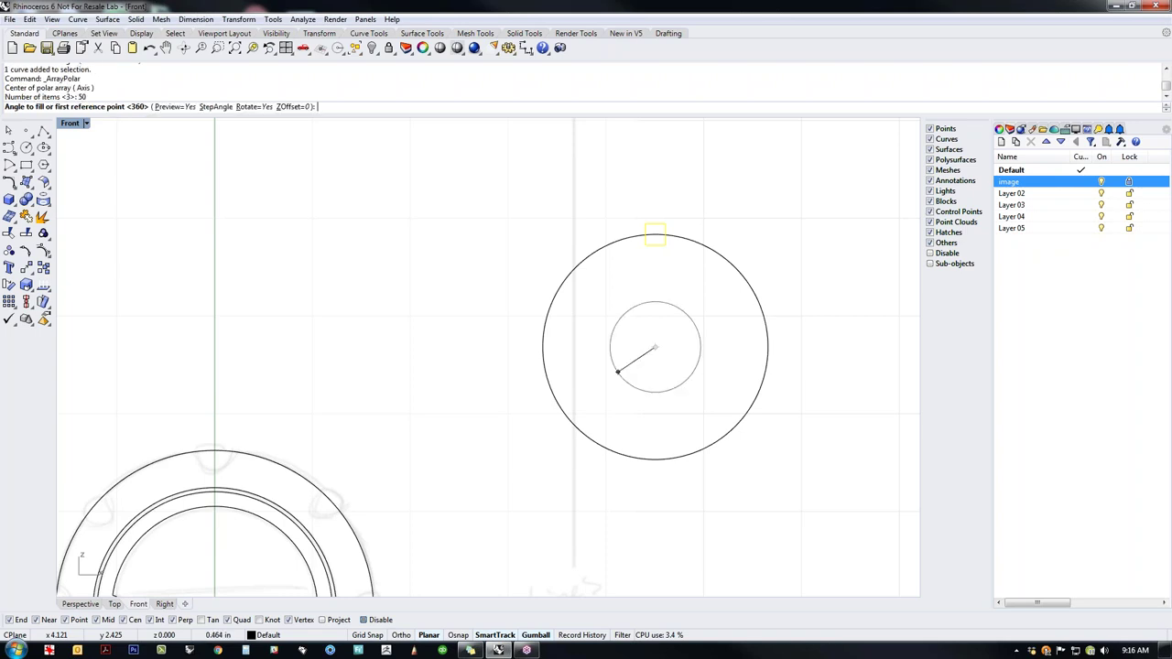
{"action": "key", "text": "Return"}
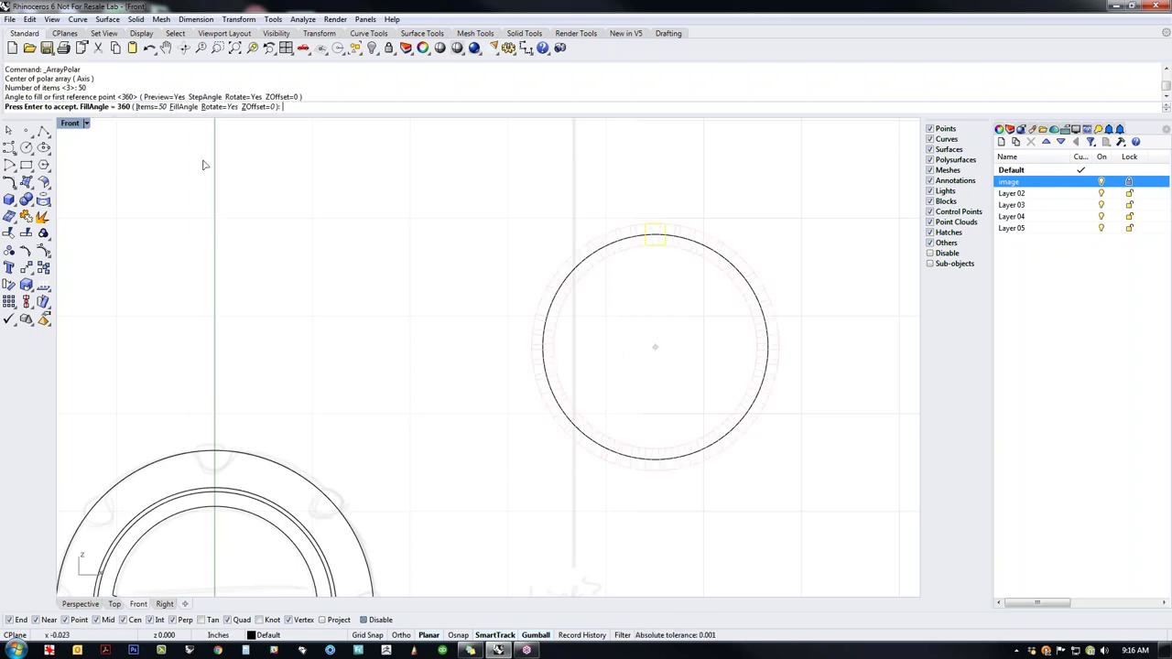
{"action": "left_click", "coordinate": [149, 106]}
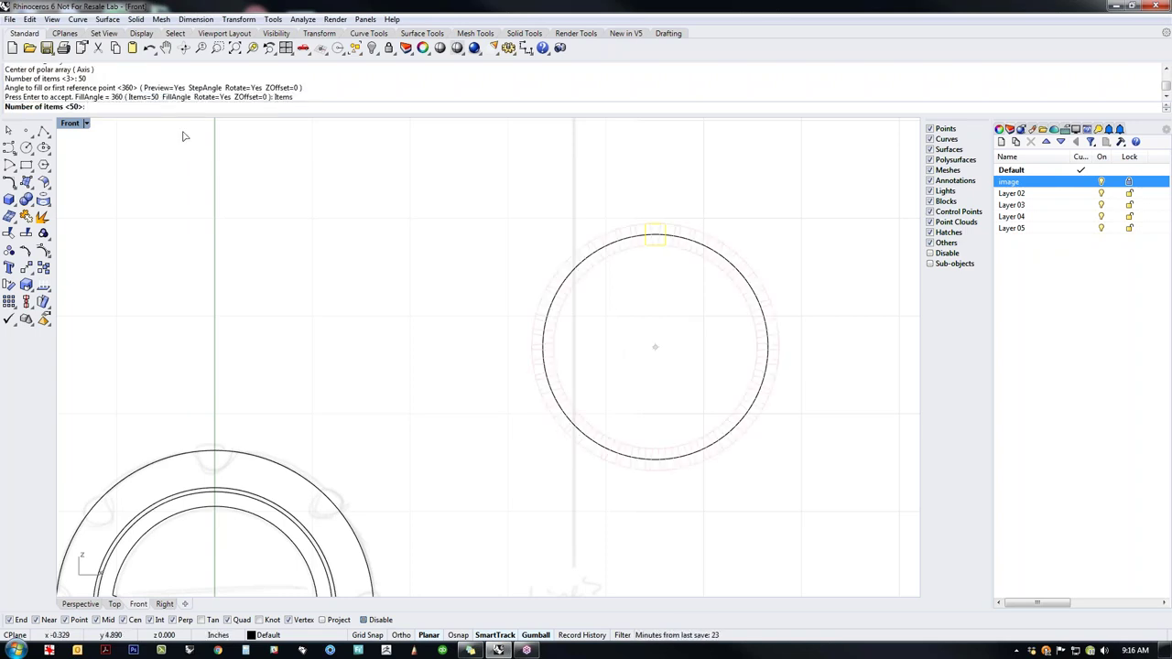
{"action": "type", "text": "30"}
{"action": "key", "text": "Return"}
{"action": "key", "text": "Return"}
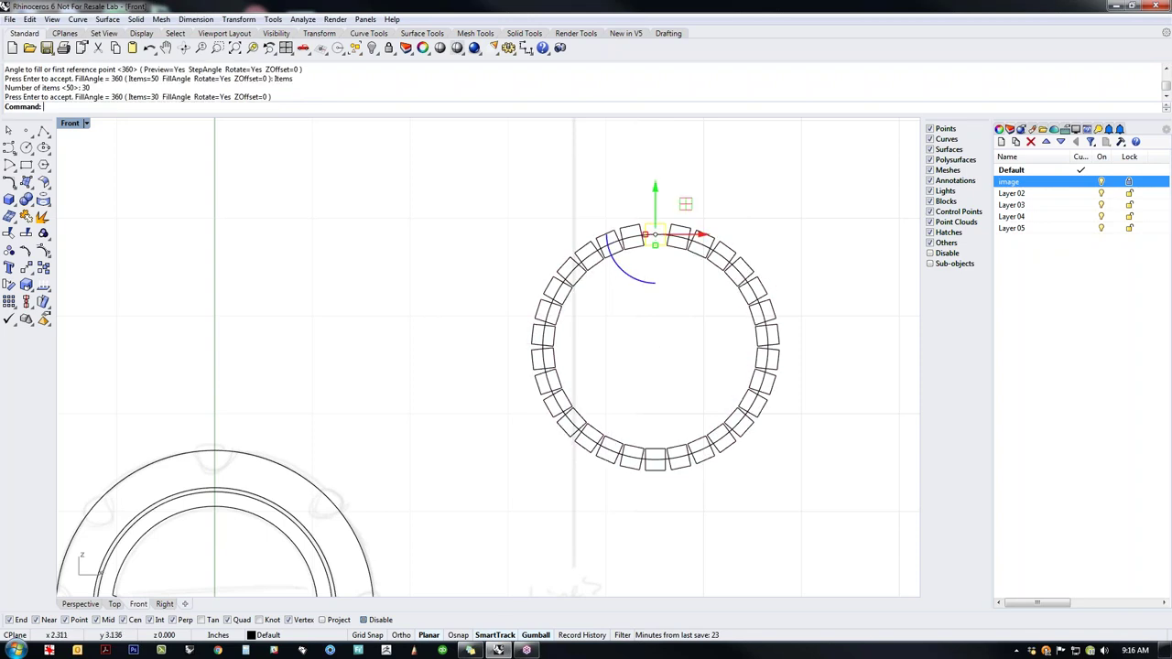
Step: Try tapering the topmost rectangle by scaling its upper edge inward, and undo the change
{"action": "key", "text": "Escape"}
{"action": "scroll", "coordinate": [684, 261], "scroll_direction": "up", "scroll_amount": 3}
{"action": "left_click", "coordinate": [681, 232]}
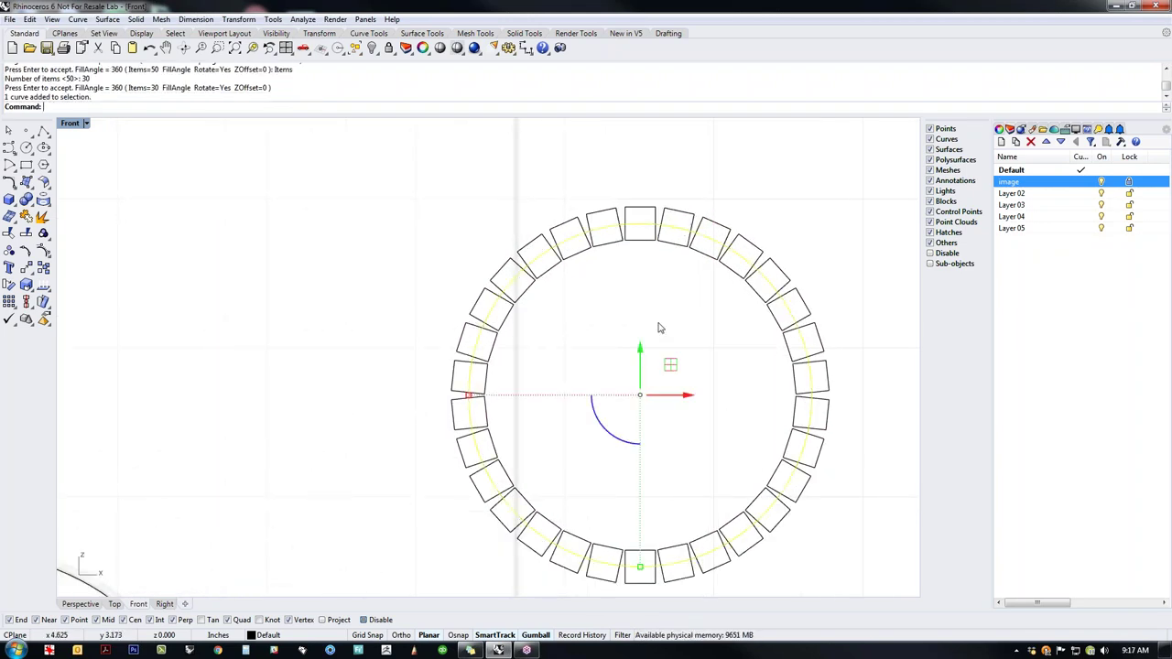
{"action": "scroll", "coordinate": [663, 234], "scroll_direction": "up", "scroll_amount": 3}
{"action": "key", "text": "Escape"}
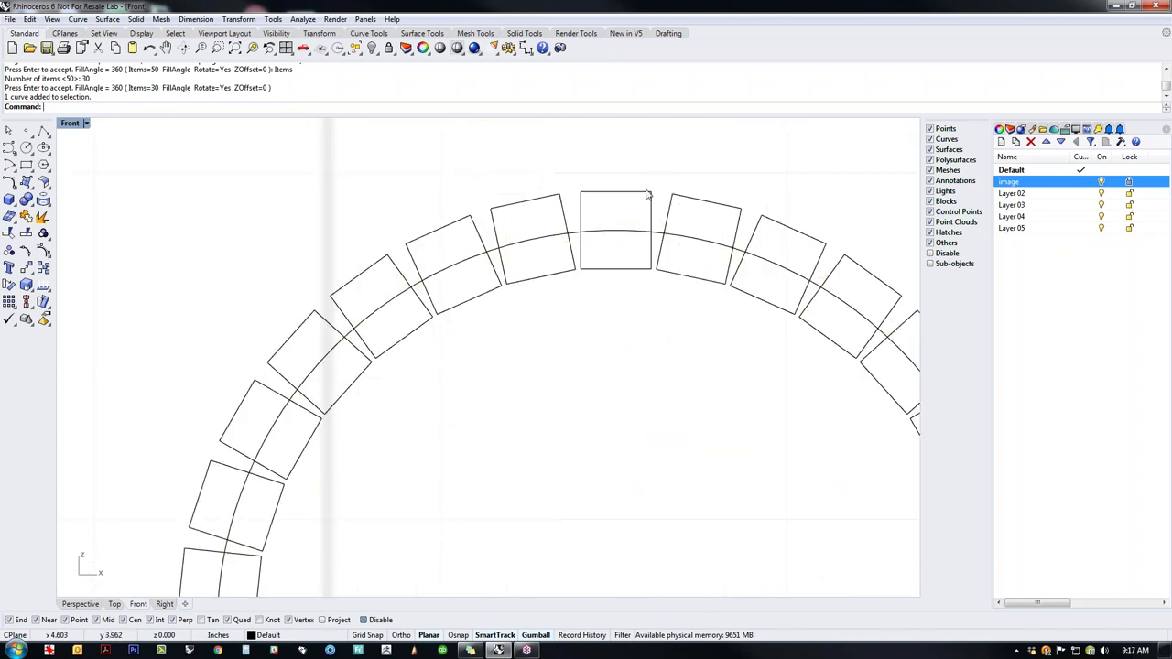
{"action": "left_click", "coordinate": [615, 193], "text": "ctrl+shift"}
{"action": "left_click_drag", "start_coordinate": [581, 192], "coordinate": [593, 191]}
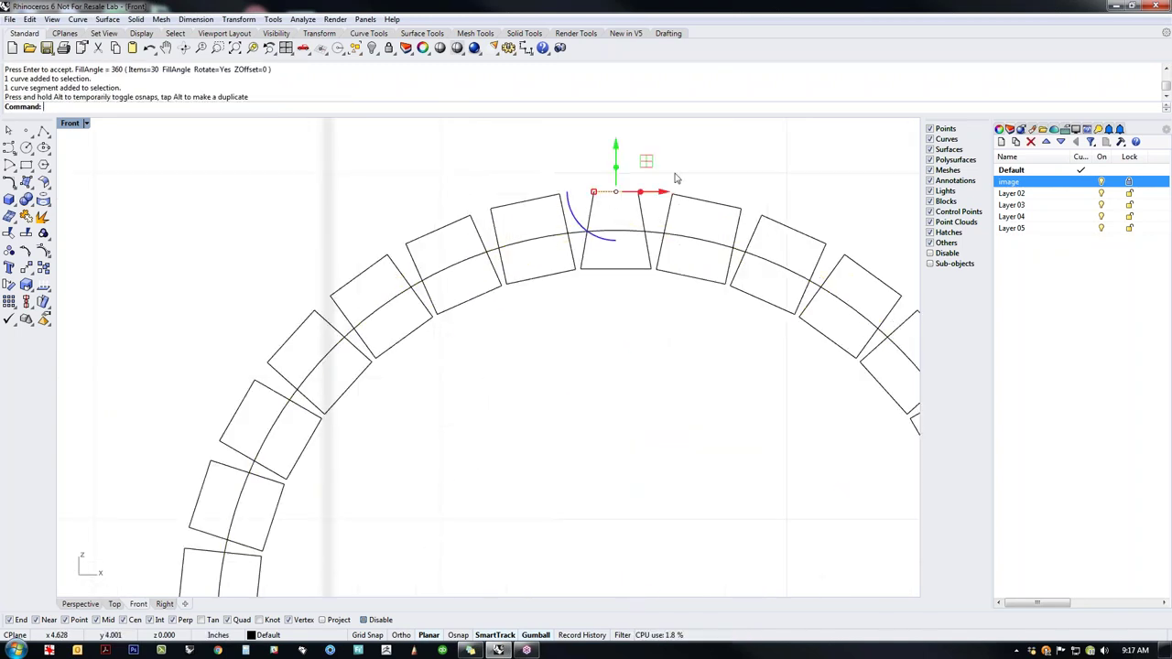
{"action": "key", "text": "ctrl+z"}
{"action": "scroll", "coordinate": [643, 243], "scroll_direction": "down", "scroll_amount": 5}
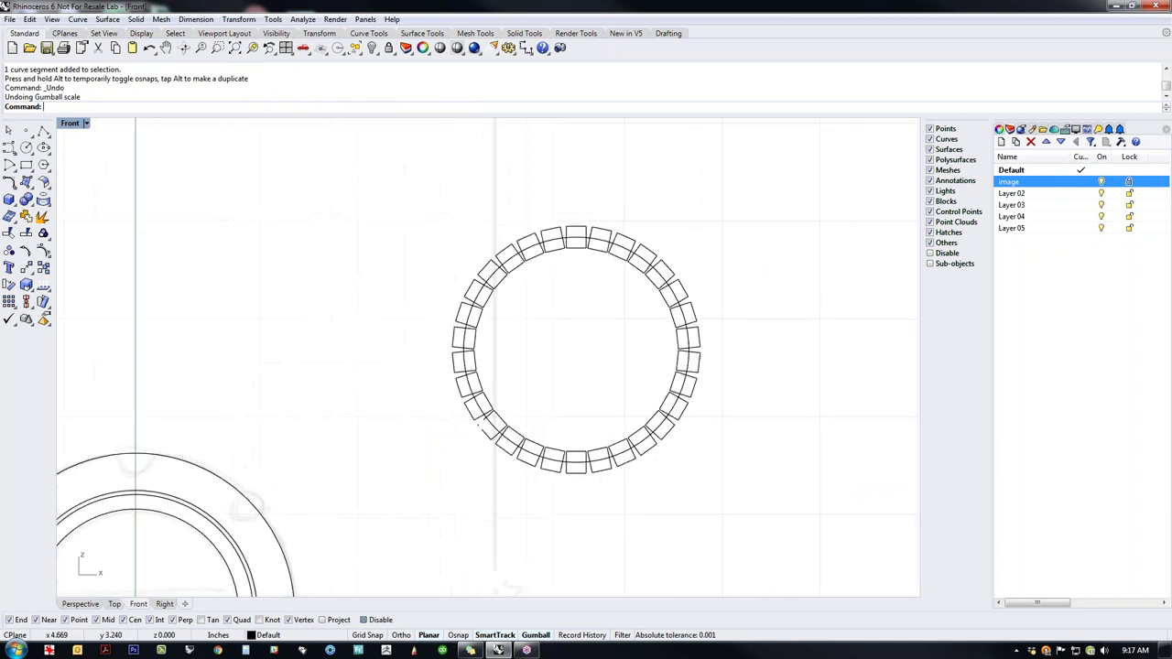
Step: Try trimming the circle and the topmost rectangle against each other where they overlap
{"action": "scroll", "coordinate": [552, 280], "scroll_direction": "up", "scroll_amount": 2}
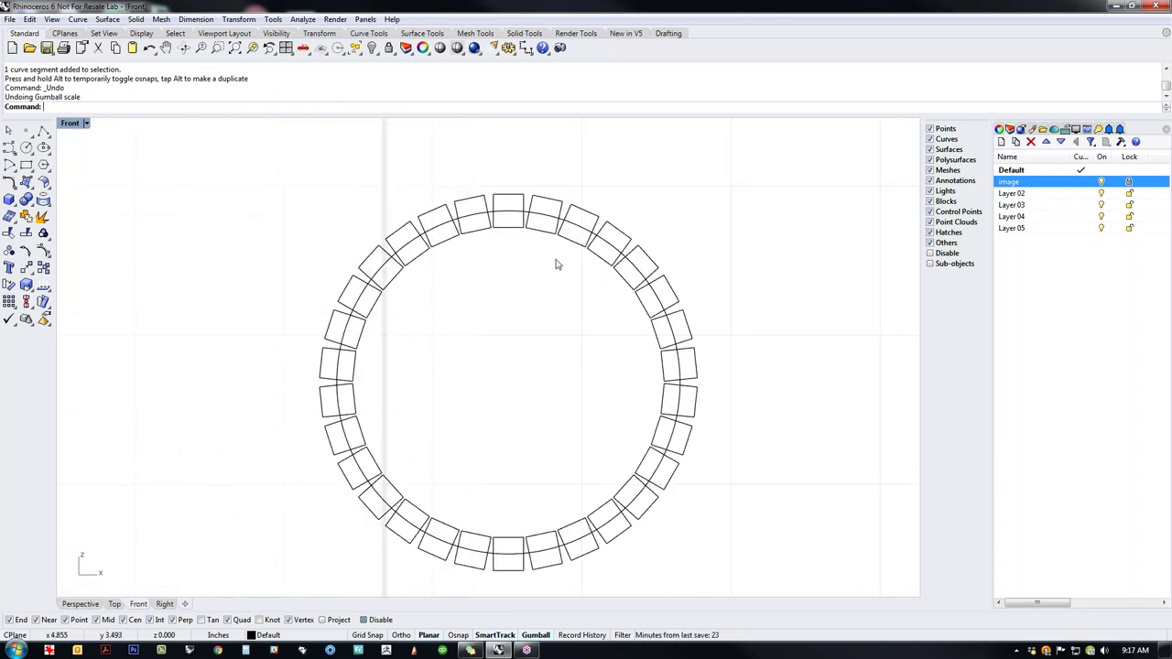
{"action": "left_click", "coordinate": [513, 216]}
{"action": "left_click", "coordinate": [531, 218], "text": "shift"}
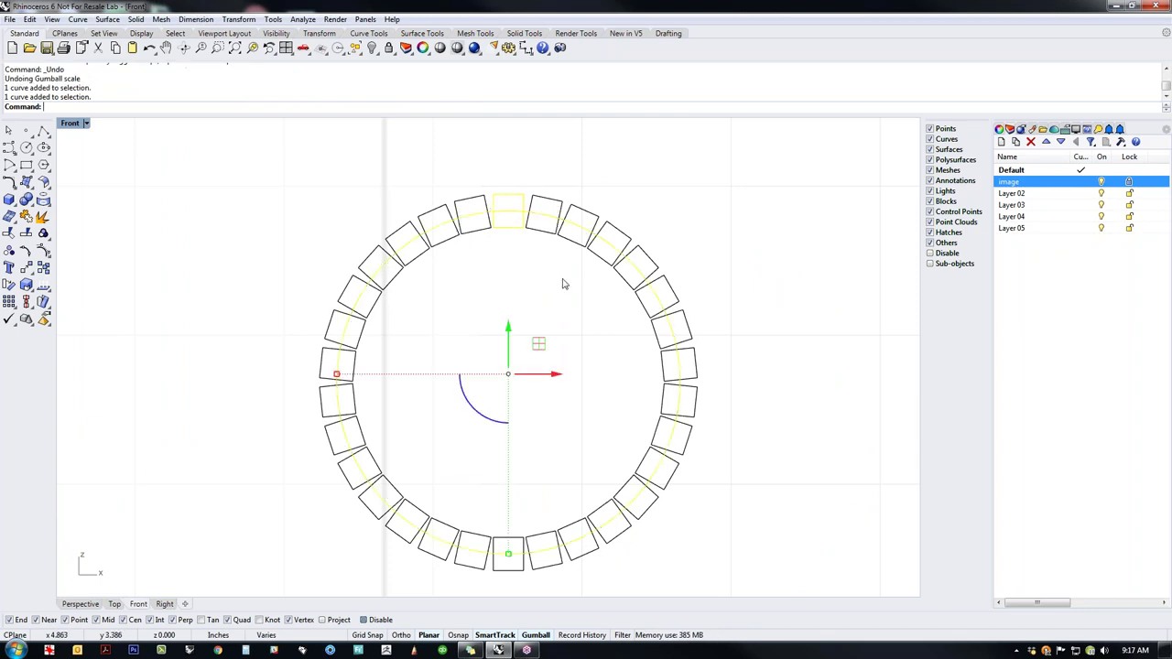
{"action": "key", "text": "ctrl+t"}
{"action": "left_click", "coordinate": [510, 210]}
{"action": "left_click", "coordinate": [515, 228]}
{"action": "key", "text": "Return"}
Step: Try another trim between the circle and the rectangle just right of the topmost one, and undo both trims
{"action": "left_click", "coordinate": [534, 239]}
{"action": "left_click", "coordinate": [545, 218]}
{"action": "key", "text": "ctrl+t"}
{"action": "left_click", "coordinate": [548, 227]}
{"action": "key", "text": "Return"}
{"action": "key", "text": "Escape"}
{"action": "key", "text": "ctrl+z"}
{"action": "key", "text": "ctrl+z"}
Step: Merge the circle and all arrayed rectangles into one gear-shaped outline with CurveBoolean, picking outside the curves and deleting all input
{"action": "scroll", "coordinate": [591, 327], "scroll_direction": "down", "scroll_amount": 3}
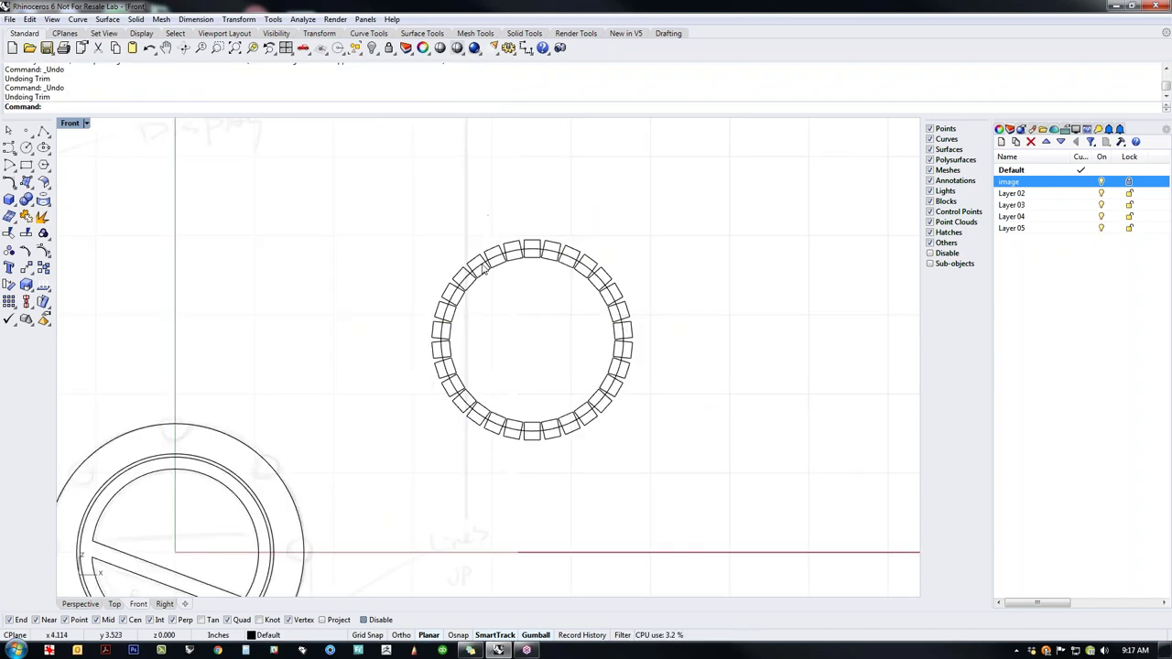
{"action": "left_click_drag", "start_coordinate": [712, 463], "coordinate": [707, 506]}
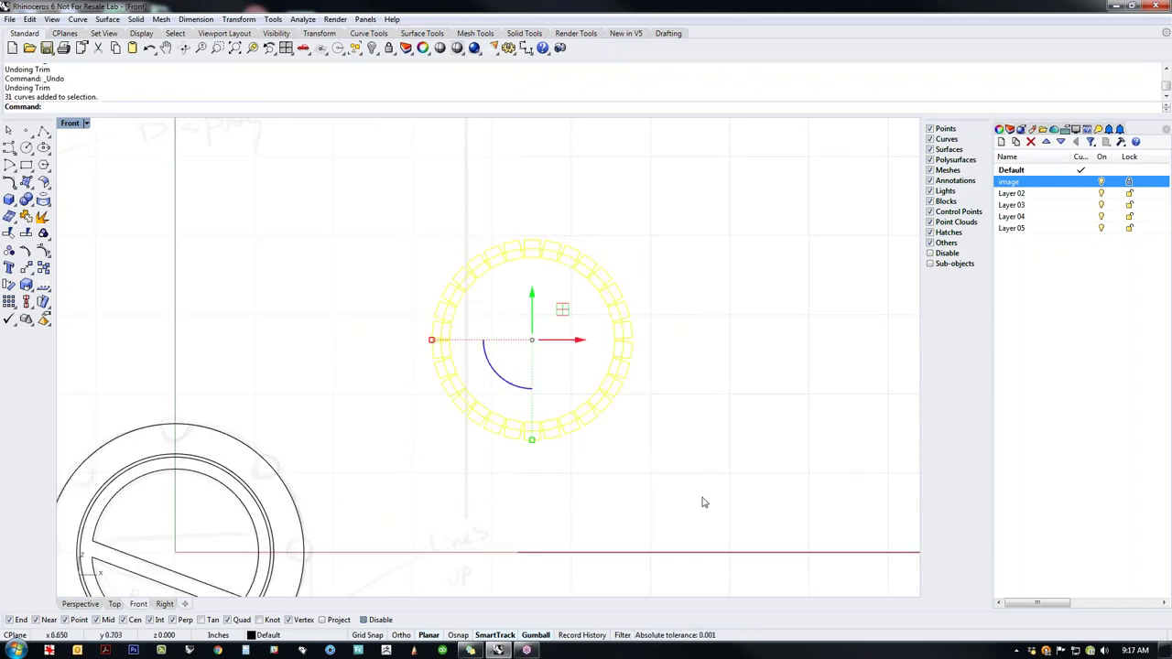
{"action": "type", "text": "cb"}
{"action": "key", "text": "Return"}
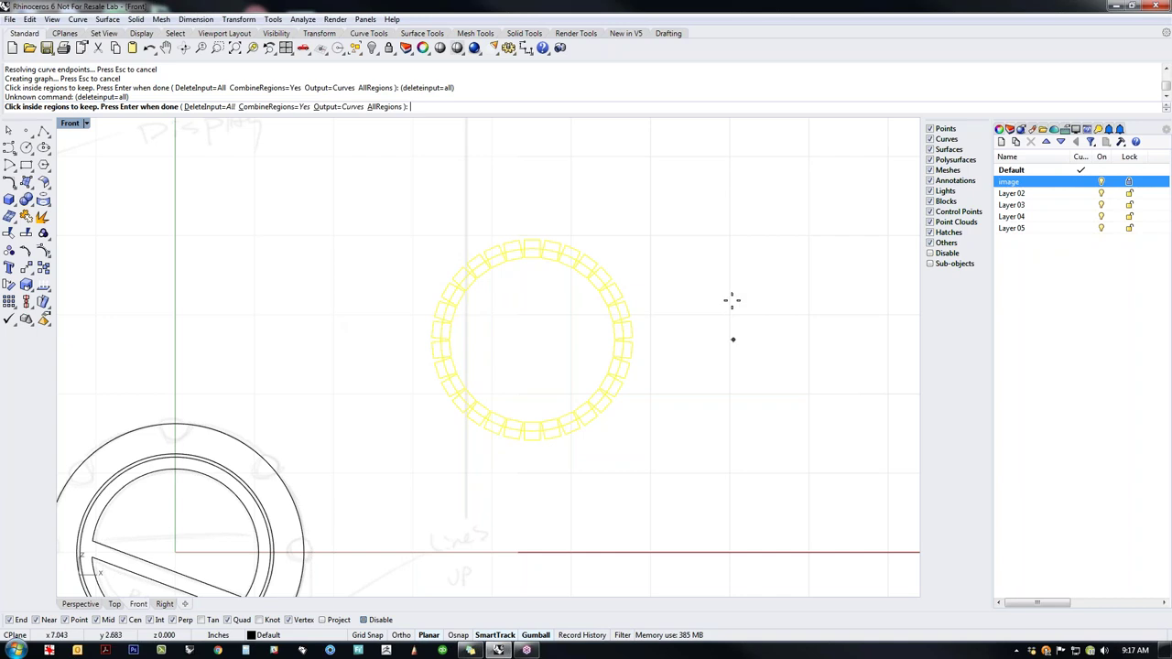
{"action": "left_click", "coordinate": [683, 336]}
{"action": "key", "text": "Return"}
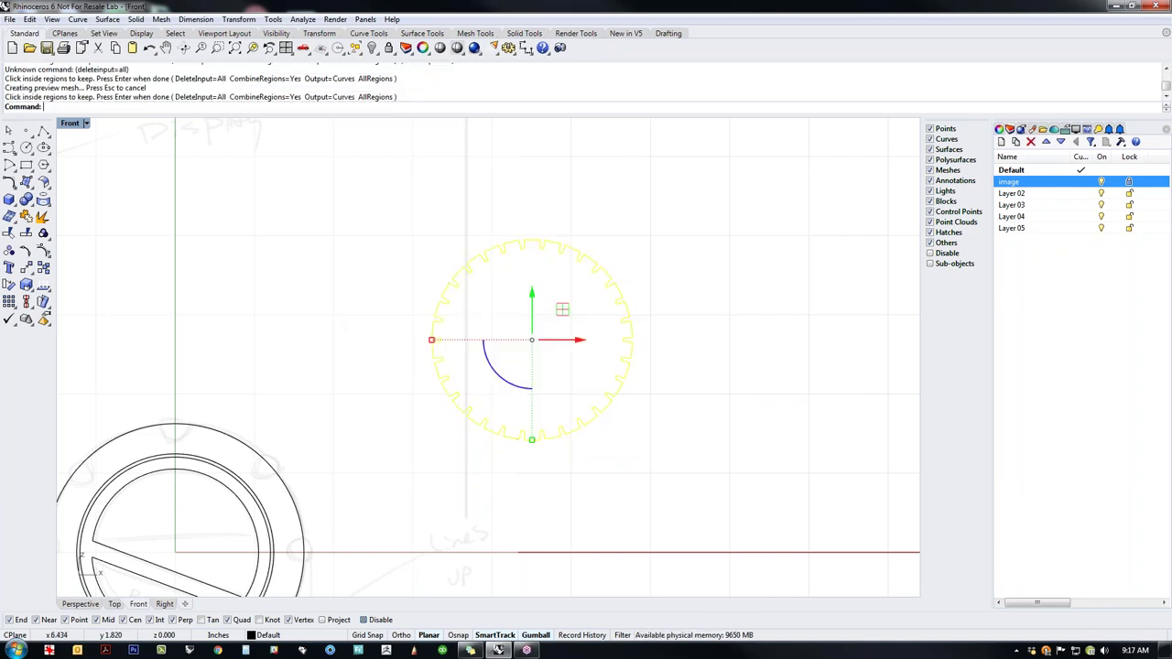
{"action": "left_click", "coordinate": [718, 396]}
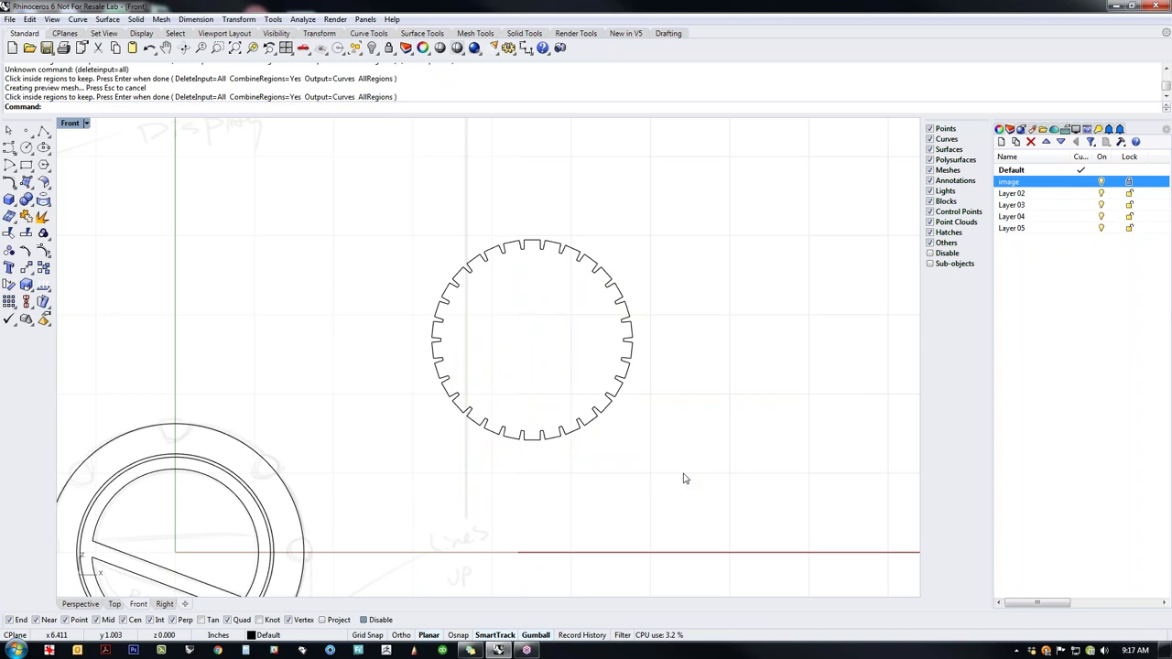
{"action": "scroll", "coordinate": [571, 445], "scroll_direction": "up", "scroll_amount": 3}
{"action": "scroll", "coordinate": [570, 445], "scroll_direction": "down", "scroll_amount": 4}
{"action": "scroll", "coordinate": [540, 407], "scroll_direction": "up", "scroll_amount": 1}
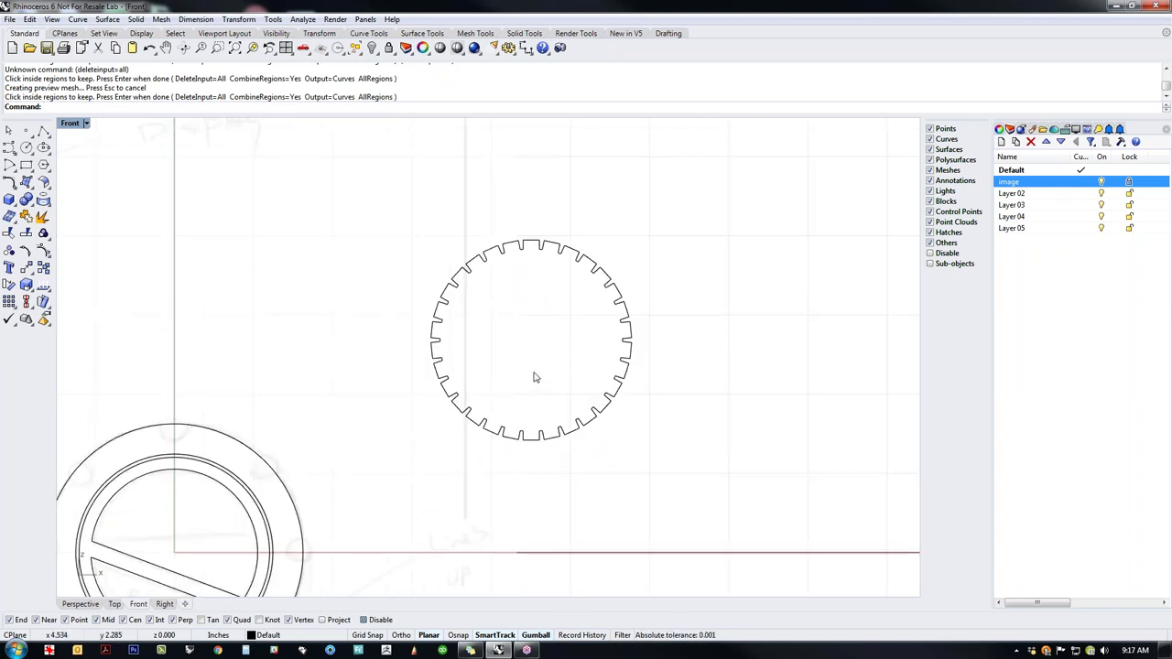
Step: Delete the gear-shaped outline
{"action": "left_click_drag", "start_coordinate": [531, 364], "coordinate": [500, 471]}
{"action": "key", "text": "Delete"}
Step: Draw a circle about 0.35 in in diameter, centred on the top quadrant point of the large outer circle
{"action": "right_click_drag", "start_coordinate": [374, 515], "coordinate": [709, 422]}
{"action": "right_click_drag", "start_coordinate": [644, 542], "coordinate": [627, 465]}
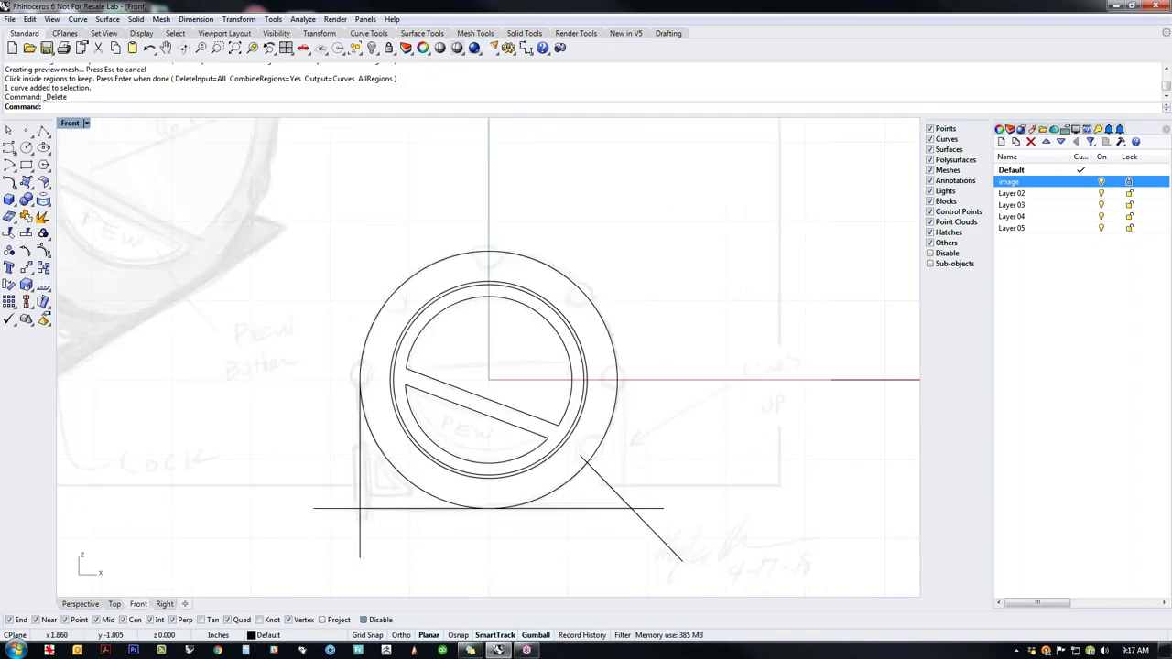
{"action": "scroll", "coordinate": [550, 431], "scroll_direction": "up", "scroll_amount": 2}
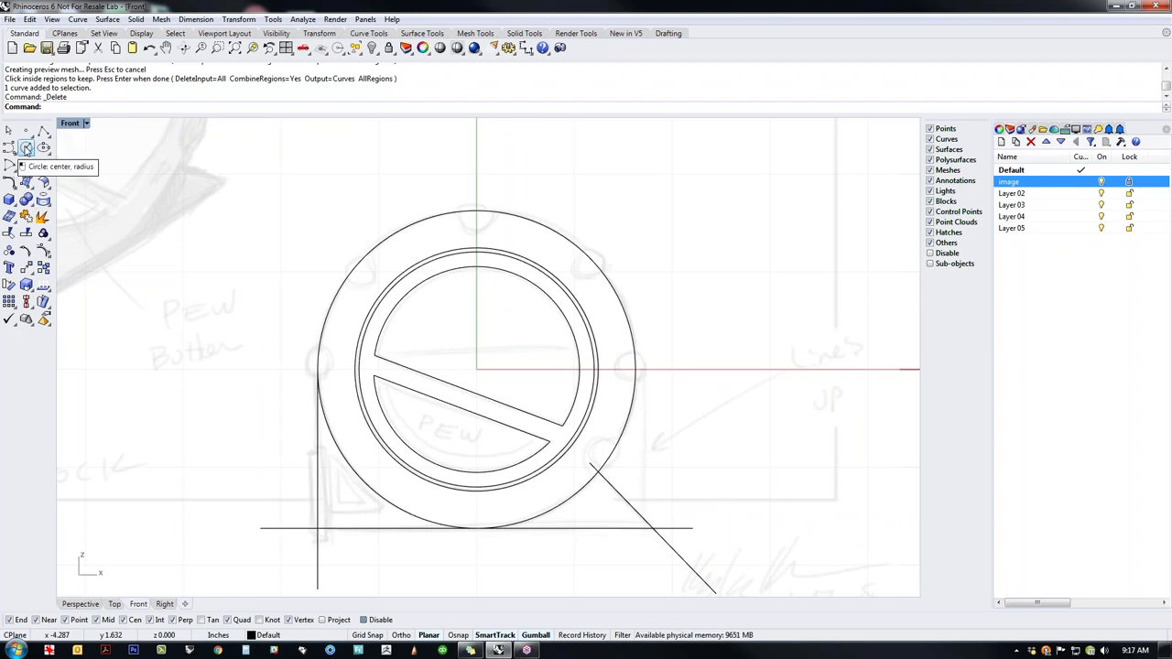
{"action": "left_click", "coordinate": [25, 148]}
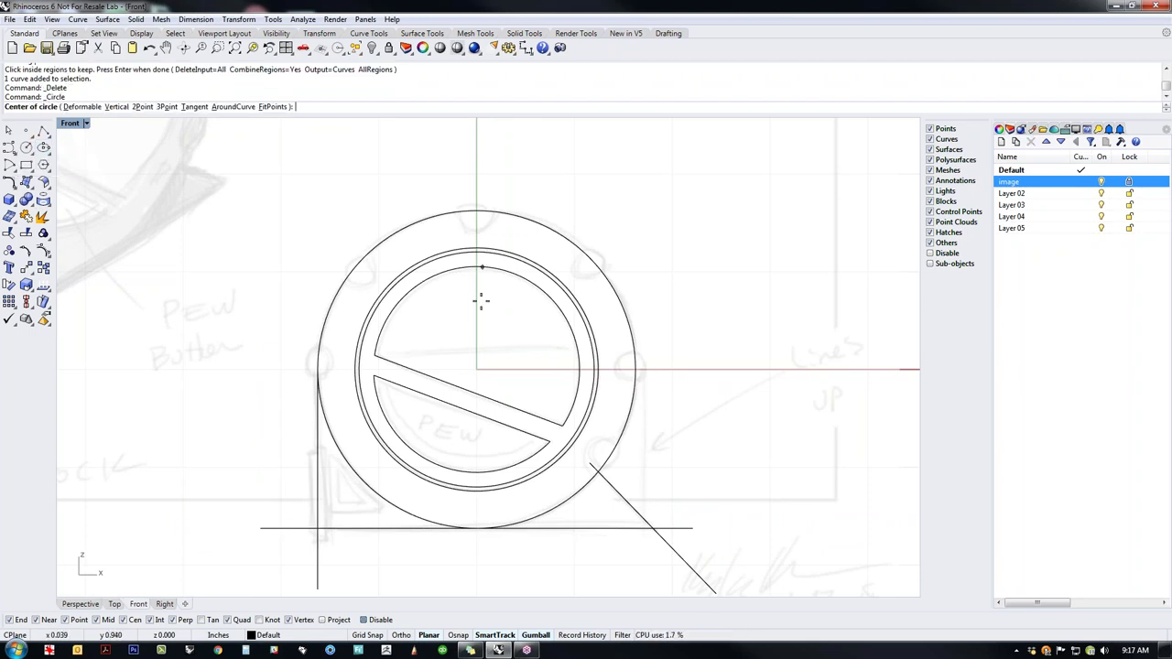
{"action": "left_click", "coordinate": [43, 131]}
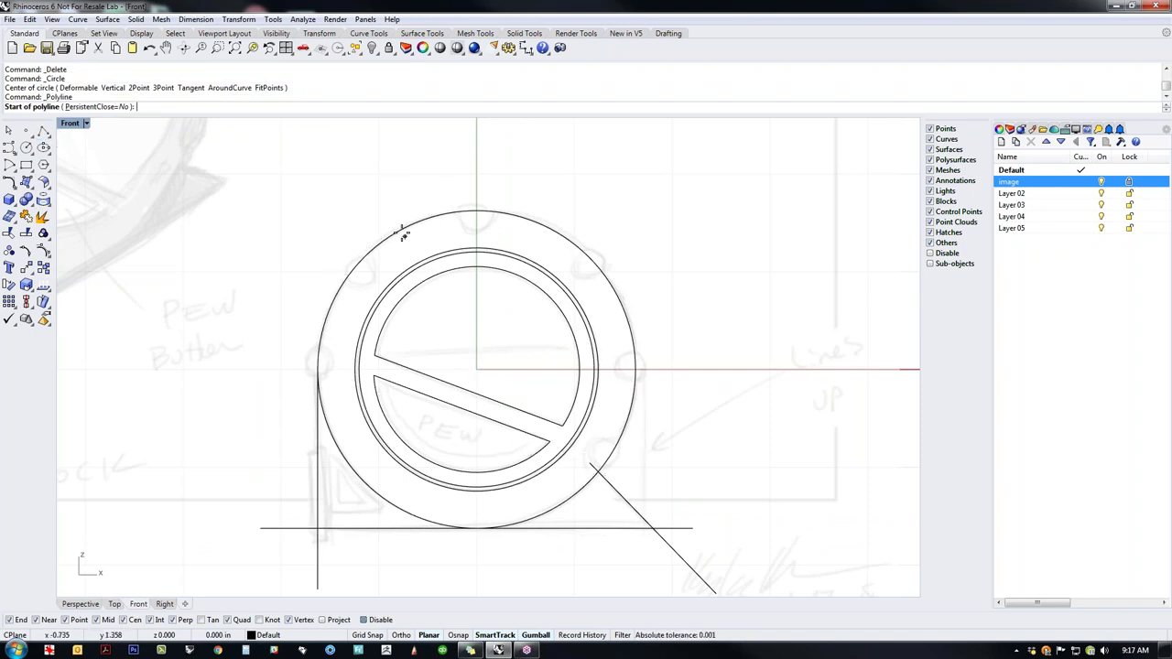
{"action": "left_click", "coordinate": [26, 149]}
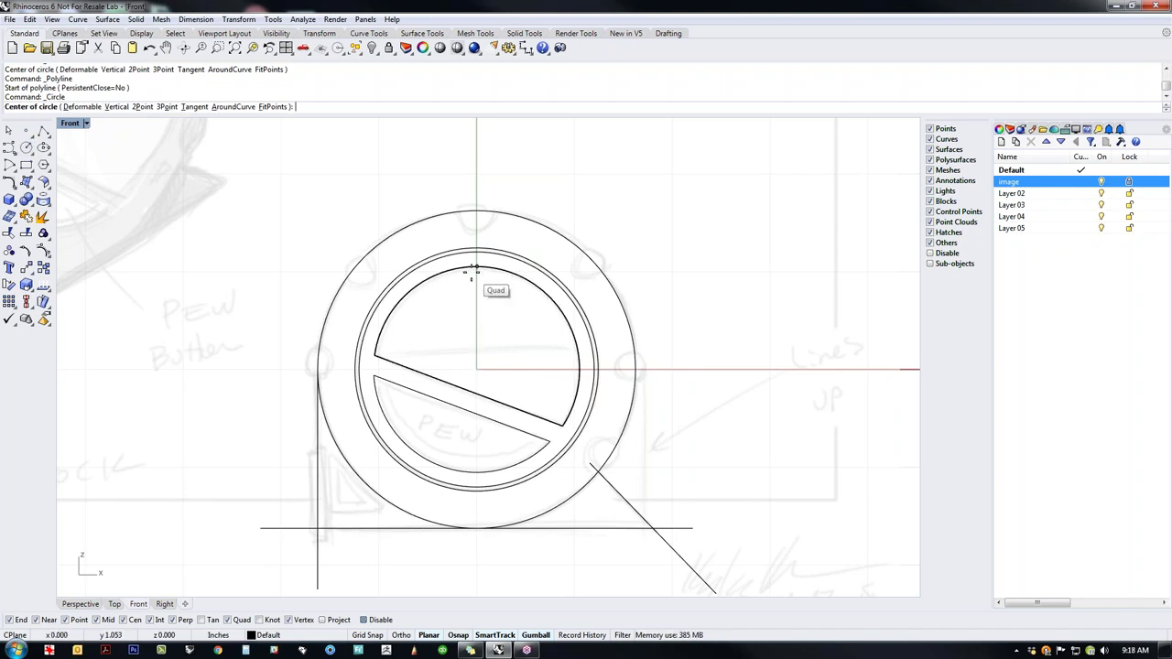
{"action": "left_click", "coordinate": [476, 210]}
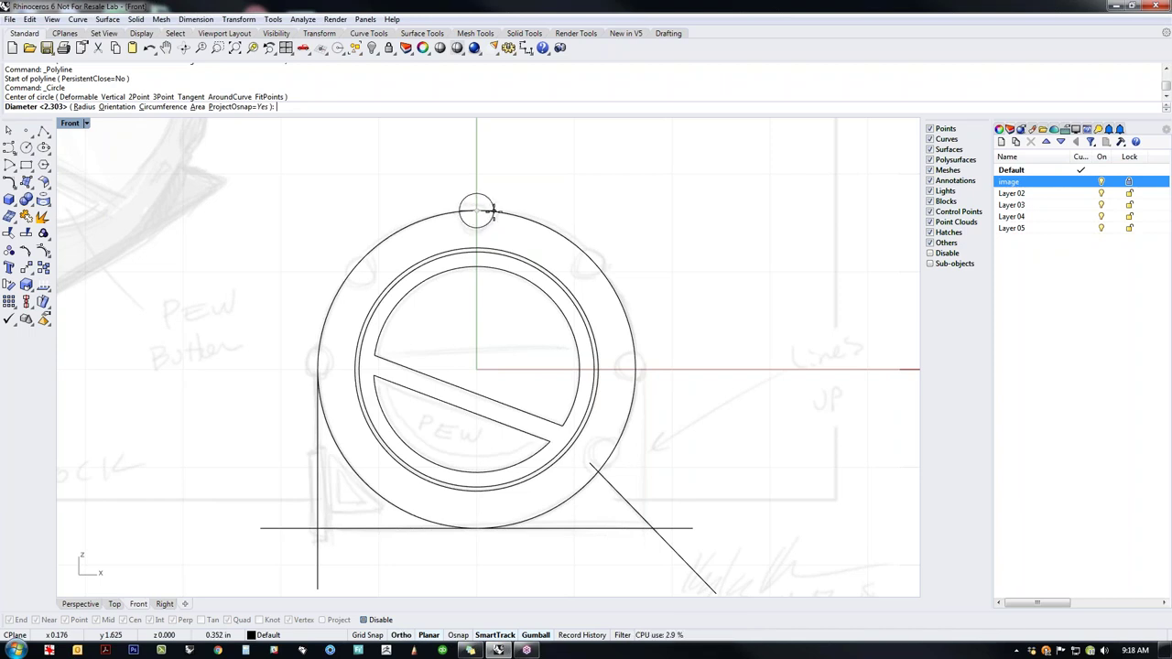
{"action": "left_click", "coordinate": [492, 211]}
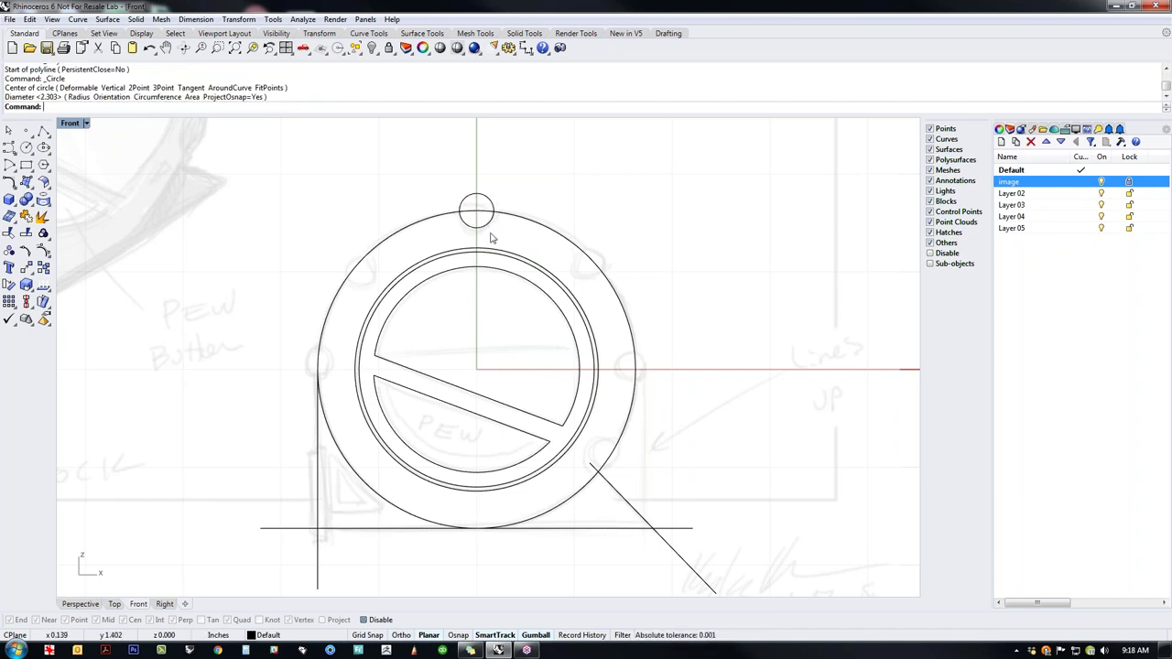
Step: Try a polar array of the small circle about the large circle's centre with 12 items over 360 degrees
{"action": "left_click", "coordinate": [483, 228]}
{"action": "left_click", "coordinate": [238, 19]}
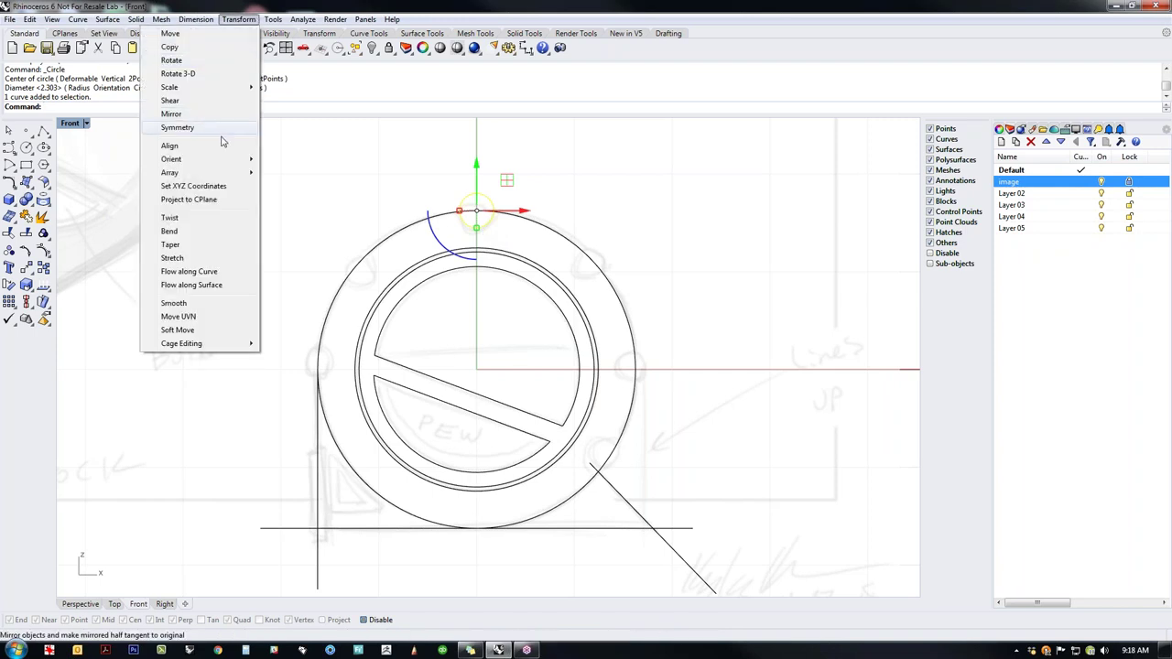
{"action": "mouse_move", "coordinate": [211, 173]}
{"action": "left_click", "coordinate": [106, 184]}
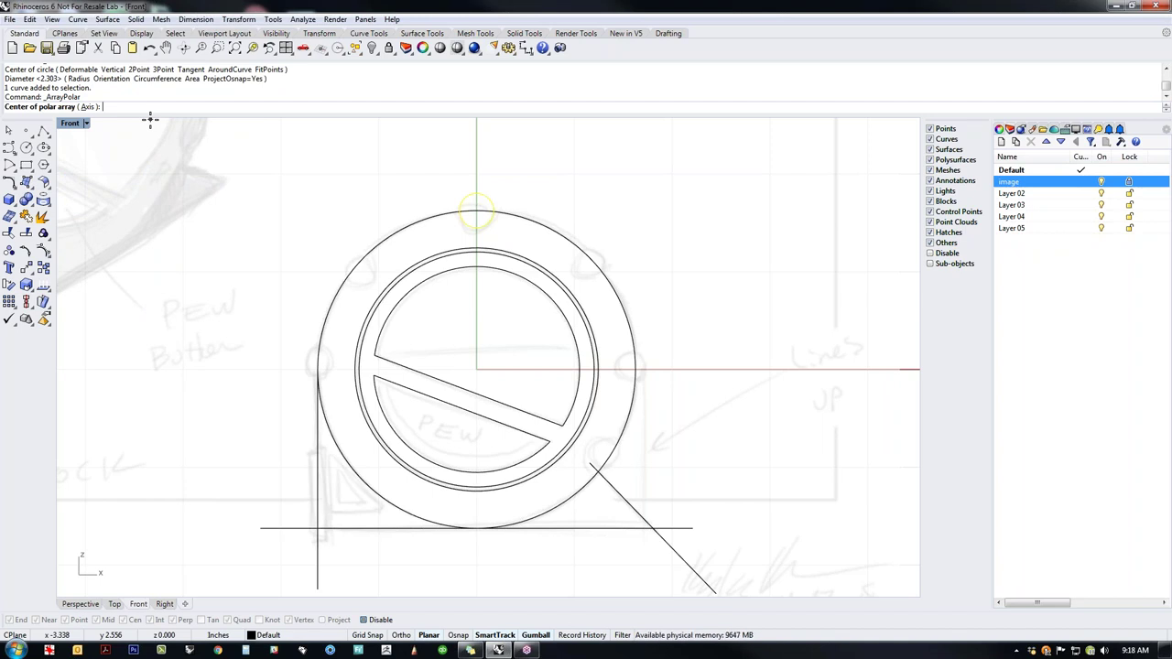
{"action": "key", "text": "Return"}
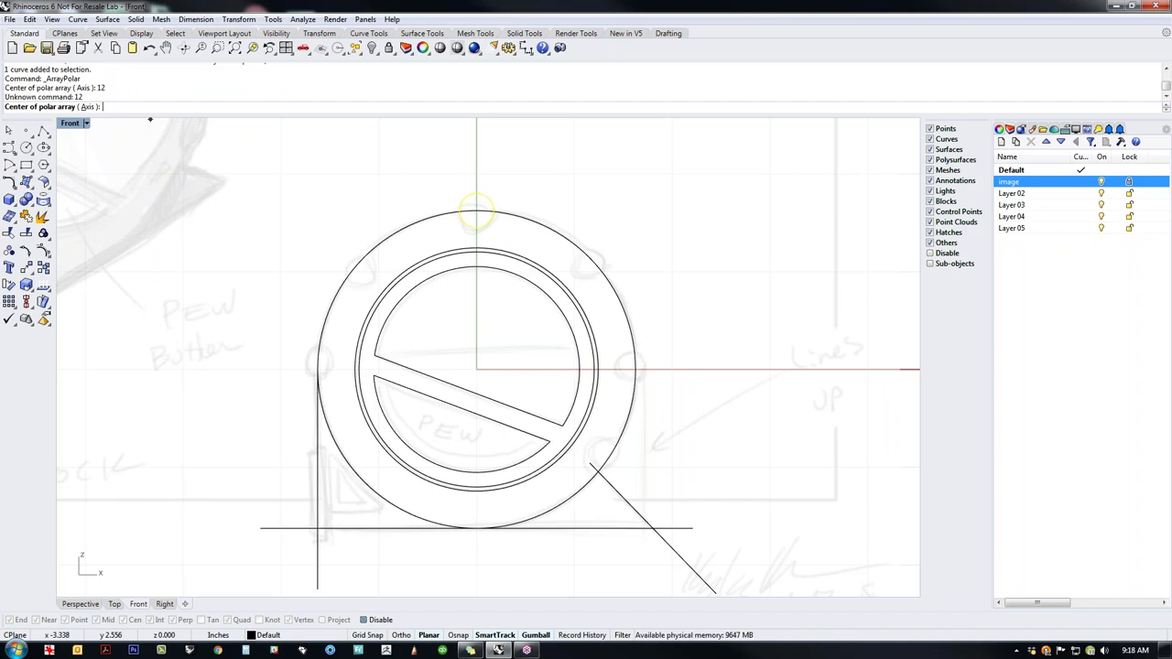
{"action": "left_click", "coordinate": [476, 369]}
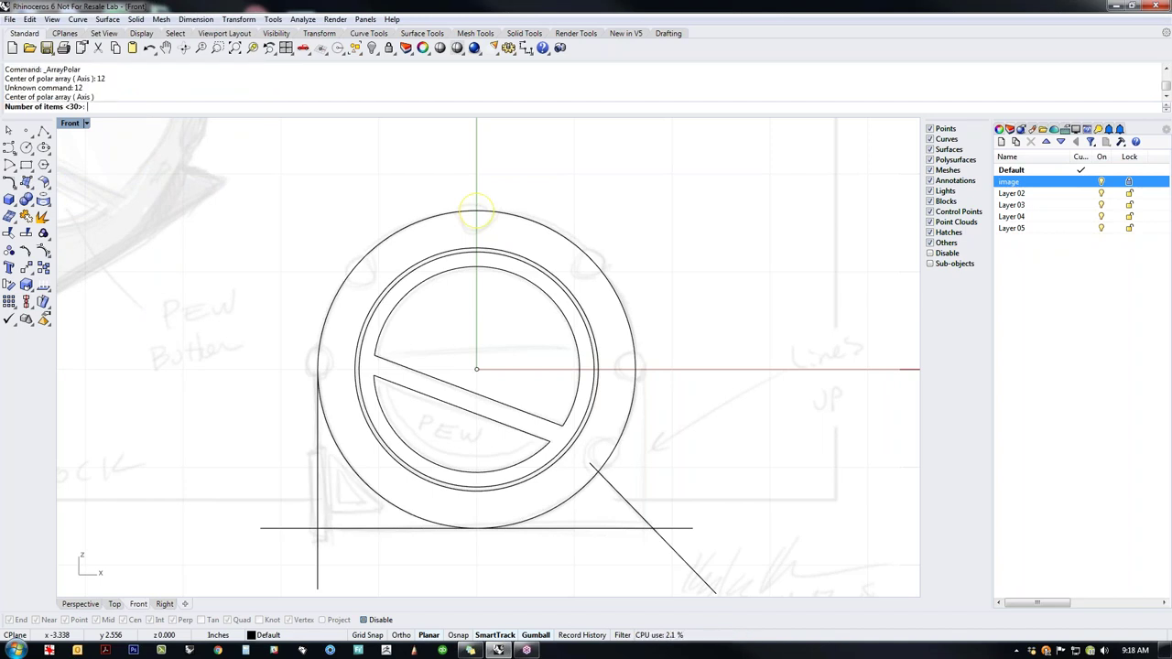
{"action": "type", "text": "12"}
{"action": "key", "text": "Return"}
{"action": "key", "text": "Return"}
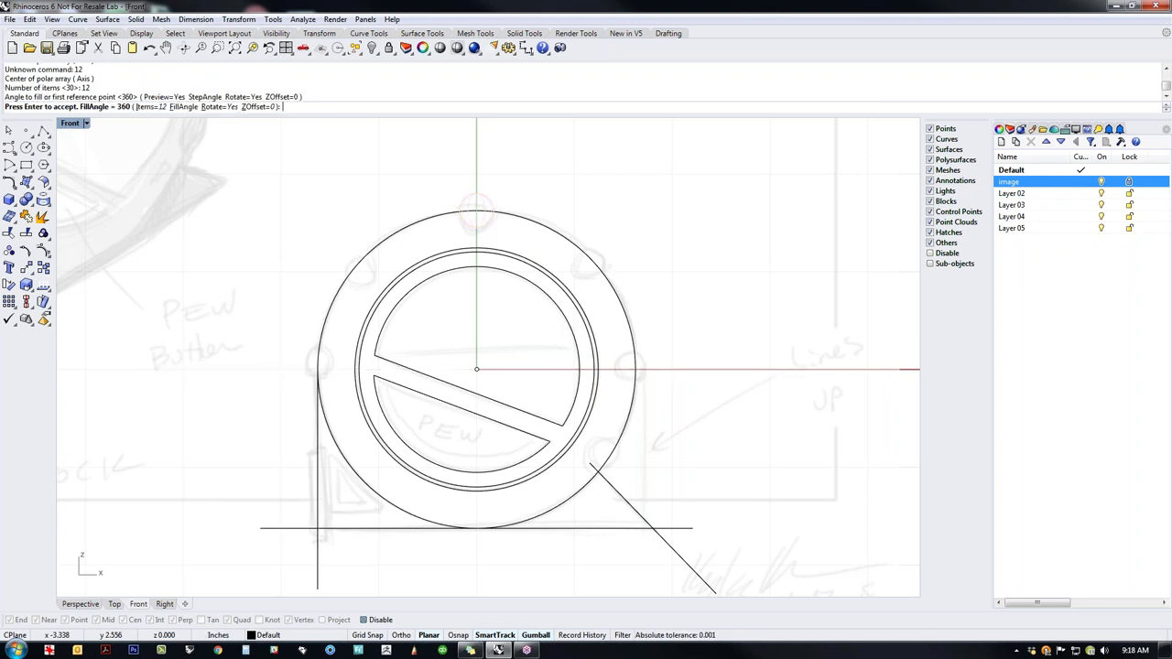
{"action": "key", "text": "Return"}
Step: Restart the polar array of the small circle about the large circle's centre with a 360-degree fill angle
{"action": "key", "text": "Return"}
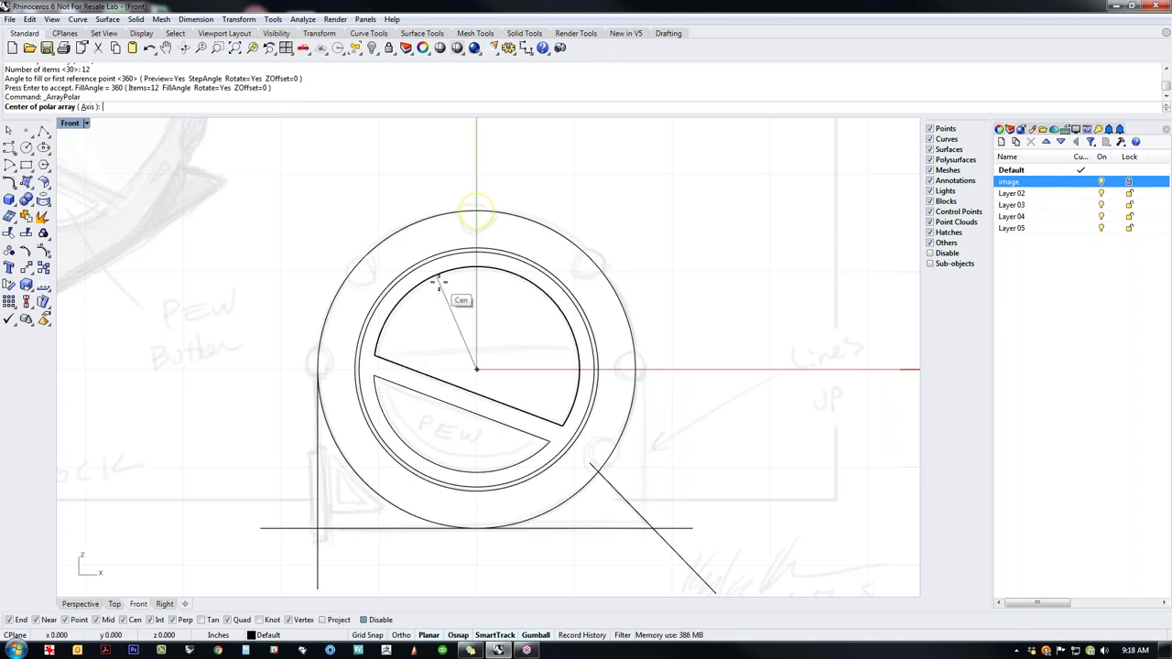
{"action": "left_click", "coordinate": [445, 277]}
{"action": "key", "text": "Return"}
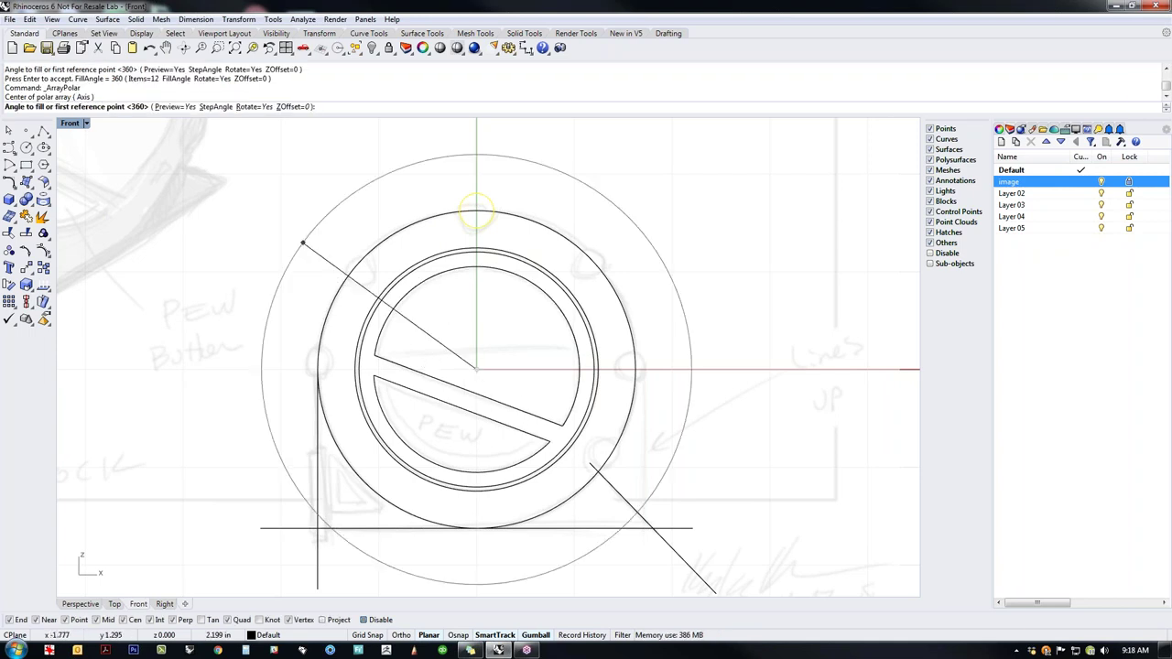
{"action": "key", "text": "Return"}
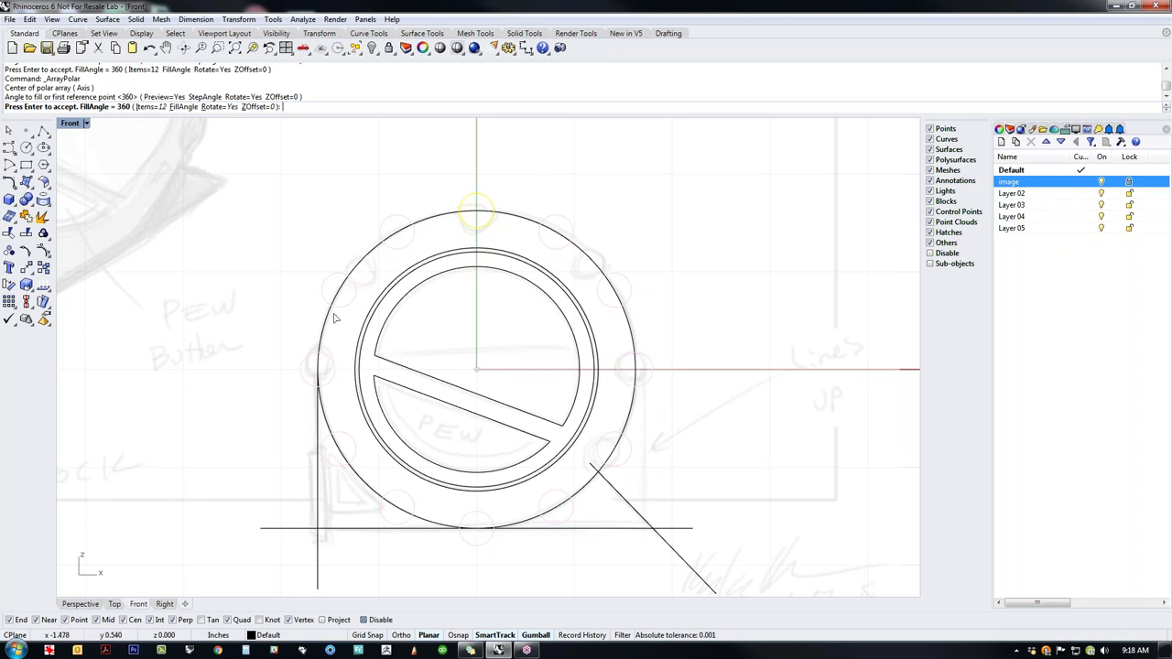
Step: Preview the polar array with 9, 10, 8 and 7 items to compare against the sketched notches
{"action": "left_click", "coordinate": [147, 106]}
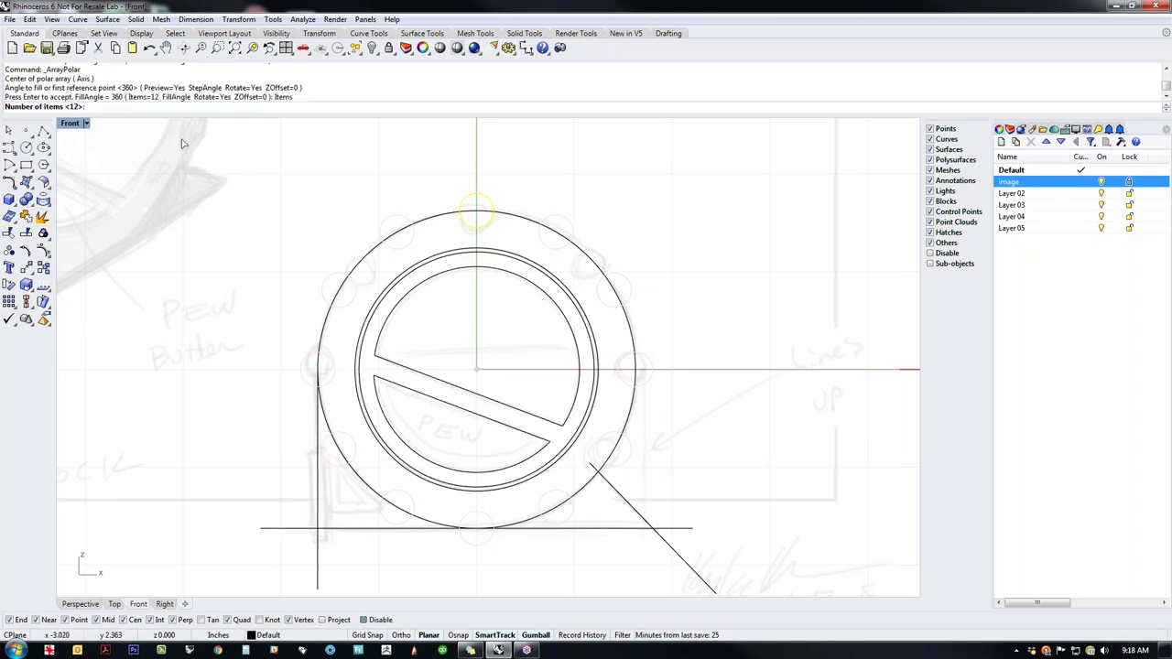
{"action": "type", "text": "9"}
{"action": "key", "text": "Return"}
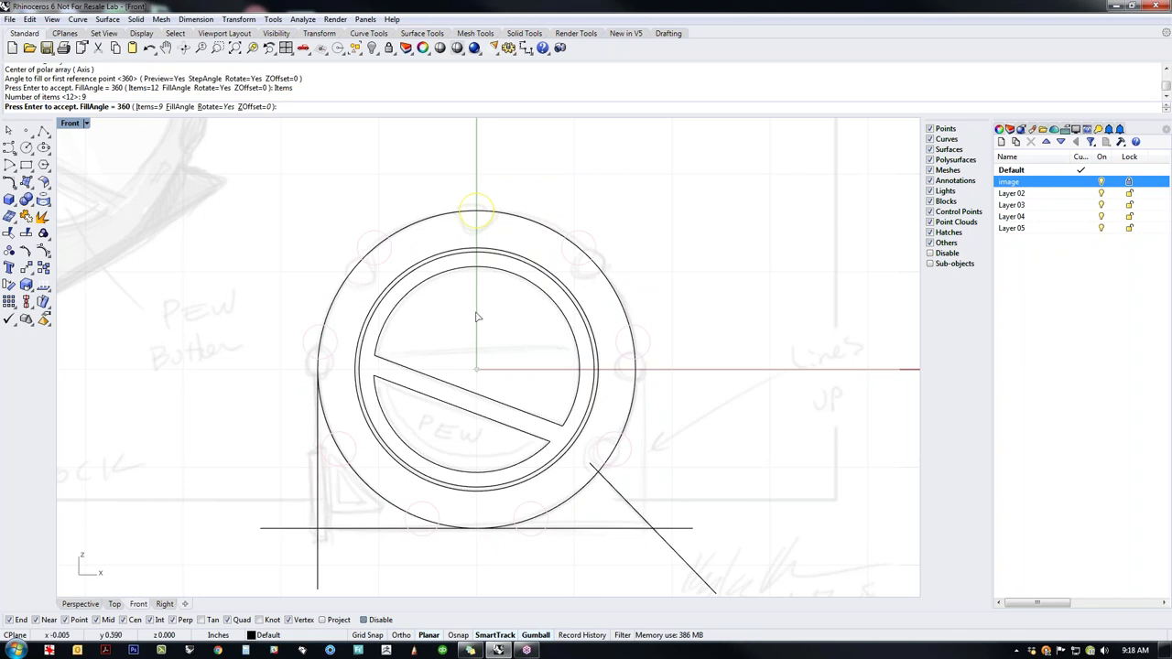
{"action": "left_click", "coordinate": [150, 106]}
{"action": "type", "text": "10"}
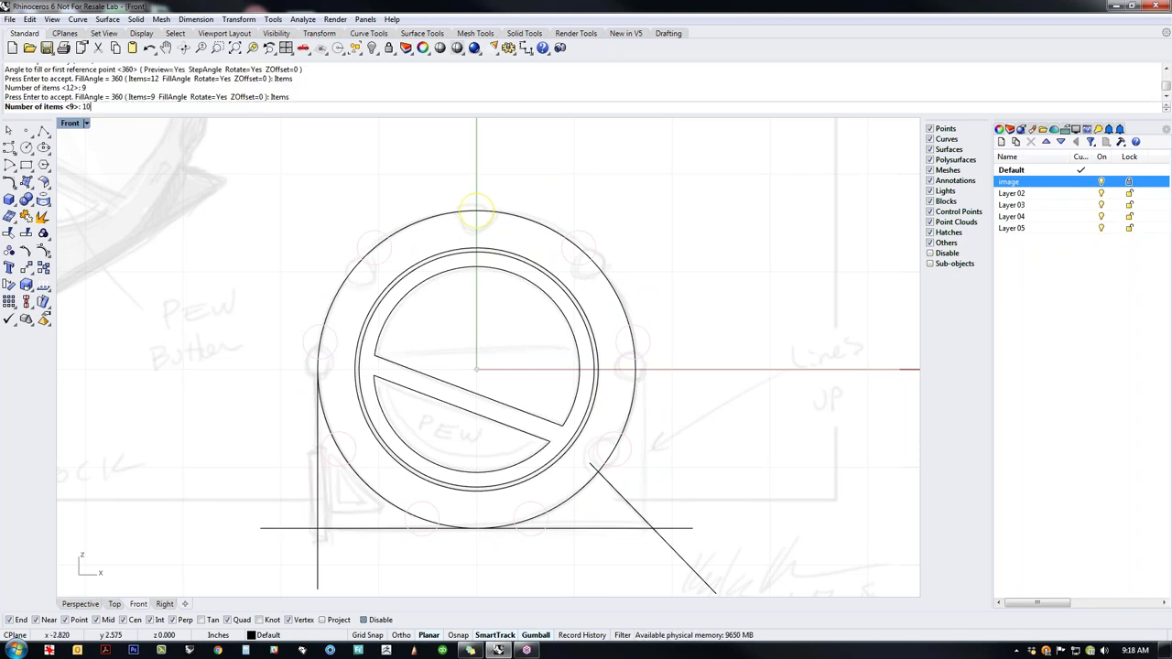
{"action": "key", "text": "Return"}
{"action": "left_click", "coordinate": [150, 107]}
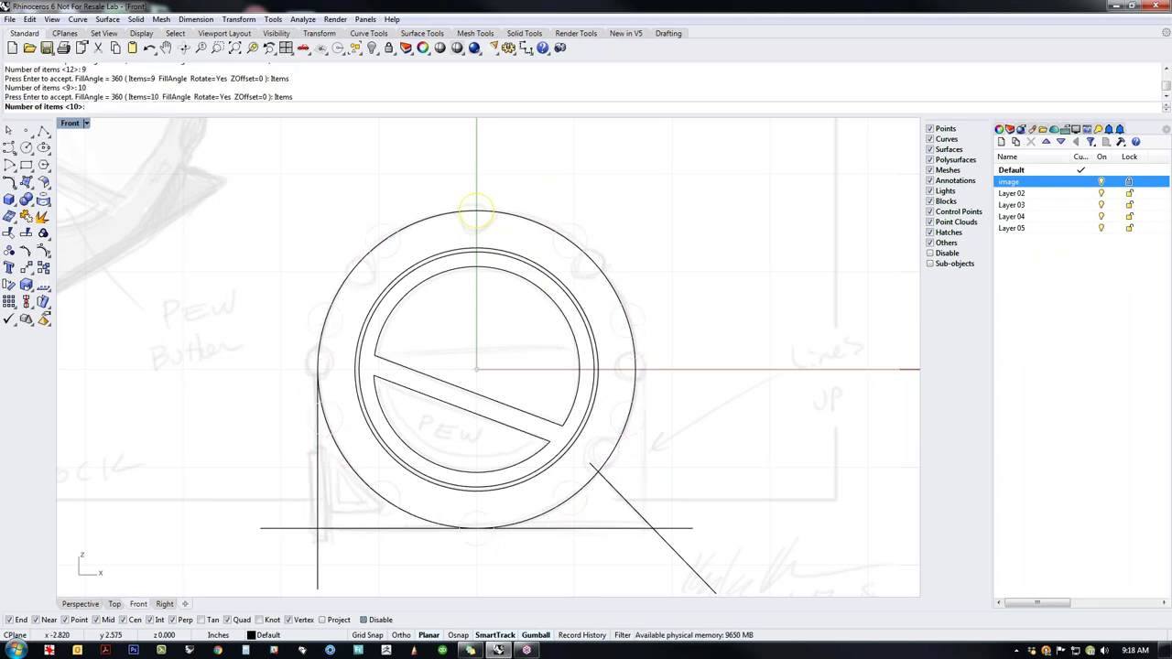
{"action": "type", "text": "8"}
{"action": "key", "text": "Return"}
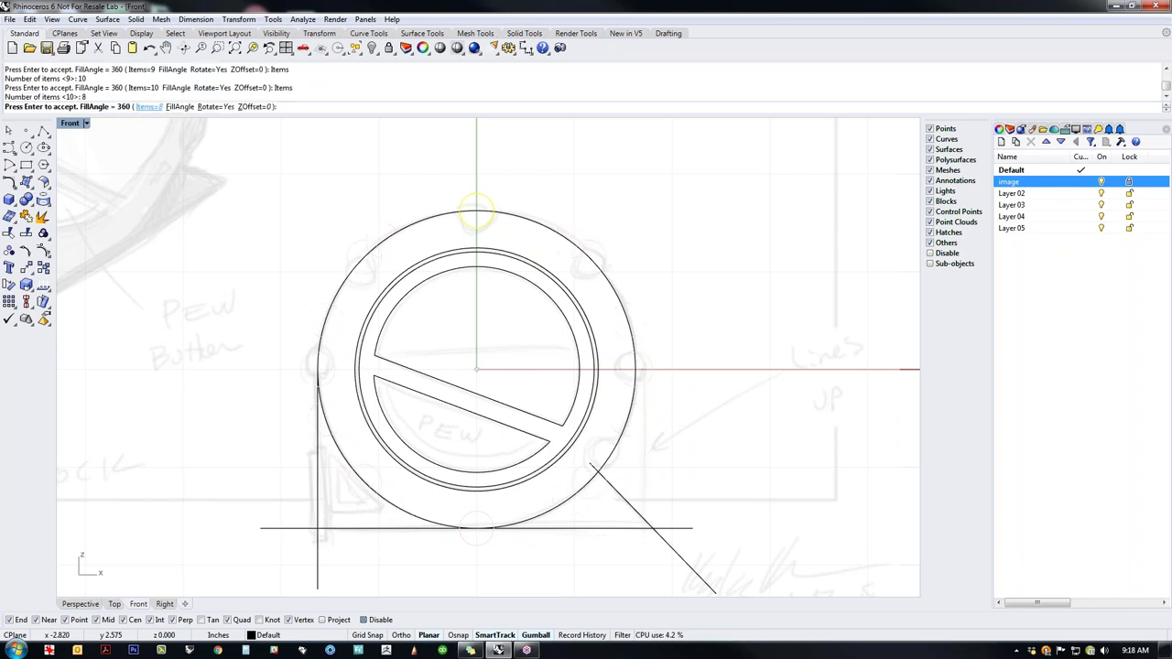
{"action": "left_click", "coordinate": [150, 106]}
{"action": "type", "text": "7"}
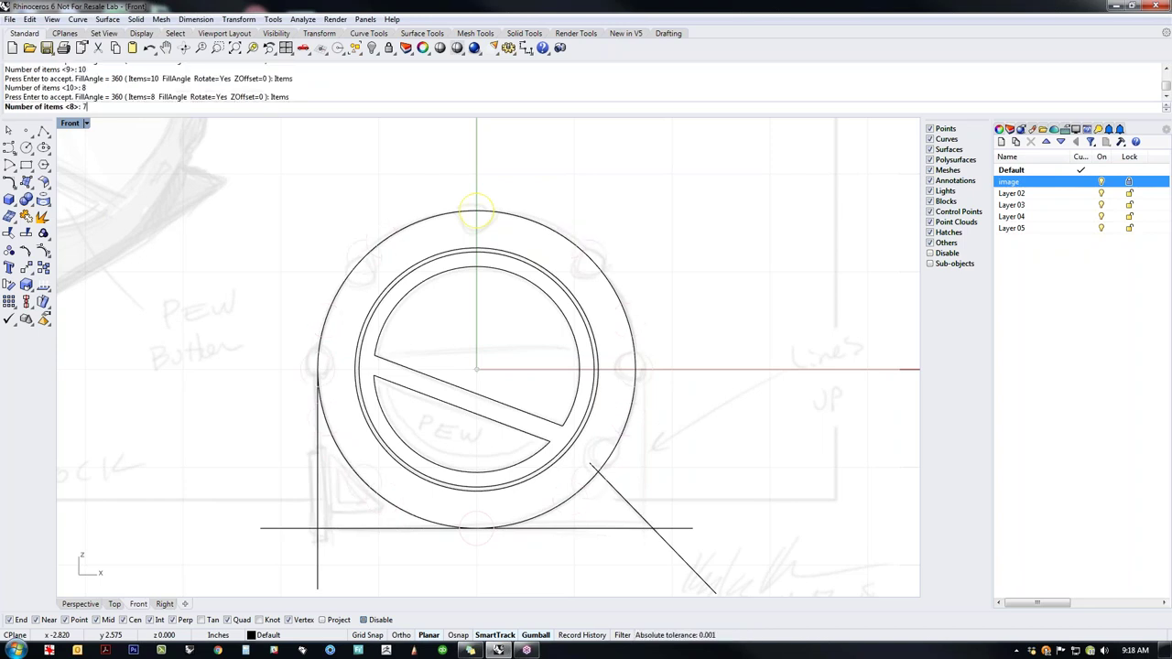
{"action": "key", "text": "Return"}
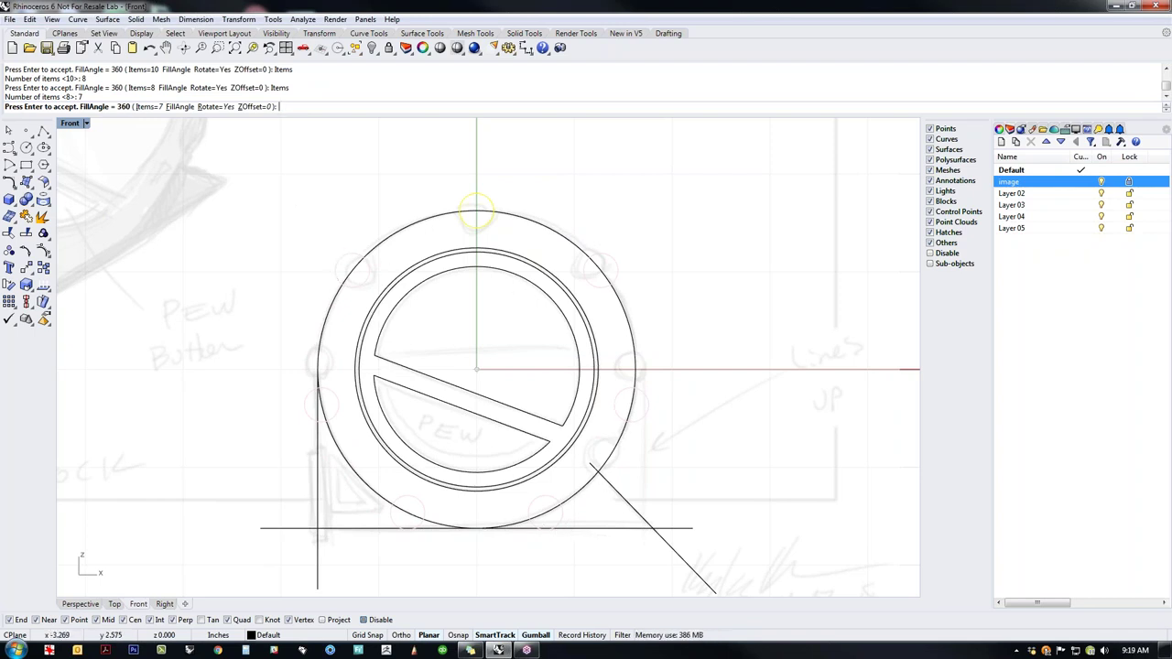
Step: Set the polar array to 8 items and accept it
{"action": "left_click", "coordinate": [163, 107]}
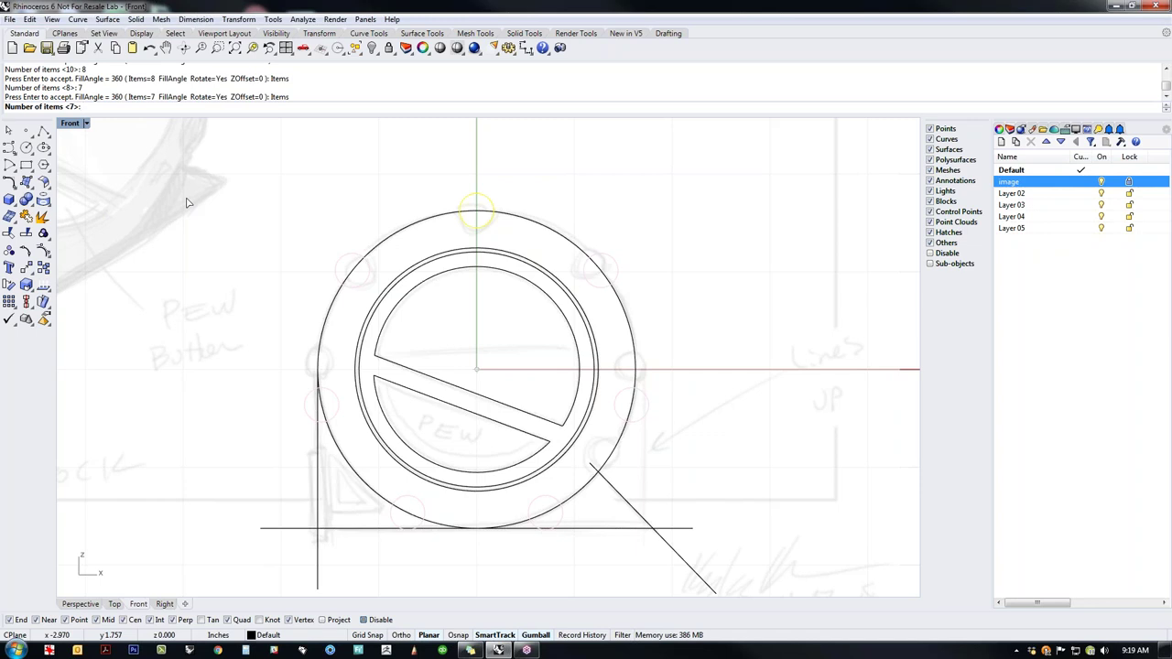
{"action": "type", "text": "8"}
{"action": "key", "text": "Return"}
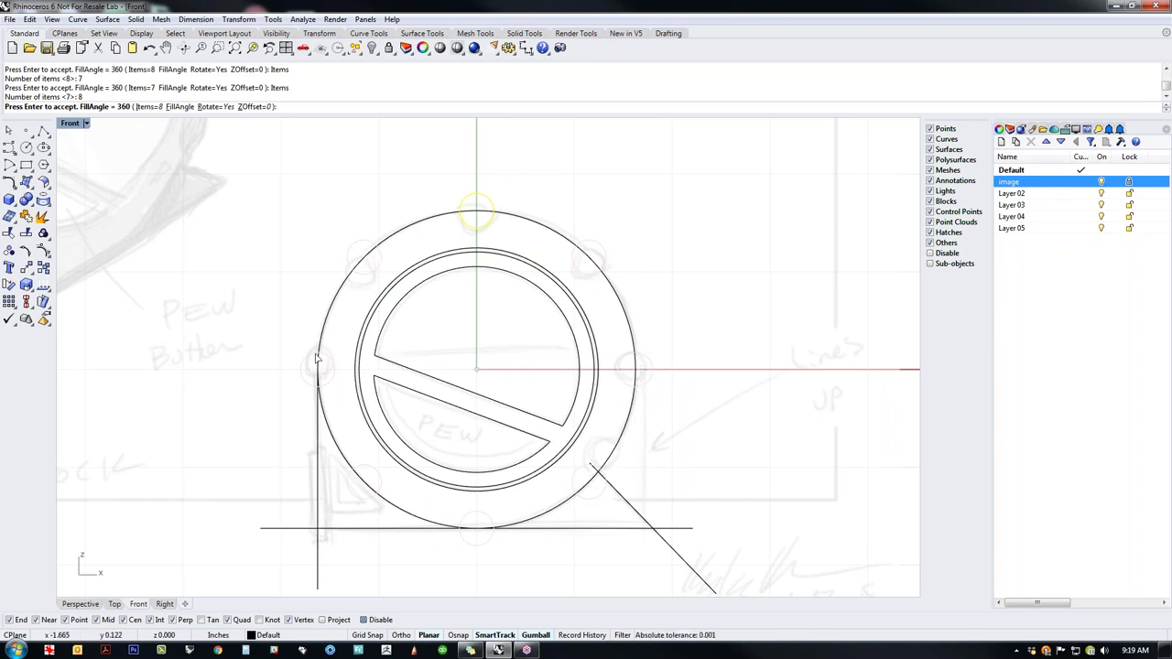
{"action": "key", "text": "Return"}
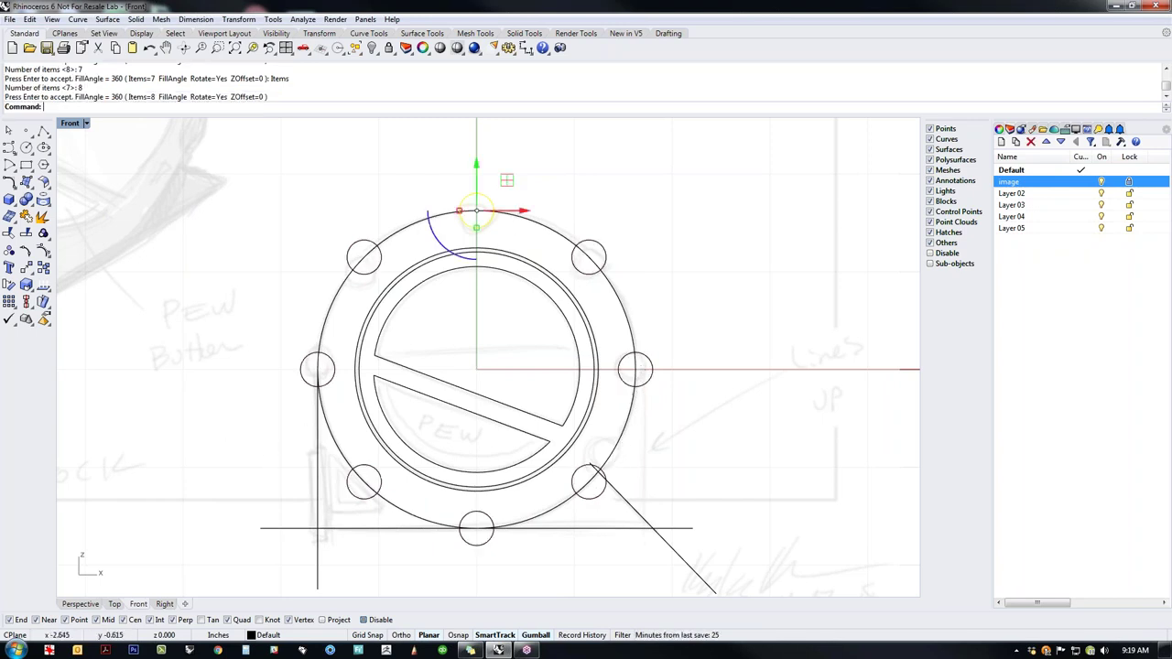
Step: Delete the arrayed circles at the lower left and the bottom of the large outer circle
{"action": "left_click", "coordinate": [355, 497]}
{"action": "key", "text": "Delete"}
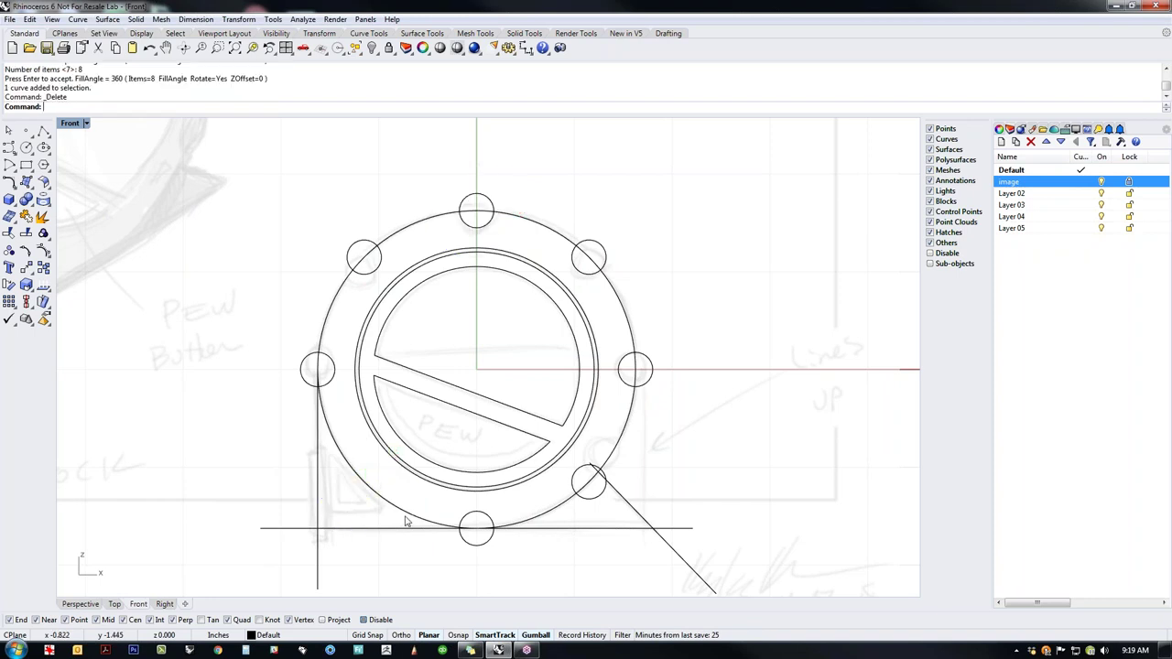
{"action": "left_click", "coordinate": [477, 545]}
{"action": "key", "text": "Delete"}
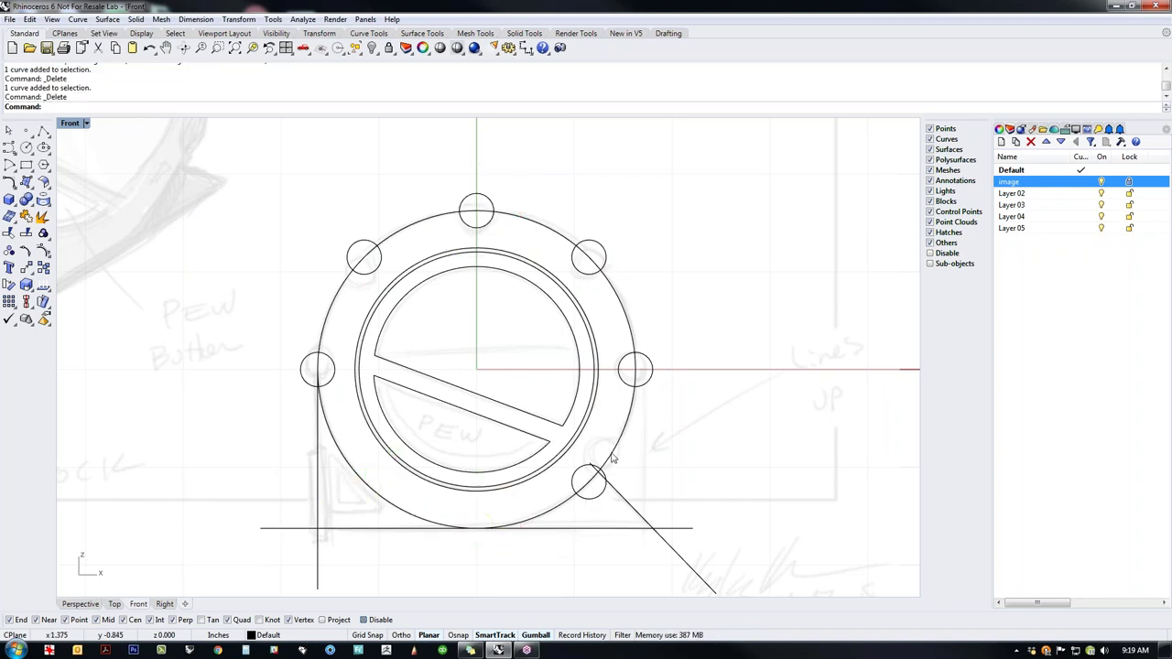
{"action": "left_click", "coordinate": [330, 382]}
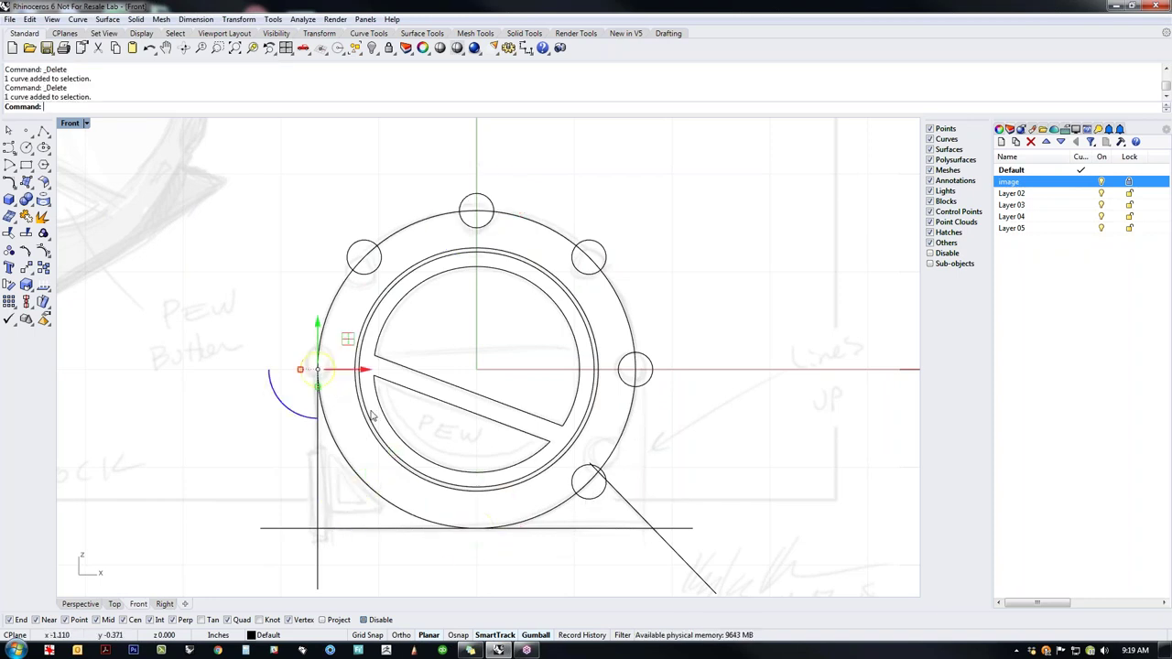
{"action": "key", "text": "Escape"}
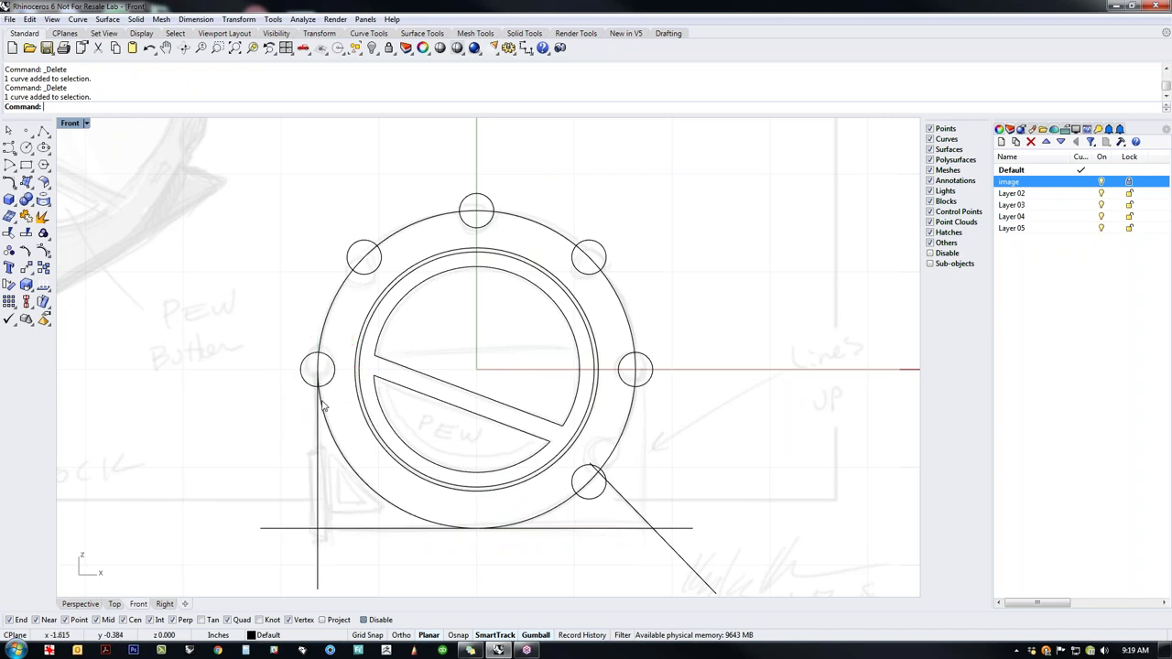
{"action": "left_click", "coordinate": [600, 498]}
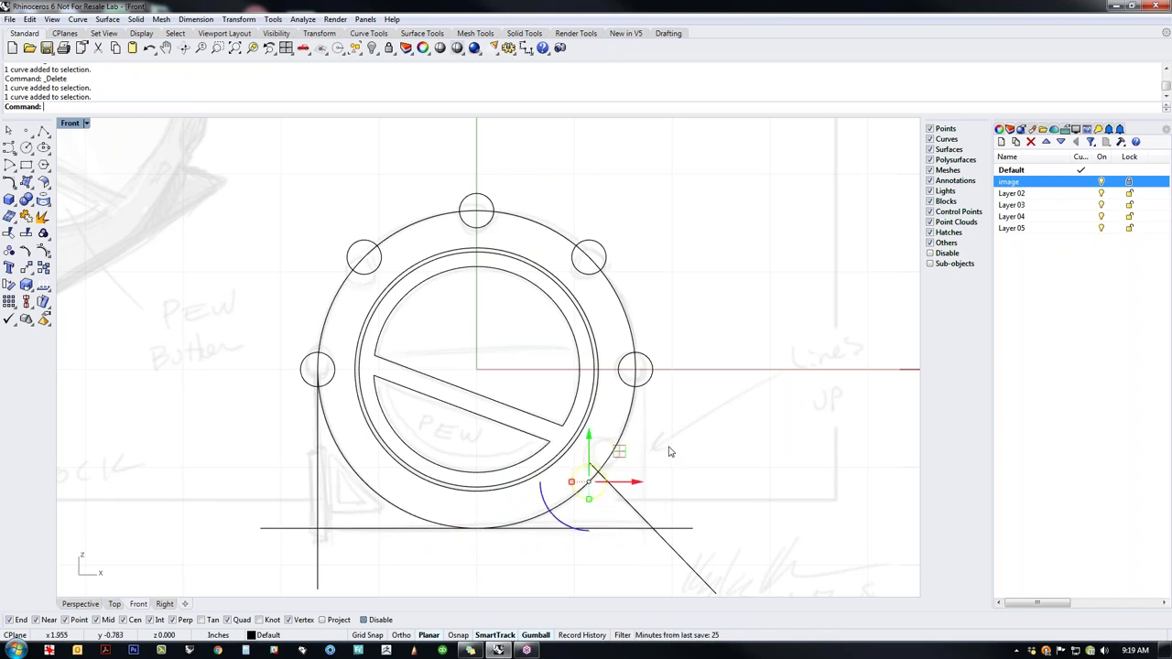
{"action": "key", "text": "Escape"}
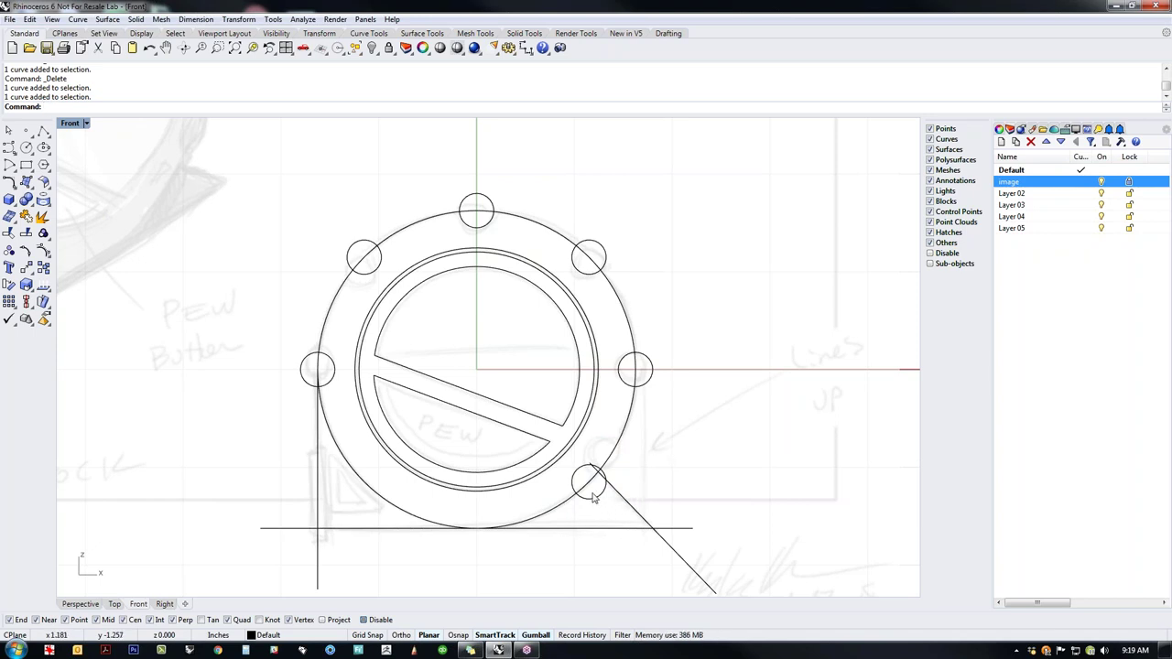
Step: Trace the sketched vertical tab with an open polyline: a short top edge across the vertical line and a right edge extending below the baseline
{"action": "scroll", "coordinate": [439, 538], "scroll_direction": "up", "scroll_amount": 3}
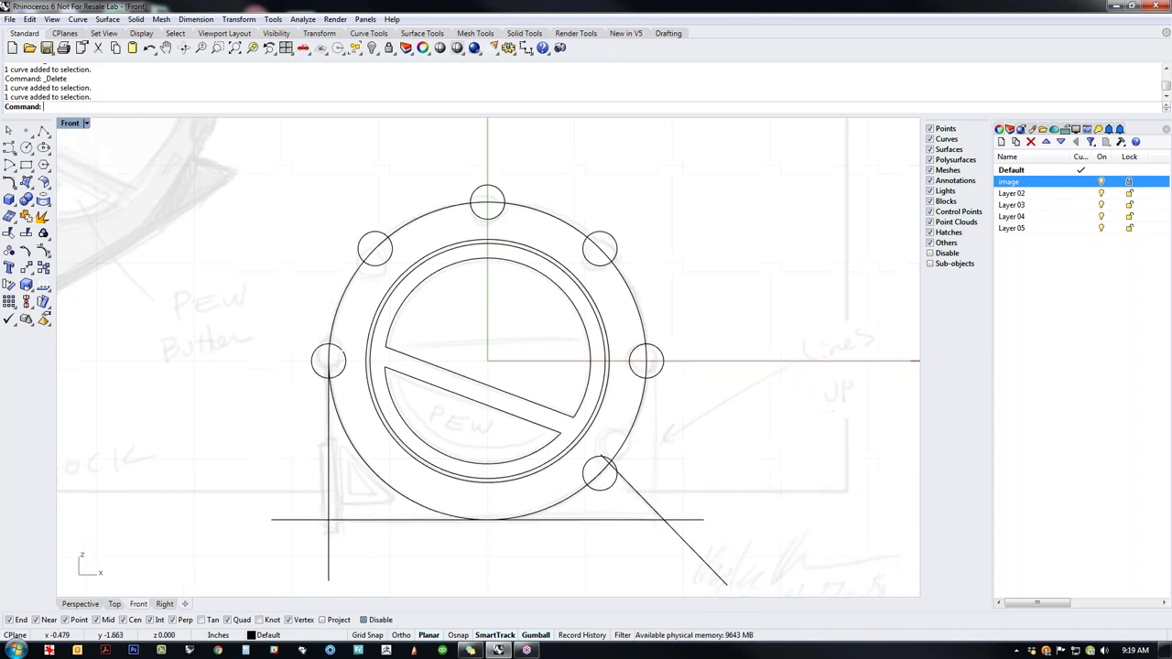
{"action": "scroll", "coordinate": [499, 451], "scroll_direction": "up", "scroll_amount": 2}
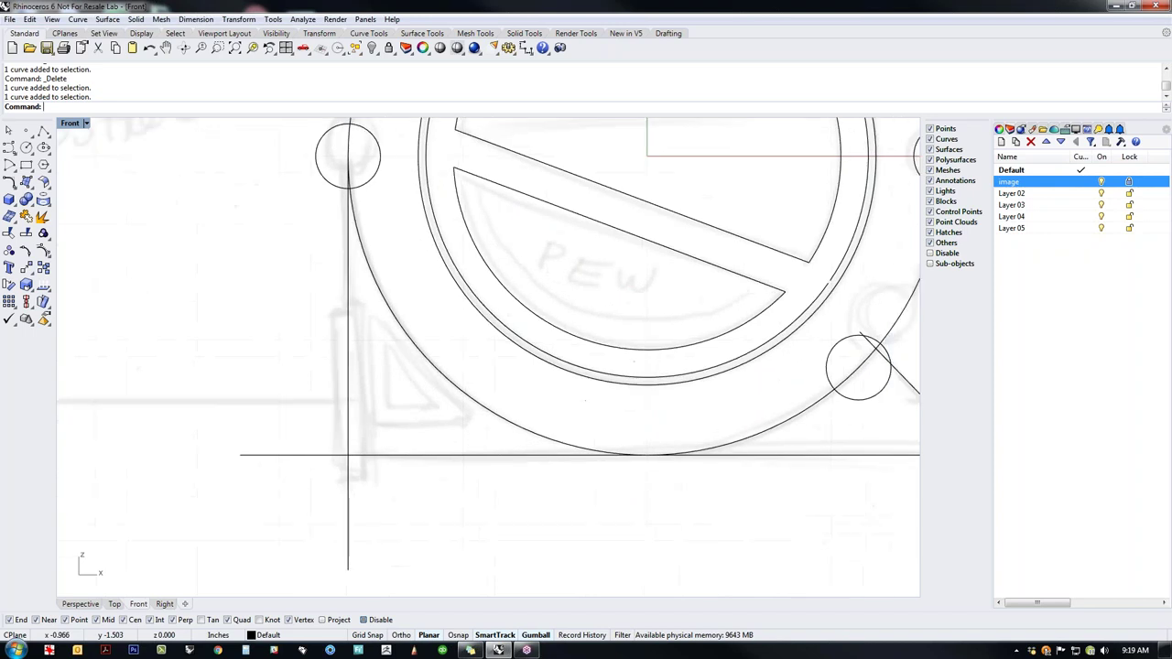
{"action": "left_click", "coordinate": [43, 132]}
{"action": "left_click", "coordinate": [320, 297]}
{"action": "left_click", "coordinate": [344, 299]}
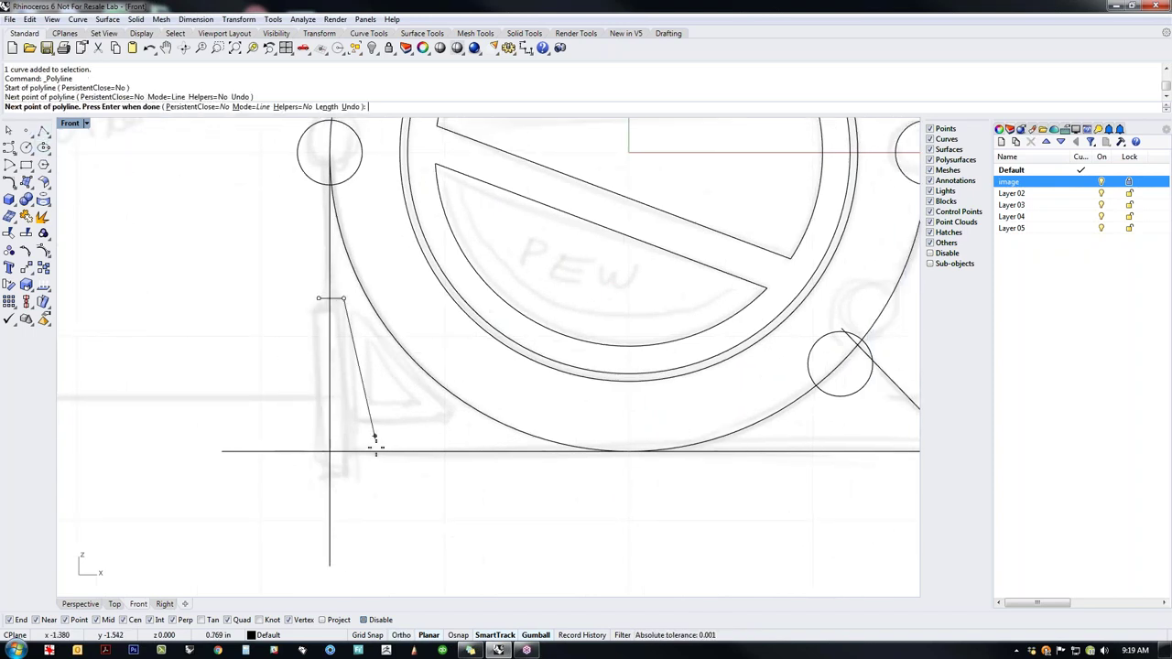
{"action": "left_click", "coordinate": [343, 492]}
{"action": "key", "text": "Return"}
Step: Trace the sketched triangle beside the tab with a vertical polyline and a horizontal one starting at its lower end
{"action": "right_click_drag", "start_coordinate": [406, 478], "coordinate": [311, 470]}
{"action": "key", "text": "Return"}
{"action": "left_click", "coordinate": [256, 319]}
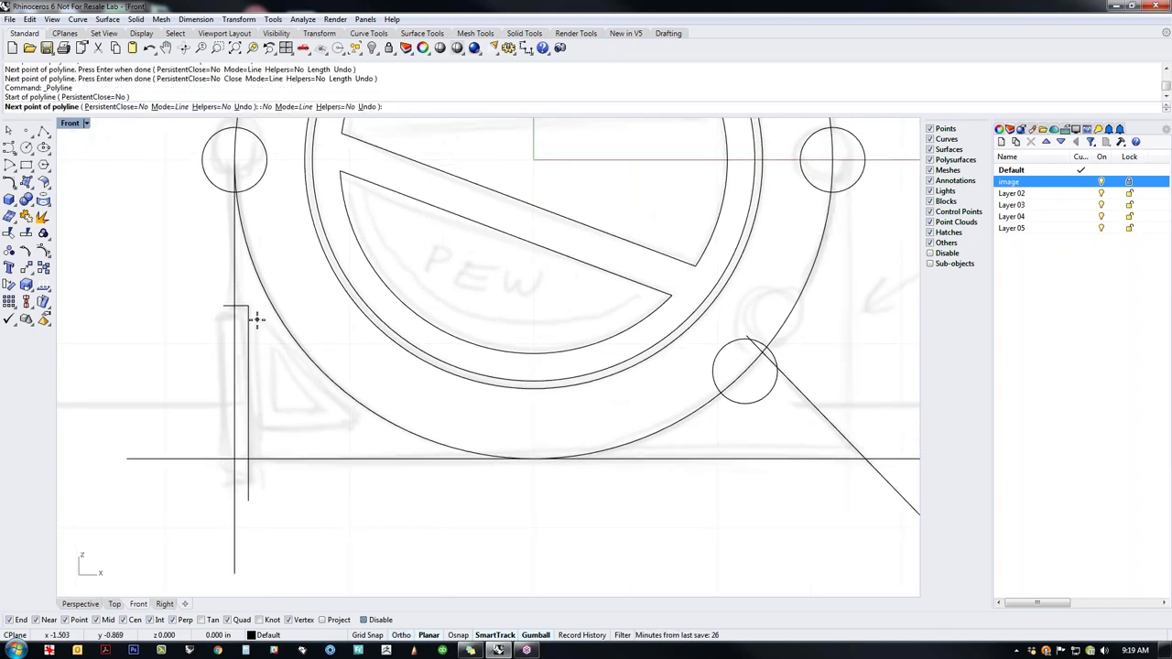
{"action": "left_click", "coordinate": [256, 428]}
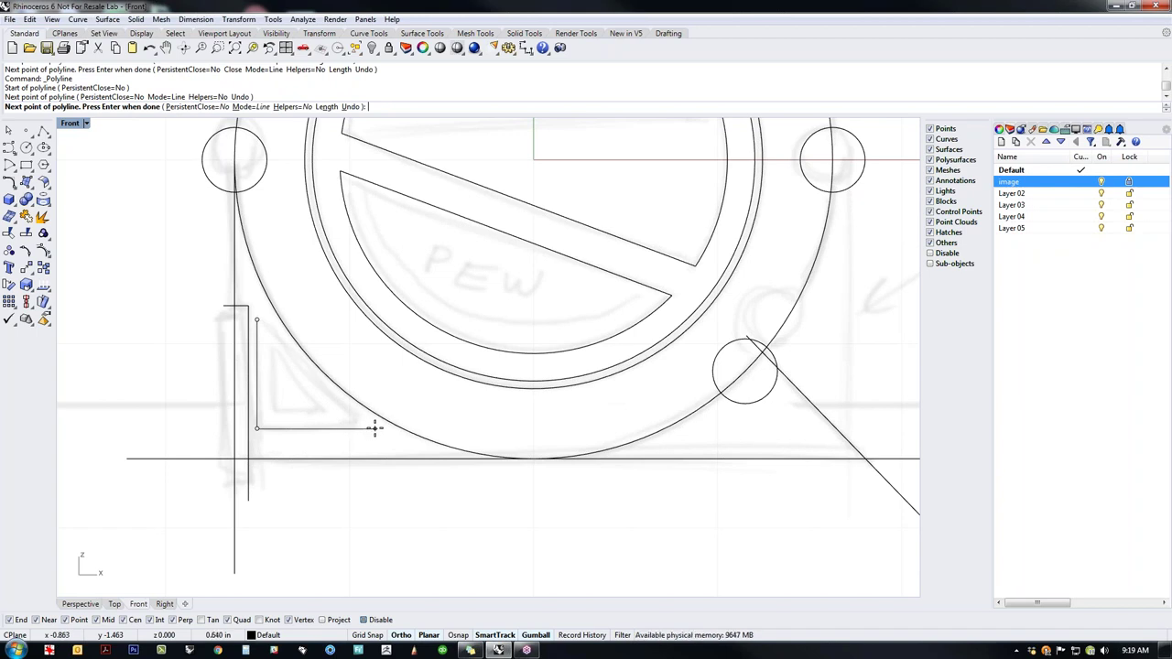
{"action": "key", "text": "Return"}
{"action": "key", "text": "Return"}
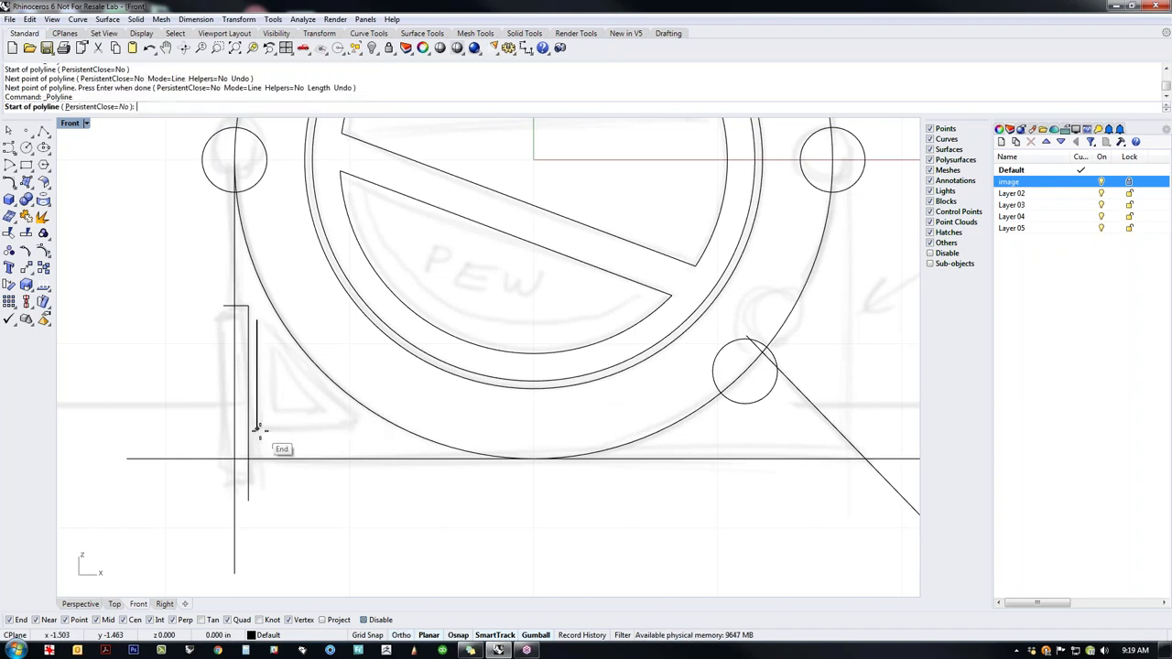
{"action": "left_click", "coordinate": [256, 428]}
{"action": "left_click", "coordinate": [370, 430]}
{"action": "key", "text": "Return"}
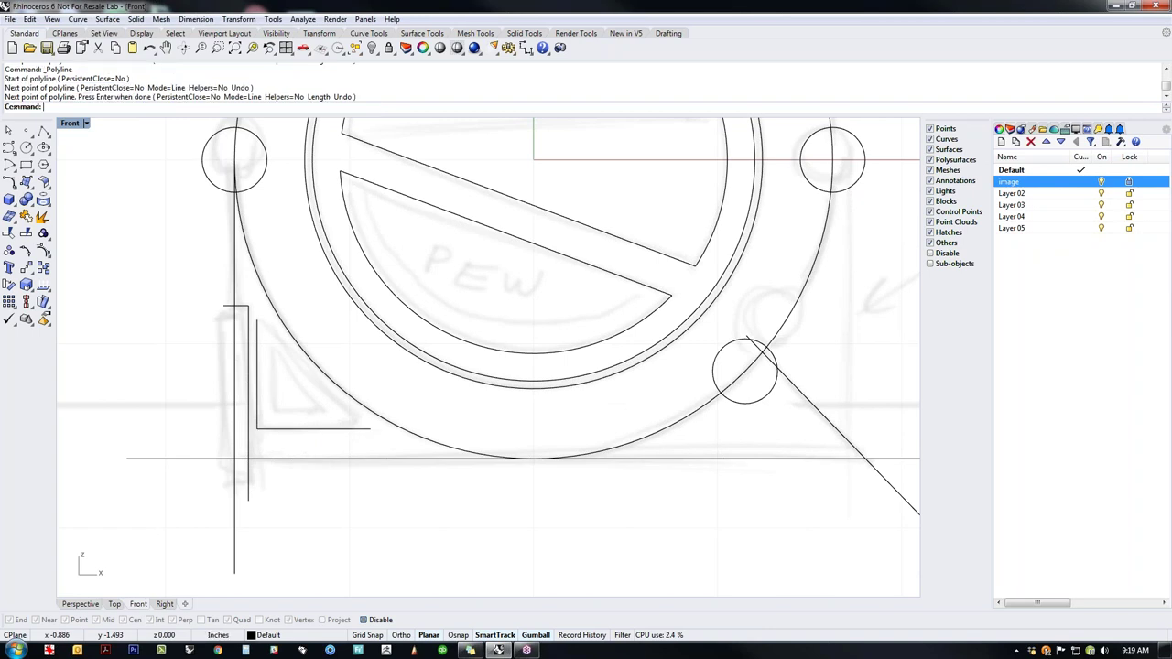
Step: Duplicate the large outer circle in place and enlarge the copy about its centre until it crosses both triangle legs
{"action": "left_click", "coordinate": [351, 399]}
{"action": "key", "text": "ctrl+c"}
{"action": "key", "text": "ctrl+v"}
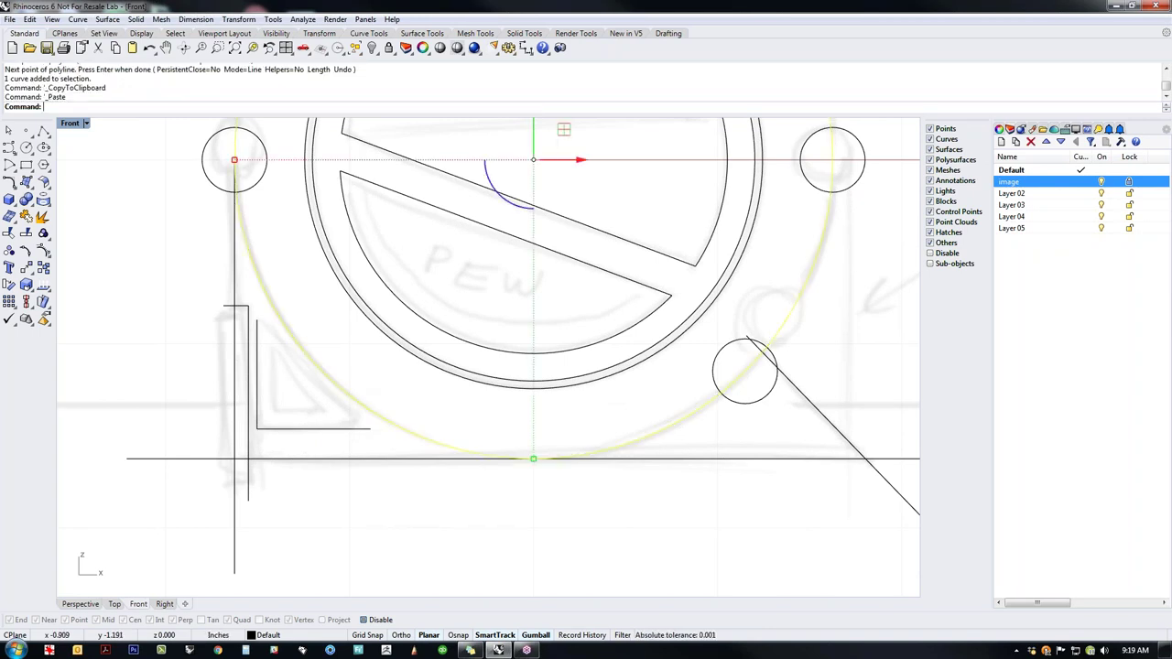
{"action": "left_click_drag", "start_coordinate": [236, 163], "coordinate": [220, 165]}
{"action": "left_click_drag", "start_coordinate": [220, 166], "coordinate": [213, 174]}
{"action": "left_click", "coordinate": [147, 356]}
Step: Run CurveBoolean on the enlarged circle and the two triangle legs, keeping the enclosed triangular region as one closed outline
{"action": "scroll", "coordinate": [295, 348], "scroll_direction": "up", "scroll_amount": 6}
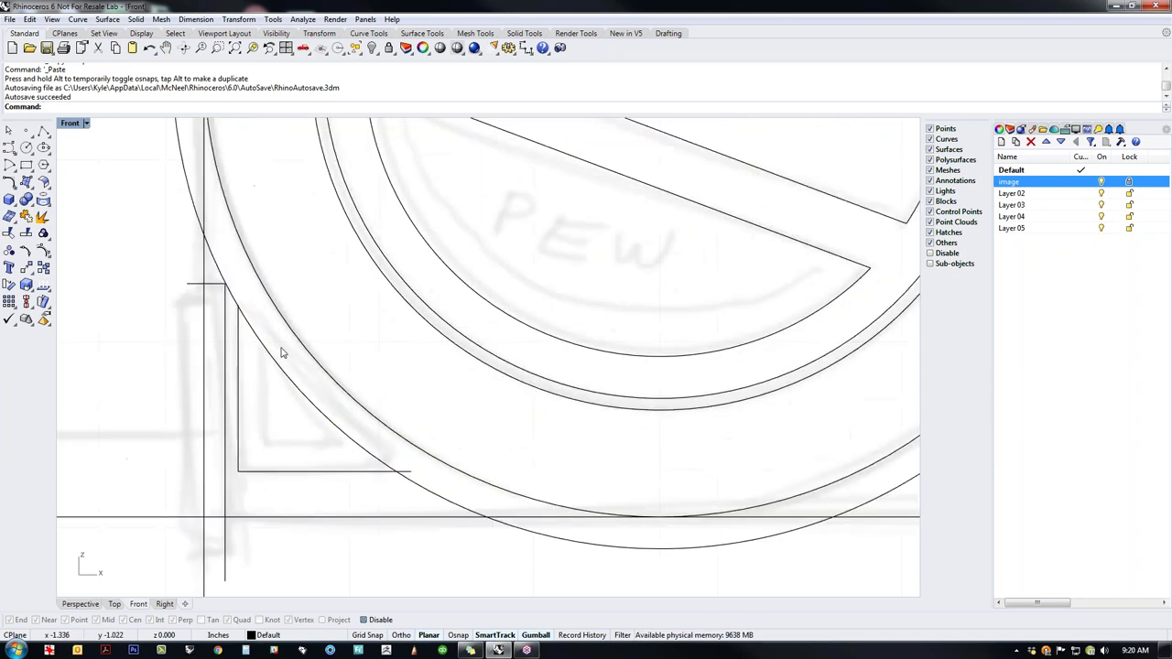
{"action": "left_click", "coordinate": [260, 349]}
{"action": "left_click", "coordinate": [230, 364], "text": "shift"}
{"action": "left_click", "coordinate": [333, 500], "text": "shift"}
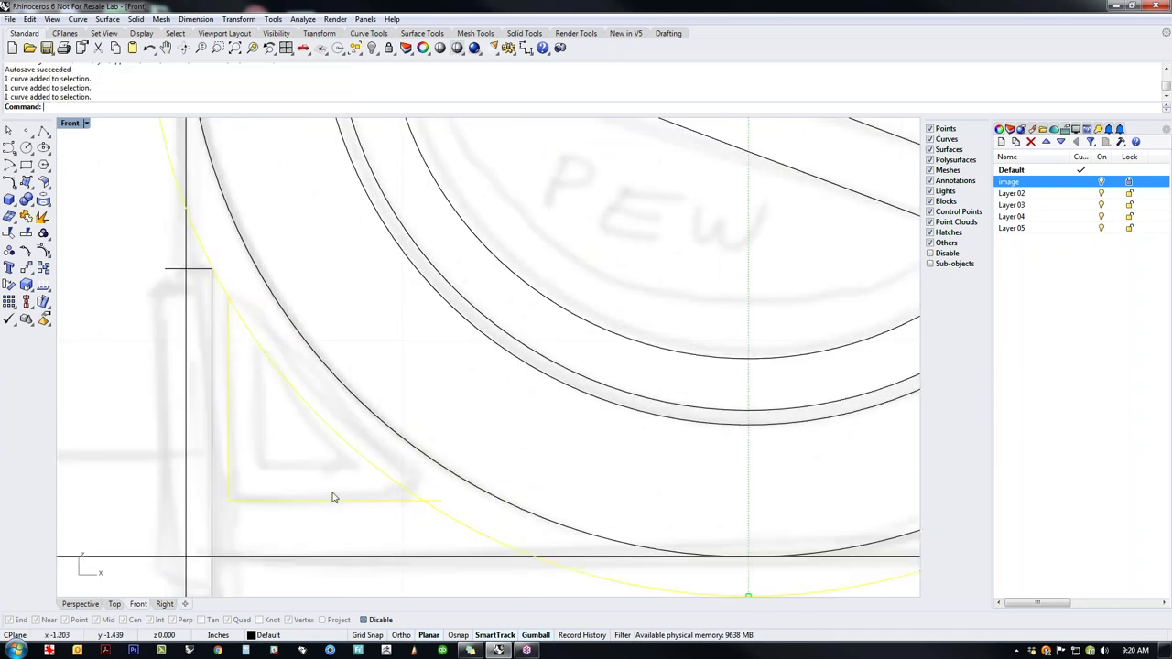
{"action": "type", "text": "cb"}
{"action": "key", "text": "Return"}
{"action": "left_click", "coordinate": [337, 481]}
{"action": "key", "text": "Return"}
{"action": "key", "text": "Escape"}
Step: Trim the baseline and the diagonal line against each other, removing both ends beyond their intersection
{"action": "scroll", "coordinate": [311, 431], "scroll_direction": "down", "scroll_amount": 5}
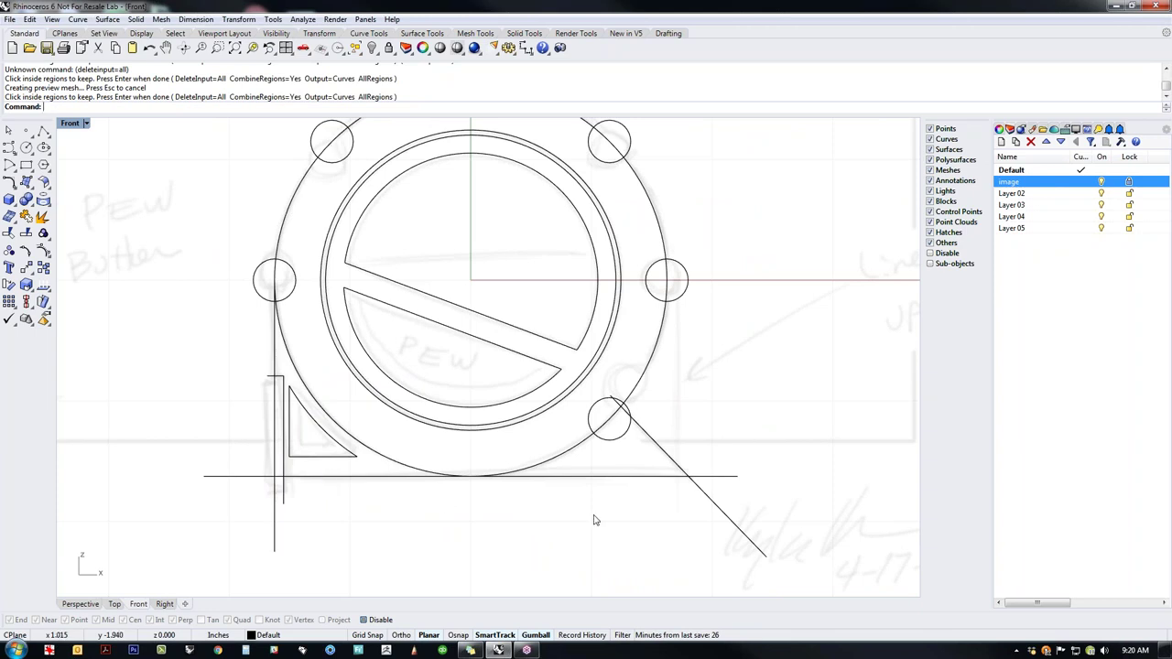
{"action": "left_click_drag", "start_coordinate": [718, 460], "coordinate": [686, 525]}
{"action": "key", "text": "ctrl+t"}
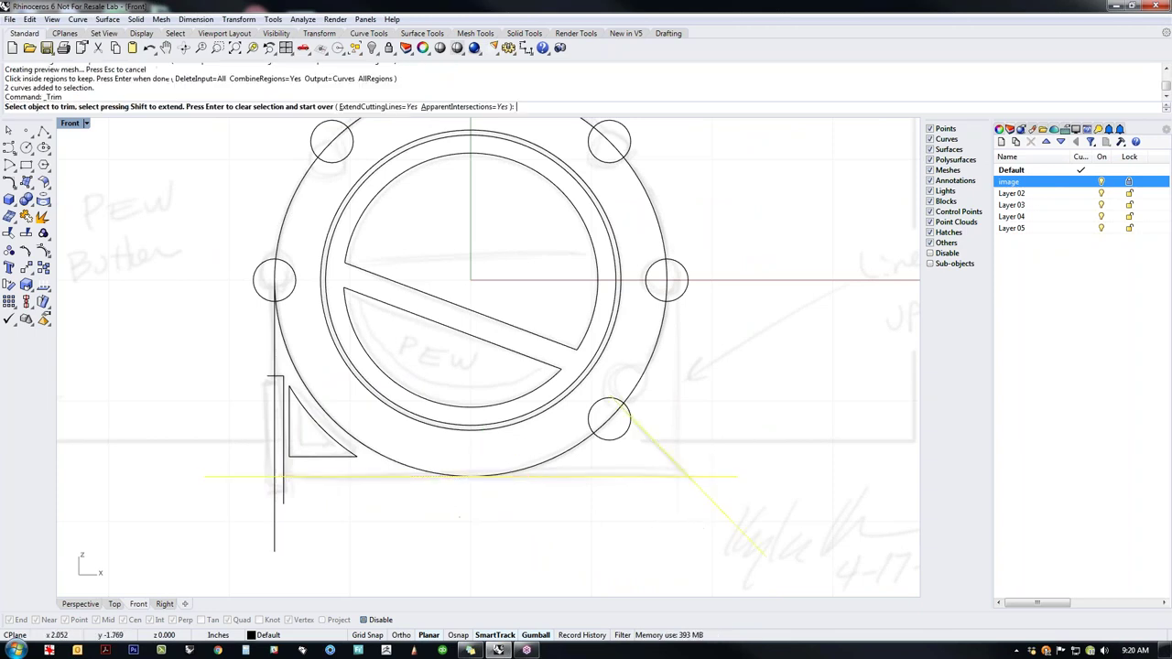
{"action": "left_click_drag", "start_coordinate": [727, 458], "coordinate": [704, 522]}
{"action": "left_click", "coordinate": [723, 510]}
{"action": "key", "text": "Return"}
{"action": "key", "text": "Escape"}
Step: Trim away the end of the diagonal line that lies inside the large outer circle
{"action": "left_click", "coordinate": [566, 453]}
{"action": "key", "text": "ctrl+t"}
{"action": "scroll", "coordinate": [619, 423], "scroll_direction": "up", "scroll_amount": 8}
{"action": "left_click", "coordinate": [612, 375]}
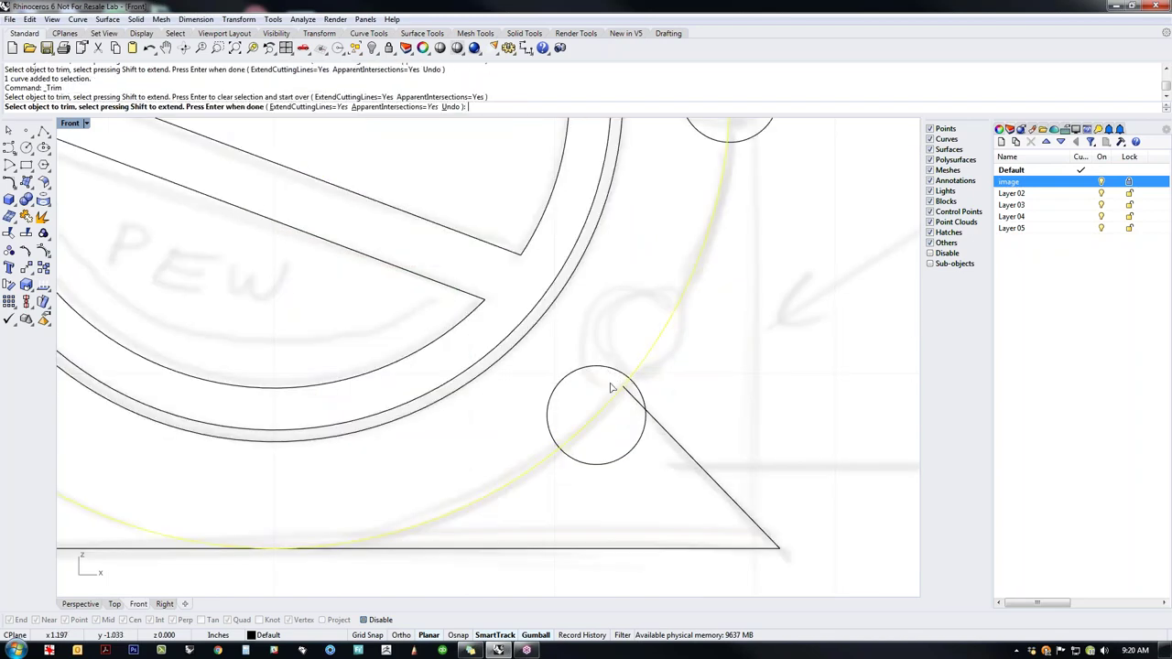
{"action": "key", "text": "Return"}
Step: Trim the vertical line, tab outline and baseline against each other, removing the ends below the baseline and outside the vertical line
{"action": "scroll", "coordinate": [605, 463], "scroll_direction": "down", "scroll_amount": 12}
{"action": "right_click_drag", "start_coordinate": [382, 487], "coordinate": [469, 485]}
{"action": "scroll", "coordinate": [468, 485], "scroll_direction": "up", "scroll_amount": 2}
{"action": "scroll", "coordinate": [468, 487], "scroll_direction": "up", "scroll_amount": 5}
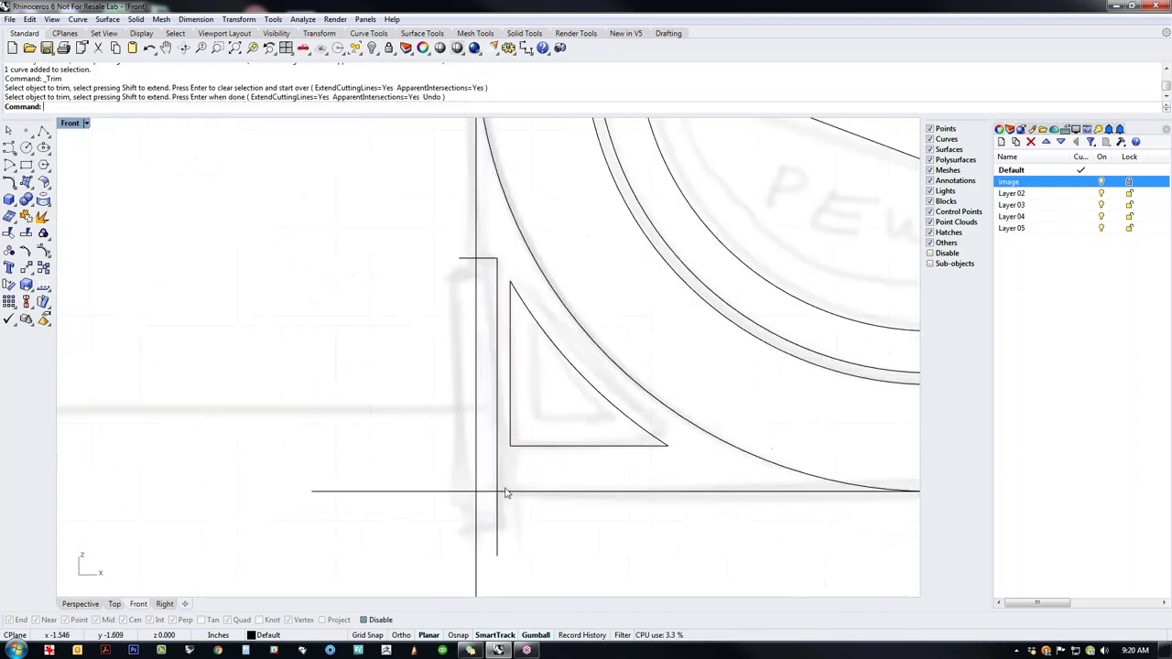
{"action": "left_click_drag", "start_coordinate": [492, 504], "coordinate": [436, 552]}
{"action": "right_click", "coordinate": [516, 532]}
{"action": "left_click_drag", "start_coordinate": [445, 463], "coordinate": [395, 550]}
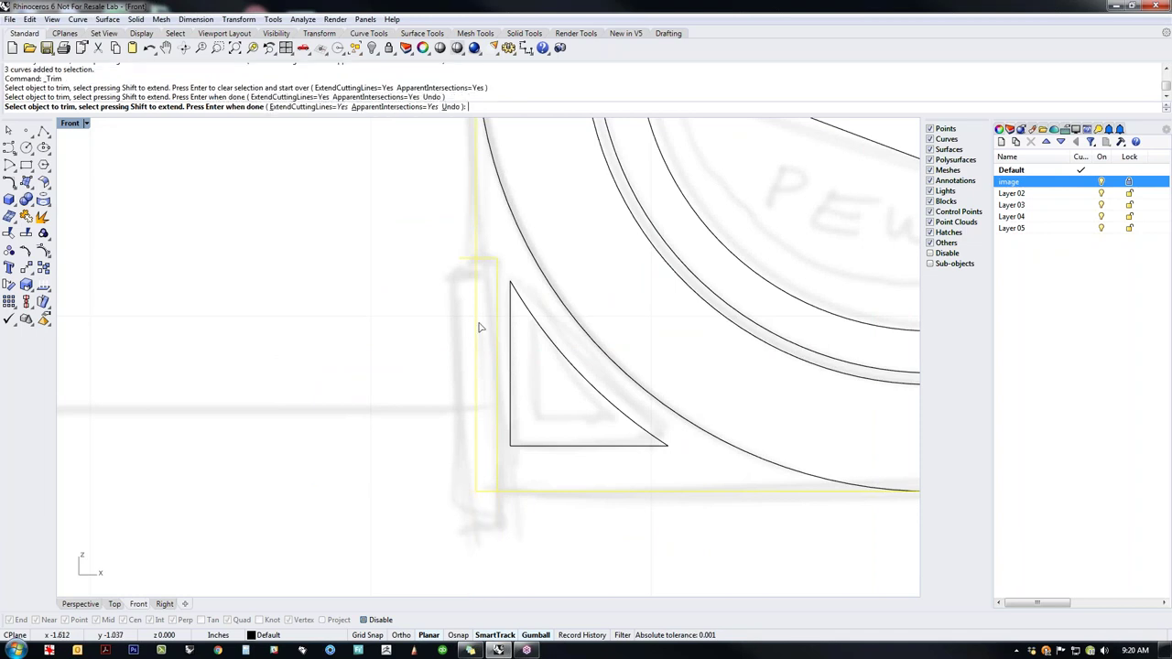
{"action": "left_click", "coordinate": [468, 259]}
{"action": "right_click", "coordinate": [385, 430]}
Step: Switch to the Perspective view and orbit to see the traced outlines at an angle
{"action": "scroll", "coordinate": [382, 440], "scroll_direction": "down", "scroll_amount": 5}
{"action": "right_click_drag", "start_coordinate": [382, 442], "coordinate": [324, 470]}
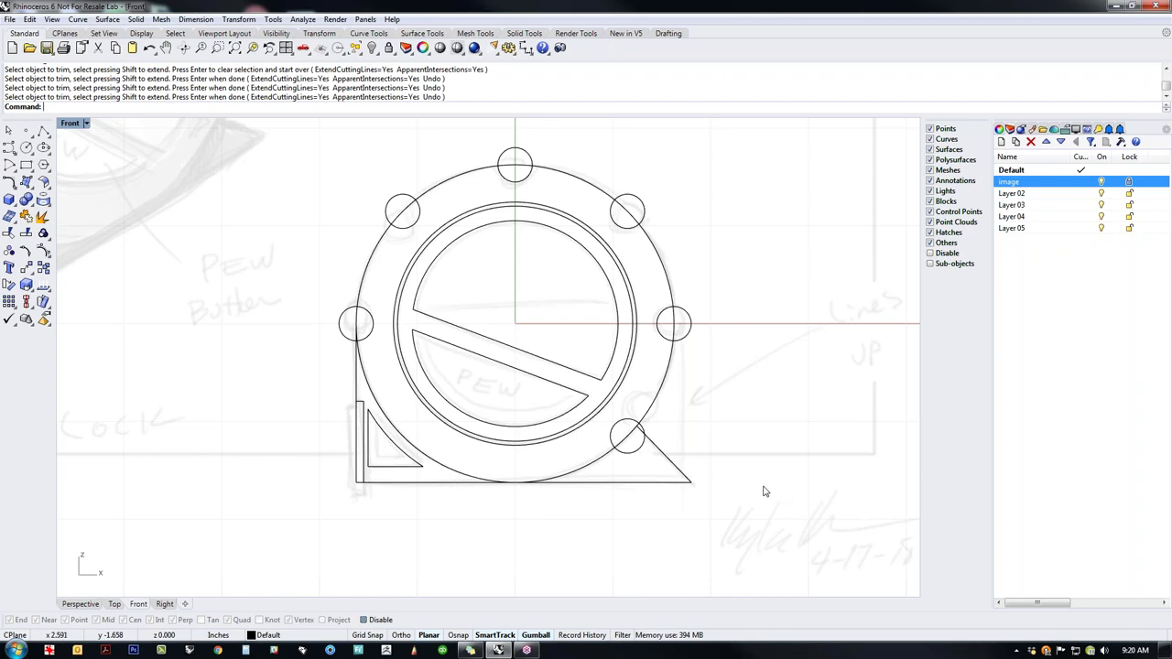
{"action": "key", "text": "Return"}
{"action": "right_click_drag", "start_coordinate": [439, 392], "coordinate": [729, 472]}
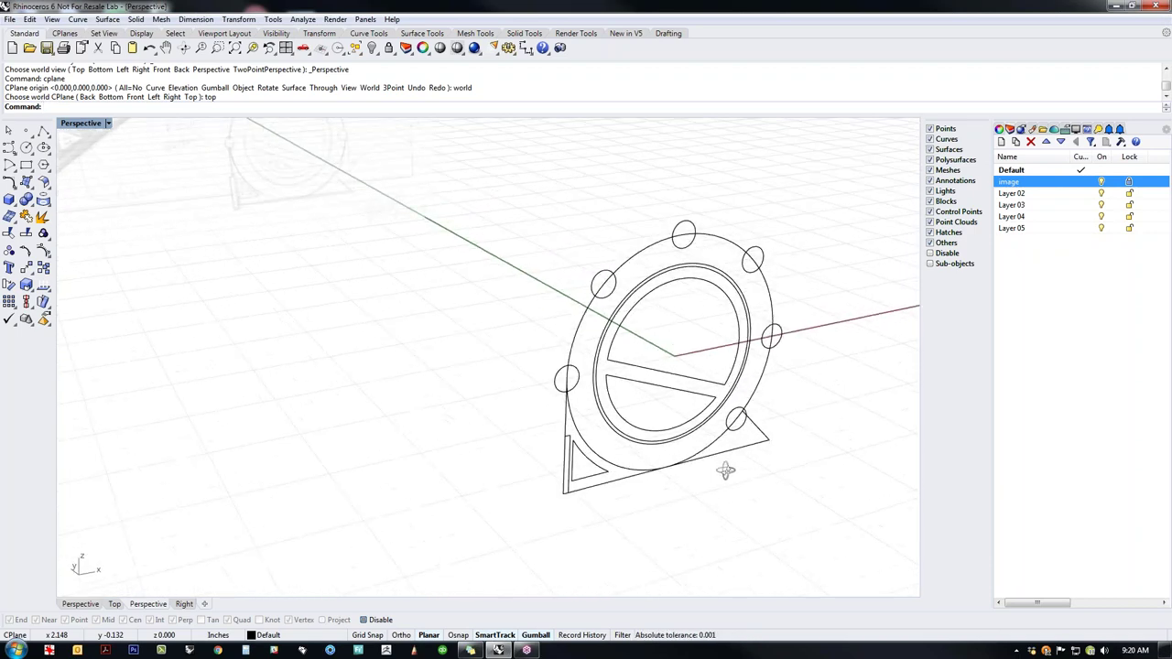
Step: Try extruding the large outer circle to one side along the Y axis, and undo that extrusion
{"action": "left_click", "coordinate": [757, 398]}
{"action": "right_click_drag", "start_coordinate": [757, 399], "coordinate": [795, 434]}
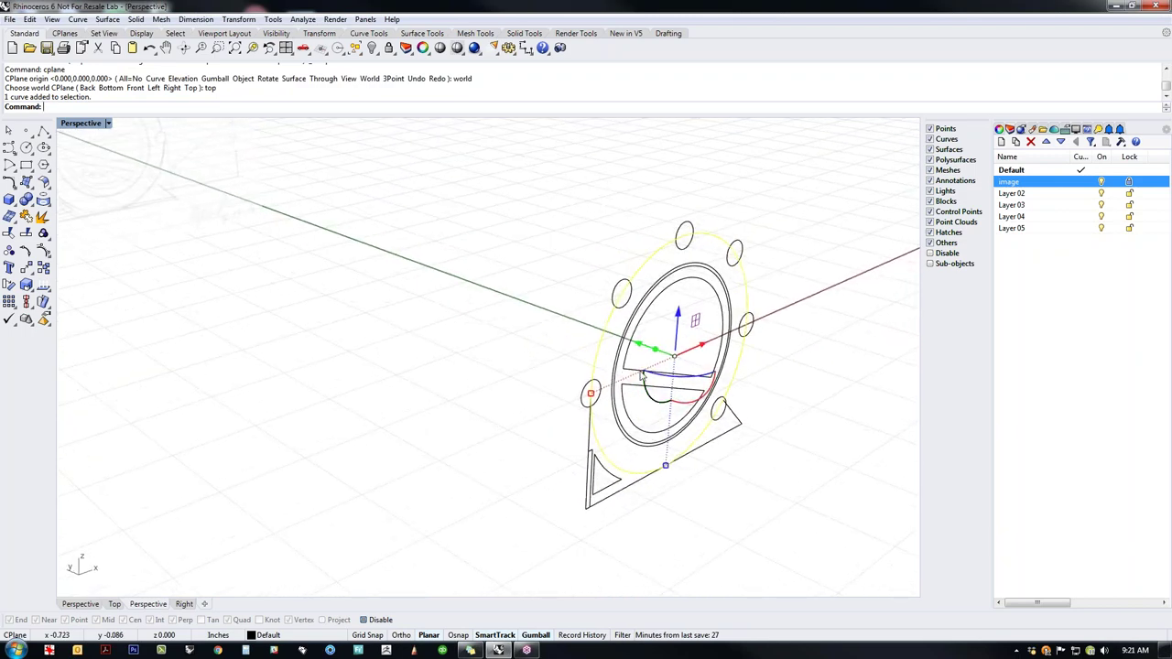
{"action": "scroll", "coordinate": [656, 353], "scroll_direction": "up", "scroll_amount": 5}
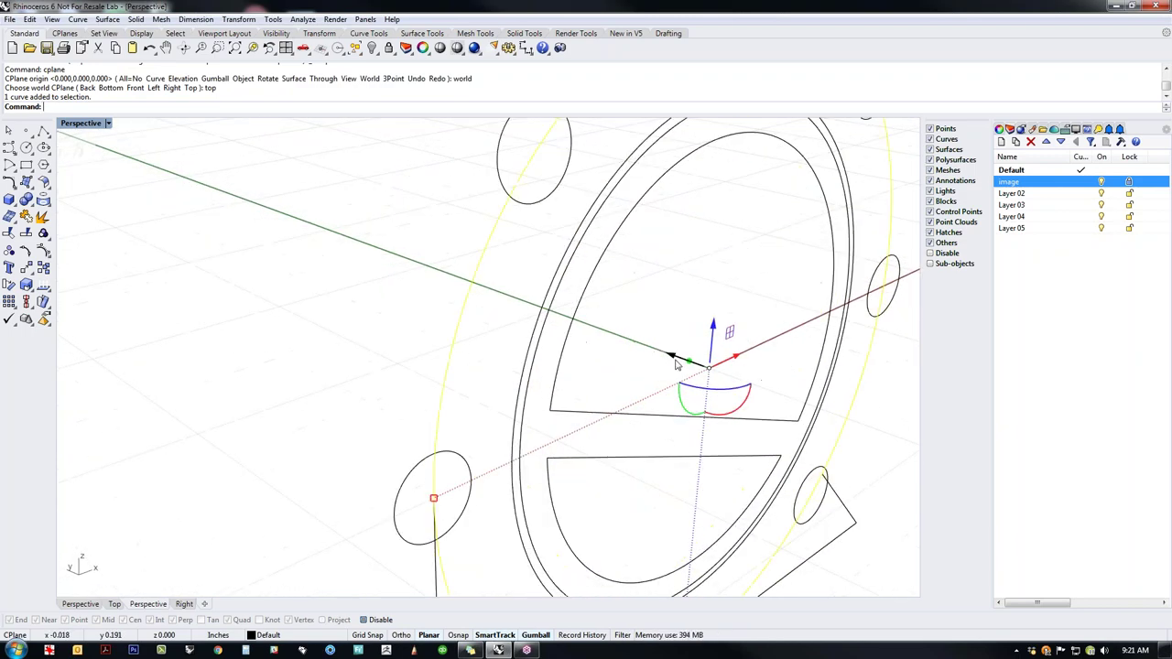
{"action": "scroll", "coordinate": [682, 373], "scroll_direction": "down", "scroll_amount": 6}
{"action": "left_click", "coordinate": [510, 346]}
{"action": "left_click", "coordinate": [576, 365]}
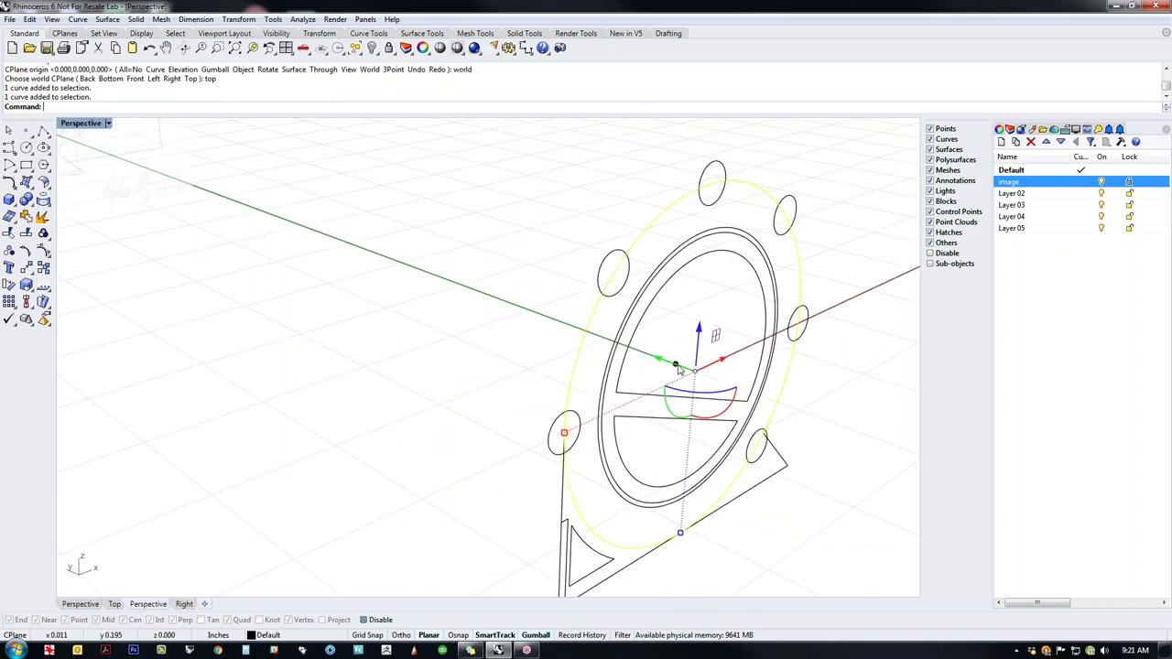
{"action": "mouse_move", "coordinate": [679, 368]}
{"action": "left_mouse_down"}
{"action": "mouse_move", "coordinate": [565, 335]}
{"action": "mouse_move", "coordinate": [495, 370]}
{"action": "left_mouse_up"}
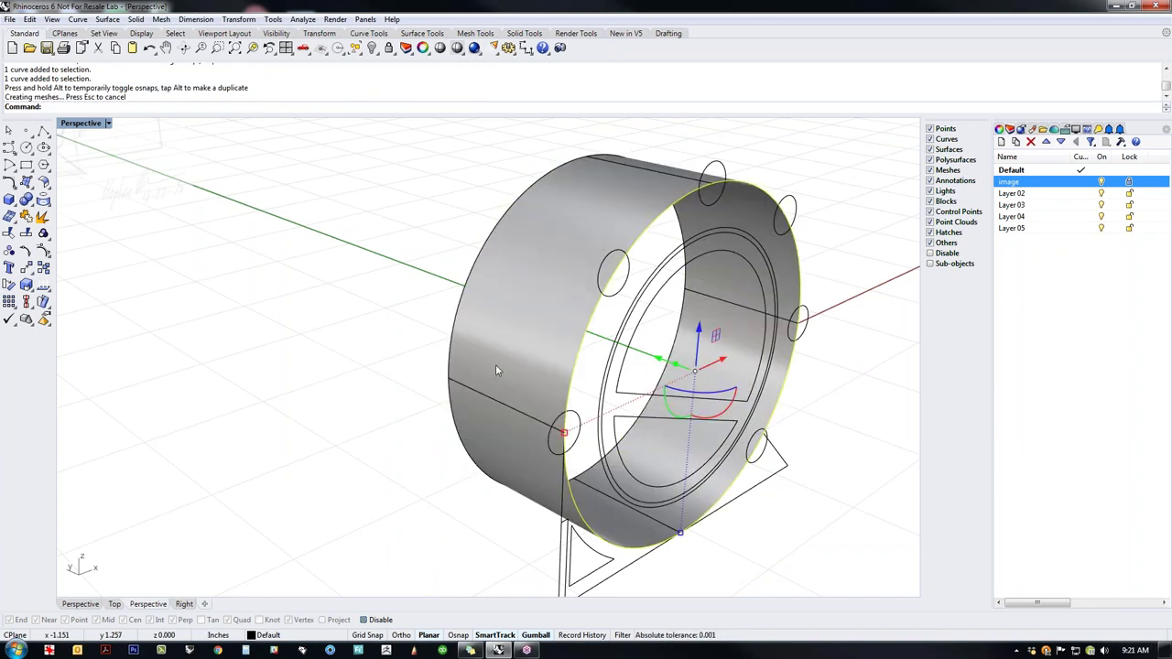
{"action": "key", "text": "ctrl+z"}
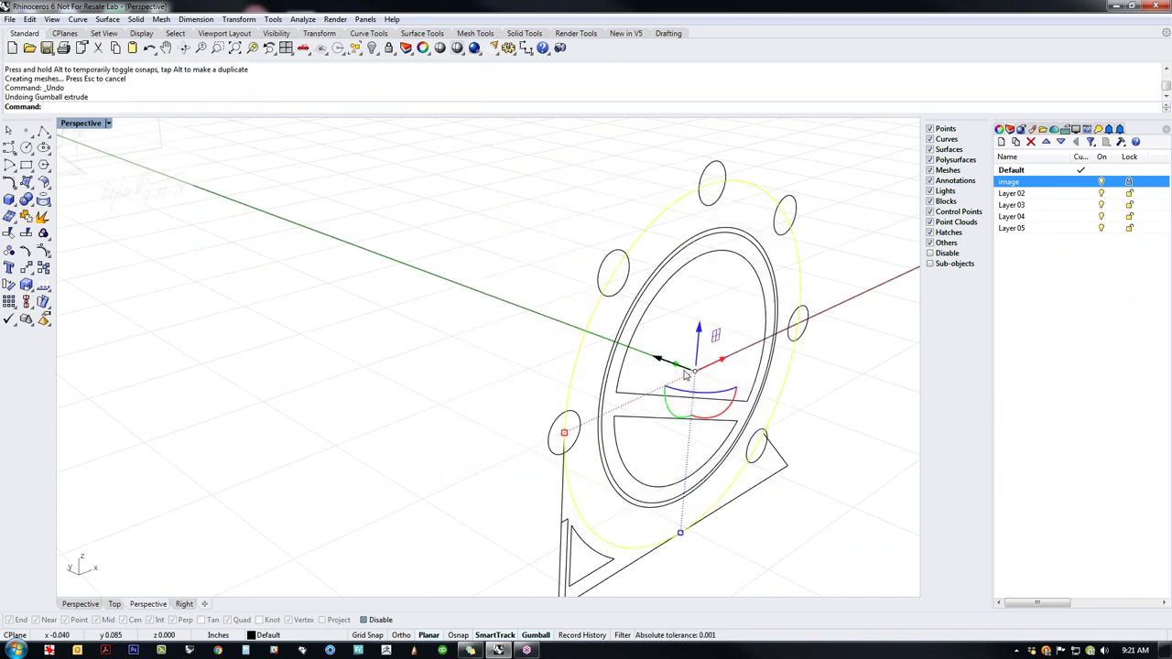
Step: Extrude the large outer circle to both sides along the Y axis into an open ring
{"action": "left_click_drag", "start_coordinate": [676, 367], "coordinate": [620, 364]}
{"action": "left_click", "coordinate": [438, 364]}
{"action": "mouse_move", "coordinate": [455, 390]}
{"action": "right_mouse_down"}
{"action": "mouse_move", "coordinate": [429, 420]}
{"action": "mouse_move", "coordinate": [586, 423]}
{"action": "mouse_move", "coordinate": [412, 424]}
{"action": "mouse_move", "coordinate": [609, 436]}
{"action": "mouse_move", "coordinate": [497, 439]}
{"action": "mouse_move", "coordinate": [603, 436]}
{"action": "mouse_move", "coordinate": [539, 443]}
{"action": "right_mouse_up"}
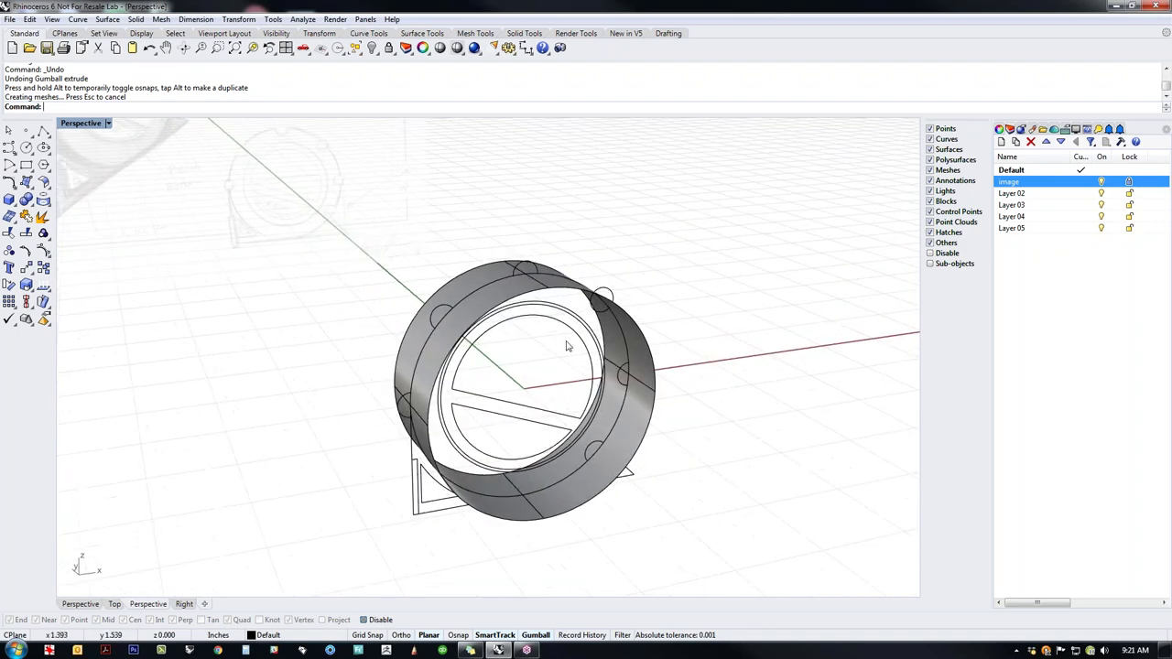
Step: Select the two inner concentric circles together with the two window outlines inside them
{"action": "scroll", "coordinate": [555, 341], "scroll_direction": "up", "scroll_amount": 8}
{"action": "scroll", "coordinate": [521, 383], "scroll_direction": "down", "scroll_amount": 6}
{"action": "left_click_drag", "start_coordinate": [458, 414], "coordinate": [394, 509]}
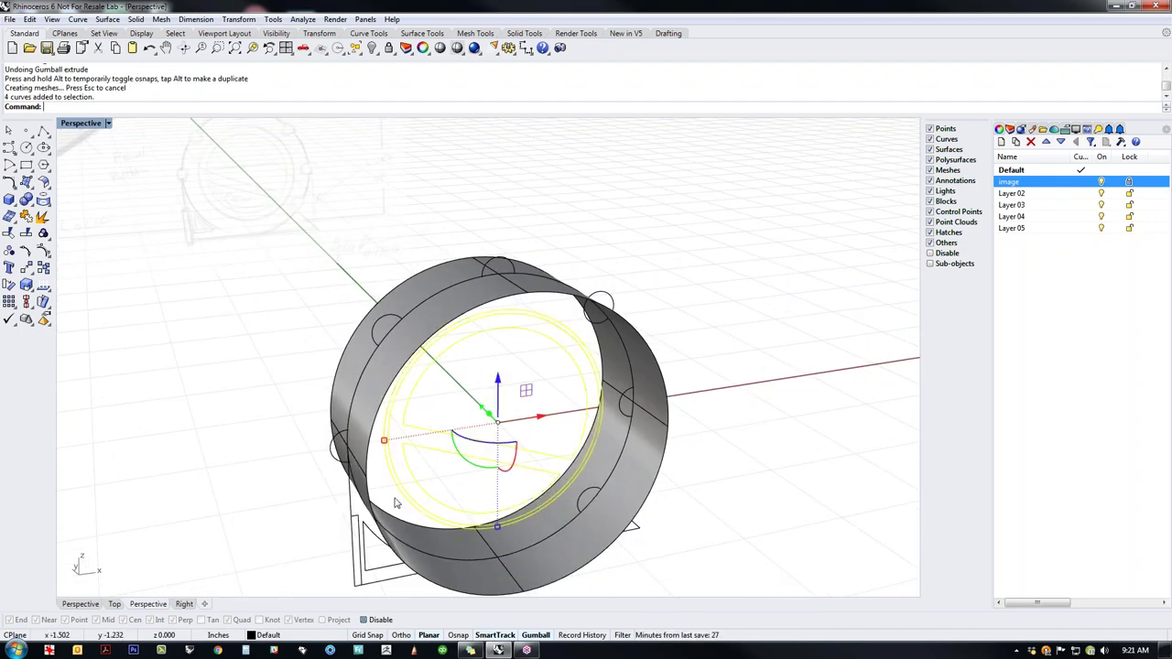
{"action": "left_click", "coordinate": [498, 423]}
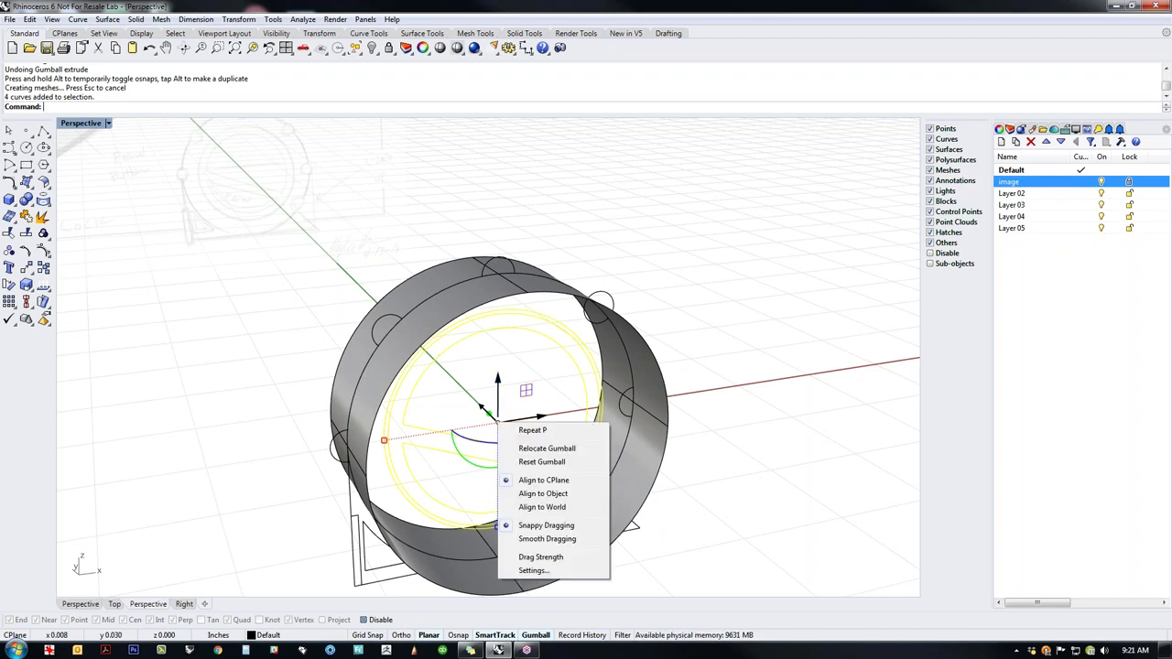
{"action": "left_click", "coordinate": [519, 411]}
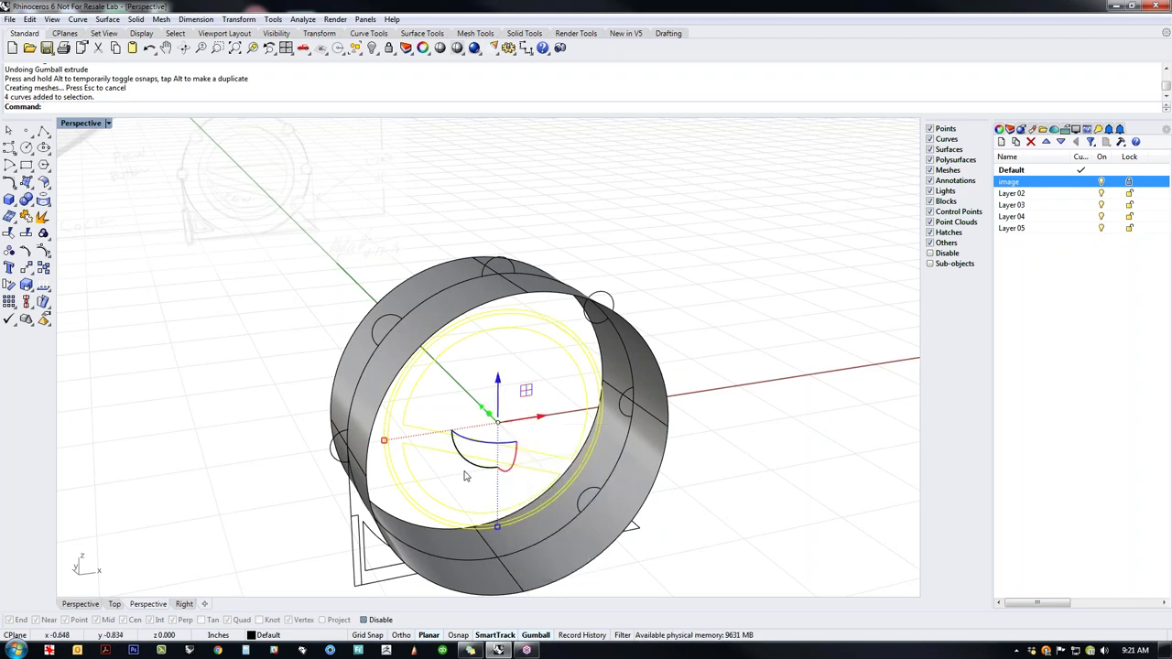
{"action": "left_click", "coordinate": [498, 421]}
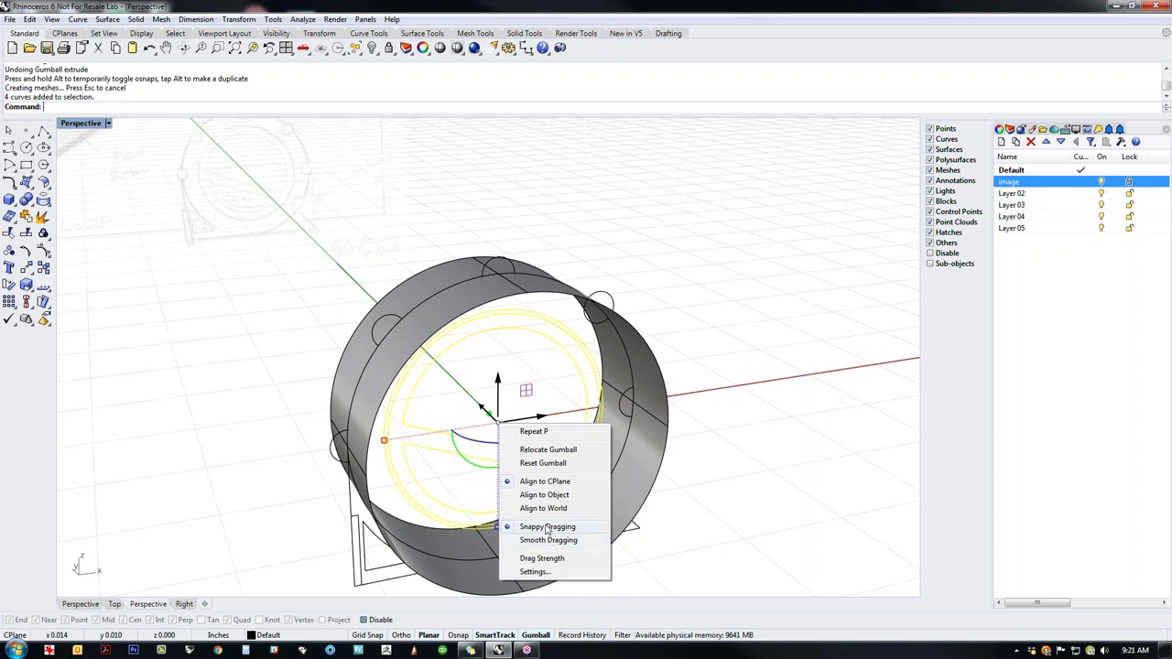
{"action": "left_click", "coordinate": [132, 559]}
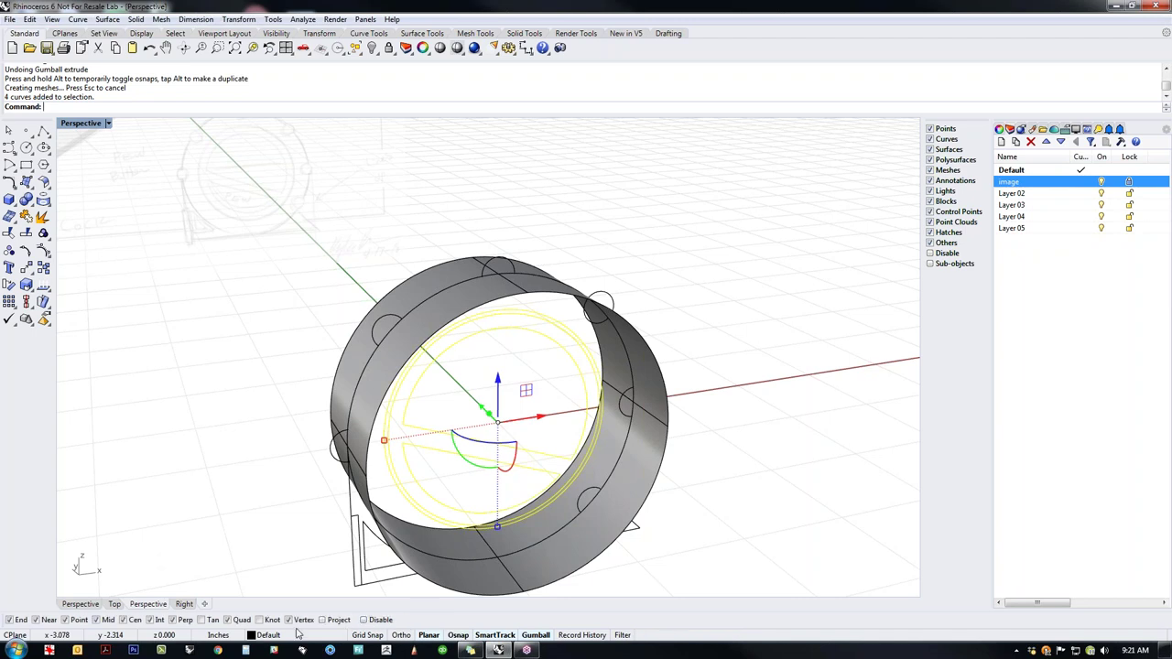
{"action": "left_click", "coordinate": [363, 621]}
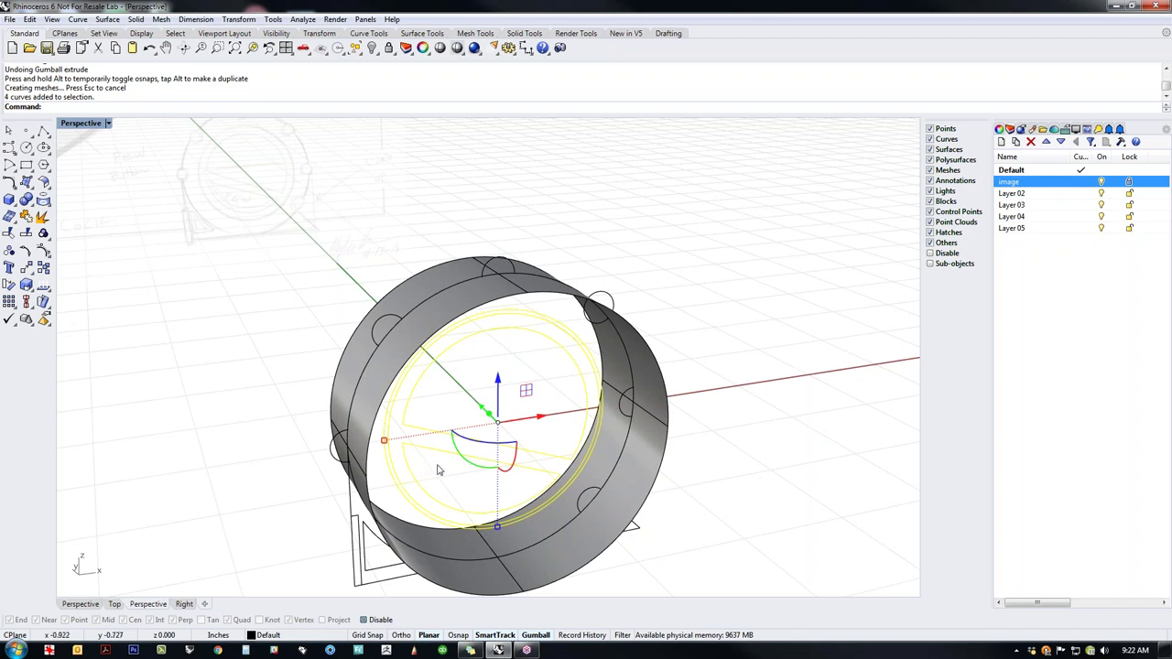
{"action": "key", "text": "alt"}
Step: Move the four selected inner curves along the Y axis to slightly in front of the ring's front edge, positioning them in the Top view
{"action": "right_click_drag", "start_coordinate": [294, 511], "coordinate": [347, 457], "text": "shift"}
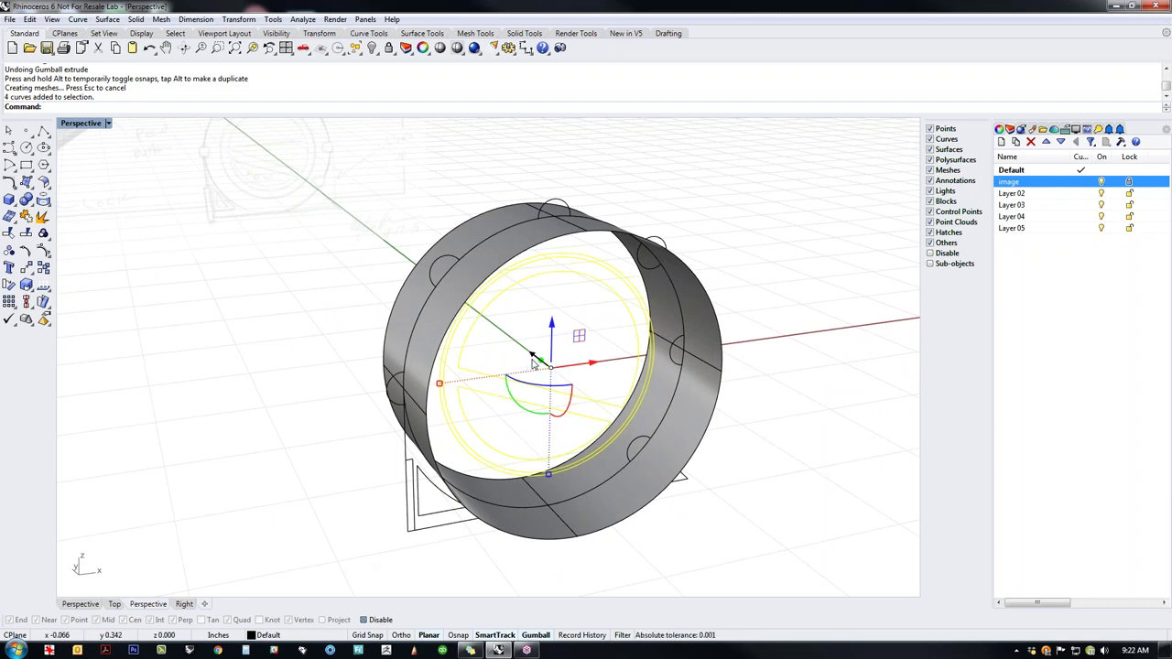
{"action": "left_click_drag", "start_coordinate": [531, 357], "coordinate": [579, 540]}
{"action": "right_click_drag", "start_coordinate": [506, 546], "coordinate": [616, 367]}
{"action": "type", "text": "p"}
{"action": "key", "text": "Return"}
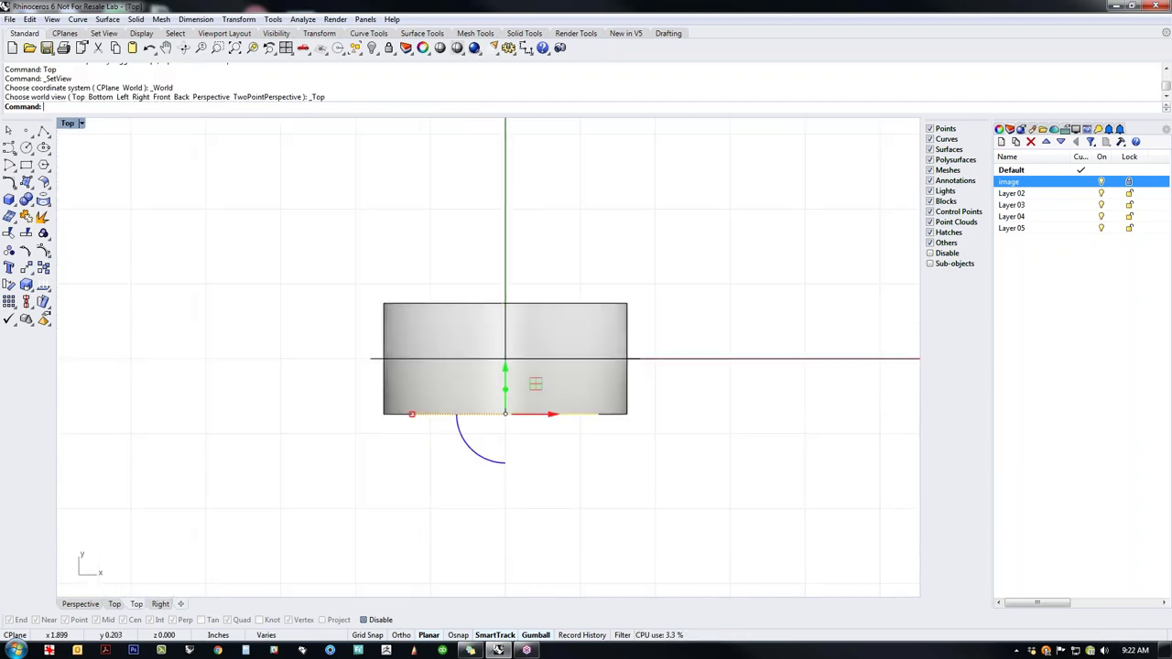
{"action": "scroll", "coordinate": [511, 417], "scroll_direction": "up", "scroll_amount": 8}
{"action": "left_click_drag", "start_coordinate": [497, 373], "coordinate": [496, 449]}
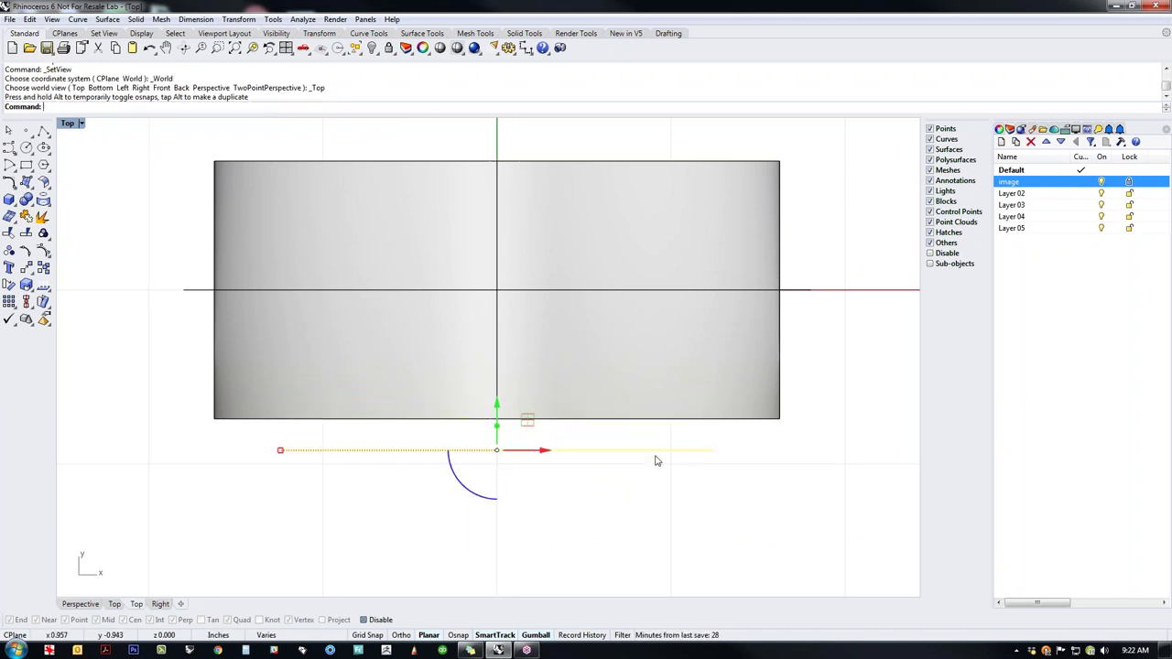
Step: Return to the Perspective view and build a planar surface from the smaller of the two concentric circles
{"action": "key", "text": "ctrl+F4"}
{"action": "right_click_drag", "start_coordinate": [465, 390], "coordinate": [540, 331]}
{"action": "scroll", "coordinate": [541, 332], "scroll_direction": "up", "scroll_amount": 8}
{"action": "left_click", "coordinate": [679, 439]}
{"action": "right_click_drag", "start_coordinate": [646, 442], "coordinate": [636, 468], "text": "shift"}
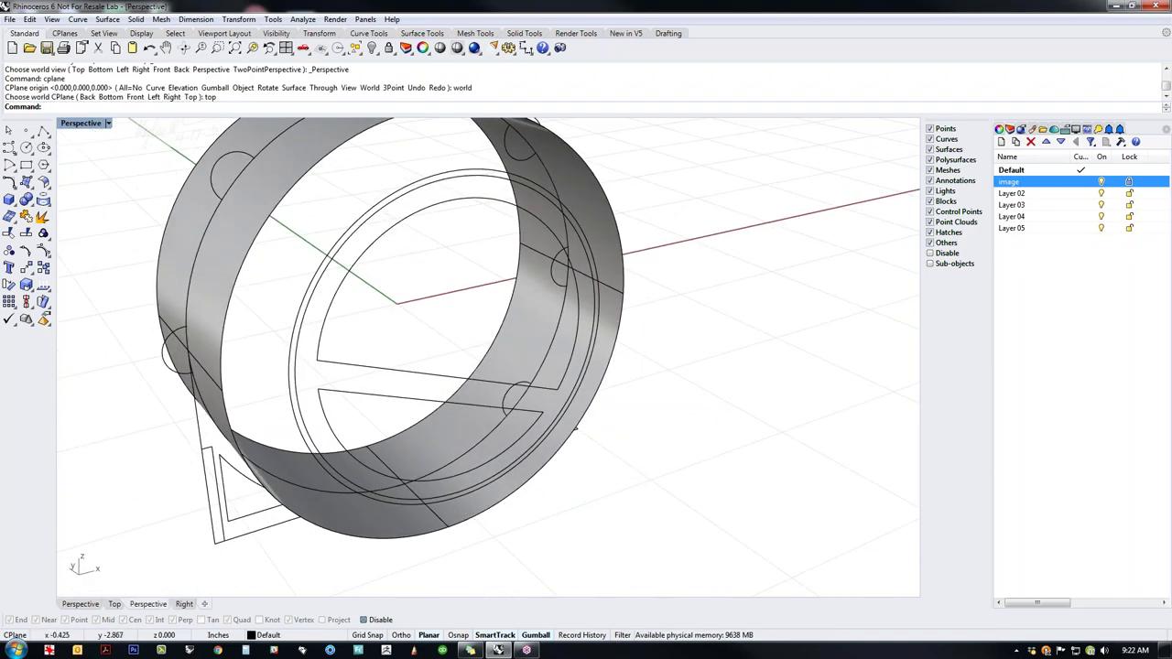
{"action": "right_click_drag", "start_coordinate": [575, 427], "coordinate": [612, 487]}
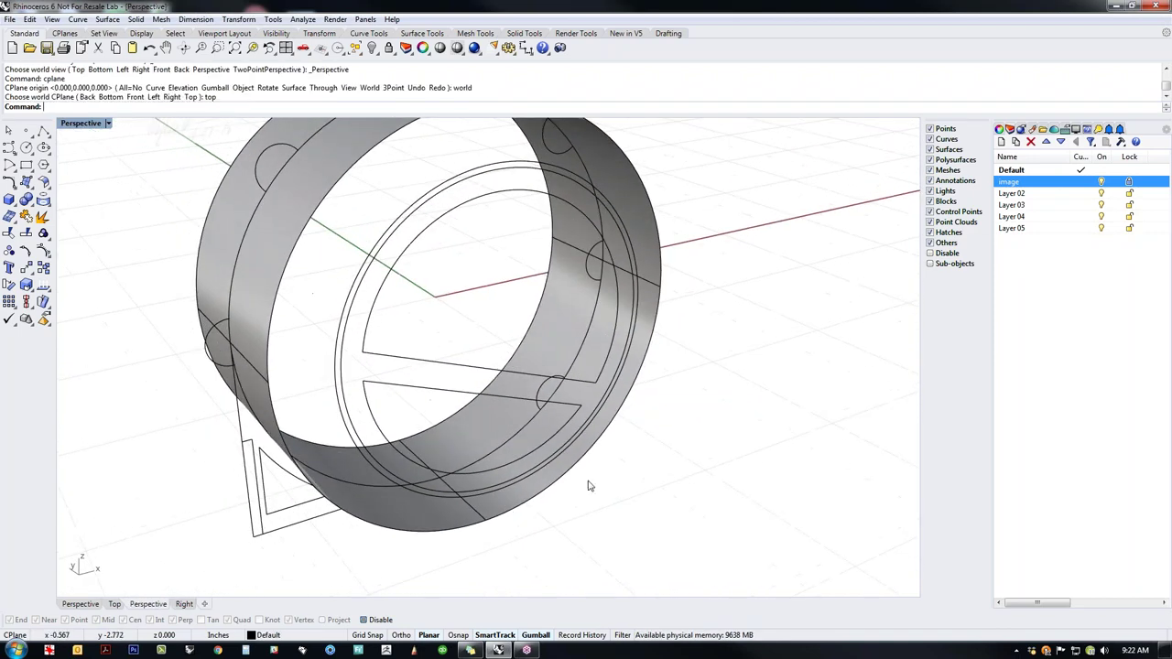
{"action": "middle_click", "coordinate": [419, 492]}
{"action": "left_click", "coordinate": [409, 486]}
{"action": "left_click", "coordinate": [393, 477]}
{"action": "key", "text": "Return"}
Step: Loft a Uniform surface without simplifying between the ring's front edge and the outer edge of the planar disc
{"action": "scroll", "coordinate": [635, 475], "scroll_direction": "down", "scroll_amount": 3}
{"action": "right_click_drag", "start_coordinate": [635, 474], "coordinate": [552, 482]}
{"action": "scroll", "coordinate": [550, 384], "scroll_direction": "up", "scroll_amount": 6}
{"action": "right_click_drag", "start_coordinate": [550, 385], "coordinate": [608, 367]}
{"action": "middle_click", "coordinate": [608, 368]}
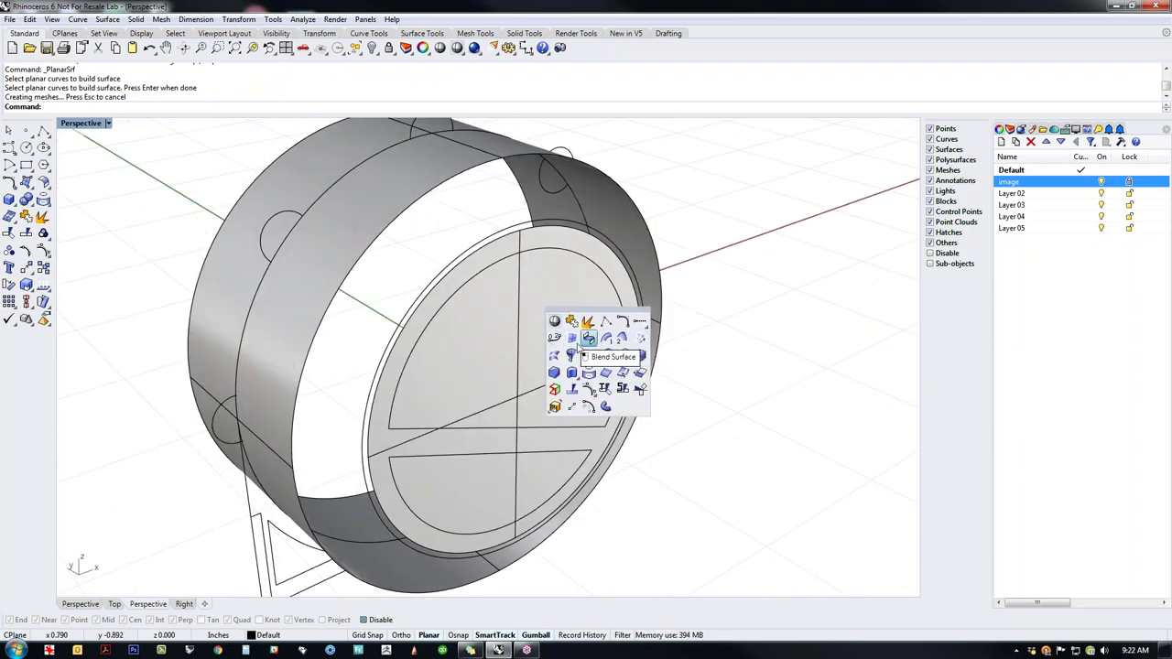
{"action": "left_click", "coordinate": [537, 353]}
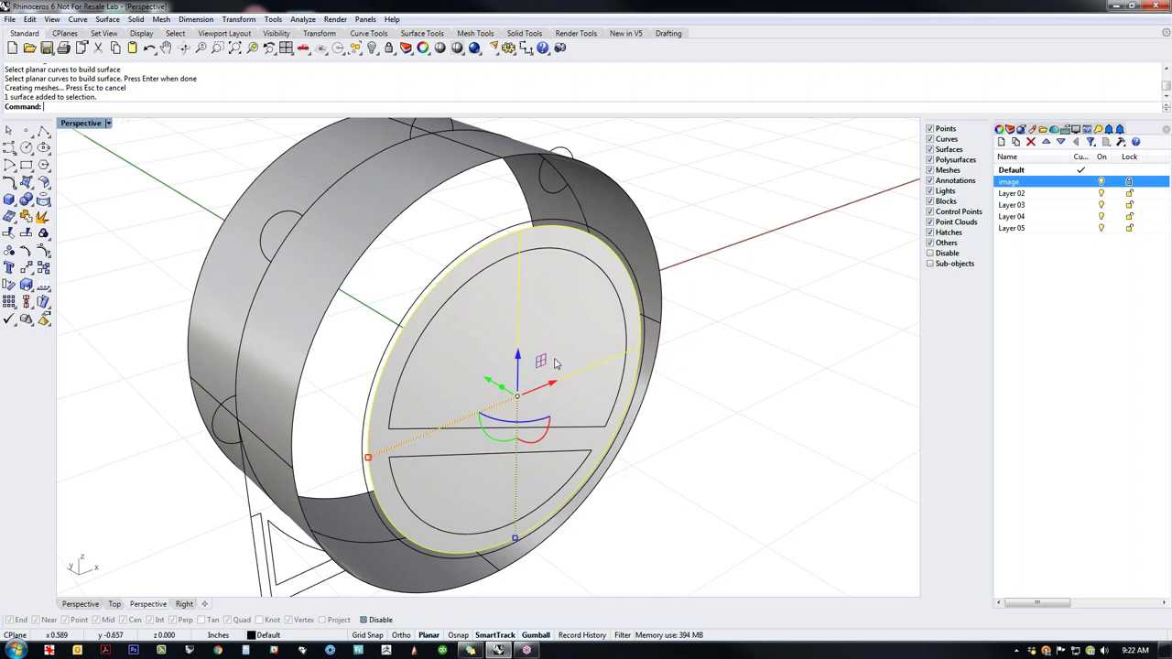
{"action": "left_click", "coordinate": [702, 363]}
{"action": "middle_click", "coordinate": [702, 364]}
{"action": "left_click", "coordinate": [659, 359]}
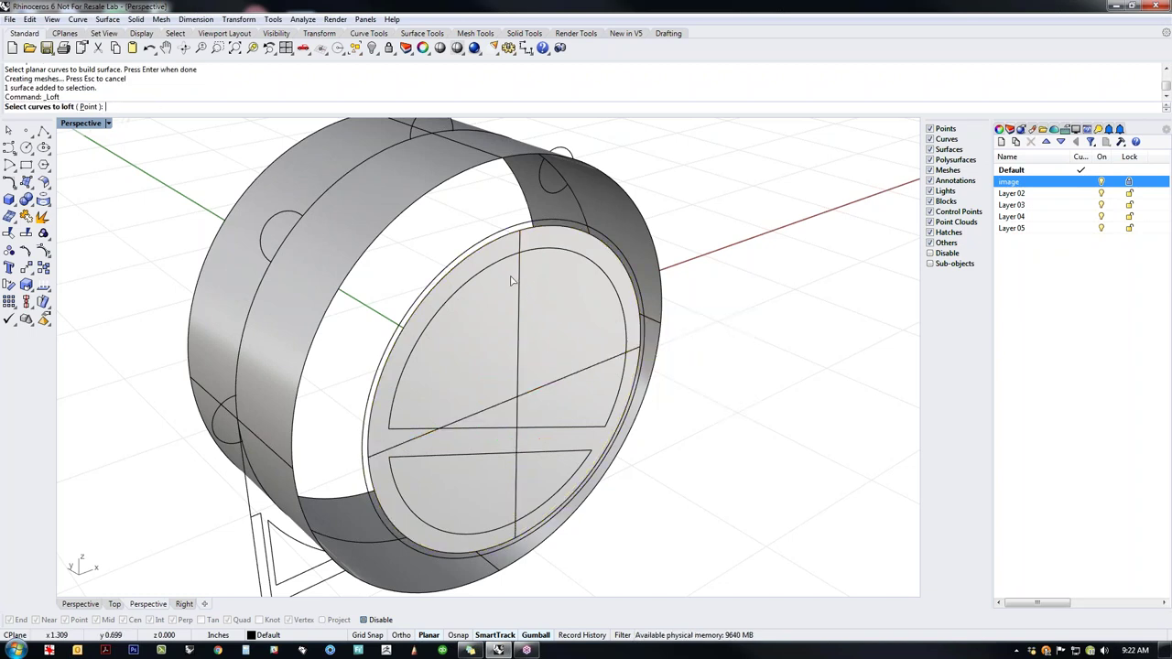
{"action": "left_click", "coordinate": [394, 245]}
{"action": "left_click", "coordinate": [522, 299]}
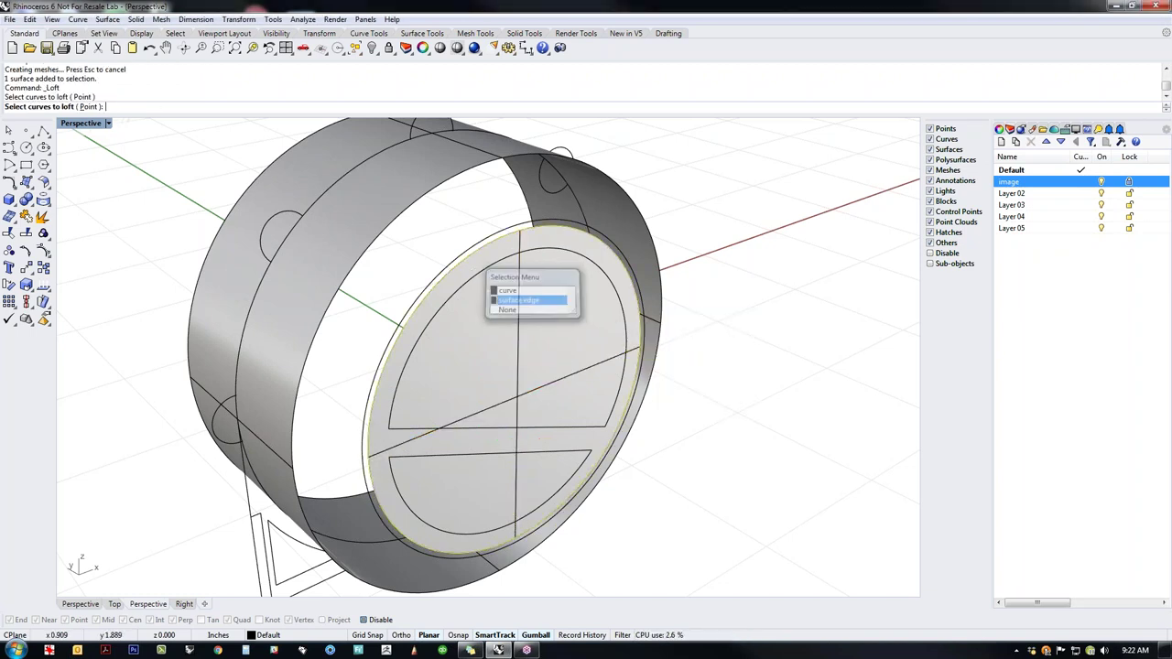
{"action": "key", "text": "Return"}
{"action": "key", "text": "Return"}
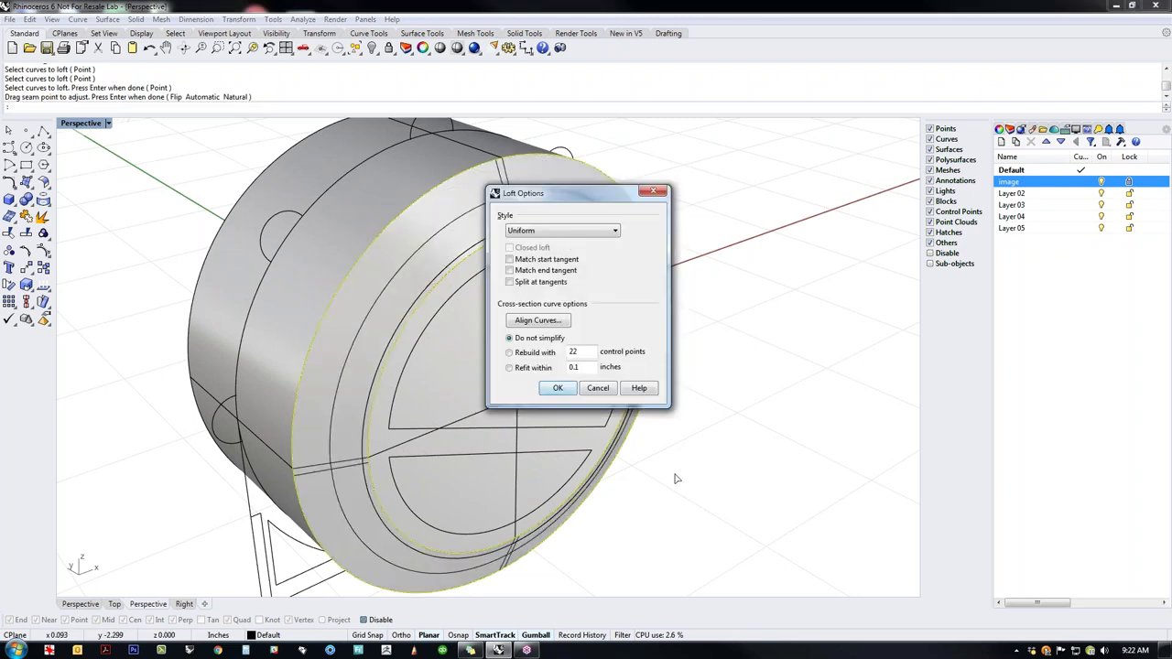
{"action": "left_click", "coordinate": [550, 394]}
Step: Hide the lofted surface between the ring and the front disc
{"action": "right_click_drag", "start_coordinate": [550, 403], "coordinate": [464, 550]}
{"action": "left_click", "coordinate": [464, 550]}
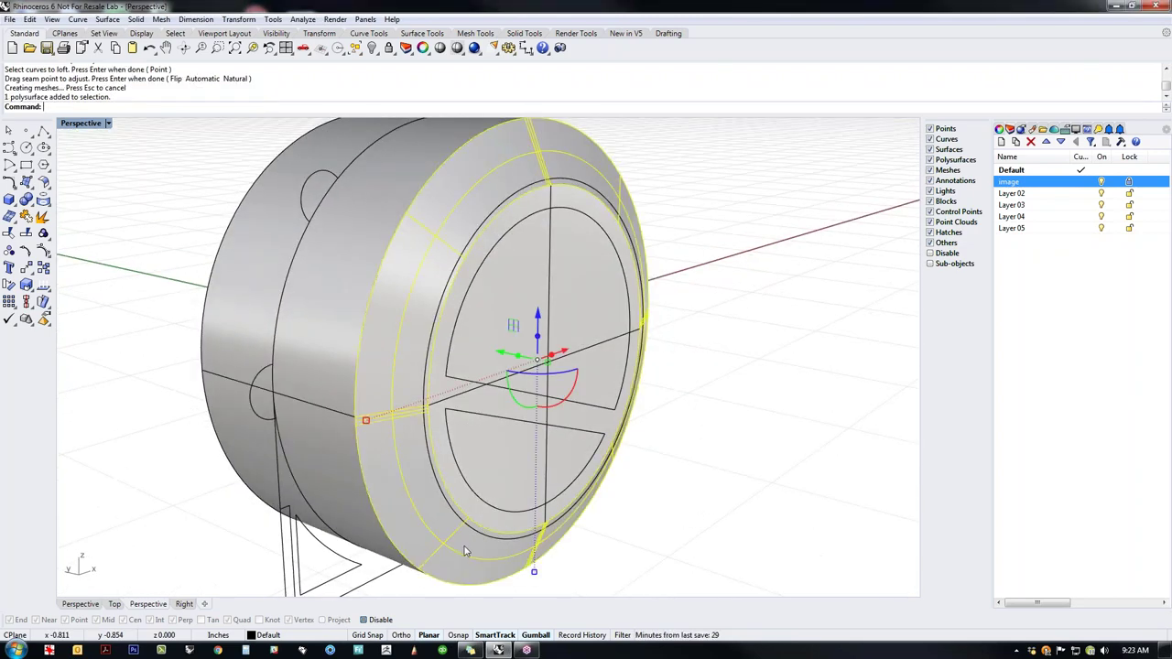
{"action": "key", "text": "Return"}
Step: Start a surface blend between the front disc's edge and the ring's front edge, keeping the default seam points
{"action": "middle_click", "coordinate": [464, 550]}
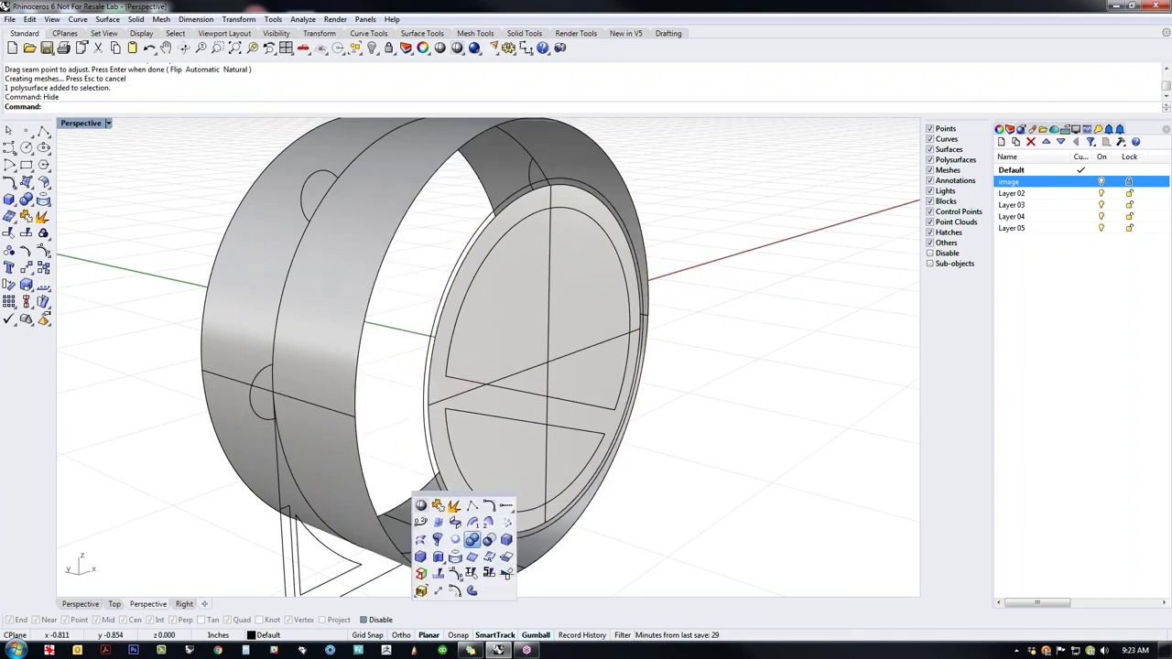
{"action": "left_click", "coordinate": [453, 517]}
{"action": "left_click", "coordinate": [435, 340]}
{"action": "left_click", "coordinate": [365, 314]}
{"action": "key", "text": "Return"}
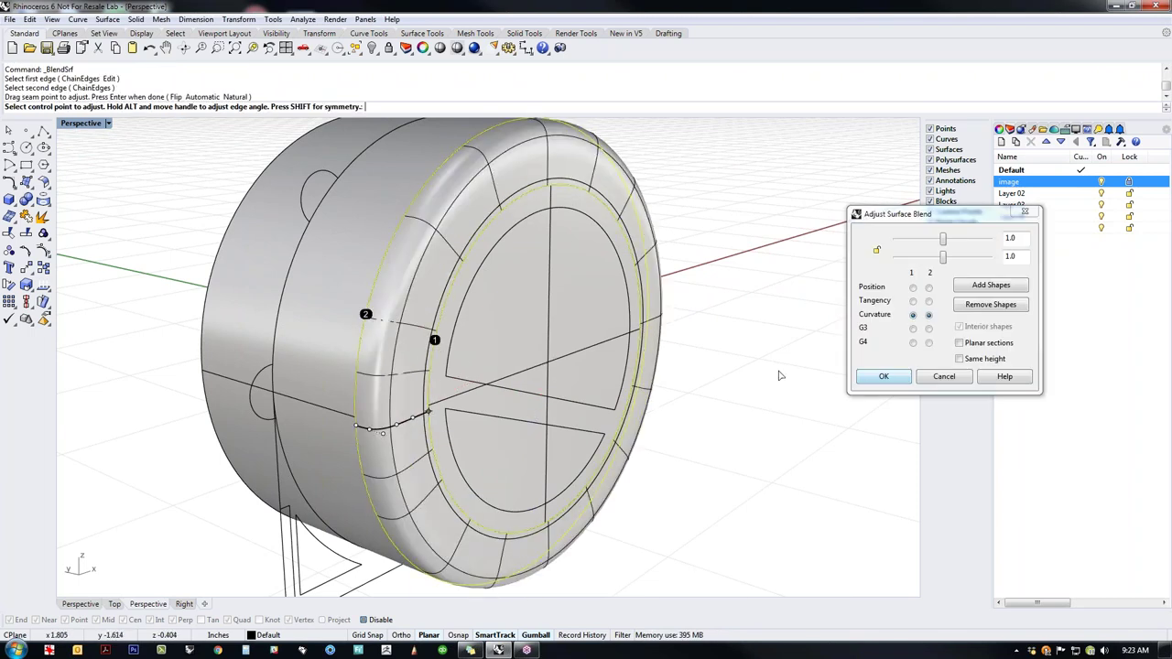
Step: Link the blend's two bulge values, set Tangency continuity at both edges, reduce the bulge below 1.0 and accept the blend
{"action": "left_click", "coordinate": [877, 249]}
{"action": "left_click_drag", "start_coordinate": [945, 265], "coordinate": [853, 268]}
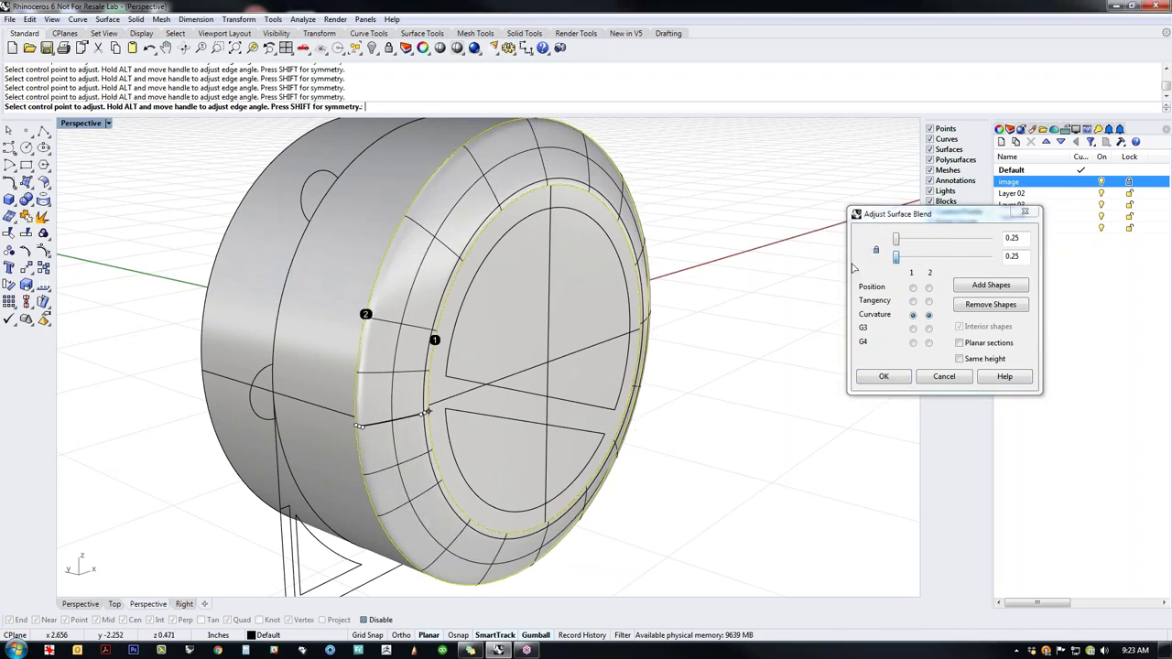
{"action": "left_click", "coordinate": [912, 301]}
{"action": "left_click", "coordinate": [928, 300]}
{"action": "right_click_drag", "start_coordinate": [760, 394], "coordinate": [754, 418]}
{"action": "left_click_drag", "start_coordinate": [896, 240], "coordinate": [923, 261]}
{"action": "right_click_drag", "start_coordinate": [698, 378], "coordinate": [430, 430]}
{"action": "left_click_drag", "start_coordinate": [925, 262], "coordinate": [917, 273]}
{"action": "left_click", "coordinate": [884, 377]}
Step: Join the front disc, the blend surface and the outer ring into one polysurface
{"action": "right_click_drag", "start_coordinate": [899, 381], "coordinate": [632, 391]}
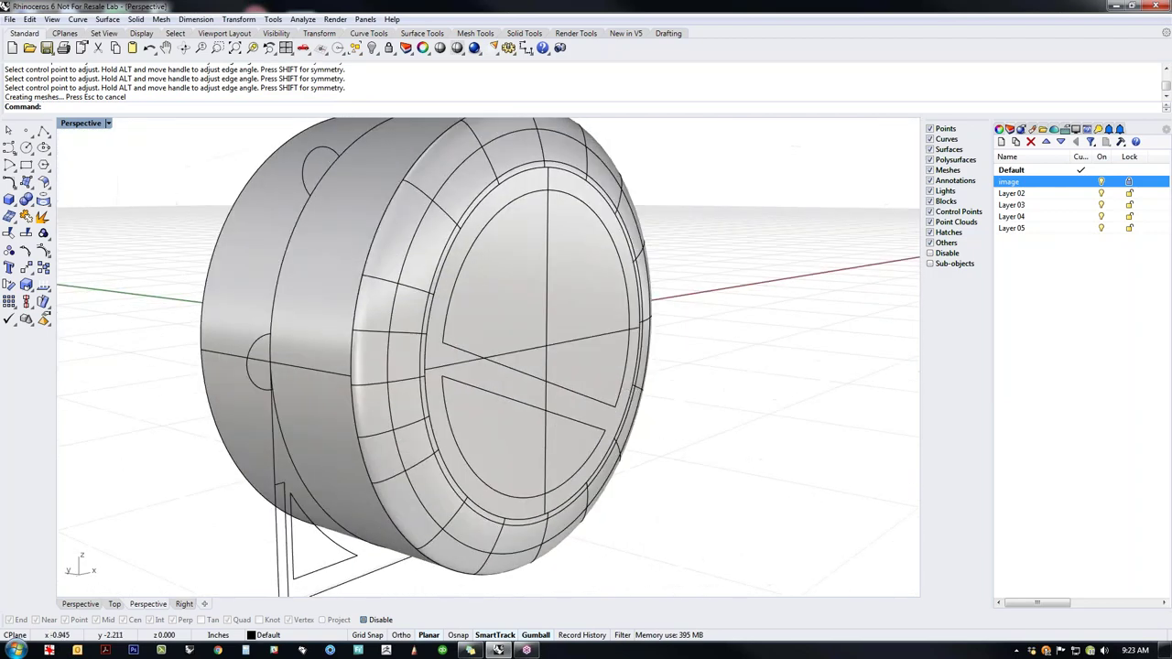
{"action": "left_click", "coordinate": [561, 332]}
{"action": "left_click", "coordinate": [394, 315], "text": "shift"}
{"action": "left_click", "coordinate": [349, 307], "text": "shift"}
{"action": "key", "text": "ctrl+j"}
{"action": "left_click", "coordinate": [657, 305]}
{"action": "scroll", "coordinate": [549, 372], "scroll_direction": "down", "scroll_amount": 4}
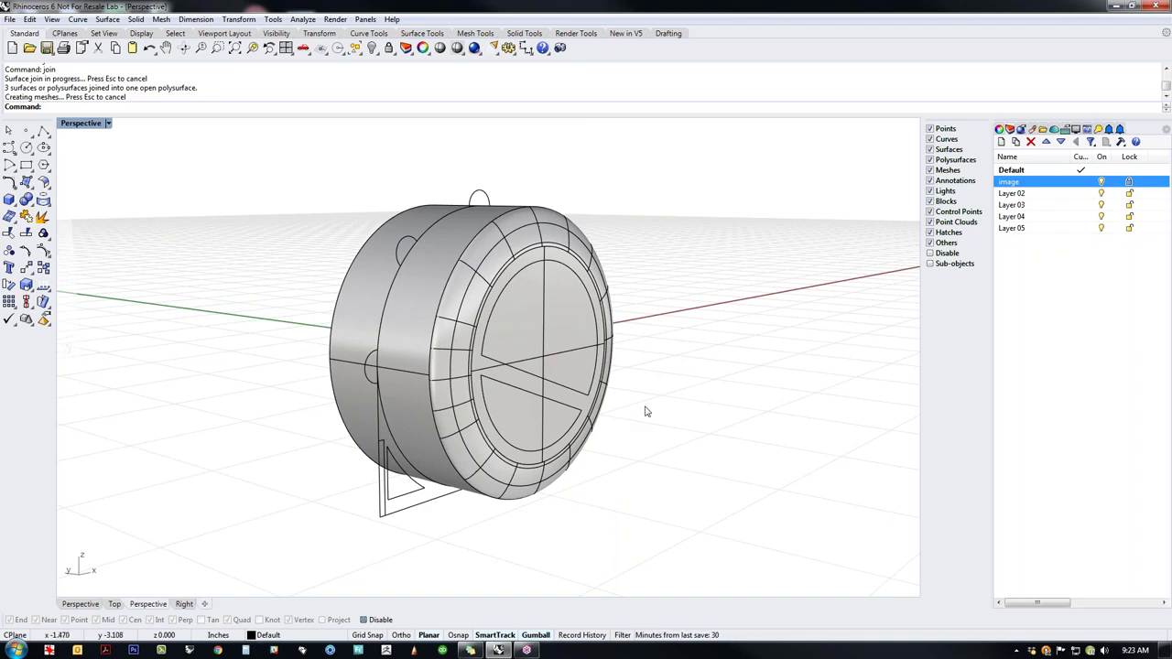
Step: Extract the flat front disc from the joined body
{"action": "scroll", "coordinate": [482, 414], "scroll_direction": "up", "scroll_amount": 5}
{"action": "right_click_drag", "start_coordinate": [641, 417], "coordinate": [571, 248]}
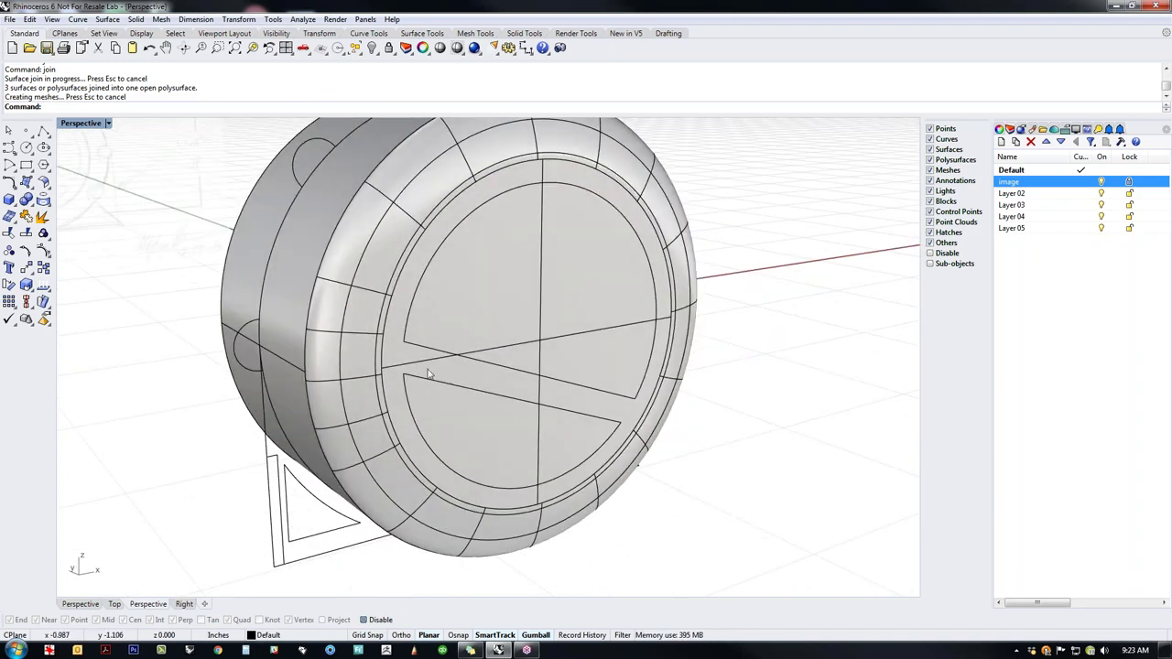
{"action": "middle_click", "coordinate": [521, 372]}
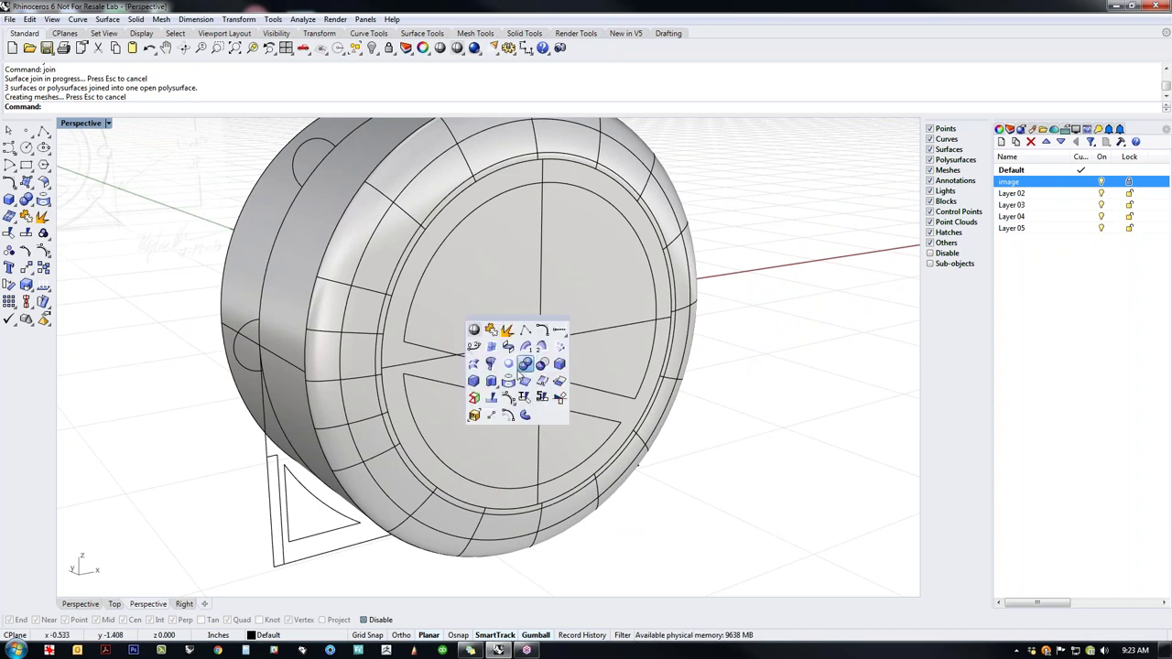
{"action": "left_click", "coordinate": [508, 346]}
{"action": "left_click", "coordinate": [423, 365]}
{"action": "key", "text": "Return"}
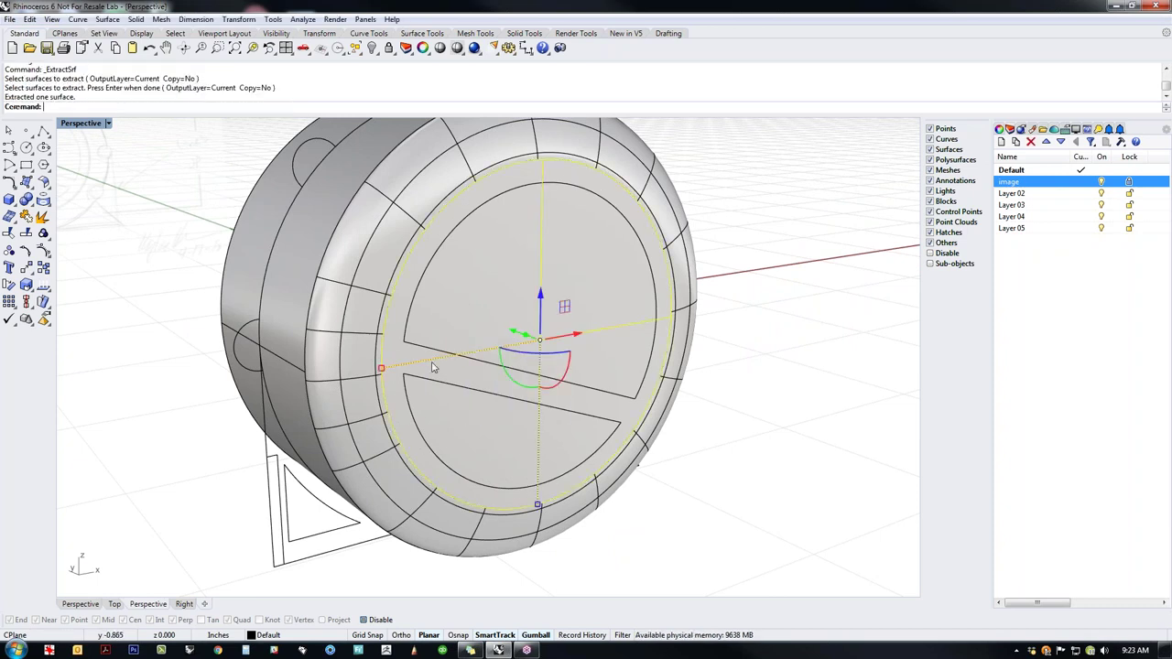
Step: Isolate the extracted disc with its two window outlines by running the ii alias to hide everything else
{"action": "left_click", "coordinate": [432, 353]}
{"action": "left_click", "coordinate": [431, 384]}
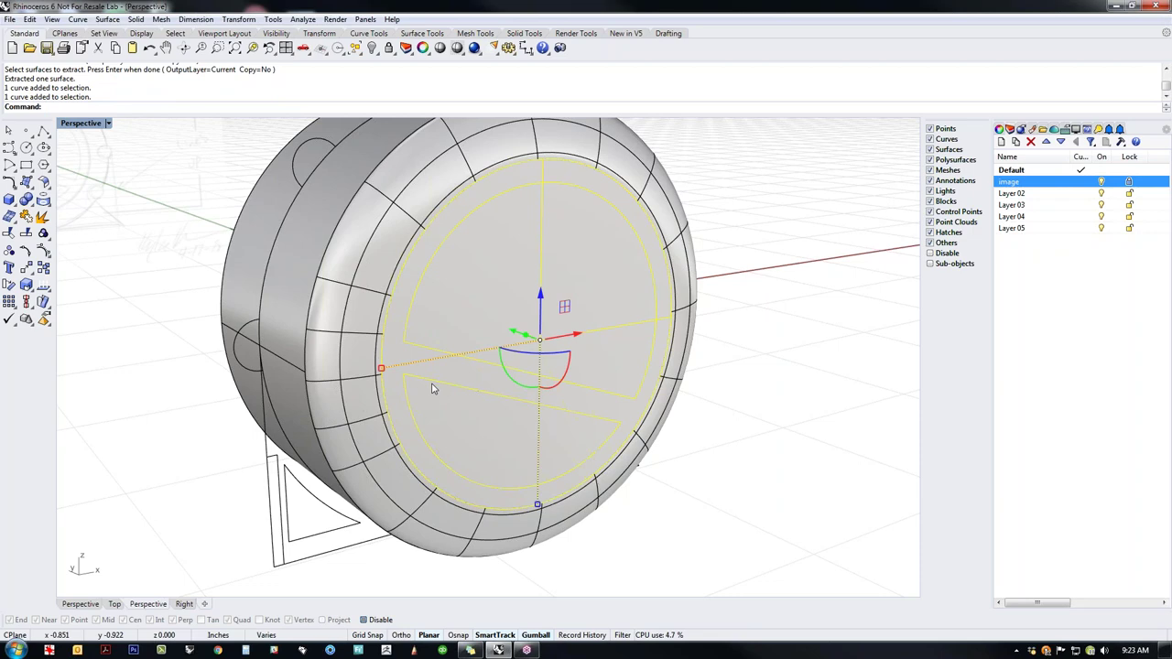
{"action": "type", "text": "ii"}
{"action": "key", "text": "Return"}
{"action": "right_click_drag", "start_coordinate": [419, 388], "coordinate": [379, 272]}
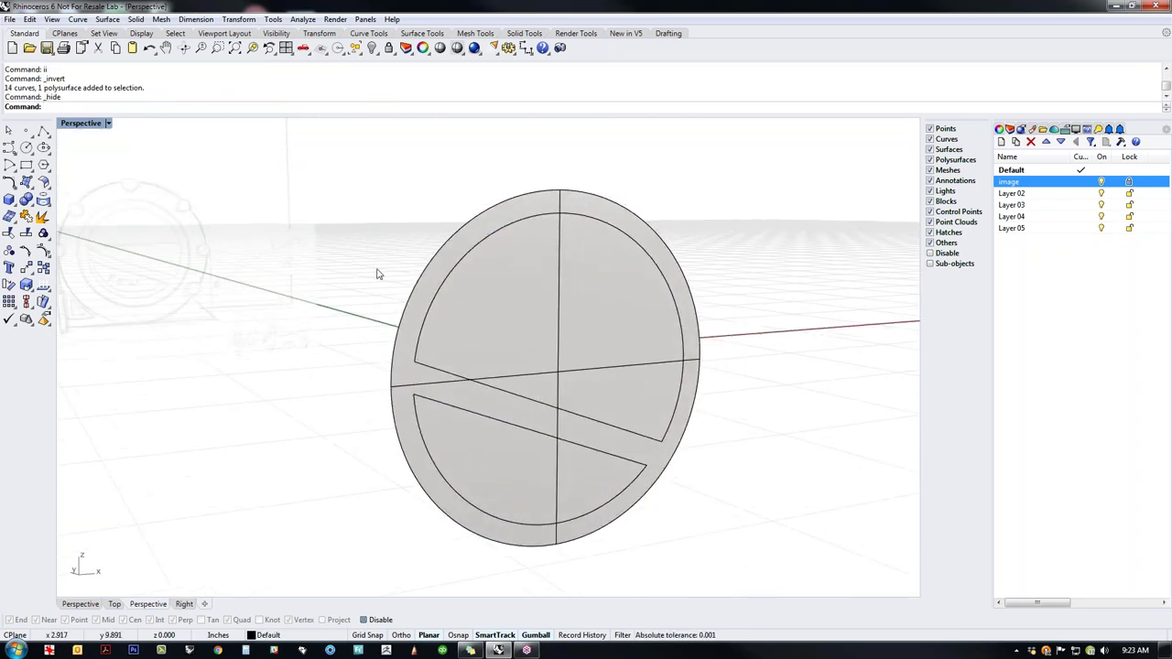
Step: Look up the ii alias and its command macro in the Rhino options, leaving the settings unchanged
{"action": "left_click", "coordinate": [275, 19]}
{"action": "left_click", "coordinate": [227, 289]}
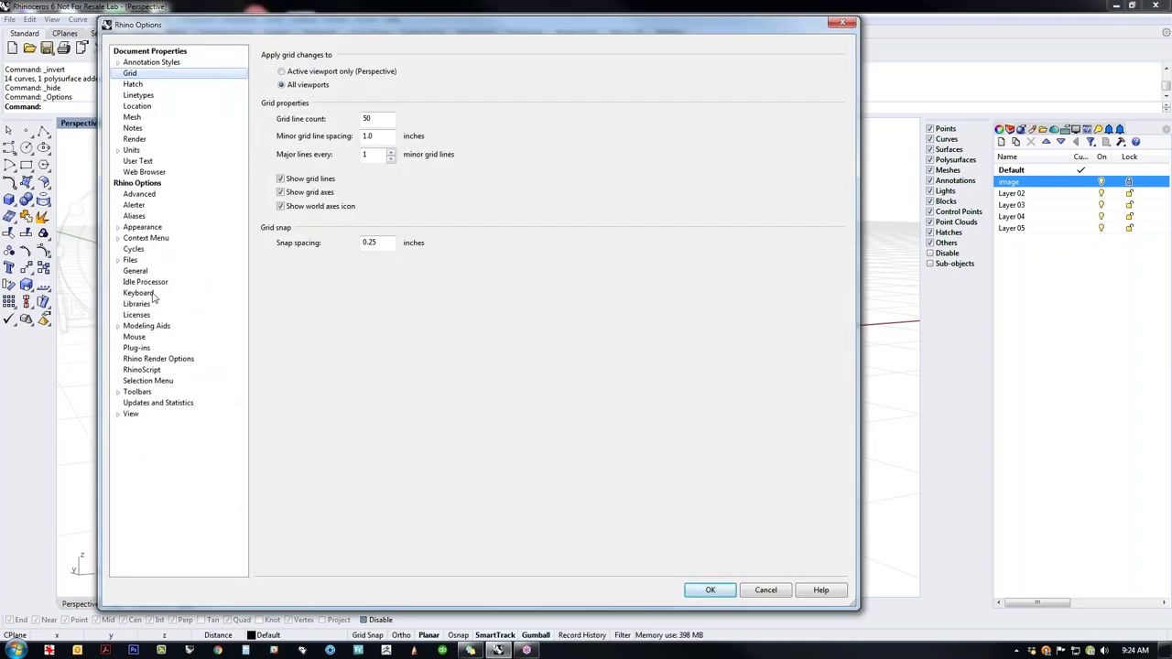
{"action": "left_click", "coordinate": [134, 216]}
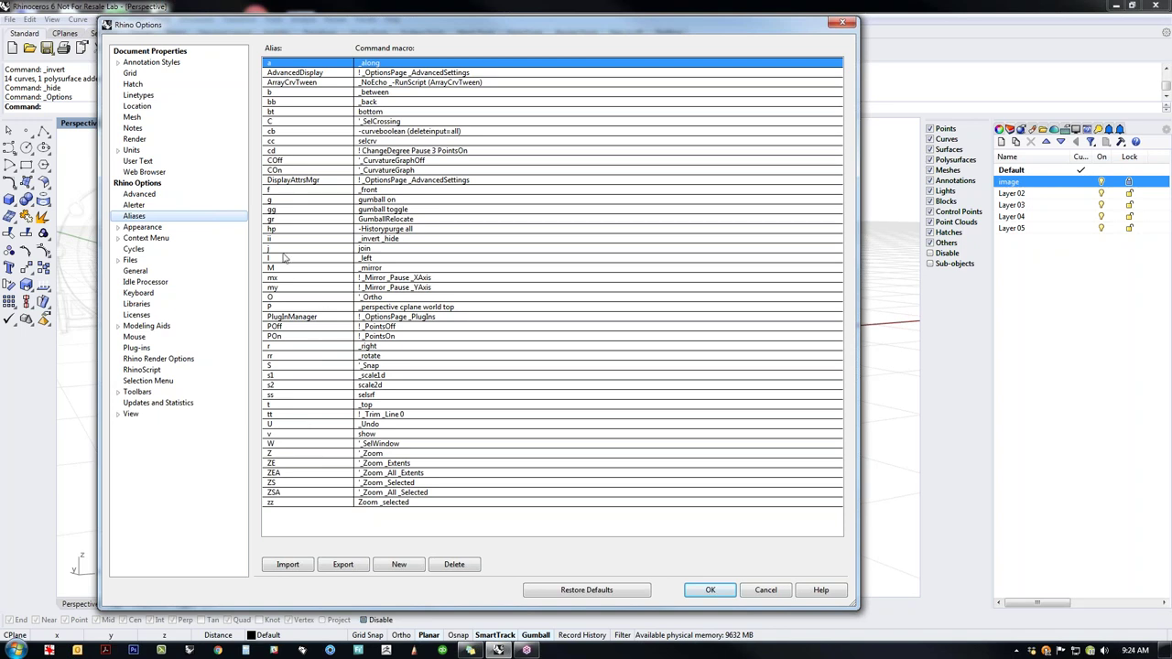
{"action": "double_click", "coordinate": [411, 239]}
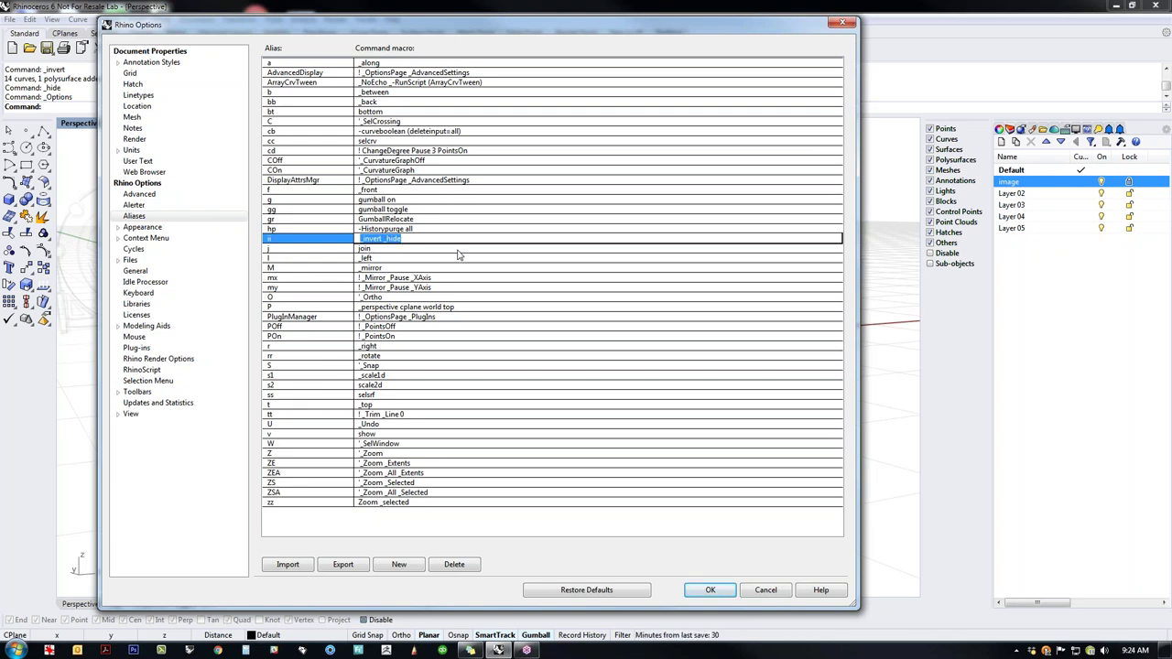
{"action": "left_click", "coordinate": [765, 590]}
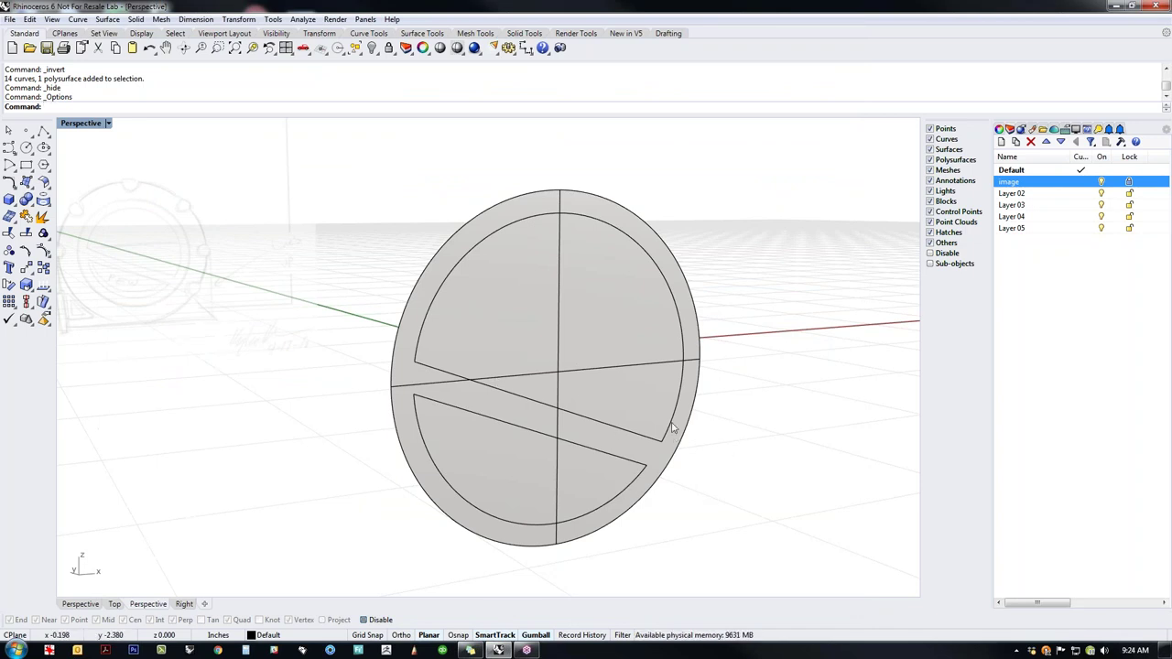
Step: Split the front disc's face with SplitFace, using the two window outlines as cutting curves
{"action": "right_click_drag", "start_coordinate": [630, 448], "coordinate": [581, 417]}
{"action": "type", "text": "e"}
{"action": "key", "text": "Escape"}
{"action": "type", "text": "SplitFace"}
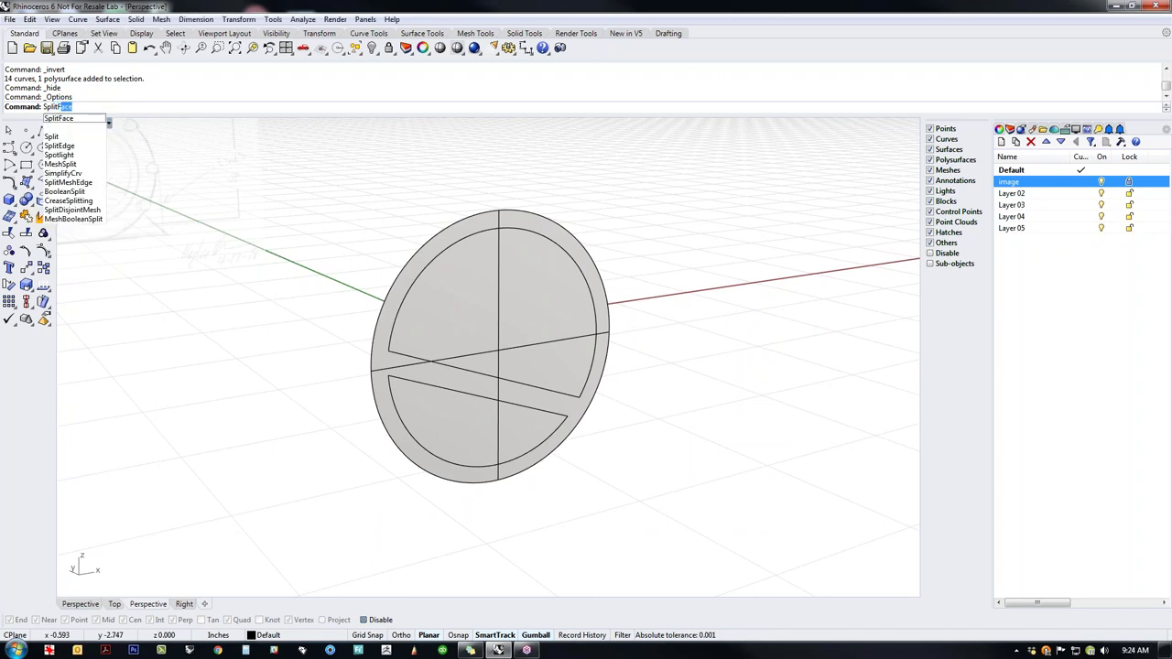
{"action": "key", "text": "Return"}
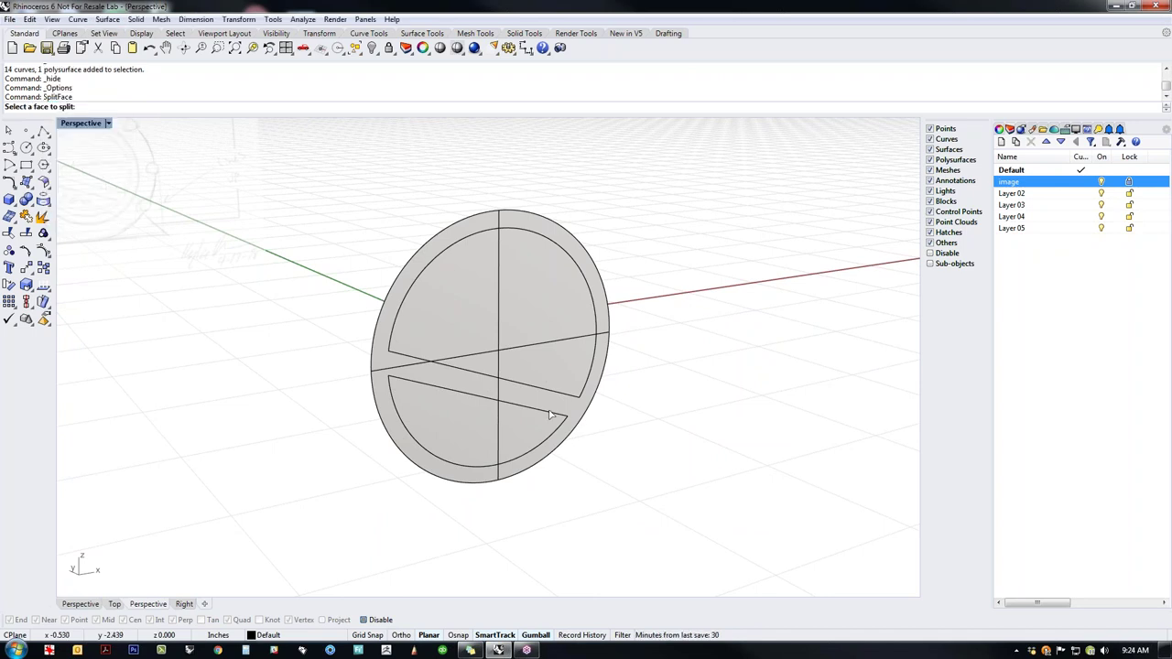
{"action": "left_click", "coordinate": [390, 364]}
{"action": "key", "text": "Return"}
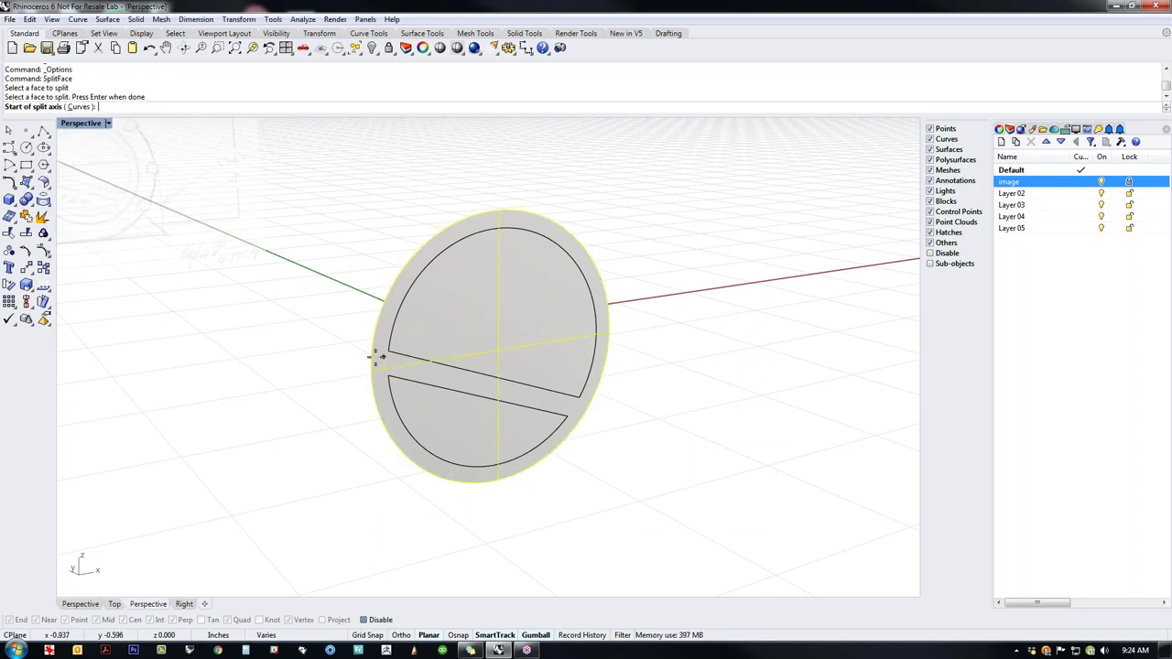
{"action": "left_click", "coordinate": [79, 107]}
{"action": "left_click", "coordinate": [407, 360]}
{"action": "left_click", "coordinate": [404, 379]}
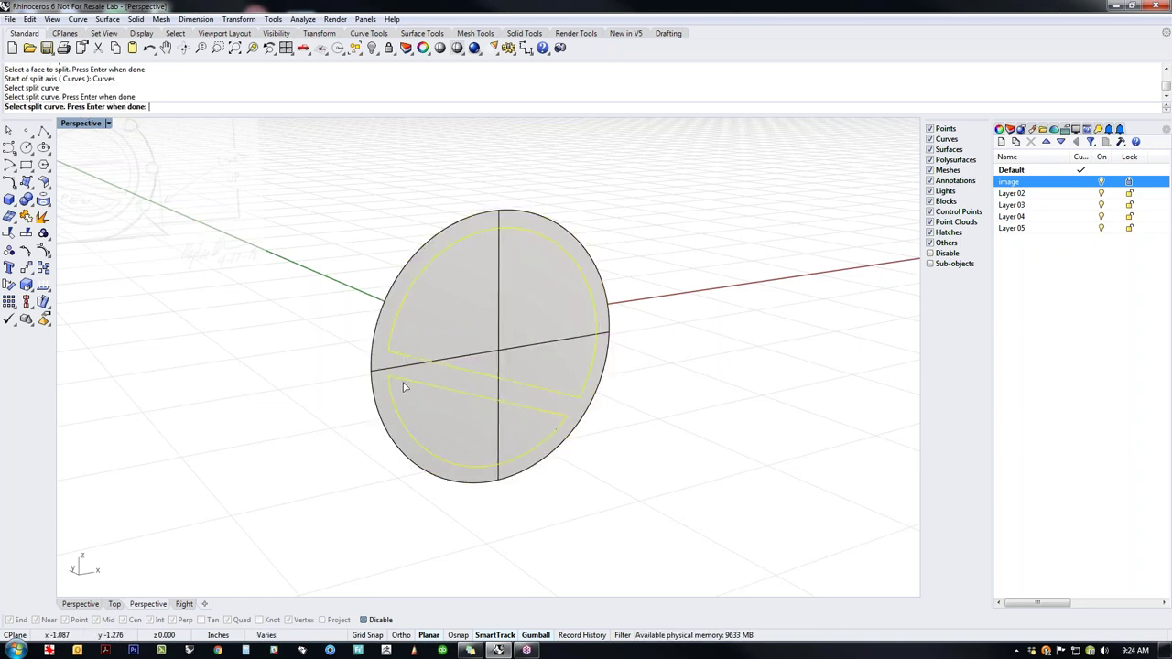
{"action": "key", "text": "Return"}
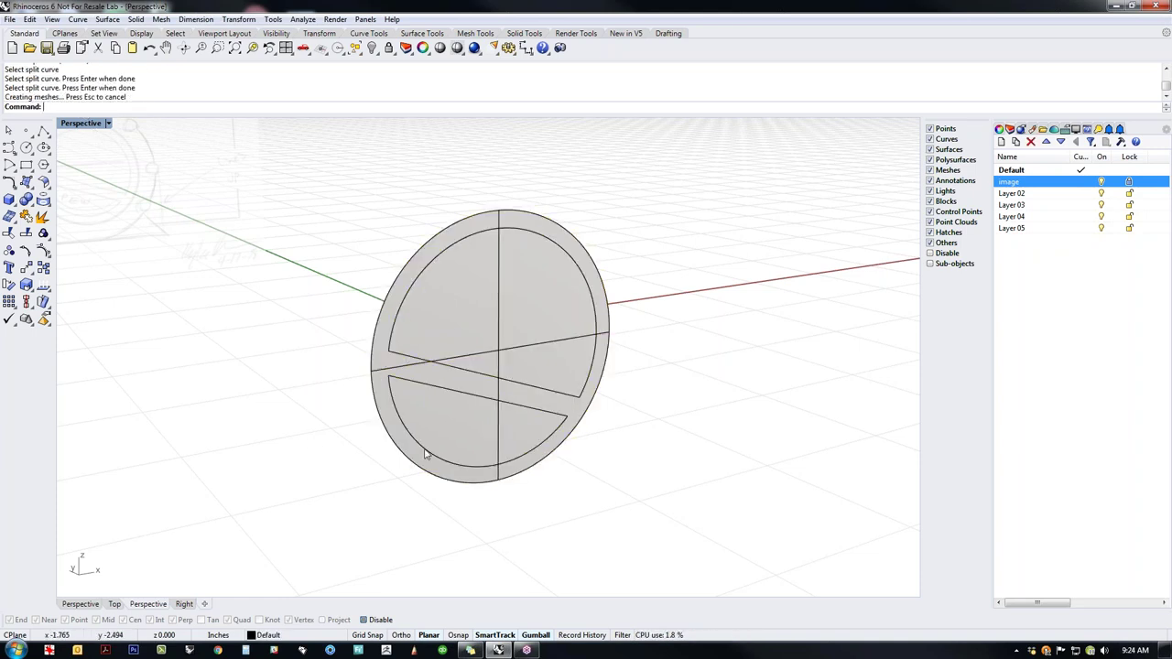
Step: Check the split by selecting the disc as a whole and its two window faces as sub-objects
{"action": "left_click", "coordinate": [461, 437]}
{"action": "left_click", "coordinate": [337, 440]}
{"action": "left_click", "coordinate": [457, 421]}
{"action": "left_click", "coordinate": [466, 308], "text": "shift"}
{"action": "left_click", "coordinate": [294, 343]}
{"action": "left_click", "coordinate": [433, 383]}
{"action": "left_click", "coordinate": [309, 381]}
{"action": "left_click", "coordinate": [386, 365]}
{"action": "left_click", "coordinate": [258, 347]}
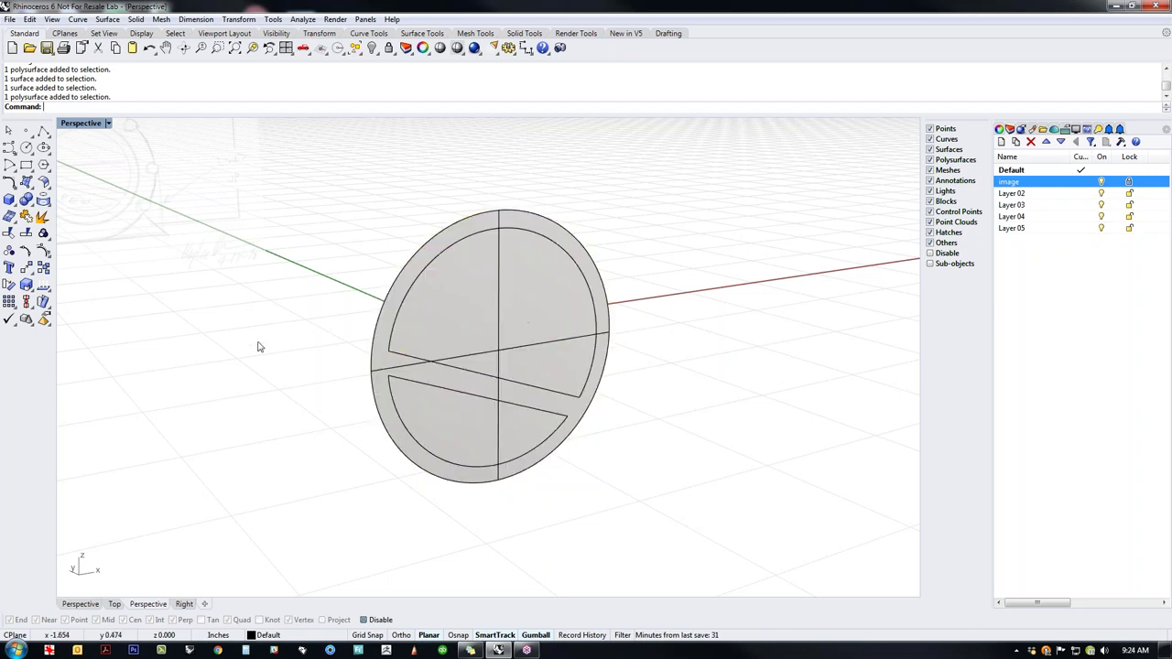
{"action": "left_click", "coordinate": [442, 425], "text": "ctrl+shift"}
{"action": "left_click", "coordinate": [461, 317], "text": "ctrl+shift"}
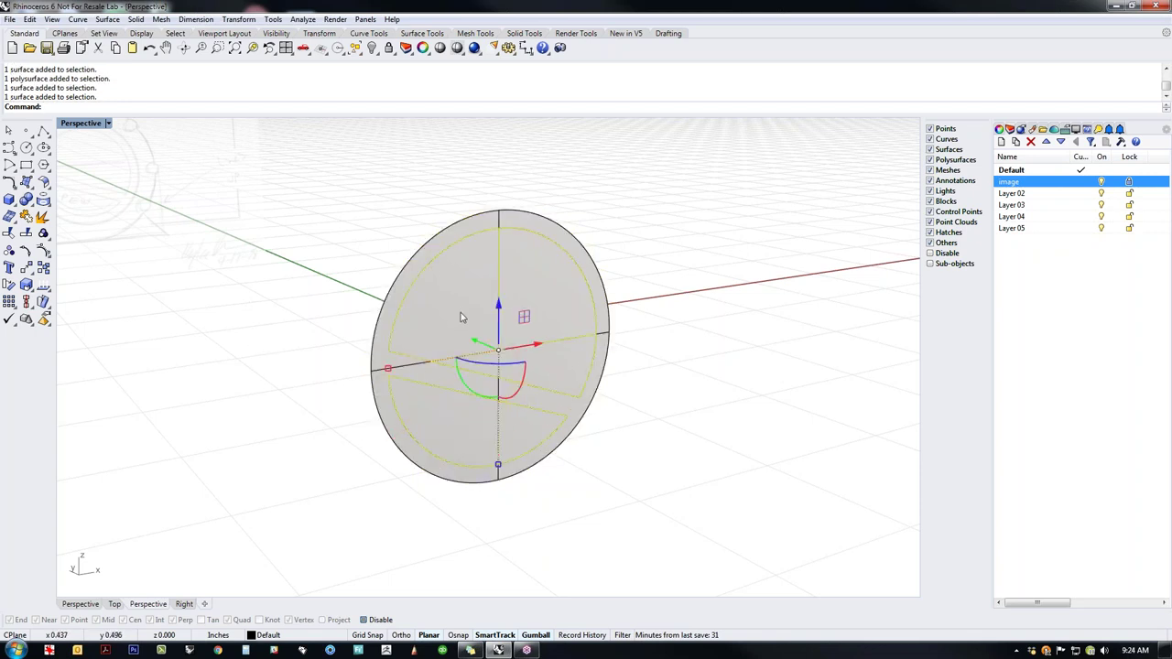
{"action": "left_click", "coordinate": [284, 341]}
Step: Extrude the upper window face slightly forward along the Y axis from the disc
{"action": "right_click_drag", "start_coordinate": [269, 377], "coordinate": [366, 375]}
{"action": "scroll", "coordinate": [451, 383], "scroll_direction": "up", "scroll_amount": 3}
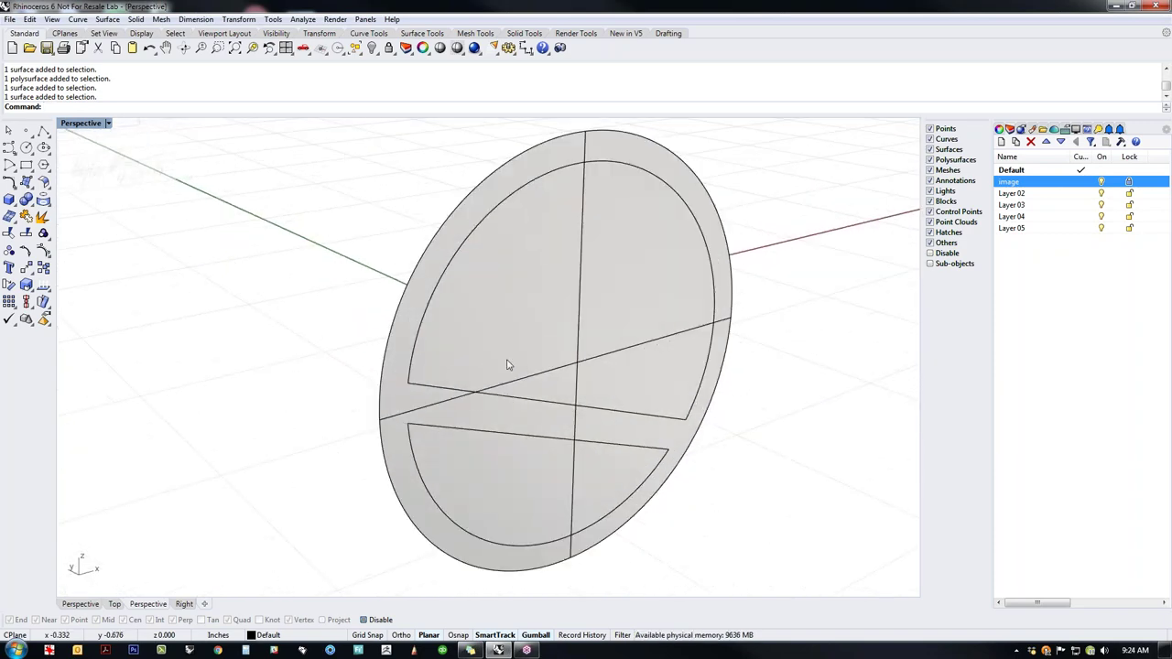
{"action": "left_click", "coordinate": [521, 333]}
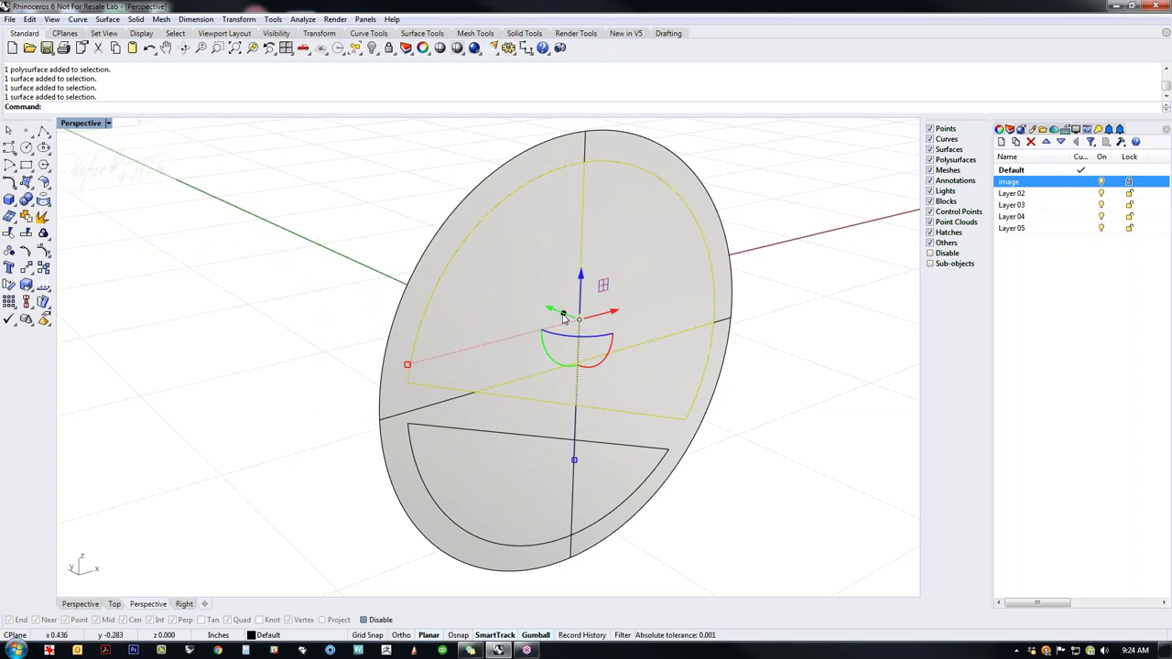
{"action": "mouse_move", "coordinate": [565, 316]}
{"action": "left_mouse_down"}
{"action": "mouse_move", "coordinate": [597, 332]}
{"action": "mouse_move", "coordinate": [583, 327]}
{"action": "left_mouse_up"}
{"action": "left_click", "coordinate": [327, 347]}
{"action": "right_click_drag", "start_coordinate": [327, 348], "coordinate": [335, 347]}
{"action": "right_click_drag", "start_coordinate": [356, 389], "coordinate": [573, 406]}
Step: Show all hidden objects again and inspect the extruded upper window against the body
{"action": "type", "text": "v"}
{"action": "key", "text": "Return"}
{"action": "scroll", "coordinate": [288, 374], "scroll_direction": "down", "scroll_amount": 5}
{"action": "scroll", "coordinate": [573, 406], "scroll_direction": "up", "scroll_amount": 5}
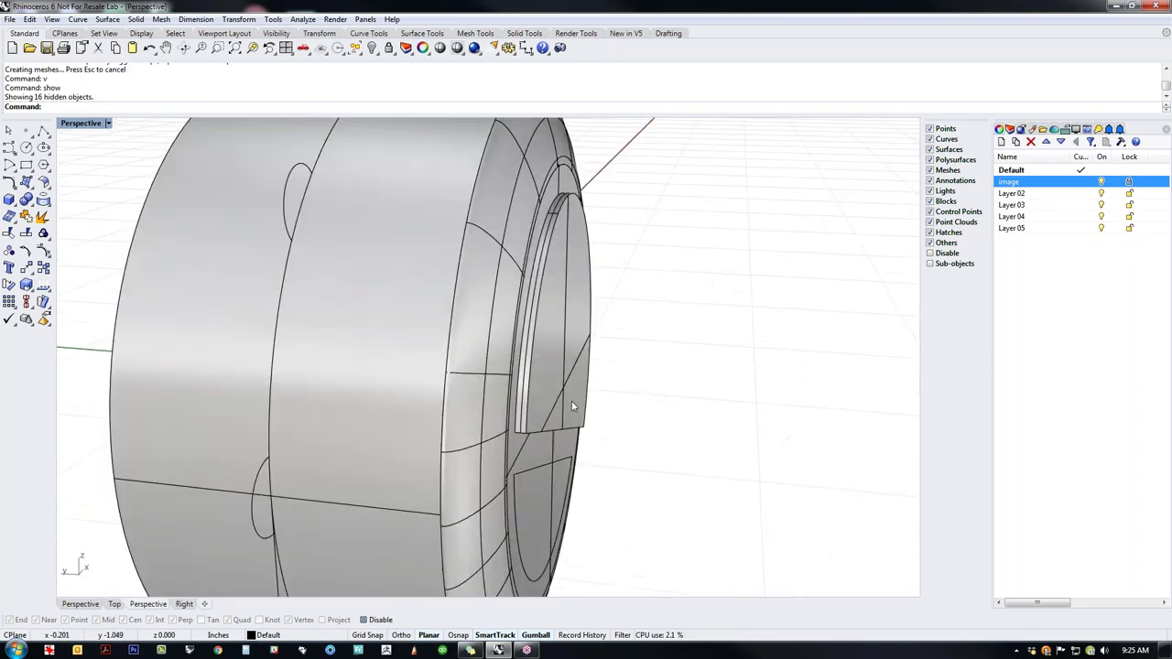
{"action": "scroll", "coordinate": [572, 407], "scroll_direction": "up", "scroll_amount": 3}
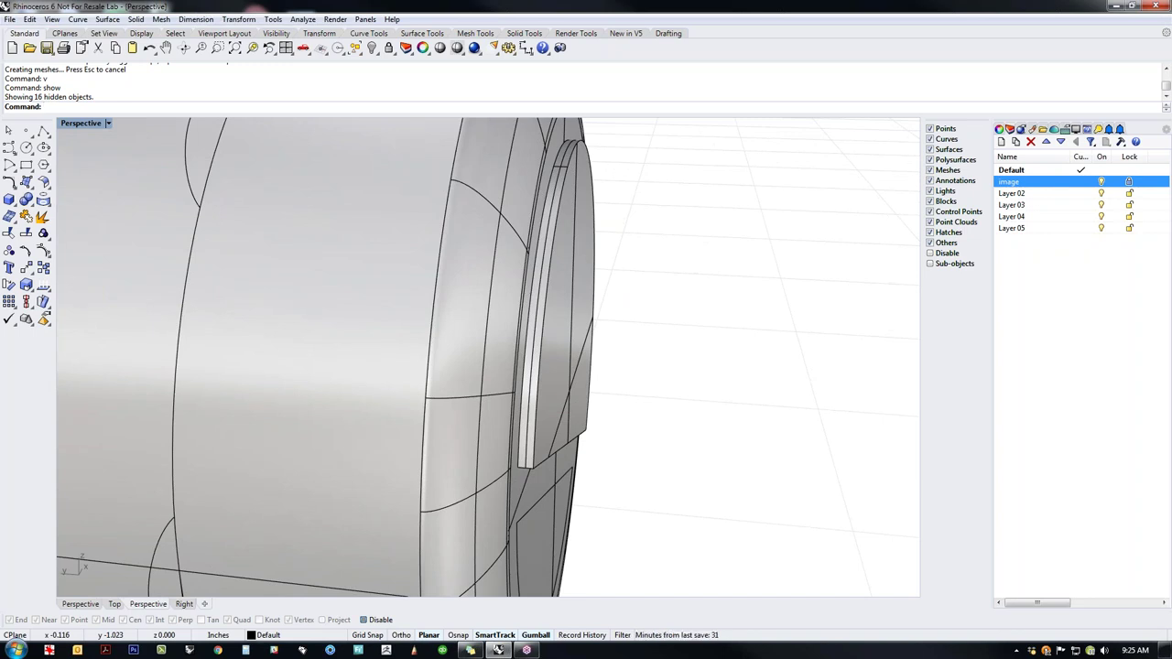
{"action": "right_click_drag", "start_coordinate": [605, 432], "coordinate": [580, 355]}
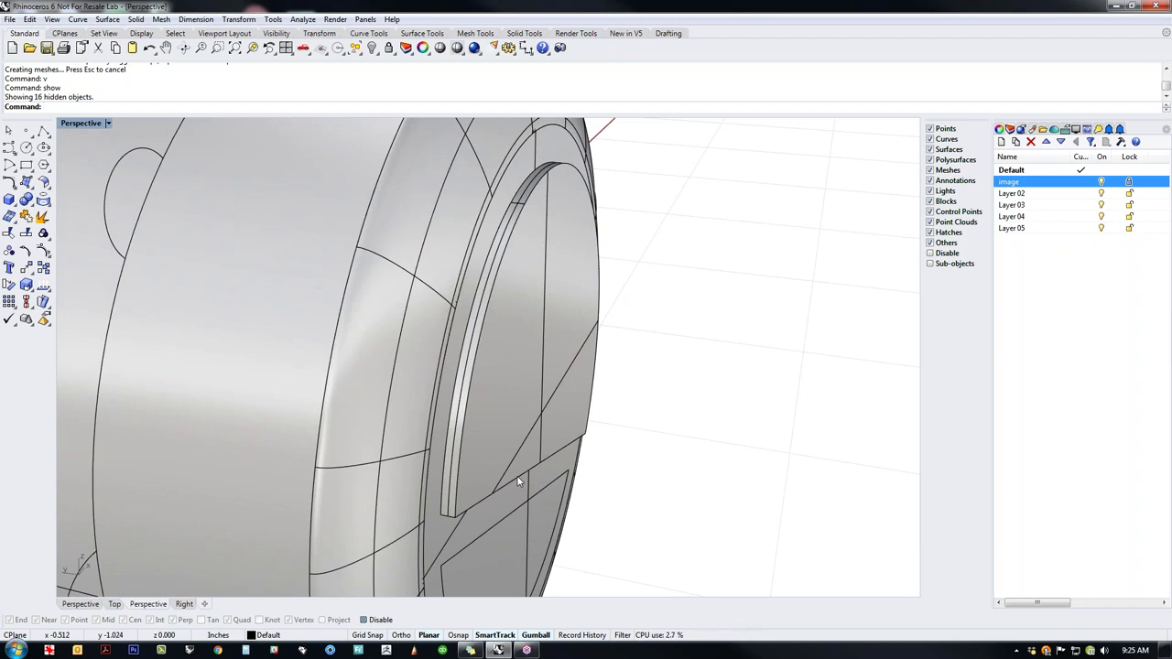
{"action": "right_click_drag", "start_coordinate": [591, 496], "coordinate": [574, 496]}
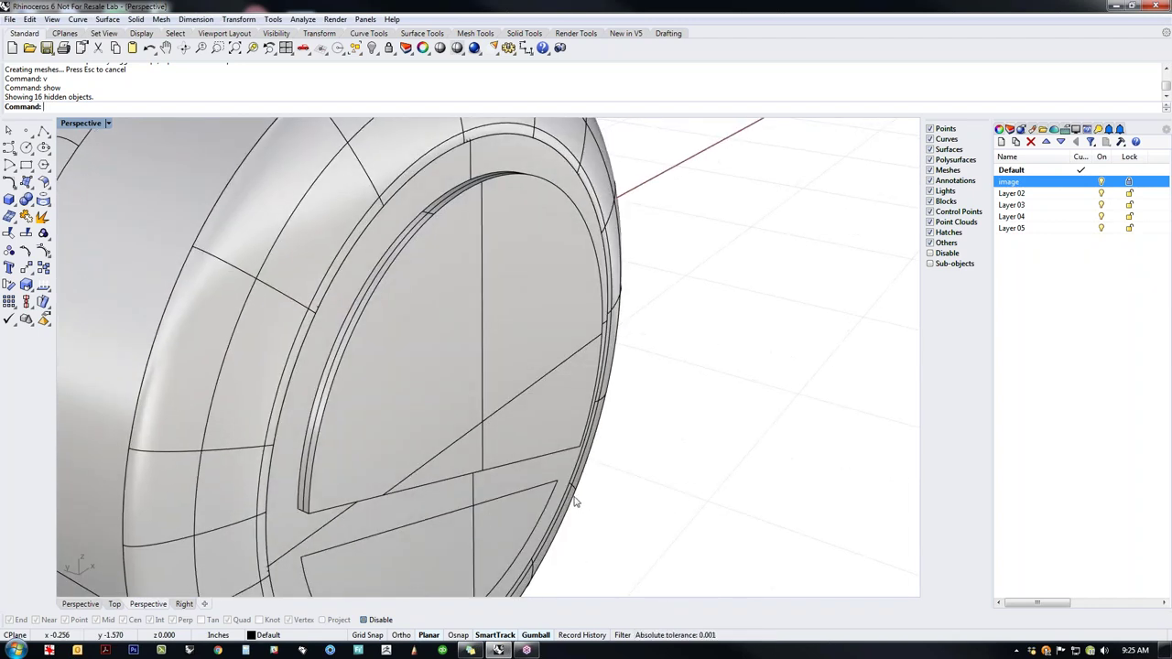
Step: Scale the upper window's front face slightly inward and shift it along the Y axis to recess it into the body
{"action": "left_click", "coordinate": [415, 408]}
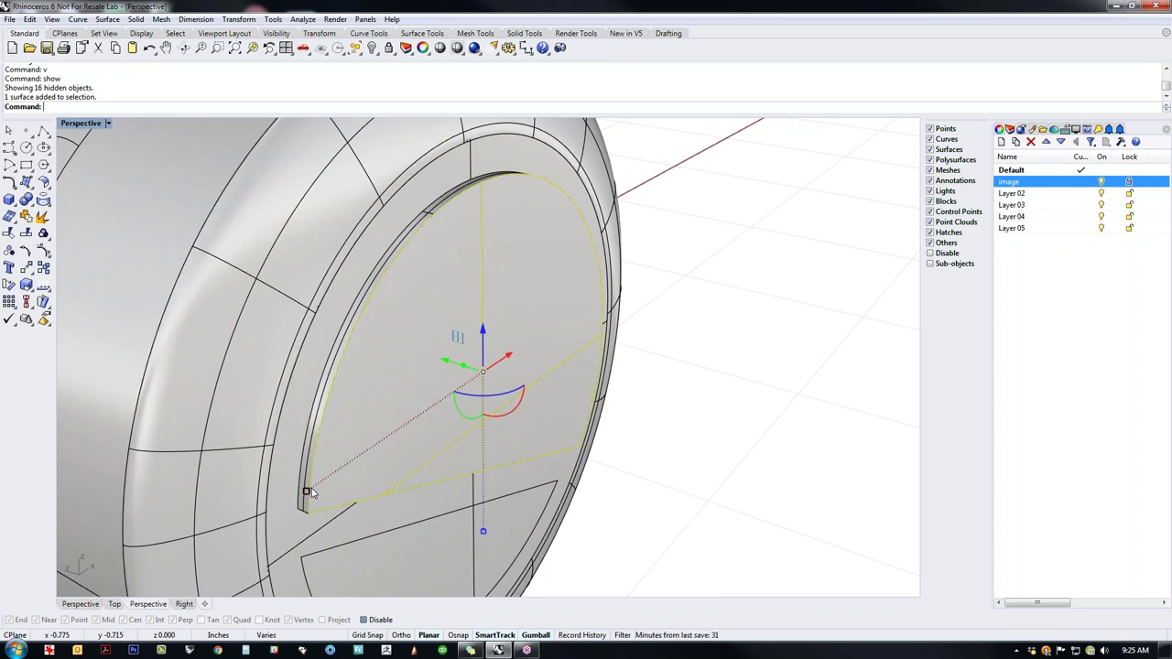
{"action": "left_click_drag", "start_coordinate": [306, 491], "coordinate": [317, 490]}
{"action": "right_click_drag", "start_coordinate": [318, 490], "coordinate": [479, 487]}
{"action": "left_click_drag", "start_coordinate": [246, 333], "coordinate": [248, 333]}
{"action": "right_click_drag", "start_coordinate": [437, 417], "coordinate": [449, 326]}
{"action": "mouse_move", "coordinate": [444, 329]}
{"action": "left_mouse_down"}
{"action": "mouse_move", "coordinate": [390, 312]}
{"action": "mouse_move", "coordinate": [412, 307]}
{"action": "mouse_move", "coordinate": [420, 327]}
{"action": "mouse_move", "coordinate": [456, 332]}
{"action": "left_mouse_up"}
{"action": "right_click_drag", "start_coordinate": [644, 397], "coordinate": [521, 426]}
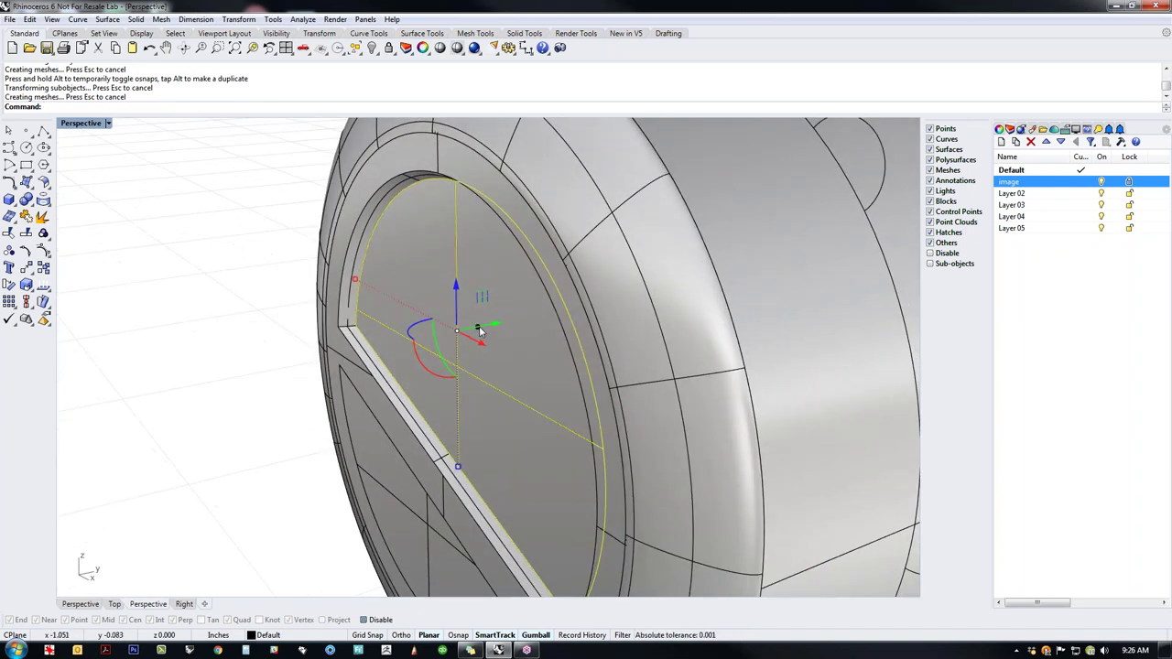
Step: Extrude the upper window's recessed face slightly back outward along the Y axis and check the stepped corner
{"action": "left_click_drag", "start_coordinate": [478, 331], "coordinate": [453, 337]}
{"action": "key", "text": "Escape"}
{"action": "right_click_drag", "start_coordinate": [207, 409], "coordinate": [527, 377]}
{"action": "scroll", "coordinate": [503, 369], "scroll_direction": "up", "scroll_amount": 8}
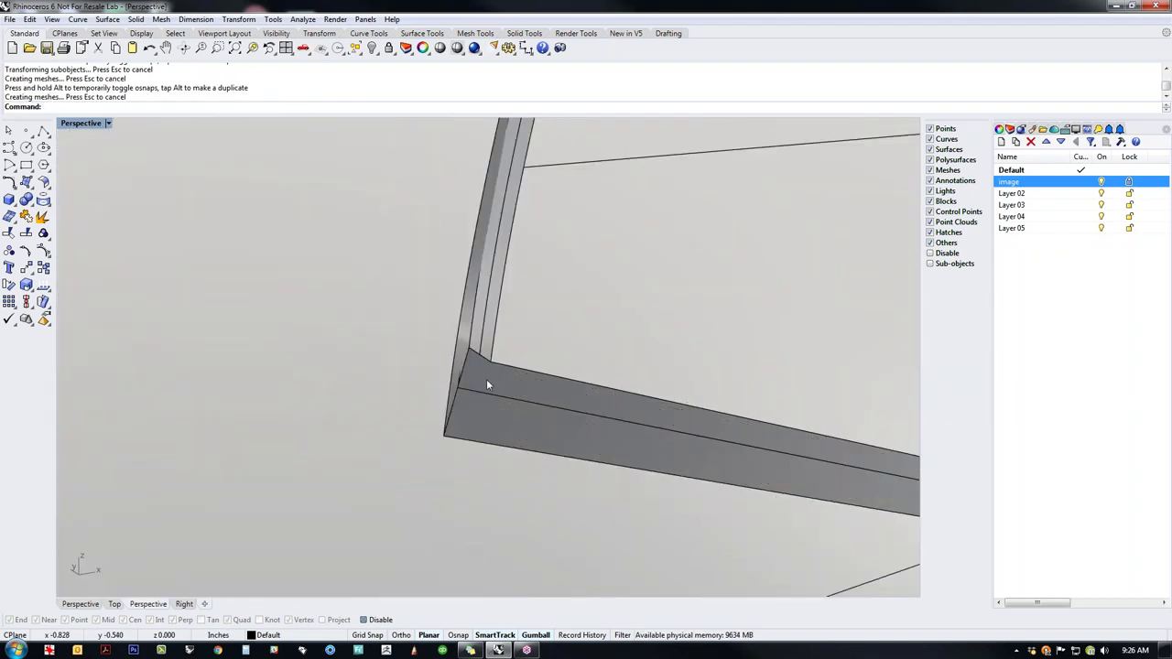
{"action": "scroll", "coordinate": [487, 384], "scroll_direction": "up", "scroll_amount": 3}
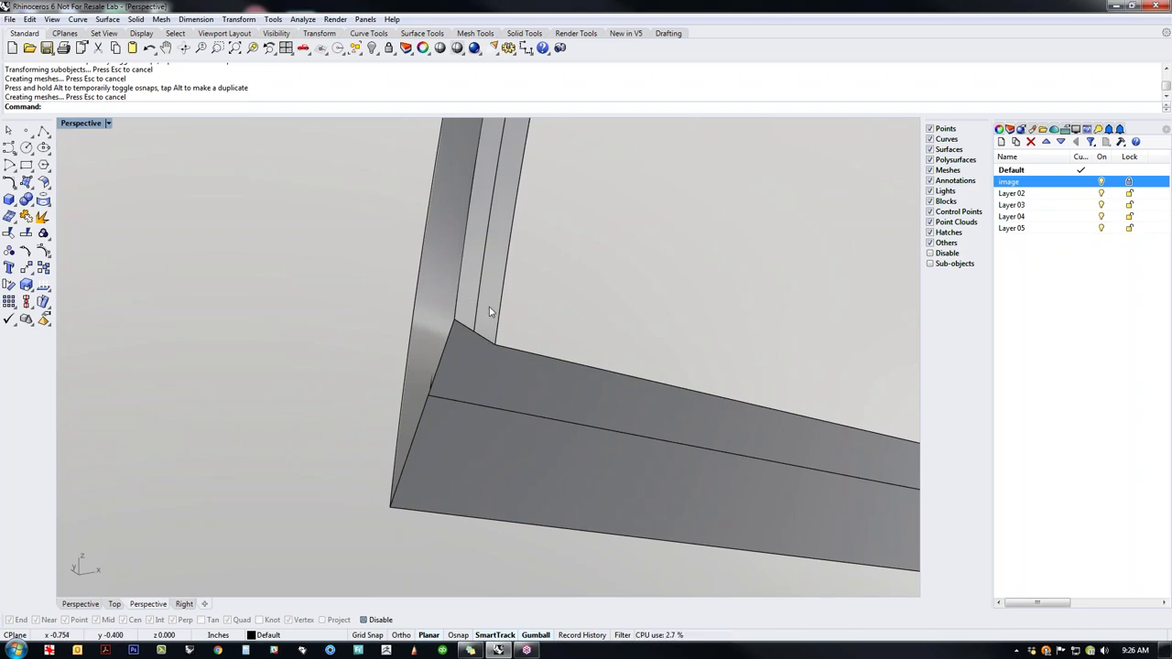
Step: Examine the upper window's recessed edges from several angles and compare the disc with the reference sketch behind it
{"action": "scroll", "coordinate": [458, 325], "scroll_direction": "down", "scroll_amount": 12}
{"action": "right_click_drag", "start_coordinate": [595, 376], "coordinate": [623, 385]}
{"action": "right_click_drag", "start_coordinate": [484, 398], "coordinate": [496, 400]}
{"action": "left_click", "coordinate": [495, 400]}
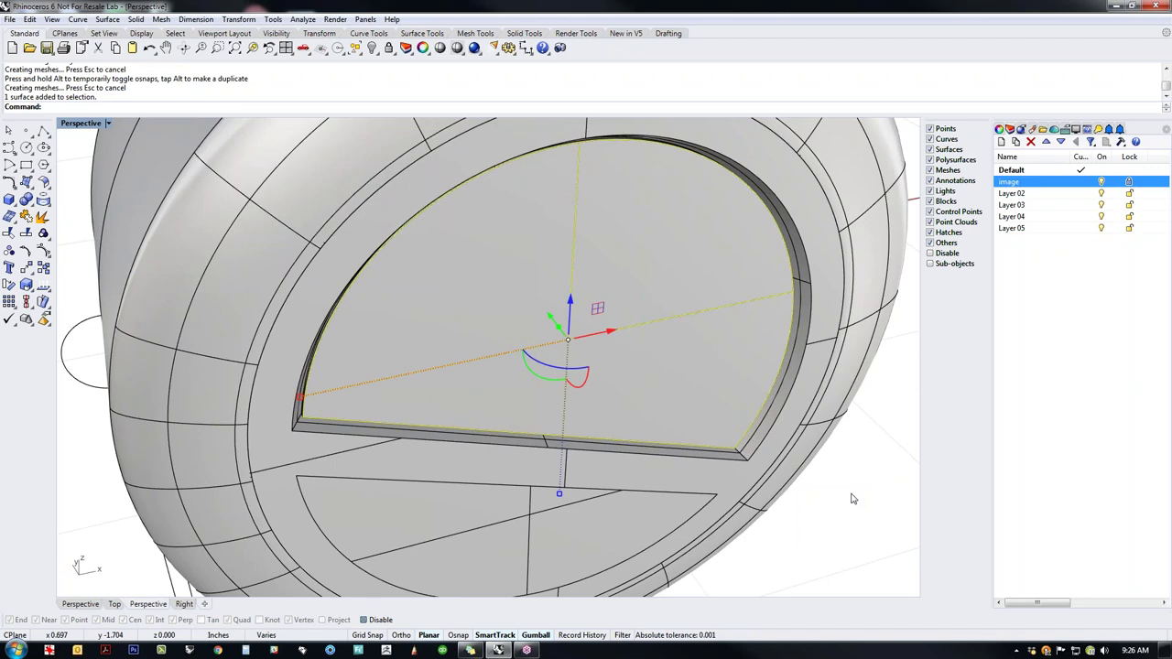
{"action": "key", "text": "Escape"}
{"action": "scroll", "coordinate": [555, 412], "scroll_direction": "up", "scroll_amount": 6}
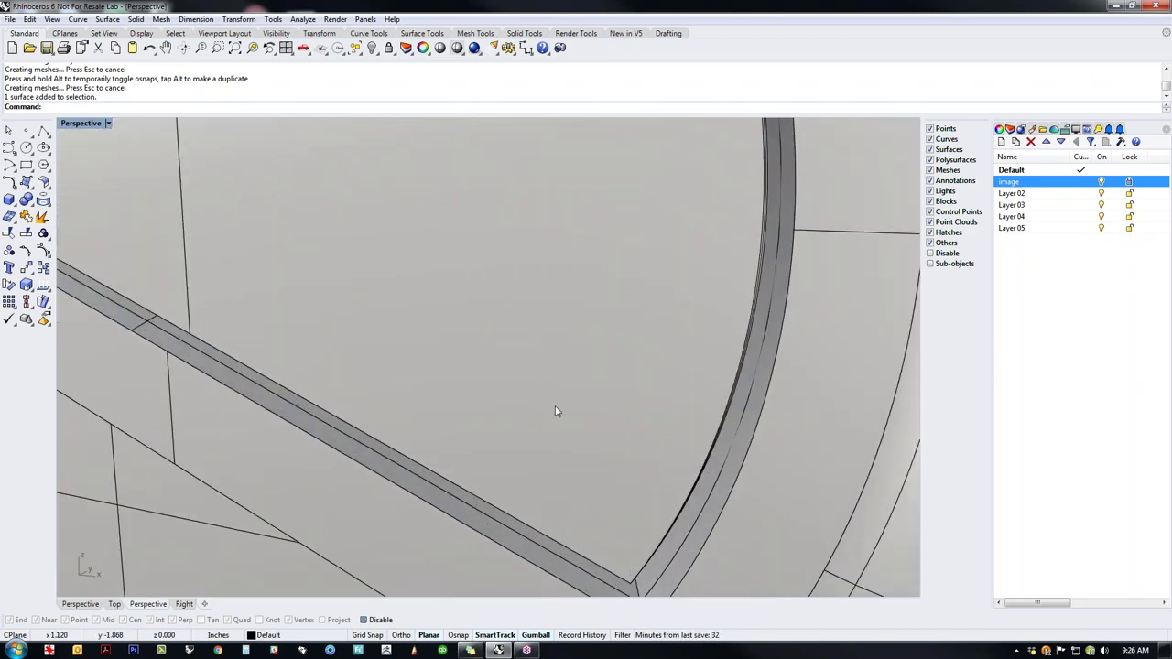
{"action": "scroll", "coordinate": [555, 412], "scroll_direction": "down", "scroll_amount": 6}
{"action": "scroll", "coordinate": [419, 316], "scroll_direction": "up", "scroll_amount": 2}
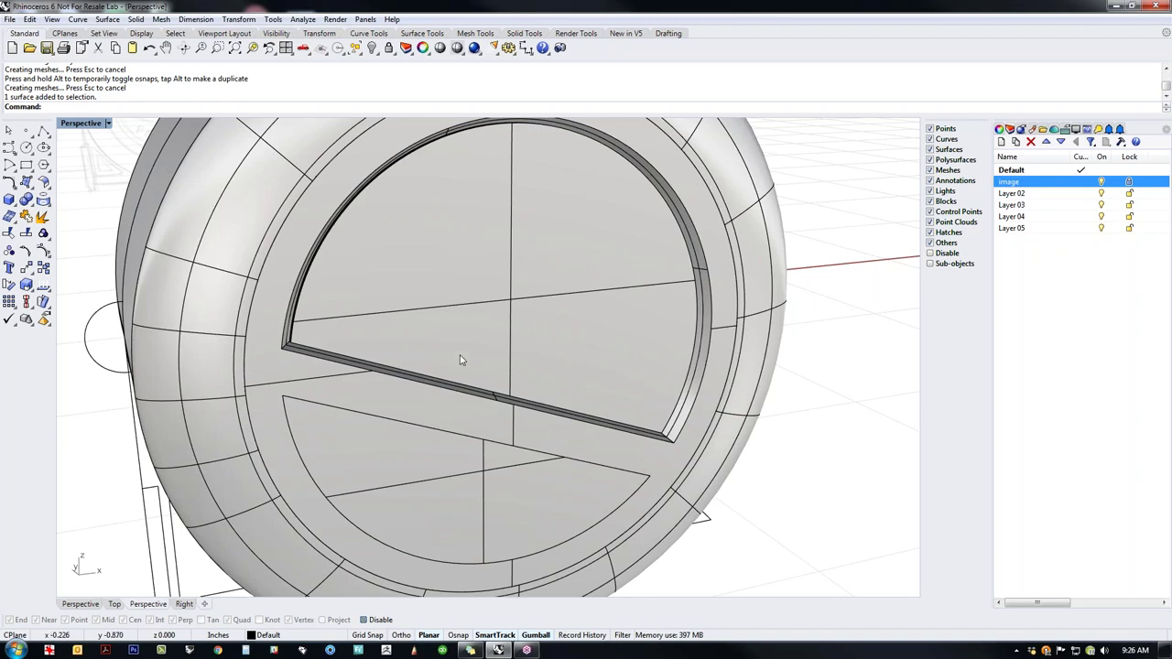
{"action": "scroll", "coordinate": [461, 360], "scroll_direction": "down", "scroll_amount": 5}
{"action": "mouse_move", "coordinate": [460, 360]}
{"action": "right_mouse_down"}
{"action": "mouse_move", "coordinate": [503, 431]}
{"action": "mouse_move", "coordinate": [362, 447]}
{"action": "mouse_move", "coordinate": [293, 427]}
{"action": "mouse_move", "coordinate": [424, 445]}
{"action": "mouse_move", "coordinate": [280, 464]}
{"action": "mouse_move", "coordinate": [366, 448]}
{"action": "mouse_move", "coordinate": [432, 350]}
{"action": "mouse_move", "coordinate": [445, 453]}
{"action": "mouse_move", "coordinate": [464, 435]}
{"action": "mouse_move", "coordinate": [394, 430]}
{"action": "mouse_move", "coordinate": [566, 503]}
{"action": "right_mouse_up"}
{"action": "scroll", "coordinate": [515, 454], "scroll_direction": "up", "scroll_amount": 5}
{"action": "scroll", "coordinate": [367, 449], "scroll_direction": "down", "scroll_amount": 4}
{"action": "scroll", "coordinate": [432, 349], "scroll_direction": "up", "scroll_amount": 3}
{"action": "scroll", "coordinate": [450, 456], "scroll_direction": "up", "scroll_amount": 3}
{"action": "scroll", "coordinate": [436, 441], "scroll_direction": "down", "scroll_amount": 4}
{"action": "scroll", "coordinate": [394, 430], "scroll_direction": "down", "scroll_amount": 1}
{"action": "scroll", "coordinate": [372, 301], "scroll_direction": "up", "scroll_amount": 5}
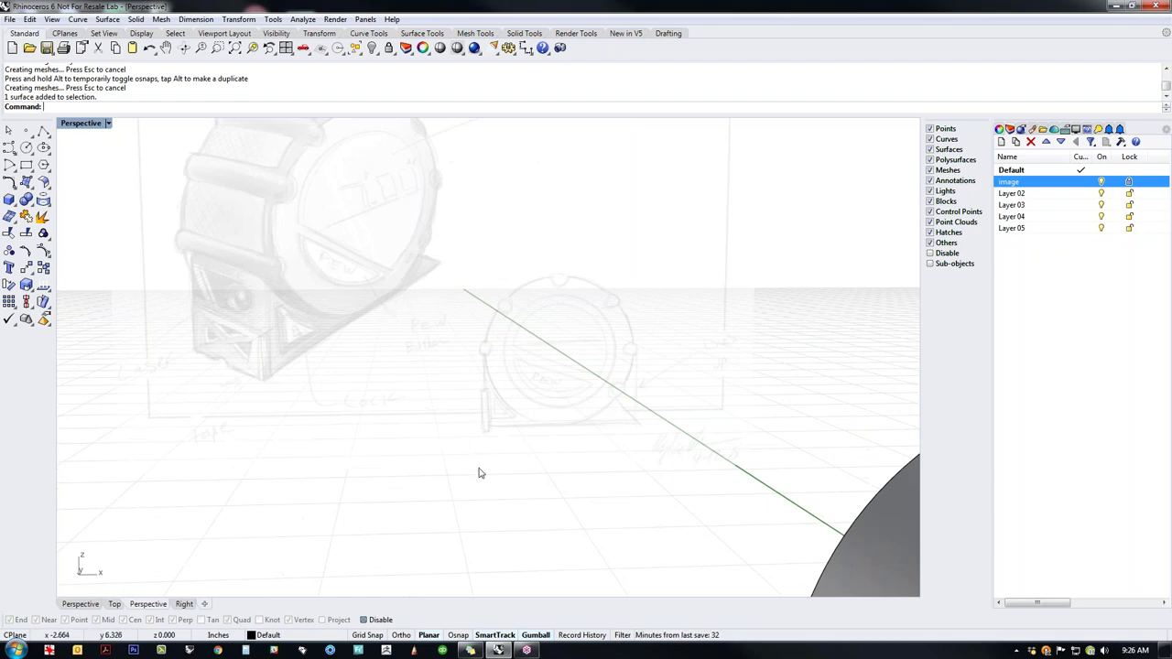
{"action": "scroll", "coordinate": [387, 411], "scroll_direction": "down", "scroll_amount": 4}
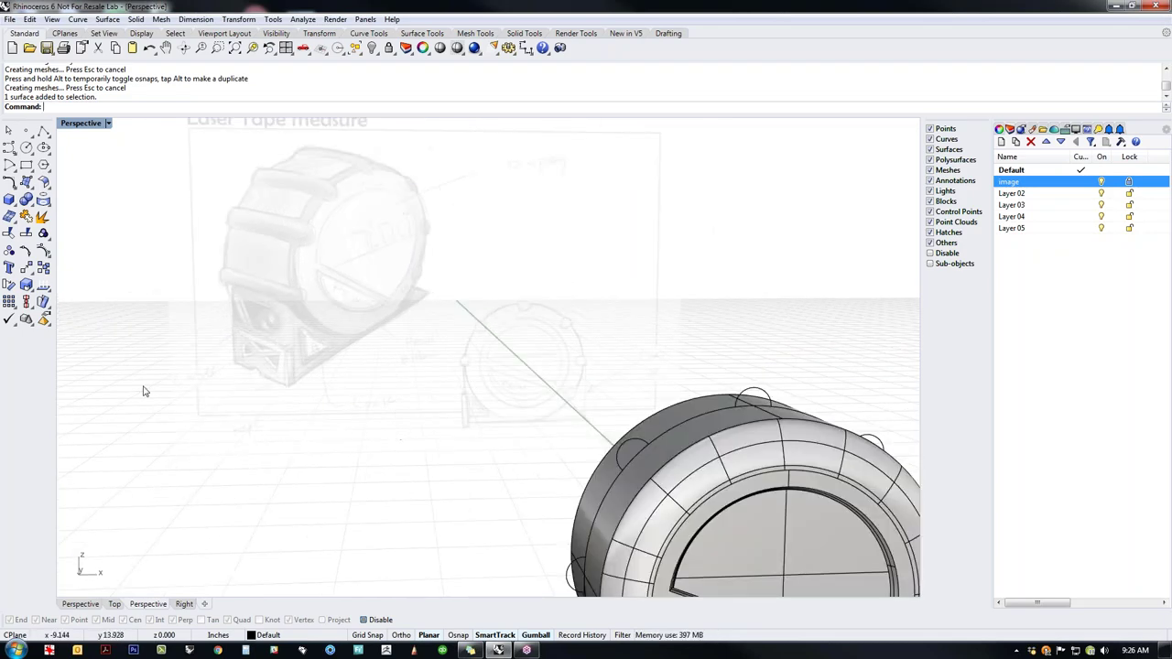
{"action": "scroll", "coordinate": [425, 420], "scroll_direction": "down", "scroll_amount": 2}
Step: Extrude the lower window face slightly outward from the disc along the Y axis
{"action": "scroll", "coordinate": [426, 419], "scroll_direction": "up", "scroll_amount": 8}
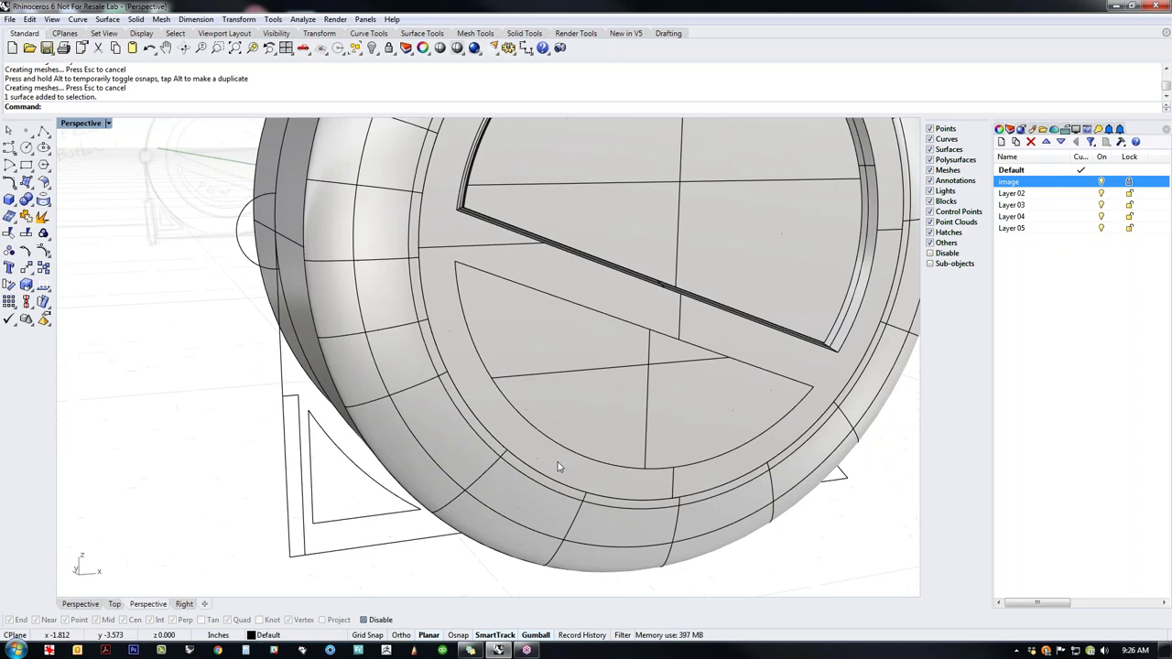
{"action": "right_click_drag", "start_coordinate": [426, 420], "coordinate": [573, 510]}
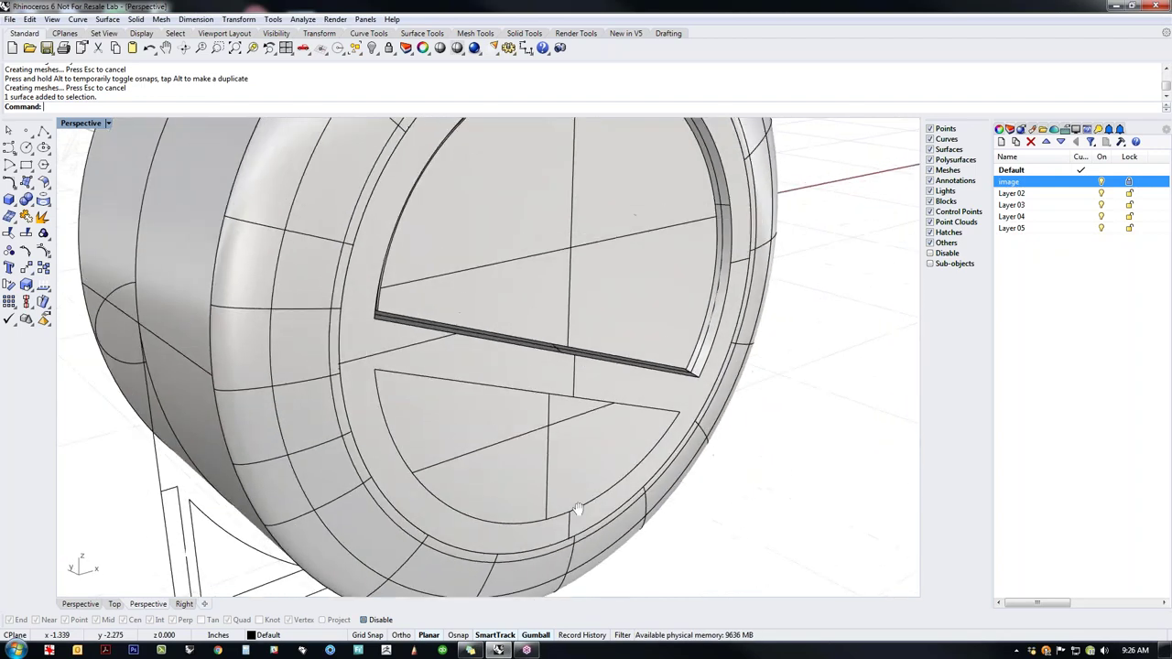
{"action": "left_click", "coordinate": [517, 470]}
{"action": "right_click_drag", "start_coordinate": [517, 470], "coordinate": [537, 424]}
{"action": "left_click_drag", "start_coordinate": [530, 419], "coordinate": [586, 445]}
{"action": "left_click", "coordinate": [714, 504]}
{"action": "mouse_move", "coordinate": [715, 505]}
{"action": "right_mouse_down"}
{"action": "mouse_move", "coordinate": [739, 495]}
{"action": "mouse_move", "coordinate": [698, 501]}
{"action": "right_mouse_up"}
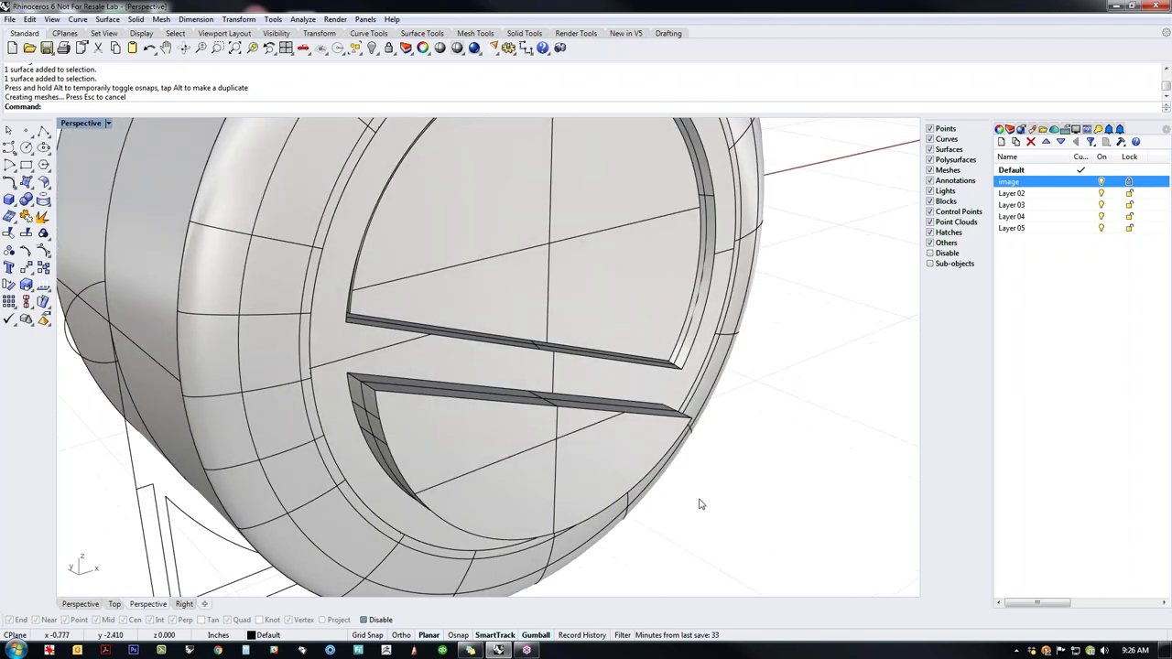
Step: Scale the lower window's front face slightly inward and push it back along the Y axis into the body
{"action": "left_click", "coordinate": [519, 471], "text": "ctrl+shift"}
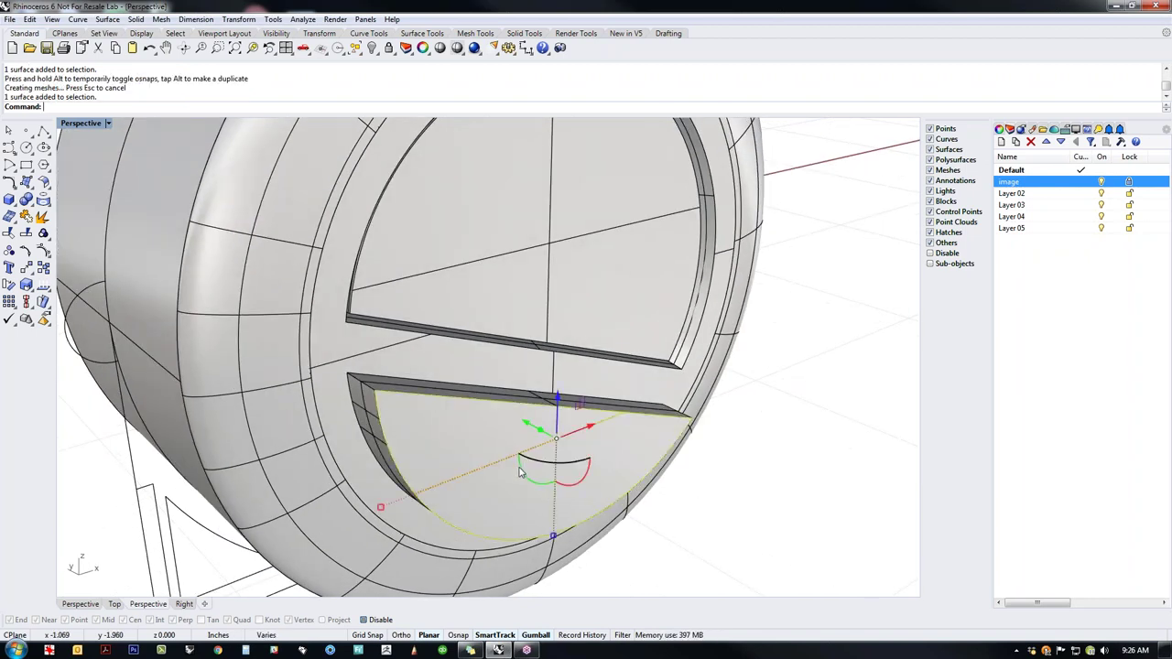
{"action": "left_click", "coordinate": [381, 507]}
{"action": "left_click_drag", "start_coordinate": [381, 509], "coordinate": [407, 500]}
{"action": "right_click_drag", "start_coordinate": [545, 503], "coordinate": [491, 465]}
{"action": "left_click_drag", "start_coordinate": [491, 466], "coordinate": [463, 472]}
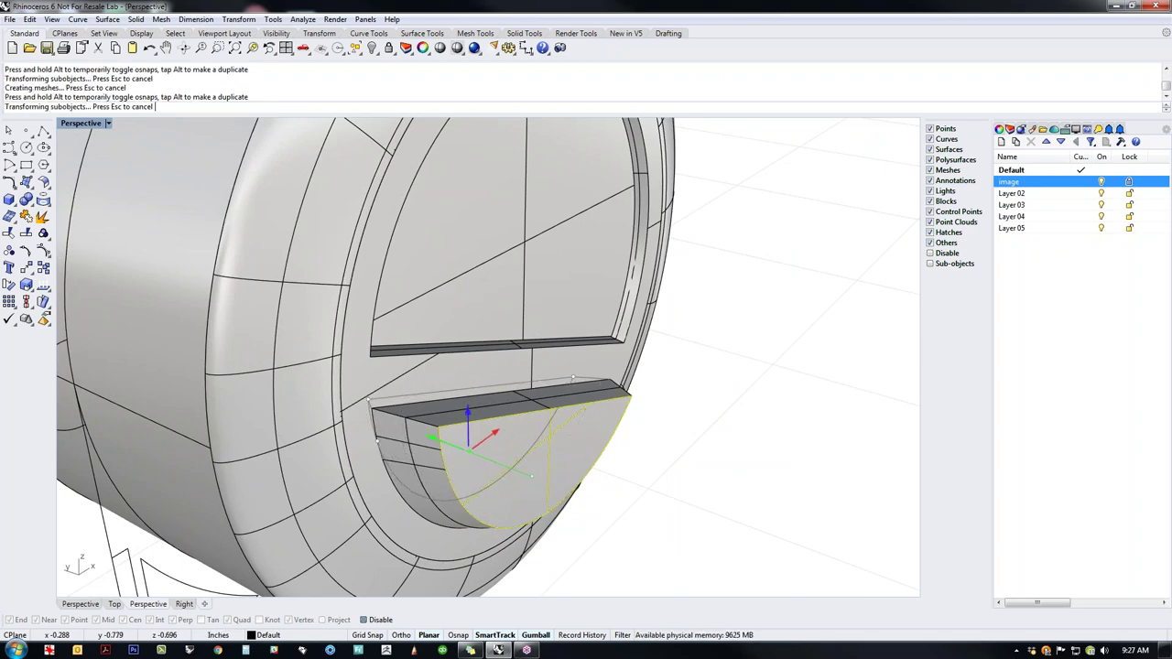
Step: Extrude the lower window's recessed face back outward along the Y axis and scale its front face down slightly
{"action": "right_click_drag", "start_coordinate": [686, 531], "coordinate": [490, 423]}
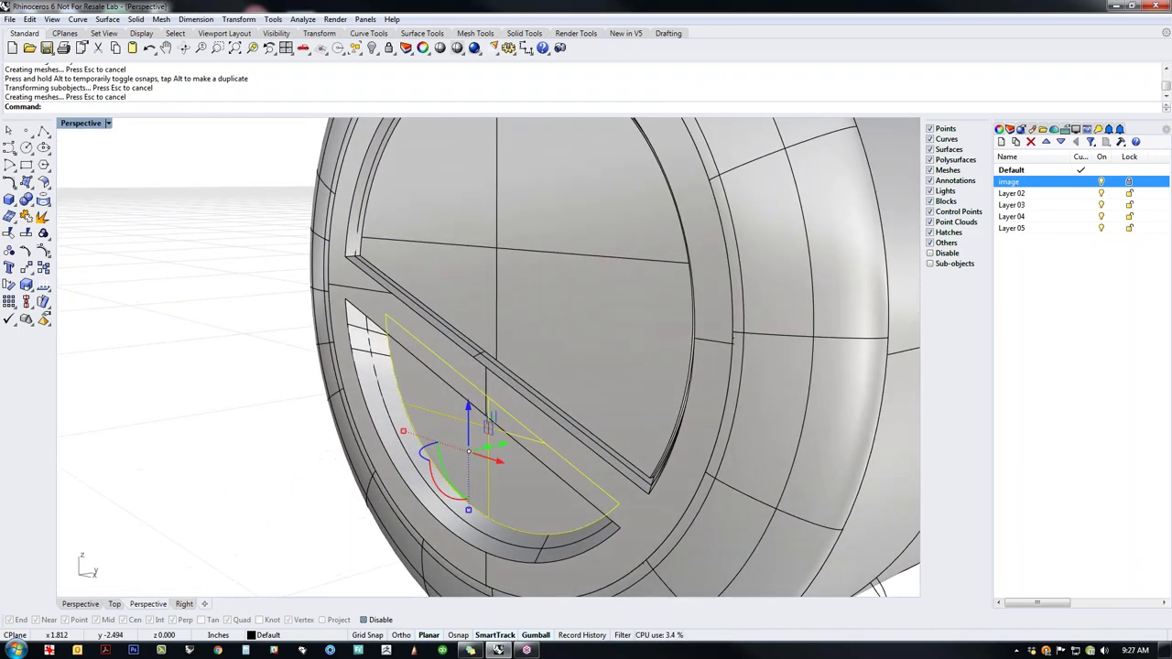
{"action": "left_click_drag", "start_coordinate": [488, 450], "coordinate": [441, 470]}
{"action": "left_click", "coordinate": [308, 476]}
{"action": "right_click_drag", "start_coordinate": [309, 476], "coordinate": [343, 500]}
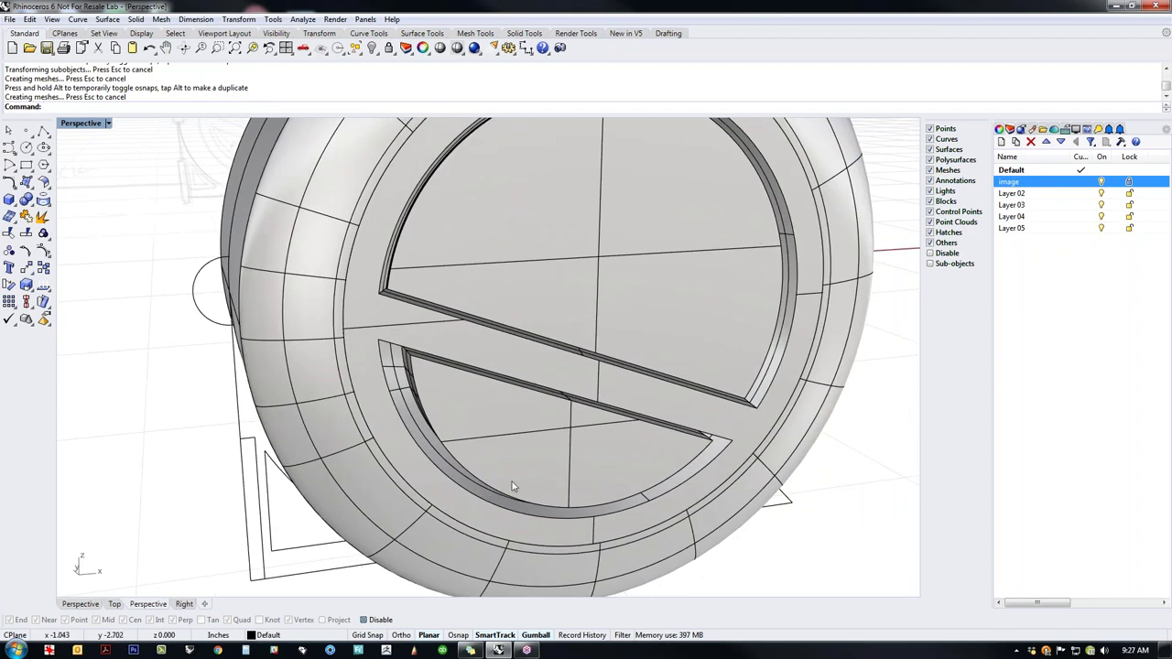
{"action": "left_click", "coordinate": [513, 488]}
{"action": "left_click_drag", "start_coordinate": [412, 447], "coordinate": [420, 445]}
Step: Inspect the lower window recess's stepped side walls, selecting the inner wall surfaces as sub-objects
{"action": "right_click_drag", "start_coordinate": [477, 460], "coordinate": [708, 522]}
{"action": "scroll", "coordinate": [468, 395], "scroll_direction": "up", "scroll_amount": 5}
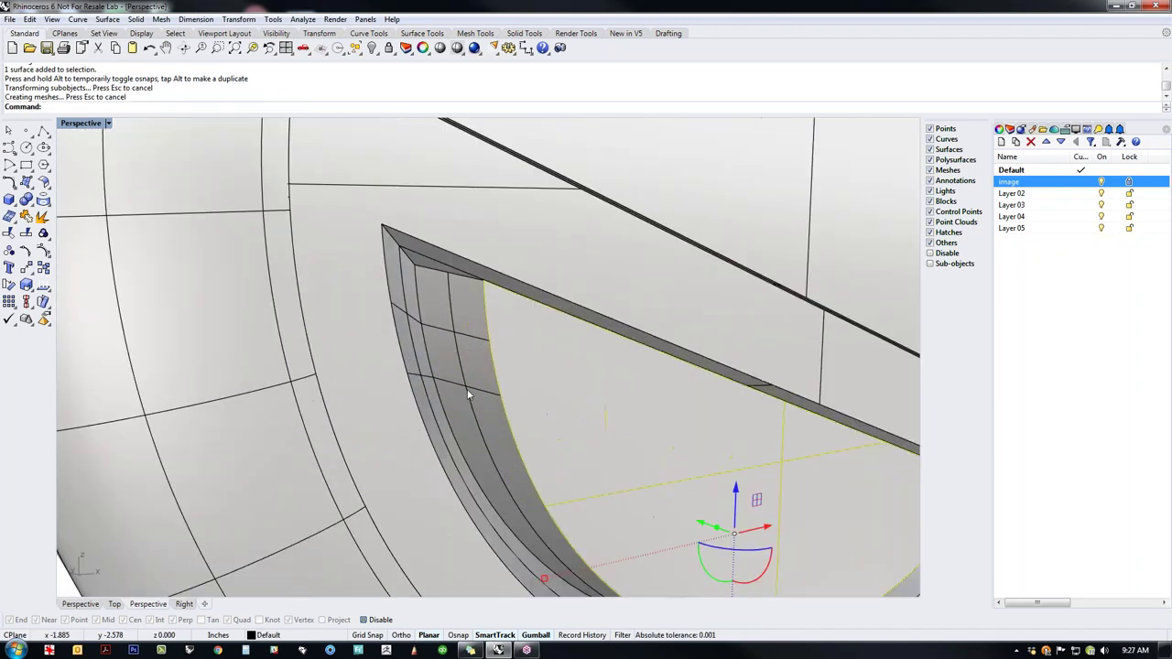
{"action": "left_click", "coordinate": [462, 392], "text": "ctrl+shift"}
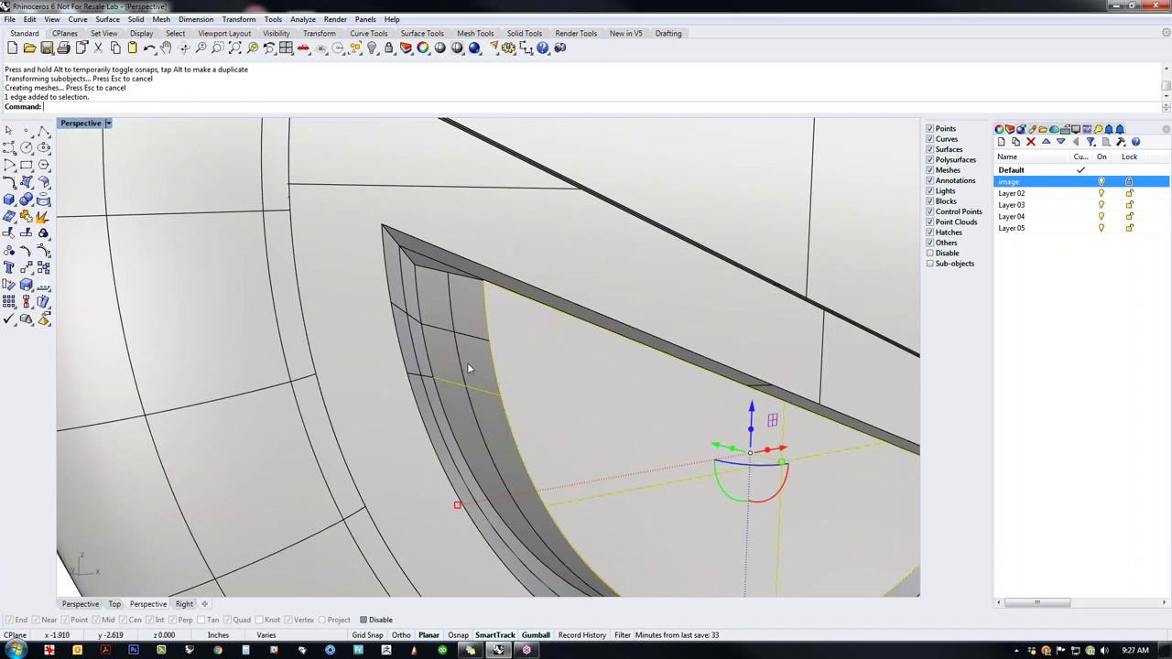
{"action": "left_click", "coordinate": [469, 362], "text": "ctrl+shift"}
{"action": "left_click", "coordinate": [484, 430], "text": "ctrl+shift"}
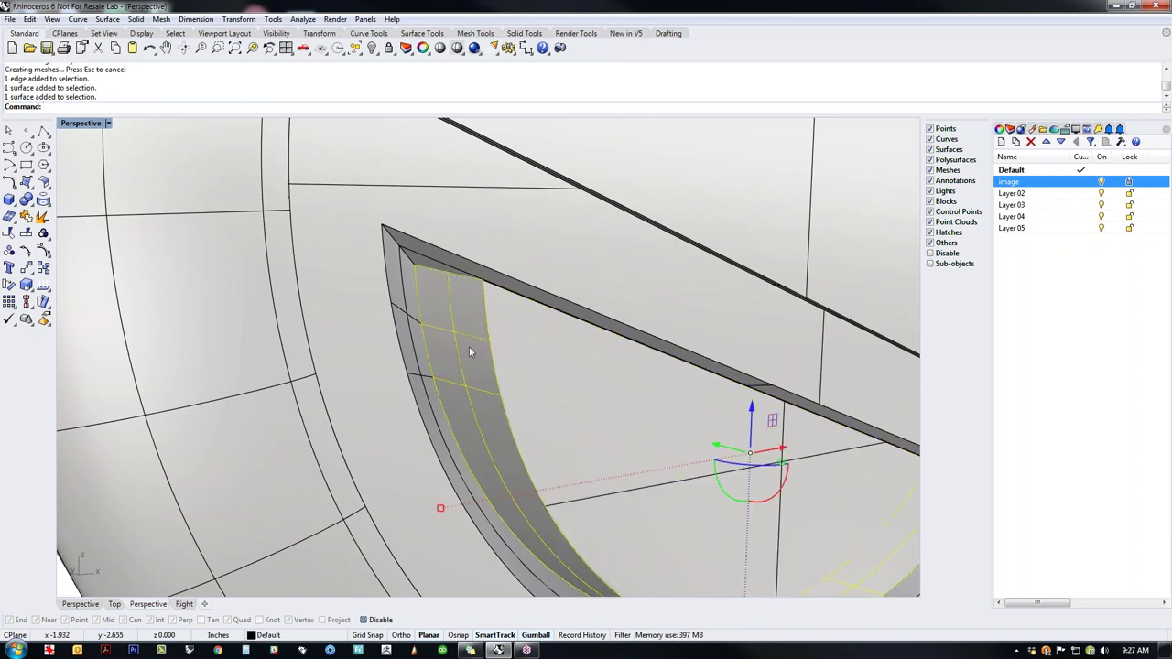
{"action": "scroll", "coordinate": [442, 407], "scroll_direction": "down", "scroll_amount": 2}
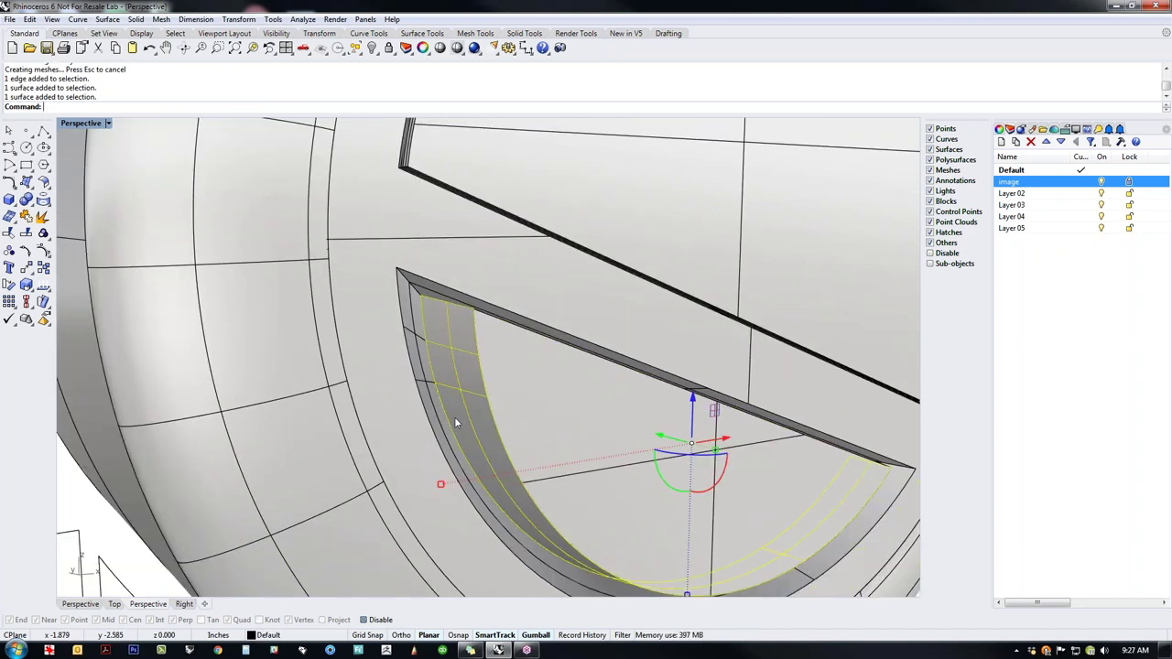
{"action": "scroll", "coordinate": [455, 394], "scroll_direction": "down", "scroll_amount": 3}
{"action": "right_click_drag", "start_coordinate": [455, 395], "coordinate": [714, 458]}
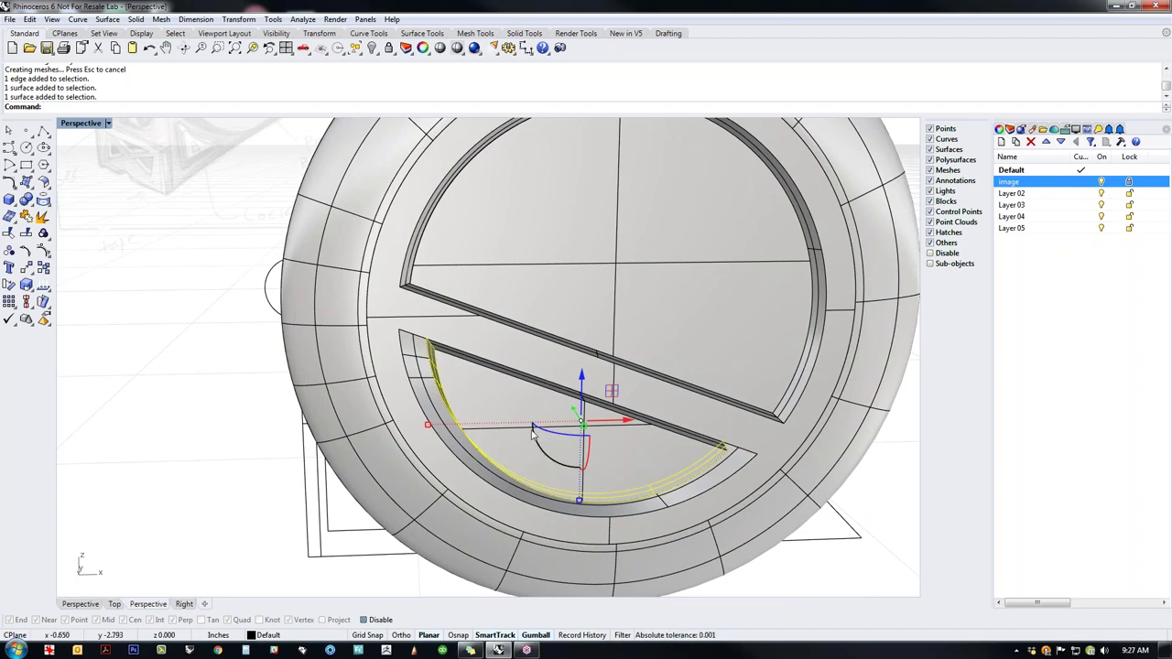
{"action": "scroll", "coordinate": [450, 400], "scroll_direction": "up", "scroll_amount": 5}
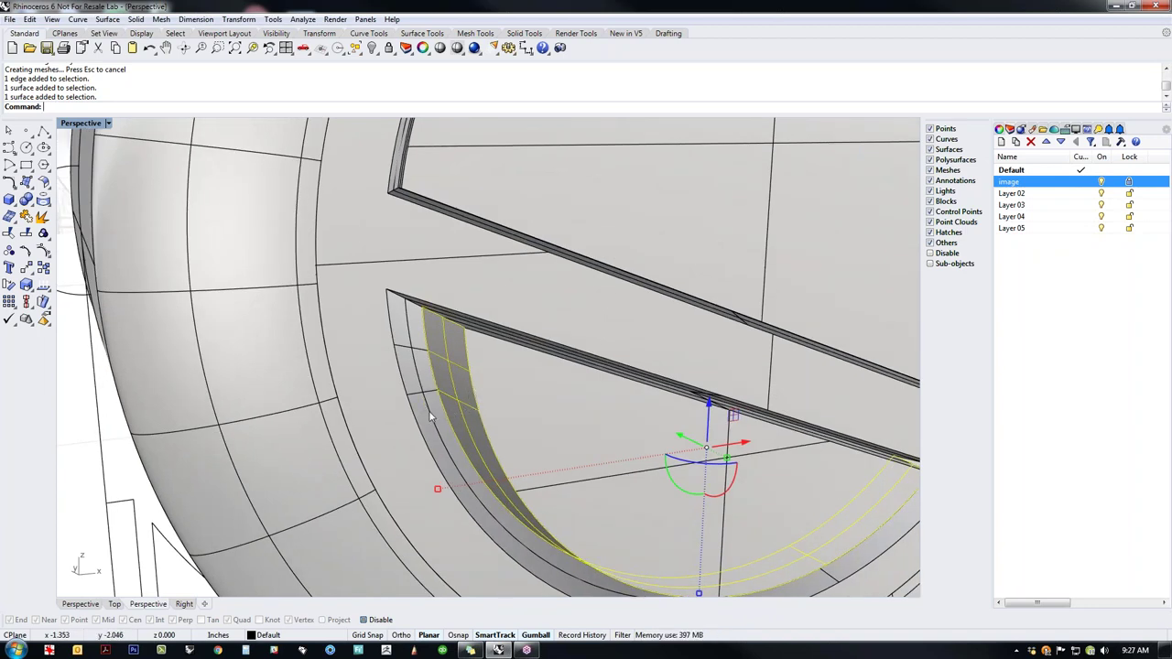
{"action": "right_click_drag", "start_coordinate": [641, 449], "coordinate": [504, 469], "text": "shift"}
{"action": "scroll", "coordinate": [508, 416], "scroll_direction": "down", "scroll_amount": 6}
{"action": "key", "text": "Escape"}
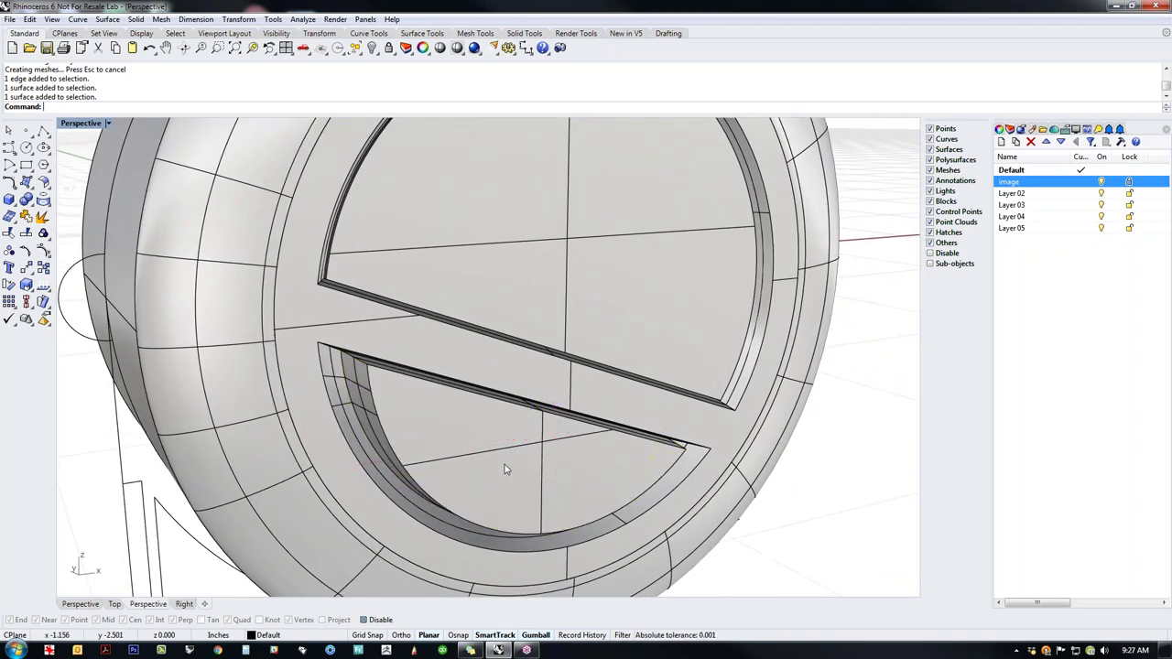
Step: Extrude the lower window's inner face about 0.08 in outward along the Y axis
{"action": "scroll", "coordinate": [505, 470], "scroll_direction": "up", "scroll_amount": 4}
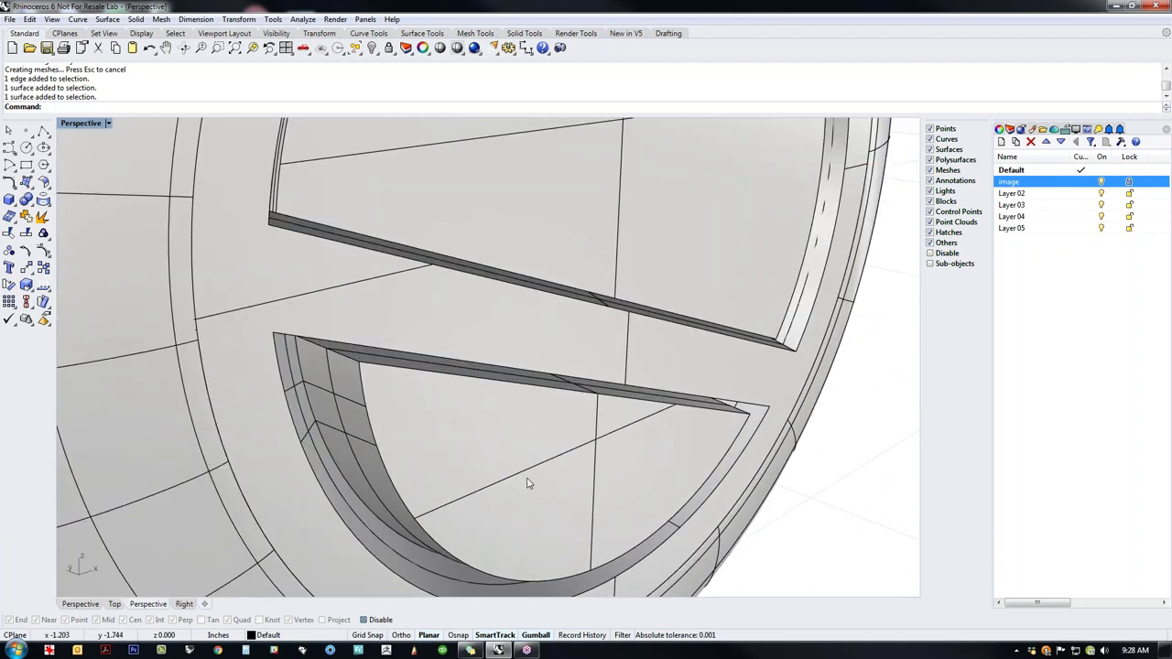
{"action": "left_click", "coordinate": [528, 484]}
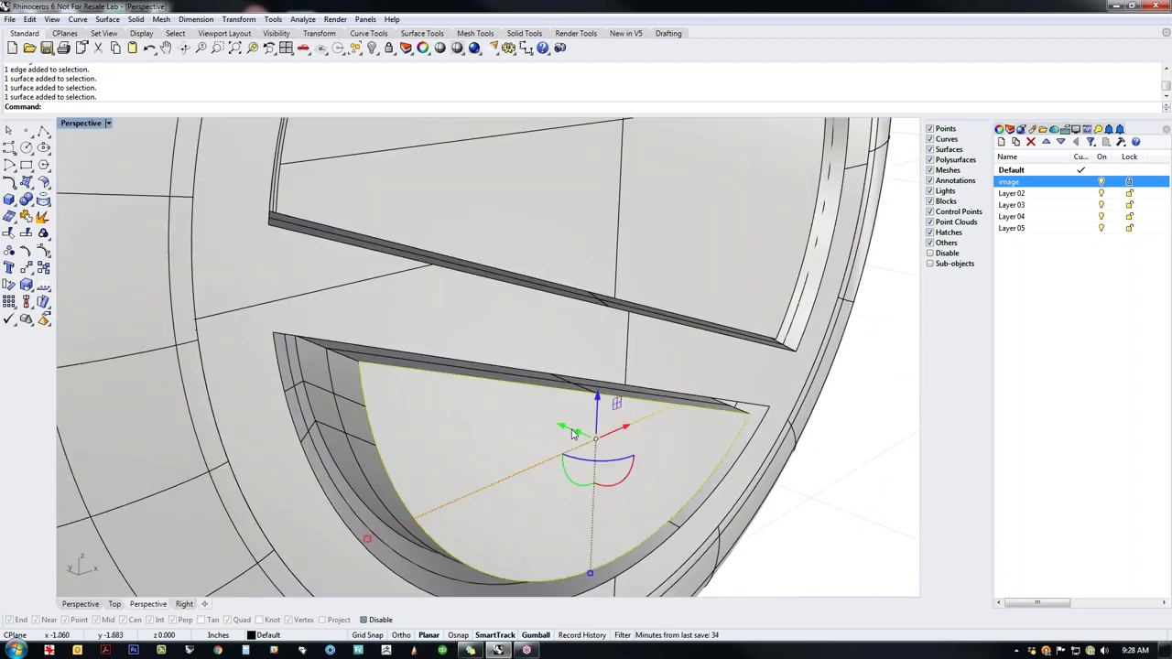
{"action": "left_click_drag", "start_coordinate": [577, 436], "coordinate": [618, 450]}
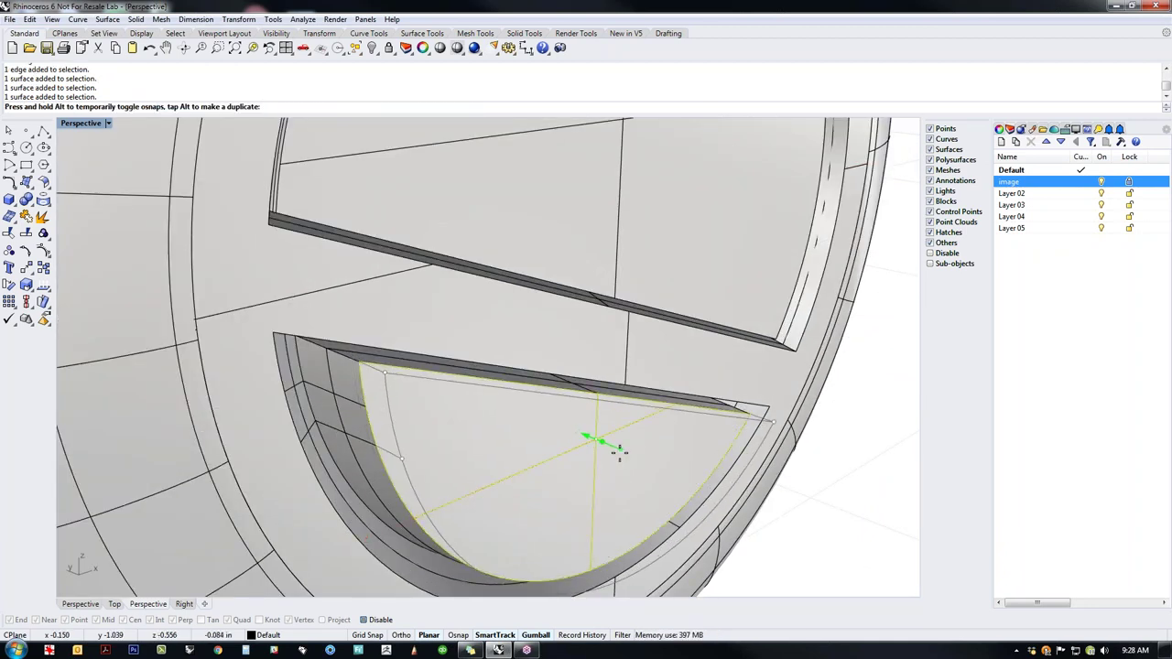
Step: Scale the lower window's newly extruded face inward and shift it back along the Y axis into the recess
{"action": "left_click", "coordinate": [528, 491]}
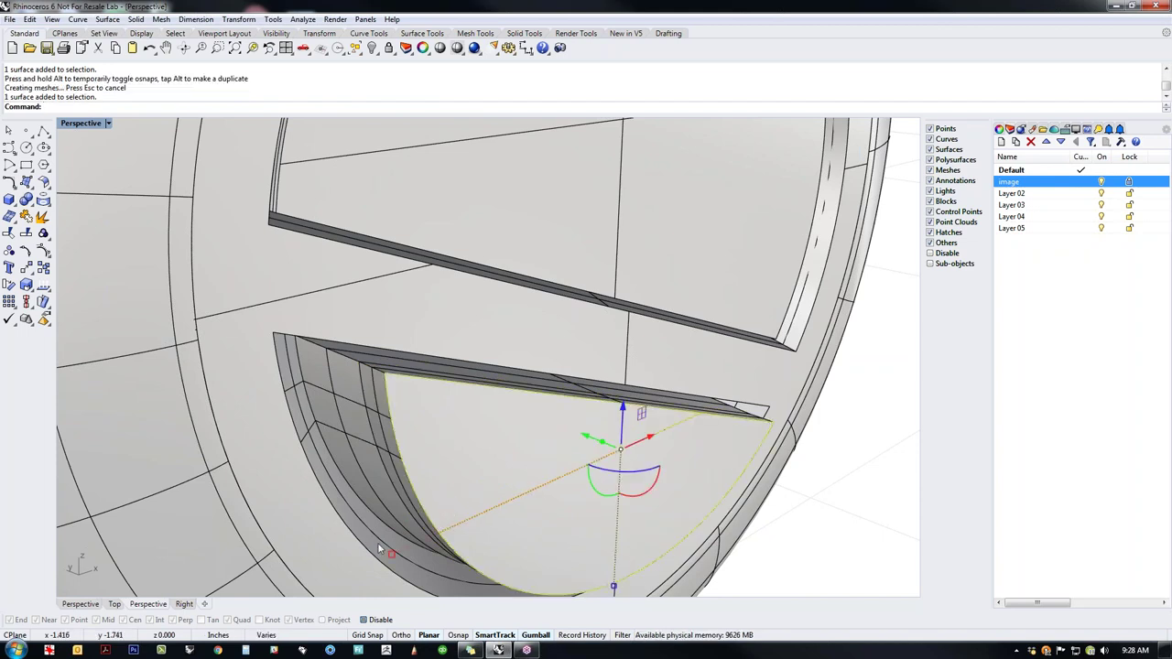
{"action": "left_click_drag", "start_coordinate": [392, 558], "coordinate": [453, 575]}
{"action": "right_click_drag", "start_coordinate": [502, 511], "coordinate": [482, 474]}
{"action": "left_click_drag", "start_coordinate": [436, 534], "coordinate": [499, 513], "text": "shift"}
{"action": "left_click_drag", "start_coordinate": [495, 459], "coordinate": [462, 440]}
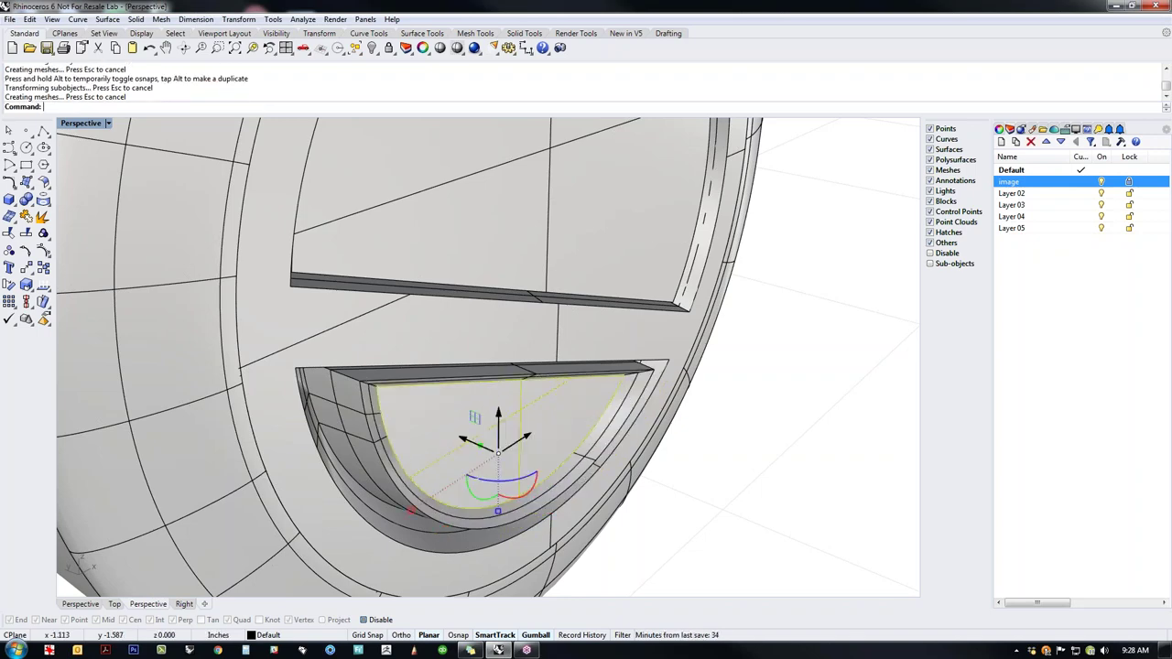
Step: Extrude the lower window's innermost face outward once more along the Y axis to add another step
{"action": "right_click_drag", "start_coordinate": [595, 499], "coordinate": [690, 462]}
{"action": "right_click_drag", "start_coordinate": [579, 494], "coordinate": [417, 437]}
{"action": "scroll", "coordinate": [495, 448], "scroll_direction": "up", "scroll_amount": 3}
{"action": "left_click_drag", "start_coordinate": [495, 446], "coordinate": [438, 457]}
{"action": "right_click_drag", "start_coordinate": [438, 457], "coordinate": [549, 464]}
{"action": "scroll", "coordinate": [523, 439], "scroll_direction": "down", "scroll_amount": 7}
{"action": "scroll", "coordinate": [633, 475], "scroll_direction": "down", "scroll_amount": 7}
{"action": "scroll", "coordinate": [549, 464], "scroll_direction": "up", "scroll_amount": 8}
{"action": "right_click_drag", "start_coordinate": [628, 469], "coordinate": [511, 478]}
{"action": "left_click_drag", "start_coordinate": [516, 460], "coordinate": [521, 458]}
{"action": "right_click_drag", "start_coordinate": [520, 458], "coordinate": [328, 400]}
{"action": "key", "text": "ctrl+z"}
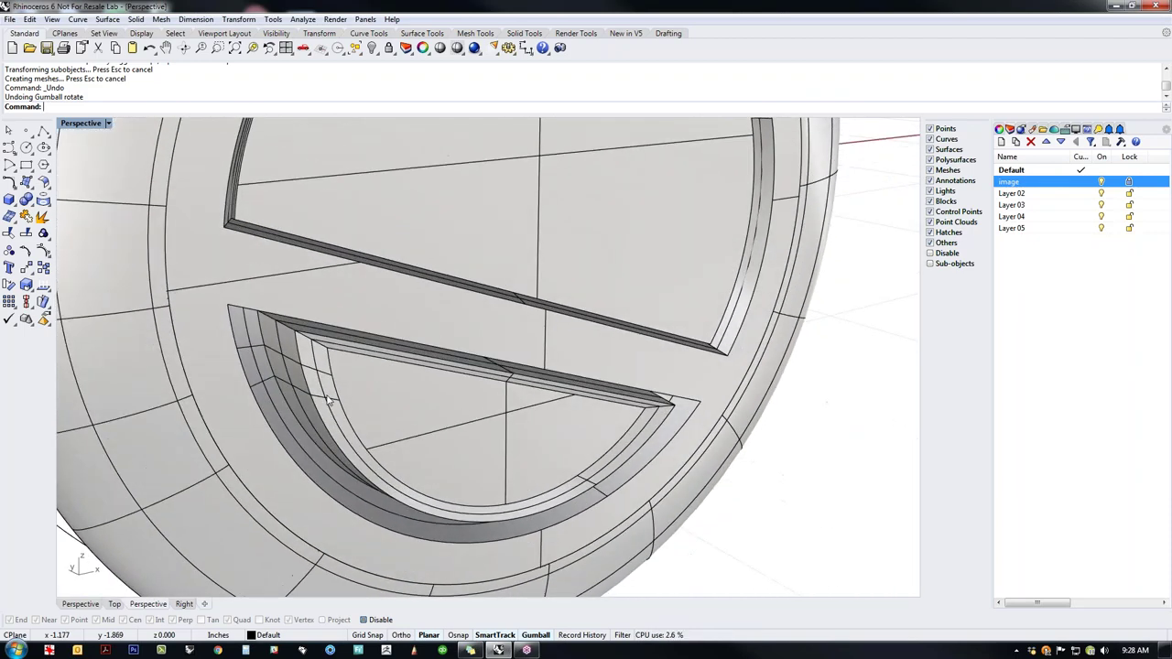
Step: Select the lower window recess's inner wall and step faces and shift them slightly down within the XZ plane in the Front view
{"action": "scroll", "coordinate": [328, 400], "scroll_direction": "up", "scroll_amount": 3}
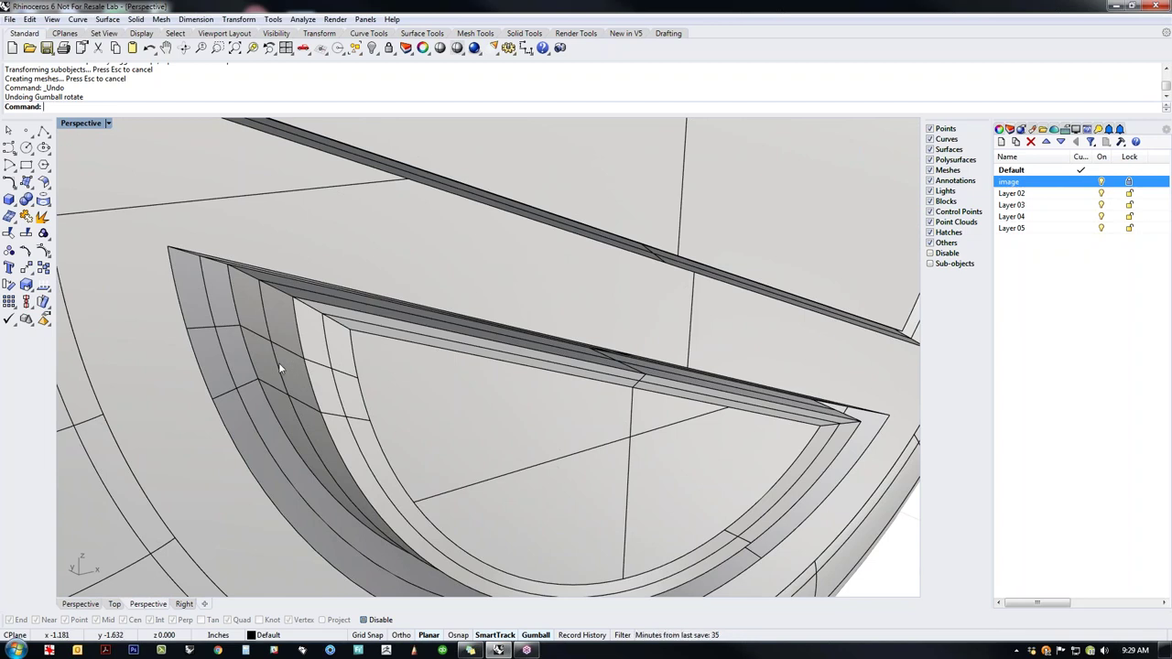
{"action": "left_click", "coordinate": [277, 362], "text": "ctrl+shift"}
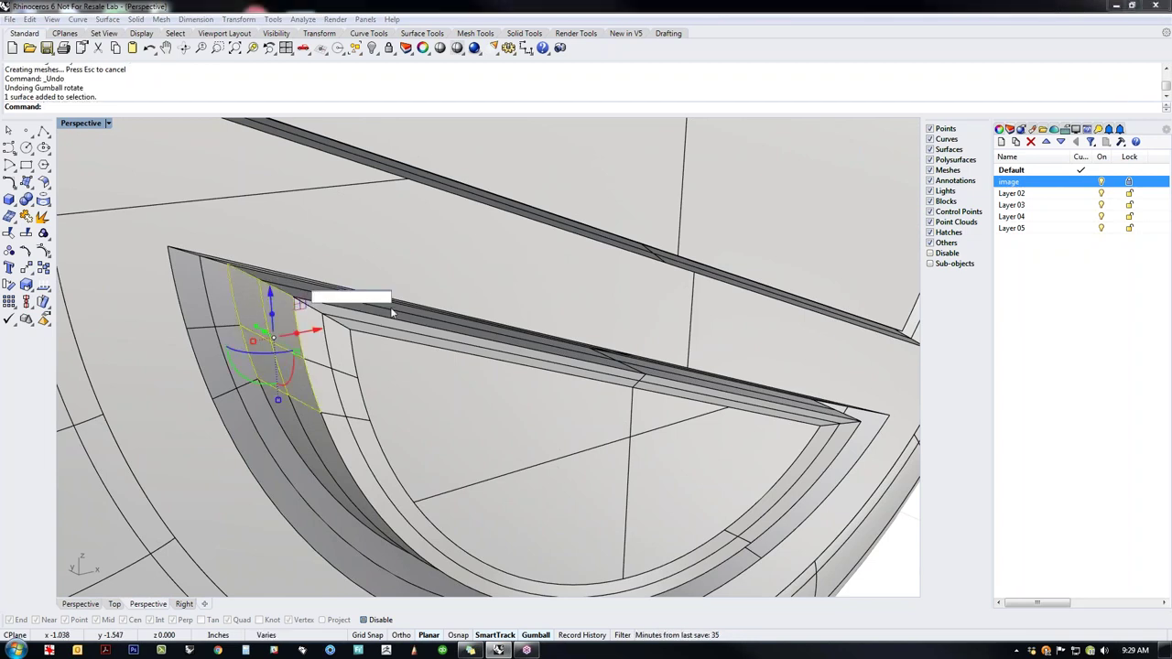
{"action": "left_click", "coordinate": [419, 320], "text": "ctrl+shift"}
{"action": "left_click", "coordinate": [346, 346], "text": "ctrl+shift"}
{"action": "left_click", "coordinate": [398, 385], "text": "ctrl+shift"}
{"action": "scroll", "coordinate": [319, 449], "scroll_direction": "down", "scroll_amount": 6}
{"action": "right_click_drag", "start_coordinate": [565, 497], "coordinate": [439, 467]}
{"action": "scroll", "coordinate": [628, 522], "scroll_direction": "up", "scroll_amount": 3}
{"action": "right_click_drag", "start_coordinate": [528, 480], "coordinate": [594, 477]}
{"action": "type", "text": "front"}
{"action": "key", "text": "Return"}
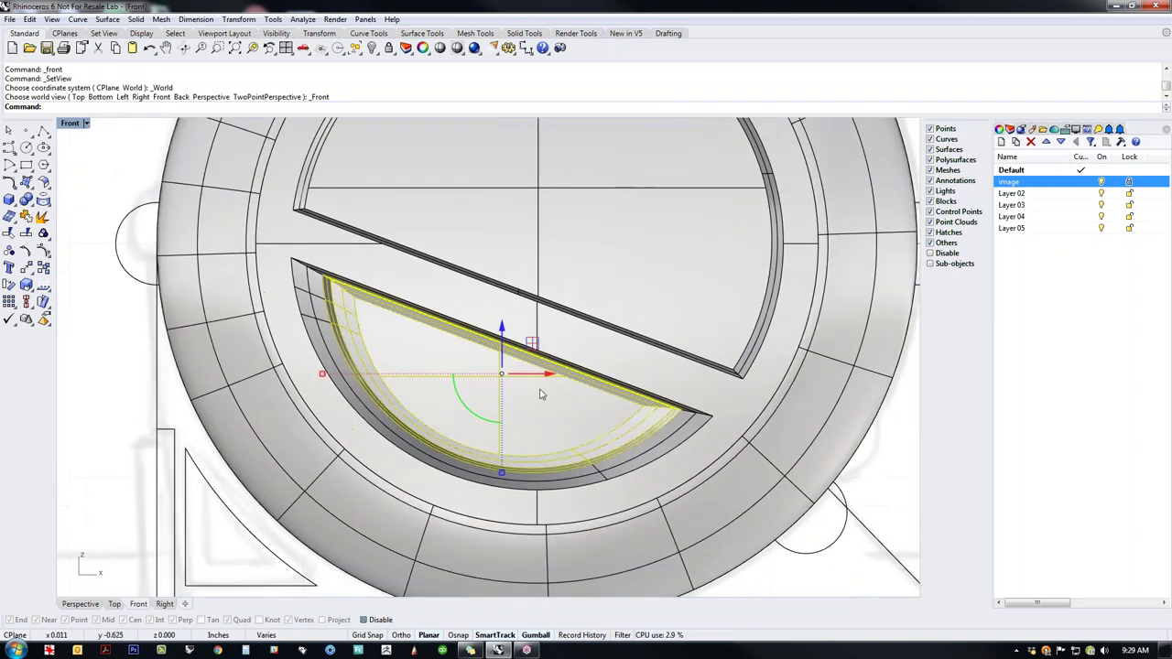
{"action": "left_click_drag", "start_coordinate": [532, 344], "coordinate": [499, 377]}
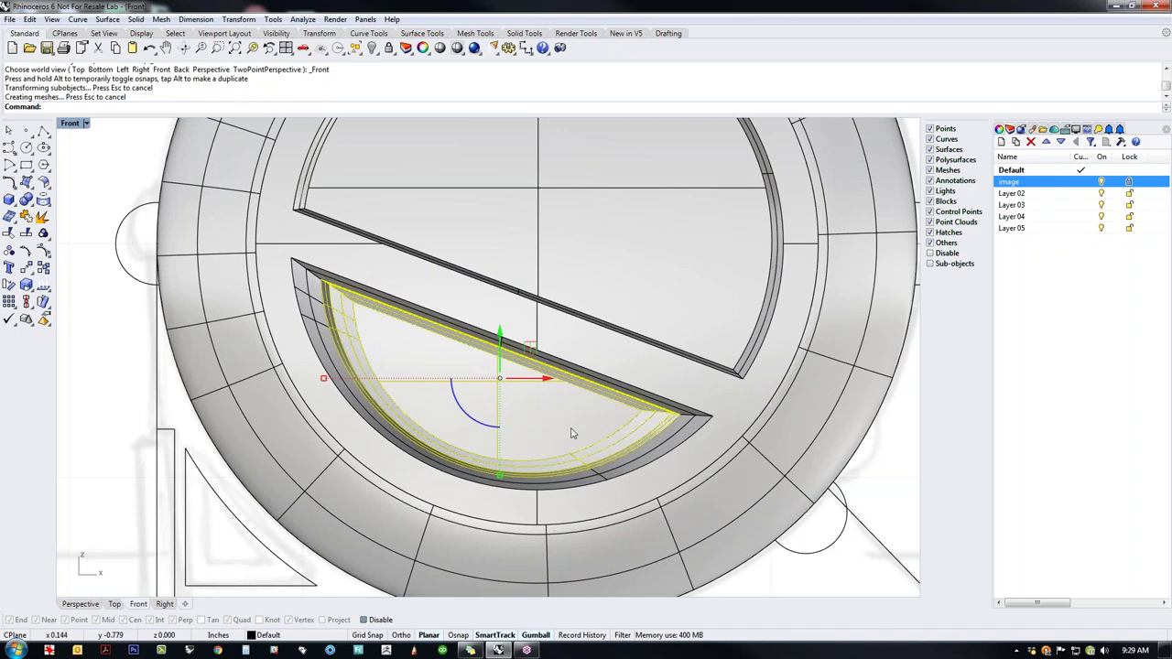
{"action": "right_click_drag", "start_coordinate": [580, 447], "coordinate": [549, 435]}
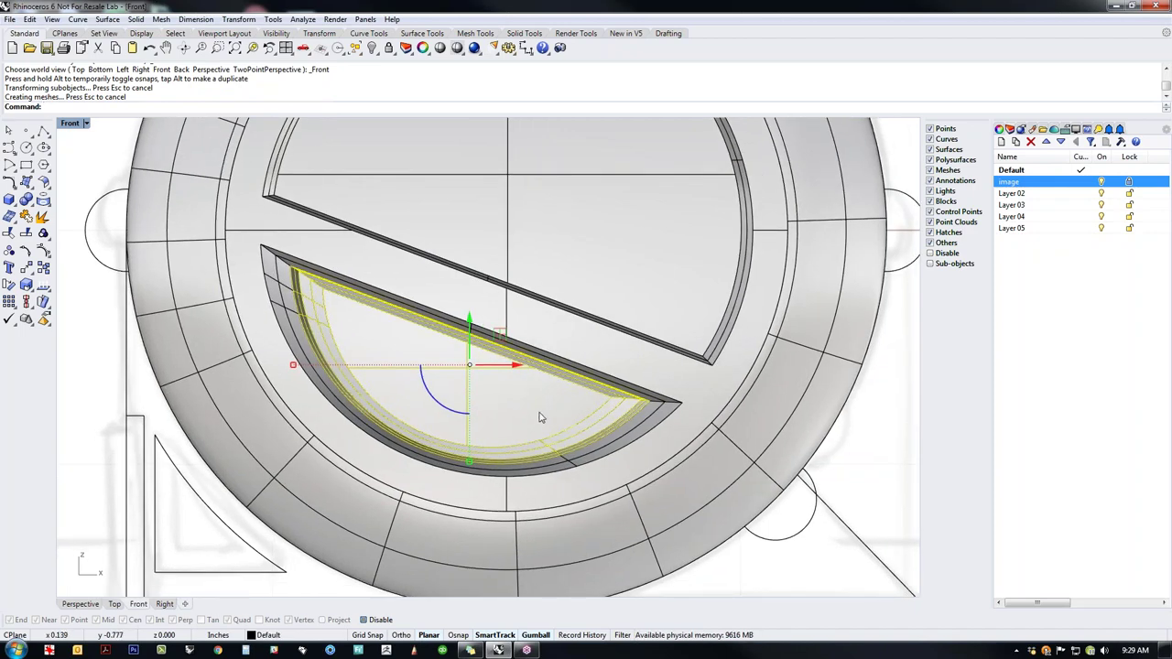
Step: Examine the stepped window recesses in the front disc from several angles in the Perspective view
{"action": "type", "text": "p"}
{"action": "key", "text": "Return"}
{"action": "left_click", "coordinate": [240, 441]}
{"action": "right_click_drag", "start_coordinate": [214, 489], "coordinate": [326, 316]}
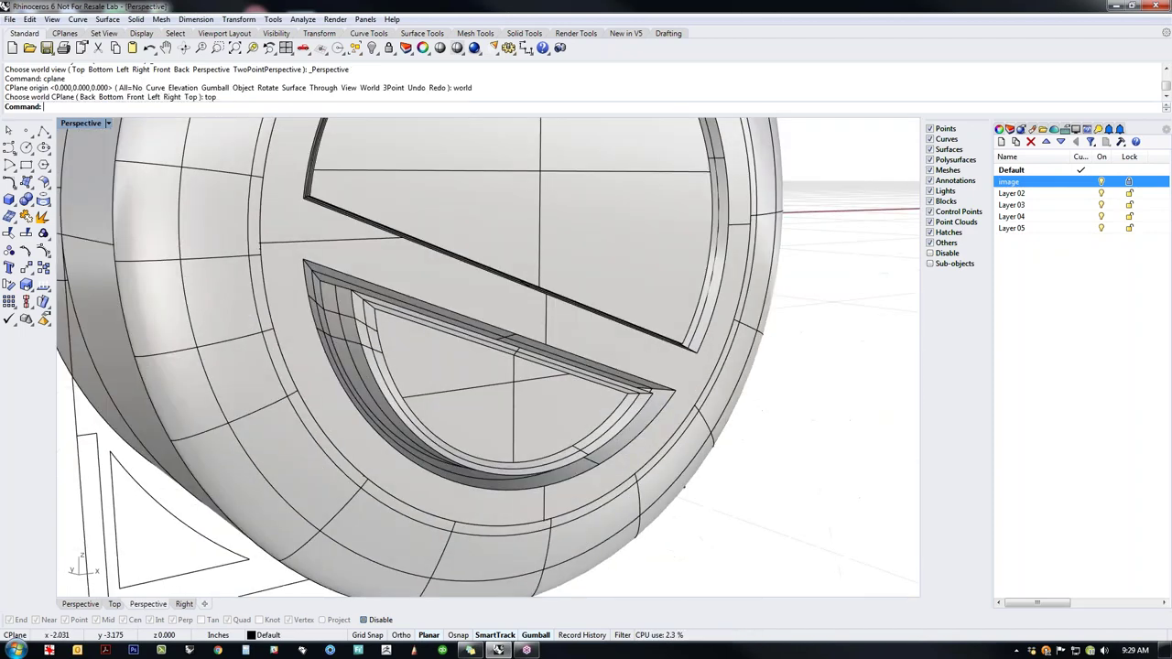
{"action": "scroll", "coordinate": [326, 316], "scroll_direction": "up", "scroll_amount": 2}
{"action": "left_click", "coordinate": [551, 436]}
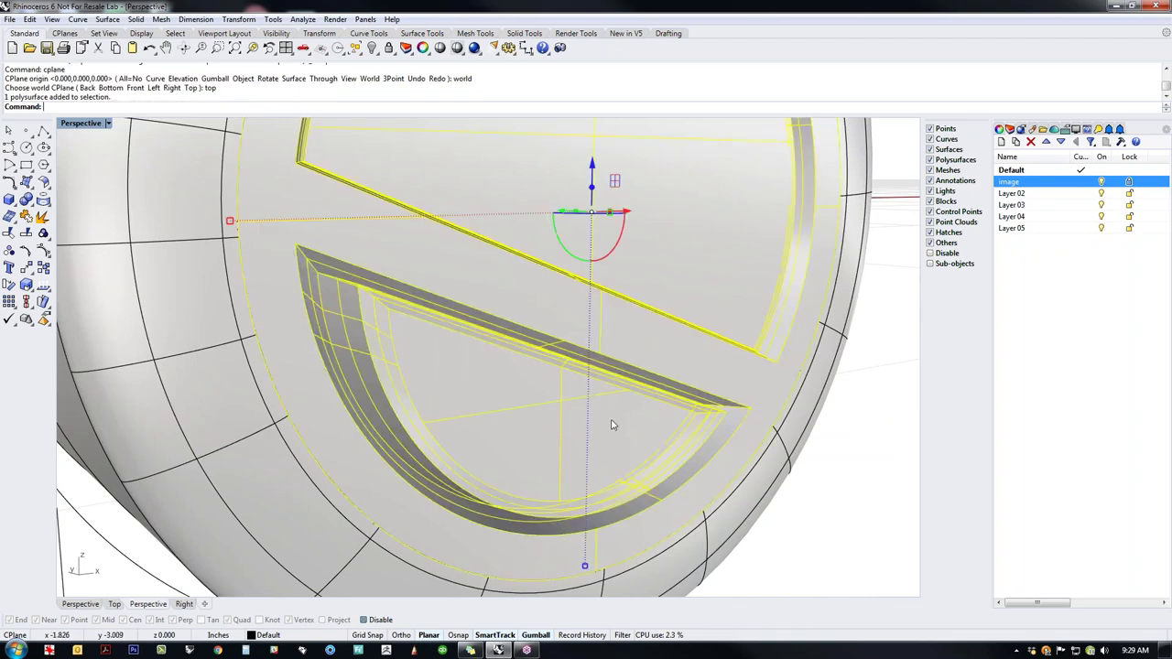
{"action": "scroll", "coordinate": [575, 417], "scroll_direction": "down", "scroll_amount": 4}
{"action": "left_click", "coordinate": [777, 491]}
{"action": "scroll", "coordinate": [698, 455], "scroll_direction": "down", "scroll_amount": 2}
{"action": "right_click_drag", "start_coordinate": [697, 455], "coordinate": [652, 421]}
{"action": "left_click", "coordinate": [652, 421]}
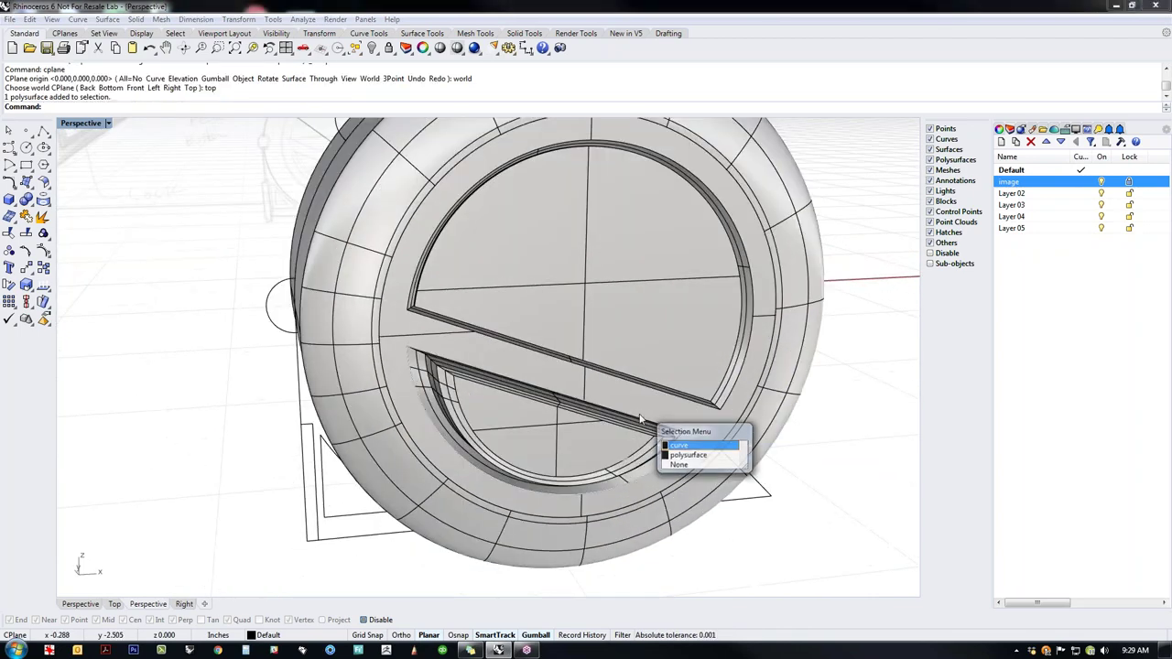
{"action": "left_click", "coordinate": [631, 392]}
{"action": "left_click", "coordinate": [765, 496]}
{"action": "right_click_drag", "start_coordinate": [767, 497], "coordinate": [916, 509]}
{"action": "left_click", "coordinate": [844, 508]}
Step: Inspect the pointed corner of the lower window's recess and its inner step walls up close
{"action": "scroll", "coordinate": [431, 463], "scroll_direction": "up", "scroll_amount": 6}
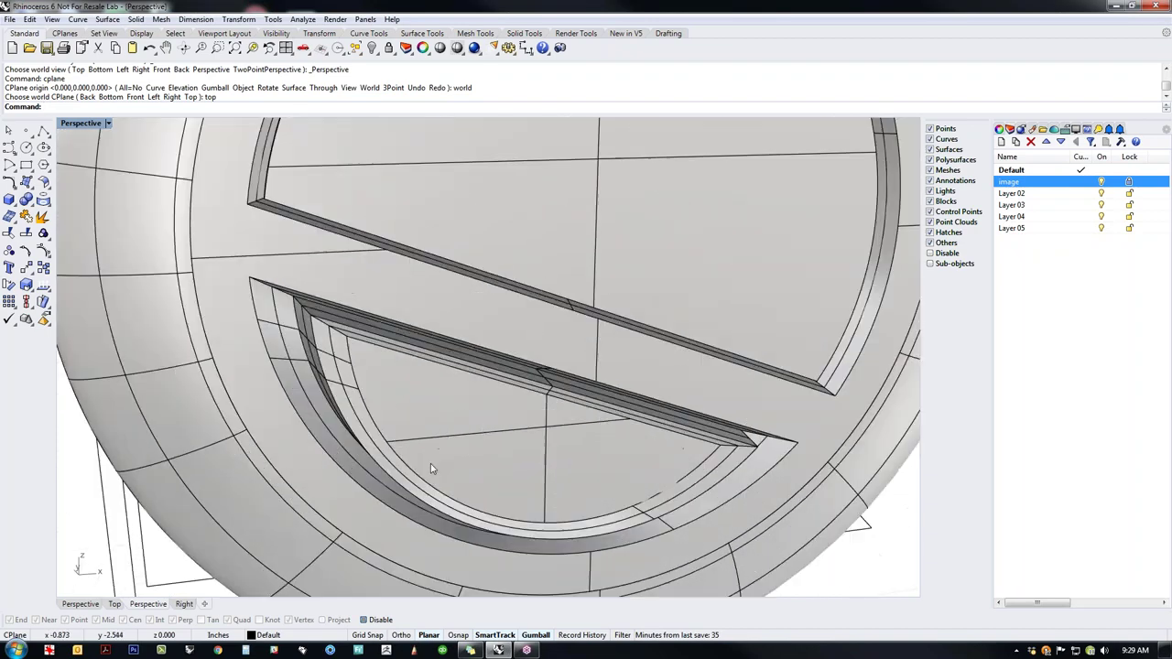
{"action": "right_click_drag", "start_coordinate": [430, 463], "coordinate": [494, 430]}
{"action": "scroll", "coordinate": [478, 352], "scroll_direction": "up", "scroll_amount": 6}
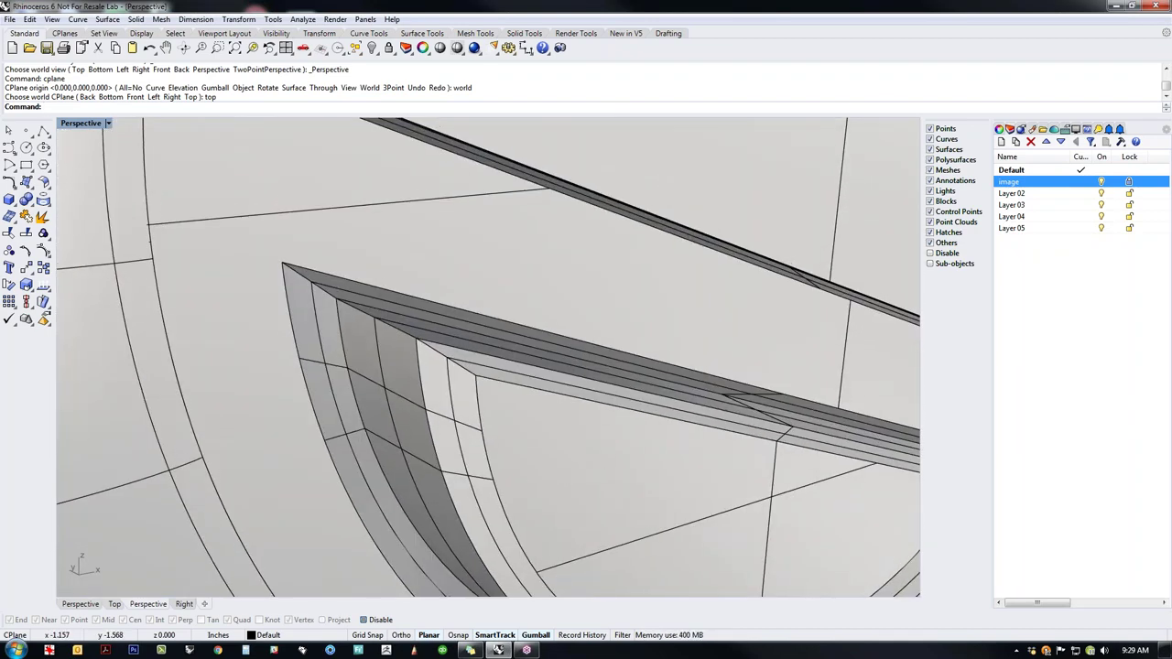
{"action": "scroll", "coordinate": [384, 364], "scroll_direction": "down", "scroll_amount": 7}
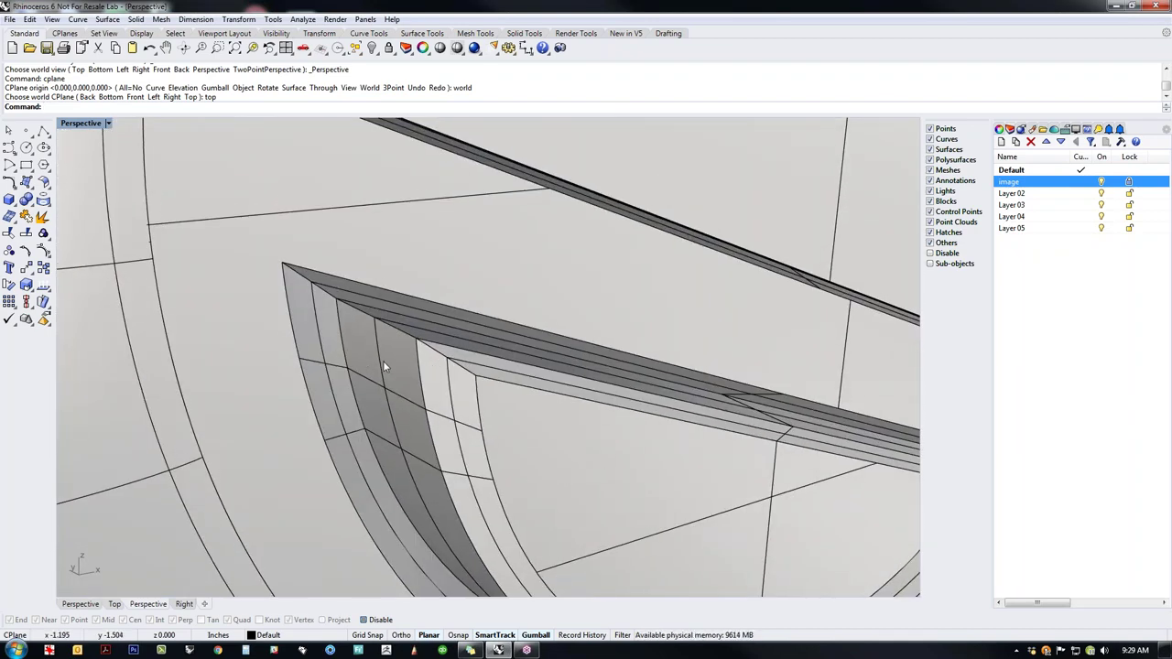
{"action": "right_click_drag", "start_coordinate": [401, 385], "coordinate": [740, 480]}
{"action": "scroll", "coordinate": [383, 406], "scroll_direction": "up", "scroll_amount": 5}
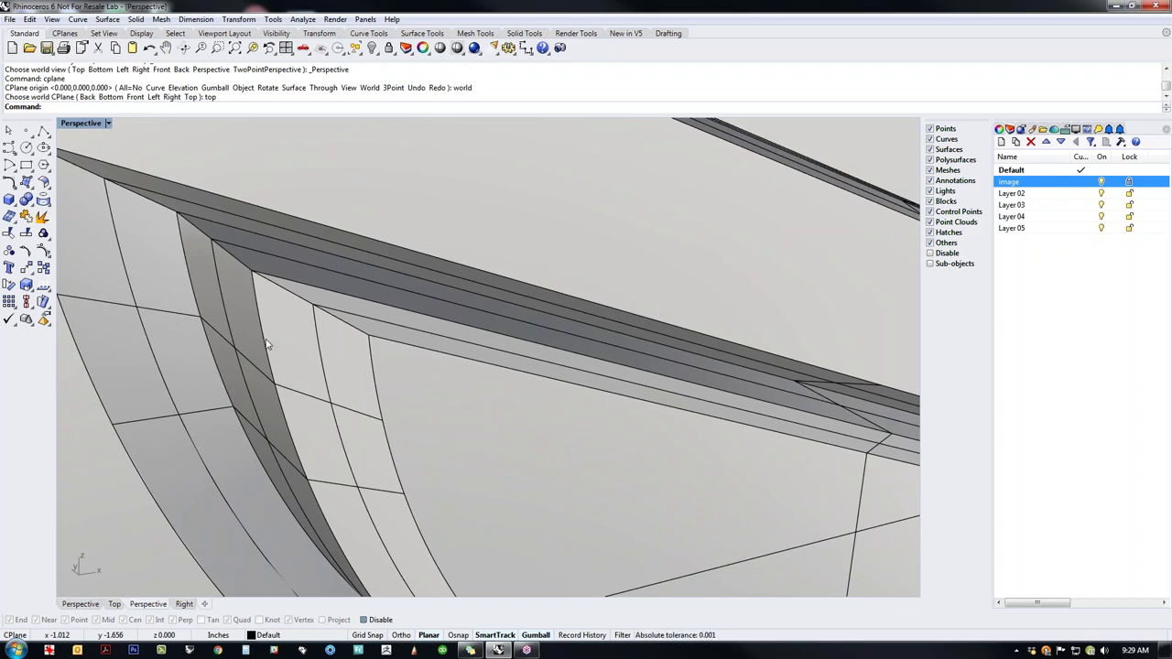
{"action": "scroll", "coordinate": [270, 346], "scroll_direction": "down", "scroll_amount": 4}
{"action": "scroll", "coordinate": [287, 374], "scroll_direction": "up", "scroll_amount": 6}
{"action": "right_click_drag", "start_coordinate": [288, 364], "coordinate": [652, 379]}
{"action": "scroll", "coordinate": [725, 449], "scroll_direction": "down", "scroll_amount": 2}
Step: Extract the three surfaces of the lower window's innermost step and join them with the inner face into one polysurface
{"action": "middle_click", "coordinate": [640, 424]}
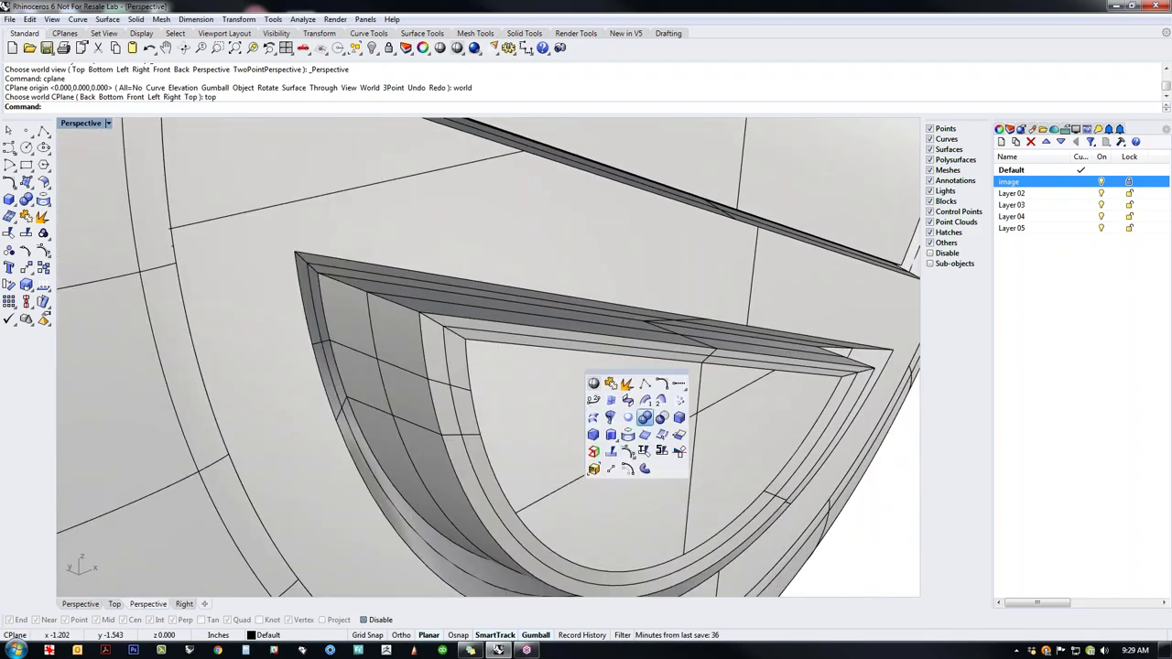
{"action": "left_click", "coordinate": [627, 384]}
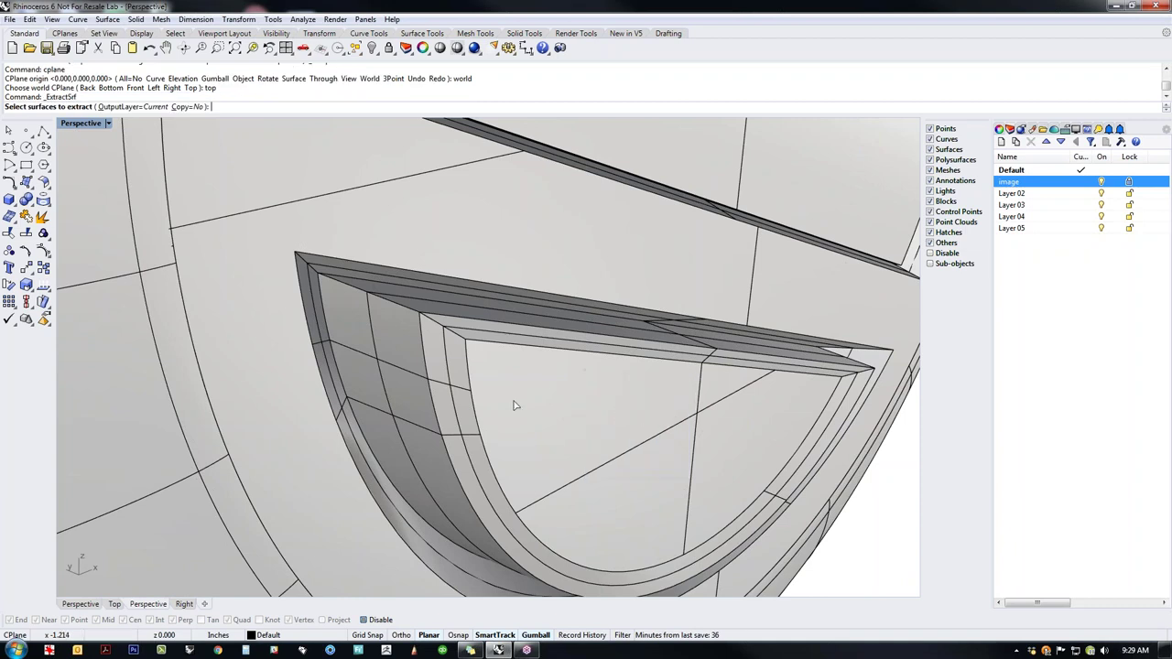
{"action": "left_click", "coordinate": [460, 411]}
{"action": "left_click", "coordinate": [492, 344]}
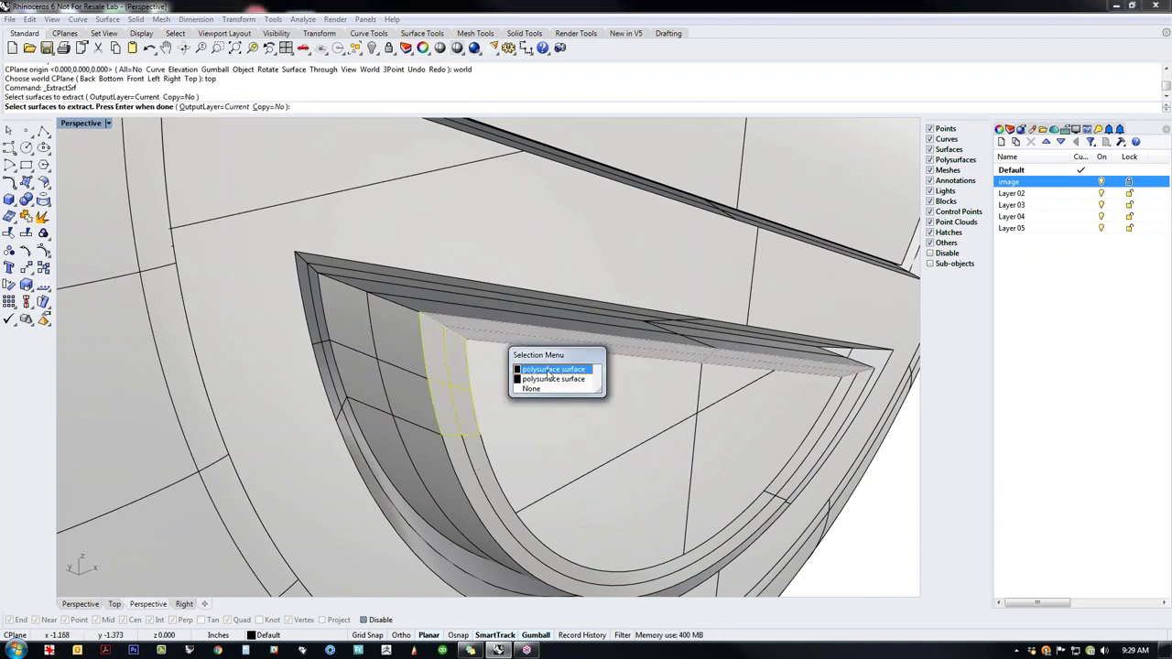
{"action": "left_click", "coordinate": [551, 377]}
{"action": "left_click", "coordinate": [482, 486]}
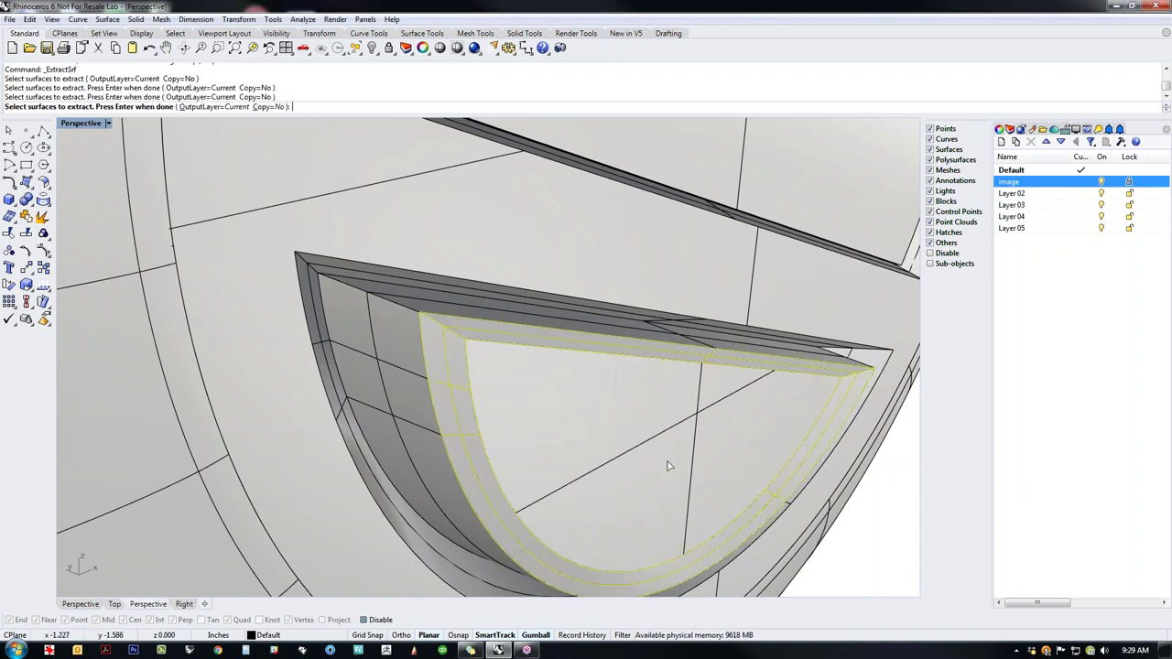
{"action": "key", "text": "Return"}
{"action": "type", "text": "join"}
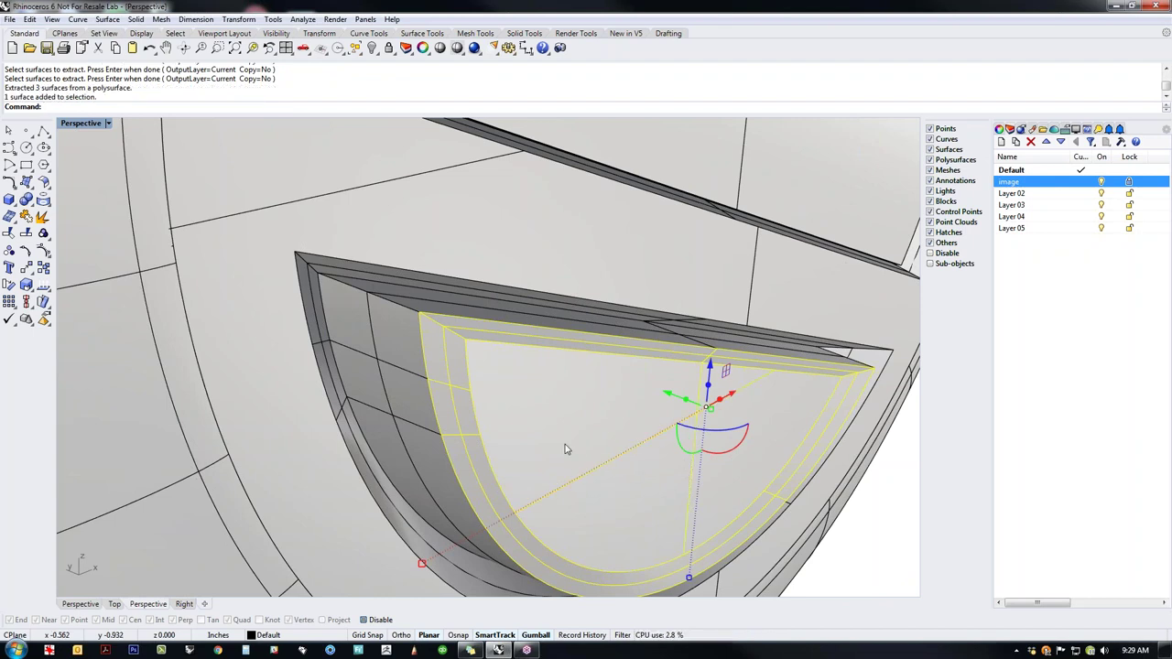
{"action": "key", "text": "Return"}
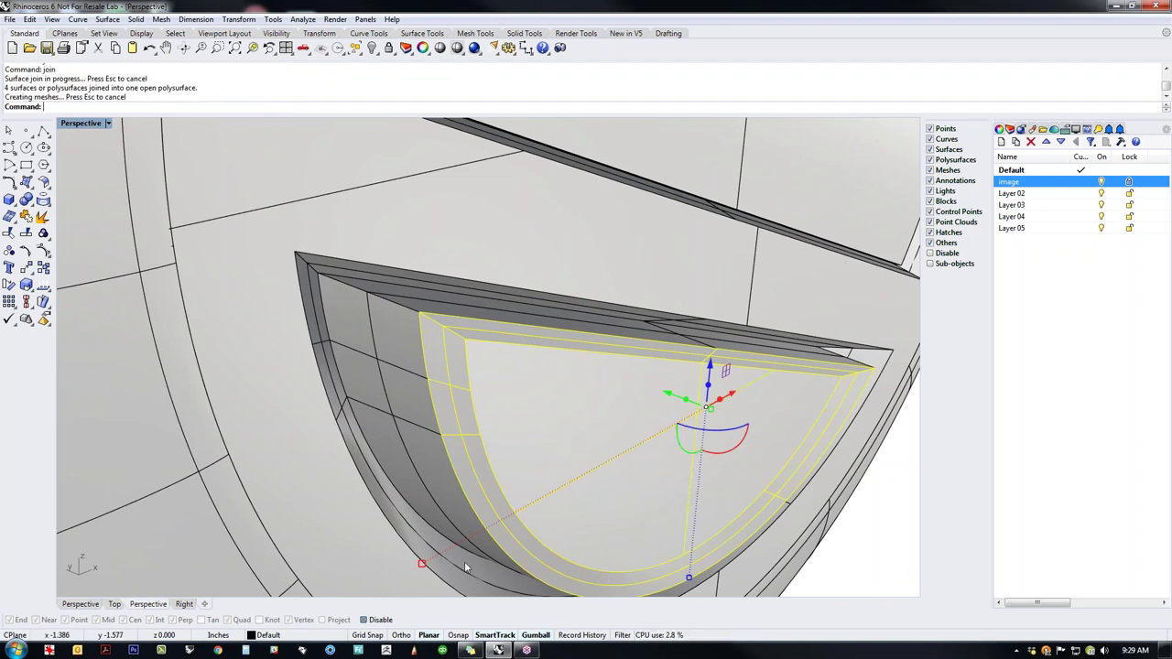
Step: Scale the lower window's joined inner piece down slightly and shift it within the recess in the Front view
{"action": "left_click_drag", "start_coordinate": [423, 566], "coordinate": [445, 551]}
{"action": "left_click_drag", "start_coordinate": [443, 552], "coordinate": [444, 555]}
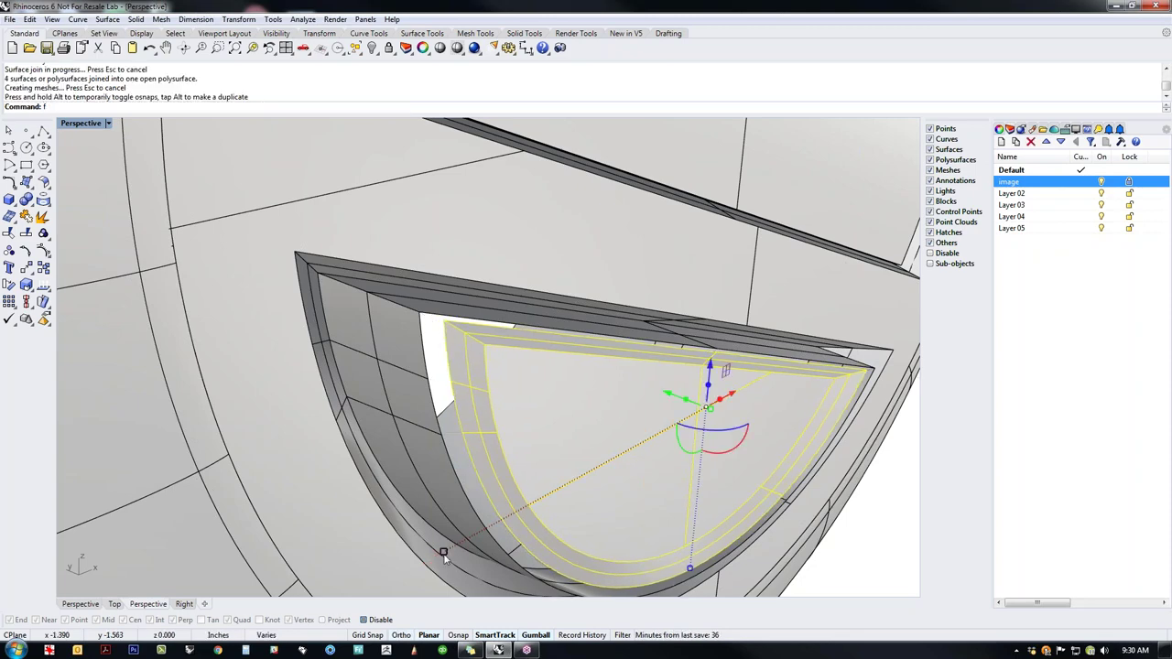
{"action": "key", "text": "Return"}
{"action": "right_click_drag", "start_coordinate": [465, 350], "coordinate": [569, 395]}
{"action": "left_click_drag", "start_coordinate": [532, 290], "coordinate": [494, 313]}
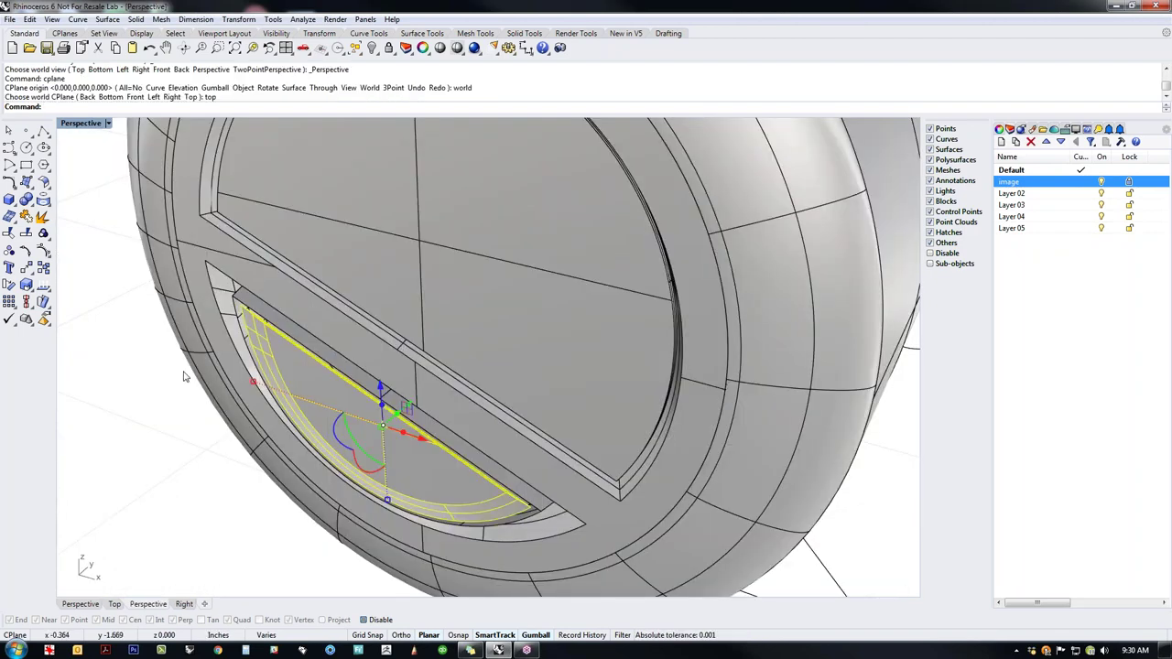
{"action": "key", "text": "Escape"}
Step: Bridge the gaps between the recess wall and the scaled inner piece with three EdgeSrf surfaces built from their matching edges
{"action": "scroll", "coordinate": [488, 358], "scroll_direction": "up", "scroll_amount": 5}
{"action": "middle_click", "coordinate": [488, 358]}
{"action": "left_click", "coordinate": [467, 340]}
{"action": "left_click", "coordinate": [492, 276]}
{"action": "right_click", "coordinate": [758, 393]}
{"action": "right_click", "coordinate": [842, 417]}
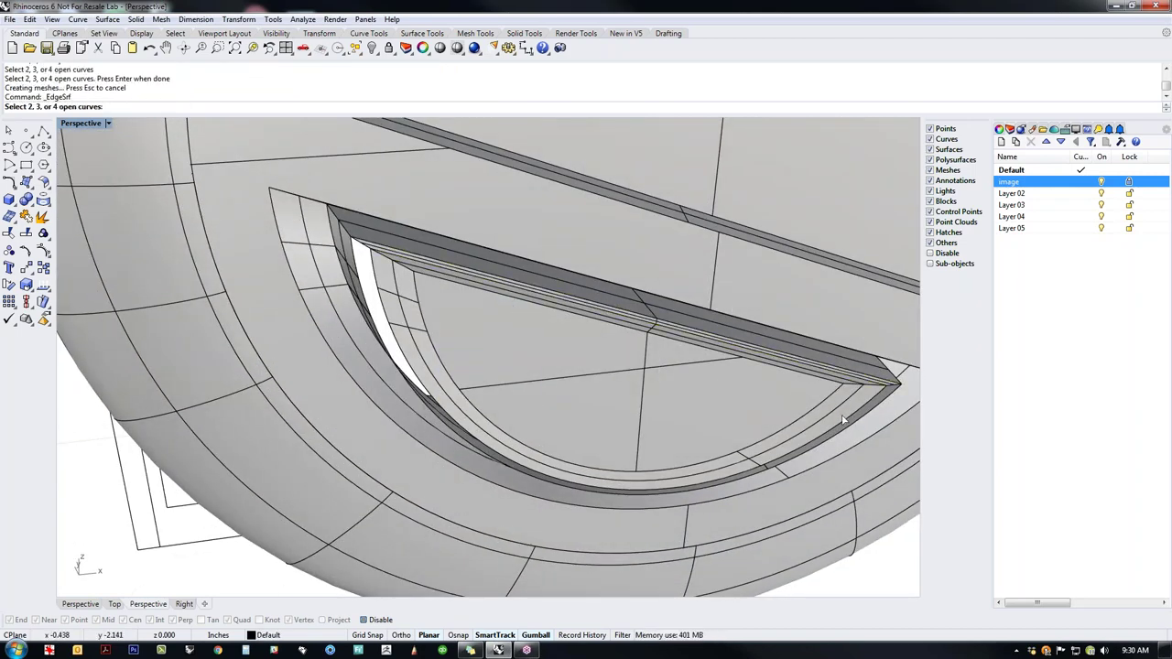
{"action": "left_click", "coordinate": [847, 421]}
{"action": "right_click", "coordinate": [477, 391]}
{"action": "right_click", "coordinate": [388, 312]}
{"action": "left_click", "coordinate": [385, 312]}
{"action": "left_click", "coordinate": [370, 305]}
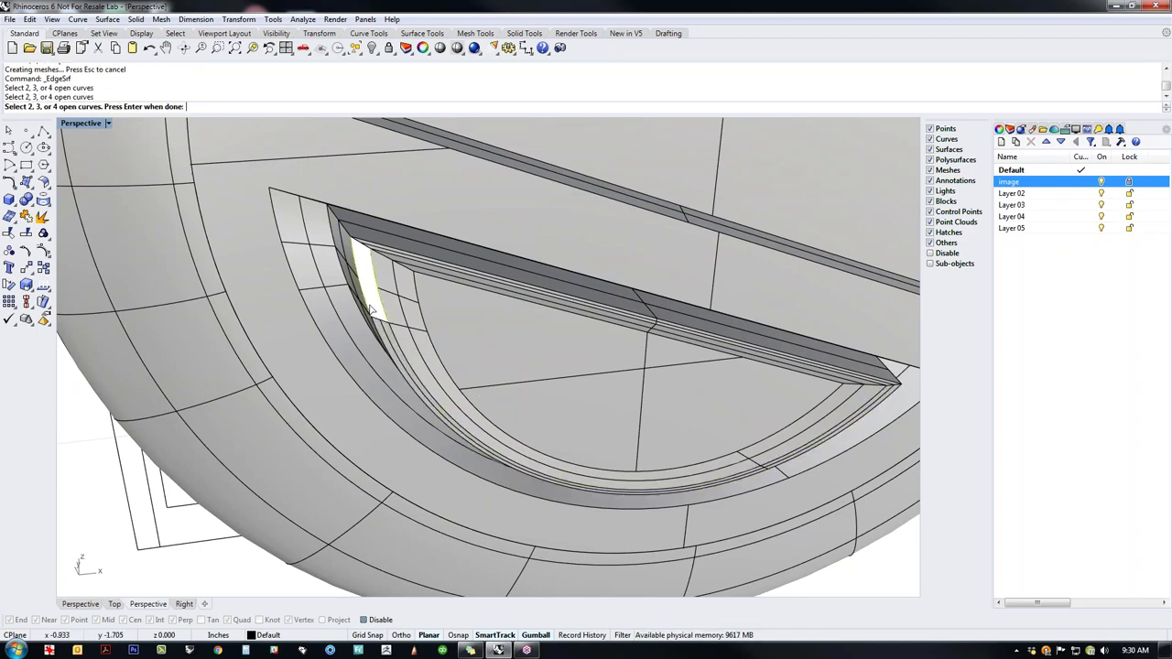
{"action": "key", "text": "Escape"}
Step: Join the inner piece and the three bridging surfaces with the front disc into one polysurface
{"action": "scroll", "coordinate": [550, 358], "scroll_direction": "down", "scroll_amount": 5}
{"action": "left_click_drag", "start_coordinate": [323, 564], "coordinate": [778, 278]}
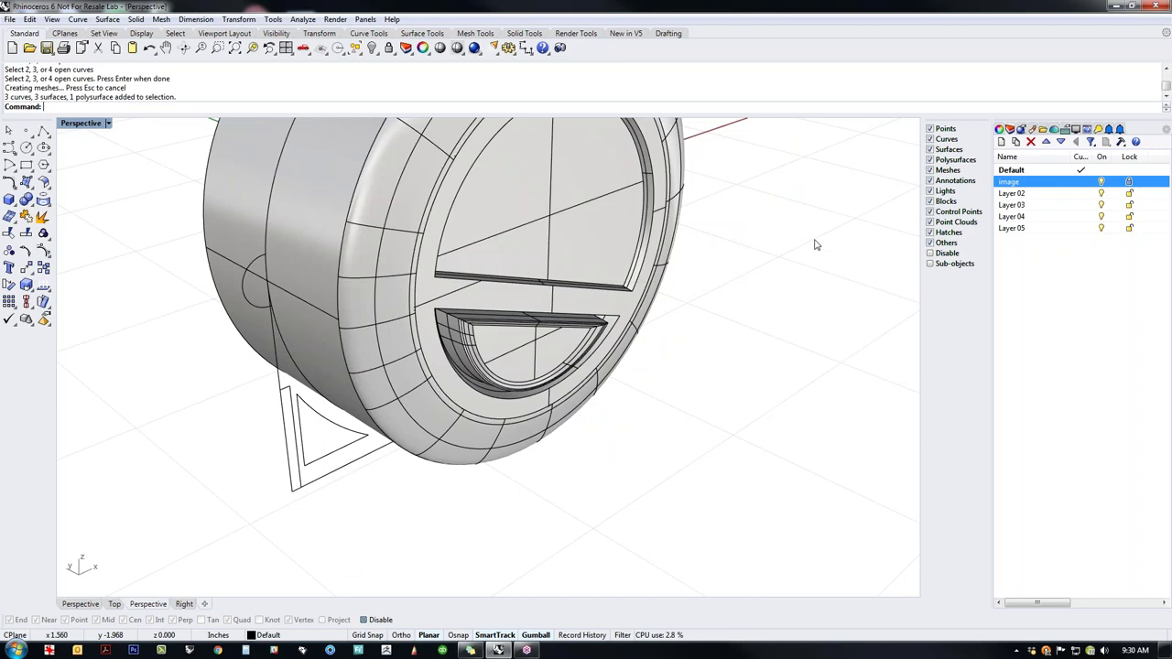
{"action": "left_click_drag", "start_coordinate": [371, 584], "coordinate": [851, 251]}
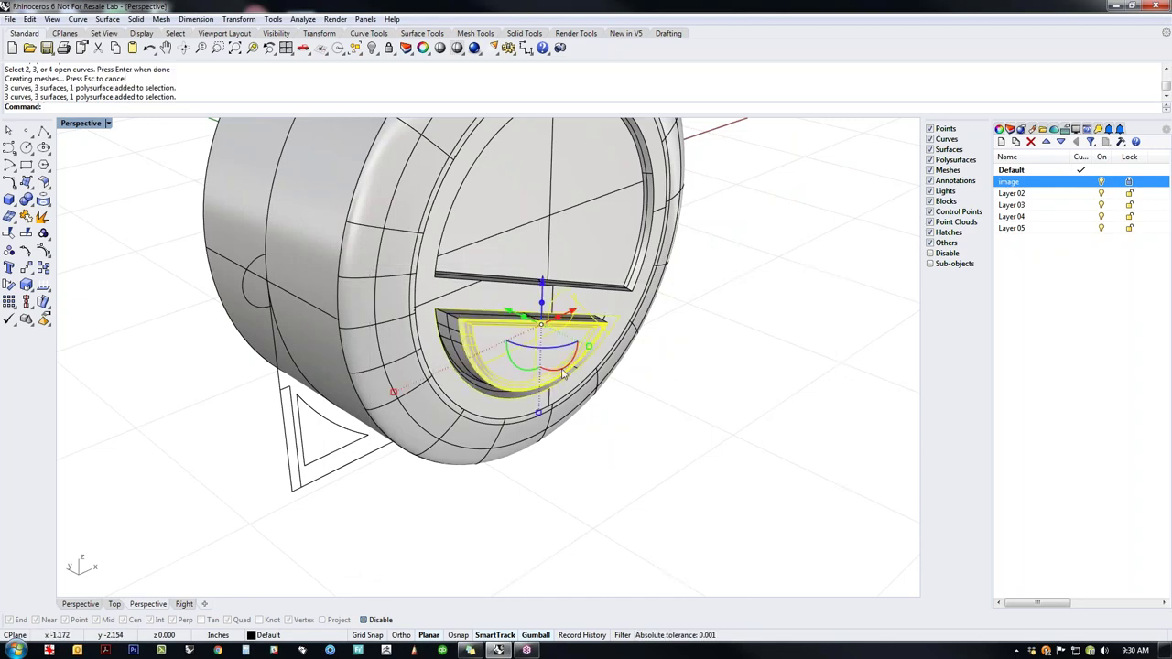
{"action": "left_click", "coordinate": [461, 316], "text": "shift"}
{"action": "type", "text": "join"}
{"action": "key", "text": "Return"}
{"action": "left_click", "coordinate": [700, 409]}
{"action": "right_click_drag", "start_coordinate": [699, 408], "coordinate": [567, 473]}
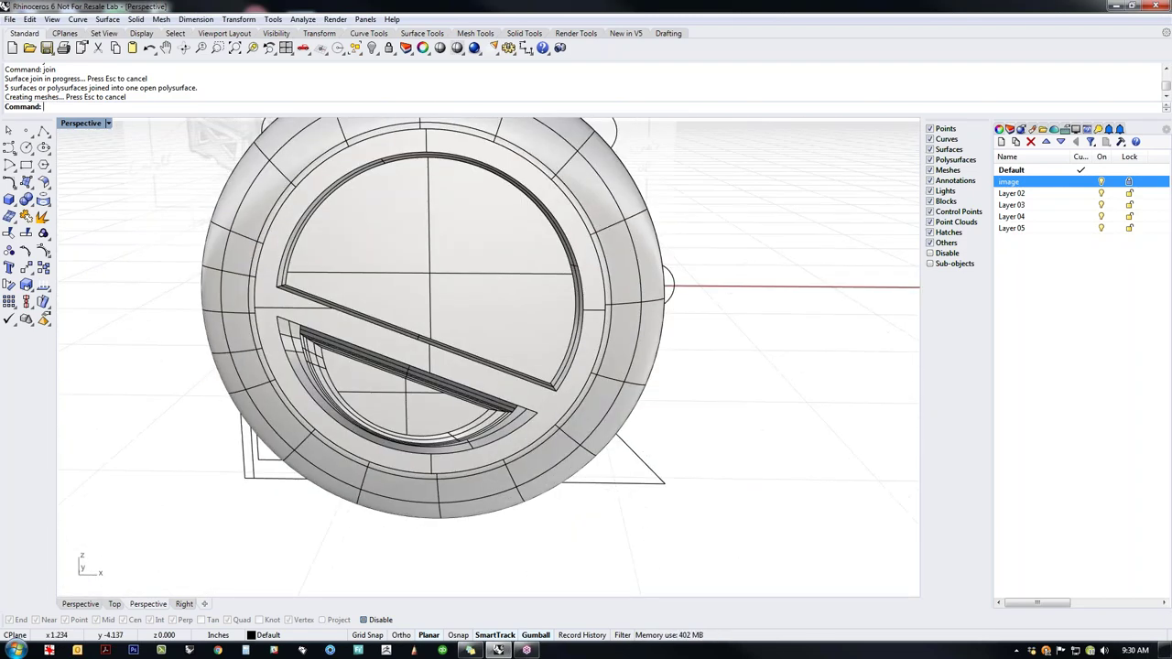
Step: Preview the round body and its recessed face from an angle in Rendered shading
{"action": "right_click_drag", "start_coordinate": [635, 515], "coordinate": [710, 513]}
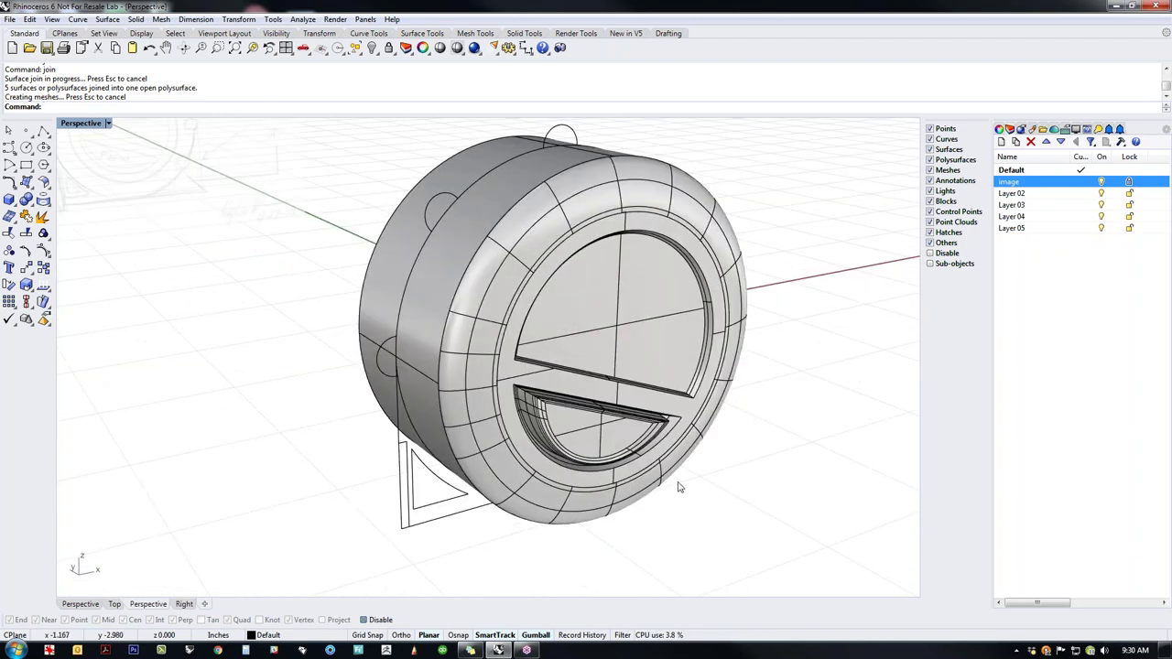
{"action": "left_click", "coordinate": [441, 48]}
{"action": "right_click_drag", "start_coordinate": [366, 329], "coordinate": [406, 390]}
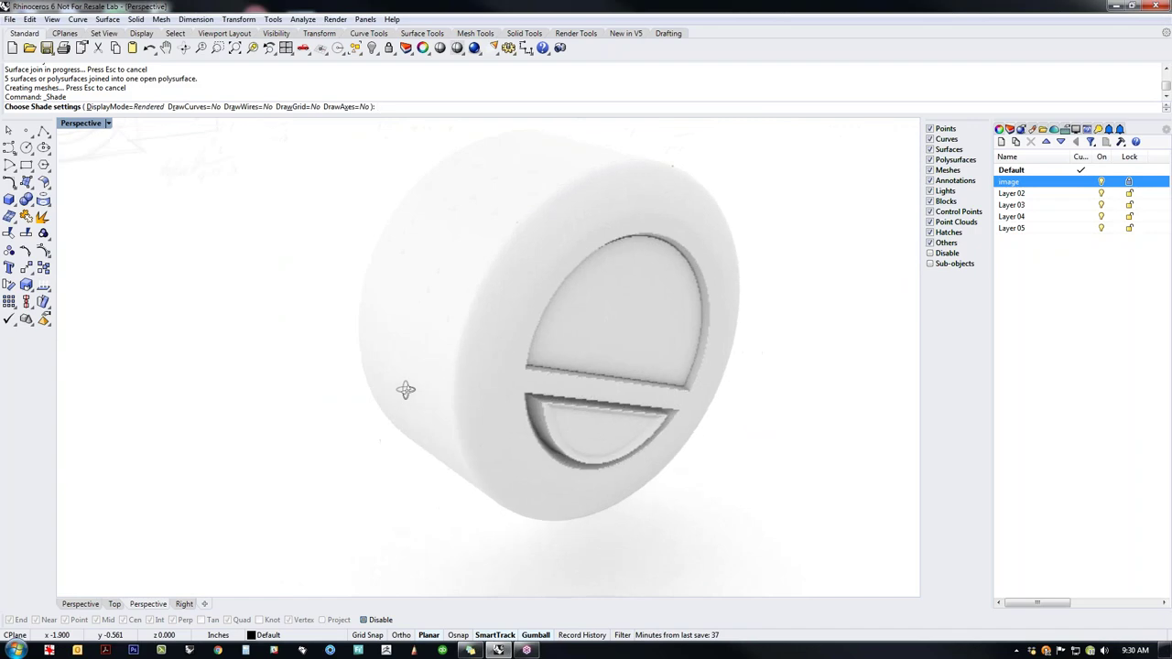
{"action": "key", "text": "Escape"}
Step: Join the round outer shell with the recessed front face panel
{"action": "right_click_drag", "start_coordinate": [339, 452], "coordinate": [582, 424]}
{"action": "left_click", "coordinate": [583, 424]}
{"action": "right_click_drag", "start_coordinate": [696, 467], "coordinate": [522, 453]}
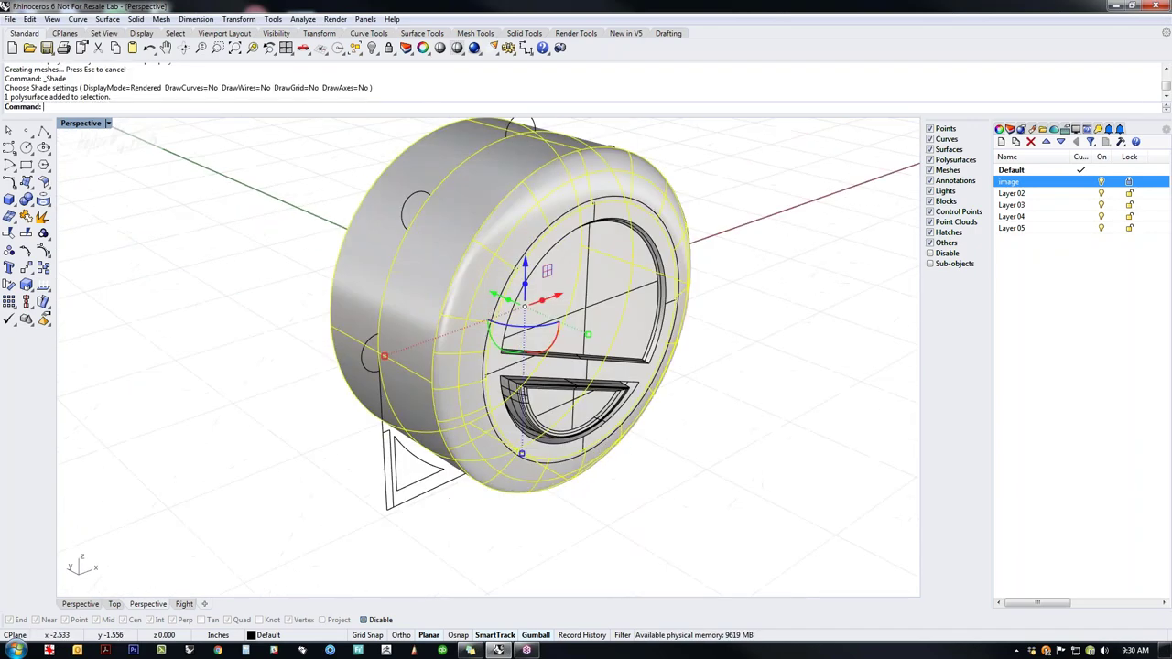
{"action": "left_click", "coordinate": [570, 424]}
{"action": "left_click", "coordinate": [542, 474], "text": "shift"}
{"action": "type", "text": "j"}
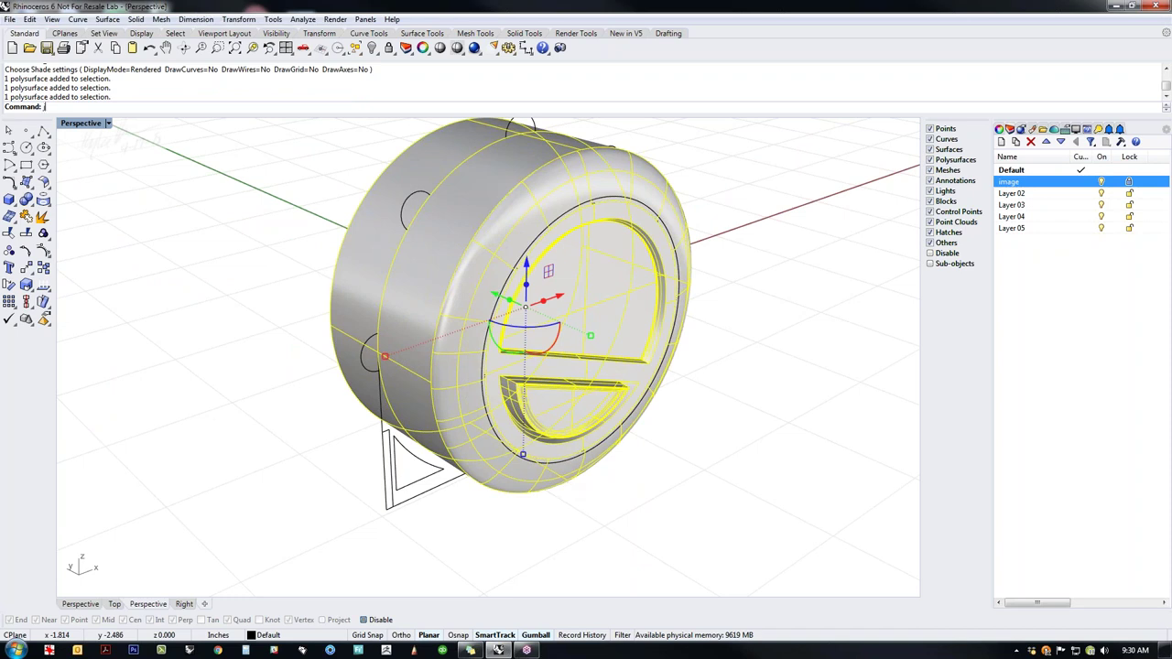
{"action": "type", "text": "oin"}
{"action": "key", "text": "Return"}
Step: In the Top view, draw a horizontal both-sides line centred on the origin (0), extending past both sides of the body
{"action": "type", "text": "Top"}
{"action": "key", "text": "Return"}
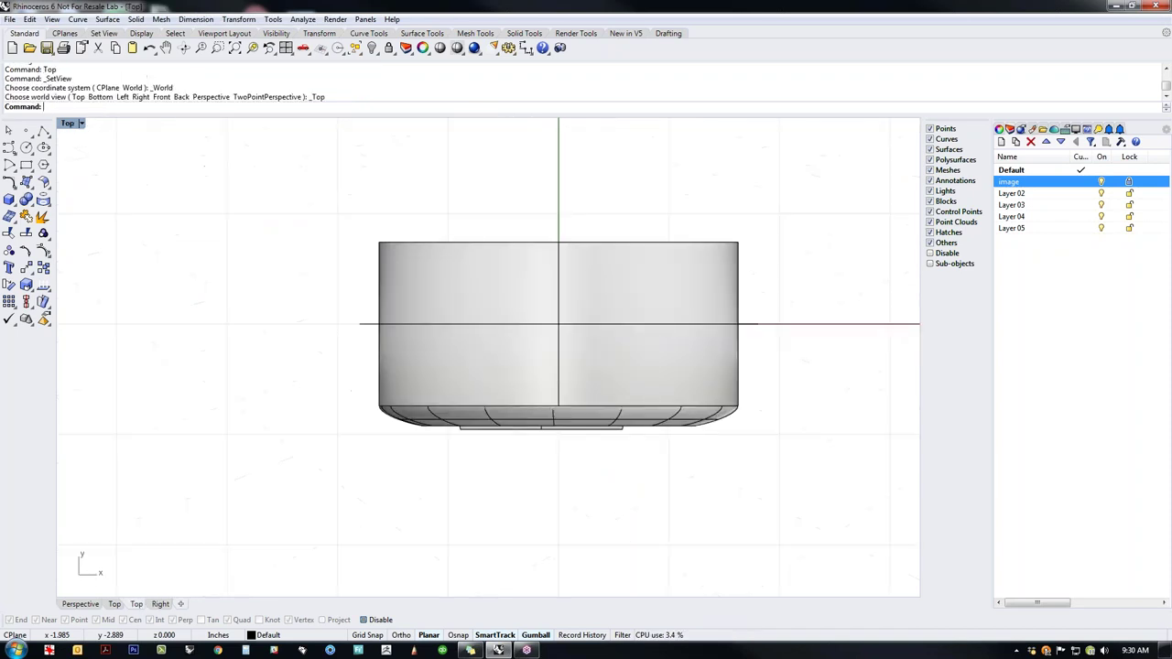
{"action": "right_click_drag", "start_coordinate": [599, 504], "coordinate": [569, 531]}
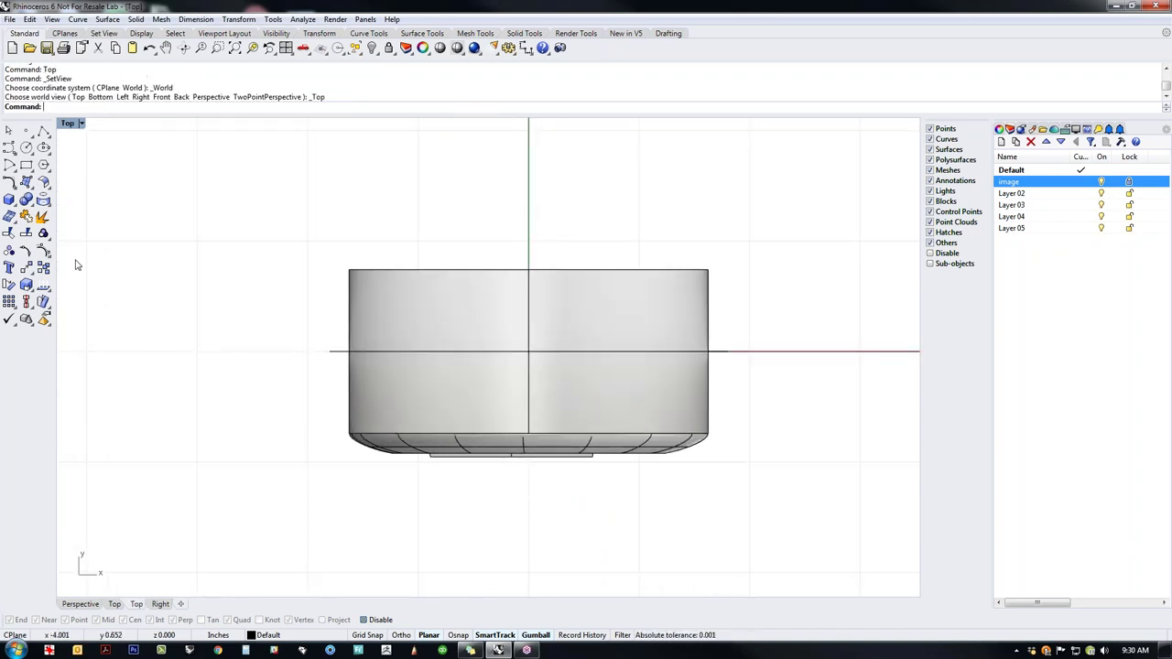
{"action": "left_click", "coordinate": [46, 144]}
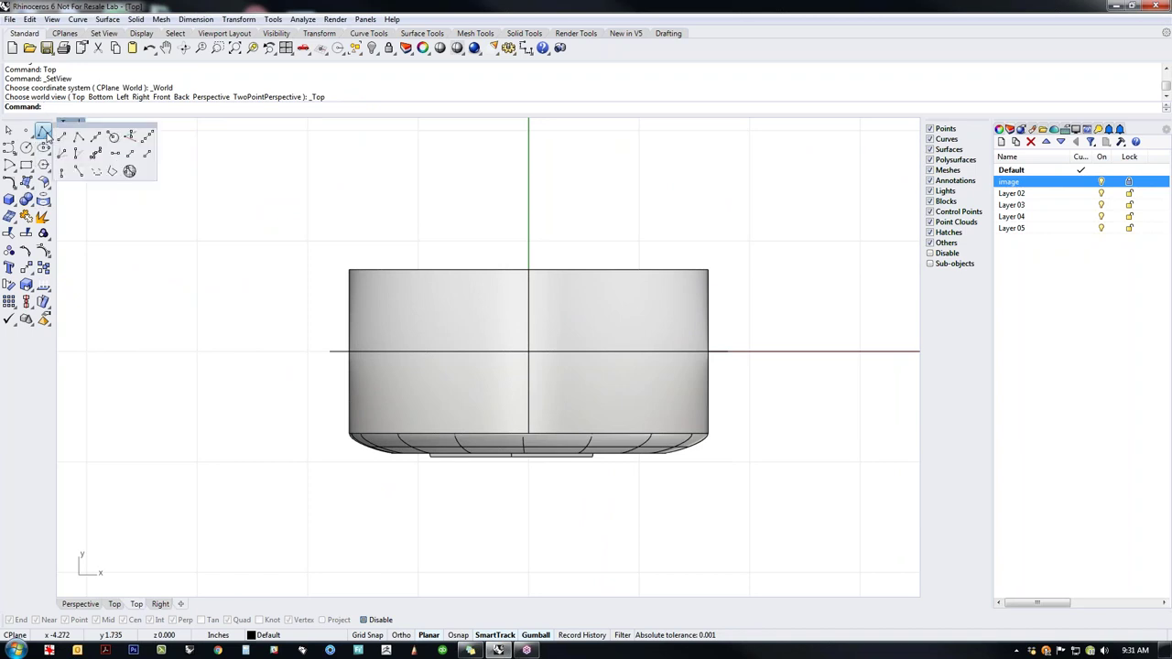
{"action": "left_click", "coordinate": [92, 136]}
{"action": "type", "text": "0"}
{"action": "key", "text": "Return"}
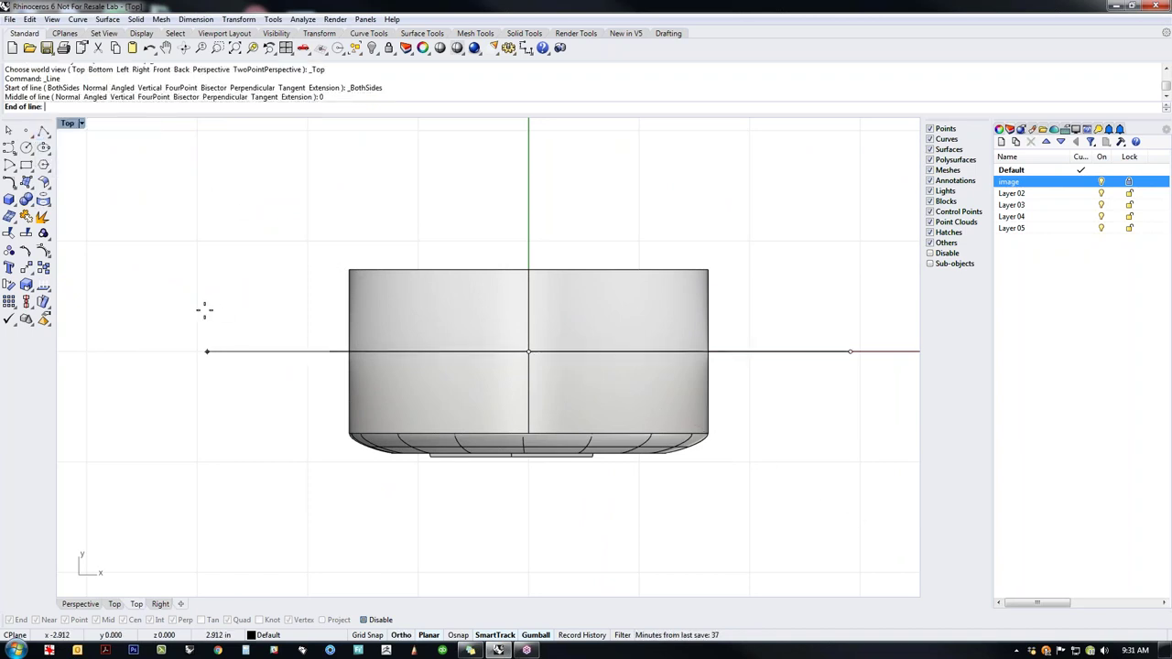
{"action": "left_click", "coordinate": [205, 309], "text": "shift"}
{"action": "left_click", "coordinate": [205, 352]}
Step: Trim away the rear half of the body using the horizontal line as the cutter
{"action": "key", "text": "ctrl+t"}
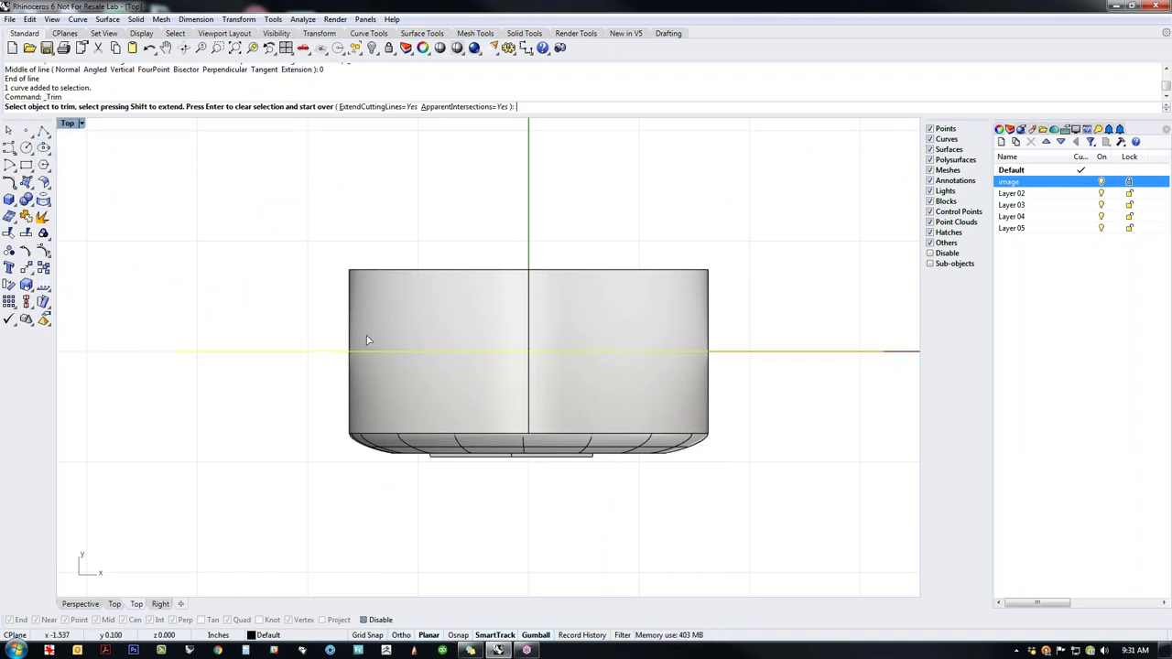
{"action": "left_click", "coordinate": [366, 339]}
{"action": "key", "text": "Return"}
{"action": "left_click", "coordinate": [266, 351]}
{"action": "key", "text": "Escape"}
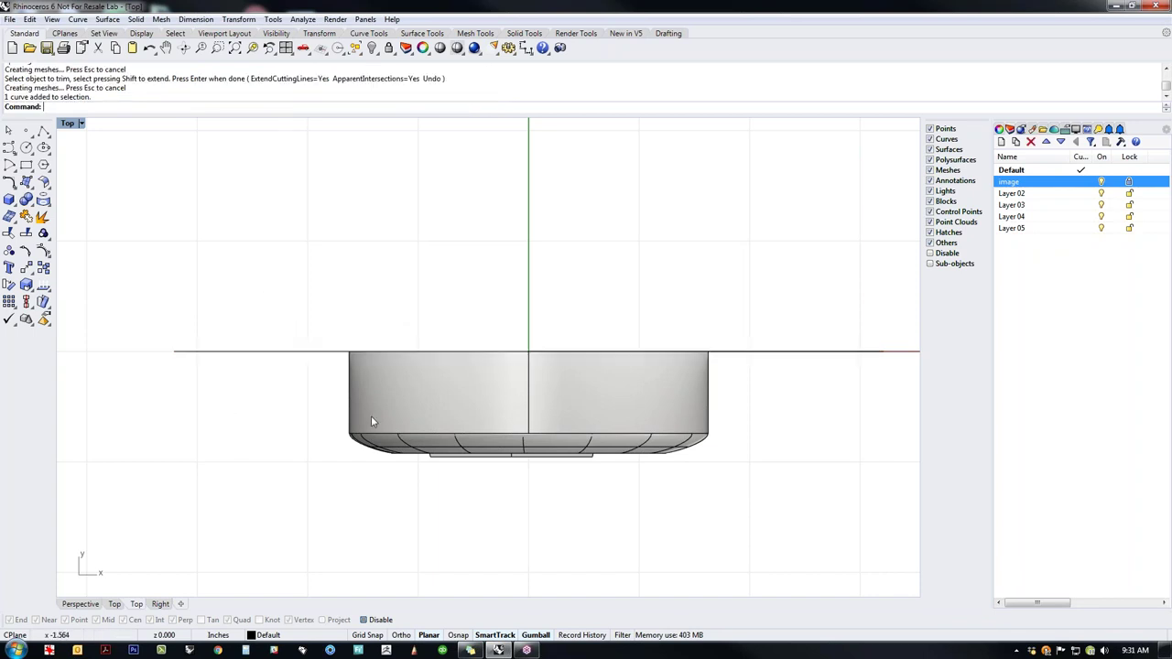
Step: Mirror the remaining front half across the horizontal line and join the two halves
{"action": "left_click", "coordinate": [371, 416]}
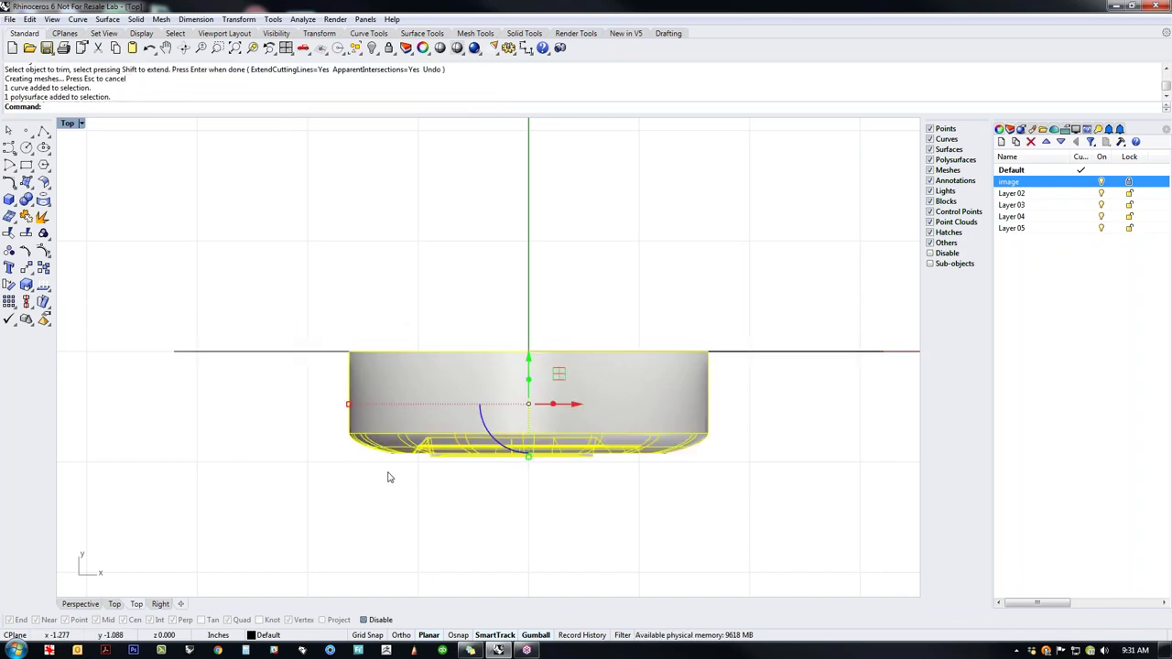
{"action": "type", "text": "Mirror"}
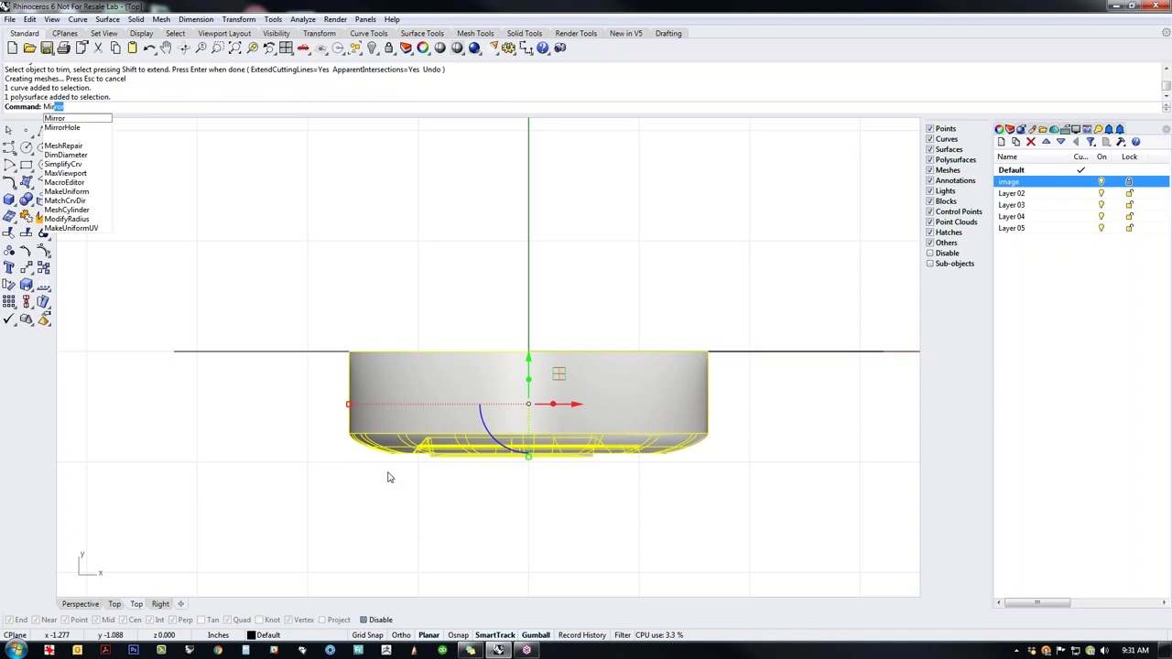
{"action": "key", "text": "Return"}
{"action": "left_click", "coordinate": [269, 350]}
{"action": "left_click", "coordinate": [389, 340]}
{"action": "type", "text": "join"}
{"action": "key", "text": "Return"}
{"action": "left_click", "coordinate": [296, 277]}
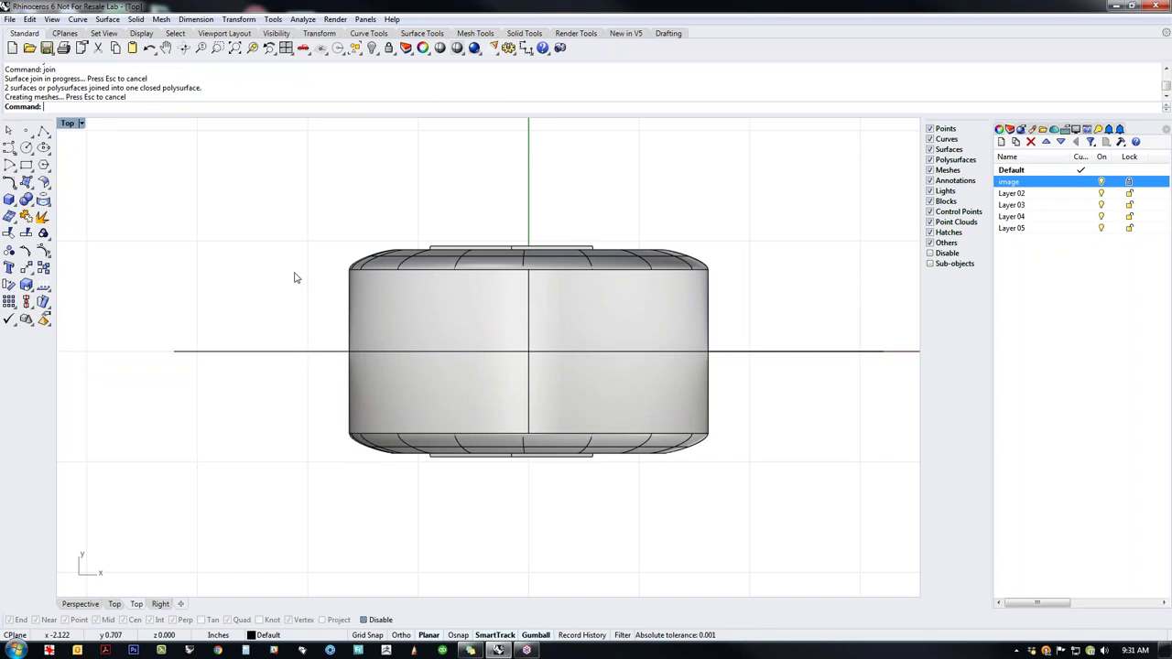
Step: Scale the joined body narrower along its depth until its front face reaches the rear edge of the leftover bevel ring
{"action": "left_click", "coordinate": [462, 408]}
{"action": "mouse_move", "coordinate": [530, 458]}
{"action": "left_mouse_down"}
{"action": "mouse_move", "coordinate": [541, 412]}
{"action": "mouse_move", "coordinate": [529, 450]}
{"action": "left_mouse_up"}
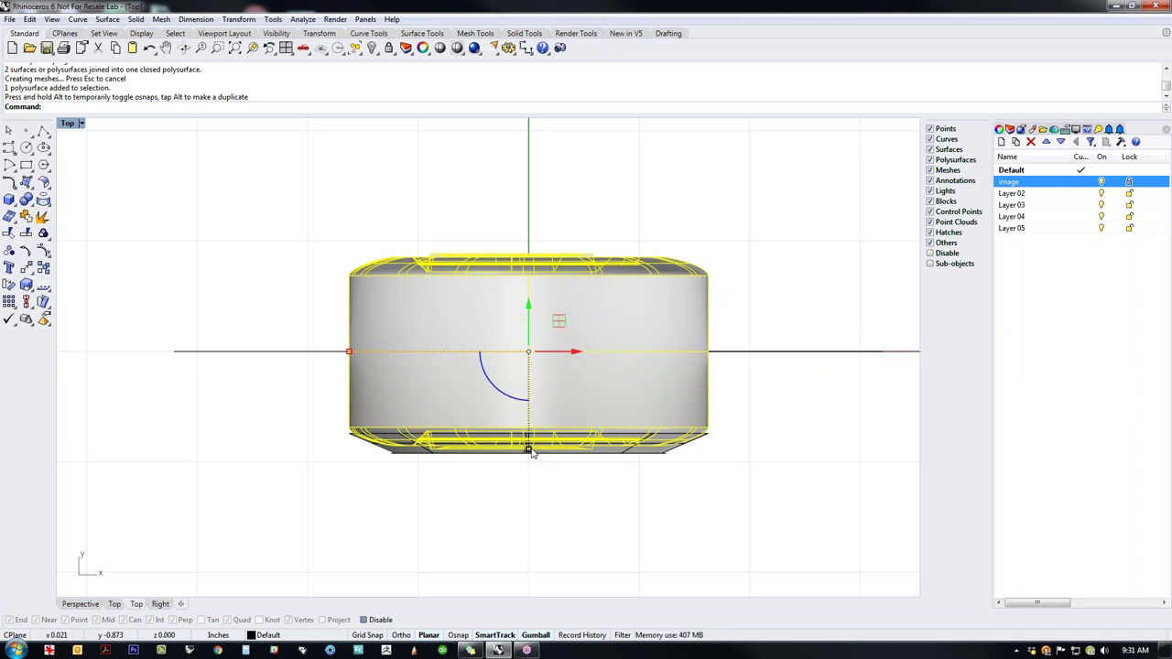
{"action": "left_click_drag", "start_coordinate": [531, 453], "coordinate": [527, 434]}
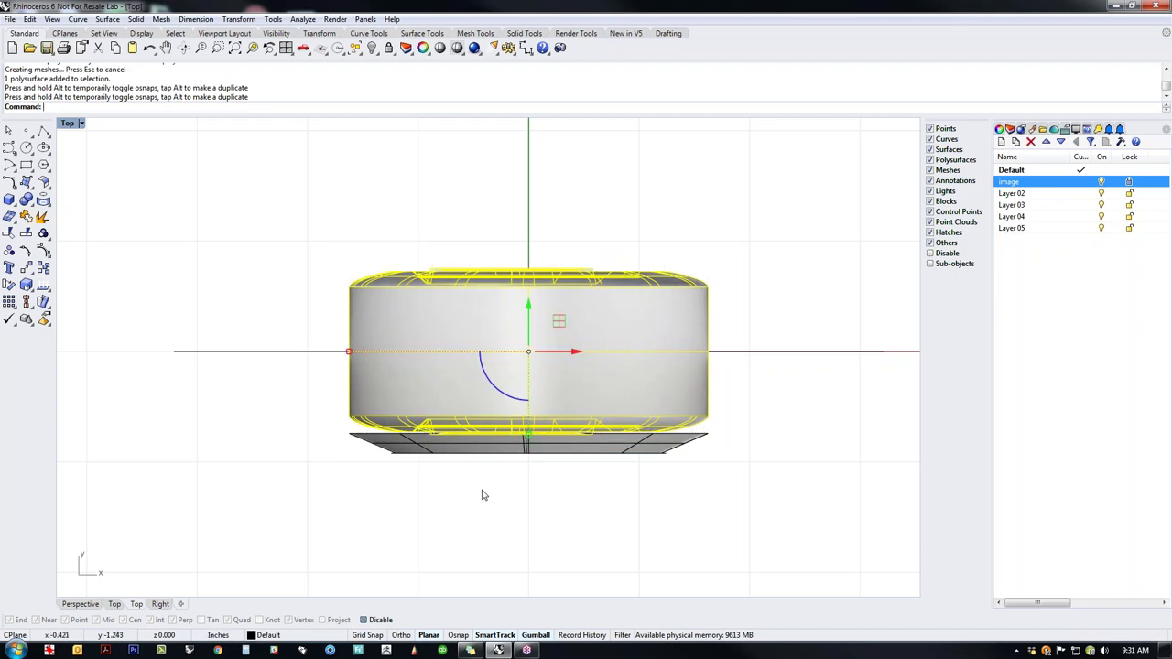
{"action": "left_click", "coordinate": [487, 501]}
Step: In the Perspective view, delete the leftover bevel ring polysurface in front of the body
{"action": "type", "text": "P"}
{"action": "key", "text": "Return"}
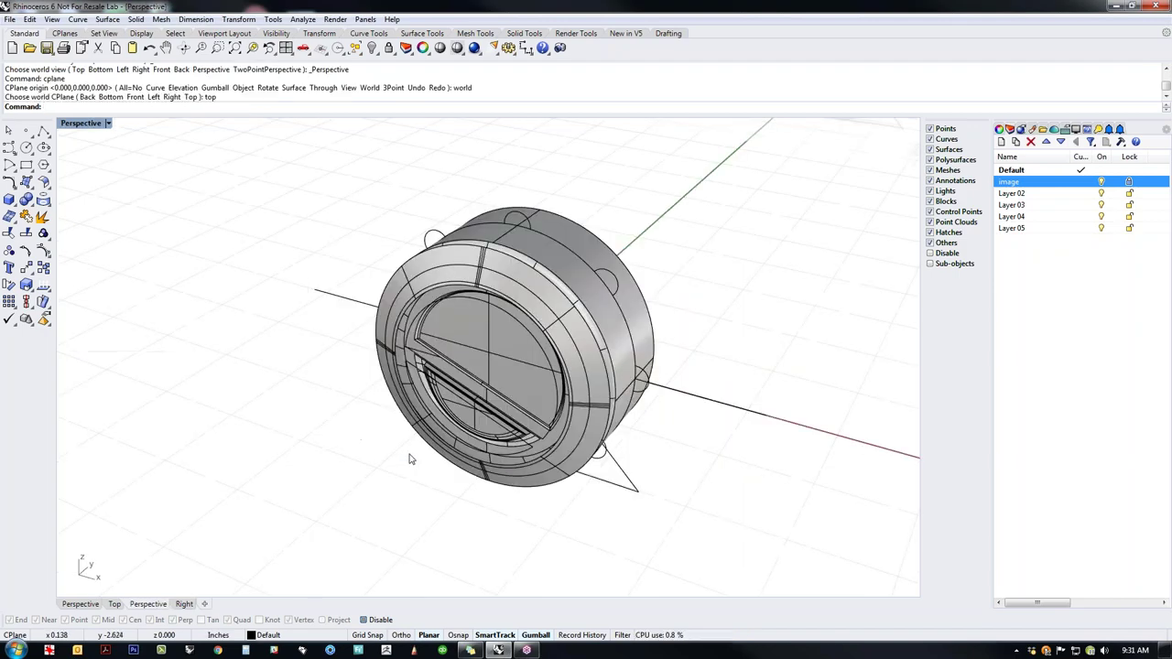
{"action": "scroll", "coordinate": [572, 449], "scroll_direction": "up", "scroll_amount": 3}
{"action": "left_click", "coordinate": [590, 448]}
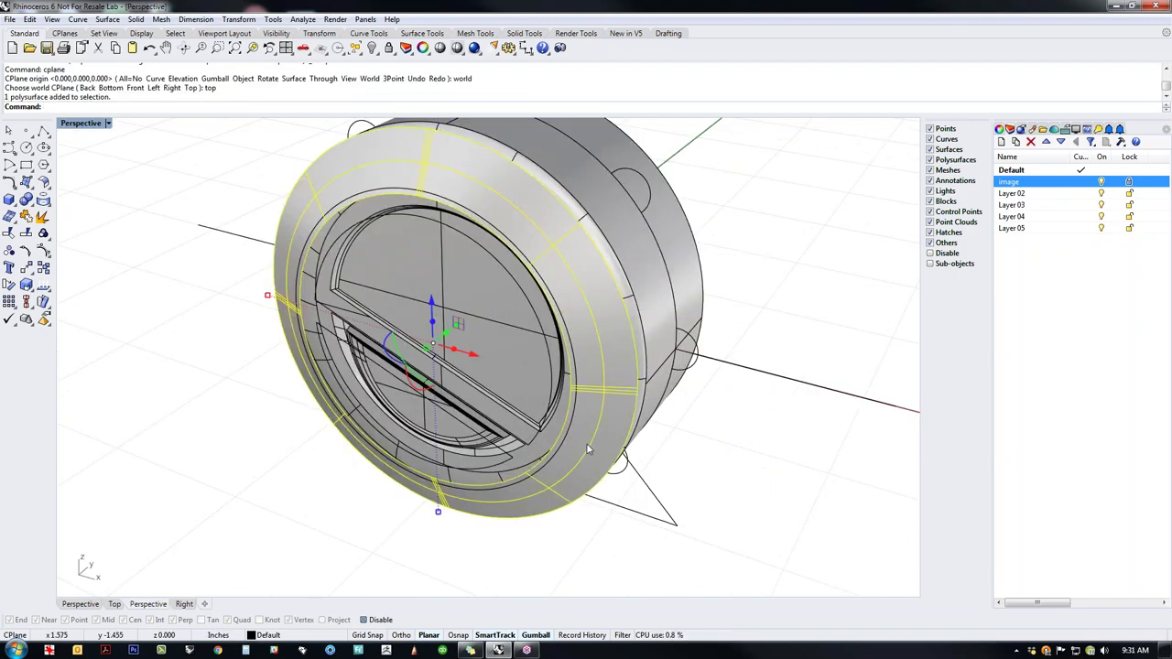
{"action": "key", "text": "Delete"}
Step: Examine the base's profile curves beneath the round body from several angles
{"action": "right_click_drag", "start_coordinate": [583, 444], "coordinate": [526, 379]}
{"action": "right_click_drag", "start_coordinate": [363, 526], "coordinate": [410, 510], "text": "shift"}
{"action": "left_click", "coordinate": [434, 487]}
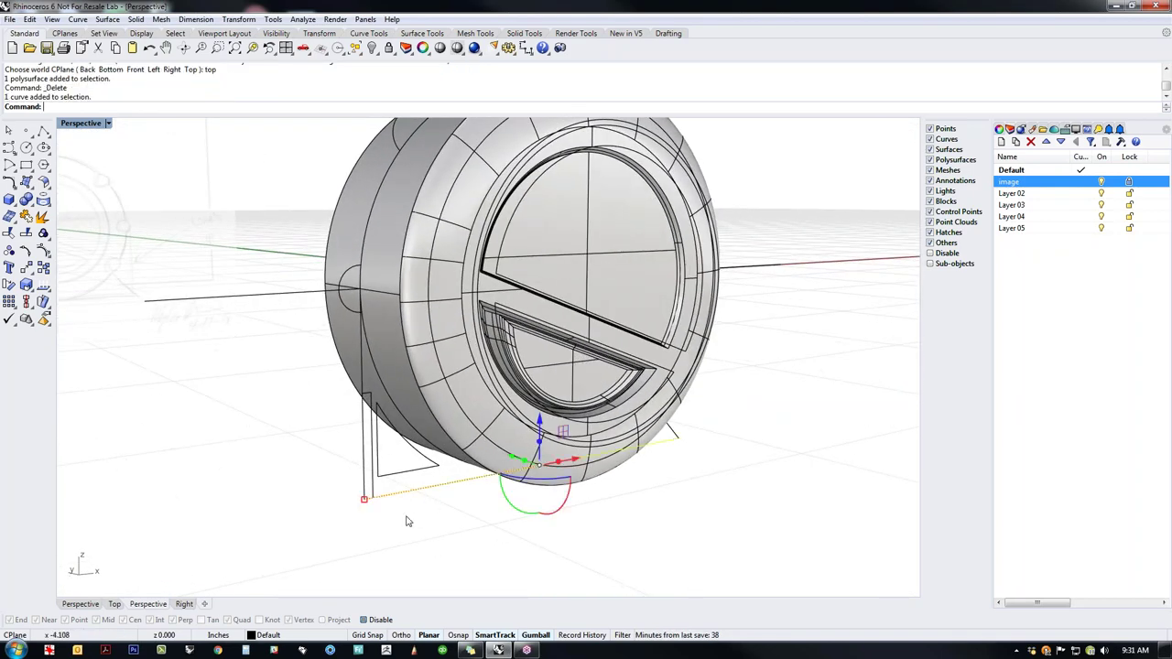
{"action": "left_click", "coordinate": [360, 372], "text": "shift"}
{"action": "left_click", "coordinate": [411, 400]}
{"action": "left_click", "coordinate": [462, 541]}
{"action": "mouse_move", "coordinate": [489, 544]}
{"action": "right_mouse_down"}
{"action": "mouse_move", "coordinate": [392, 522]}
{"action": "mouse_move", "coordinate": [484, 541]}
{"action": "mouse_move", "coordinate": [503, 558]}
{"action": "right_mouse_up"}
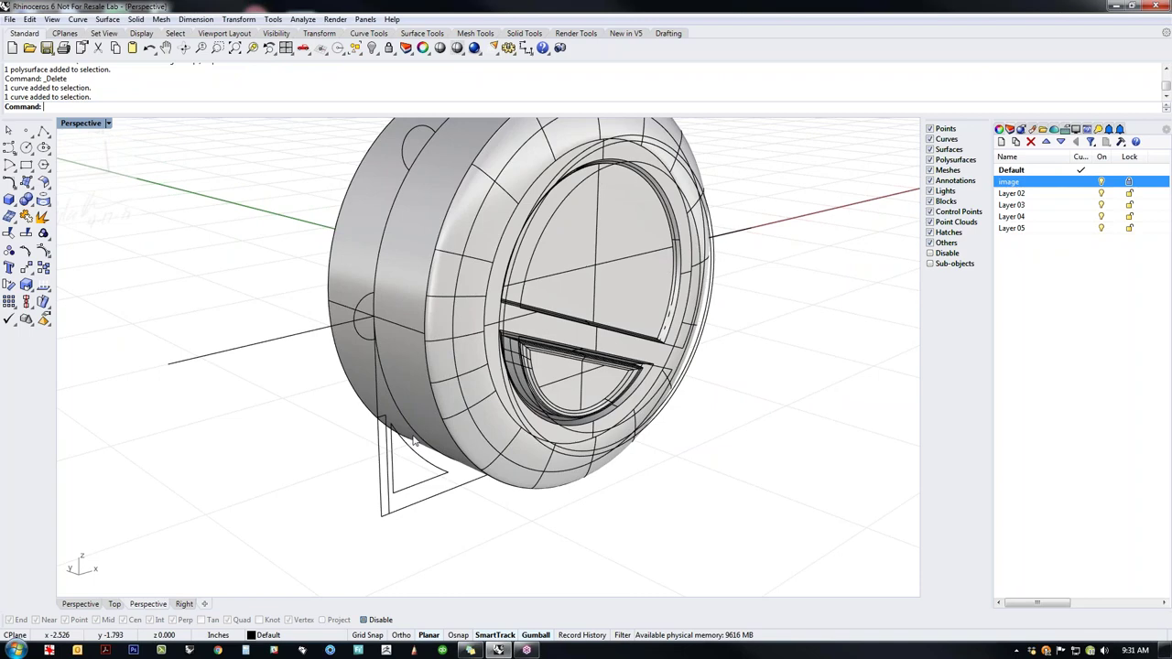
{"action": "left_click", "coordinate": [386, 384]}
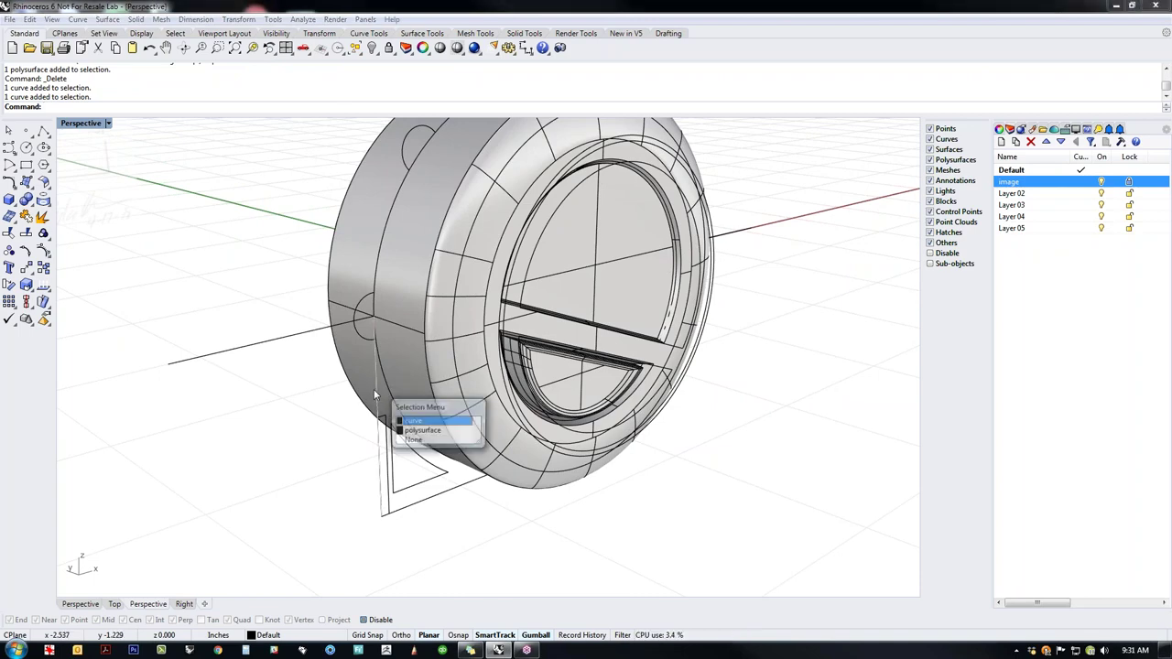
{"action": "left_click", "coordinate": [446, 527]}
{"action": "right_click_drag", "start_coordinate": [497, 516], "coordinate": [439, 486]}
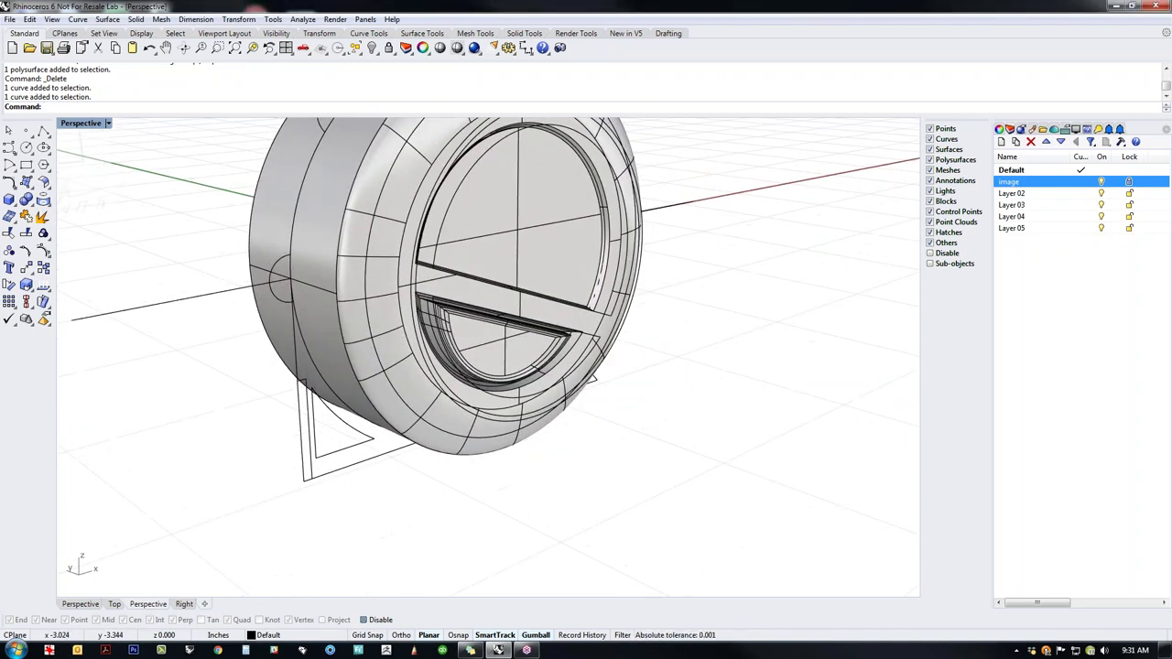
Step: Check in the Front view which separate curves form the base outline at its lower left corner
{"action": "key", "text": "ctrl+F2"}
{"action": "scroll", "coordinate": [286, 334], "scroll_direction": "up", "scroll_amount": 5}
{"action": "left_click", "coordinate": [265, 385]}
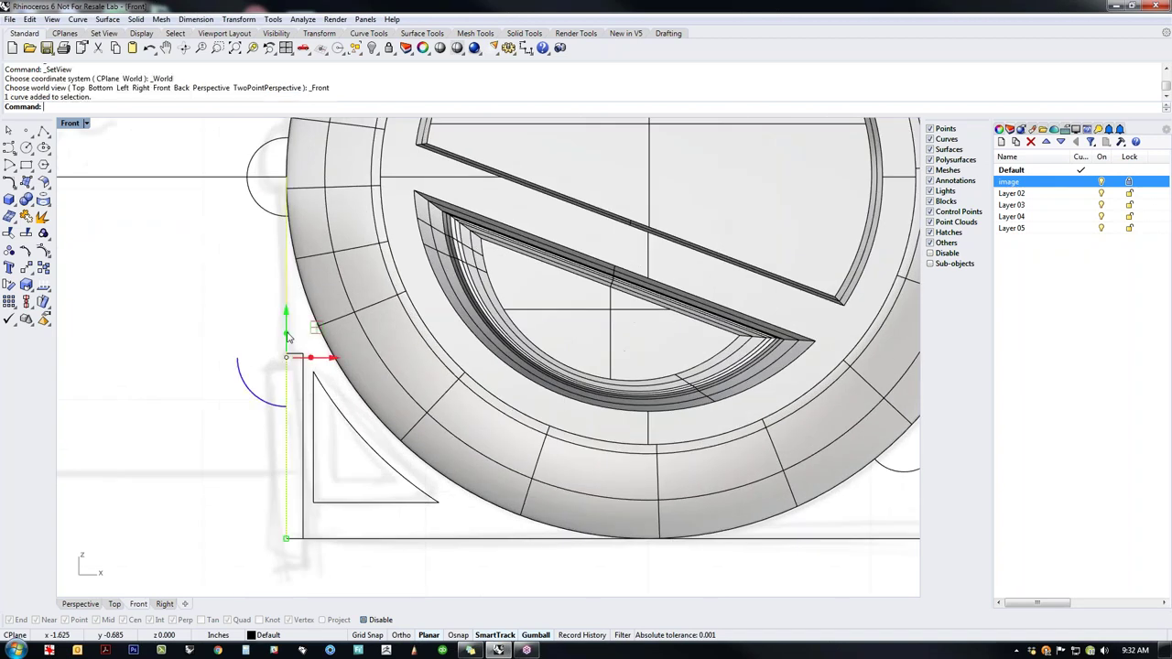
{"action": "left_click", "coordinate": [287, 396]}
{"action": "key", "text": "Delete"}
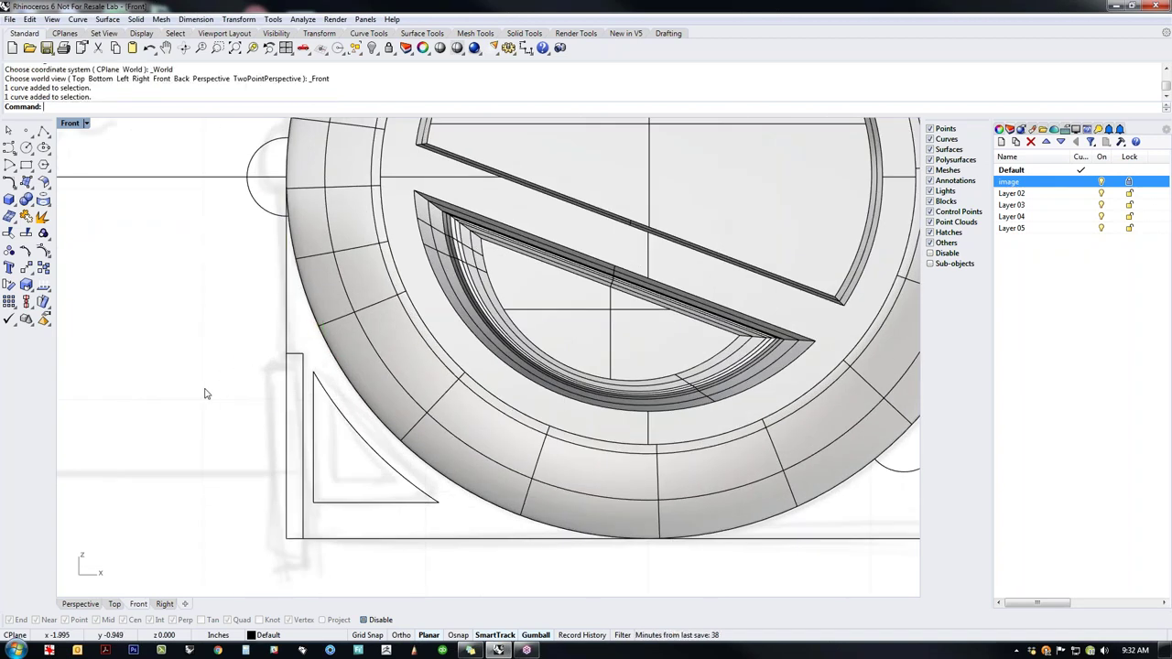
{"action": "left_click", "coordinate": [296, 540]}
{"action": "key", "text": "Escape"}
{"action": "left_click", "coordinate": [284, 499]}
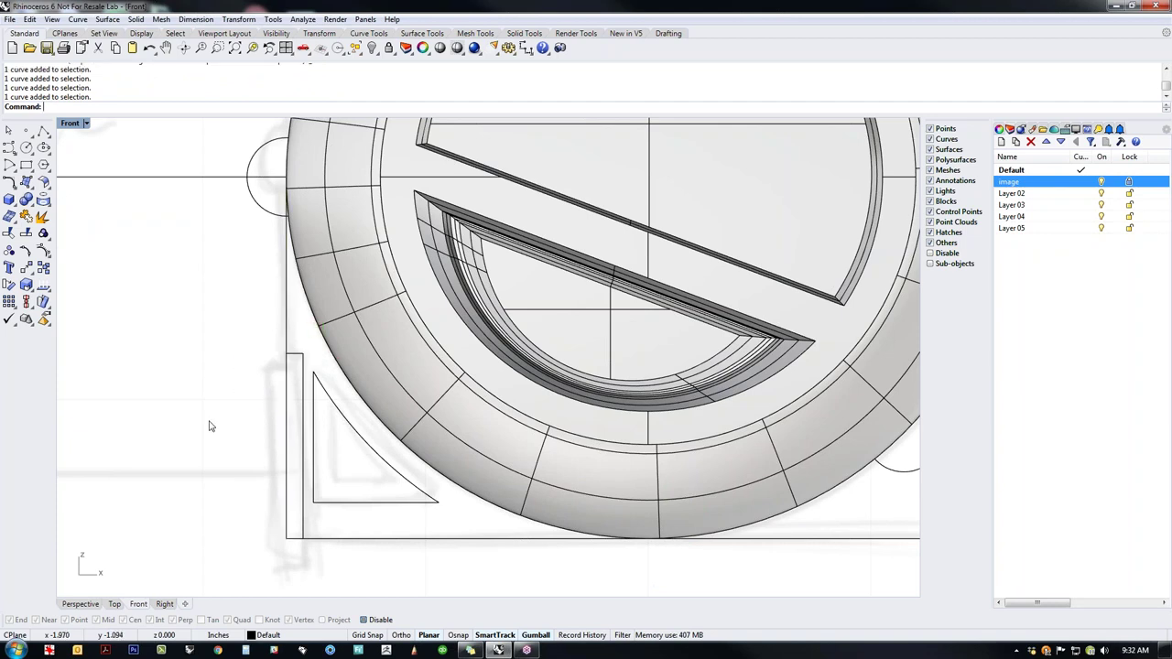
Step: Trim the outer vertical line and the baseline's end stub against the stepped curve at the base's lower left corner
{"action": "mouse_move", "coordinate": [276, 398]}
{"action": "left_mouse_down"}
{"action": "mouse_move", "coordinate": [309, 499]}
{"action": "mouse_move", "coordinate": [310, 577]}
{"action": "left_mouse_up"}
{"action": "left_click", "coordinate": [295, 484]}
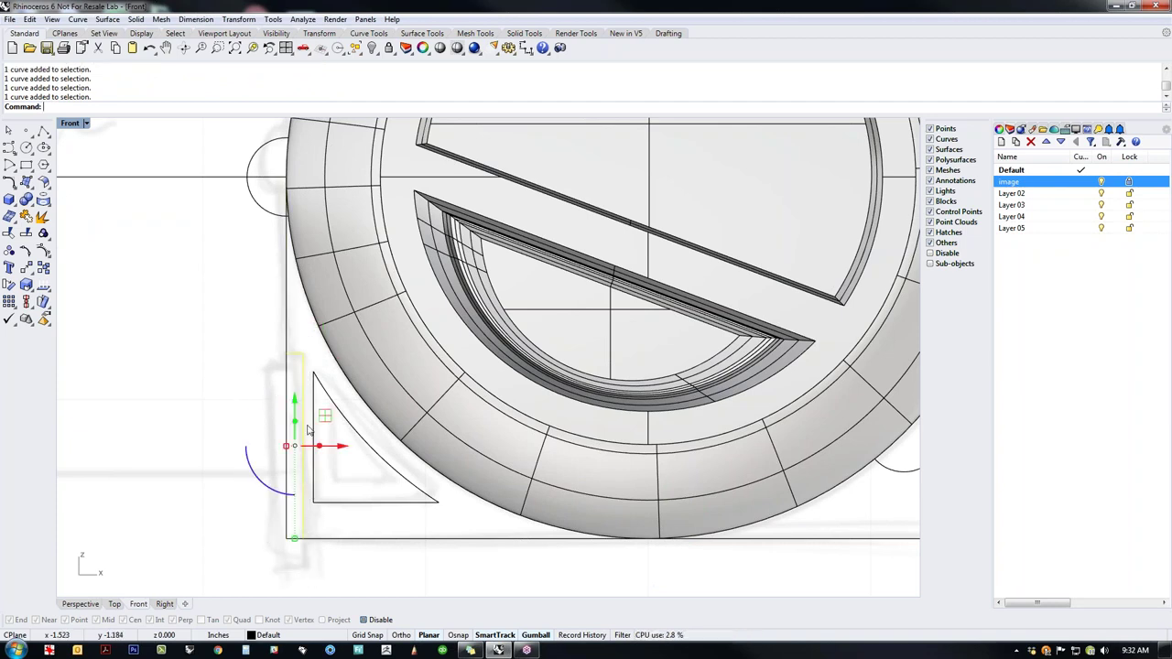
{"action": "key", "text": "ctrl+t"}
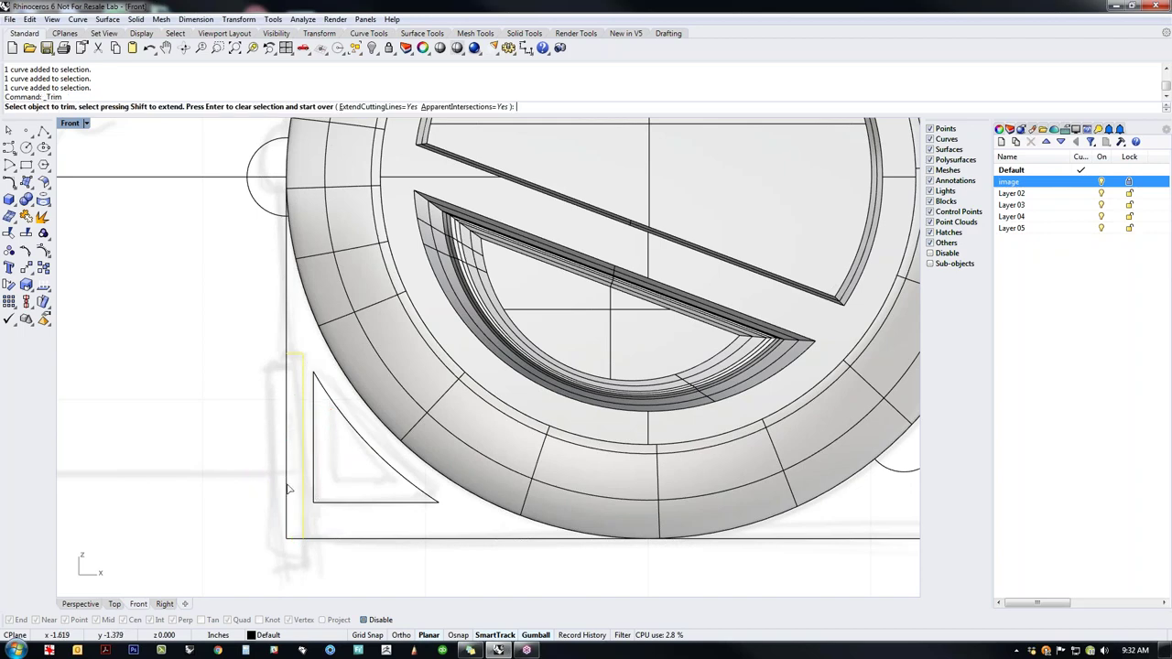
{"action": "left_click", "coordinate": [287, 489]}
{"action": "left_click", "coordinate": [290, 540]}
{"action": "key", "text": "Return"}
{"action": "key", "text": "Escape"}
Step: Join the vertical line, stepped curve, baseline and right-hand diagonal into one base outline
{"action": "scroll", "coordinate": [246, 453], "scroll_direction": "down", "scroll_amount": 2}
{"action": "scroll", "coordinate": [245, 454], "scroll_direction": "down", "scroll_amount": 1}
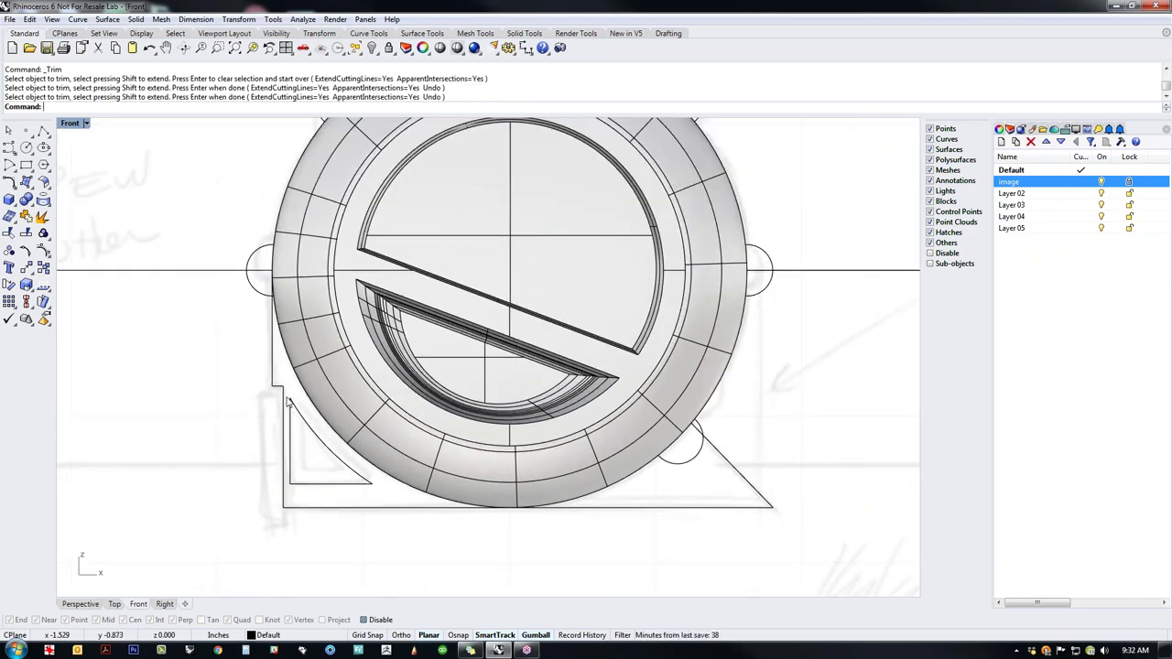
{"action": "left_click", "coordinate": [285, 403]}
{"action": "left_click", "coordinate": [273, 376], "text": "shift"}
{"action": "left_click", "coordinate": [337, 508], "text": "shift"}
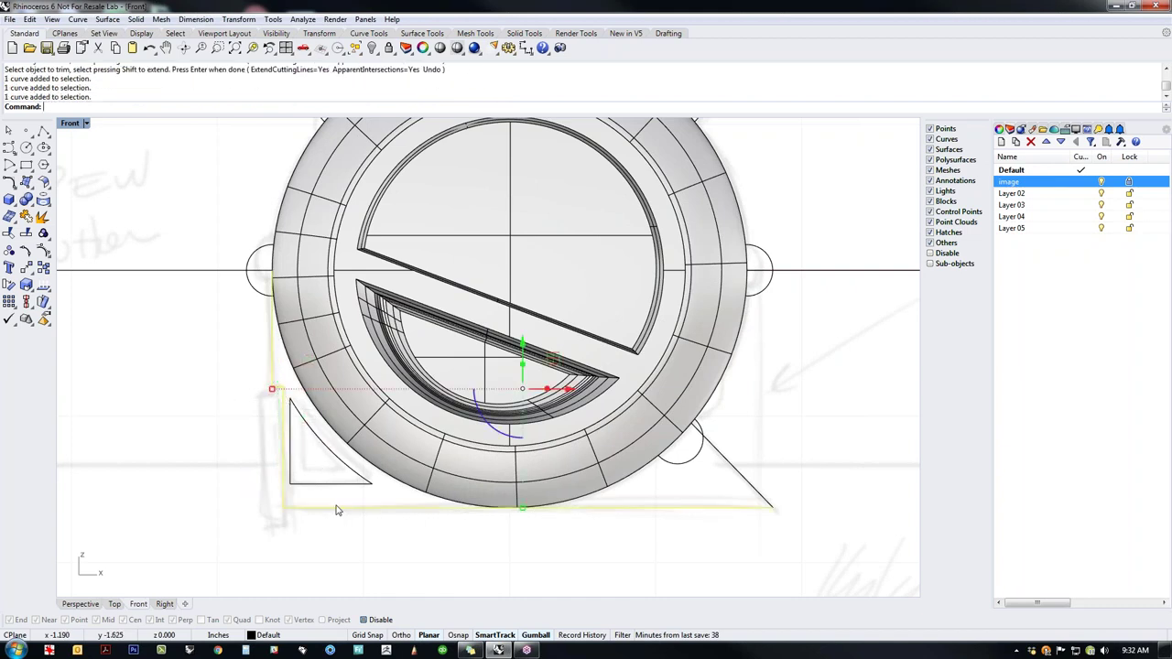
{"action": "left_click", "coordinate": [747, 489], "text": "shift"}
{"action": "type", "text": "j"}
{"action": "key", "text": "Return"}
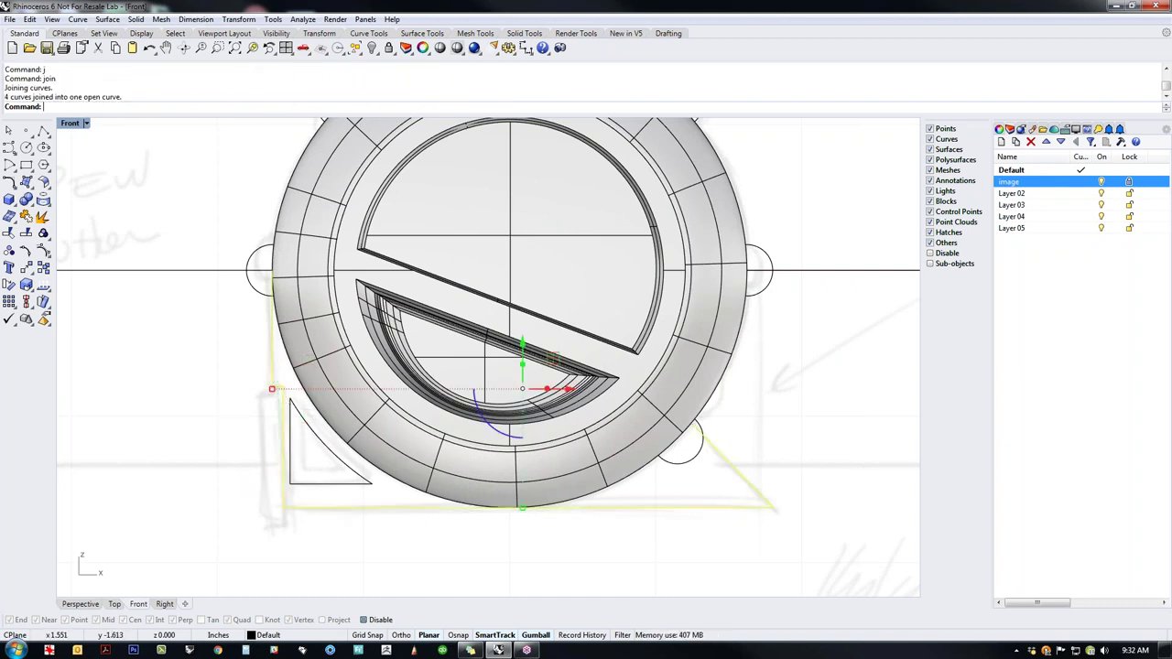
{"action": "left_click", "coordinate": [171, 411]}
Step: Isolate the joined base outline and close it with a straight segment using CloseCrv
{"action": "left_click", "coordinate": [370, 510]}
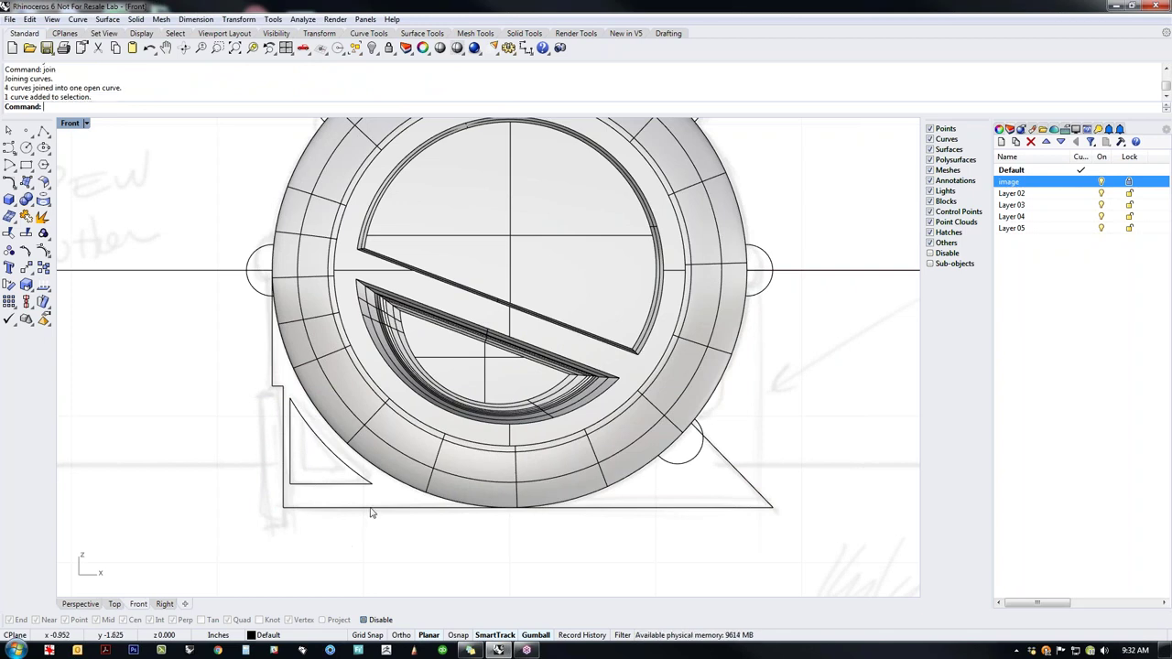
{"action": "type", "text": "ii"}
{"action": "key", "text": "Return"}
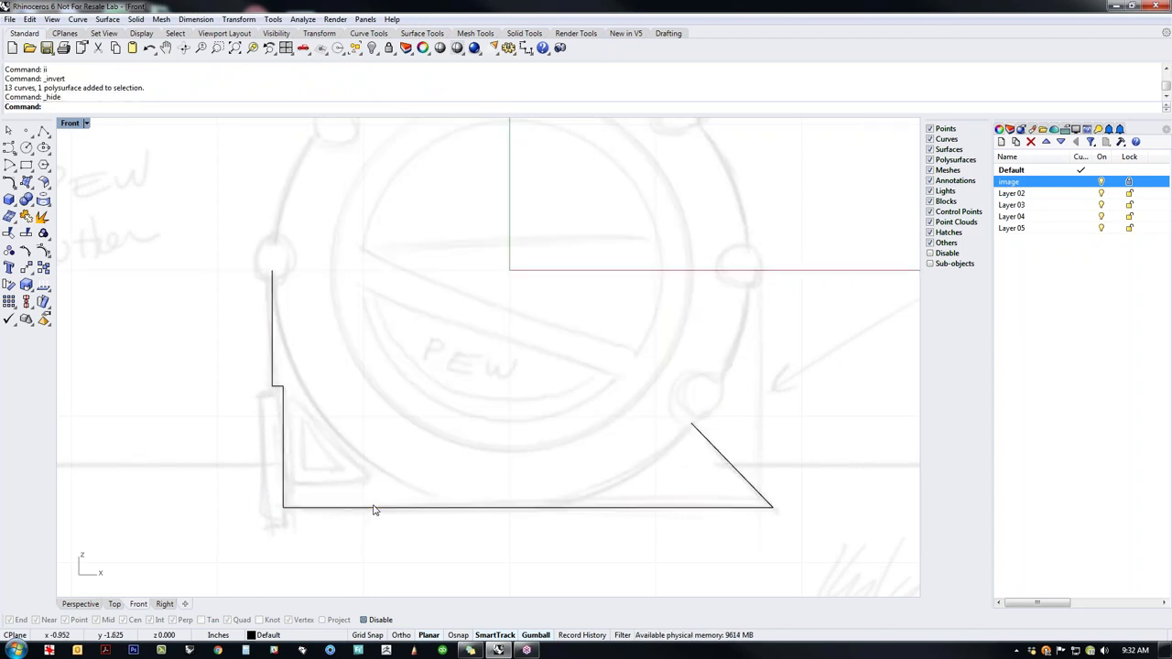
{"action": "left_click_drag", "start_coordinate": [426, 445], "coordinate": [383, 562]}
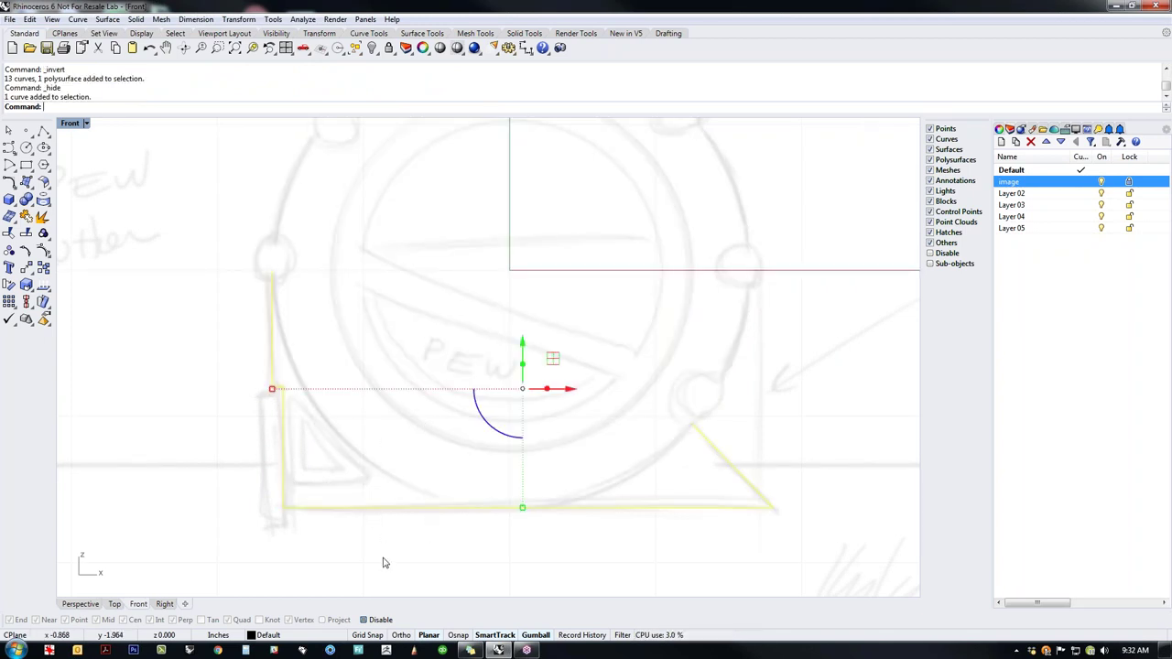
{"action": "type", "text": "Clos"}
{"action": "key", "text": "Return"}
{"action": "key", "text": "Escape"}
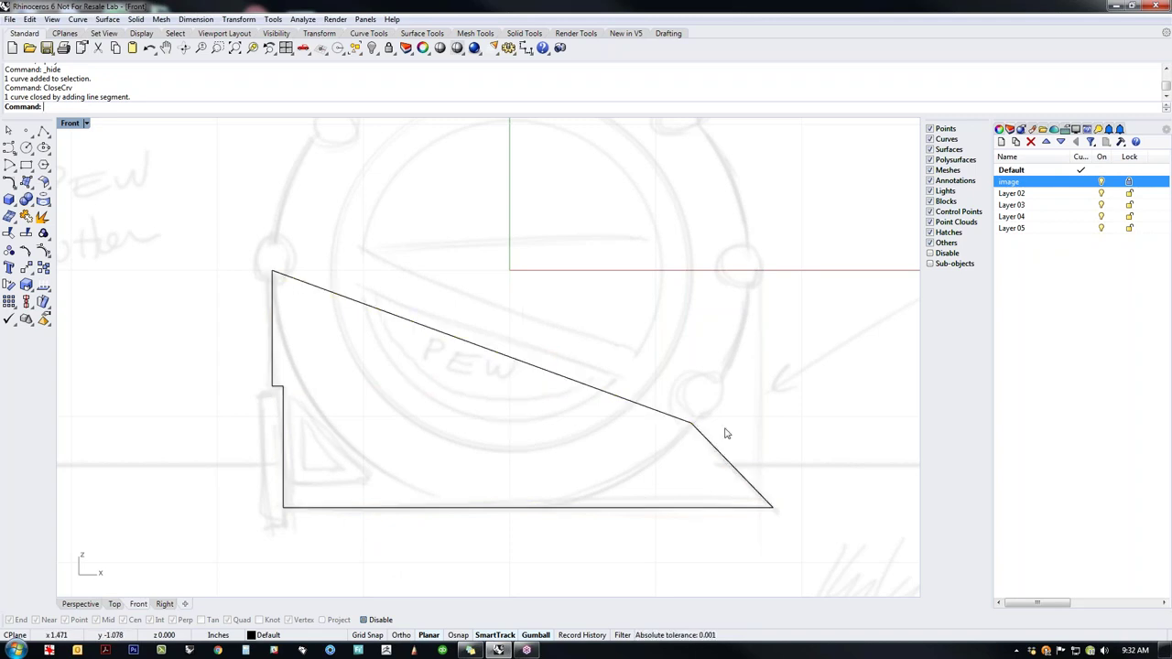
Step: Show the hidden objects again and create a planar surface from the closed base outline in the Perspective view
{"action": "type", "text": "v"}
{"action": "key", "text": "Return"}
{"action": "mouse_move", "coordinate": [544, 466]}
{"action": "right_mouse_down"}
{"action": "mouse_move", "coordinate": [571, 449]}
{"action": "mouse_move", "coordinate": [573, 485]}
{"action": "mouse_move", "coordinate": [419, 414]}
{"action": "right_mouse_up"}
{"action": "type", "text": "p"}
{"action": "key", "text": "Return"}
{"action": "right_click_drag", "start_coordinate": [503, 460], "coordinate": [455, 467]}
{"action": "left_click", "coordinate": [454, 466]}
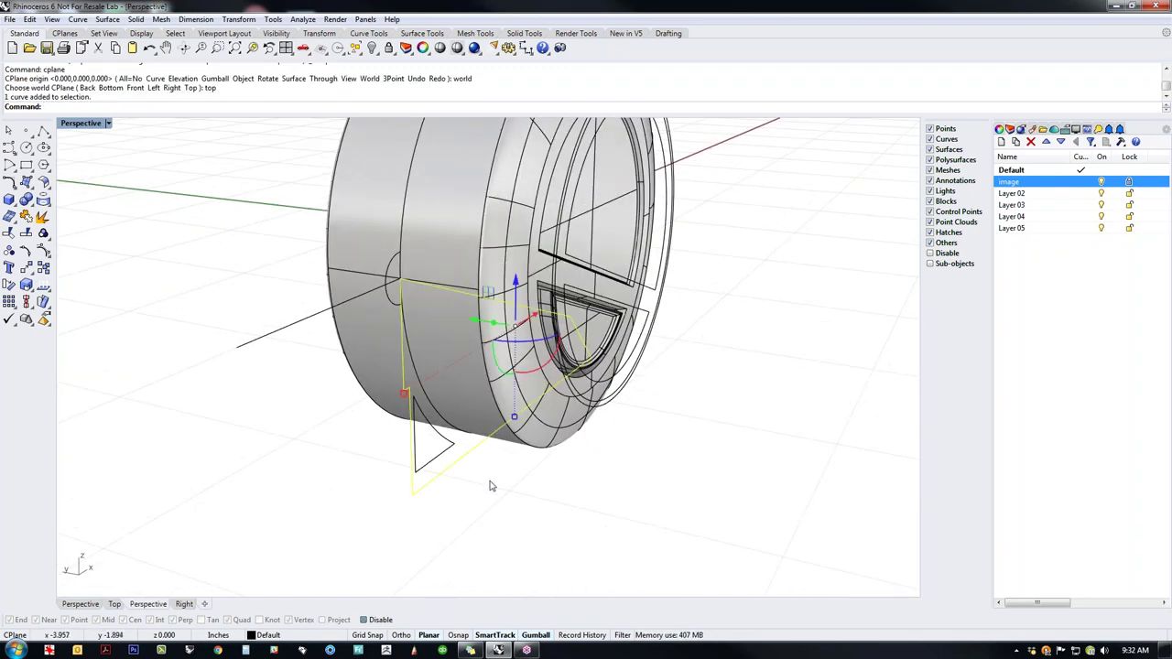
{"action": "middle_click", "coordinate": [490, 481]}
{"action": "left_click", "coordinate": [497, 474]}
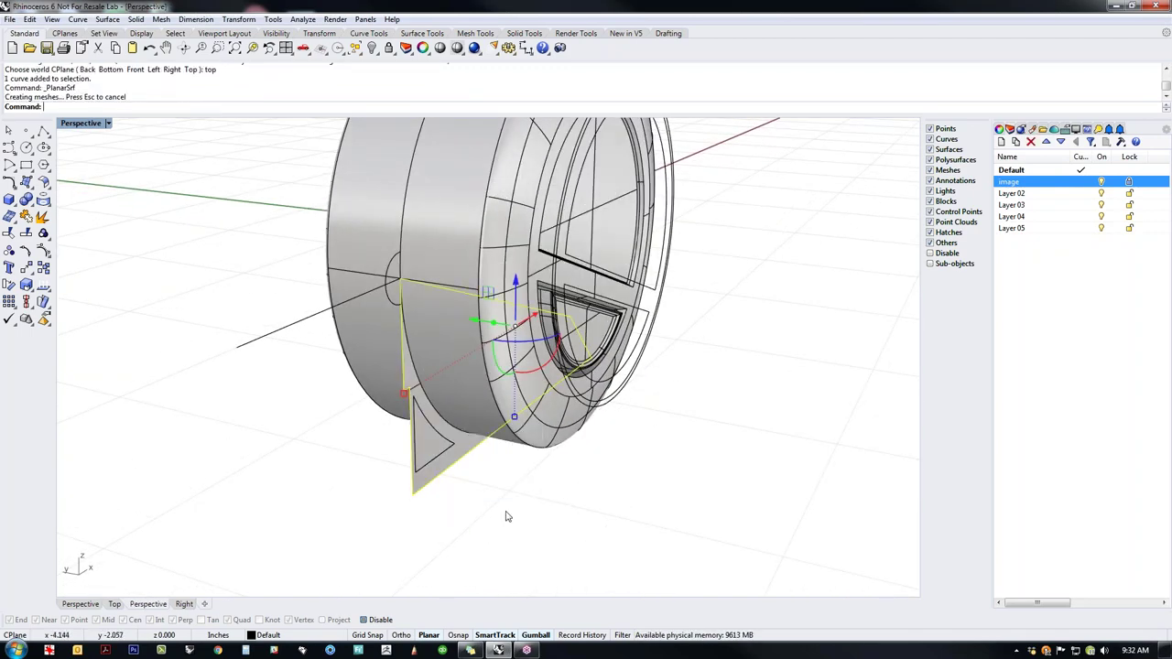
Step: Try extruding the planar base surface sideways into a solid, and delete the result
{"action": "scroll", "coordinate": [451, 445], "scroll_direction": "up", "scroll_amount": 2}
{"action": "left_click", "coordinate": [470, 441]}
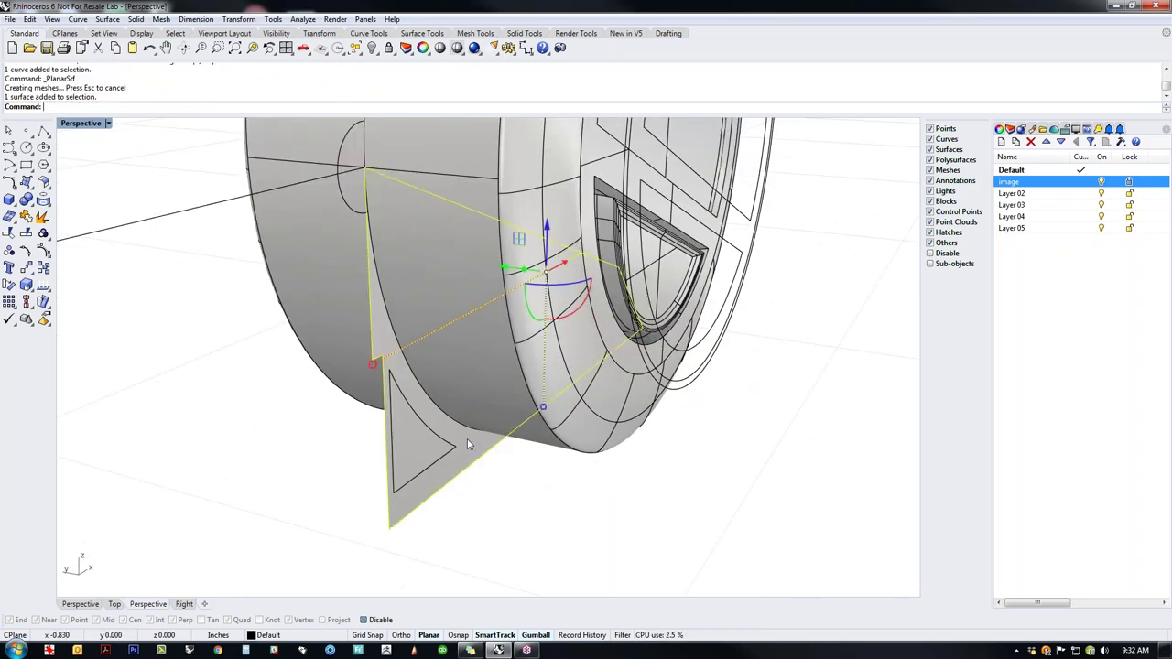
{"action": "right_click_drag", "start_coordinate": [470, 442], "coordinate": [483, 417]}
{"action": "left_click_drag", "start_coordinate": [510, 304], "coordinate": [463, 314]}
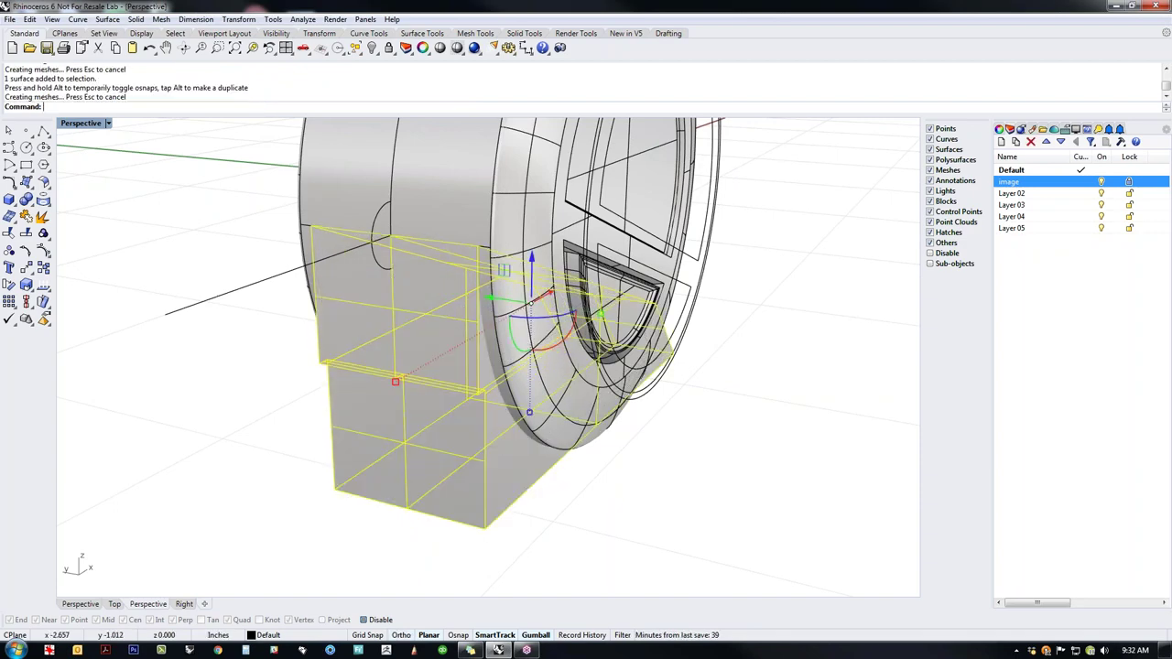
{"action": "left_click", "coordinate": [607, 513]}
{"action": "right_click_drag", "start_coordinate": [607, 514], "coordinate": [586, 490]}
{"action": "left_click", "coordinate": [477, 463]}
{"action": "key", "text": "Delete"}
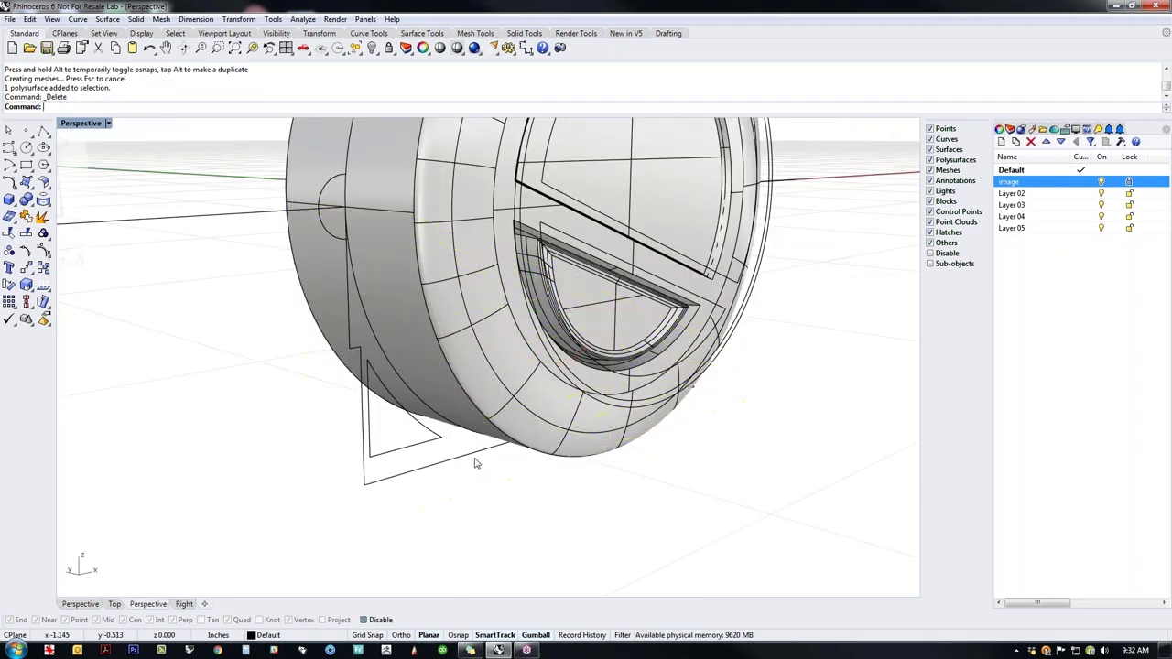
Step: Extrude the closed base outline to both sides across the round body and cap the extrusion into a closed solid
{"action": "left_click", "coordinate": [441, 468]}
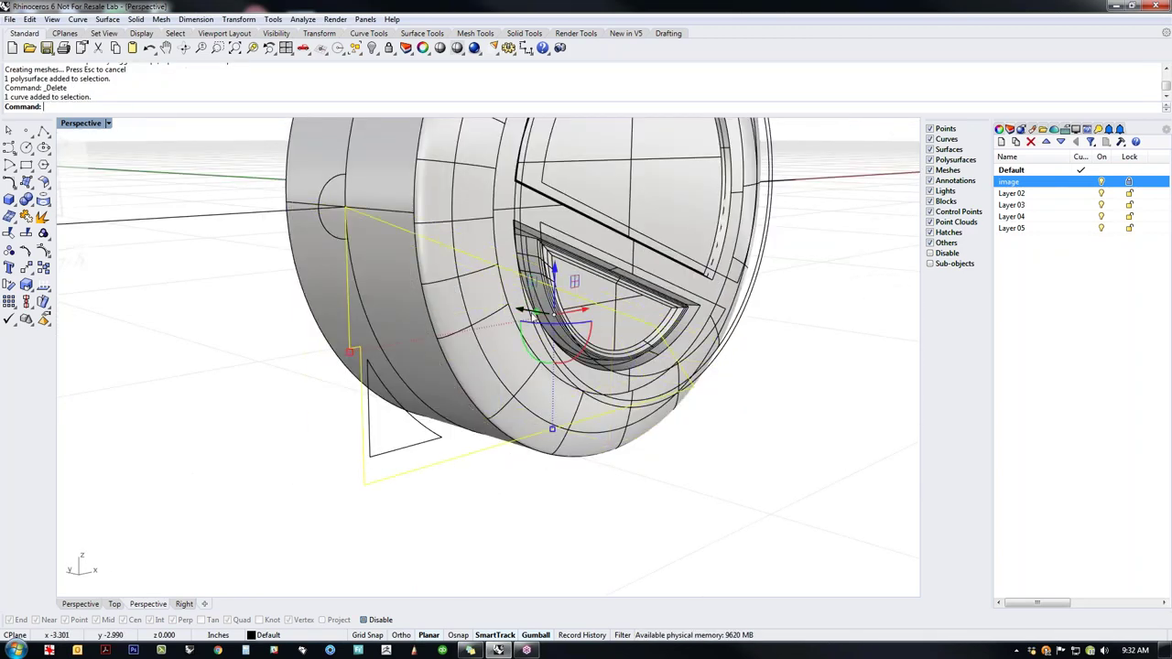
{"action": "left_click_drag", "start_coordinate": [536, 314], "coordinate": [502, 315]}
{"action": "mouse_move", "coordinate": [602, 464]}
{"action": "right_mouse_down"}
{"action": "mouse_move", "coordinate": [440, 521]}
{"action": "mouse_move", "coordinate": [400, 510]}
{"action": "mouse_move", "coordinate": [596, 536]}
{"action": "mouse_move", "coordinate": [427, 510]}
{"action": "right_mouse_up"}
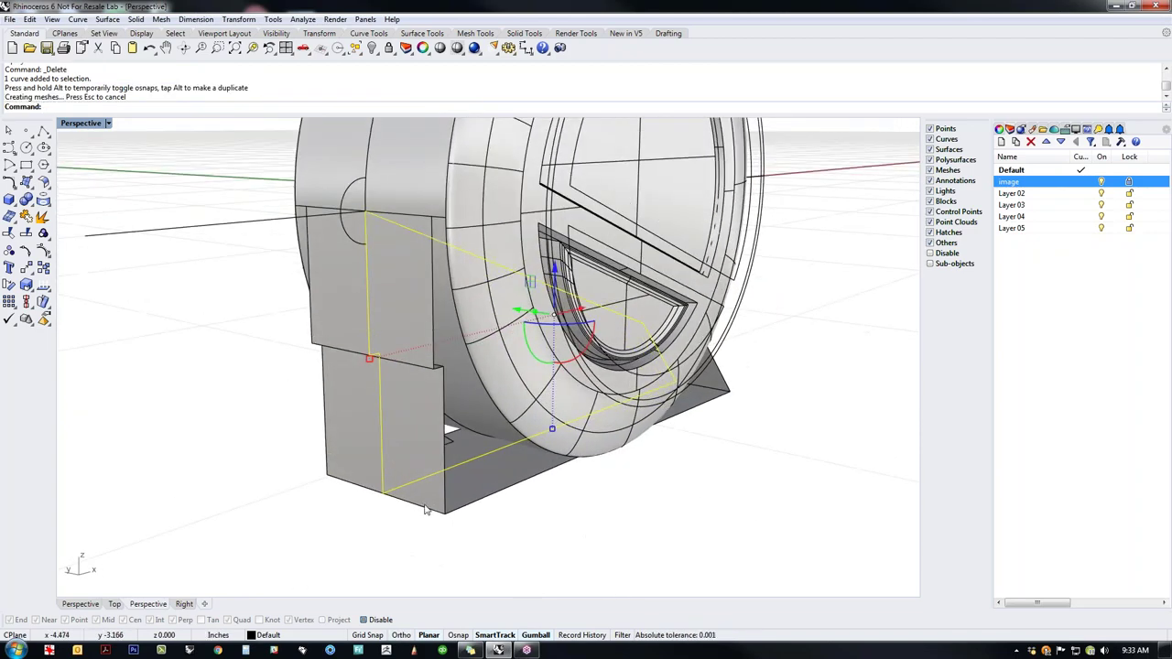
{"action": "left_click", "coordinate": [437, 509]}
{"action": "type", "text": "Cap"}
{"action": "key", "text": "Return"}
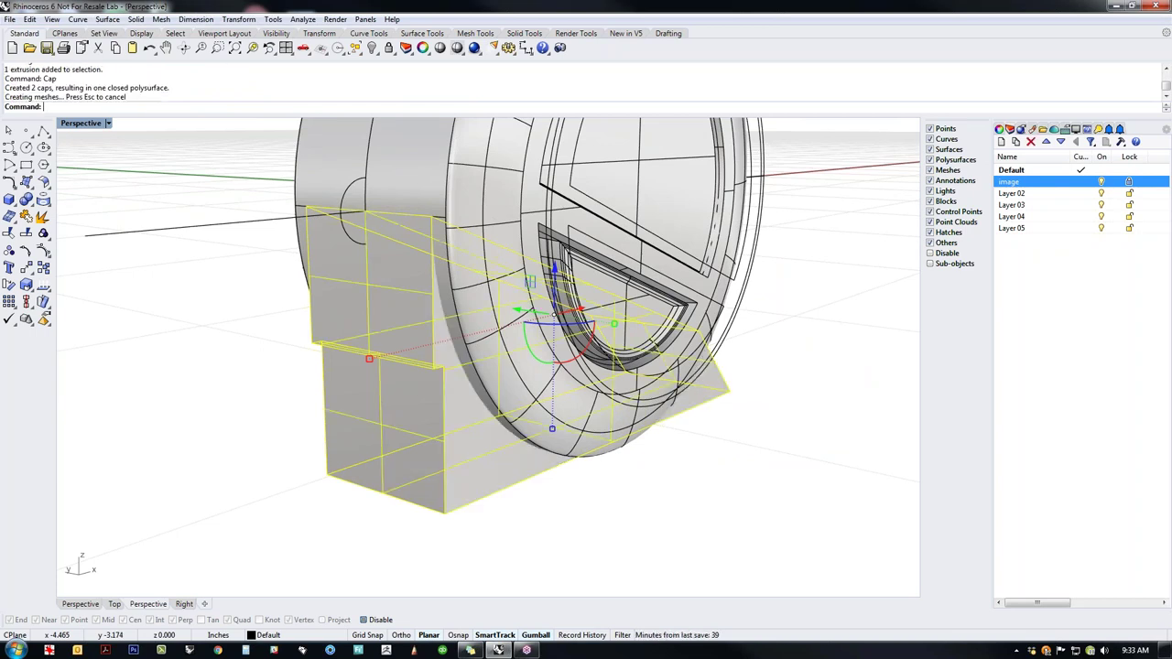
{"action": "left_click", "coordinate": [559, 544]}
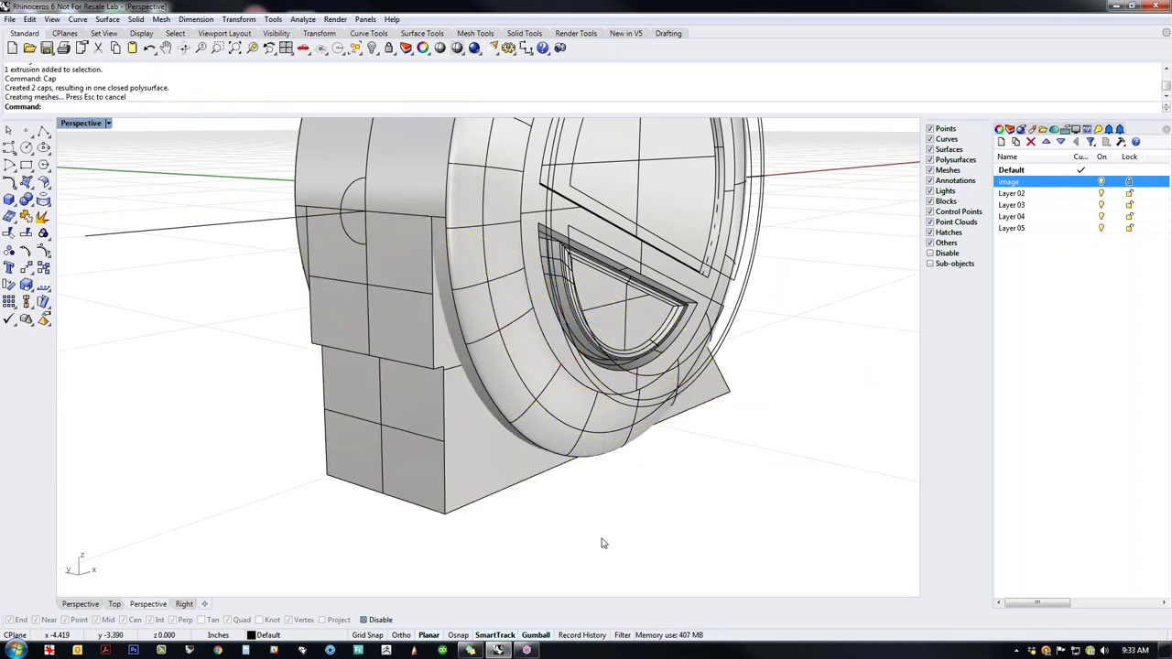
Step: Slightly adjust the base solid across the round body's thickness with the gumball
{"action": "right_click_drag", "start_coordinate": [665, 550], "coordinate": [748, 549]}
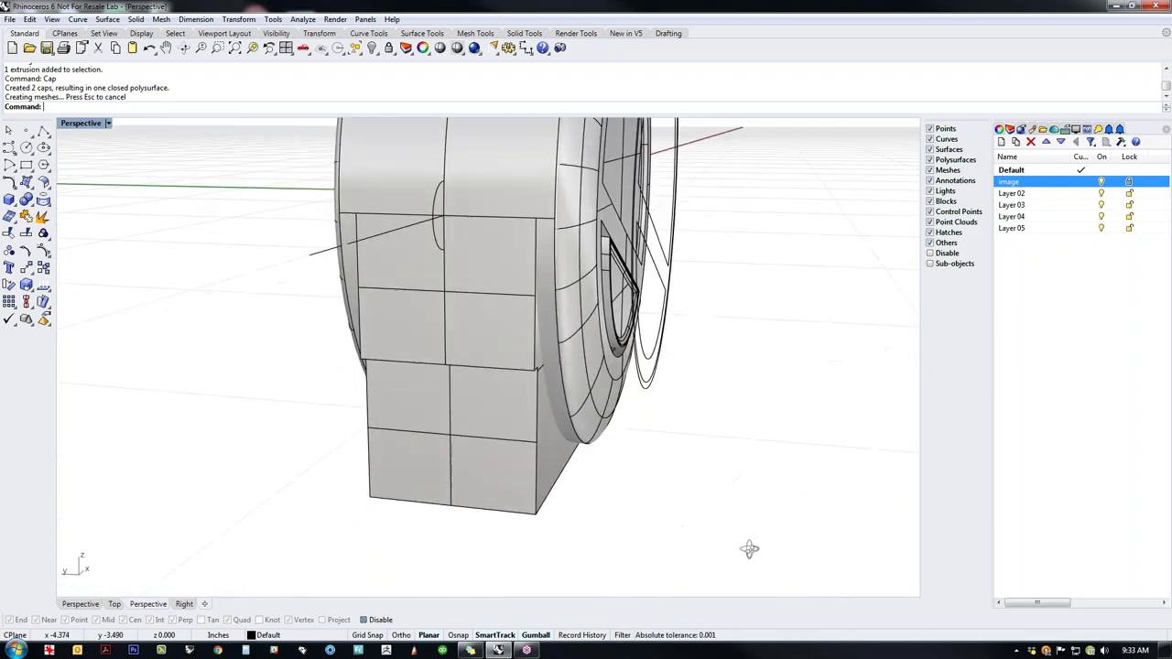
{"action": "left_click", "coordinate": [471, 494]}
{"action": "right_click_drag", "start_coordinate": [509, 409], "coordinate": [560, 397]}
{"action": "left_click_drag", "start_coordinate": [592, 314], "coordinate": [593, 314]}
{"action": "left_click_drag", "start_coordinate": [597, 311], "coordinate": [591, 312]}
{"action": "left_click", "coordinate": [664, 473]}
{"action": "right_click_drag", "start_coordinate": [740, 494], "coordinate": [460, 442]}
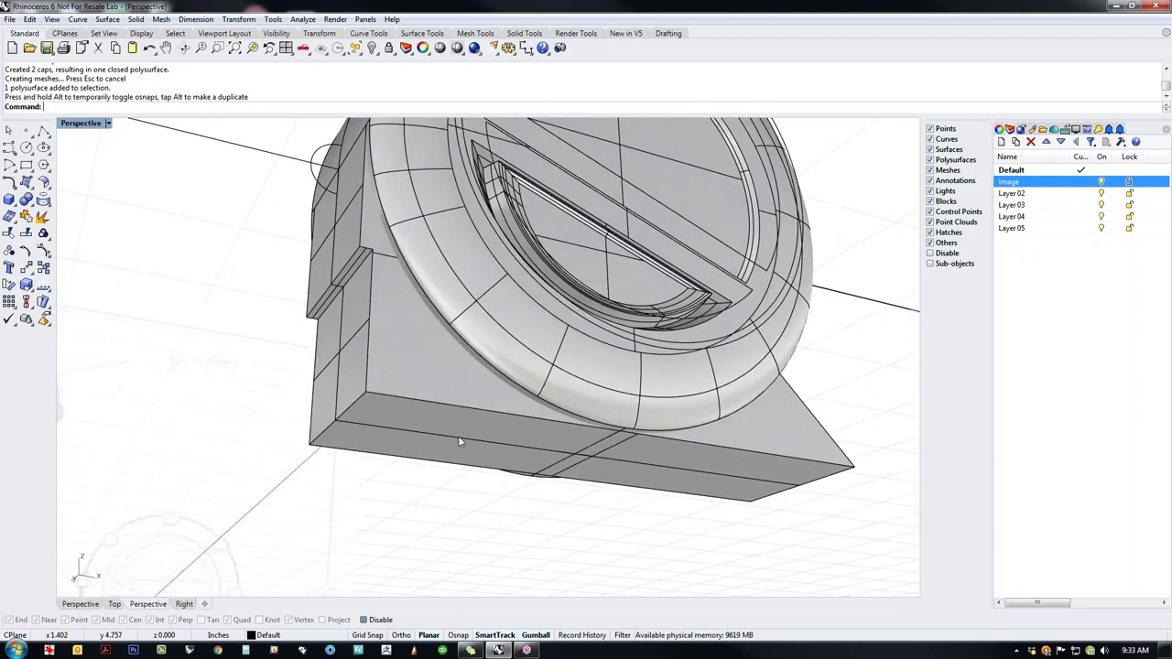
{"action": "left_click", "coordinate": [431, 434], "text": "ctrl+shift"}
{"action": "left_click", "coordinate": [456, 426], "text": "ctrl+shift"}
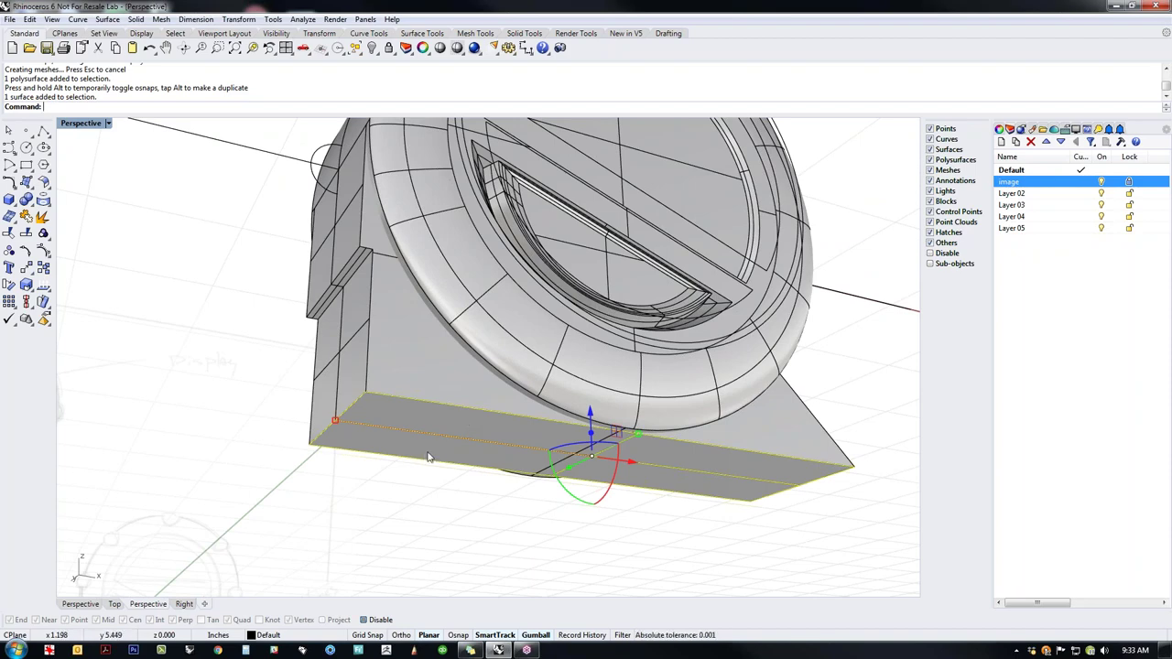
{"action": "left_click", "coordinate": [462, 520]}
{"action": "right_click_drag", "start_coordinate": [463, 521], "coordinate": [622, 467]}
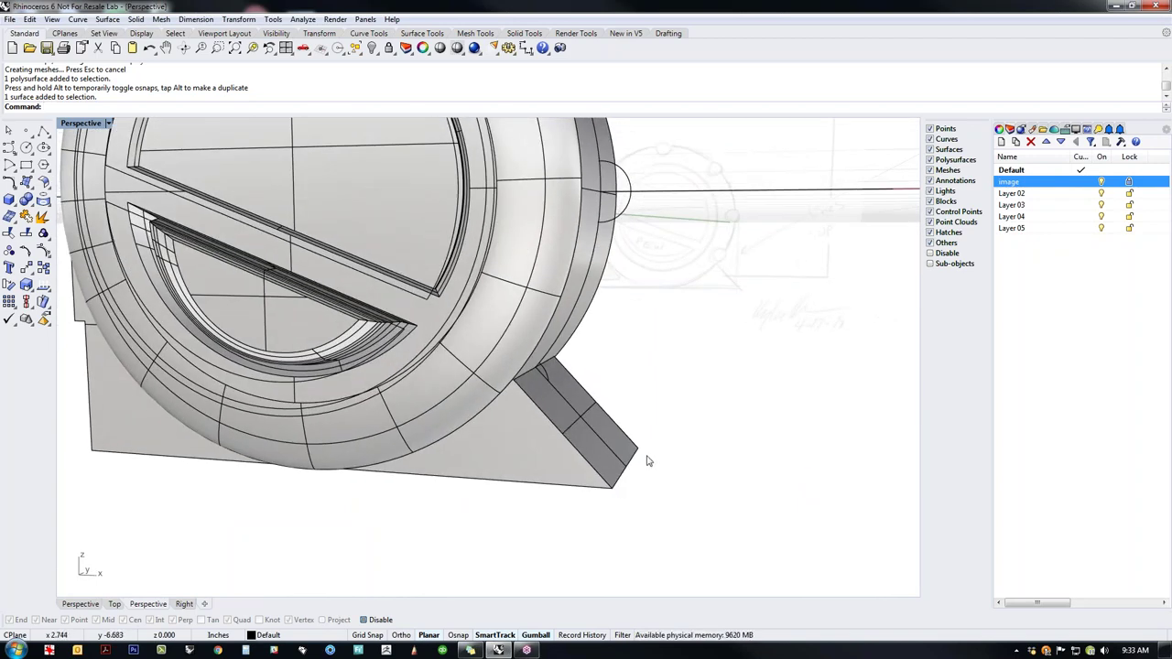
Step: Chamfer the bottom edge of the base's sloped end with ChamferEdge, using a distance of 0.025 at both handles
{"action": "right_click_drag", "start_coordinate": [646, 460], "coordinate": [595, 476]}
{"action": "middle_click", "coordinate": [597, 474]}
{"action": "key", "text": "Escape"}
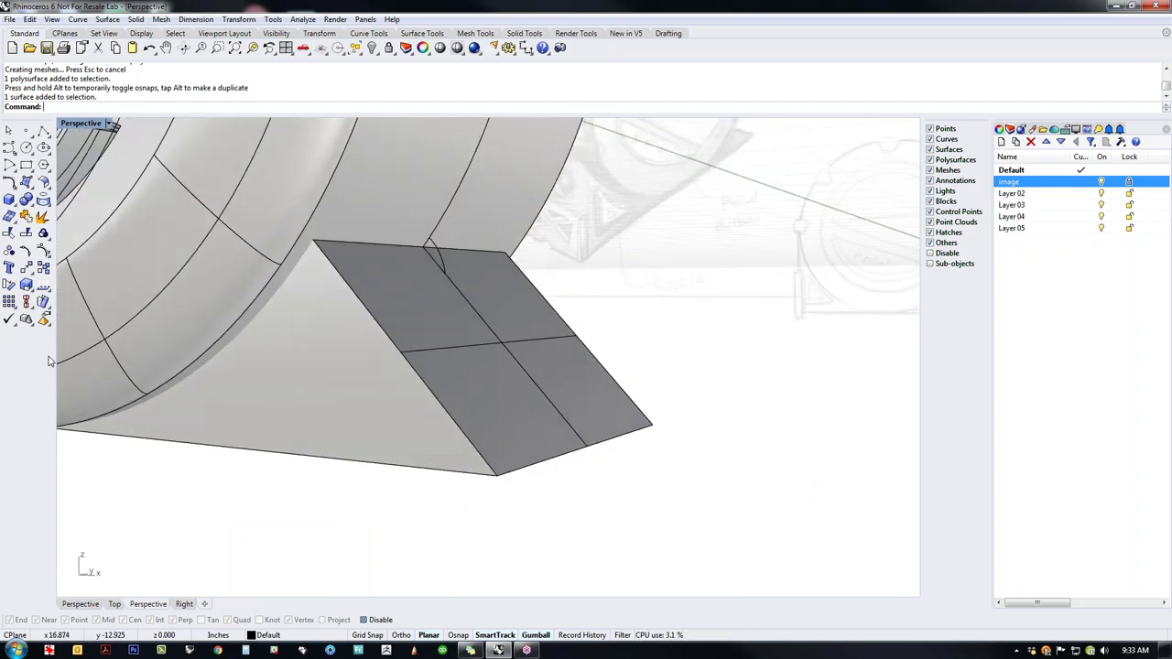
{"action": "left_click", "coordinate": [42, 217]}
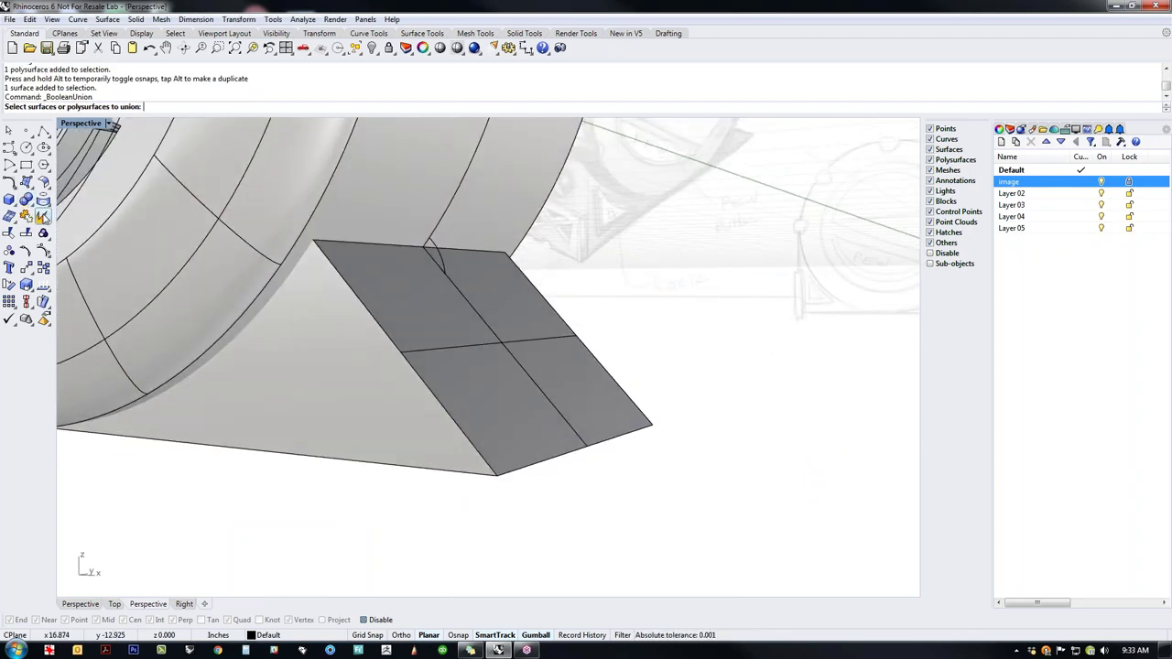
{"action": "left_click", "coordinate": [36, 209]}
{"action": "left_click", "coordinate": [117, 225]}
{"action": "left_click", "coordinate": [541, 472]}
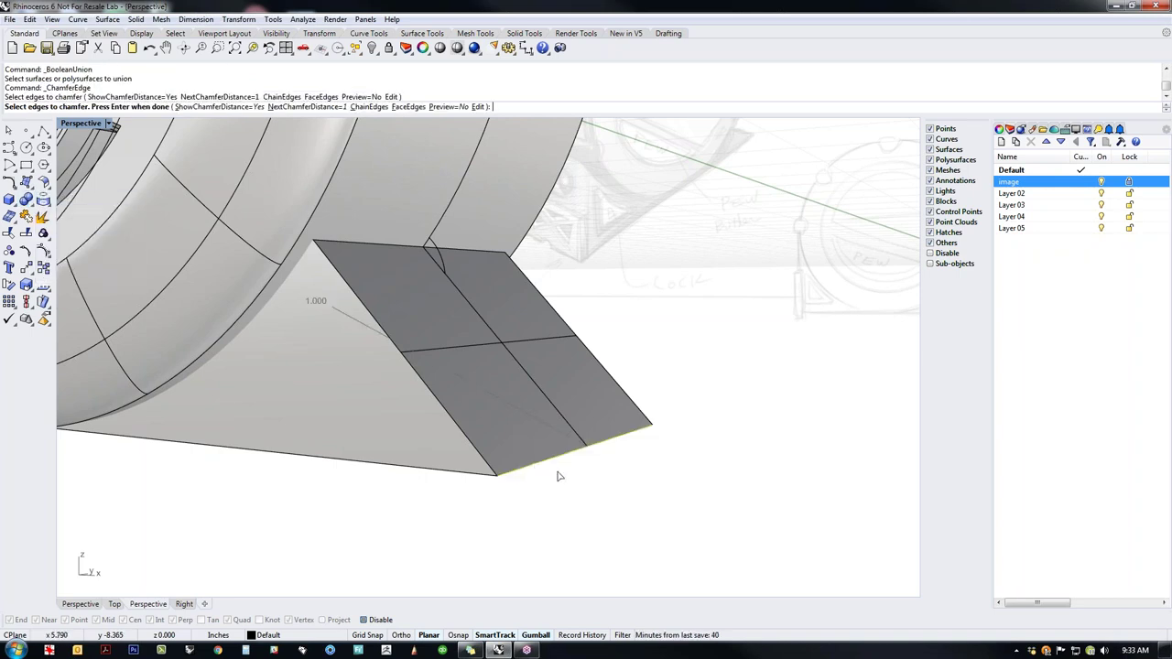
{"action": "key", "text": "Return"}
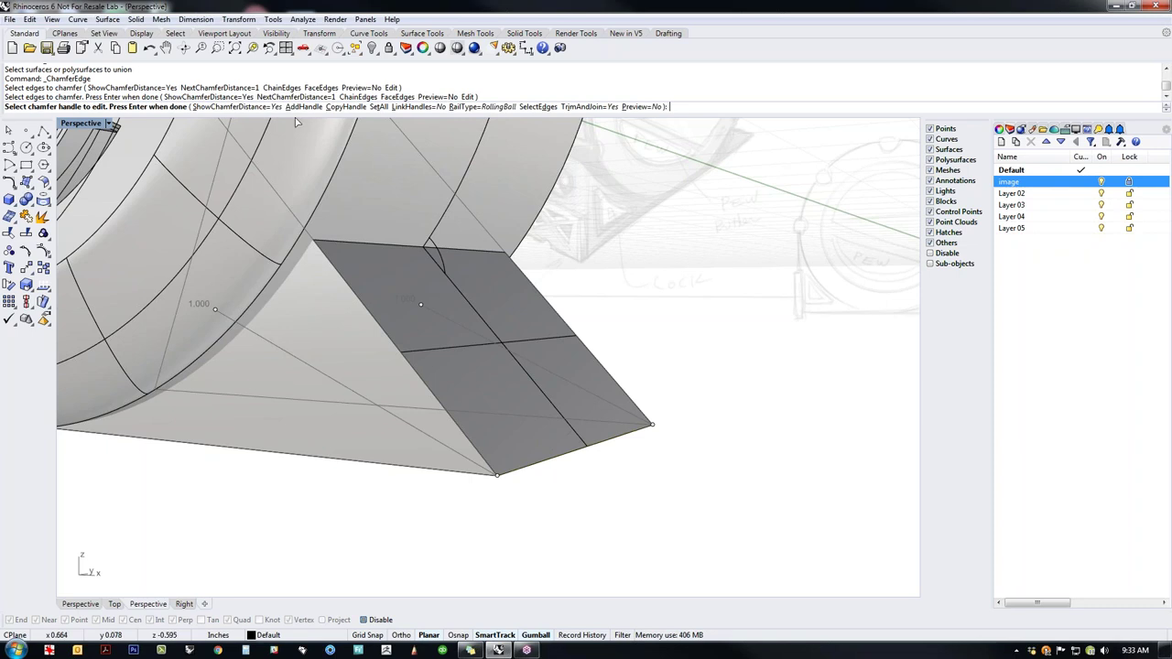
{"action": "left_click", "coordinate": [214, 307]}
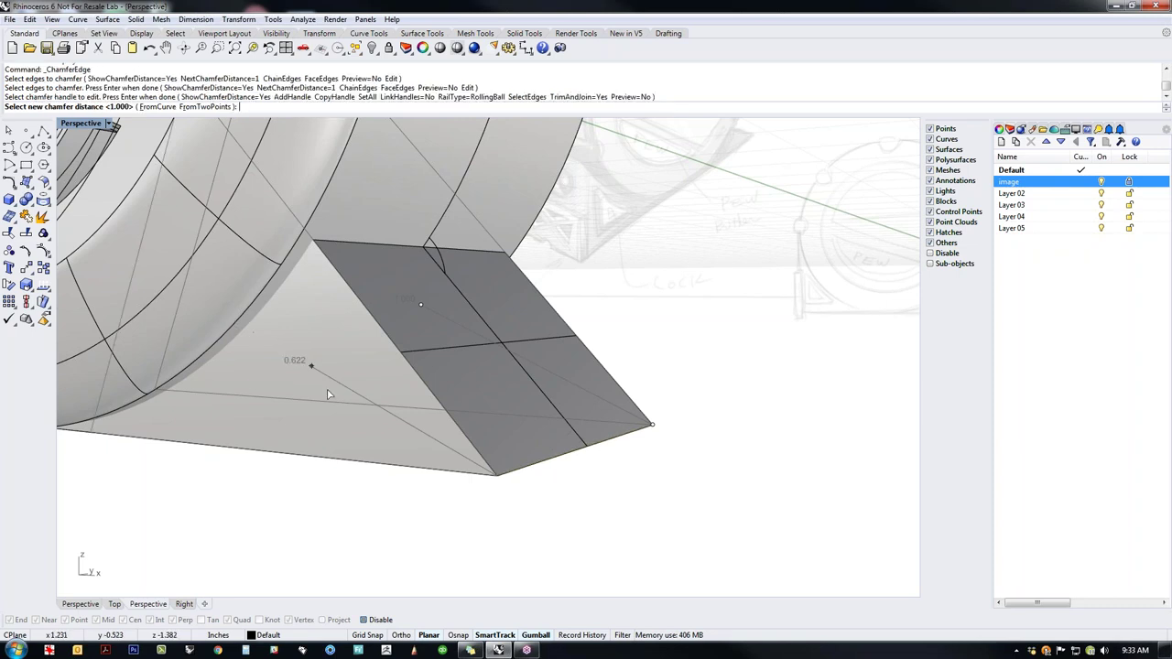
{"action": "left_click", "coordinate": [487, 480]}
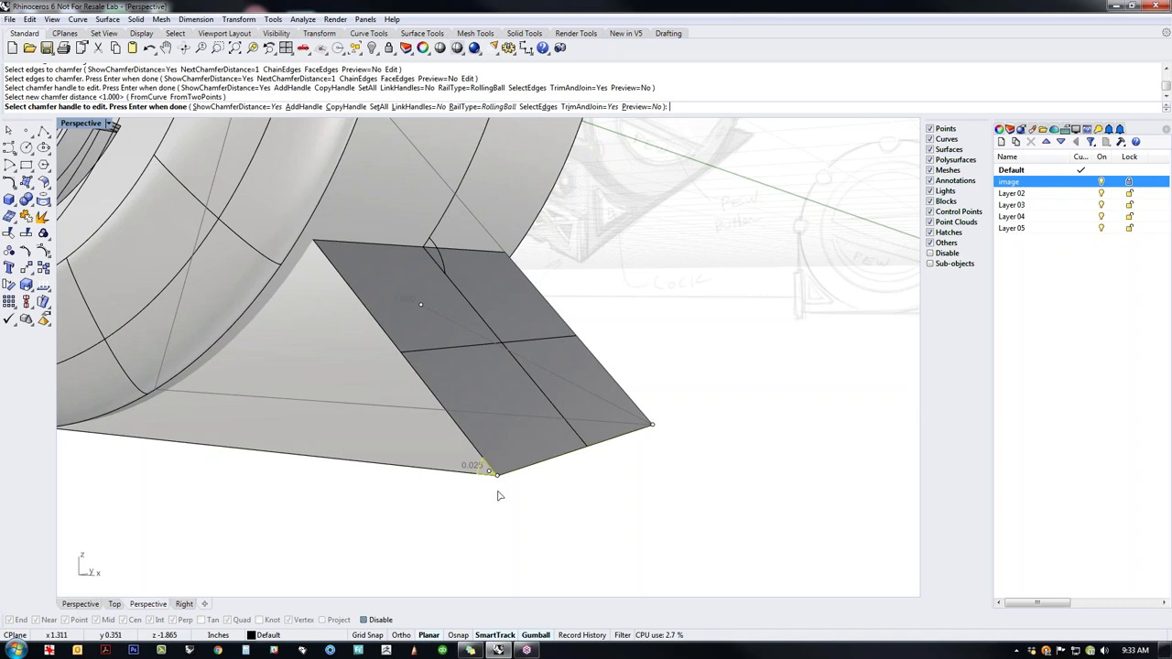
{"action": "left_click", "coordinate": [421, 306]}
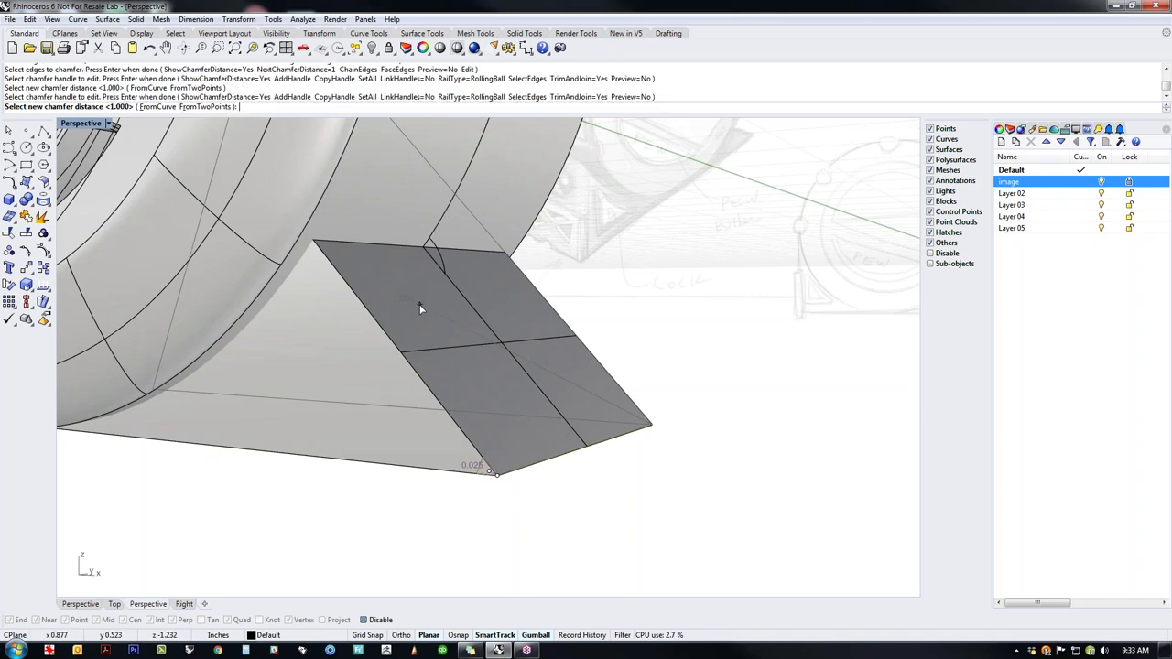
{"action": "type", "text": ".025"}
{"action": "key", "text": "Return"}
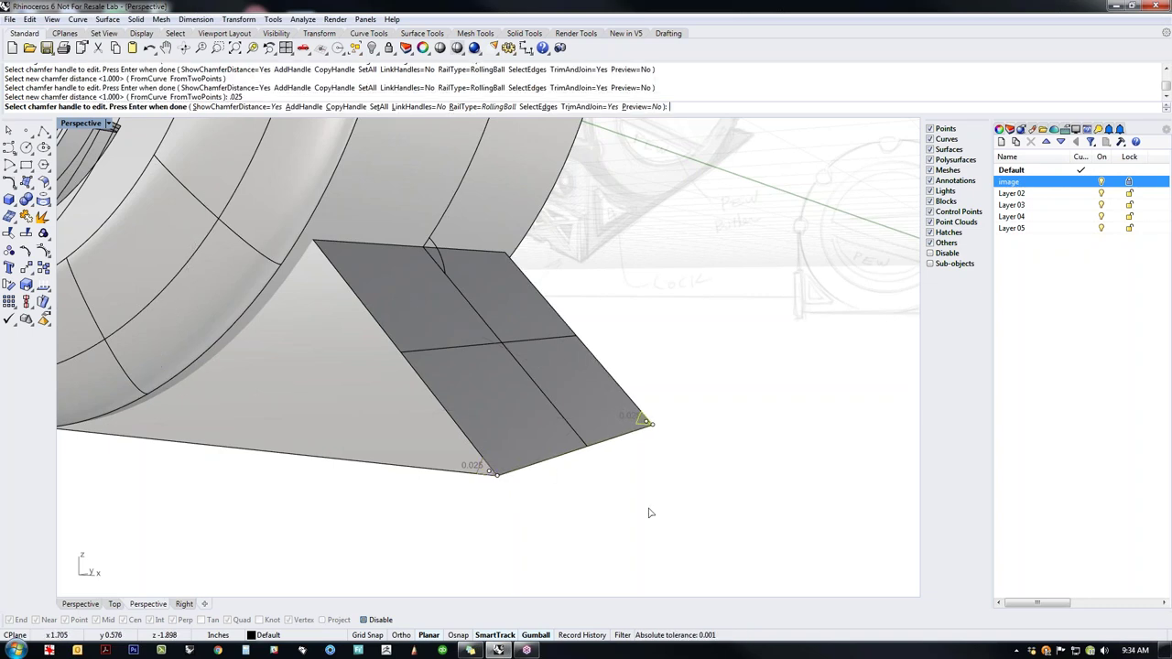
{"action": "key", "text": "Return"}
Step: Examine the base's stepped end and chamfered toe from both sides of the body
{"action": "right_click_drag", "start_coordinate": [630, 500], "coordinate": [313, 364]}
{"action": "right_click_drag", "start_coordinate": [375, 489], "coordinate": [587, 438]}
{"action": "scroll", "coordinate": [642, 415], "scroll_direction": "up", "scroll_amount": 2}
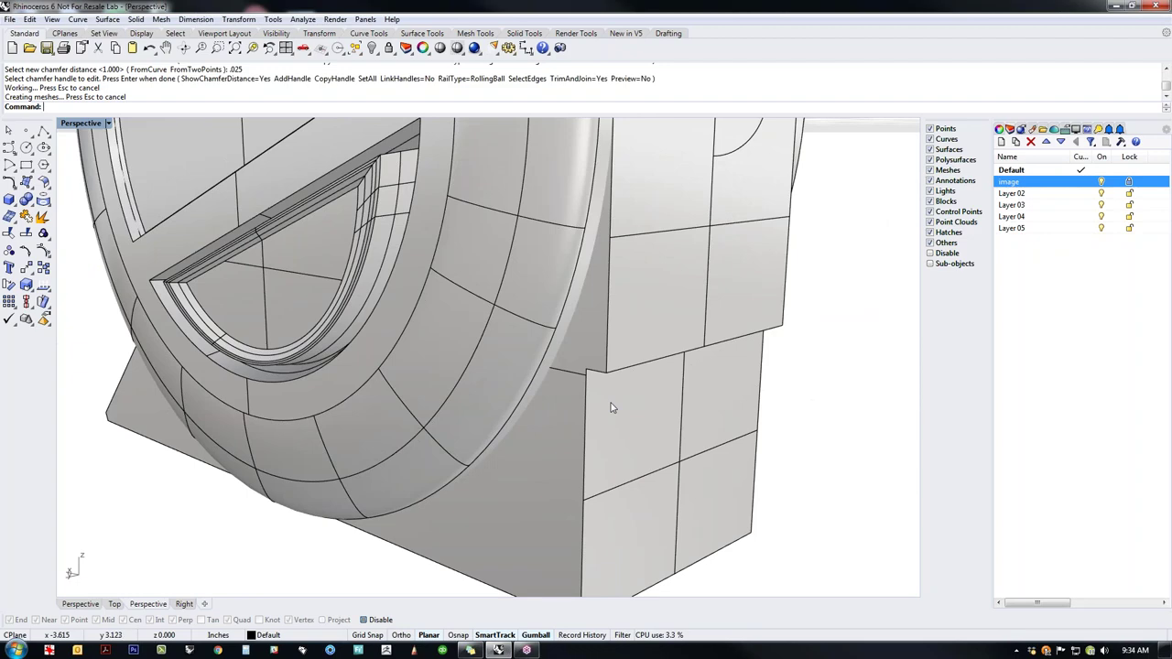
{"action": "scroll", "coordinate": [652, 412], "scroll_direction": "down", "scroll_amount": 2}
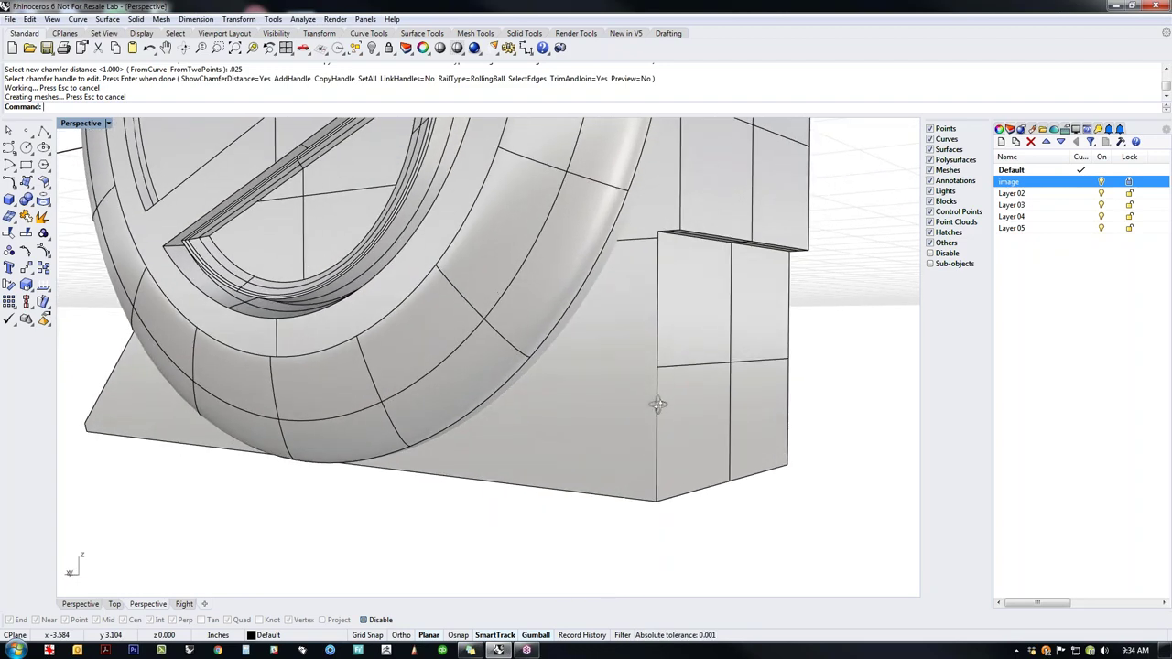
{"action": "scroll", "coordinate": [645, 427], "scroll_direction": "up", "scroll_amount": 2}
{"action": "right_click_drag", "start_coordinate": [645, 426], "coordinate": [440, 419]}
{"action": "scroll", "coordinate": [634, 432], "scroll_direction": "down", "scroll_amount": 3}
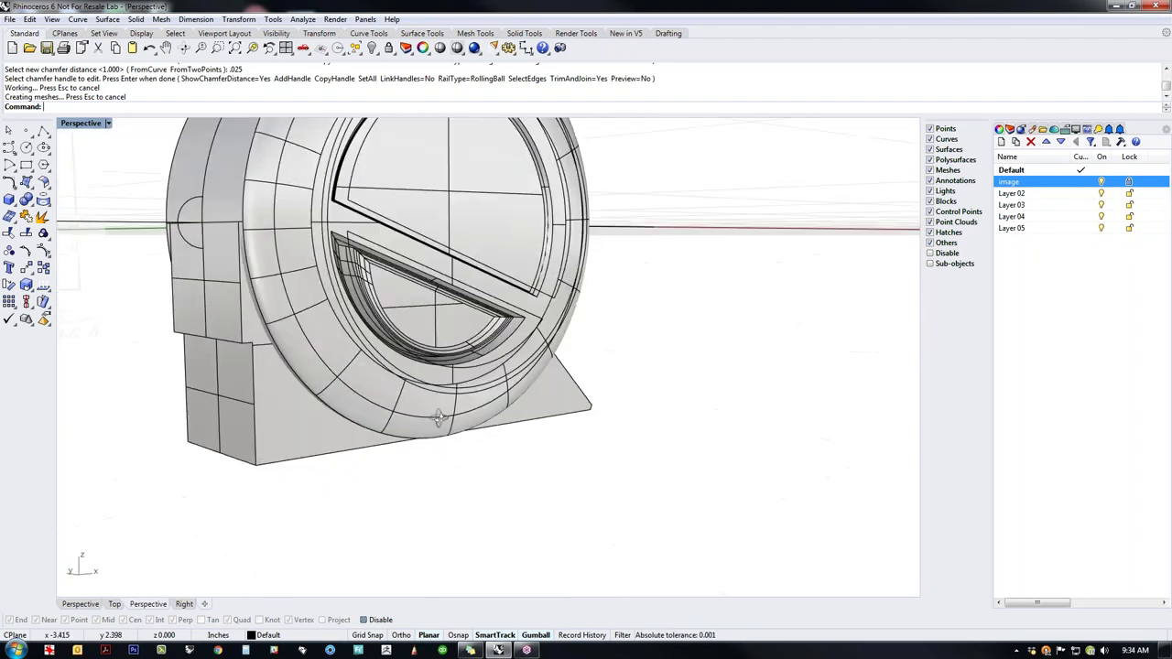
{"action": "scroll", "coordinate": [250, 378], "scroll_direction": "up", "scroll_amount": 3}
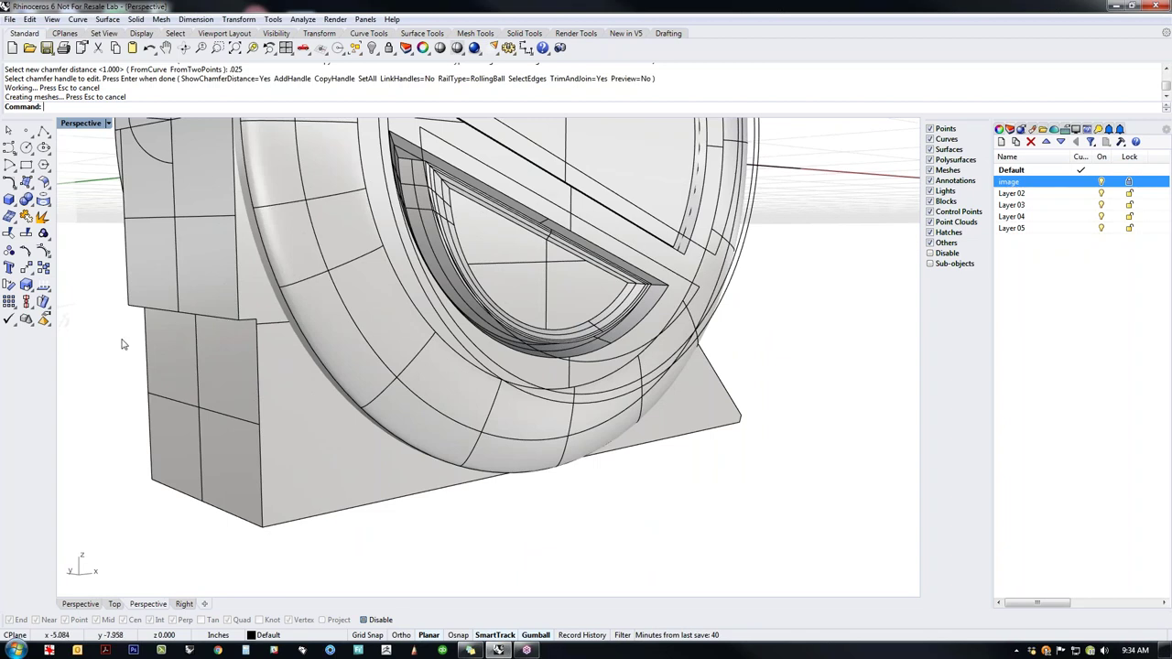
Step: Start FilletEdge with a radius of 0.03 and pick the two upper vertical edges of the base's stepped end
{"action": "left_click", "coordinate": [30, 210]}
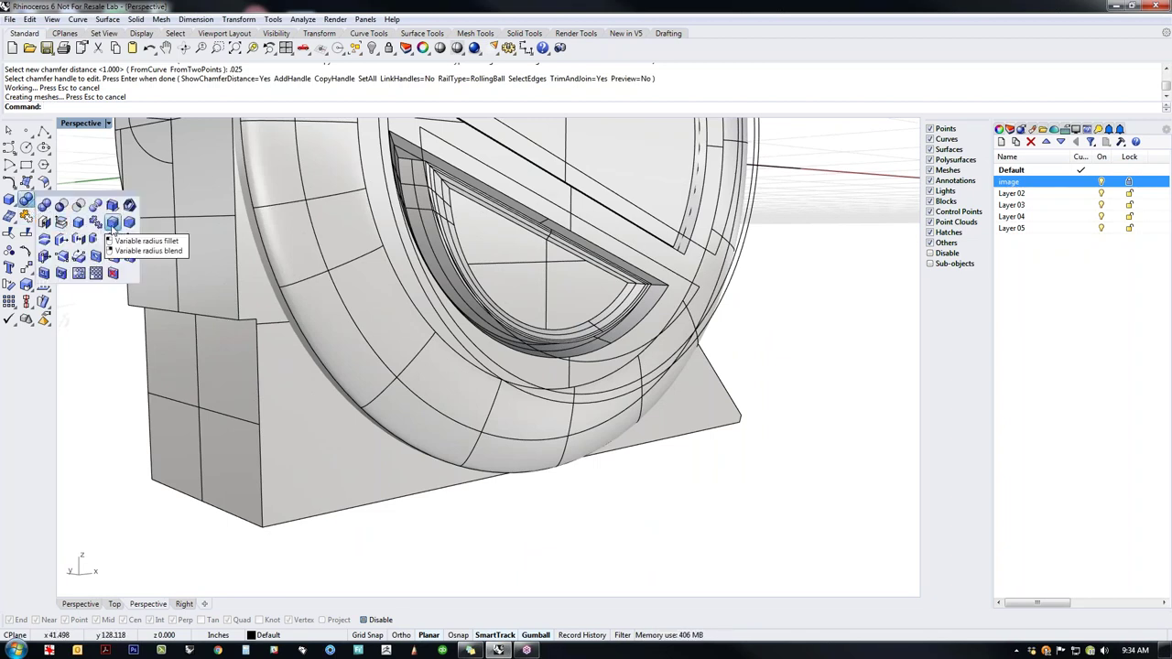
{"action": "left_click", "coordinate": [112, 223]}
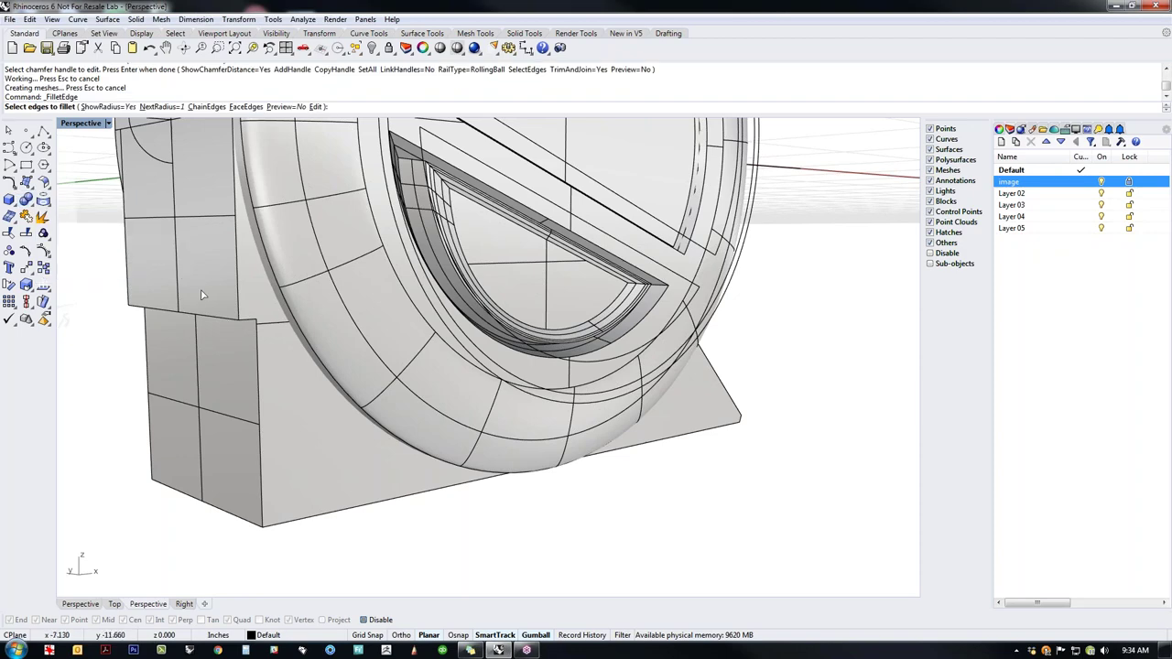
{"action": "right_click_drag", "start_coordinate": [204, 295], "coordinate": [386, 364], "text": "shift"}
{"action": "left_click", "coordinate": [160, 107]}
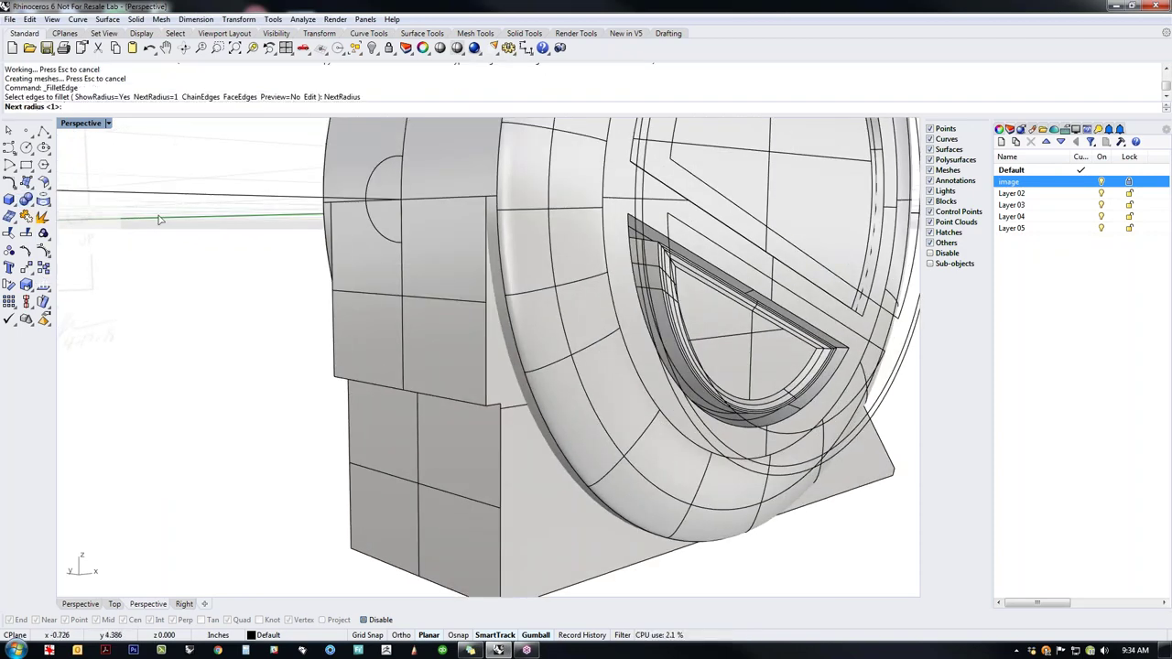
{"action": "type", "text": ".03"}
{"action": "key", "text": "Return"}
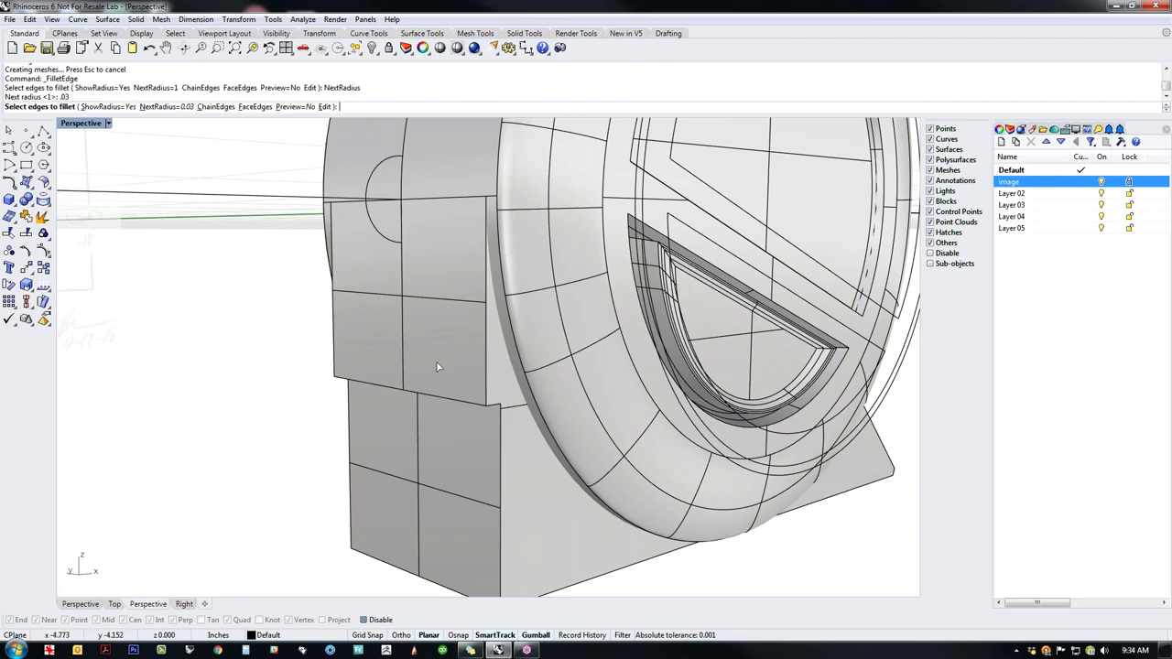
{"action": "left_click", "coordinate": [488, 378]}
{"action": "left_click", "coordinate": [326, 356]}
{"action": "right_click_drag", "start_coordinate": [272, 388], "coordinate": [440, 377]}
{"action": "right_click_drag", "start_coordinate": [530, 502], "coordinate": [627, 477]}
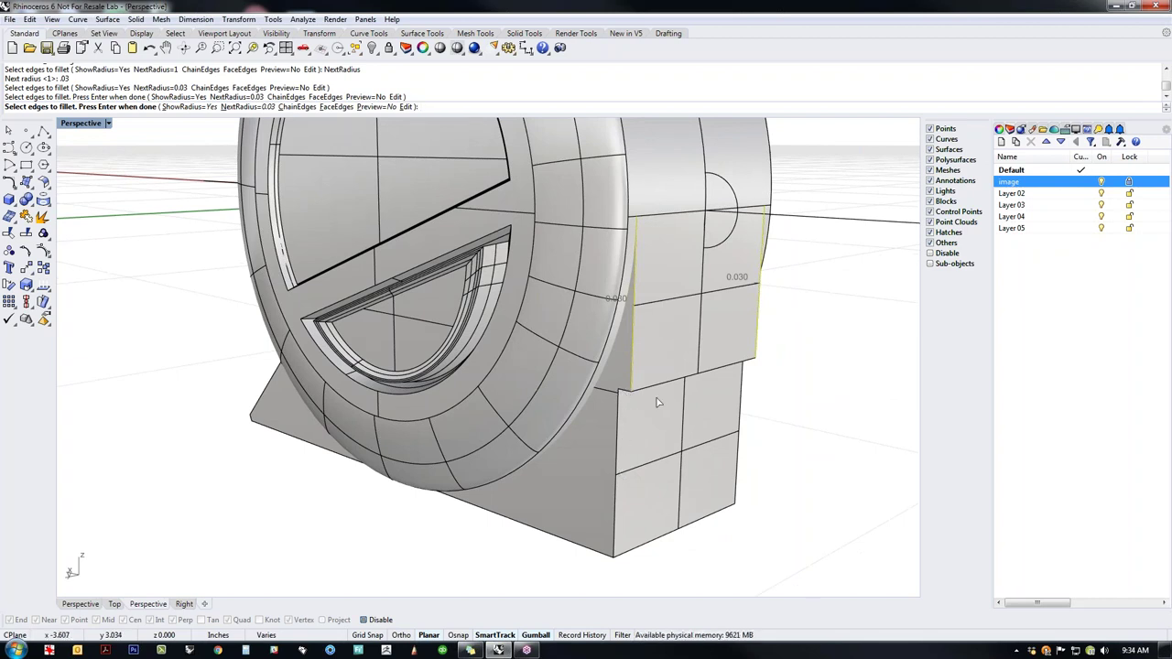
Step: Add the base's long bottom edges and the edges around its sloped, chamfered end to the 0.03 fillet selection and accept it
{"action": "mouse_move", "coordinate": [620, 470]}
{"action": "right_mouse_down"}
{"action": "mouse_move", "coordinate": [641, 457]}
{"action": "mouse_move", "coordinate": [593, 479]}
{"action": "mouse_move", "coordinate": [576, 513]}
{"action": "mouse_move", "coordinate": [636, 479]}
{"action": "right_mouse_up"}
{"action": "left_click", "coordinate": [595, 477]}
{"action": "left_click", "coordinate": [639, 476]}
{"action": "right_click_drag", "start_coordinate": [709, 511], "coordinate": [701, 445]}
{"action": "left_click", "coordinate": [694, 441]}
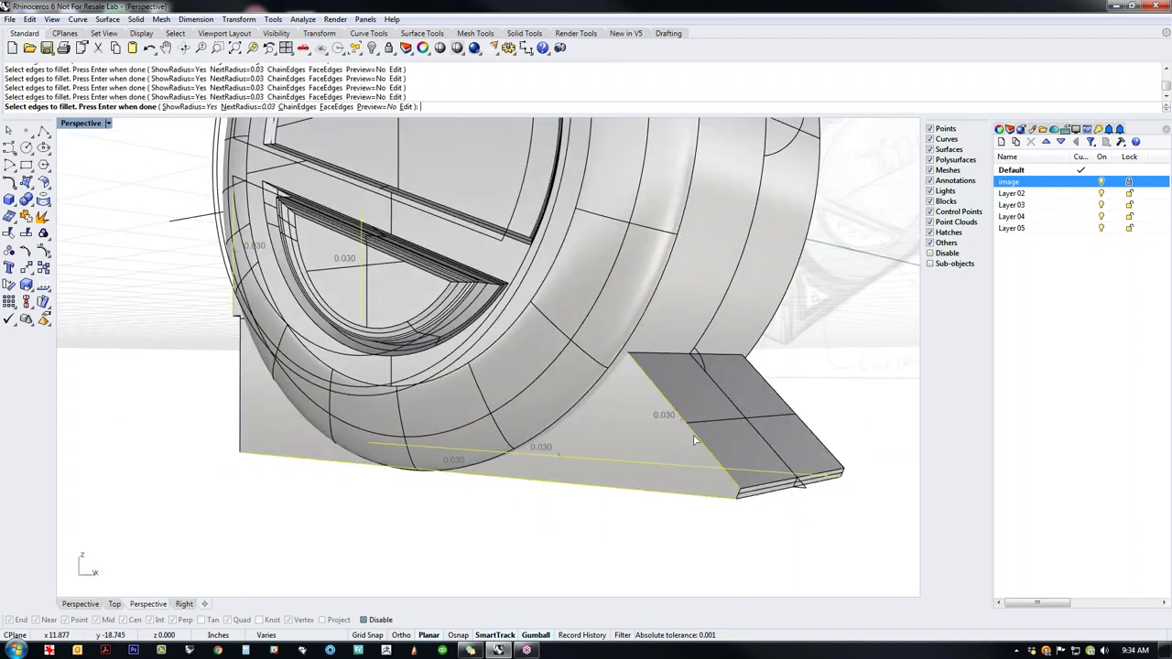
{"action": "scroll", "coordinate": [714, 486], "scroll_direction": "up", "scroll_amount": 4}
{"action": "left_click", "coordinate": [732, 467]}
{"action": "key", "text": "Return"}
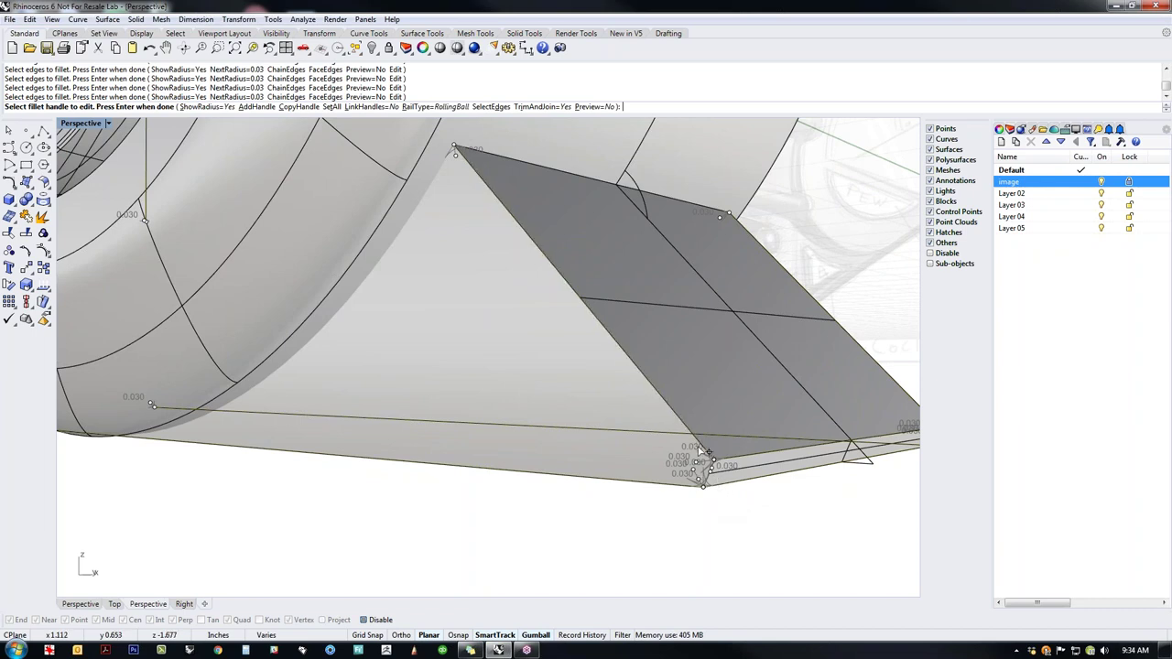
Step: Turn on the fillet preview and examine how the fillets meet at both lower corners of the sloped end
{"action": "left_click", "coordinate": [594, 107]}
{"action": "right_click_drag", "start_coordinate": [597, 380], "coordinate": [607, 418]}
{"action": "scroll", "coordinate": [607, 419], "scroll_direction": "up", "scroll_amount": 6}
{"action": "scroll", "coordinate": [630, 454], "scroll_direction": "down", "scroll_amount": 3}
{"action": "scroll", "coordinate": [540, 467], "scroll_direction": "up", "scroll_amount": 6}
{"action": "scroll", "coordinate": [612, 432], "scroll_direction": "down", "scroll_amount": 6}
{"action": "right_click_drag", "start_coordinate": [611, 432], "coordinate": [733, 426]}
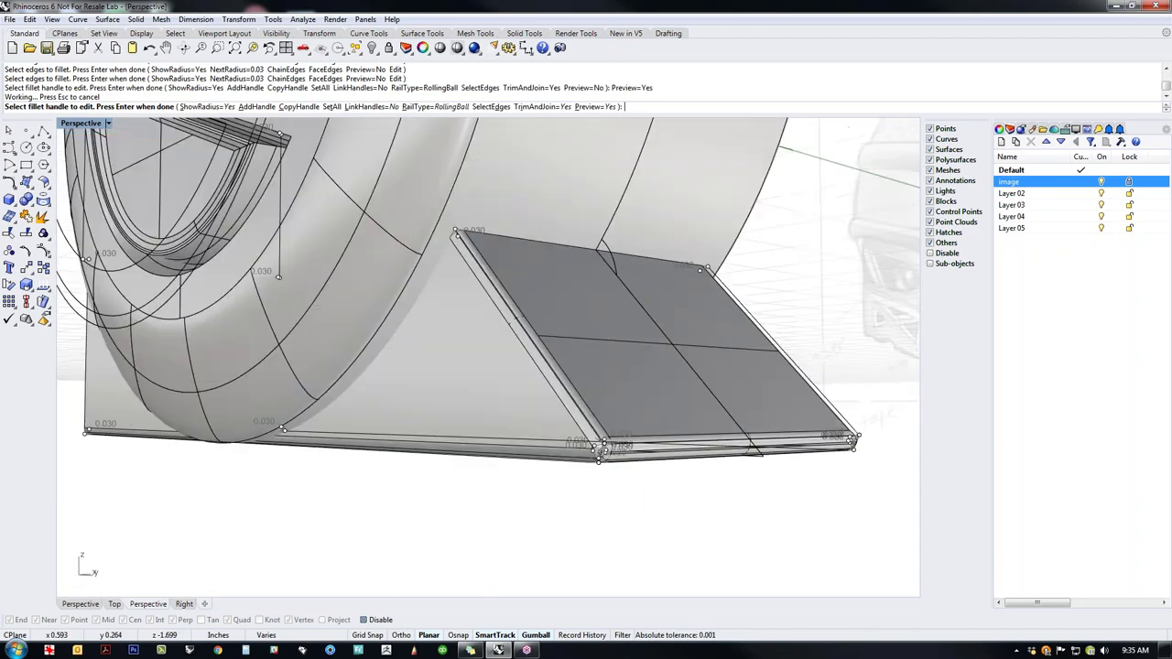
{"action": "scroll", "coordinate": [612, 454], "scroll_direction": "up", "scroll_amount": 6}
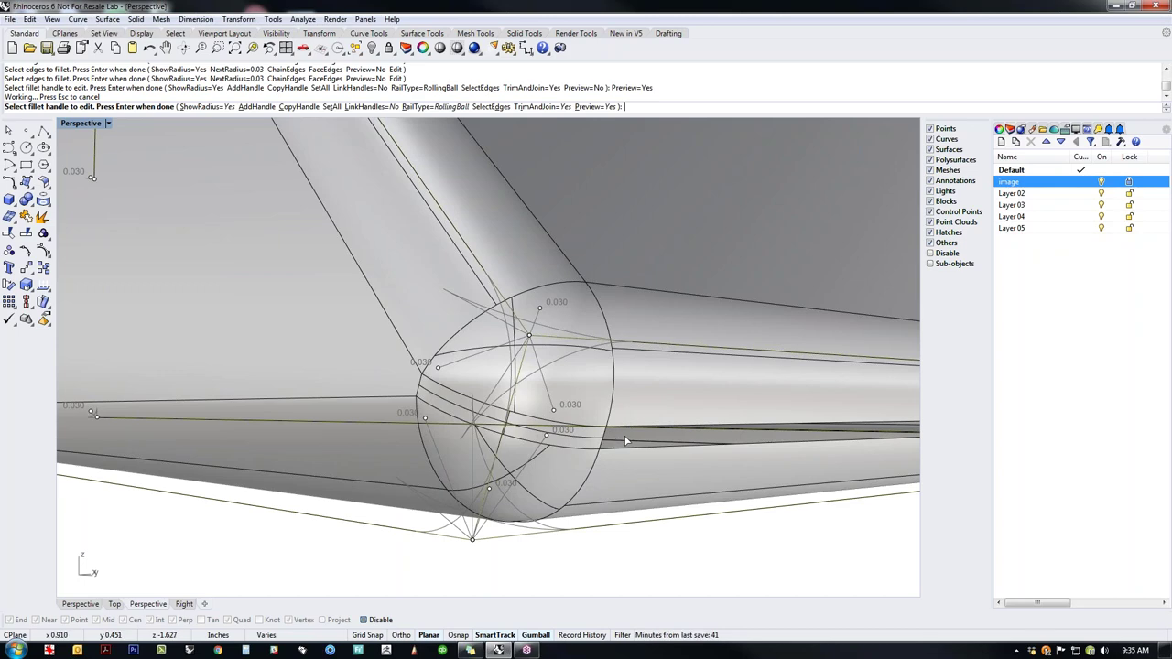
{"action": "scroll", "coordinate": [519, 391], "scroll_direction": "down", "scroll_amount": 6}
{"action": "right_click_drag", "start_coordinate": [696, 403], "coordinate": [520, 459]}
{"action": "scroll", "coordinate": [262, 384], "scroll_direction": "up", "scroll_amount": 6}
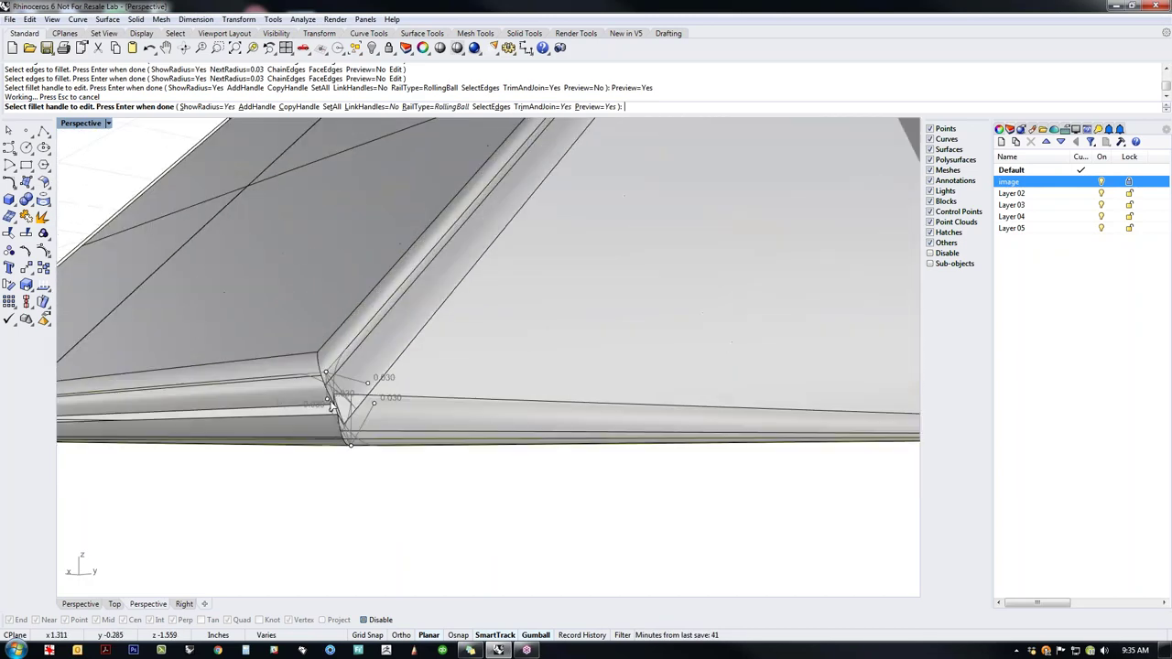
{"action": "right_click_drag", "start_coordinate": [334, 408], "coordinate": [364, 367]}
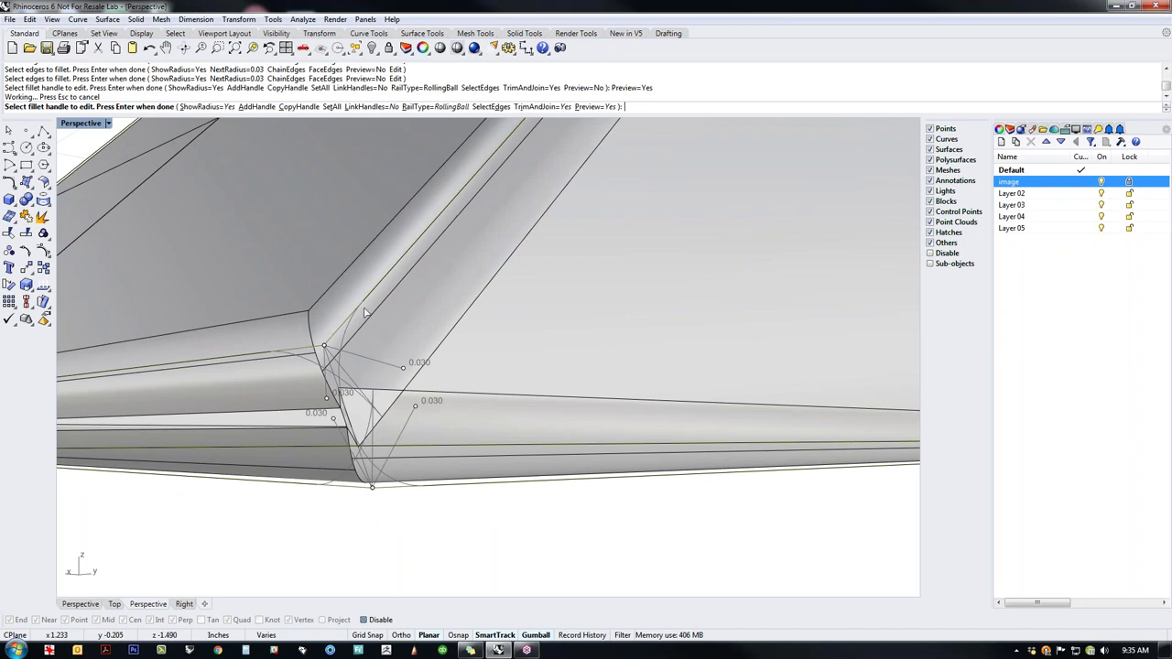
Step: Set the radius of all fillet handles on the base to 0.025
{"action": "left_click", "coordinate": [332, 106]}
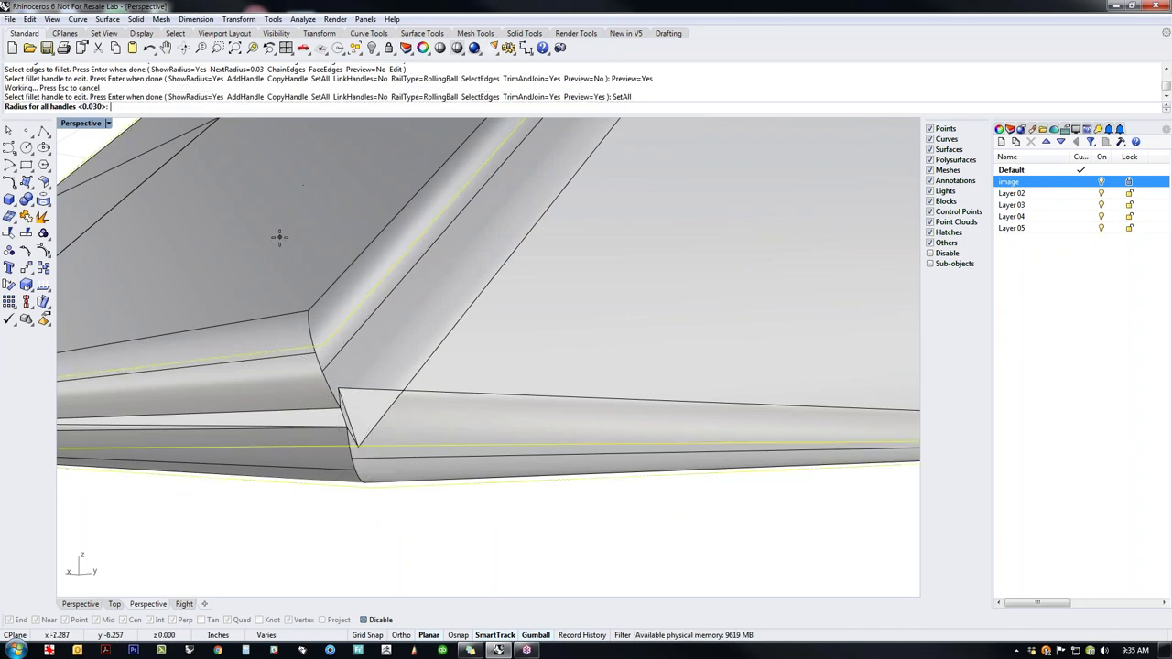
{"action": "type", "text": ".025"}
{"action": "key", "text": "Return"}
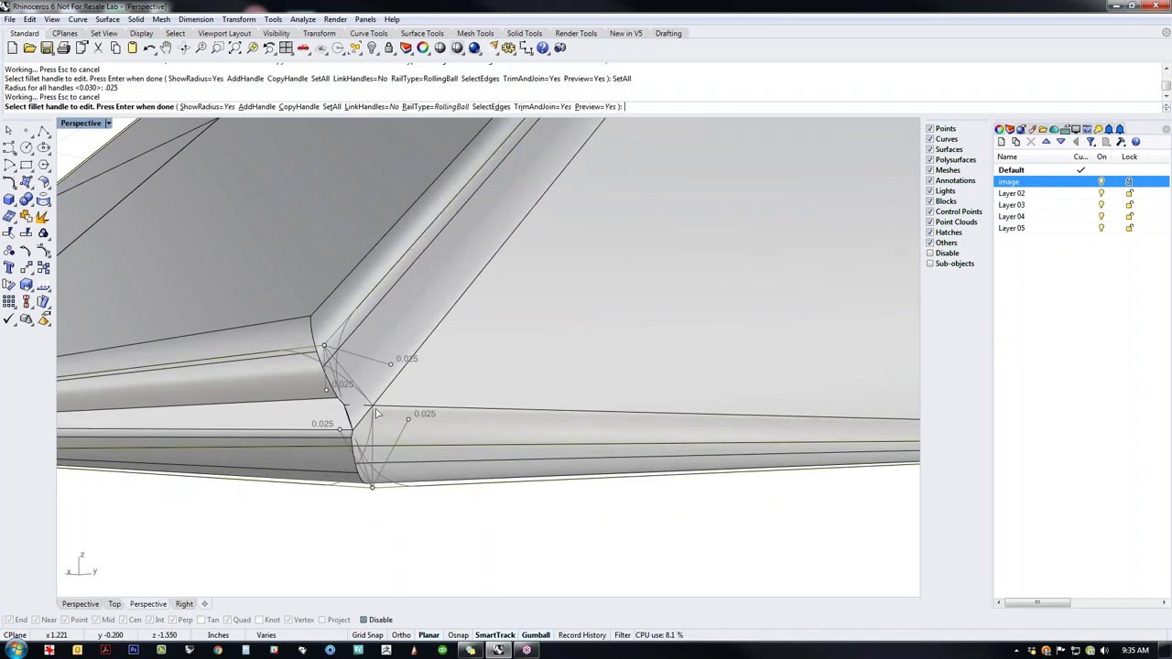
Step: Examine how the previewed 0.025 fillets meet at both lower corners of the base's sloped end
{"action": "scroll", "coordinate": [545, 408], "scroll_direction": "down", "scroll_amount": 9}
{"action": "right_click_drag", "start_coordinate": [337, 425], "coordinate": [641, 430]}
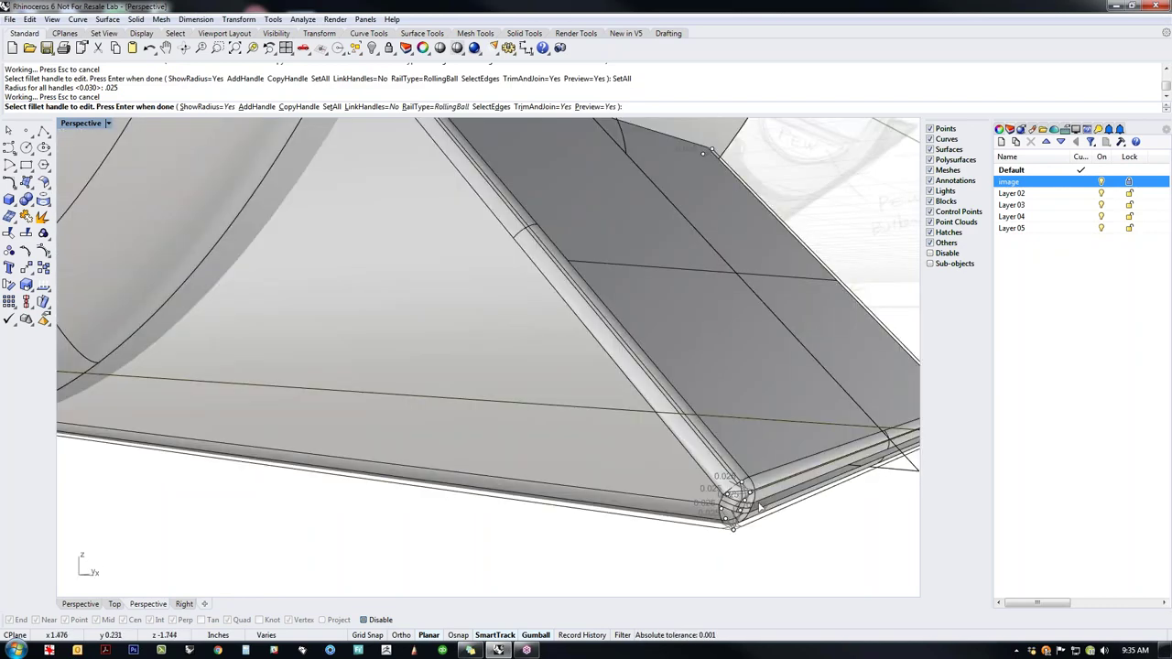
{"action": "scroll", "coordinate": [758, 506], "scroll_direction": "up", "scroll_amount": 2}
{"action": "scroll", "coordinate": [710, 492], "scroll_direction": "down", "scroll_amount": 8}
{"action": "right_click_drag", "start_coordinate": [710, 493], "coordinate": [465, 474]}
{"action": "scroll", "coordinate": [377, 444], "scroll_direction": "up", "scroll_amount": 5}
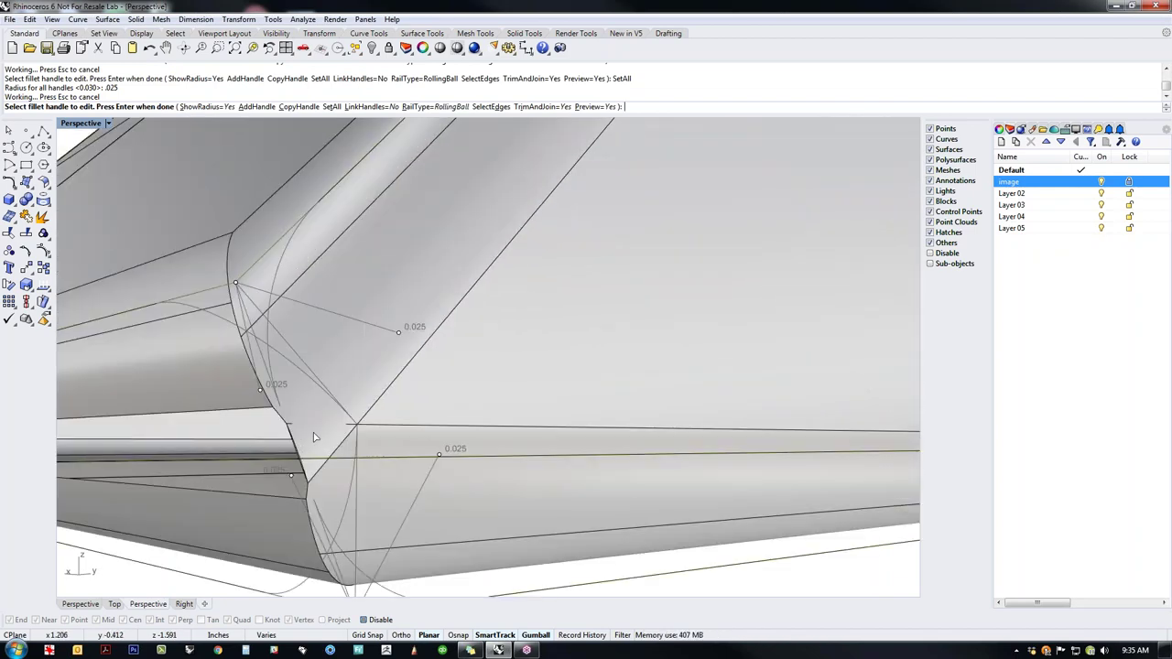
{"action": "scroll", "coordinate": [313, 432], "scroll_direction": "down", "scroll_amount": 4}
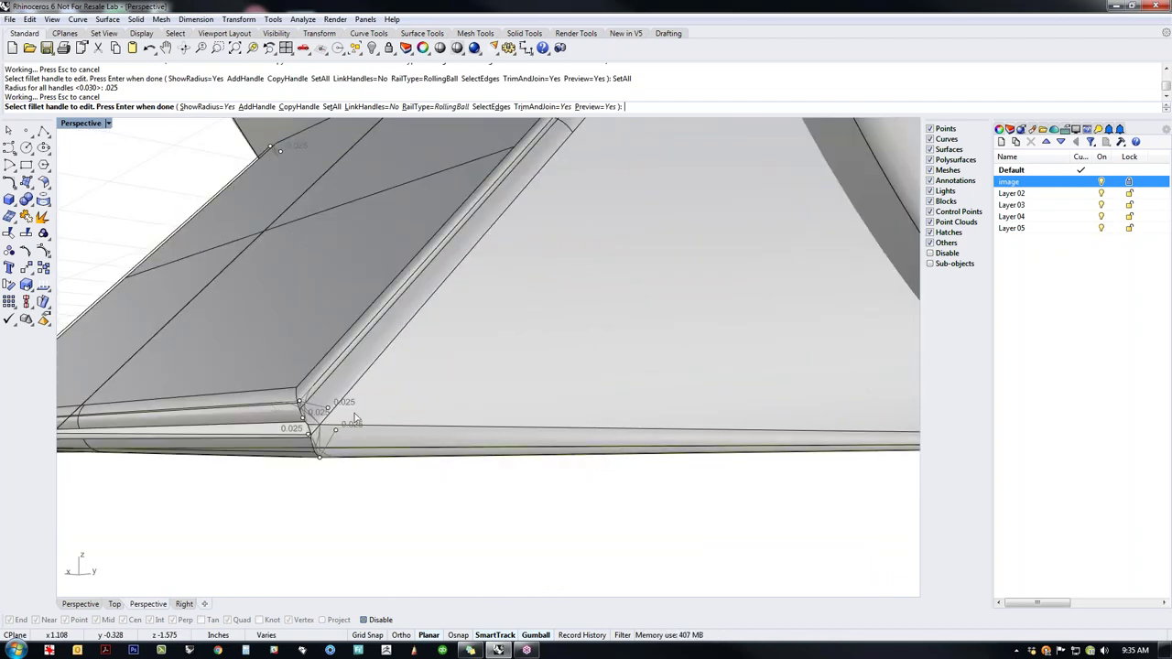
{"action": "scroll", "coordinate": [450, 447], "scroll_direction": "down", "scroll_amount": 3}
{"action": "right_click_drag", "start_coordinate": [450, 447], "coordinate": [282, 432]}
{"action": "right_click_drag", "start_coordinate": [400, 445], "coordinate": [568, 444]}
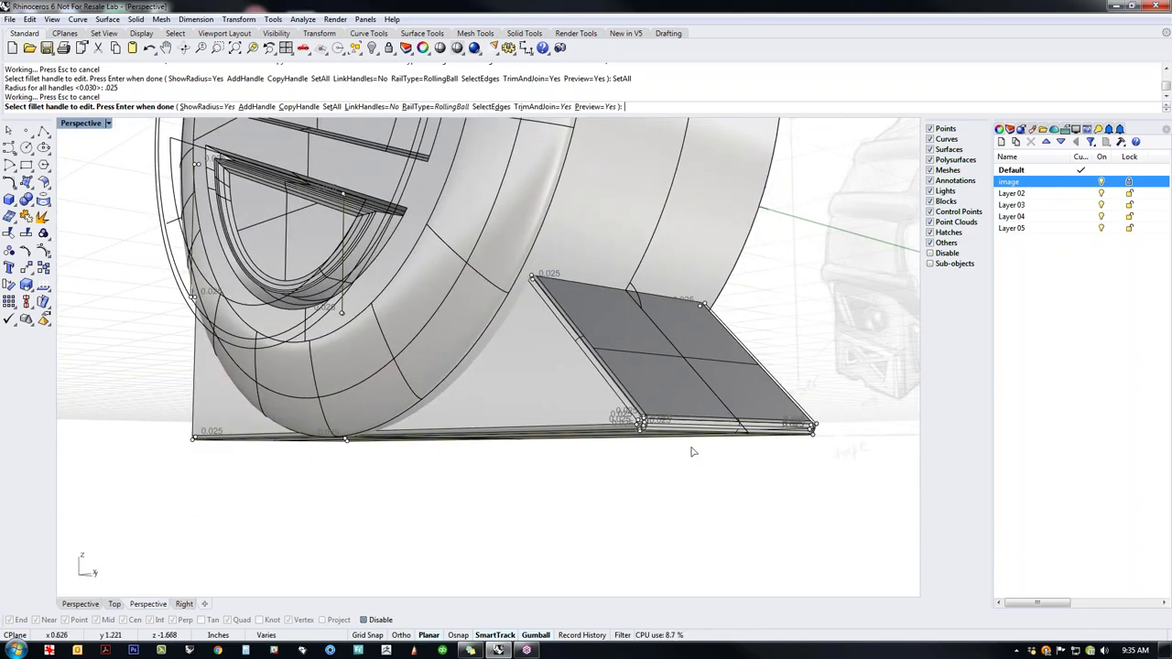
{"action": "scroll", "coordinate": [693, 452], "scroll_direction": "up", "scroll_amount": 5}
{"action": "right_click_drag", "start_coordinate": [649, 440], "coordinate": [479, 486], "text": "shift"}
{"action": "scroll", "coordinate": [353, 407], "scroll_direction": "up", "scroll_amount": 6}
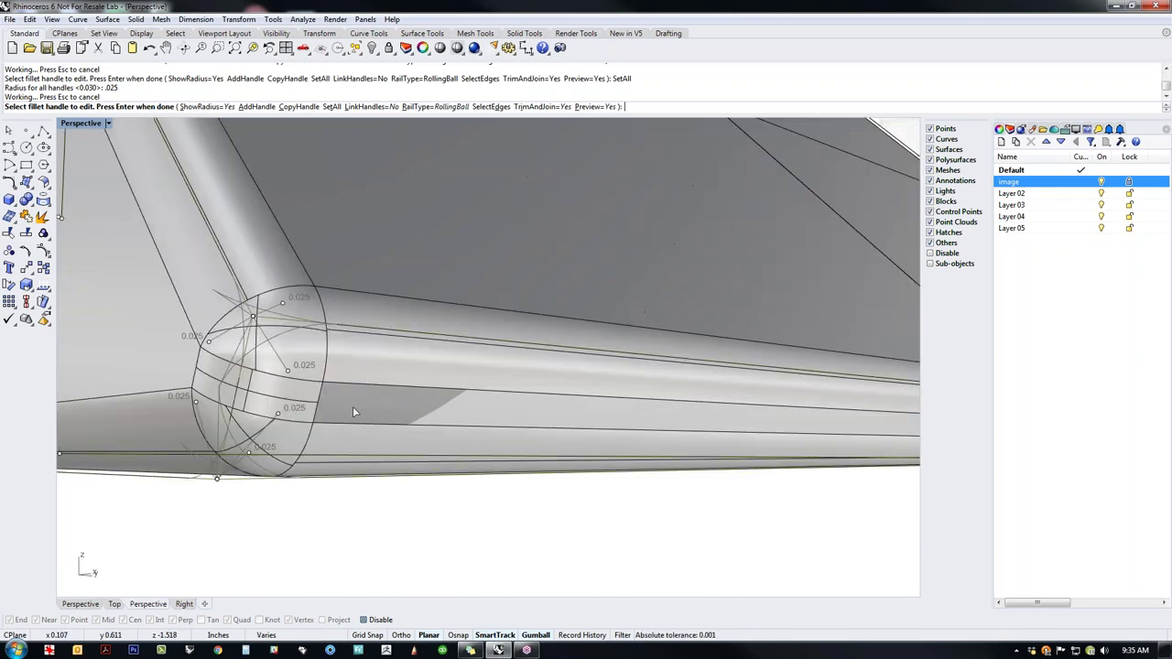
{"action": "scroll", "coordinate": [352, 407], "scroll_direction": "down", "scroll_amount": 10}
{"action": "right_click_drag", "start_coordinate": [524, 442], "coordinate": [394, 445]}
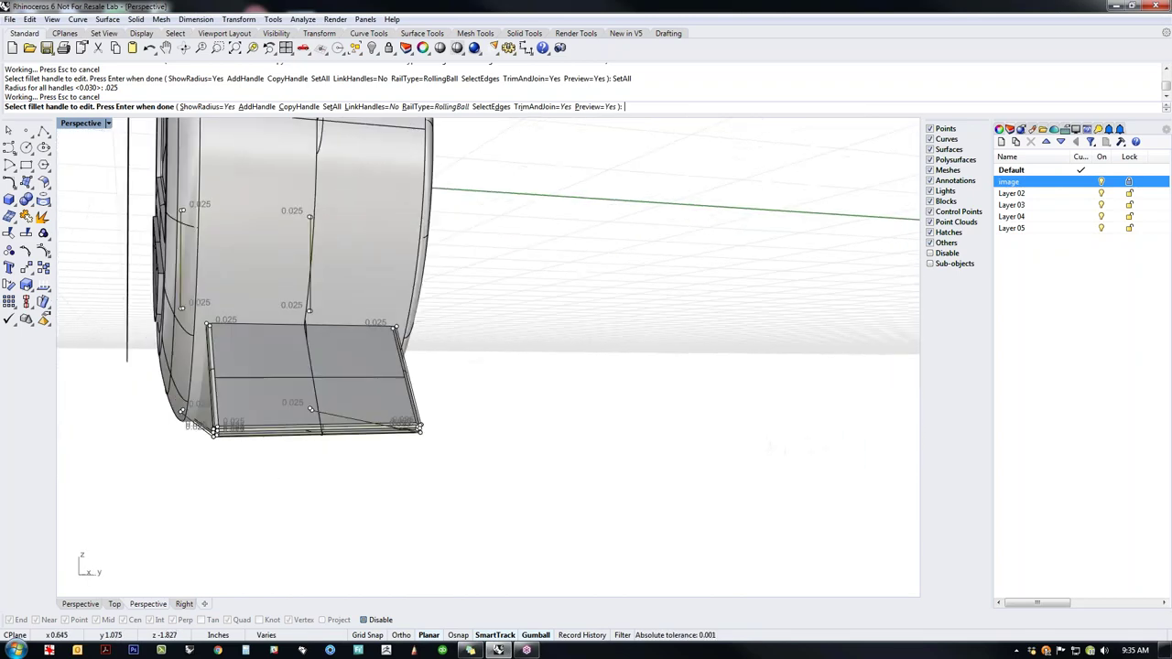
{"action": "scroll", "coordinate": [242, 439], "scroll_direction": "up", "scroll_amount": 5}
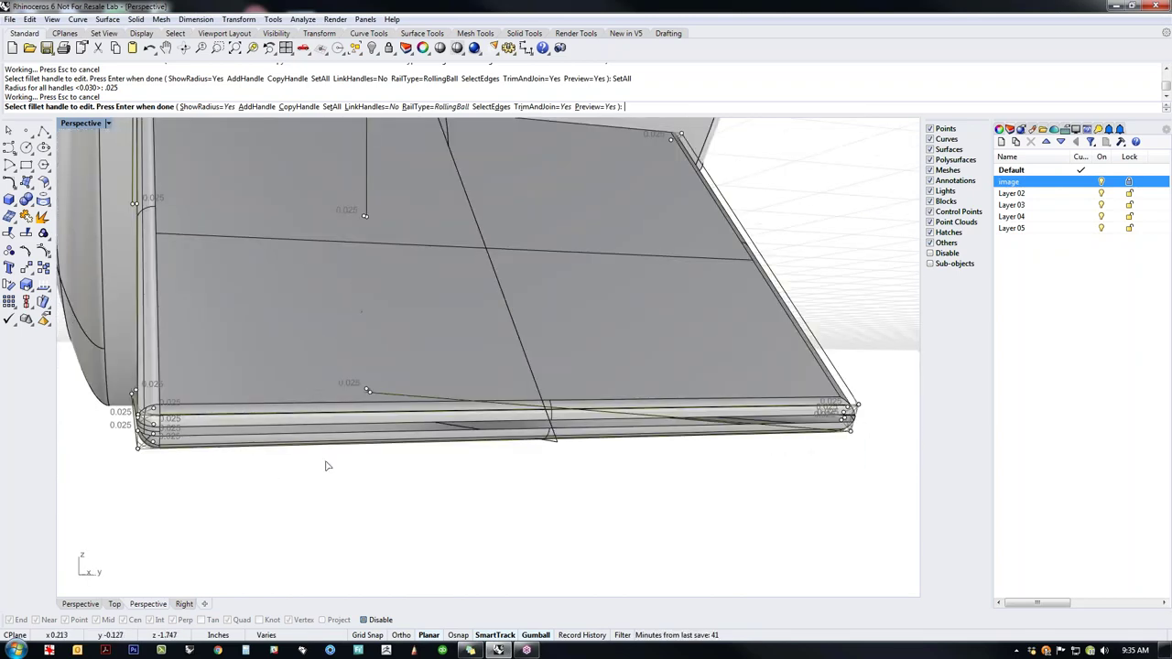
{"action": "right_click_drag", "start_coordinate": [384, 486], "coordinate": [657, 430]}
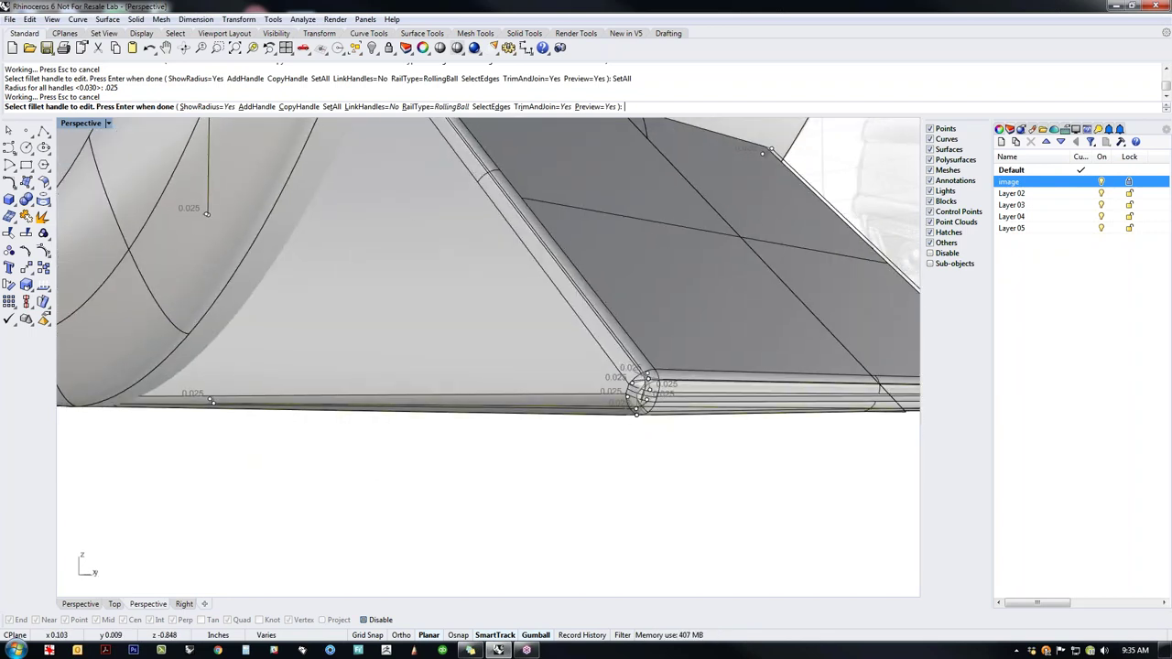
Step: Set the radius of all fillet handles to 0.02 and check the preview at the sloped end's lower corner
{"action": "left_click", "coordinate": [332, 108]}
{"action": "type", "text": ".02"}
{"action": "key", "text": "Return"}
{"action": "right_click_drag", "start_coordinate": [580, 445], "coordinate": [229, 424]}
{"action": "scroll", "coordinate": [295, 407], "scroll_direction": "up", "scroll_amount": 1}
{"action": "scroll", "coordinate": [299, 405], "scroll_direction": "down", "scroll_amount": 1}
{"action": "scroll", "coordinate": [385, 409], "scroll_direction": "down", "scroll_amount": 4}
{"action": "right_click_drag", "start_coordinate": [384, 408], "coordinate": [382, 372]}
{"action": "scroll", "coordinate": [393, 371], "scroll_direction": "up", "scroll_amount": 5}
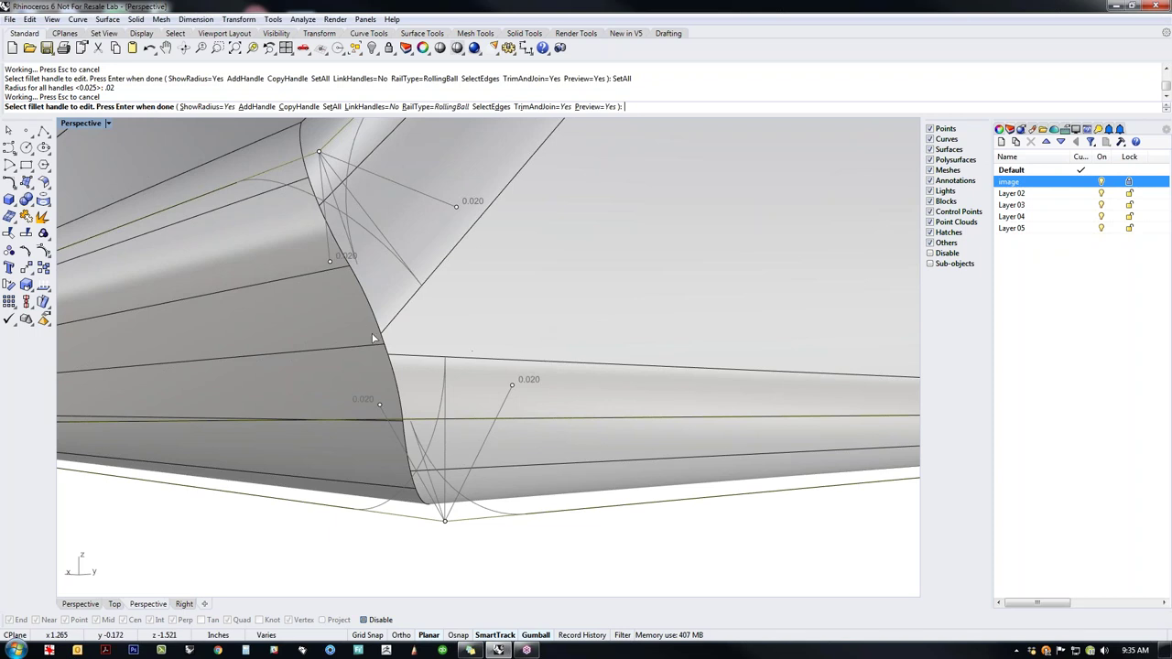
{"action": "scroll", "coordinate": [394, 352], "scroll_direction": "down", "scroll_amount": 5}
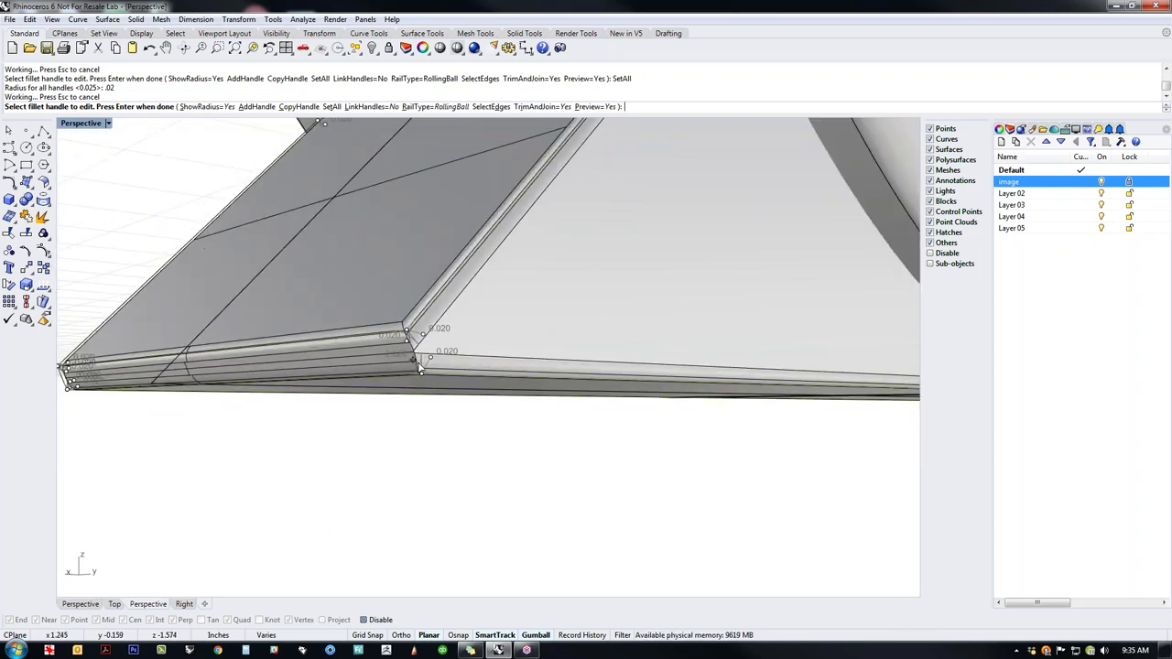
Step: Turn off the fillet preview, apply the 0.02 fillets to the base edges, and undo them
{"action": "left_click", "coordinate": [600, 107]}
{"action": "scroll", "coordinate": [409, 364], "scroll_direction": "up", "scroll_amount": 5}
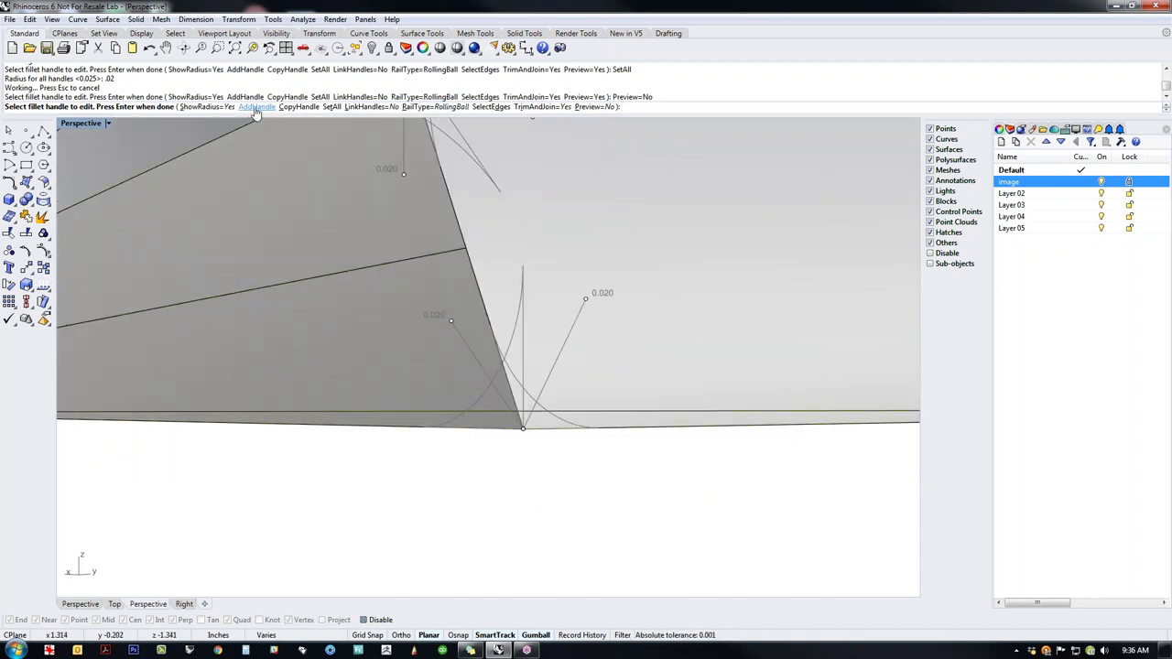
{"action": "left_click", "coordinate": [483, 302]}
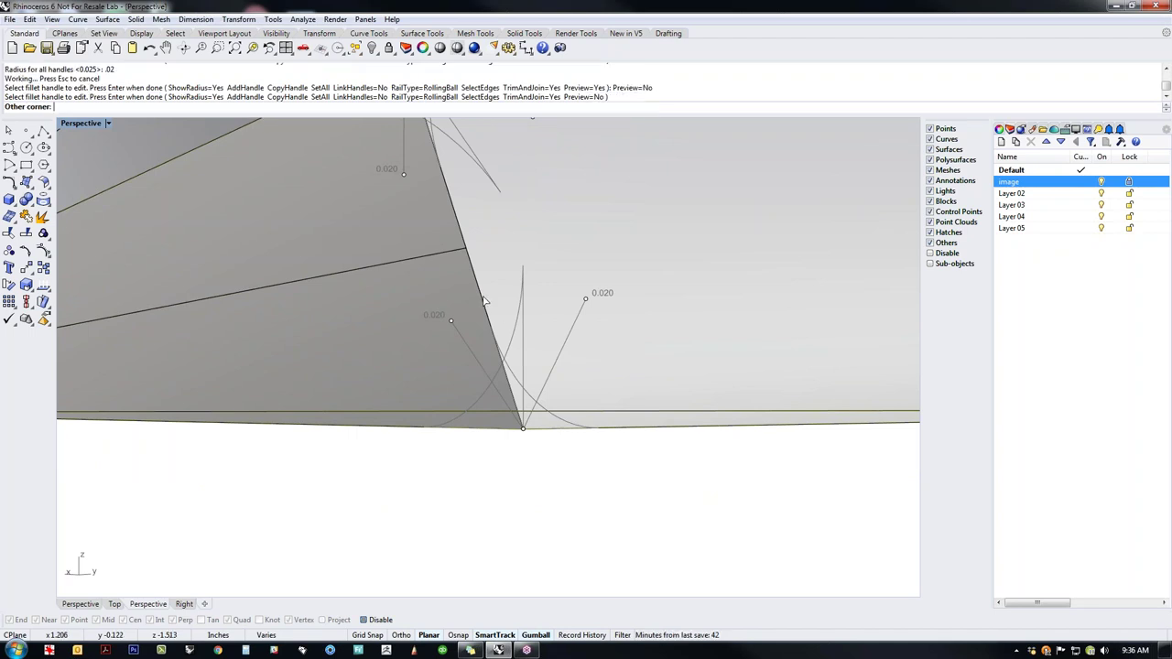
{"action": "scroll", "coordinate": [334, 263], "scroll_direction": "down", "scroll_amount": 5}
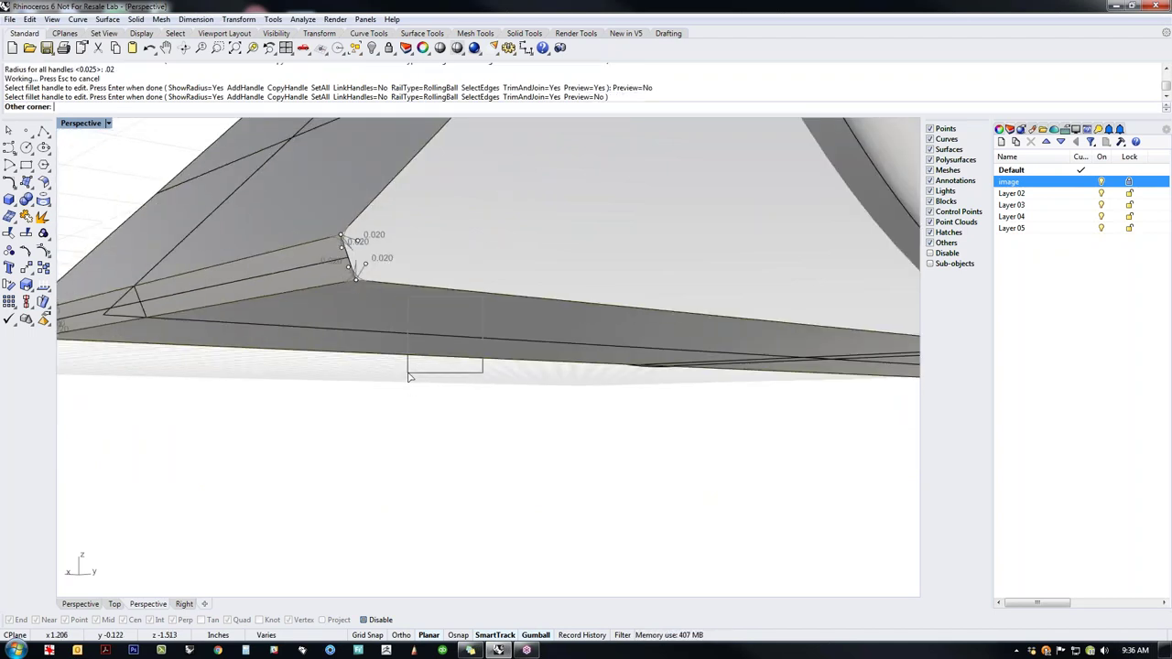
{"action": "left_click", "coordinate": [370, 348]}
{"action": "key", "text": "Return"}
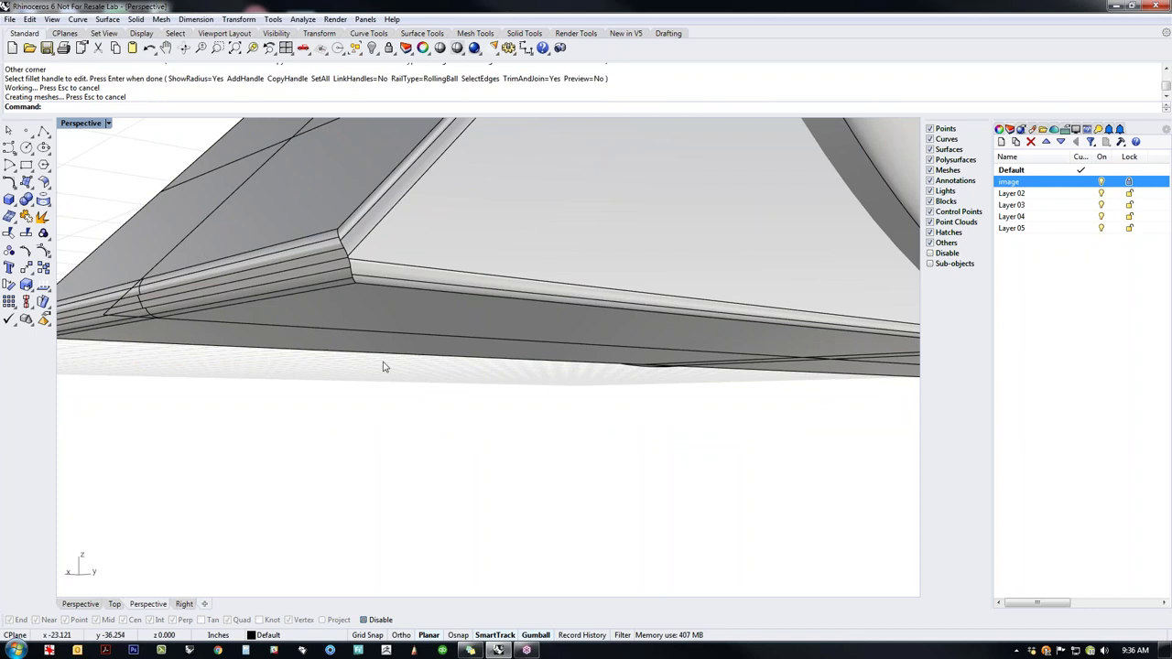
{"action": "key", "text": "ctrl+z"}
Step: Fillet the previous edge selection at 0.02 again, adding the short upright edge at the sloped end's lower corner
{"action": "scroll", "coordinate": [414, 365], "scroll_direction": "down", "scroll_amount": 2}
{"action": "right_click_drag", "start_coordinate": [416, 365], "coordinate": [540, 366]}
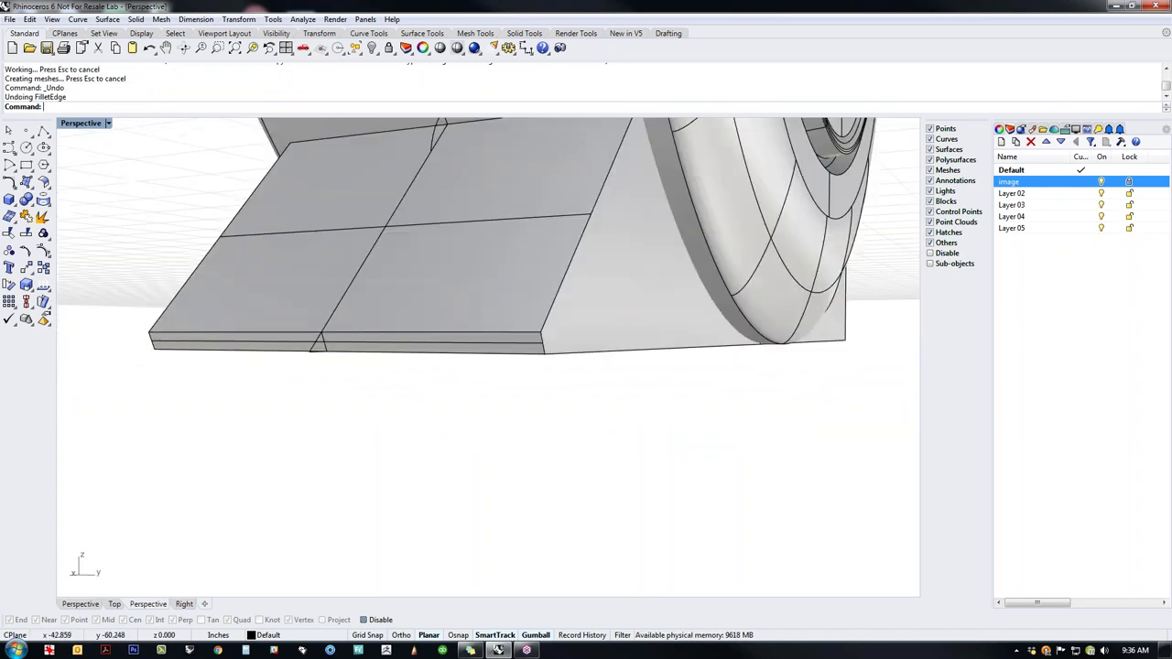
{"action": "key", "text": "Return"}
{"action": "left_click", "coordinate": [363, 107]}
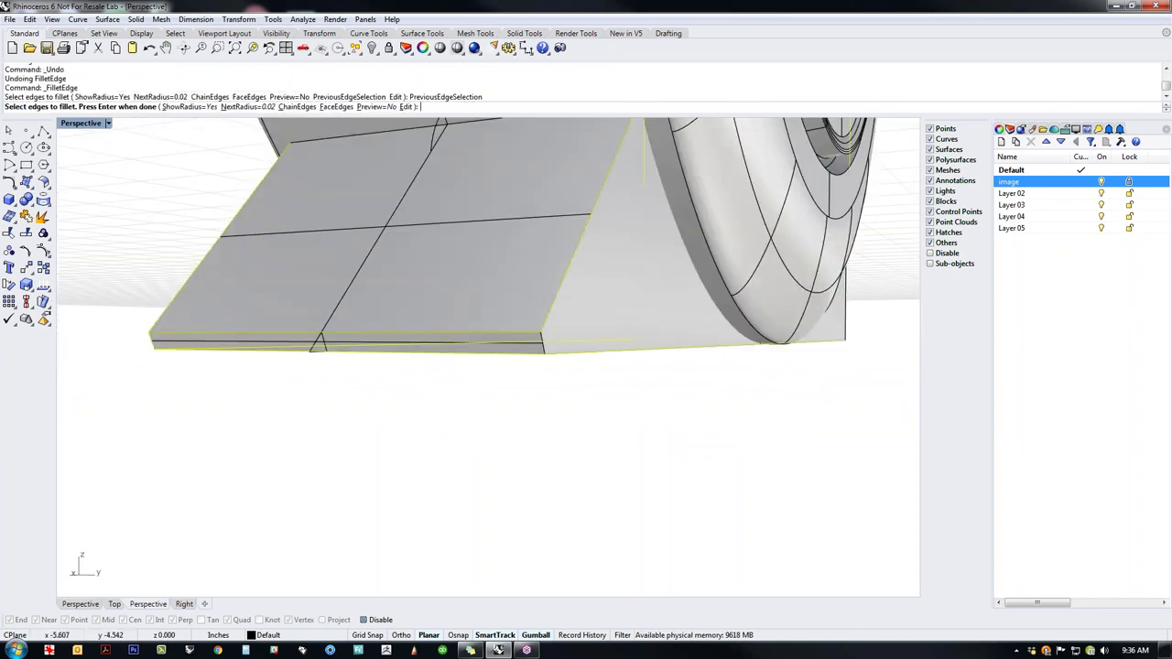
{"action": "scroll", "coordinate": [552, 356], "scroll_direction": "up", "scroll_amount": 3}
{"action": "scroll", "coordinate": [552, 356], "scroll_direction": "up", "scroll_amount": 3}
{"action": "left_click", "coordinate": [504, 333]}
{"action": "scroll", "coordinate": [518, 382], "scroll_direction": "down", "scroll_amount": 8}
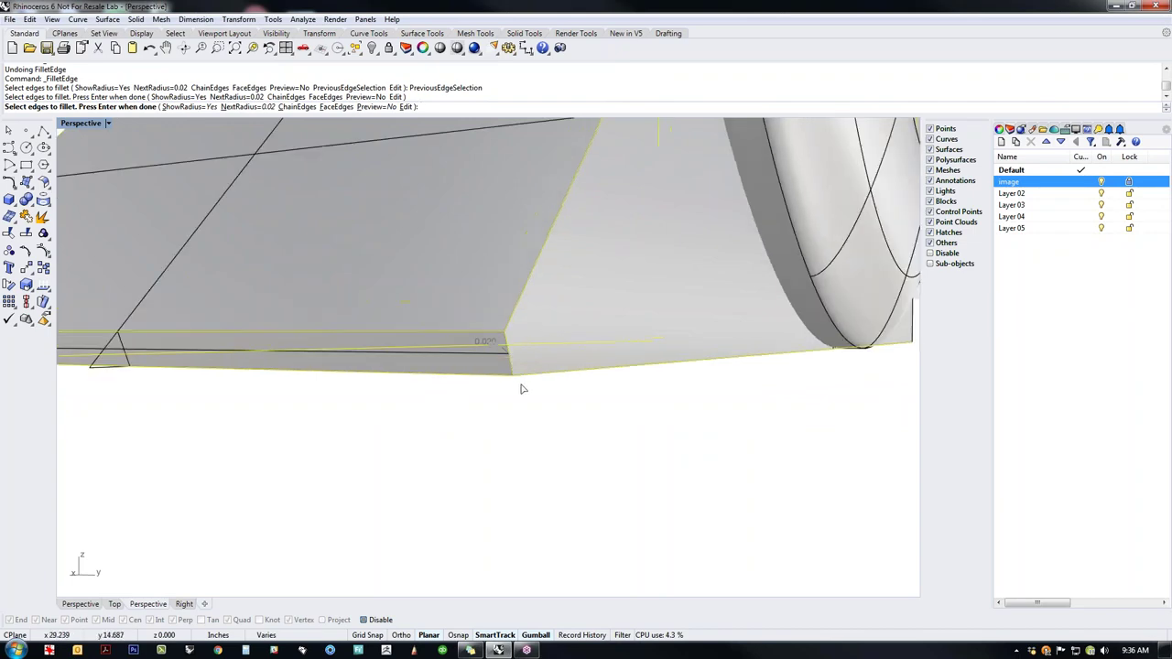
{"action": "right_click_drag", "start_coordinate": [520, 387], "coordinate": [535, 408]}
{"action": "right_click_drag", "start_coordinate": [659, 443], "coordinate": [524, 350]}
{"action": "key", "text": "Return"}
{"action": "key", "text": "Return"}
Step: Examine the filleted base from the sloped end and around the whole body
{"action": "scroll", "coordinate": [597, 274], "scroll_direction": "down", "scroll_amount": 4}
{"action": "right_click_drag", "start_coordinate": [597, 274], "coordinate": [512, 339]}
{"action": "scroll", "coordinate": [585, 346], "scroll_direction": "down", "scroll_amount": 5}
{"action": "right_click_drag", "start_coordinate": [586, 366], "coordinate": [652, 447]}
{"action": "right_click", "coordinate": [665, 469]}
{"action": "right_click_drag", "start_coordinate": [476, 491], "coordinate": [641, 453]}
{"action": "right_click_drag", "start_coordinate": [549, 462], "coordinate": [490, 490]}
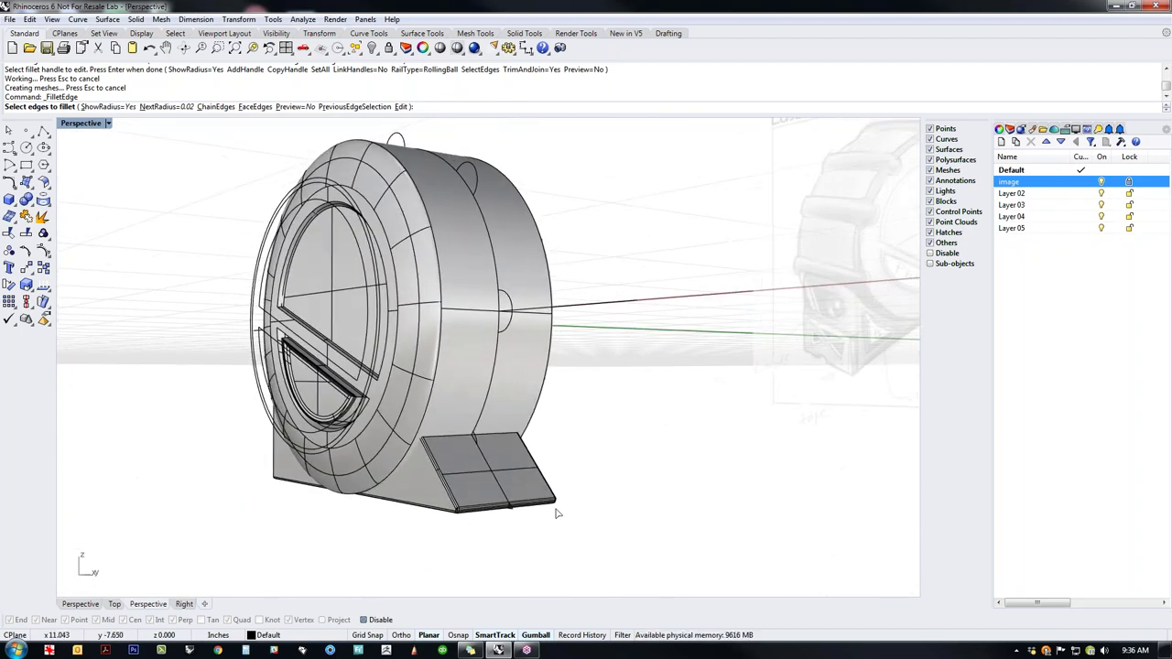
{"action": "key", "text": "Escape"}
{"action": "right_click_drag", "start_coordinate": [592, 510], "coordinate": [669, 481]}
{"action": "left_click", "coordinate": [594, 467]}
{"action": "right_click_drag", "start_coordinate": [593, 468], "coordinate": [646, 515]}
{"action": "left_click", "coordinate": [643, 525]}
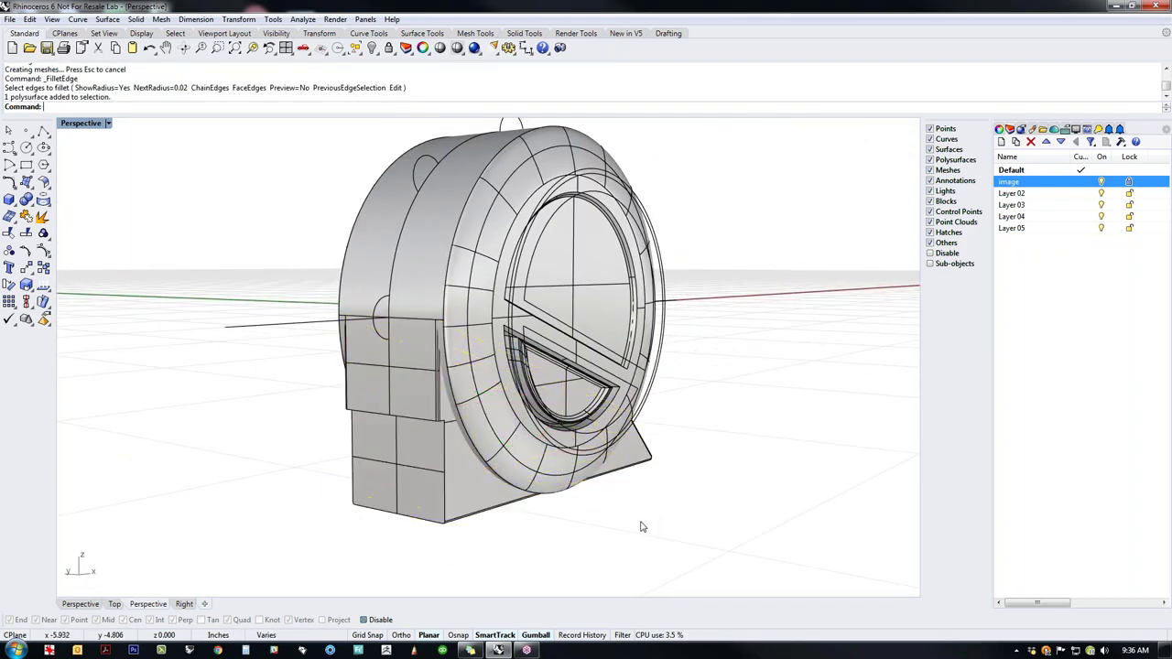
{"action": "left_click", "coordinate": [472, 499]}
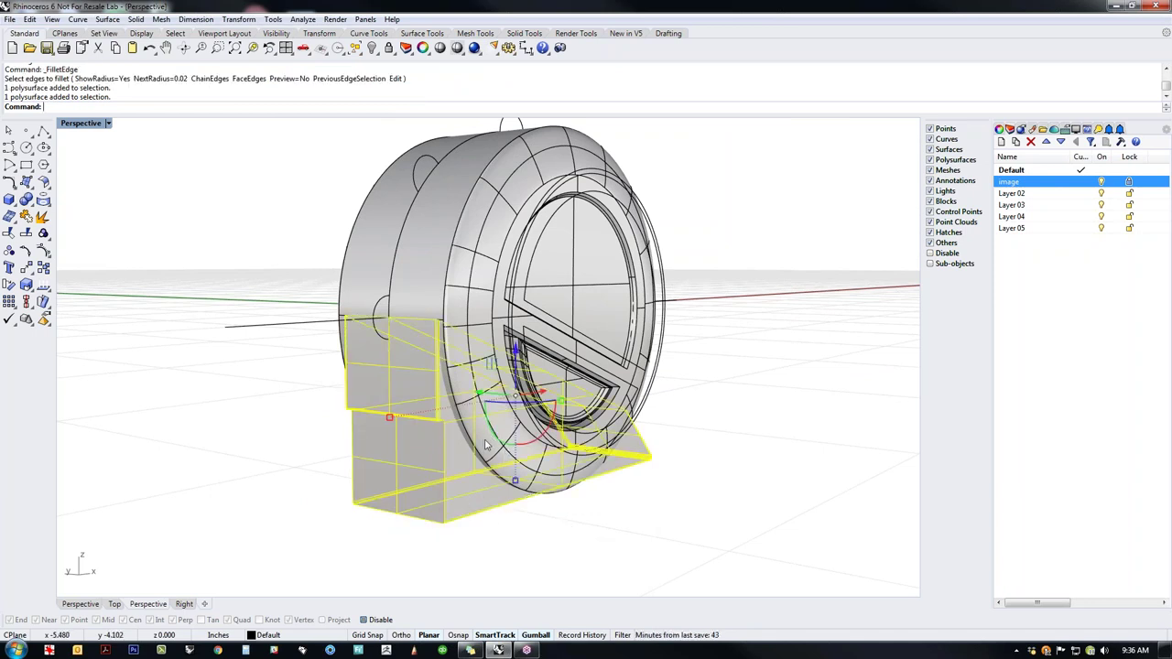
{"action": "left_click", "coordinate": [486, 451], "text": "shift"}
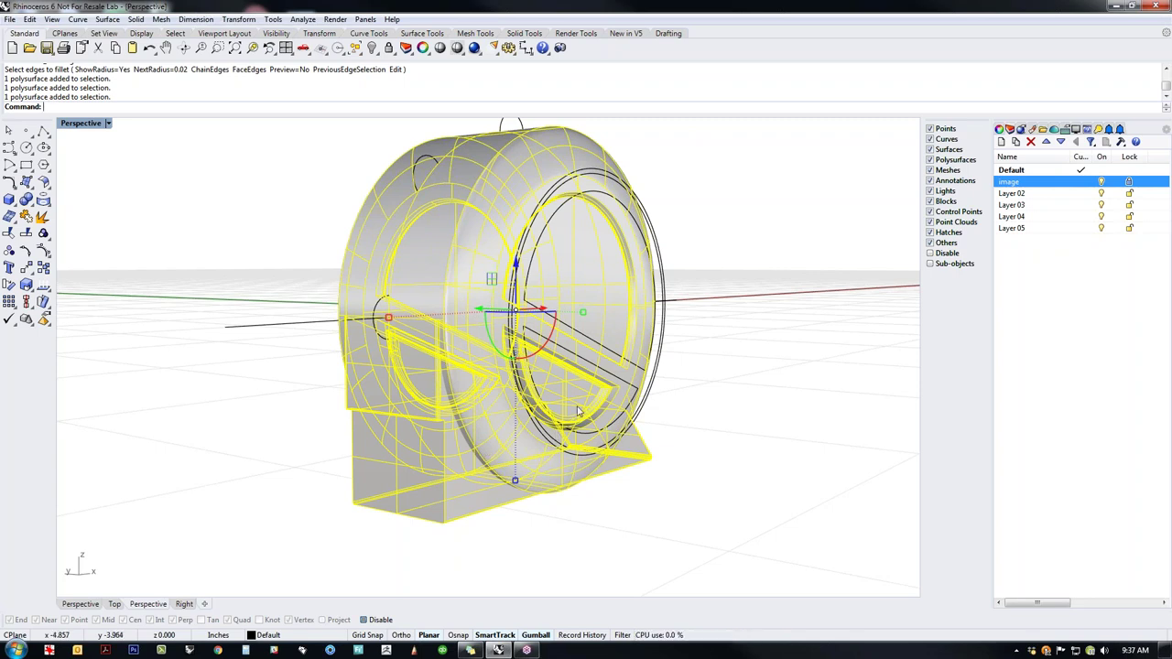
{"action": "left_click", "coordinate": [746, 463]}
Step: Examine the recessed upper and lower openings on both faces of the round body
{"action": "mouse_move", "coordinate": [747, 463]}
{"action": "right_mouse_down"}
{"action": "mouse_move", "coordinate": [714, 489]}
{"action": "mouse_move", "coordinate": [666, 477]}
{"action": "mouse_move", "coordinate": [878, 469]}
{"action": "mouse_move", "coordinate": [558, 464]}
{"action": "mouse_move", "coordinate": [806, 467]}
{"action": "mouse_move", "coordinate": [750, 469]}
{"action": "right_mouse_up"}
{"action": "scroll", "coordinate": [566, 352], "scroll_direction": "up", "scroll_amount": 2}
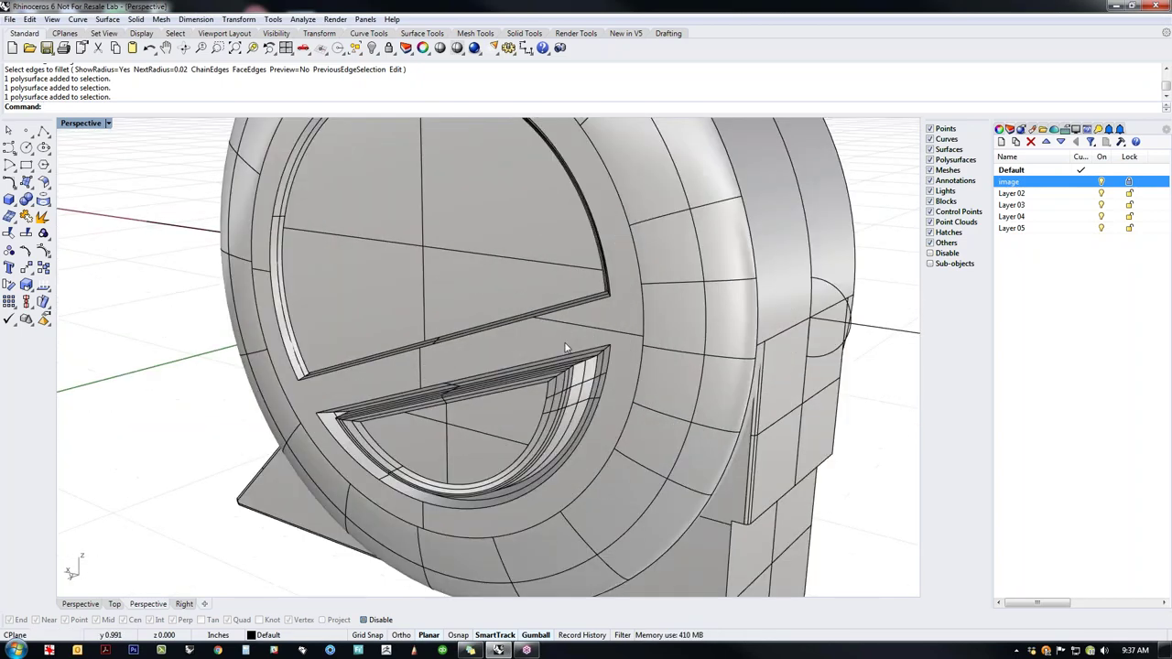
{"action": "scroll", "coordinate": [465, 409], "scroll_direction": "up", "scroll_amount": 2}
{"action": "scroll", "coordinate": [562, 419], "scroll_direction": "up", "scroll_amount": 2}
{"action": "right_click_drag", "start_coordinate": [532, 450], "coordinate": [465, 430]}
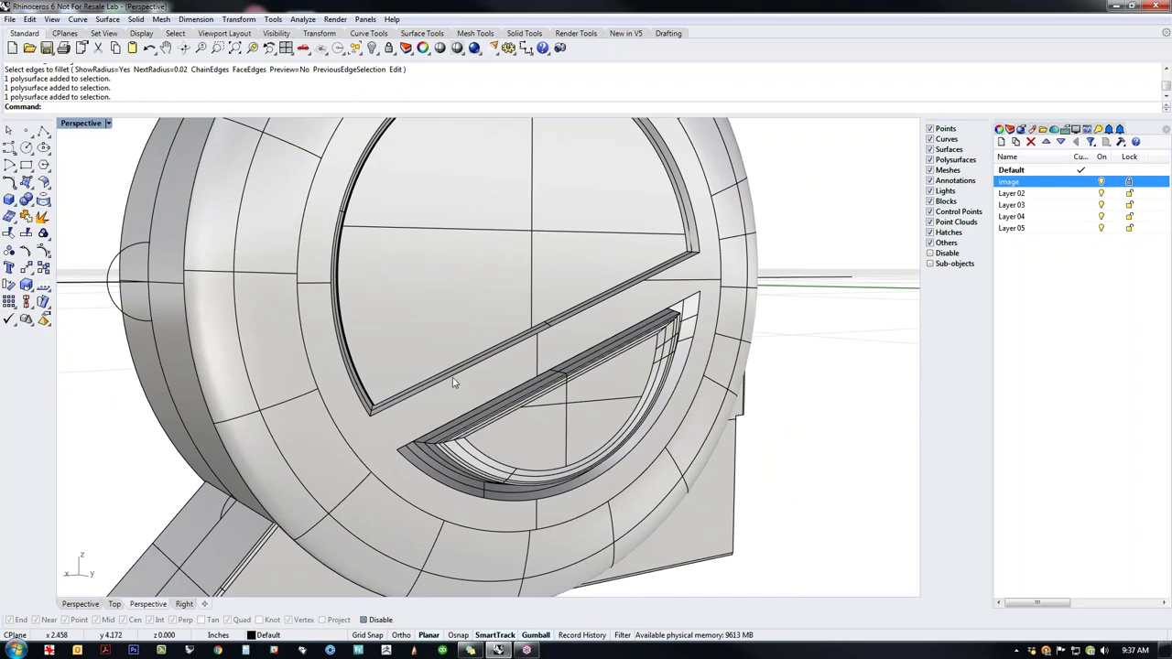
{"action": "scroll", "coordinate": [452, 377], "scroll_direction": "down", "scroll_amount": 3}
{"action": "right_click_drag", "start_coordinate": [453, 377], "coordinate": [323, 289]}
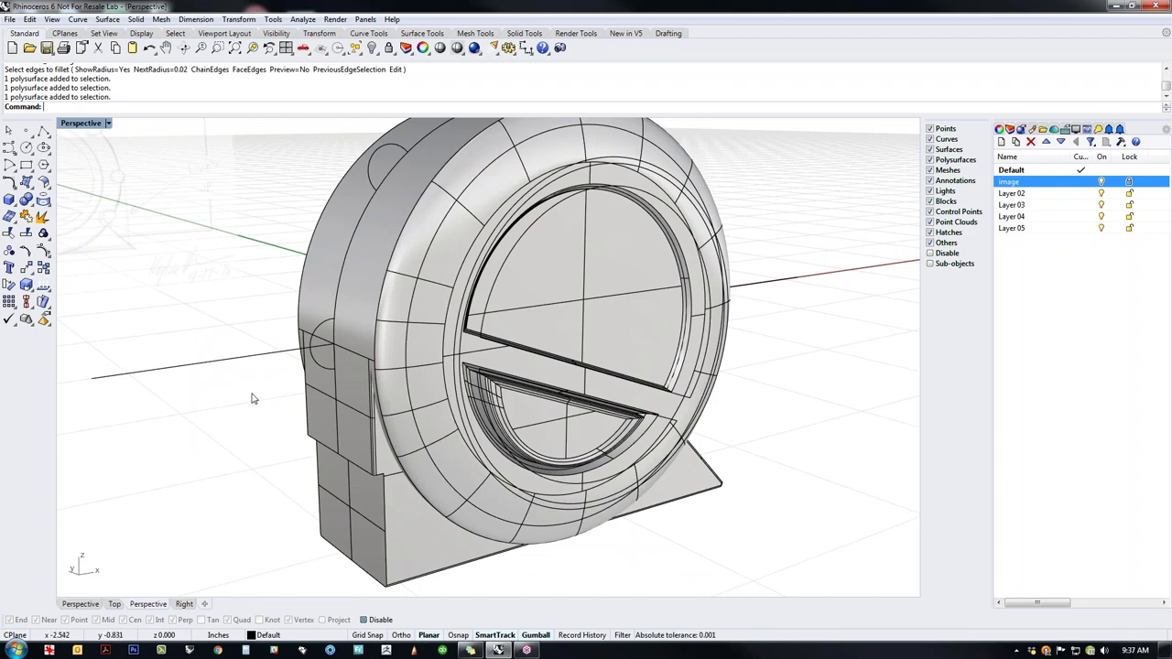
{"action": "right_click_drag", "start_coordinate": [256, 398], "coordinate": [483, 378]}
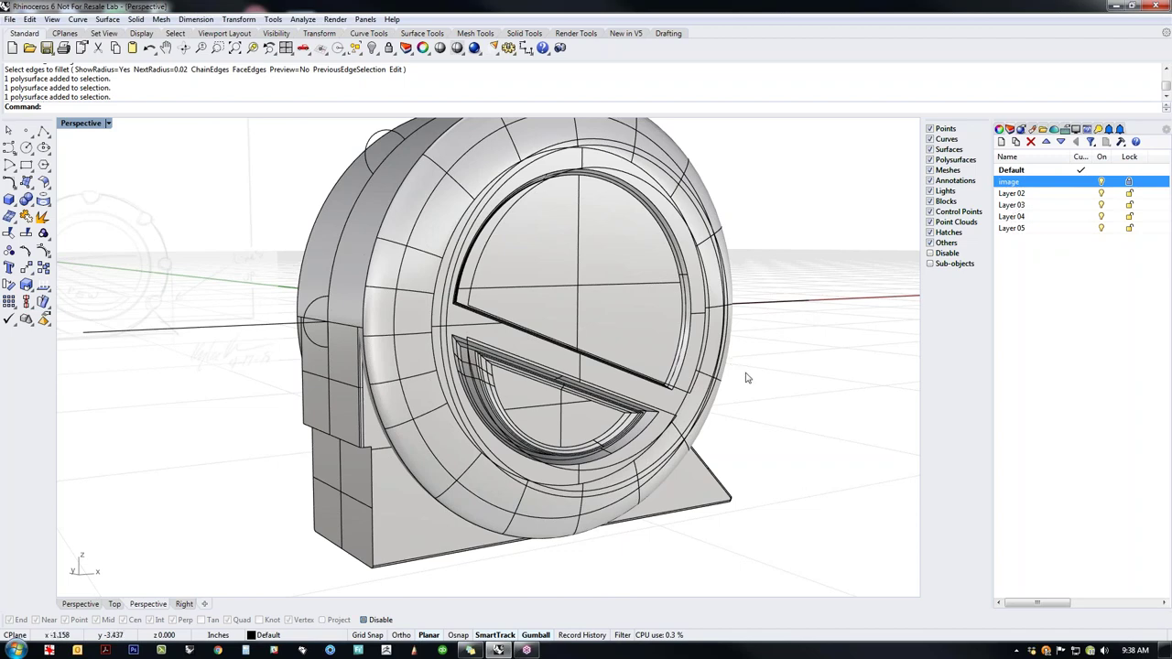
Step: Join the filleted base and the round body into one solid with a Boolean union
{"action": "scroll", "coordinate": [749, 377], "scroll_direction": "down", "scroll_amount": 3}
{"action": "right_click_drag", "start_coordinate": [750, 377], "coordinate": [608, 435]}
{"action": "right_click_drag", "start_coordinate": [490, 474], "coordinate": [646, 412]}
{"action": "scroll", "coordinate": [530, 485], "scroll_direction": "up", "scroll_amount": 3}
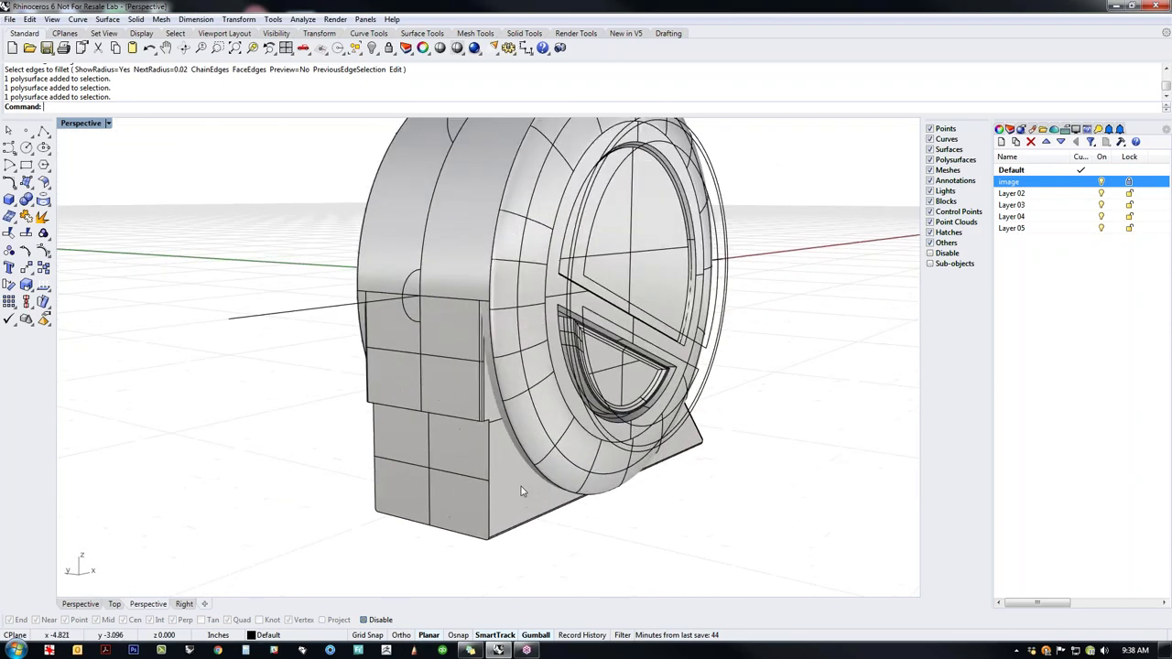
{"action": "left_click", "coordinate": [520, 495]}
{"action": "left_click", "coordinate": [573, 468], "text": "shift"}
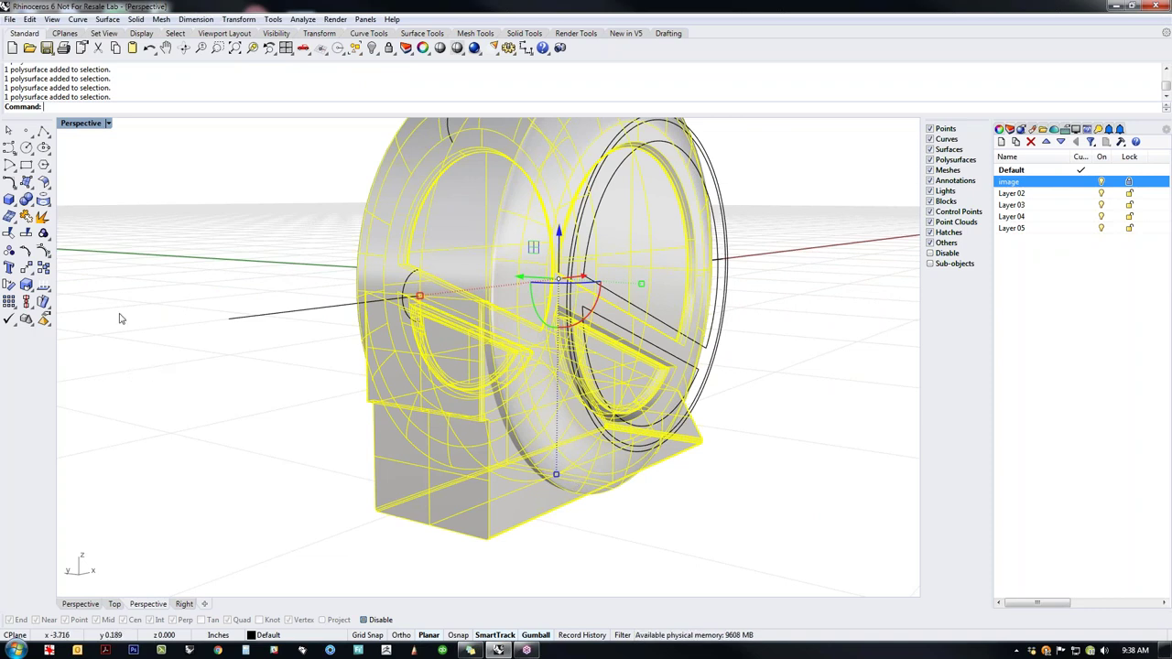
{"action": "left_click", "coordinate": [26, 200]}
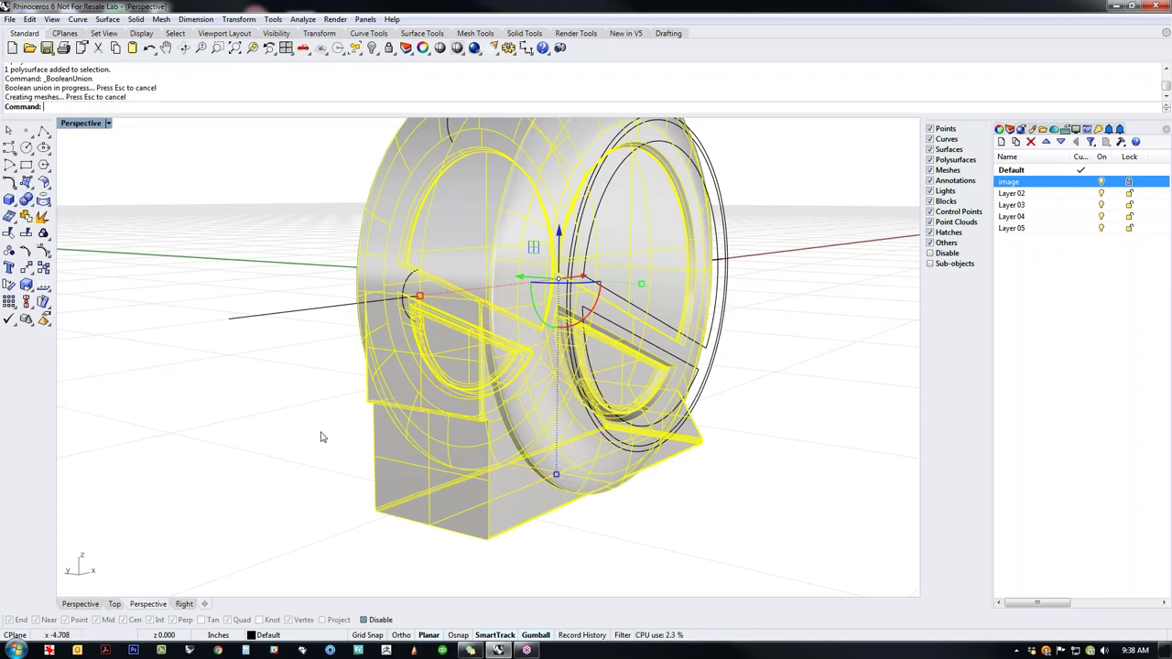
Step: Examine the united body from the front and stepped end, checking the base's front side surface
{"action": "right_click_drag", "start_coordinate": [532, 523], "coordinate": [712, 515]}
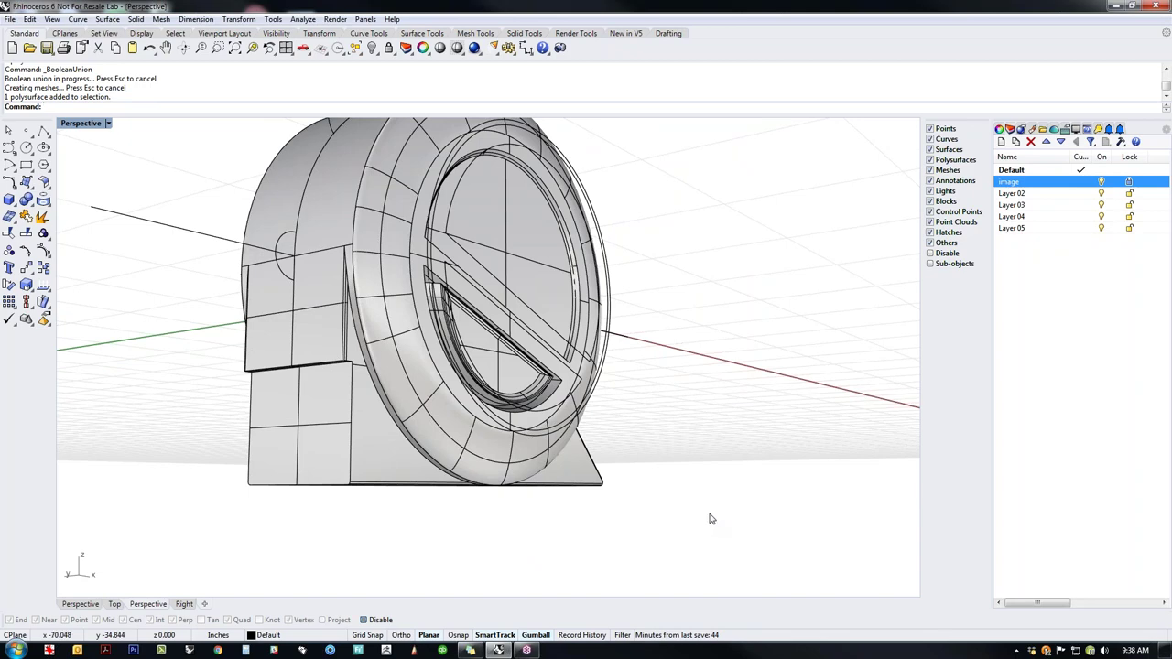
{"action": "right_click_drag", "start_coordinate": [693, 513], "coordinate": [641, 531]}
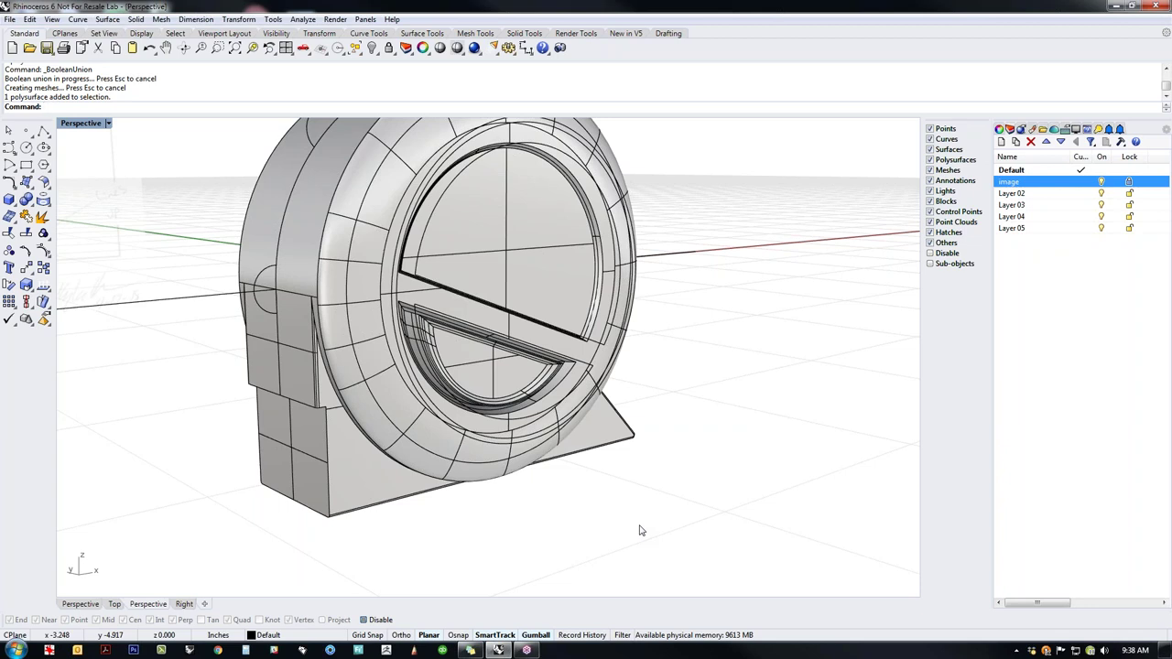
{"action": "right_click_drag", "start_coordinate": [611, 516], "coordinate": [660, 539], "text": "shift"}
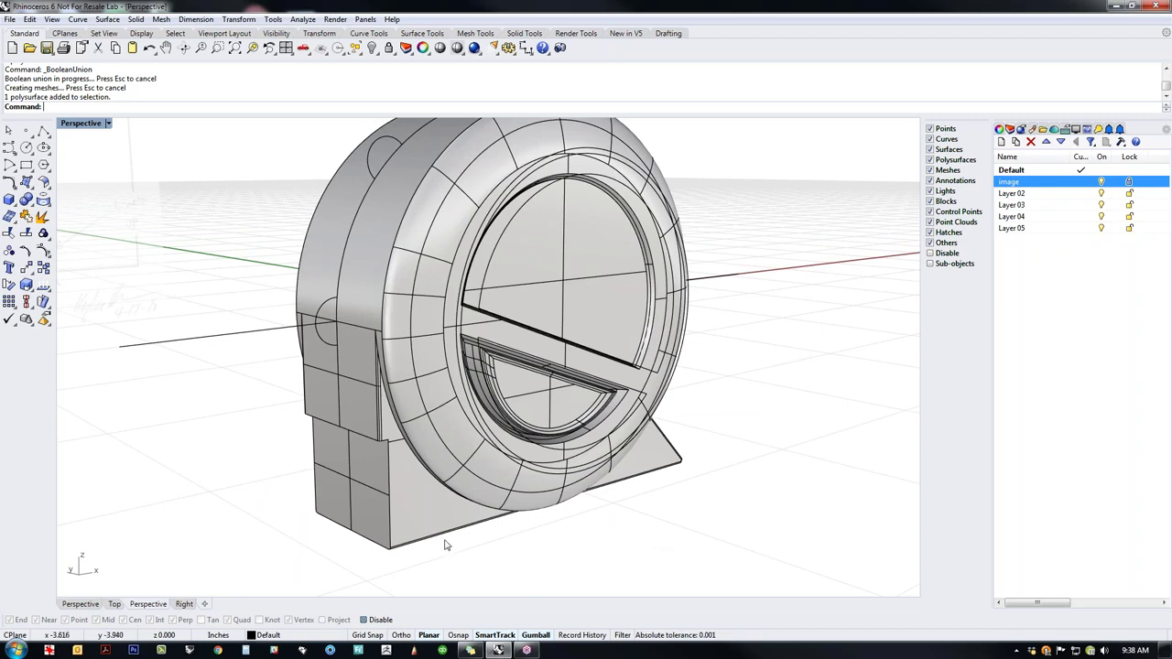
{"action": "left_click", "coordinate": [420, 508]}
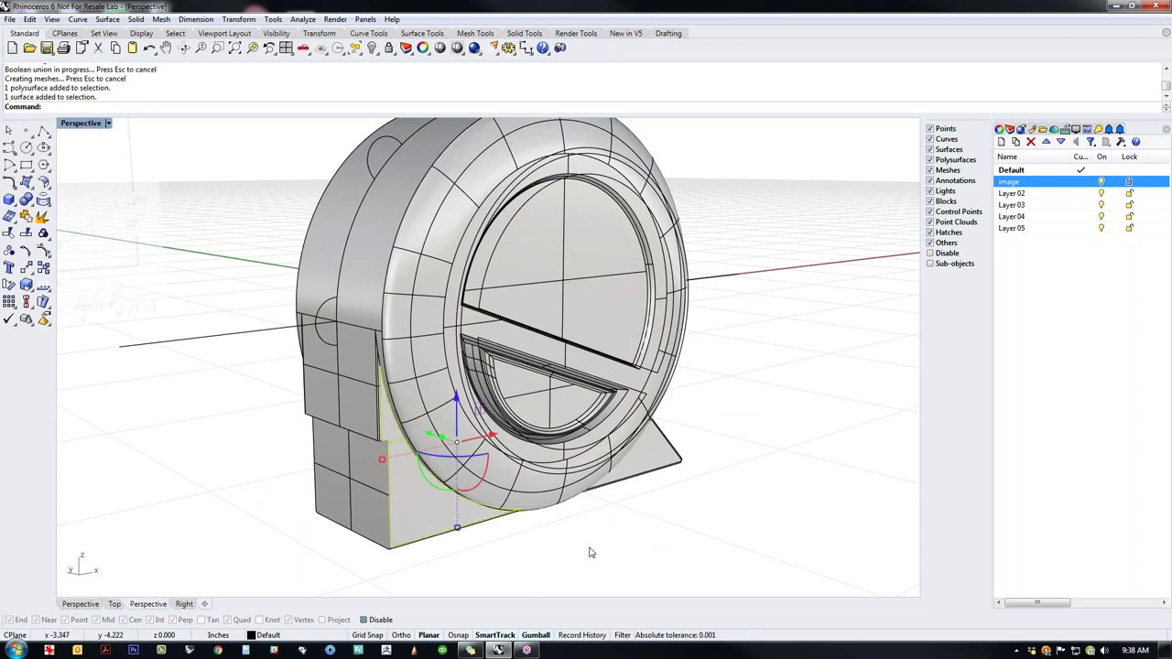
{"action": "right_click_drag", "start_coordinate": [651, 556], "coordinate": [680, 557]}
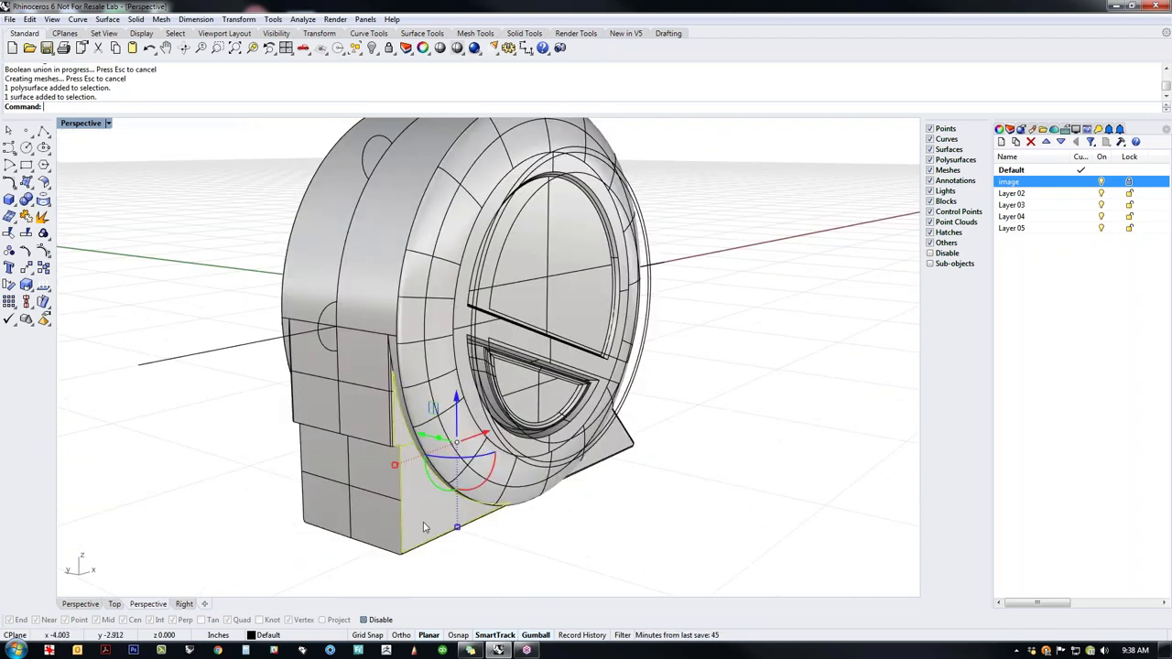
{"action": "left_click", "coordinate": [615, 552]}
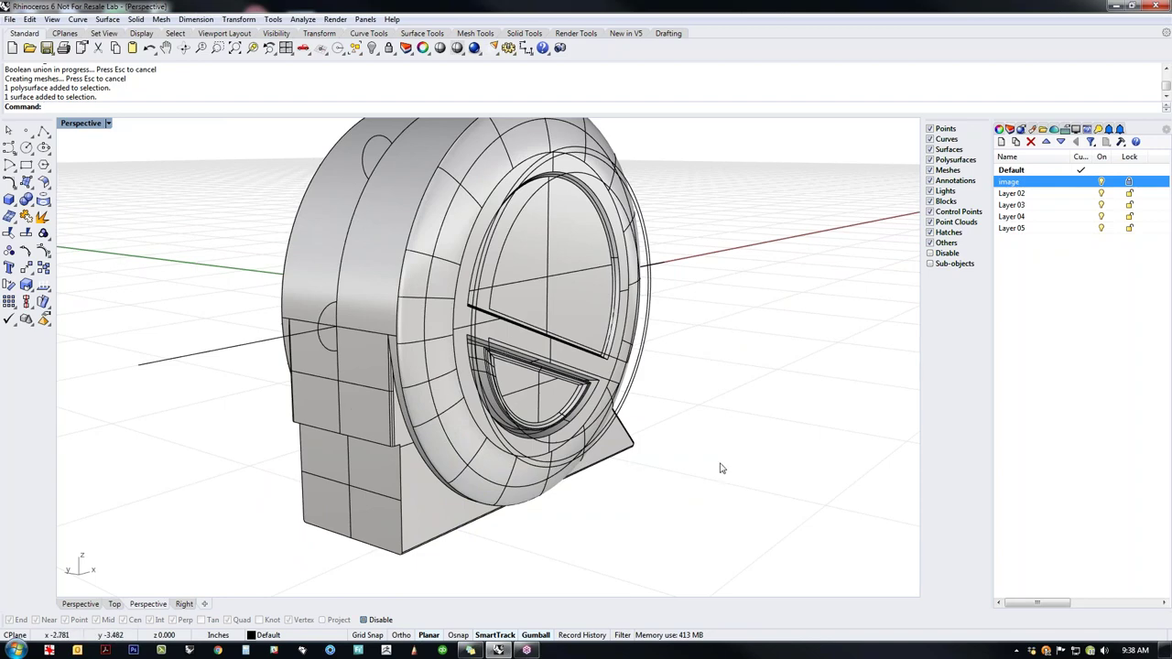
Step: Extract the flat surface around the openings on the body's back face and delete it with the upper and lower recess polysurfaces
{"action": "right_click_drag", "start_coordinate": [708, 478], "coordinate": [591, 391]}
{"action": "middle_click", "coordinate": [543, 367]}
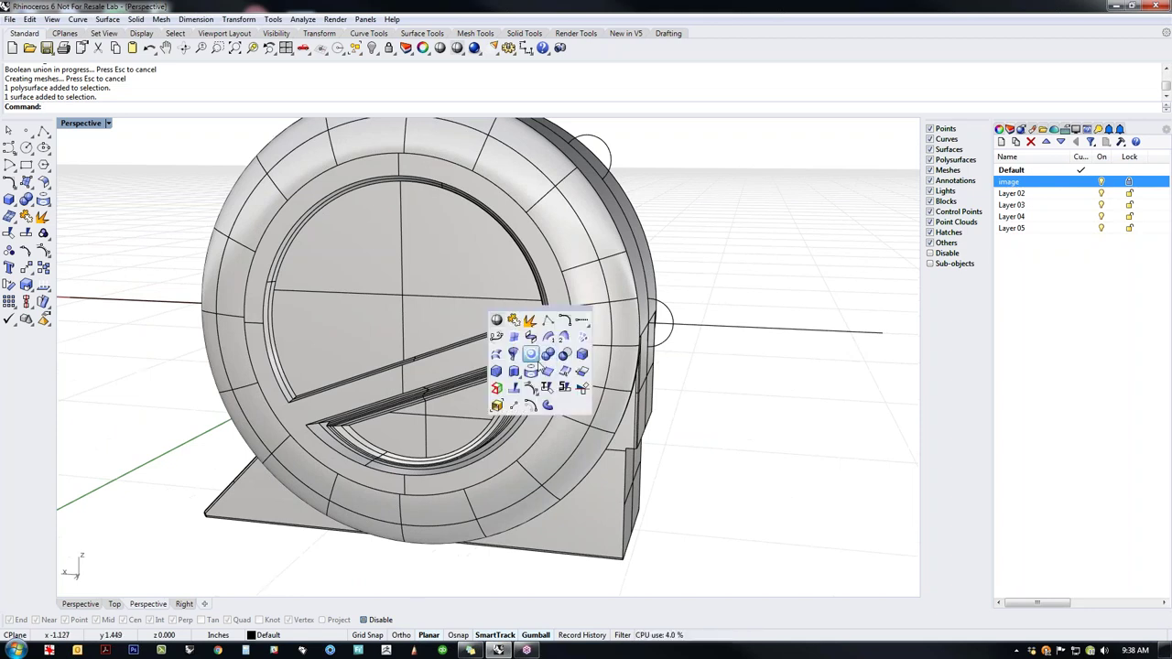
{"action": "left_click", "coordinate": [531, 354]}
{"action": "left_click", "coordinate": [559, 341]}
{"action": "key", "text": "Return"}
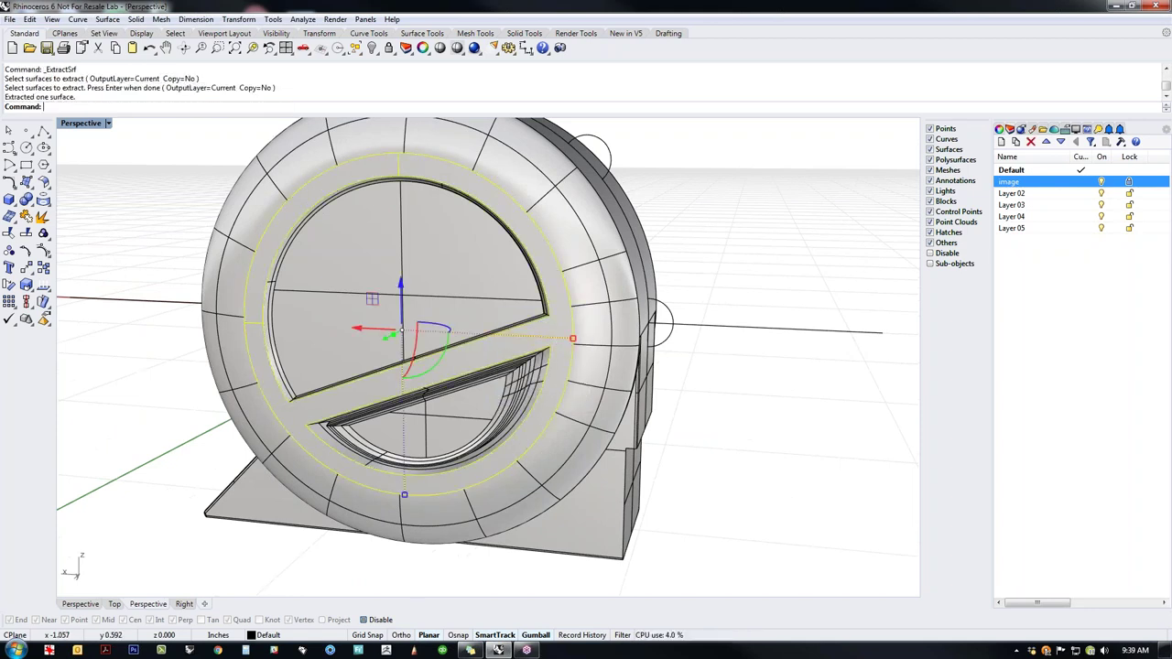
{"action": "left_click", "coordinate": [498, 418], "text": "shift"}
{"action": "left_click", "coordinate": [449, 316], "text": "shift"}
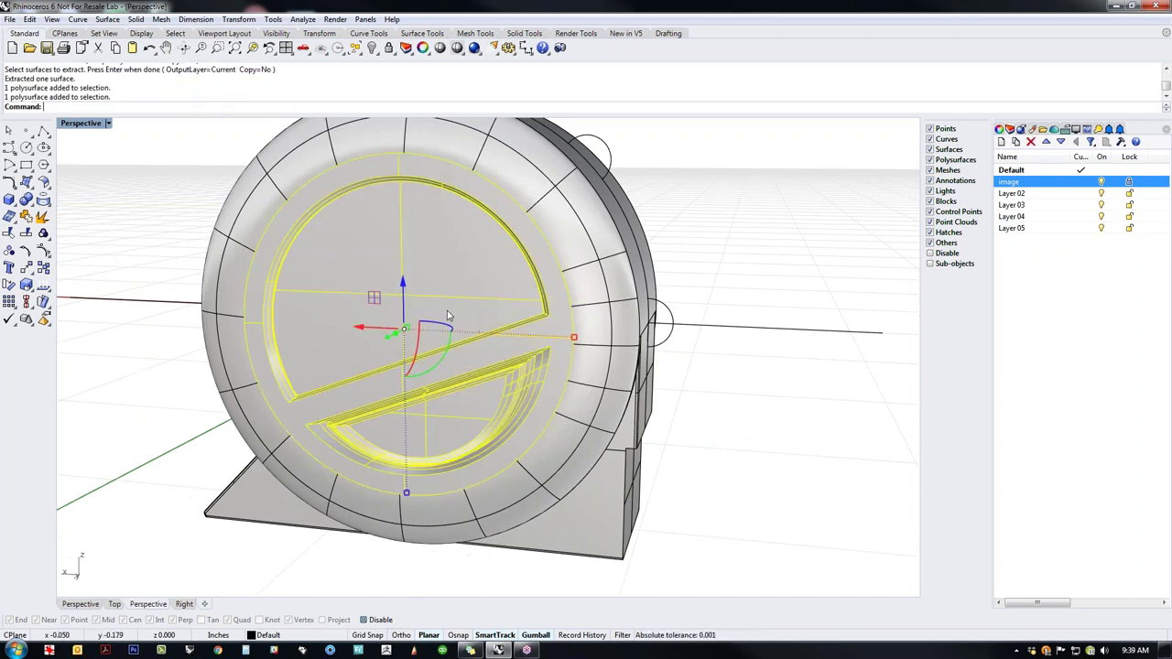
{"action": "key", "text": "Delete"}
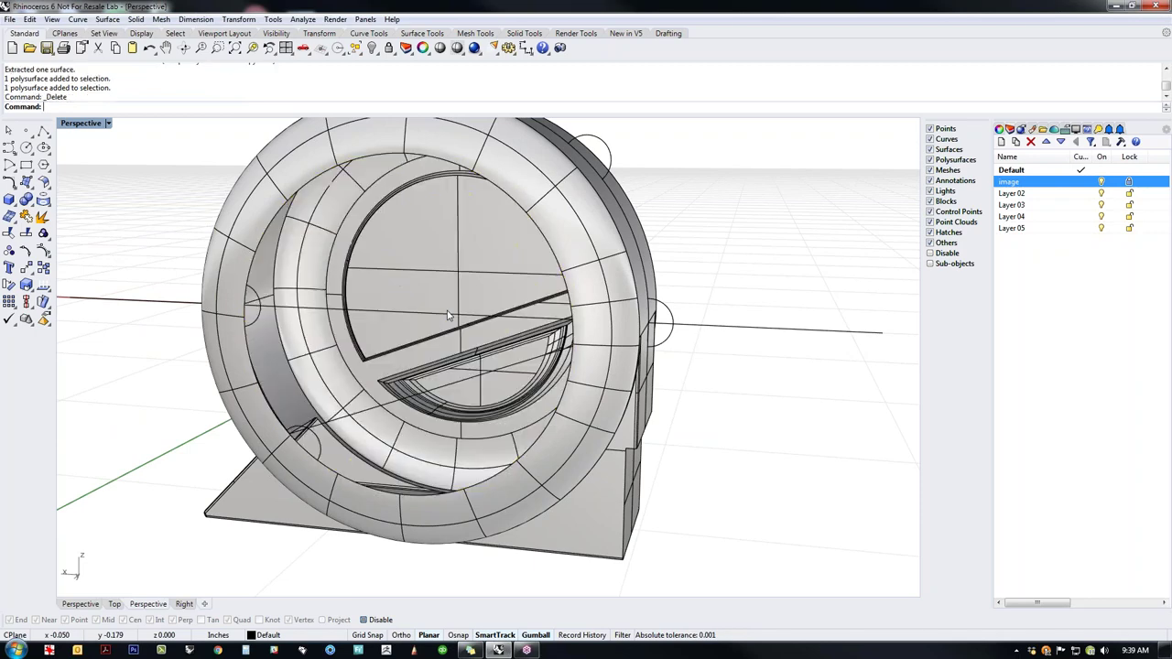
Step: Build a planar surface across the round opening on the back of the body
{"action": "middle_click", "coordinate": [484, 450]}
{"action": "left_click", "coordinate": [470, 448]}
{"action": "left_click", "coordinate": [471, 487]}
{"action": "key", "text": "Return"}
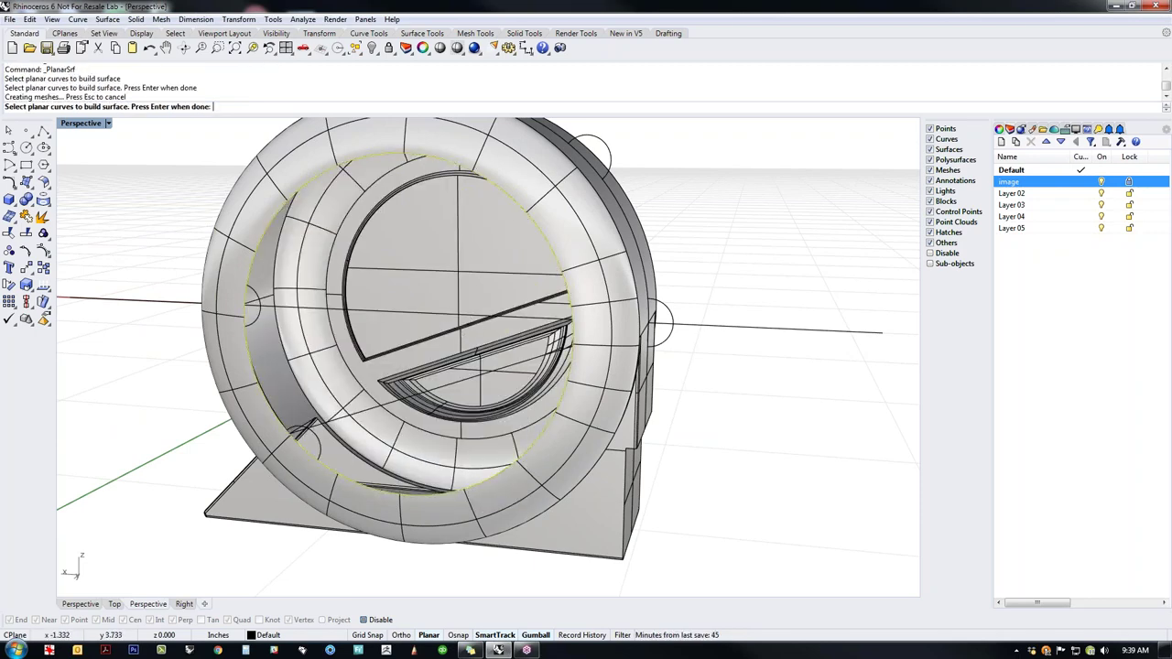
Step: Extrude the round planar surface slightly inward to form a shallow recess, and delete the original outer surface
{"action": "left_click", "coordinate": [450, 458]}
{"action": "right_click_drag", "start_coordinate": [735, 504], "coordinate": [667, 505]}
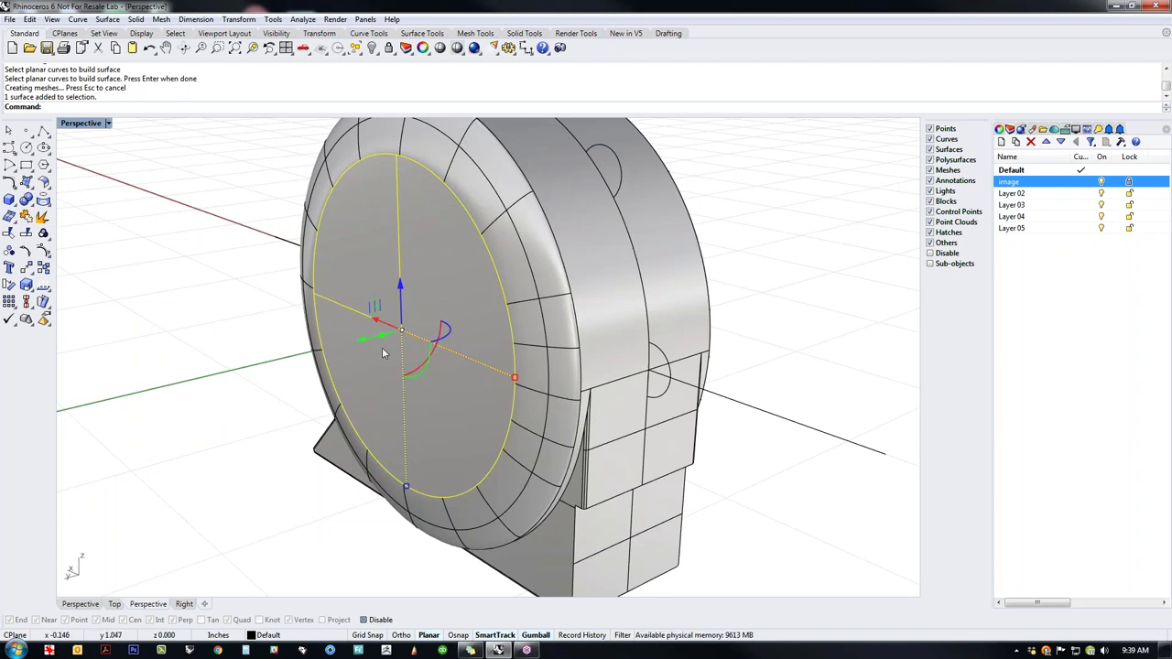
{"action": "scroll", "coordinate": [392, 337], "scroll_direction": "up", "scroll_amount": 3}
{"action": "left_click_drag", "start_coordinate": [387, 333], "coordinate": [414, 336]}
{"action": "left_click", "coordinate": [178, 412]}
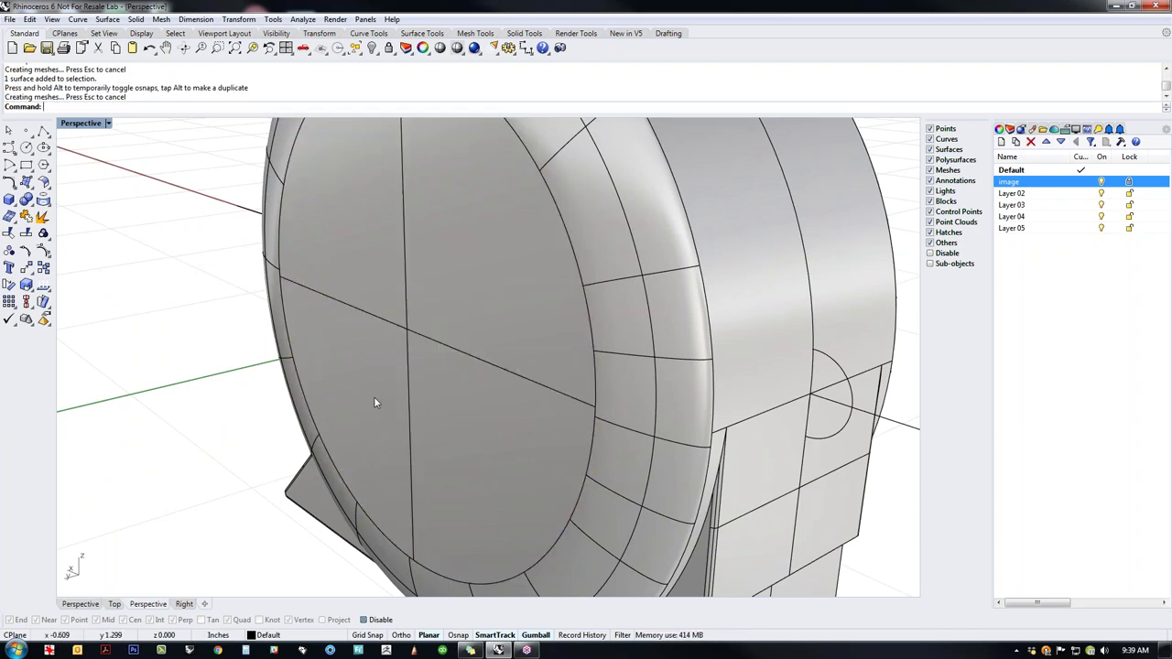
{"action": "left_click", "coordinate": [375, 403]}
{"action": "key", "text": "Delete"}
Step: Join the shallow round recess with the main body into one polysurface
{"action": "right_click_drag", "start_coordinate": [374, 403], "coordinate": [570, 422]}
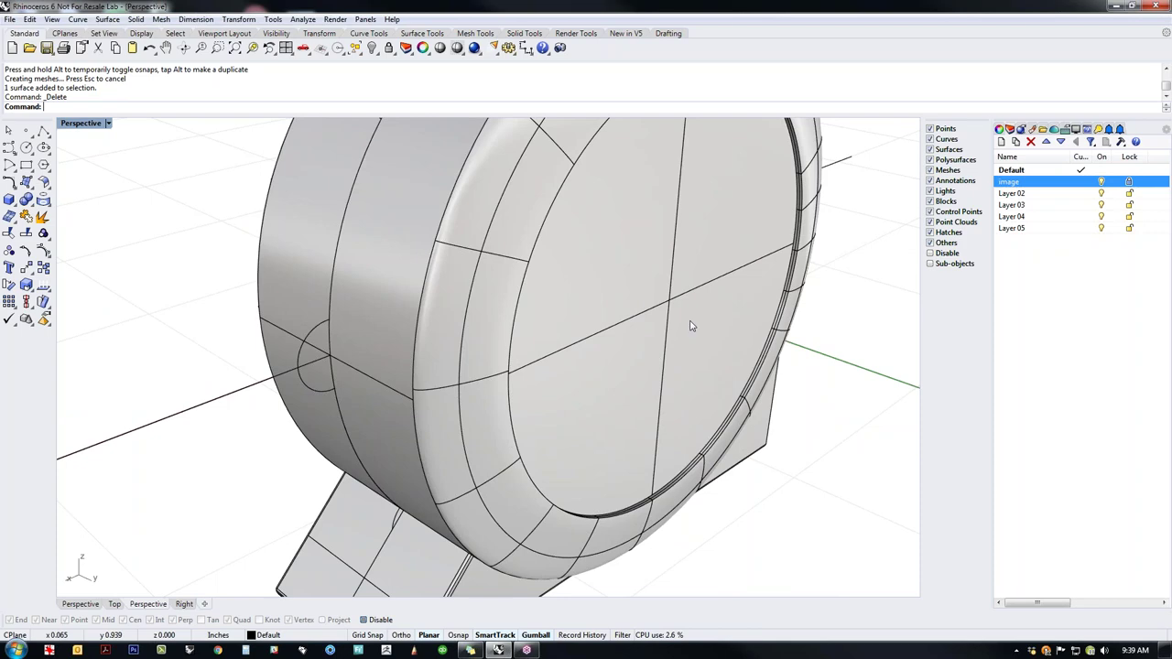
{"action": "left_click", "coordinate": [660, 509]}
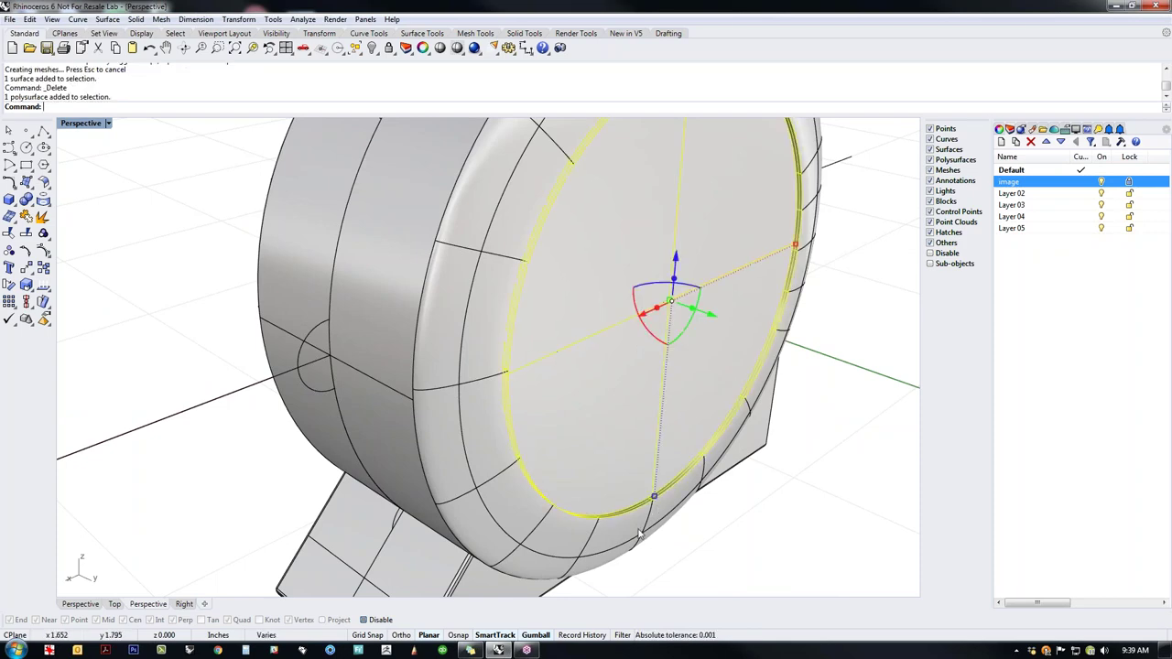
{"action": "left_click", "coordinate": [640, 526], "text": "shift"}
{"action": "type", "text": "join"}
{"action": "key", "text": "Return"}
Step: Examine both sides of the joined body and compare its stepped end and base with the reference sketch
{"action": "scroll", "coordinate": [719, 525], "scroll_direction": "down", "scroll_amount": 3}
{"action": "right_click_drag", "start_coordinate": [268, 343], "coordinate": [128, 335]}
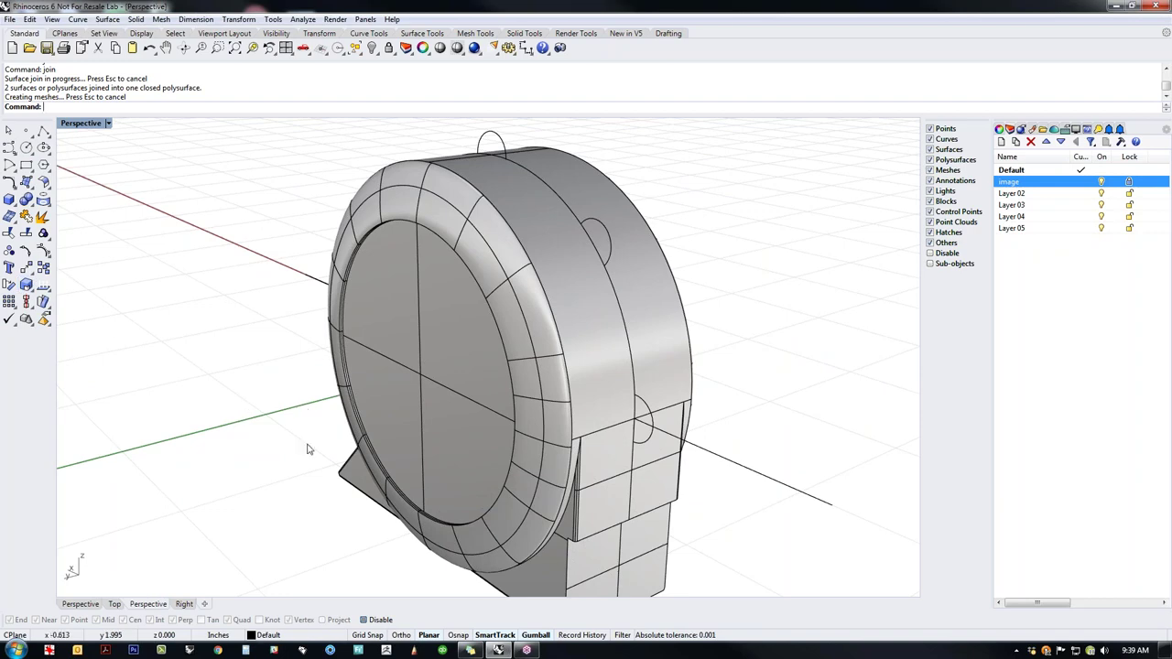
{"action": "right_click_drag", "start_coordinate": [306, 447], "coordinate": [299, 421]}
{"action": "right_click_drag", "start_coordinate": [730, 452], "coordinate": [518, 506]}
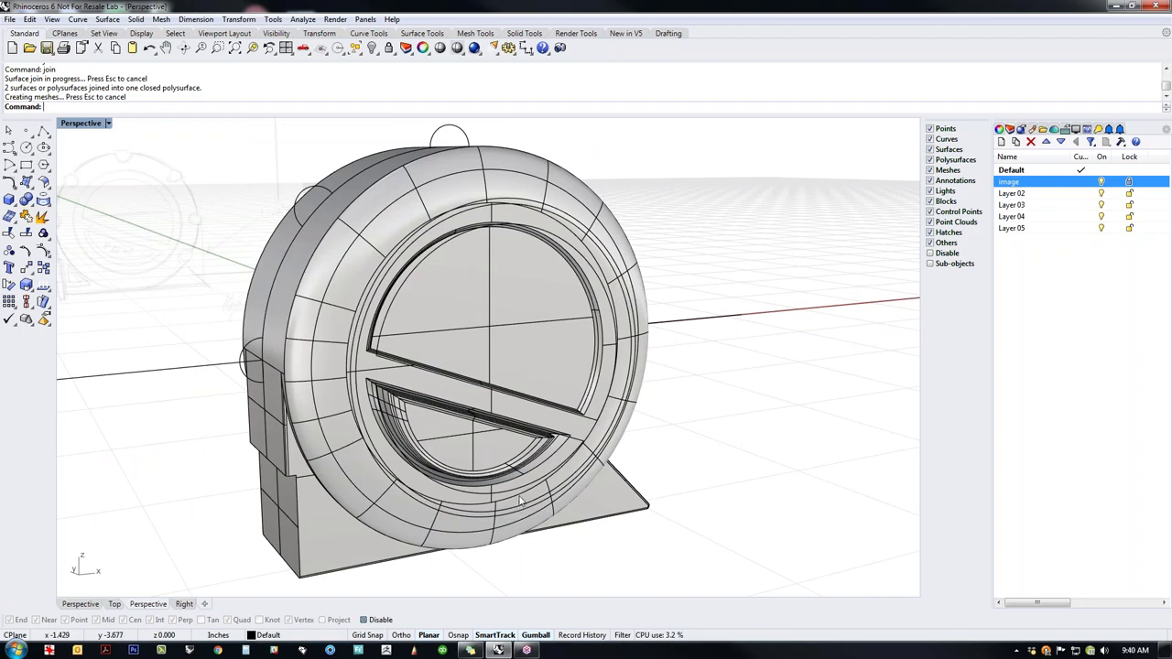
{"action": "right_click_drag", "start_coordinate": [508, 500], "coordinate": [617, 476], "text": "shift"}
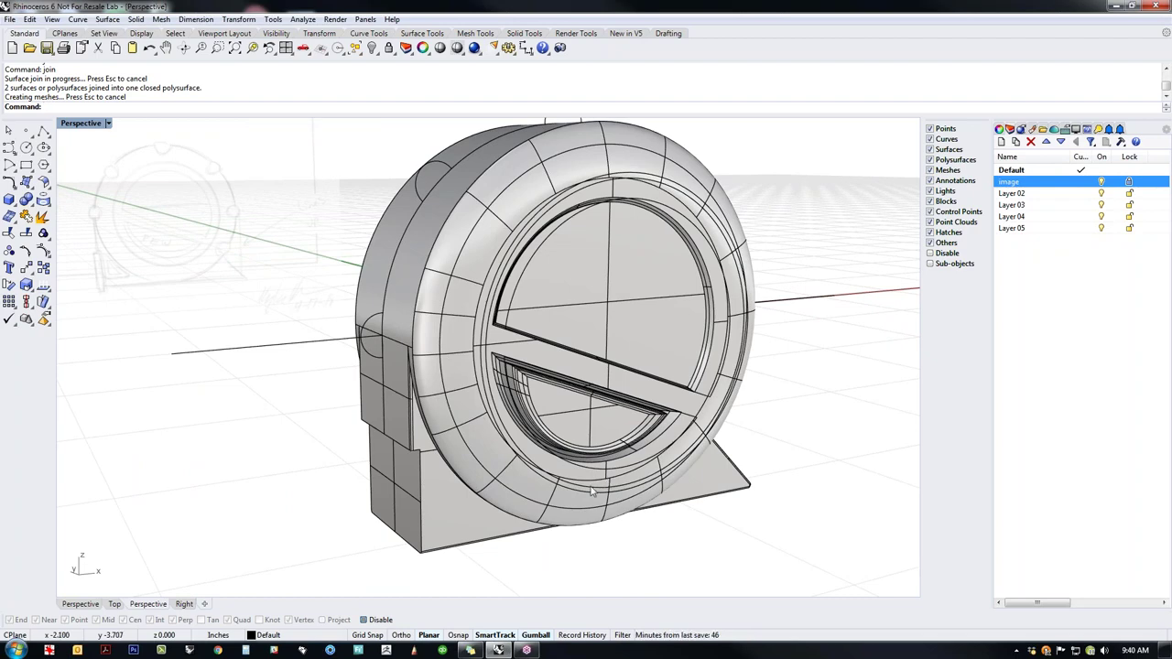
{"action": "scroll", "coordinate": [501, 444], "scroll_direction": "up", "scroll_amount": 5}
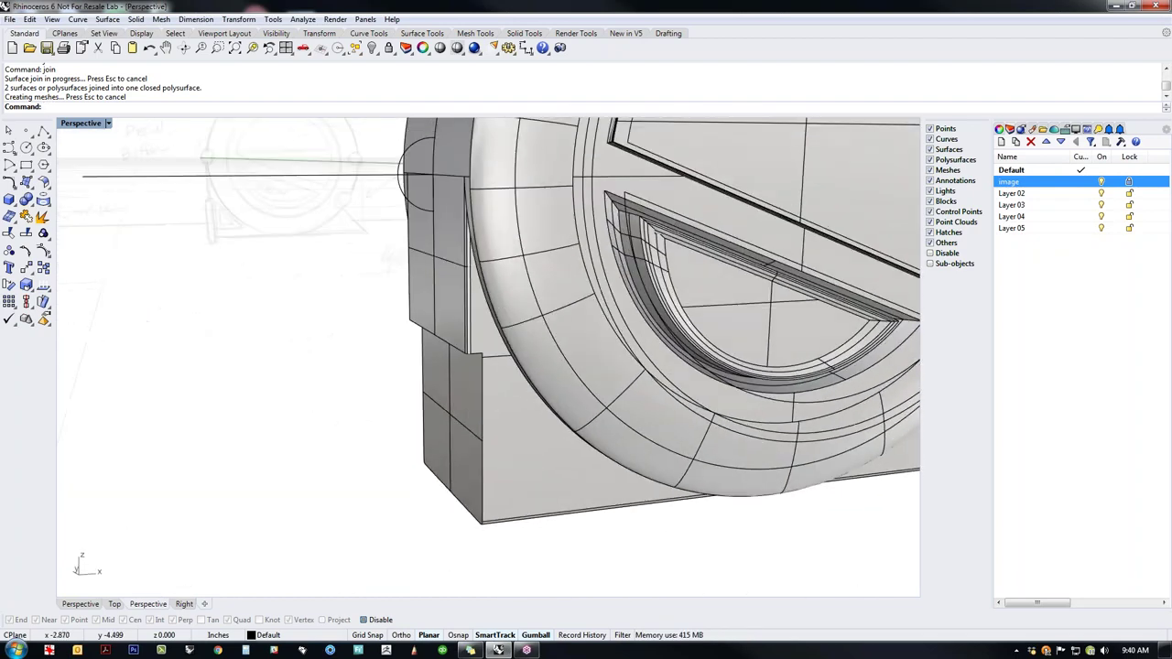
{"action": "right_click_drag", "start_coordinate": [502, 466], "coordinate": [550, 462]}
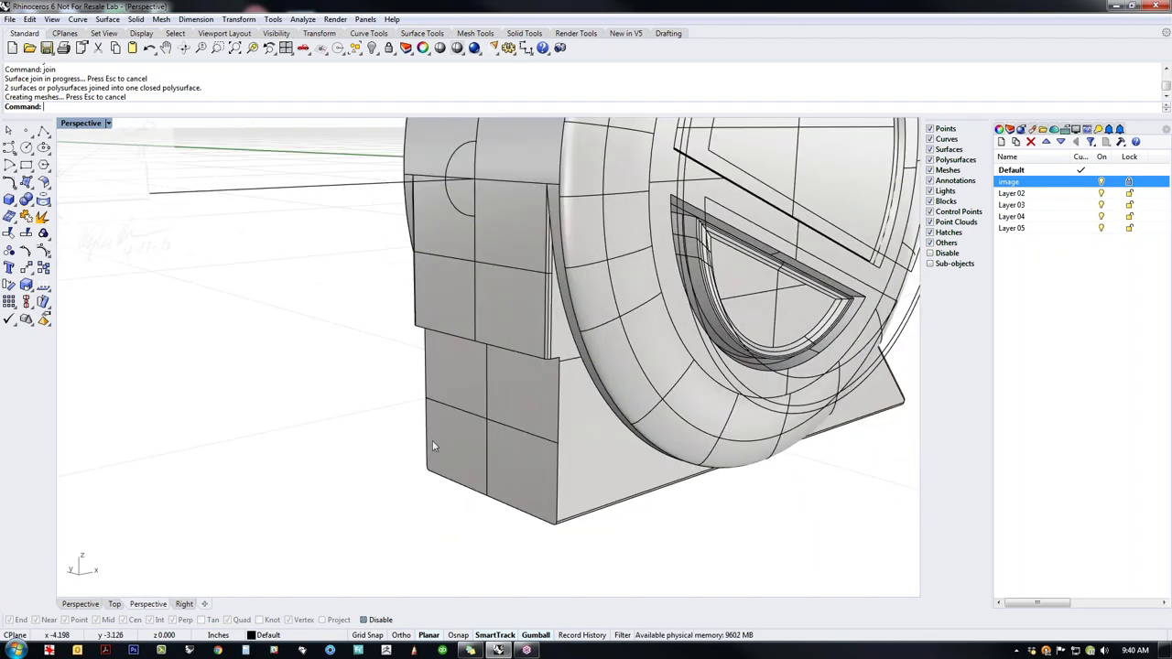
{"action": "scroll", "coordinate": [547, 467], "scroll_direction": "down", "scroll_amount": 10}
{"action": "scroll", "coordinate": [521, 393], "scroll_direction": "up", "scroll_amount": 8}
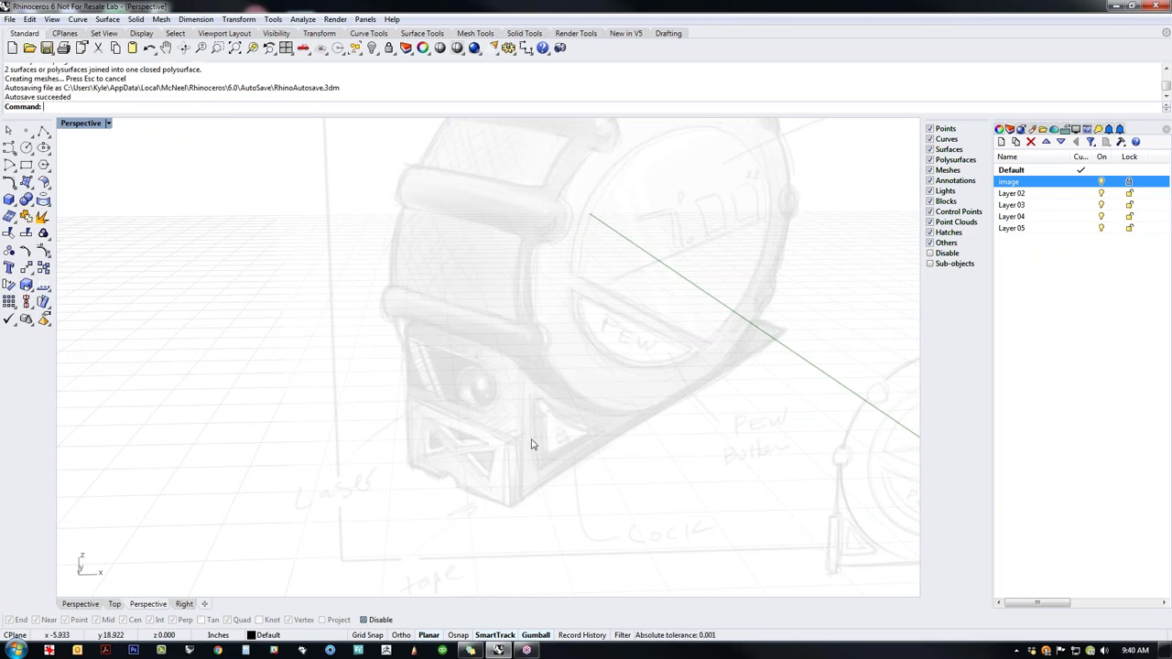
{"action": "scroll", "coordinate": [531, 440], "scroll_direction": "down", "scroll_amount": 12}
{"action": "right_click_drag", "start_coordinate": [560, 485], "coordinate": [500, 417], "text": "shift"}
{"action": "scroll", "coordinate": [534, 515], "scroll_direction": "up", "scroll_amount": 6}
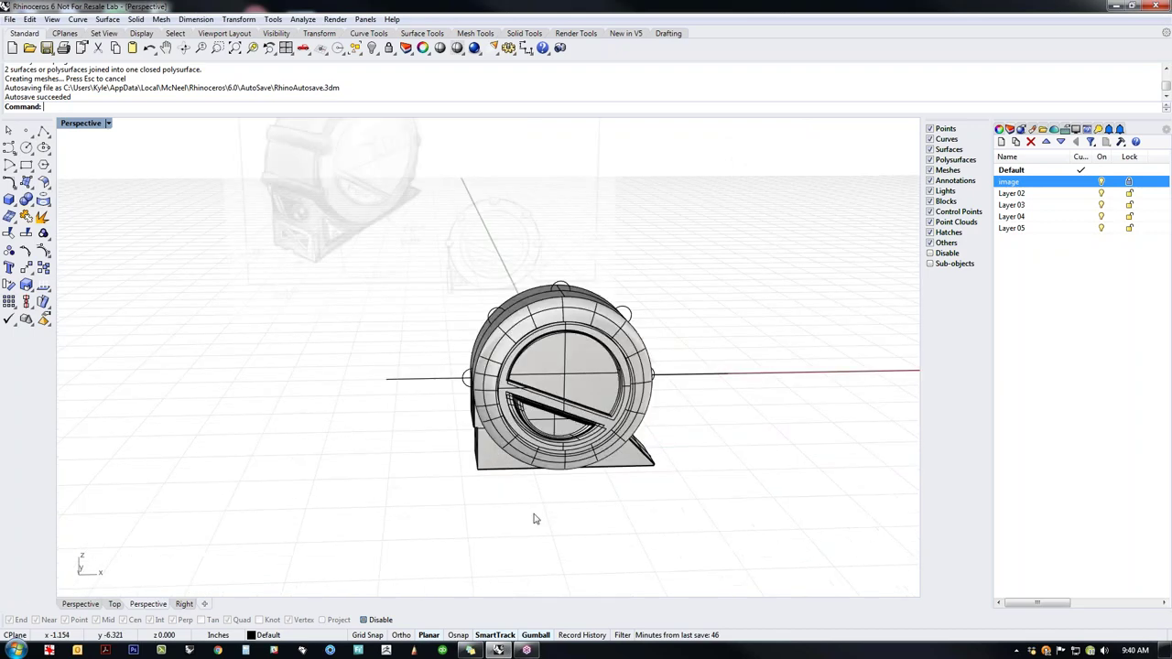
Step: Show the front view in wireframe and check the triangular outline in the corner of the base
{"action": "key", "text": "Return"}
{"action": "scroll", "coordinate": [539, 378], "scroll_direction": "up", "scroll_amount": 5}
{"action": "middle_click", "coordinate": [432, 355]}
{"action": "left_click", "coordinate": [439, 395]}
{"action": "scroll", "coordinate": [408, 504], "scroll_direction": "up", "scroll_amount": 3}
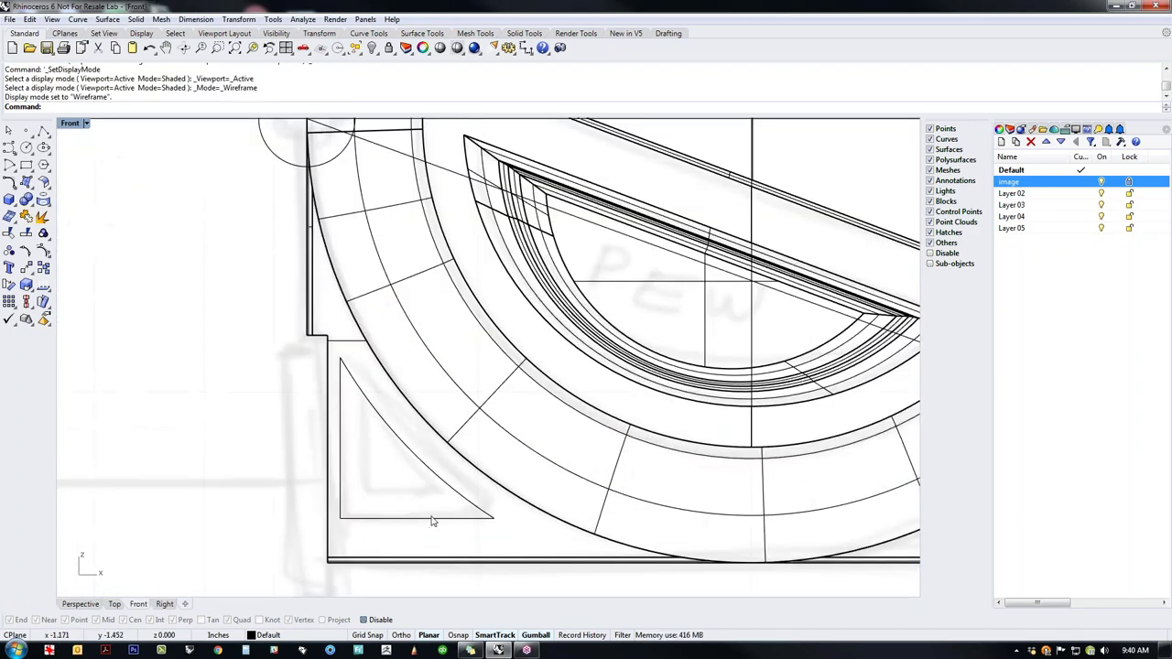
{"action": "left_click", "coordinate": [433, 520]}
{"action": "key", "text": "Escape"}
{"action": "scroll", "coordinate": [394, 506], "scroll_direction": "up", "scroll_amount": 3}
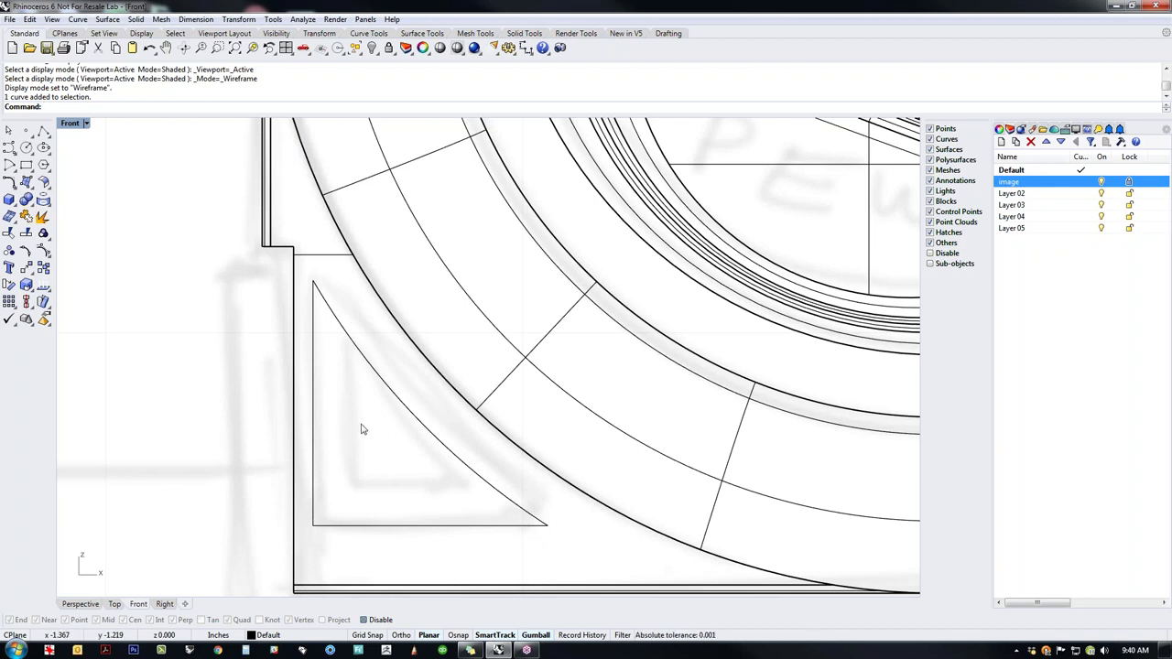
Step: Try to chamfer the upper corner of the triangular outline with distances of 0.31
{"action": "left_click", "coordinate": [14, 187]}
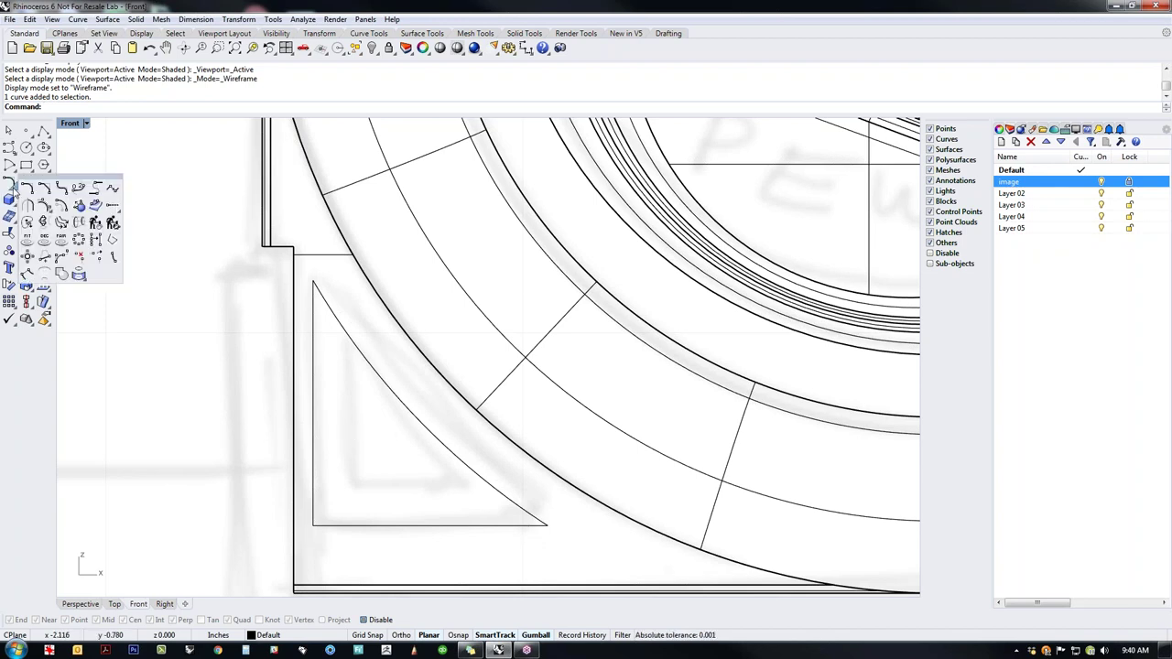
{"action": "left_click", "coordinate": [44, 188]}
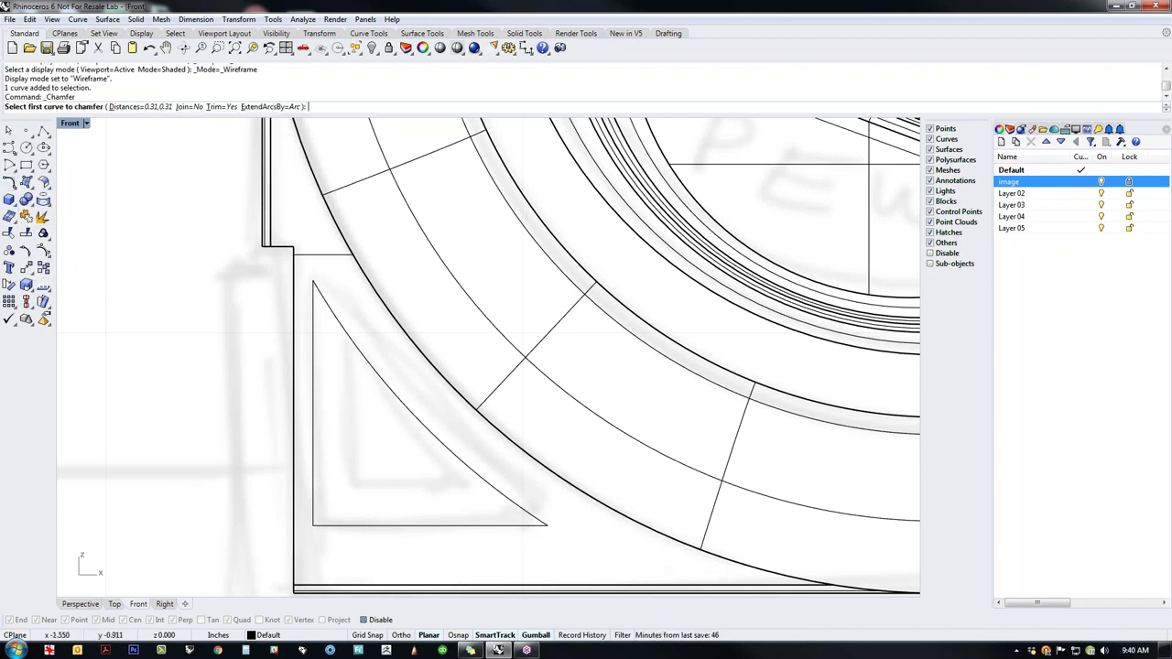
{"action": "left_click", "coordinate": [312, 309]}
{"action": "left_click", "coordinate": [326, 302]}
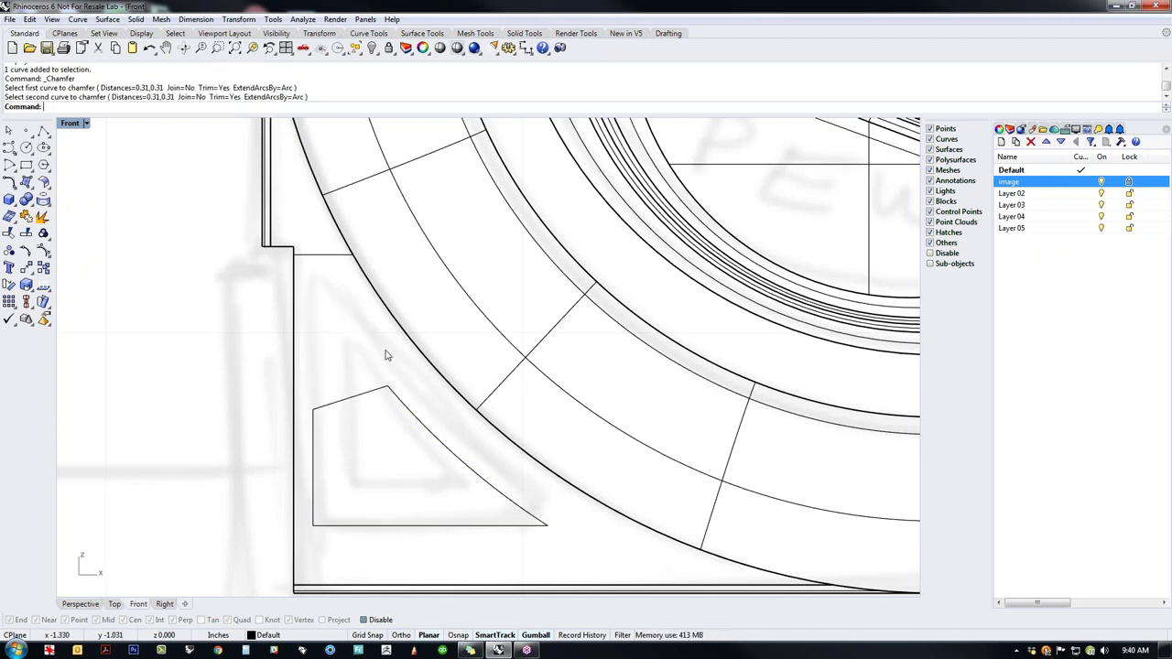
{"action": "key", "text": "ctrl+z"}
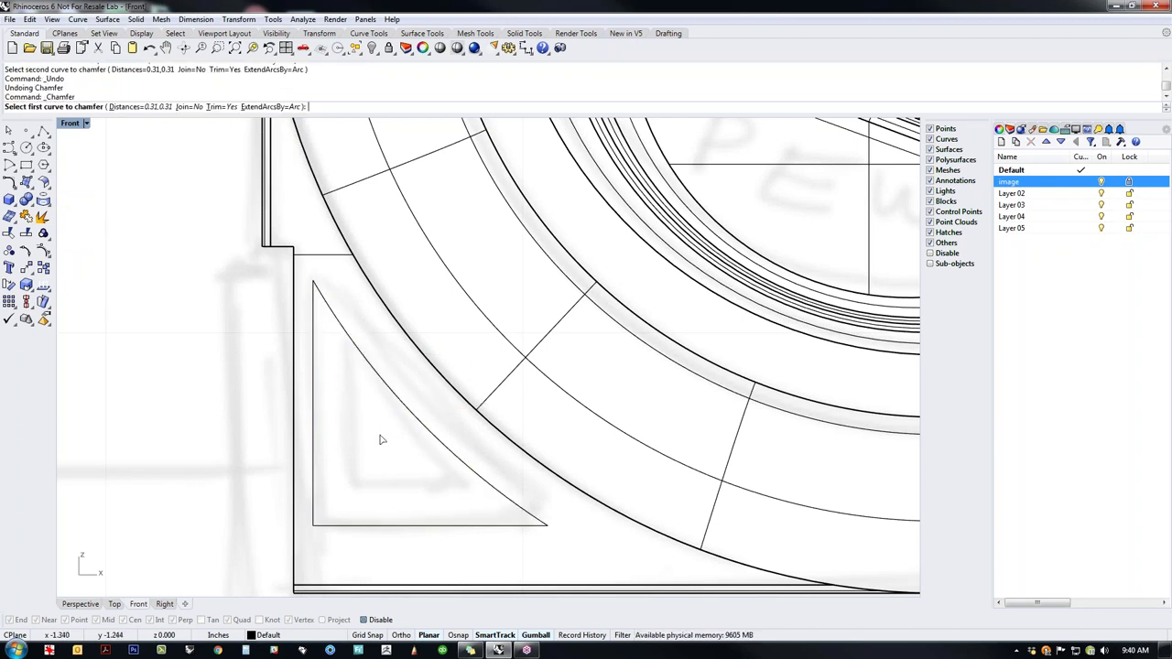
Step: Chamfer the two sharp ends of the triangular outline's curved side with both distances set to 0.02
{"action": "key", "text": "Return"}
{"action": "left_click", "coordinate": [140, 106]}
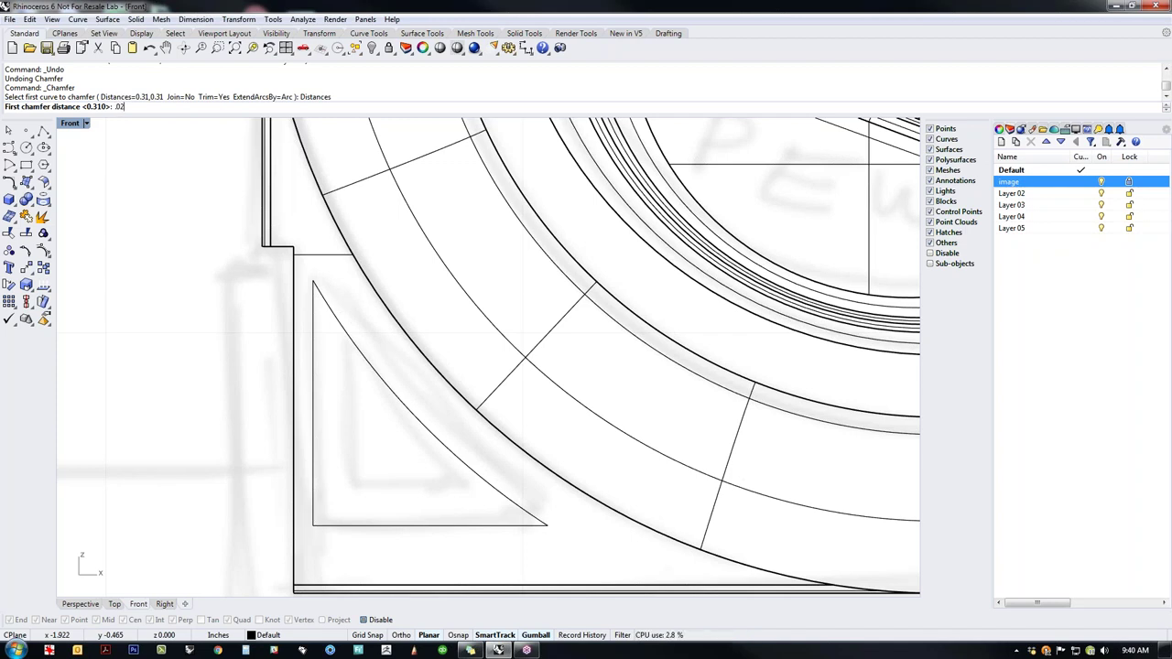
{"action": "key", "text": "Return"}
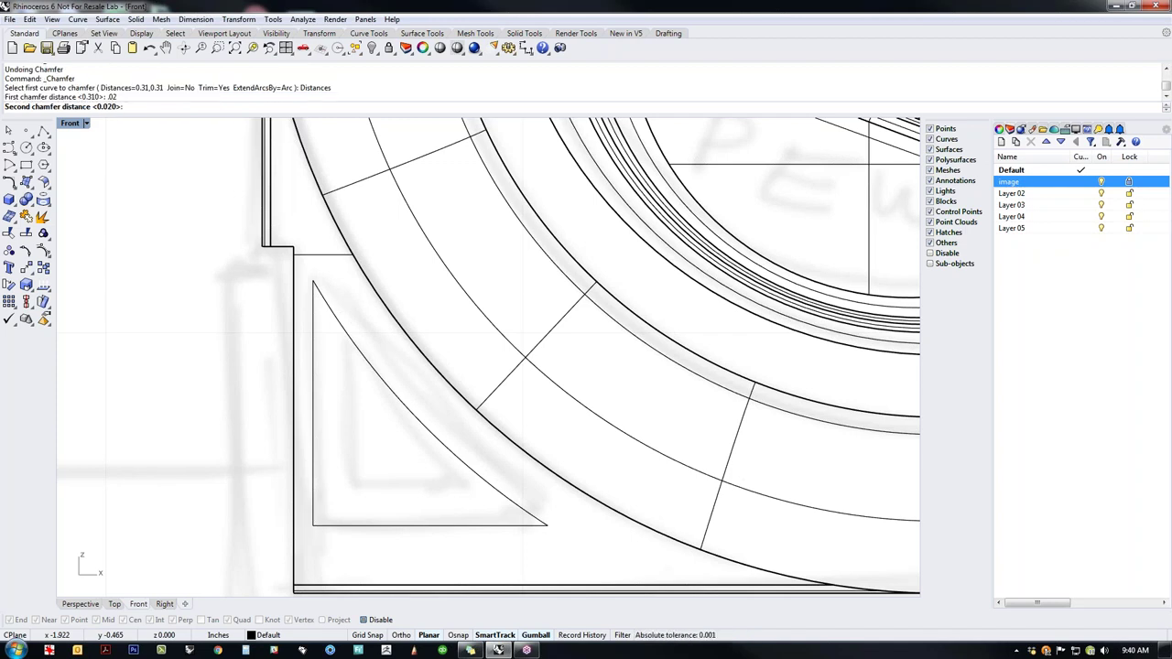
{"action": "key", "text": "Return"}
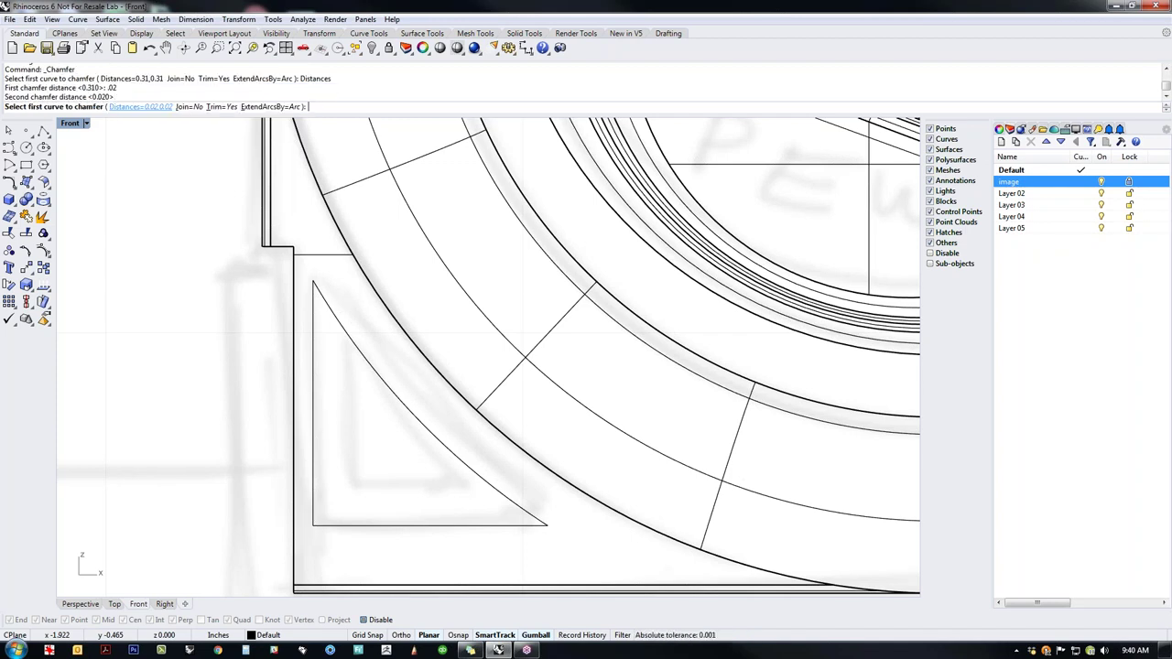
{"action": "left_click", "coordinate": [315, 316]}
{"action": "left_click", "coordinate": [327, 304]}
{"action": "right_click", "coordinate": [426, 460]}
{"action": "left_click", "coordinate": [523, 510]}
{"action": "left_click", "coordinate": [530, 525]}
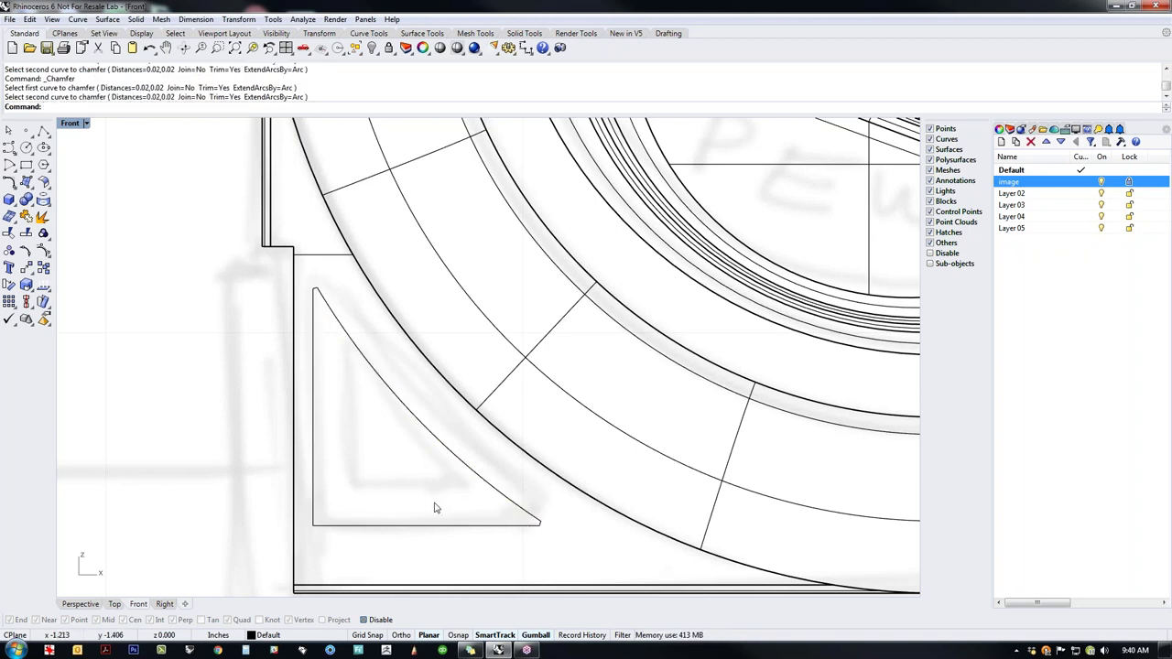
Step: Move the chamfered triangular outline outward past the base's front side surface, working in a shaded perspective view
{"action": "right_click_drag", "start_coordinate": [434, 505], "coordinate": [473, 491]}
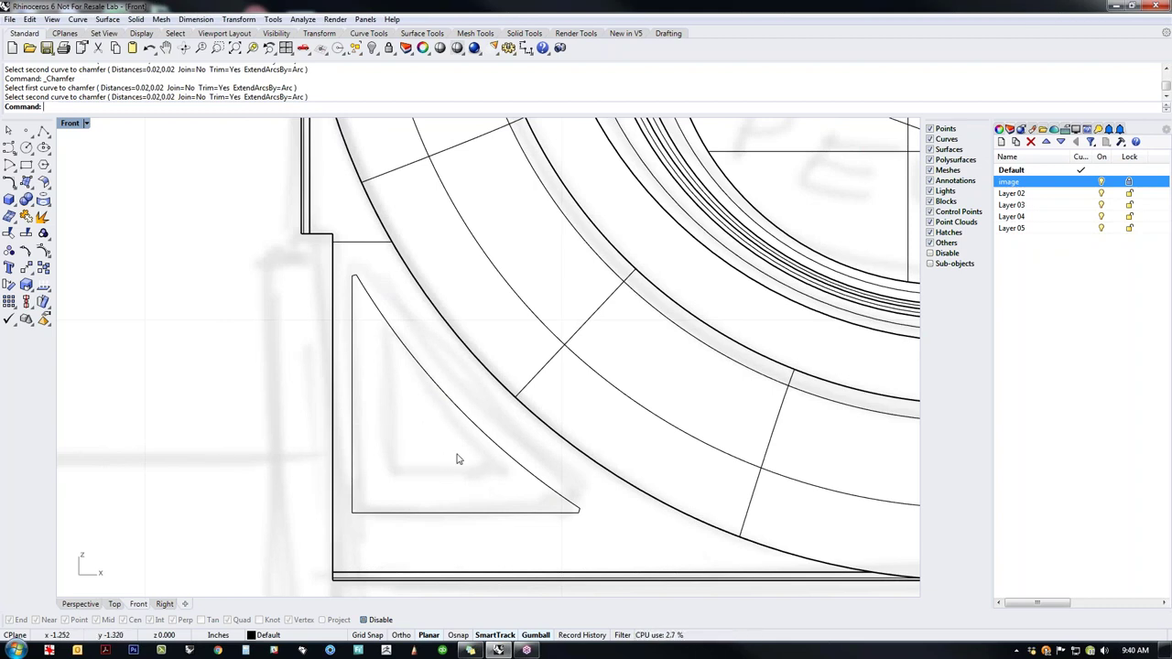
{"action": "left_click_drag", "start_coordinate": [449, 486], "coordinate": [431, 523]}
{"action": "key", "text": "ctrl+F4"}
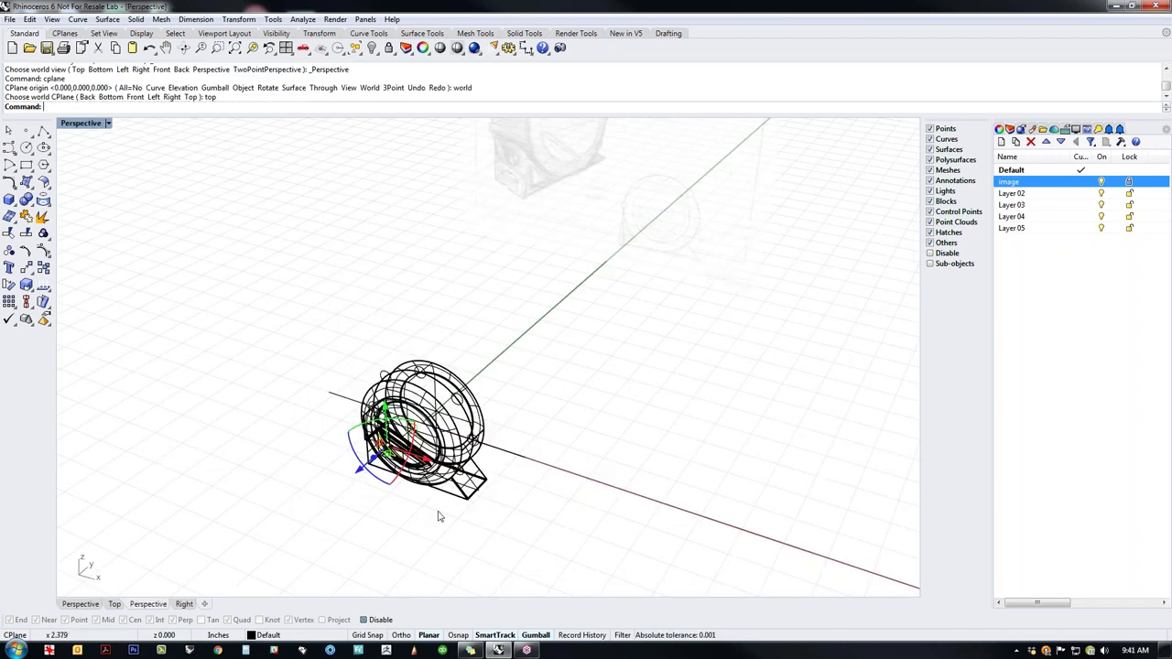
{"action": "right_click_drag", "start_coordinate": [439, 511], "coordinate": [547, 478]}
{"action": "middle_click", "coordinate": [548, 478]}
{"action": "left_click", "coordinate": [508, 439]}
{"action": "scroll", "coordinate": [392, 467], "scroll_direction": "up", "scroll_amount": 8}
{"action": "left_click_drag", "start_coordinate": [401, 407], "coordinate": [375, 458]}
{"action": "left_click", "coordinate": [429, 509]}
{"action": "scroll", "coordinate": [393, 461], "scroll_direction": "up", "scroll_amount": 12}
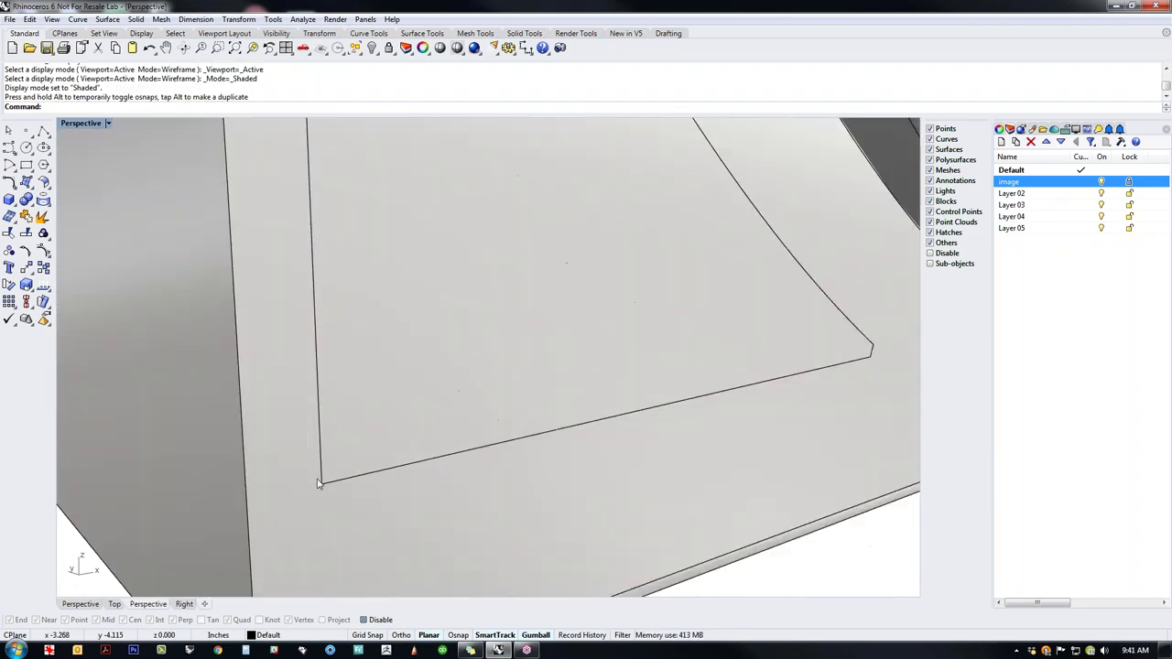
Step: Split the base's front side face with the triangular outline as the cutting curve, using SplitFace with the Curves option
{"action": "scroll", "coordinate": [310, 483], "scroll_direction": "down", "scroll_amount": 8}
{"action": "scroll", "coordinate": [348, 465], "scroll_direction": "down", "scroll_amount": 4}
{"action": "right_click_drag", "start_coordinate": [348, 464], "coordinate": [519, 497], "text": "shift"}
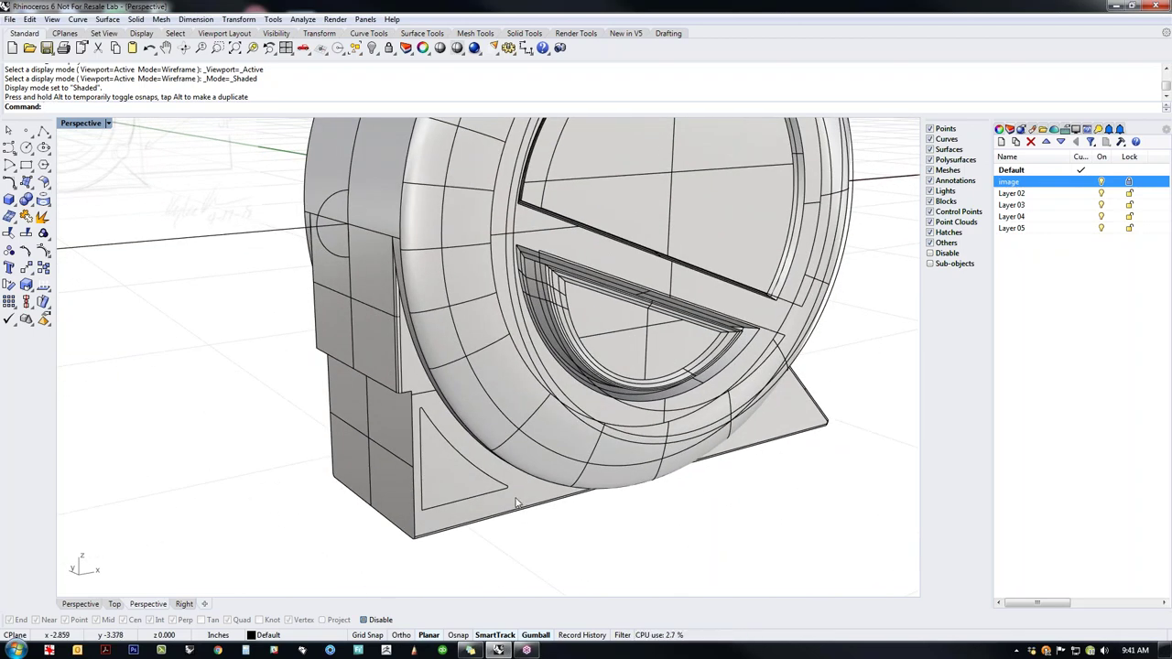
{"action": "type", "text": "SplitFace"}
{"action": "key", "text": "Return"}
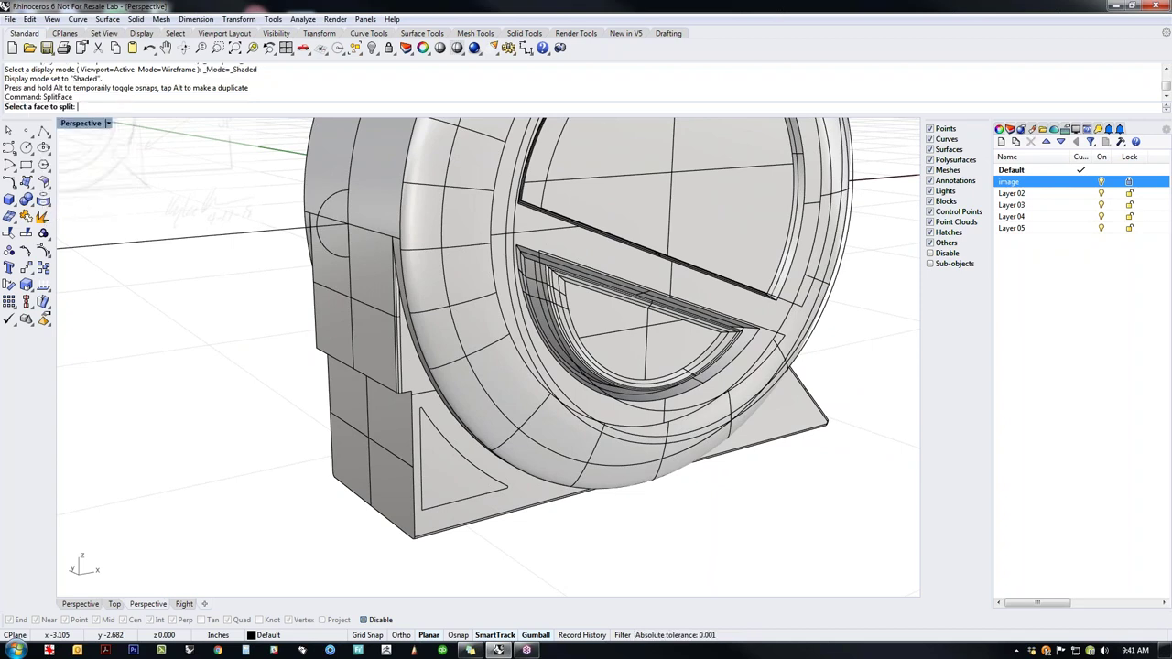
{"action": "left_click", "coordinate": [449, 523]}
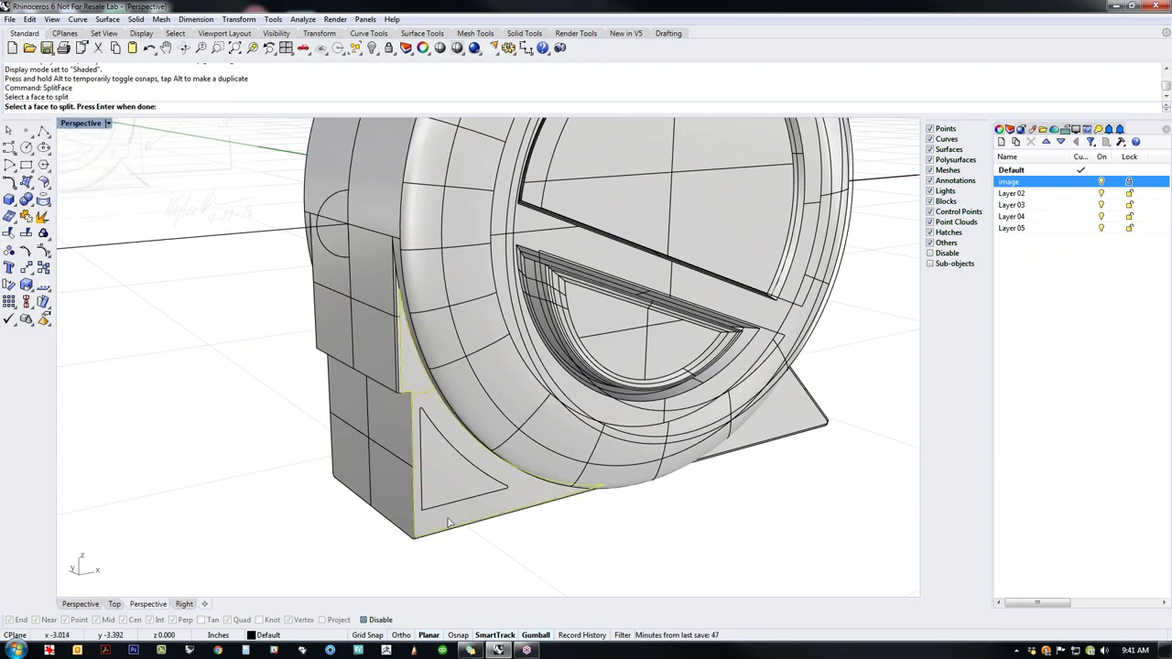
{"action": "left_click", "coordinate": [451, 504]}
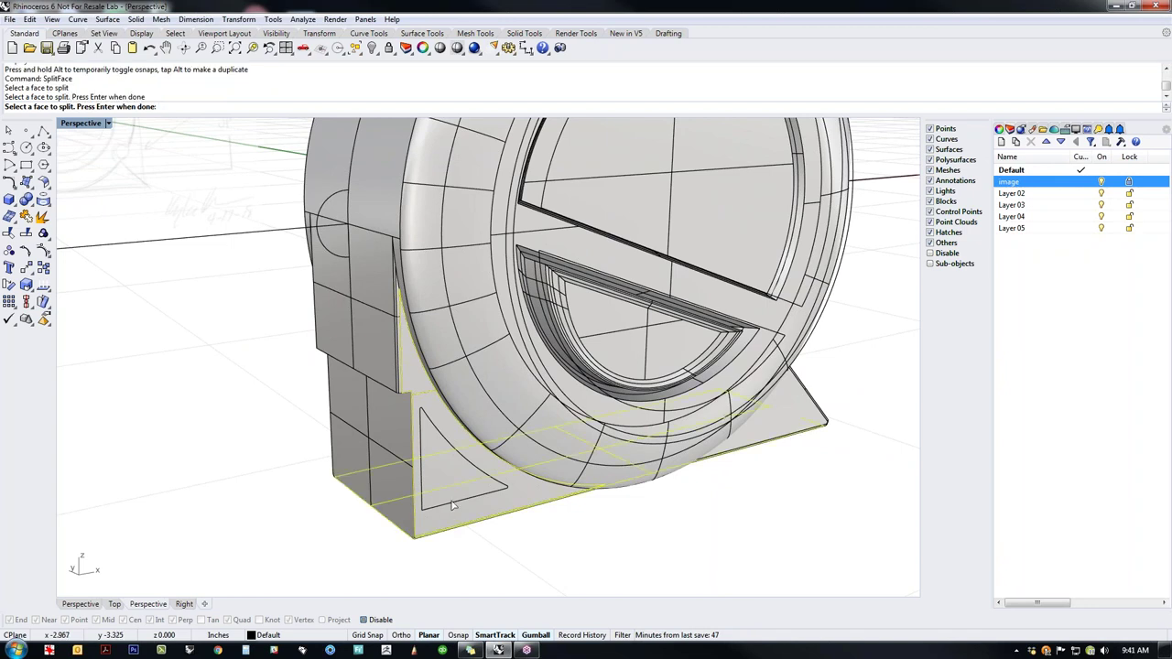
{"action": "left_click", "coordinate": [398, 523]}
{"action": "right_click", "coordinate": [443, 518]}
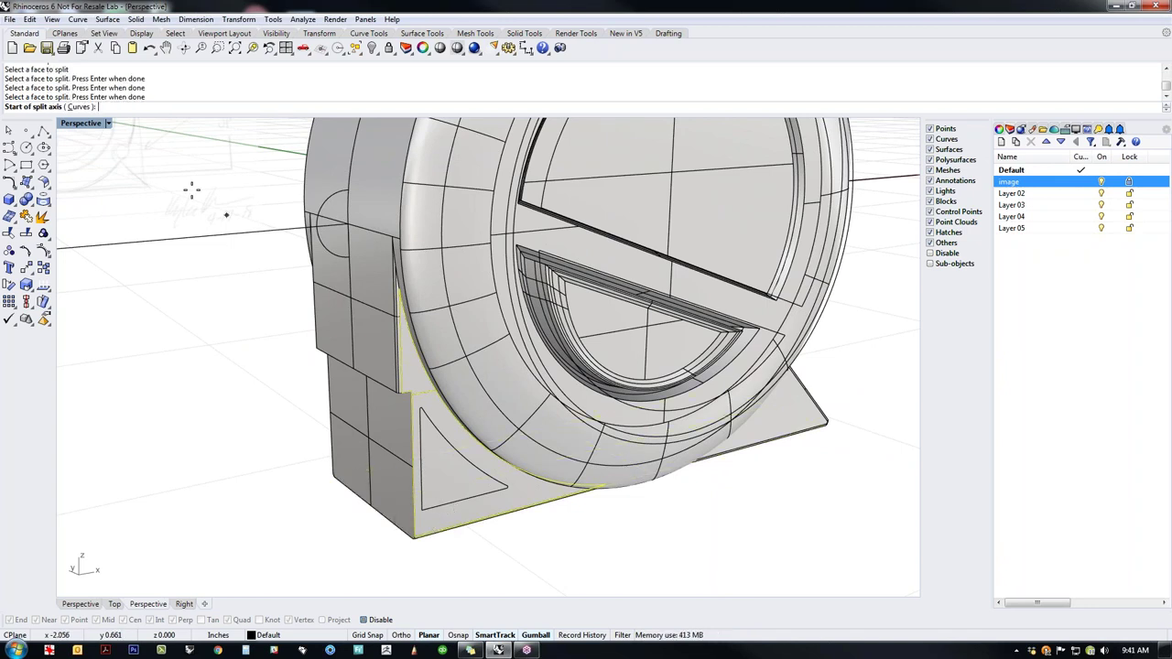
{"action": "left_click", "coordinate": [86, 106]}
{"action": "left_click", "coordinate": [458, 507]}
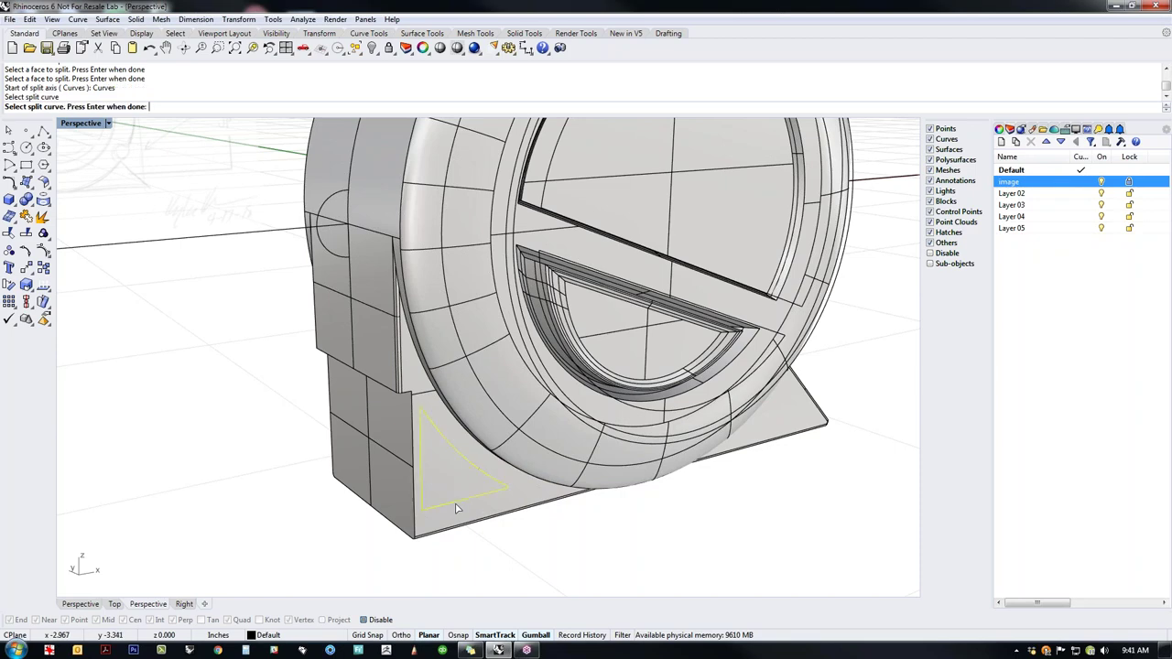
{"action": "key", "text": "Return"}
{"action": "scroll", "coordinate": [528, 553], "scroll_direction": "up", "scroll_amount": 3}
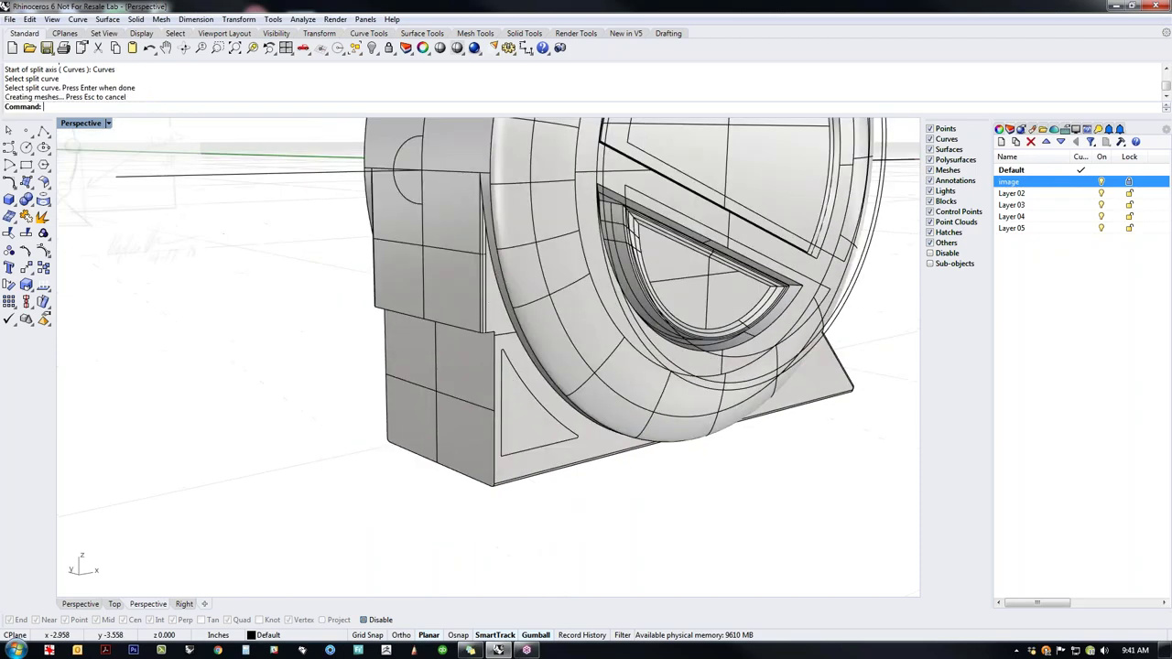
{"action": "scroll", "coordinate": [529, 547], "scroll_direction": "down", "scroll_amount": 2}
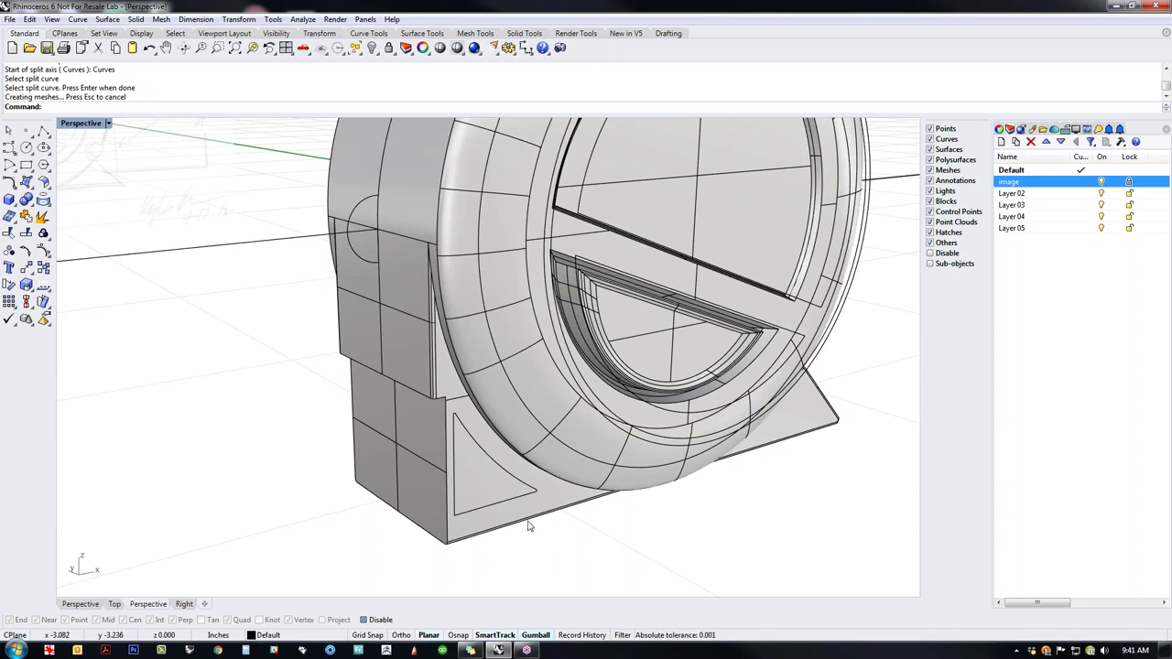
Step: Extrude the split triangular face outward from the base's front side
{"action": "scroll", "coordinate": [529, 526], "scroll_direction": "up", "scroll_amount": 3}
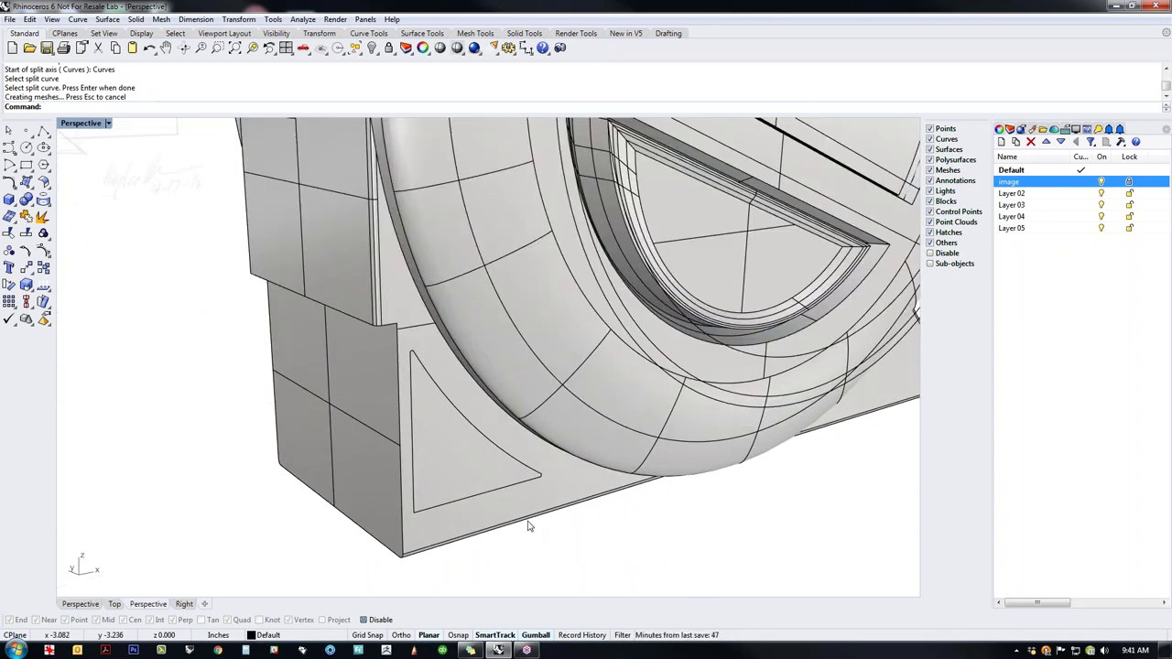
{"action": "left_click", "coordinate": [459, 472]}
{"action": "right_click_drag", "start_coordinate": [529, 547], "coordinate": [480, 448]}
{"action": "left_click_drag", "start_coordinate": [465, 414], "coordinate": [509, 445]}
{"action": "left_click", "coordinate": [471, 488]}
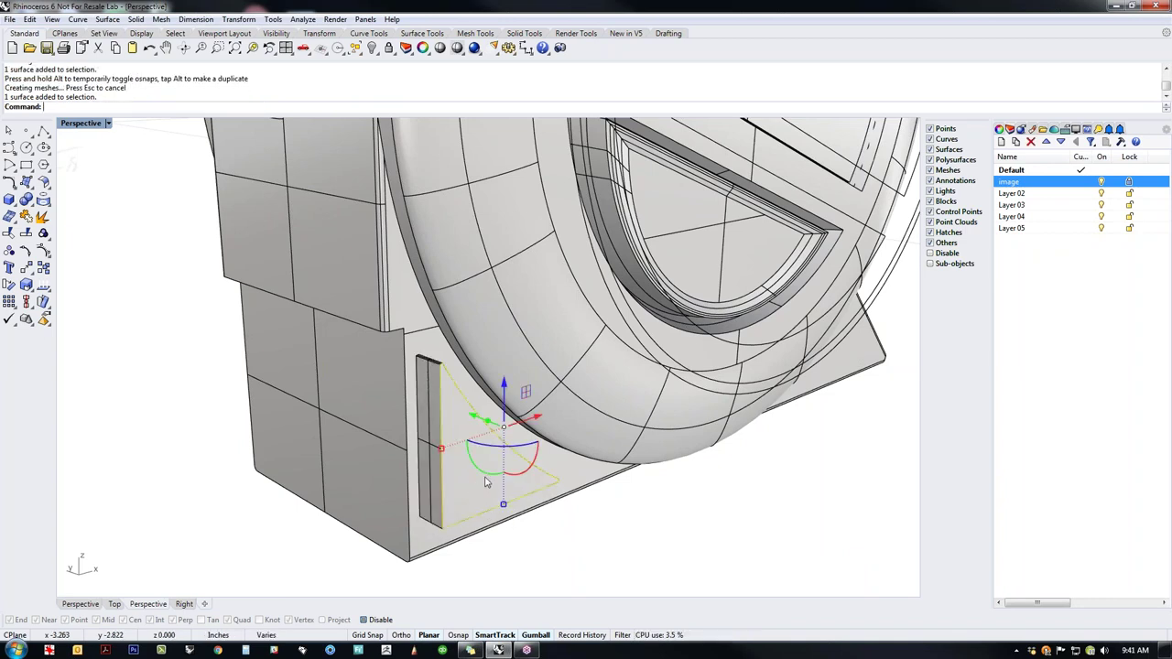
Step: Extrude the raised triangular face slightly further and shrink it inward to form a bevelled border on all sides
{"action": "mouse_move", "coordinate": [490, 426]}
{"action": "left_mouse_down"}
{"action": "mouse_move", "coordinate": [515, 436]}
{"action": "mouse_move", "coordinate": [504, 431]}
{"action": "left_mouse_up"}
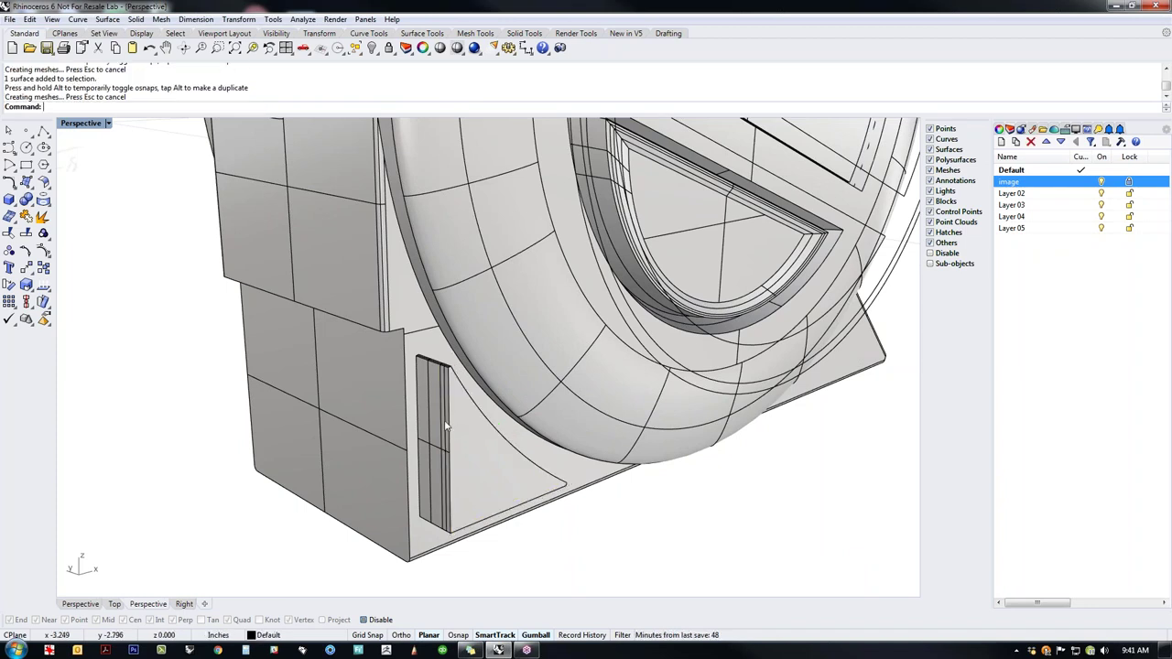
{"action": "left_click", "coordinate": [486, 495]}
{"action": "left_click_drag", "start_coordinate": [457, 456], "coordinate": [461, 456]}
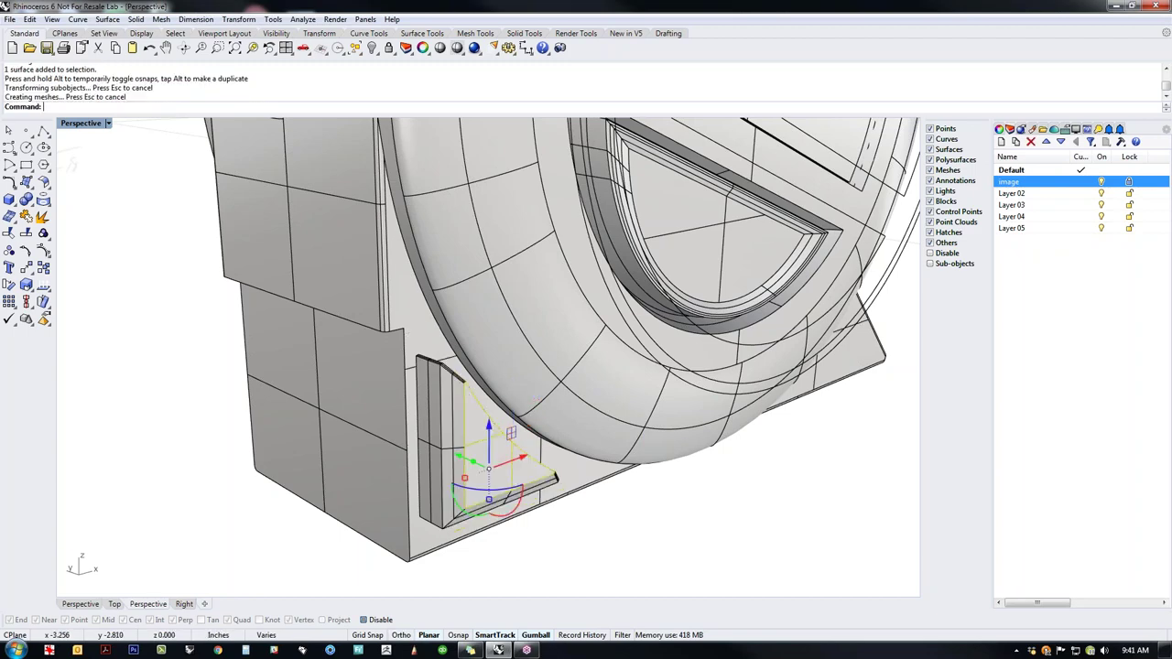
{"action": "right_click_drag", "start_coordinate": [537, 485], "coordinate": [390, 479]}
{"action": "scroll", "coordinate": [514, 462], "scroll_direction": "up", "scroll_amount": 4}
{"action": "right_click_drag", "start_coordinate": [479, 455], "coordinate": [527, 448]}
{"action": "left_click_drag", "start_coordinate": [510, 443], "coordinate": [470, 480]}
{"action": "right_click_drag", "start_coordinate": [509, 487], "coordinate": [414, 465]}
{"action": "scroll", "coordinate": [494, 474], "scroll_direction": "up", "scroll_amount": 3}
{"action": "left_click_drag", "start_coordinate": [386, 492], "coordinate": [383, 490]}
{"action": "left_click_drag", "start_coordinate": [461, 486], "coordinate": [447, 488]}
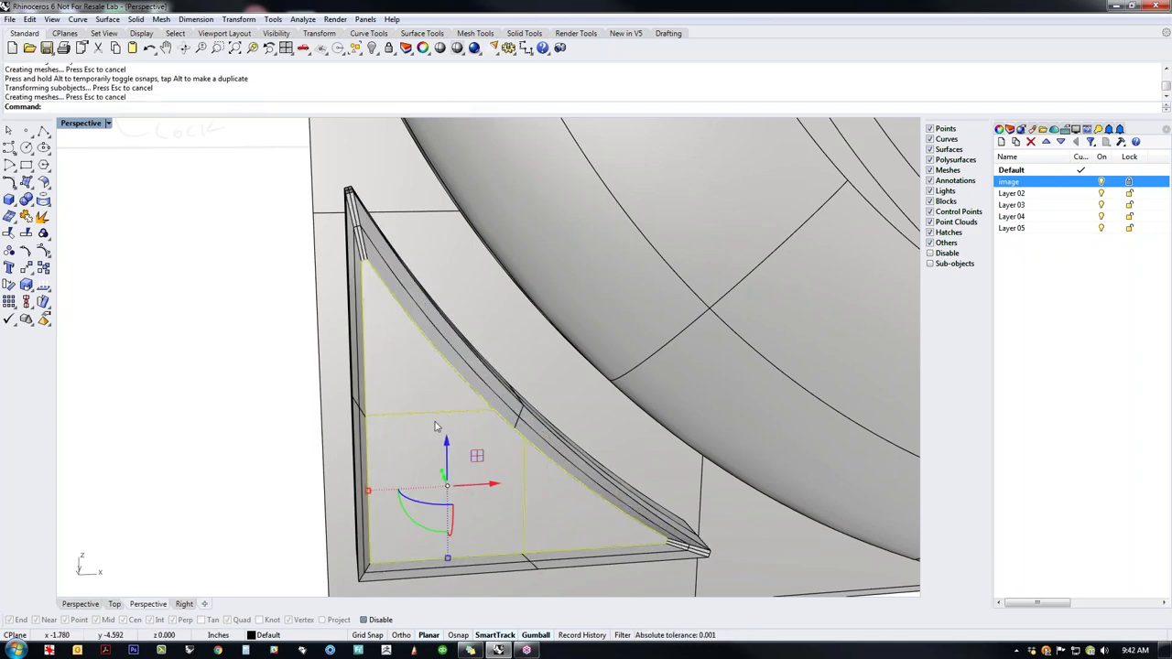
Step: Fine-tune the position of the bevelled triangle's inner face, checking the border from several angles
{"action": "scroll", "coordinate": [405, 450], "scroll_direction": "up", "scroll_amount": 3}
{"action": "right_click_drag", "start_coordinate": [405, 450], "coordinate": [473, 430]}
{"action": "mouse_move", "coordinate": [448, 451]}
{"action": "left_mouse_down"}
{"action": "mouse_move", "coordinate": [448, 414]}
{"action": "mouse_move", "coordinate": [448, 456]}
{"action": "left_mouse_up"}
{"action": "right_click_drag", "start_coordinate": [447, 458], "coordinate": [718, 445]}
{"action": "left_click_drag", "start_coordinate": [735, 411], "coordinate": [769, 414]}
{"action": "right_click_drag", "start_coordinate": [769, 414], "coordinate": [494, 499]}
{"action": "scroll", "coordinate": [392, 489], "scroll_direction": "up", "scroll_amount": 8}
{"action": "right_click_drag", "start_coordinate": [393, 489], "coordinate": [440, 503]}
{"action": "right_click_drag", "start_coordinate": [470, 414], "coordinate": [463, 455]}
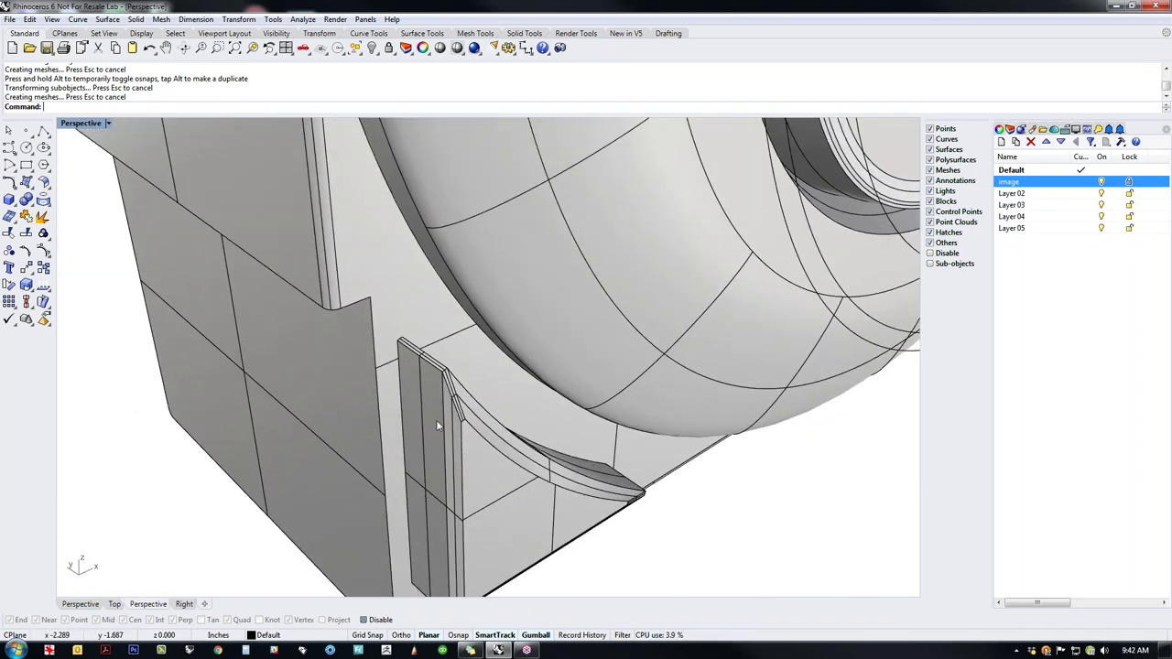
{"action": "mouse_move", "coordinate": [571, 508]}
{"action": "right_mouse_down"}
{"action": "mouse_move", "coordinate": [581, 480]}
{"action": "mouse_move", "coordinate": [543, 492]}
{"action": "mouse_move", "coordinate": [570, 488]}
{"action": "right_mouse_up"}
{"action": "right_click_drag", "start_coordinate": [289, 486], "coordinate": [437, 460], "text": "shift"}
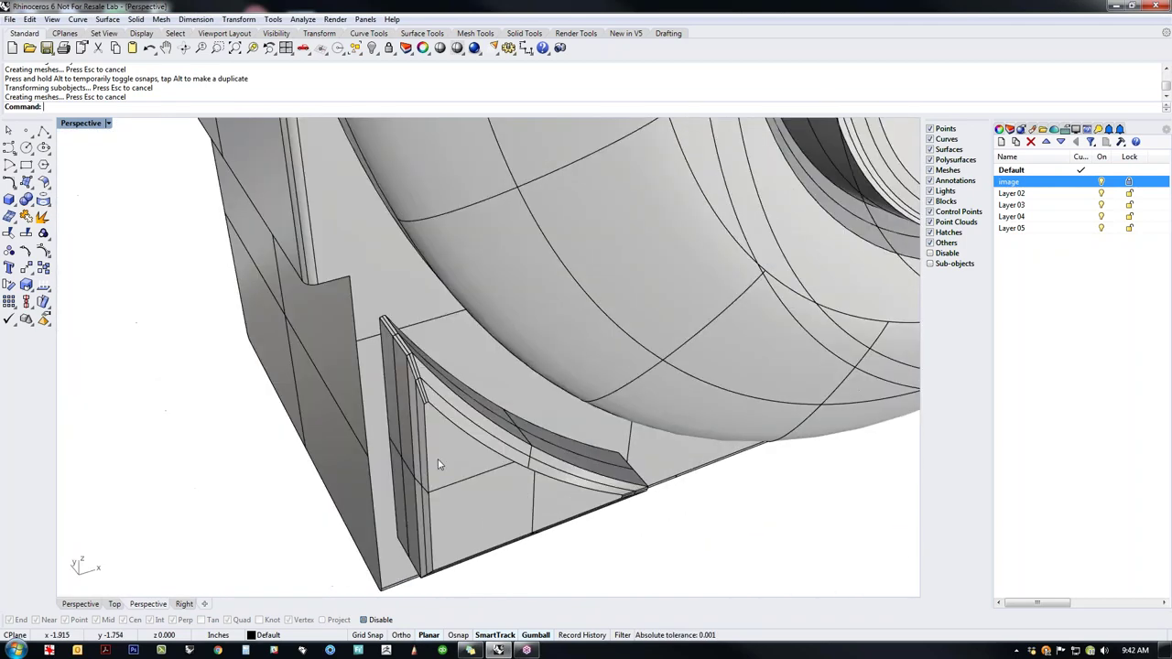
Step: Select the triangle's bevelled border faces, including the small corner facets, and move them with the inner face in toward the base
{"action": "scroll", "coordinate": [413, 421], "scroll_direction": "up", "scroll_amount": 7}
{"action": "left_click", "coordinate": [441, 412], "text": "ctrl+shift"}
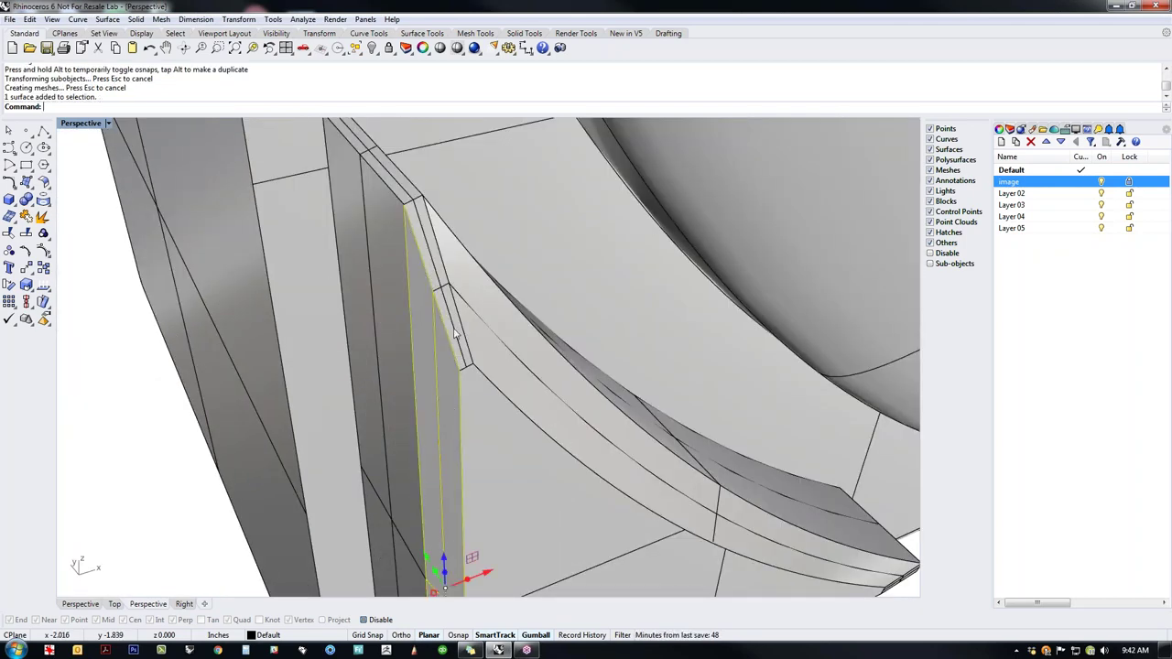
{"action": "left_click", "coordinate": [440, 291], "text": "ctrl+shift"}
{"action": "left_click", "coordinate": [481, 319], "text": "ctrl+shift"}
{"action": "right_click_drag", "start_coordinate": [586, 413], "coordinate": [495, 348]}
{"action": "scroll", "coordinate": [440, 215], "scroll_direction": "up", "scroll_amount": 5}
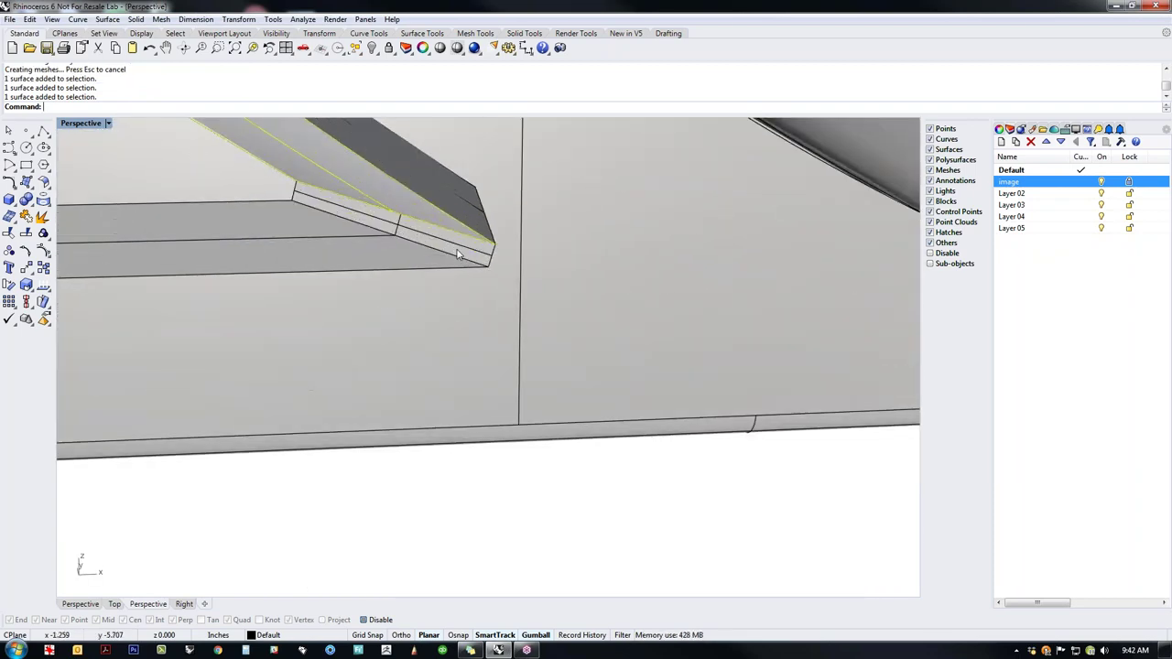
{"action": "left_click", "coordinate": [460, 254], "text": "ctrl+shift"}
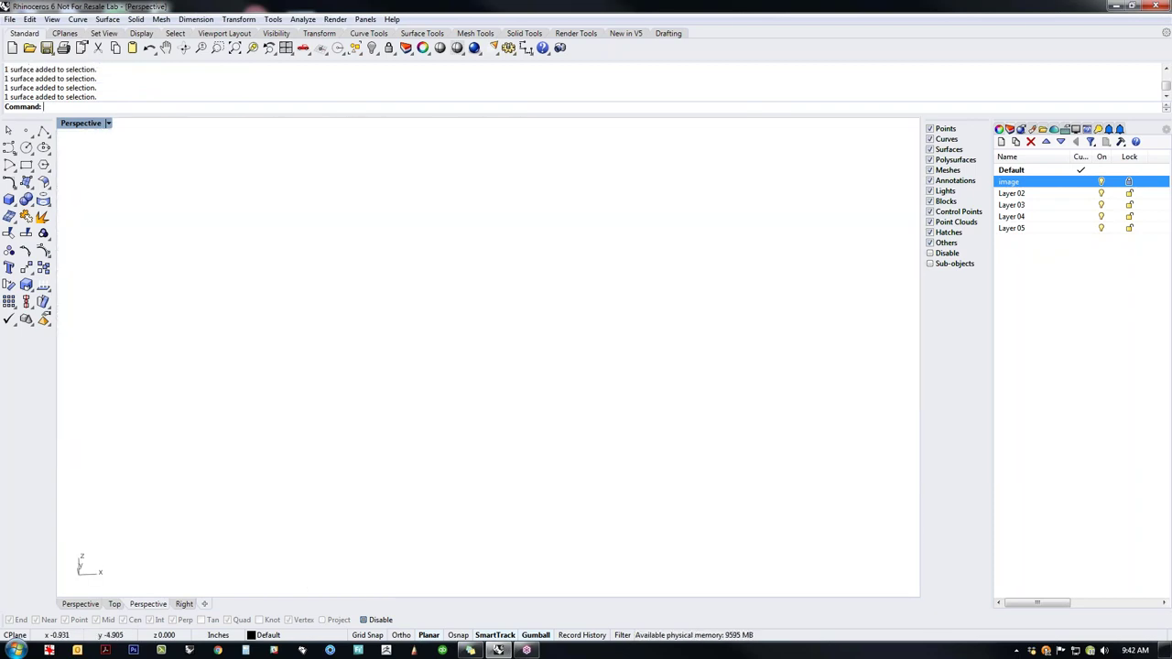
{"action": "right_click_drag", "start_coordinate": [457, 385], "coordinate": [346, 336], "text": "shift"}
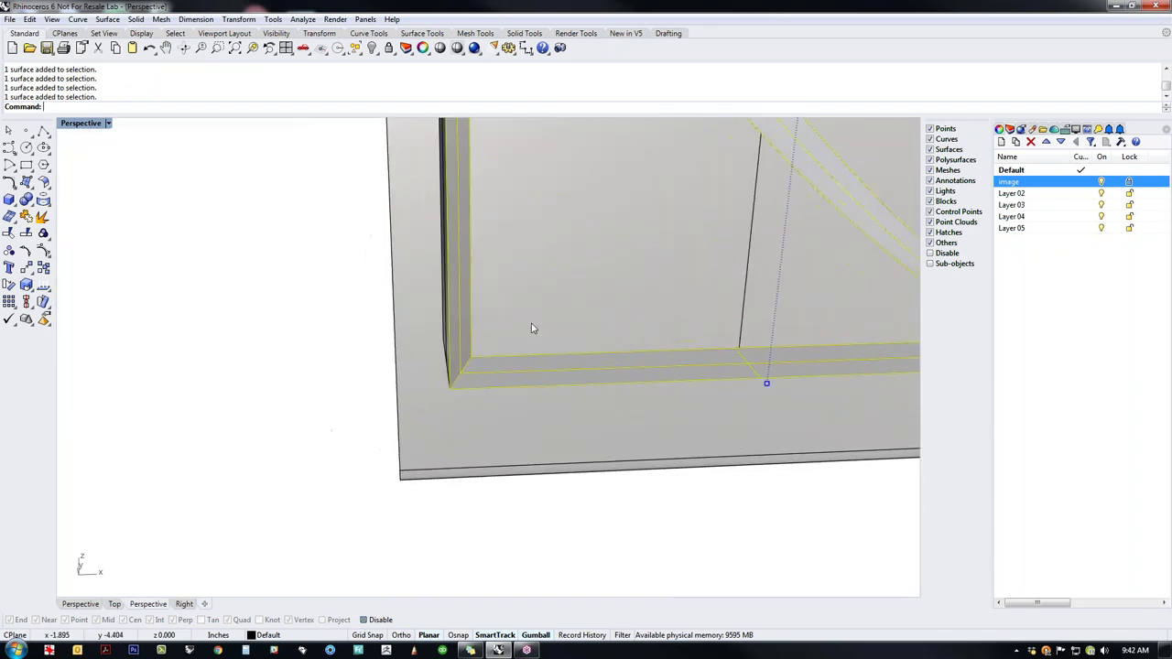
{"action": "scroll", "coordinate": [601, 314], "scroll_direction": "down", "scroll_amount": 2}
{"action": "right_click_drag", "start_coordinate": [600, 314], "coordinate": [806, 384], "text": "shift"}
{"action": "right_click_drag", "start_coordinate": [654, 455], "coordinate": [595, 458], "text": "shift"}
{"action": "left_click_drag", "start_coordinate": [686, 367], "coordinate": [638, 354]}
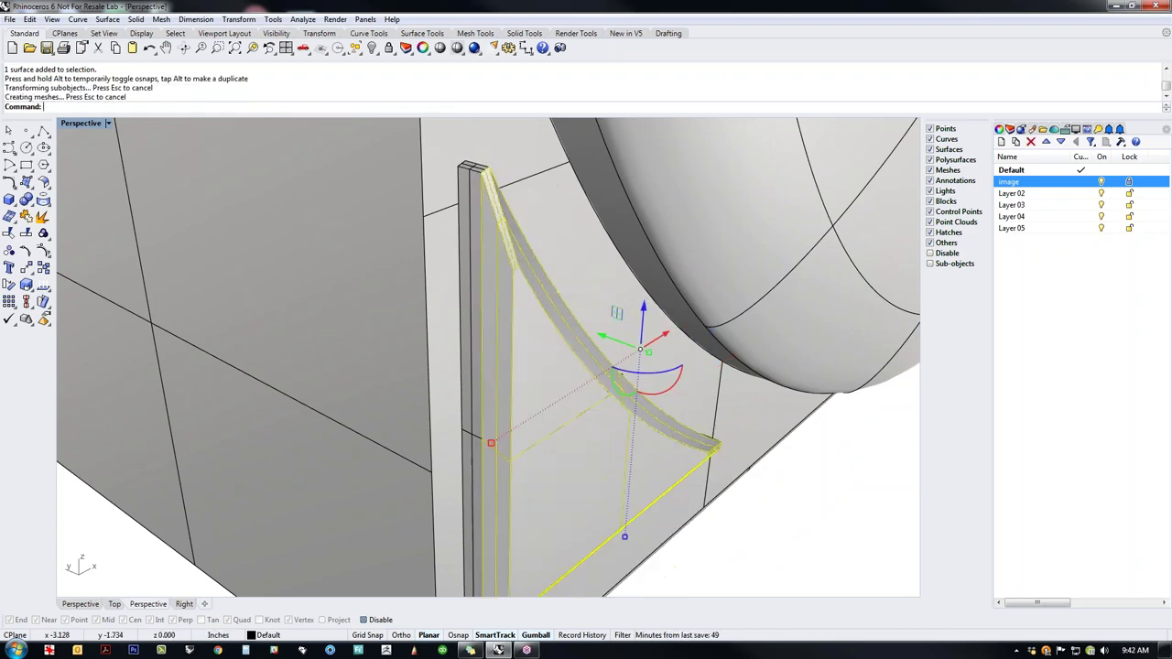
{"action": "left_click", "coordinate": [812, 539]}
{"action": "scroll", "coordinate": [713, 467], "scroll_direction": "down", "scroll_amount": 8}
{"action": "right_click_drag", "start_coordinate": [713, 467], "coordinate": [639, 463]}
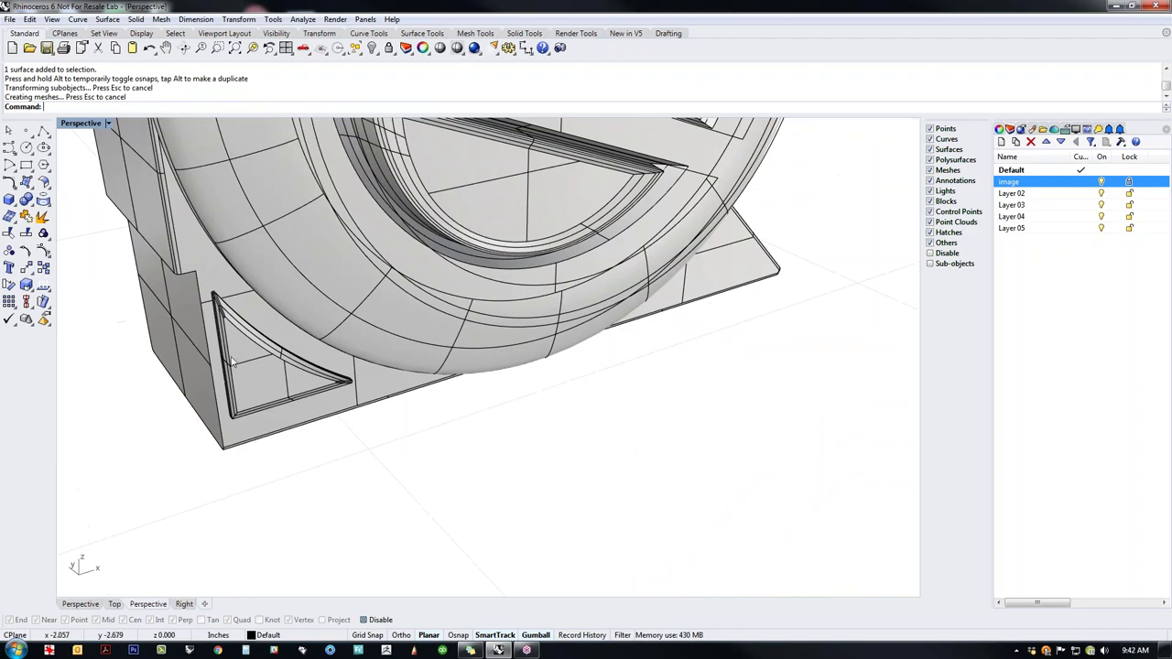
Step: Extract the plain flat side face on the opposite side of the base and delete it
{"action": "scroll", "coordinate": [231, 359], "scroll_direction": "up", "scroll_amount": 7}
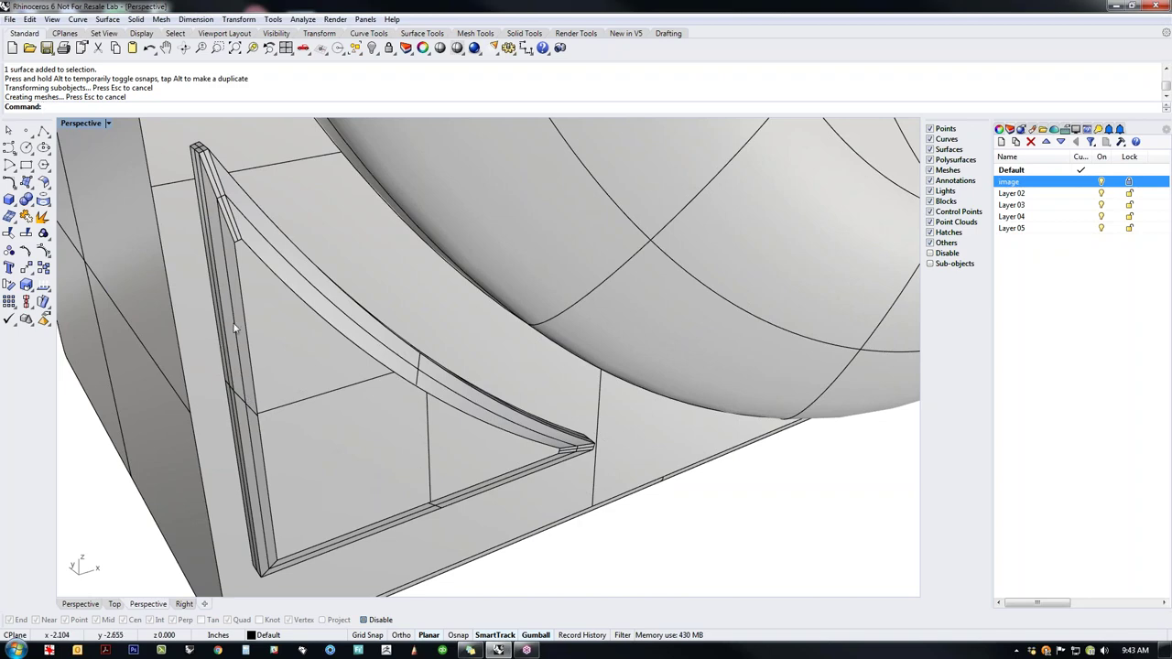
{"action": "scroll", "coordinate": [272, 350], "scroll_direction": "down", "scroll_amount": 10}
{"action": "right_click_drag", "start_coordinate": [334, 393], "coordinate": [442, 447]}
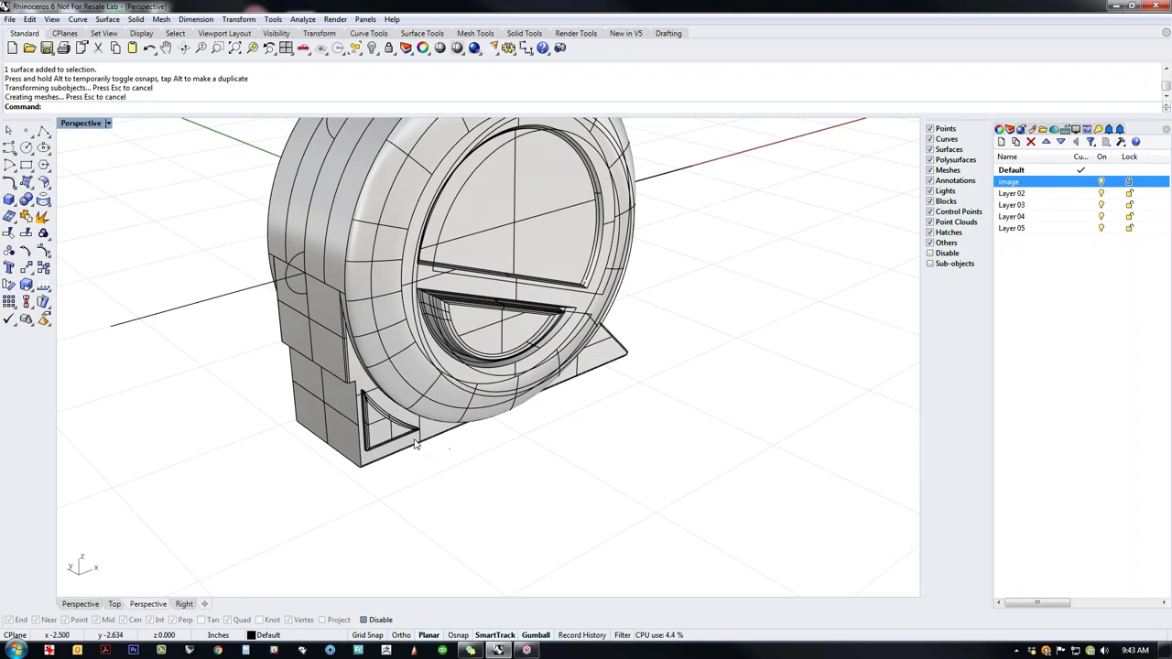
{"action": "scroll", "coordinate": [364, 440], "scroll_direction": "up", "scroll_amount": 2}
{"action": "right_click_drag", "start_coordinate": [300, 452], "coordinate": [393, 477]}
{"action": "scroll", "coordinate": [406, 422], "scroll_direction": "up", "scroll_amount": 2}
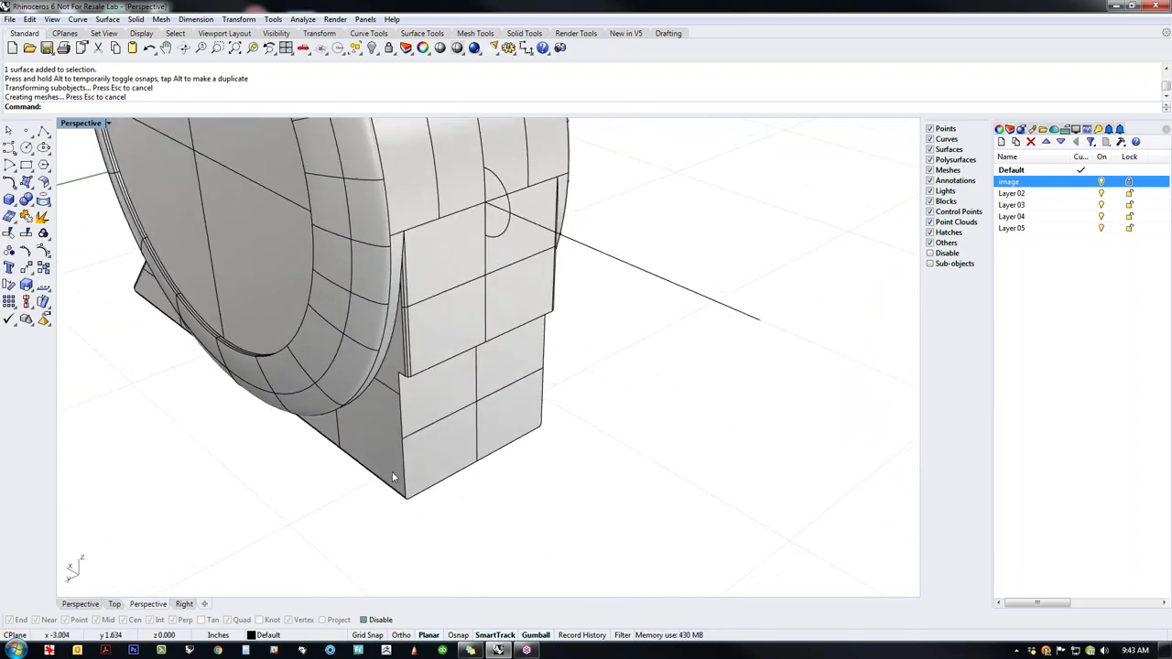
{"action": "middle_click", "coordinate": [393, 477]}
{"action": "left_click", "coordinate": [381, 434]}
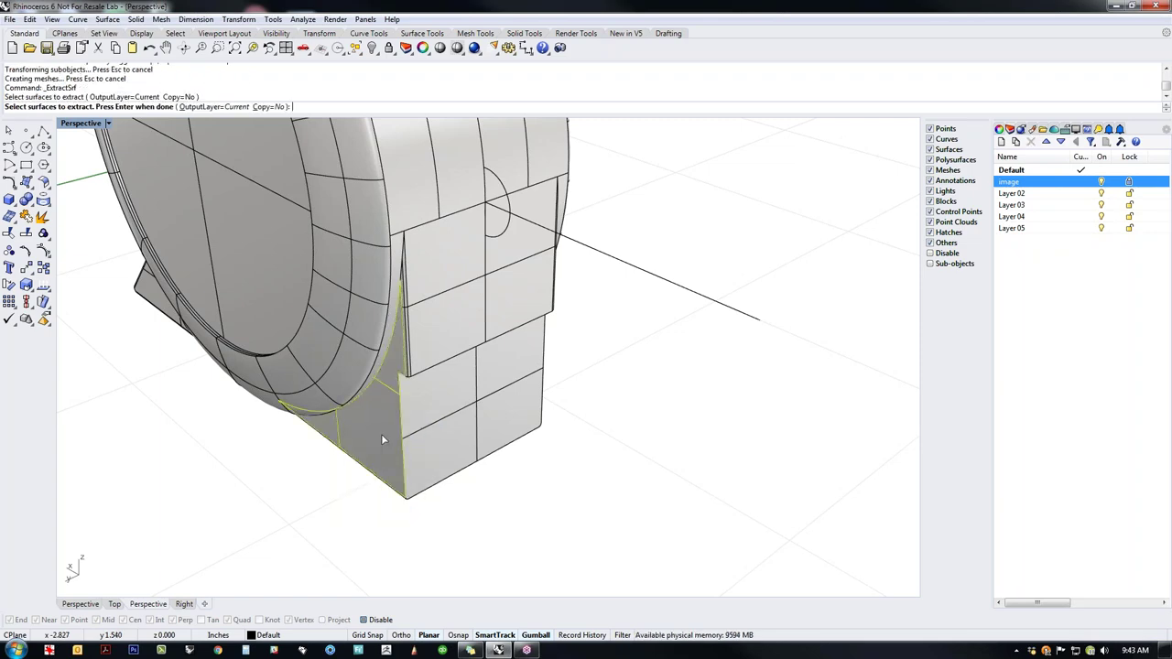
{"action": "key", "text": "Return"}
{"action": "key", "text": "Delete"}
Step: Extract the front side face surrounding the triangle and join it with the triangular detail into one panel
{"action": "right_click_drag", "start_coordinate": [422, 434], "coordinate": [441, 390]}
{"action": "middle_click", "coordinate": [441, 386]}
{"action": "left_click", "coordinate": [430, 356]}
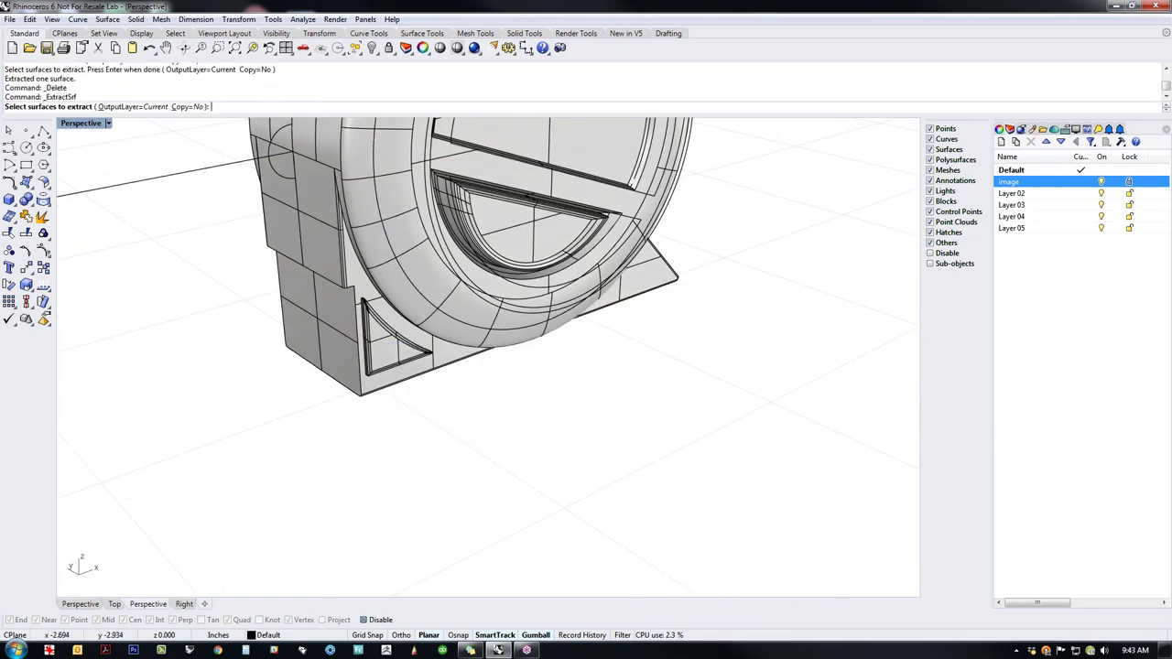
{"action": "scroll", "coordinate": [455, 346], "scroll_direction": "up", "scroll_amount": 6}
{"action": "left_click", "coordinate": [450, 358]}
{"action": "right_click", "coordinate": [447, 359]}
{"action": "left_click", "coordinate": [359, 368]}
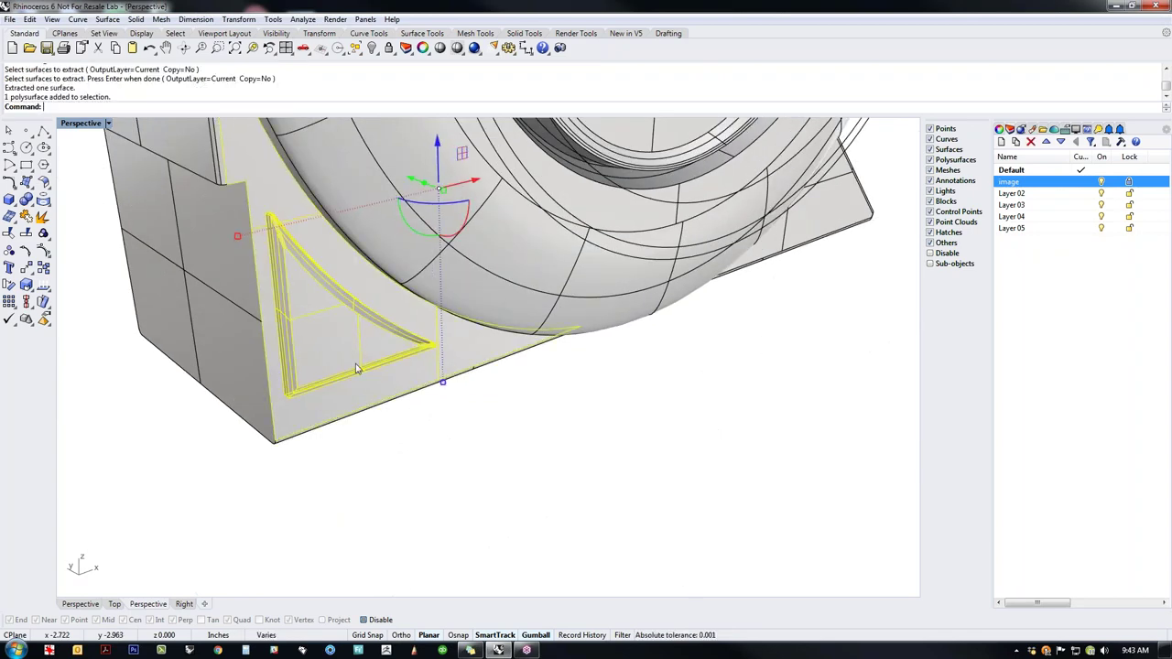
{"action": "key", "text": "ctrl+j"}
Step: Mirror a copy of the joined triangular panel to the opposite side of the base
{"action": "scroll", "coordinate": [390, 382], "scroll_direction": "down", "scroll_amount": 6}
{"action": "right_click_drag", "start_coordinate": [390, 382], "coordinate": [419, 384]}
{"action": "type", "text": "Mi"}
{"action": "key", "text": "Return"}
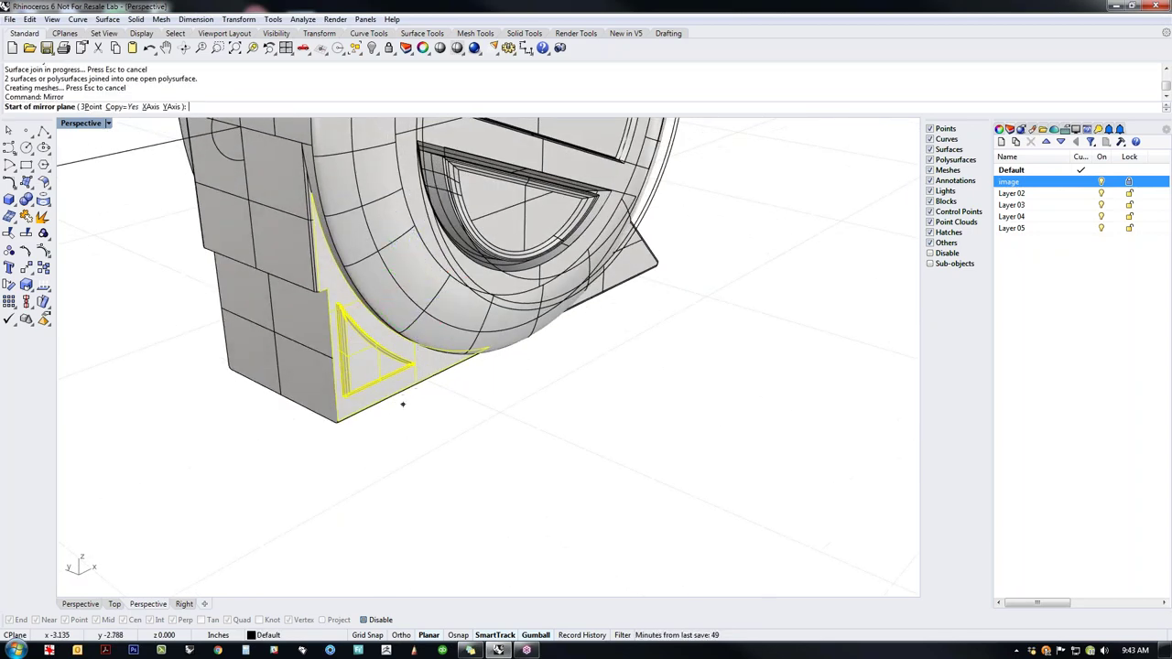
{"action": "left_click", "coordinate": [281, 399], "text": "alt"}
{"action": "left_click", "coordinate": [270, 403], "text": "shift"}
{"action": "right_click_drag", "start_coordinate": [217, 447], "coordinate": [315, 449]}
Step: Join the mirrored triangular panel to the main body
{"action": "left_click", "coordinate": [315, 449]}
{"action": "left_click", "coordinate": [387, 460], "text": "shift"}
{"action": "type", "text": "join"}
{"action": "key", "text": "Return"}
{"action": "right_click_drag", "start_coordinate": [440, 473], "coordinate": [436, 410]}
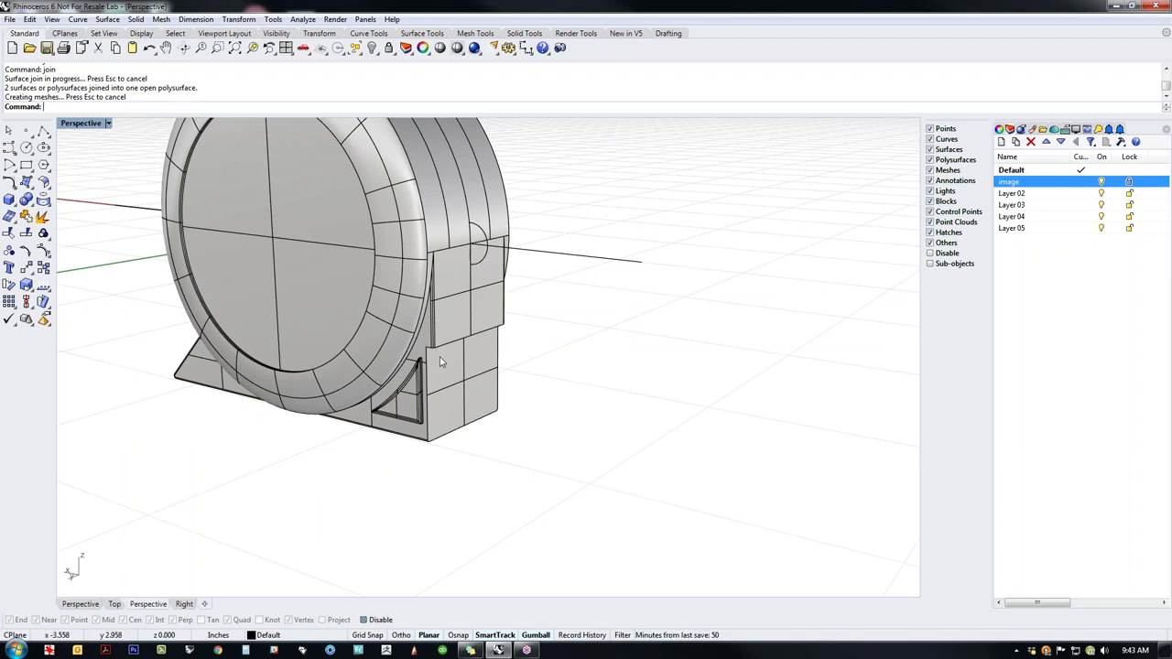
{"action": "right_click_drag", "start_coordinate": [448, 382], "coordinate": [491, 443], "text": "shift"}
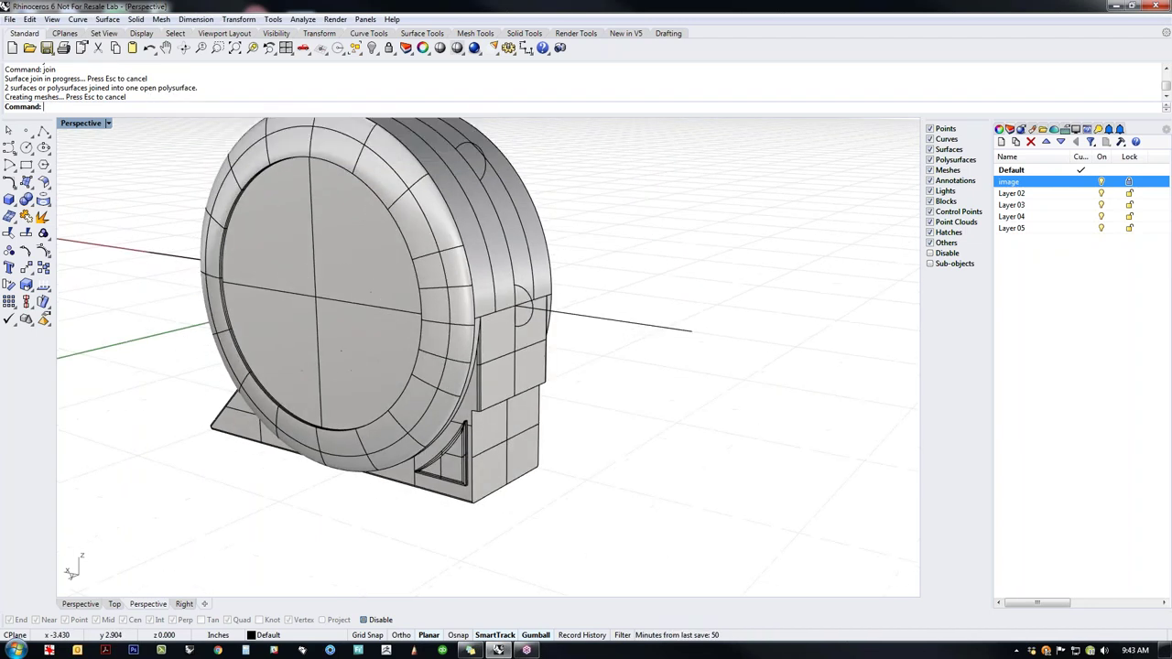
Step: Join the original front triangular panel to the main body to close the solid, and clear the selection
{"action": "left_click", "coordinate": [445, 420]}
{"action": "right_click_drag", "start_coordinate": [646, 479], "coordinate": [433, 469]}
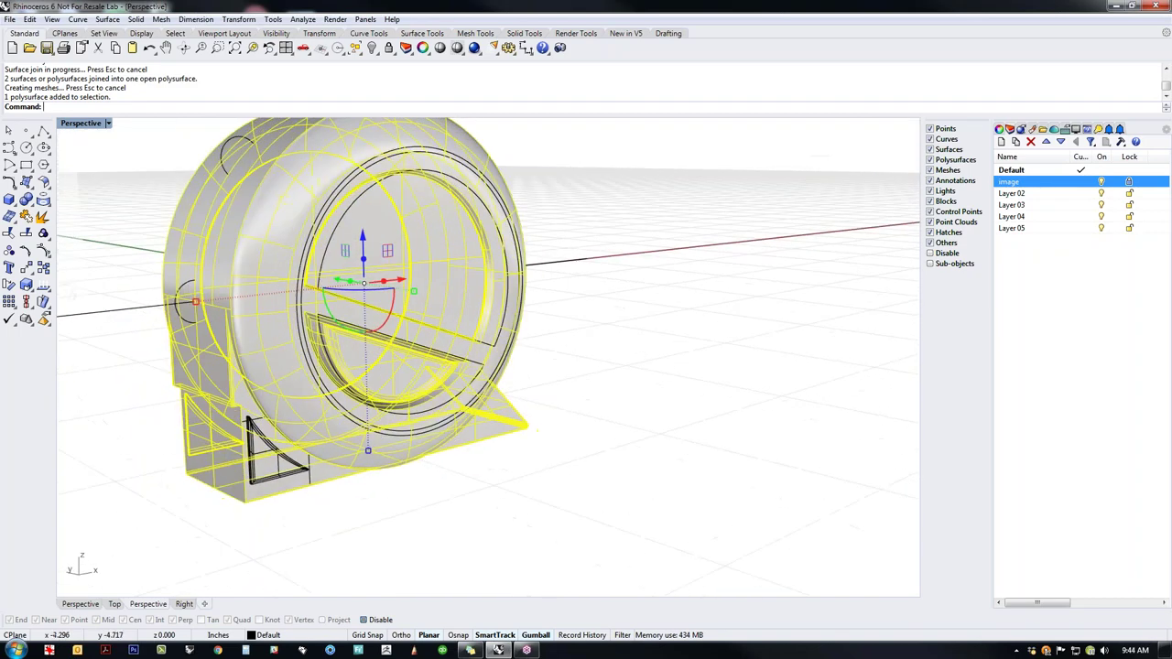
{"action": "scroll", "coordinate": [293, 495], "scroll_direction": "up", "scroll_amount": 3}
{"action": "left_click", "coordinate": [332, 480]}
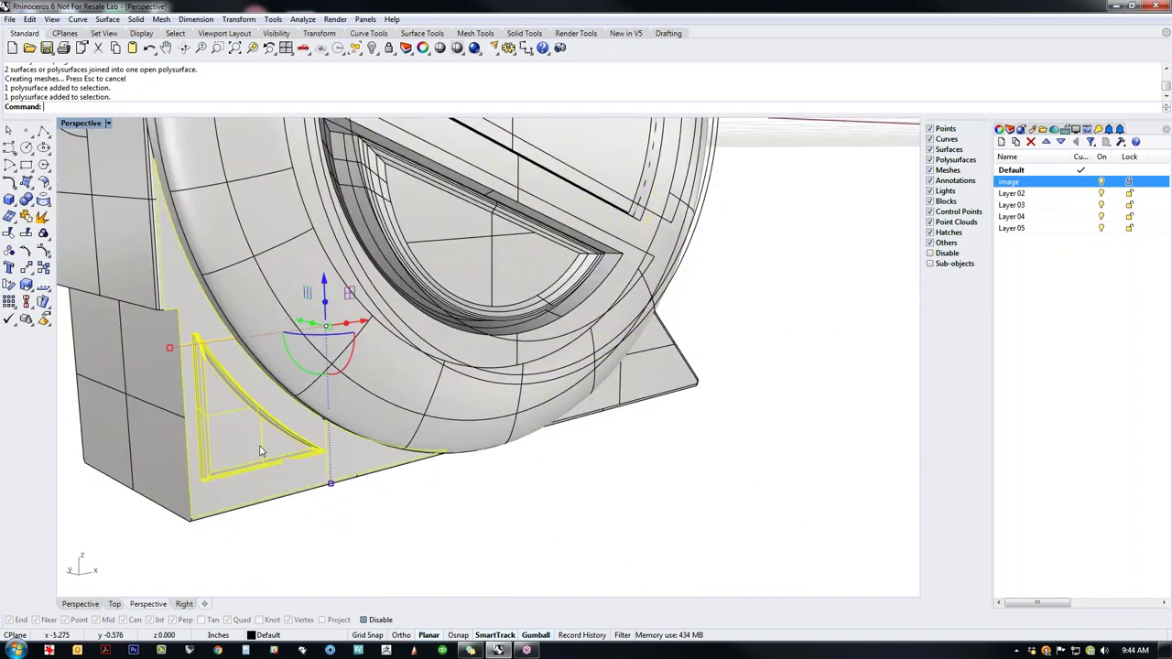
{"action": "left_click", "coordinate": [434, 437], "text": "shift"}
{"action": "type", "text": "join"}
{"action": "key", "text": "Return"}
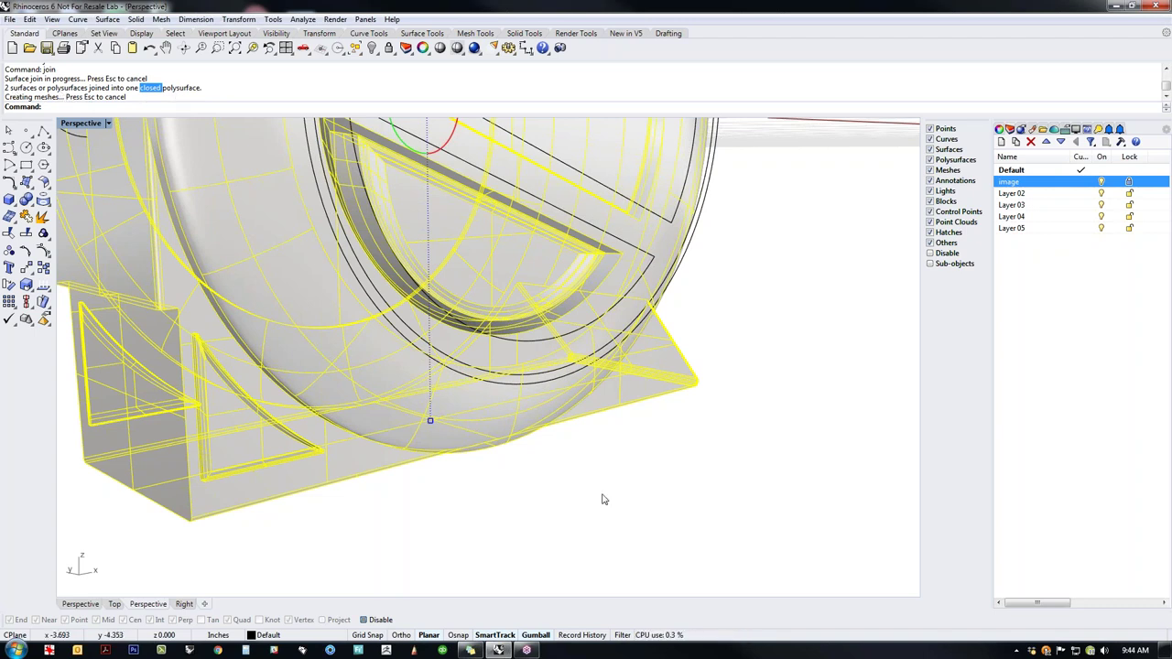
{"action": "right_click_drag", "start_coordinate": [578, 480], "coordinate": [645, 506]}
{"action": "left_click", "coordinate": [645, 506]}
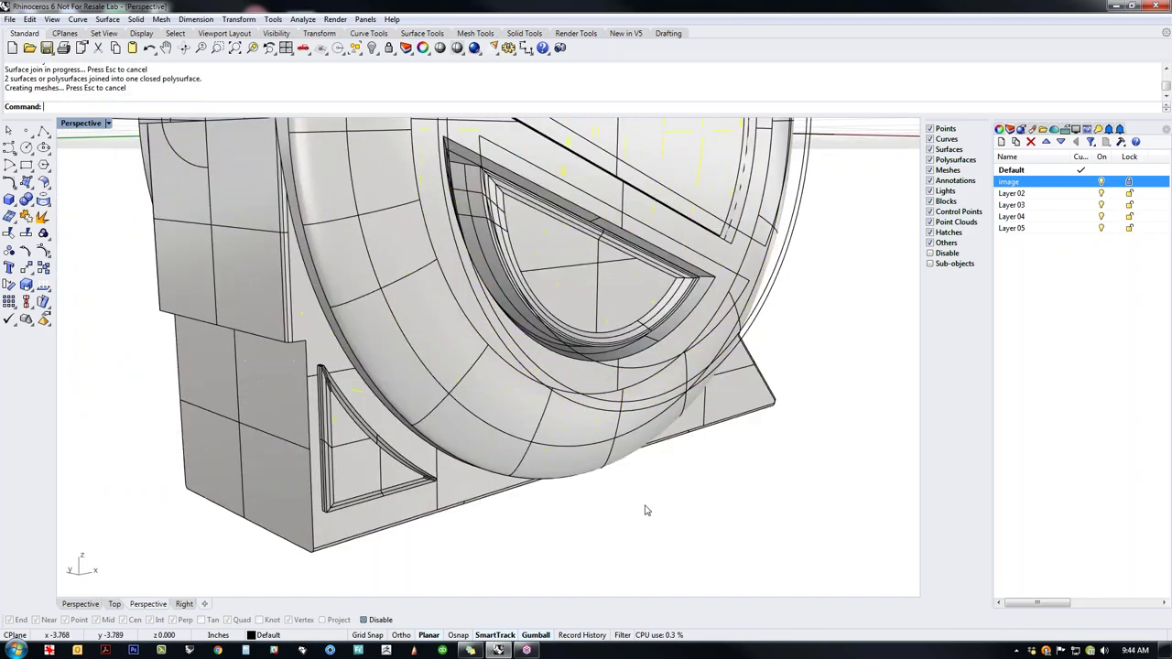
Step: Extract the upper end face of the base from the closed body as a separate surface
{"action": "scroll", "coordinate": [628, 506], "scroll_direction": "down", "scroll_amount": 3}
{"action": "middle_click", "coordinate": [348, 363]}
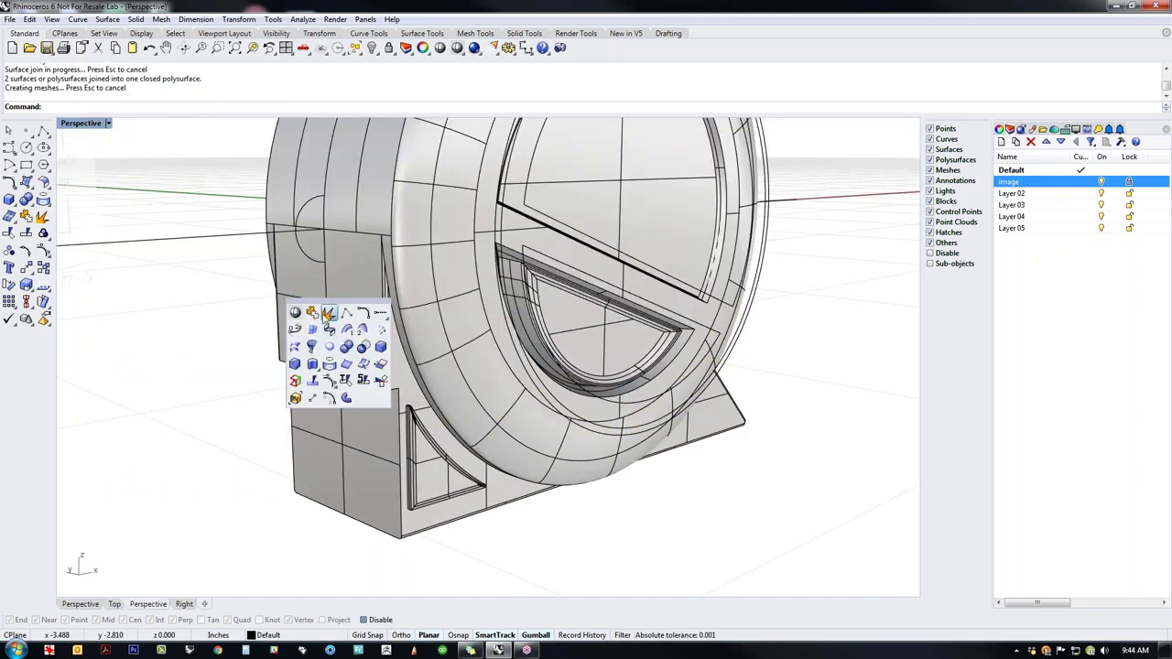
{"action": "left_click", "coordinate": [329, 318]}
{"action": "left_click", "coordinate": [329, 318]}
{"action": "key", "text": "Return"}
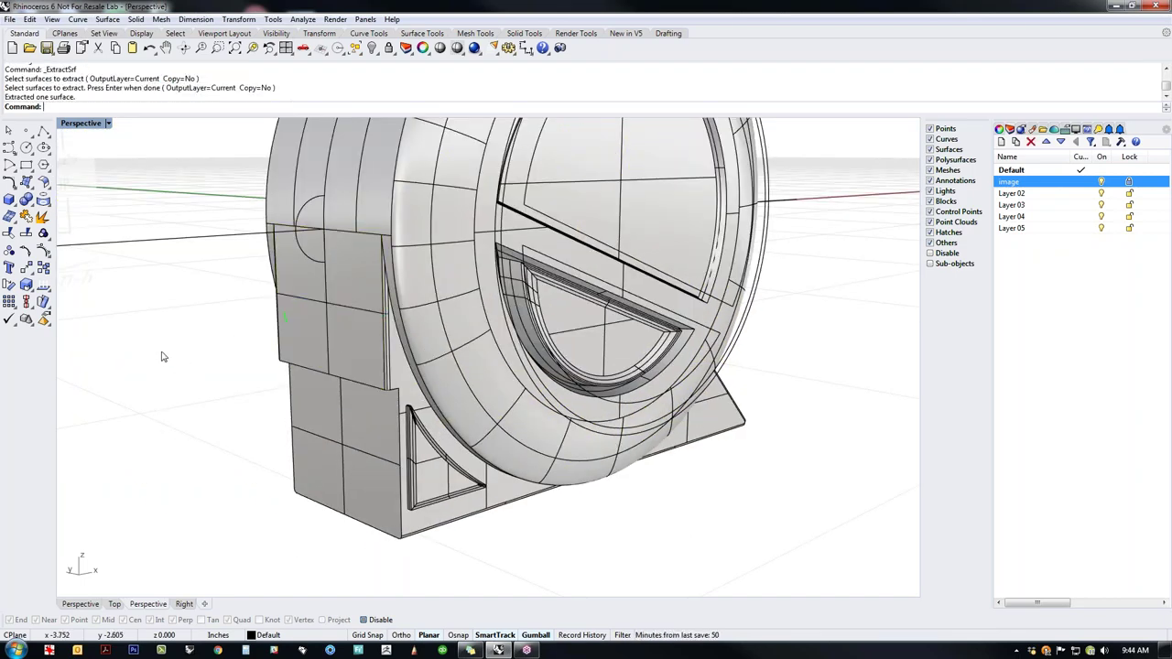
Step: Run Show Edges on the model to check for naked edges
{"action": "left_click", "coordinate": [43, 284]}
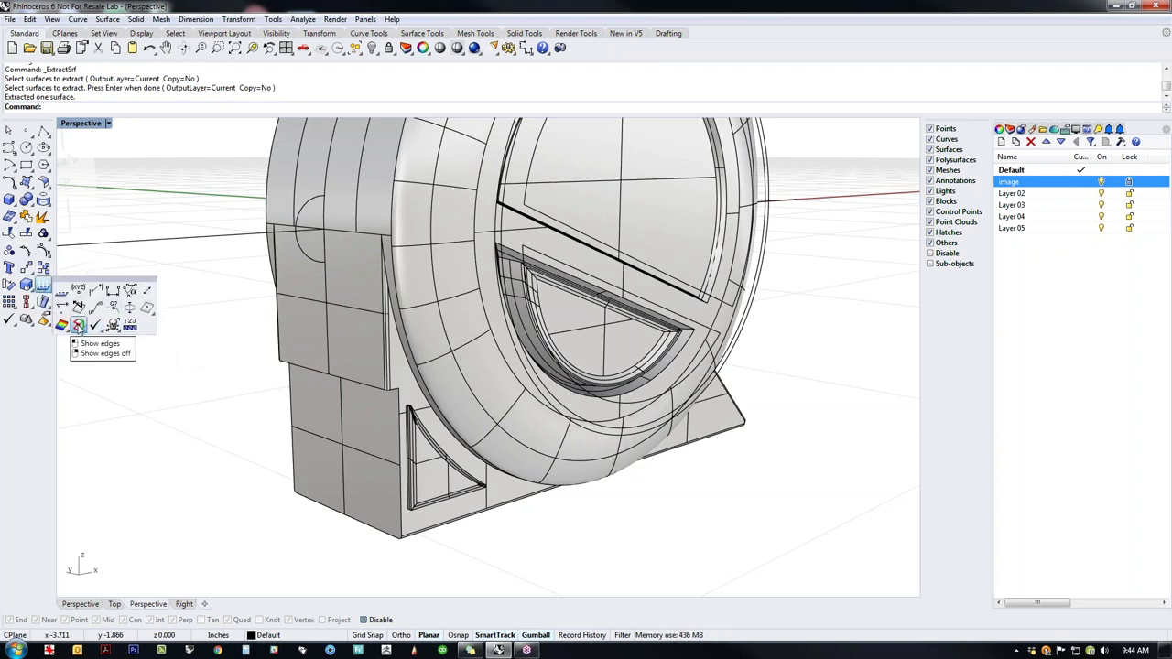
{"action": "left_click", "coordinate": [79, 325]}
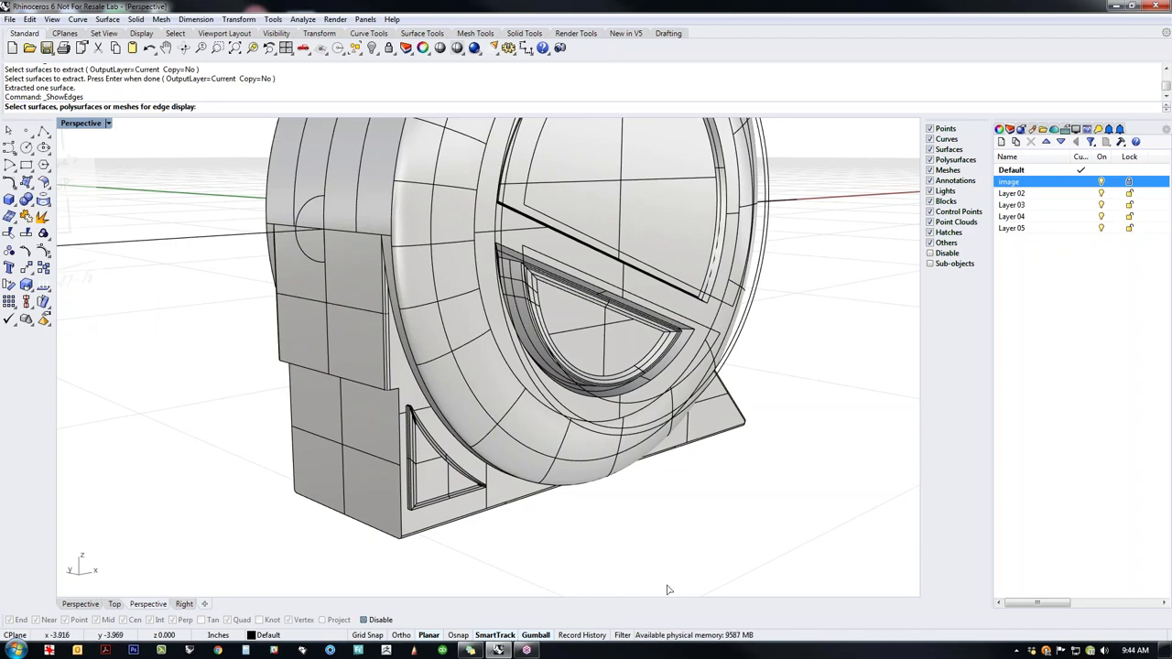
{"action": "left_click_drag", "start_coordinate": [666, 590], "coordinate": [522, 472]}
{"action": "key", "text": "Return"}
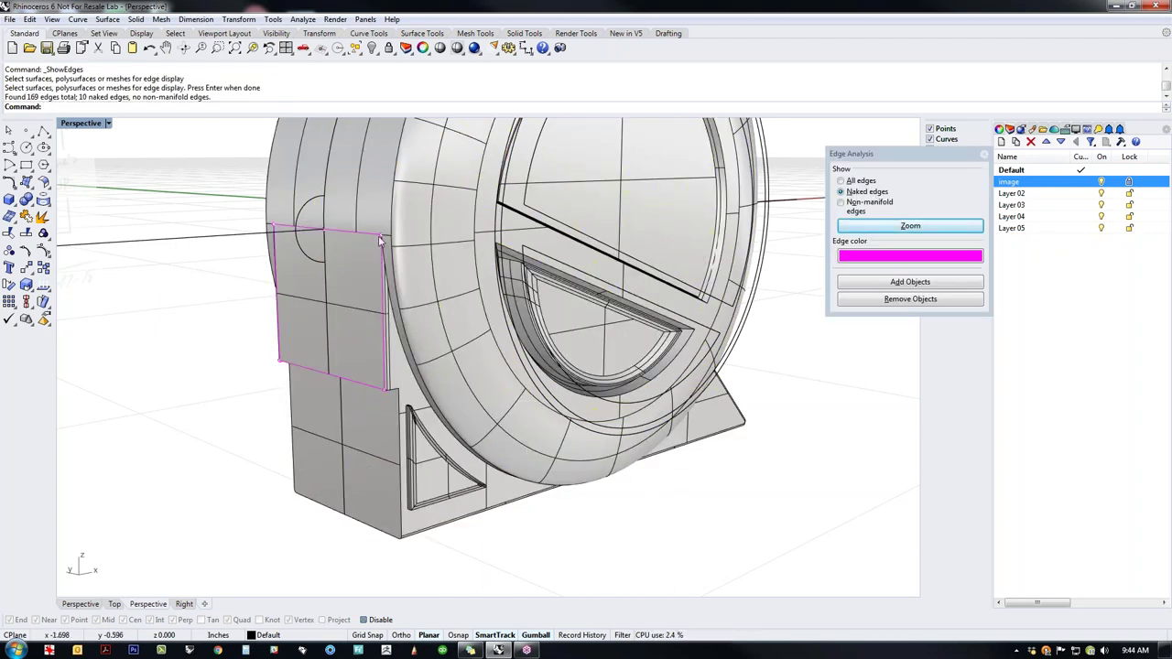
Step: Join the extracted end face back to the main body and close the edge analysis
{"action": "left_click", "coordinate": [339, 324]}
{"action": "left_click", "coordinate": [463, 358], "text": "shift"}
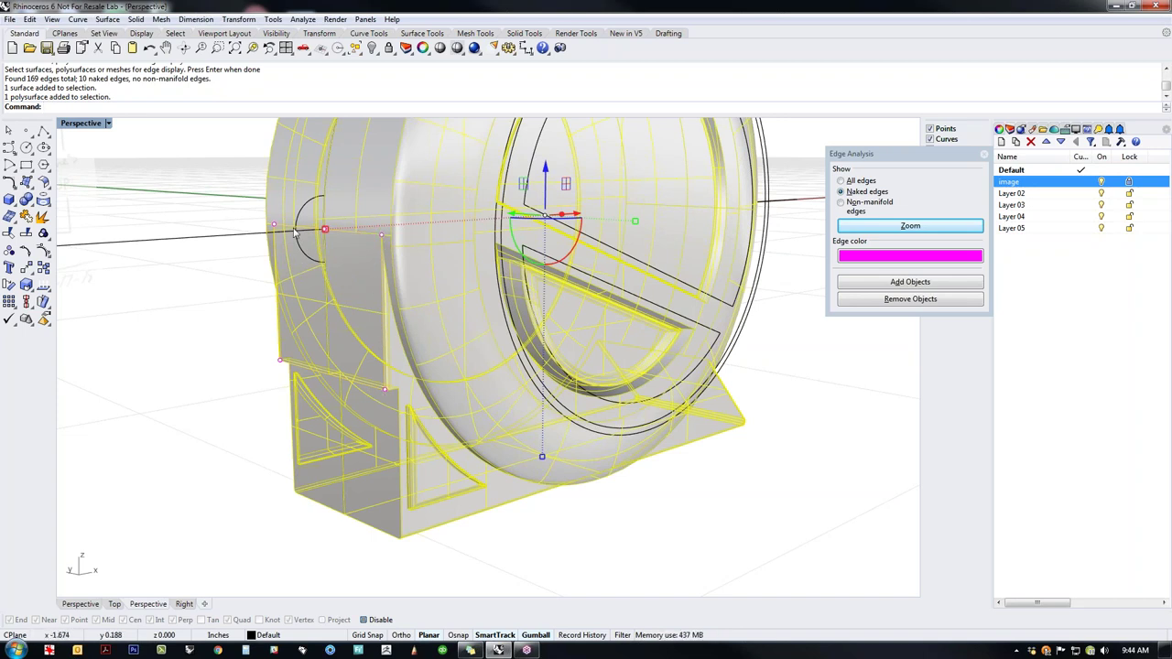
{"action": "left_click", "coordinate": [202, 362]}
{"action": "left_click", "coordinate": [347, 326]}
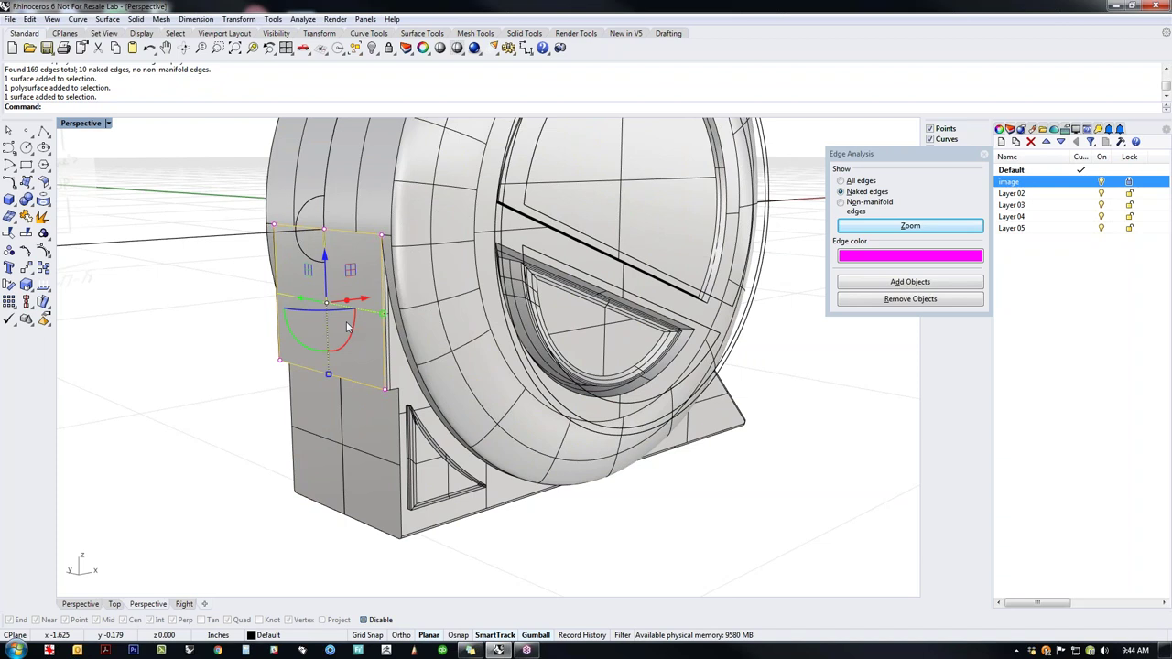
{"action": "left_click", "coordinate": [476, 405]}
{"action": "type", "text": "join"}
{"action": "key", "text": "Return"}
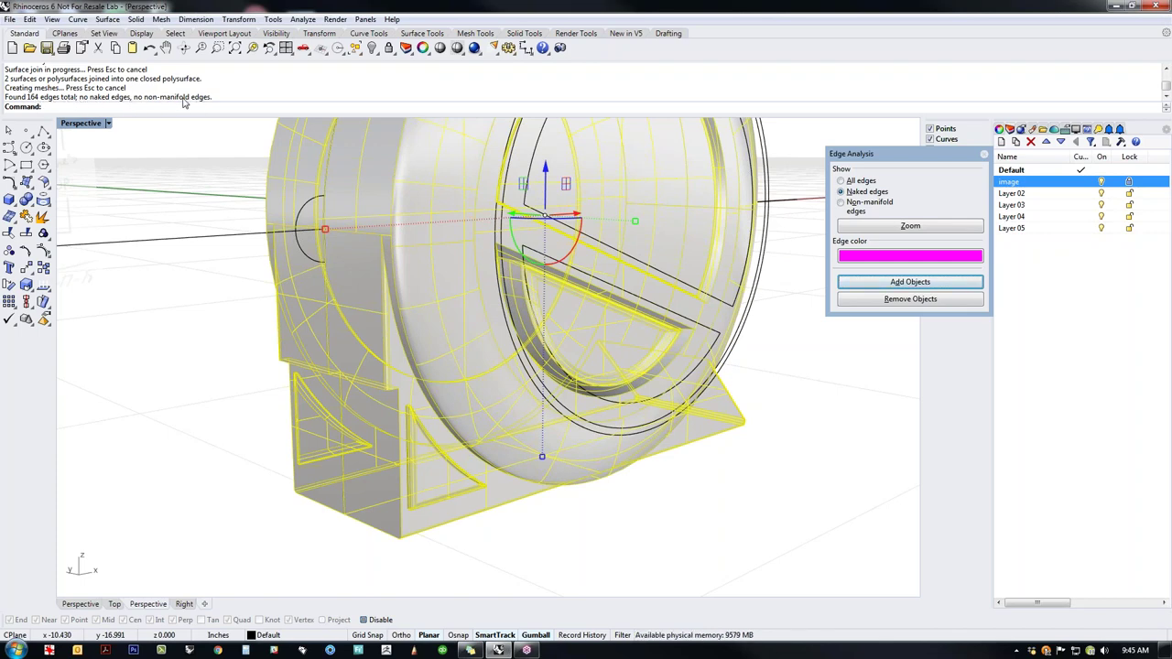
{"action": "left_click", "coordinate": [269, 411]}
{"action": "scroll", "coordinate": [366, 430], "scroll_direction": "down", "scroll_amount": 4}
{"action": "right_click_drag", "start_coordinate": [577, 443], "coordinate": [609, 464]}
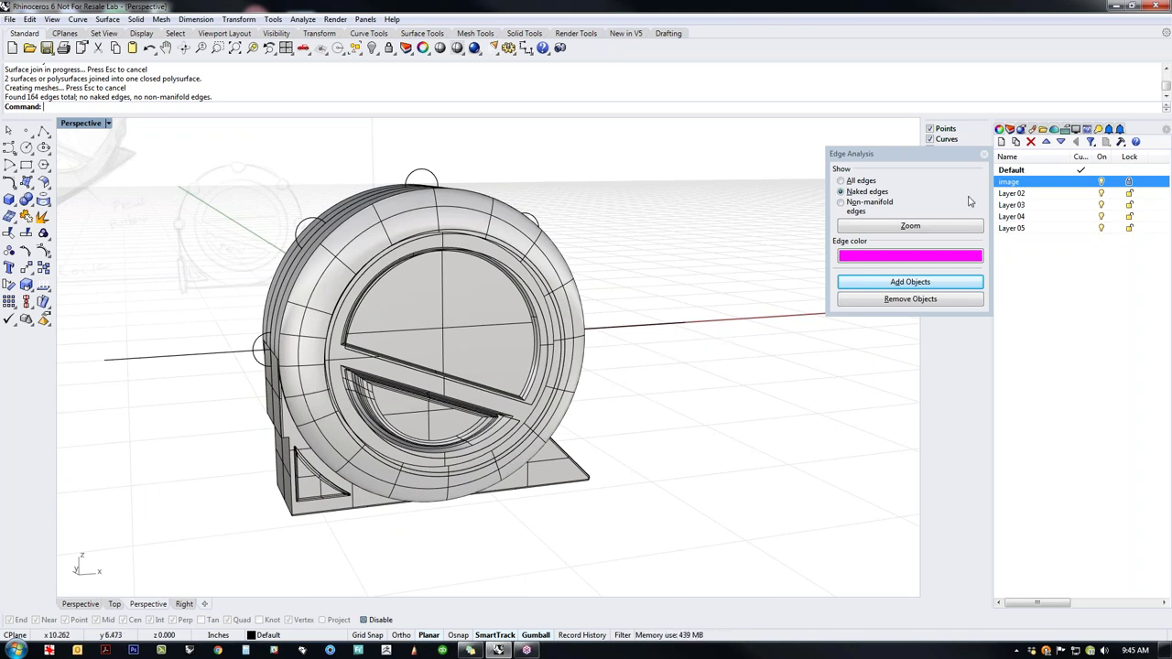
{"action": "left_click", "coordinate": [983, 154]}
Step: Bring up the popup toolbar and detach it as a floating toolbar beside the model
{"action": "middle_click", "coordinate": [741, 289]}
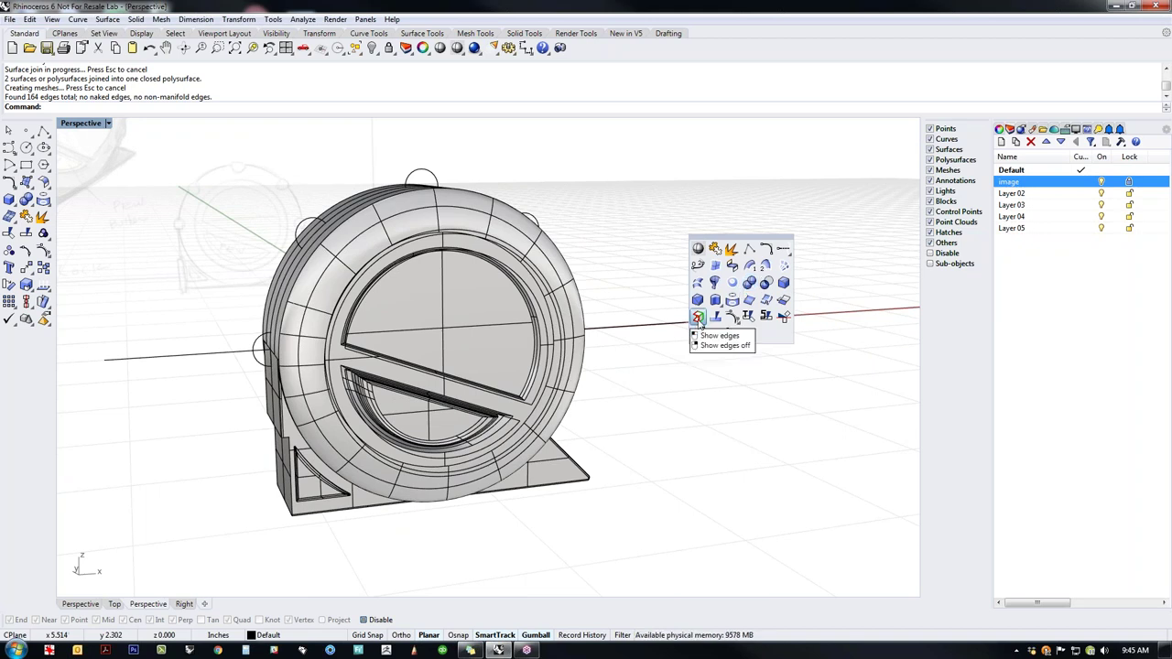
{"action": "middle_click", "coordinate": [692, 262]}
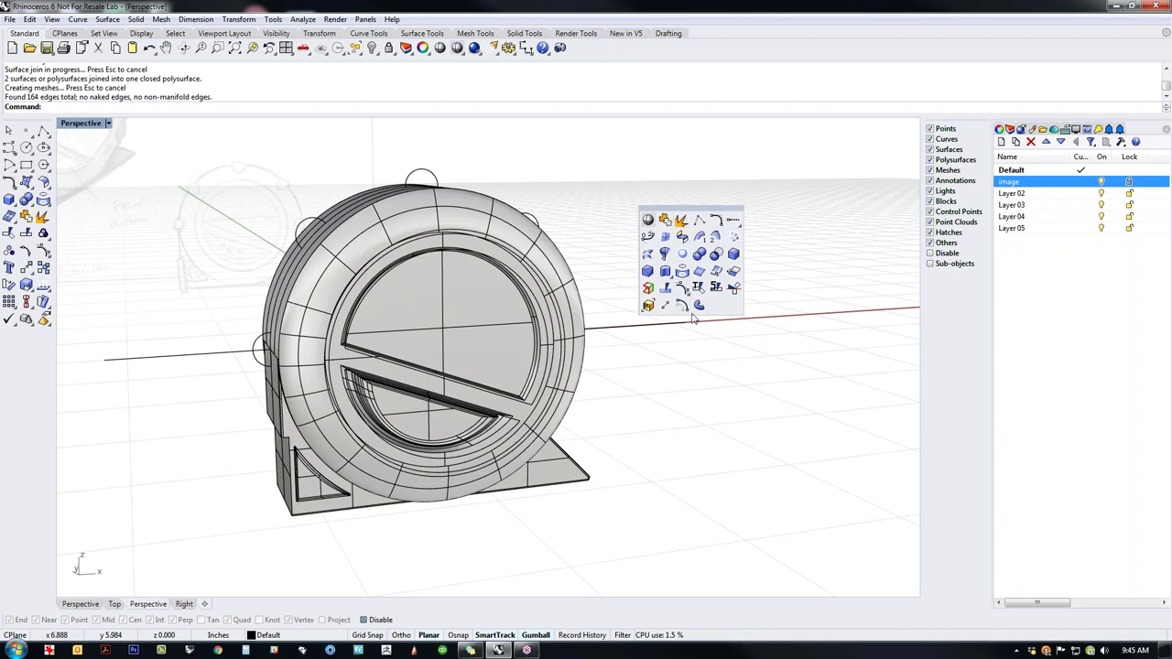
{"action": "middle_click", "coordinate": [683, 240]}
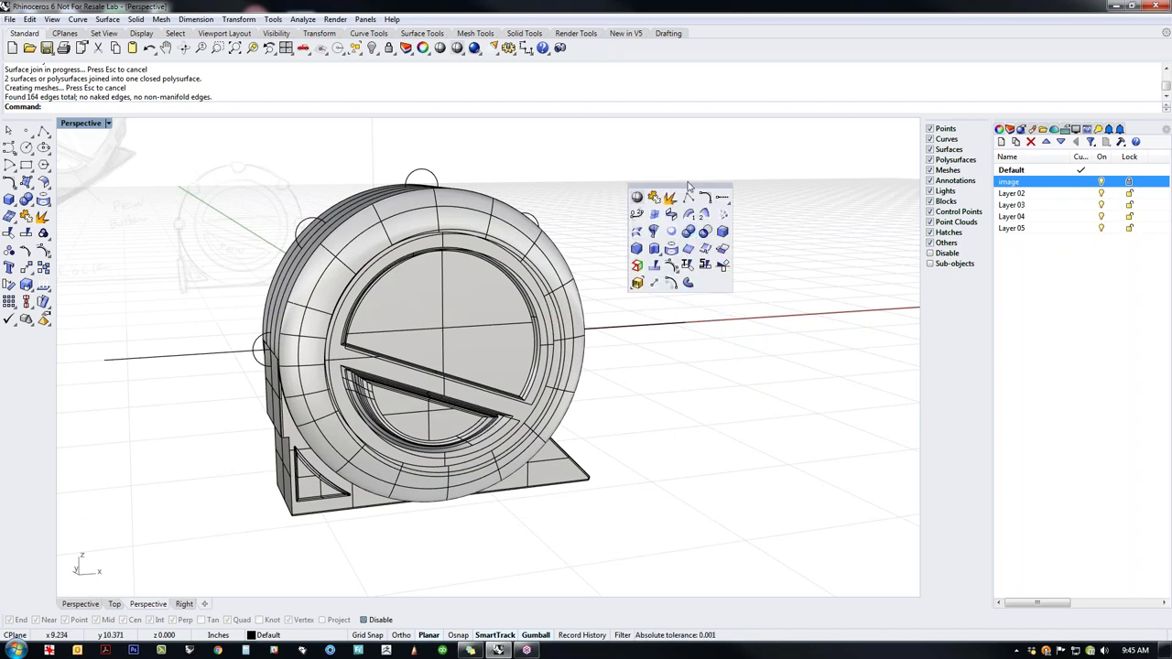
{"action": "middle_click", "coordinate": [727, 261]}
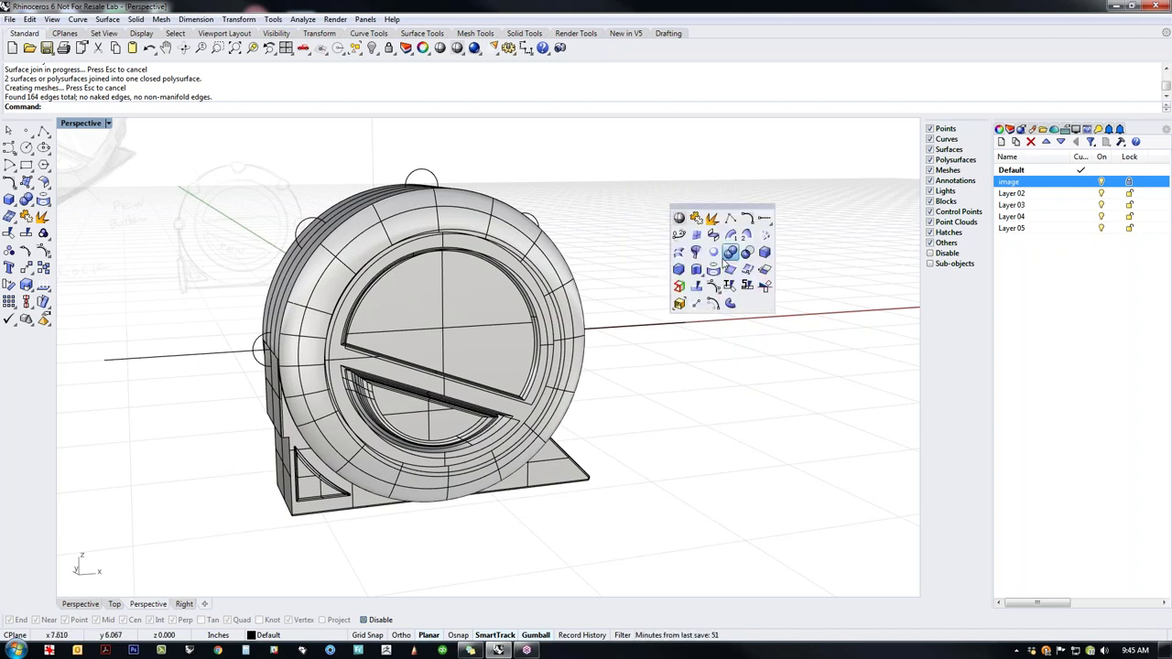
{"action": "mouse_move", "coordinate": [736, 209]}
{"action": "left_mouse_down"}
{"action": "mouse_move", "coordinate": [724, 200]}
{"action": "mouse_move", "coordinate": [732, 189]}
{"action": "left_mouse_up"}
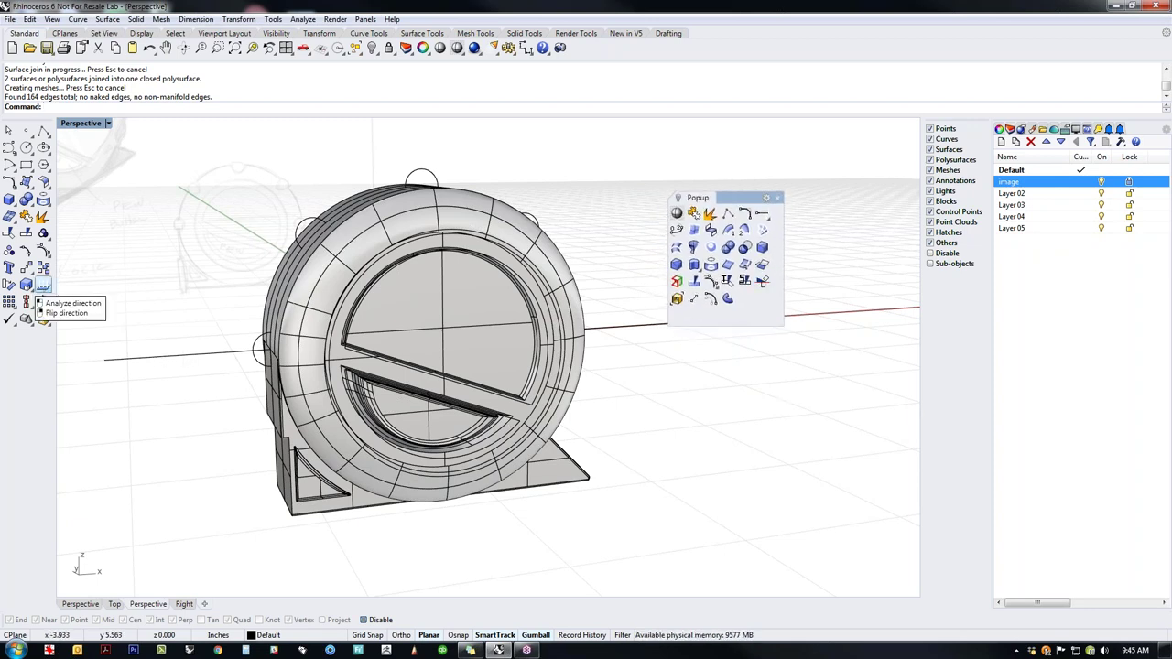
Step: Copy the Text object tool into the popup toolbar, and delete that copy again
{"action": "key", "text": "ctrl"}
{"action": "left_click_drag", "start_coordinate": [41, 286], "coordinate": [9, 130], "text": "ctrl"}
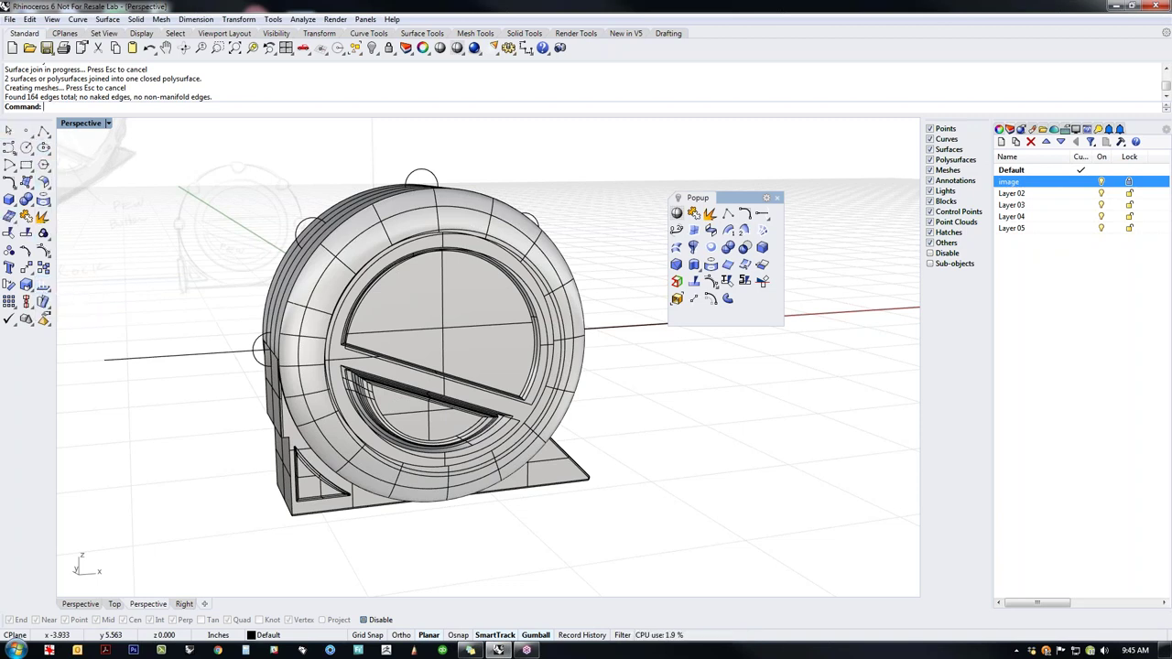
{"action": "left_click", "coordinate": [146, 35]}
{"action": "key", "text": "ctrl"}
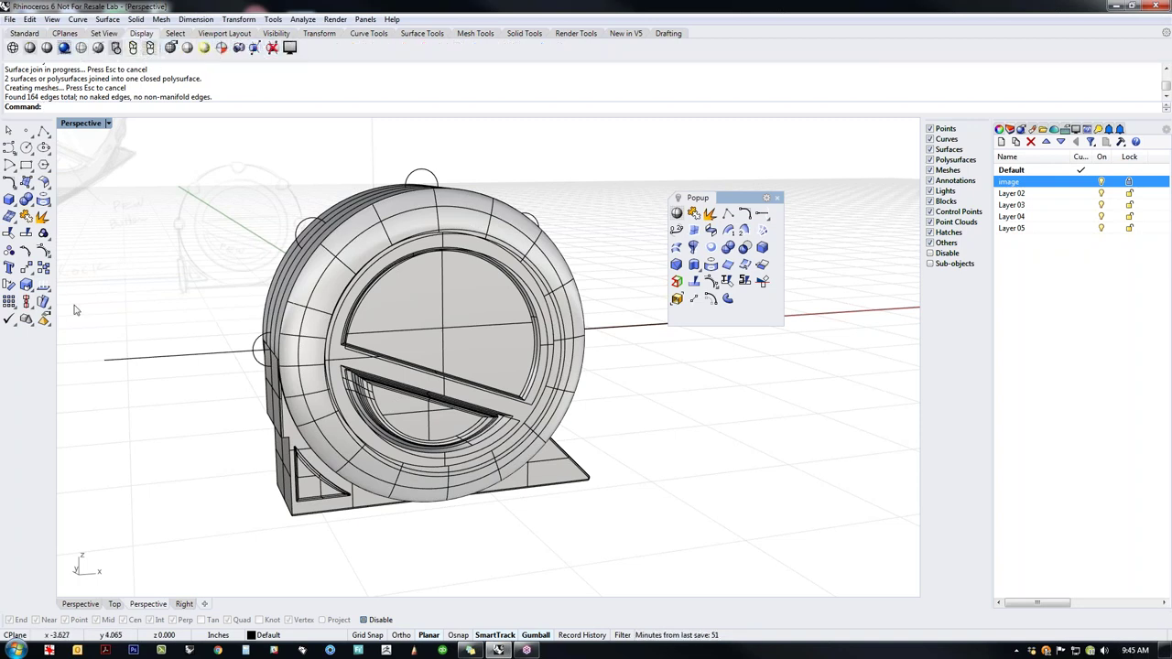
{"action": "left_click_drag", "start_coordinate": [11, 273], "coordinate": [749, 295], "text": "ctrl"}
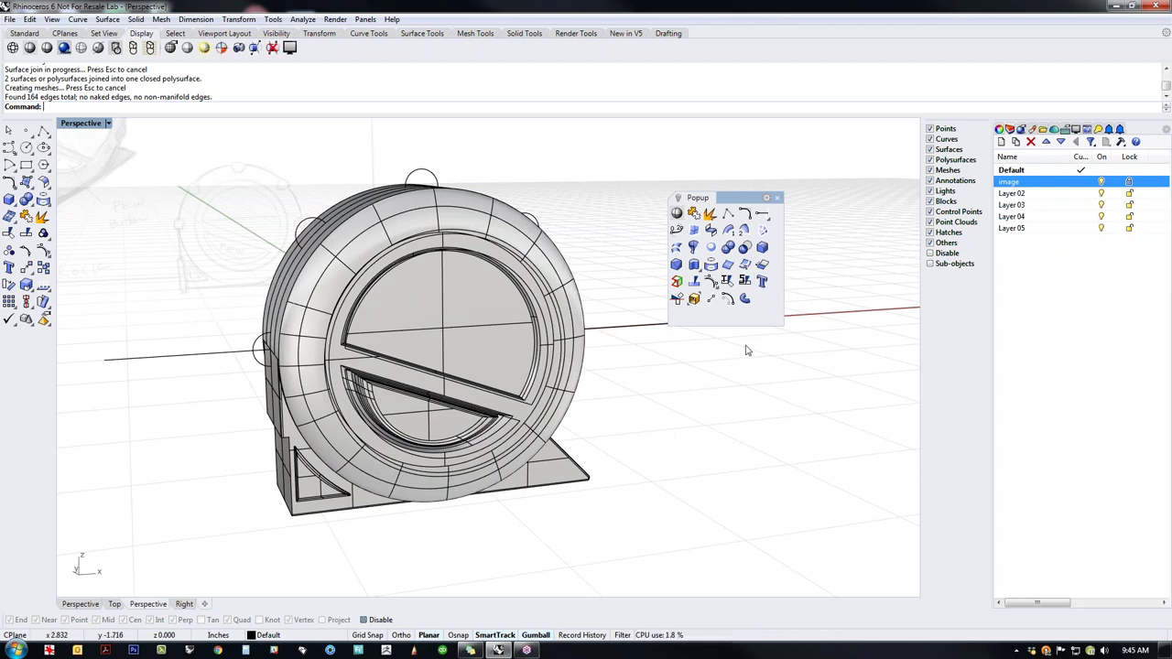
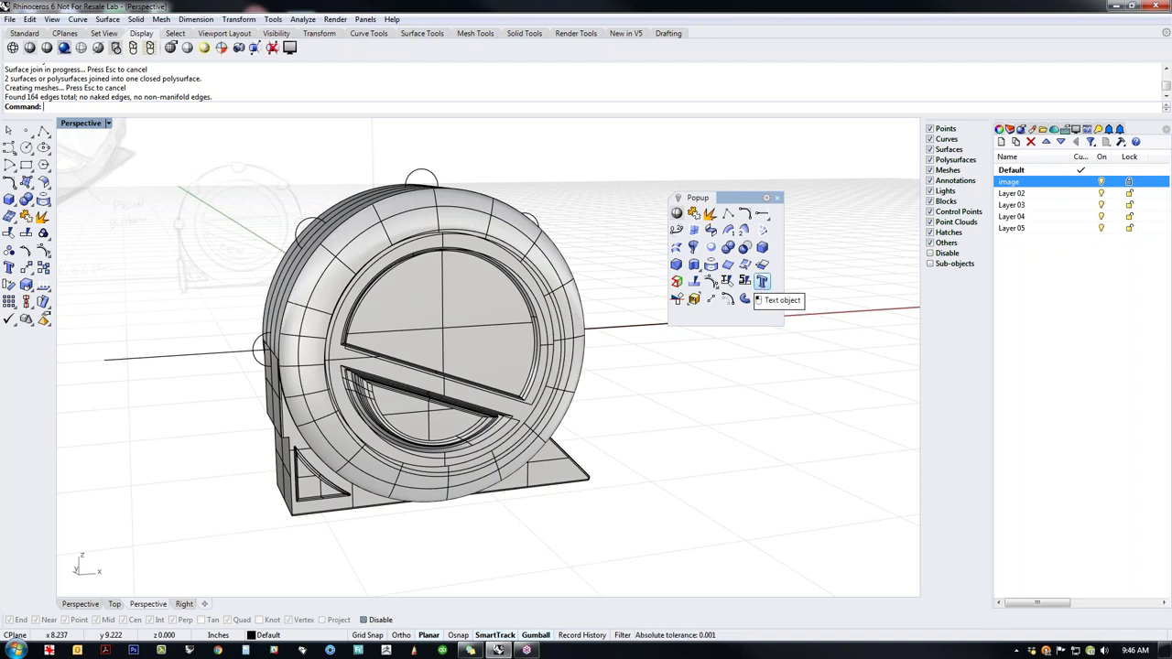
{"action": "left_click_drag", "start_coordinate": [761, 282], "coordinate": [815, 289], "text": "shift"}
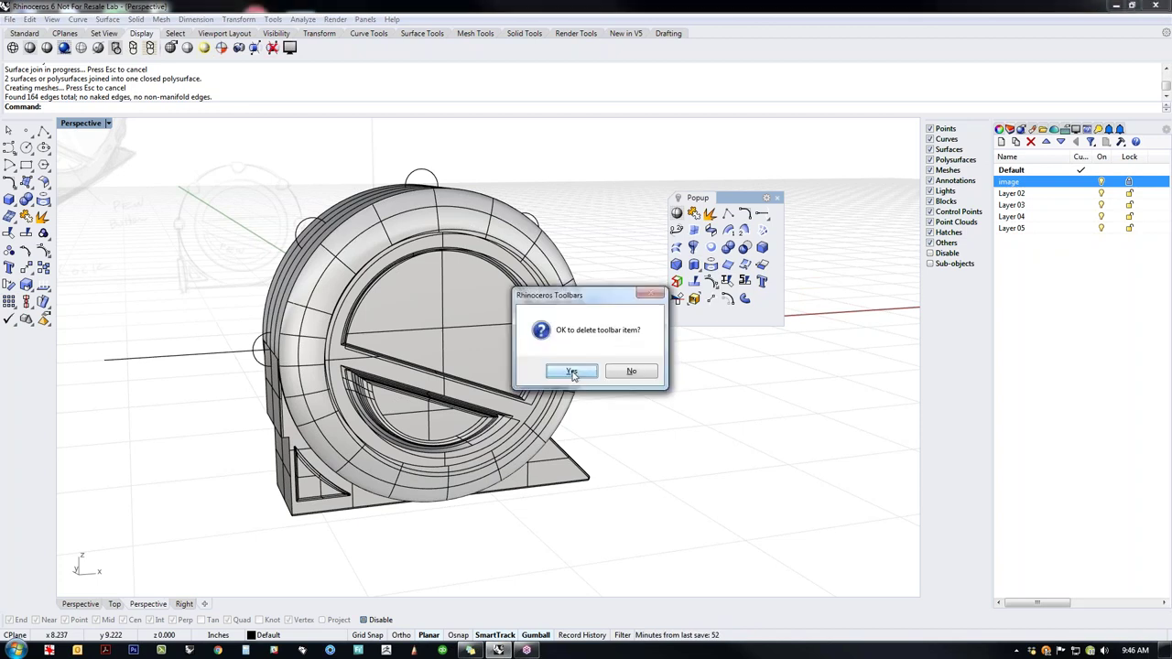
{"action": "left_click", "coordinate": [572, 372]}
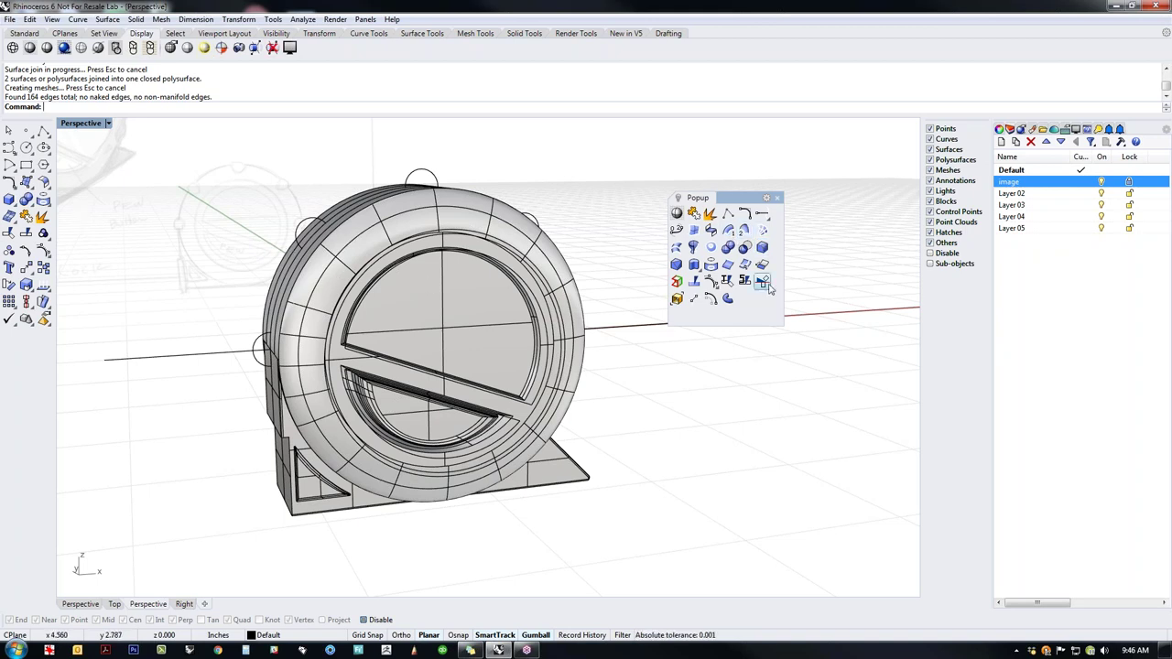
Step: Move the last tool in the popup toolbar's fifth row to the fourth position, and close the floating toolbar
{"action": "mouse_move", "coordinate": [715, 282]}
{"action": "left_mouse_down", "text": "shift"}
{"action": "mouse_move", "coordinate": [752, 291]}
{"action": "mouse_move", "coordinate": [722, 282]}
{"action": "left_mouse_up", "text": "shift"}
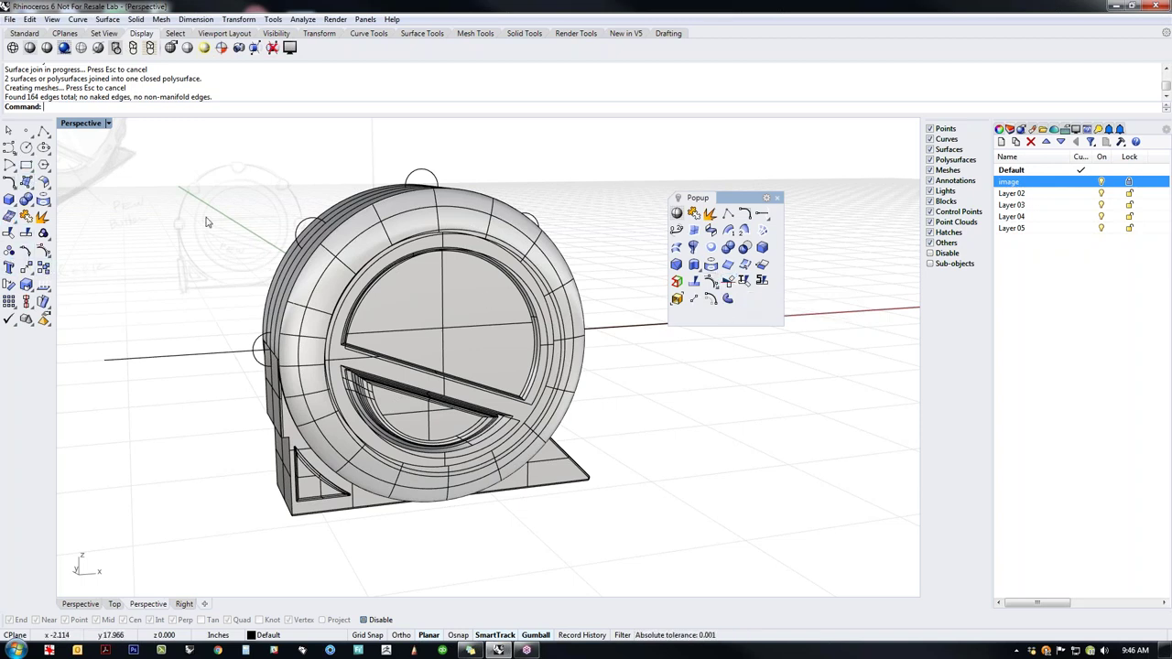
{"action": "left_click", "coordinate": [778, 199]}
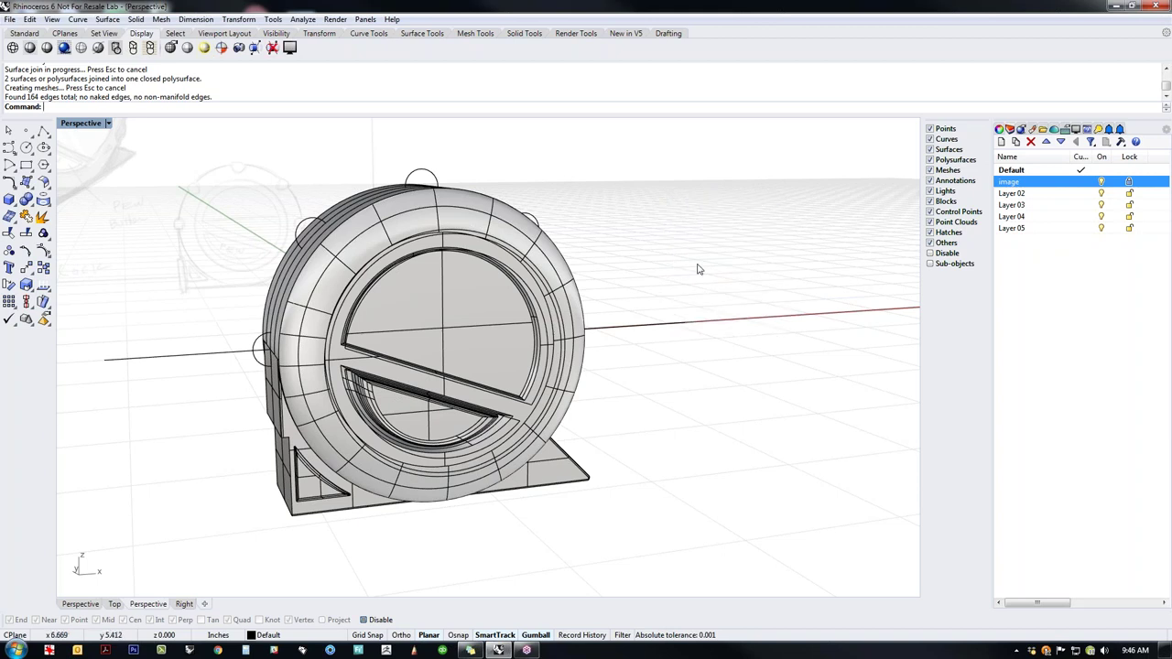
{"action": "middle_click", "coordinate": [680, 314]}
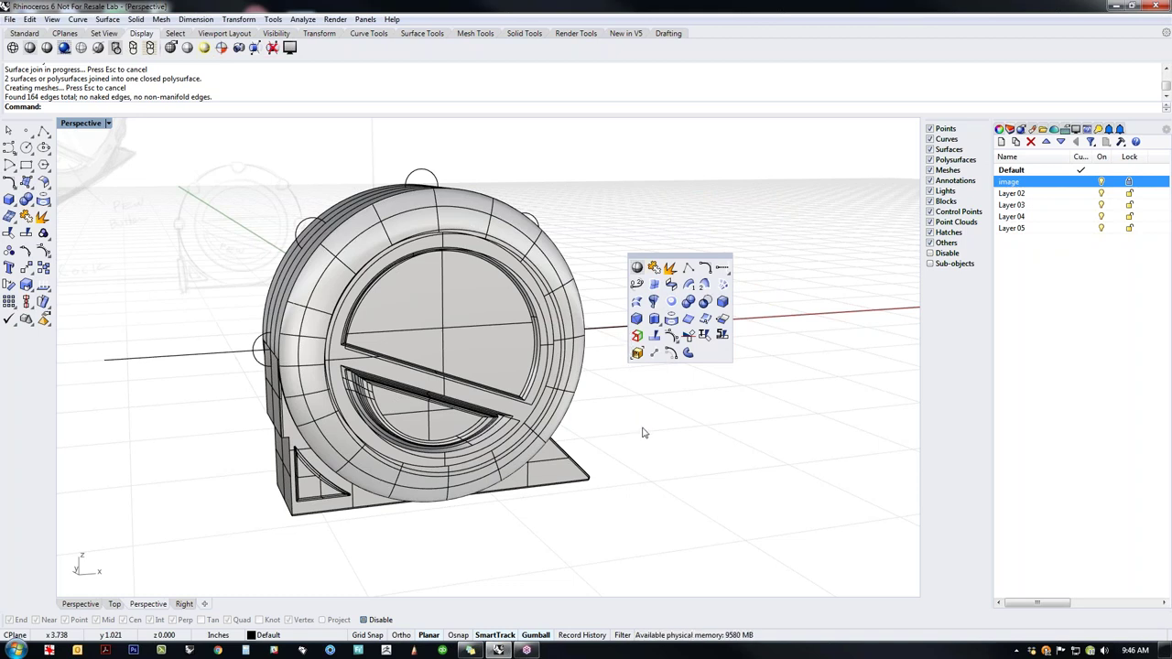
Step: Check the end of the body against the reference sketch and extract the base's upper end face as a separate surface
{"action": "right_click_drag", "start_coordinate": [623, 450], "coordinate": [646, 440]}
{"action": "right_click_drag", "start_coordinate": [407, 392], "coordinate": [539, 379], "text": "shift"}
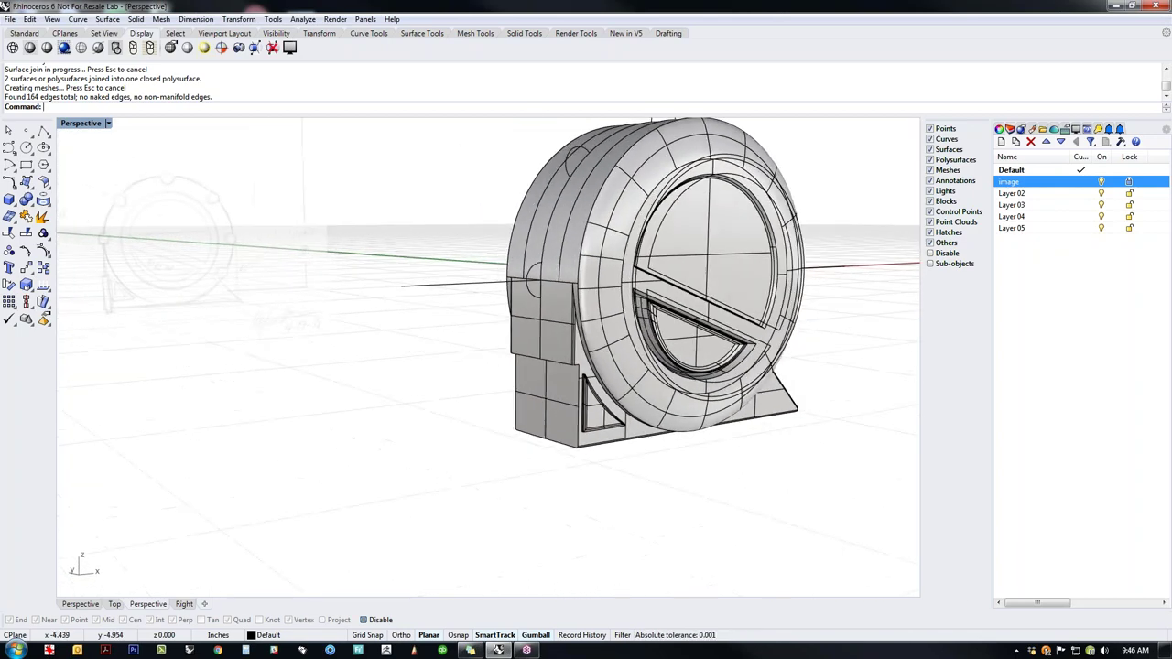
{"action": "scroll", "coordinate": [552, 399], "scroll_direction": "down", "scroll_amount": 7}
{"action": "right_click_drag", "start_coordinate": [97, 303], "coordinate": [230, 317], "text": "shift"}
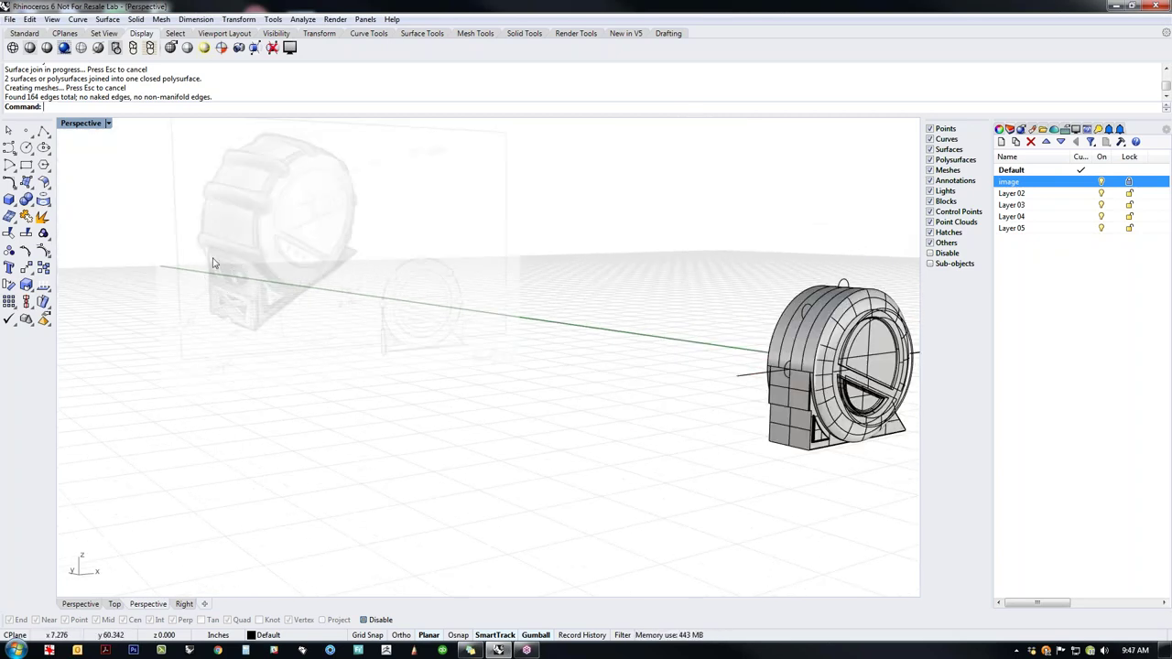
{"action": "scroll", "coordinate": [822, 396], "scroll_direction": "up", "scroll_amount": 8}
{"action": "right_click_drag", "start_coordinate": [822, 396], "coordinate": [607, 409]}
{"action": "scroll", "coordinate": [581, 366], "scroll_direction": "up", "scroll_amount": 9}
{"action": "right_click_drag", "start_coordinate": [587, 368], "coordinate": [591, 387]}
{"action": "middle_click", "coordinate": [590, 387]}
{"action": "left_click", "coordinate": [591, 348]}
{"action": "left_click", "coordinate": [599, 364]}
{"action": "key", "text": "Return"}
Step: Isolate the extracted end face by inverting the selection and hiding all other objects
{"action": "type", "text": "i"}
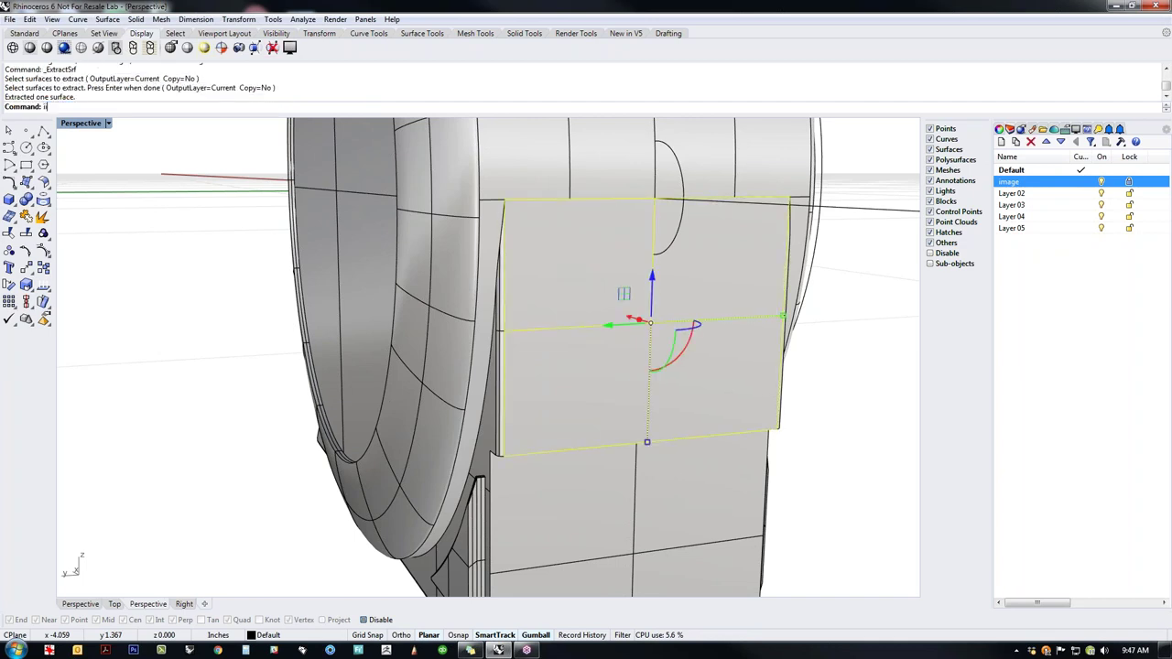
{"action": "type", "text": "i"}
{"action": "key", "text": "Return"}
{"action": "right_click_drag", "start_coordinate": [612, 360], "coordinate": [547, 361], "text": "shift"}
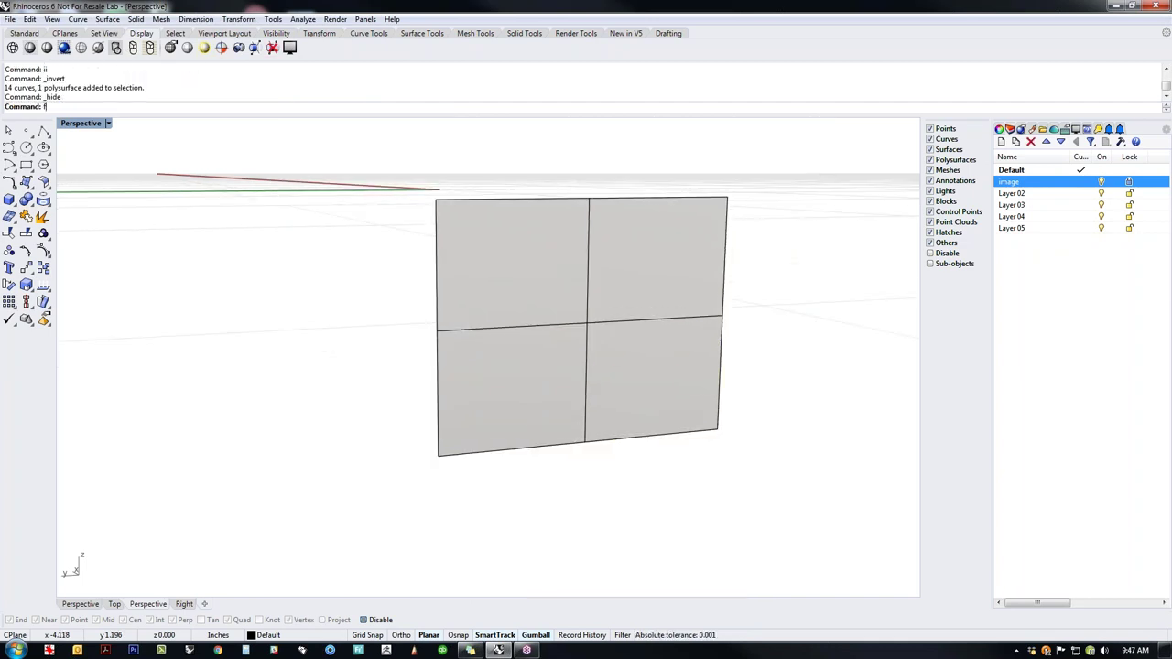
Step: In the Right view, draw a corner-to-corner rectangle from the face's +Y edge to just inside its opposite edge, with the Cen snap off
{"action": "type", "text": "r"}
{"action": "key", "text": "Return"}
{"action": "right_click_drag", "start_coordinate": [532, 316], "coordinate": [539, 395], "text": "shift"}
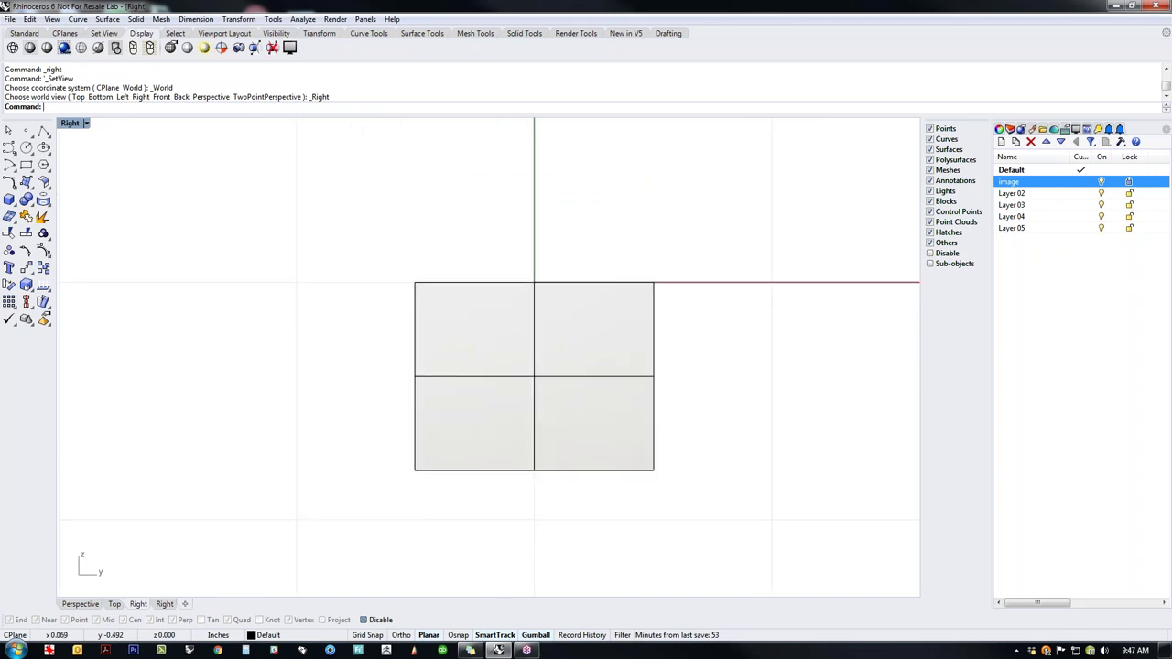
{"action": "scroll", "coordinate": [538, 395], "scroll_direction": "up", "scroll_amount": 2}
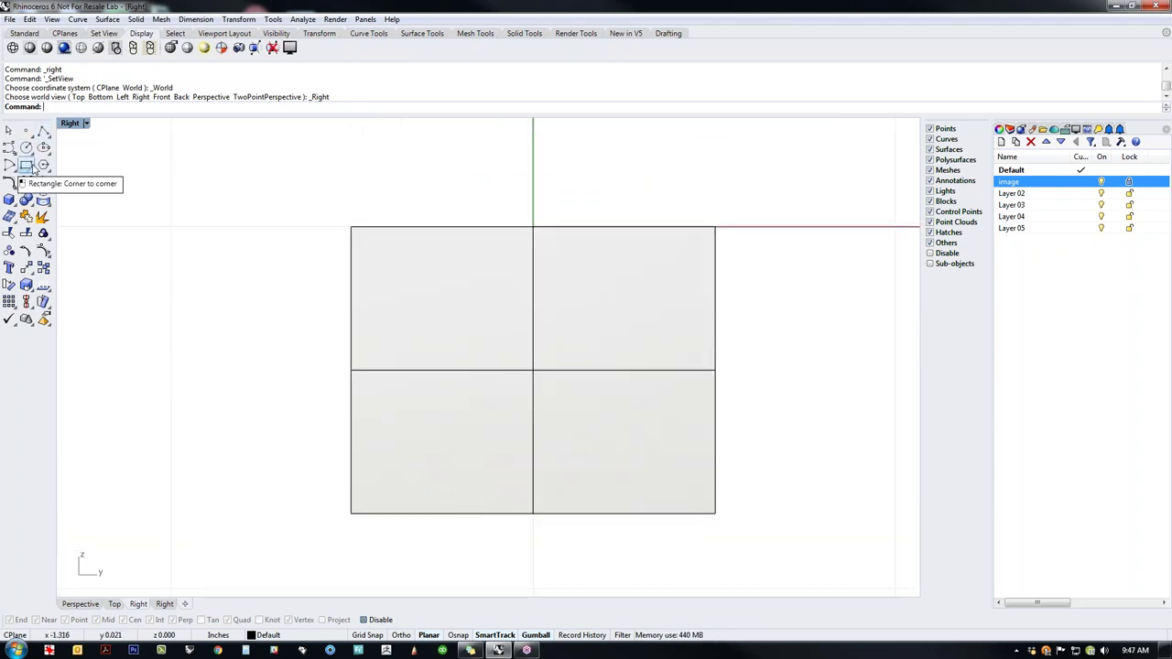
{"action": "left_click", "coordinate": [27, 166]}
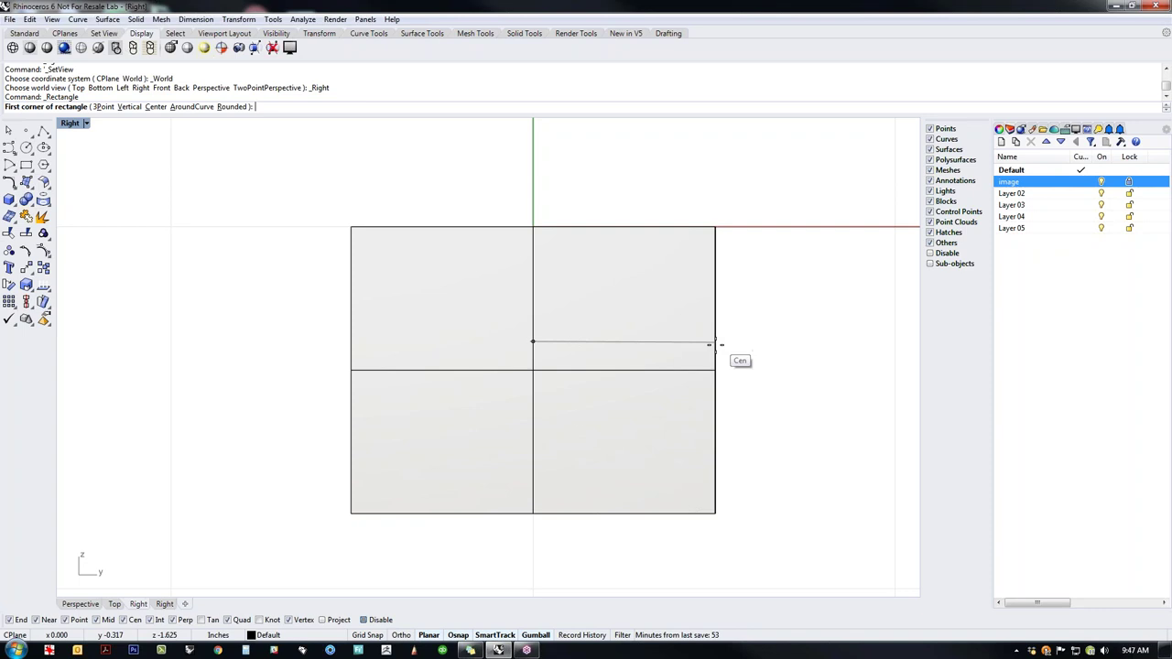
{"action": "left_click", "coordinate": [124, 621]}
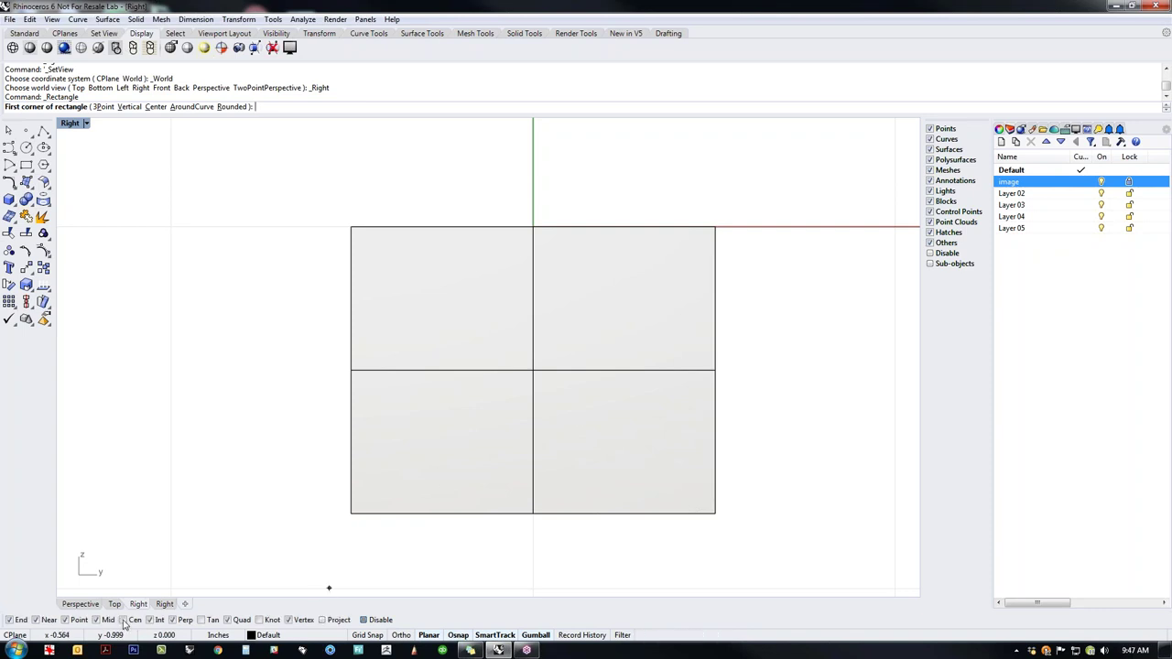
{"action": "left_click", "coordinate": [715, 278]}
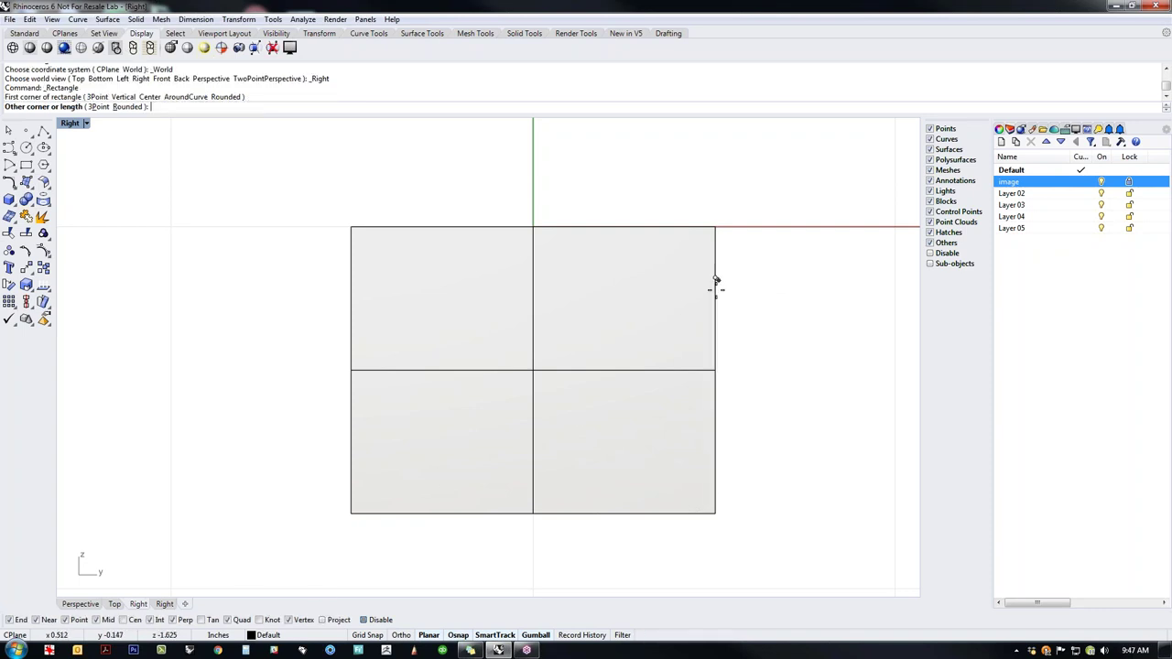
{"action": "left_click", "coordinate": [393, 447]}
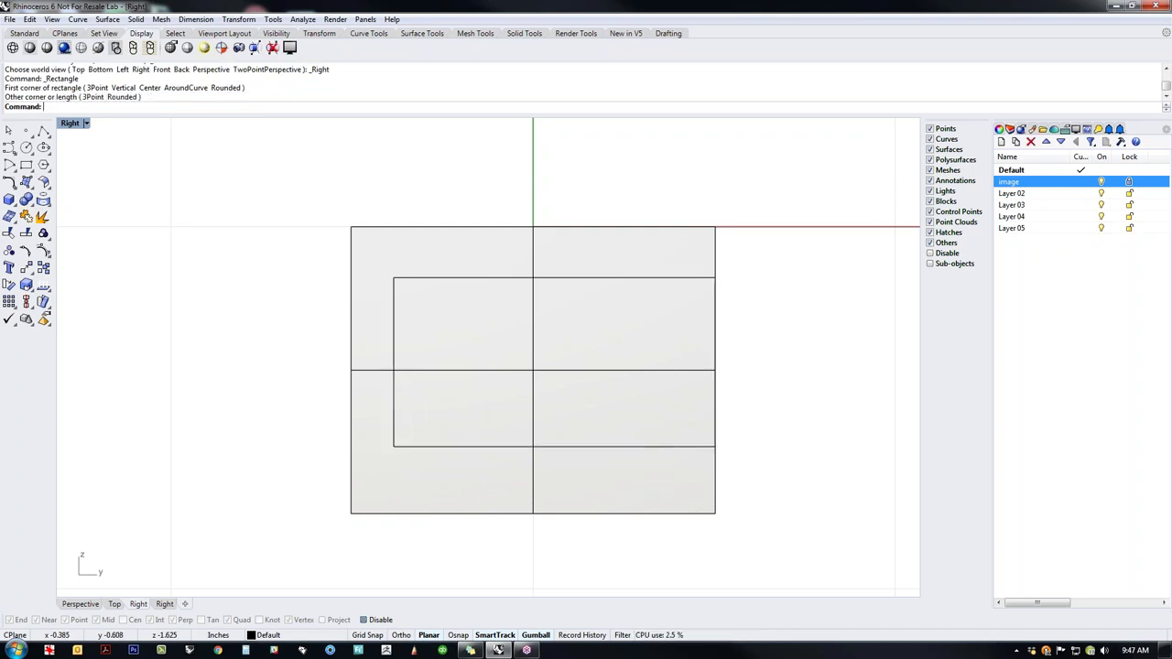
Step: Draw a circle about 0.47 in in diameter spanning the rectangle's two long edges, and move it past the rectangle's short -Y edge
{"action": "right_click_drag", "start_coordinate": [541, 422], "coordinate": [513, 431]}
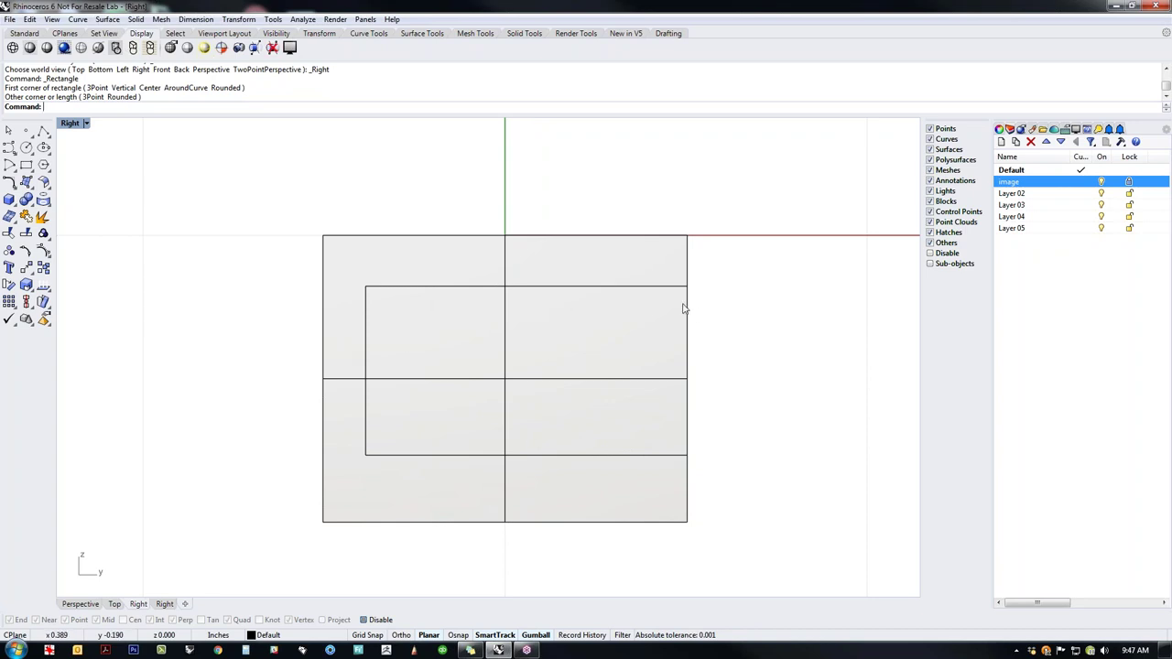
{"action": "left_click", "coordinate": [25, 147]}
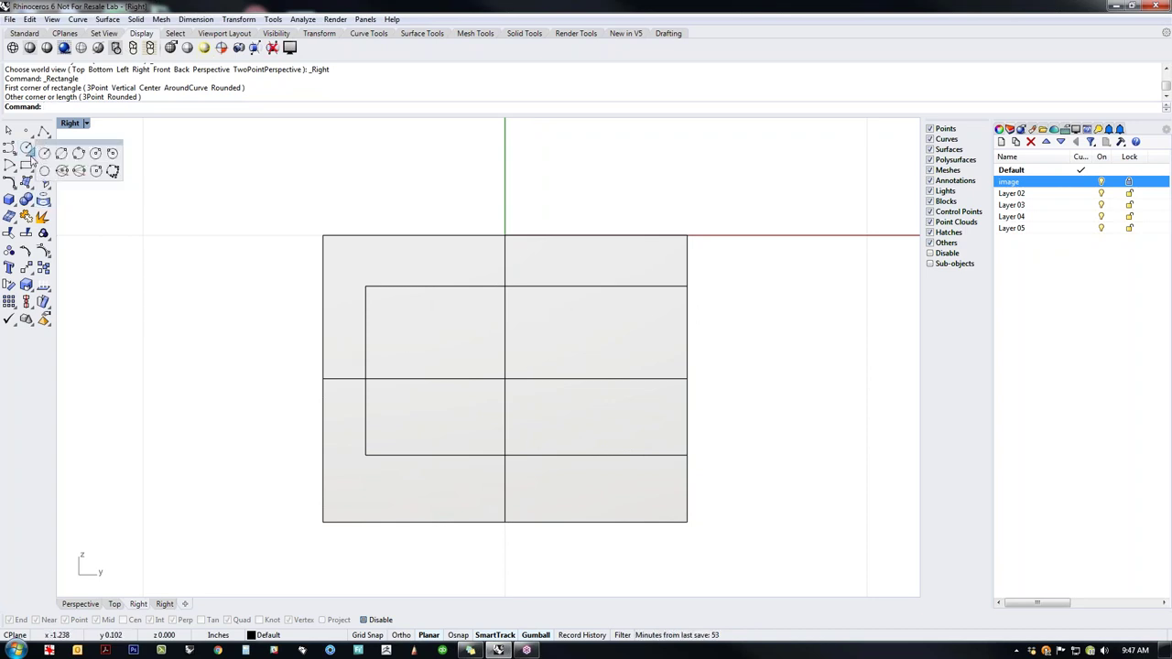
{"action": "left_click", "coordinate": [62, 154]}
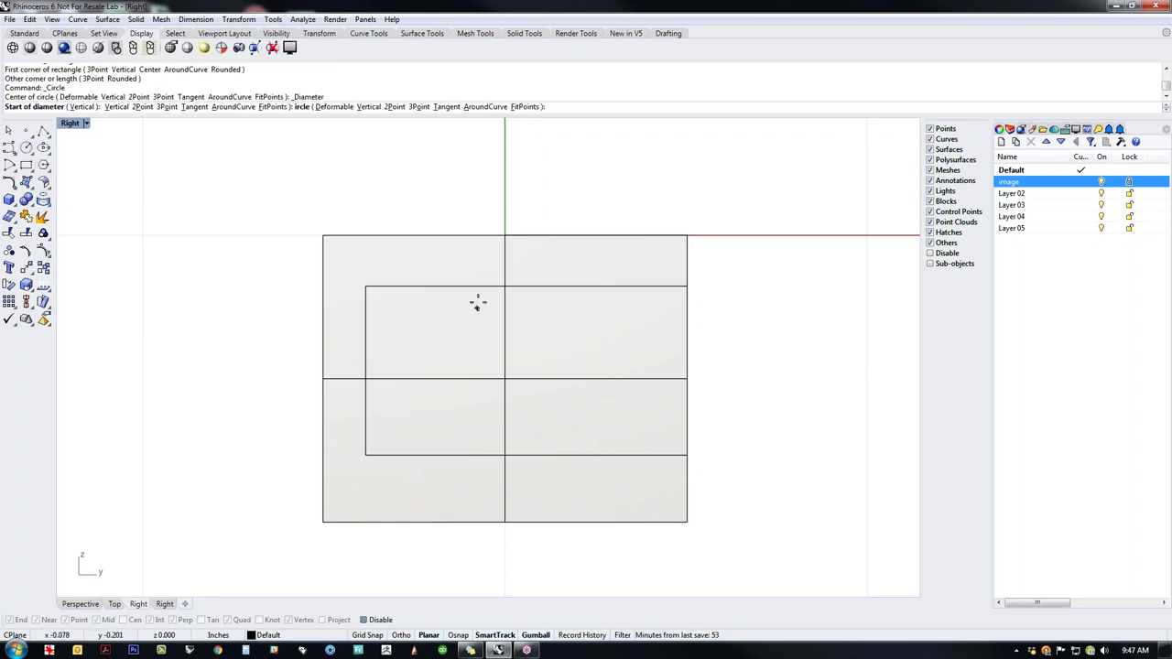
{"action": "left_click", "coordinate": [438, 286]}
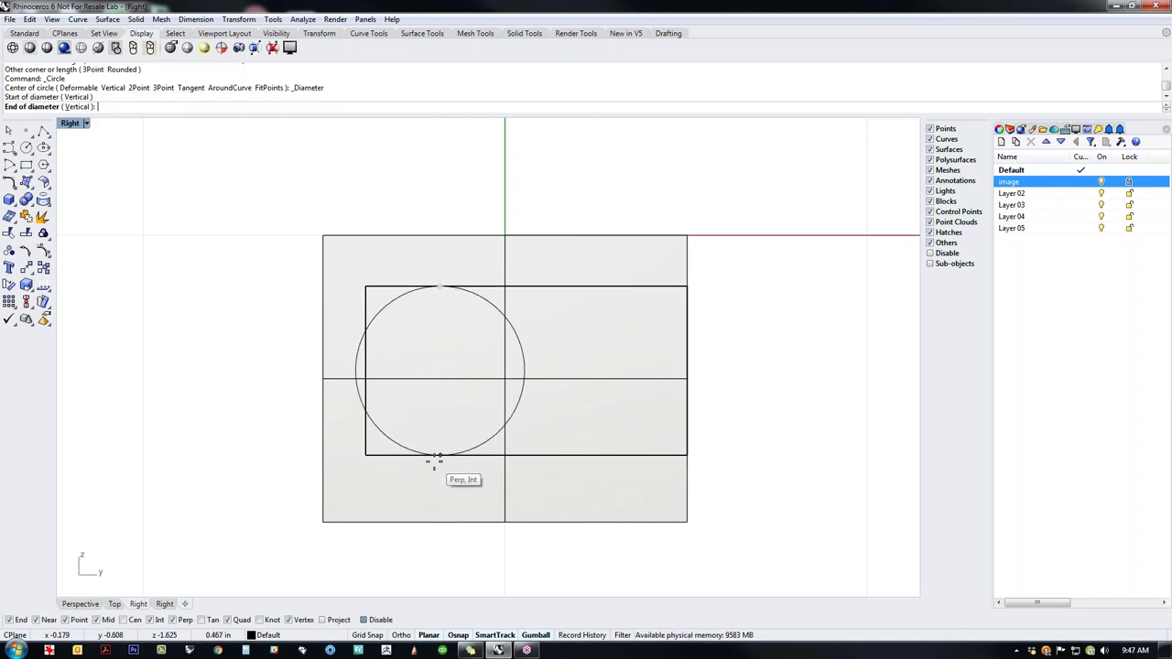
{"action": "left_click", "coordinate": [441, 458]}
{"action": "left_click", "coordinate": [527, 405]}
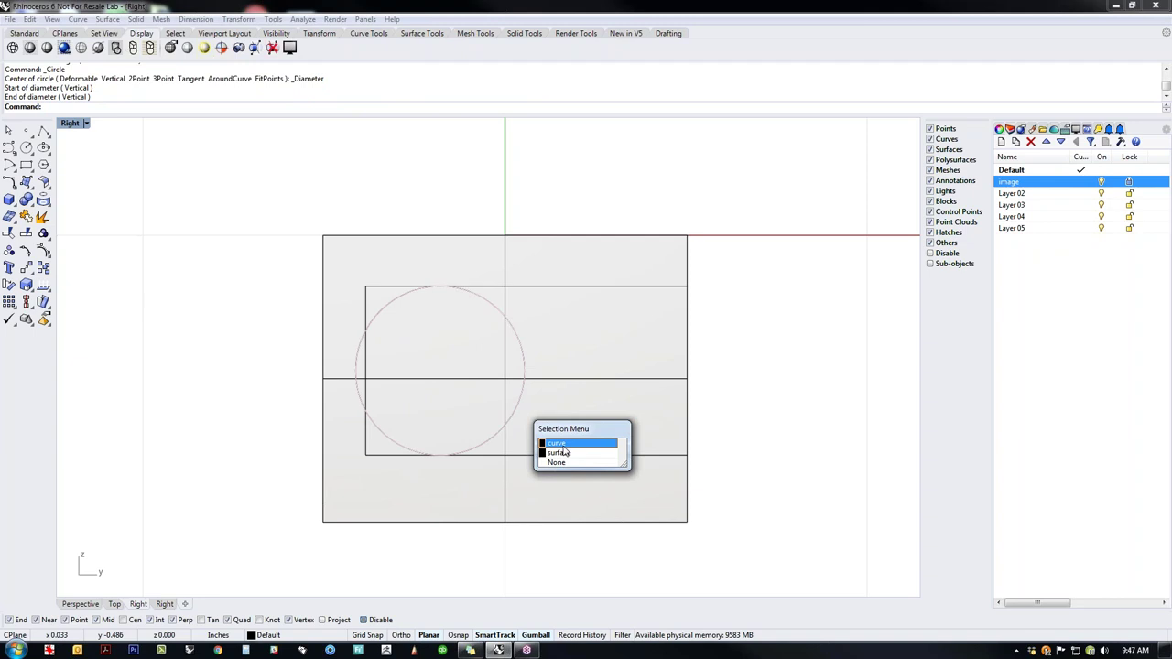
{"action": "left_click", "coordinate": [563, 446]}
{"action": "left_click_drag", "start_coordinate": [490, 376], "coordinate": [424, 370]}
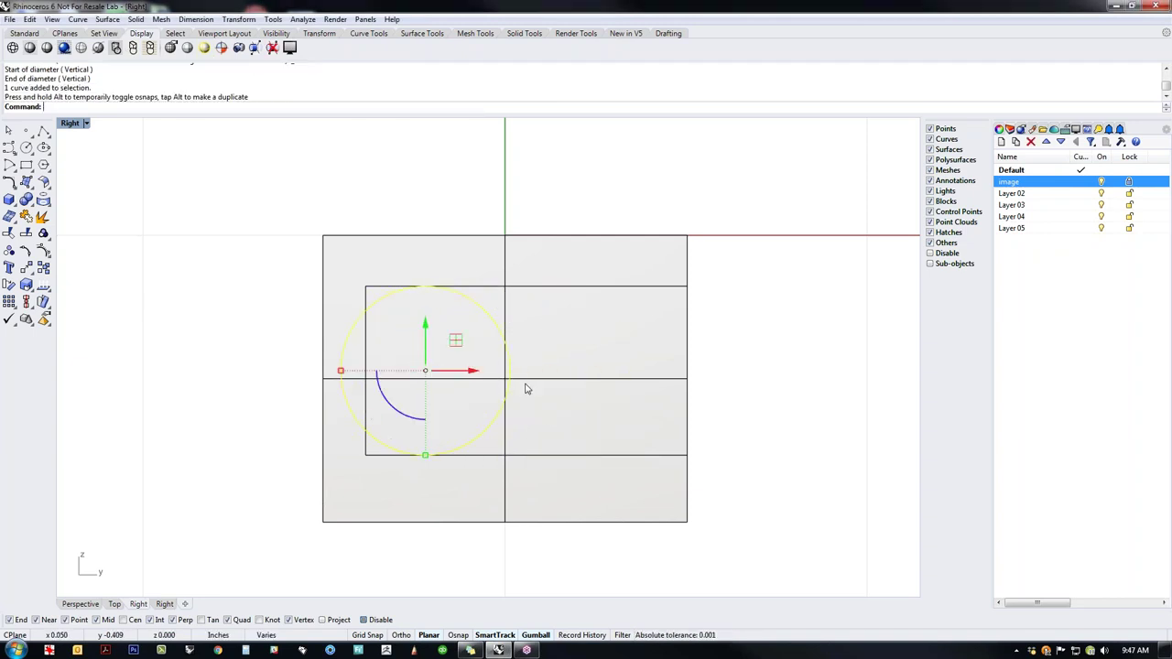
Step: Merge the circle and rectangle into one round-ended outline with CurveBoolean, keeping all their regions, combining them and deleting the input curves
{"action": "left_click", "coordinate": [540, 458], "text": "shift"}
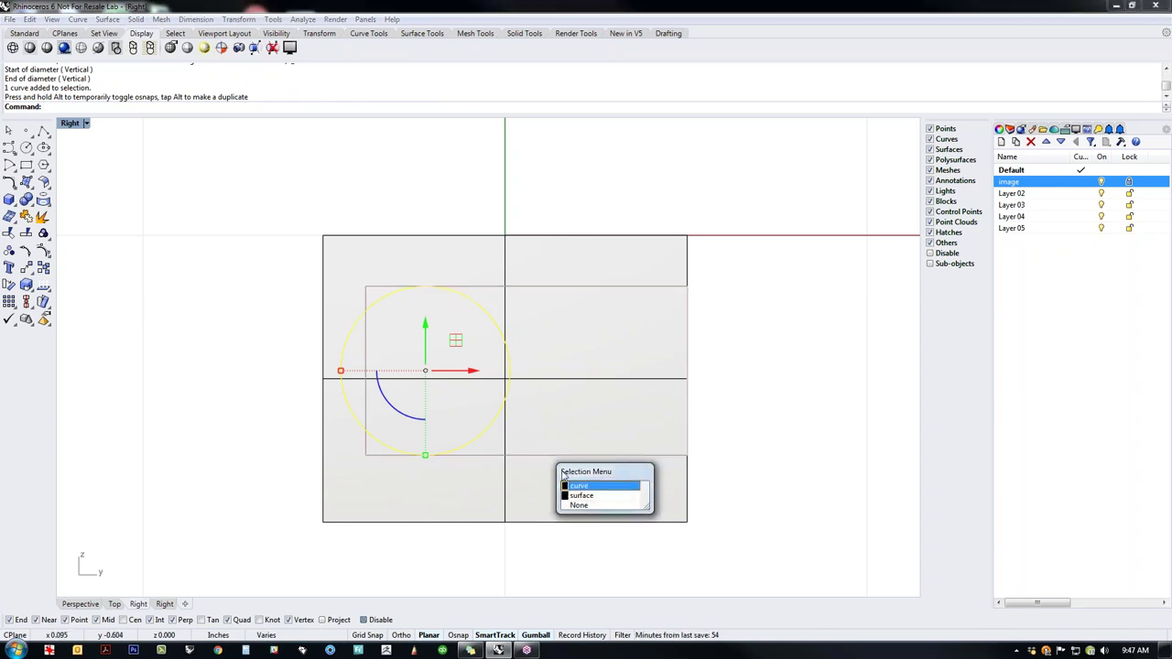
{"action": "left_click", "coordinate": [586, 489]}
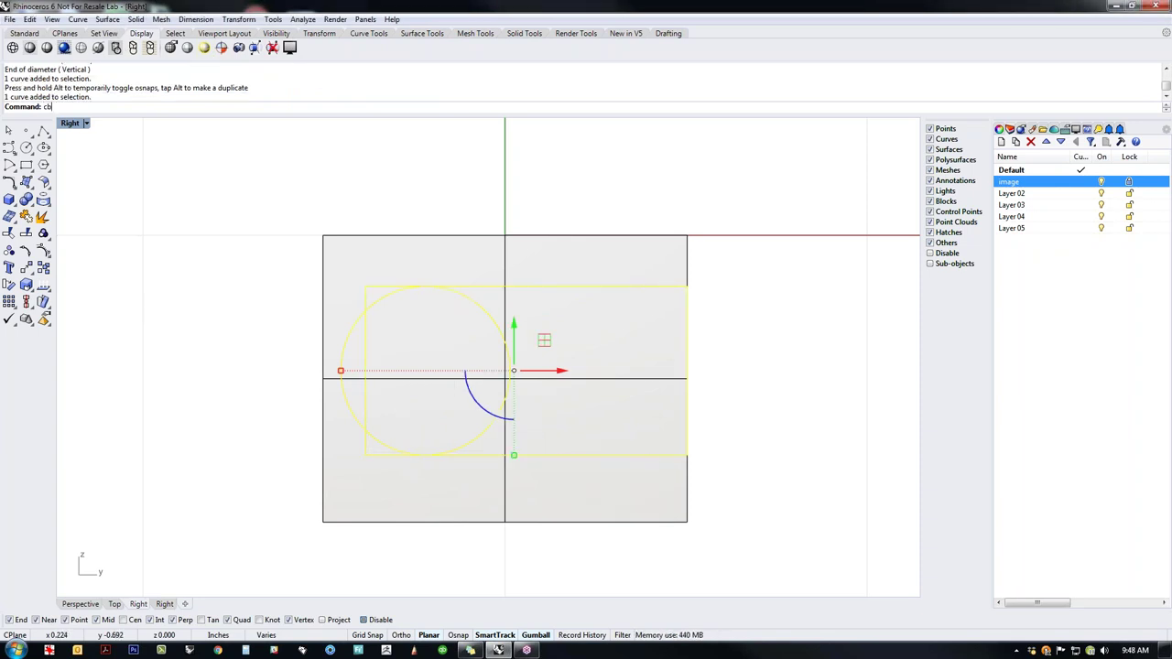
{"action": "key", "text": "Return"}
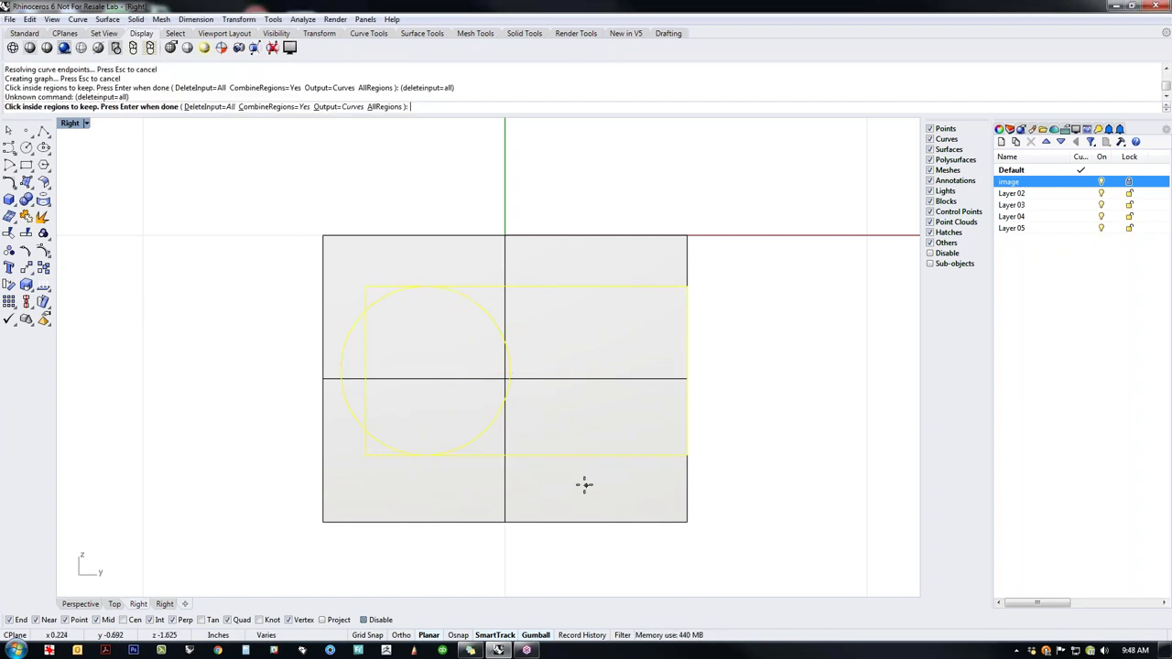
{"action": "left_click", "coordinate": [358, 380]}
{"action": "left_click", "coordinate": [440, 399]}
{"action": "left_click", "coordinate": [575, 421]}
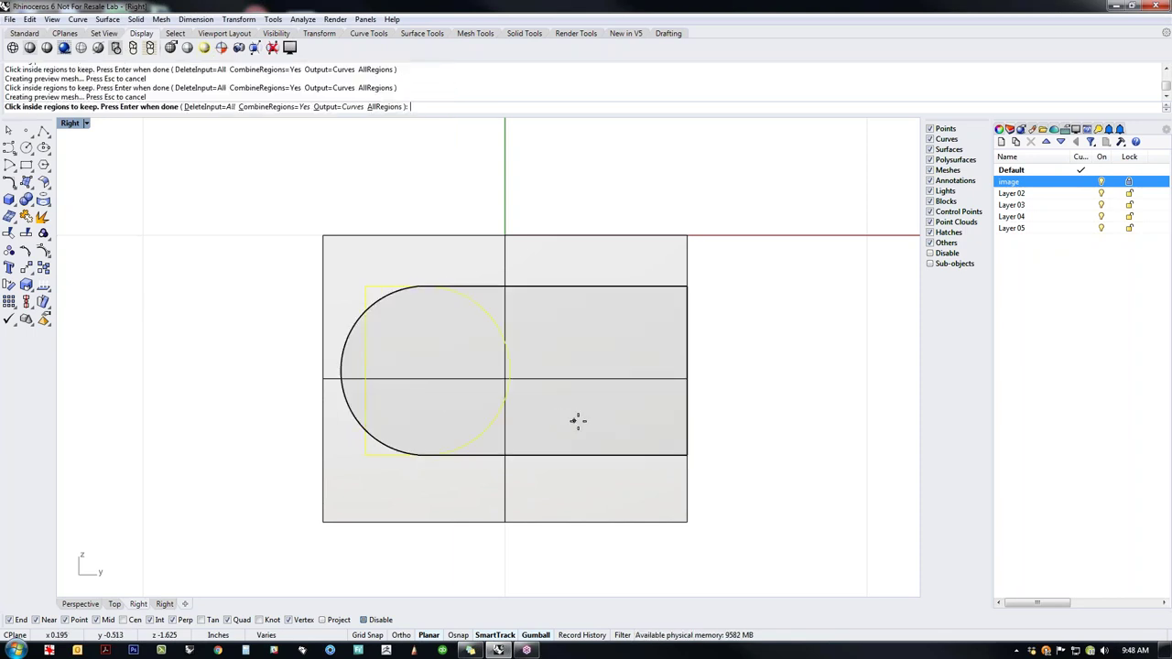
{"action": "key", "text": "Return"}
{"action": "key", "text": "Escape"}
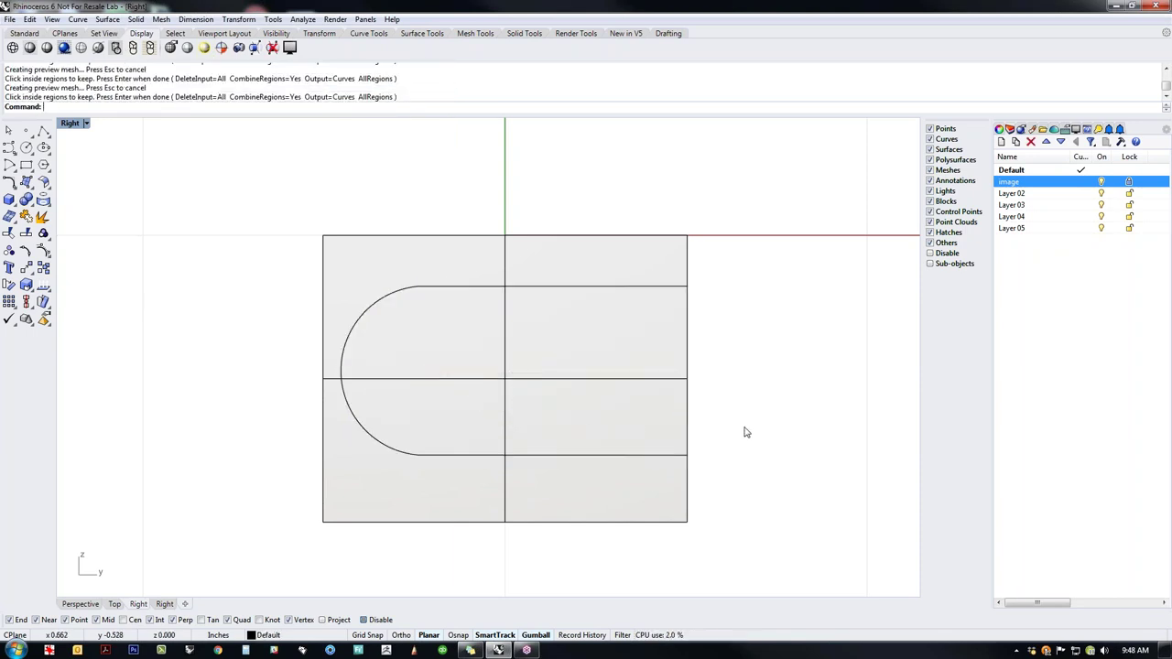
Step: Split the end face along the round-ended outline with SplitFace, using the Curves option
{"action": "middle_click", "coordinate": [683, 474]}
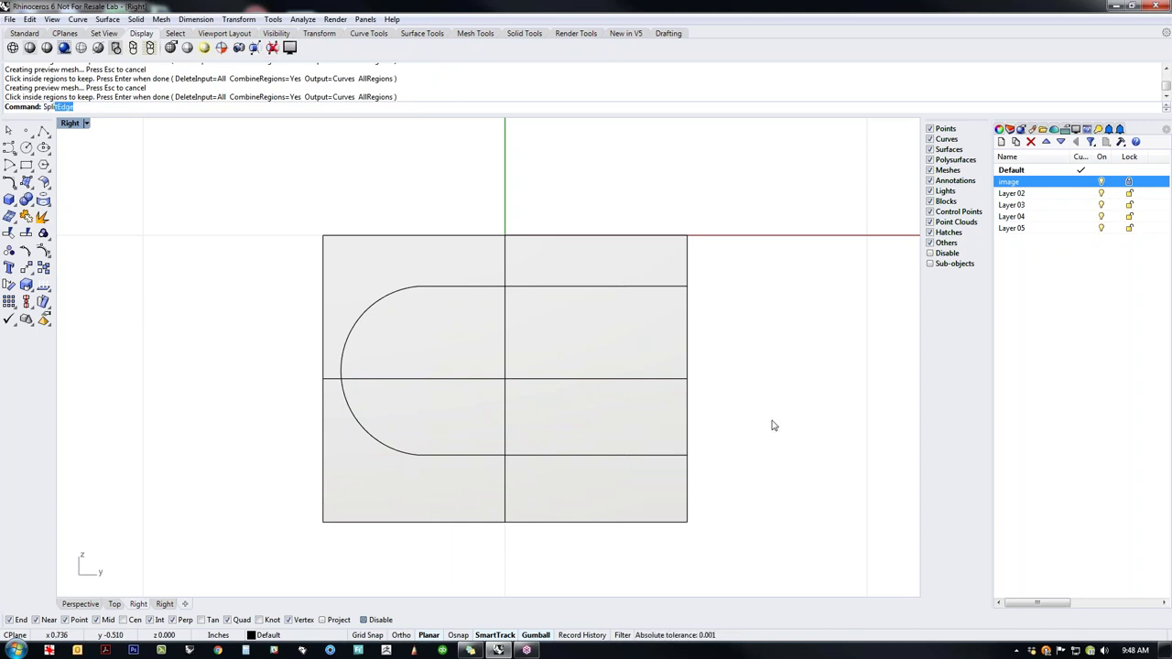
{"action": "type", "text": "itFa"}
{"action": "key", "text": "Return"}
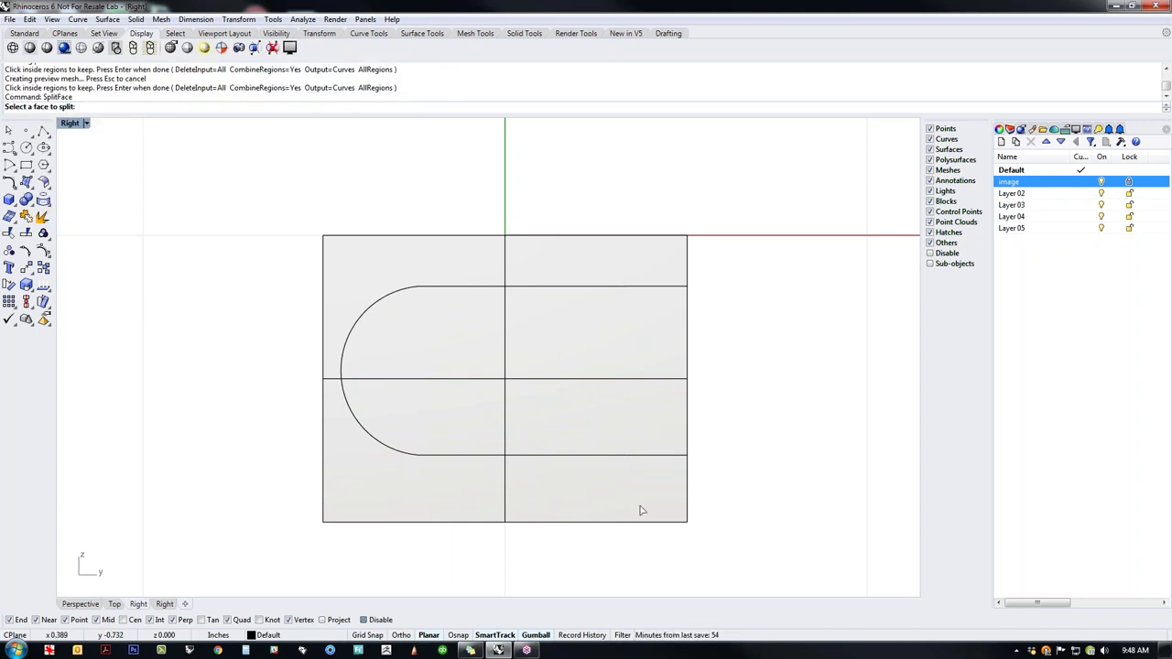
{"action": "left_click", "coordinate": [605, 481]}
{"action": "key", "text": "Return"}
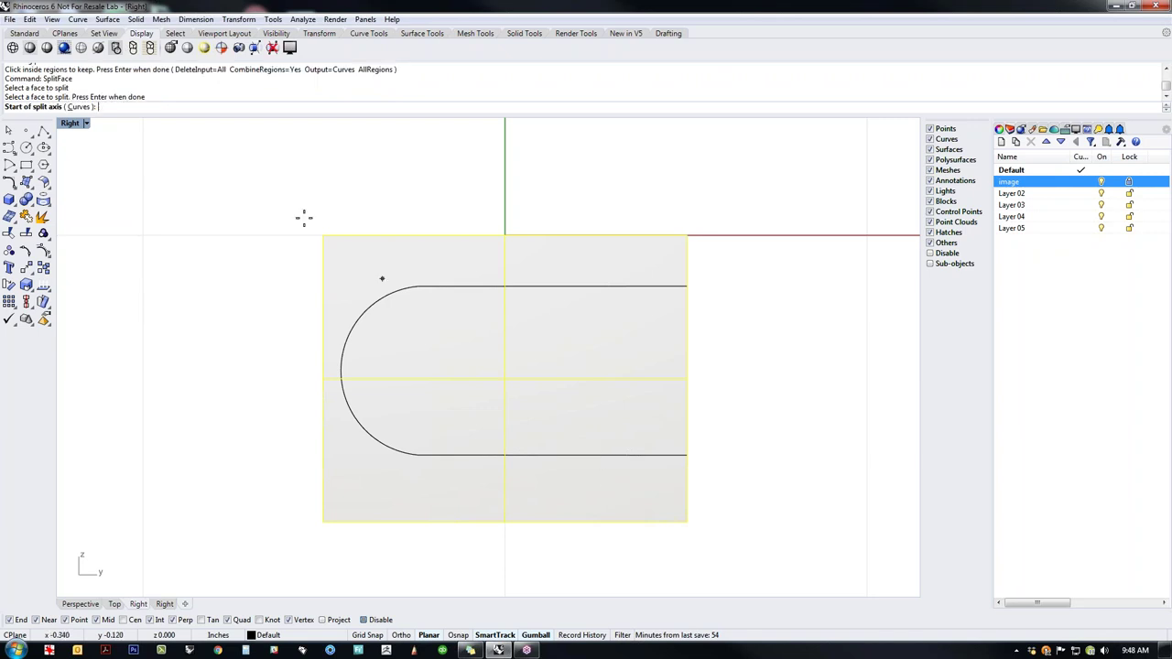
{"action": "left_click", "coordinate": [78, 106]}
{"action": "left_click", "coordinate": [429, 456]}
{"action": "key", "text": "Return"}
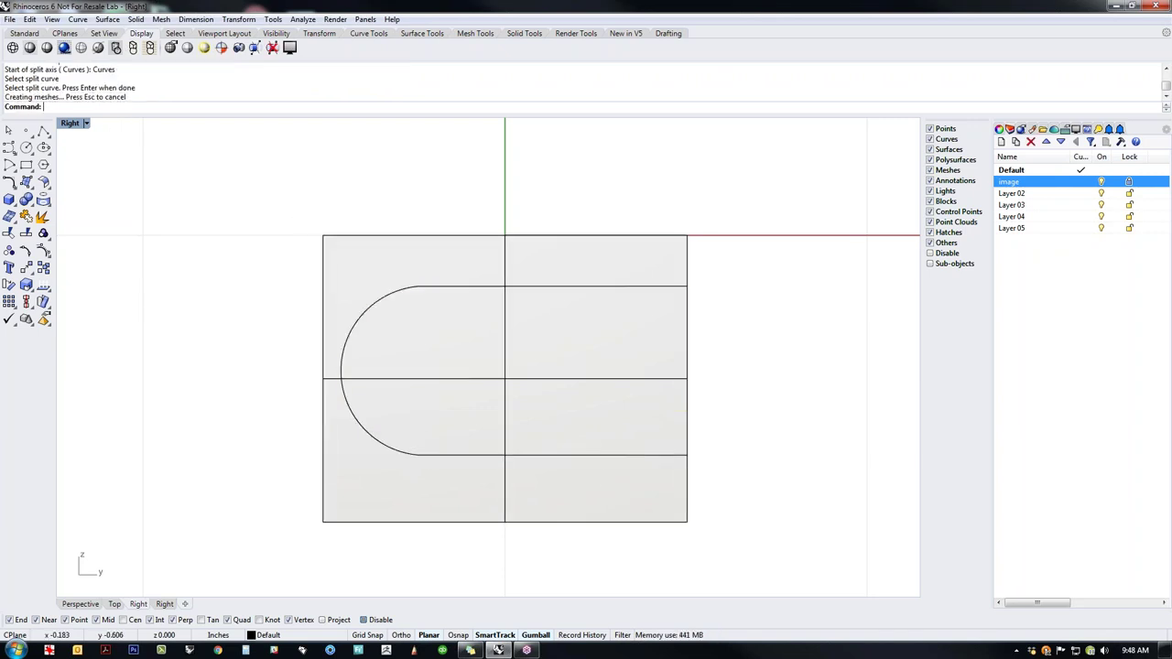
Step: In the Perspective view, push the round-ended region of the end face slightly inward to form a shallow recess
{"action": "key", "text": "ctrl+F4"}
{"action": "right_click_drag", "start_coordinate": [298, 445], "coordinate": [473, 434]}
{"action": "left_click", "coordinate": [495, 440]}
{"action": "right_click_drag", "start_coordinate": [589, 459], "coordinate": [462, 444]}
{"action": "left_click", "coordinate": [565, 459]}
{"action": "left_click", "coordinate": [458, 442], "text": "ctrl+shift"}
{"action": "left_click_drag", "start_coordinate": [417, 393], "coordinate": [400, 409]}
{"action": "left_click", "coordinate": [235, 402]}
{"action": "scroll", "coordinate": [312, 400], "scroll_direction": "up", "scroll_amount": 5}
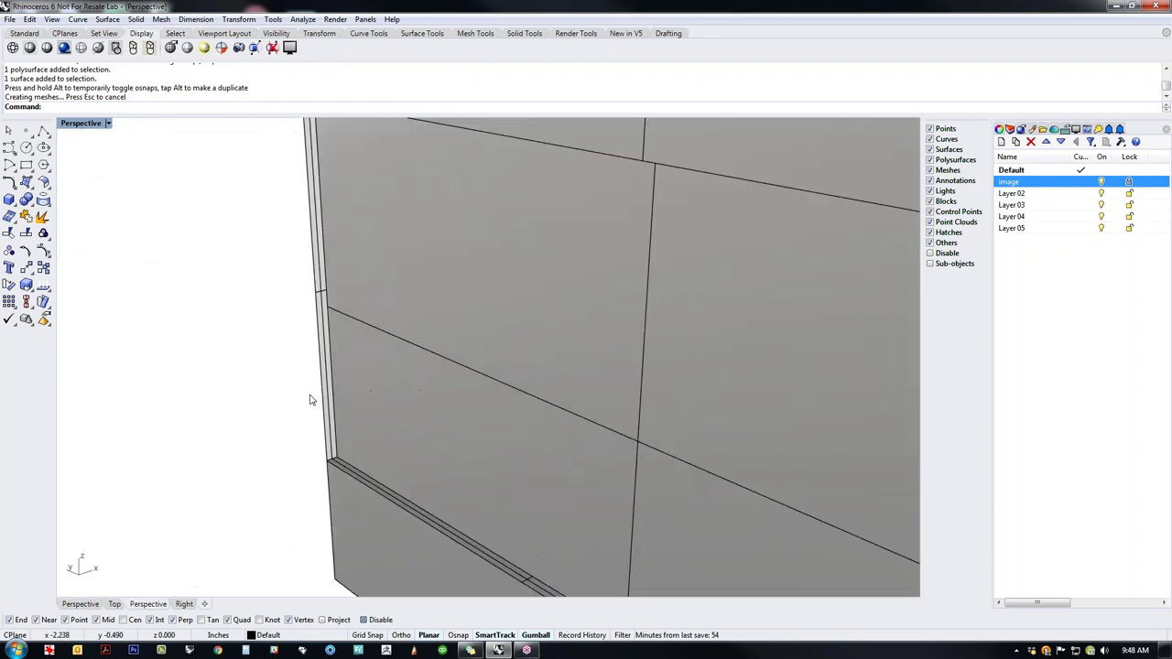
Step: Show all hidden objects and check the round-ended recess in place on the body's end
{"action": "scroll", "coordinate": [340, 420], "scroll_direction": "down", "scroll_amount": 6}
{"action": "right_click_drag", "start_coordinate": [339, 421], "coordinate": [403, 414]}
{"action": "type", "text": "v"}
{"action": "key", "text": "Return"}
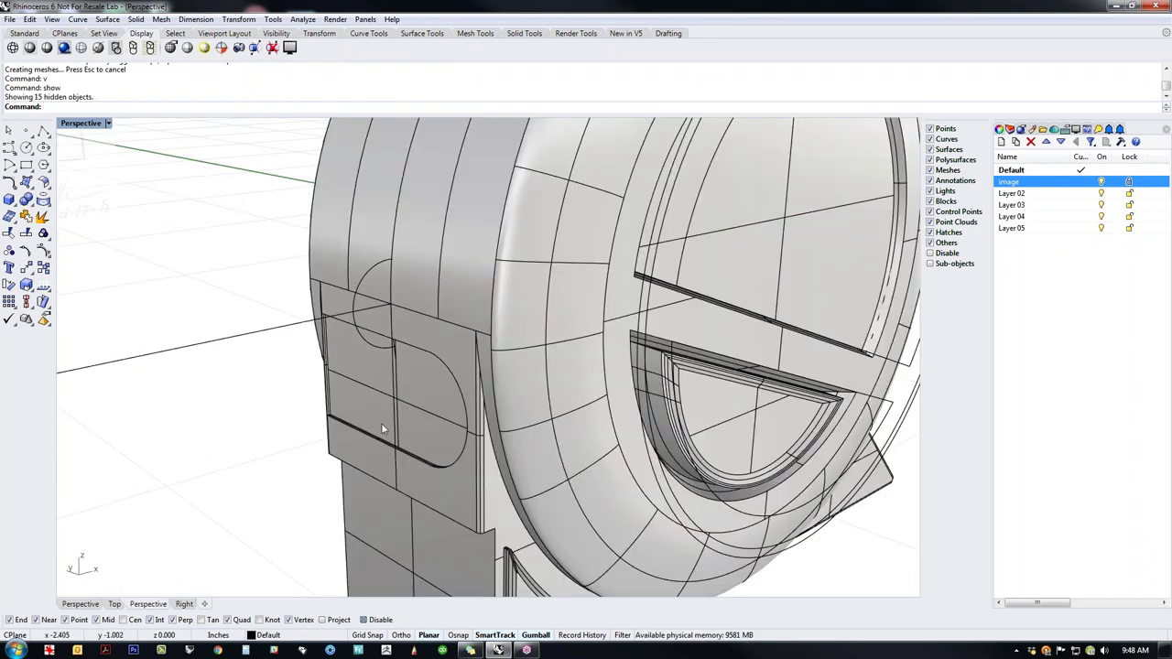
{"action": "left_click", "coordinate": [385, 423]}
{"action": "scroll", "coordinate": [342, 455], "scroll_direction": "up", "scroll_amount": 5}
{"action": "scroll", "coordinate": [342, 455], "scroll_direction": "up", "scroll_amount": 4}
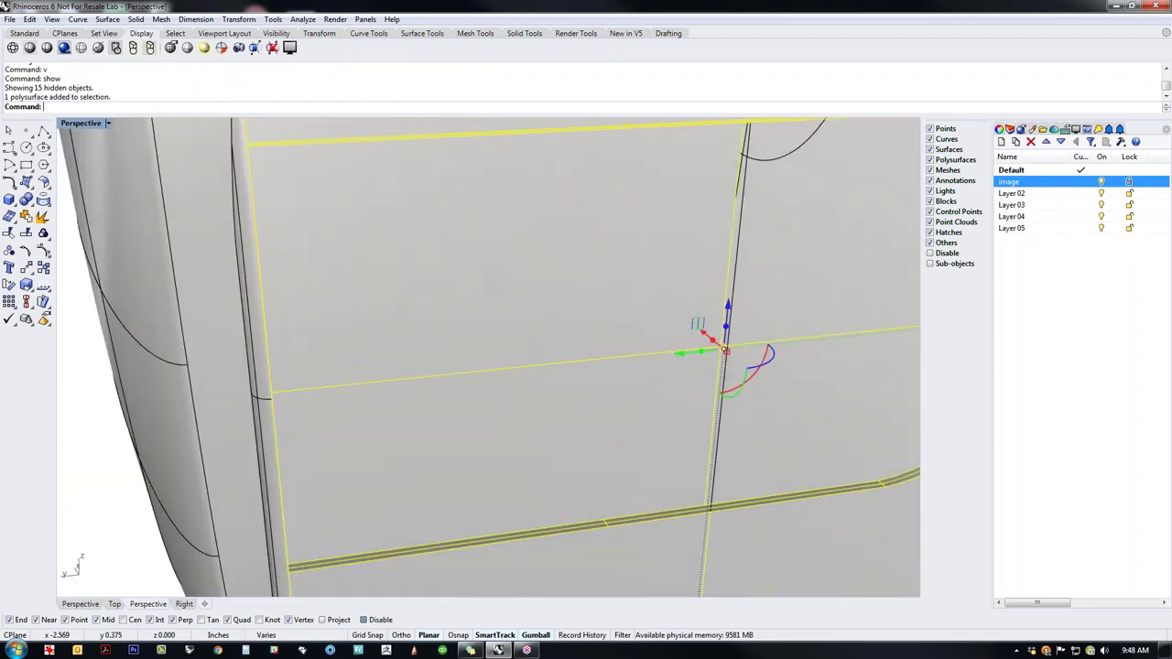
{"action": "scroll", "coordinate": [337, 446], "scroll_direction": "down", "scroll_amount": 3}
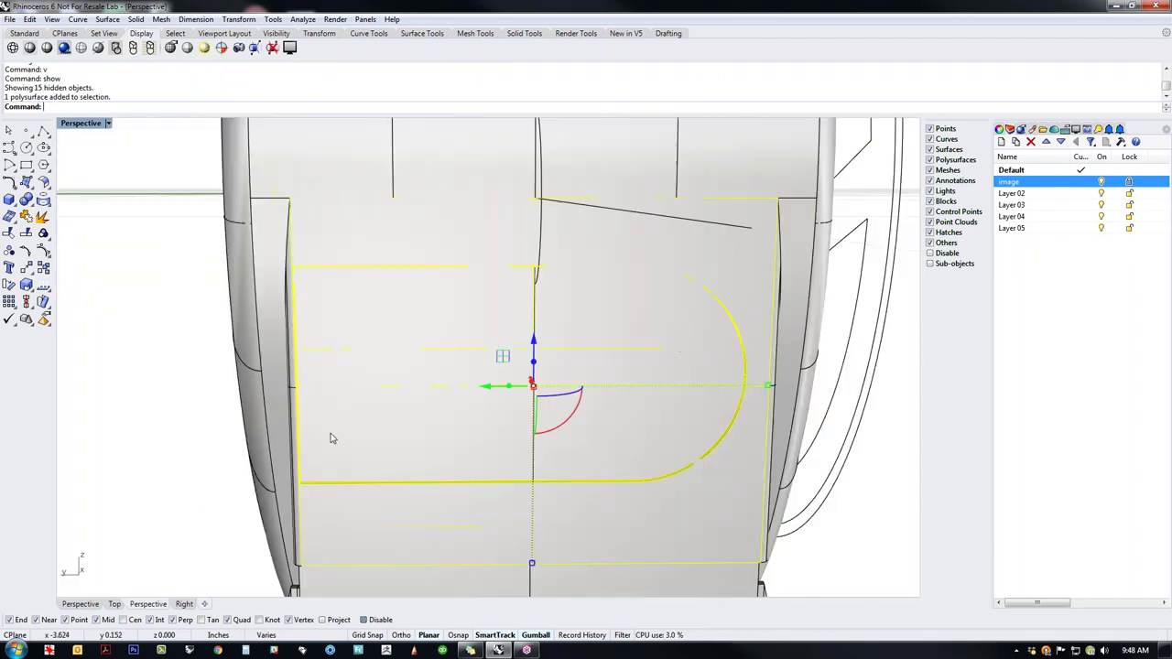
{"action": "right_click_drag", "start_coordinate": [333, 438], "coordinate": [451, 468]}
{"action": "left_click", "coordinate": [203, 469]}
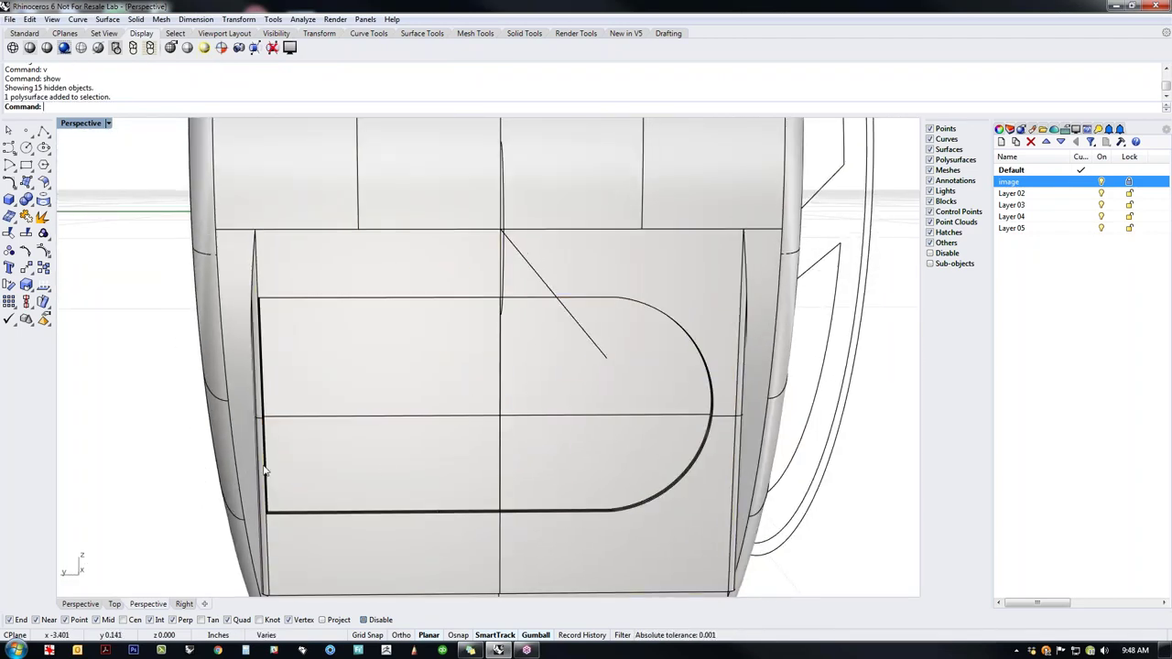
Step: Select the recess's floor face, inspect its open +Y edge, and scale the face down slightly with the gumball
{"action": "left_click", "coordinate": [419, 459]}
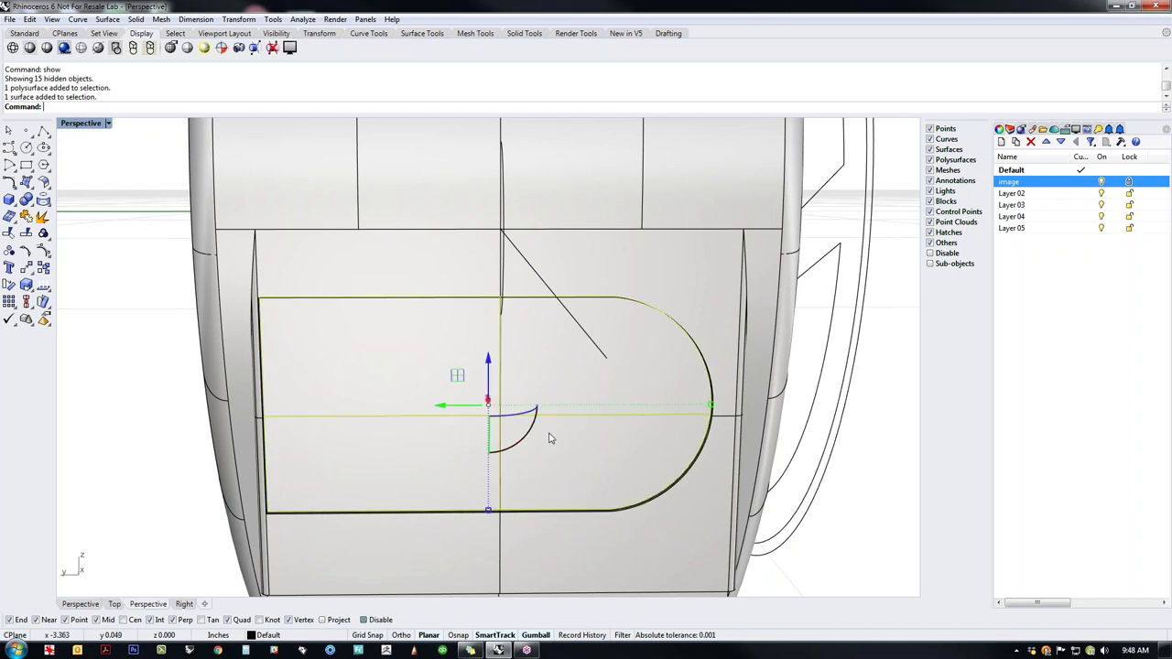
{"action": "scroll", "coordinate": [335, 485], "scroll_direction": "up", "scroll_amount": 10}
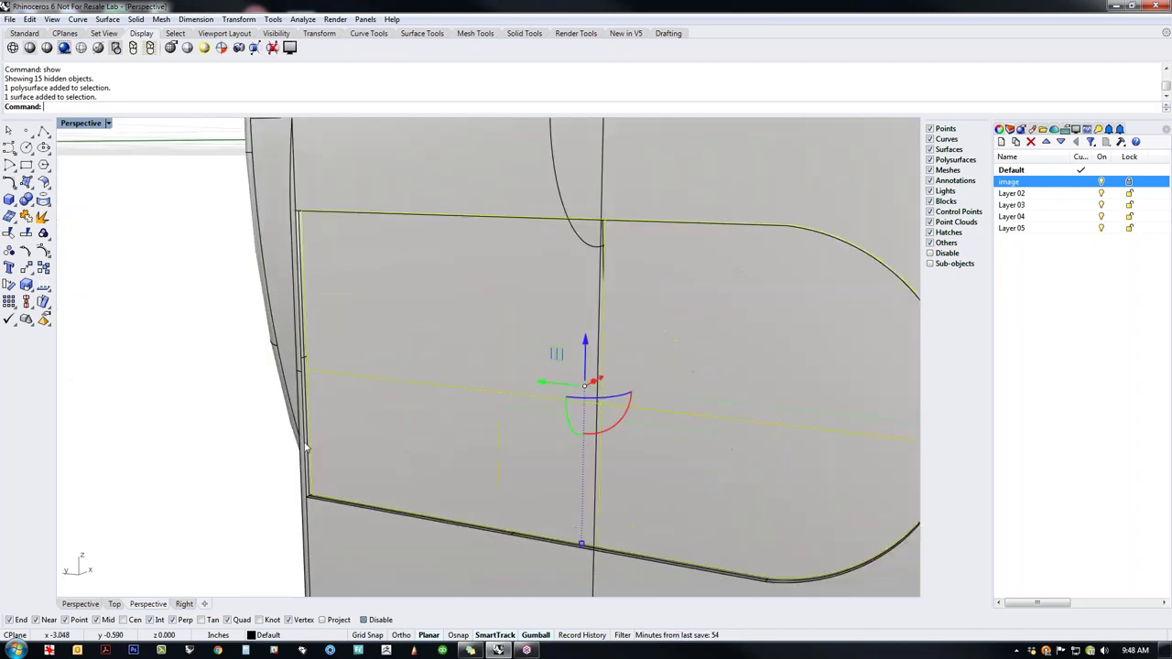
{"action": "left_click", "coordinate": [314, 519]}
{"action": "scroll", "coordinate": [303, 501], "scroll_direction": "down", "scroll_amount": 6}
{"action": "scroll", "coordinate": [385, 501], "scroll_direction": "down", "scroll_amount": 2}
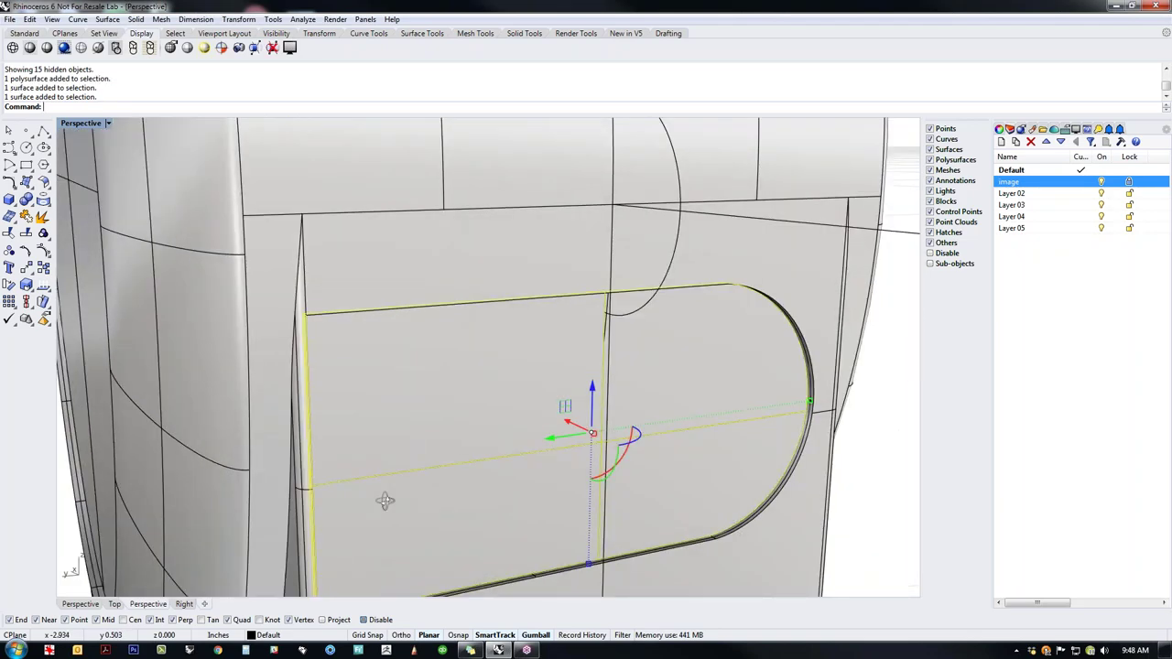
{"action": "scroll", "coordinate": [335, 500], "scroll_direction": "up", "scroll_amount": 8}
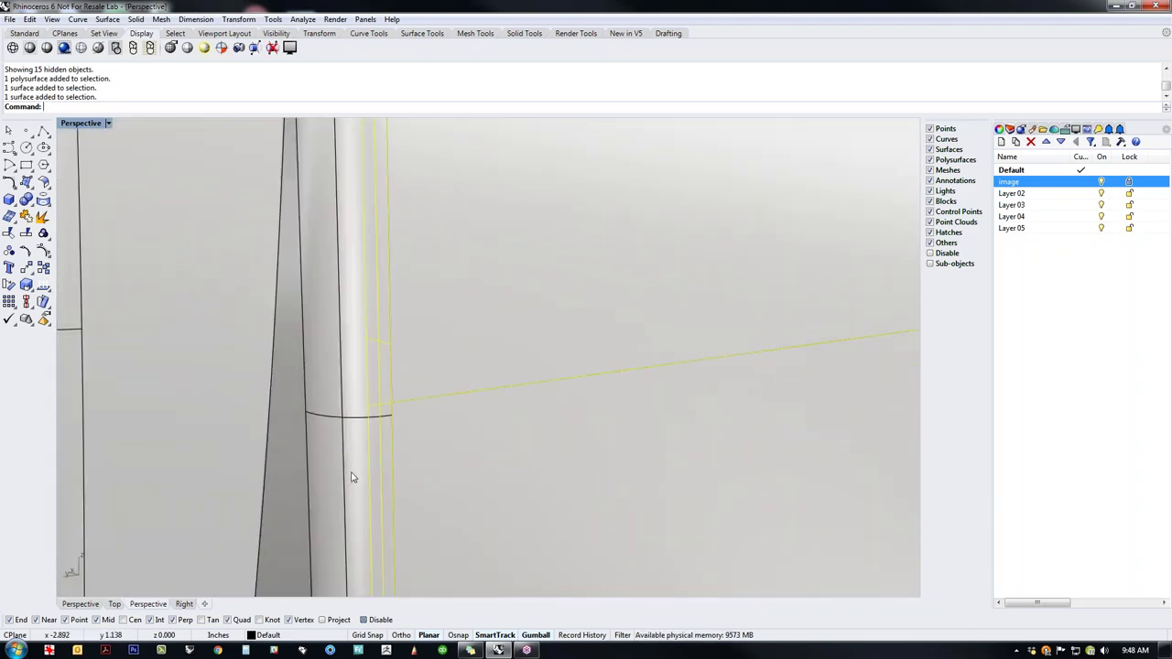
{"action": "scroll", "coordinate": [351, 477], "scroll_direction": "down", "scroll_amount": 8}
{"action": "scroll", "coordinate": [350, 519], "scroll_direction": "up", "scroll_amount": 8}
{"action": "scroll", "coordinate": [351, 519], "scroll_direction": "down", "scroll_amount": 10}
{"action": "right_click_drag", "start_coordinate": [678, 470], "coordinate": [541, 470]}
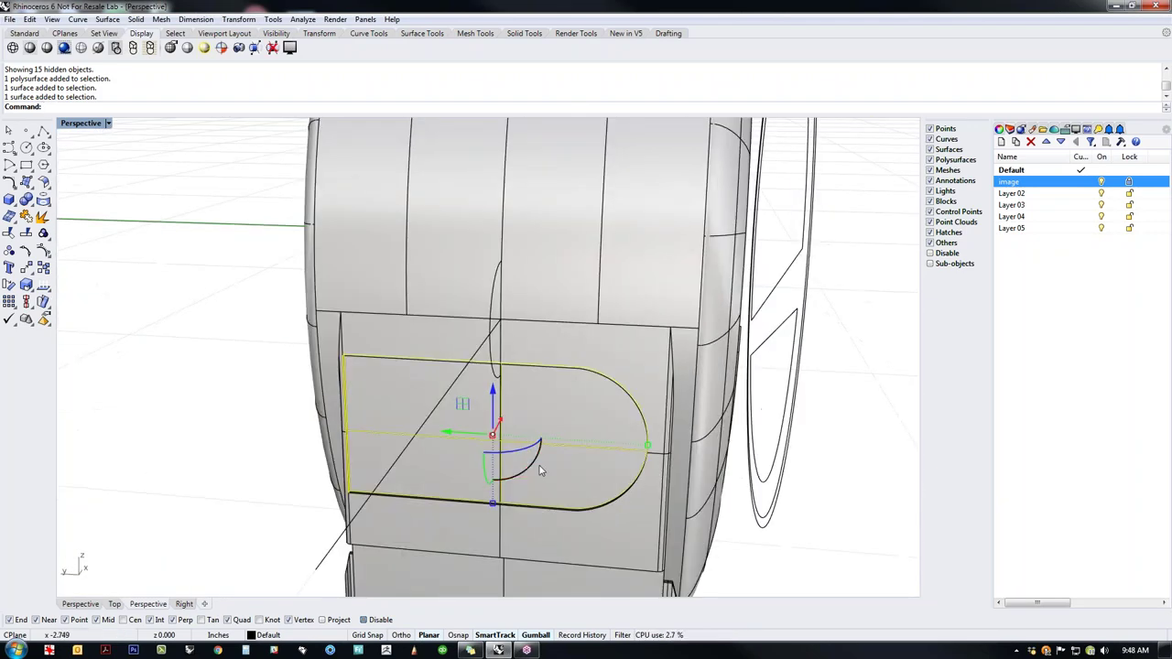
{"action": "scroll", "coordinate": [541, 471], "scroll_direction": "up", "scroll_amount": 4}
{"action": "left_click_drag", "start_coordinate": [740, 432], "coordinate": [737, 430]}
{"action": "left_click", "coordinate": [86, 518]}
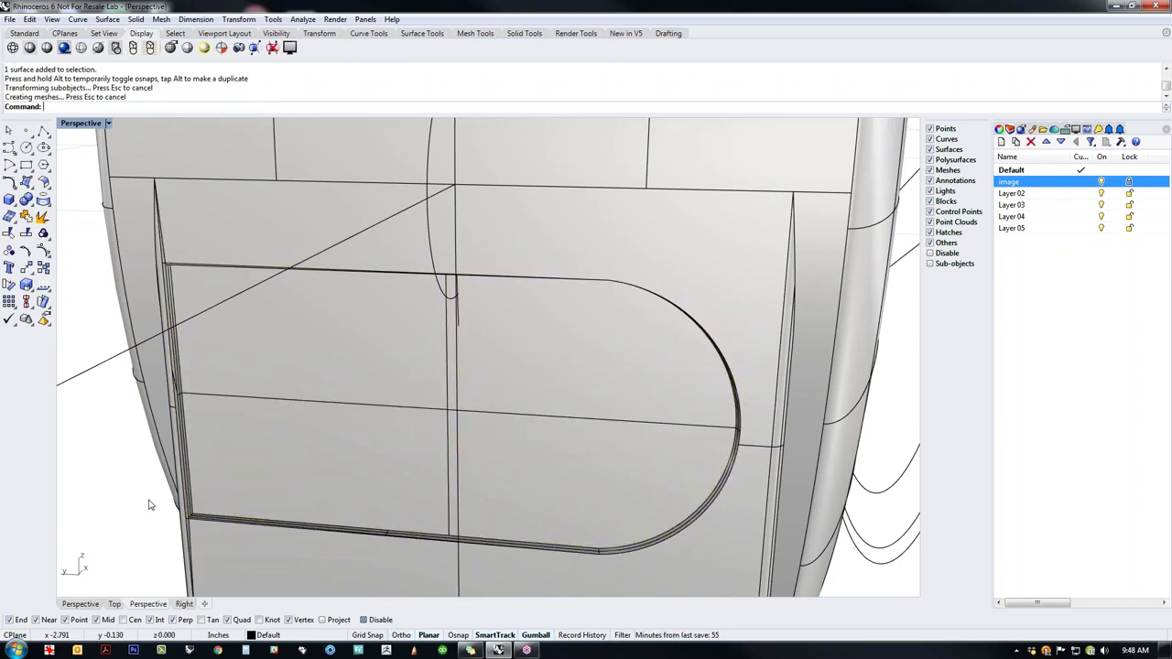
Step: Switch to the Front view in Wireframe display to see the recess's side profile against the reference sketch
{"action": "scroll", "coordinate": [346, 423], "scroll_direction": "down", "scroll_amount": 7}
{"action": "right_click_drag", "start_coordinate": [531, 435], "coordinate": [447, 370]}
{"action": "scroll", "coordinate": [458, 444], "scroll_direction": "up", "scroll_amount": 6}
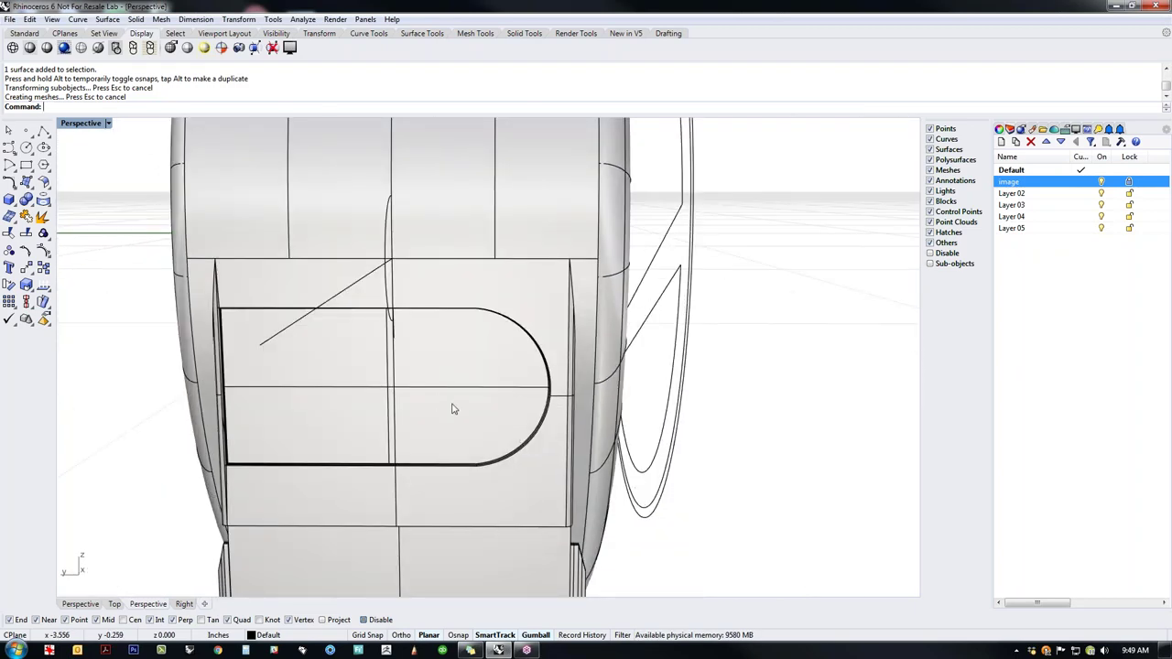
{"action": "mouse_move", "coordinate": [463, 421]}
{"action": "right_mouse_down"}
{"action": "mouse_move", "coordinate": [471, 411]}
{"action": "mouse_move", "coordinate": [449, 414]}
{"action": "right_mouse_up"}
{"action": "key", "text": "ctrl+F2"}
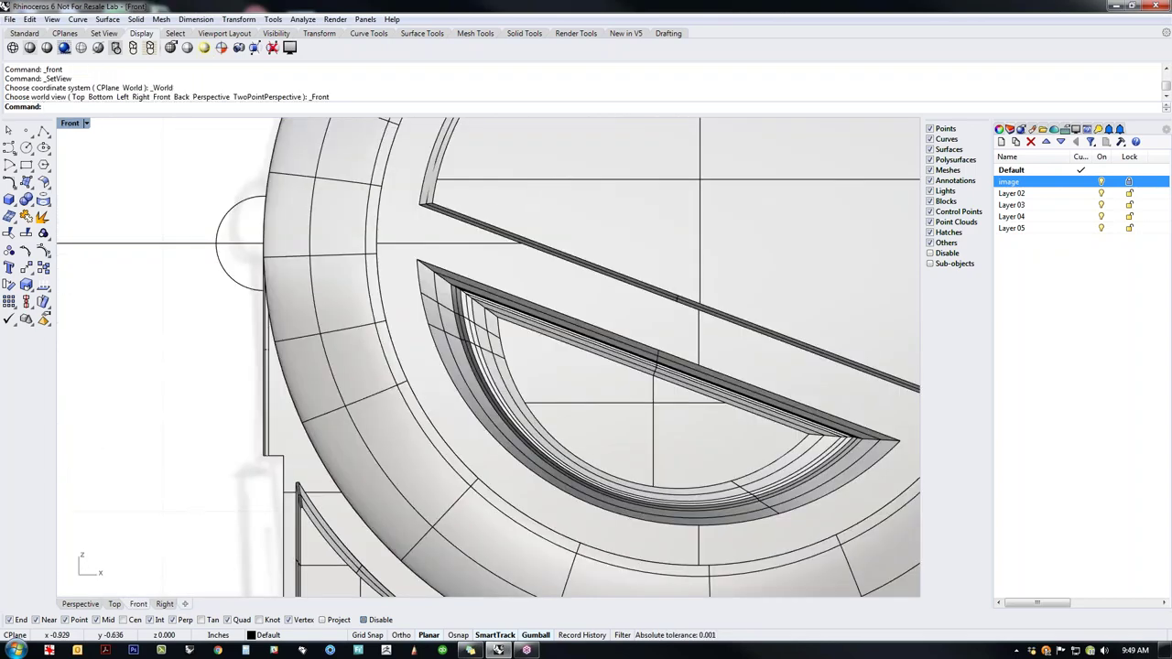
{"action": "scroll", "coordinate": [281, 399], "scroll_direction": "up", "scroll_amount": 3}
{"action": "middle_click", "coordinate": [257, 417]}
{"action": "left_click", "coordinate": [209, 374]}
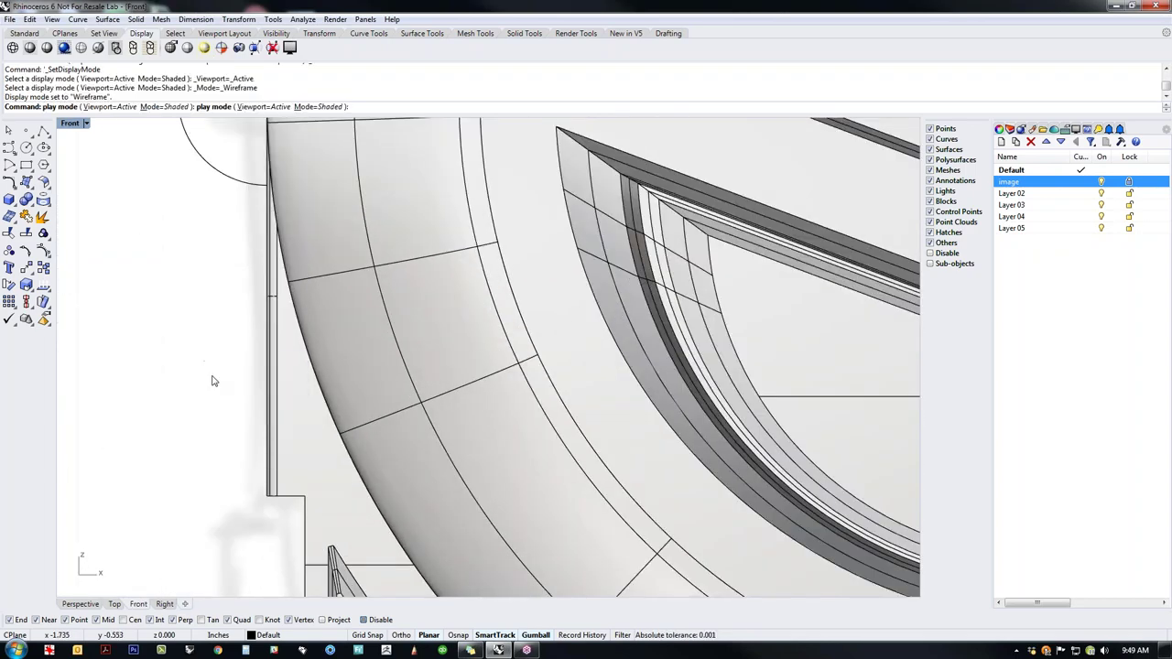
{"action": "scroll", "coordinate": [270, 393], "scroll_direction": "up", "scroll_amount": 6}
{"action": "right_click_drag", "start_coordinate": [276, 400], "coordinate": [406, 517]}
{"action": "scroll", "coordinate": [387, 470], "scroll_direction": "down", "scroll_amount": 4}
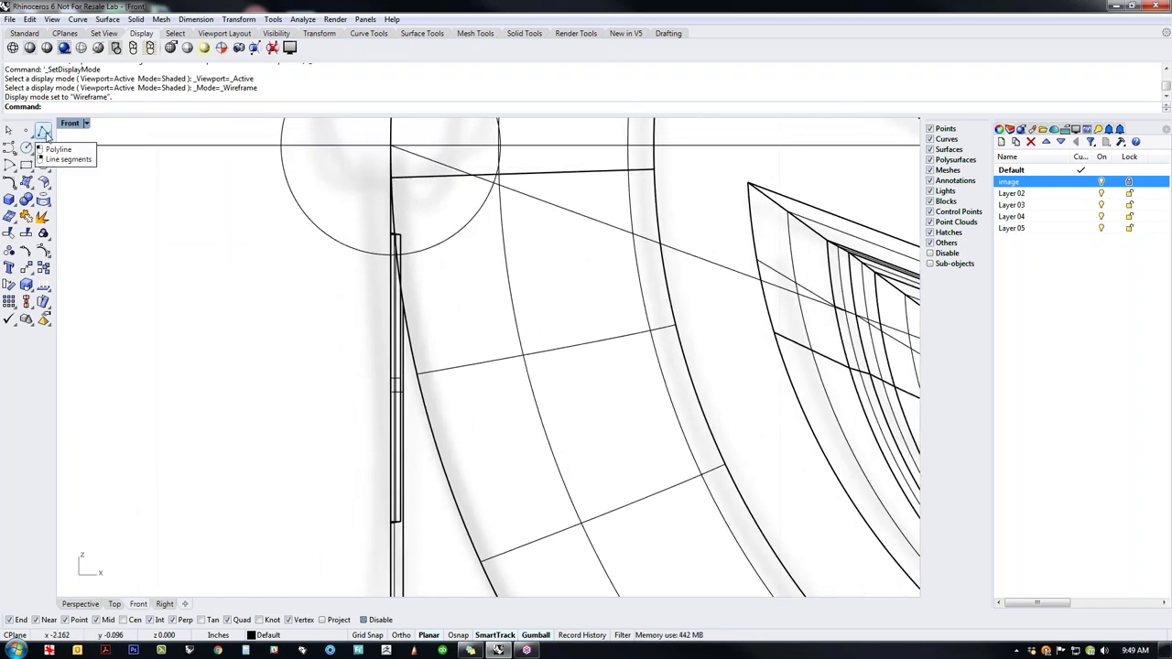
Step: Draw a degree-3 control-point curve across the recess's side profile, bulging outside the end face and returning inward at both ends
{"action": "left_click", "coordinate": [9, 147]}
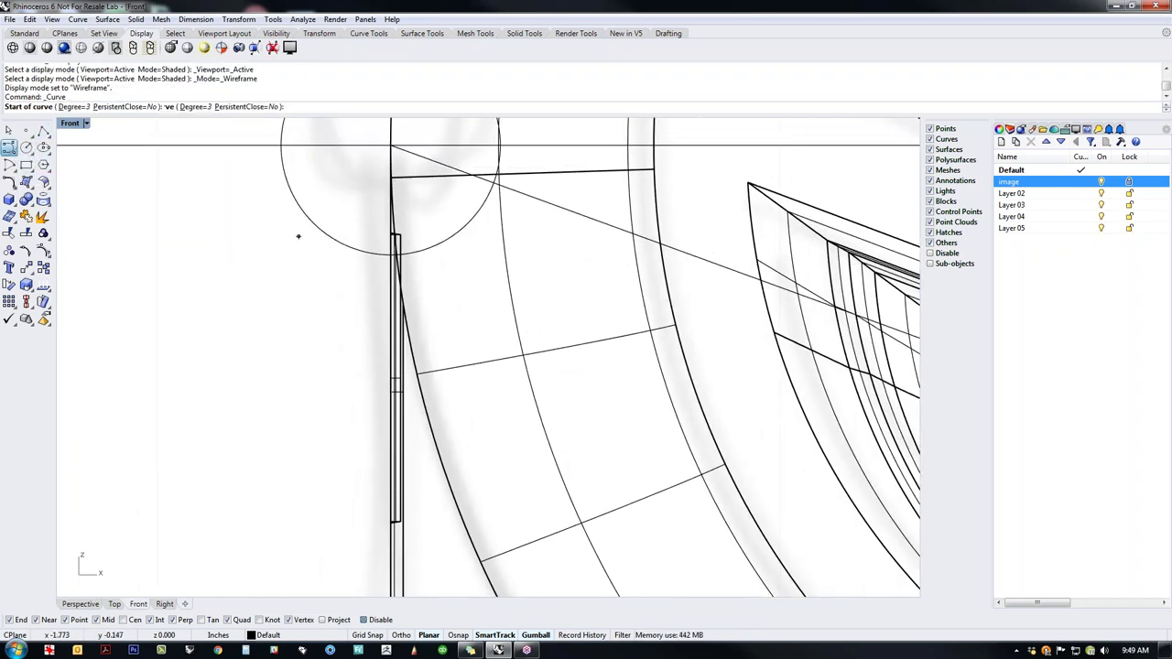
{"action": "left_click", "coordinate": [423, 234]}
{"action": "left_click", "coordinate": [392, 243]}
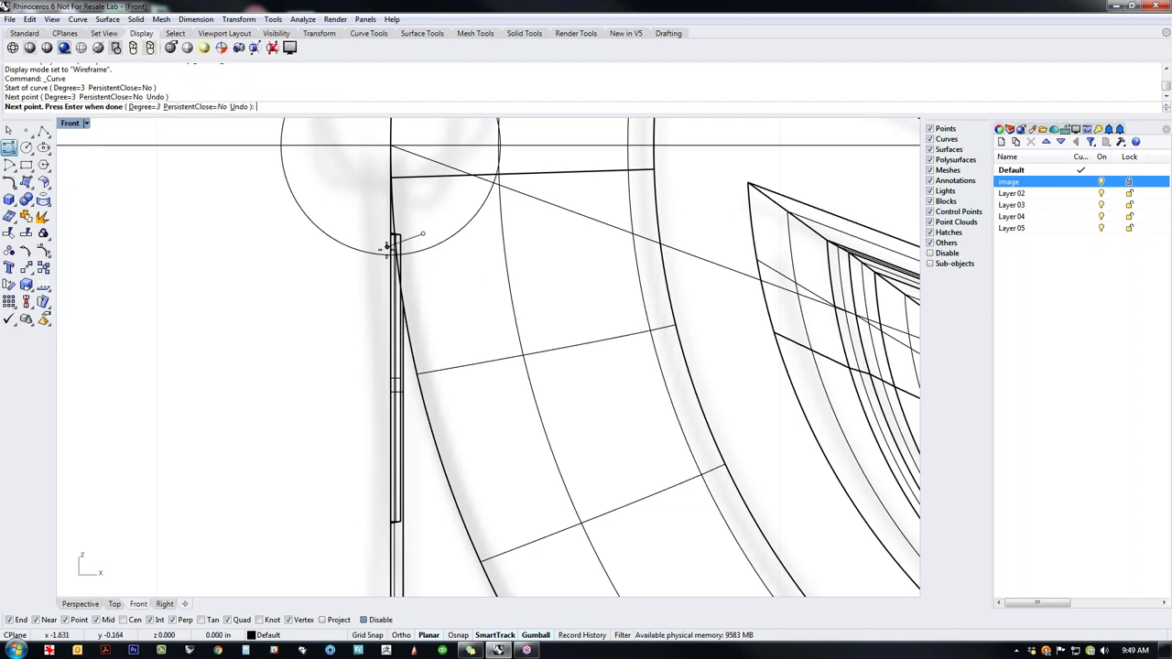
{"action": "left_click", "coordinate": [386, 253]}
{"action": "left_click", "coordinate": [383, 292]}
{"action": "left_click", "coordinate": [383, 298]}
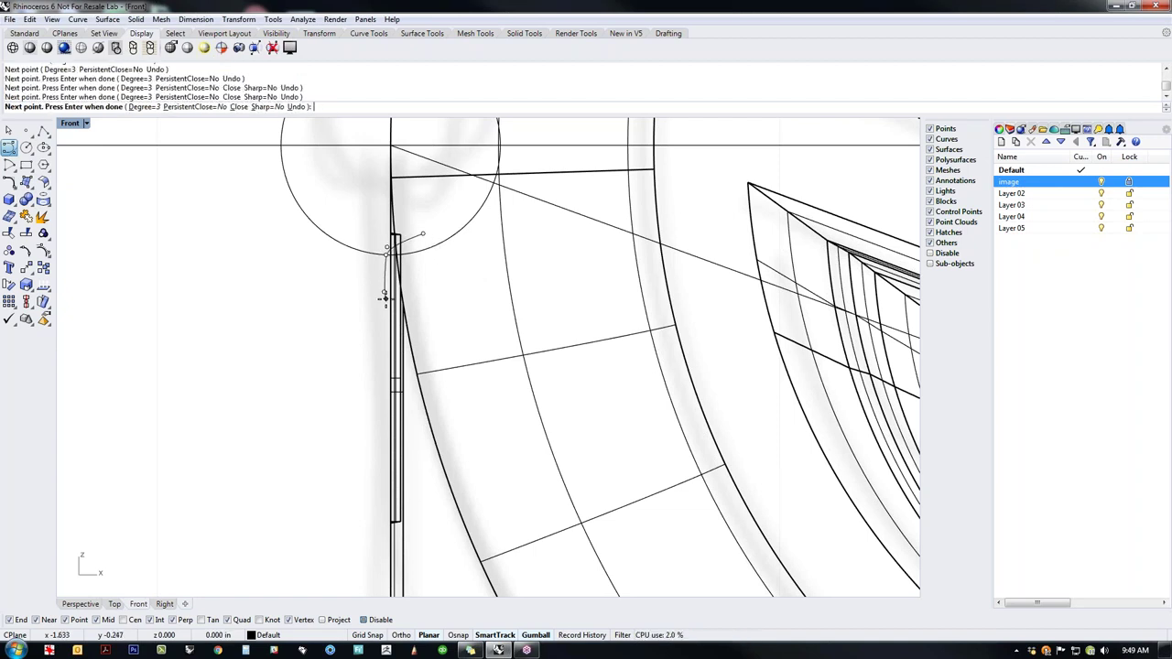
{"action": "scroll", "coordinate": [397, 310], "scroll_direction": "up", "scroll_amount": 5}
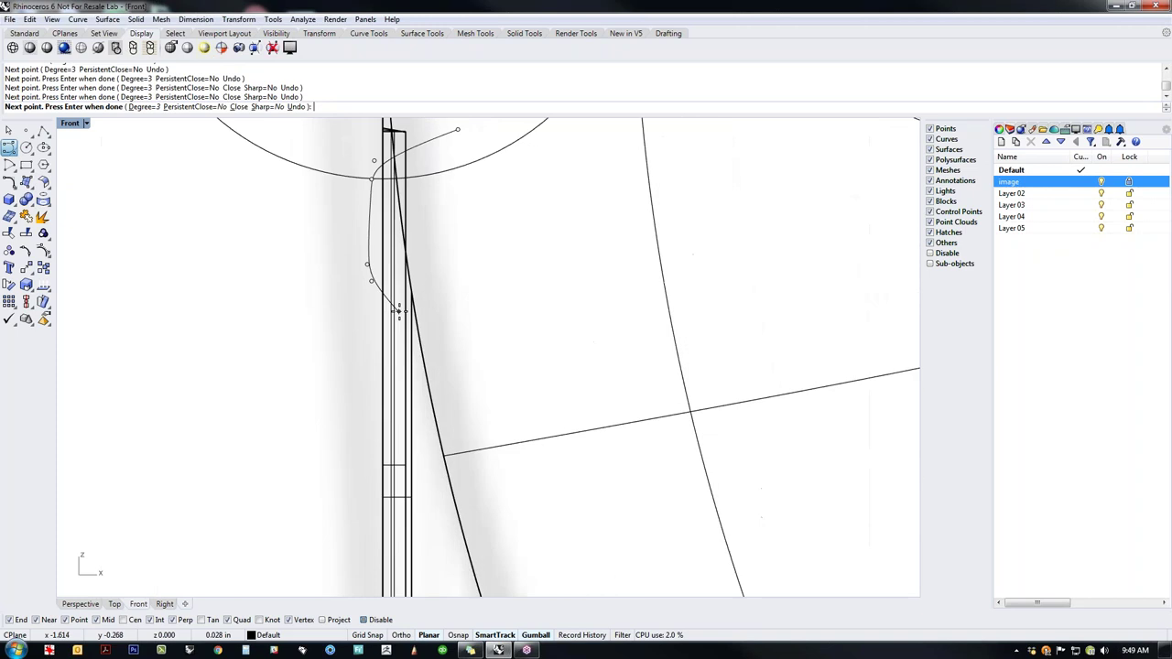
{"action": "left_click", "coordinate": [399, 310]}
{"action": "left_click", "coordinate": [399, 309]}
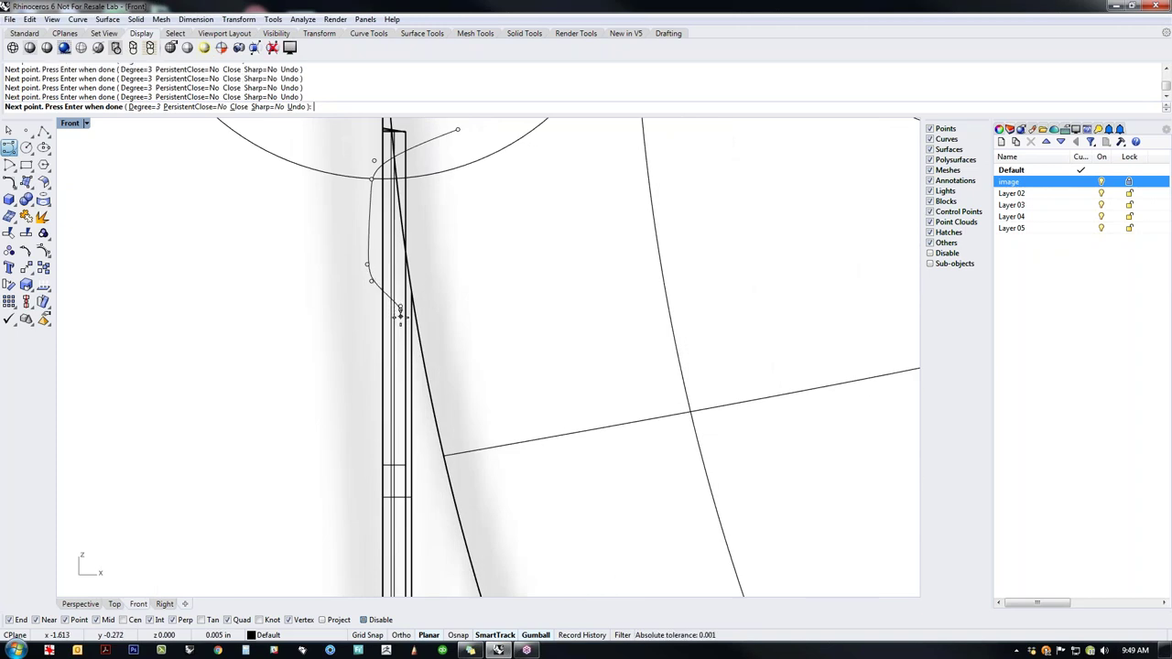
{"action": "left_click", "coordinate": [531, 360]}
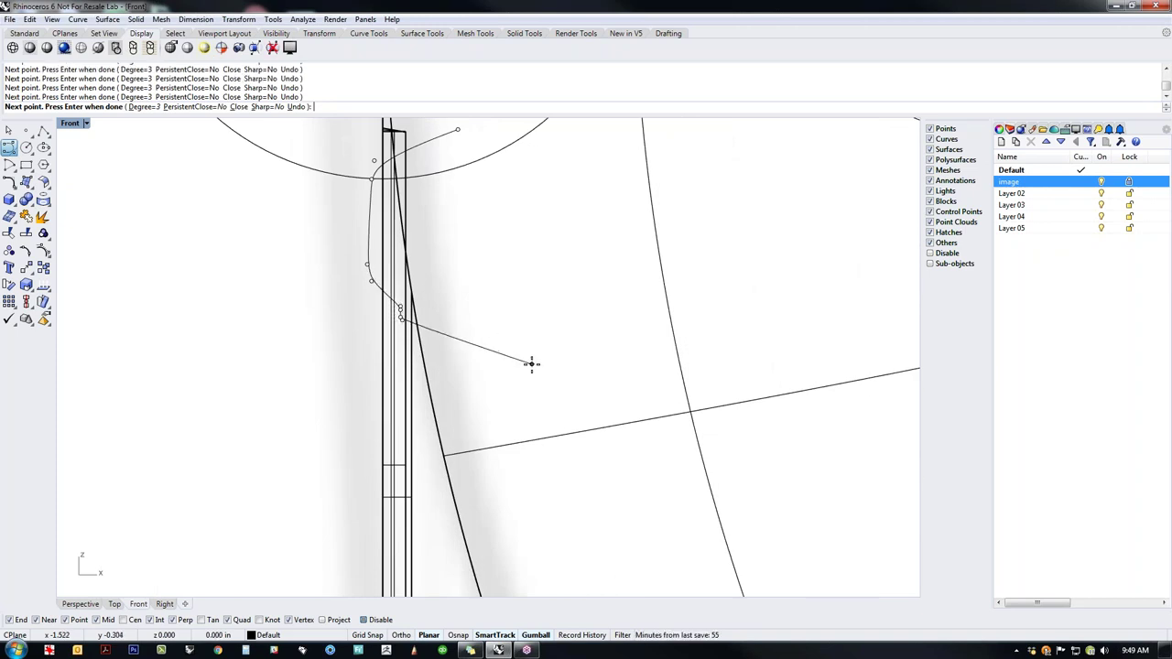
{"action": "key", "text": "Return"}
Step: In the Left view, move the profile curve into line with the centre of the recess's rounded end, just below its upper edge
{"action": "scroll", "coordinate": [476, 330], "scroll_direction": "down", "scroll_amount": 5}
{"action": "left_click", "coordinate": [414, 305]}
{"action": "scroll", "coordinate": [360, 332], "scroll_direction": "down", "scroll_amount": 3}
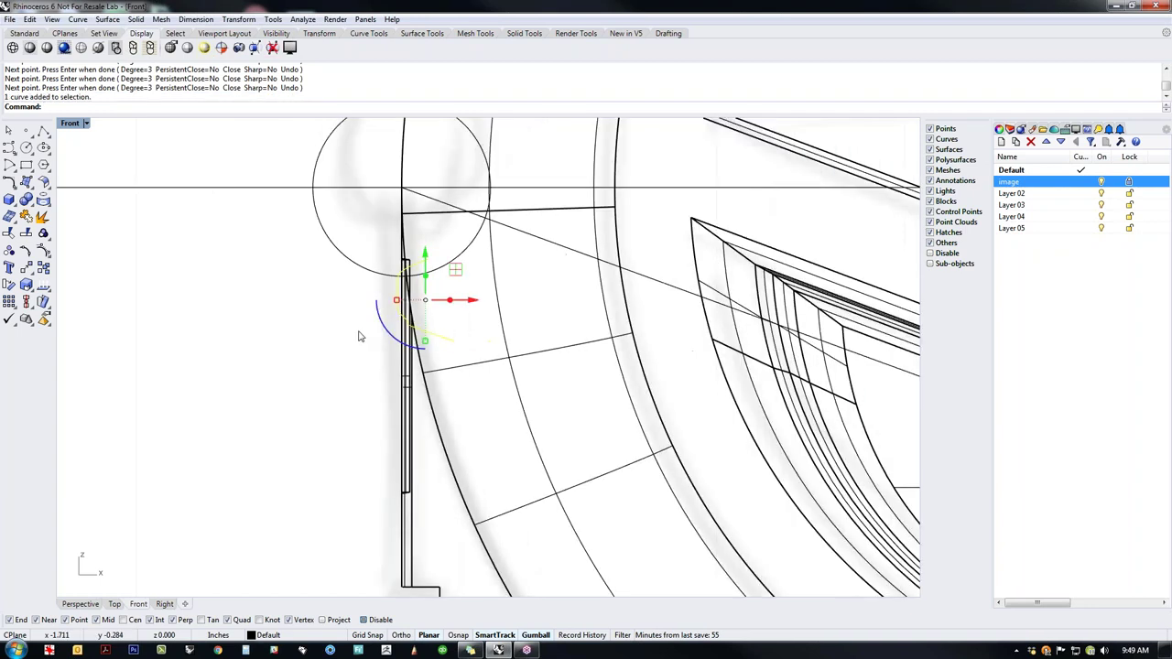
{"action": "type", "text": "f"}
{"action": "key", "text": "Return"}
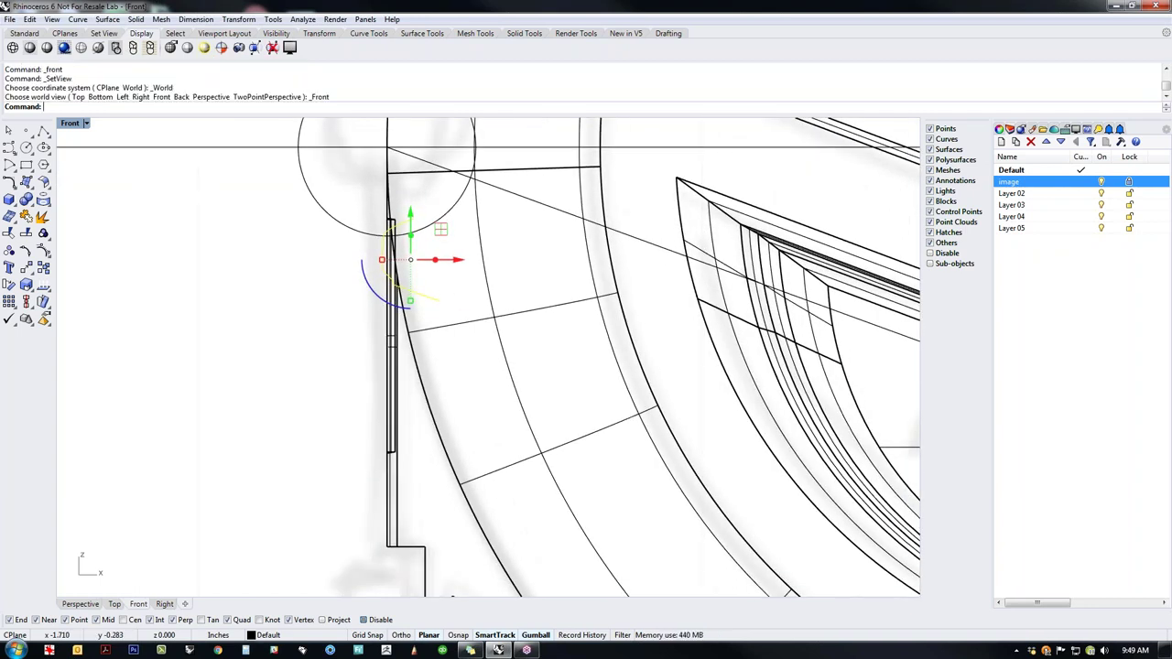
{"action": "type", "text": "l"}
{"action": "key", "text": "Return"}
{"action": "right_click_drag", "start_coordinate": [384, 289], "coordinate": [473, 374]}
{"action": "left_click_drag", "start_coordinate": [444, 308], "coordinate": [557, 479]}
{"action": "left_click", "coordinate": [123, 621]}
{"action": "left_click_drag", "start_coordinate": [605, 314], "coordinate": [574, 475]}
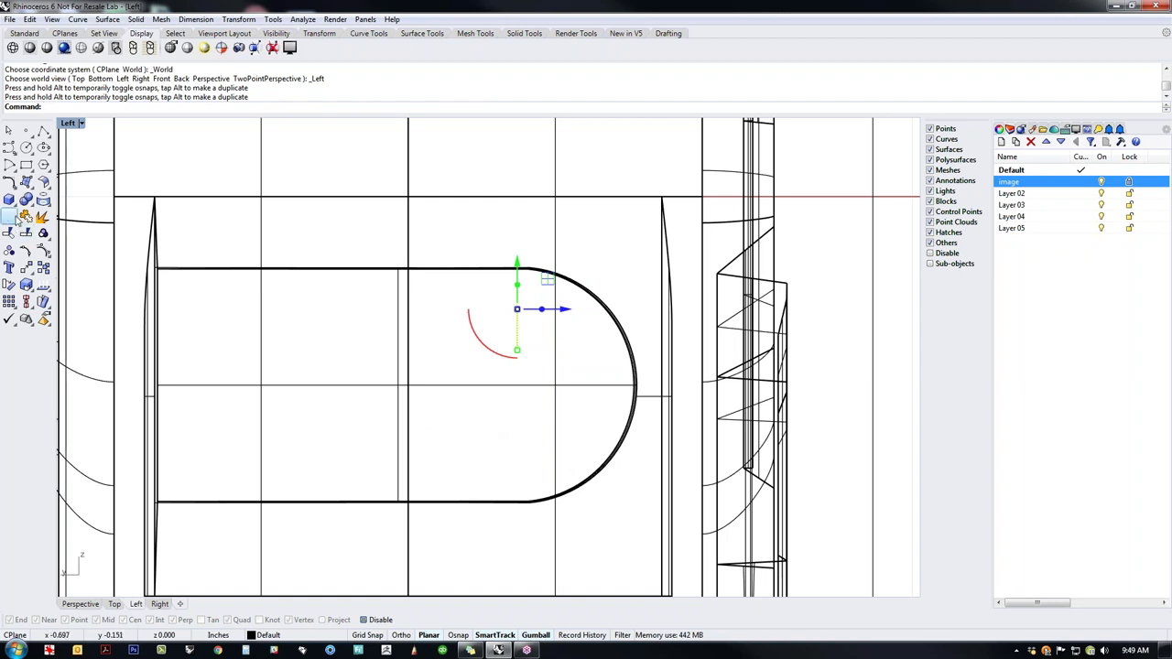
Step: Revolve the profile curve full circle about an axis along X through the centre of the recess's rounded end
{"action": "left_click", "coordinate": [28, 183]}
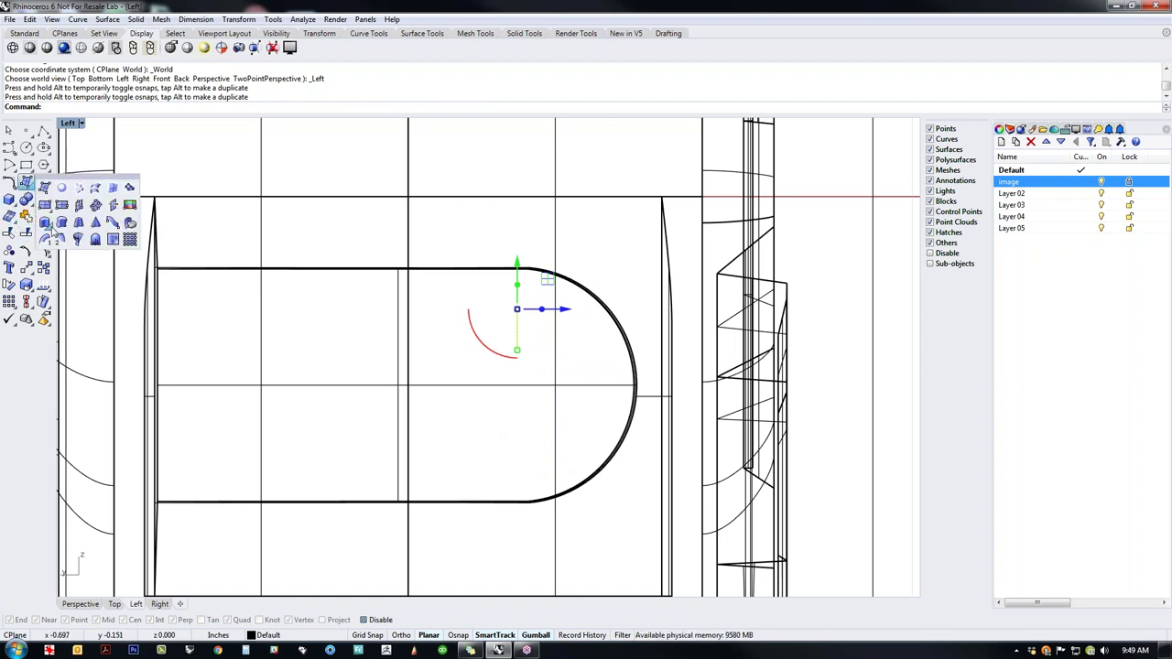
{"action": "left_click", "coordinate": [78, 241]}
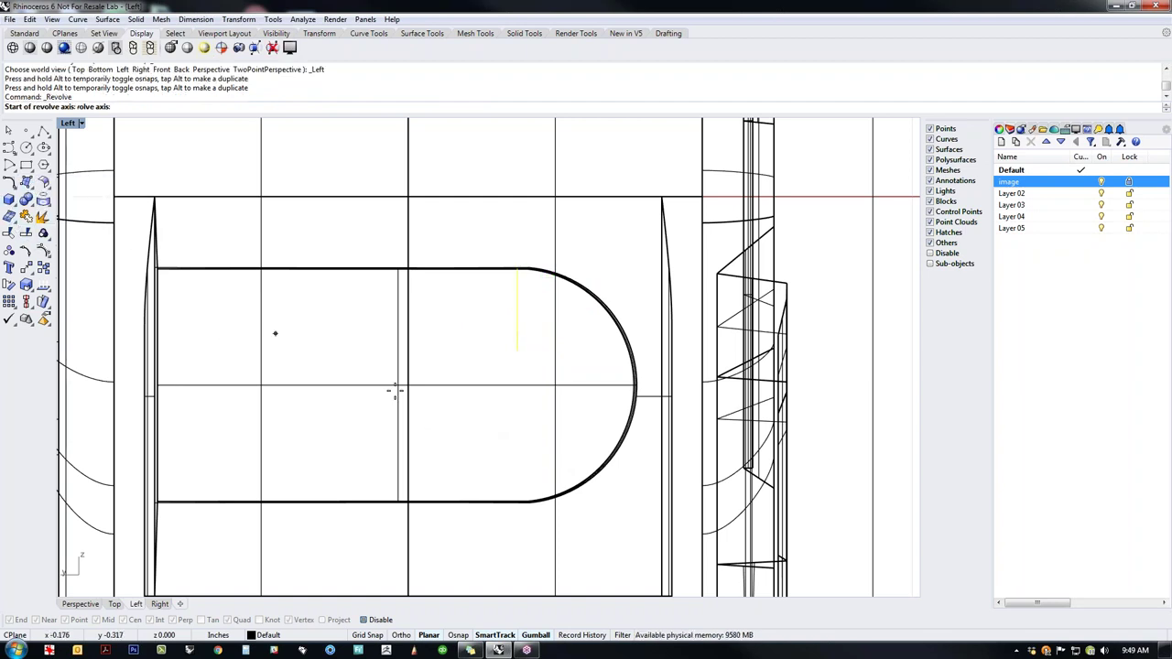
{"action": "left_click", "coordinate": [595, 455]}
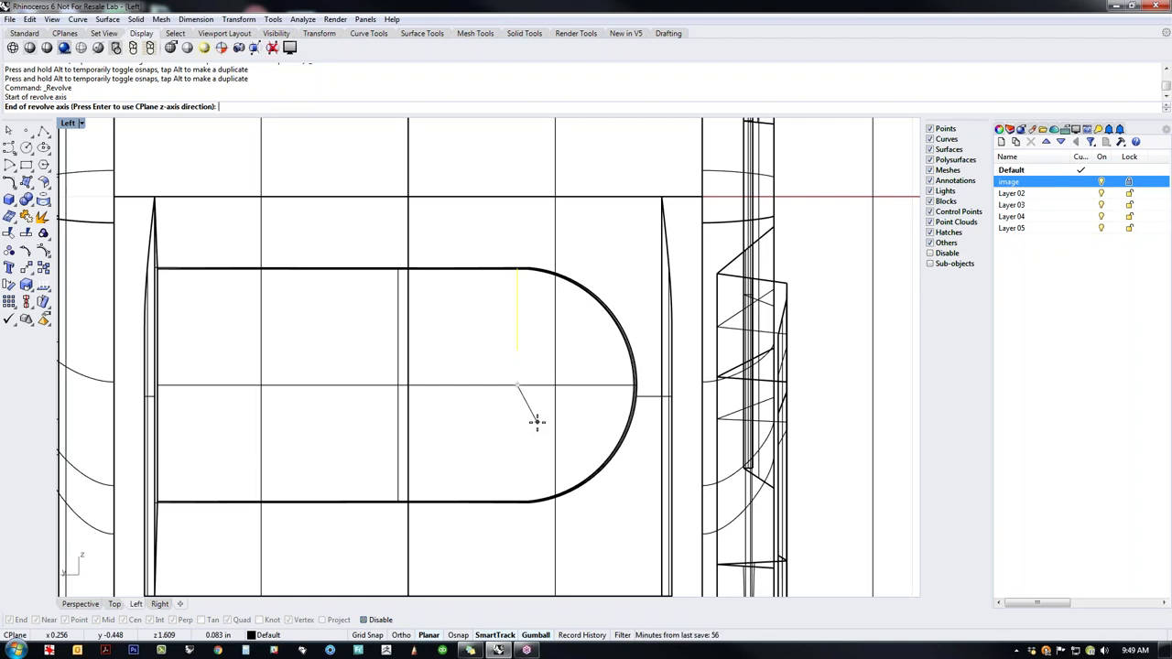
{"action": "key", "text": "F4"}
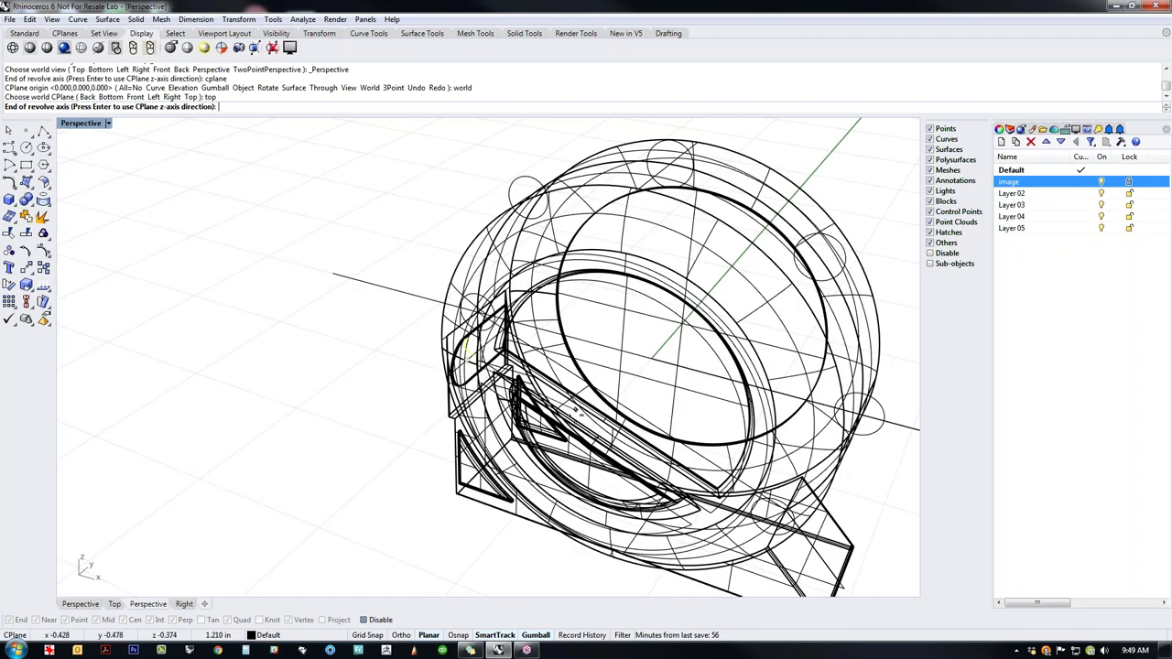
{"action": "scroll", "coordinate": [490, 353], "scroll_direction": "up", "scroll_amount": 5}
{"action": "right_click_drag", "start_coordinate": [490, 353], "coordinate": [641, 369]}
{"action": "key", "text": "shift"}
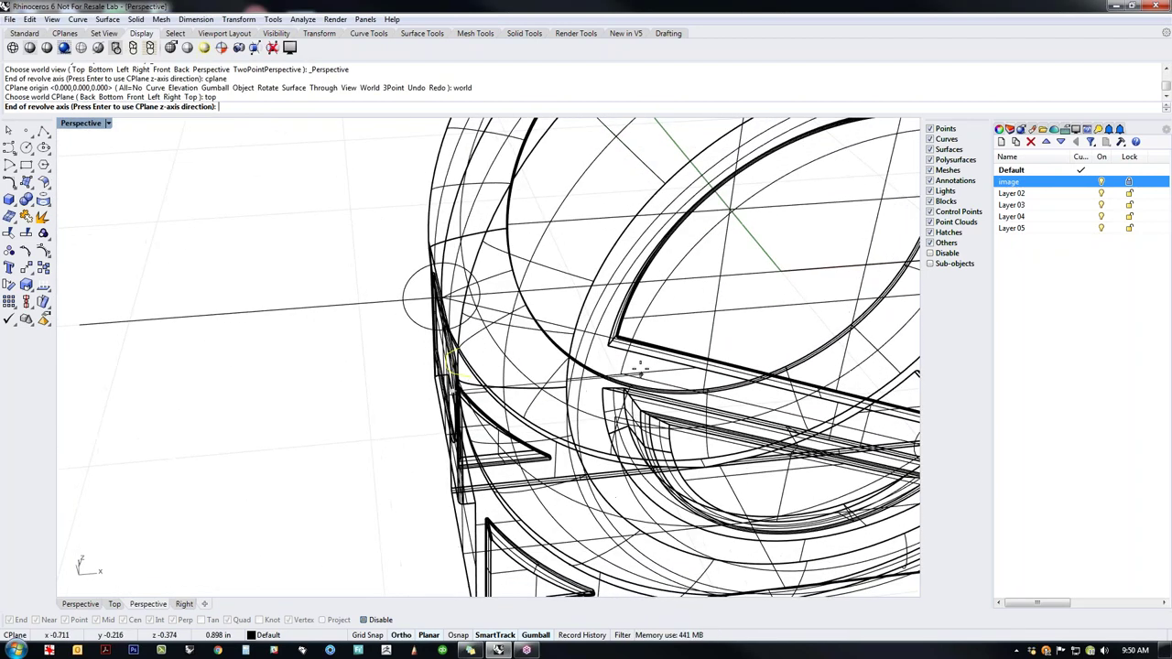
{"action": "left_click", "coordinate": [700, 392], "text": "shift"}
{"action": "right_click_drag", "start_coordinate": [494, 389], "coordinate": [603, 393]}
{"action": "scroll", "coordinate": [603, 393], "scroll_direction": "up", "scroll_amount": 4}
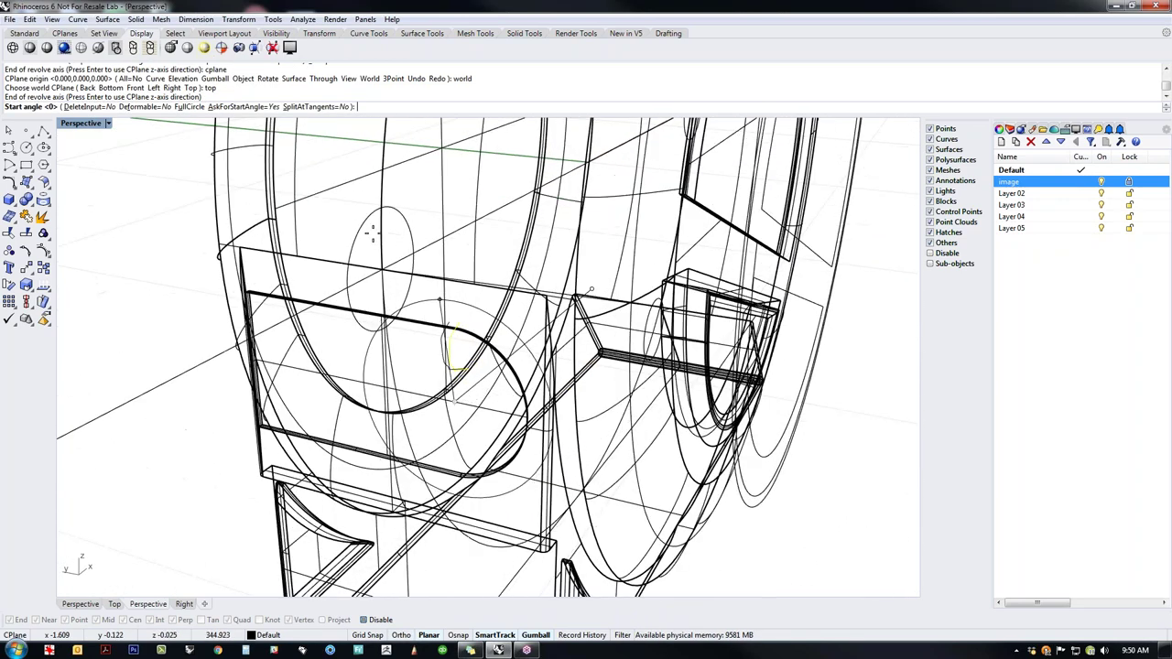
{"action": "left_click", "coordinate": [189, 107]}
Step: Switch the Perspective view to Shaded display and join the revolved ring, the recessed end block and the main body
{"action": "middle_click", "coordinate": [295, 388]}
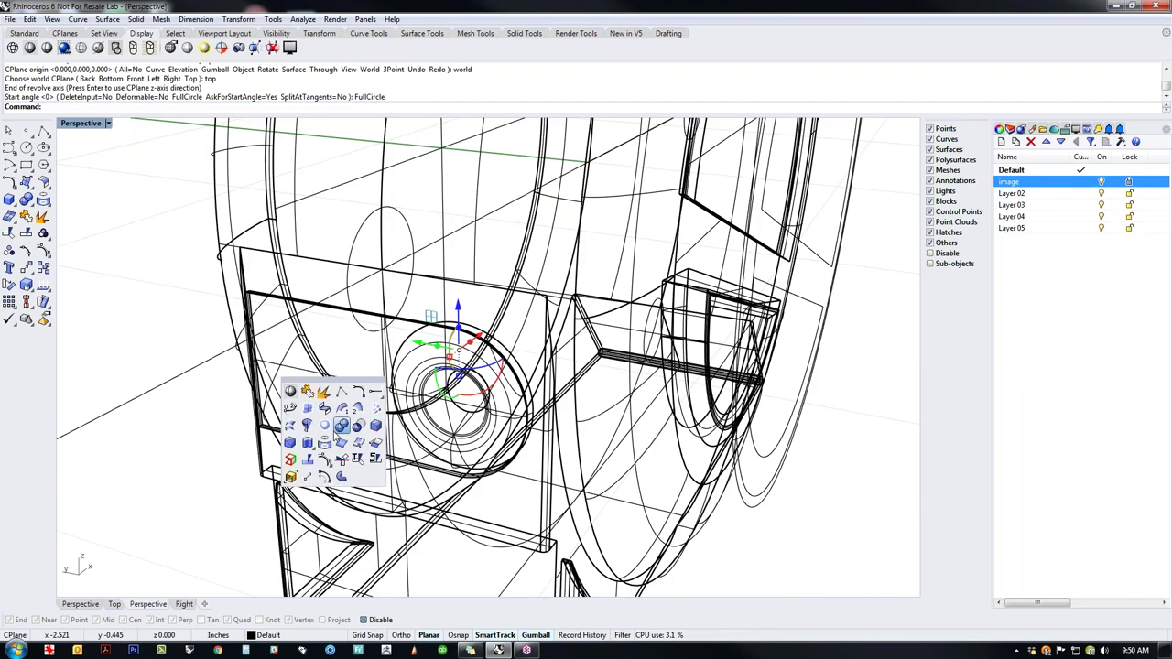
{"action": "left_click", "coordinate": [291, 392]}
{"action": "mouse_move", "coordinate": [339, 430]}
{"action": "right_mouse_down"}
{"action": "mouse_move", "coordinate": [560, 418]}
{"action": "mouse_move", "coordinate": [371, 406]}
{"action": "mouse_move", "coordinate": [316, 433]}
{"action": "right_mouse_up"}
{"action": "scroll", "coordinate": [440, 442], "scroll_direction": "up", "scroll_amount": 5}
{"action": "mouse_move", "coordinate": [489, 457]}
{"action": "right_mouse_down"}
{"action": "mouse_move", "coordinate": [476, 483]}
{"action": "mouse_move", "coordinate": [499, 471]}
{"action": "right_mouse_up"}
{"action": "left_click", "coordinate": [480, 467]}
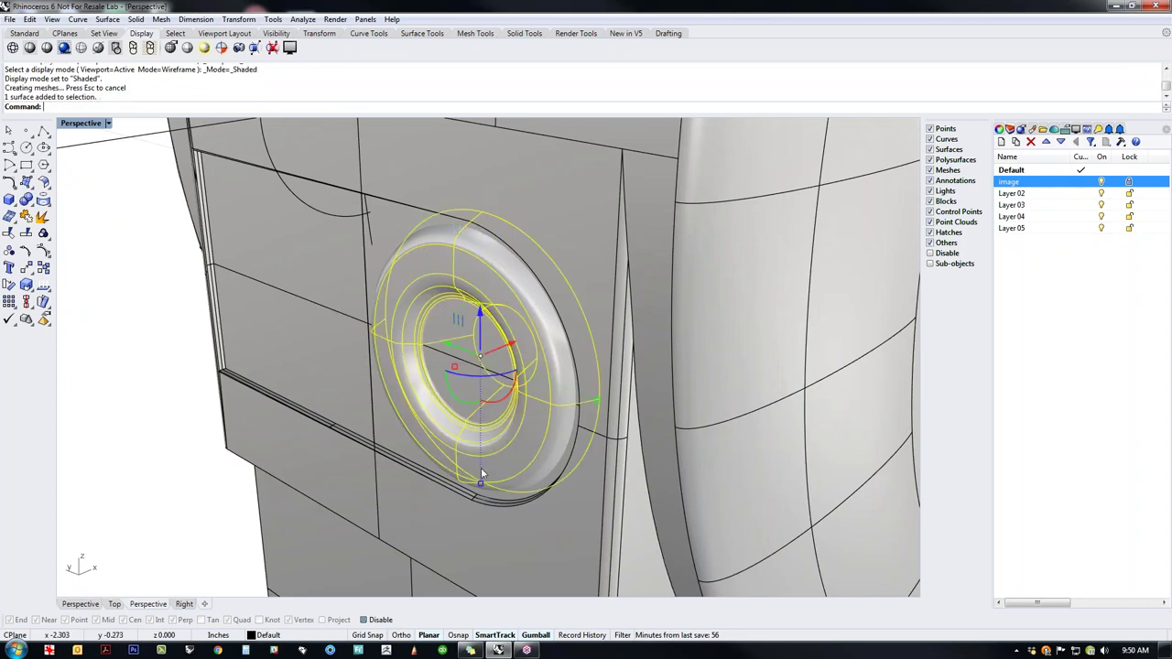
{"action": "left_click", "coordinate": [452, 513], "text": "shift"}
{"action": "scroll", "coordinate": [246, 416], "scroll_direction": "down", "scroll_amount": 2}
{"action": "scroll", "coordinate": [397, 482], "scroll_direction": "down", "scroll_amount": 2}
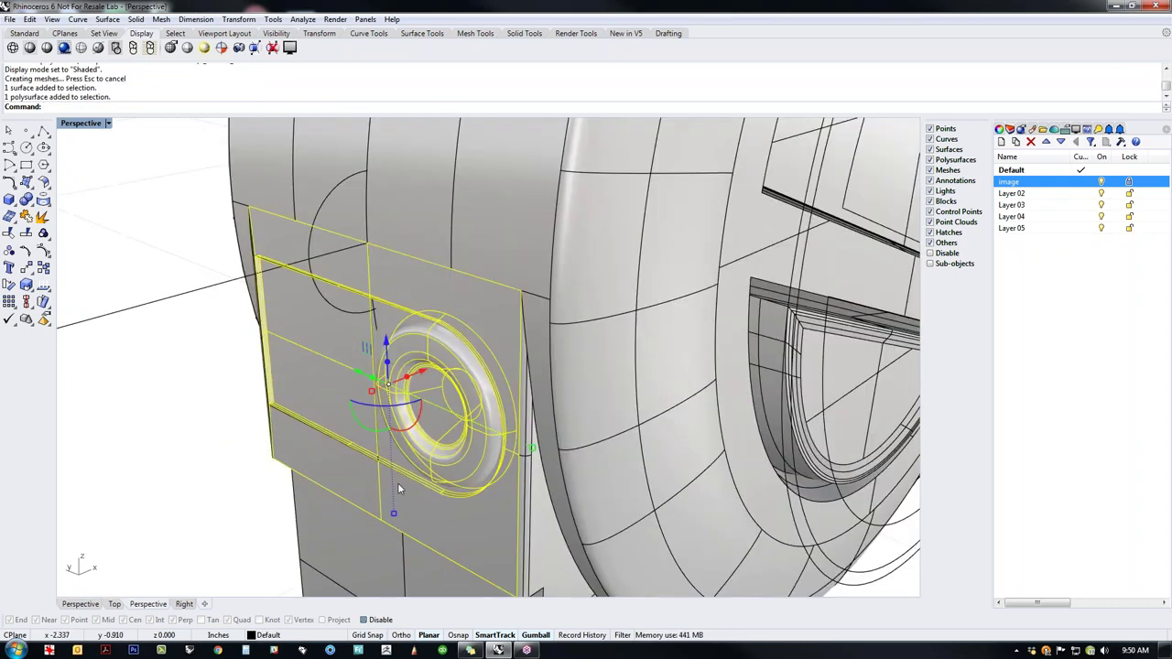
{"action": "left_click", "coordinate": [565, 558], "text": "shift"}
{"action": "type", "text": "join"}
{"action": "key", "text": "Return"}
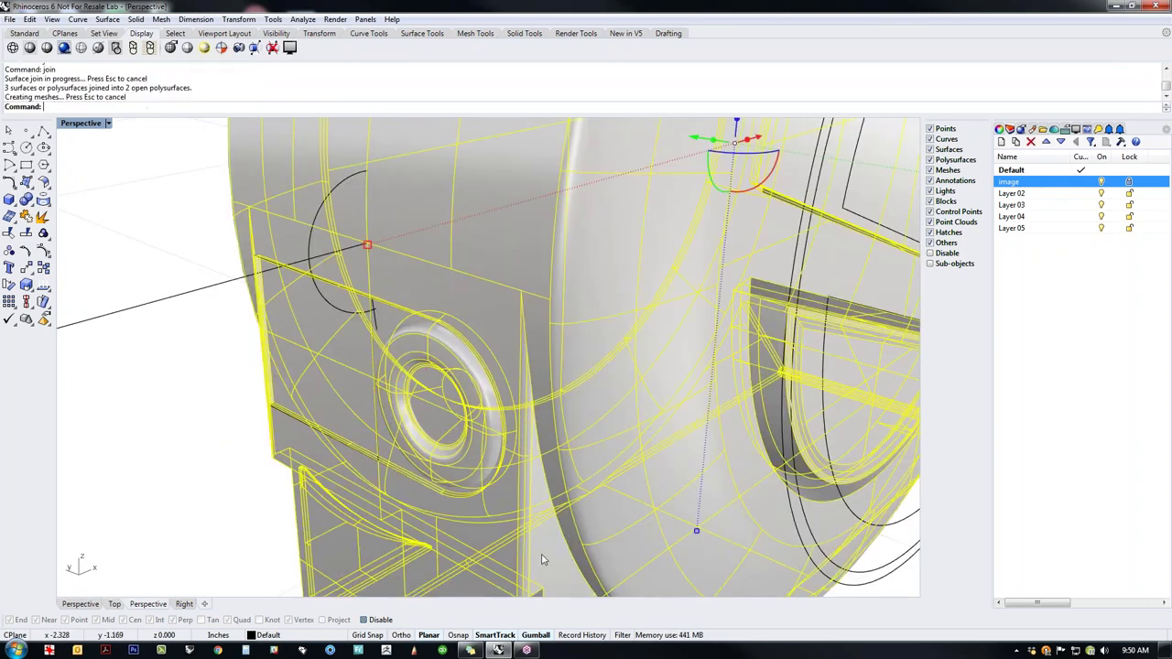
Step: Try a Boolean union of the revolved ring with the body, and undo it
{"action": "left_click", "coordinate": [260, 466]}
{"action": "left_click", "coordinate": [437, 464]}
{"action": "left_click", "coordinate": [442, 511], "text": "shift"}
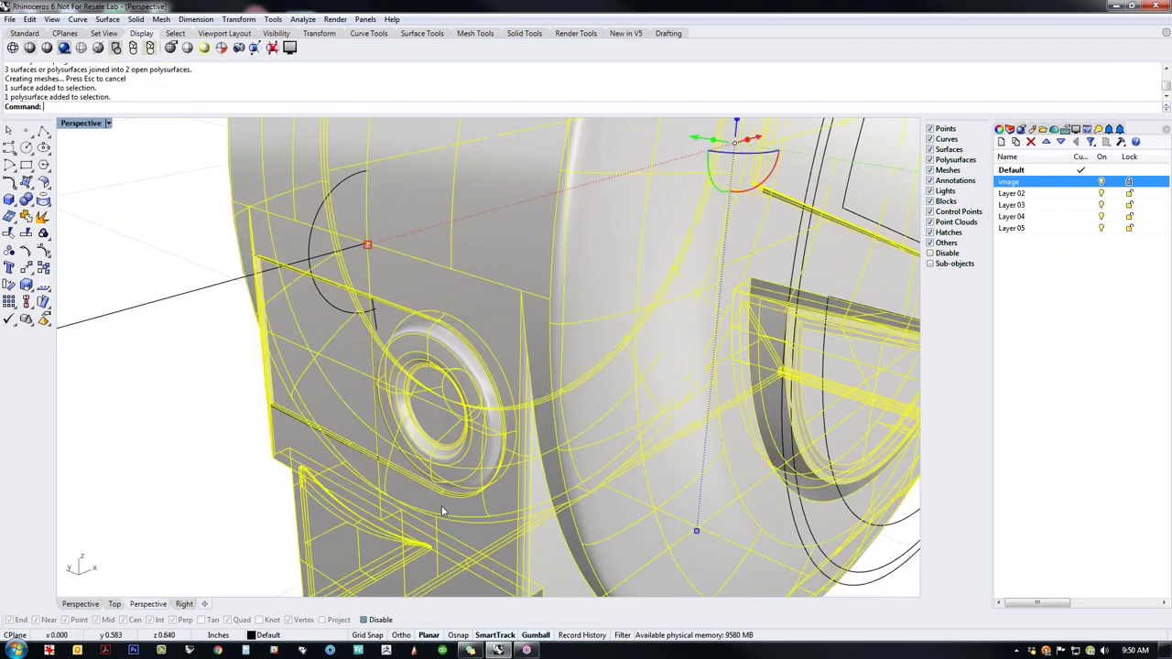
{"action": "key", "text": "Escape"}
{"action": "scroll", "coordinate": [431, 366], "scroll_direction": "up", "scroll_amount": 4}
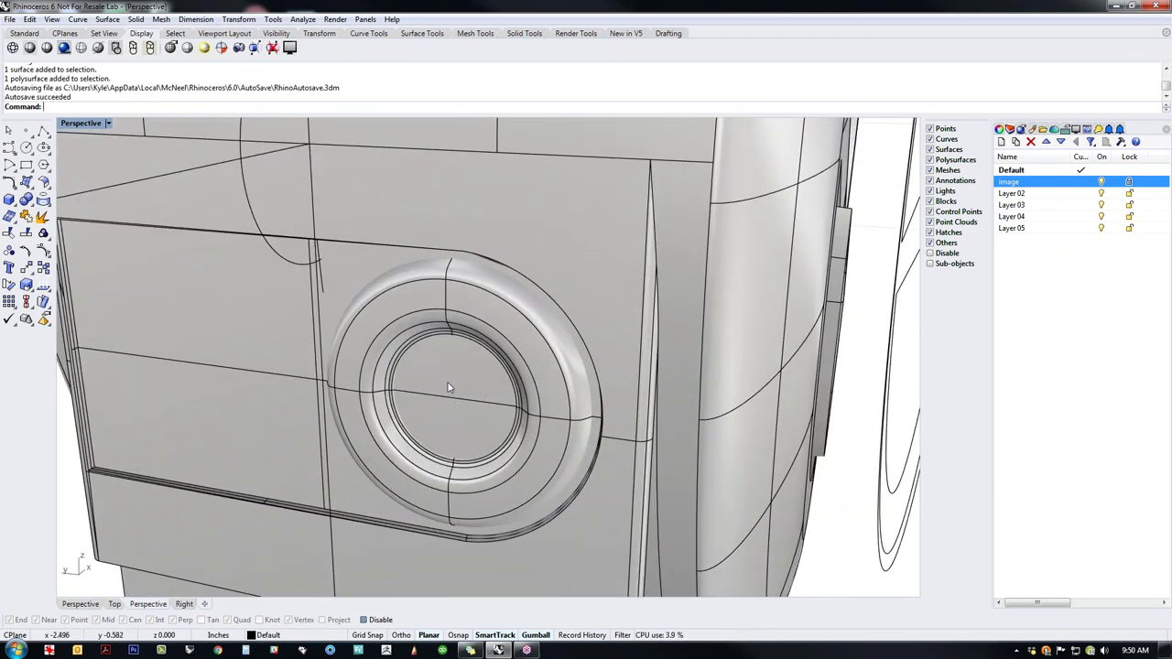
{"action": "scroll", "coordinate": [454, 478], "scroll_direction": "down", "scroll_amount": 4}
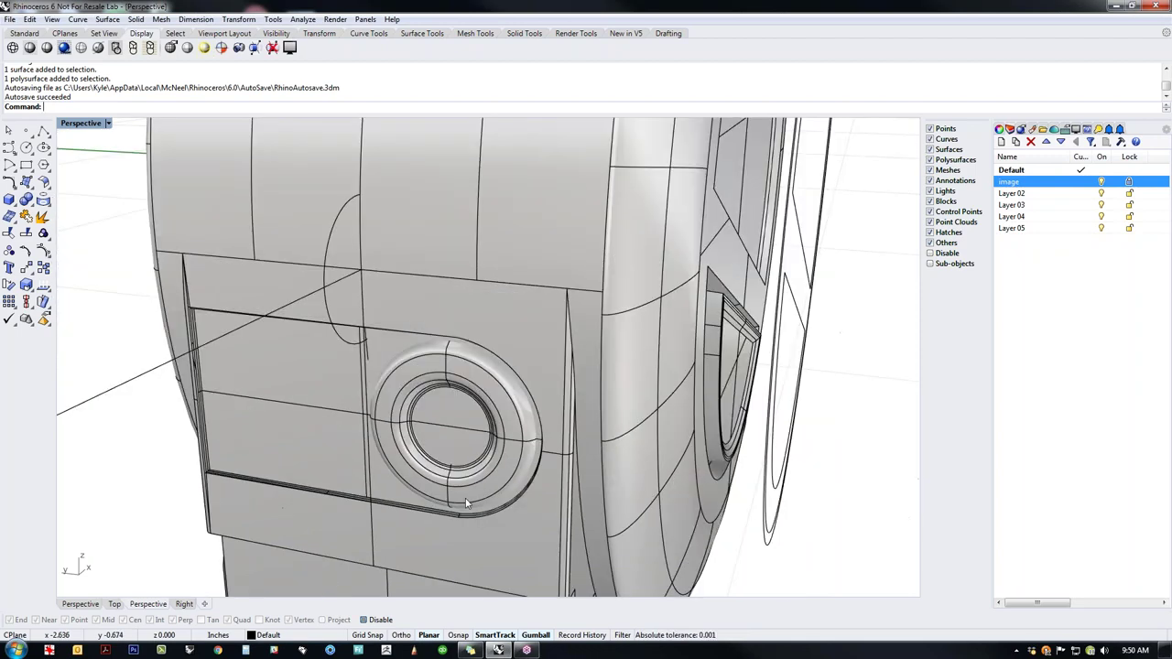
{"action": "right_click_drag", "start_coordinate": [465, 502], "coordinate": [430, 495]}
{"action": "left_click", "coordinate": [450, 479]}
{"action": "left_click", "coordinate": [455, 538], "text": "shift"}
{"action": "left_click", "coordinate": [28, 215]}
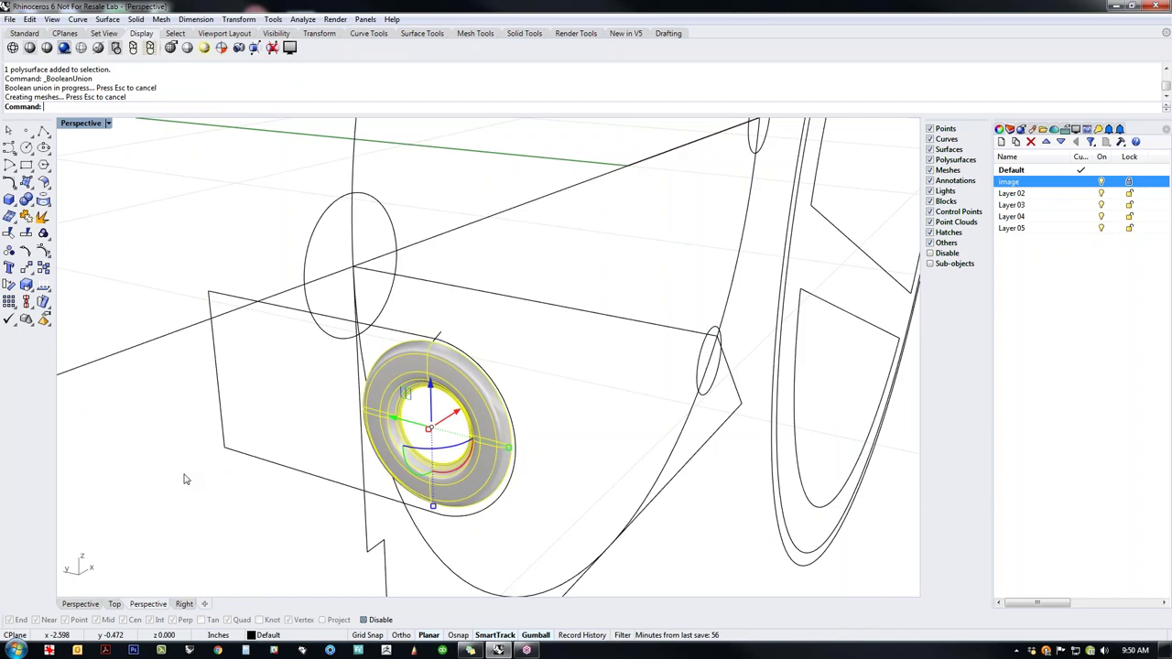
{"action": "right_click_drag", "start_coordinate": [334, 517], "coordinate": [416, 511]}
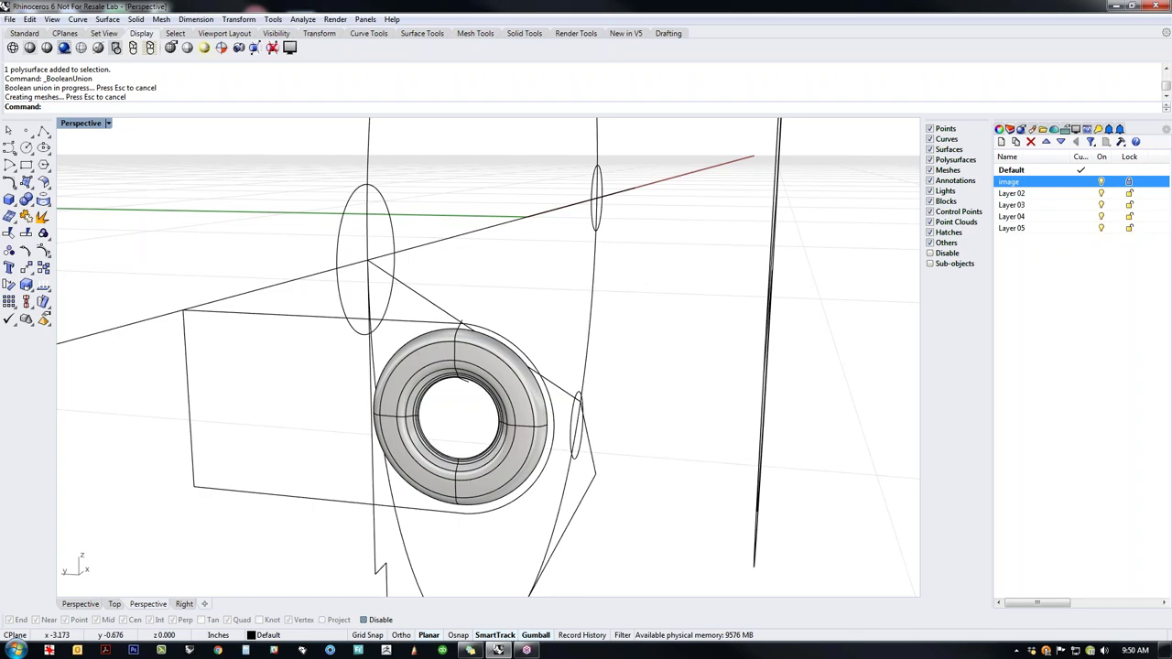
{"action": "key", "text": "ctrl+z"}
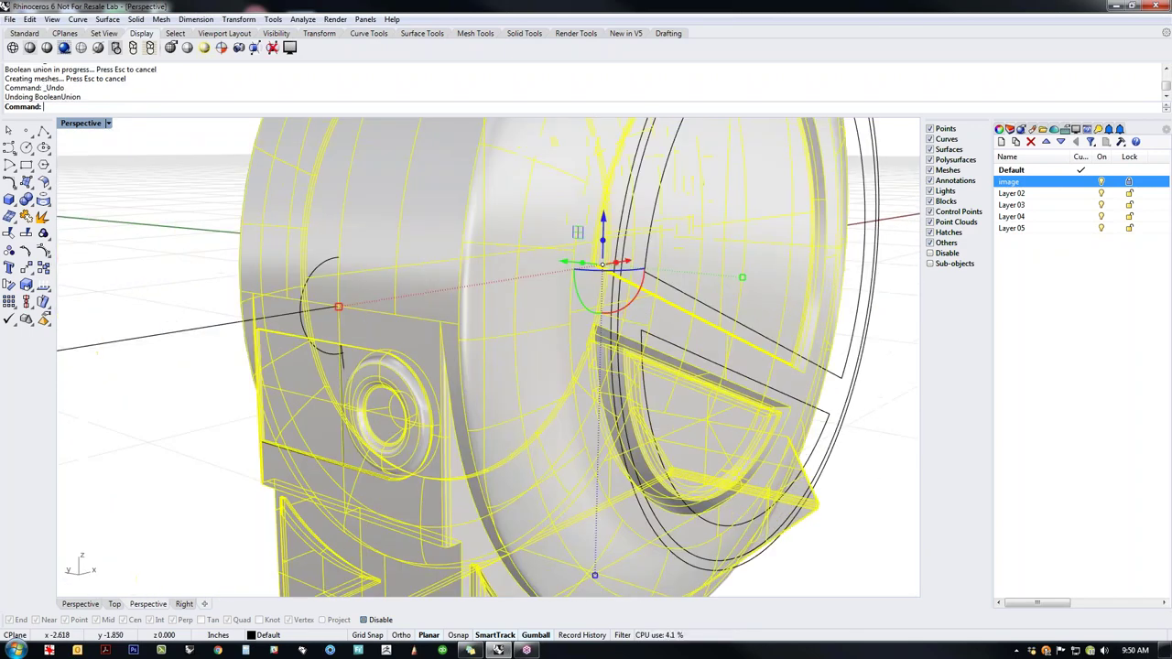
Step: Examine the surface normal directions of the body with Dir from several sides
{"action": "right_click_drag", "start_coordinate": [203, 483], "coordinate": [217, 483]}
{"action": "left_click", "coordinate": [217, 483]}
{"action": "left_click", "coordinate": [324, 484]}
{"action": "left_click", "coordinate": [42, 285]}
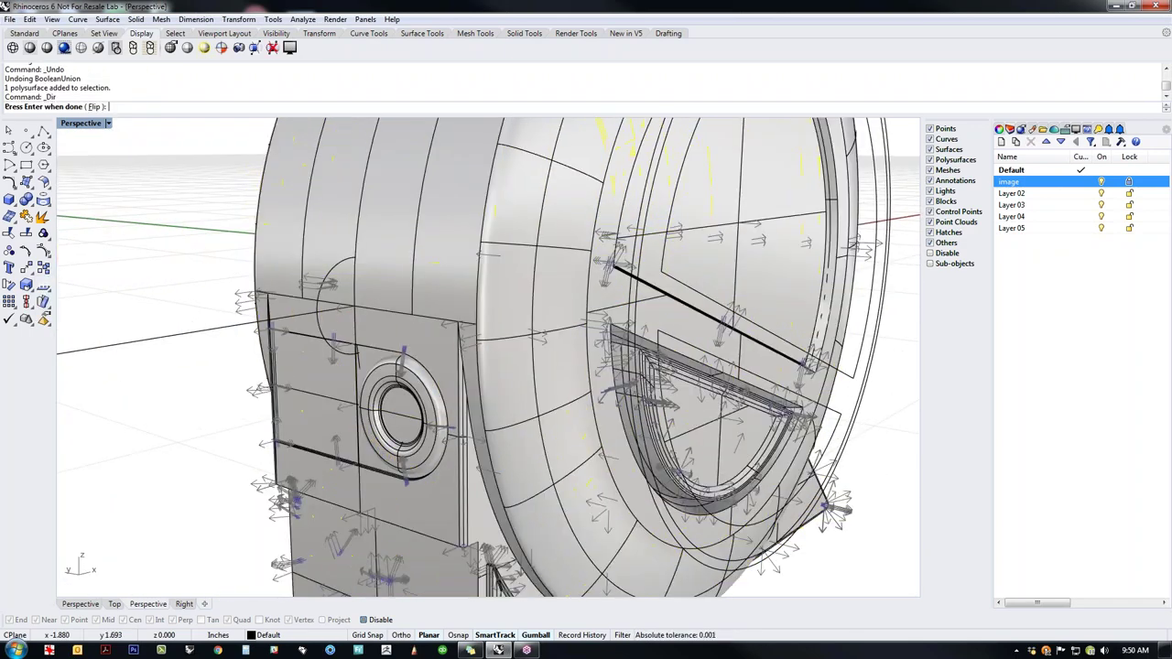
{"action": "right_click_drag", "start_coordinate": [324, 438], "coordinate": [314, 438]}
{"action": "right_click_drag", "start_coordinate": [403, 449], "coordinate": [321, 443]}
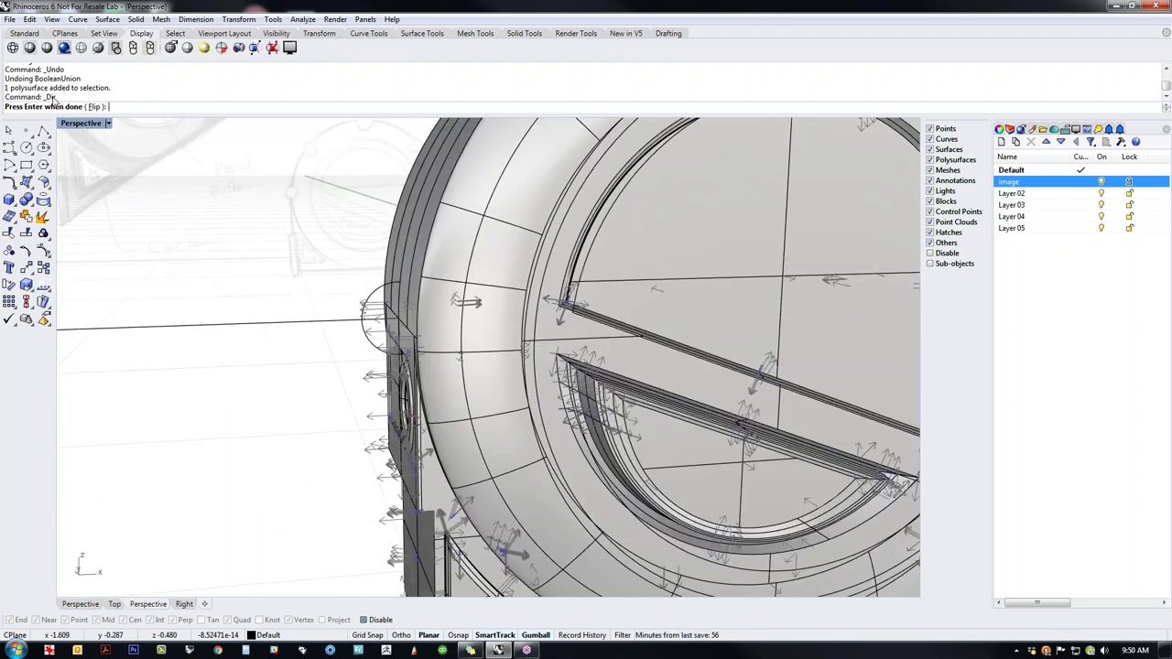
{"action": "right_click_drag", "start_coordinate": [274, 312], "coordinate": [334, 445]}
{"action": "key", "text": "Return"}
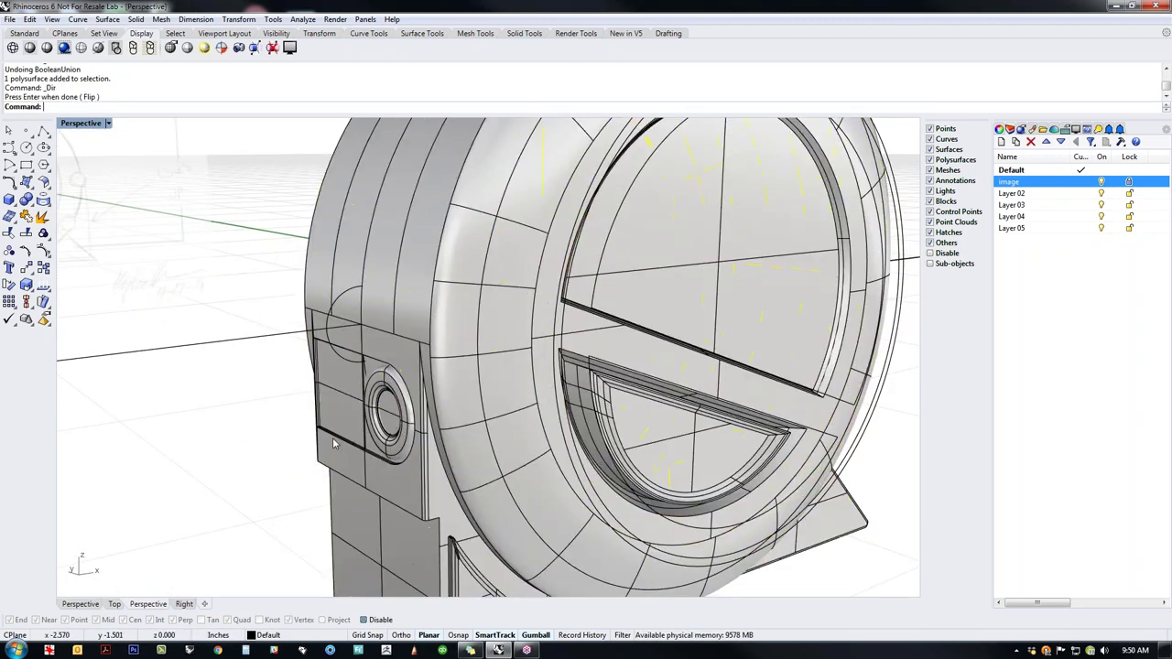
Step: Flip the revolved ring's surface normals and combine the ring with the body by Boolean union
{"action": "scroll", "coordinate": [389, 448], "scroll_direction": "up", "scroll_amount": 6}
{"action": "left_click", "coordinate": [390, 450]}
{"action": "right_click", "coordinate": [392, 452]}
{"action": "scroll", "coordinate": [424, 460], "scroll_direction": "up", "scroll_amount": 3}
{"action": "mouse_move", "coordinate": [451, 448]}
{"action": "right_mouse_down"}
{"action": "mouse_move", "coordinate": [413, 447]}
{"action": "mouse_move", "coordinate": [662, 449]}
{"action": "mouse_move", "coordinate": [442, 456]}
{"action": "right_mouse_up"}
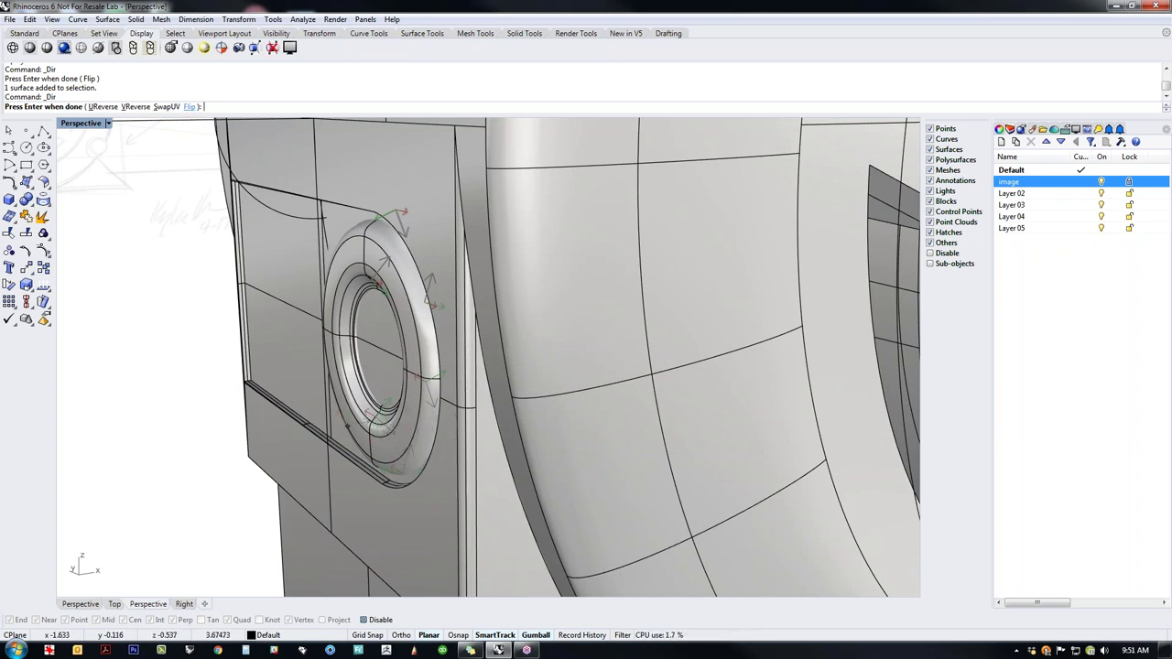
{"action": "left_click", "coordinate": [188, 107]}
{"action": "key", "text": "Return"}
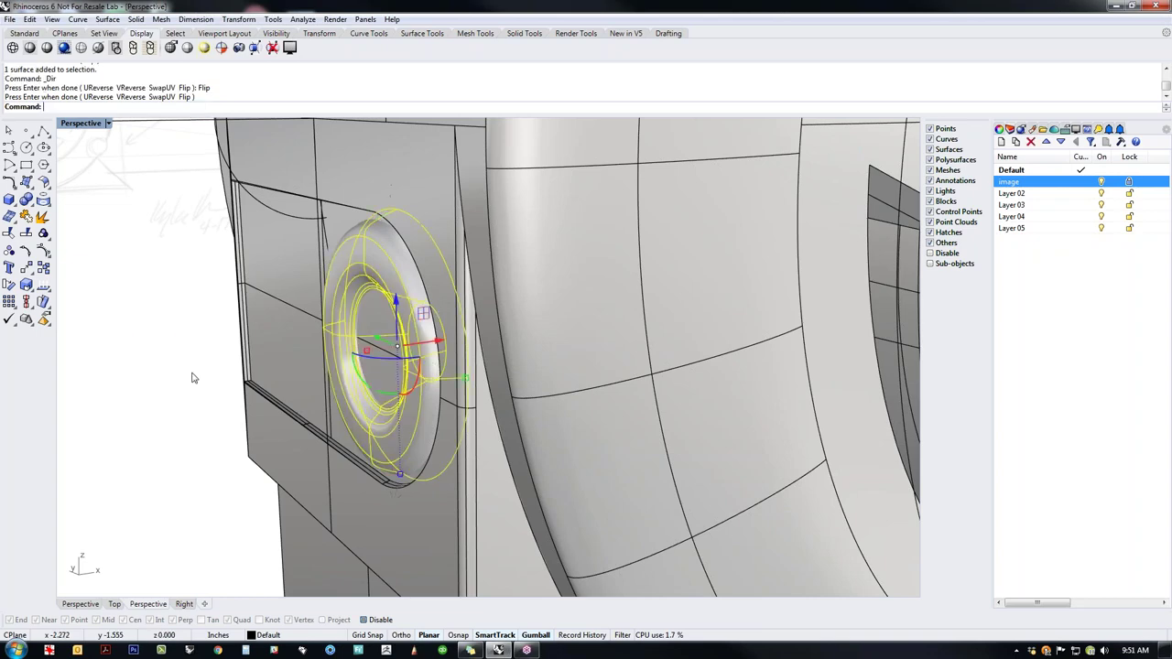
{"action": "left_click", "coordinate": [263, 420]}
{"action": "left_click", "coordinate": [26, 201]}
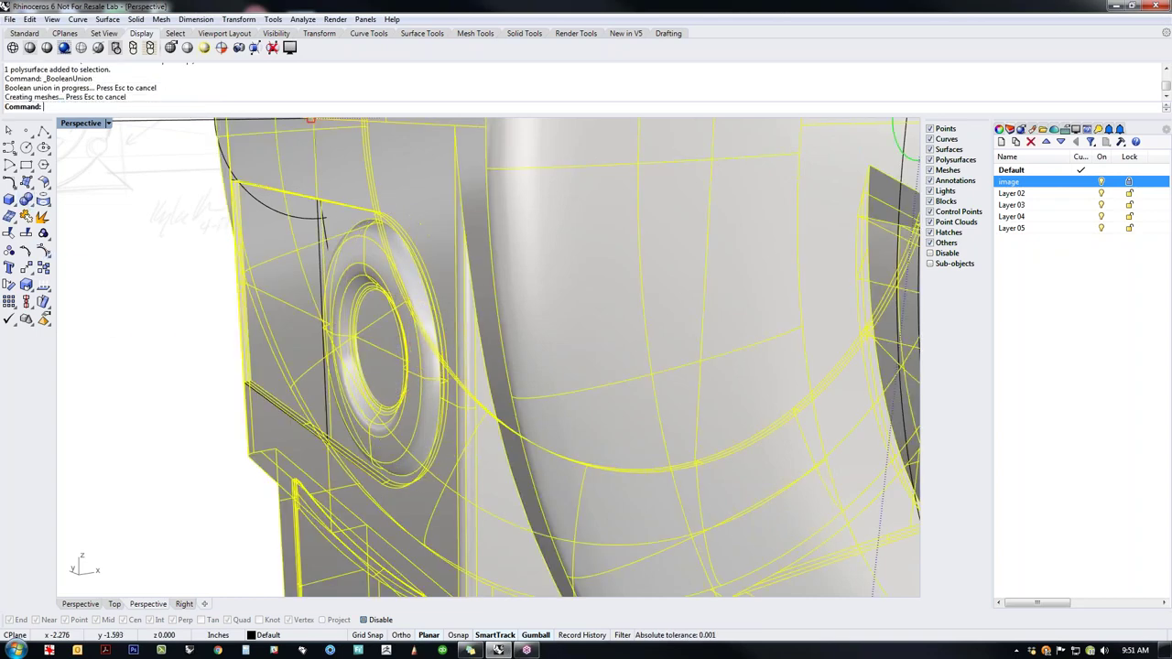
Step: Inspect the merged ring, select the circular face at its centre and move it slightly outward along X with the gumball
{"action": "scroll", "coordinate": [194, 444], "scroll_direction": "down", "scroll_amount": 3}
{"action": "right_click_drag", "start_coordinate": [193, 444], "coordinate": [522, 457]}
{"action": "scroll", "coordinate": [412, 432], "scroll_direction": "up", "scroll_amount": 3}
{"action": "scroll", "coordinate": [412, 423], "scroll_direction": "down", "scroll_amount": 5}
{"action": "scroll", "coordinate": [370, 430], "scroll_direction": "up", "scroll_amount": 5}
{"action": "scroll", "coordinate": [370, 430], "scroll_direction": "up", "scroll_amount": 4}
{"action": "right_click_drag", "start_coordinate": [370, 429], "coordinate": [485, 439]}
{"action": "scroll", "coordinate": [424, 454], "scroll_direction": "up", "scroll_amount": 5}
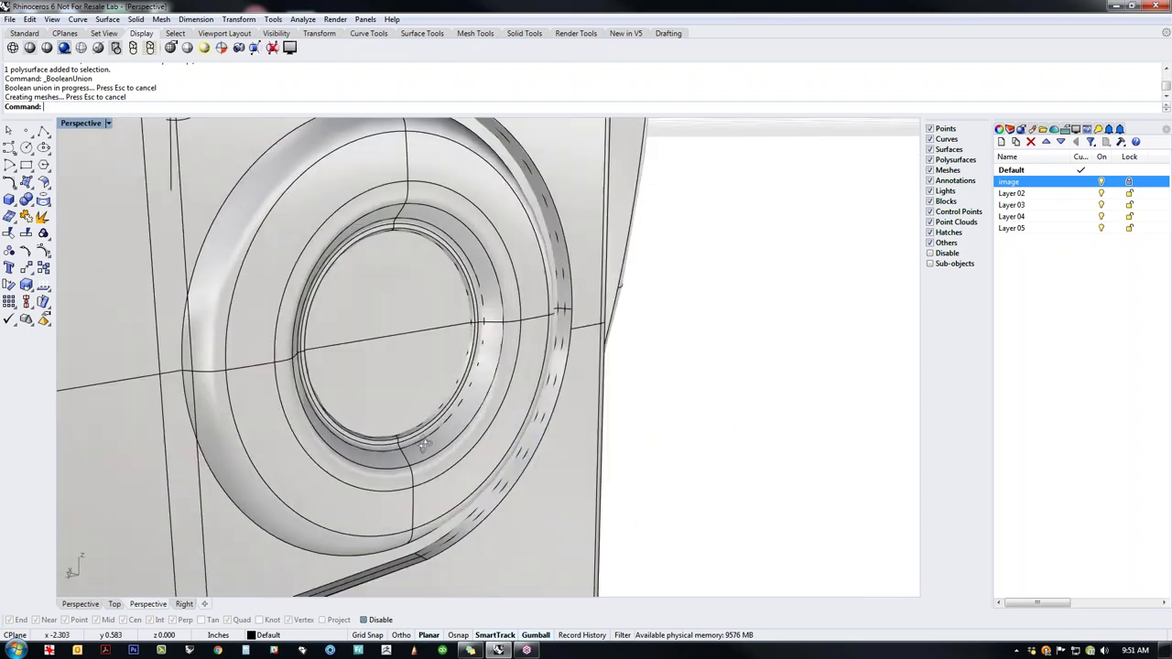
{"action": "right_click_drag", "start_coordinate": [412, 449], "coordinate": [441, 443]}
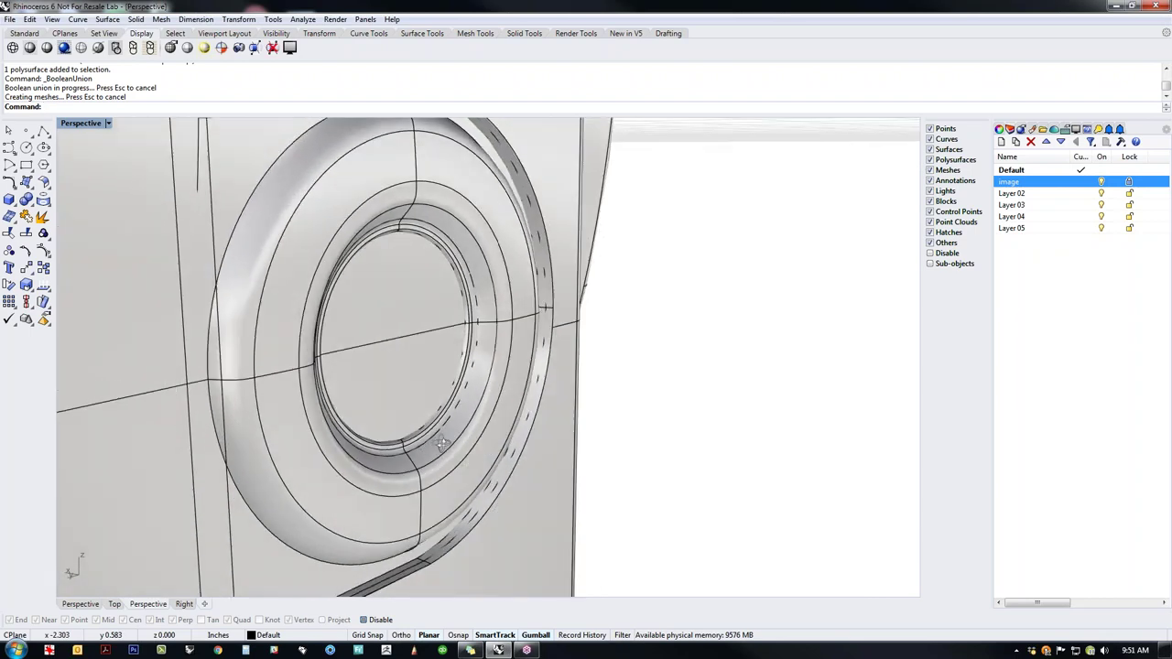
{"action": "left_click", "coordinate": [404, 385]}
{"action": "right_click_drag", "start_coordinate": [404, 385], "coordinate": [317, 449]}
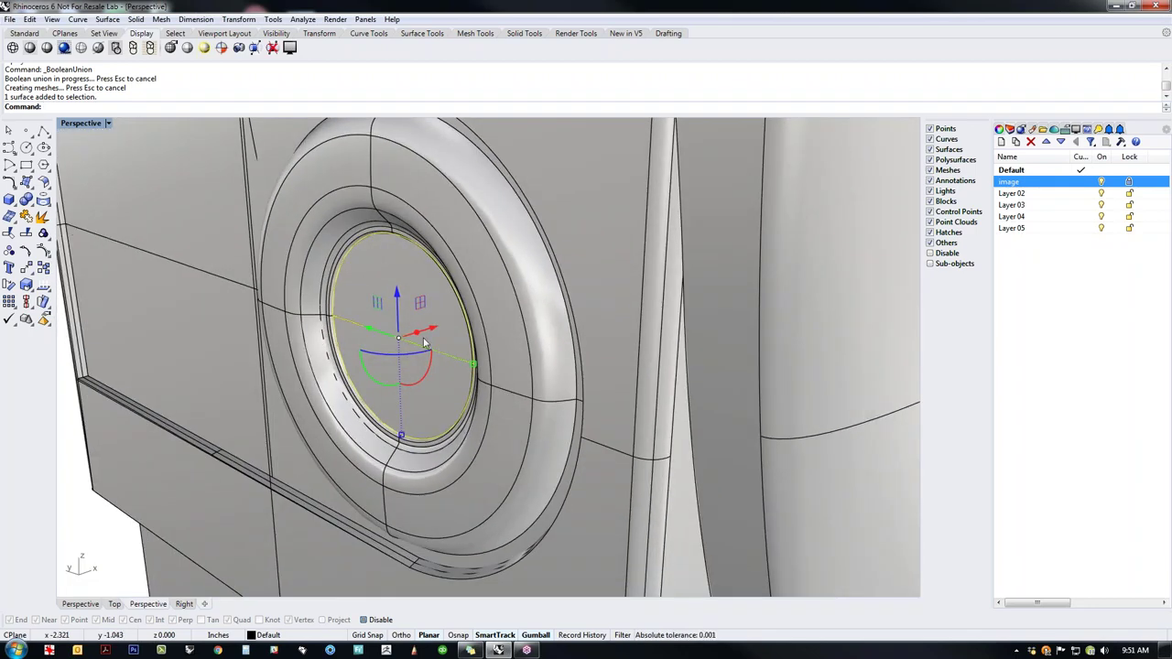
{"action": "left_click_drag", "start_coordinate": [417, 335], "coordinate": [399, 340]}
{"action": "key", "text": "Escape"}
Step: Fine-tune the depth of the ring's central face along X with the gumball and review the whole body in Perspective
{"action": "scroll", "coordinate": [422, 388], "scroll_direction": "up", "scroll_amount": 3}
{"action": "right_click_drag", "start_coordinate": [349, 371], "coordinate": [516, 392]}
{"action": "scroll", "coordinate": [421, 388], "scroll_direction": "down", "scroll_amount": 3}
{"action": "left_click", "coordinate": [516, 393]}
{"action": "left_click_drag", "start_coordinate": [611, 341], "coordinate": [600, 342]}
{"action": "right_click_drag", "start_coordinate": [601, 342], "coordinate": [458, 363]}
{"action": "left_click_drag", "start_coordinate": [563, 353], "coordinate": [582, 335]}
{"action": "right_click_drag", "start_coordinate": [583, 335], "coordinate": [601, 335]}
{"action": "right_click_drag", "start_coordinate": [418, 392], "coordinate": [503, 403]}
{"action": "scroll", "coordinate": [502, 400], "scroll_direction": "down", "scroll_amount": 7}
{"action": "left_click", "coordinate": [745, 458]}
{"action": "right_click_drag", "start_coordinate": [656, 467], "coordinate": [513, 476]}
{"action": "scroll", "coordinate": [515, 463], "scroll_direction": "down", "scroll_amount": 10}
{"action": "right_click_drag", "start_coordinate": [619, 536], "coordinate": [510, 499], "text": "shift"}
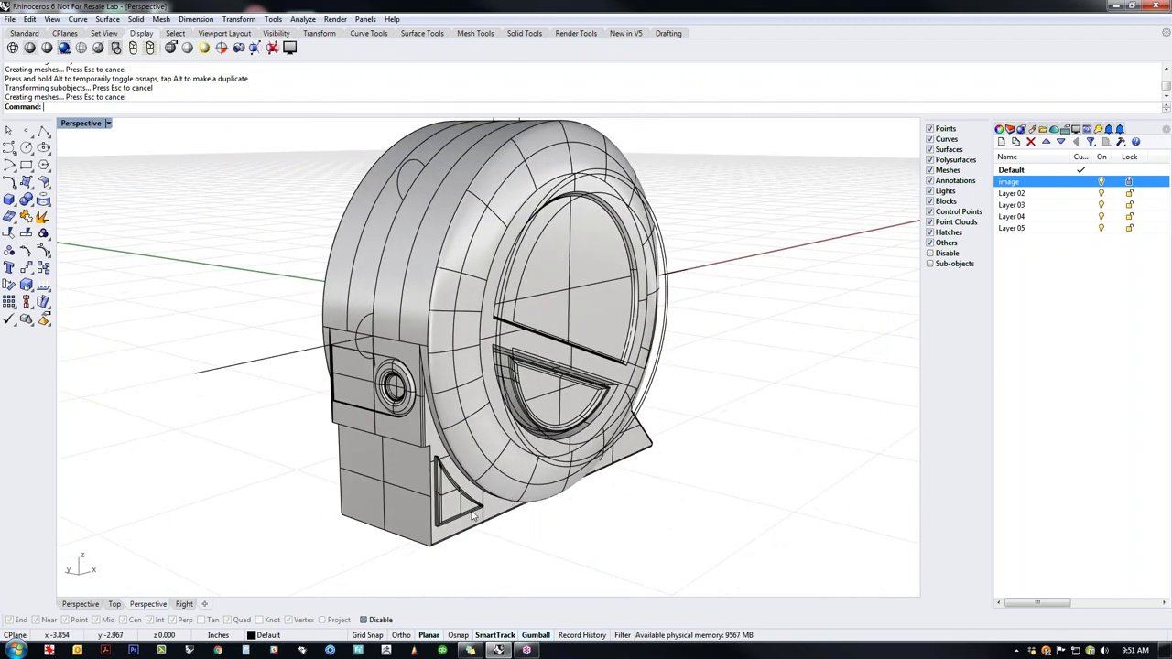
Step: Show the triangular side detail close up in the Front view with Wireframe display
{"action": "scroll", "coordinate": [474, 518], "scroll_direction": "up", "scroll_amount": 5}
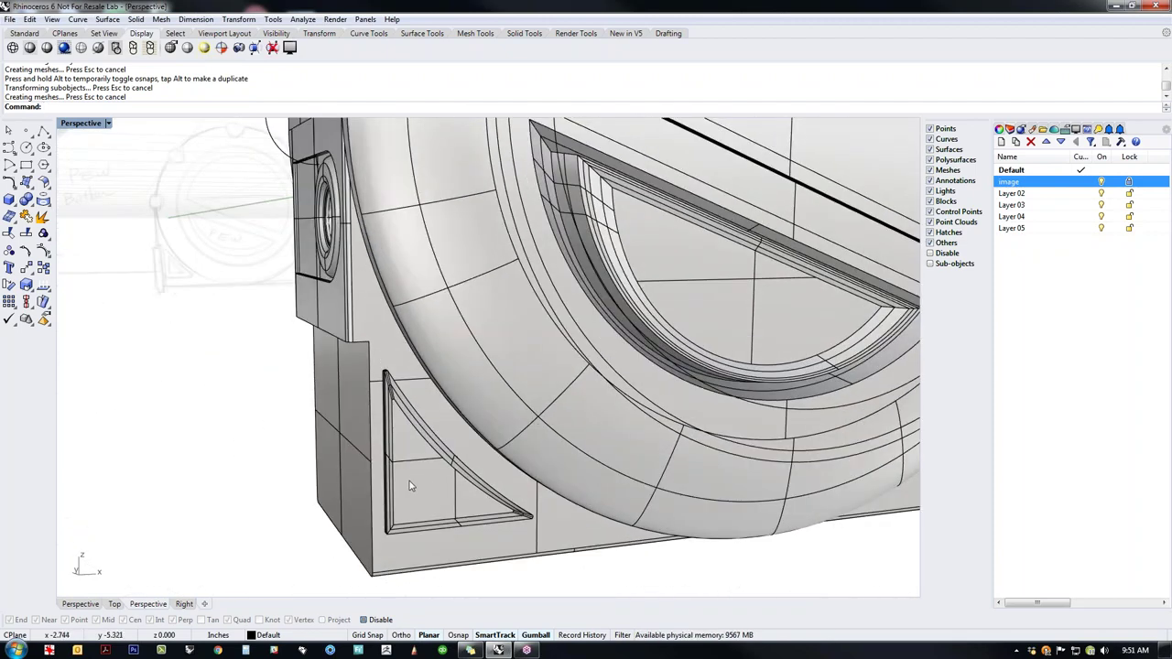
{"action": "right_click_drag", "start_coordinate": [426, 487], "coordinate": [440, 524]}
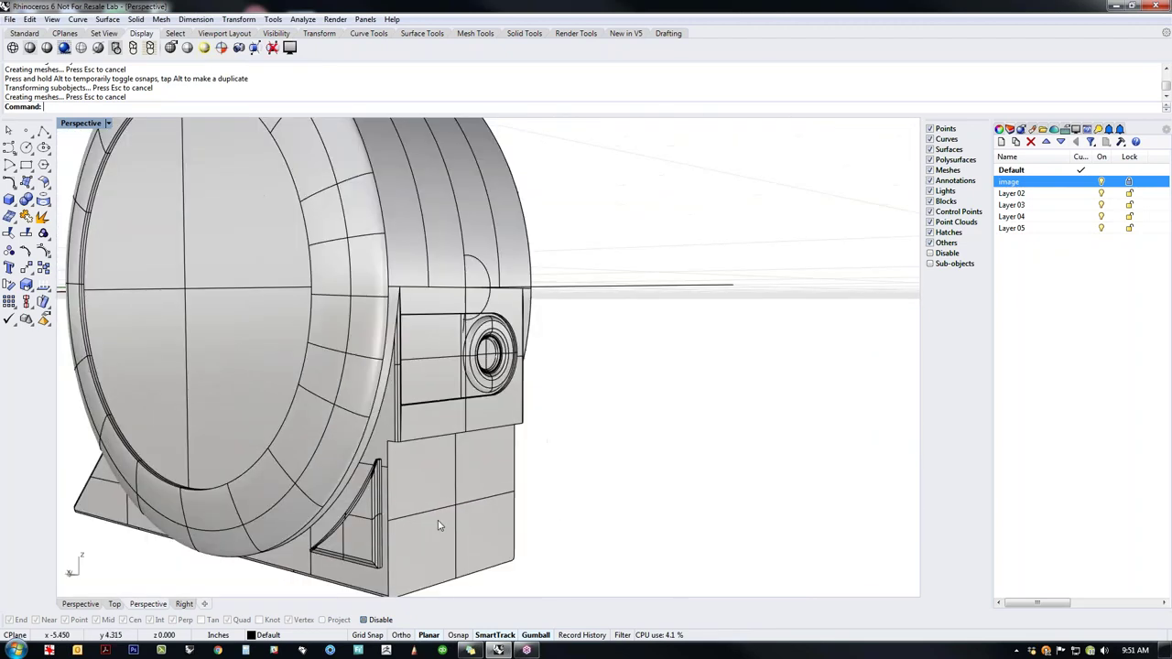
{"action": "right_click_drag", "start_coordinate": [570, 529], "coordinate": [398, 541]}
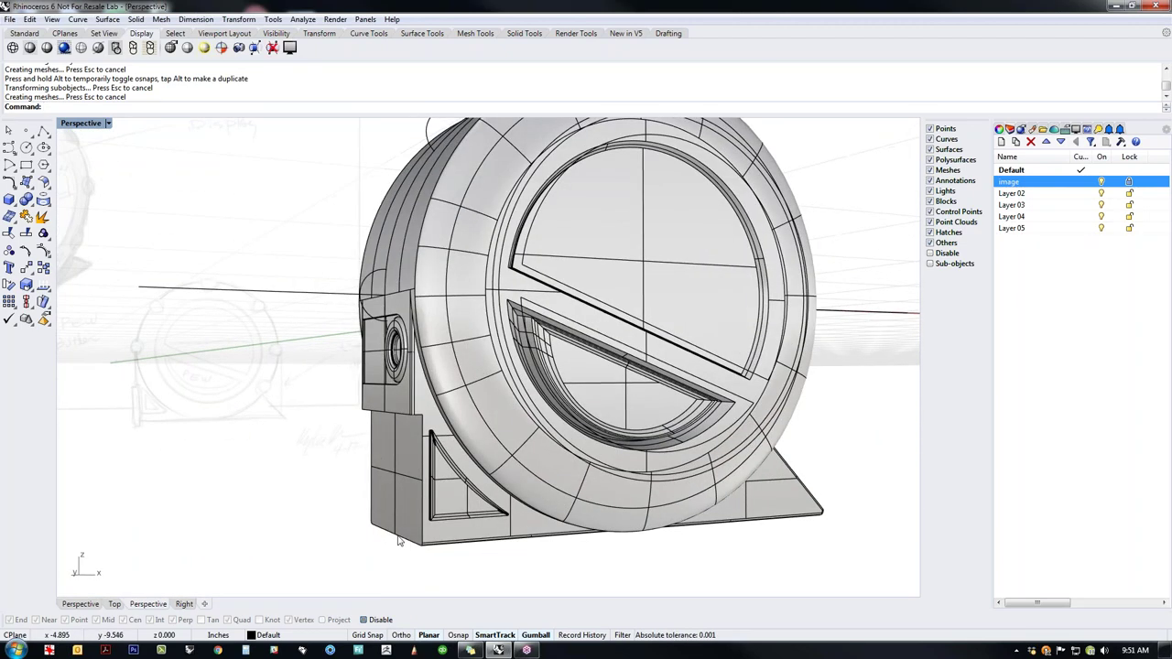
{"action": "type", "text": "ront"}
{"action": "key", "text": "Return"}
{"action": "scroll", "coordinate": [459, 519], "scroll_direction": "up", "scroll_amount": 8}
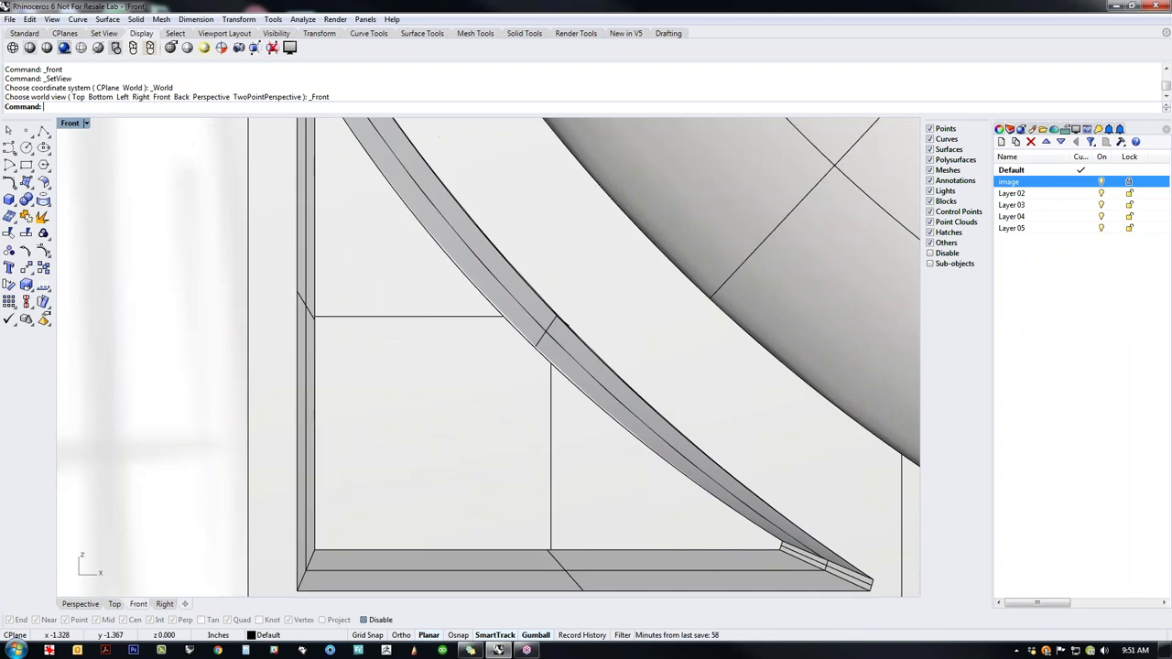
{"action": "scroll", "coordinate": [405, 462], "scroll_direction": "down", "scroll_amount": 4}
{"action": "middle_click", "coordinate": [291, 371]}
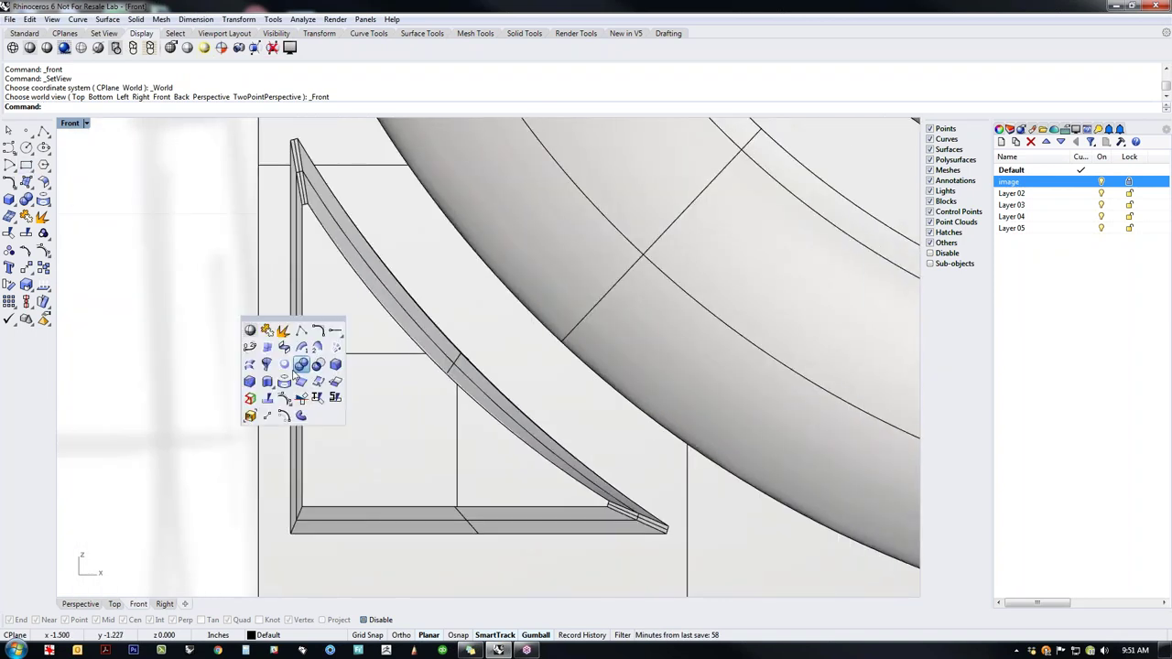
{"action": "left_click", "coordinate": [249, 331]}
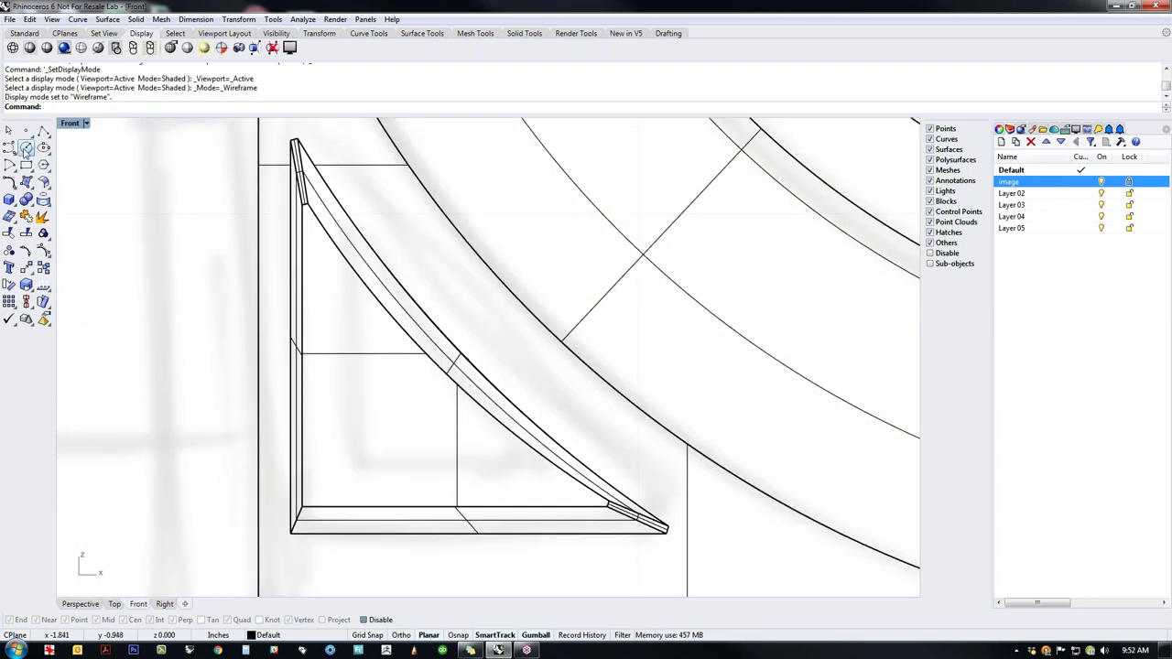
Step: Draw a roughly square rectangle inside the triangular detail as the body of a padlock symbol
{"action": "left_click", "coordinate": [27, 166]}
{"action": "left_click", "coordinate": [386, 423]}
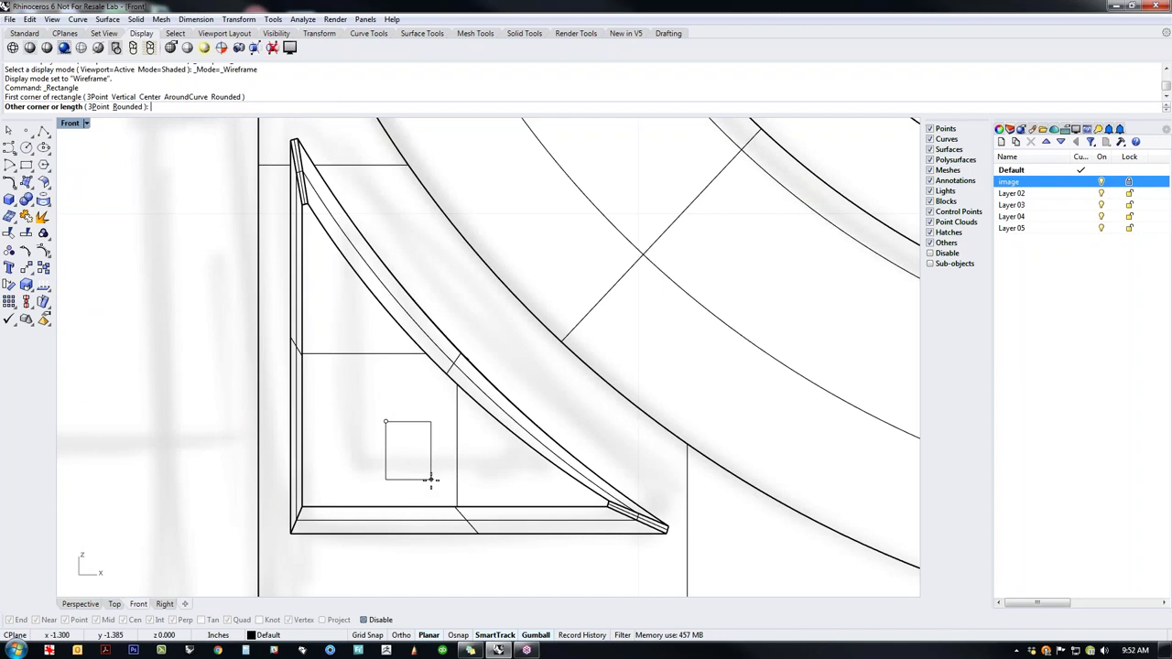
{"action": "left_click", "coordinate": [446, 483]}
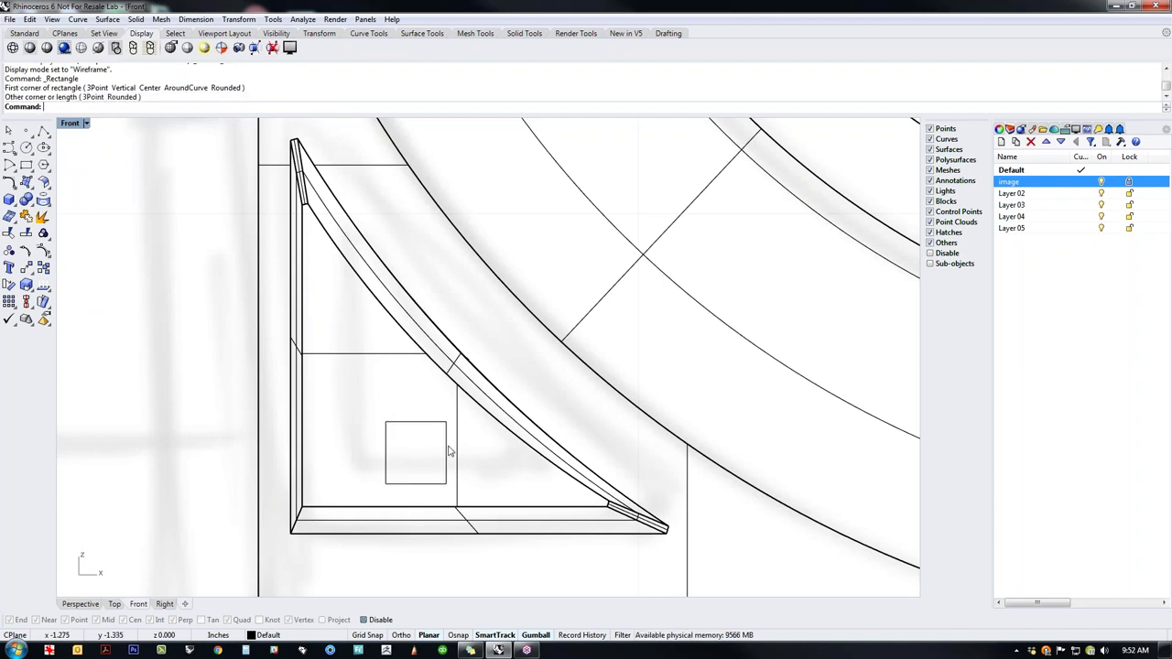
Step: Draw a centre-based rounded rectangle with arc corners, centred on the middle of the square's upper edge
{"action": "scroll", "coordinate": [449, 450], "scroll_direction": "up", "scroll_amount": 2}
{"action": "left_click", "coordinate": [27, 167]}
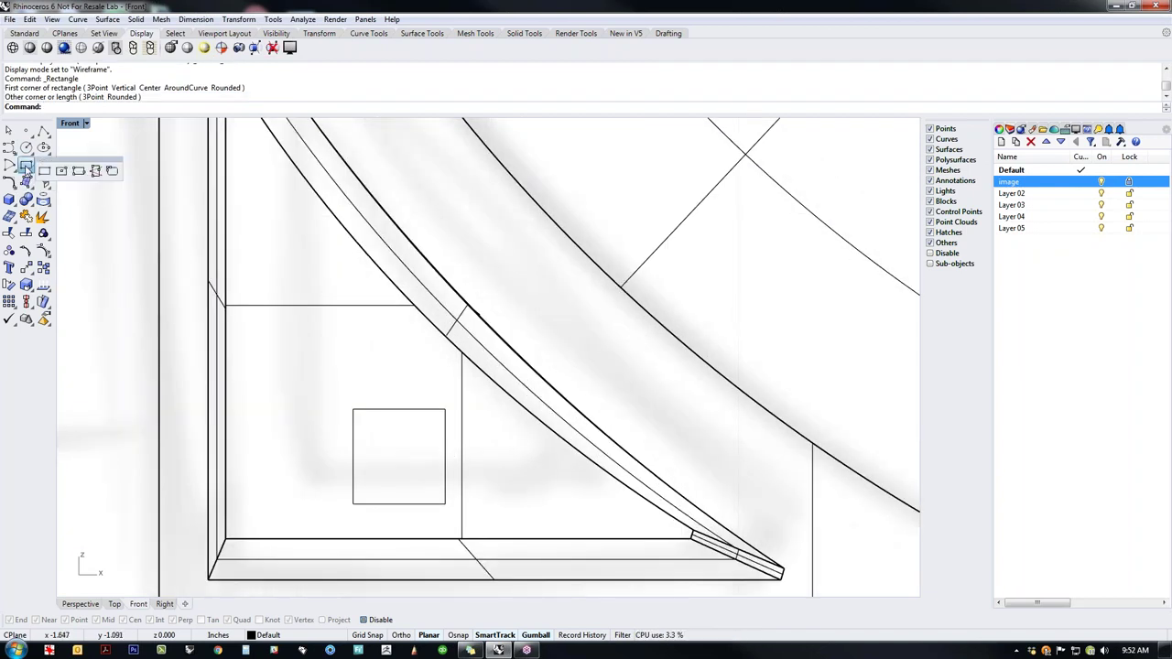
{"action": "left_click", "coordinate": [62, 172]}
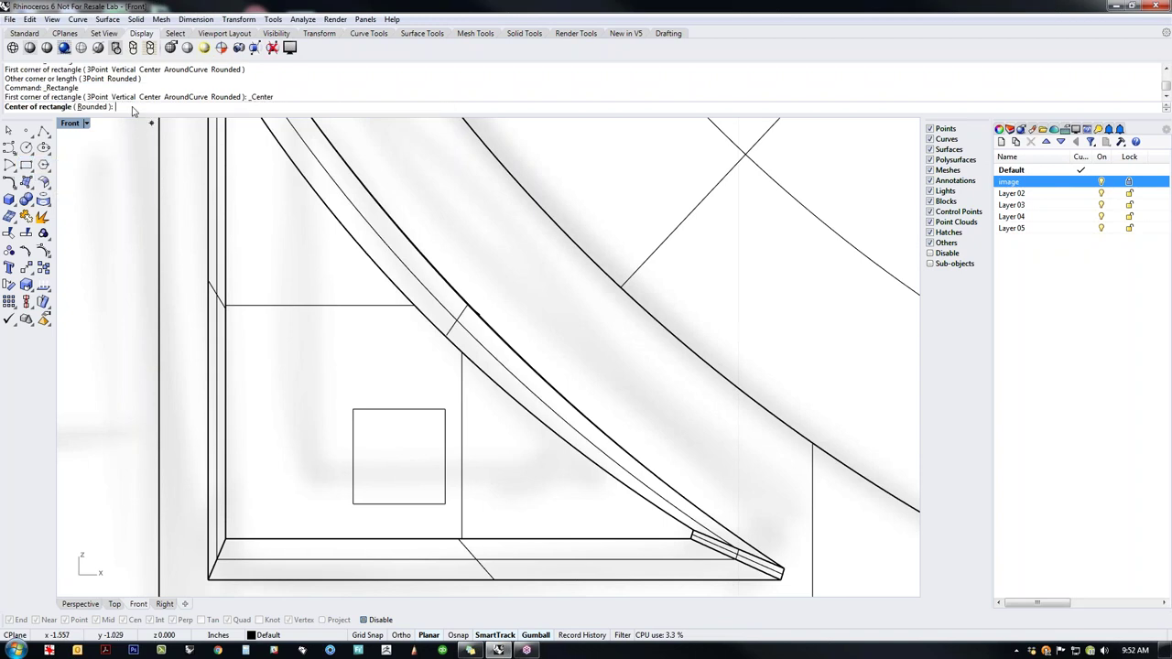
{"action": "left_click", "coordinate": [92, 107]}
{"action": "left_click", "coordinate": [400, 409]}
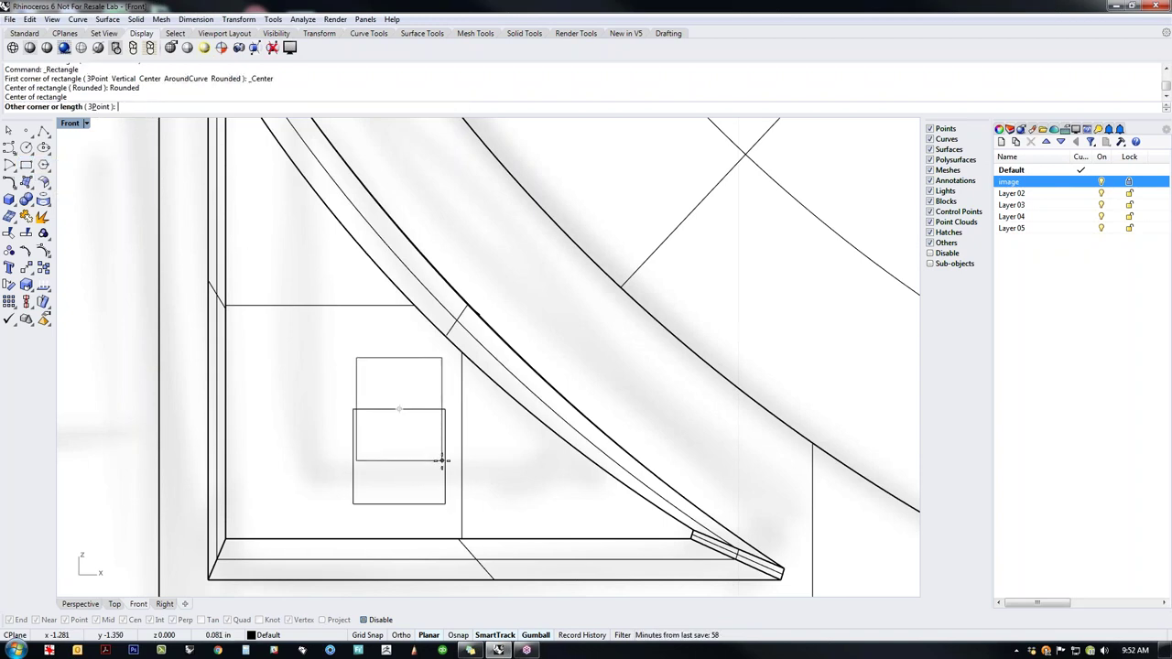
{"action": "left_click", "coordinate": [442, 461]}
{"action": "left_click", "coordinate": [434, 419]}
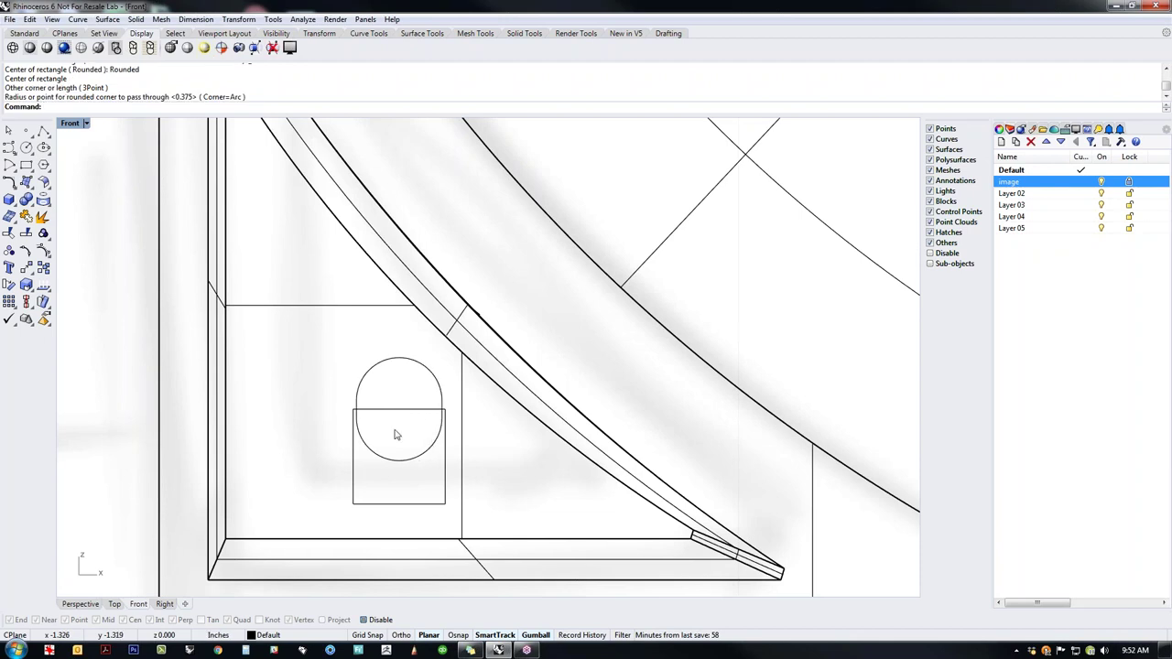
Step: Duplicate the rounded outline in place and scale the copy down evenly to form a smaller concentric outline
{"action": "left_click", "coordinate": [396, 460]}
{"action": "key", "text": "ctrl+c"}
{"action": "key", "text": "ctrl+v"}
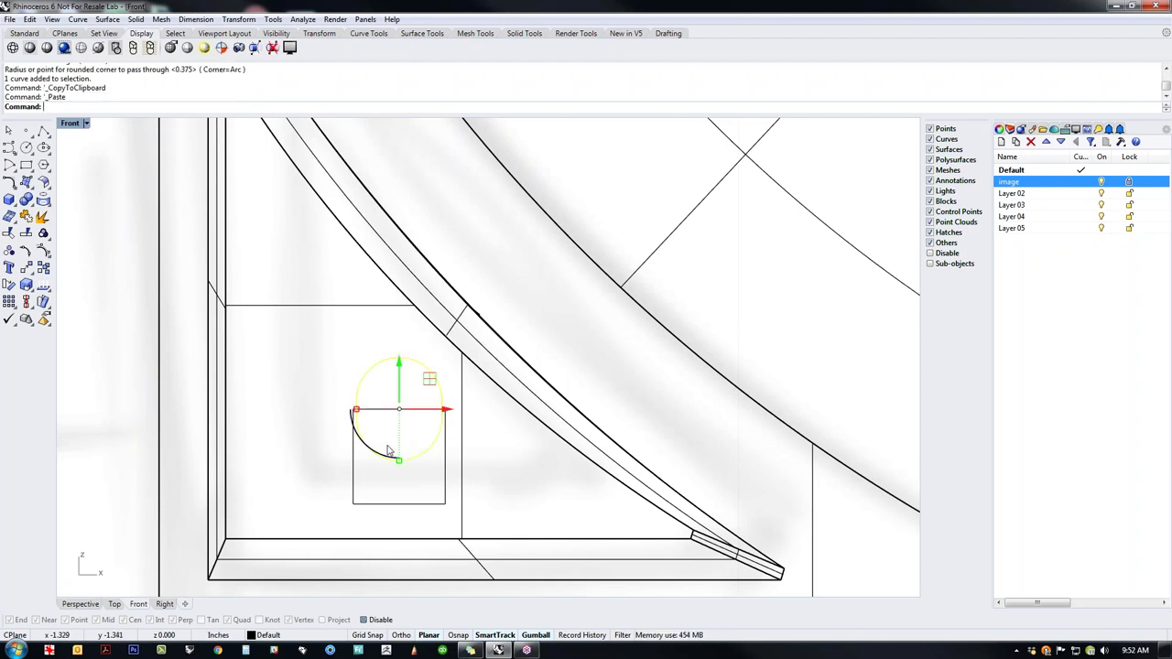
{"action": "left_click_drag", "start_coordinate": [359, 414], "coordinate": [374, 409]}
{"action": "left_click", "coordinate": [259, 402]}
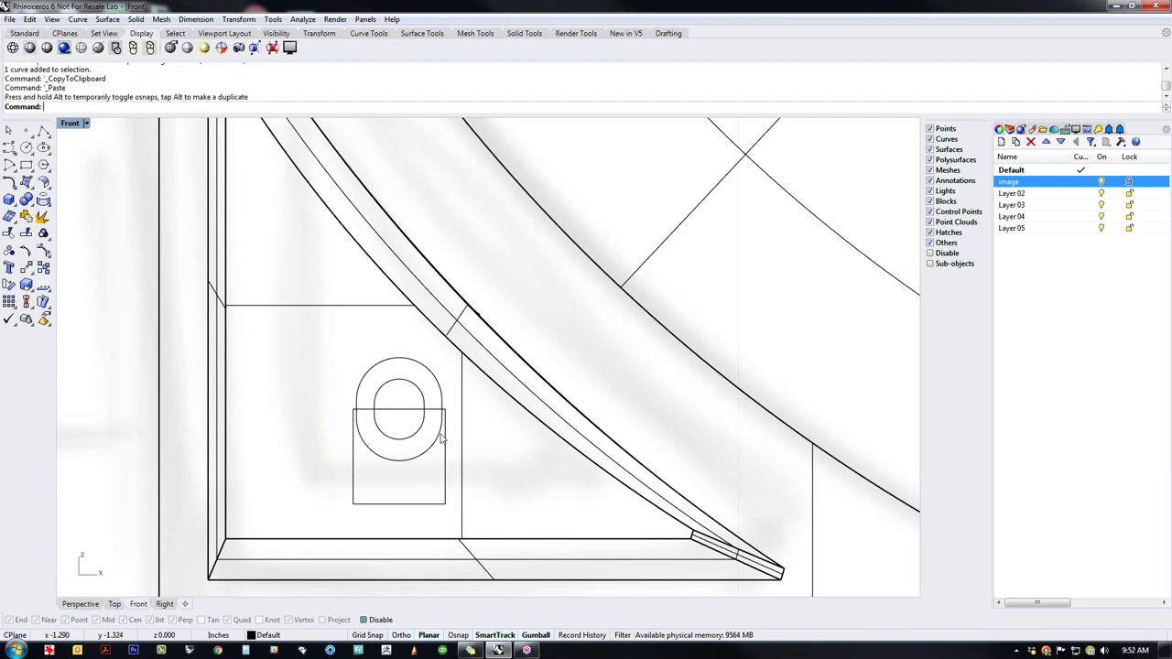
Step: Trim away the parts of both rounded outlines inside the square and raise the remaining arches slightly above its upper edge
{"action": "scroll", "coordinate": [430, 431], "scroll_direction": "up", "scroll_amount": 2}
{"action": "right_click_drag", "start_coordinate": [425, 479], "coordinate": [431, 455]}
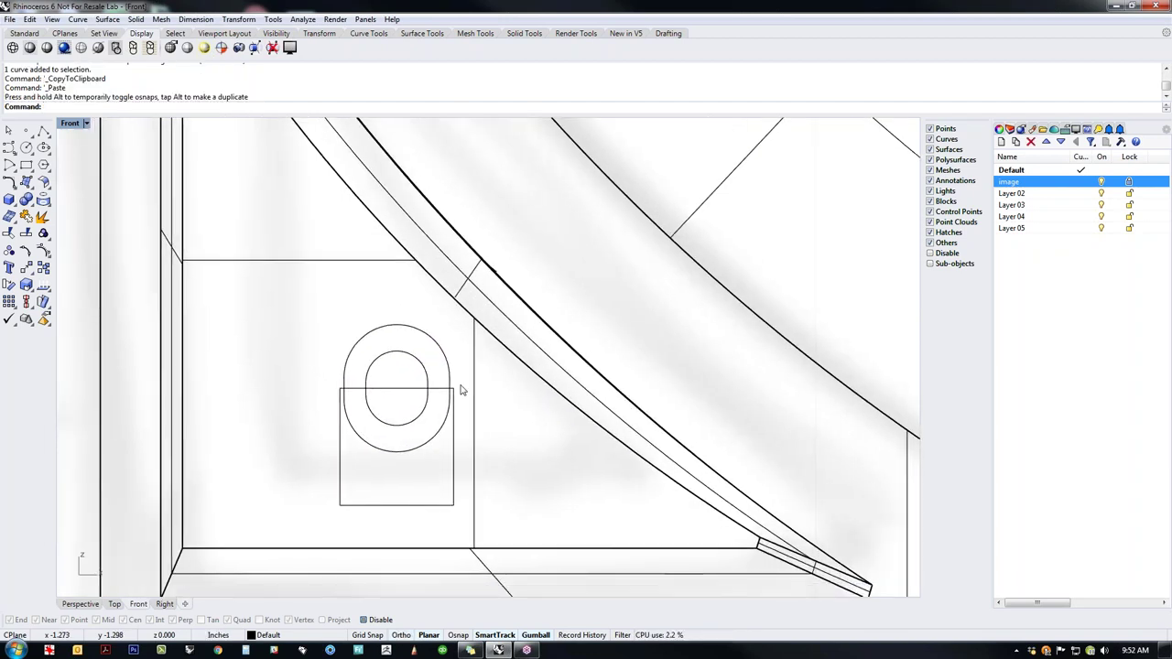
{"action": "left_click_drag", "start_coordinate": [448, 377], "coordinate": [410, 382]}
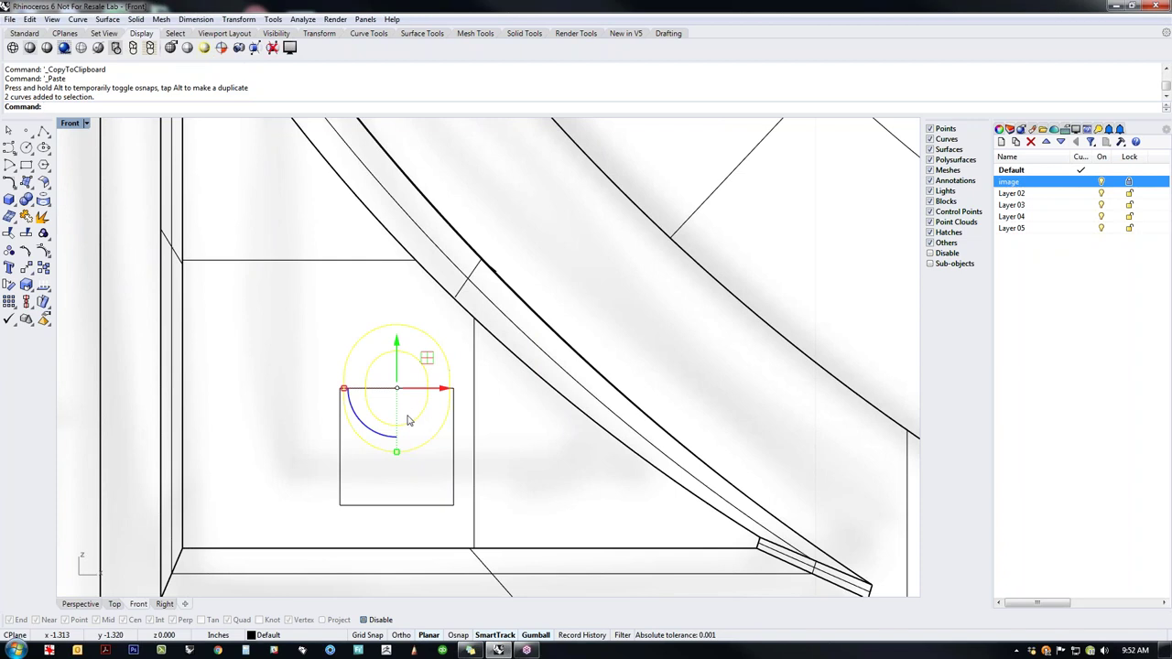
{"action": "left_click", "coordinate": [422, 511], "text": "shift"}
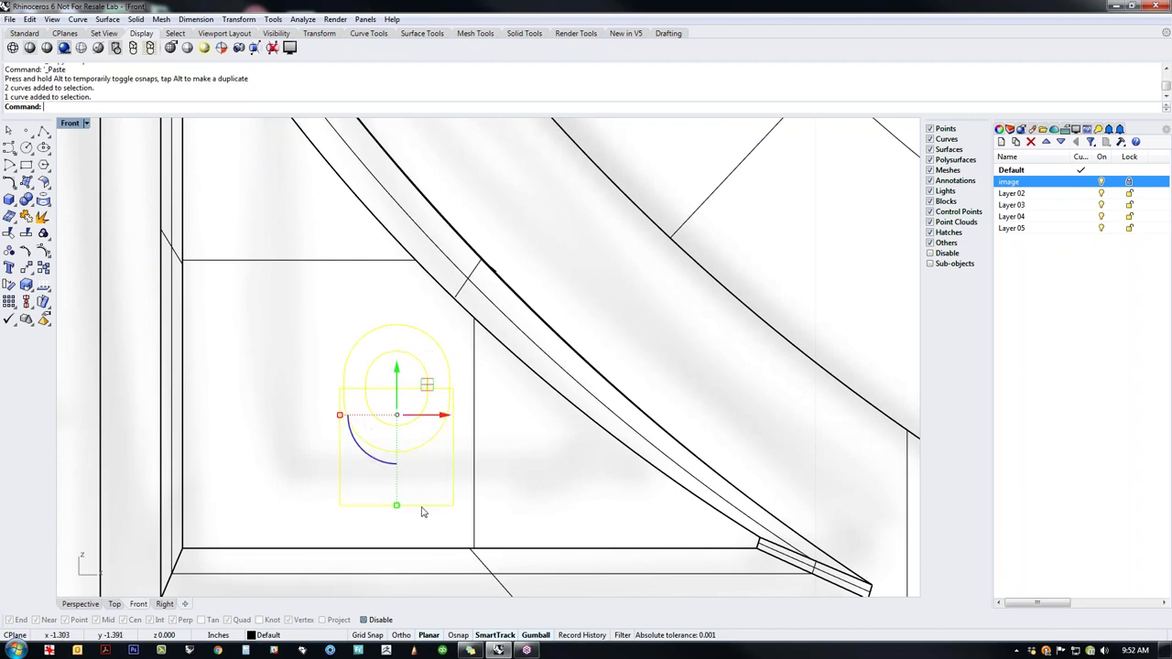
{"action": "key", "text": "ctrl+t"}
{"action": "left_click_drag", "start_coordinate": [402, 424], "coordinate": [399, 426]}
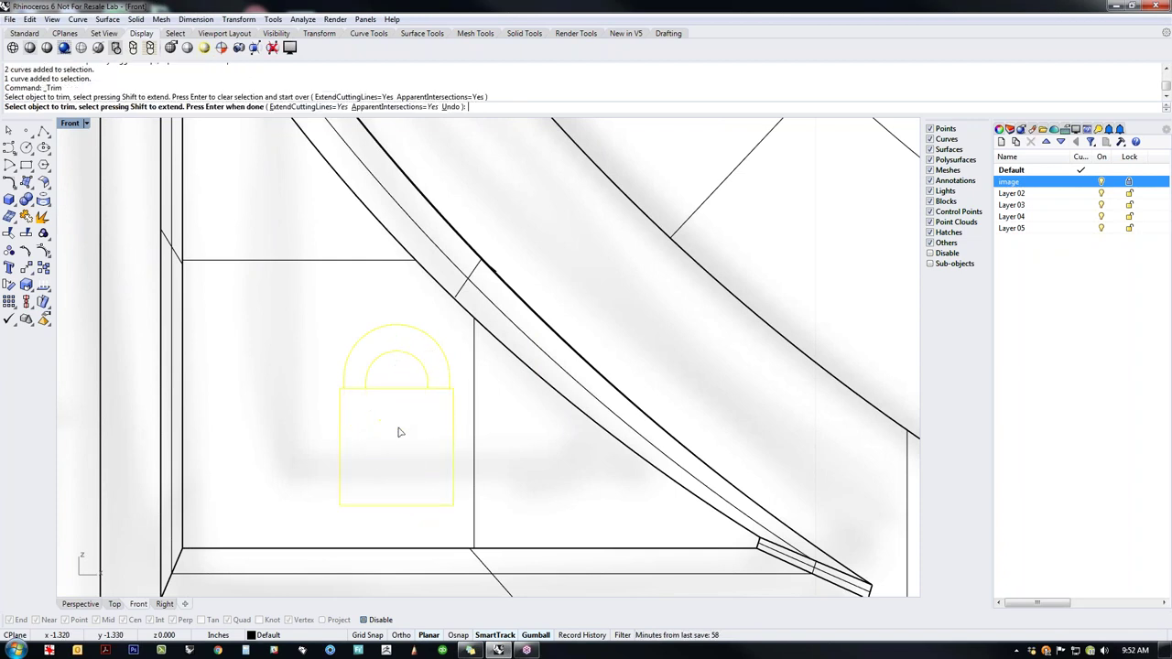
{"action": "key", "text": "Return"}
{"action": "left_click_drag", "start_coordinate": [393, 370], "coordinate": [395, 306]}
{"action": "key", "text": "Escape"}
Step: Draw short straight lines connecting the lower ends of the inner and outer arches on both sides
{"action": "scroll", "coordinate": [440, 393], "scroll_direction": "up", "scroll_amount": 5}
{"action": "middle_click", "coordinate": [436, 392]}
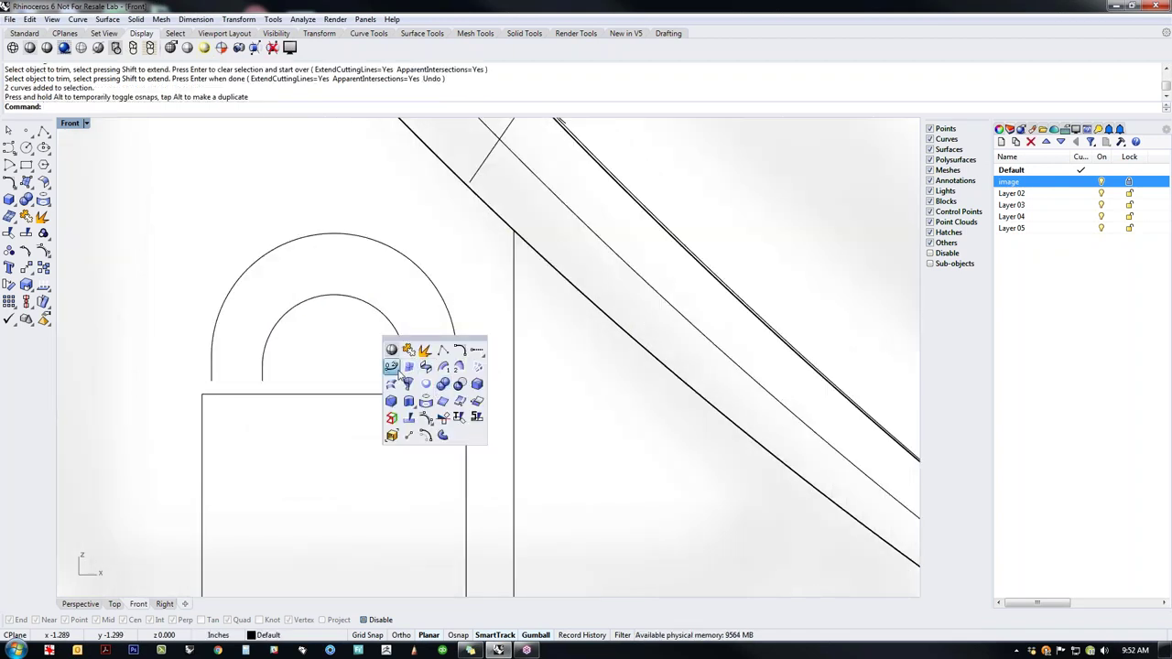
{"action": "left_click", "coordinate": [443, 350]}
{"action": "left_click", "coordinate": [405, 380]}
{"action": "left_click", "coordinate": [456, 381]}
{"action": "right_click", "coordinate": [450, 382]}
{"action": "right_click", "coordinate": [300, 382]}
{"action": "left_click", "coordinate": [262, 381]}
{"action": "left_click", "coordinate": [210, 380]}
{"action": "key", "text": "Return"}
Step: Join the arches and their connecting end lines into one closed shackle curve
{"action": "scroll", "coordinate": [210, 380], "scroll_direction": "down", "scroll_amount": 3}
{"action": "left_click_drag", "start_coordinate": [153, 282], "coordinate": [386, 563]}
{"action": "left_click_drag", "start_coordinate": [158, 284], "coordinate": [410, 593]}
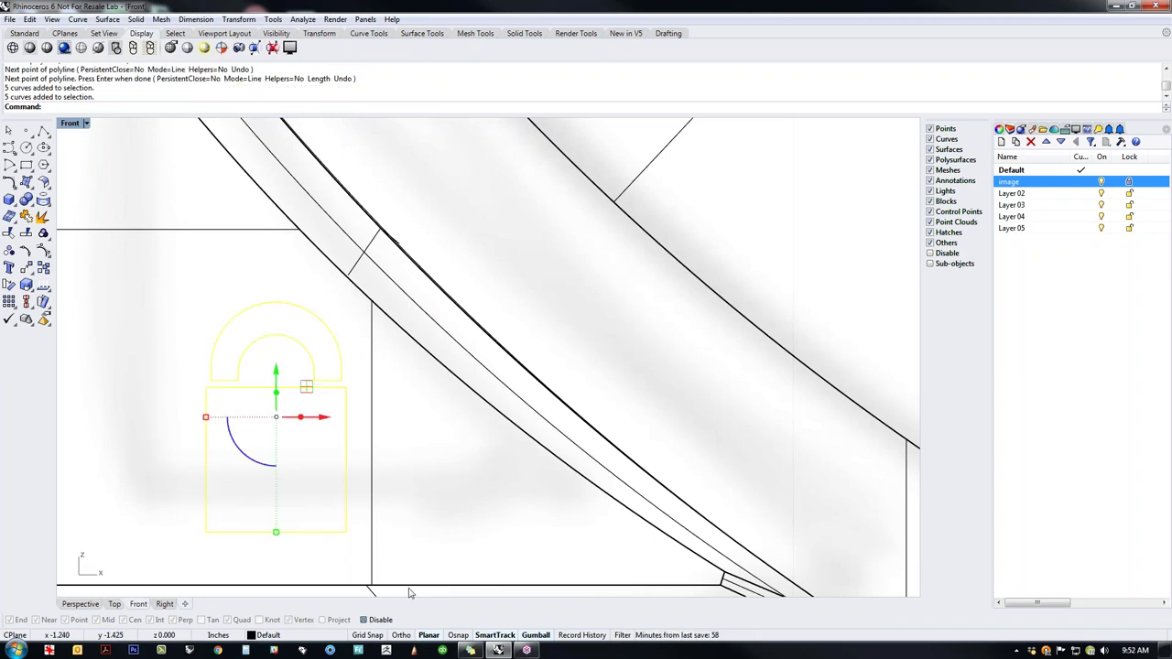
{"action": "type", "text": "j"}
{"action": "key", "text": "Return"}
{"action": "key", "text": "Escape"}
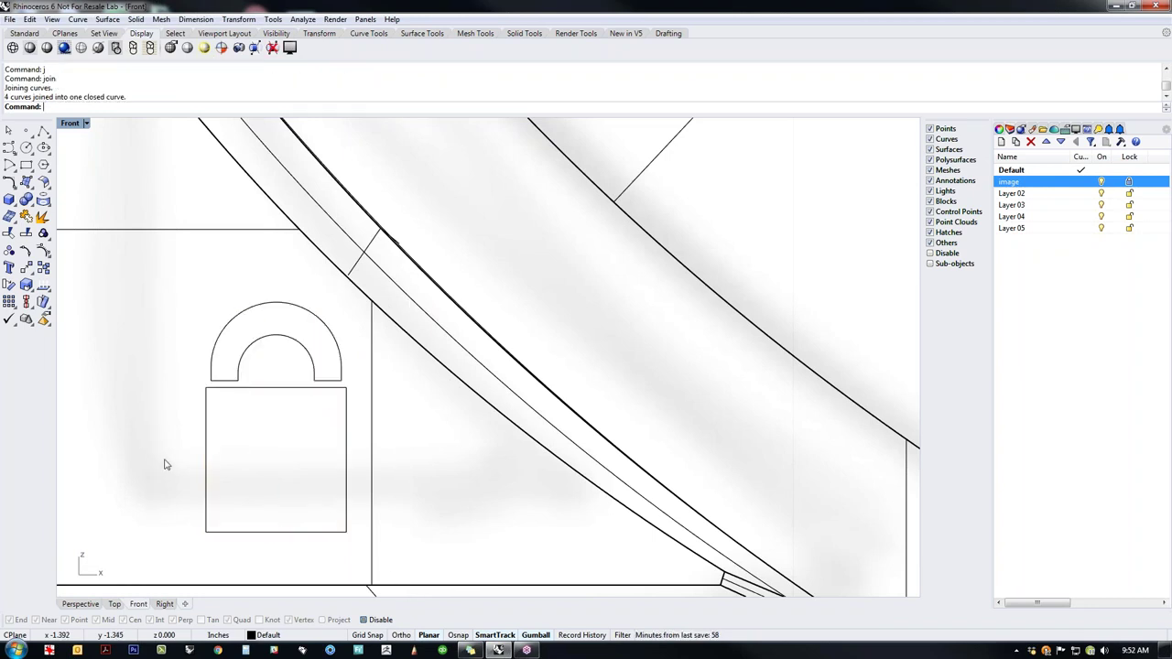
Step: Draw a circle in the upper part of the padlock square, centred on the square's vertical midline
{"action": "scroll", "coordinate": [265, 449], "scroll_direction": "up", "scroll_amount": 3}
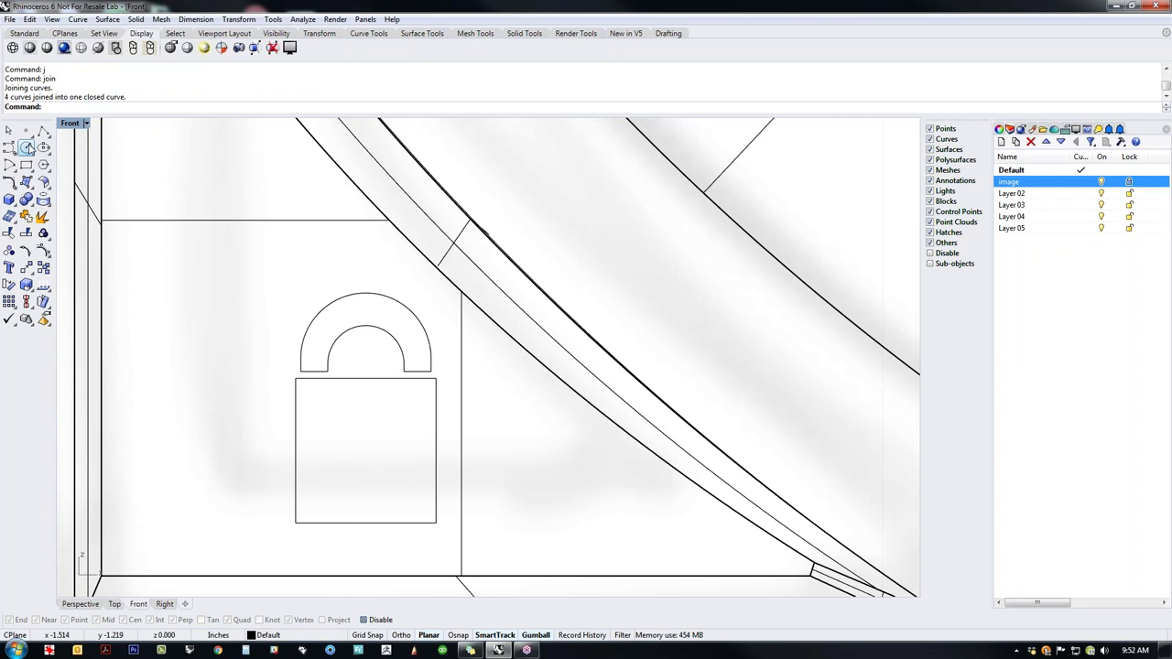
{"action": "left_click", "coordinate": [26, 148]}
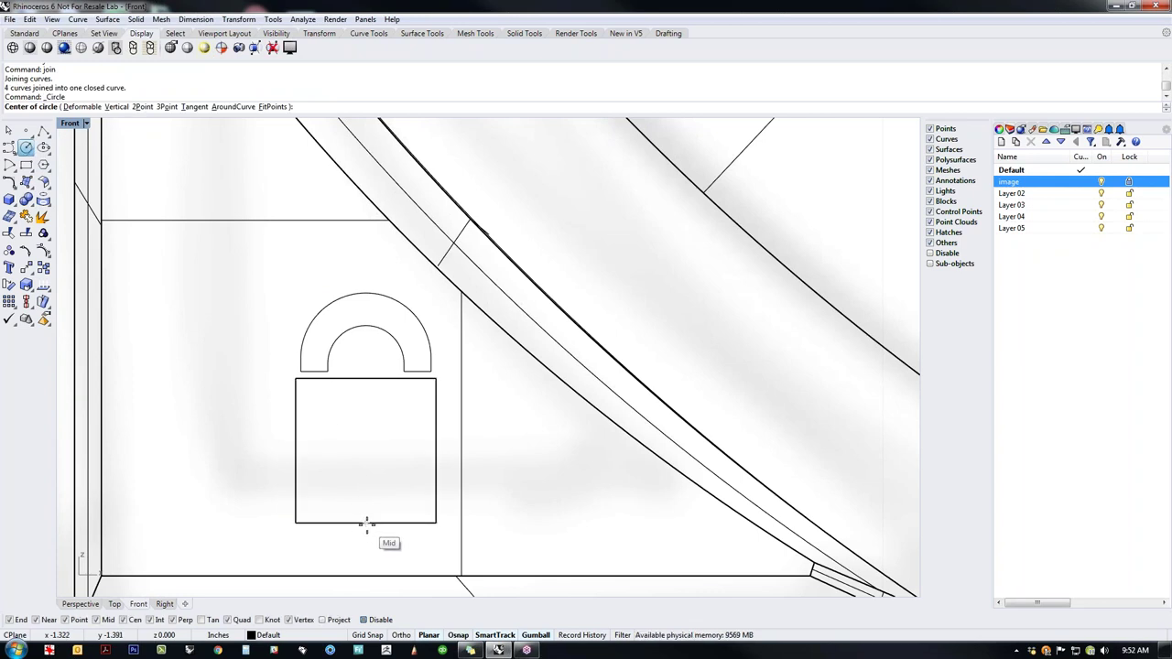
{"action": "left_click", "coordinate": [366, 424]}
{"action": "left_click", "coordinate": [394, 423]}
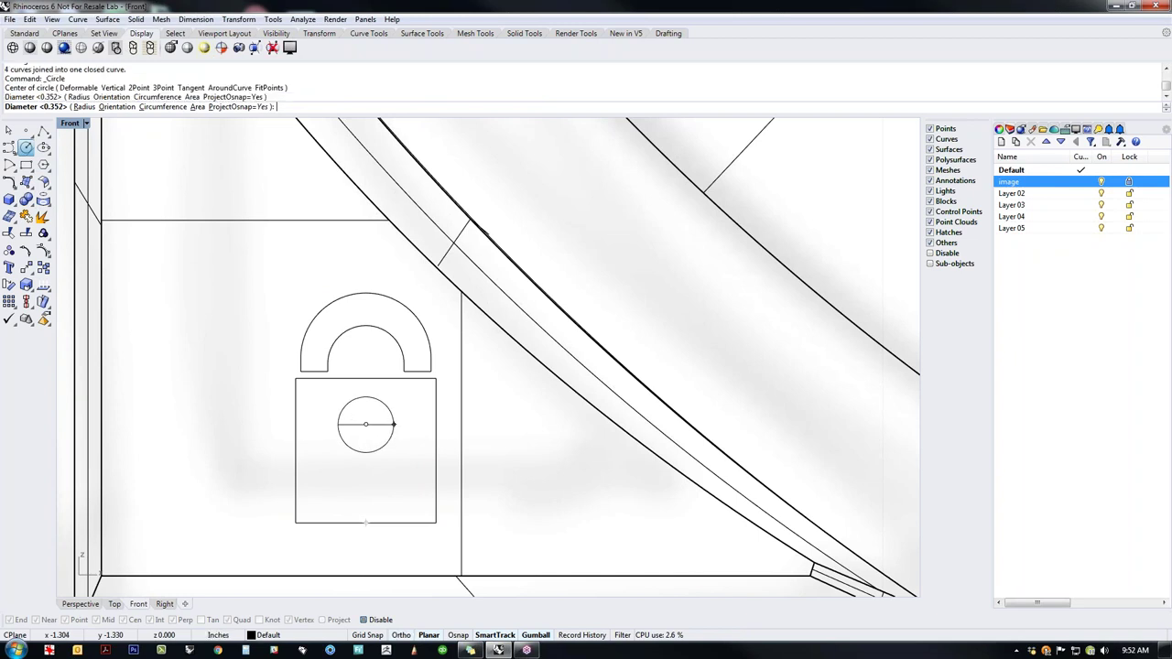
Step: Draw a slanted line downward and outward from the circle's lower edge and mirror it across the padlock's vertical centreline
{"action": "left_click", "coordinate": [43, 132]}
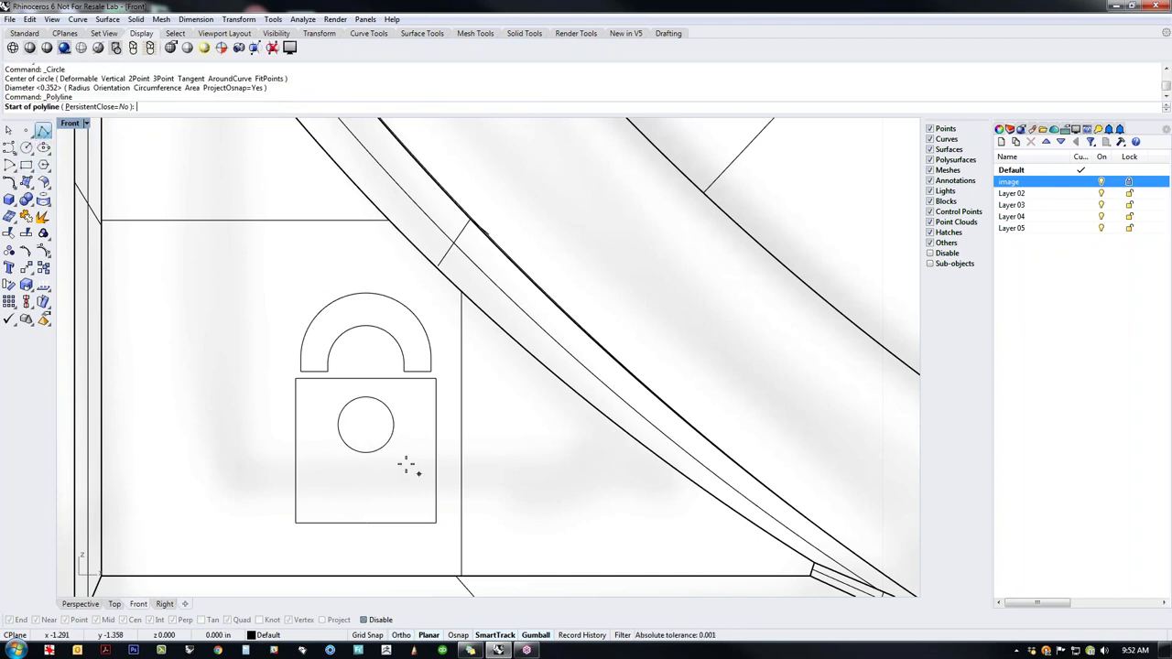
{"action": "left_click", "coordinate": [357, 452]}
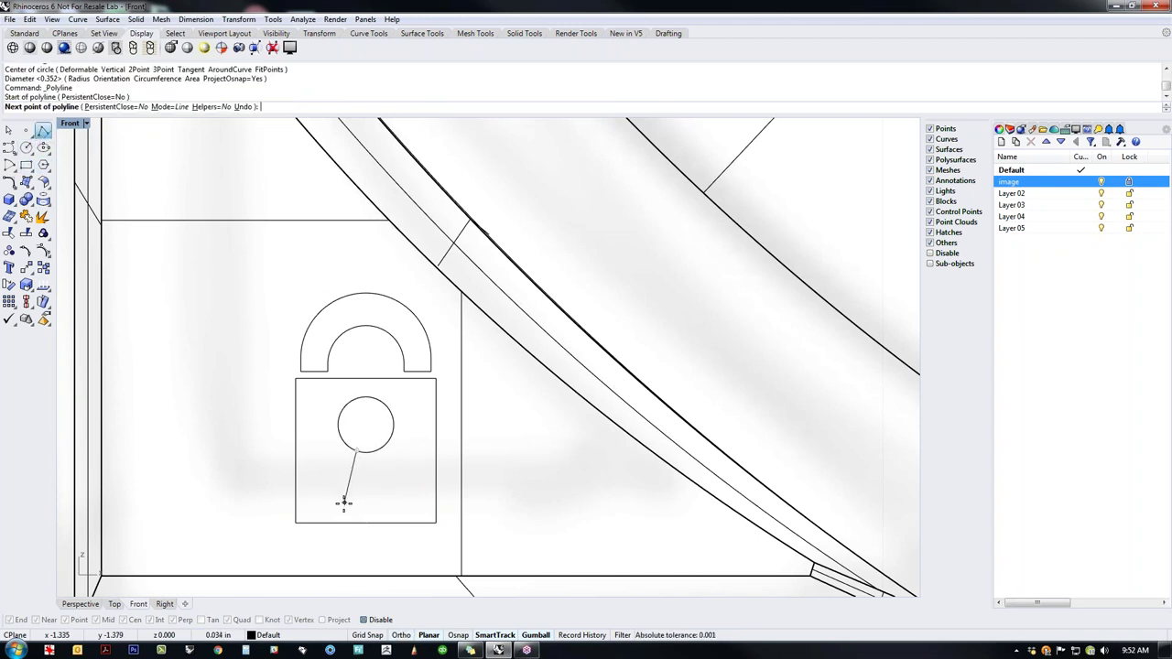
{"action": "left_click", "coordinate": [342, 506]}
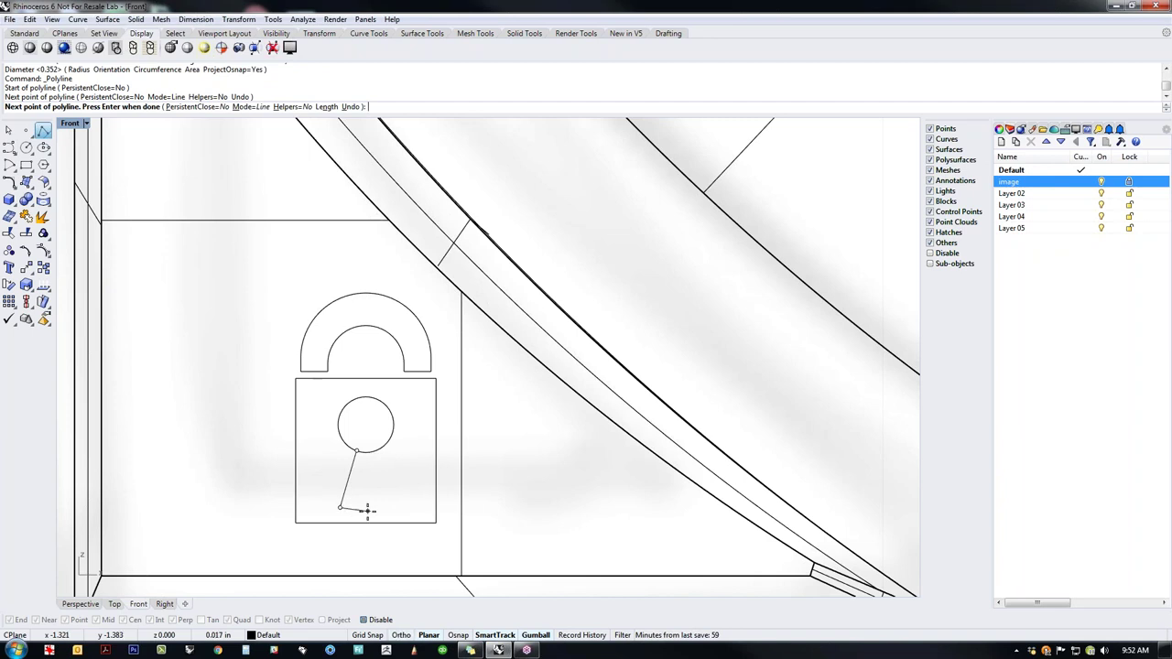
{"action": "key", "text": "Return"}
{"action": "key", "text": "Return"}
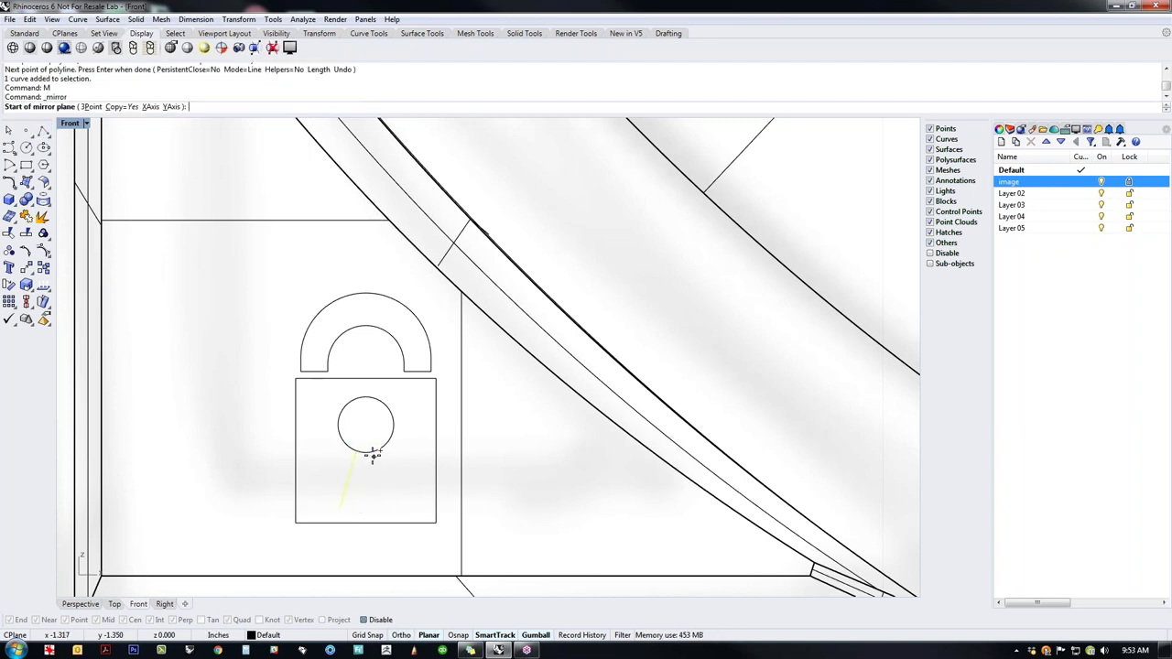
{"action": "left_click", "coordinate": [366, 452]}
{"action": "left_click", "coordinate": [366, 486]}
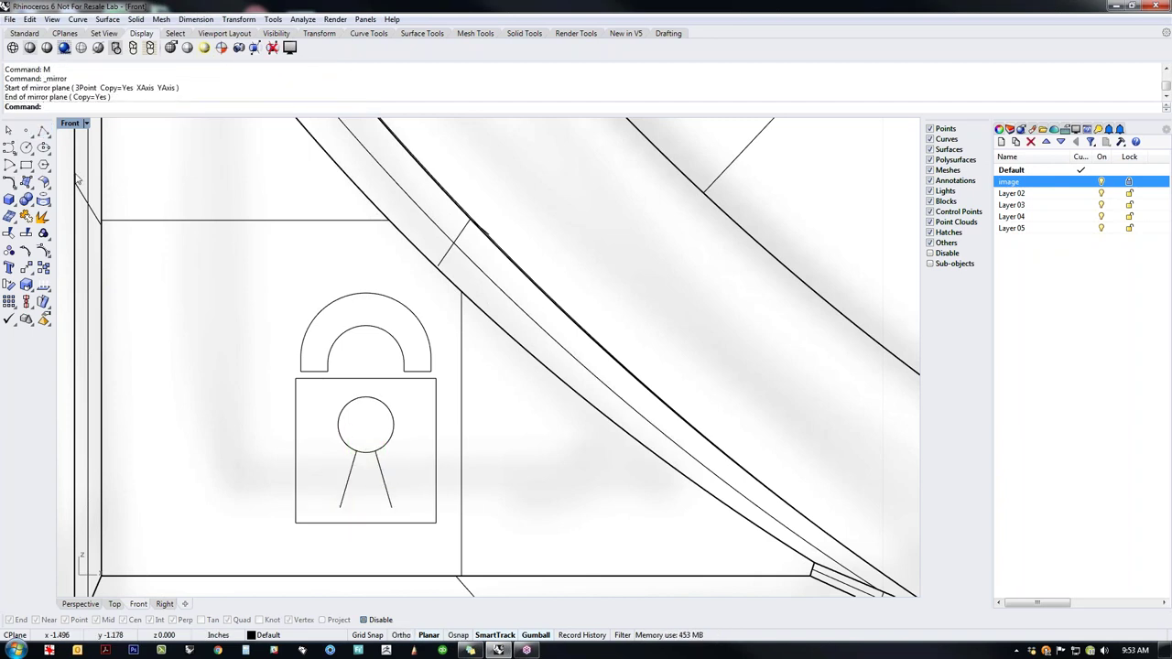
Step: Connect the lower ends of the two slanted lines with a straight polyline segment
{"action": "left_click", "coordinate": [43, 131]}
{"action": "left_click", "coordinate": [341, 507]}
{"action": "left_click", "coordinate": [391, 507]}
{"action": "key", "text": "Return"}
Step: Merge the circle and the wedge below it into a single keyhole outline with a curve Boolean, deleting the input curves
{"action": "left_click_drag", "start_coordinate": [408, 427], "coordinate": [330, 514]}
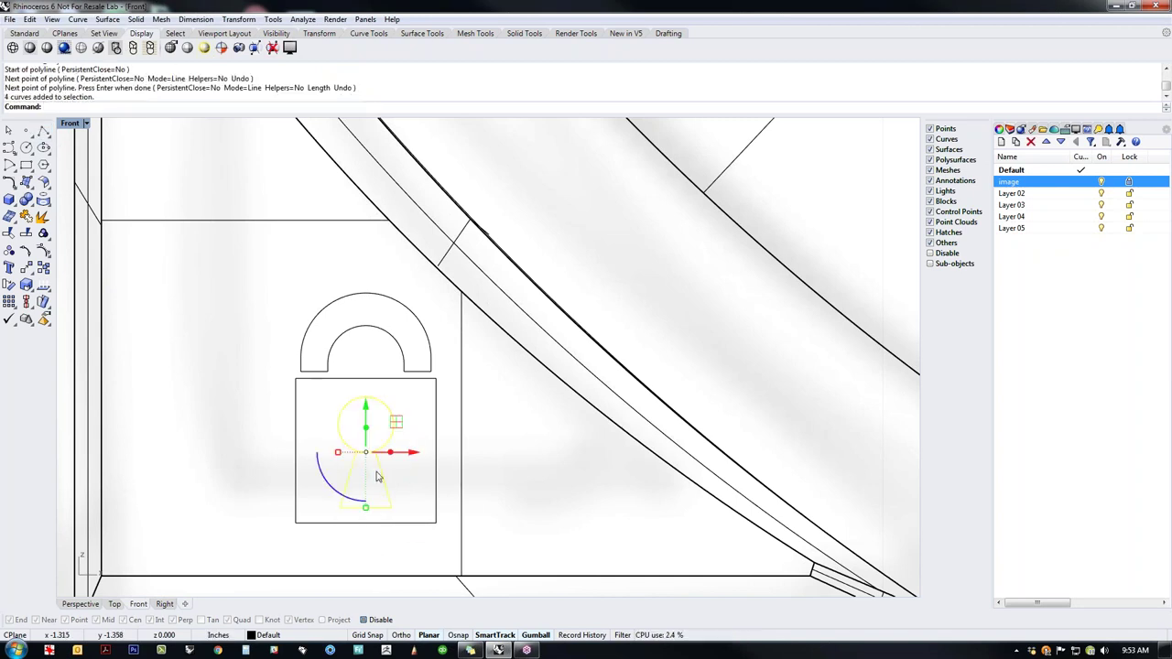
{"action": "key", "text": "Return"}
{"action": "left_click", "coordinate": [375, 474]}
{"action": "key", "text": "Return"}
{"action": "left_click", "coordinate": [411, 475]}
Step: Select all the padlock curves and move them sideways, closer to the vertical edge of the triangular detail
{"action": "scroll", "coordinate": [393, 458], "scroll_direction": "down", "scroll_amount": 4}
{"action": "scroll", "coordinate": [520, 469], "scroll_direction": "down", "scroll_amount": 2}
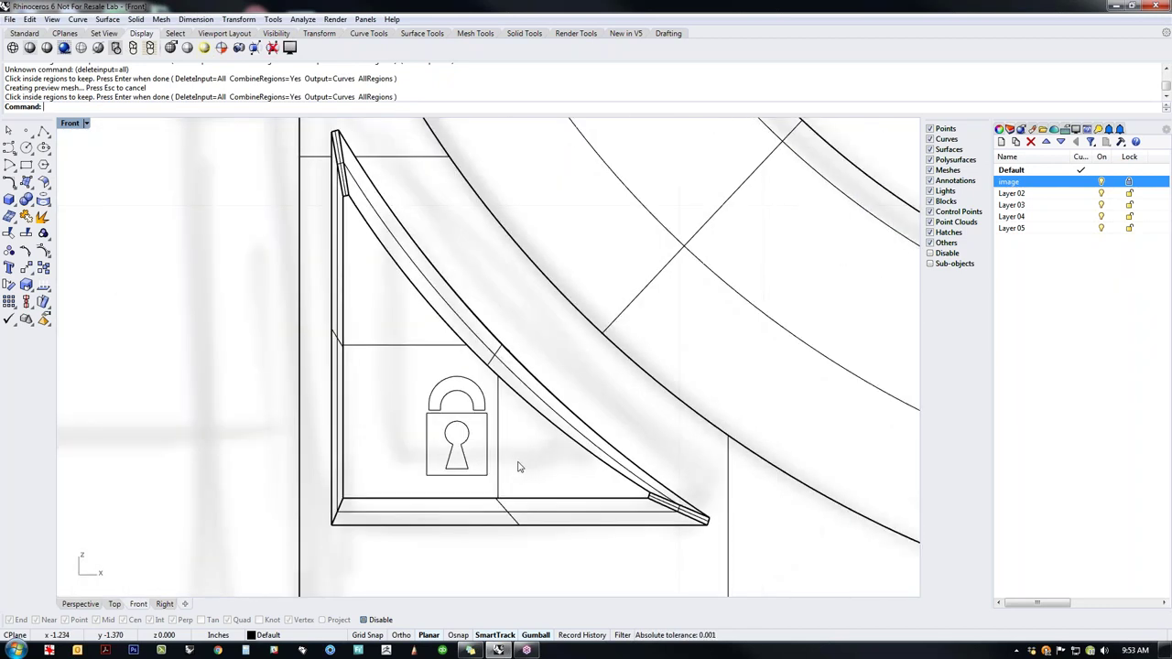
{"action": "left_click_drag", "start_coordinate": [409, 372], "coordinate": [502, 496]}
{"action": "left_click_drag", "start_coordinate": [479, 395], "coordinate": [432, 392]}
{"action": "left_click_drag", "start_coordinate": [401, 423], "coordinate": [399, 424]}
Step: Create planar surfaces from the padlock's shackle, body and keyhole curves
{"action": "scroll", "coordinate": [428, 438], "scroll_direction": "up", "scroll_amount": 3}
{"action": "middle_click", "coordinate": [500, 461]}
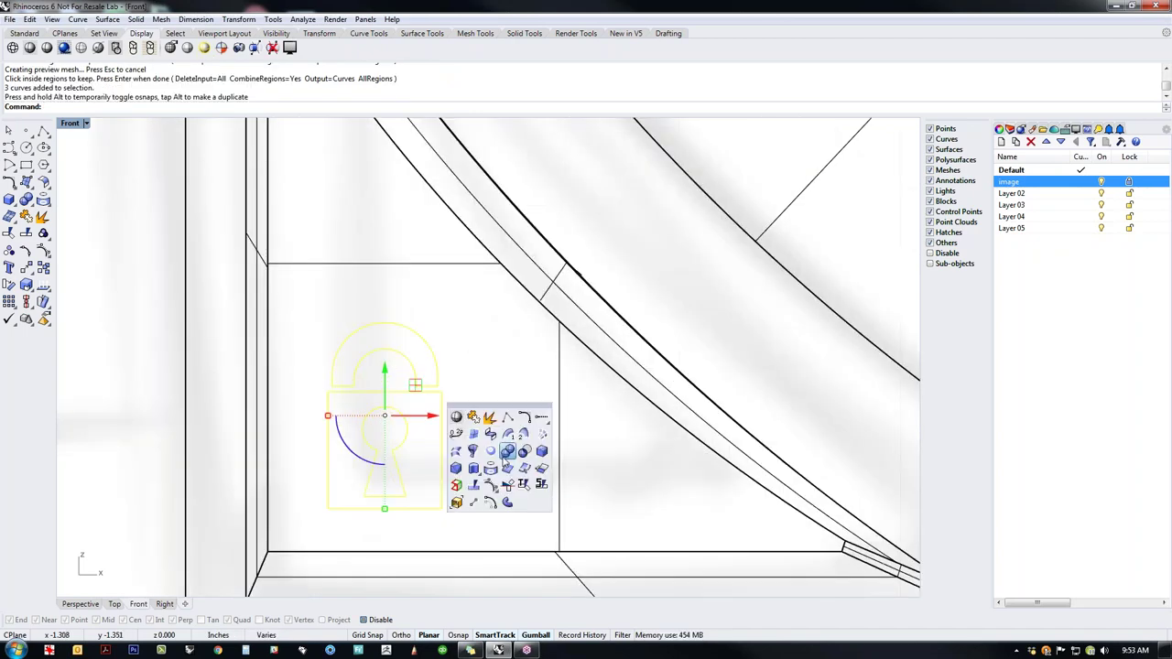
{"action": "left_click", "coordinate": [507, 452]}
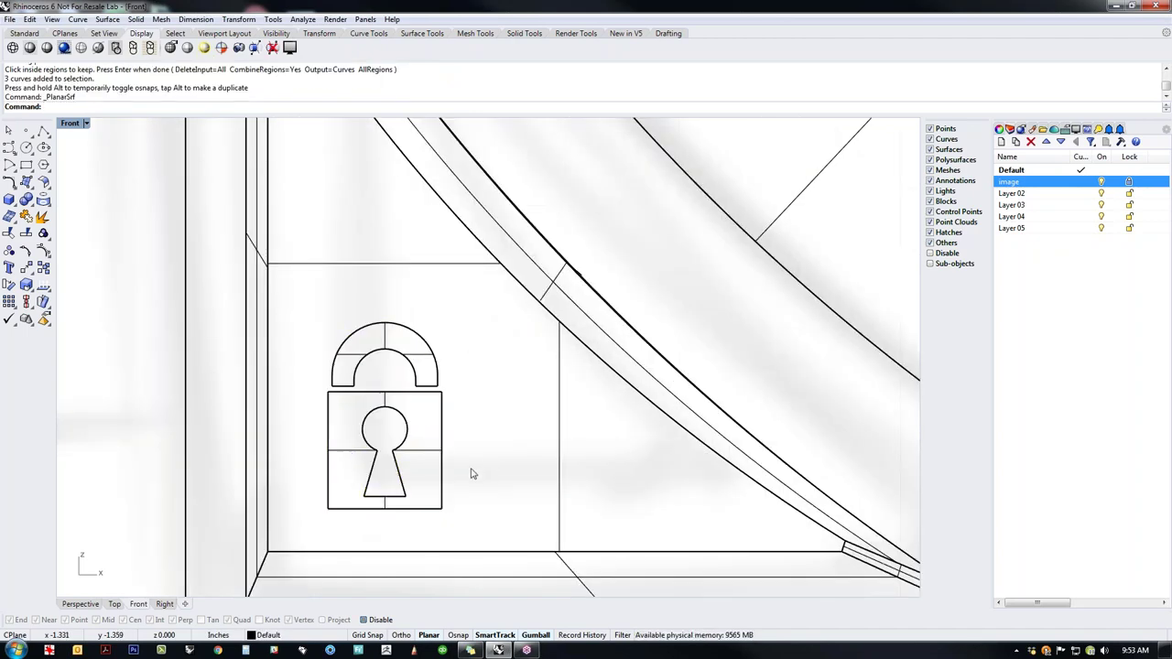
Step: Move the padlock's shackle and body surfaces out to the triangular side detail and extrude them into long solids through its face
{"action": "type", "text": "p"}
{"action": "key", "text": "Return"}
{"action": "right_click_drag", "start_coordinate": [467, 447], "coordinate": [513, 357]}
{"action": "scroll", "coordinate": [443, 314], "scroll_direction": "up", "scroll_amount": 3}
{"action": "scroll", "coordinate": [444, 315], "scroll_direction": "up", "scroll_amount": 5}
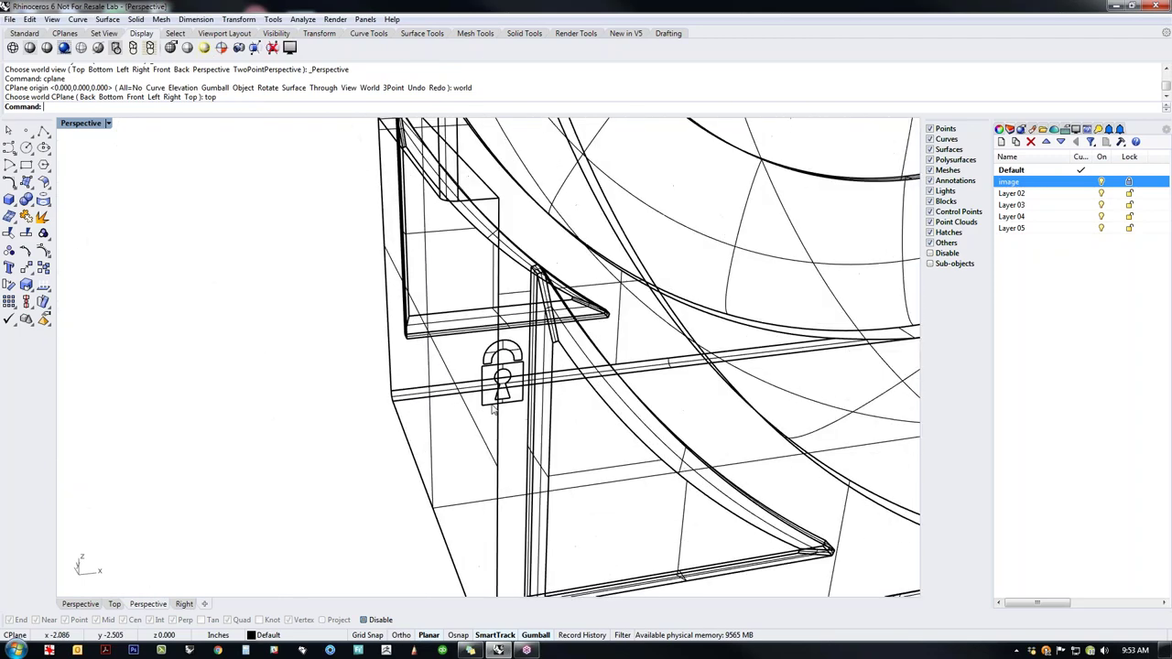
{"action": "left_click", "coordinate": [483, 315]}
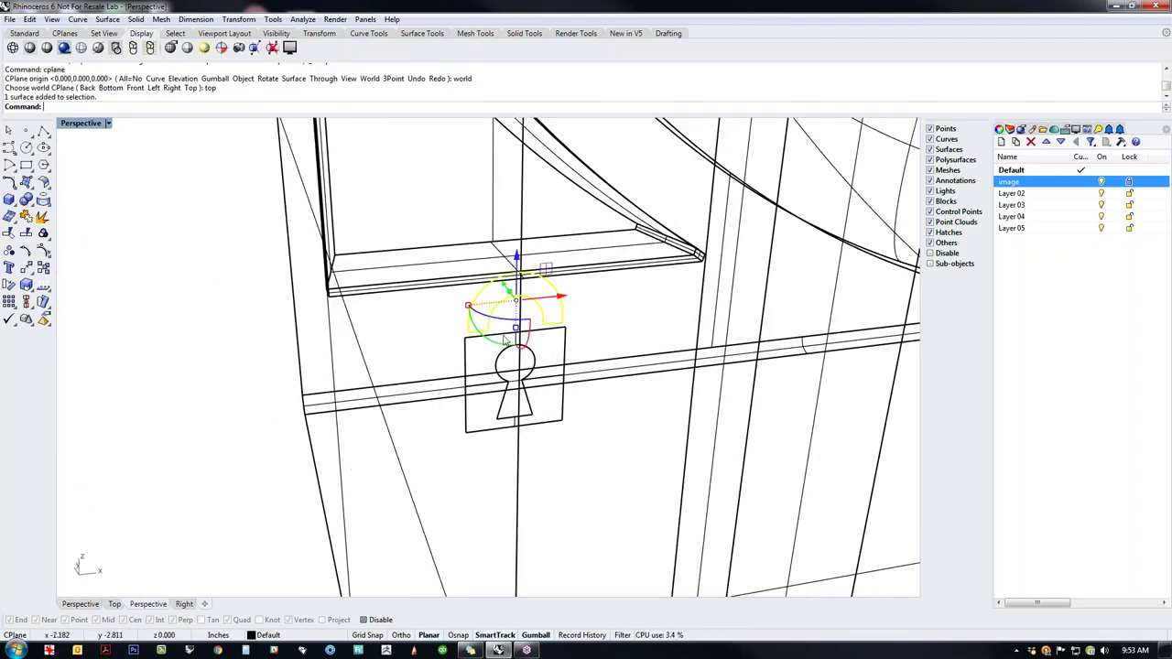
{"action": "scroll", "coordinate": [555, 409], "scroll_direction": "up", "scroll_amount": 2}
{"action": "left_click", "coordinate": [478, 473], "text": "shift"}
{"action": "scroll", "coordinate": [481, 473], "scroll_direction": "down", "scroll_amount": 6}
{"action": "right_click_drag", "start_coordinate": [481, 473], "coordinate": [482, 388]}
{"action": "scroll", "coordinate": [533, 449], "scroll_direction": "down", "scroll_amount": 3}
{"action": "mouse_move", "coordinate": [465, 361]}
{"action": "left_mouse_down"}
{"action": "mouse_move", "coordinate": [623, 467]}
{"action": "mouse_move", "coordinate": [606, 439]}
{"action": "mouse_move", "coordinate": [460, 343]}
{"action": "left_mouse_up"}
{"action": "scroll", "coordinate": [610, 462], "scroll_direction": "up", "scroll_amount": 3}
{"action": "left_click", "coordinate": [730, 532]}
{"action": "right_click_drag", "start_coordinate": [705, 532], "coordinate": [572, 590], "text": "shift"}
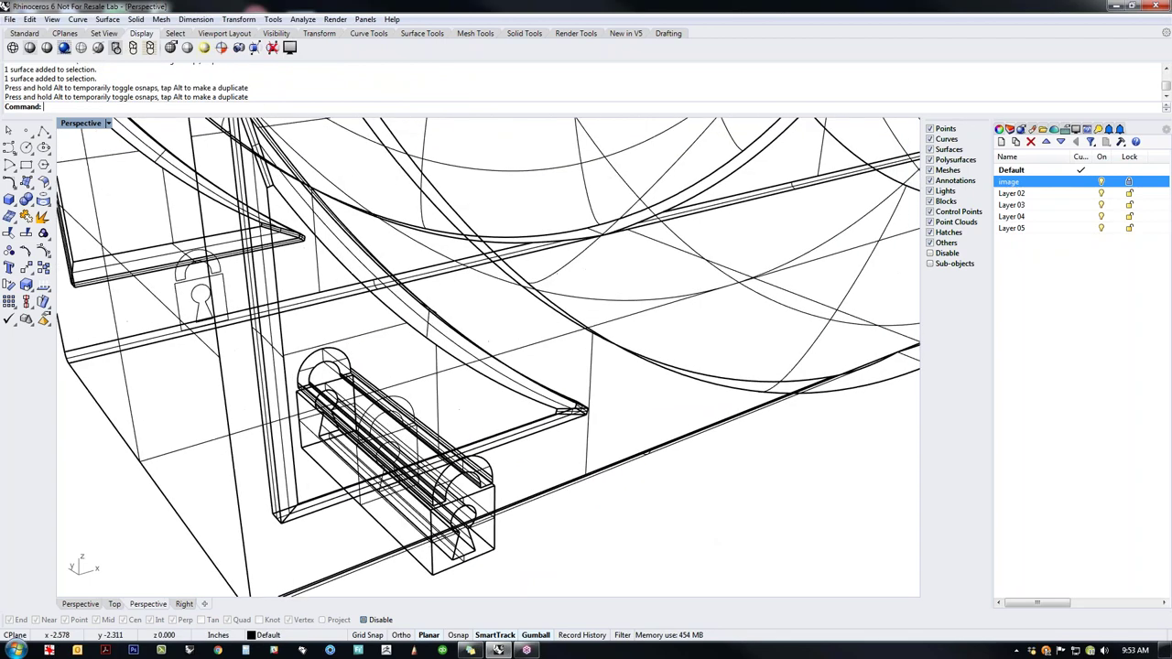
{"action": "right_click_drag", "start_coordinate": [641, 561], "coordinate": [633, 539]}
{"action": "middle_click", "coordinate": [601, 539]}
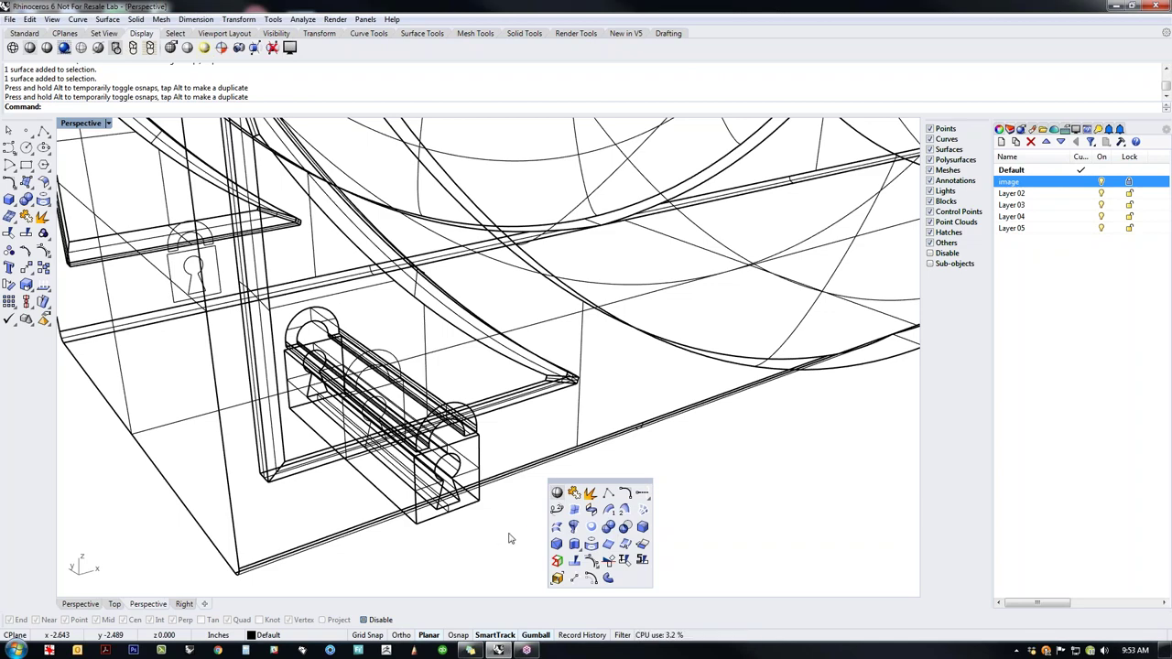
{"action": "scroll", "coordinate": [495, 541], "scroll_direction": "up", "scroll_amount": 4}
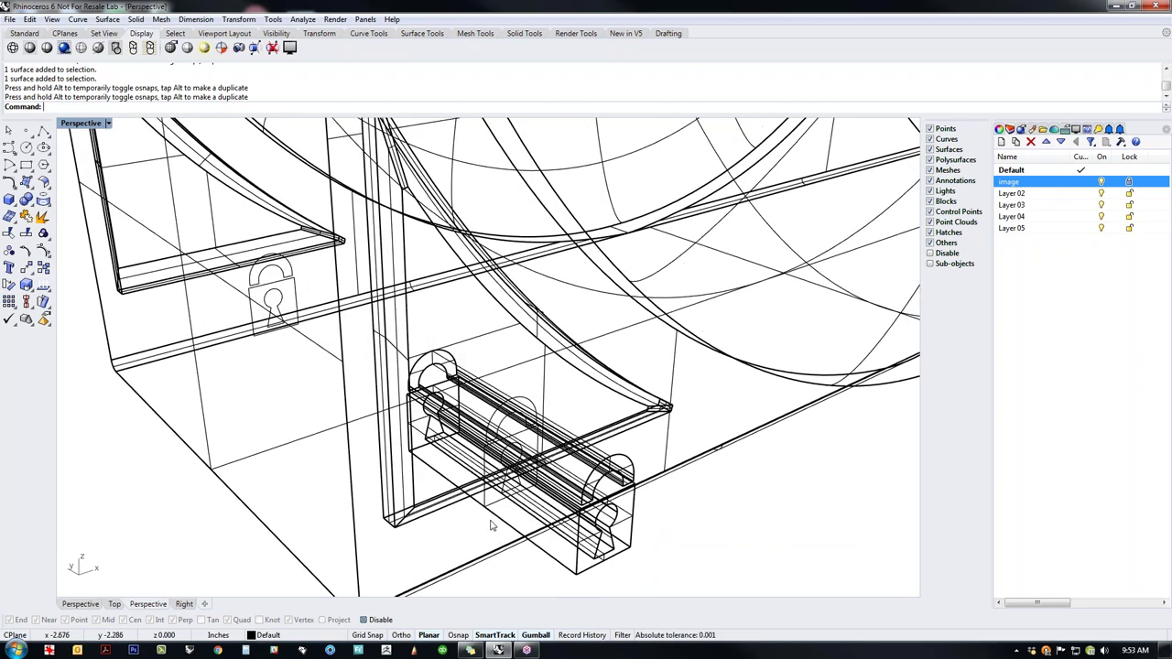
{"action": "scroll", "coordinate": [497, 519], "scroll_direction": "down", "scroll_amount": 5}
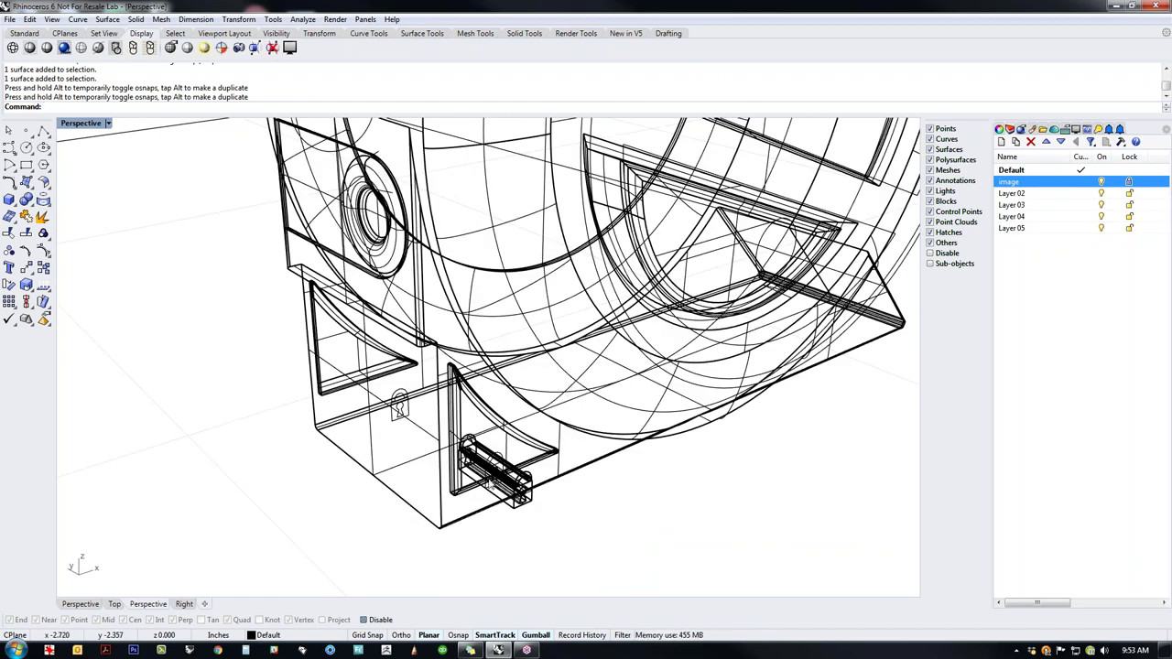
{"action": "scroll", "coordinate": [492, 485], "scroll_direction": "up", "scroll_amount": 4}
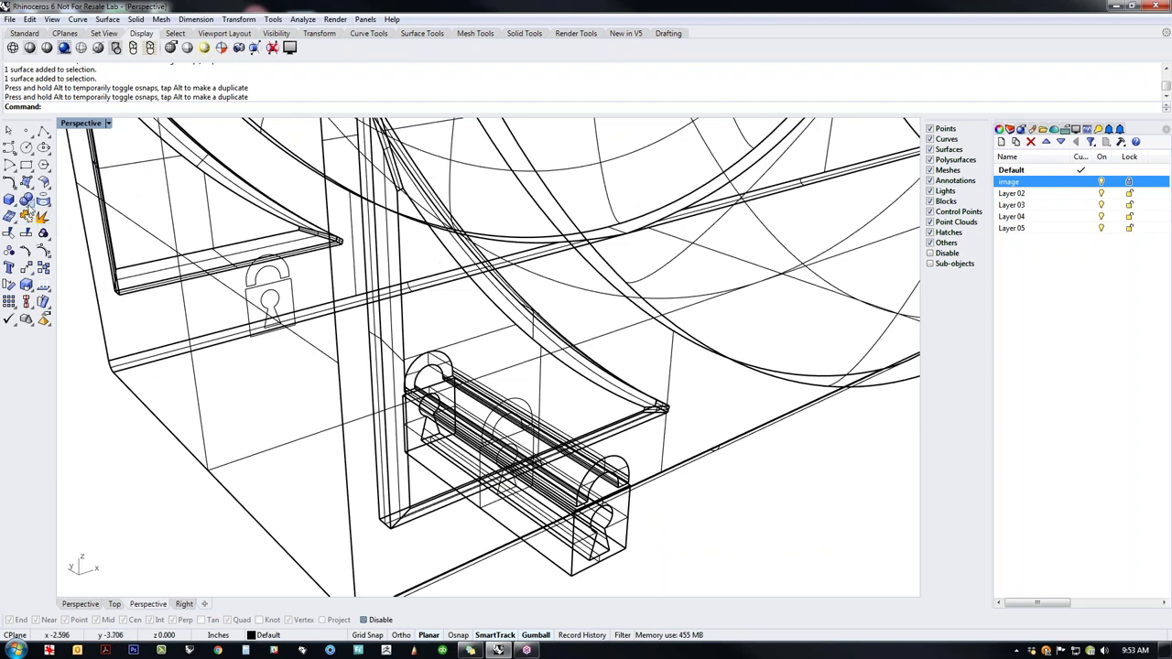
{"action": "left_click", "coordinate": [27, 206]}
{"action": "left_click", "coordinate": [27, 207]}
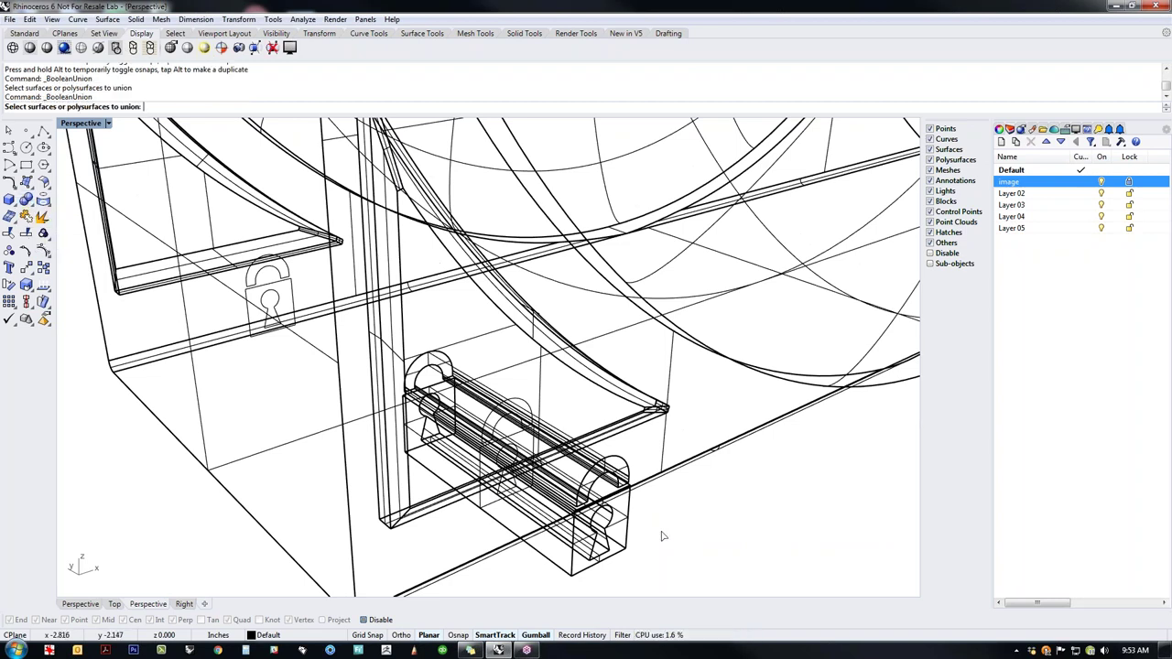
{"action": "key", "text": "Escape"}
Step: Move the two padlock solids outward in the top view so only their inner ends penetrate the triangular detail's face
{"action": "type", "text": "Top"}
{"action": "key", "text": "Return"}
{"action": "scroll", "coordinate": [466, 445], "scroll_direction": "down", "scroll_amount": 14}
{"action": "scroll", "coordinate": [448, 403], "scroll_direction": "up", "scroll_amount": 18}
{"action": "scroll", "coordinate": [409, 332], "scroll_direction": "up", "scroll_amount": 3}
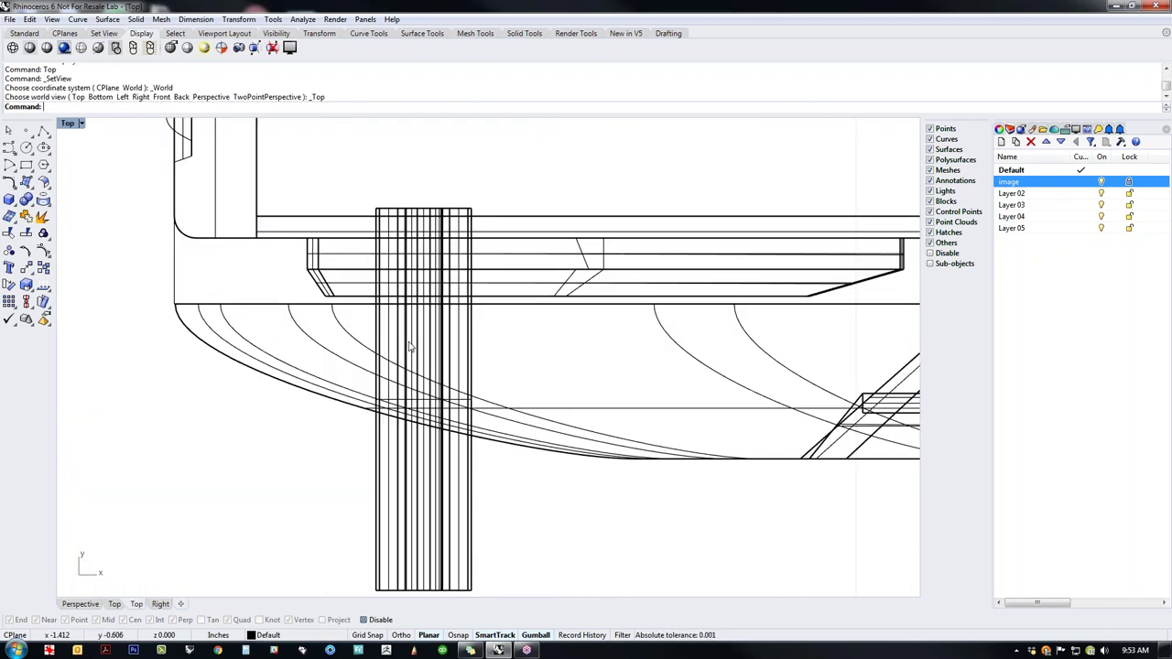
{"action": "left_click_drag", "start_coordinate": [547, 549], "coordinate": [319, 485]}
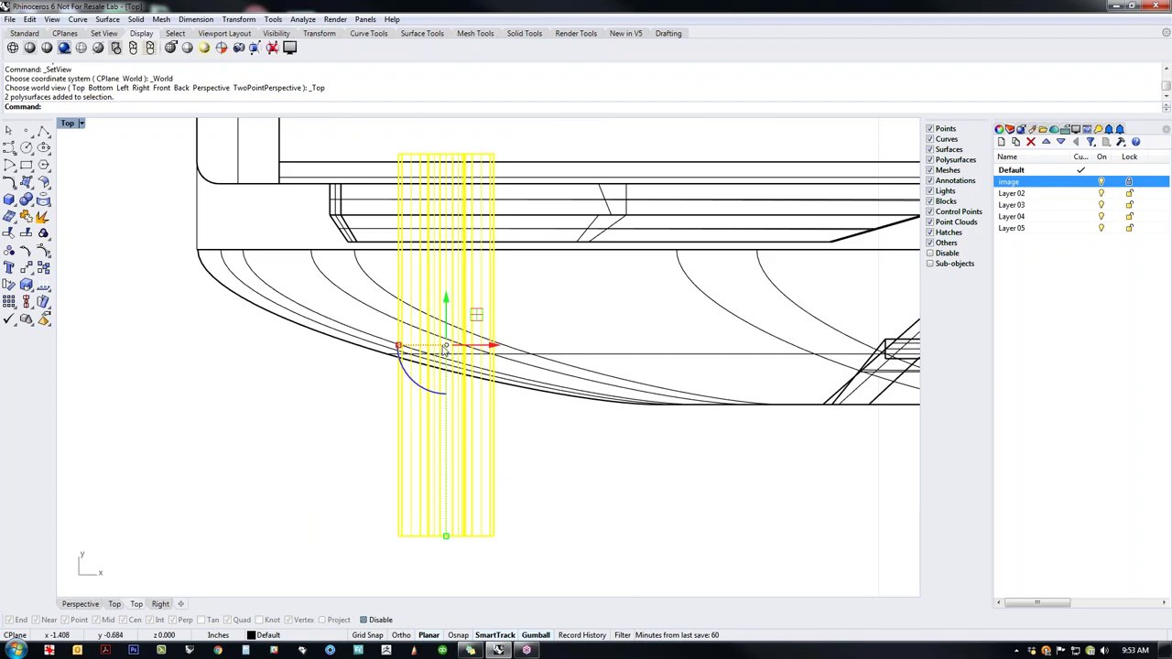
{"action": "left_click_drag", "start_coordinate": [446, 345], "coordinate": [446, 397]}
{"action": "type", "text": "p"}
{"action": "key", "text": "Return"}
{"action": "key", "text": "Escape"}
Step: Mirror a copy of both padlock solids to the opposite side of the body across the X axis, starting the plane at 0
{"action": "scroll", "coordinate": [466, 236], "scroll_direction": "up", "scroll_amount": 10}
{"action": "right_click_drag", "start_coordinate": [471, 342], "coordinate": [618, 356]}
{"action": "right_click_drag", "start_coordinate": [618, 355], "coordinate": [568, 316], "text": "shift"}
{"action": "left_click_drag", "start_coordinate": [692, 489], "coordinate": [641, 401]}
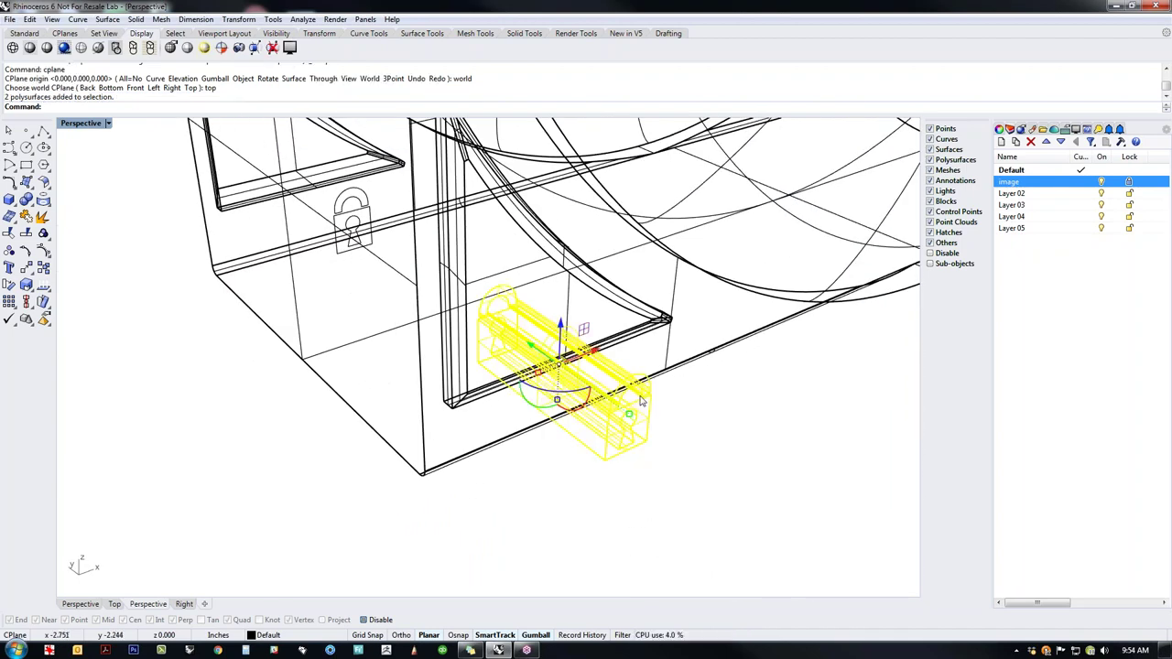
{"action": "type", "text": "irror"}
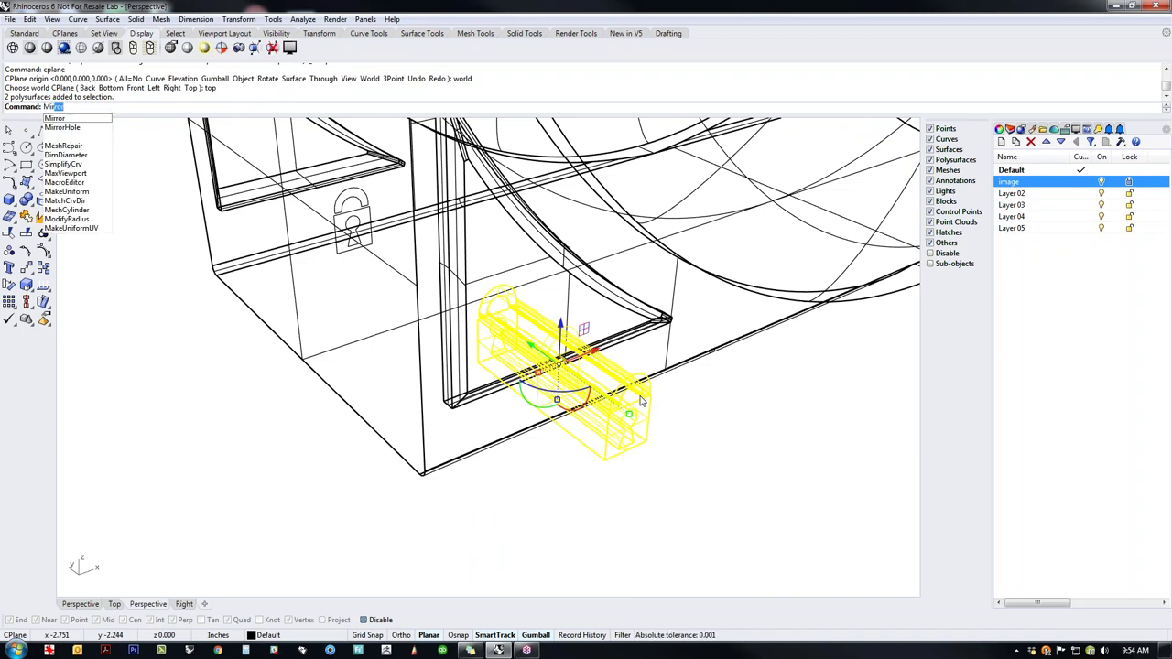
{"action": "key", "text": "Return"}
{"action": "type", "text": "0"}
{"action": "key", "text": "Return"}
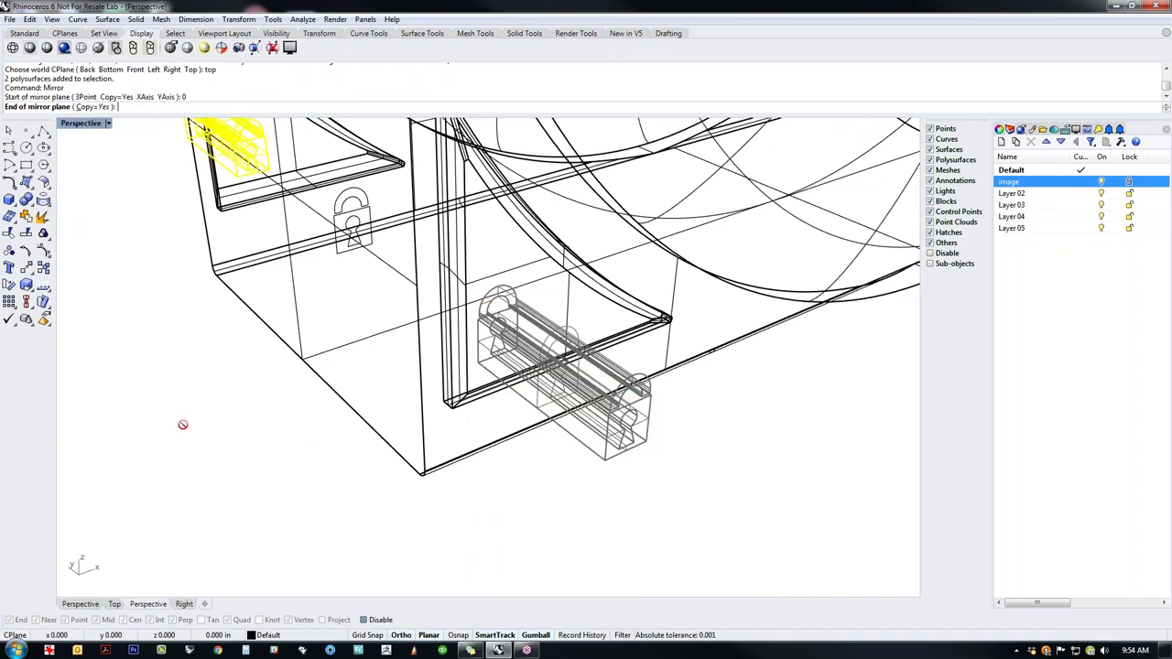
{"action": "scroll", "coordinate": [248, 406], "scroll_direction": "down", "scroll_amount": 8}
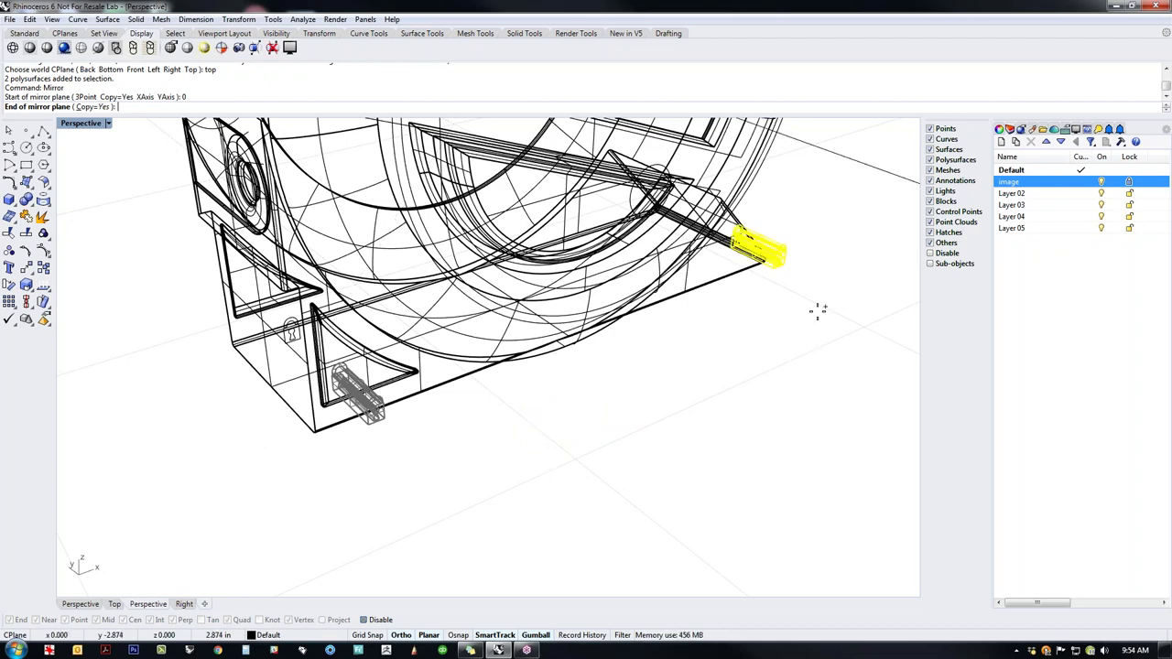
{"action": "type", "text": "f"}
{"action": "key", "text": "Return"}
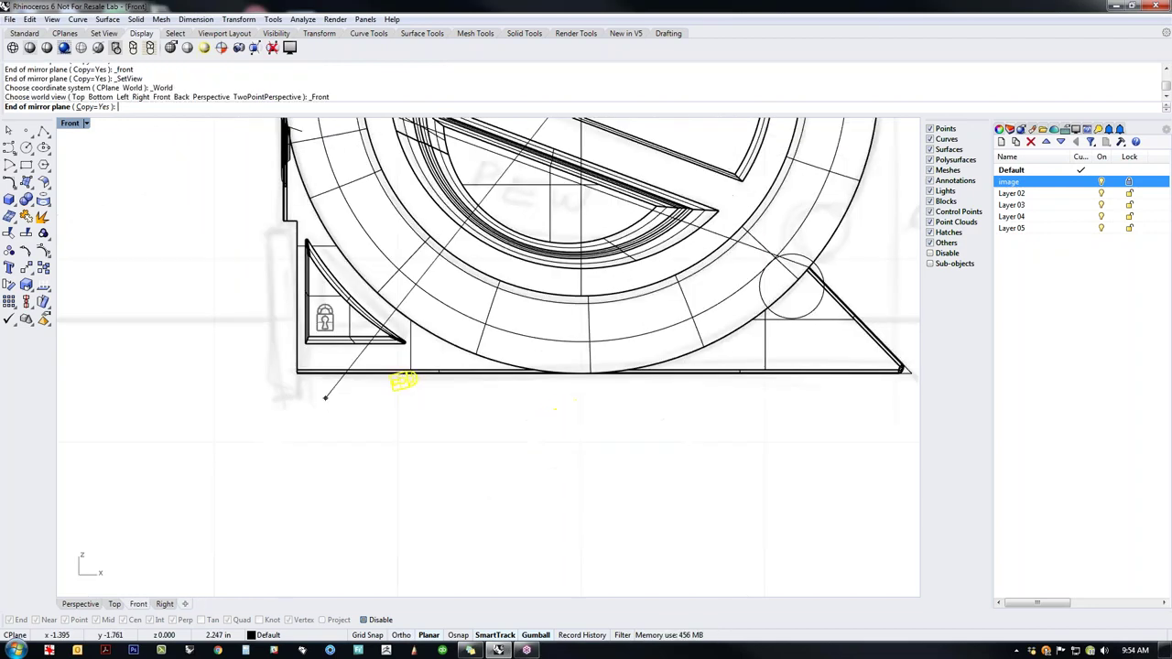
{"action": "type", "text": "t"}
{"action": "key", "text": "Return"}
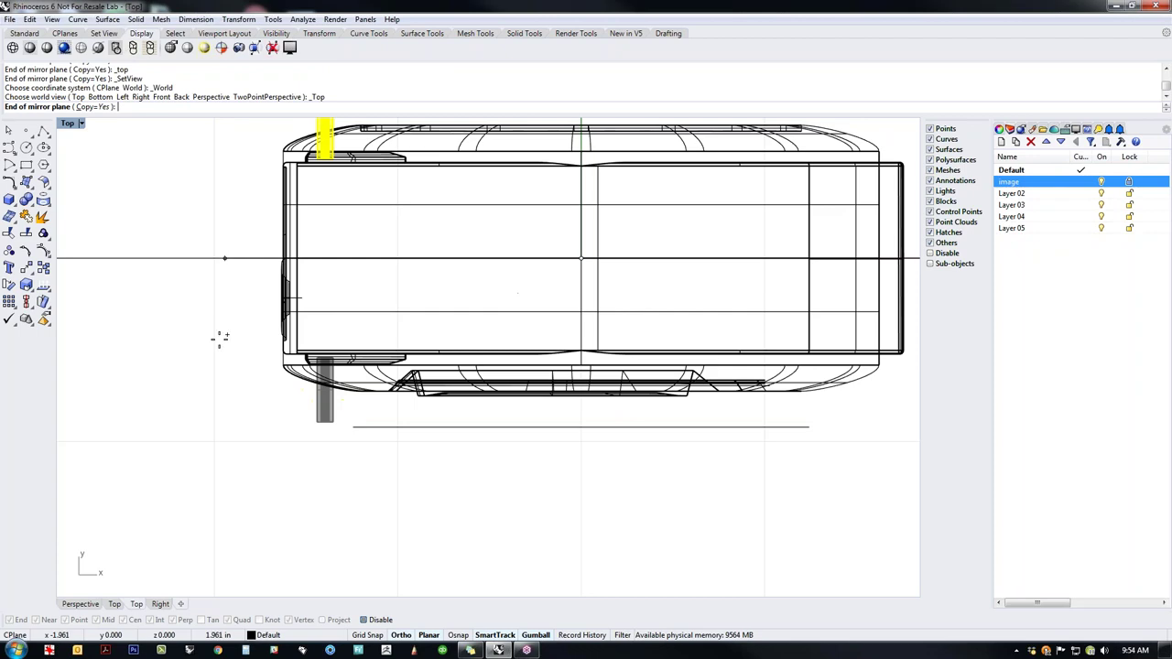
{"action": "left_click", "coordinate": [235, 458]}
{"action": "type", "text": "p"}
{"action": "key", "text": "Return"}
{"action": "right_click_drag", "start_coordinate": [234, 458], "coordinate": [337, 481]}
{"action": "scroll", "coordinate": [236, 385], "scroll_direction": "up", "scroll_amount": 3}
{"action": "left_click", "coordinate": [337, 481]}
{"action": "scroll", "coordinate": [337, 480], "scroll_direction": "down", "scroll_amount": 1}
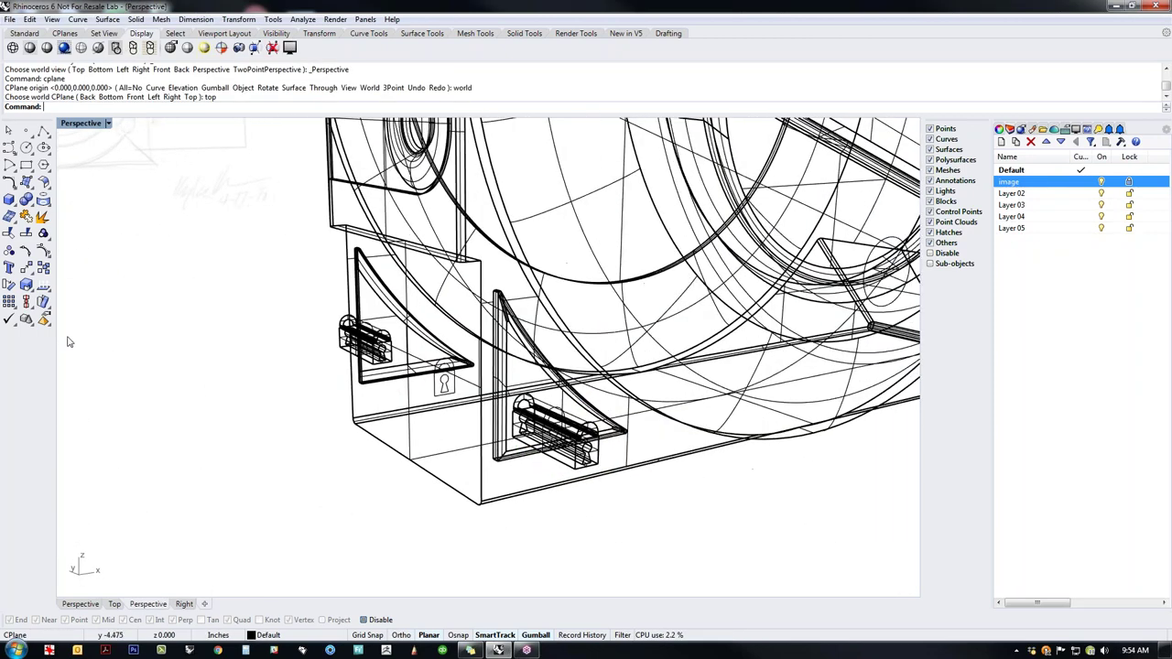
Step: Subtract the padlock solids on both sides from the main body with a Boolean difference, keeping the cutting objects
{"action": "left_click", "coordinate": [25, 200]}
{"action": "left_click", "coordinate": [33, 207]}
{"action": "left_click", "coordinate": [58, 204]}
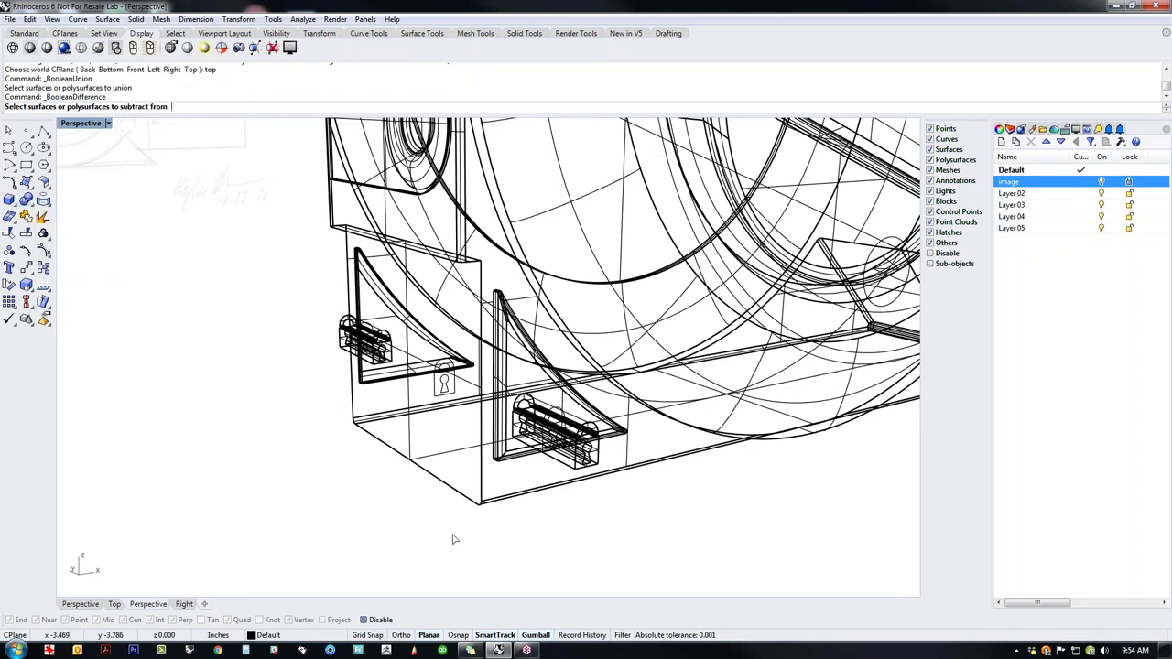
{"action": "left_click", "coordinate": [456, 496]}
{"action": "key", "text": "Return"}
{"action": "left_click", "coordinate": [571, 449]}
{"action": "left_click", "coordinate": [589, 426]}
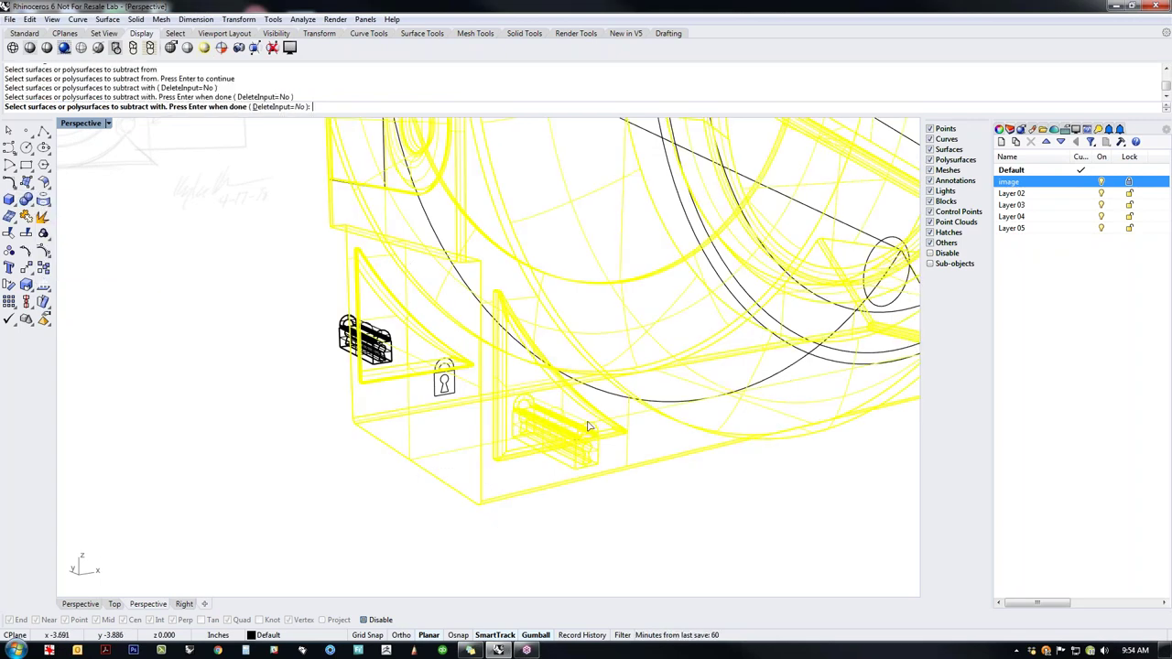
{"action": "left_click", "coordinate": [378, 354]}
{"action": "key", "text": "Return"}
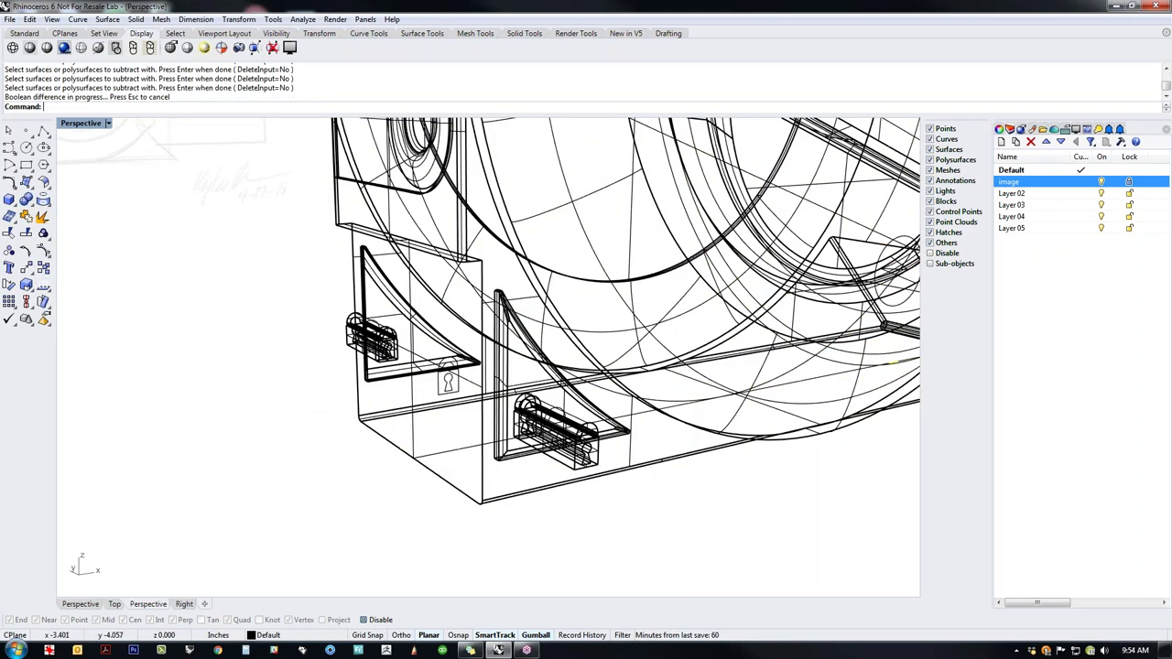
Step: Delete the leftover padlock cutting solids and curves, and set the perspective view to Shaded display
{"action": "left_click_drag", "start_coordinate": [266, 284], "coordinate": [624, 540]}
{"action": "key", "text": "Delete"}
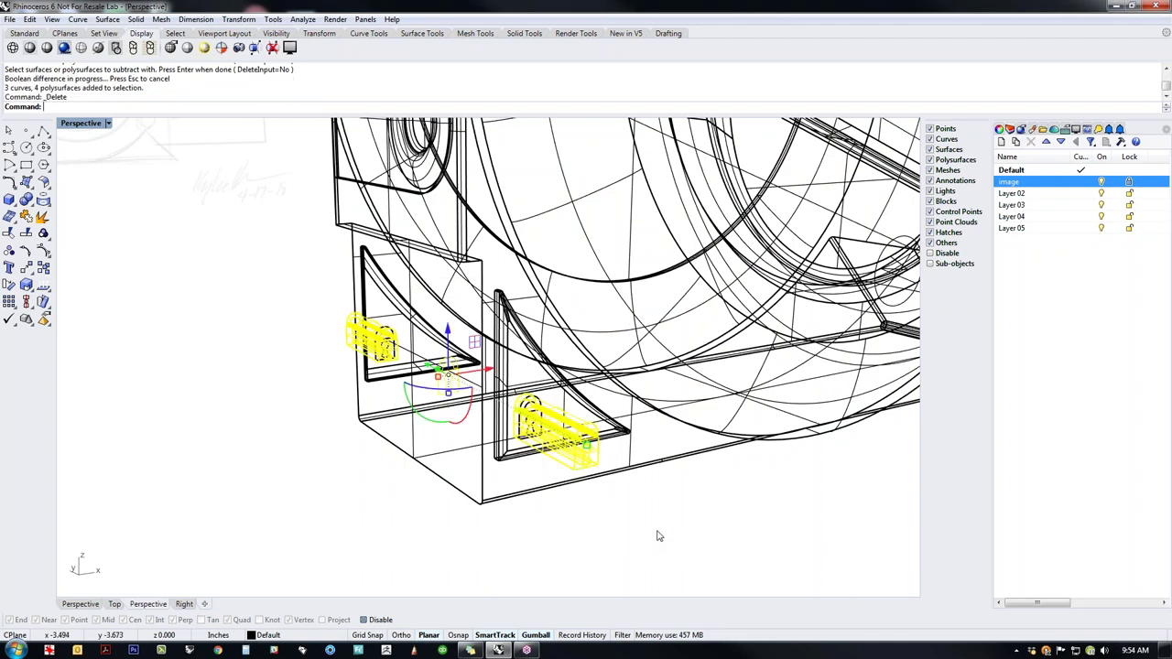
{"action": "middle_click", "coordinate": [654, 524]}
{"action": "left_click", "coordinate": [610, 479]}
Step: Move the recessed floor faces of the padlock's shackle and body outward to make the engraving shallower
{"action": "mouse_move", "coordinate": [614, 500]}
{"action": "right_mouse_down"}
{"action": "mouse_move", "coordinate": [554, 544]}
{"action": "mouse_move", "coordinate": [510, 514]}
{"action": "mouse_move", "coordinate": [399, 484]}
{"action": "mouse_move", "coordinate": [521, 547]}
{"action": "mouse_move", "coordinate": [421, 494]}
{"action": "right_mouse_up"}
{"action": "scroll", "coordinate": [467, 445], "scroll_direction": "up", "scroll_amount": 12}
{"action": "right_click_drag", "start_coordinate": [484, 453], "coordinate": [600, 405]}
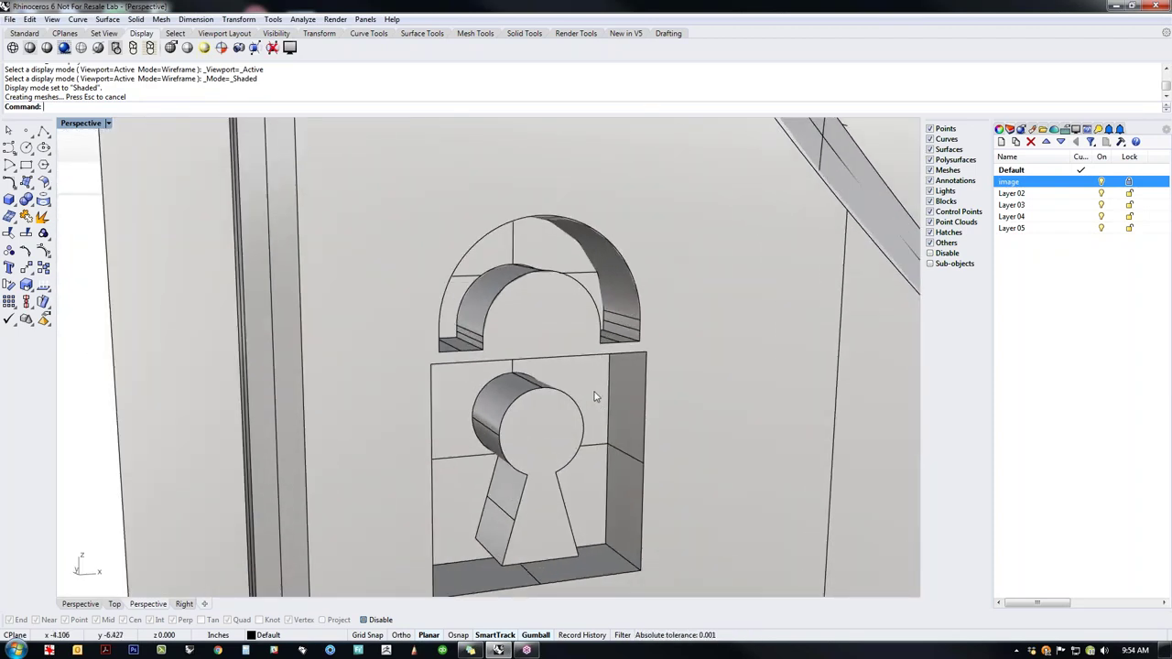
{"action": "left_click", "coordinate": [595, 403]}
{"action": "left_click", "coordinate": [555, 257], "text": "shift"}
{"action": "left_click_drag", "start_coordinate": [467, 398], "coordinate": [524, 405]}
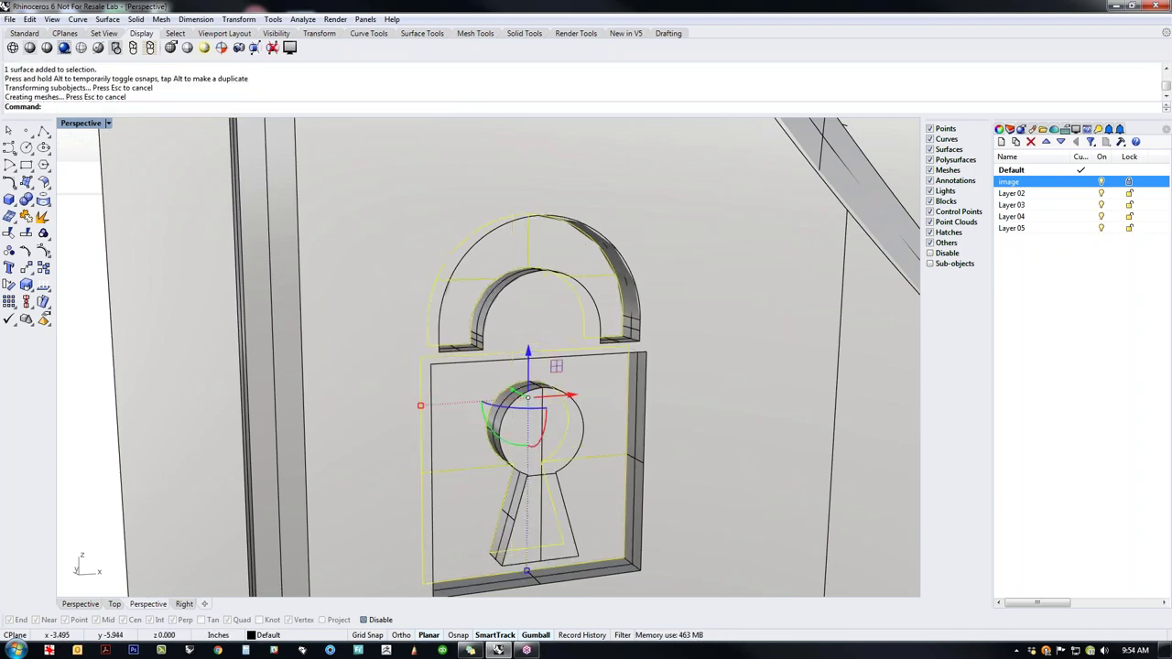
Step: Examine the depth of the padlock recess on the opposite side of the body
{"action": "scroll", "coordinate": [529, 413], "scroll_direction": "down", "scroll_amount": 8}
{"action": "left_click", "coordinate": [172, 457]}
{"action": "right_click_drag", "start_coordinate": [168, 457], "coordinate": [469, 465]}
{"action": "scroll", "coordinate": [380, 457], "scroll_direction": "down", "scroll_amount": 5}
{"action": "scroll", "coordinate": [470, 467], "scroll_direction": "up", "scroll_amount": 10}
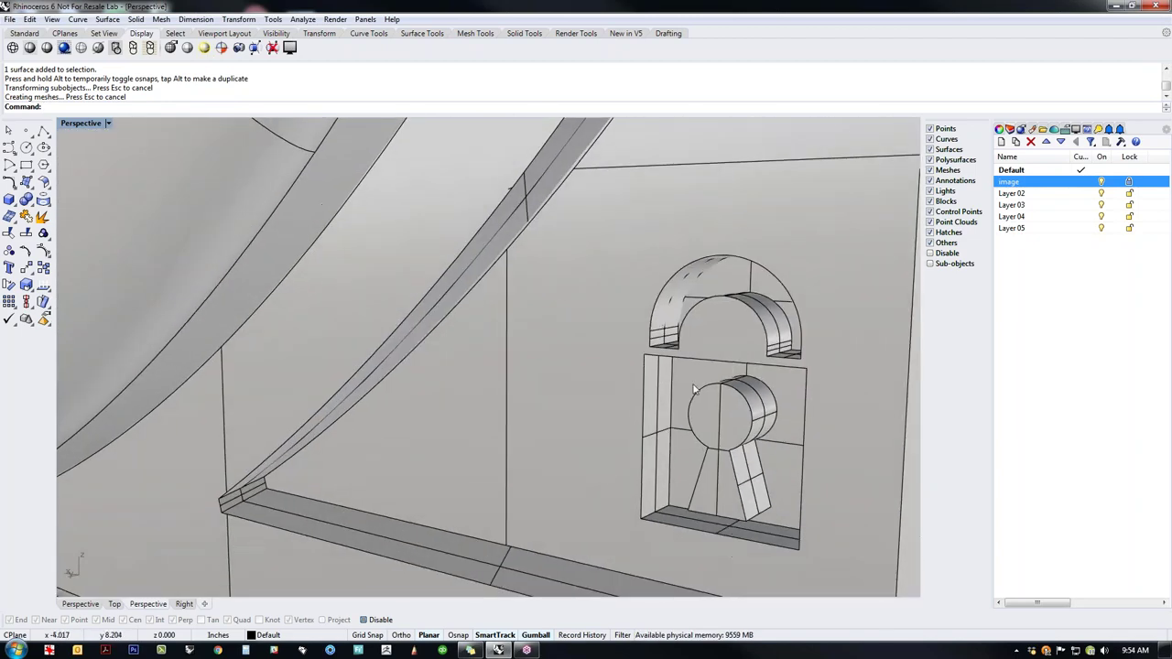
Step: Move the recessed faces of the padlock's body and shackle together along their depth to adjust the engraving
{"action": "scroll", "coordinate": [676, 380], "scroll_direction": "down", "scroll_amount": 3}
{"action": "left_click", "coordinate": [680, 367], "text": "ctrl+shift"}
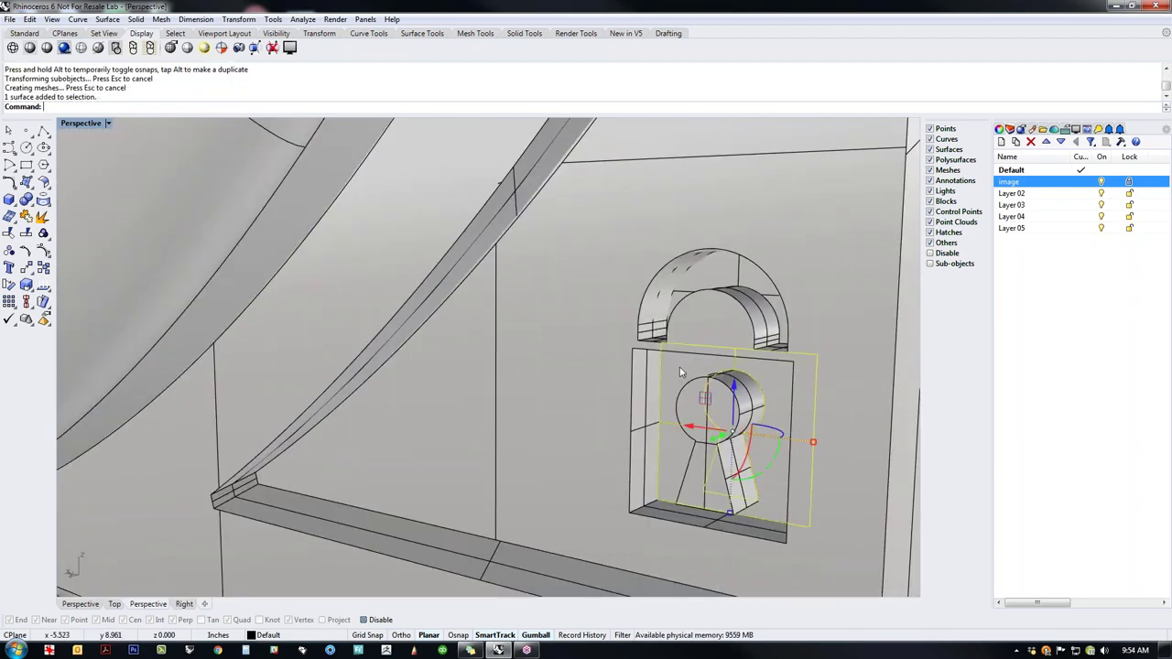
{"action": "left_click", "coordinate": [730, 286], "text": "ctrl+shift"}
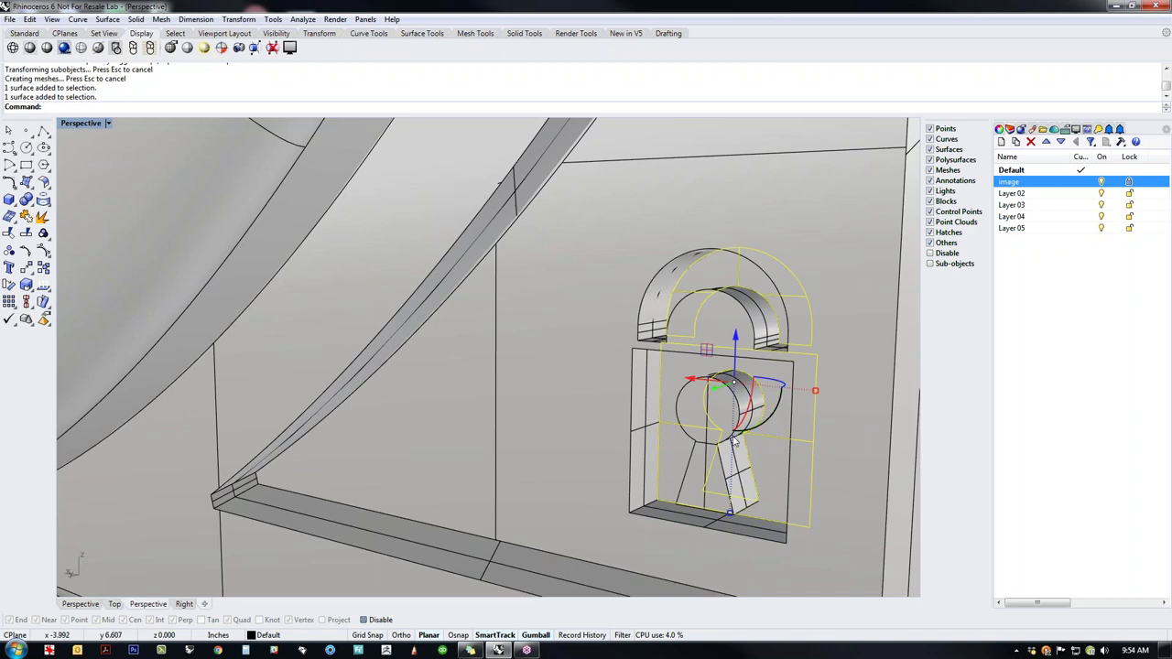
{"action": "right_click_drag", "start_coordinate": [762, 400], "coordinate": [719, 388]}
{"action": "mouse_move", "coordinate": [703, 393]}
{"action": "left_mouse_down"}
{"action": "mouse_move", "coordinate": [696, 408]}
{"action": "mouse_move", "coordinate": [710, 400]}
{"action": "left_mouse_up"}
{"action": "scroll", "coordinate": [506, 434], "scroll_direction": "down", "scroll_amount": 8}
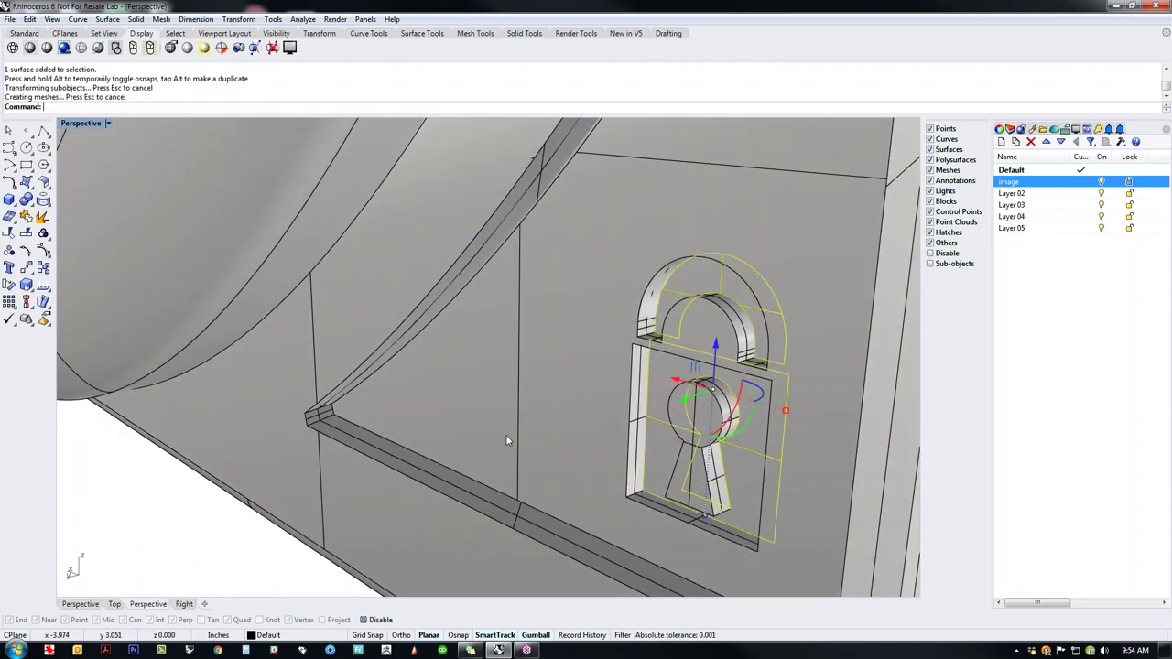
{"action": "right_click_drag", "start_coordinate": [455, 453], "coordinate": [485, 531]}
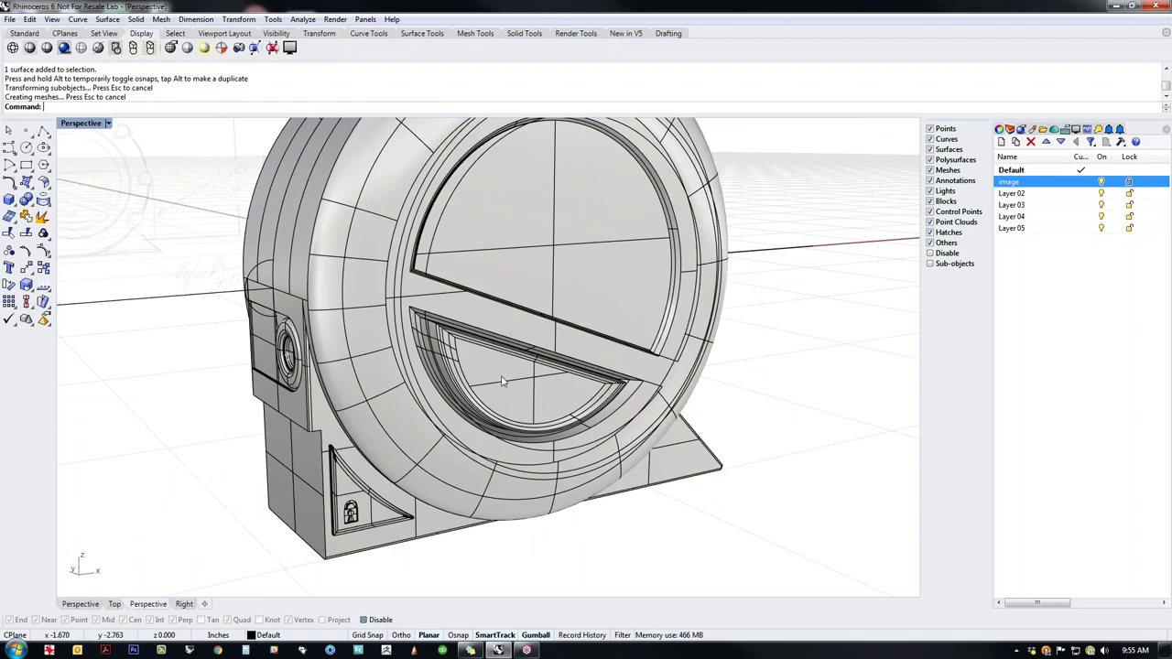
{"action": "left_click", "coordinate": [524, 397]}
{"action": "left_click", "coordinate": [669, 576]}
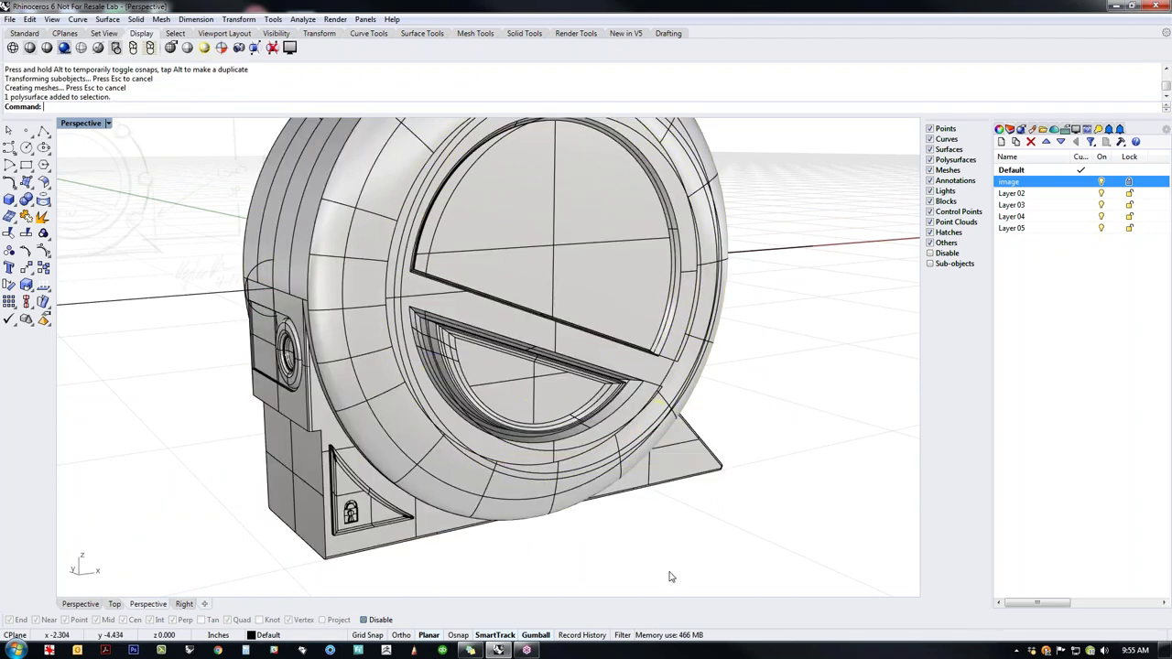
{"action": "key", "text": "ctrl+F2"}
{"action": "right_click_drag", "start_coordinate": [123, 240], "coordinate": [170, 253]}
{"action": "scroll", "coordinate": [99, 281], "scroll_direction": "up", "scroll_amount": 4}
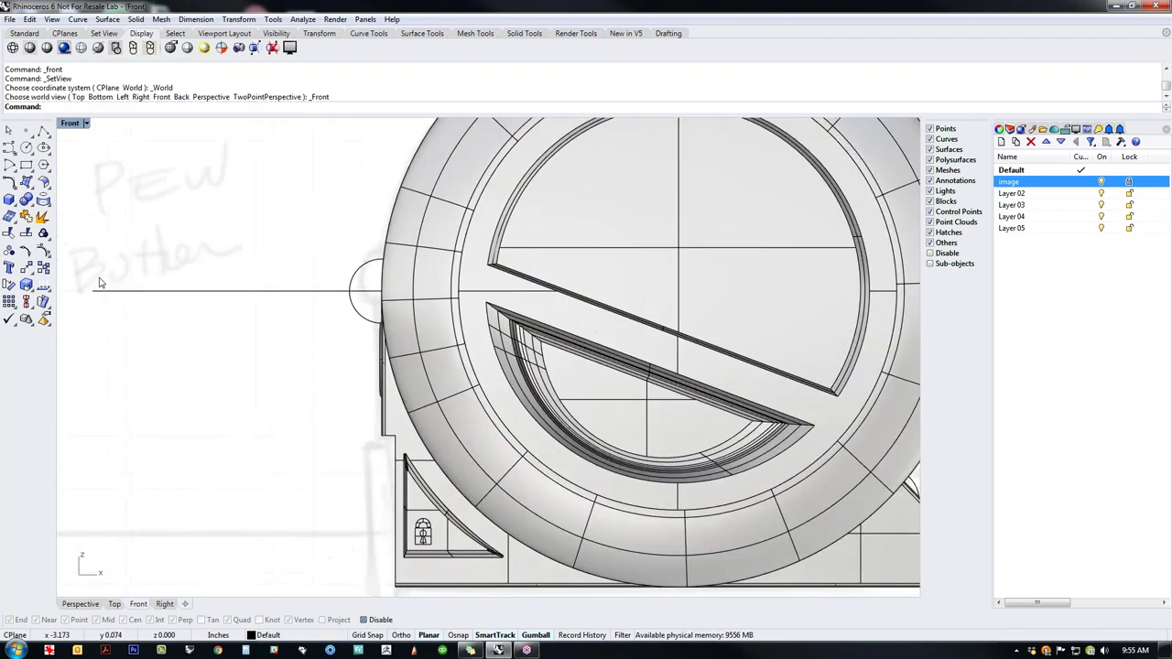
{"action": "left_click", "coordinate": [11, 268]}
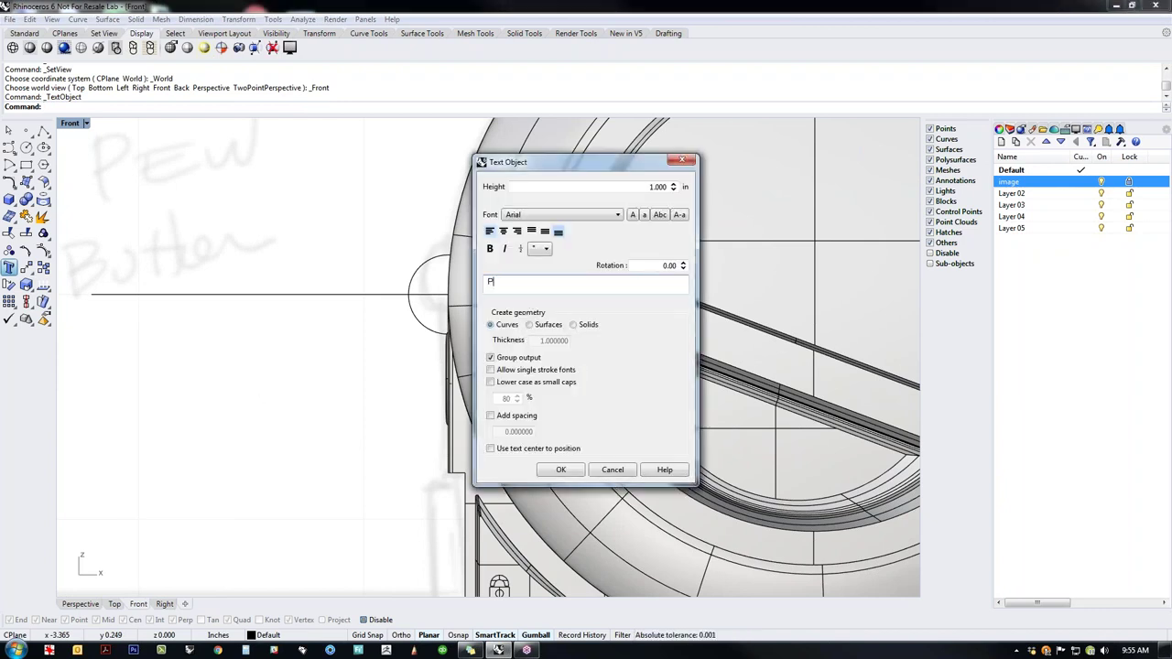
{"action": "left_click", "coordinate": [555, 216]}
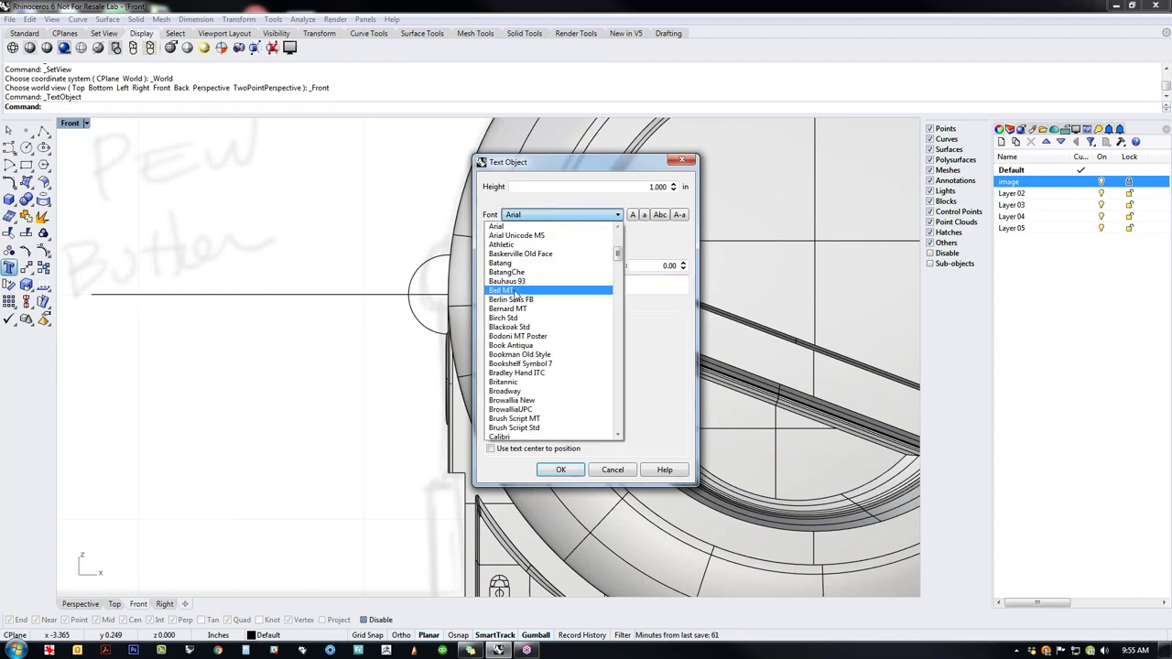
{"action": "scroll", "coordinate": [547, 345], "scroll_direction": "down", "scroll_amount": 4}
{"action": "scroll", "coordinate": [548, 345], "scroll_direction": "down", "scroll_amount": 13}
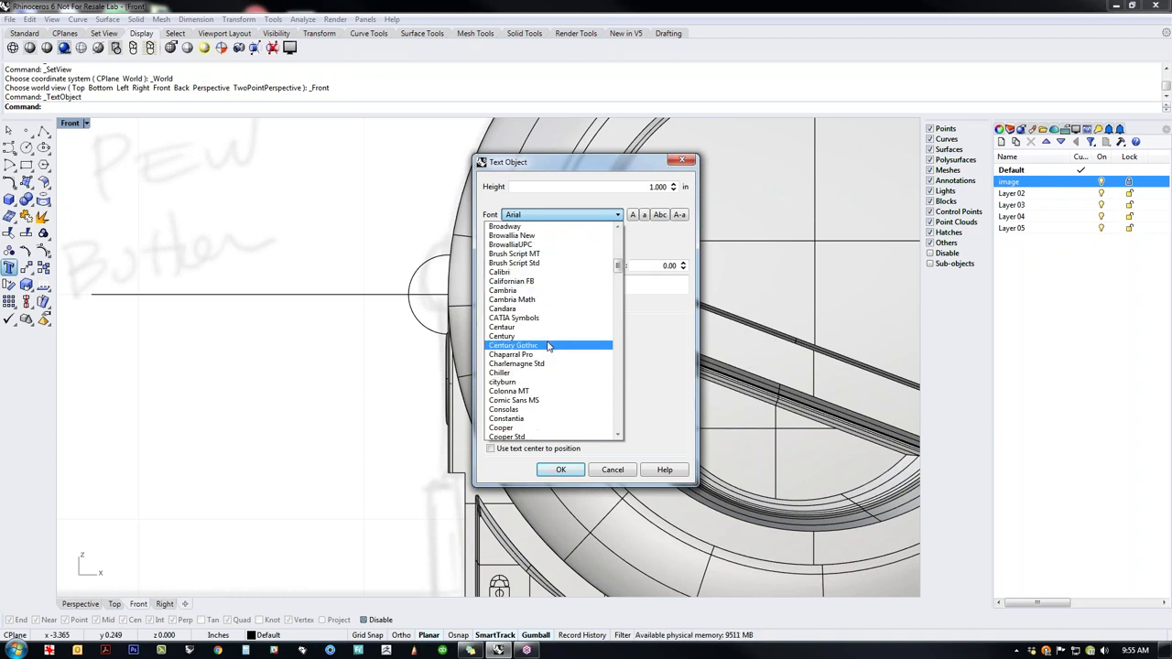
{"action": "scroll", "coordinate": [548, 345], "scroll_direction": "down", "scroll_amount": 1}
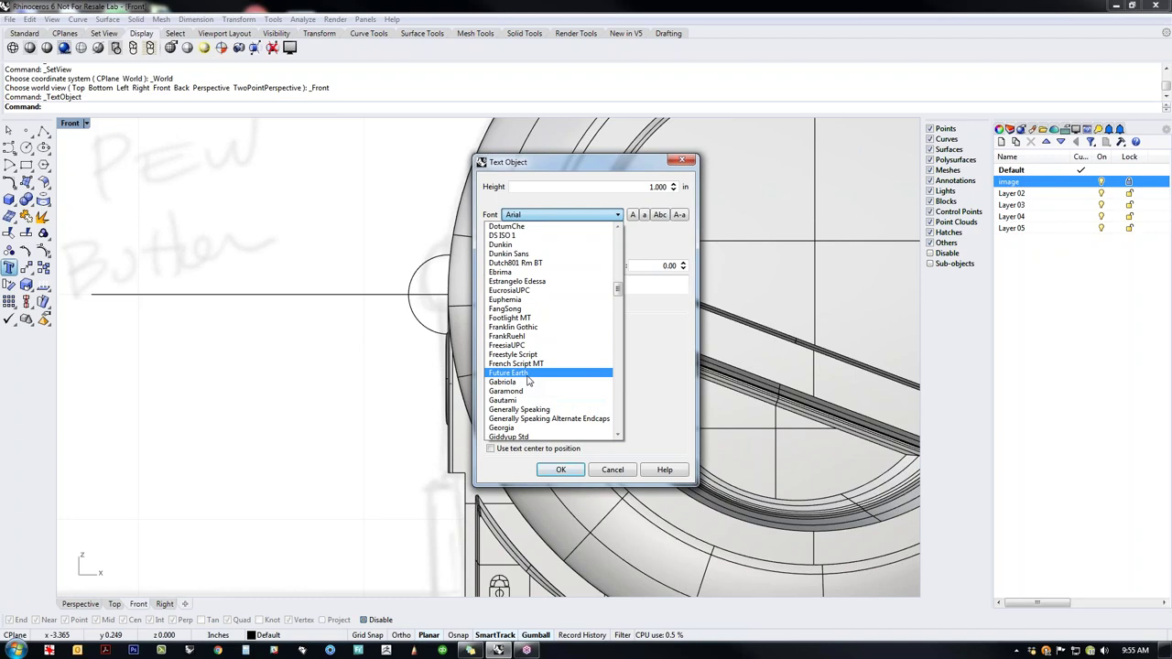
{"action": "left_click", "coordinate": [529, 373]}
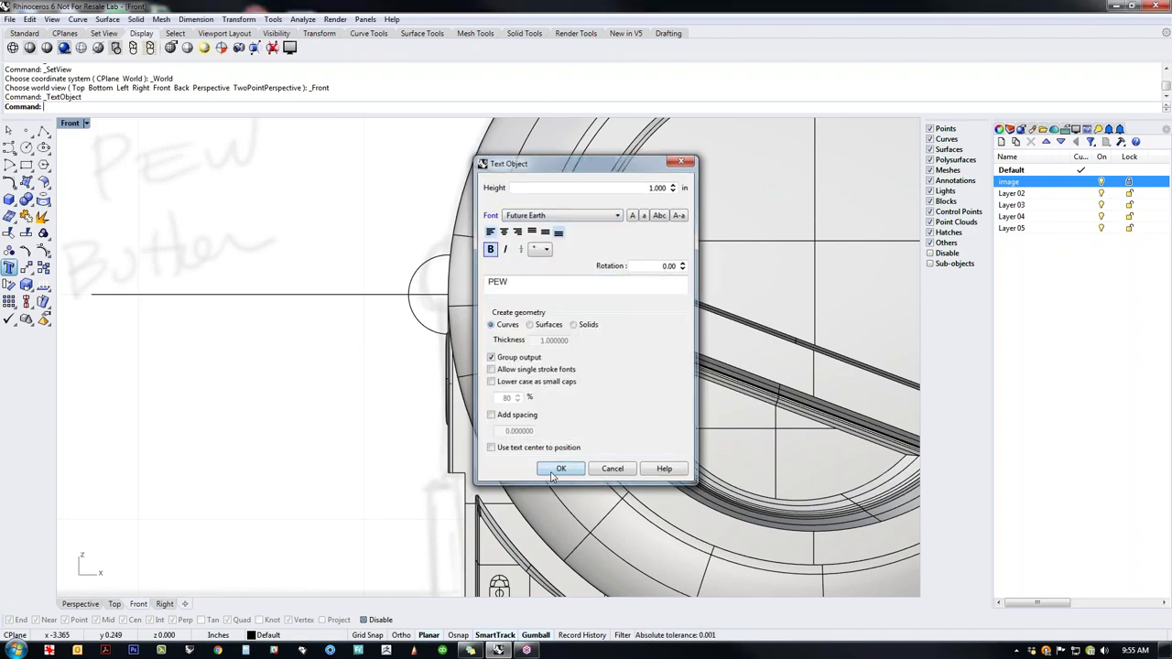
{"action": "left_click", "coordinate": [561, 470]}
{"action": "scroll", "coordinate": [220, 408], "scroll_direction": "down", "scroll_amount": 5}
{"action": "right_click_drag", "start_coordinate": [237, 350], "coordinate": [341, 426]}
{"action": "left_click", "coordinate": [426, 271]}
{"action": "left_click_drag", "start_coordinate": [675, 295], "coordinate": [392, 235]}
{"action": "type", "text": "p"}
{"action": "key", "text": "Return"}
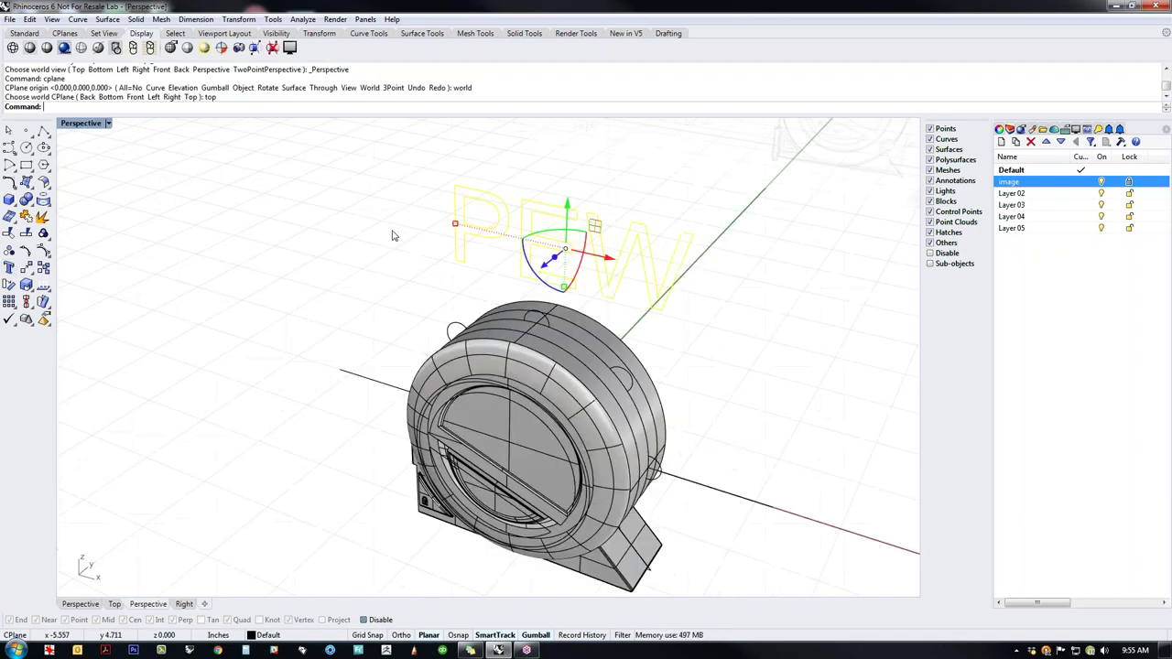
{"action": "right_click_drag", "start_coordinate": [533, 274], "coordinate": [347, 341]}
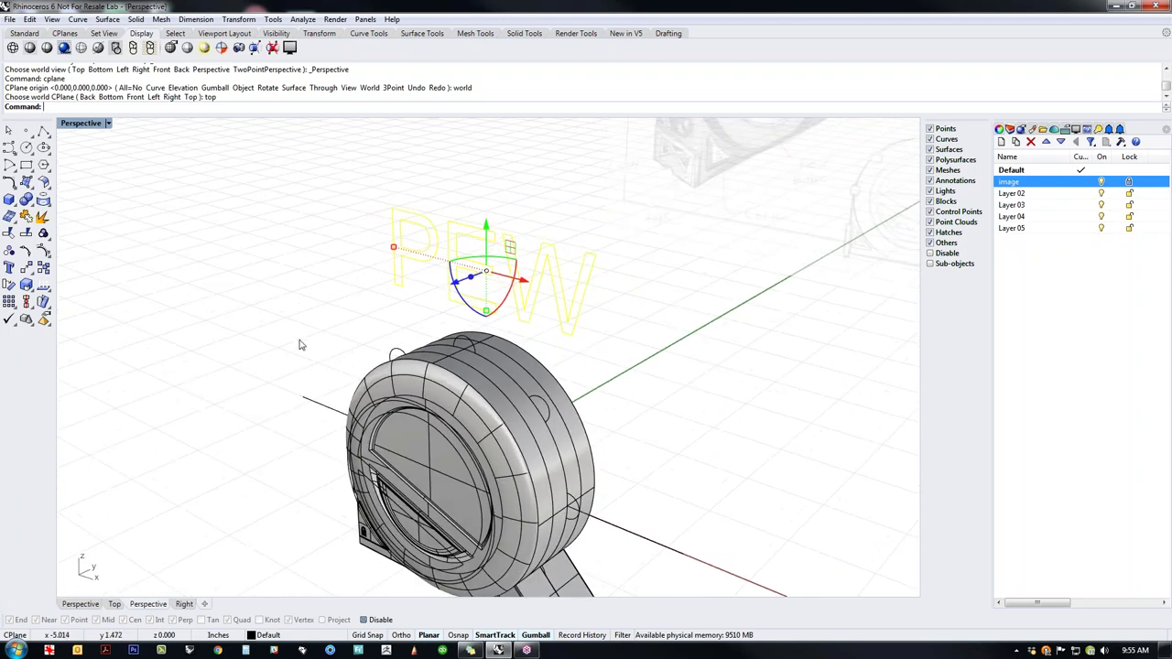
{"action": "key", "text": "Delete"}
{"action": "key", "text": "Delete"}
Step: In the Front view, create the text "PEW" as Arial solids, 1 in high and 0.2 in thick, above the tape measure
{"action": "type", "text": "f"}
{"action": "key", "text": "Return"}
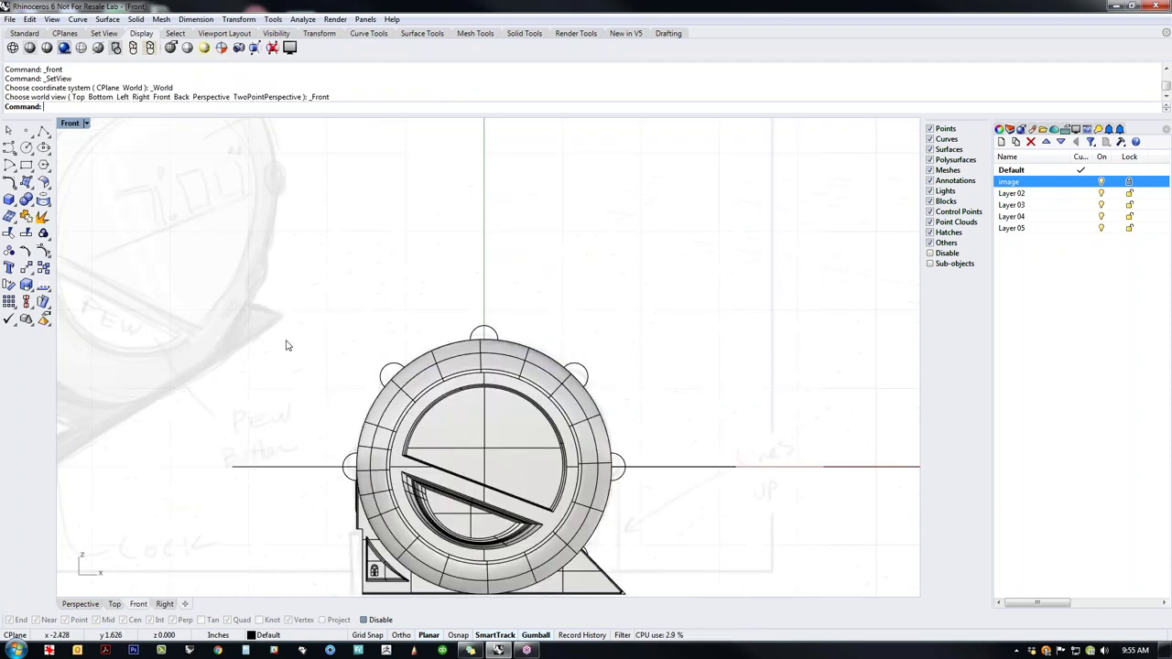
{"action": "left_click", "coordinate": [10, 268]}
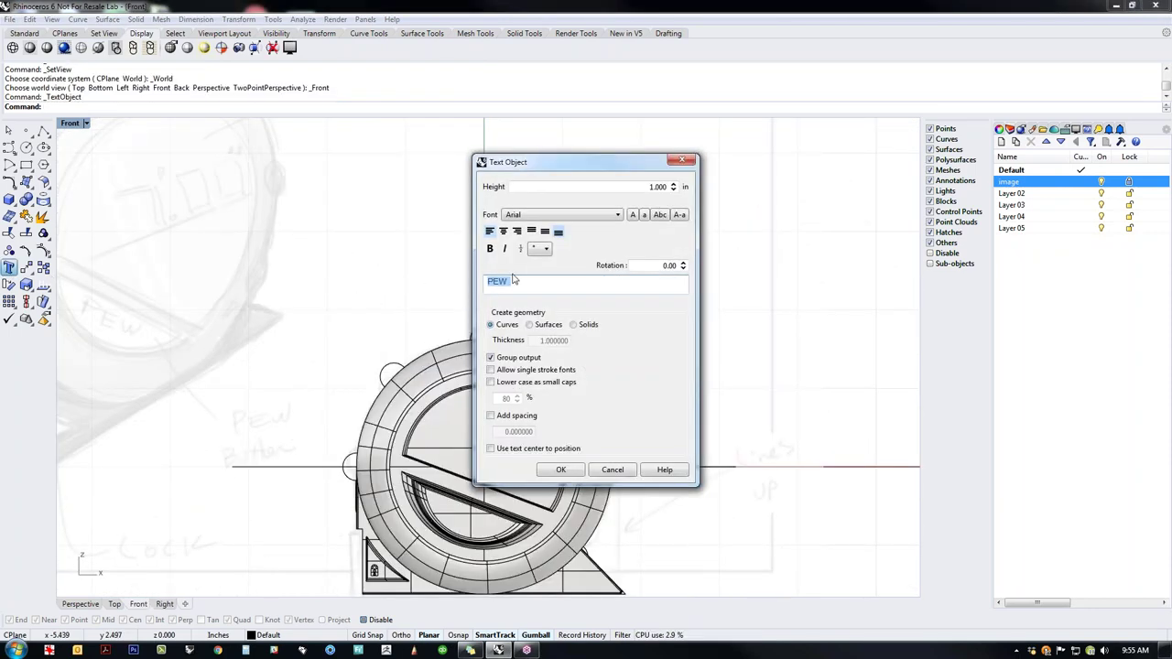
{"action": "left_click", "coordinate": [575, 326]}
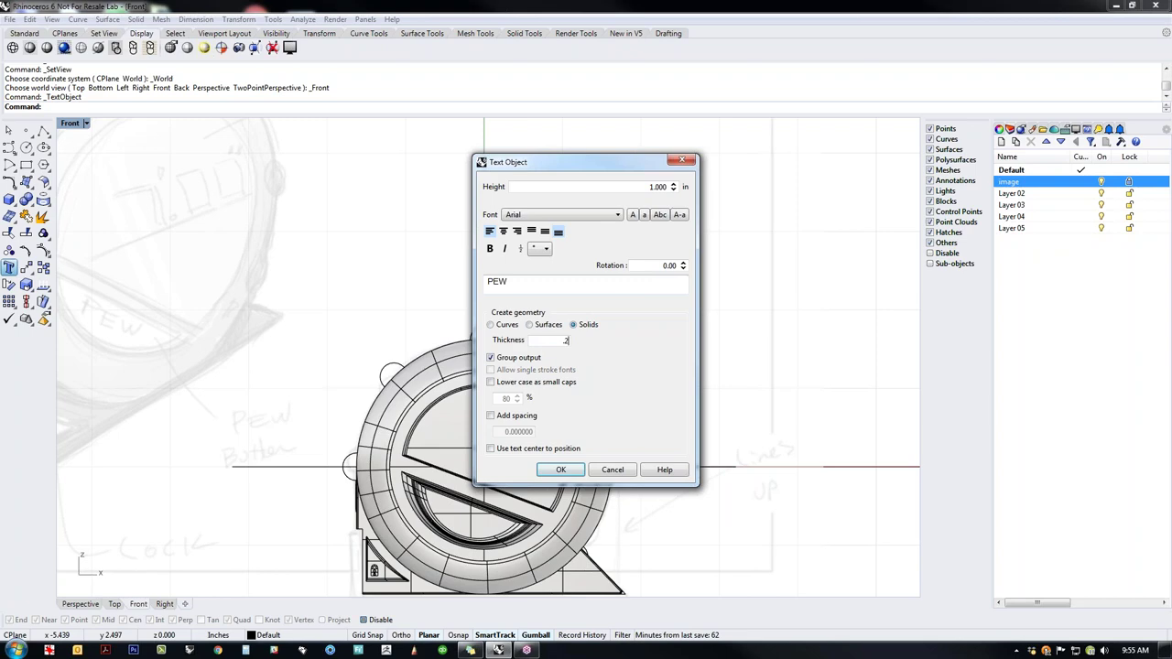
{"action": "left_click", "coordinate": [556, 470]}
{"action": "left_click", "coordinate": [385, 304]}
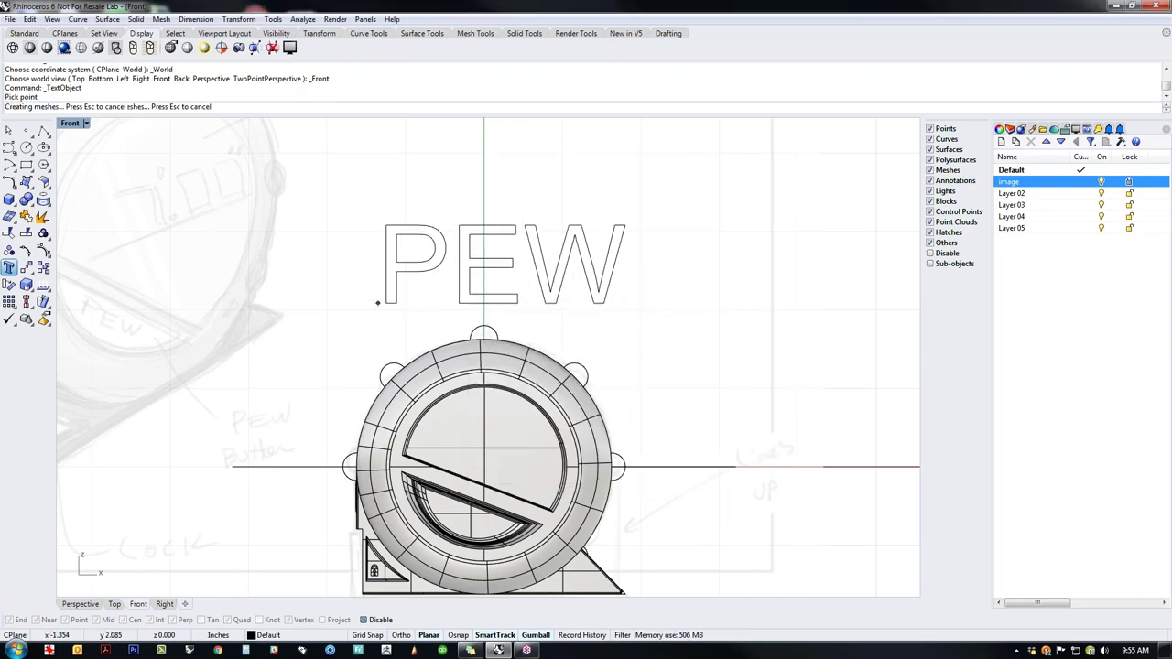
Step: Move the PEW text down over the half-round button in the Front view and scale it down towards the button's size
{"action": "key", "text": "ctrl+F4"}
{"action": "right_click_drag", "start_coordinate": [687, 387], "coordinate": [678, 362]}
{"action": "left_click", "coordinate": [435, 300]}
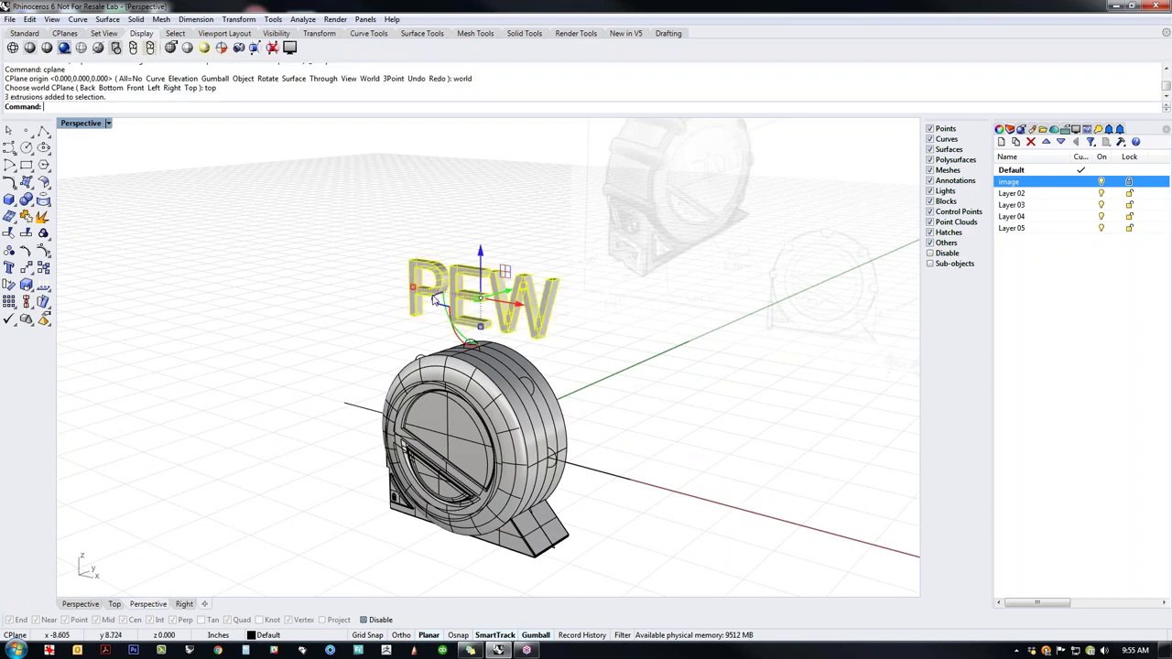
{"action": "key", "text": "ctrl+F2"}
{"action": "scroll", "coordinate": [528, 295], "scroll_direction": "up", "scroll_amount": 6}
{"action": "left_click_drag", "start_coordinate": [476, 255], "coordinate": [437, 480]}
{"action": "right_click_drag", "start_coordinate": [437, 480], "coordinate": [516, 238]}
{"action": "left_click_drag", "start_coordinate": [555, 206], "coordinate": [516, 404]}
{"action": "left_click_drag", "start_coordinate": [395, 392], "coordinate": [509, 394], "text": "shift"}
{"action": "scroll", "coordinate": [542, 402], "scroll_direction": "up", "scroll_amount": 8}
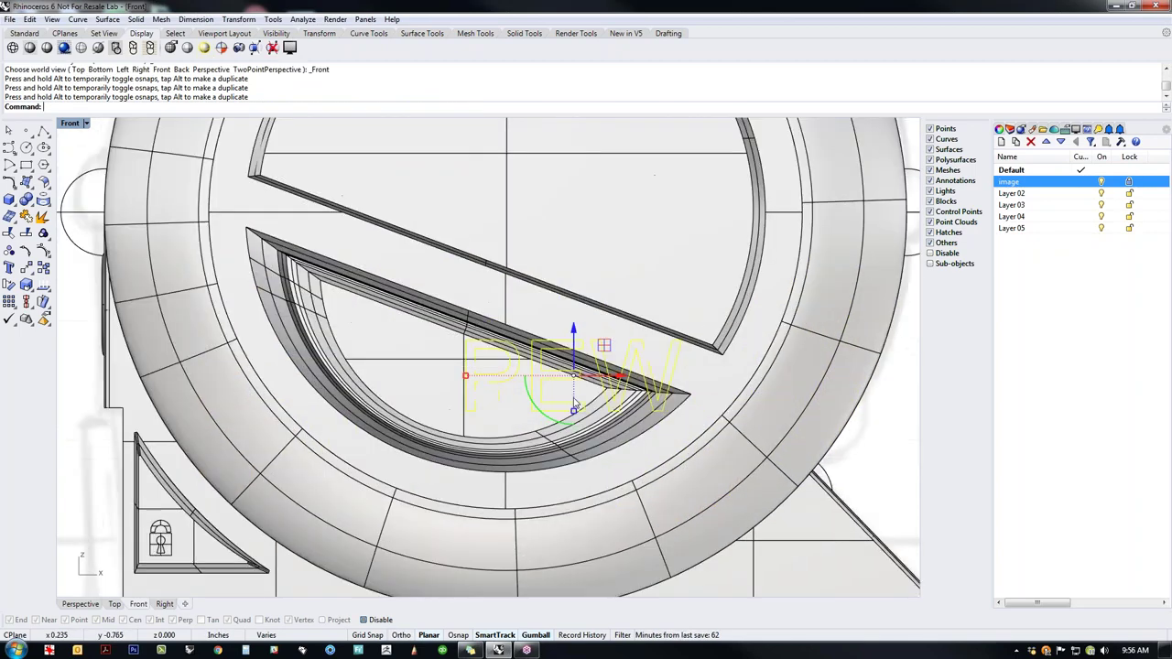
Step: Centre the PEW text on the half-round button, rotate it parallel to the slanted edge and fine-tune its size
{"action": "left_click_drag", "start_coordinate": [606, 346], "coordinate": [486, 335]}
{"action": "mouse_move", "coordinate": [454, 413]}
{"action": "left_mouse_down"}
{"action": "mouse_move", "coordinate": [410, 394]}
{"action": "mouse_move", "coordinate": [441, 404]}
{"action": "left_mouse_up"}
{"action": "left_click_drag", "start_coordinate": [353, 328], "coordinate": [368, 333], "text": "shift"}
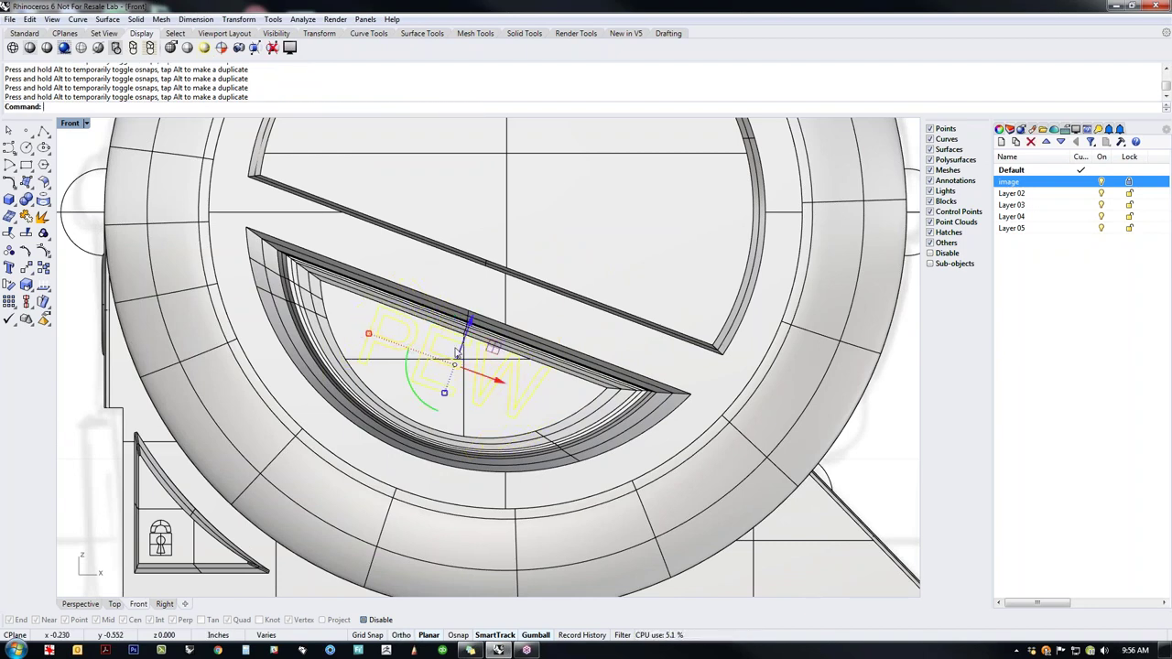
{"action": "left_click_drag", "start_coordinate": [473, 330], "coordinate": [447, 369]}
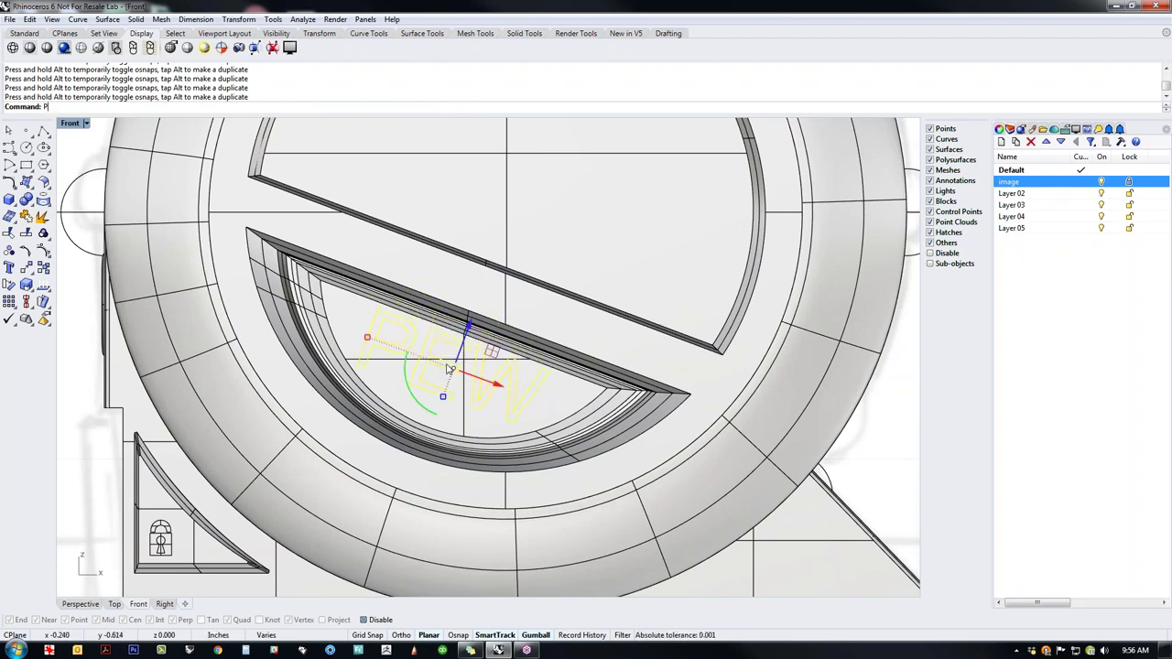
Step: In the Perspective view, move the PEW letters along their depth until they intersect the half-round button's face
{"action": "key", "text": "Return"}
{"action": "scroll", "coordinate": [467, 368], "scroll_direction": "up", "scroll_amount": 8}
{"action": "right_click_drag", "start_coordinate": [505, 367], "coordinate": [495, 348]}
{"action": "scroll", "coordinate": [499, 365], "scroll_direction": "up", "scroll_amount": 4}
{"action": "left_click_drag", "start_coordinate": [501, 343], "coordinate": [405, 389]}
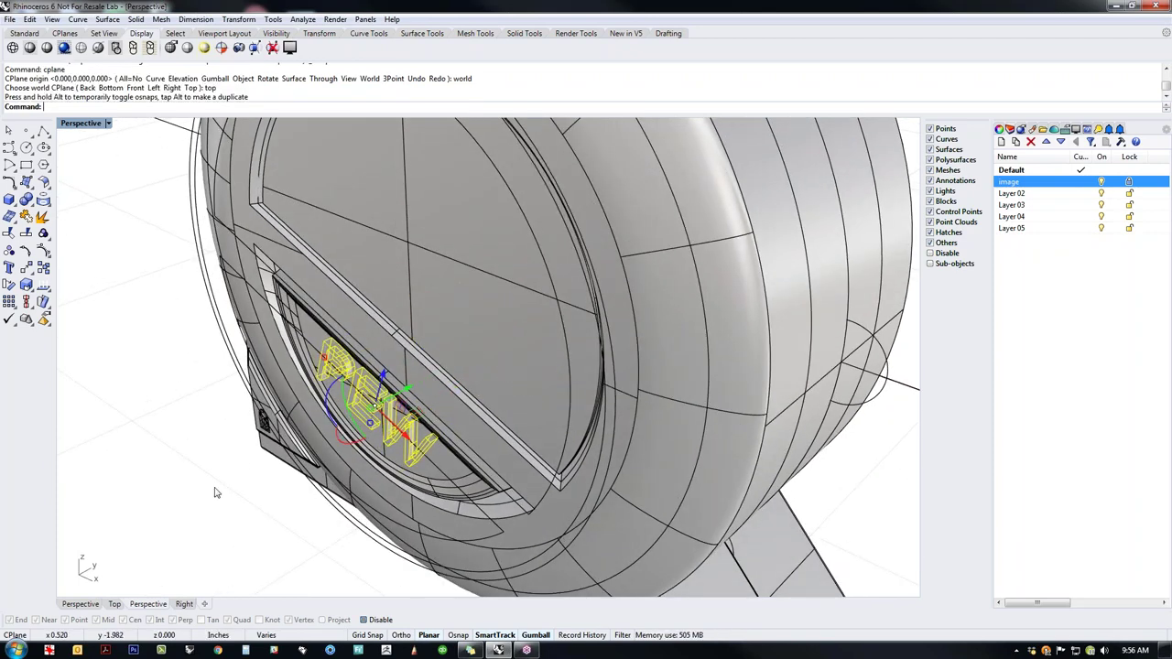
{"action": "scroll", "coordinate": [217, 492], "scroll_direction": "up", "scroll_amount": 3}
{"action": "right_click_drag", "start_coordinate": [220, 492], "coordinate": [77, 278]}
{"action": "scroll", "coordinate": [386, 448], "scroll_direction": "up", "scroll_amount": 5}
{"action": "left_click", "coordinate": [194, 458]}
Step: Subtract the PEW letters from the tape measure body with Boolean Difference, keeping the inputs, and delete the leftover text group
{"action": "left_click", "coordinate": [26, 200]}
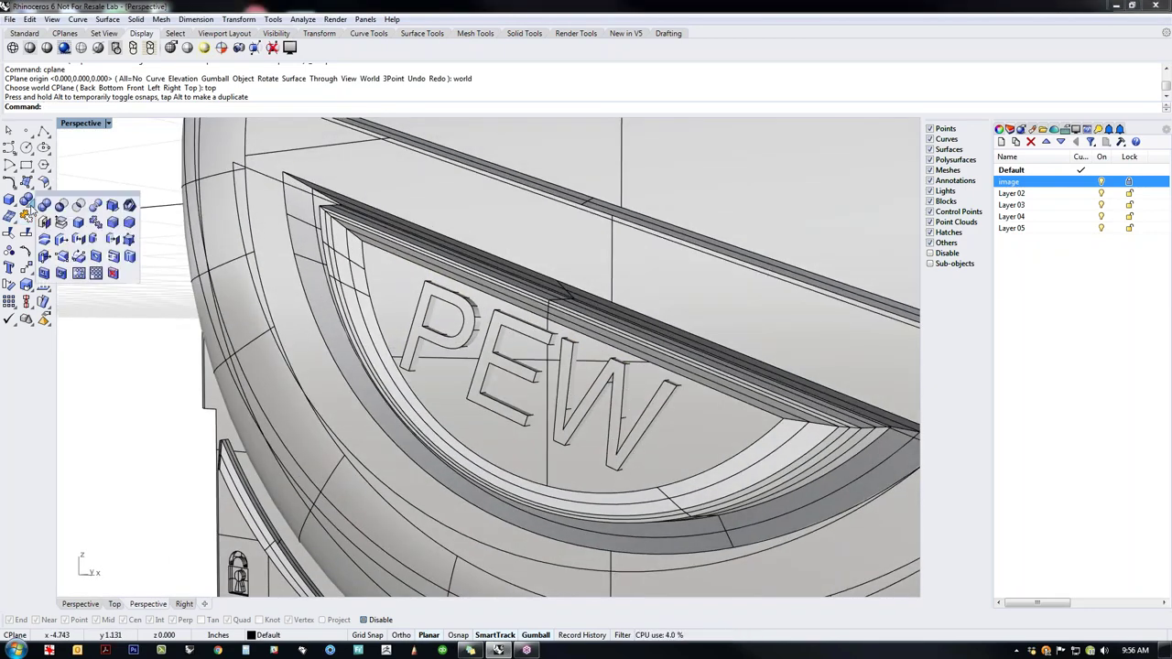
{"action": "left_click", "coordinate": [60, 207]}
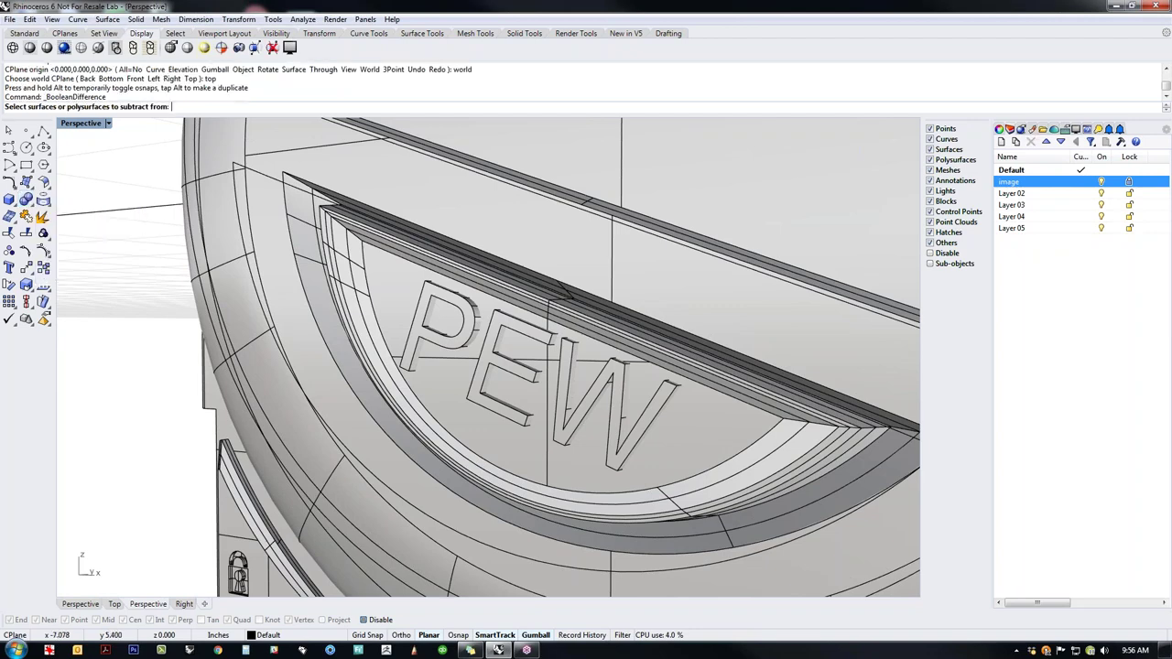
{"action": "left_click", "coordinate": [397, 306]}
{"action": "key", "text": "Return"}
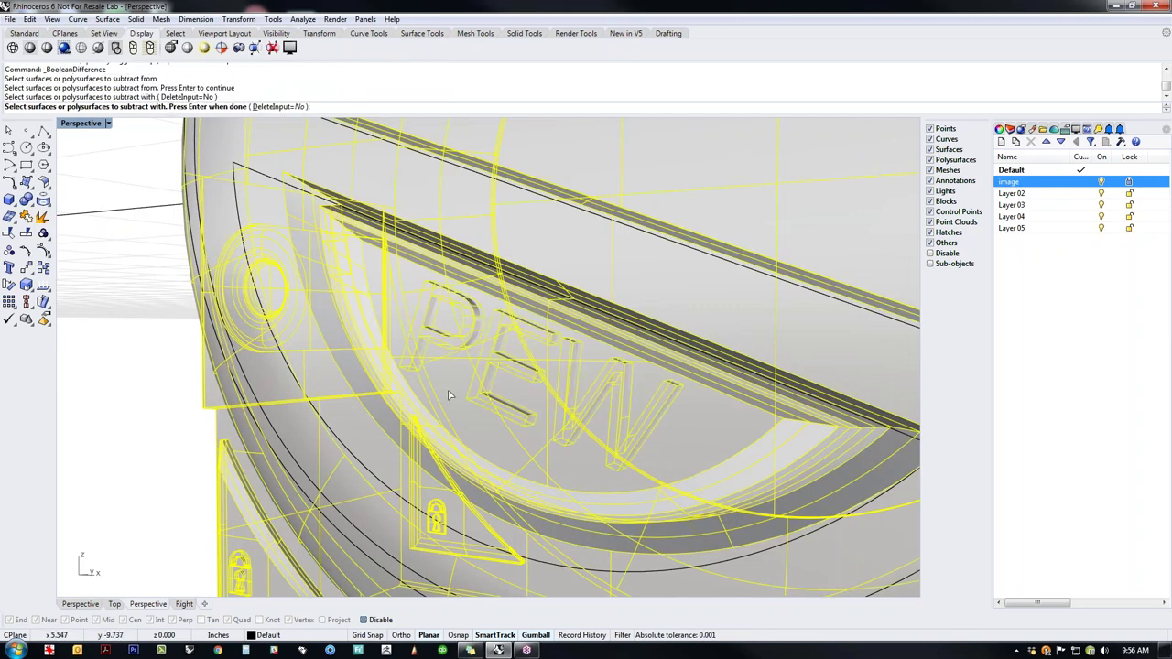
{"action": "key", "text": "Return"}
{"action": "left_click", "coordinate": [494, 367]}
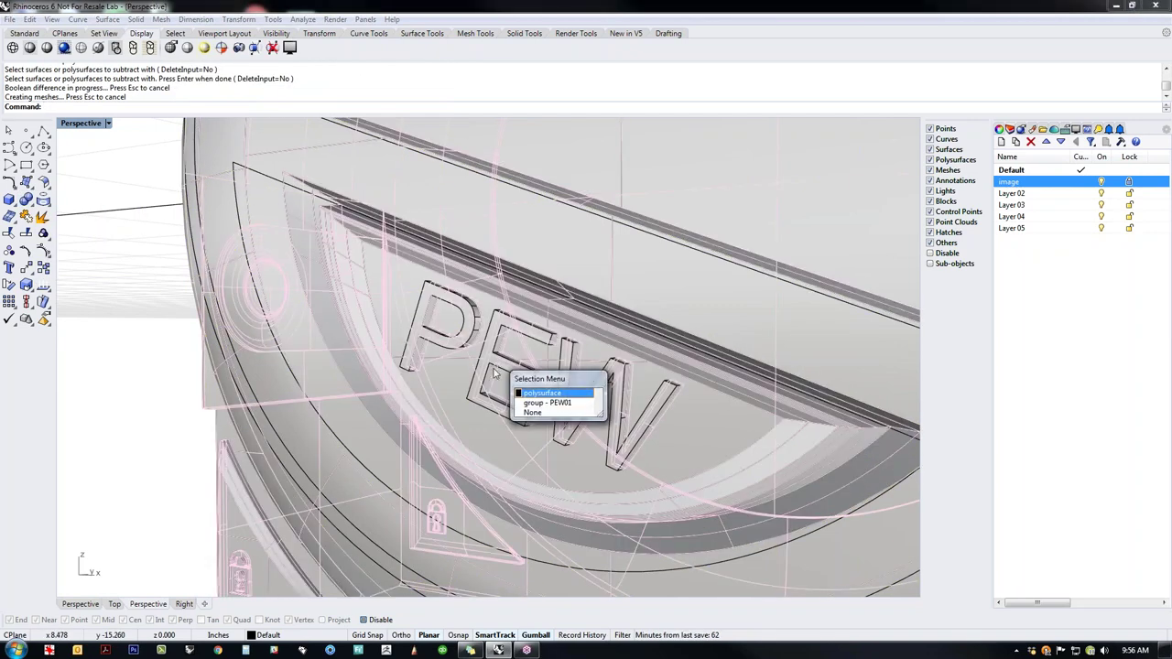
{"action": "left_click", "coordinate": [548, 404]}
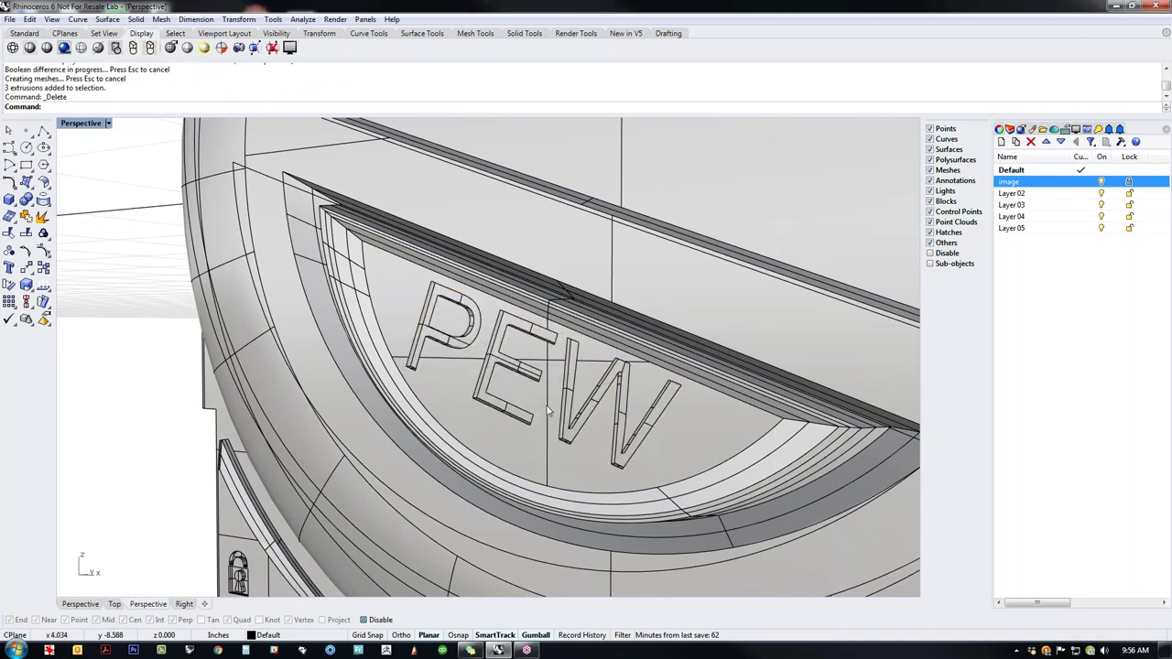
Step: Extract a copy of the base's end face below the nozzle panel and extrude it outward into a slab
{"action": "scroll", "coordinate": [548, 411], "scroll_direction": "down", "scroll_amount": 6}
{"action": "right_click_drag", "start_coordinate": [548, 412], "coordinate": [440, 504]}
{"action": "scroll", "coordinate": [396, 383], "scroll_direction": "down", "scroll_amount": 3}
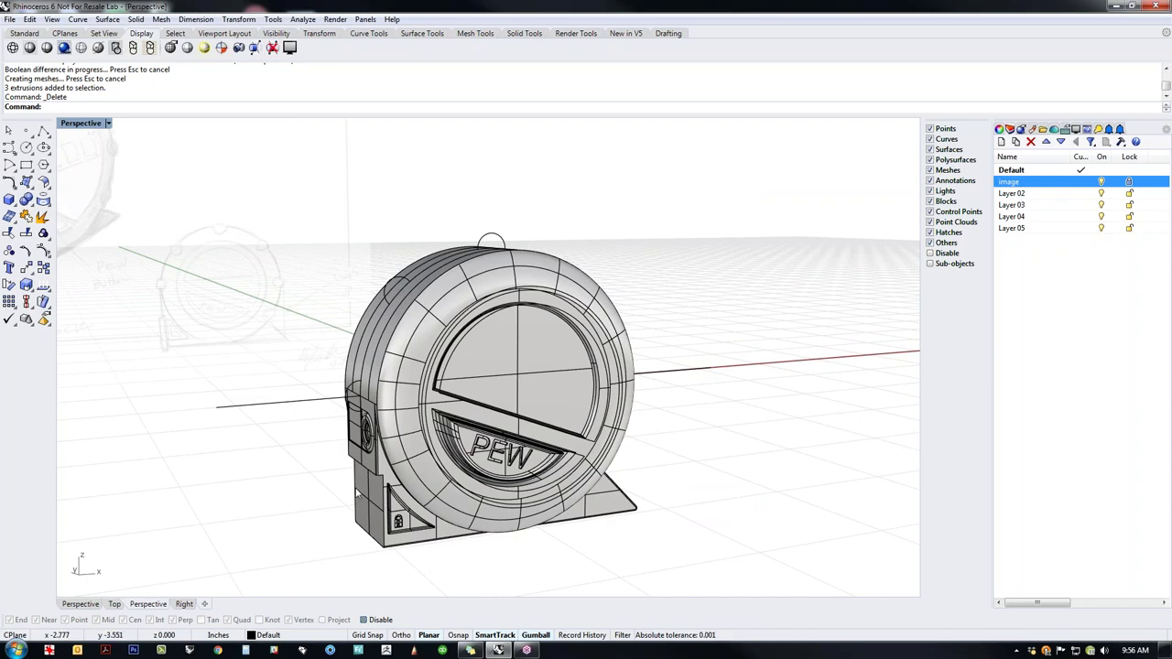
{"action": "scroll", "coordinate": [382, 523], "scroll_direction": "up", "scroll_amount": 8}
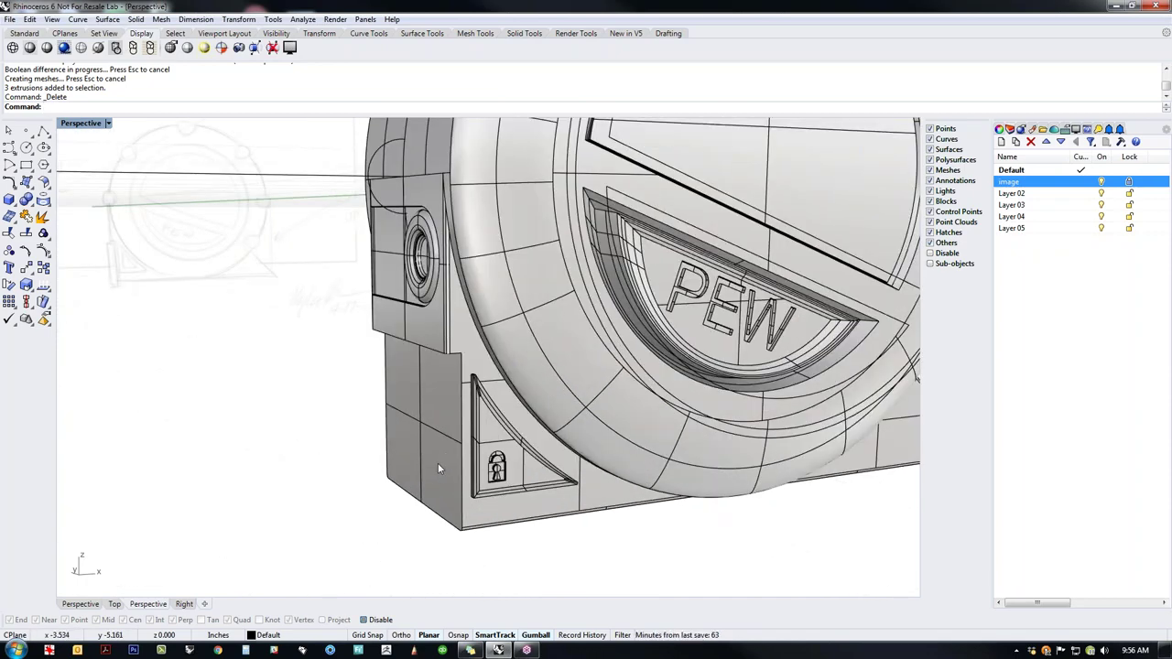
{"action": "middle_click", "coordinate": [437, 463]}
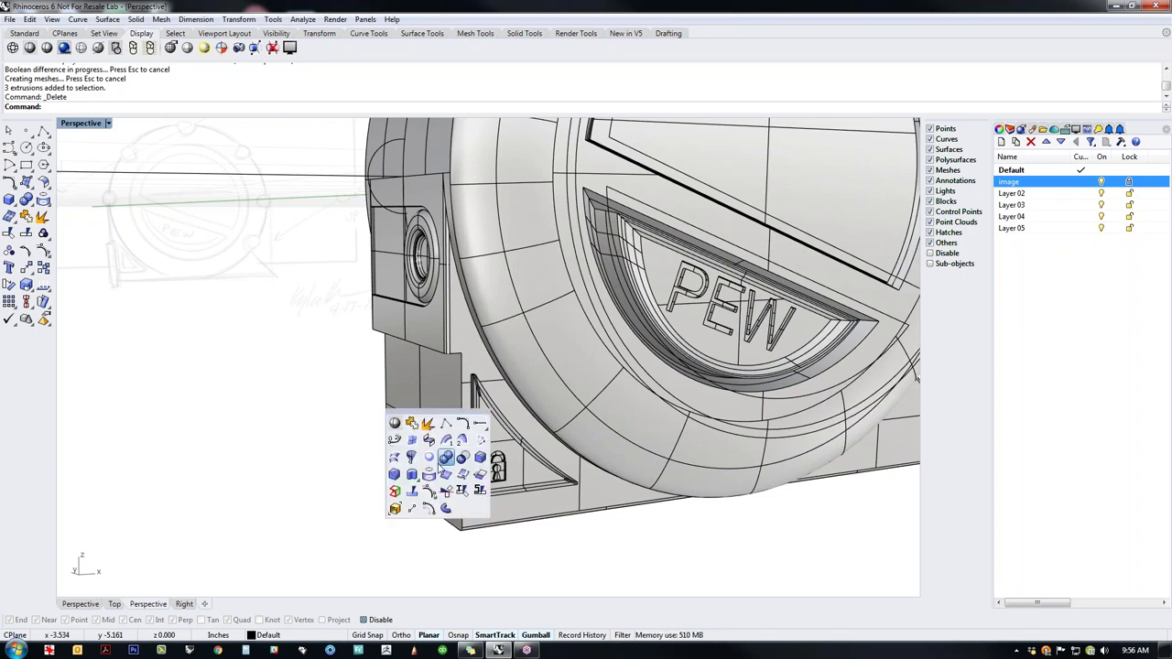
{"action": "right_click", "coordinate": [429, 424]}
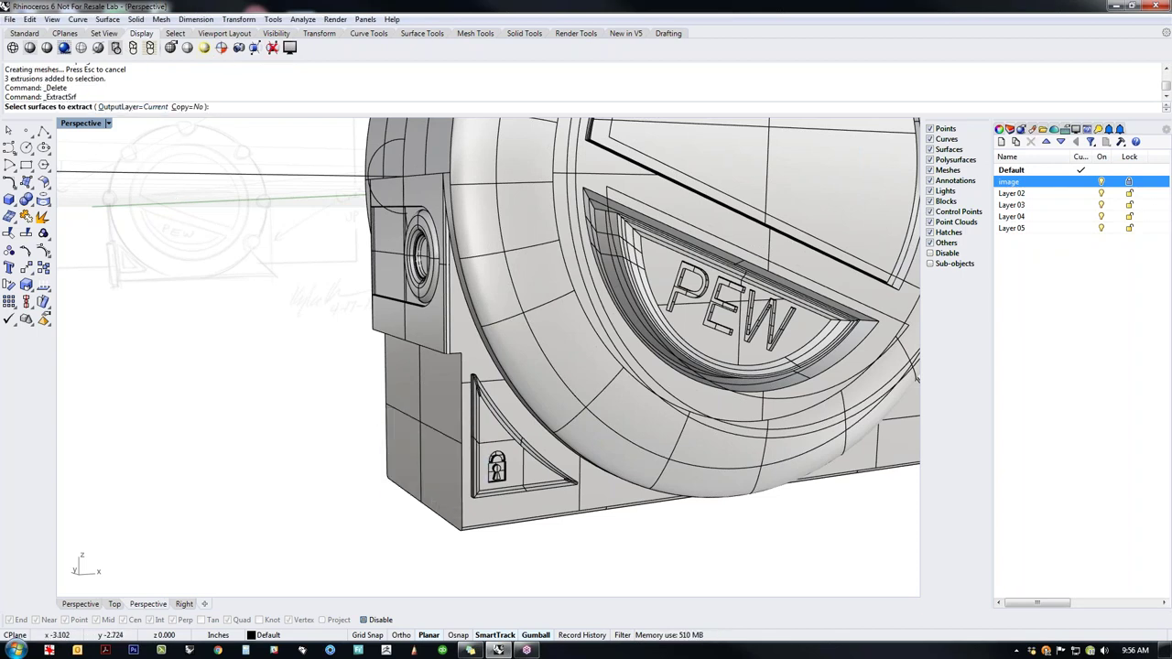
{"action": "left_click", "coordinate": [412, 428]}
{"action": "right_click", "coordinate": [456, 432]}
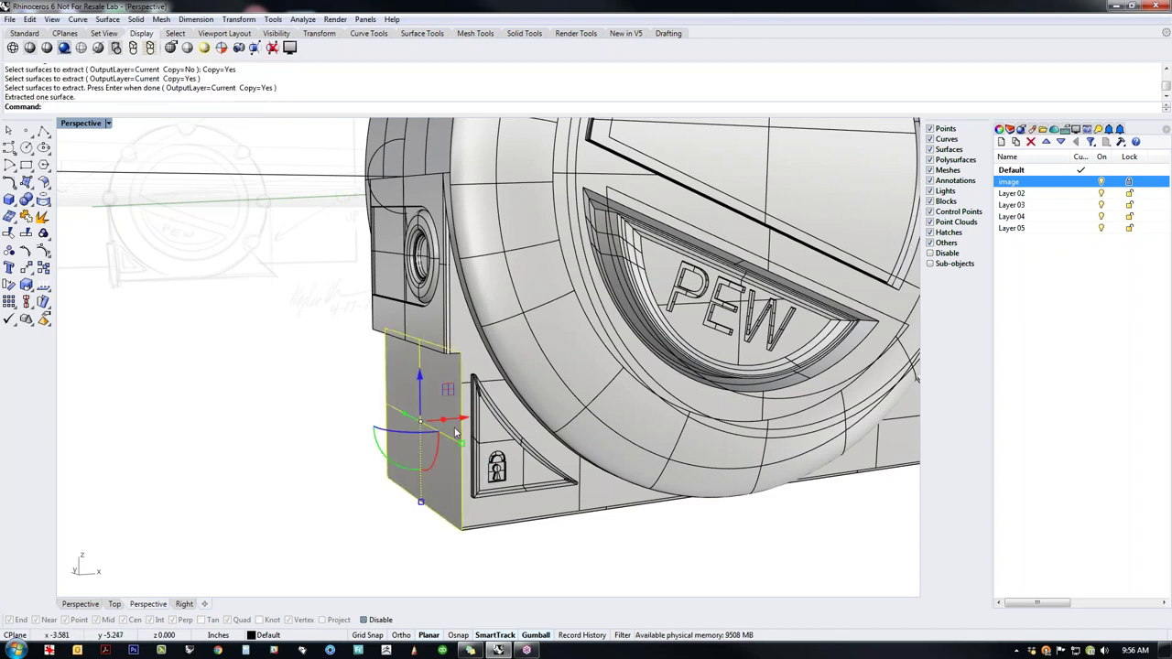
{"action": "left_click_drag", "start_coordinate": [447, 423], "coordinate": [403, 421]}
{"action": "left_click", "coordinate": [309, 500]}
Step: Move the end slab straight down so it extends below the bottom of the base
{"action": "right_click_drag", "start_coordinate": [424, 529], "coordinate": [368, 542]}
{"action": "left_click", "coordinate": [415, 495]}
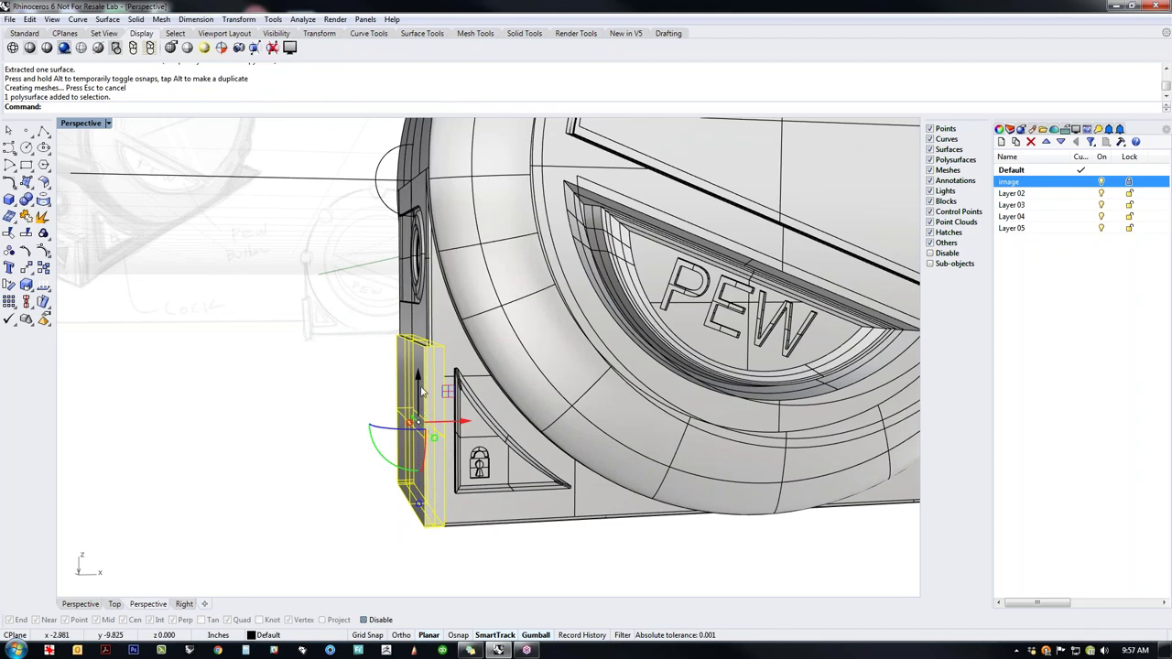
{"action": "left_click_drag", "start_coordinate": [418, 422], "coordinate": [418, 473]}
{"action": "left_click", "coordinate": [387, 379]}
Step: Raise the top face of the end slab towards the underside of the nozzle panel
{"action": "scroll", "coordinate": [419, 362], "scroll_direction": "up", "scroll_amount": 5}
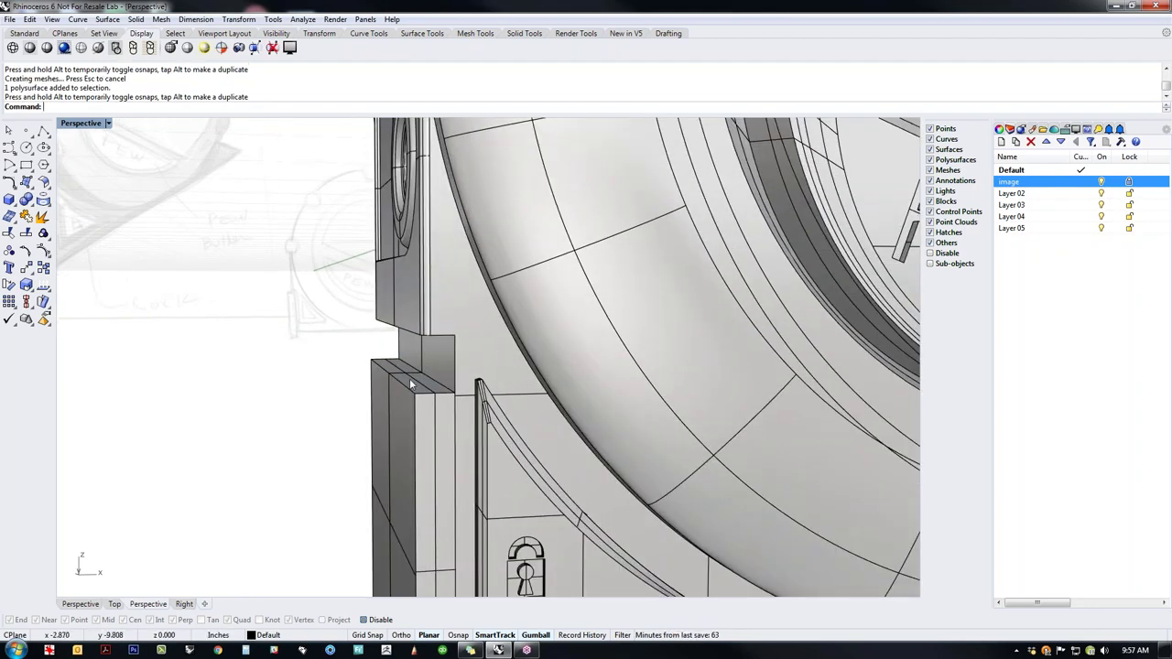
{"action": "left_click", "coordinate": [414, 376], "text": "ctrl+shift"}
{"action": "left_click_drag", "start_coordinate": [408, 339], "coordinate": [407, 293]}
{"action": "left_click", "coordinate": [308, 351]}
{"action": "scroll", "coordinate": [311, 350], "scroll_direction": "down", "scroll_amount": 8}
{"action": "right_click_drag", "start_coordinate": [321, 426], "coordinate": [379, 474]}
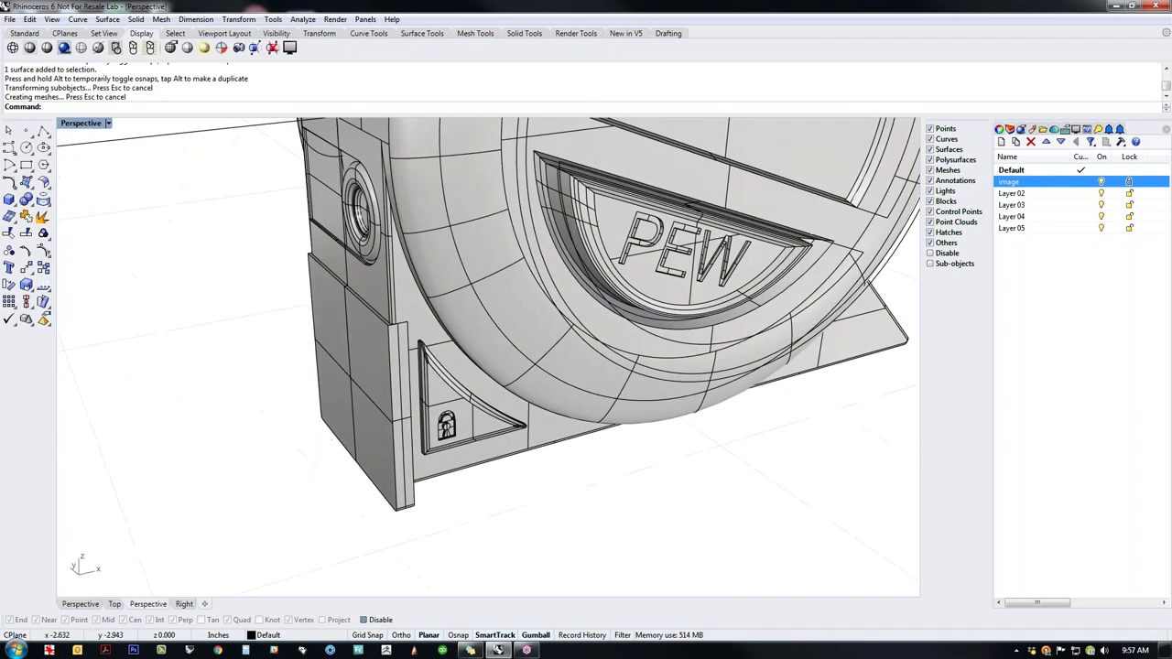
Step: Isolate the end slab from the rest of the model and show it in the Right view
{"action": "left_click", "coordinate": [378, 478]}
{"action": "right_click_drag", "start_coordinate": [355, 513], "coordinate": [422, 516]}
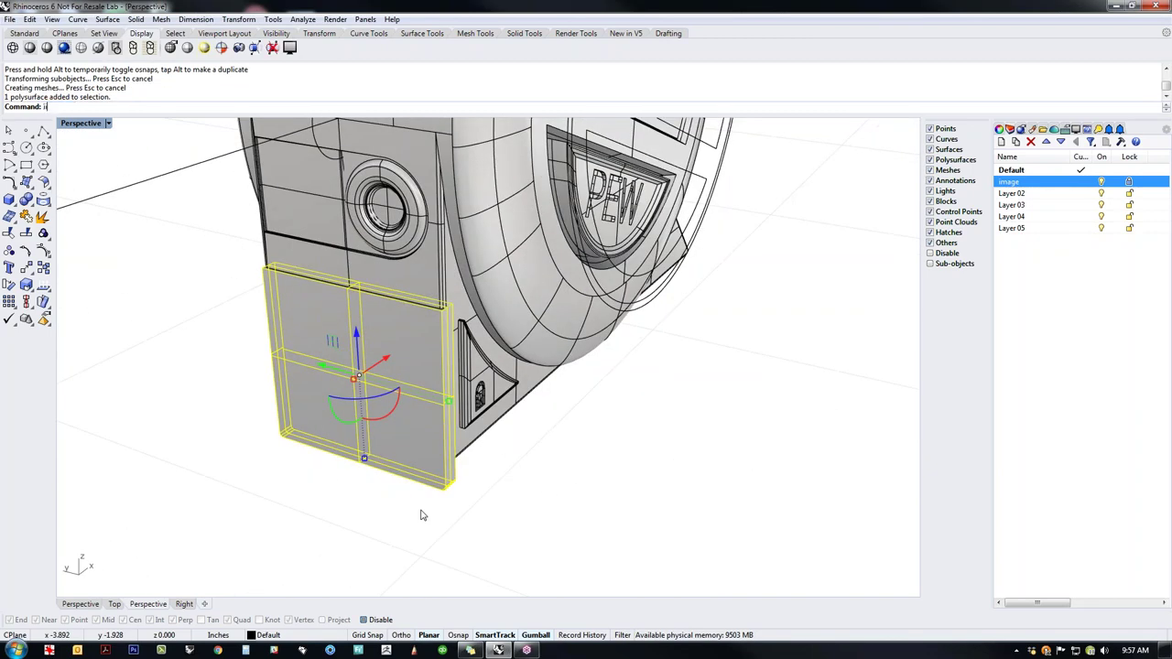
{"action": "type", "text": "i"}
{"action": "key", "text": "Return"}
{"action": "key", "text": "Return"}
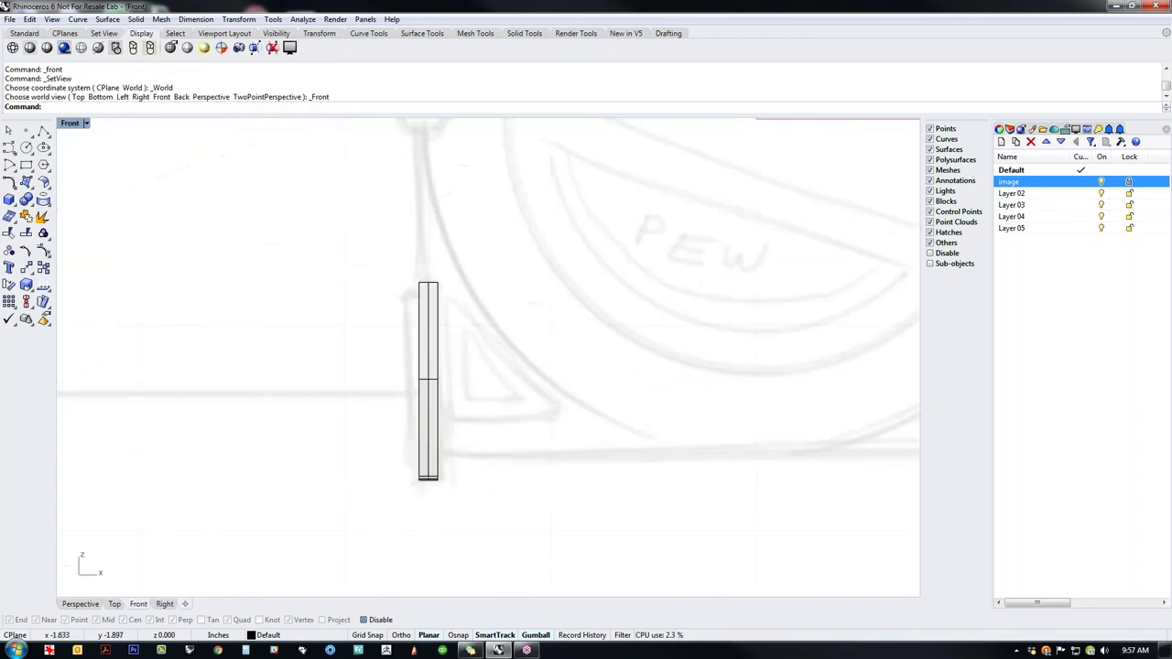
{"action": "key", "text": "Return"}
{"action": "right_click_drag", "start_coordinate": [539, 458], "coordinate": [226, 414]}
Step: Draw two polyline diagonals across the slab's face, each running between opposite corners to form an X
{"action": "left_click", "coordinate": [43, 131]}
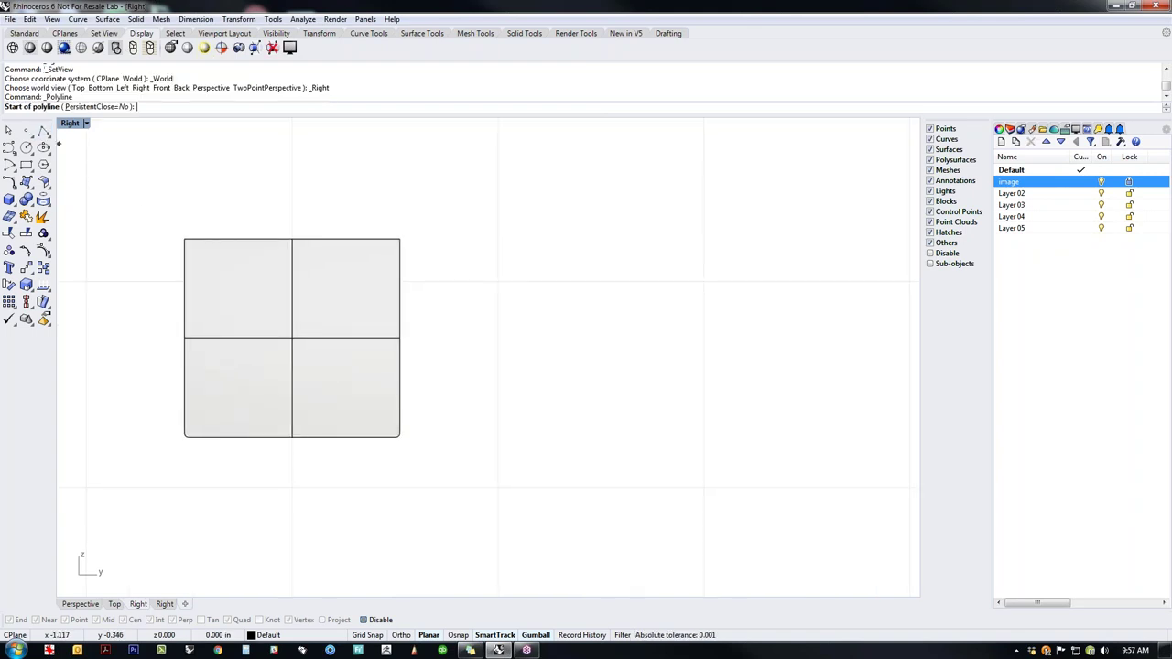
{"action": "left_click", "coordinate": [185, 240]}
{"action": "scroll", "coordinate": [396, 424], "scroll_direction": "up", "scroll_amount": 2}
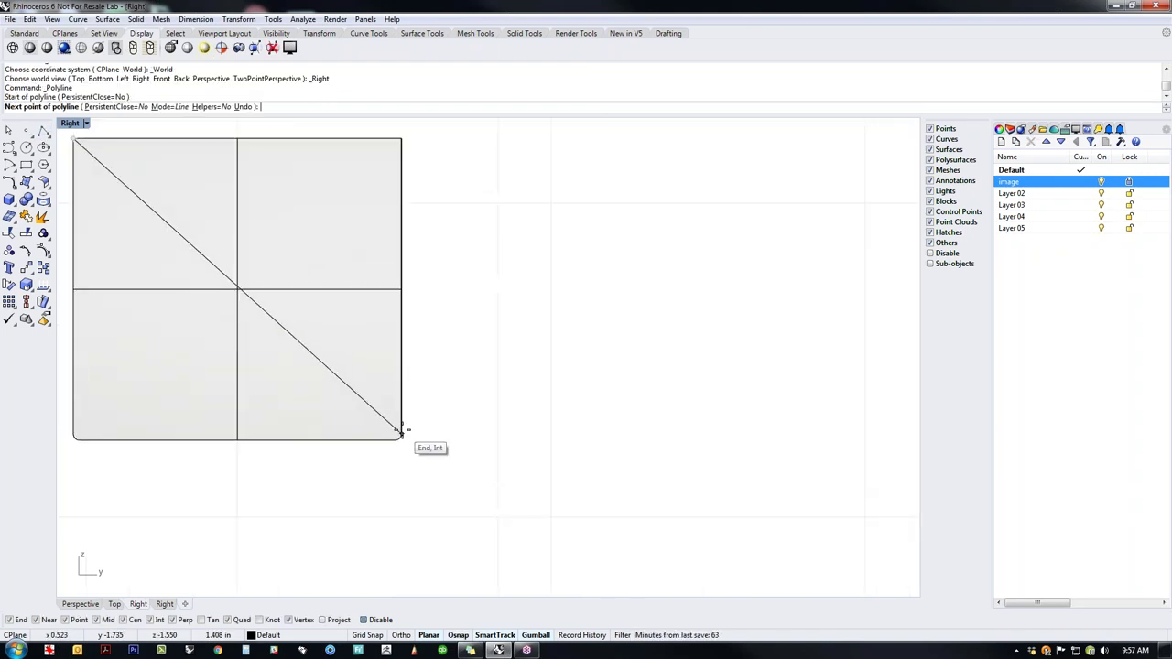
{"action": "left_click", "coordinate": [400, 430]}
{"action": "scroll", "coordinate": [403, 430], "scroll_direction": "down", "scroll_amount": 1}
{"action": "key", "text": "Return"}
{"action": "scroll", "coordinate": [462, 432], "scroll_direction": "down", "scroll_amount": 2}
{"action": "key", "text": "Return"}
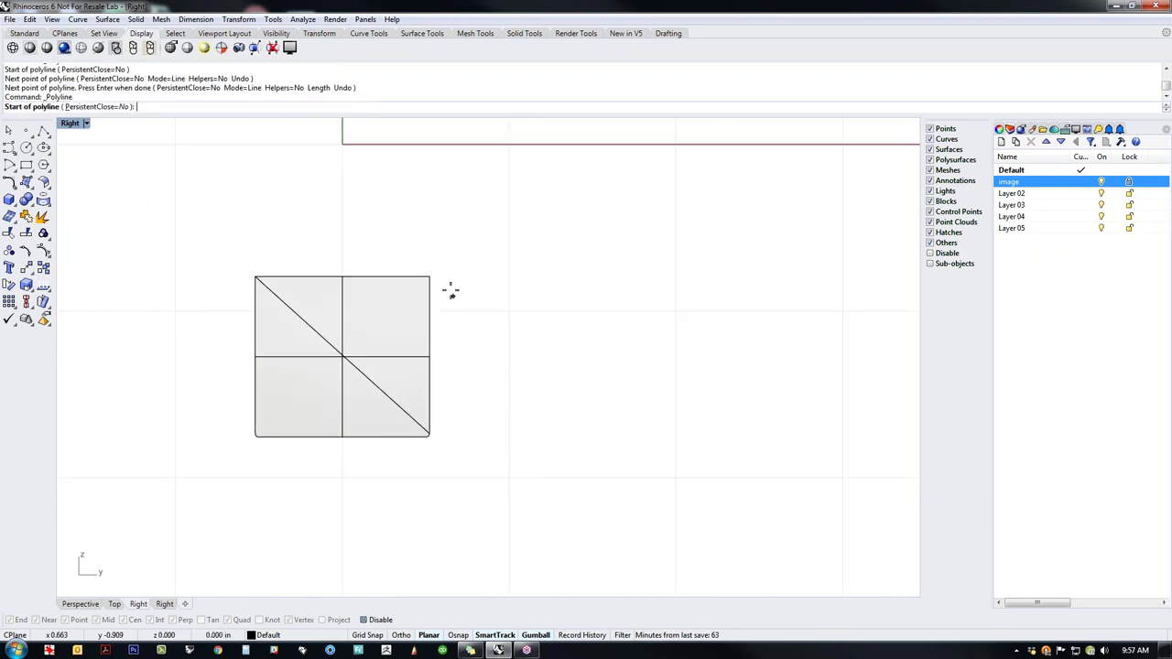
{"action": "left_click", "coordinate": [429, 276]}
{"action": "left_click", "coordinate": [255, 435]}
{"action": "key", "text": "Return"}
Step: Draw a vertical line over the slab just inside one side edge, extending past both ends, and shift it slightly inward
{"action": "key", "text": "Return"}
{"action": "left_click", "coordinate": [260, 265]}
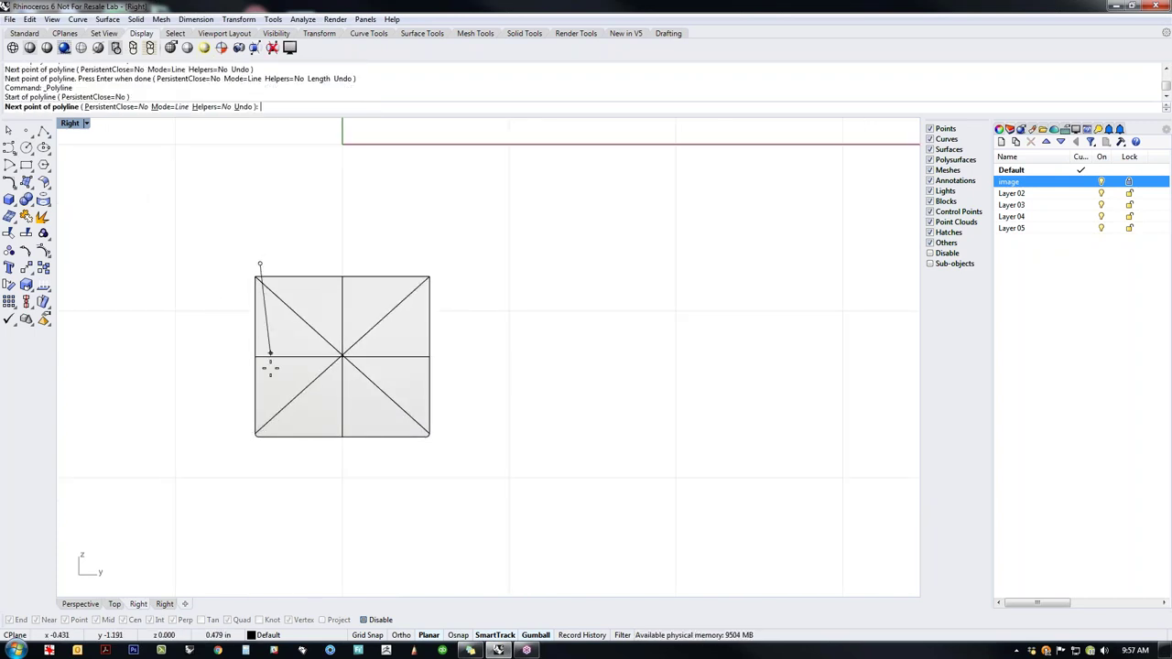
{"action": "left_click", "coordinate": [260, 448]}
{"action": "key", "text": "Return"}
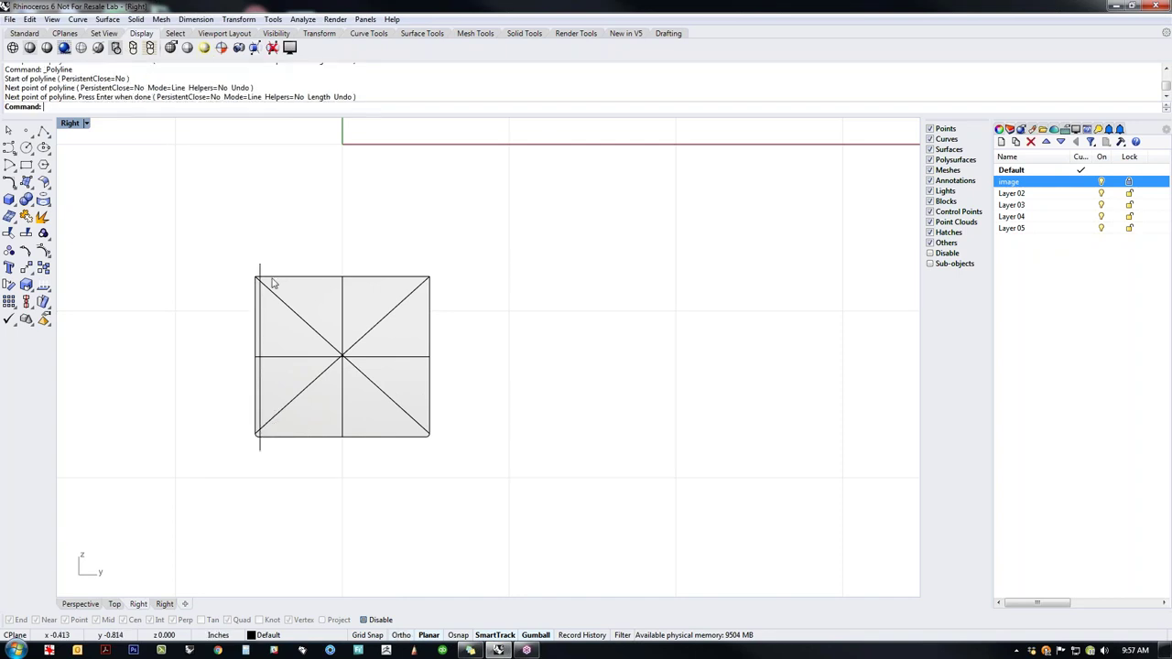
{"action": "left_click", "coordinate": [260, 283]}
{"action": "left_click_drag", "start_coordinate": [260, 284], "coordinate": [309, 284]}
{"action": "left_click_drag", "start_coordinate": [337, 323], "coordinate": [293, 324]}
Step: Mirror the vertical line about the vertical plane through origin 0 onto the slab's opposite side
{"action": "type", "text": "M"}
{"action": "key", "text": "Return"}
{"action": "type", "text": "0"}
{"action": "key", "text": "Return"}
{"action": "left_click", "coordinate": [344, 337]}
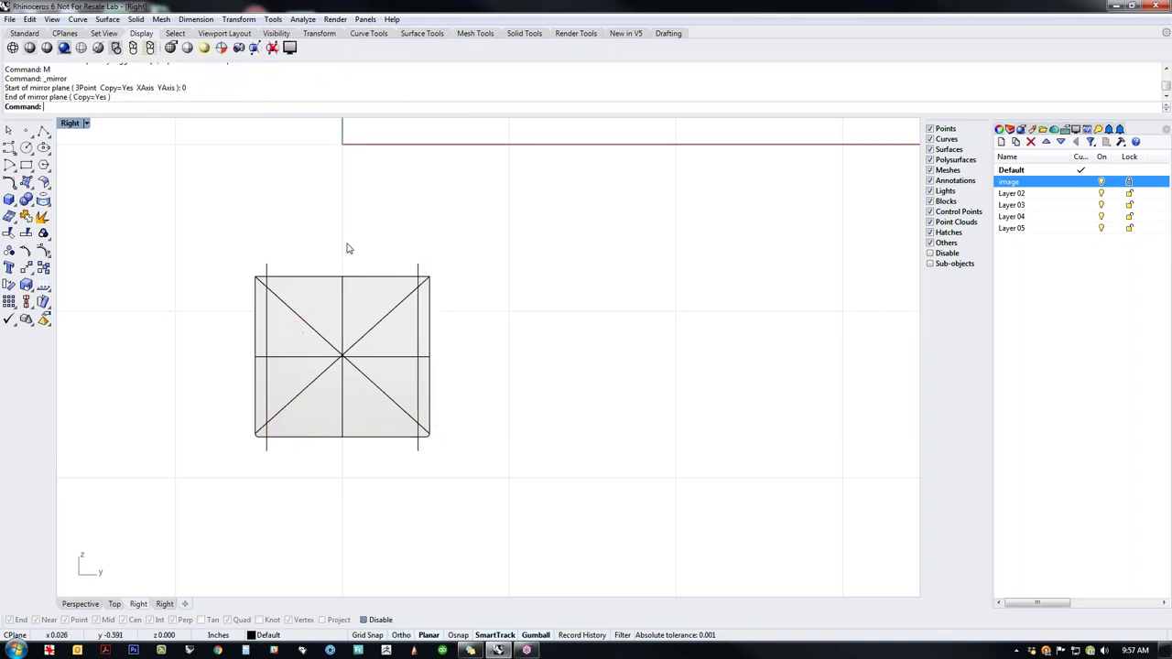
Step: Copy the slab's top edge down as two full-width horizontal lines, one just inside the top and one just inside the bottom
{"action": "scroll", "coordinate": [328, 303], "scroll_direction": "up", "scroll_amount": 2}
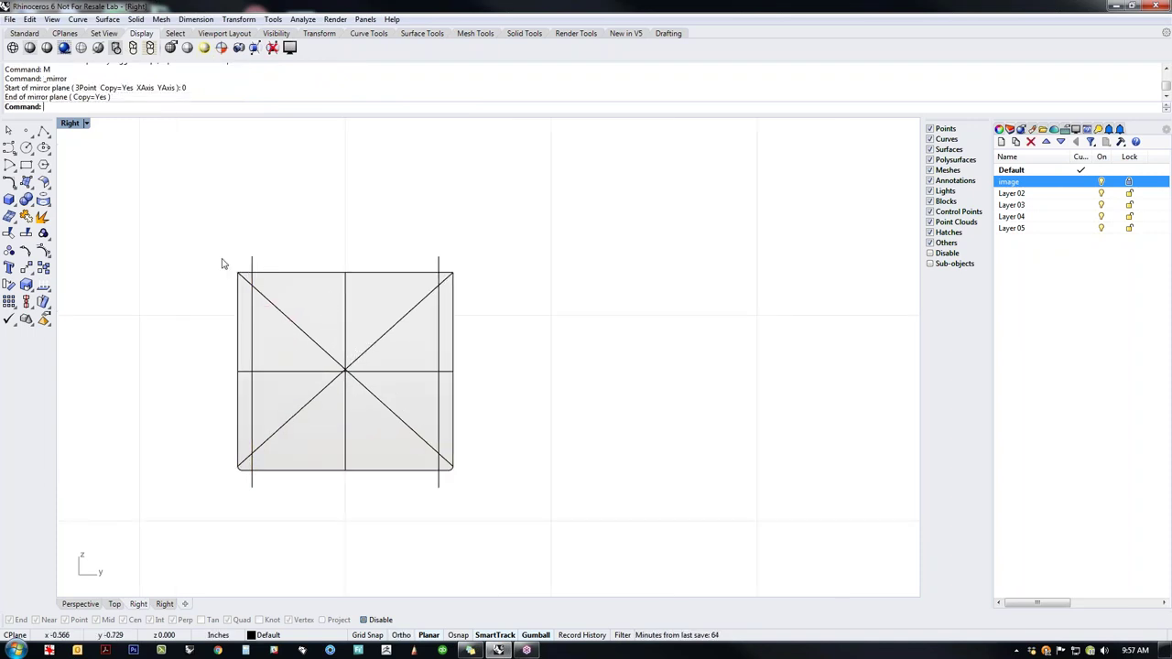
{"action": "left_click", "coordinate": [309, 279], "text": "ctrl+shift"}
{"action": "left_click_drag", "start_coordinate": [346, 229], "coordinate": [443, 454]}
{"action": "key", "text": "alt"}
{"action": "left_click", "coordinate": [374, 213]}
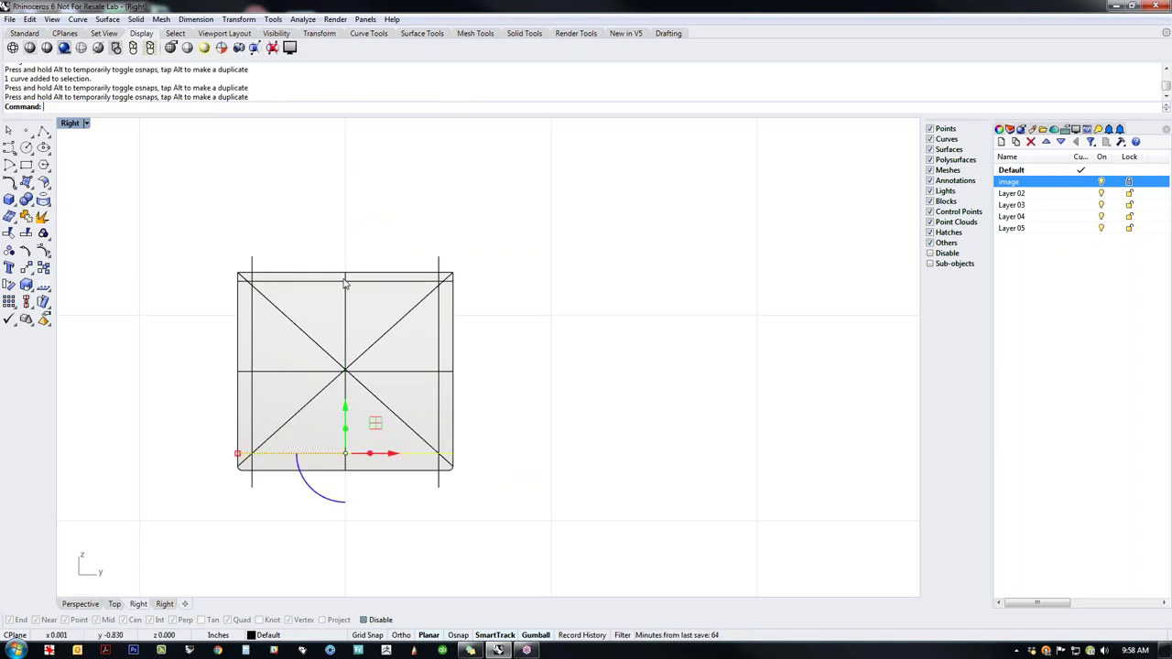
Step: Lower the upper horizontal line to the level where the diagonals cross the vertical lines
{"action": "left_click", "coordinate": [335, 280]}
{"action": "left_click", "coordinate": [384, 317]}
{"action": "left_click_drag", "start_coordinate": [347, 243], "coordinate": [252, 291]}
{"action": "left_click", "coordinate": [151, 306]}
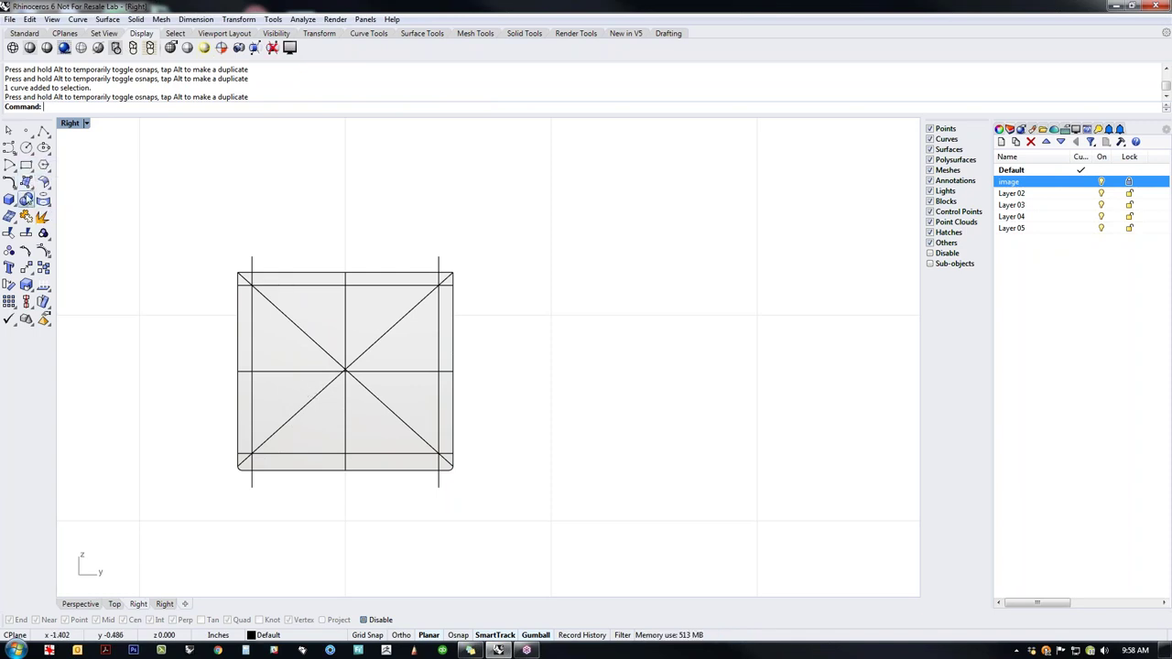
Step: Set up an Offset of the first diagonal to both sides, with InCPlane set to No and a distance of 0.1
{"action": "left_click", "coordinate": [14, 188]}
{"action": "left_click", "coordinate": [60, 209]}
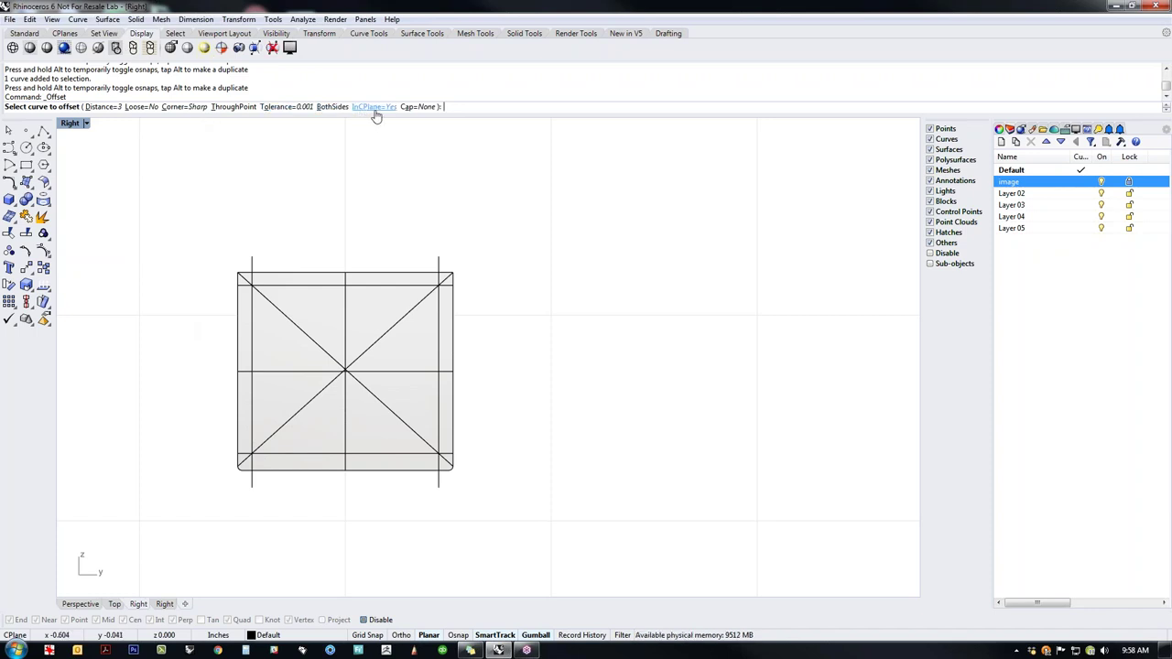
{"action": "left_click", "coordinate": [333, 107]}
{"action": "left_click", "coordinate": [332, 107]}
{"action": "left_click", "coordinate": [103, 106]}
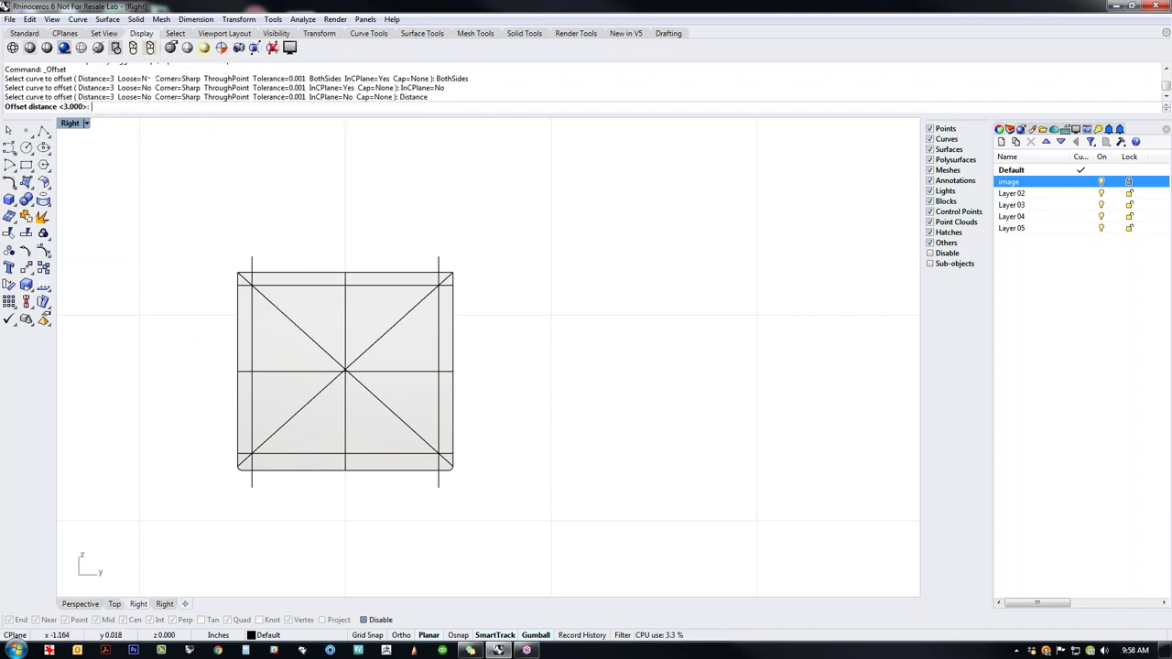
{"action": "type", "text": ".1"}
{"action": "key", "text": "Return"}
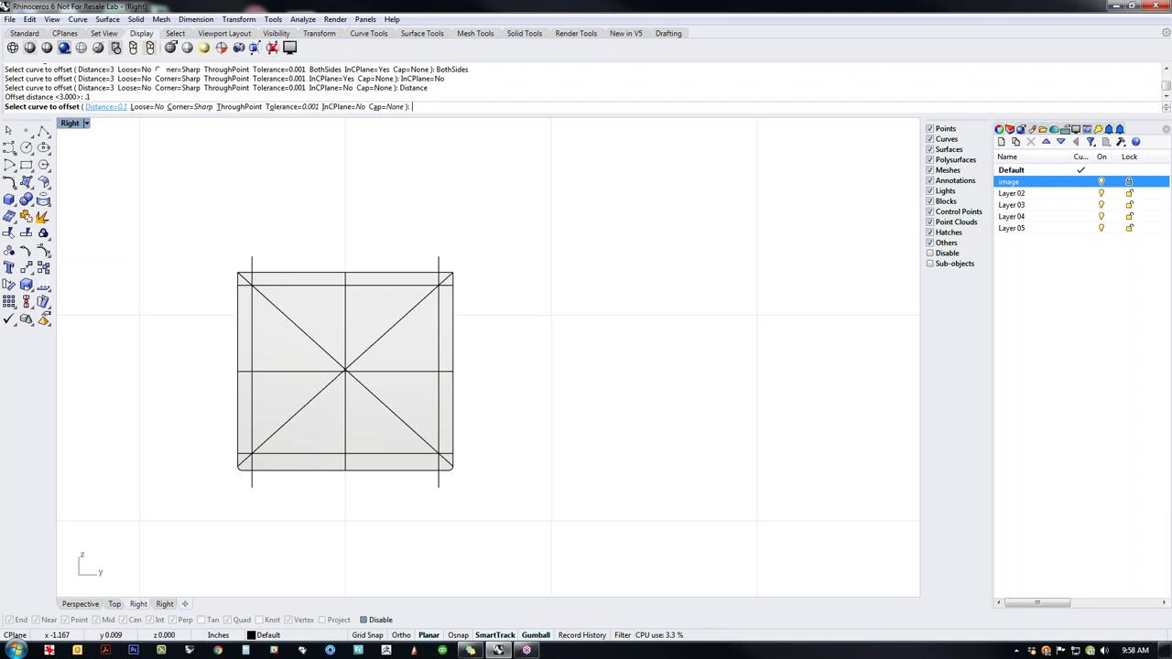
{"action": "left_click", "coordinate": [291, 322]}
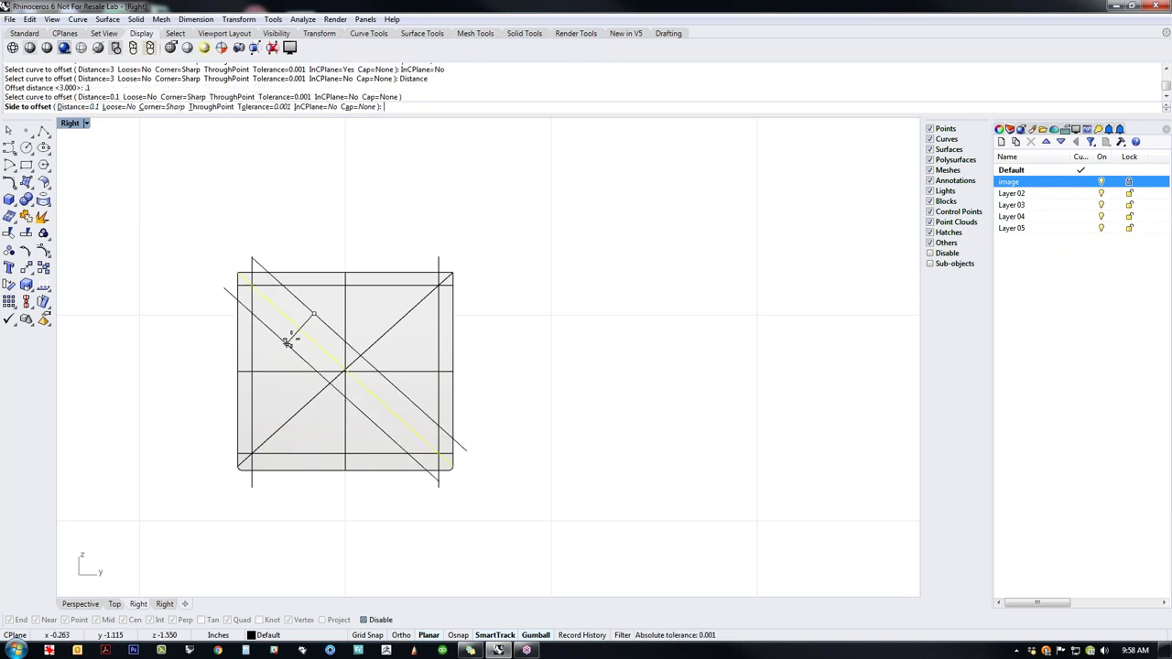
Step: Reduce the offset distance to 0.05 and finally 0.025, and place the offset lines on both sides of the first diagonal
{"action": "left_click", "coordinate": [71, 106]}
{"action": "type", "text": ".05"}
{"action": "key", "text": "Return"}
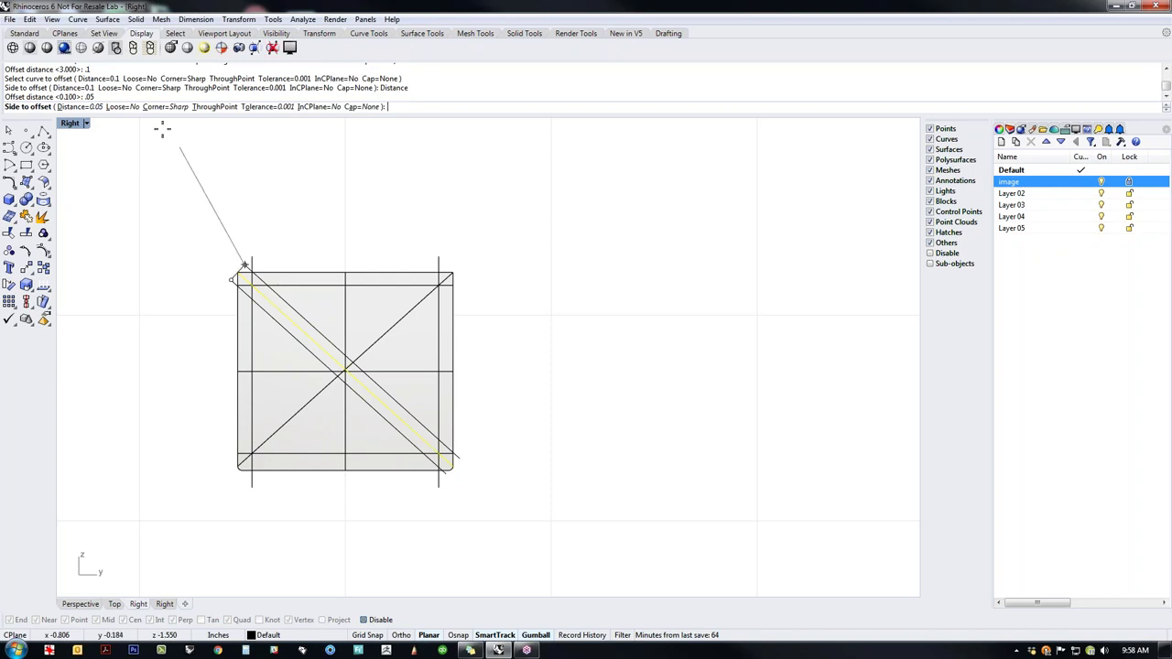
{"action": "left_click", "coordinate": [91, 107]}
{"action": "type", "text": ".02"}
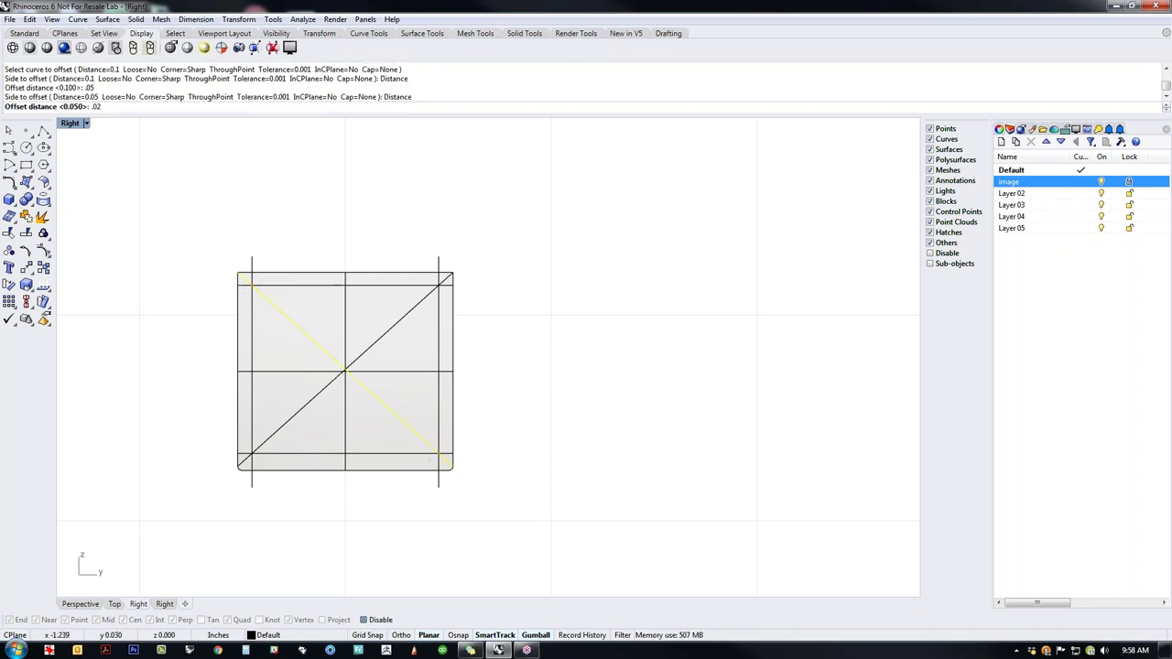
{"action": "type", "text": "5"}
{"action": "key", "text": "Return"}
{"action": "left_click", "coordinate": [233, 272]}
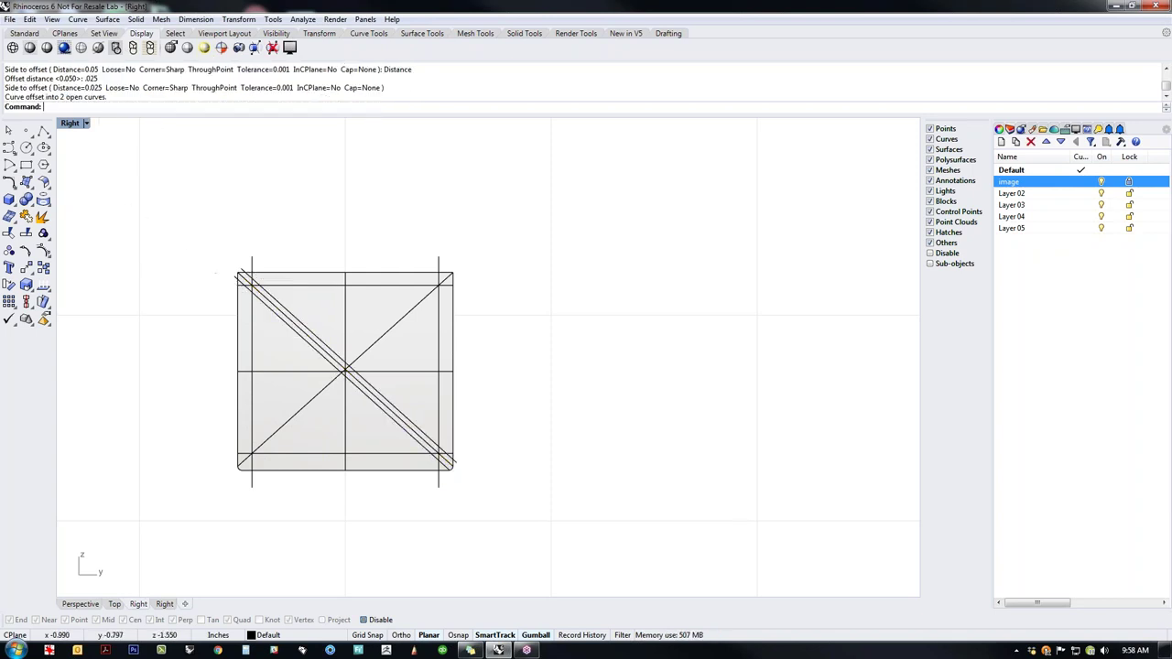
Step: Offset the second diagonal by 0.025 to each of its two sides
{"action": "right_click", "coordinate": [333, 400]}
{"action": "left_click", "coordinate": [320, 392]}
{"action": "left_click", "coordinate": [338, 415]}
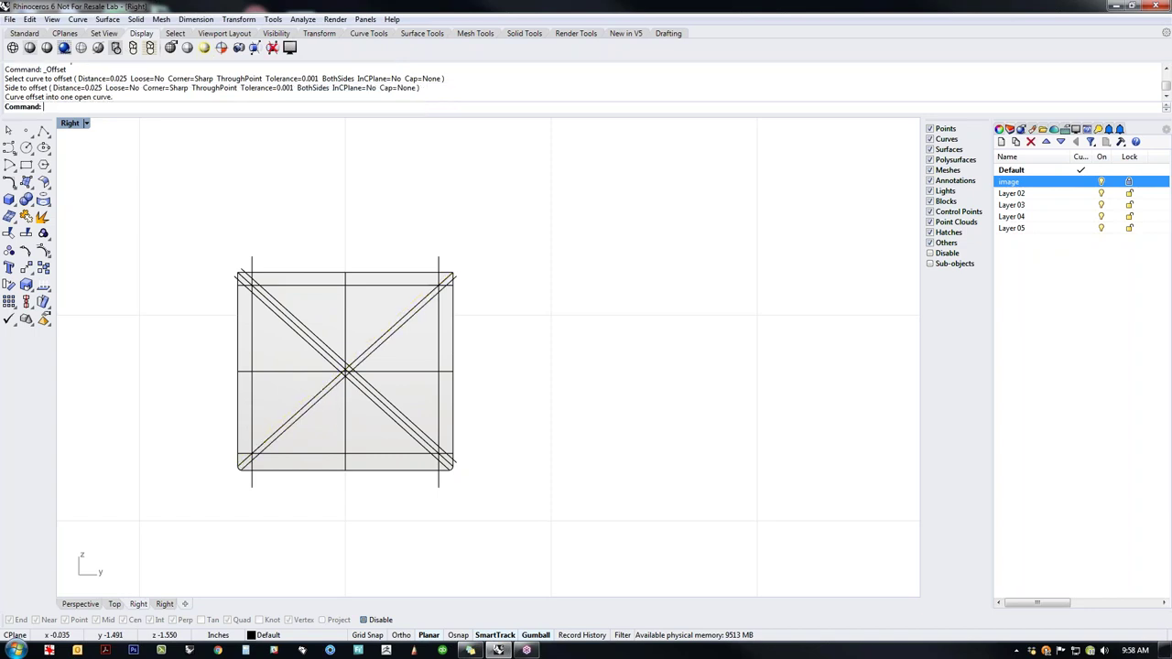
{"action": "key", "text": "Return"}
{"action": "left_click", "coordinate": [303, 408]}
{"action": "left_click", "coordinate": [275, 409]}
Step: Offset the two vertical and two horizontal border lines inward by 0.025
{"action": "right_click", "coordinate": [271, 403]}
{"action": "left_click", "coordinate": [252, 408]}
{"action": "left_click", "coordinate": [265, 410]}
{"action": "key", "text": "Return"}
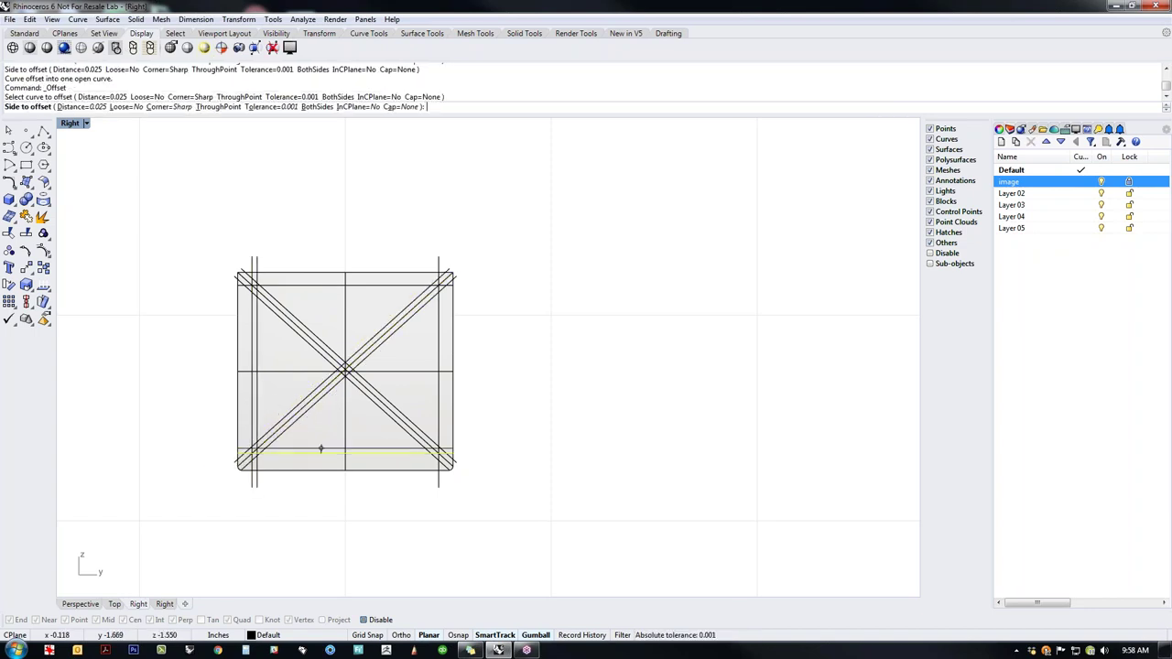
{"action": "left_click", "coordinate": [439, 414]}
{"action": "left_click", "coordinate": [434, 408]}
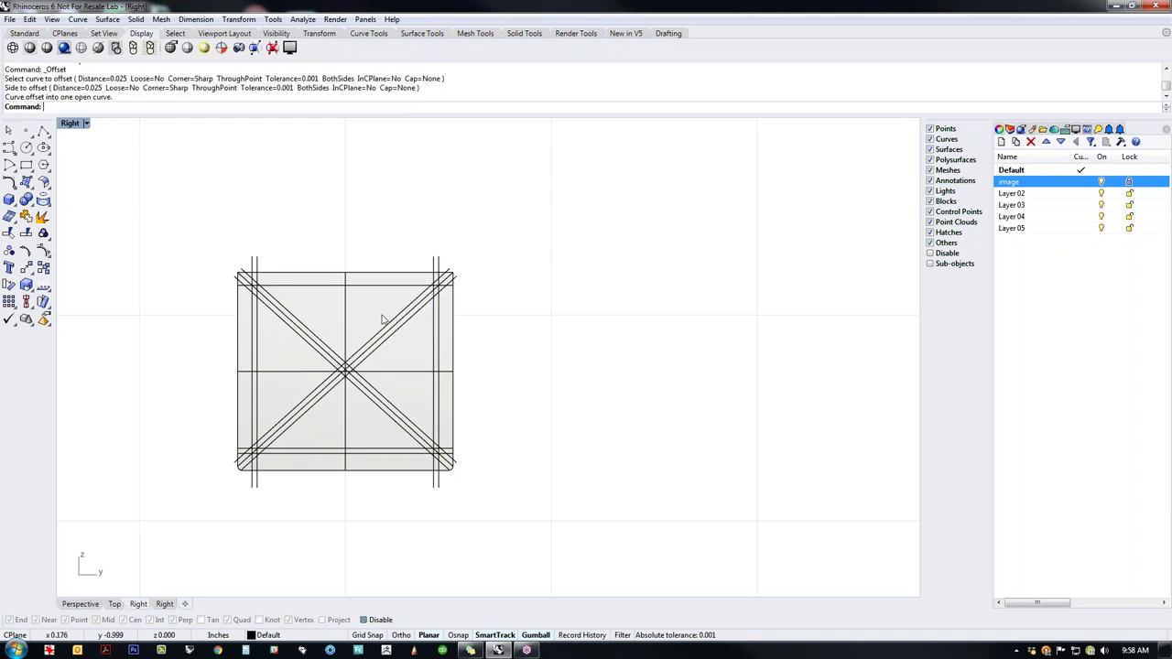
{"action": "key", "text": "Return"}
{"action": "left_click", "coordinate": [366, 286]}
{"action": "left_click", "coordinate": [368, 295]}
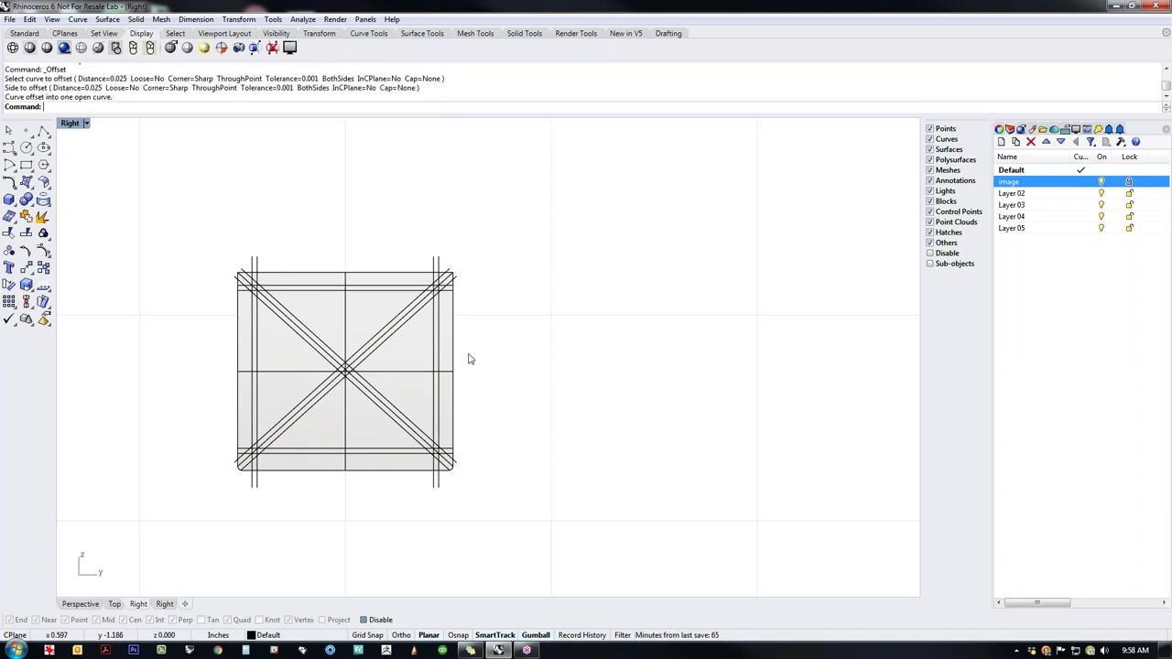
{"action": "left_click_drag", "start_coordinate": [571, 279], "coordinate": [367, 452]}
{"action": "right_click_drag", "start_coordinate": [353, 525], "coordinate": [338, 543]}
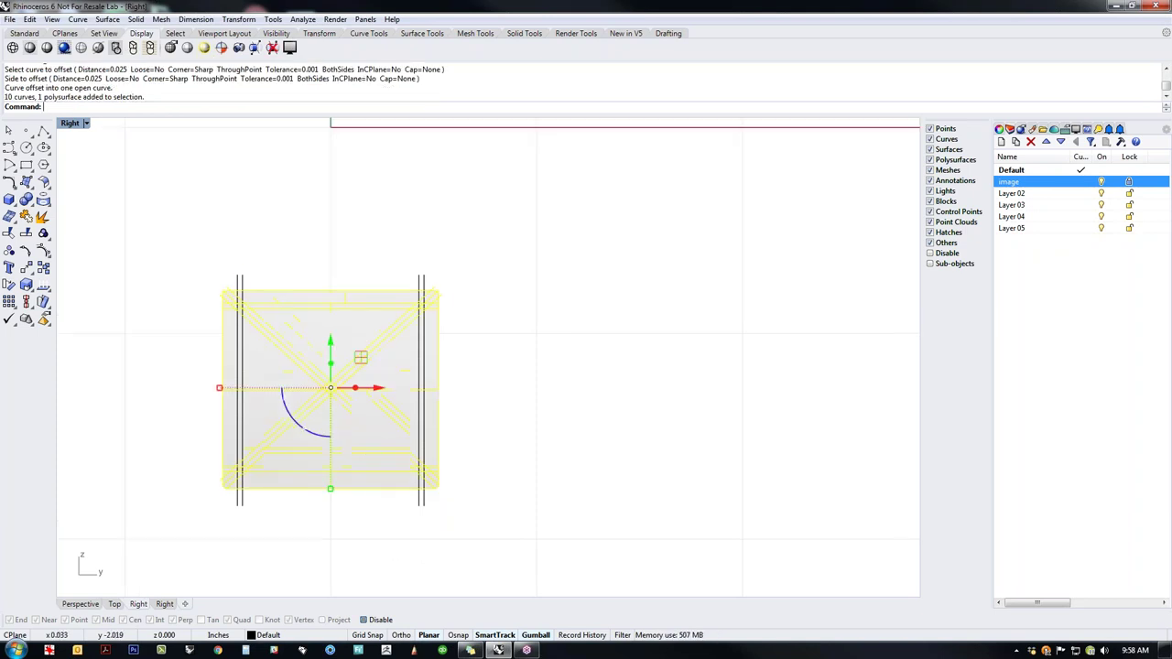
{"action": "type", "text": "cb"}
{"action": "key", "text": "Return"}
{"action": "left_click", "coordinate": [305, 450]}
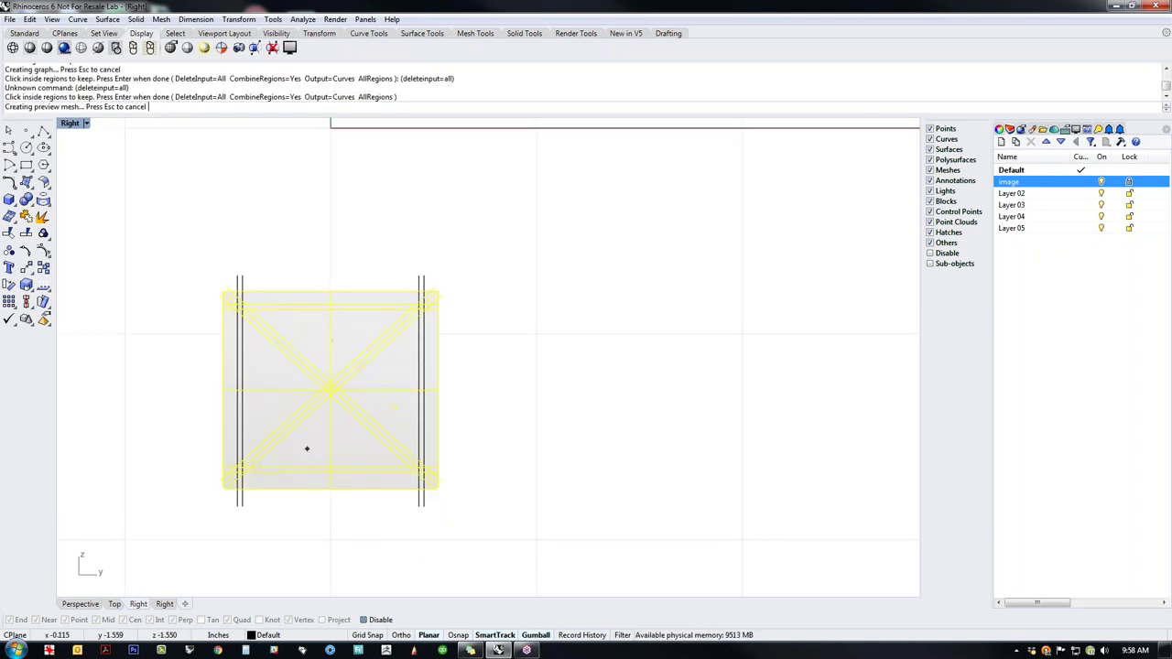
{"action": "left_click", "coordinate": [274, 400]}
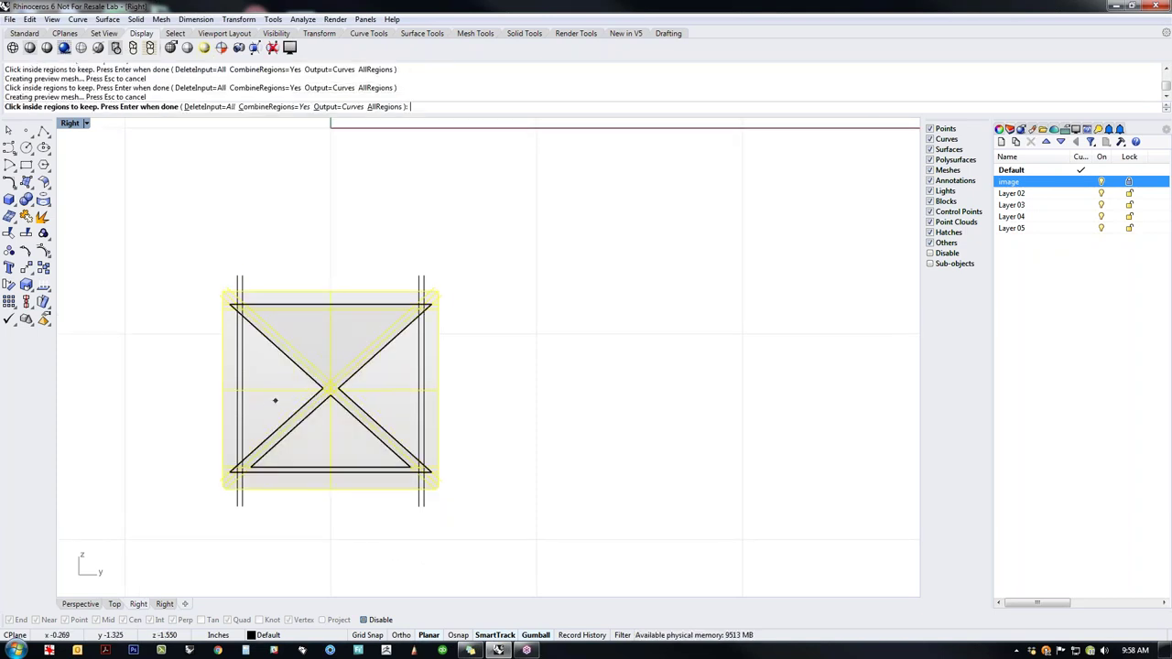
{"action": "left_click", "coordinate": [310, 343]}
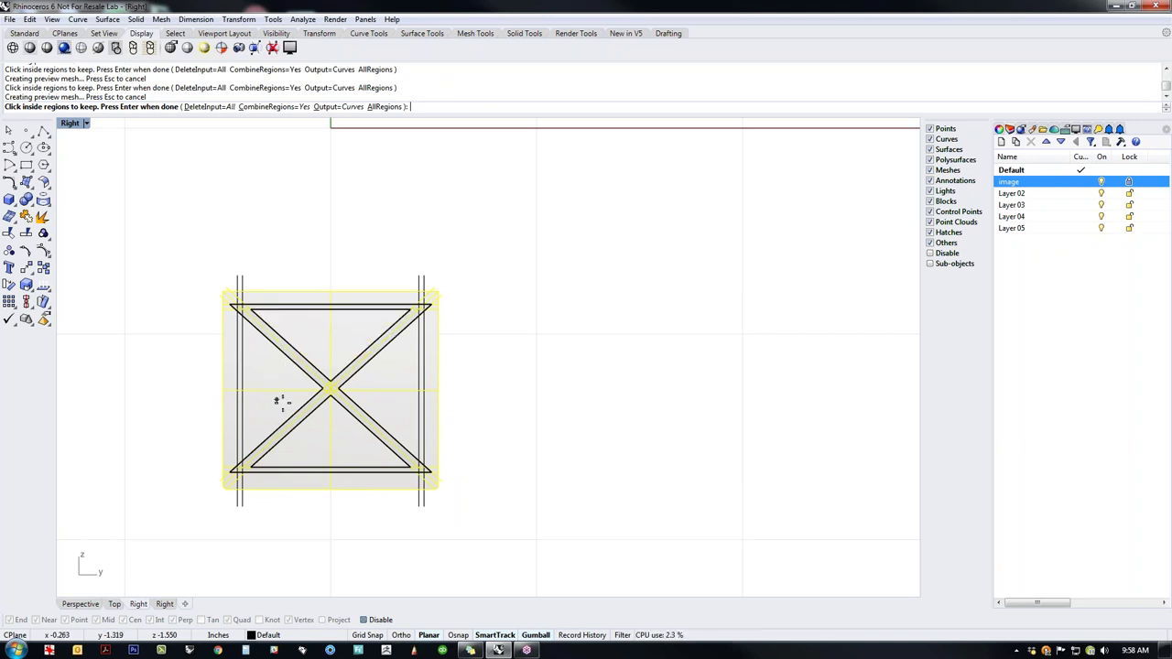
{"action": "key", "text": "Return"}
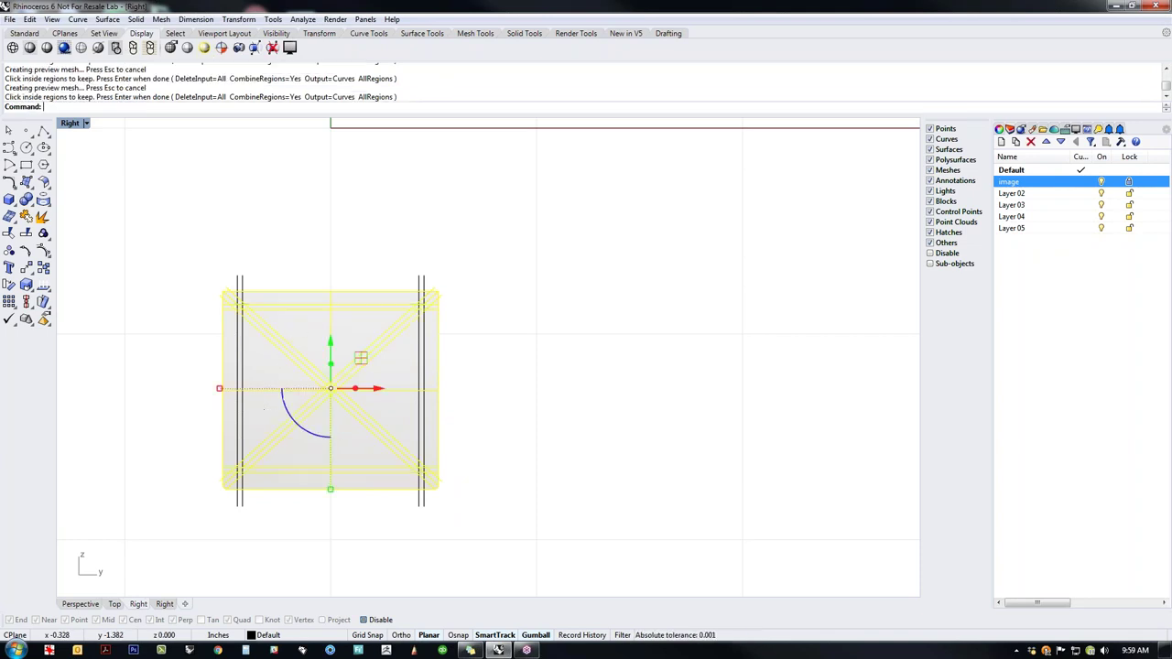
{"action": "key", "text": "Escape"}
Step: Turn the four triangular regions between the X and the border lines into closed outlines with Curve Boolean, deleting all input lines
{"action": "type", "text": "cc"}
{"action": "key", "text": "Return"}
{"action": "key", "text": "Return"}
{"action": "left_click", "coordinate": [274, 415]}
{"action": "left_click", "coordinate": [339, 445]}
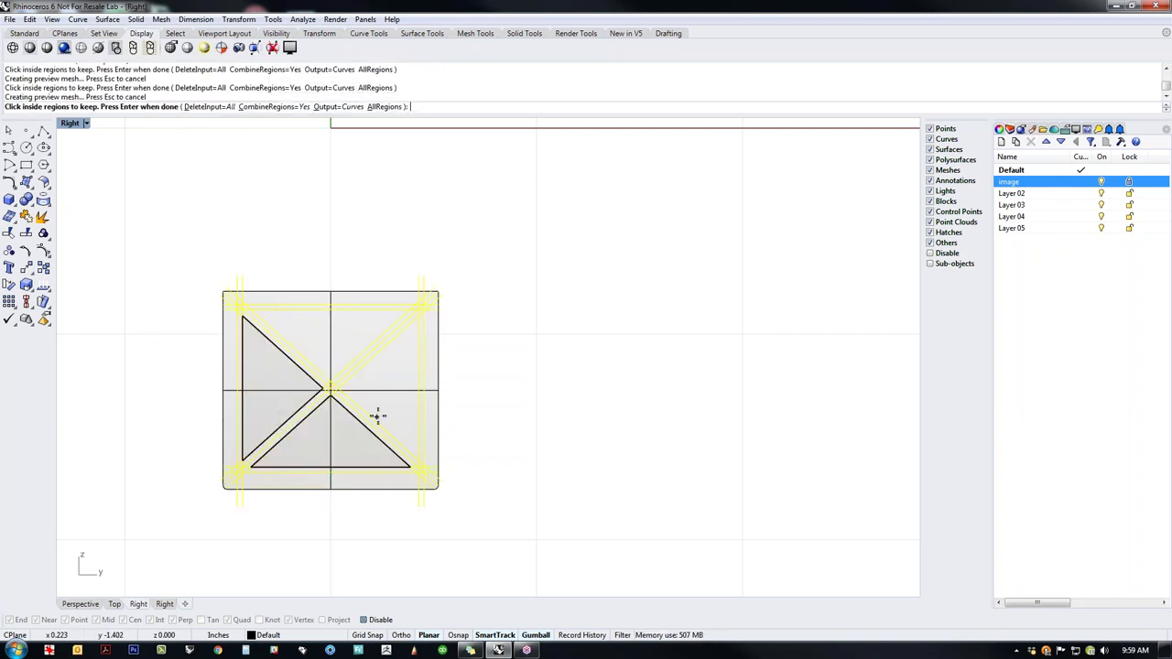
{"action": "left_click", "coordinate": [377, 417]}
{"action": "left_click", "coordinate": [336, 337]}
{"action": "key", "text": "Return"}
{"action": "key", "text": "Escape"}
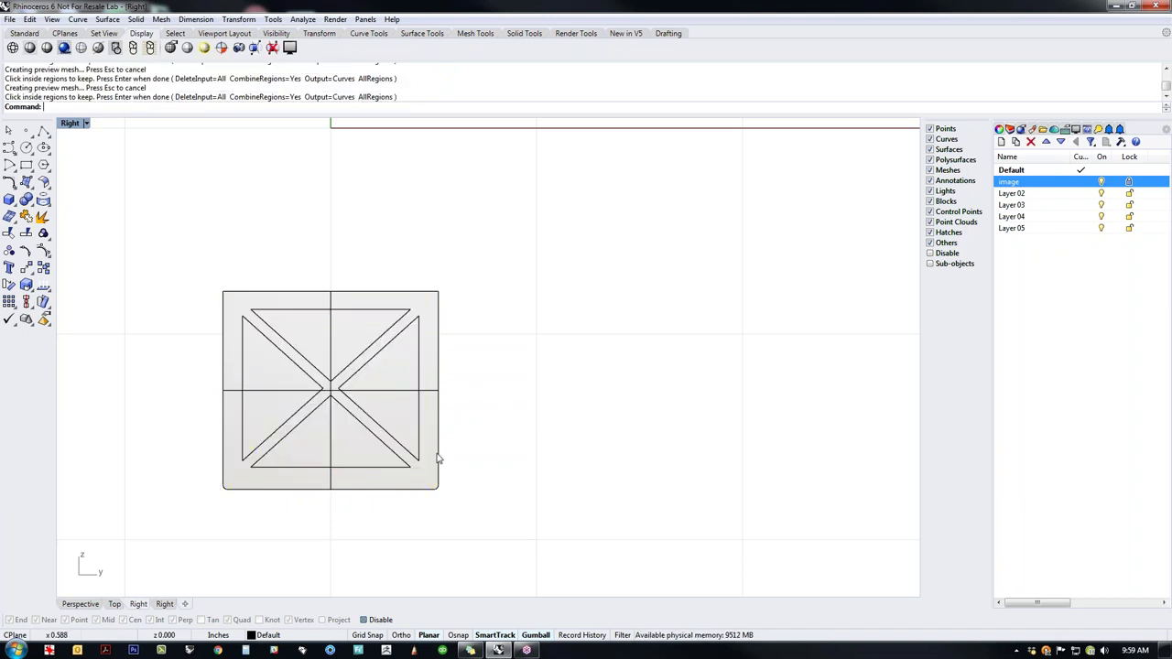
Step: Extrude the four triangular outlines in the Perspective view so they pass completely through the end slab
{"action": "mouse_move", "coordinate": [169, 276]}
{"action": "left_mouse_down"}
{"action": "mouse_move", "coordinate": [419, 452]}
{"action": "mouse_move", "coordinate": [430, 493]}
{"action": "left_mouse_up"}
{"action": "left_click", "coordinate": [523, 500]}
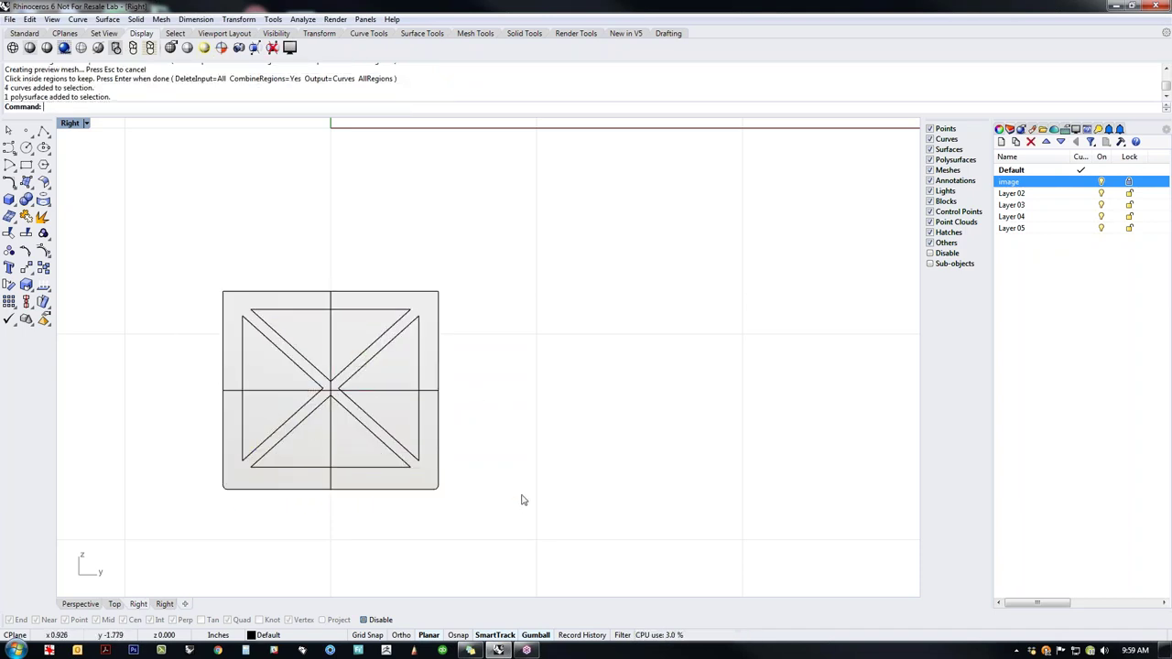
{"action": "type", "text": "p"}
{"action": "key", "text": "Return"}
{"action": "right_click_drag", "start_coordinate": [513, 491], "coordinate": [520, 456]}
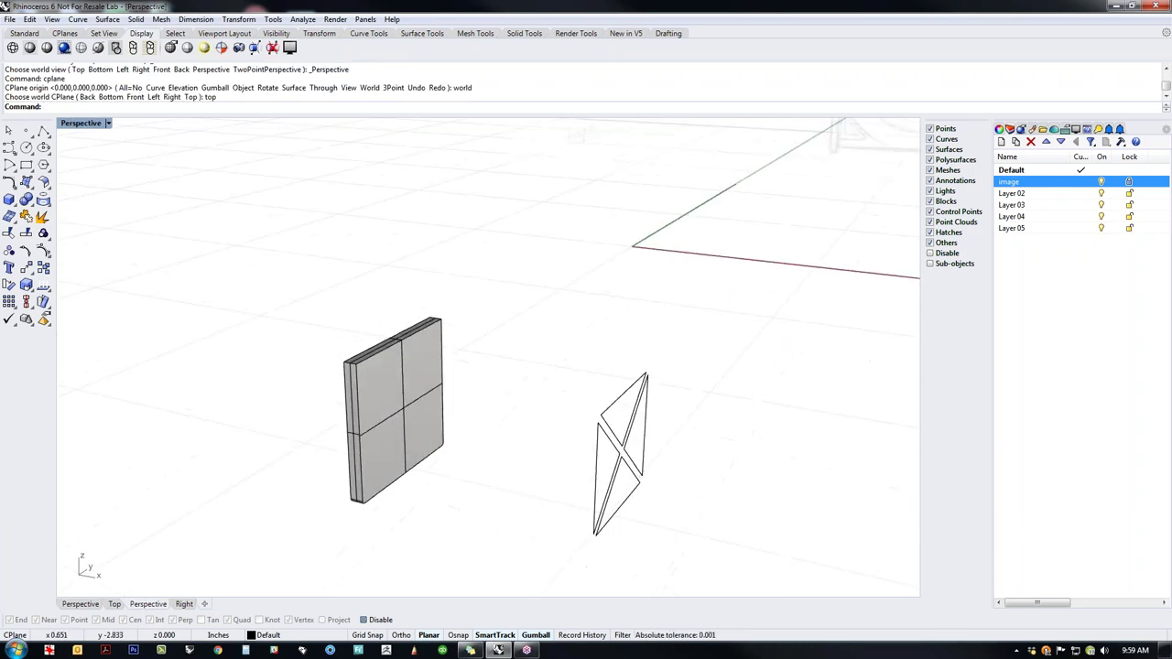
{"action": "left_click_drag", "start_coordinate": [703, 380], "coordinate": [544, 546]}
{"action": "left_click_drag", "start_coordinate": [645, 460], "coordinate": [302, 403]}
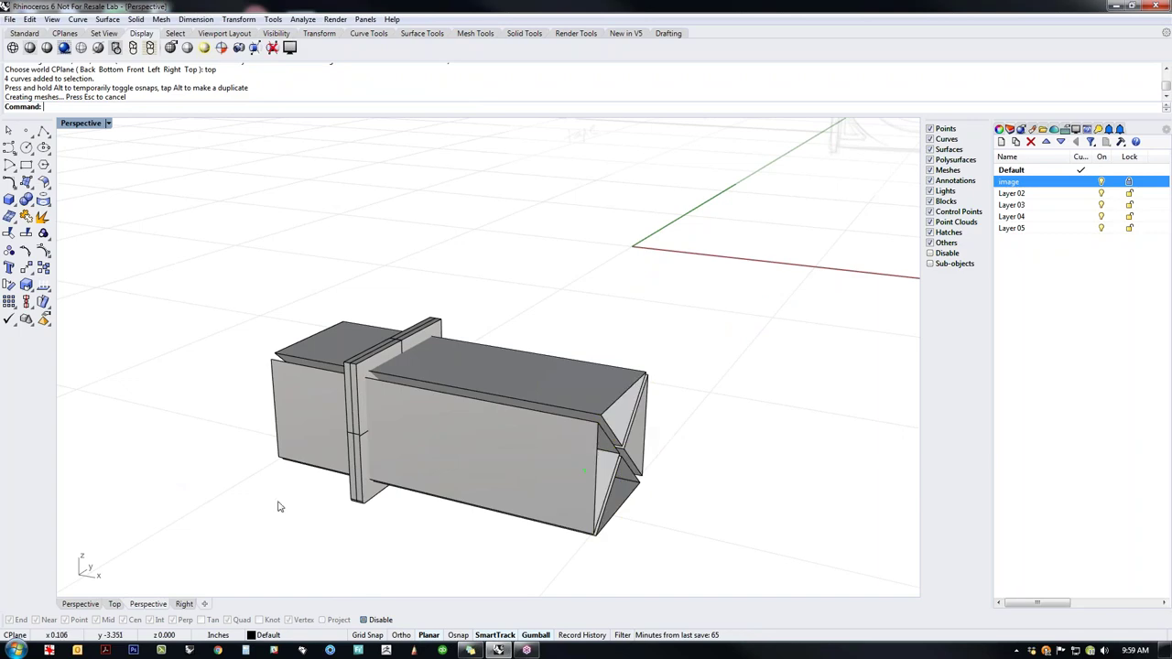
Step: Cap the open ends of the four triangular extrusions to make them closed solids
{"action": "right_click_drag", "start_coordinate": [444, 511], "coordinate": [525, 516]}
{"action": "left_click_drag", "start_coordinate": [568, 519], "coordinate": [540, 284]}
{"action": "type", "text": "ap"}
{"action": "key", "text": "Return"}
Step: Subtract the four triangular prisms from the end slab with Boolean Difference, keeping the inputs with DeleteInput set to No
{"action": "right_click_drag", "start_coordinate": [521, 283], "coordinate": [397, 392]}
{"action": "middle_click", "coordinate": [396, 392]}
{"action": "left_click", "coordinate": [423, 395]}
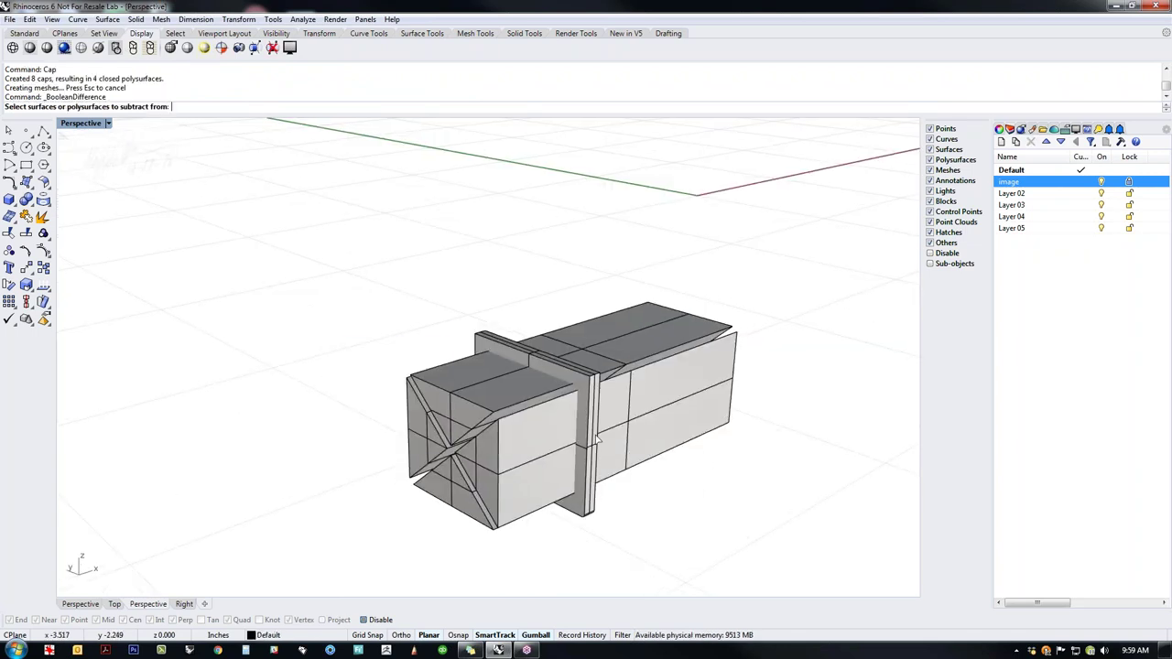
{"action": "left_click", "coordinate": [597, 442]}
{"action": "key", "text": "Return"}
{"action": "left_click_drag", "start_coordinate": [740, 488], "coordinate": [682, 393]}
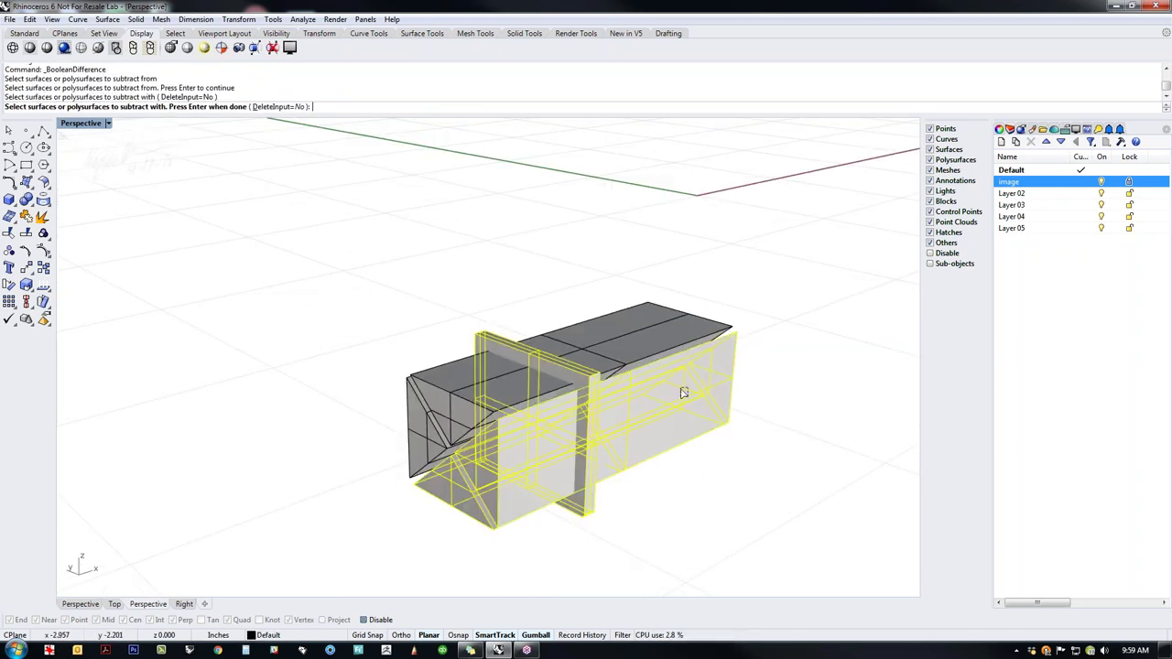
{"action": "left_click", "coordinate": [677, 316]}
{"action": "right_click", "coordinate": [715, 474]}
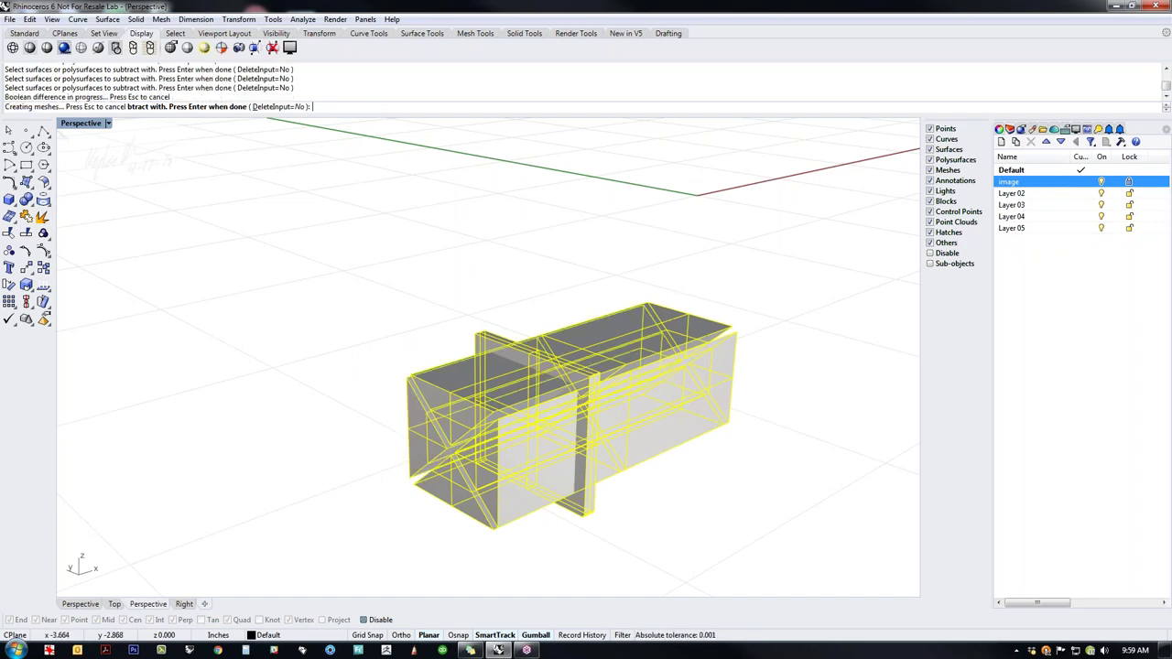
Step: Delete the four triangular prisms and their outline curves, leaving only the cut end slab
{"action": "right_click_drag", "start_coordinate": [723, 481], "coordinate": [772, 494]}
{"action": "left_click_drag", "start_coordinate": [733, 313], "coordinate": [623, 532]}
{"action": "key", "text": "Delete"}
{"action": "right_click_drag", "start_coordinate": [458, 518], "coordinate": [559, 494]}
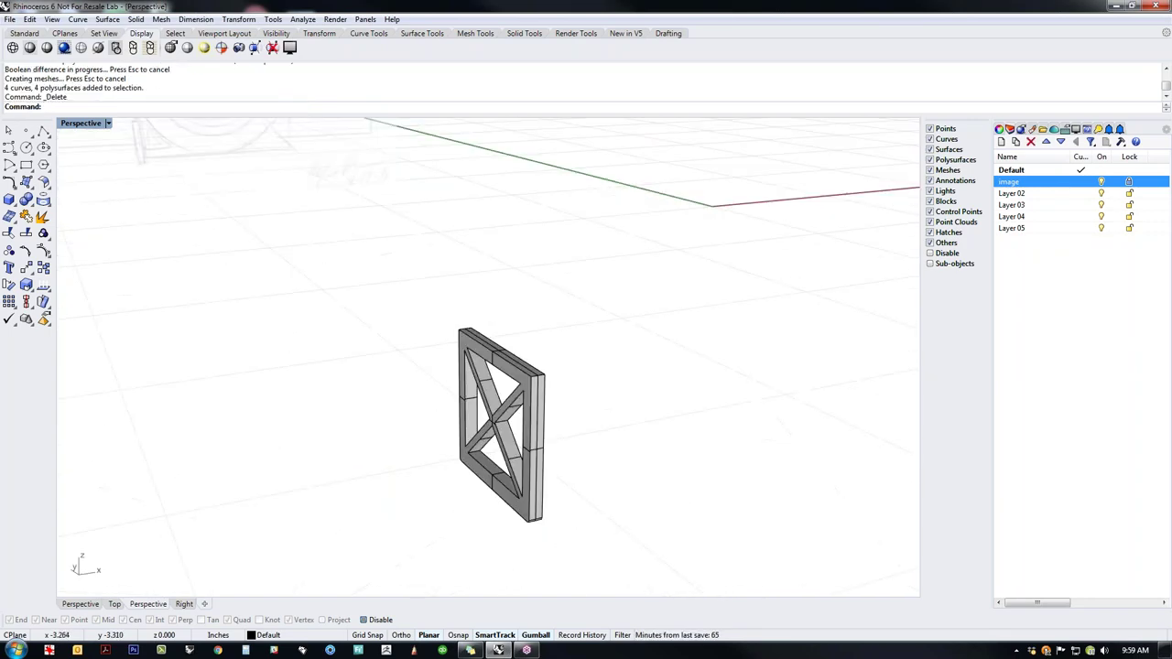
{"action": "right_click_drag", "start_coordinate": [502, 460], "coordinate": [544, 513]}
Step: Show all hidden parts and examine how the braced end slab fits against the tape measure body
{"action": "type", "text": "v"}
{"action": "key", "text": "Return"}
{"action": "type", "text": "show"}
{"action": "key", "text": "Return"}
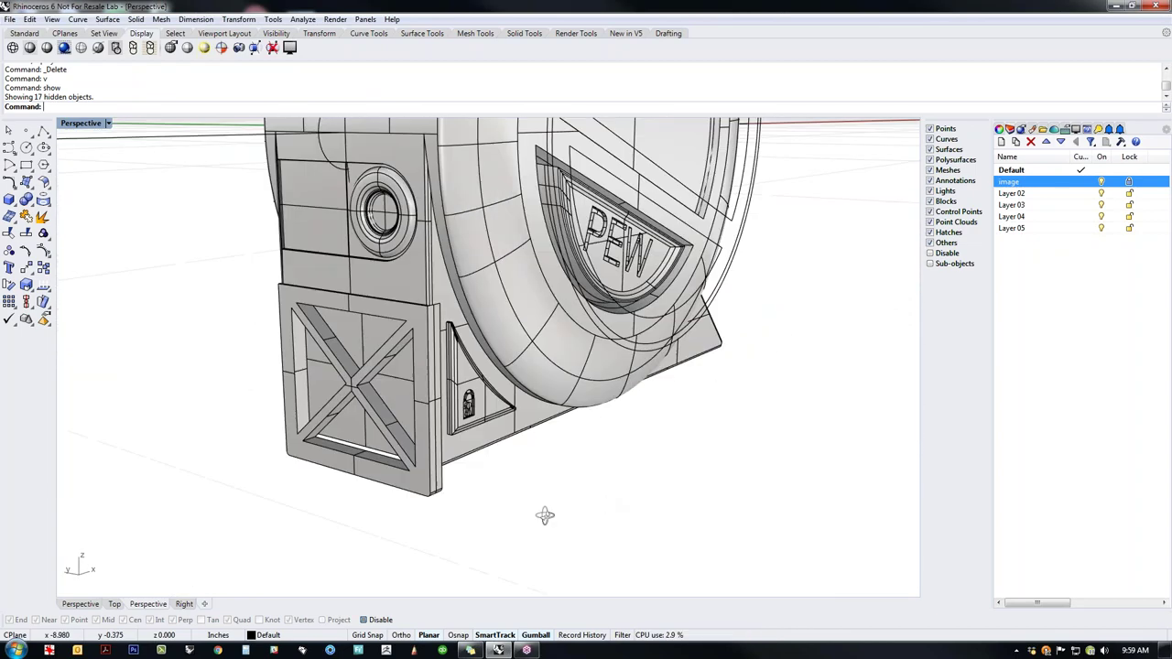
{"action": "right_click_drag", "start_coordinate": [417, 446], "coordinate": [390, 448]}
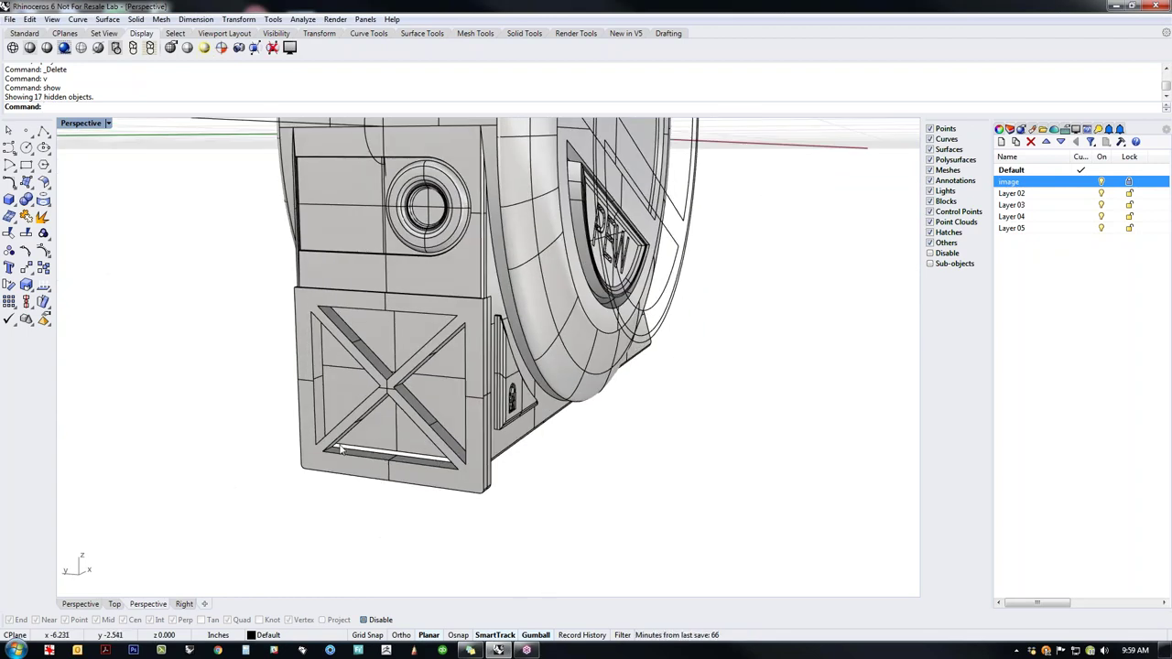
{"action": "right_click_drag", "start_coordinate": [383, 452], "coordinate": [412, 450]}
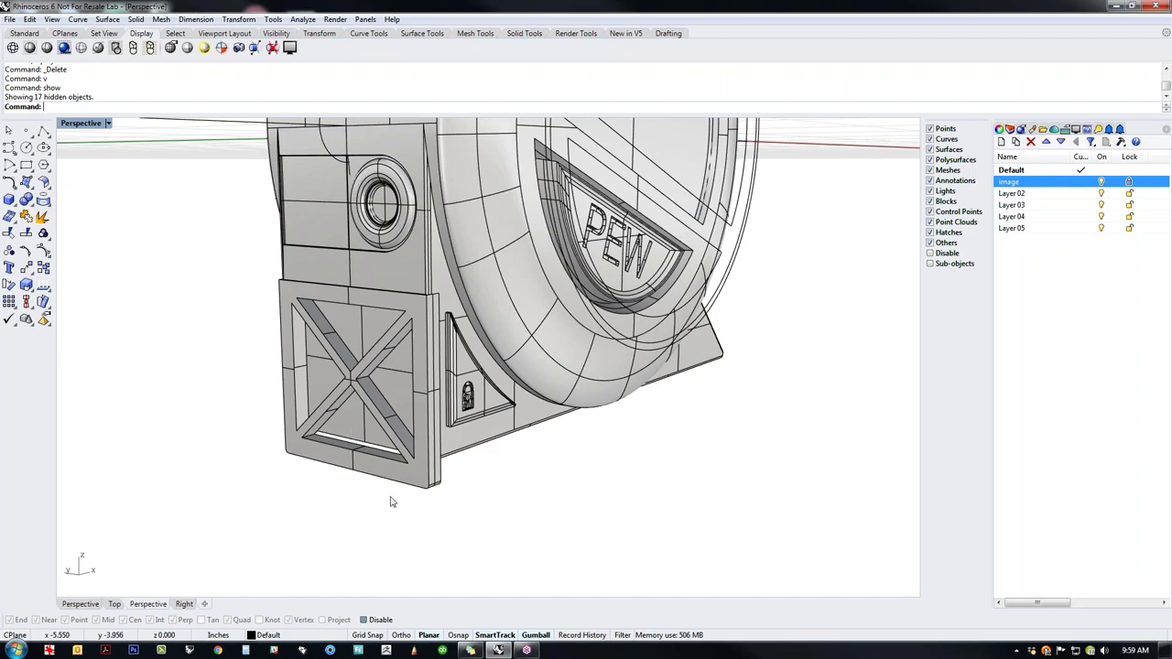
Step: Undo the showing of hidden parts, the deletion of the prisms and the Boolean Difference
{"action": "key", "text": "ctrl+z"}
{"action": "key", "text": "ctrl+z"}
{"action": "key", "text": "ctrl+z"}
{"action": "right_click_drag", "start_coordinate": [544, 527], "coordinate": [567, 526], "text": "shift"}
{"action": "left_click", "coordinate": [521, 520]}
Step: In the Left view, scale the four prisms and their outlines shorter vertically and move them toward the slab's upper edge
{"action": "type", "text": "f"}
{"action": "key", "text": "Return"}
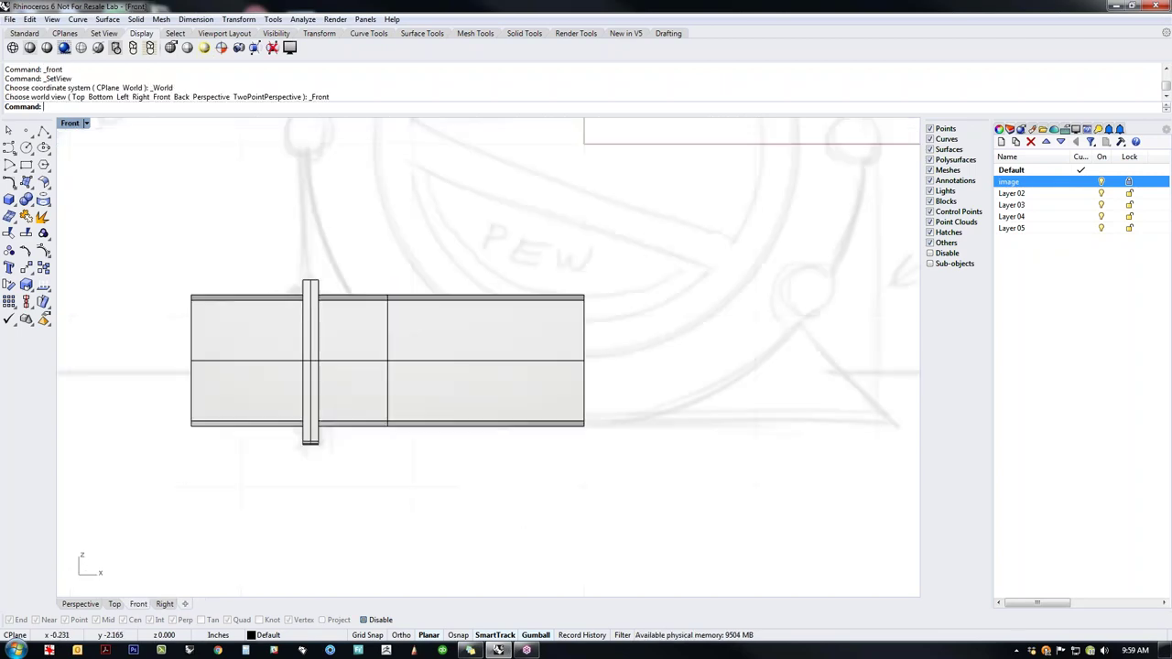
{"action": "type", "text": "left"}
{"action": "key", "text": "Return"}
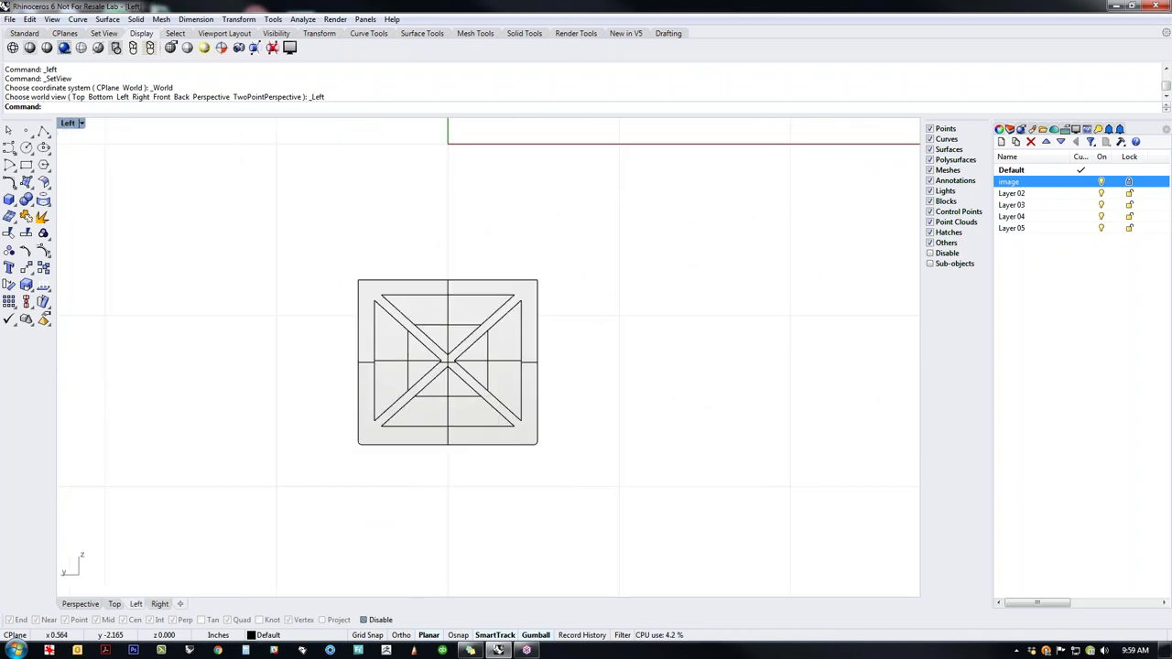
{"action": "left_click_drag", "start_coordinate": [341, 200], "coordinate": [541, 450]}
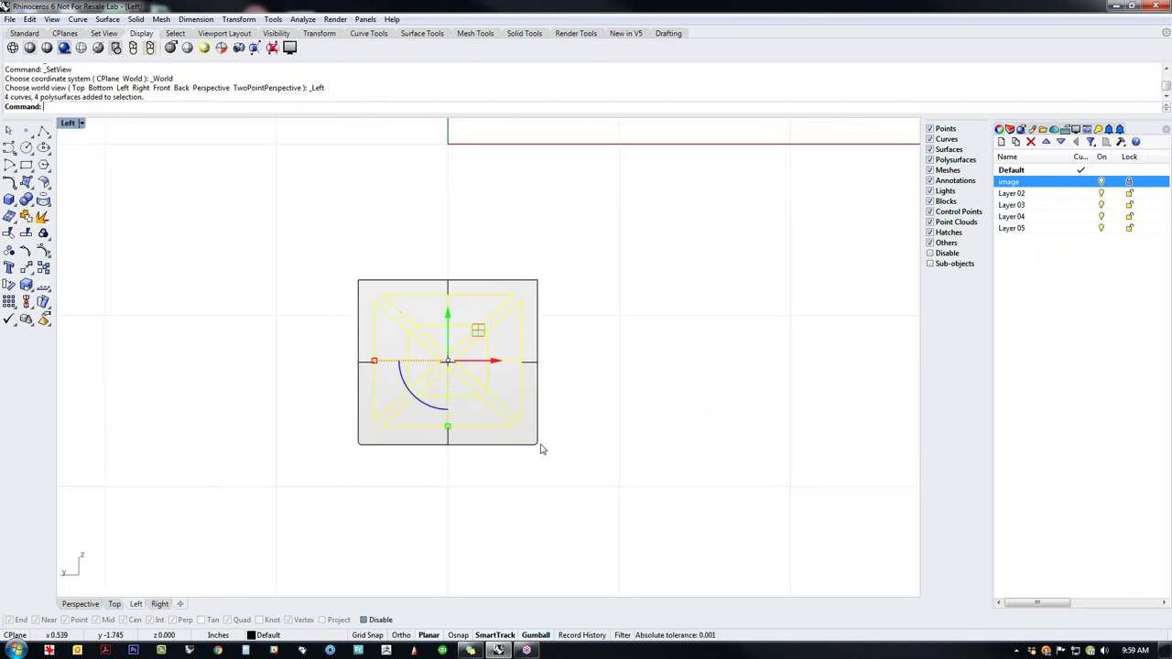
{"action": "left_click_drag", "start_coordinate": [449, 428], "coordinate": [448, 409]}
{"action": "mouse_move", "coordinate": [449, 324]}
{"action": "left_mouse_down"}
{"action": "mouse_move", "coordinate": [448, 293]}
{"action": "mouse_move", "coordinate": [448, 308]}
{"action": "left_mouse_up"}
{"action": "left_click", "coordinate": [408, 322]}
{"action": "key", "text": "Escape"}
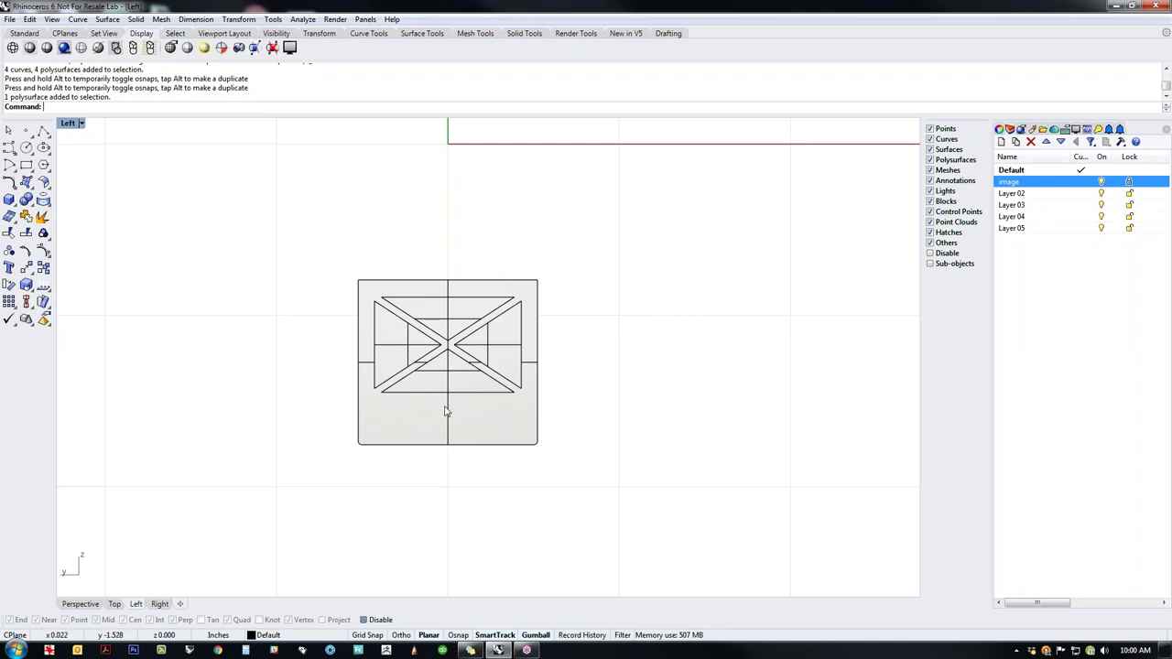
Step: Draw a circle about 0.32 inches in diameter centred on the midpoint of the slab's bottom edge
{"action": "right_click_drag", "start_coordinate": [472, 418], "coordinate": [428, 426]}
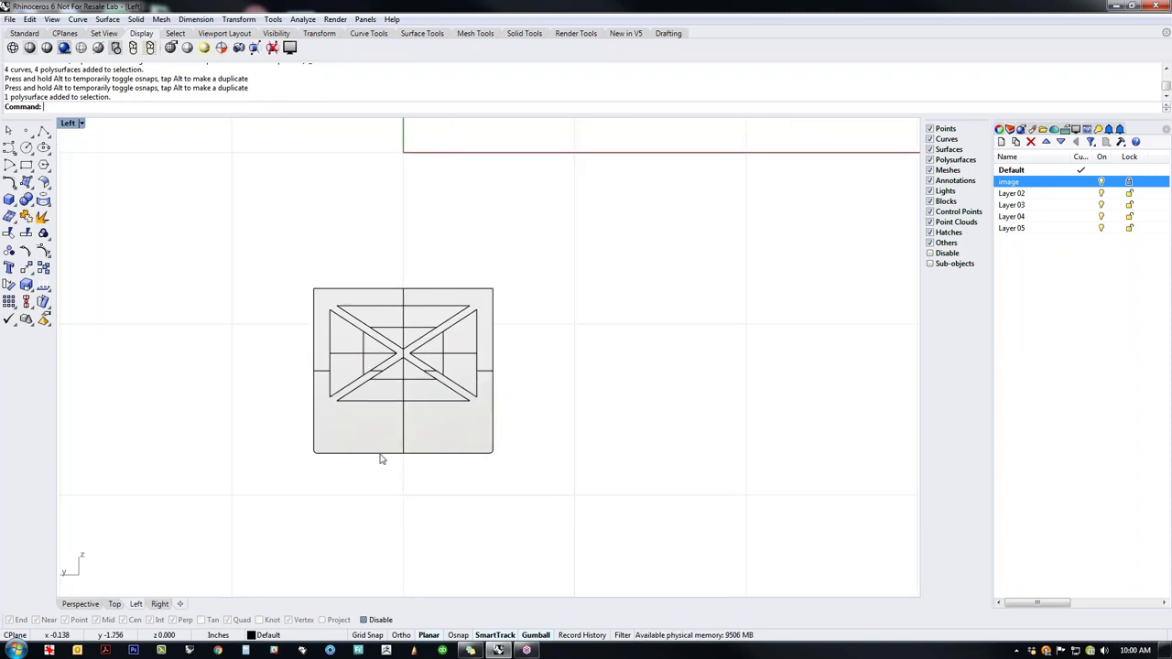
{"action": "left_click", "coordinate": [26, 147]}
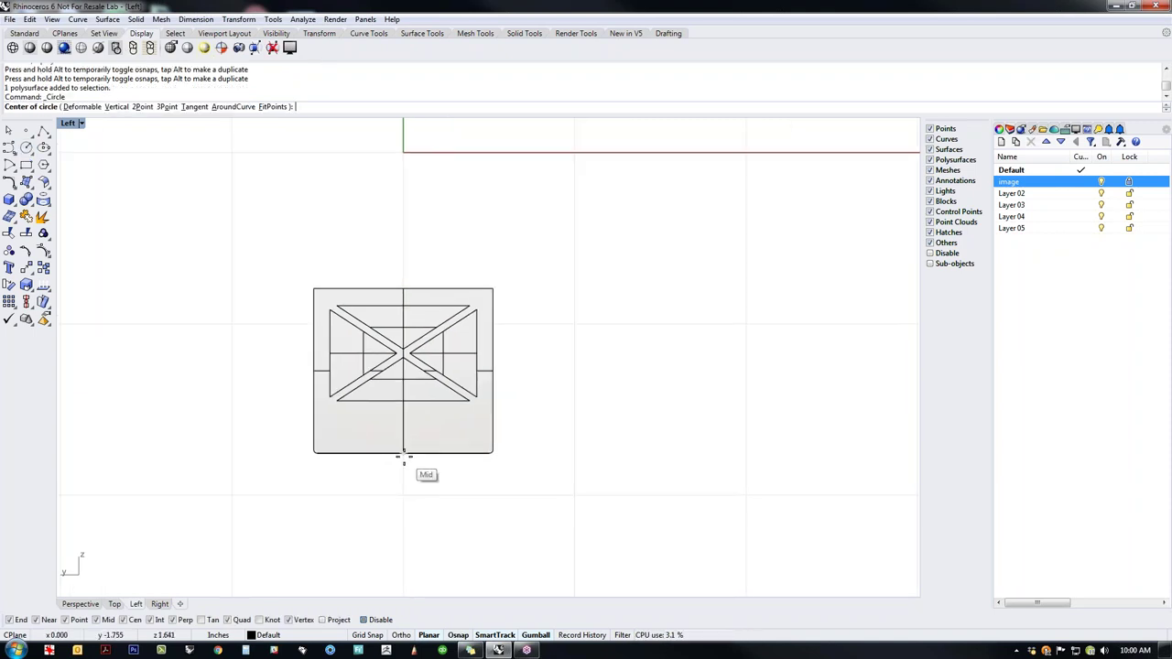
{"action": "left_click", "coordinate": [403, 452]}
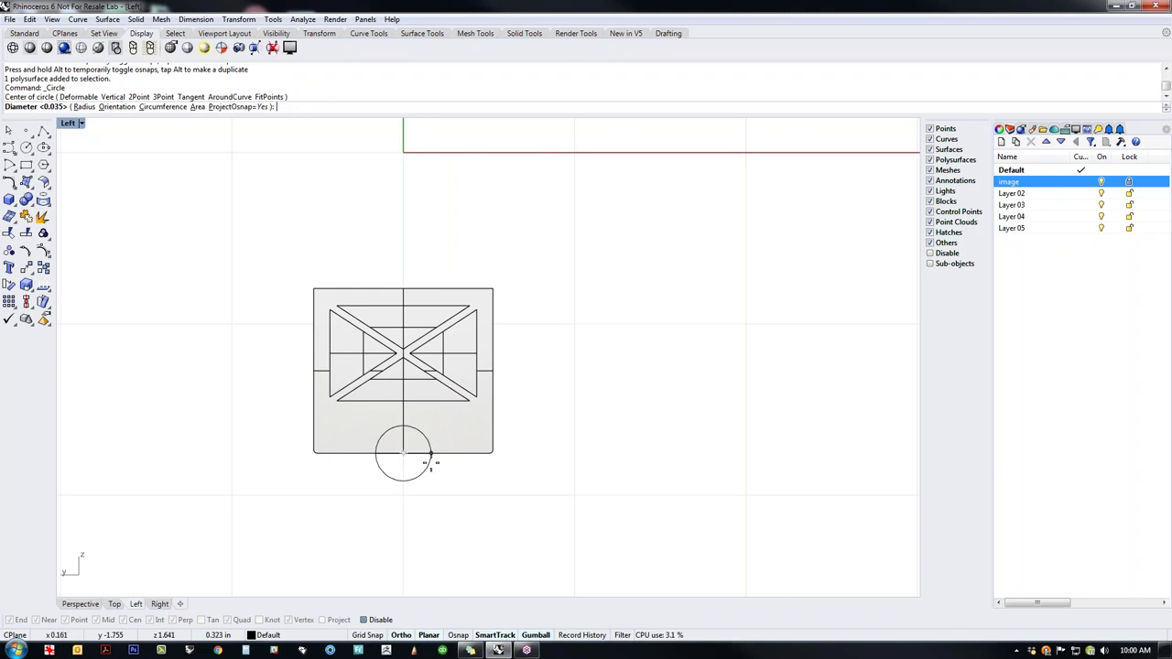
{"action": "left_click", "coordinate": [429, 463]}
Step: Try to cut through the slab with WireCut, using the circle on its bottom edge as the cutting curve
{"action": "left_click", "coordinate": [411, 481]}
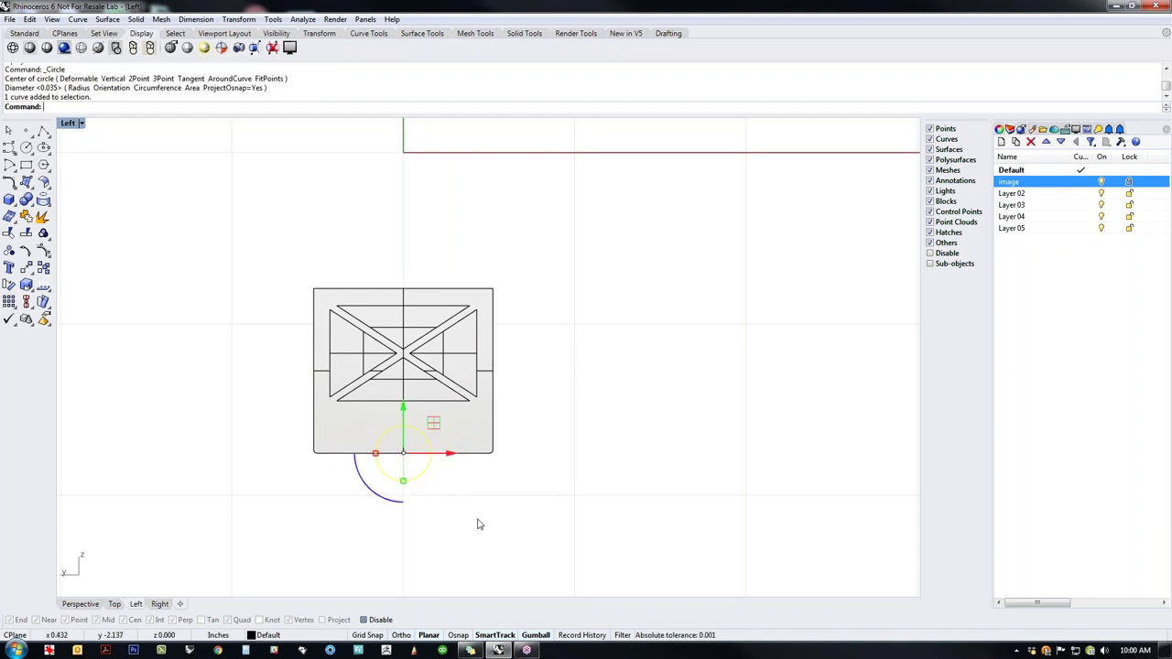
{"action": "type", "text": "Wire"}
{"action": "key", "text": "Return"}
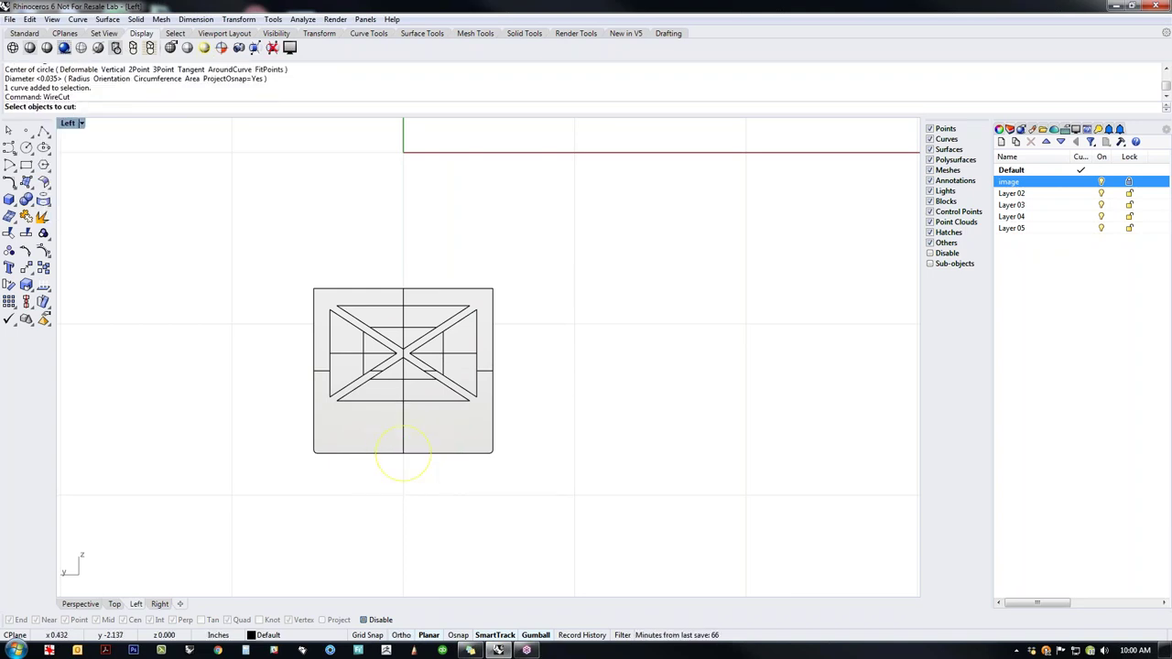
{"action": "left_click", "coordinate": [466, 445]}
{"action": "key", "text": "Return"}
{"action": "key", "text": "Return"}
{"action": "left_click", "coordinate": [410, 449]}
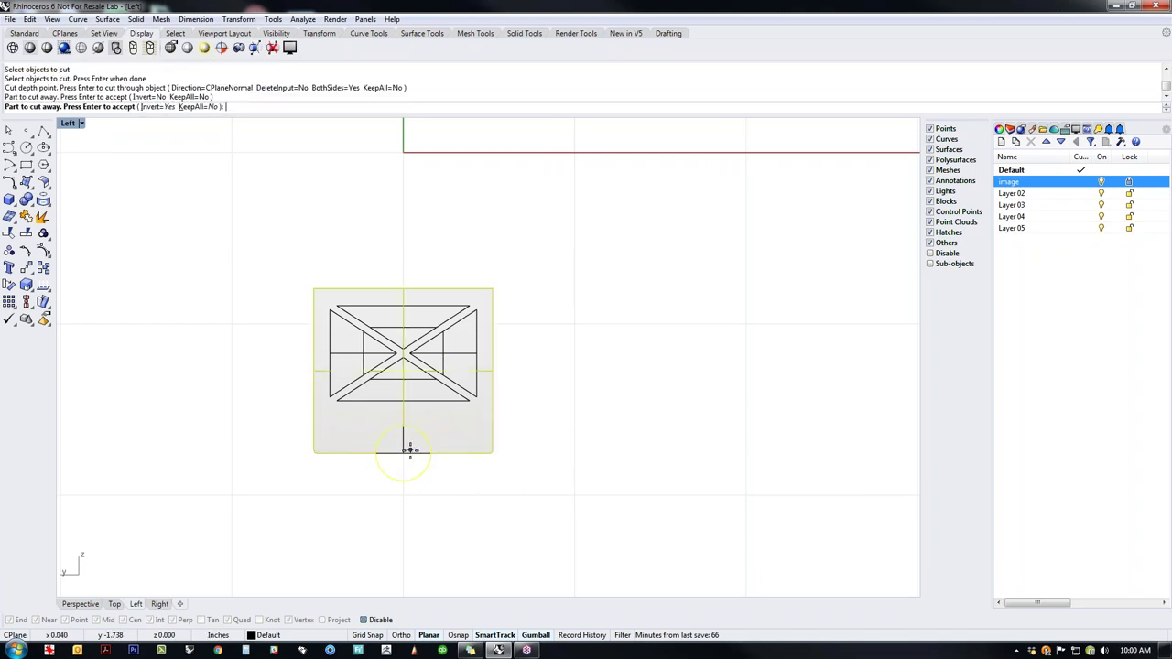
{"action": "key", "text": "Return"}
{"action": "key", "text": "F1"}
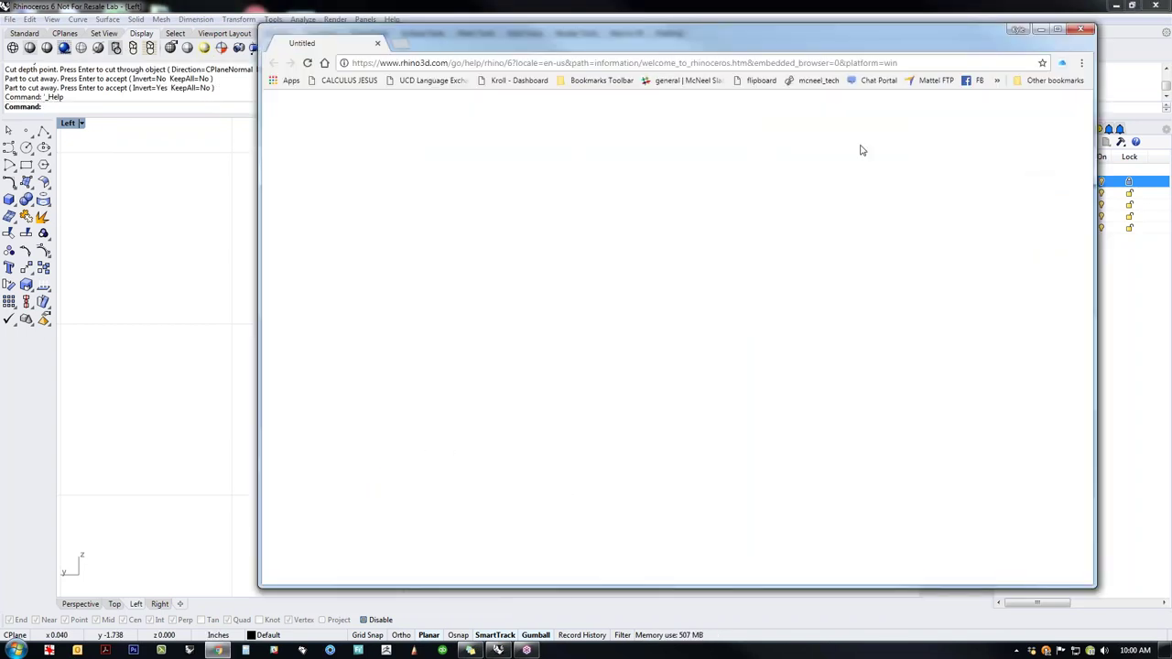
{"action": "left_click", "coordinate": [1080, 29]}
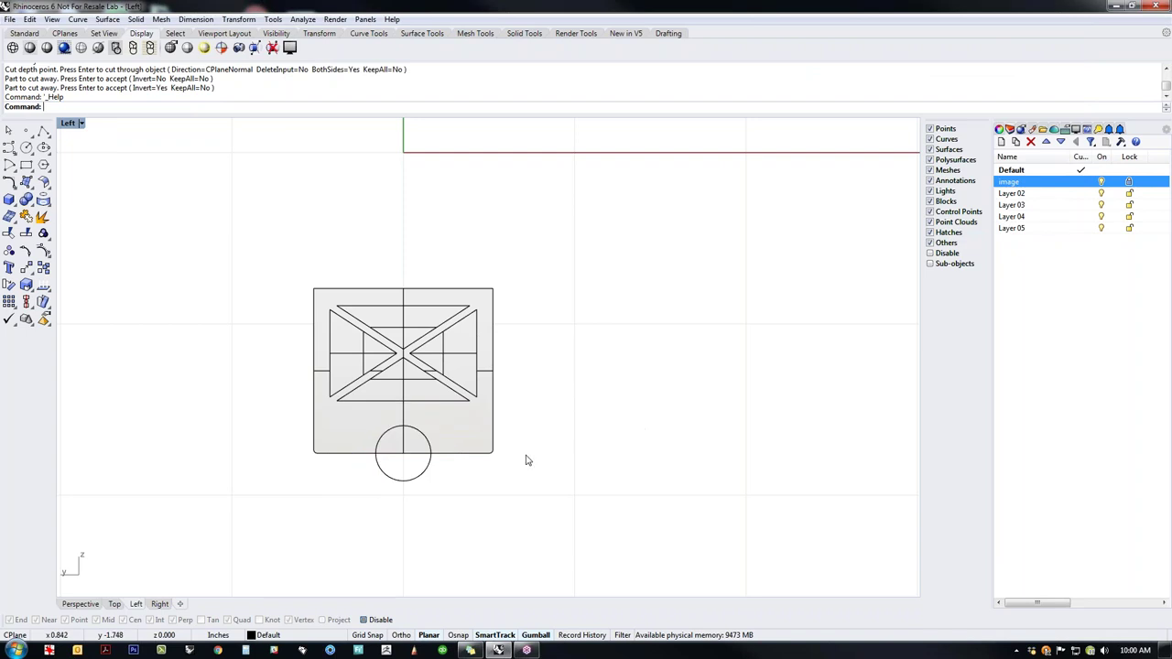
{"action": "left_click", "coordinate": [407, 446]}
{"action": "left_click", "coordinate": [452, 474]}
Step: Try the circular WireCut through the slab with Invert set to Yes, and undo the cut
{"action": "type", "text": "WireCut"}
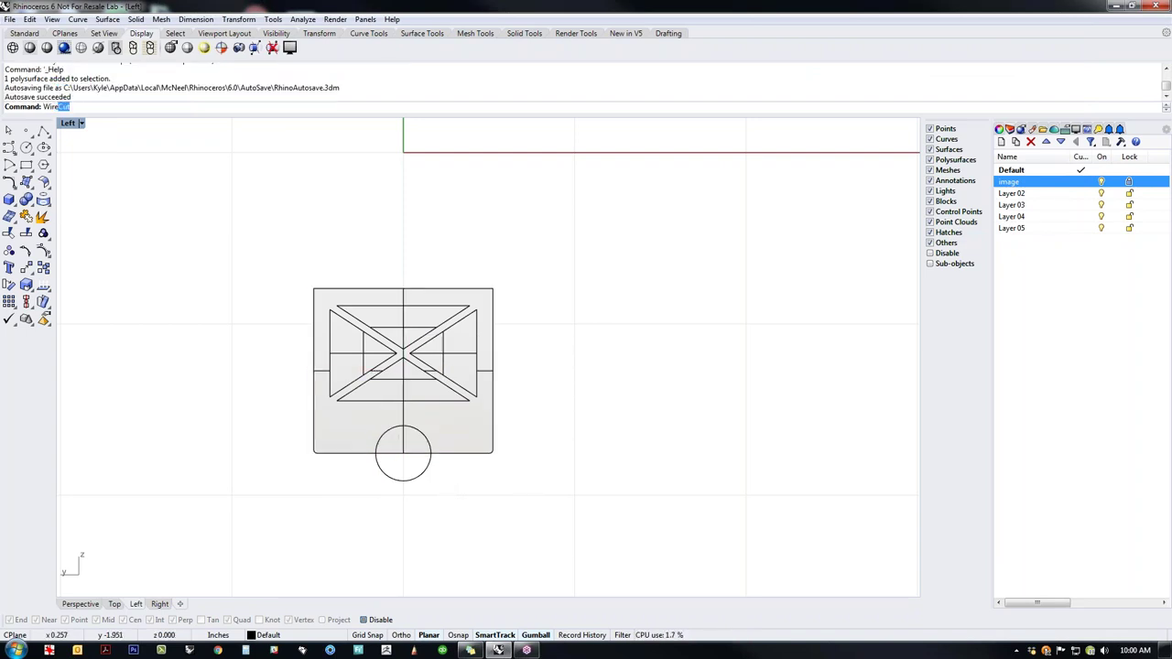
{"action": "key", "text": "Return"}
{"action": "left_click", "coordinate": [411, 477]}
{"action": "left_click", "coordinate": [448, 453]}
{"action": "key", "text": "Return"}
{"action": "key", "text": "Return"}
{"action": "key", "text": "Return"}
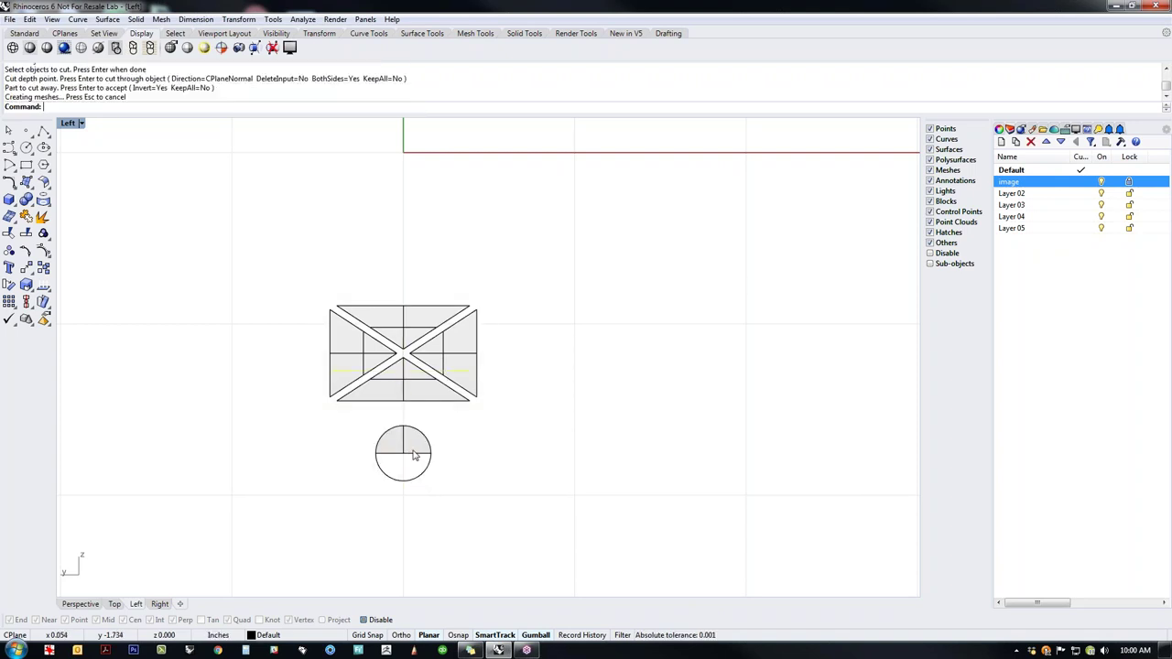
{"action": "key", "text": "ctrl+z"}
Step: Cut a semicircular notch through the slab's bottom edge with WireCut and the circle, with Invert set to No
{"action": "key", "text": "Return"}
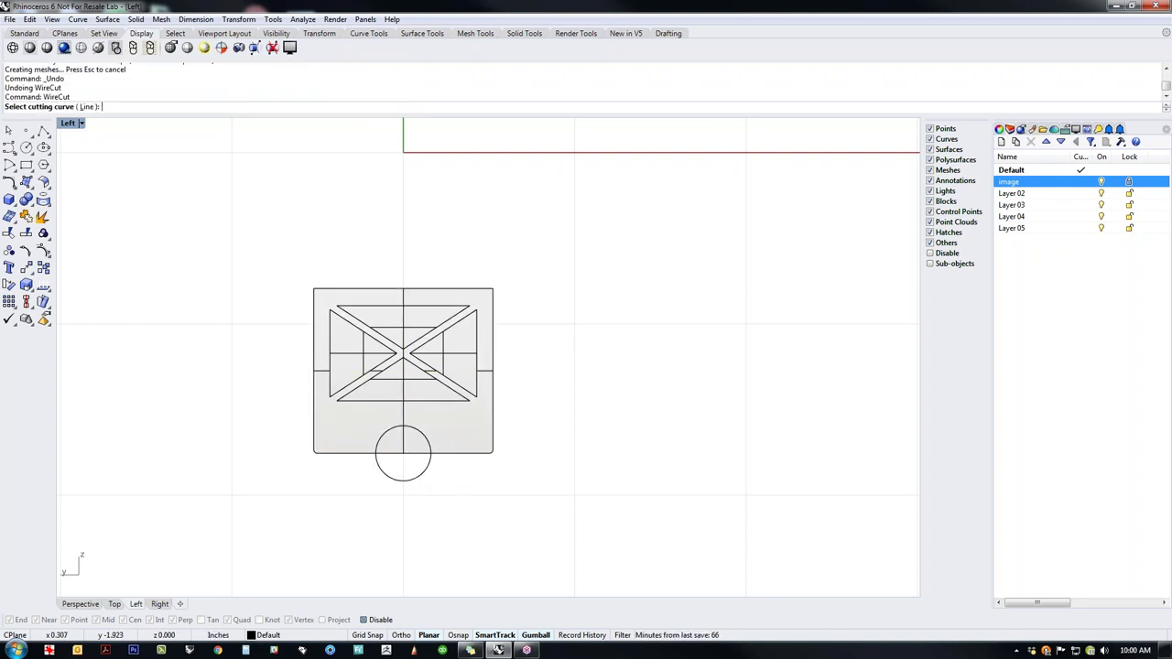
{"action": "left_click", "coordinate": [419, 473]}
{"action": "left_click", "coordinate": [454, 452]}
{"action": "key", "text": "Return"}
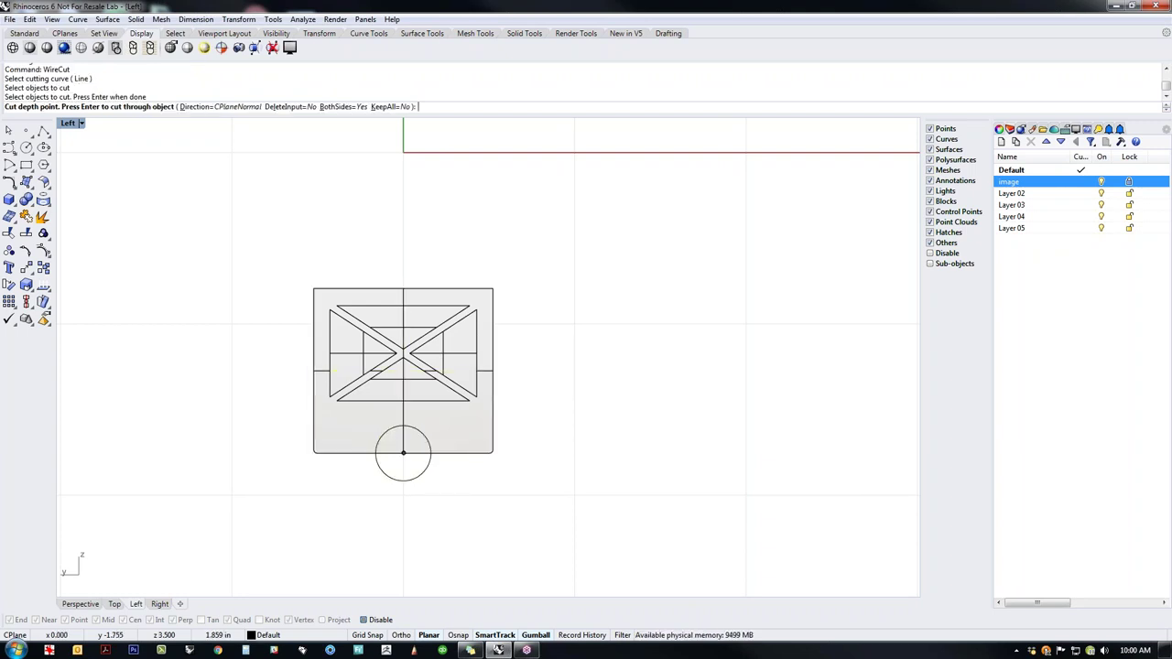
{"action": "key", "text": "Return"}
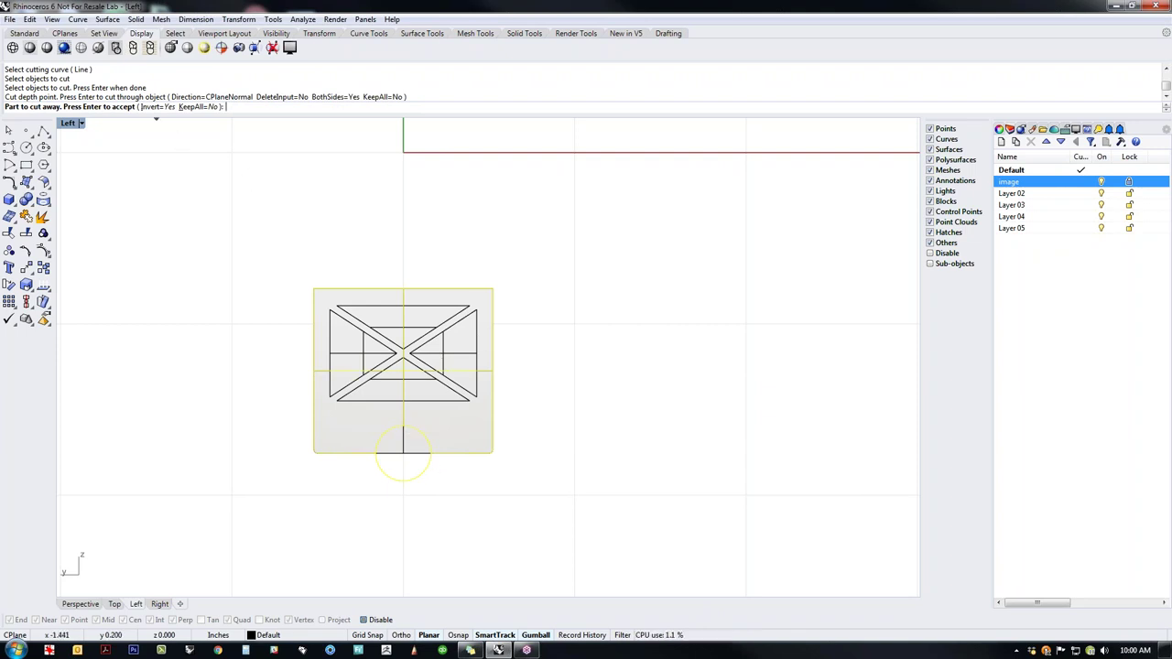
{"action": "left_click", "coordinate": [156, 106]}
{"action": "right_click", "coordinate": [163, 399]}
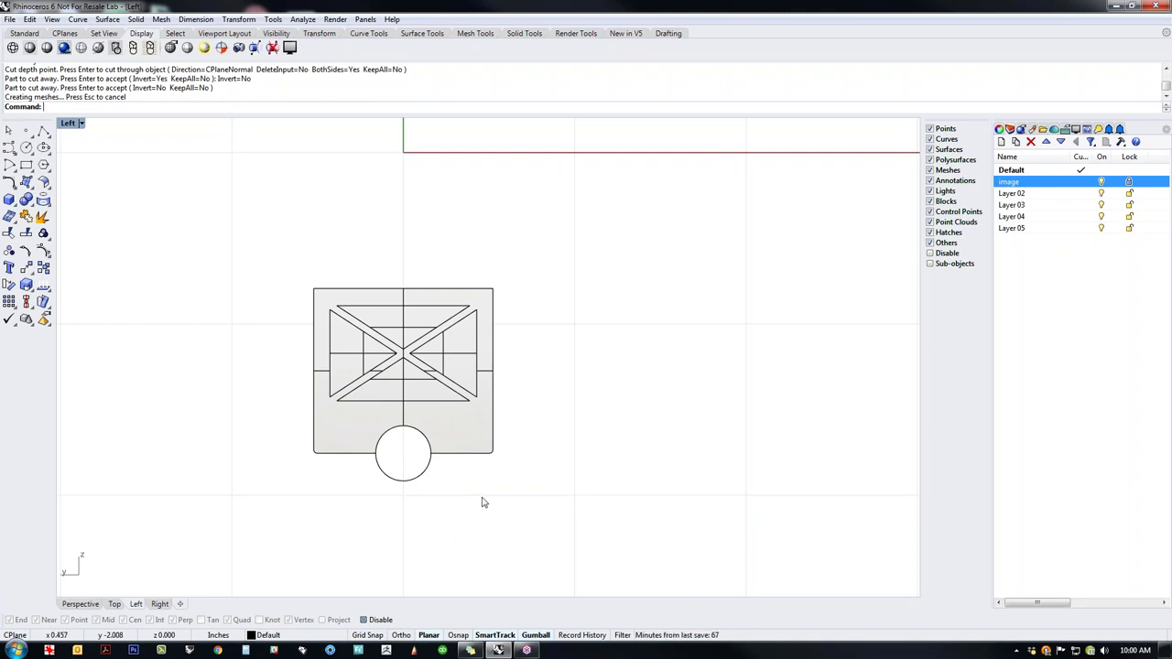
Step: Subtract the four triangular prisms from the notched slab with Boolean Difference in the Perspective view, keeping DeleteInput set to No
{"action": "key", "text": "ctrl+F4"}
{"action": "scroll", "coordinate": [559, 367], "scroll_direction": "up", "scroll_amount": 5}
{"action": "right_click_drag", "start_coordinate": [476, 463], "coordinate": [530, 441]}
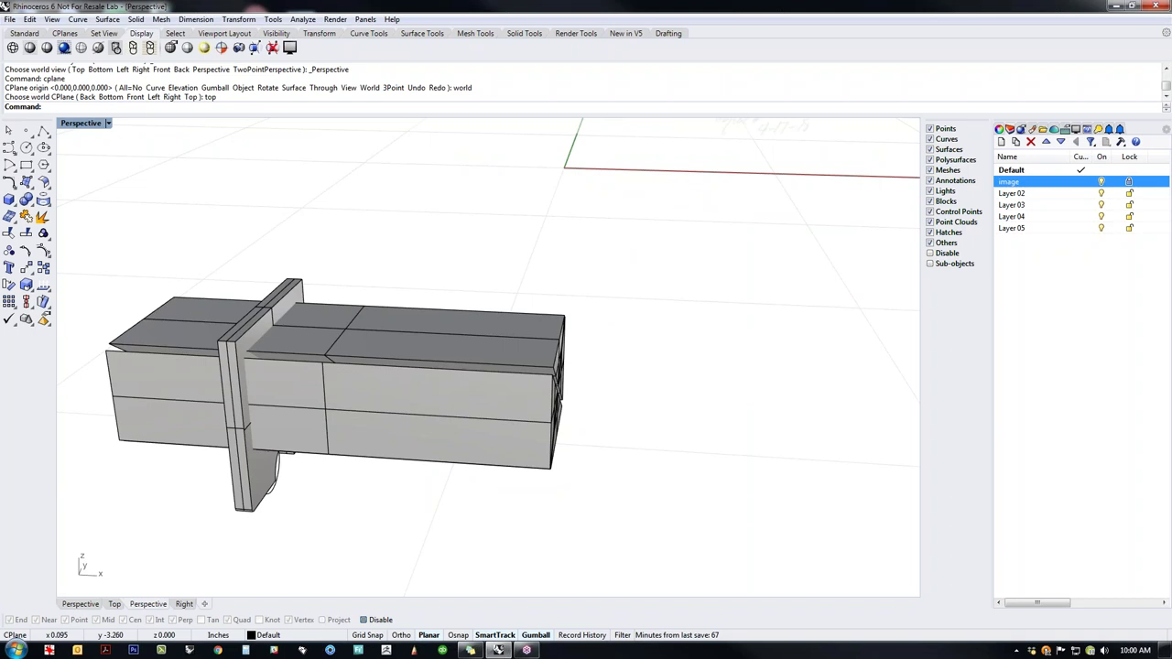
{"action": "scroll", "coordinate": [497, 507], "scroll_direction": "down", "scroll_amount": 5}
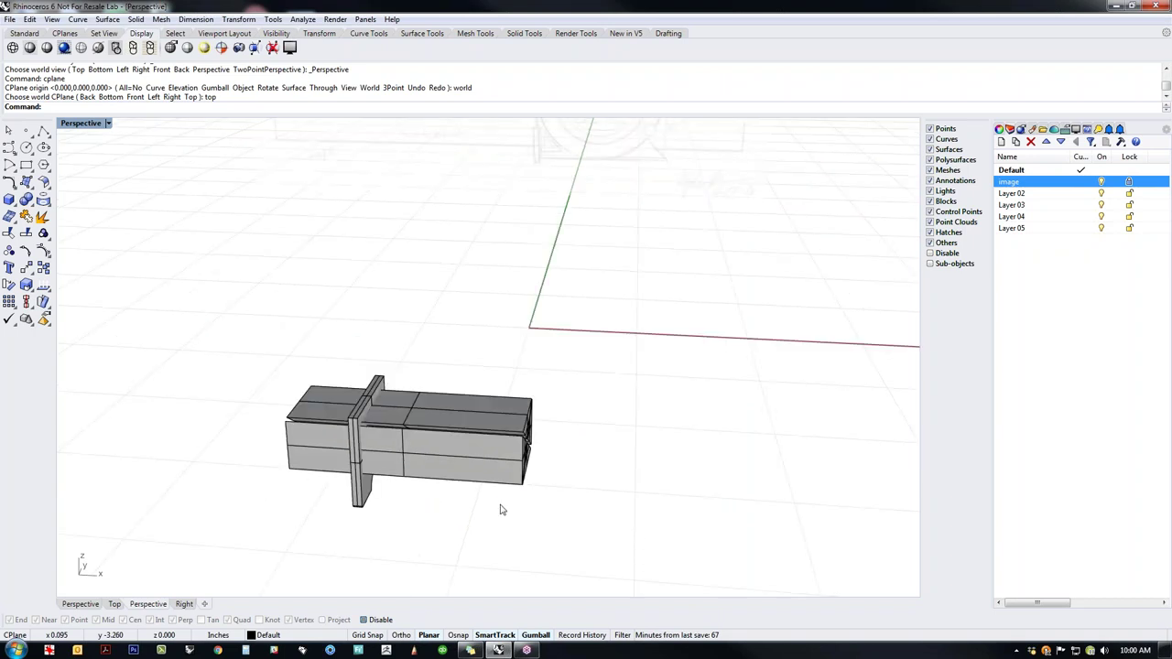
{"action": "right_click_drag", "start_coordinate": [501, 509], "coordinate": [447, 528]}
{"action": "key", "text": "Home"}
{"action": "key", "text": "Home"}
{"action": "key", "text": "Home"}
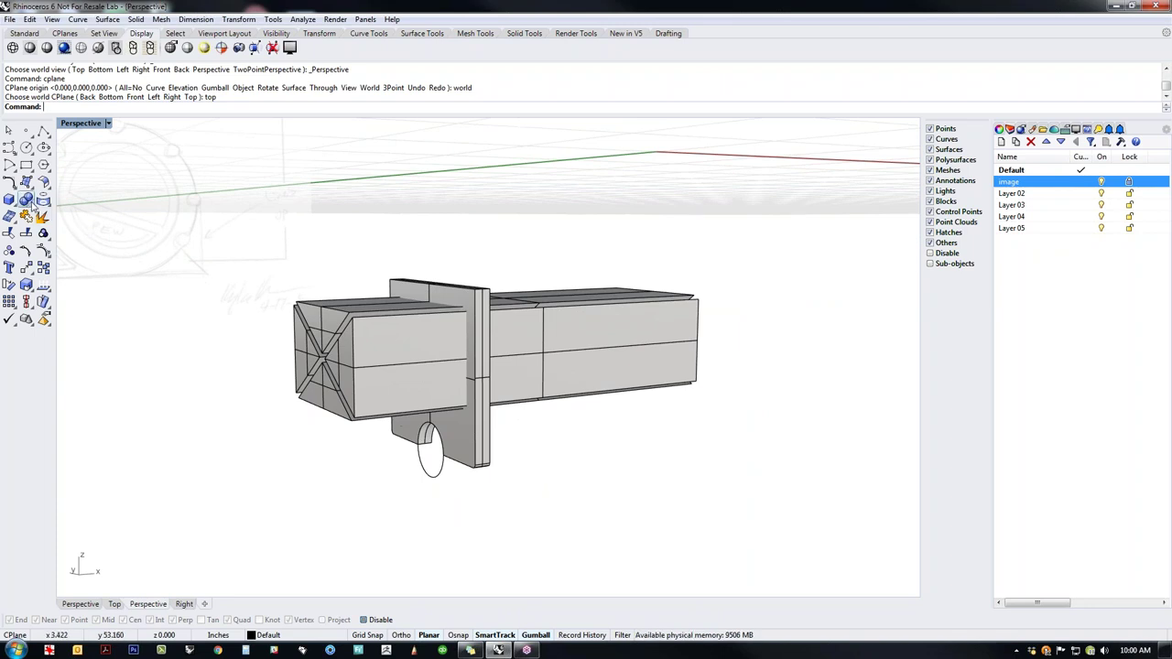
{"action": "left_click", "coordinate": [31, 203]}
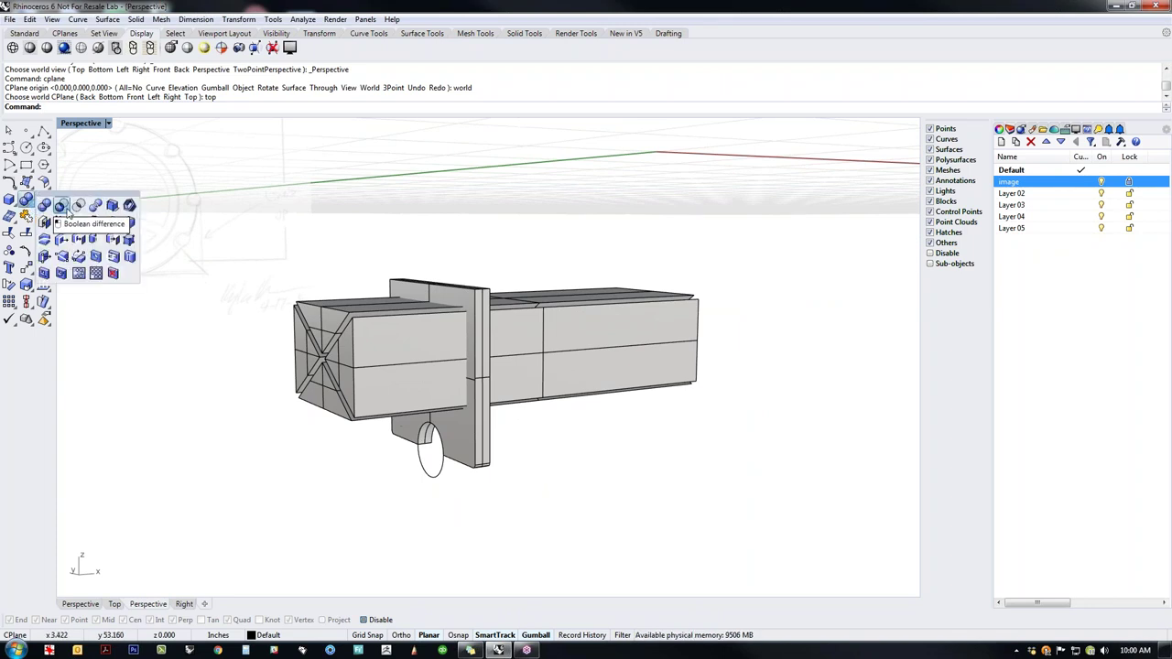
{"action": "left_click", "coordinate": [60, 206]}
{"action": "left_click", "coordinate": [483, 437]}
{"action": "right_click", "coordinate": [696, 479]}
{"action": "right_click_drag", "start_coordinate": [696, 479], "coordinate": [642, 483]}
{"action": "left_click_drag", "start_coordinate": [689, 479], "coordinate": [569, 184]}
{"action": "right_click", "coordinate": [685, 370]}
Step: Delete the four triangular prisms and their outline curves from around the notched slab
{"action": "left_click_drag", "start_coordinate": [683, 206], "coordinate": [621, 471]}
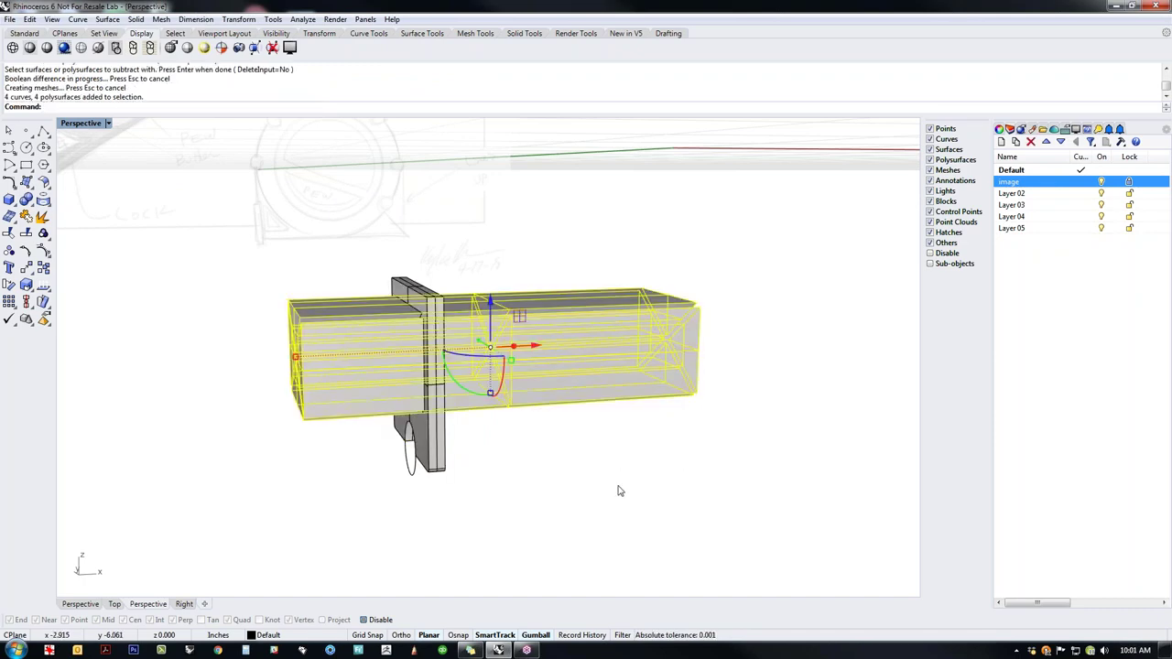
{"action": "key", "text": "Delete"}
{"action": "right_click_drag", "start_coordinate": [621, 469], "coordinate": [751, 465]}
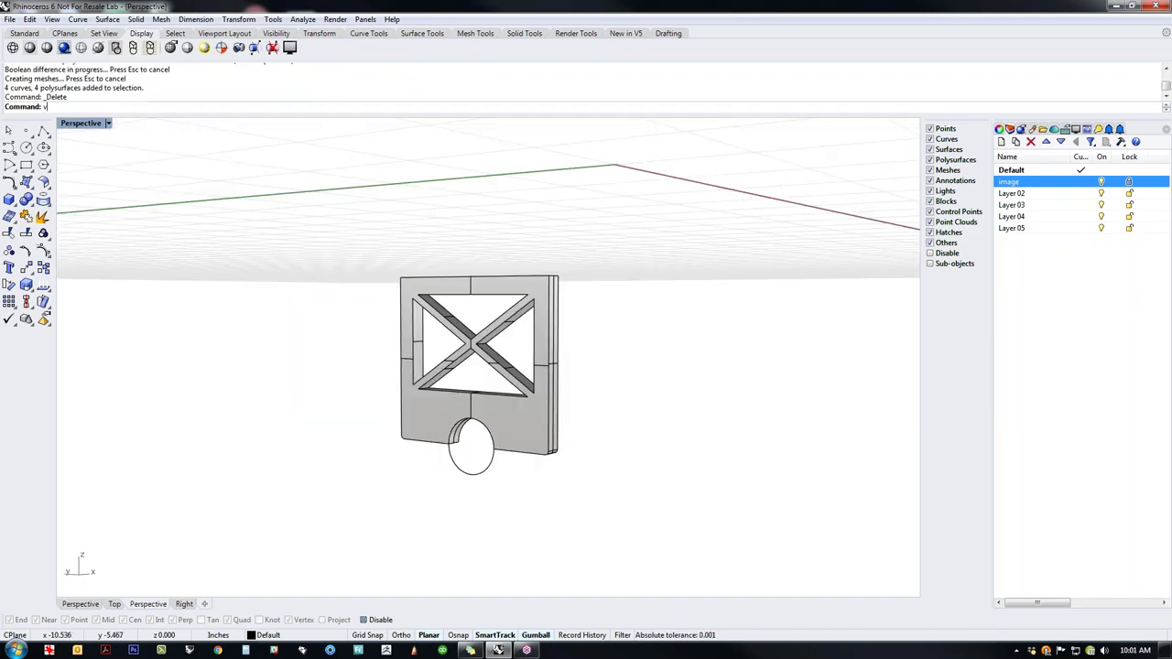
Step: Show all hidden parts and delete the leftover circle at the slab's bottom notch
{"action": "key", "text": "Return"}
{"action": "right_click_drag", "start_coordinate": [667, 486], "coordinate": [539, 510]}
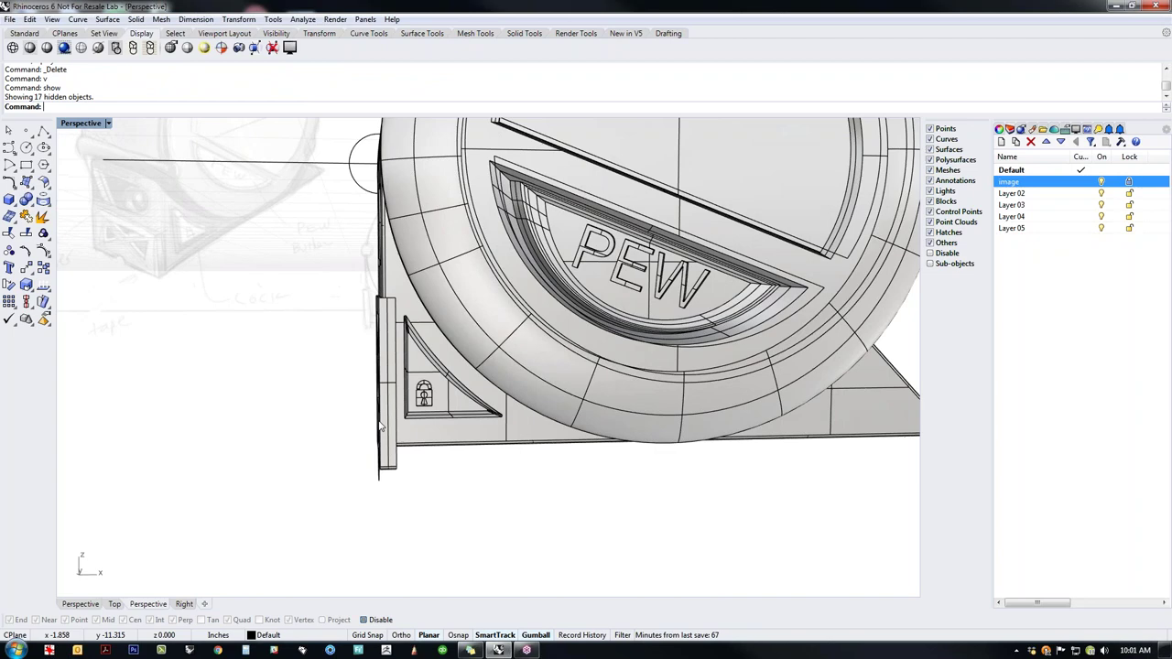
{"action": "right_click_drag", "start_coordinate": [399, 448], "coordinate": [582, 476]}
{"action": "left_click_drag", "start_coordinate": [582, 514], "coordinate": [537, 488]}
{"action": "key", "text": "Delete"}
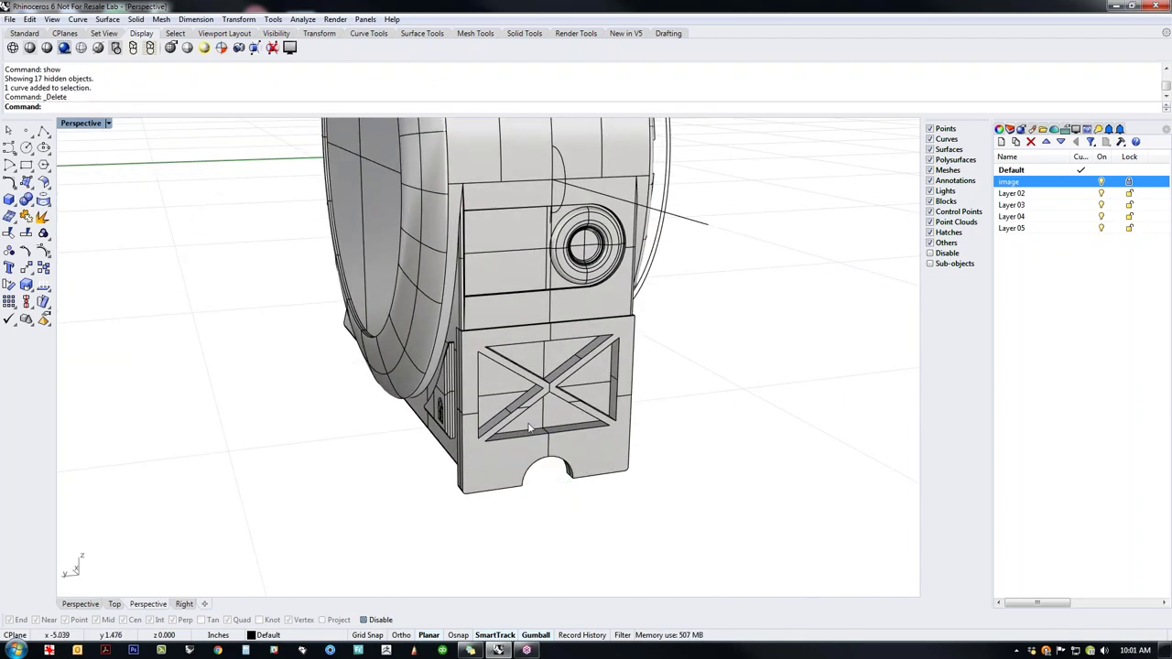
Step: Try moving the braced end slab away from the body along the X axis, and undo the move
{"action": "scroll", "coordinate": [529, 429], "scroll_direction": "up", "scroll_amount": 3}
{"action": "left_click", "coordinate": [568, 418]}
{"action": "right_click_drag", "start_coordinate": [653, 473], "coordinate": [412, 486]}
{"action": "scroll", "coordinate": [300, 420], "scroll_direction": "down", "scroll_amount": 7}
{"action": "left_click", "coordinate": [282, 441]}
{"action": "scroll", "coordinate": [366, 476], "scroll_direction": "up", "scroll_amount": 2}
{"action": "left_click", "coordinate": [415, 484]}
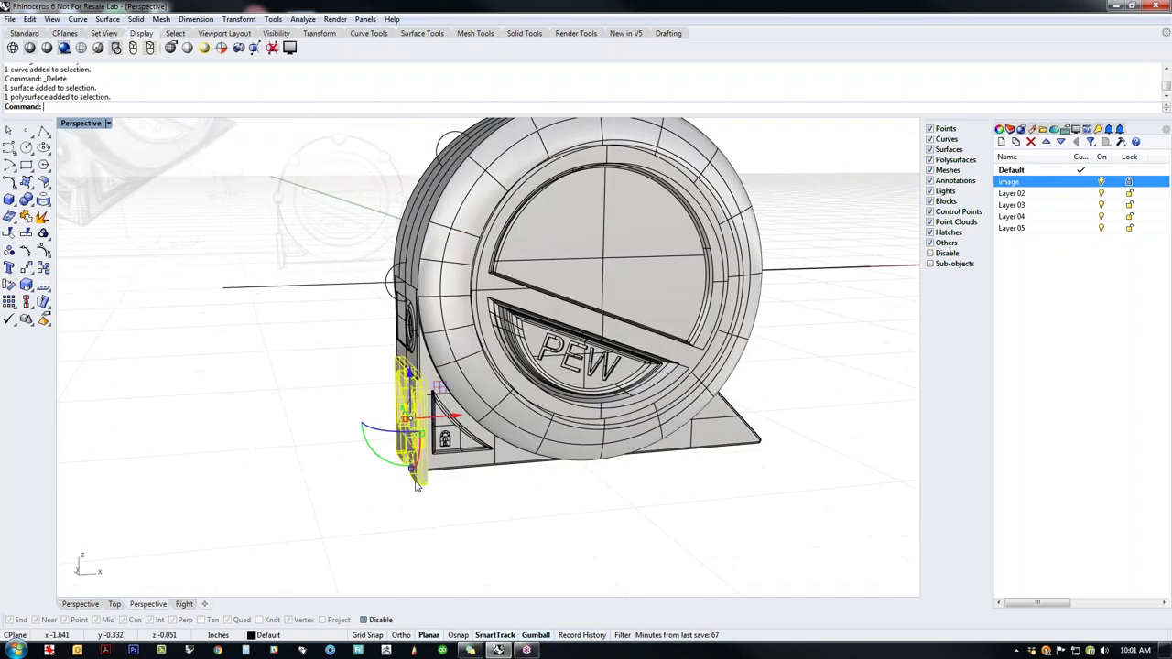
{"action": "left_click_drag", "start_coordinate": [462, 418], "coordinate": [268, 419]}
{"action": "left_click", "coordinate": [280, 480]}
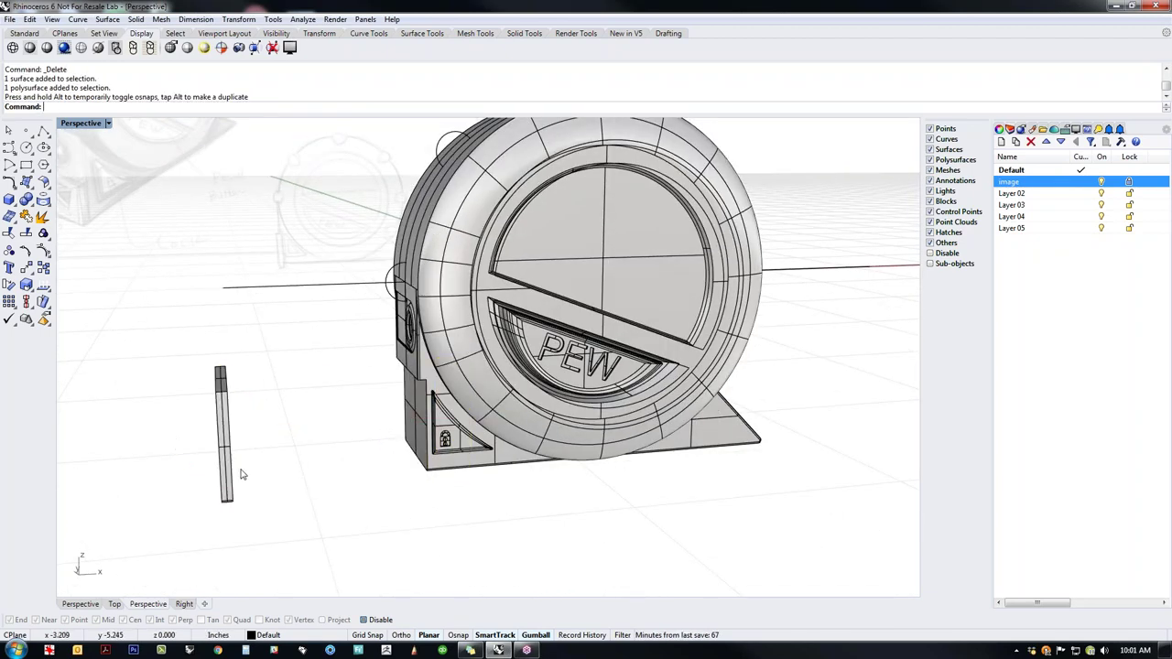
{"action": "key", "text": "ctrl+z"}
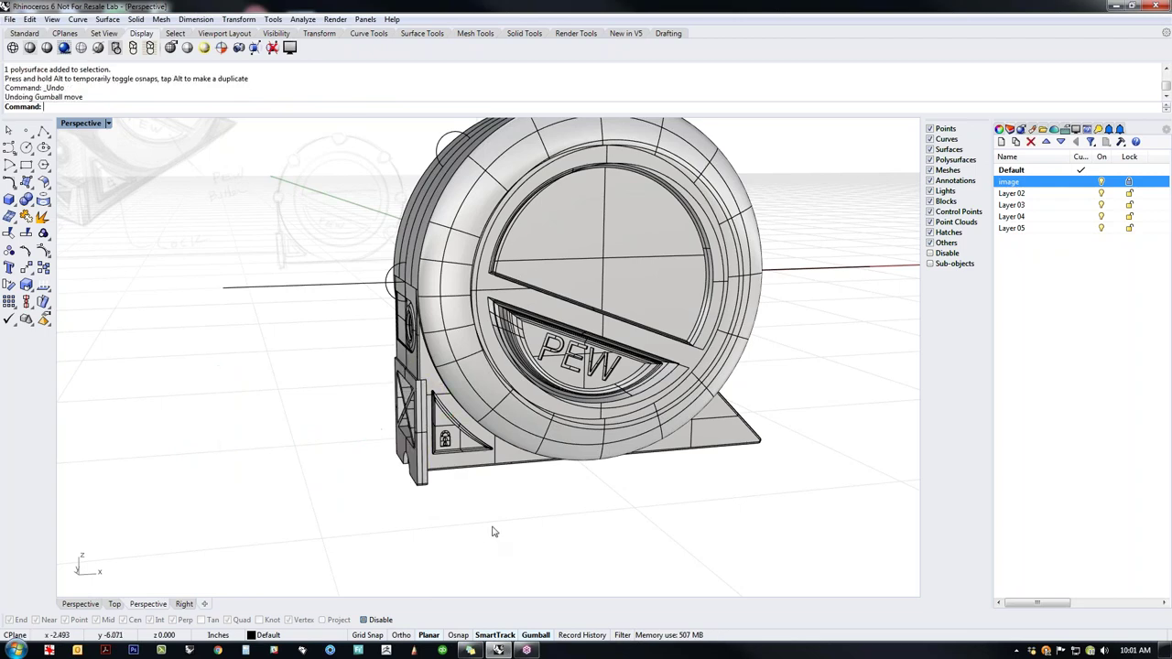
Step: Select the four small circles spaced along the rim of the round body: both sides, the upper left and the top
{"action": "right_click_drag", "start_coordinate": [491, 531], "coordinate": [540, 536]}
{"action": "mouse_move", "coordinate": [494, 449]}
{"action": "right_mouse_down", "text": "shift"}
{"action": "mouse_move", "coordinate": [467, 486]}
{"action": "mouse_move", "coordinate": [403, 465]}
{"action": "mouse_move", "coordinate": [435, 470]}
{"action": "mouse_move", "coordinate": [385, 413]}
{"action": "mouse_move", "coordinate": [288, 348]}
{"action": "right_mouse_up", "text": "shift"}
{"action": "left_click", "coordinate": [302, 349]}
{"action": "left_click", "coordinate": [346, 213], "text": "shift"}
{"action": "left_click", "coordinate": [488, 153], "text": "shift"}
{"action": "right_click_drag", "start_coordinate": [758, 395], "coordinate": [687, 385]}
{"action": "left_click", "coordinate": [686, 362], "text": "shift"}
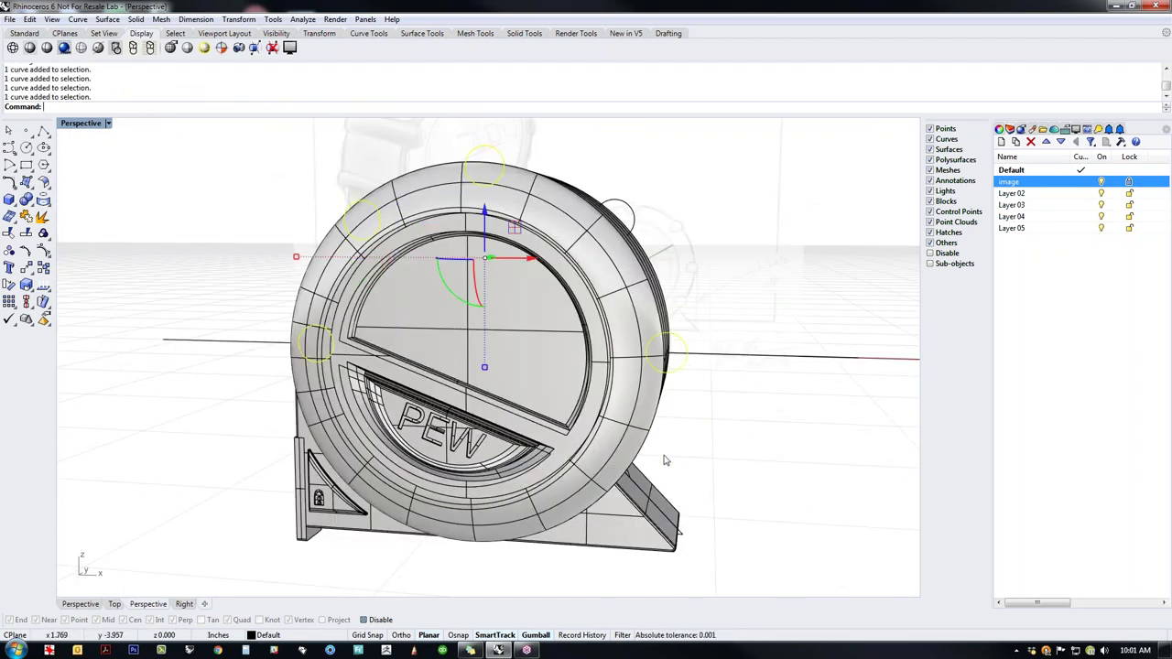
Step: Examine the selected rim circles in the Front view and up close in the Perspective view above the end block
{"action": "right_click_drag", "start_coordinate": [667, 456], "coordinate": [719, 445]}
{"action": "type", "text": "ront"}
{"action": "key", "text": "Return"}
{"action": "right_click_drag", "start_coordinate": [324, 417], "coordinate": [367, 393]}
{"action": "type", "text": "p"}
{"action": "key", "text": "Return"}
{"action": "scroll", "coordinate": [357, 387], "scroll_direction": "up", "scroll_amount": 5}
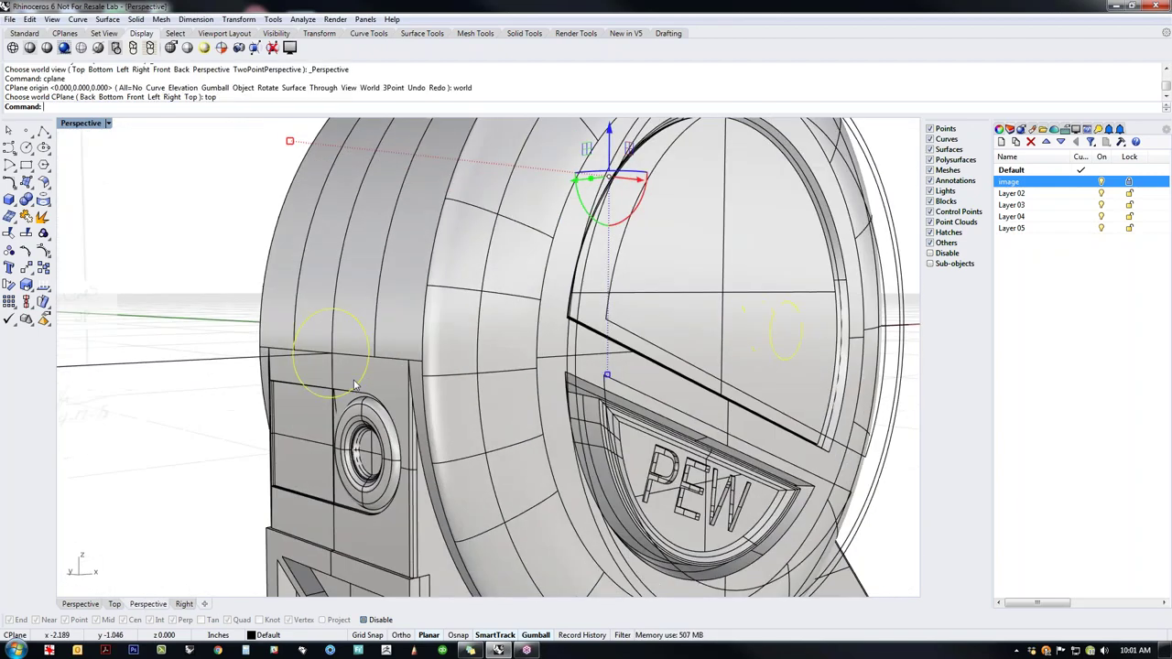
Step: Add the upper-right rim circle to the selection and rotate all five circles about 21 degrees clockwise around the body's centre in the Front view
{"action": "right_click_drag", "start_coordinate": [351, 389], "coordinate": [391, 418]}
{"action": "type", "text": "f"}
{"action": "key", "text": "Return"}
{"action": "scroll", "coordinate": [340, 390], "scroll_direction": "down", "scroll_amount": 6}
{"action": "left_click", "coordinate": [611, 277]}
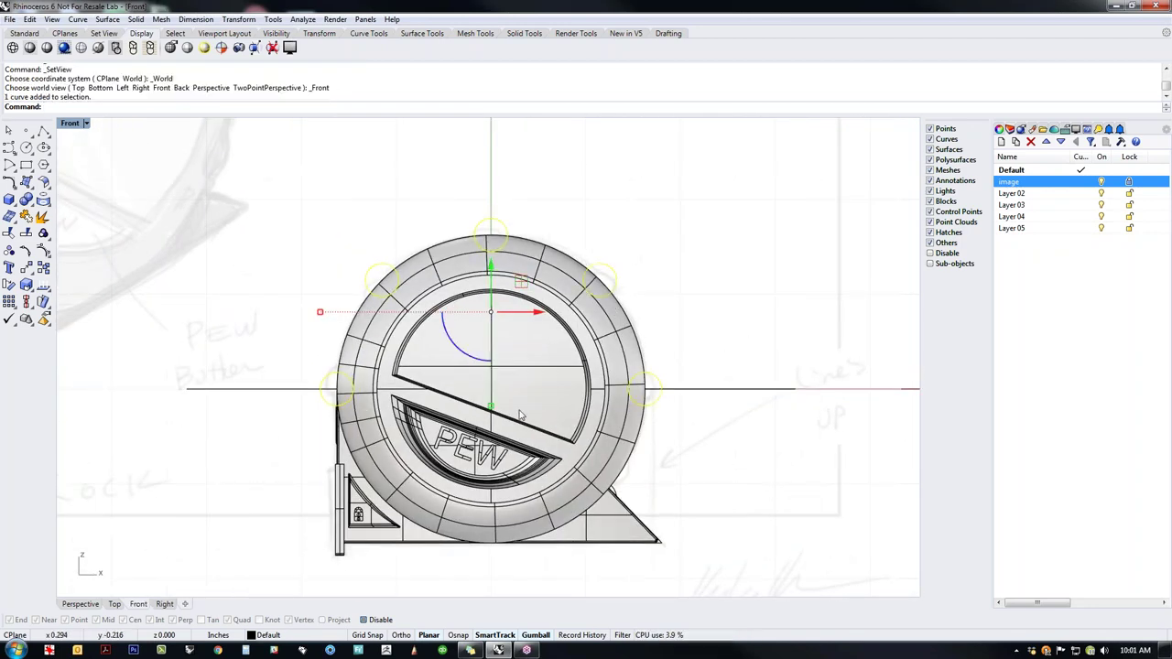
{"action": "type", "text": "rr"}
{"action": "key", "text": "Return"}
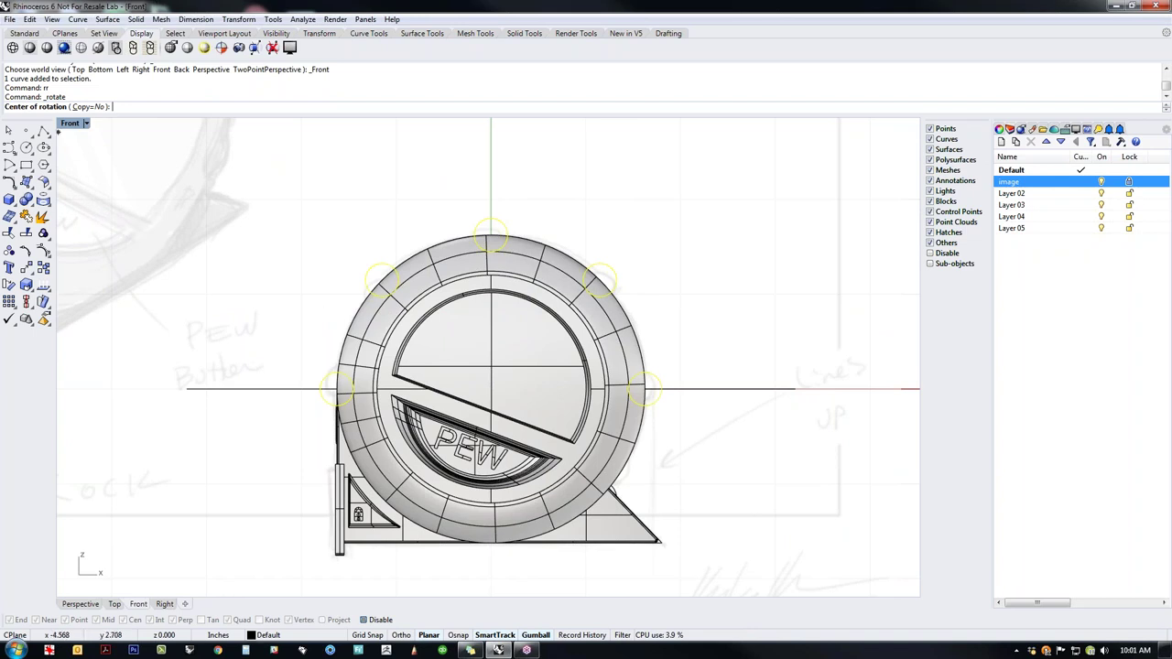
{"action": "left_click", "coordinate": [437, 319]}
{"action": "left_click", "coordinate": [240, 275]}
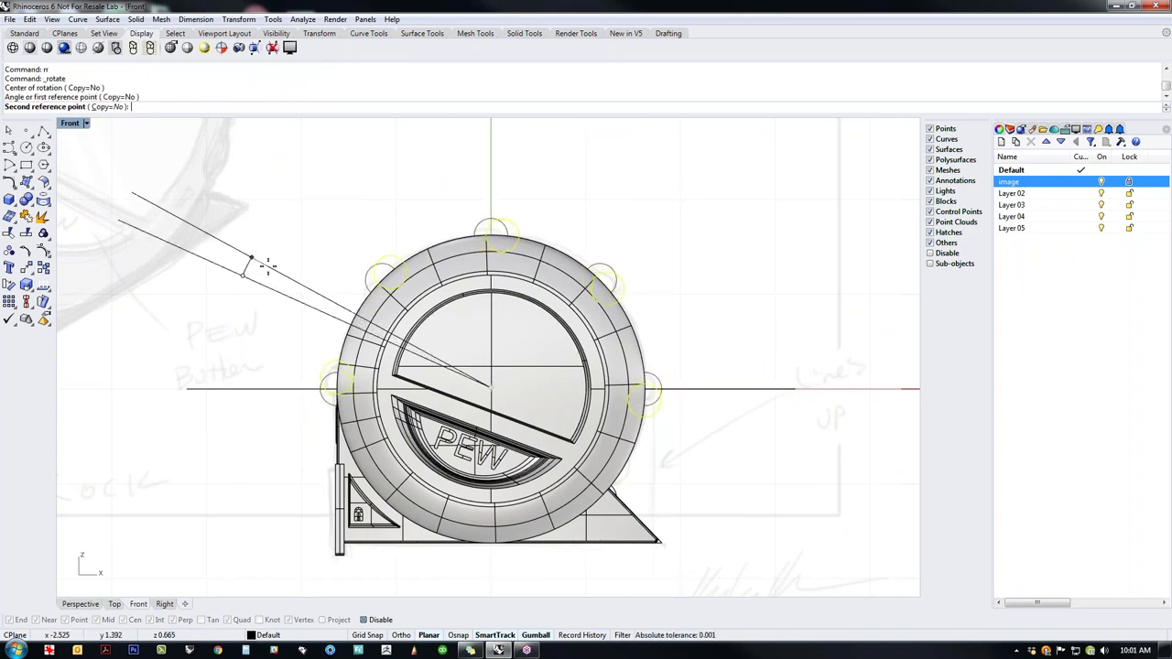
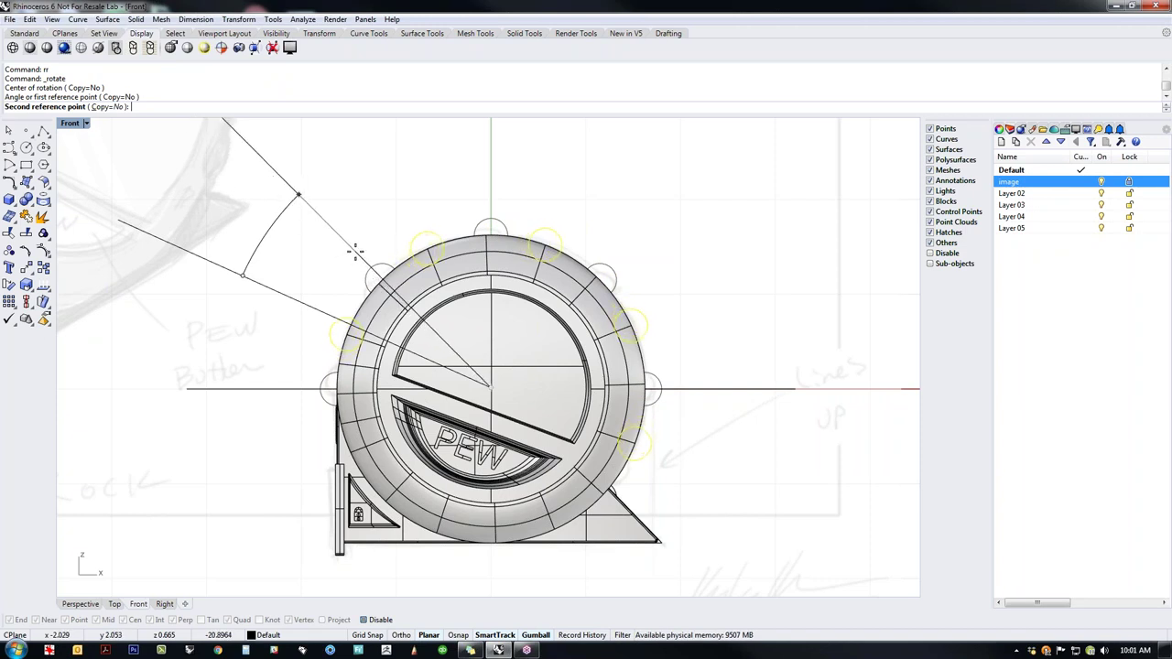
{"action": "left_click", "coordinate": [356, 251]}
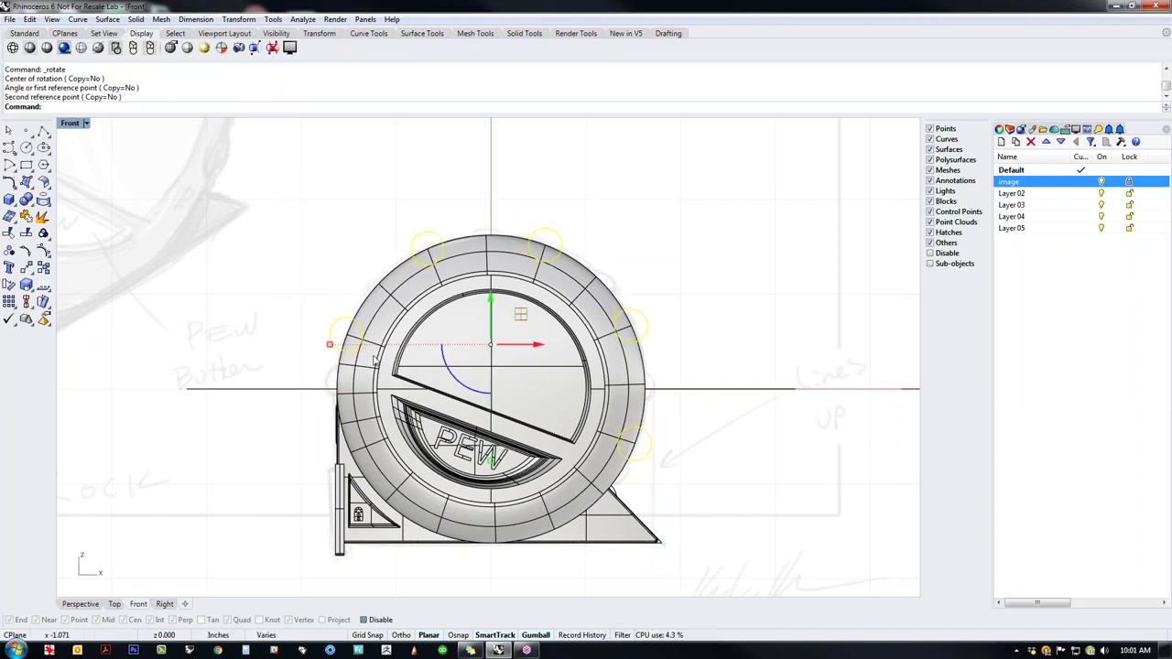
{"action": "left_click", "coordinate": [741, 477]}
Step: Try rotating the rim circle at the body's upper left by 90 degrees in the Perspective view, and undo the rotation
{"action": "key", "text": "ctrl+F4"}
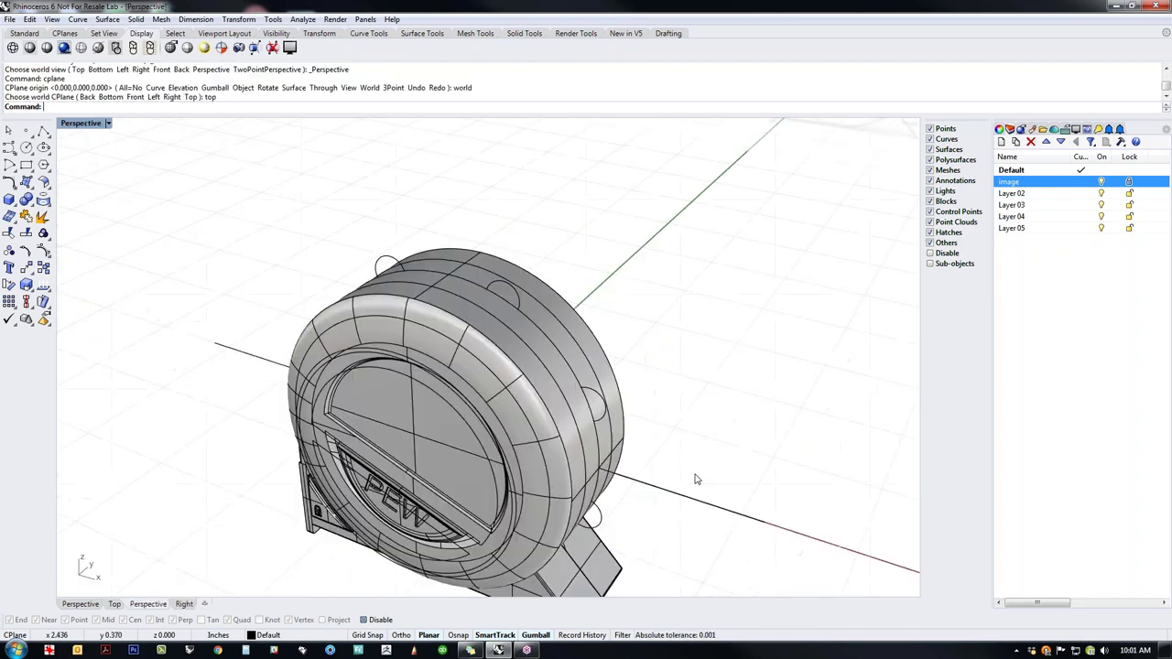
{"action": "right_click_drag", "start_coordinate": [421, 460], "coordinate": [393, 429]}
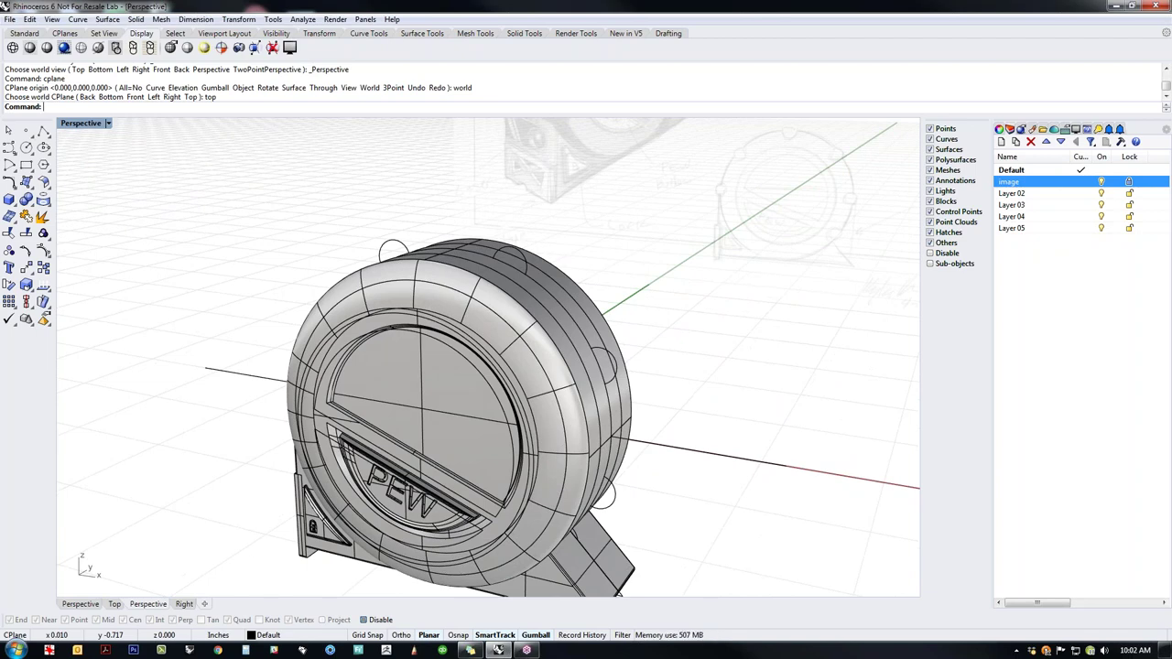
{"action": "right_click_drag", "start_coordinate": [416, 440], "coordinate": [488, 397]}
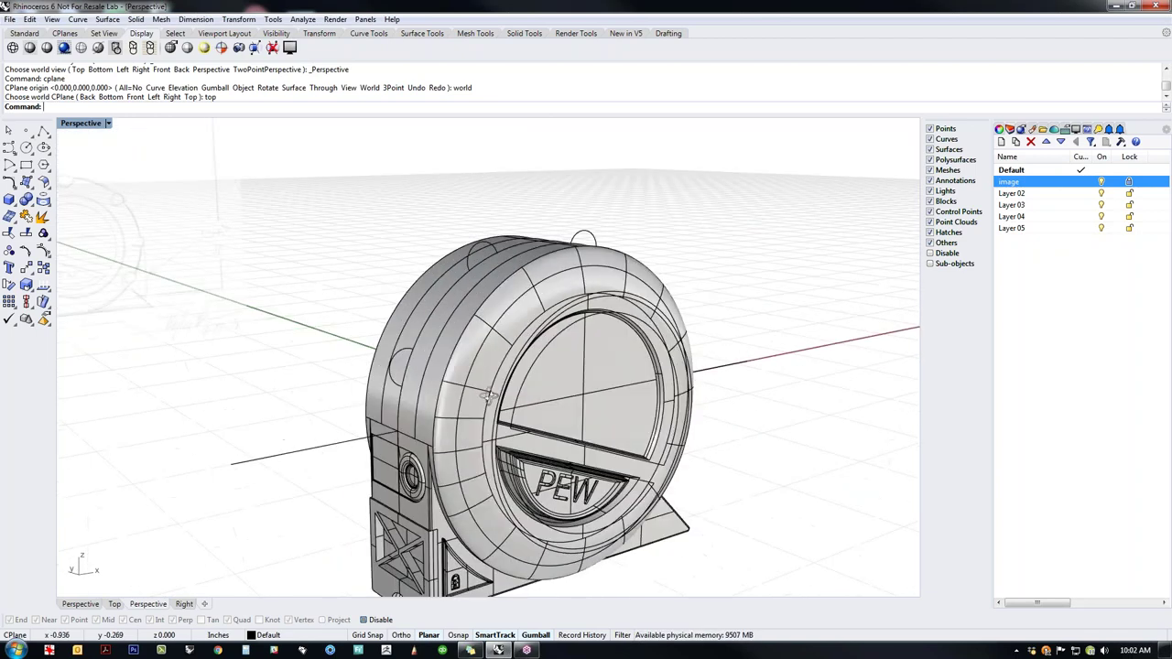
{"action": "left_click", "coordinate": [403, 356]}
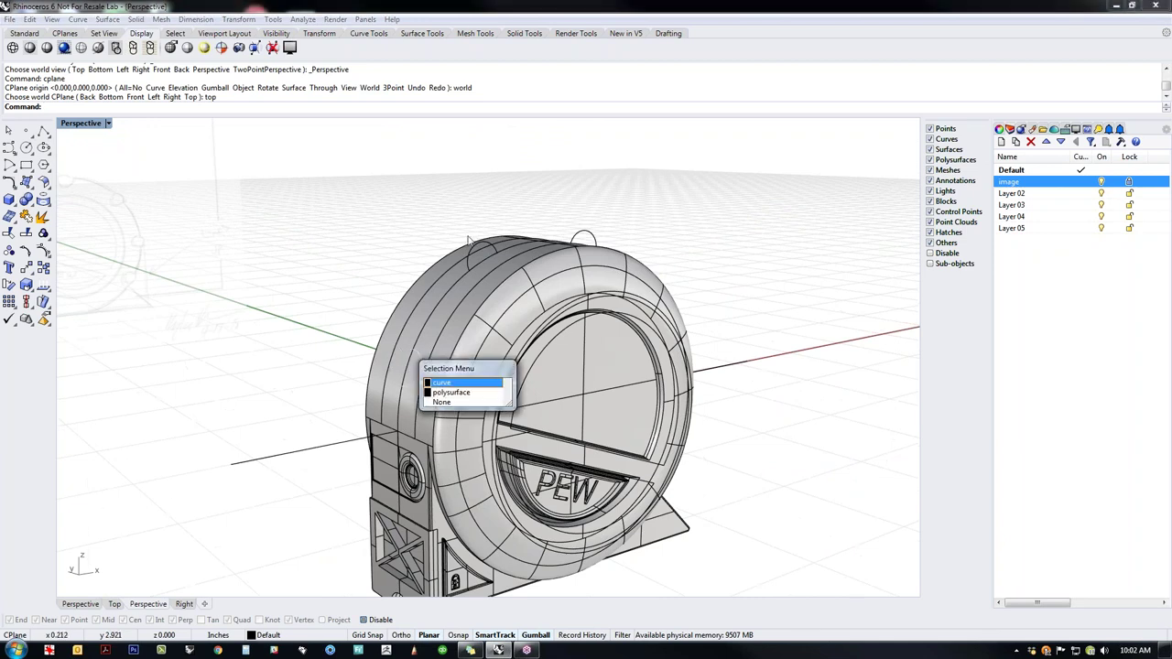
{"action": "left_click", "coordinate": [443, 382]}
{"action": "left_click", "coordinate": [475, 261]}
{"action": "left_click", "coordinate": [377, 255]}
{"action": "left_click", "coordinate": [478, 256]}
{"action": "left_click", "coordinate": [513, 286]}
{"action": "left_click", "coordinate": [508, 293]}
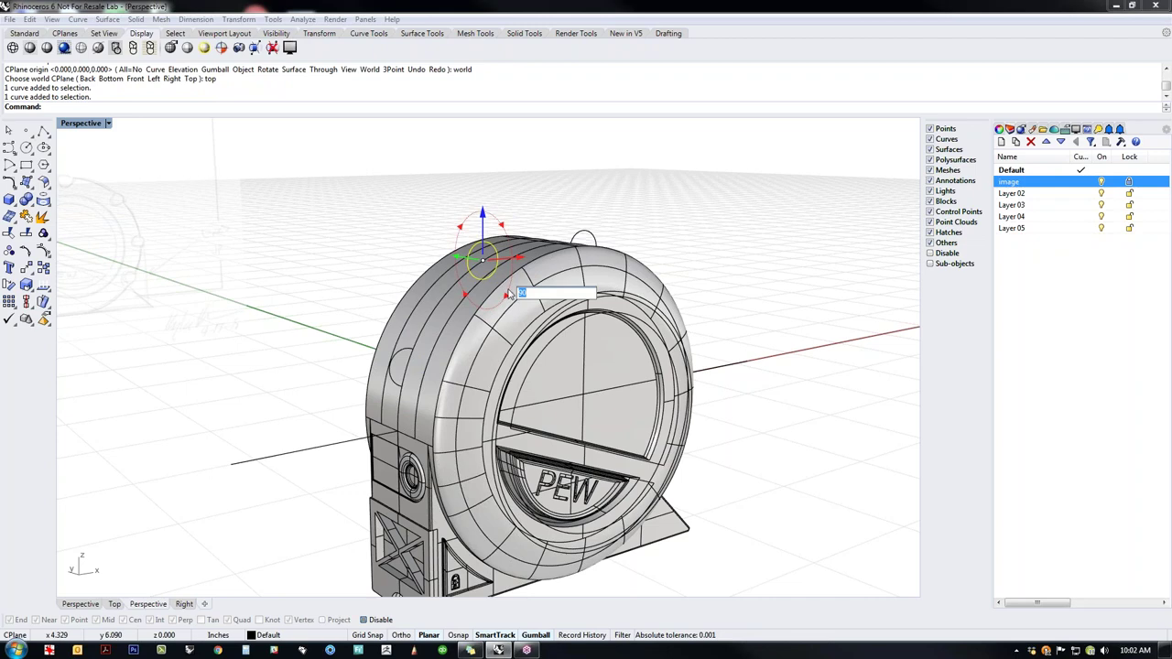
{"action": "key", "text": "Return"}
{"action": "right_click_drag", "start_coordinate": [417, 243], "coordinate": [411, 259]}
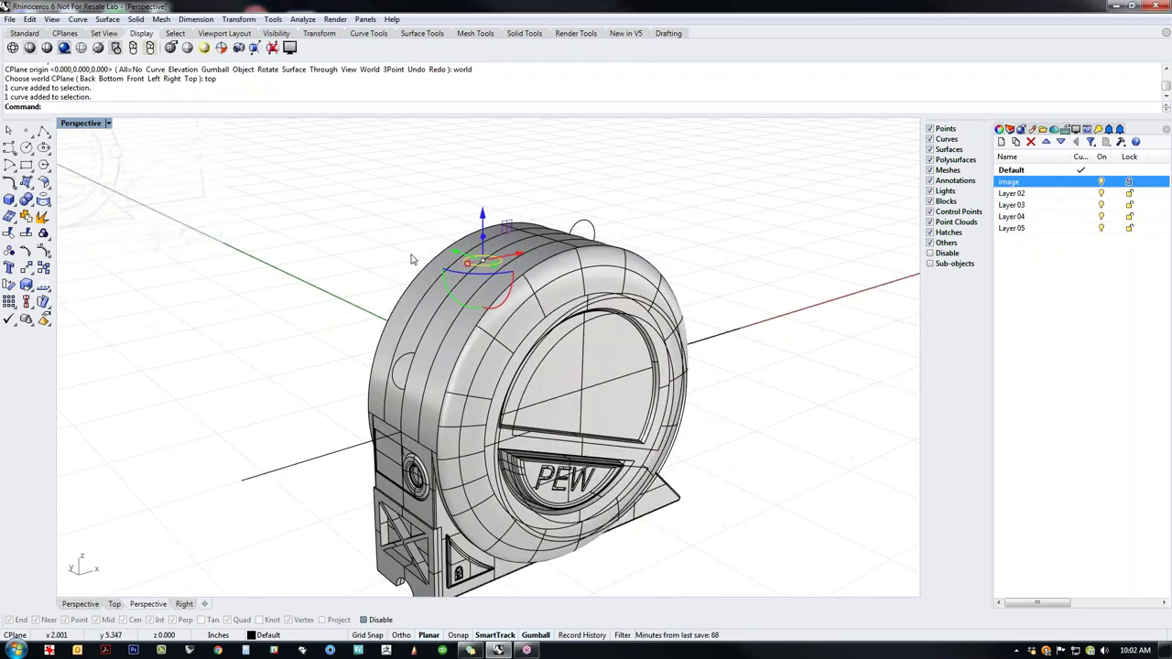
{"action": "key", "text": "ctrl+z"}
Step: Try extruding the selected upper-left rim circle with the gumball, and undo the extrusion
{"action": "left_click_drag", "start_coordinate": [469, 257], "coordinate": [403, 234]}
{"action": "right_click_drag", "start_coordinate": [336, 276], "coordinate": [501, 291]}
{"action": "mouse_move", "coordinate": [484, 334]}
{"action": "right_mouse_down"}
{"action": "mouse_move", "coordinate": [320, 331]}
{"action": "mouse_move", "coordinate": [488, 322]}
{"action": "right_mouse_up"}
{"action": "key", "text": "ctrl+z"}
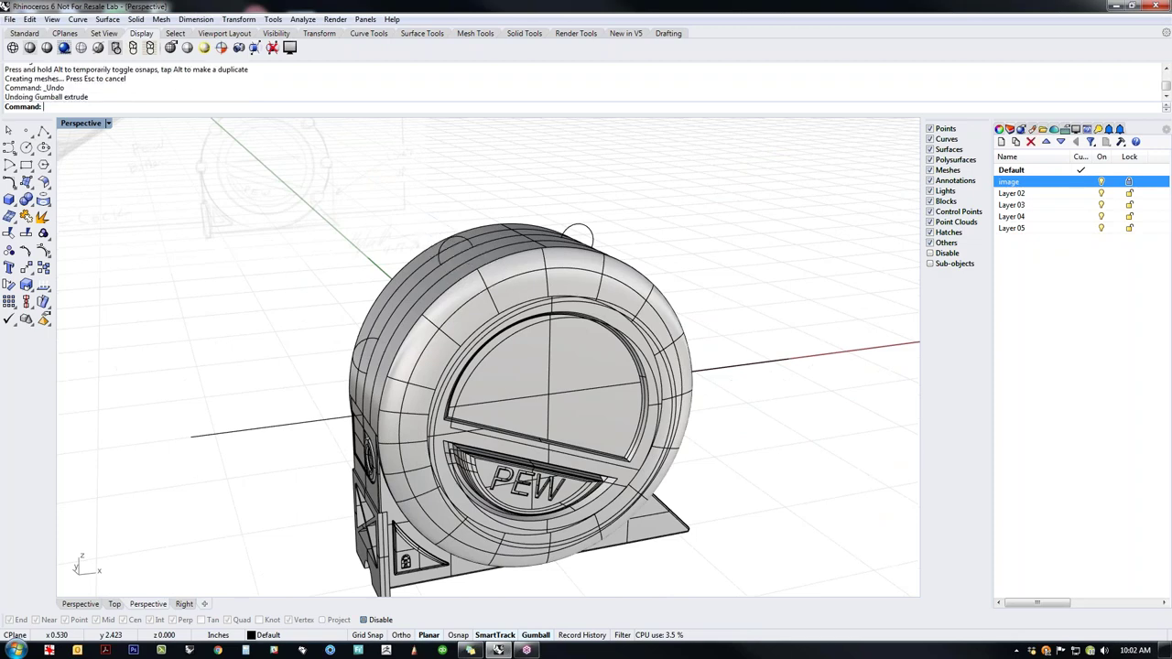
Step: In the Front view, draw a polyline from the centre of the leftmost rim circle to the body's centre
{"action": "type", "text": "front"}
{"action": "key", "text": "Return"}
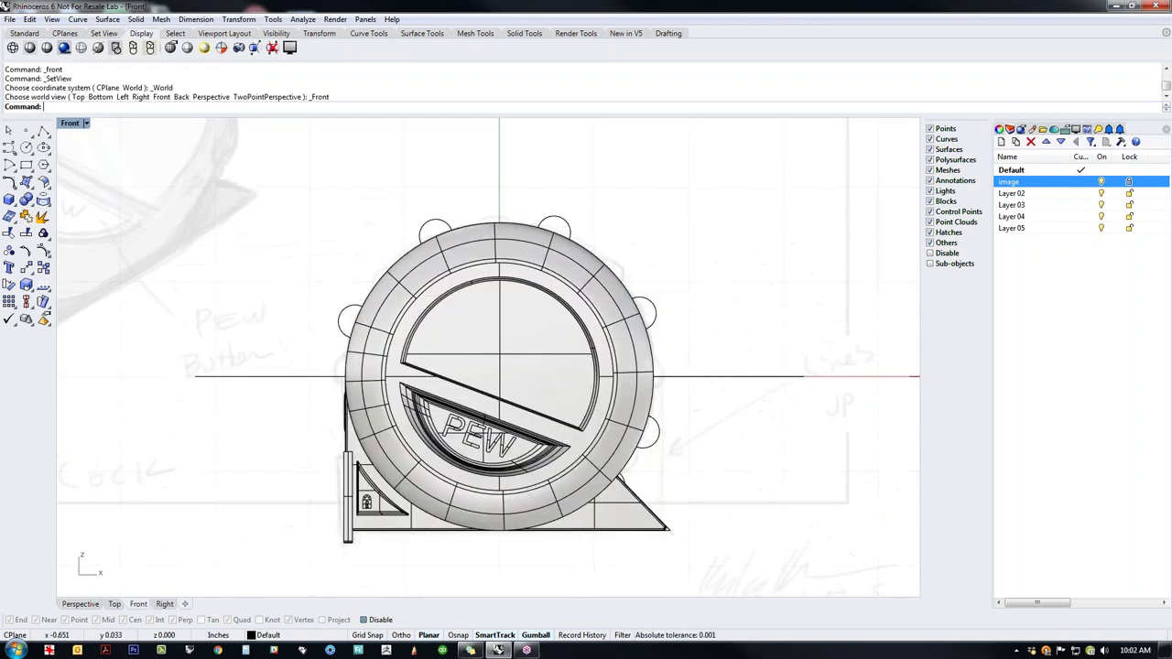
{"action": "scroll", "coordinate": [413, 331], "scroll_direction": "up", "scroll_amount": 3}
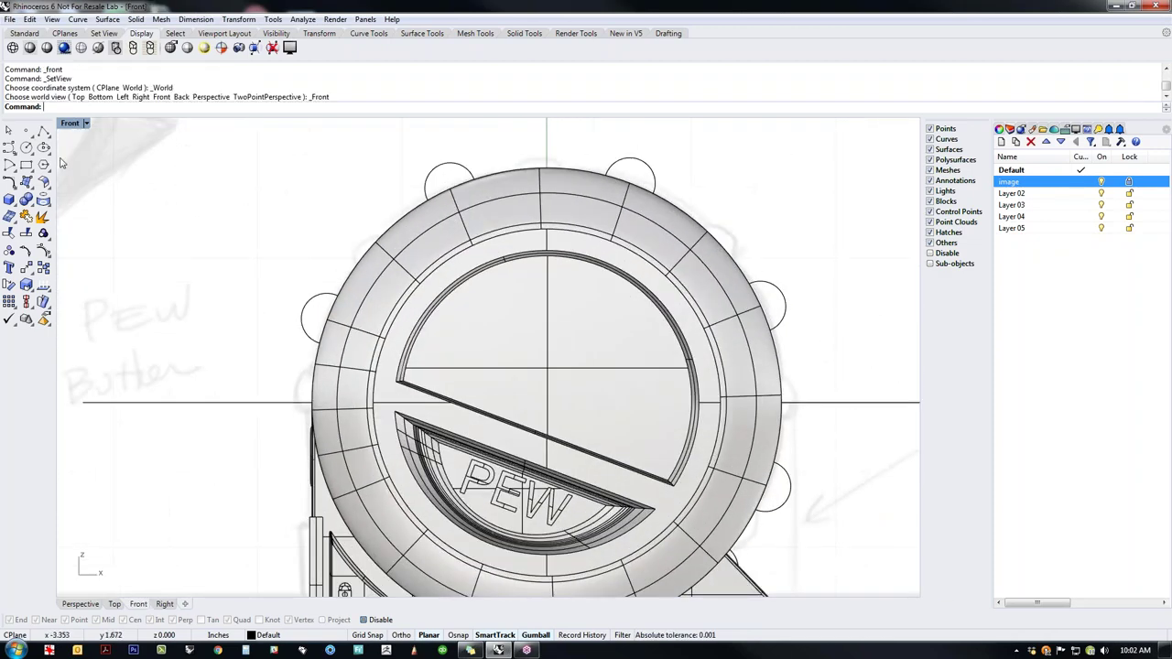
{"action": "left_click", "coordinate": [43, 133]}
{"action": "scroll", "coordinate": [314, 316], "scroll_direction": "up", "scroll_amount": 3}
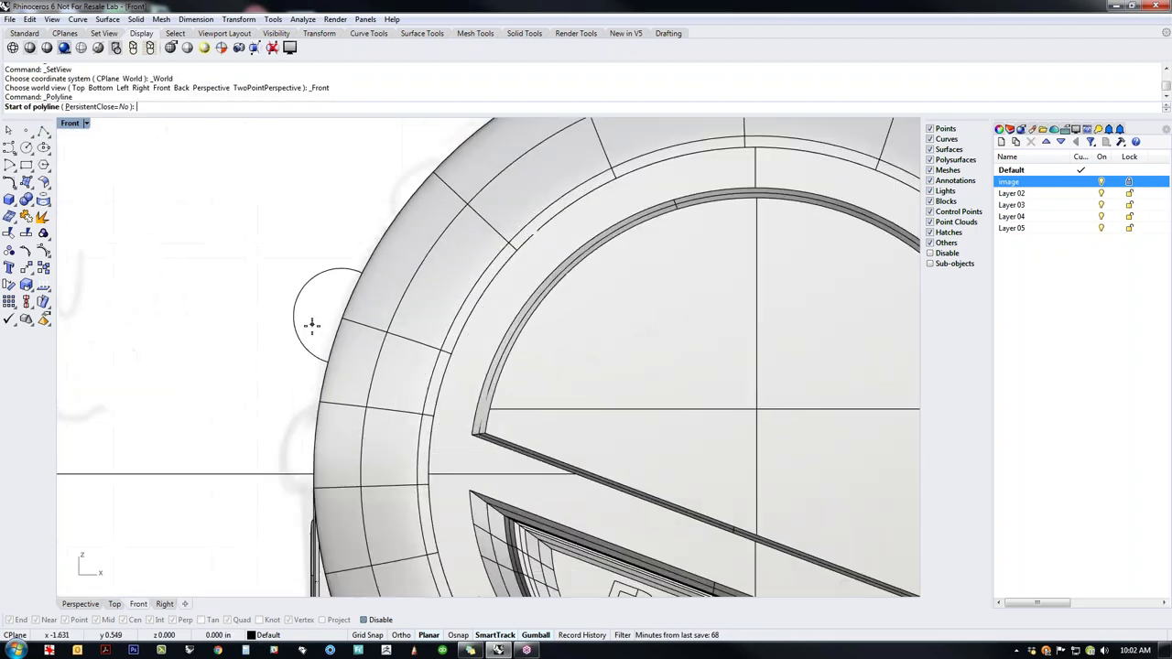
{"action": "left_click", "coordinate": [309, 331]}
{"action": "scroll", "coordinate": [311, 330], "scroll_direction": "down", "scroll_amount": 3}
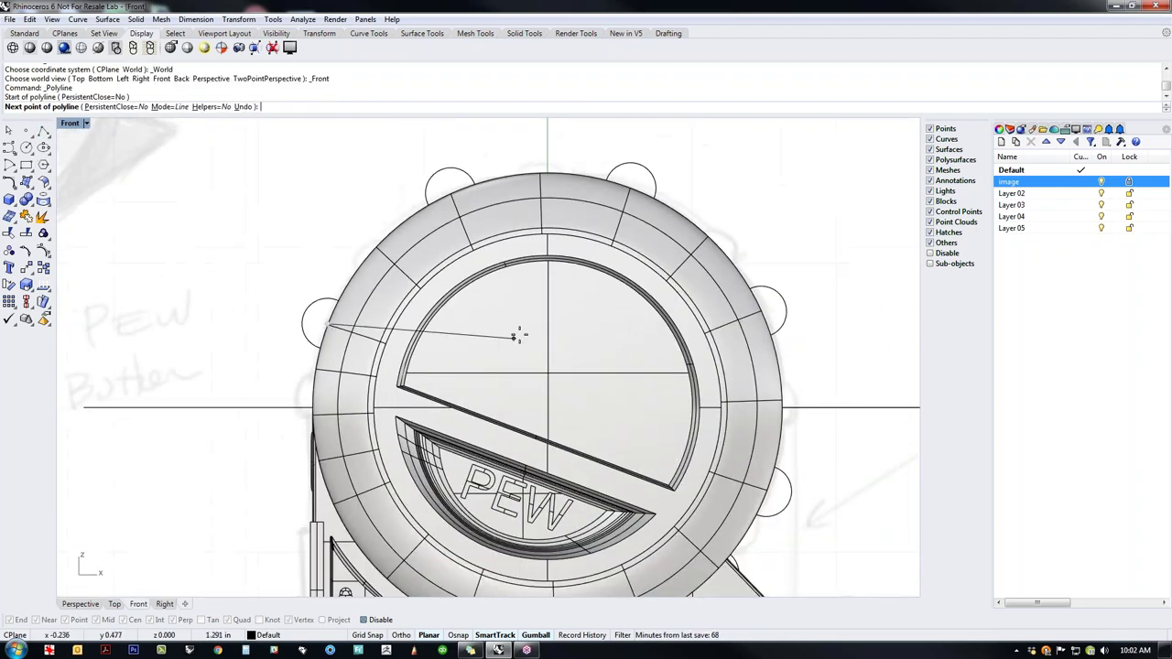
{"action": "left_click", "coordinate": [497, 273]}
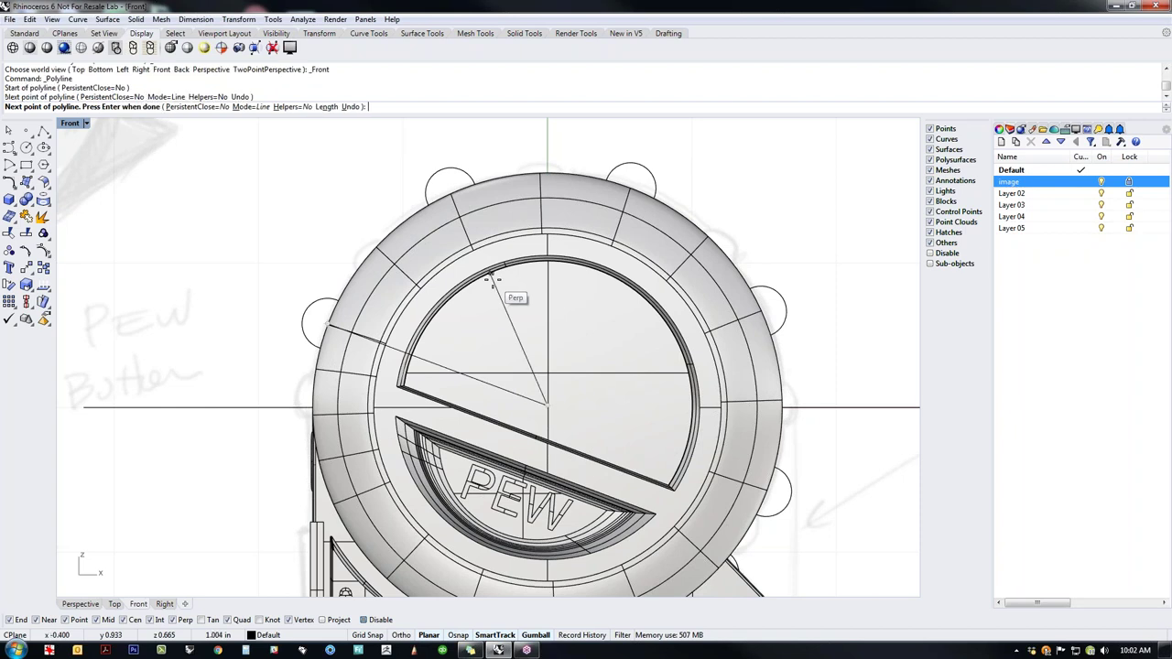
{"action": "key", "text": "Escape"}
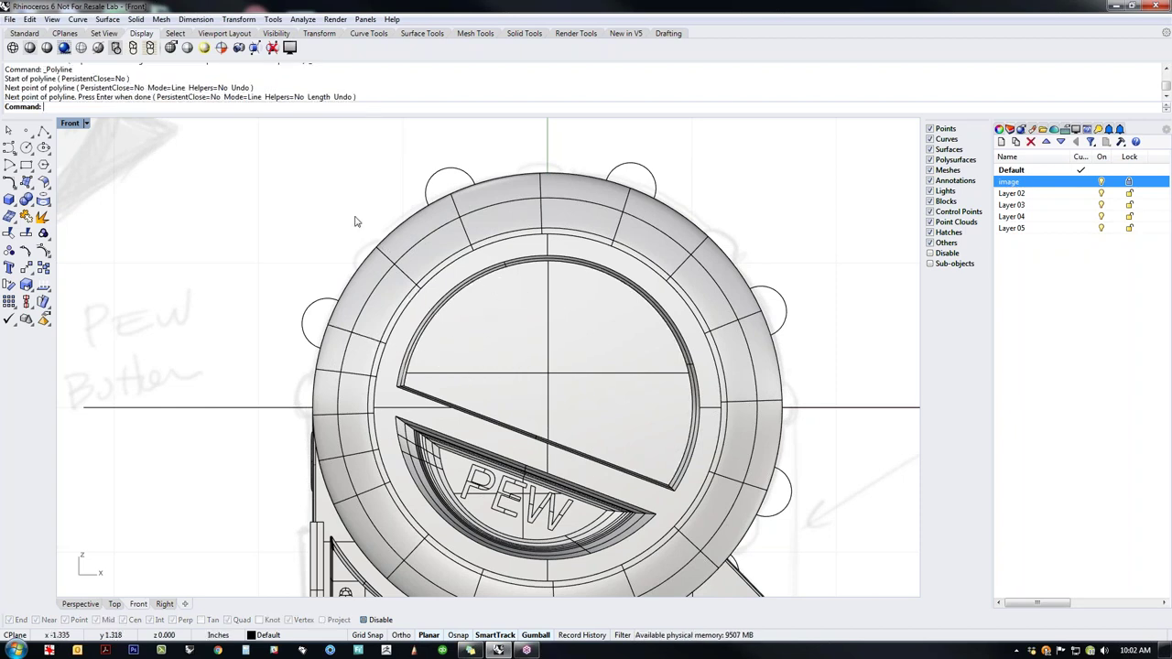
Step: Draw separate lines from the centres of the two uppermost rim circles to the body's centre
{"action": "key", "text": "Return"}
{"action": "left_click", "coordinate": [445, 197]}
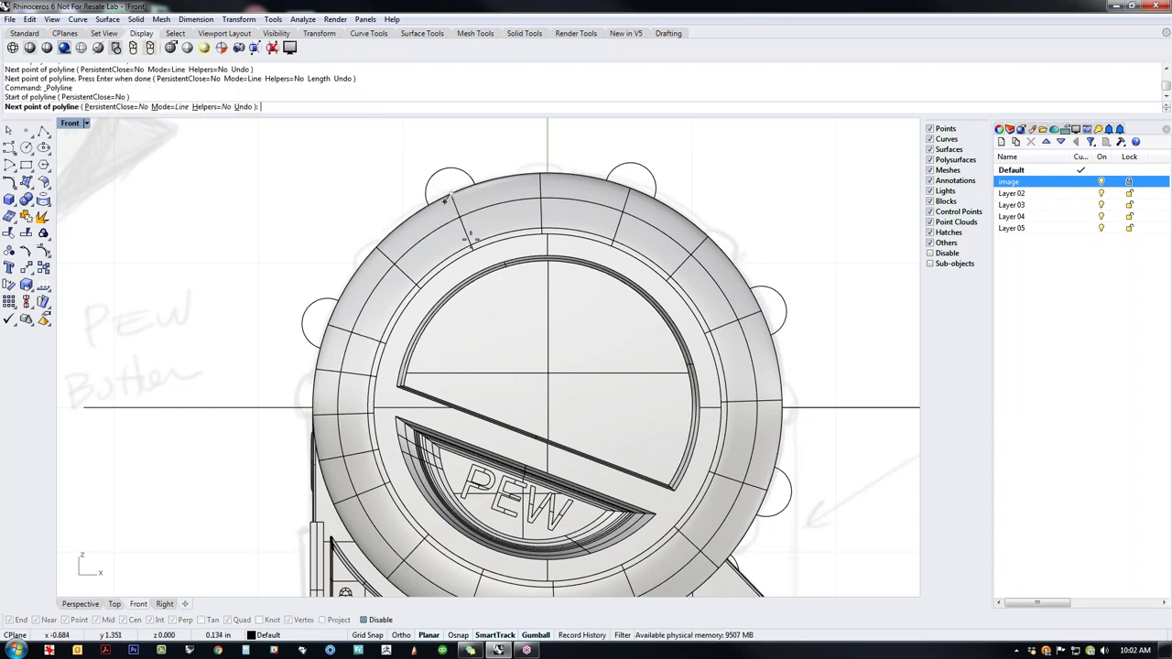
{"action": "left_click", "coordinate": [546, 403]}
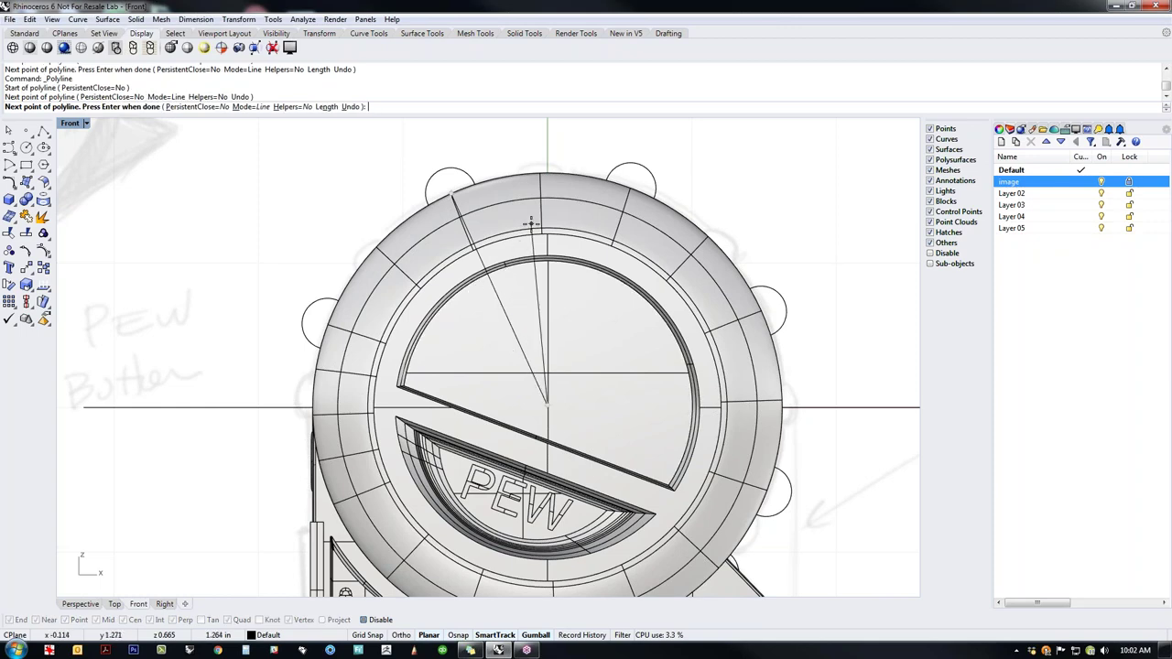
{"action": "key", "text": "Escape"}
{"action": "key", "text": "Return"}
{"action": "scroll", "coordinate": [632, 174], "scroll_direction": "up", "scroll_amount": 4}
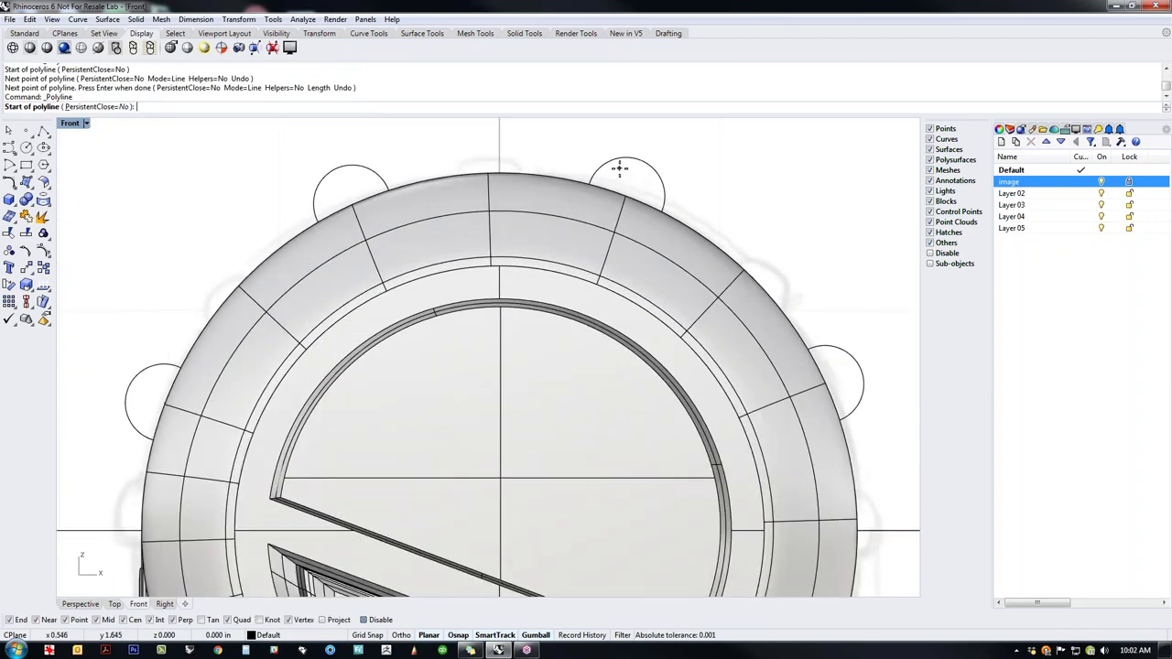
{"action": "left_click", "coordinate": [625, 192]}
{"action": "scroll", "coordinate": [554, 355], "scroll_direction": "down", "scroll_amount": 3}
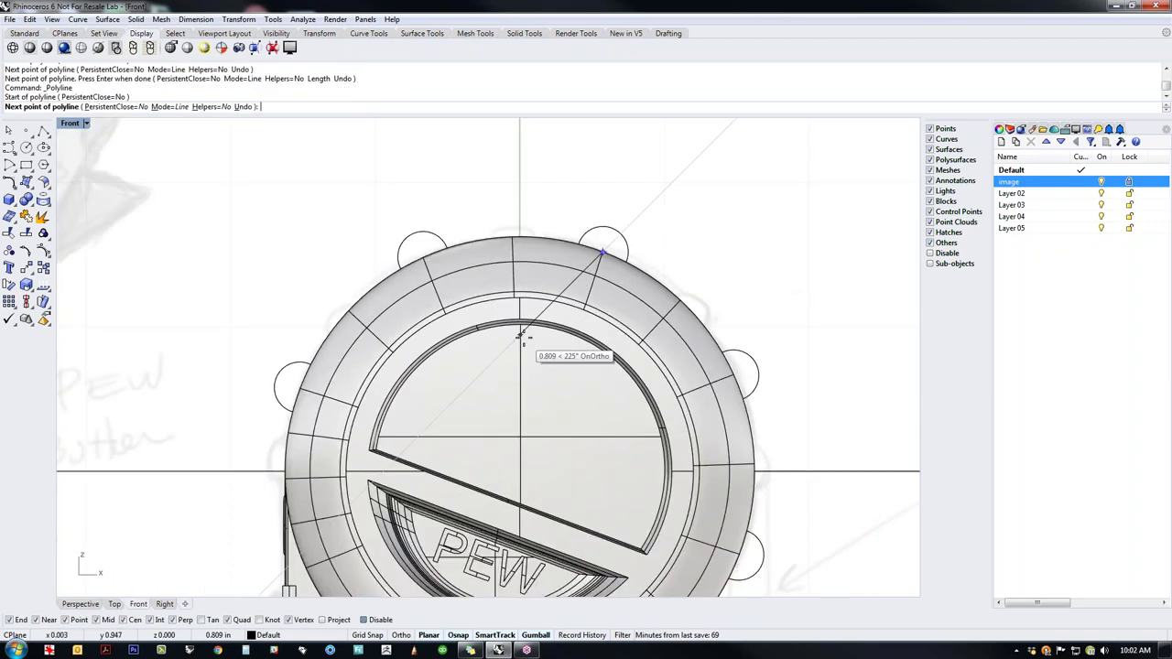
{"action": "left_click", "coordinate": [510, 336]}
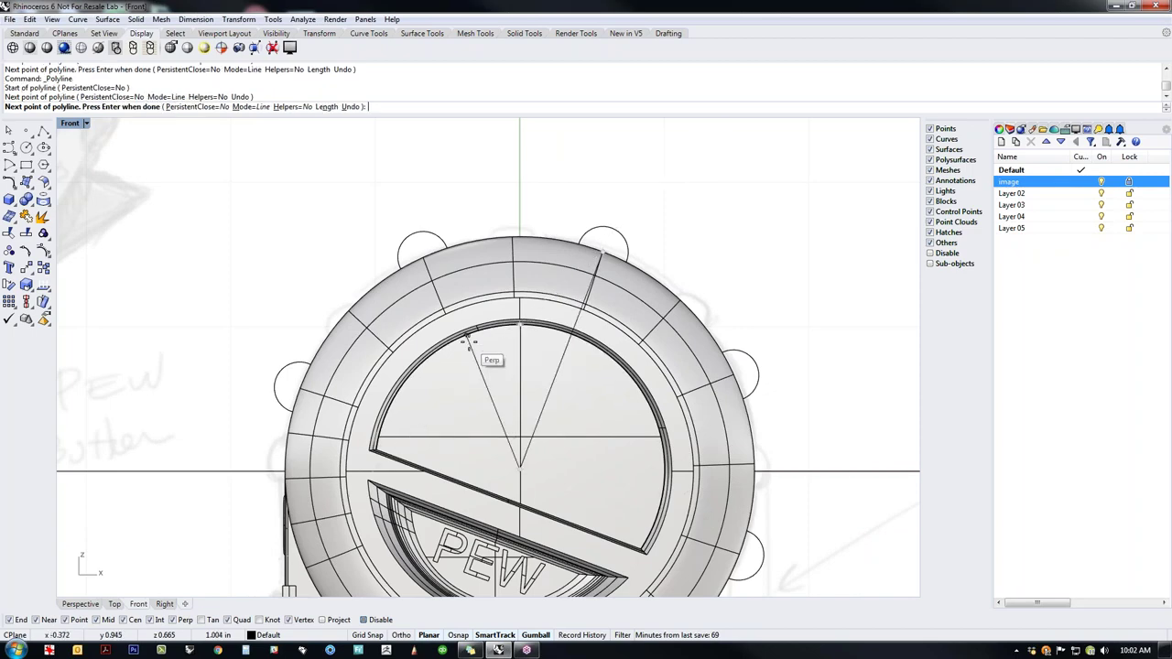
{"action": "key", "text": "Escape"}
Step: Draw a line from the centre of the upper-right rim circle to the body's centre
{"action": "scroll", "coordinate": [764, 401], "scroll_direction": "up", "scroll_amount": 4}
{"action": "key", "text": "Return"}
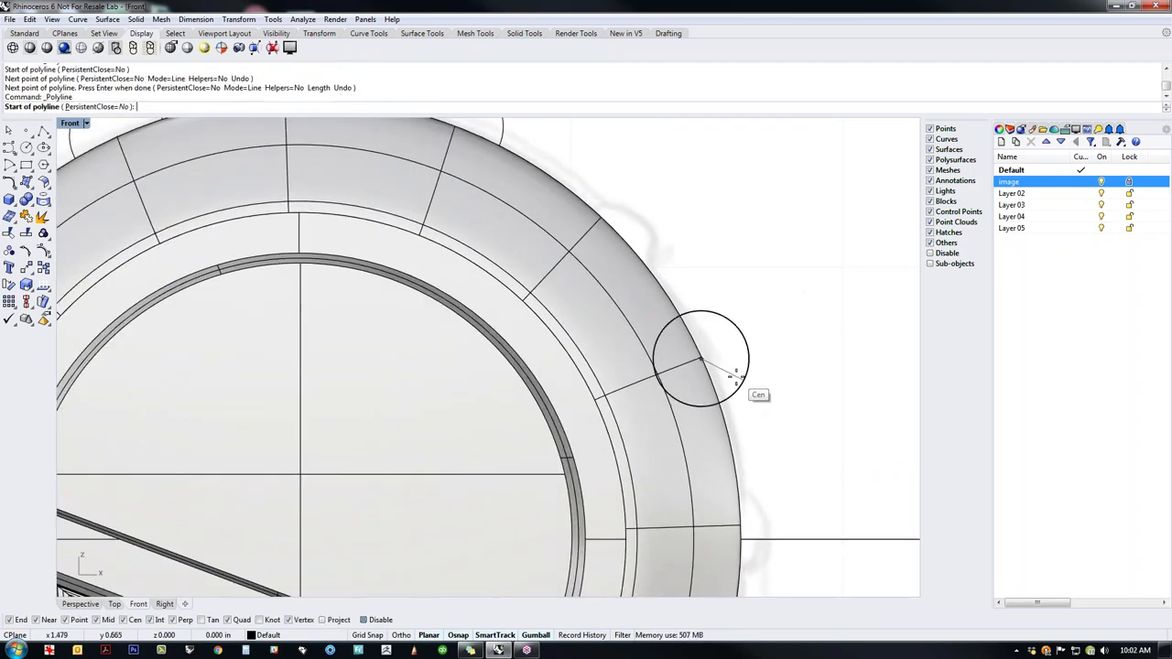
{"action": "left_click", "coordinate": [733, 376]}
{"action": "scroll", "coordinate": [733, 376], "scroll_direction": "down", "scroll_amount": 4}
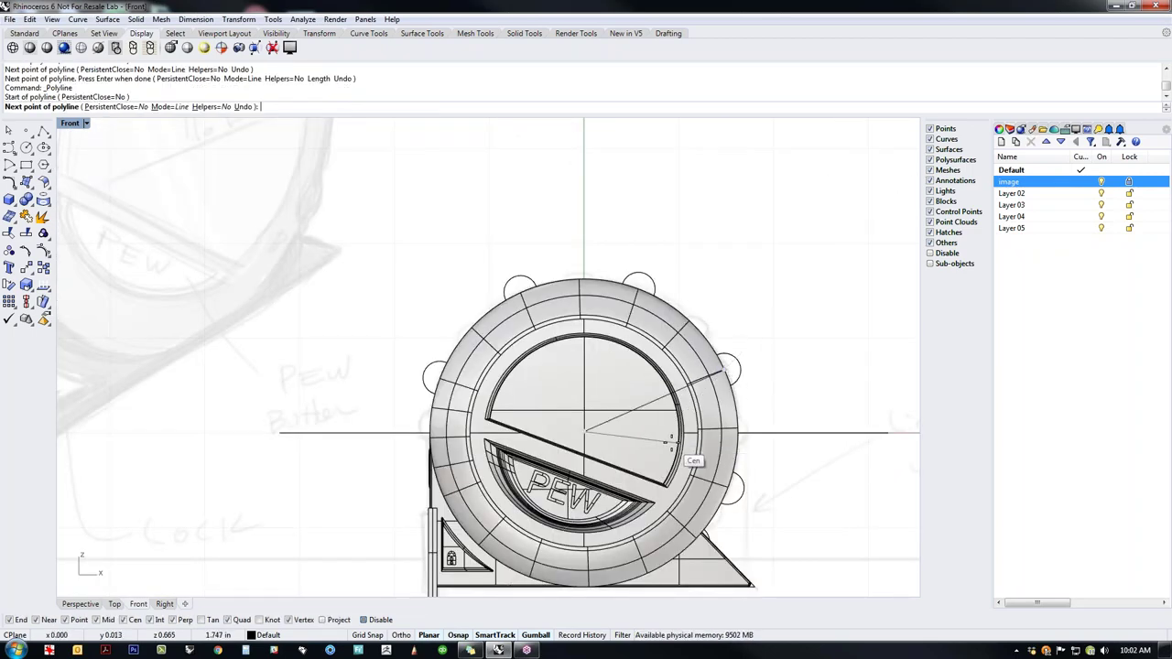
{"action": "left_click", "coordinate": [671, 440]}
{"action": "key", "text": "Escape"}
Step: Draw a line from the centre of the lower-right rim circle to the body's centre
{"action": "key", "text": "Return"}
{"action": "scroll", "coordinate": [753, 512], "scroll_direction": "up", "scroll_amount": 4}
{"action": "left_click", "coordinate": [752, 515]}
{"action": "key", "text": "Escape"}
{"action": "key", "text": "Return"}
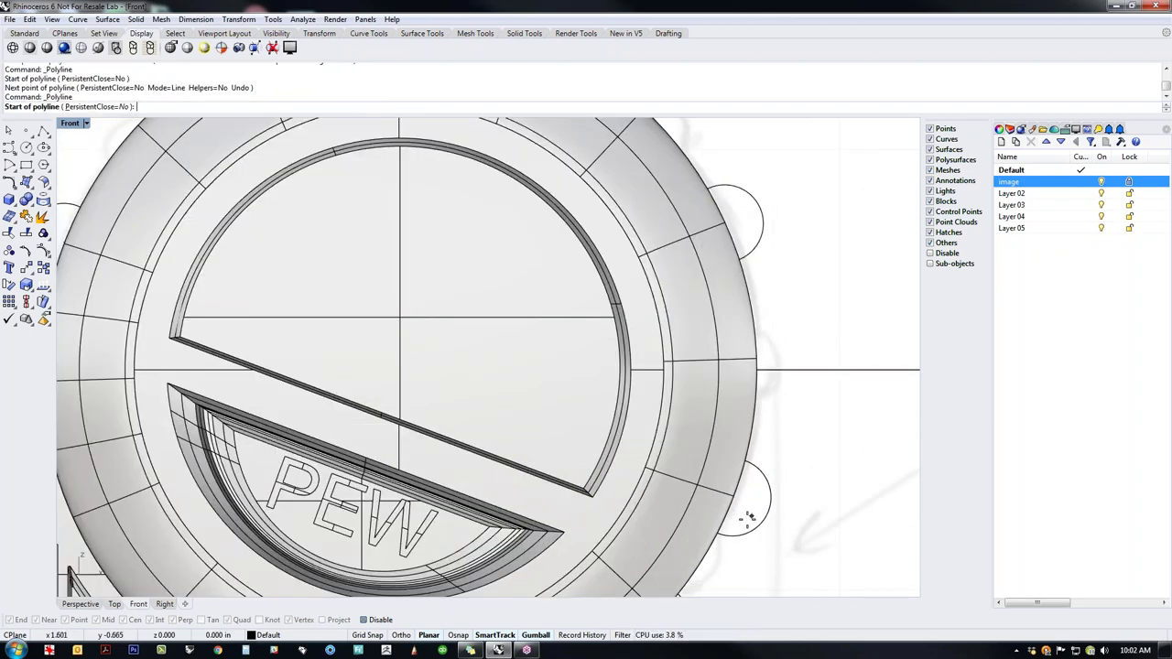
{"action": "left_click", "coordinate": [749, 515]}
{"action": "left_click", "coordinate": [598, 427]}
{"action": "key", "text": "Return"}
Step: Switch the Front view to Wireframe display and draw a circle centred on the body that reaches the inner edges of the rim circles
{"action": "scroll", "coordinate": [600, 435], "scroll_direction": "down", "scroll_amount": 4}
{"action": "middle_click", "coordinate": [600, 435]}
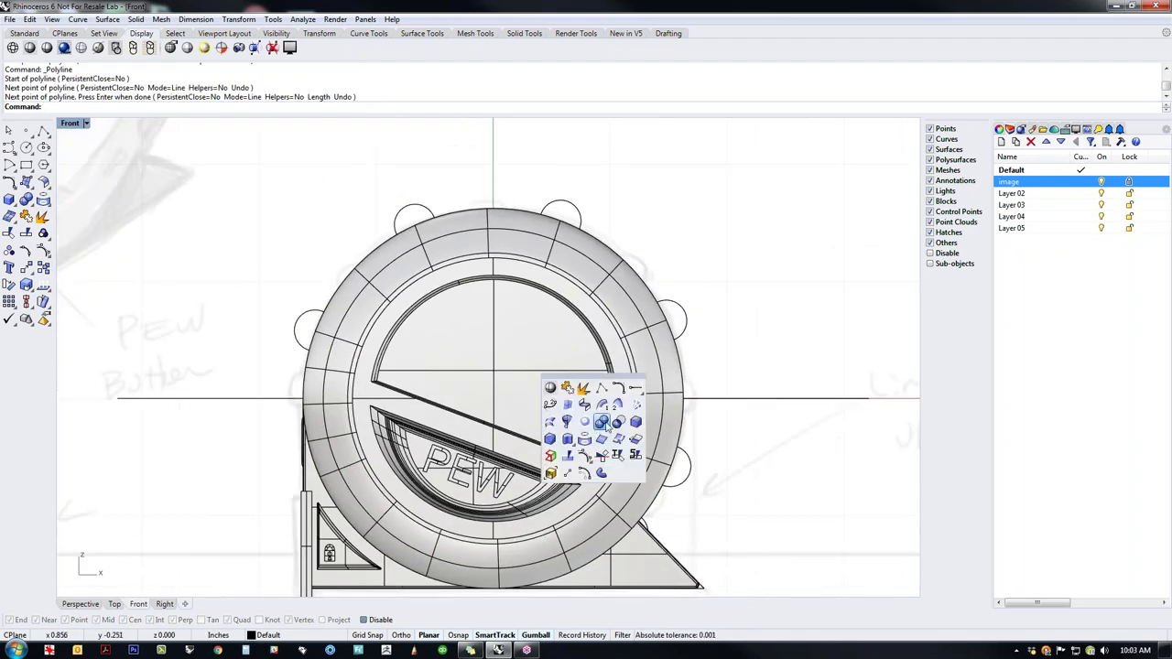
{"action": "left_click", "coordinate": [554, 392]}
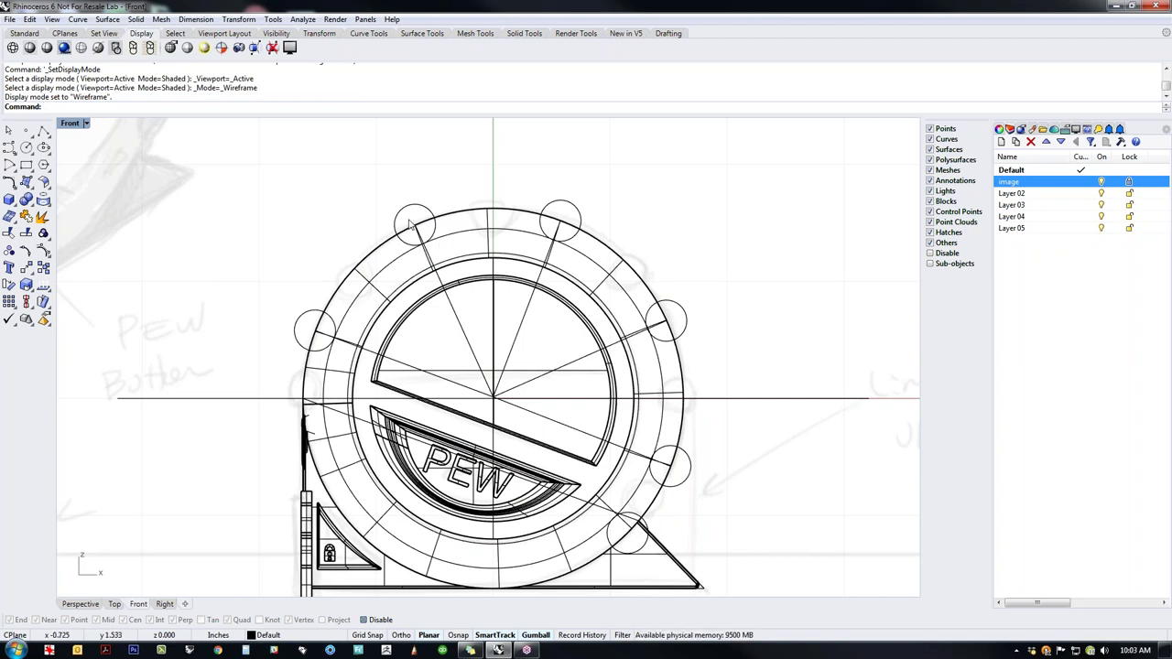
{"action": "left_click", "coordinate": [27, 147]}
{"action": "scroll", "coordinate": [440, 330], "scroll_direction": "up", "scroll_amount": 4}
{"action": "left_click", "coordinate": [400, 309]}
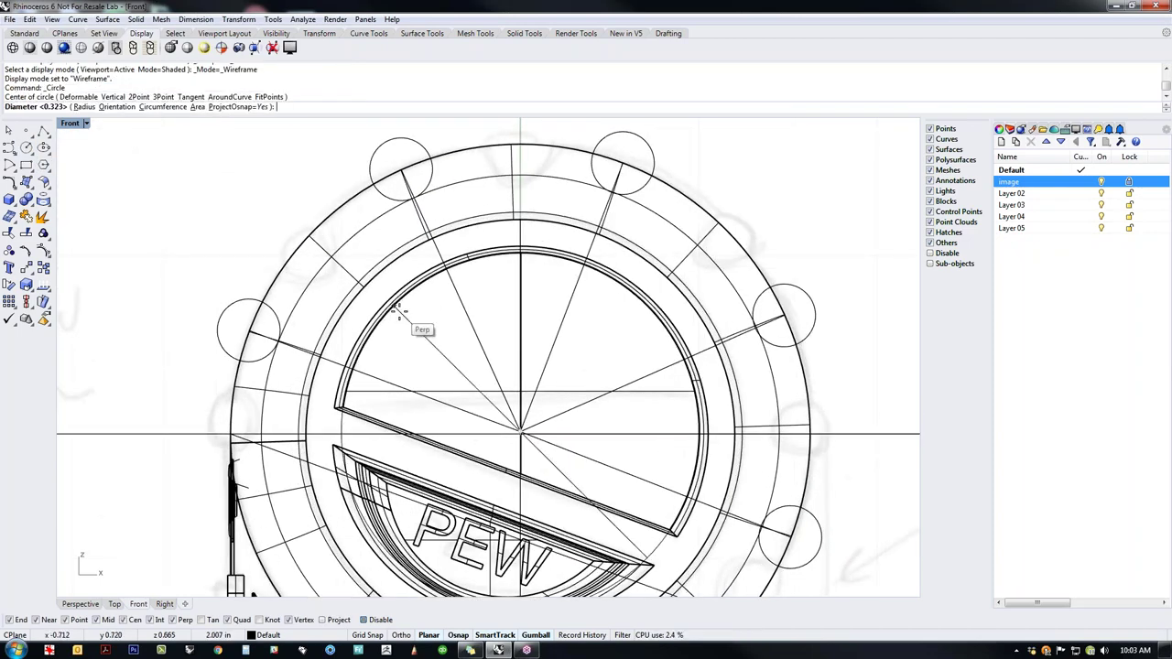
{"action": "left_click", "coordinate": [328, 254]}
Step: Trim away the parts of the five radial lines inside the new large circle, using that circle as the cutting object
{"action": "left_click", "coordinate": [321, 263]}
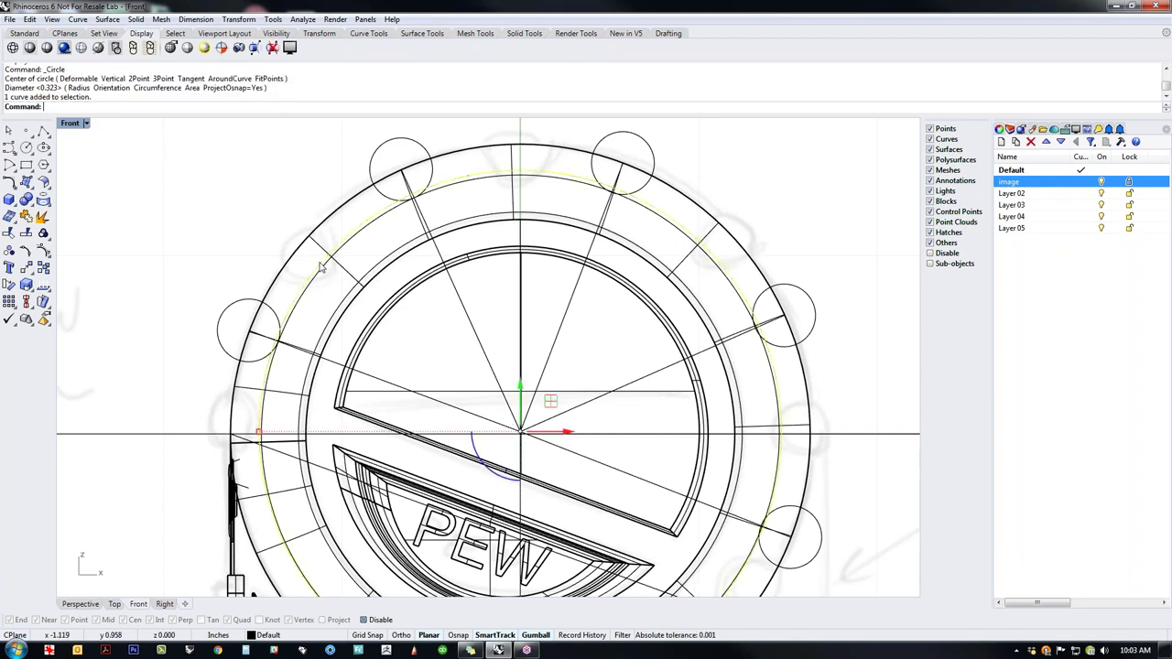
{"action": "key", "text": "ctrl+t"}
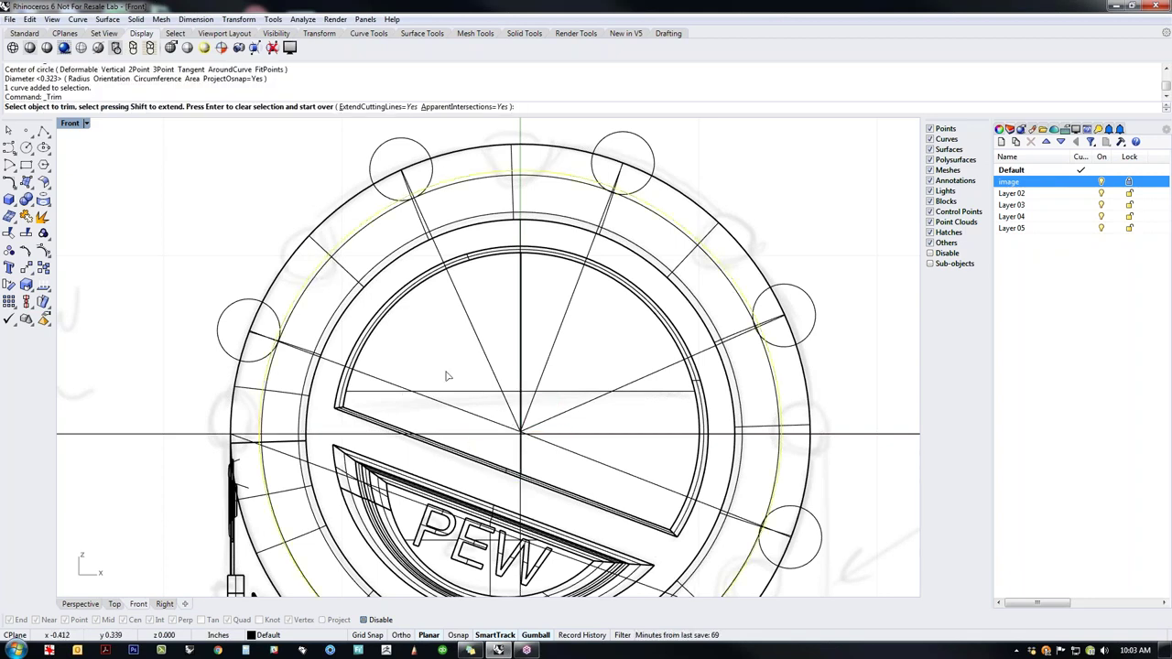
{"action": "left_click", "coordinate": [385, 380]}
{"action": "left_click", "coordinate": [479, 317]}
{"action": "left_click", "coordinate": [558, 340]}
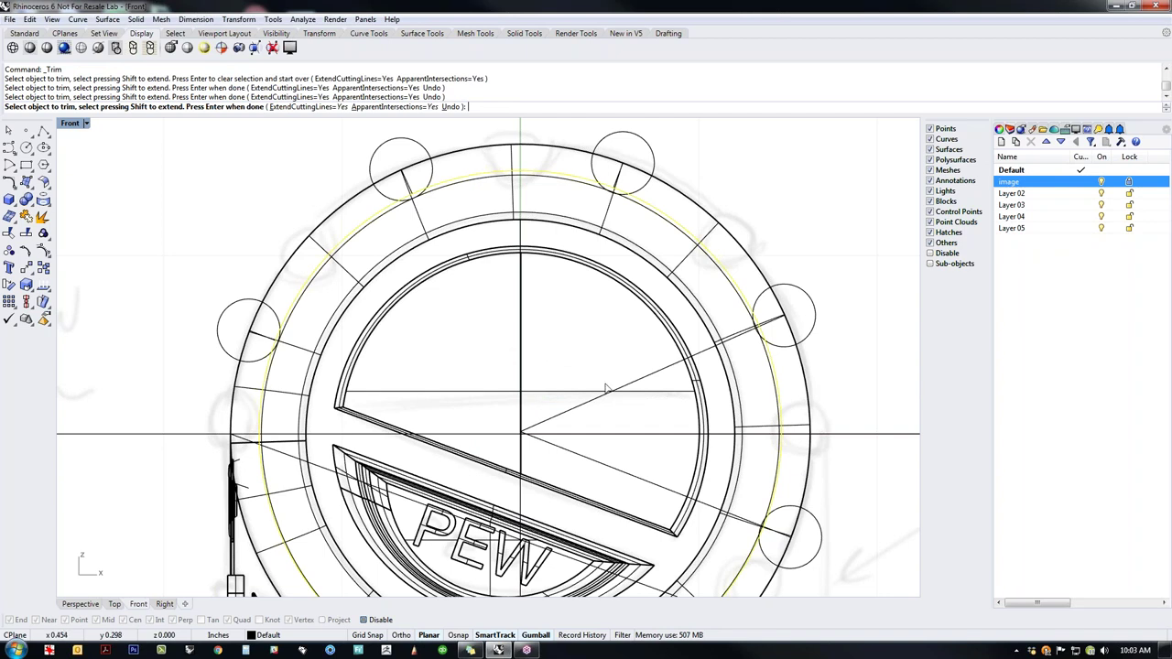
{"action": "left_click", "coordinate": [639, 389]}
{"action": "left_click", "coordinate": [631, 476]}
{"action": "key", "text": "Return"}
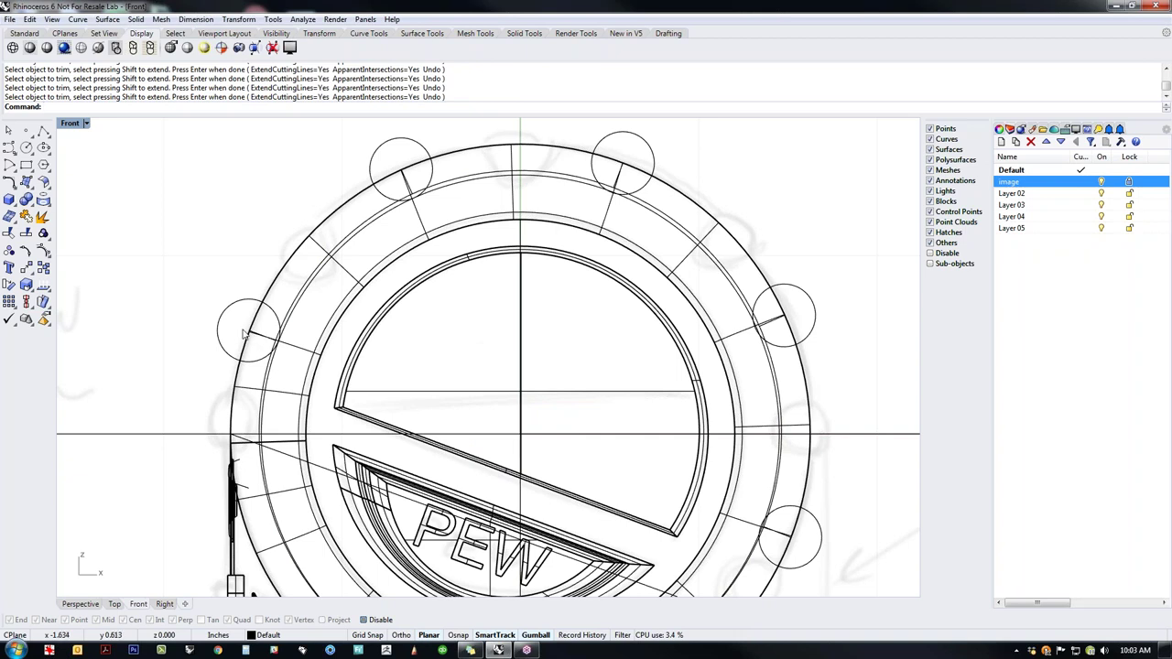
Step: Project the five short radial lines at the rim circles onto the tape measure model along the Front view's CPlane Z direction
{"action": "middle_click", "coordinate": [284, 354]}
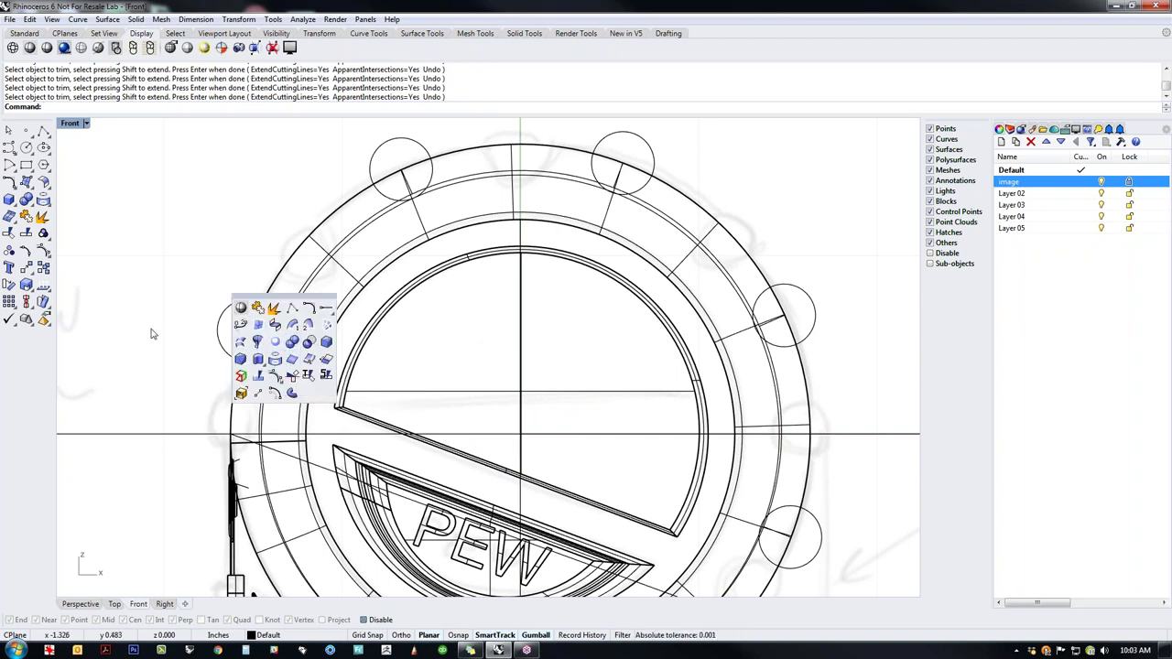
{"action": "left_click", "coordinate": [44, 252]}
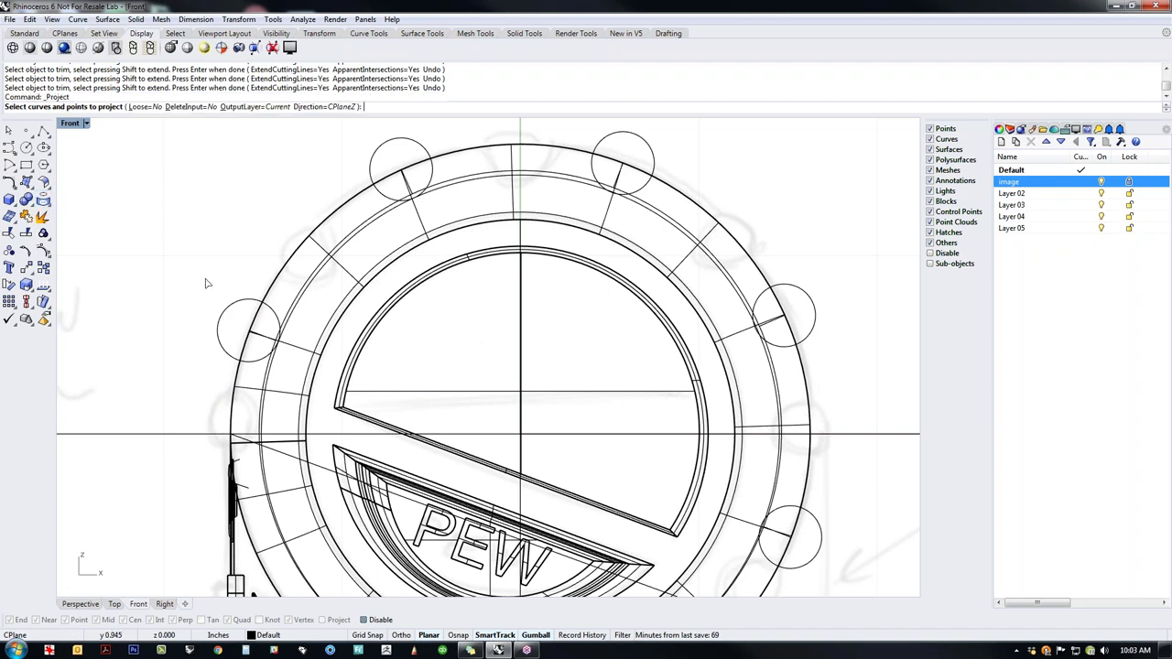
{"action": "left_click", "coordinate": [259, 339]}
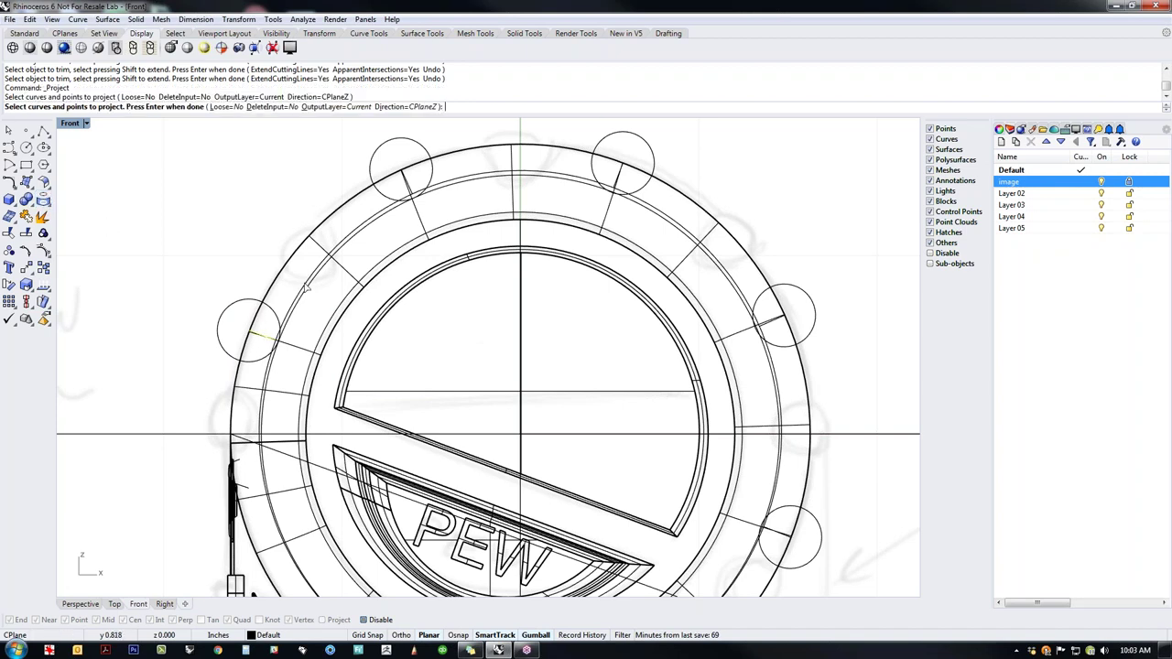
{"action": "left_click", "coordinate": [408, 183]}
{"action": "left_click", "coordinate": [619, 181]}
{"action": "left_click", "coordinate": [776, 324]}
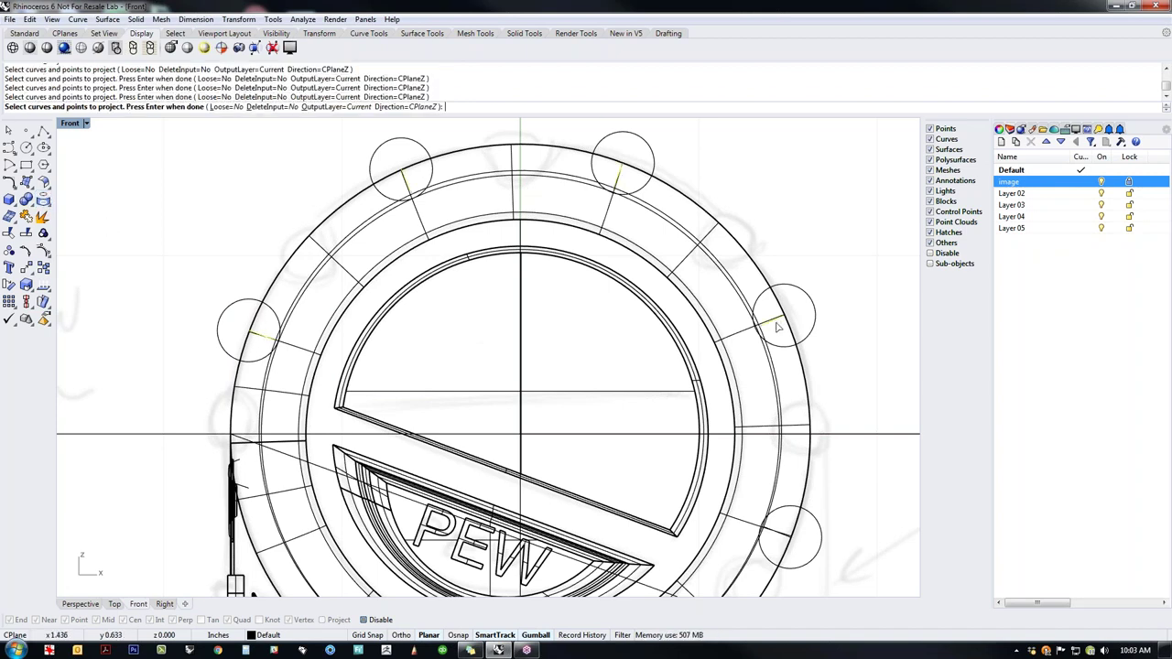
{"action": "left_click", "coordinate": [781, 538]}
{"action": "key", "text": "Return"}
{"action": "key", "text": "ctrl+a"}
{"action": "key", "text": "Return"}
{"action": "key", "text": "ctrl+F4"}
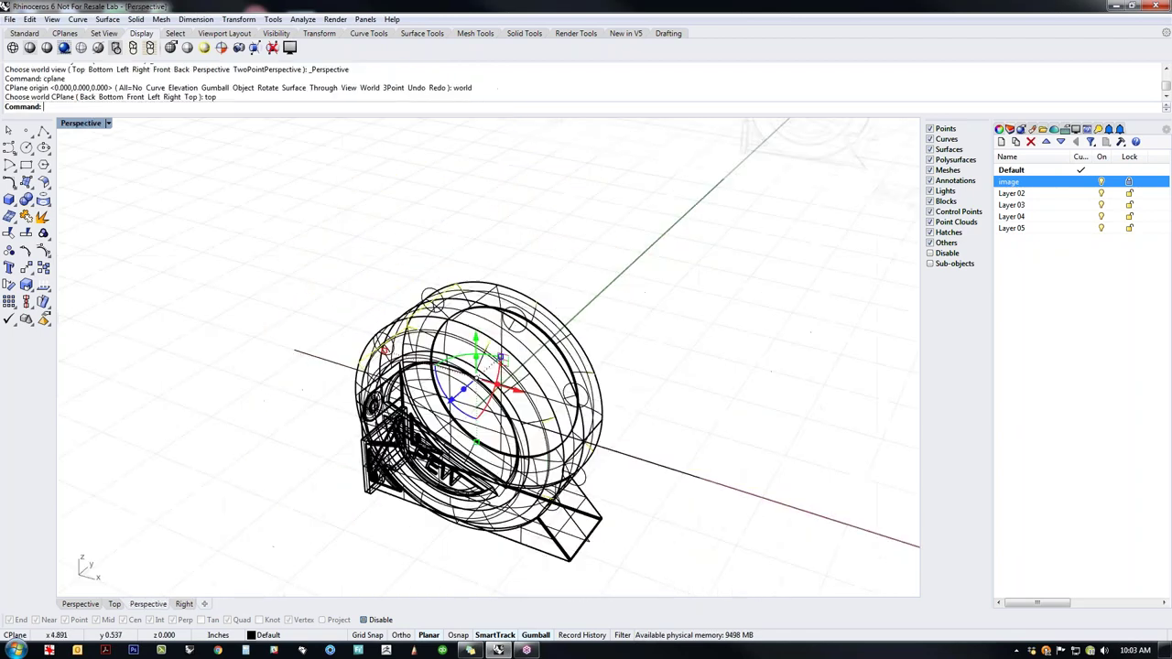
Step: Examine the projected curves on the shaded body in Perspective and in a close Front view of the left rim circle
{"action": "middle_click", "coordinate": [696, 430]}
{"action": "left_click", "coordinate": [651, 393]}
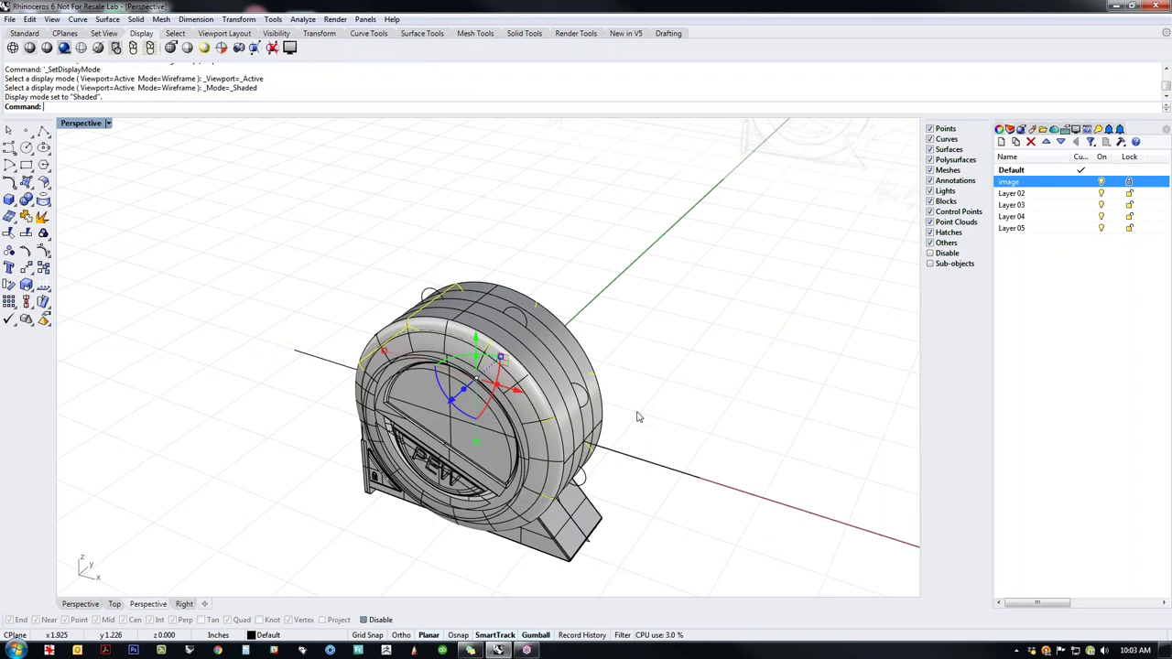
{"action": "scroll", "coordinate": [638, 455], "scroll_direction": "up", "scroll_amount": 4}
{"action": "mouse_move", "coordinate": [638, 455]}
{"action": "right_mouse_down"}
{"action": "mouse_move", "coordinate": [413, 425]}
{"action": "mouse_move", "coordinate": [481, 403]}
{"action": "right_mouse_up"}
{"action": "right_click_drag", "start_coordinate": [142, 490], "coordinate": [483, 523]}
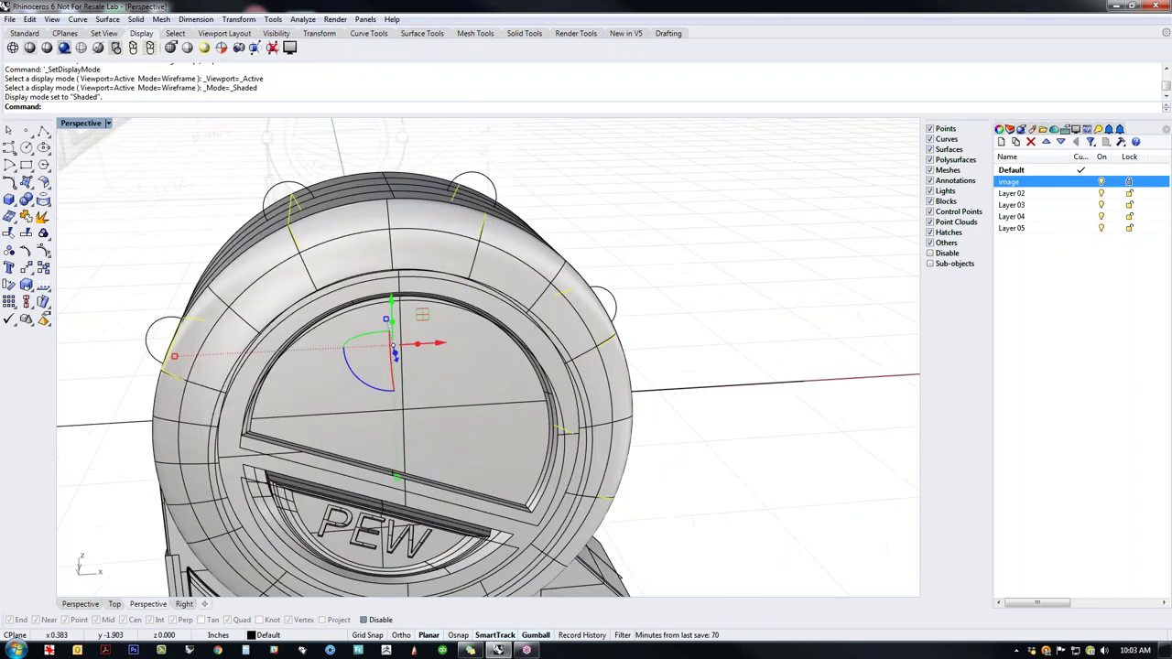
{"action": "key", "text": "Return"}
{"action": "scroll", "coordinate": [461, 352], "scroll_direction": "up", "scroll_amount": 5}
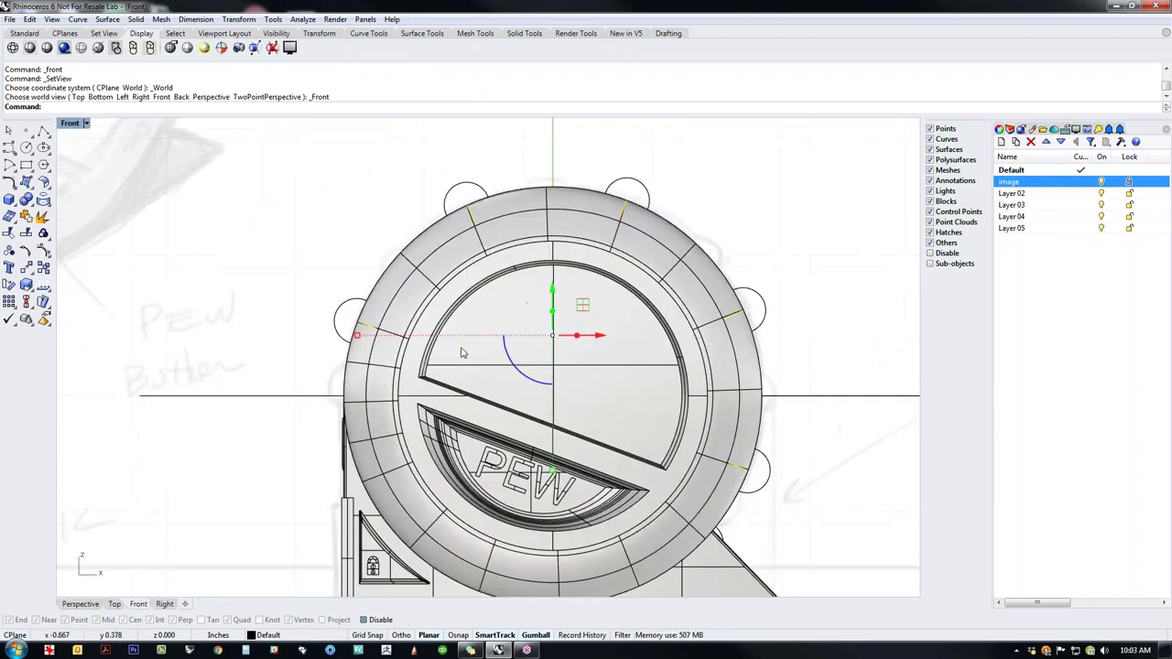
{"action": "key", "text": "Escape"}
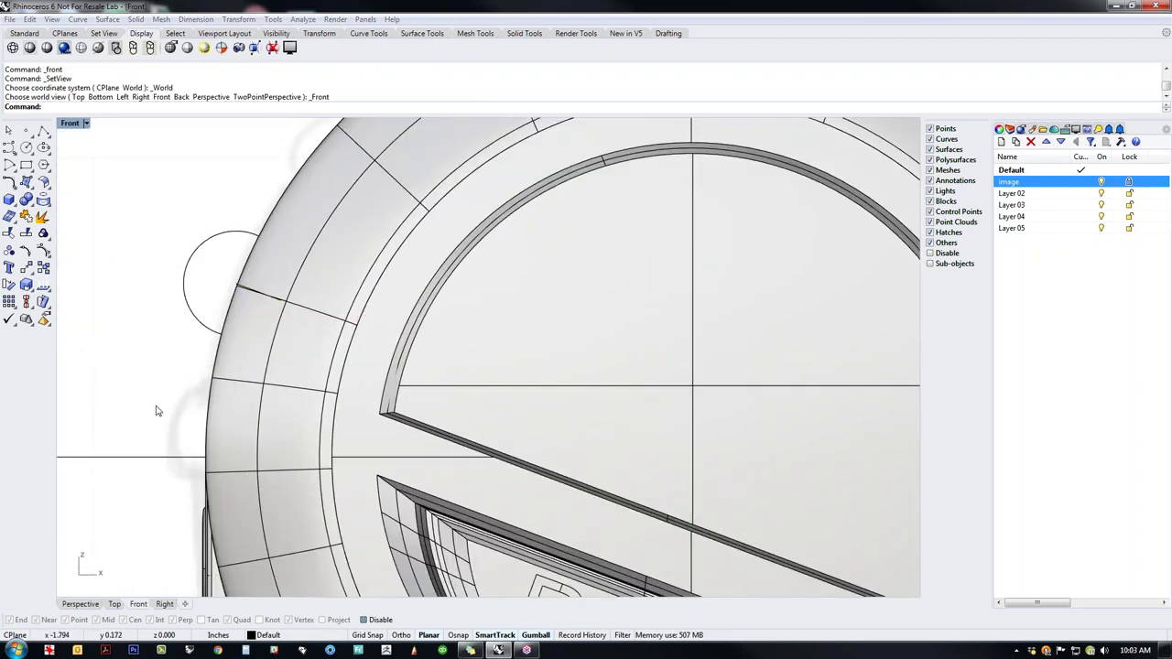
{"action": "middle_click", "coordinate": [157, 411]}
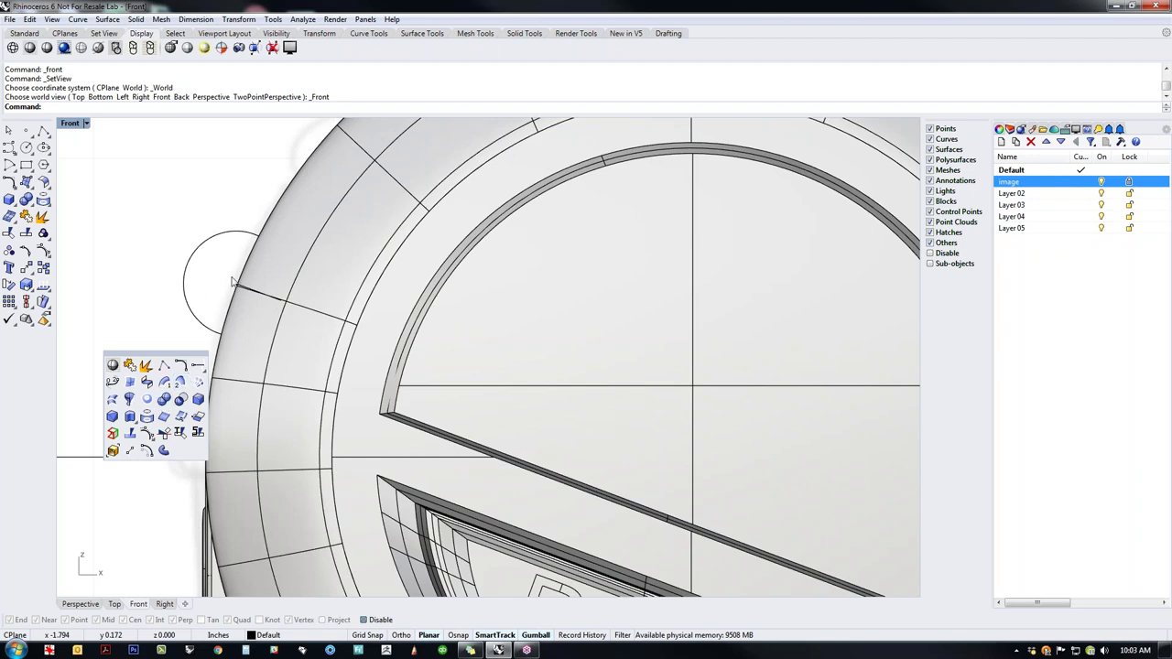
{"action": "scroll", "coordinate": [203, 305], "scroll_direction": "up", "scroll_amount": 3}
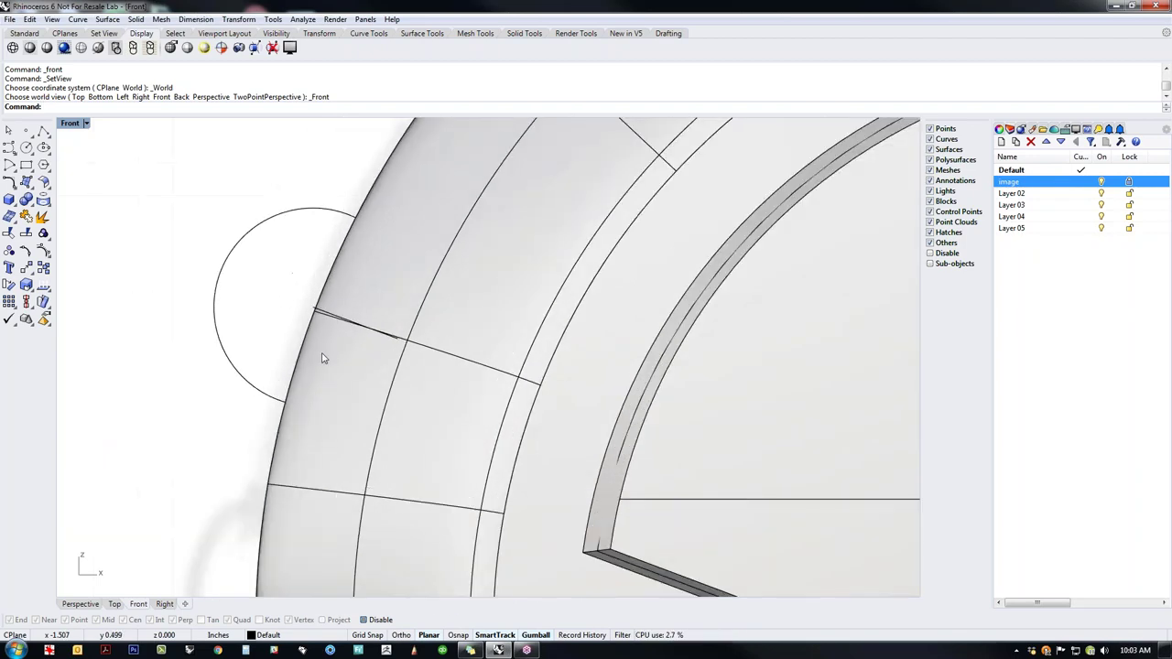
Step: Examine in Perspective how the upper-left projected curve runs across the rim's width and over both rounded edges
{"action": "left_click", "coordinate": [339, 379]}
{"action": "type", "text": "p"}
{"action": "key", "text": "Return"}
{"action": "right_click_drag", "start_coordinate": [339, 378], "coordinate": [403, 412]}
{"action": "key", "text": "Escape"}
{"action": "scroll", "coordinate": [600, 418], "scroll_direction": "up", "scroll_amount": 1}
{"action": "scroll", "coordinate": [601, 417], "scroll_direction": "up", "scroll_amount": 2}
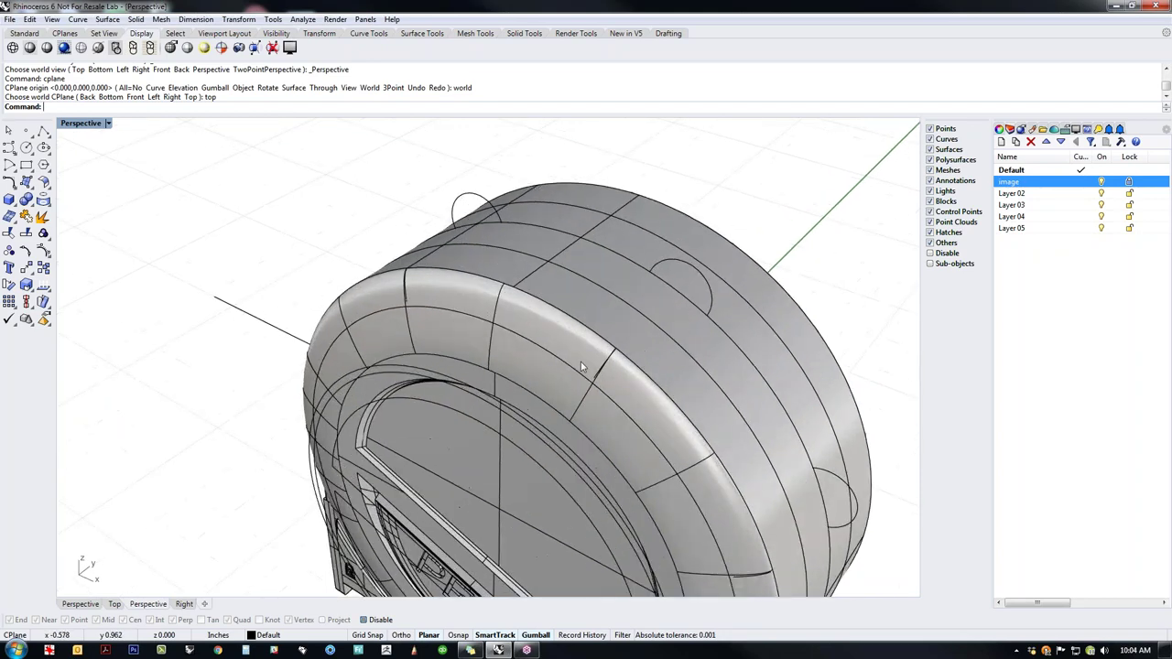
{"action": "scroll", "coordinate": [412, 282], "scroll_direction": "up", "scroll_amount": 5}
{"action": "left_click", "coordinate": [406, 293]}
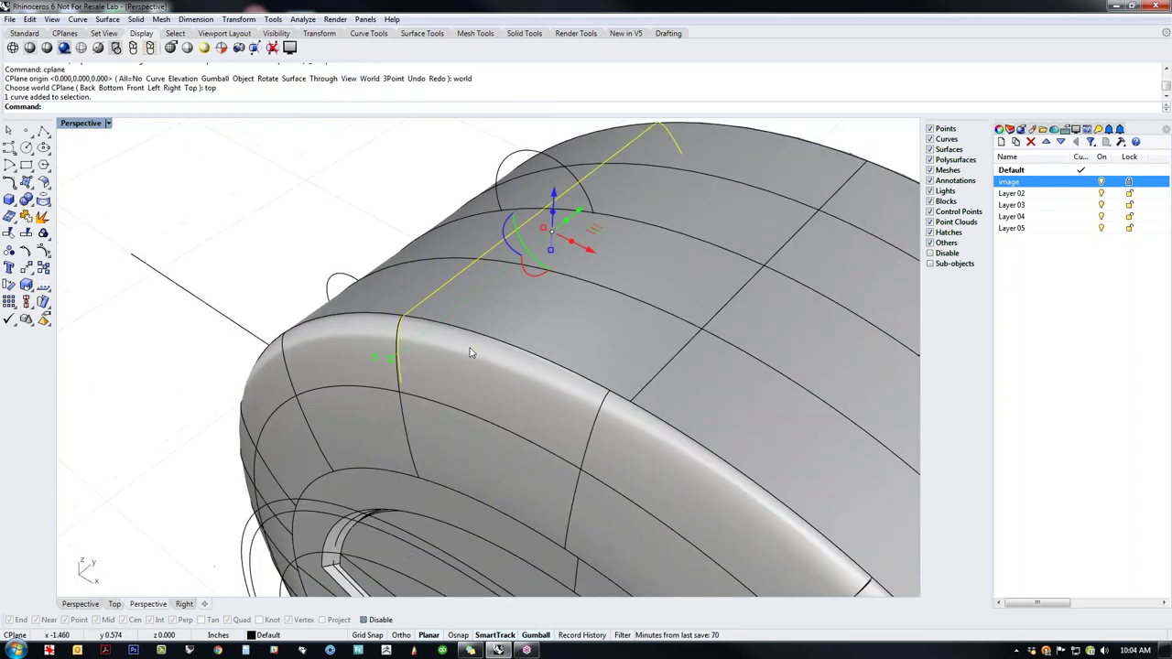
{"action": "right_click_drag", "start_coordinate": [469, 352], "coordinate": [715, 506]}
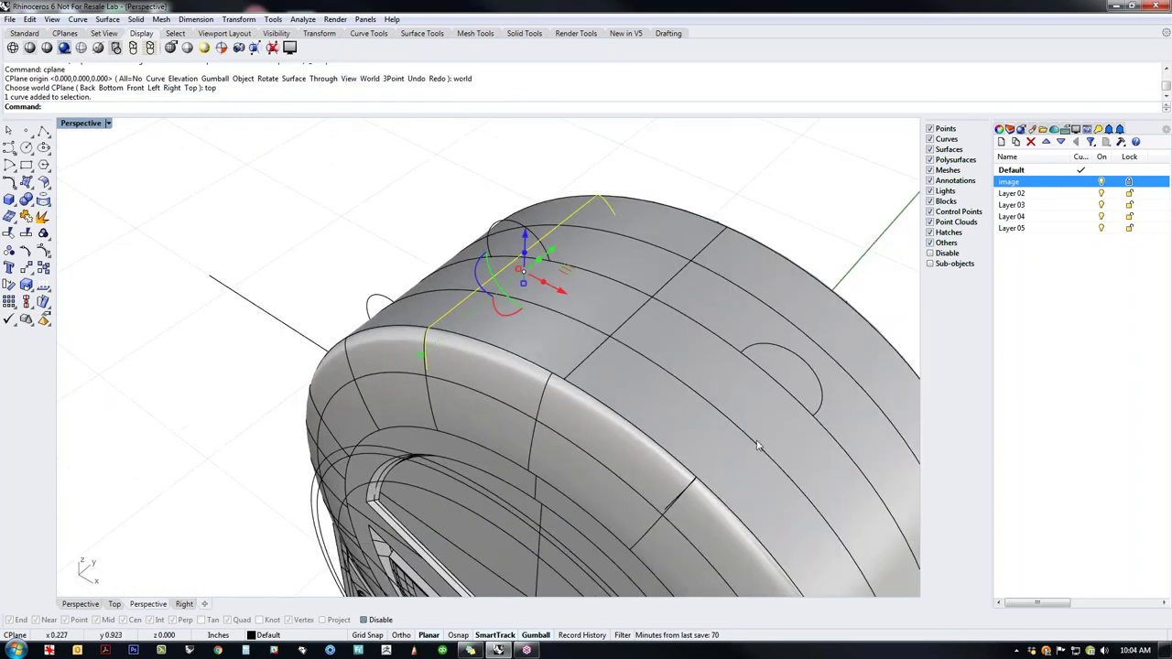
{"action": "right_click_drag", "start_coordinate": [514, 458], "coordinate": [644, 421]}
Step: Check the overlapping curves inside the left rim circle in the Front view using Wireframe display
{"action": "left_click", "coordinate": [261, 338]}
{"action": "type", "text": "front"}
{"action": "key", "text": "Return"}
{"action": "middle_click", "coordinate": [275, 335]}
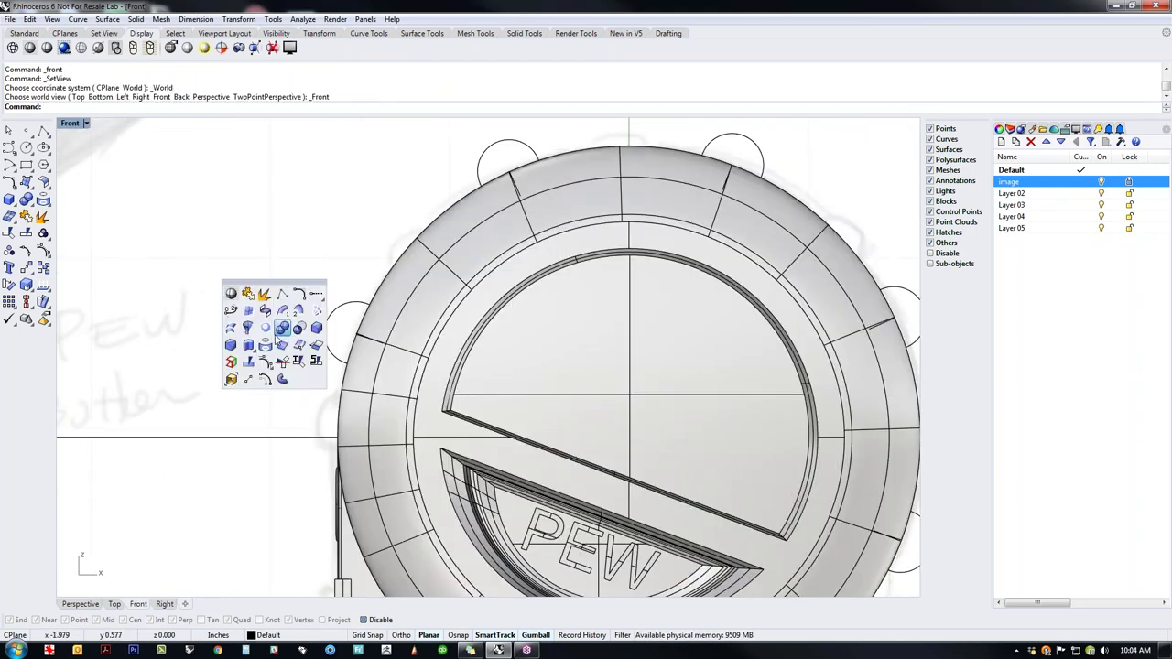
{"action": "left_click", "coordinate": [232, 298]}
{"action": "scroll", "coordinate": [385, 325], "scroll_direction": "up", "scroll_amount": 5}
{"action": "left_click", "coordinate": [351, 361]}
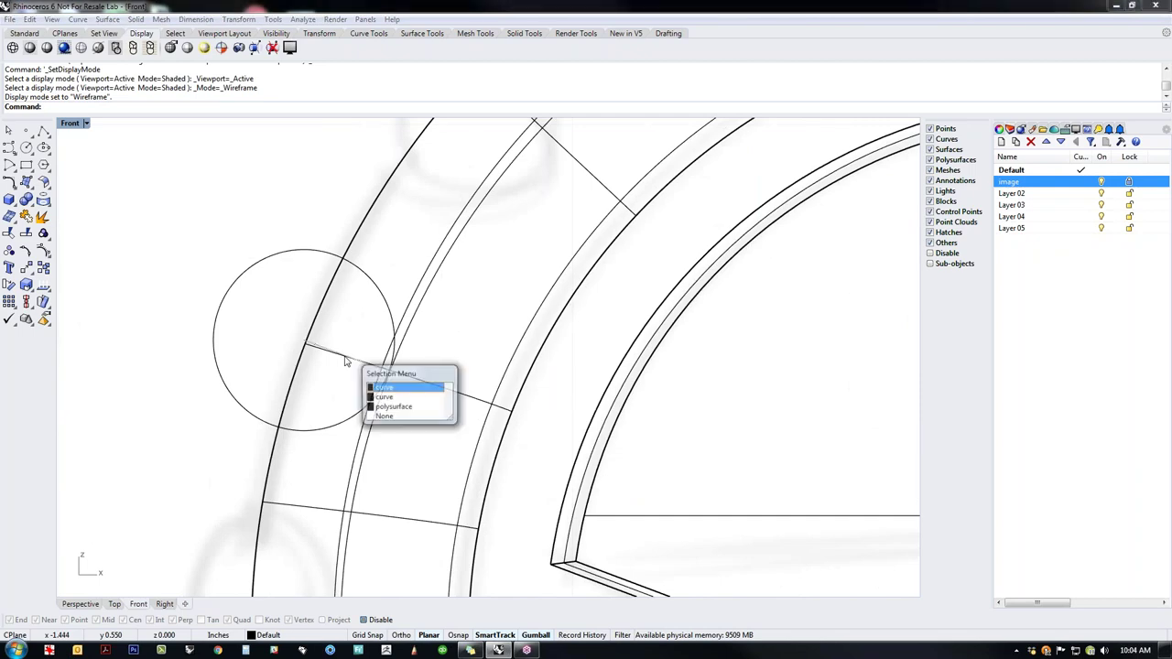
{"action": "left_click", "coordinate": [186, 339]}
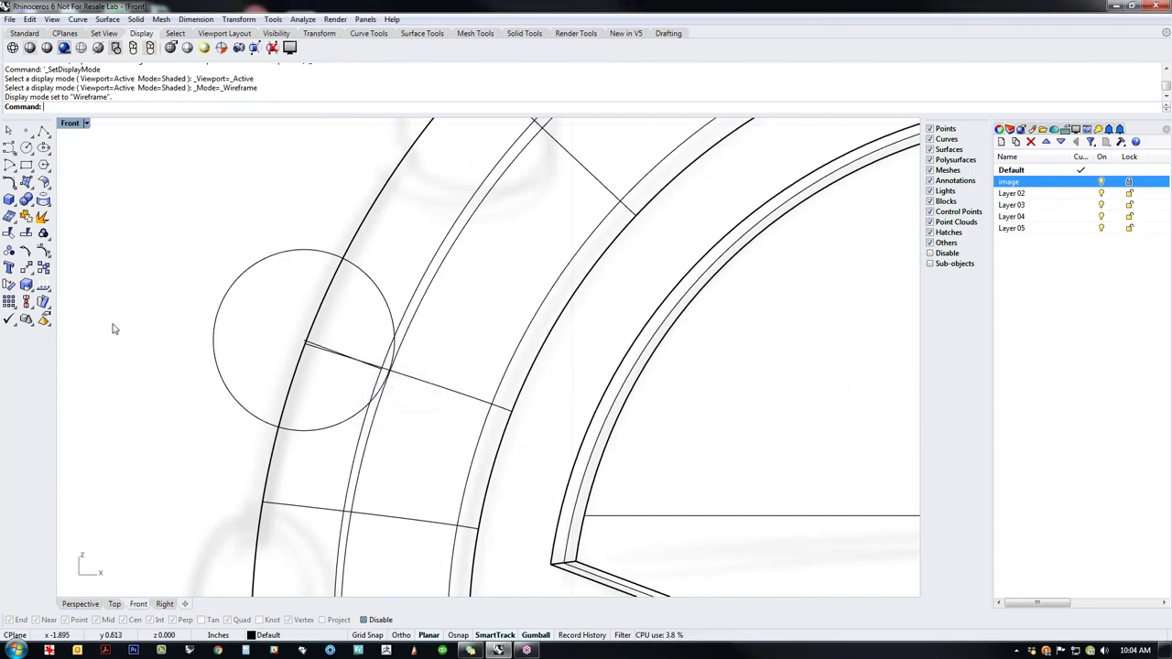
Step: Extend the left rim circle's radial line outward dynamically with Natural type, working in a wireframe Perspective view
{"action": "type", "text": "P"}
{"action": "key", "text": "Return"}
{"action": "right_click_drag", "start_coordinate": [113, 325], "coordinate": [404, 404]}
{"action": "middle_click", "coordinate": [402, 403]}
{"action": "scroll", "coordinate": [531, 431], "scroll_direction": "up", "scroll_amount": 5}
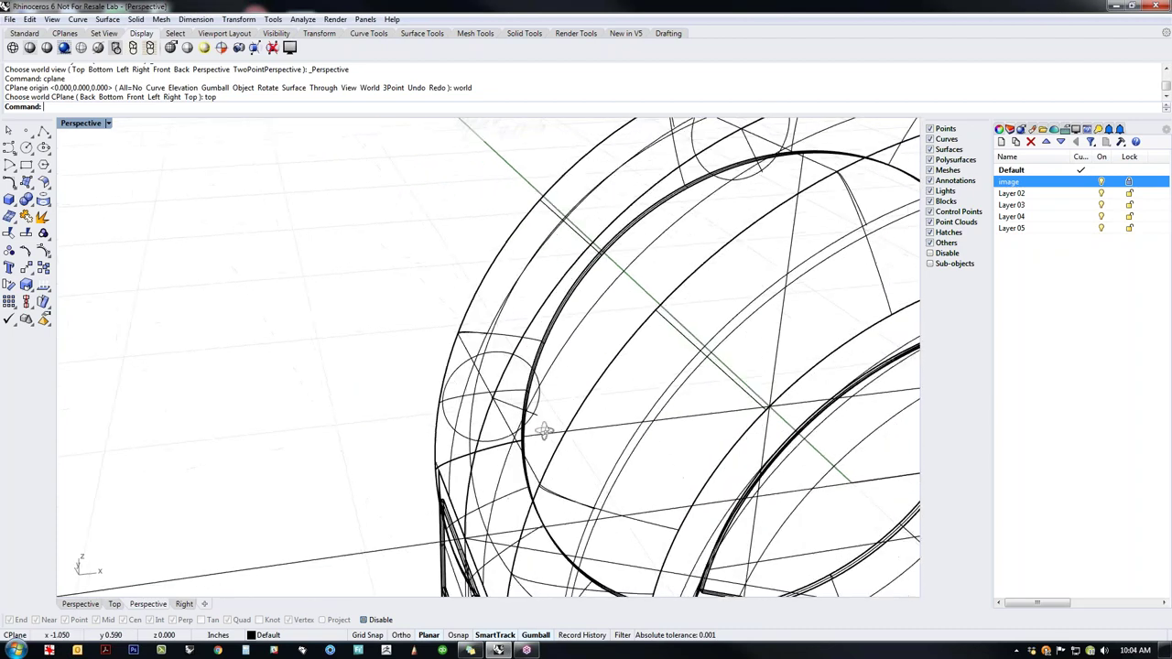
{"action": "left_click", "coordinate": [15, 192]}
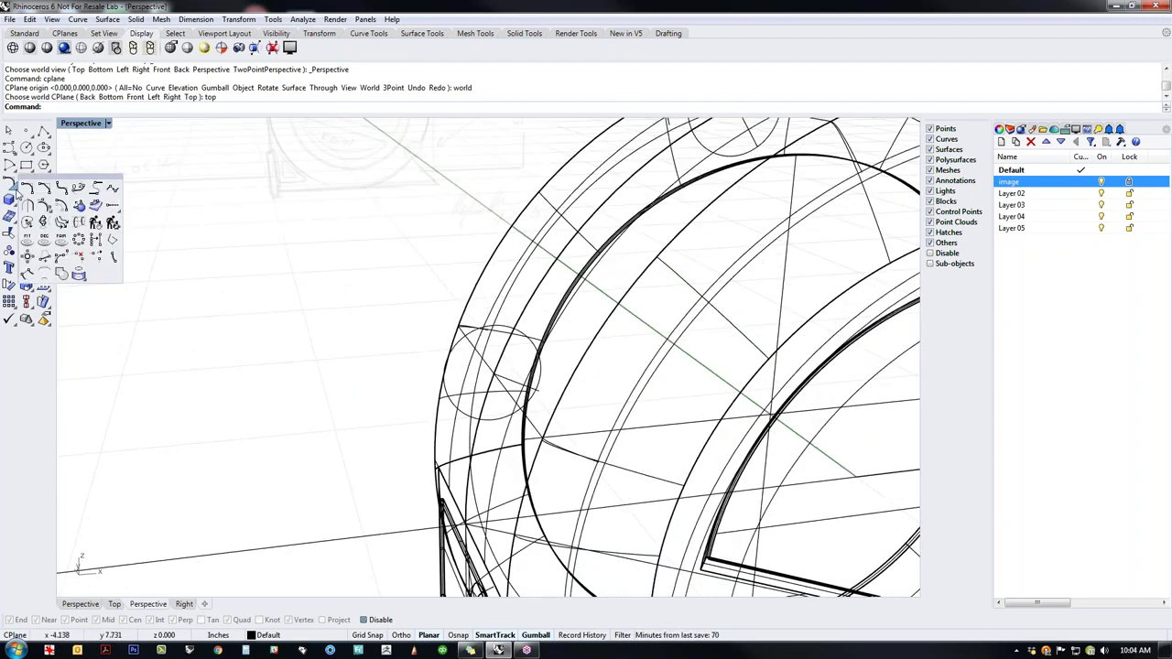
{"action": "left_click", "coordinate": [113, 207]}
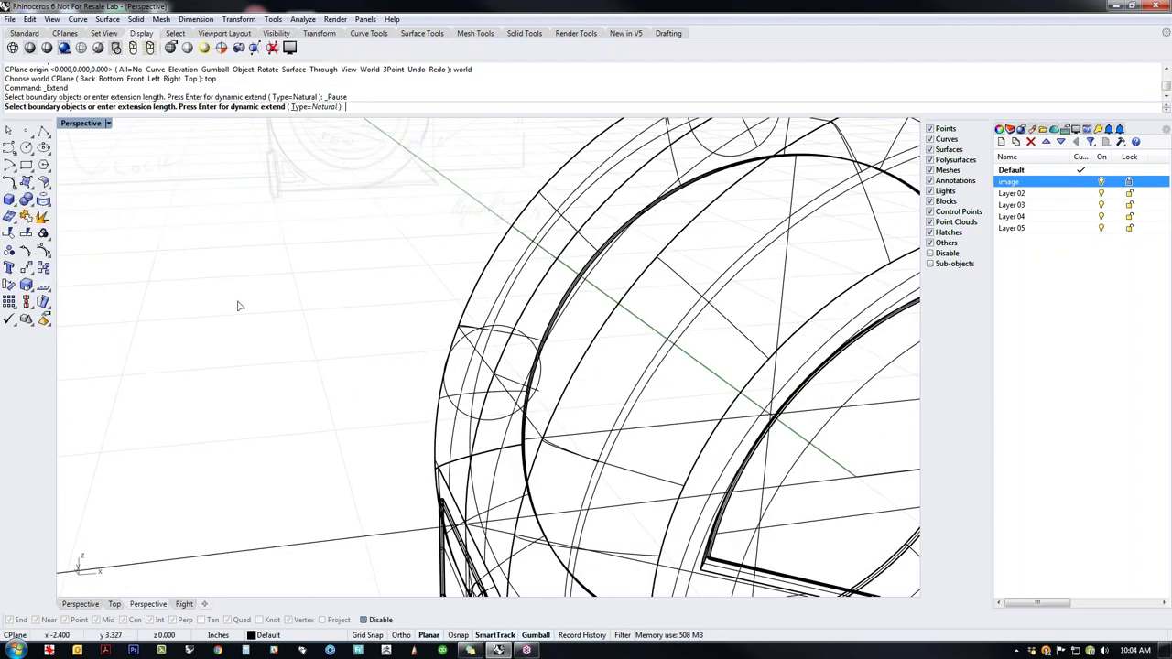
{"action": "key", "text": "Return"}
{"action": "left_click", "coordinate": [504, 380]}
{"action": "left_click", "coordinate": [465, 375]}
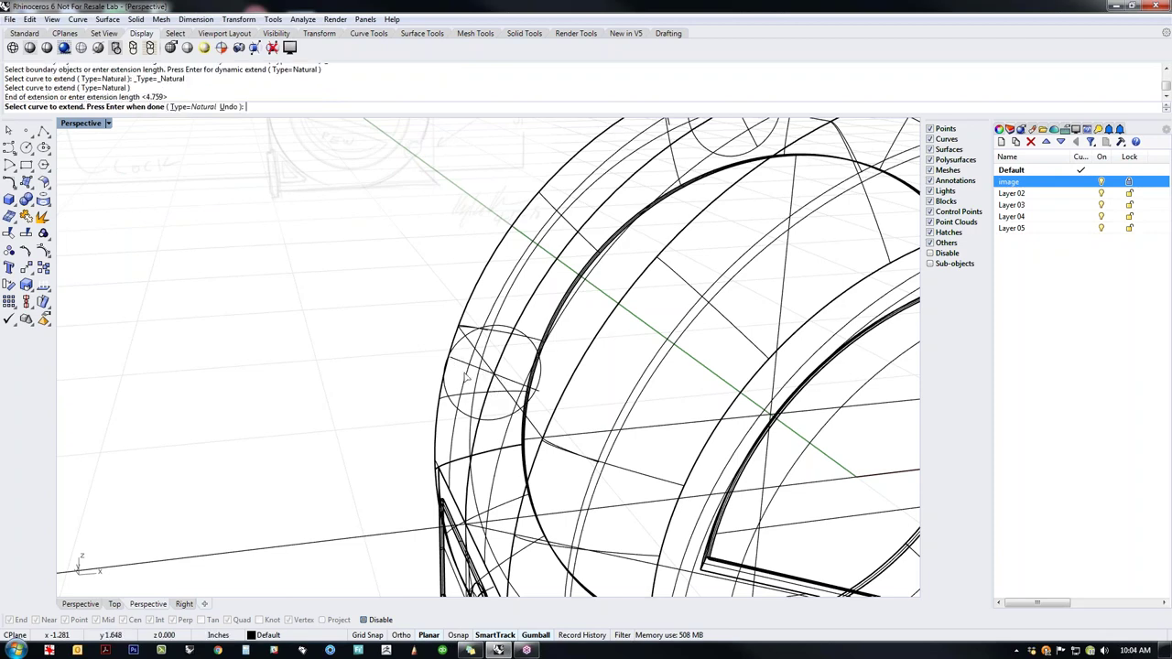
Step: Extend the upper rim circle's radial line on the right half of the body outward to its circle
{"action": "right_click_drag", "start_coordinate": [598, 327], "coordinate": [645, 336]}
{"action": "left_click", "coordinate": [644, 337]}
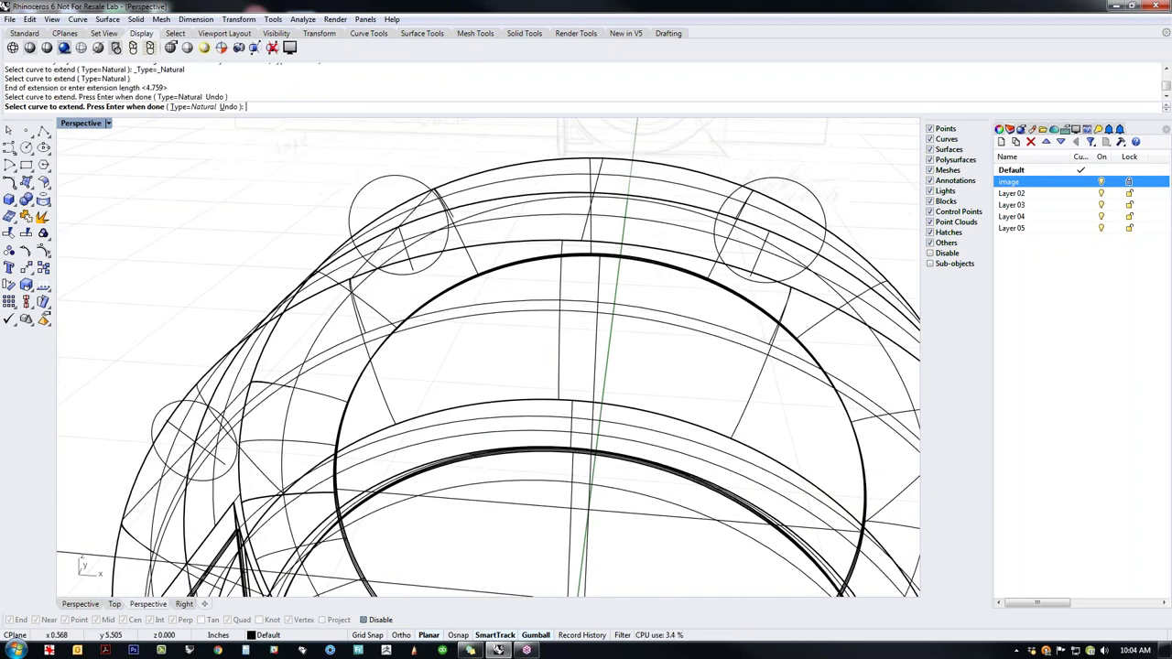
{"action": "left_click", "coordinate": [780, 209]}
{"action": "right_click_drag", "start_coordinate": [803, 376], "coordinate": [579, 394]}
{"action": "key", "text": "Return"}
{"action": "key", "text": "Return"}
{"action": "left_click", "coordinate": [607, 401]}
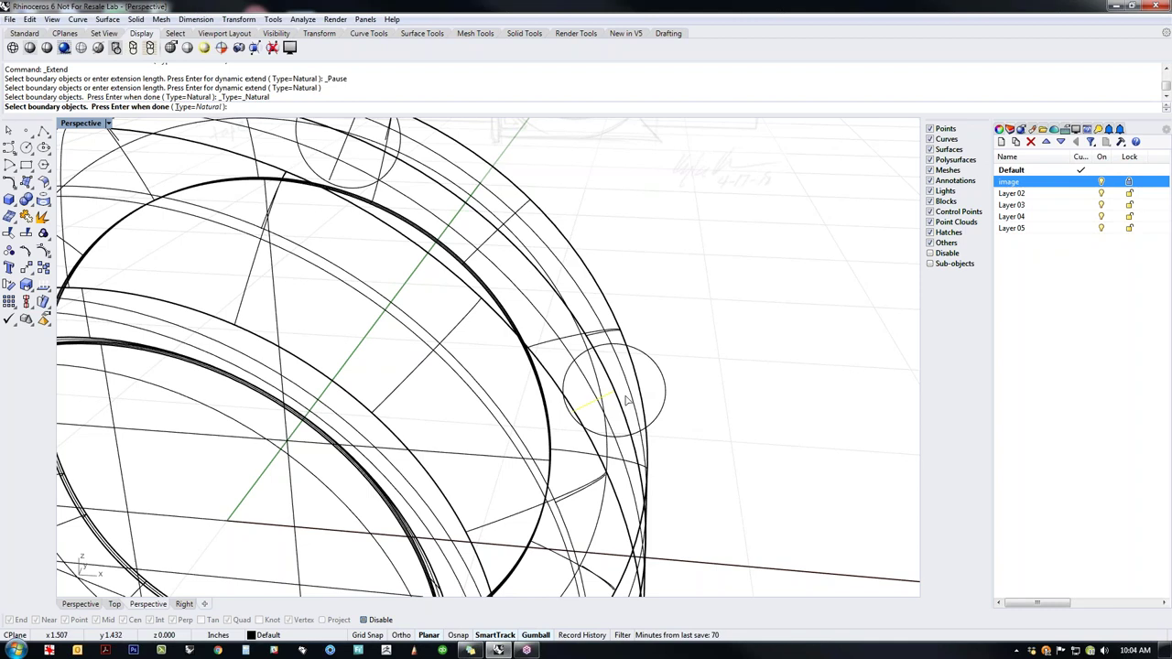
{"action": "key", "text": "Escape"}
{"action": "key", "text": "Return"}
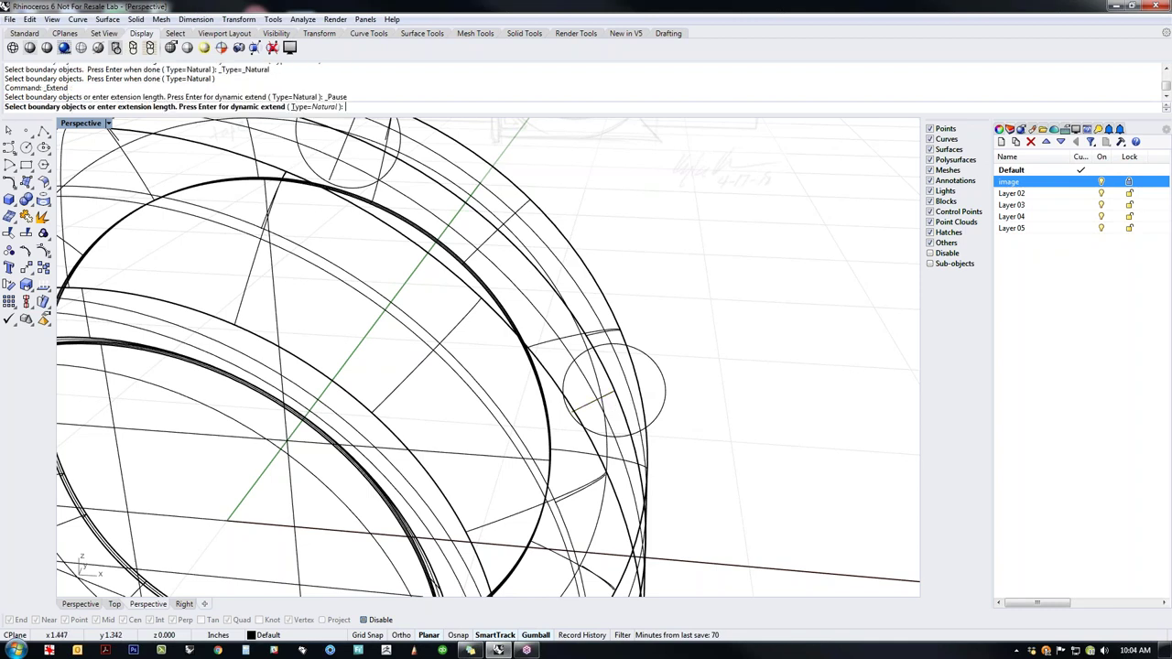
{"action": "left_click", "coordinate": [611, 401]}
{"action": "key", "text": "Return"}
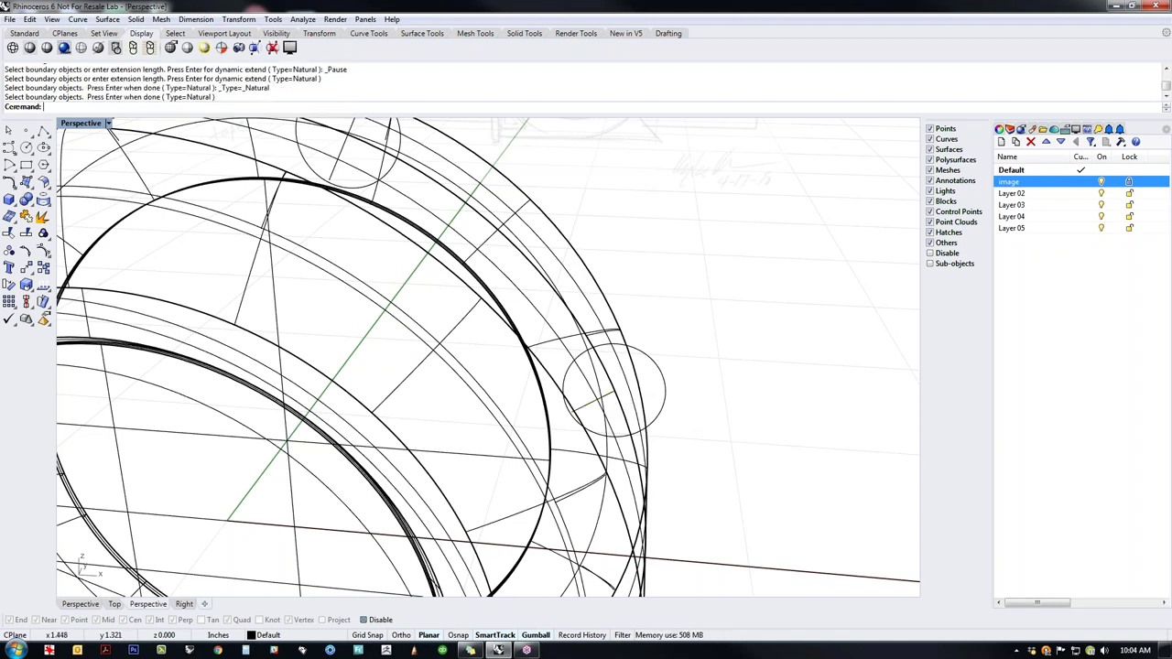
Step: Extend the radial lines of the two right-hand rim circles outward and check the model in Shaded display
{"action": "left_click", "coordinate": [612, 403]}
{"action": "scroll", "coordinate": [697, 452], "scroll_direction": "down", "scroll_amount": 5}
{"action": "mouse_move", "coordinate": [733, 528]}
{"action": "right_mouse_down"}
{"action": "mouse_move", "coordinate": [735, 453]}
{"action": "mouse_move", "coordinate": [688, 449]}
{"action": "mouse_move", "coordinate": [672, 412]}
{"action": "mouse_move", "coordinate": [629, 397]}
{"action": "mouse_move", "coordinate": [348, 400]}
{"action": "mouse_move", "coordinate": [355, 426]}
{"action": "mouse_move", "coordinate": [537, 393]}
{"action": "mouse_move", "coordinate": [550, 476]}
{"action": "right_mouse_up"}
{"action": "scroll", "coordinate": [638, 467], "scroll_direction": "up", "scroll_amount": 6}
{"action": "left_click", "coordinate": [594, 445]}
{"action": "left_click", "coordinate": [696, 475]}
{"action": "middle_click", "coordinate": [670, 414]}
{"action": "left_click", "coordinate": [632, 379]}
{"action": "right_click_drag", "start_coordinate": [420, 463], "coordinate": [468, 442]}
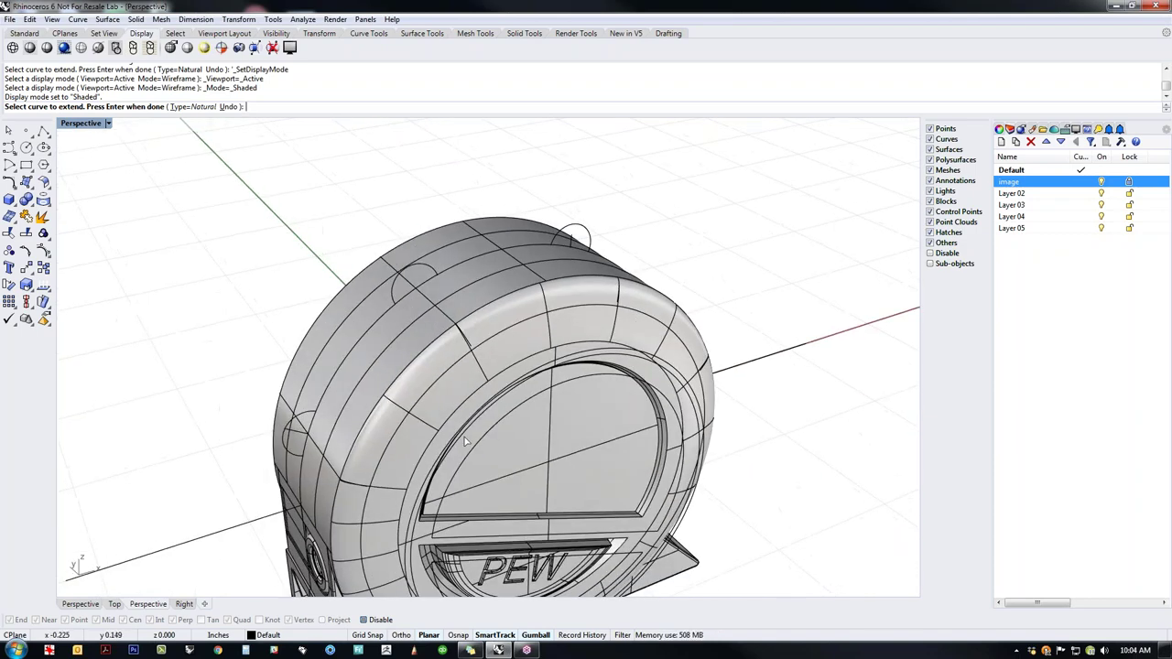
Step: Return to Wireframe display and extend the upper-left rim circle's radial line outward with the dynamic Extend command
{"action": "middle_click", "coordinate": [449, 420]}
{"action": "left_click", "coordinate": [414, 383]}
{"action": "scroll", "coordinate": [424, 311], "scroll_direction": "up", "scroll_amount": 5}
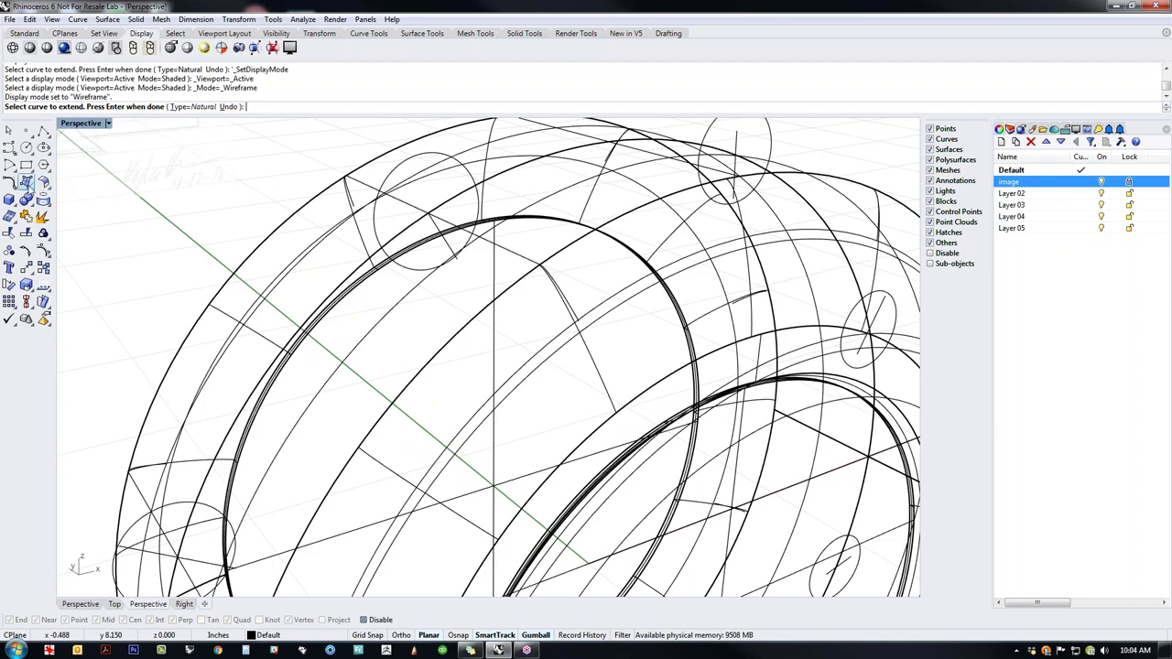
{"action": "left_click", "coordinate": [28, 183]}
{"action": "left_click", "coordinate": [104, 209]}
{"action": "key", "text": "Return"}
{"action": "left_click", "coordinate": [437, 232]}
{"action": "left_click", "coordinate": [436, 230]}
{"action": "scroll", "coordinate": [464, 231], "scroll_direction": "down", "scroll_amount": 3}
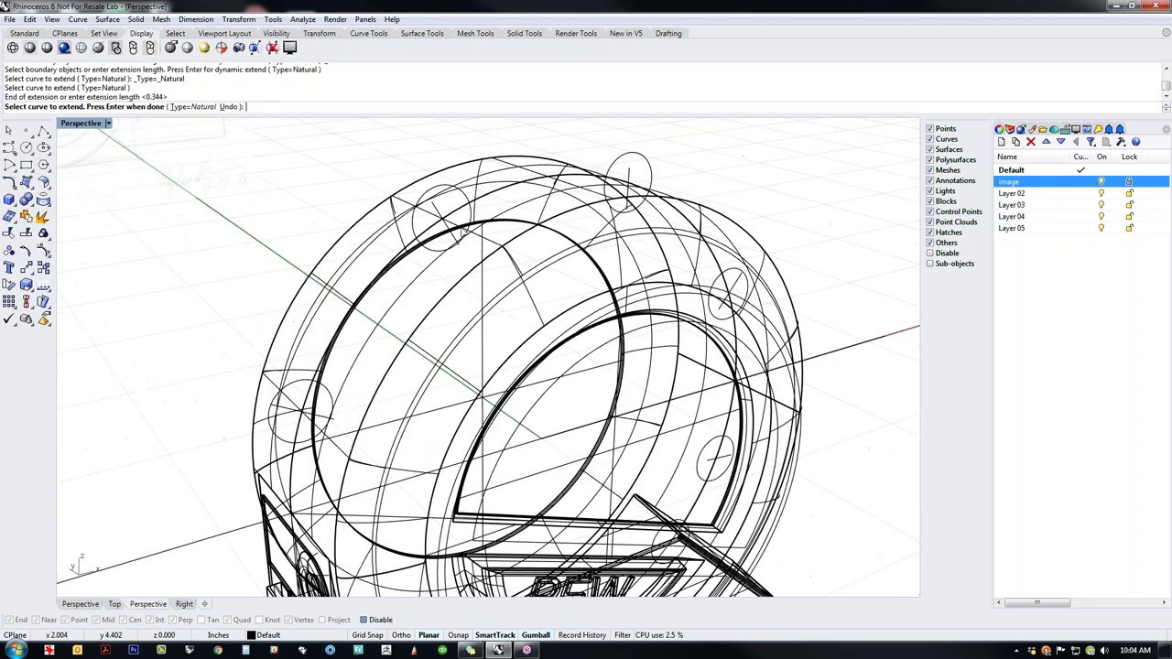
{"action": "left_click", "coordinate": [482, 240]}
{"action": "key", "text": "Escape"}
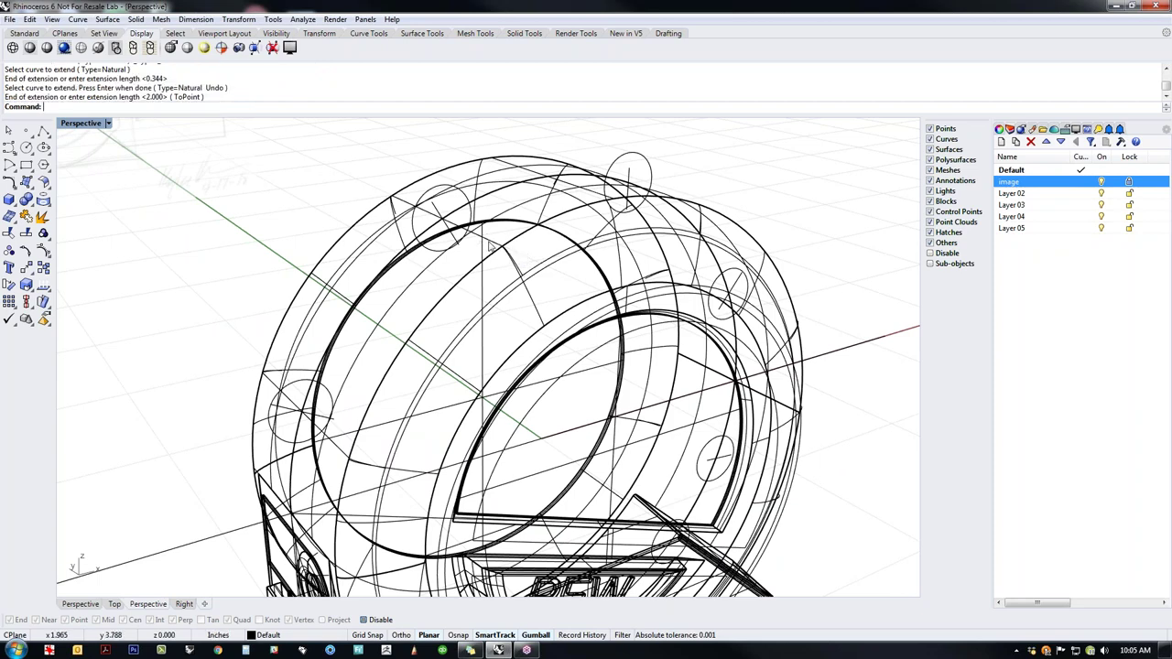
Step: Select the five extended radial lines together with the body and hide all other objects by inverting the selection
{"action": "left_click", "coordinate": [443, 207]}
{"action": "scroll", "coordinate": [304, 425], "scroll_direction": "up", "scroll_amount": 2}
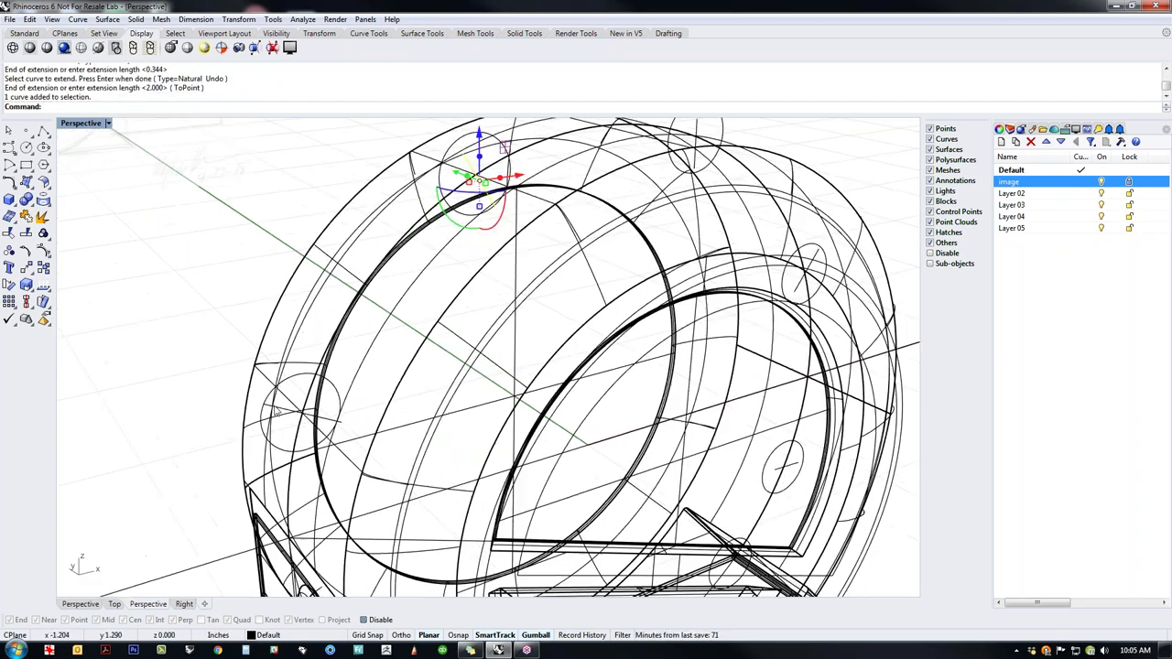
{"action": "left_click", "coordinate": [280, 407], "text": "shift"}
{"action": "scroll", "coordinate": [286, 400], "scroll_direction": "down", "scroll_amount": 4}
{"action": "right_click_drag", "start_coordinate": [604, 303], "coordinate": [600, 330]}
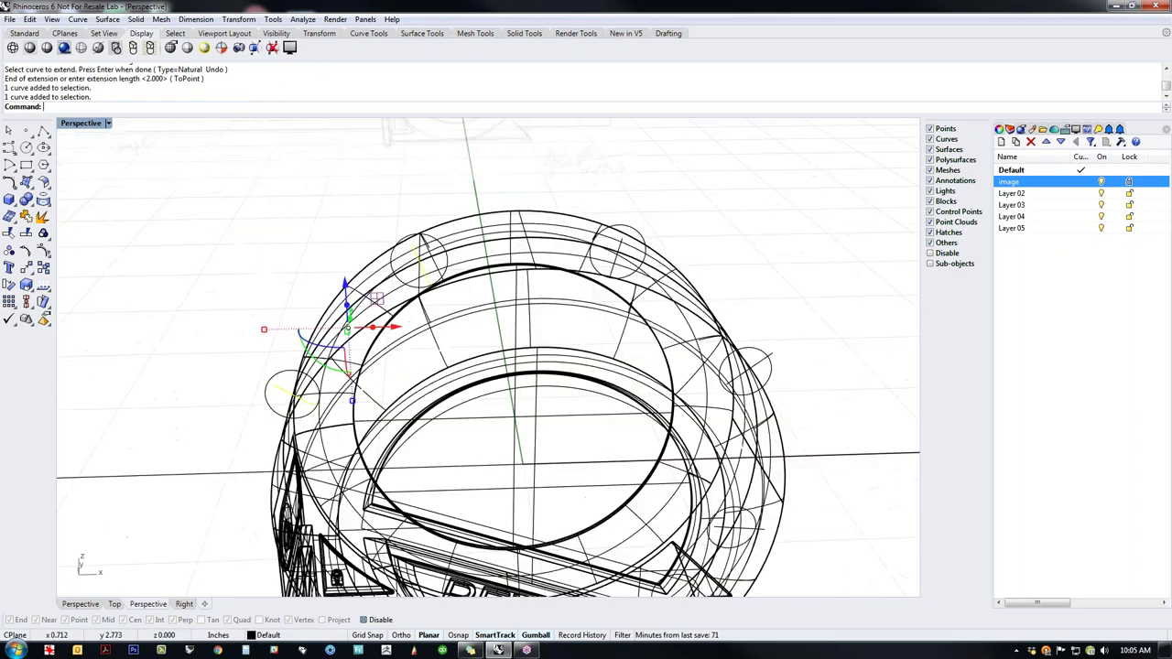
{"action": "left_click", "coordinate": [621, 242], "text": "shift"}
{"action": "left_click", "coordinate": [775, 360], "text": "shift"}
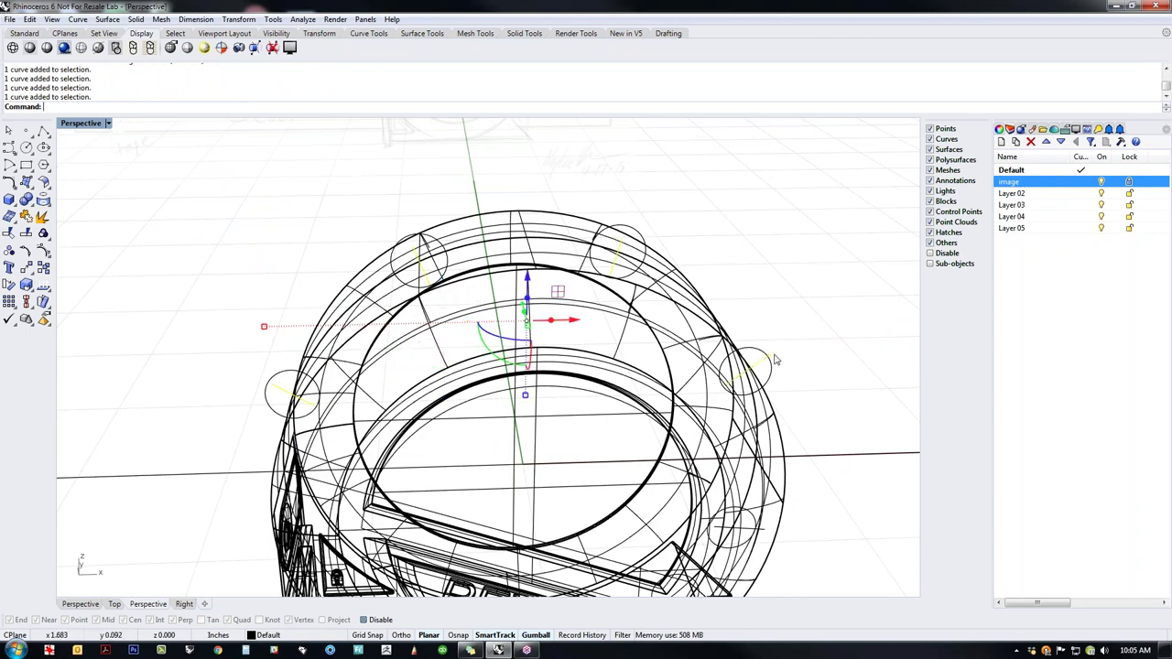
{"action": "right_click_drag", "start_coordinate": [771, 547], "coordinate": [681, 437], "text": "shift"}
{"action": "scroll", "coordinate": [680, 436], "scroll_direction": "up", "scroll_amount": 2}
{"action": "left_click", "coordinate": [670, 422], "text": "shift"}
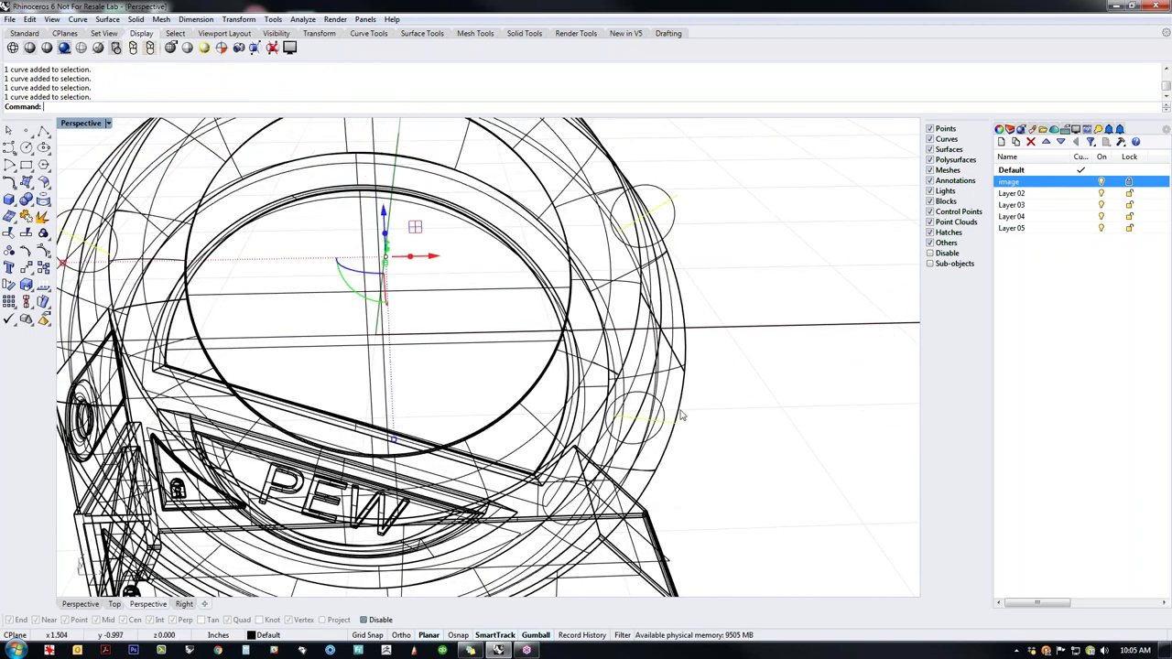
{"action": "left_click", "coordinate": [680, 410], "text": "shift"}
{"action": "type", "text": "i"}
{"action": "key", "text": "Return"}
Step: Set the view to Shaded display and show the body with its extended radial lines in the Front view
{"action": "middle_click", "coordinate": [659, 379]}
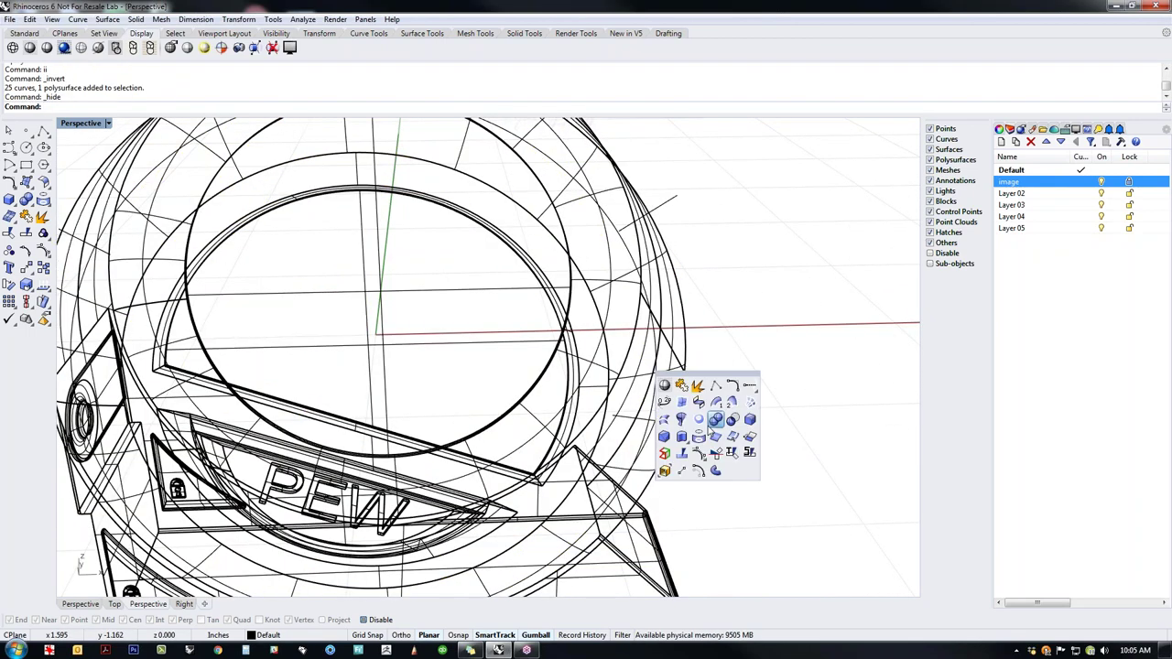
{"action": "left_click", "coordinate": [665, 386]}
{"action": "scroll", "coordinate": [641, 392], "scroll_direction": "down", "scroll_amount": 7}
{"action": "mouse_move", "coordinate": [611, 413]}
{"action": "right_mouse_down"}
{"action": "mouse_move", "coordinate": [673, 389]}
{"action": "mouse_move", "coordinate": [661, 371]}
{"action": "right_mouse_up"}
{"action": "type", "text": "f"}
{"action": "key", "text": "Return"}
{"action": "scroll", "coordinate": [403, 169], "scroll_direction": "up", "scroll_amount": 4}
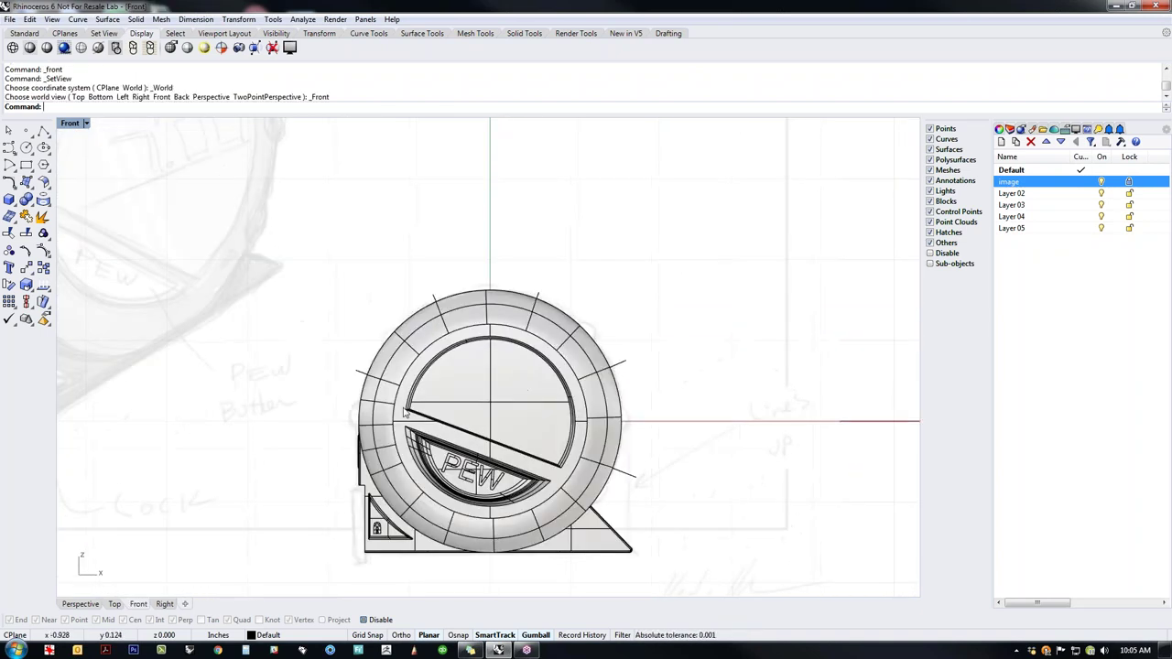
Step: Project the five radial lines onto the tape measure body in the Front view, along the construction plane's Z direction
{"action": "left_click", "coordinate": [44, 200]}
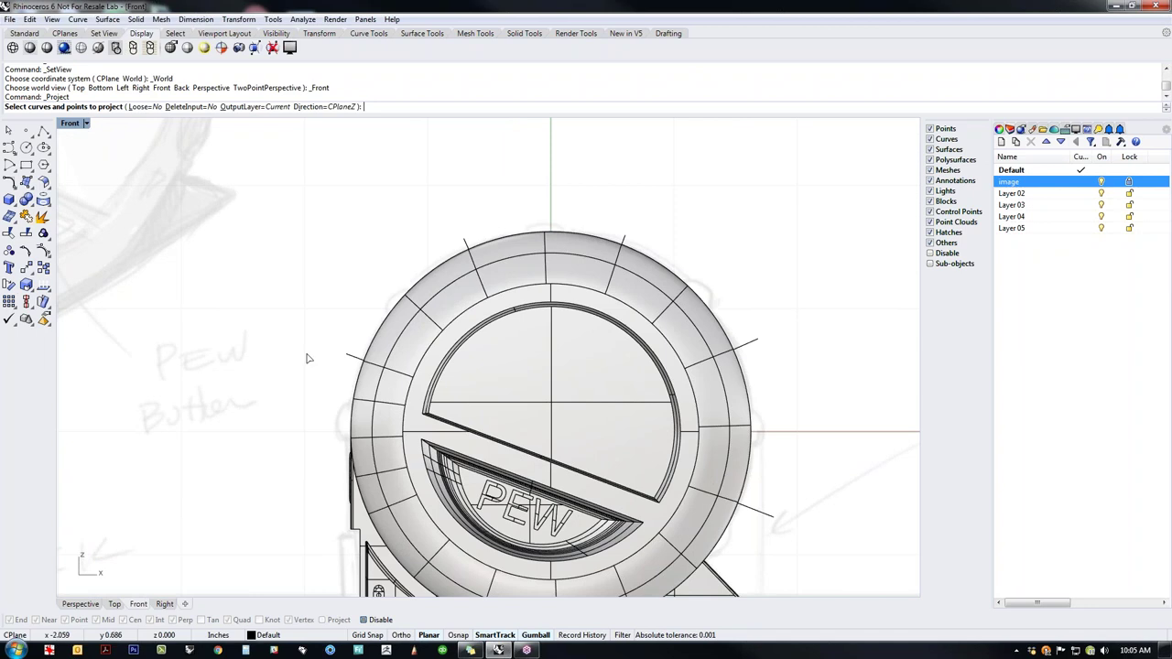
{"action": "left_click", "coordinate": [352, 360]}
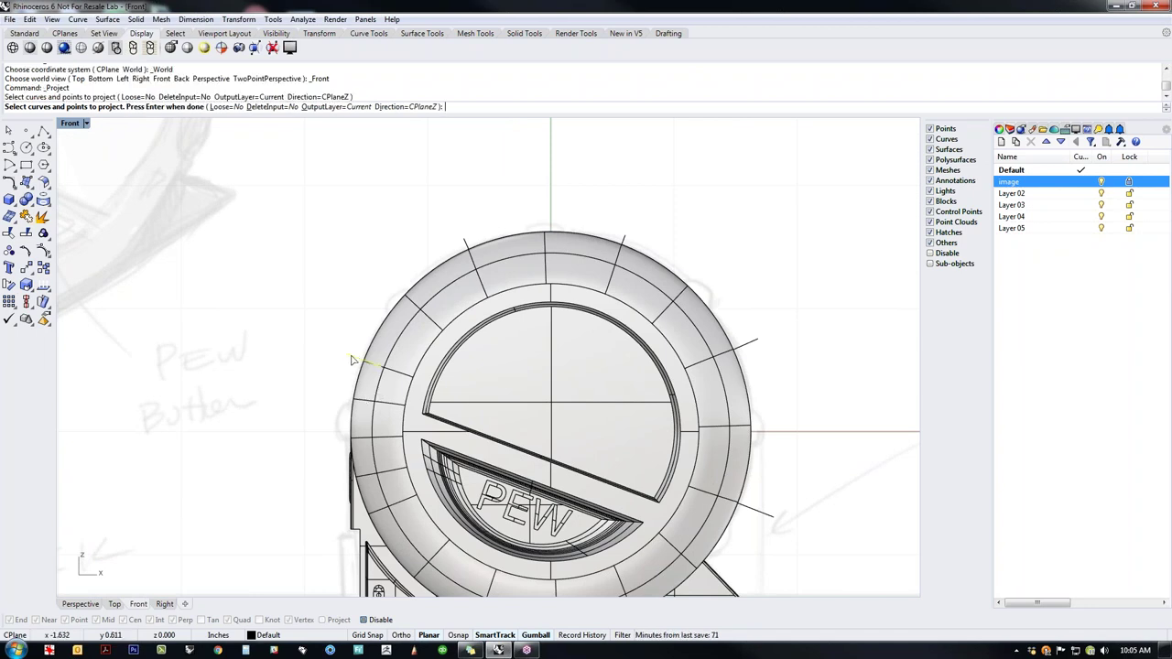
{"action": "left_click", "coordinate": [464, 247]}
{"action": "left_click", "coordinate": [626, 241]}
{"action": "left_click", "coordinate": [740, 344]}
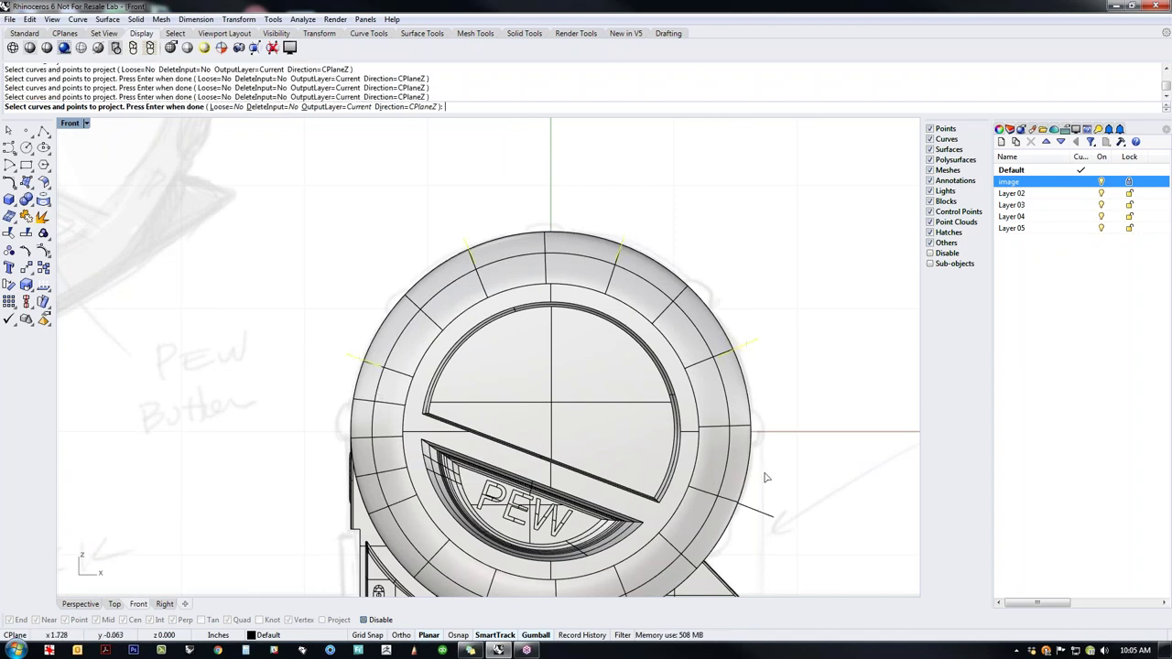
{"action": "left_click", "coordinate": [749, 509]}
{"action": "key", "text": "Return"}
{"action": "left_click", "coordinate": [747, 465]}
{"action": "key", "text": "Return"}
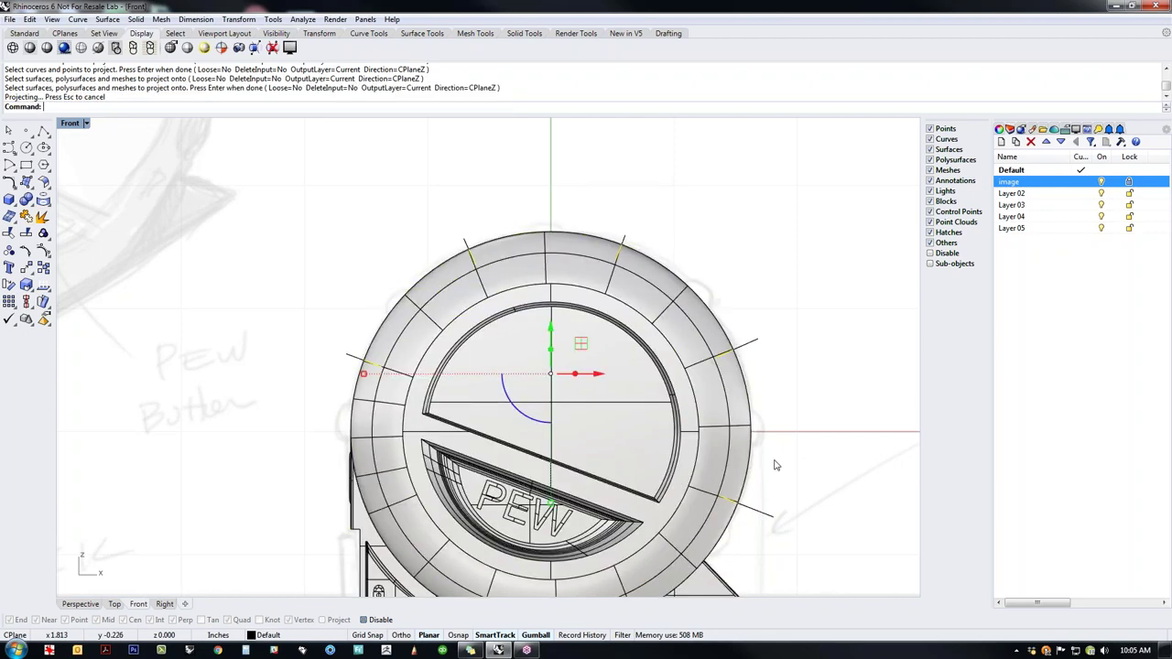
Step: In the Perspective view, isolate the five projected curves by inverting the selection and hiding everything else
{"action": "key", "text": "F4"}
{"action": "scroll", "coordinate": [581, 430], "scroll_direction": "up", "scroll_amount": 4}
{"action": "right_click_drag", "start_coordinate": [580, 430], "coordinate": [430, 452]}
{"action": "type", "text": "ii"}
{"action": "key", "text": "Return"}
{"action": "right_click_drag", "start_coordinate": [497, 464], "coordinate": [549, 458]}
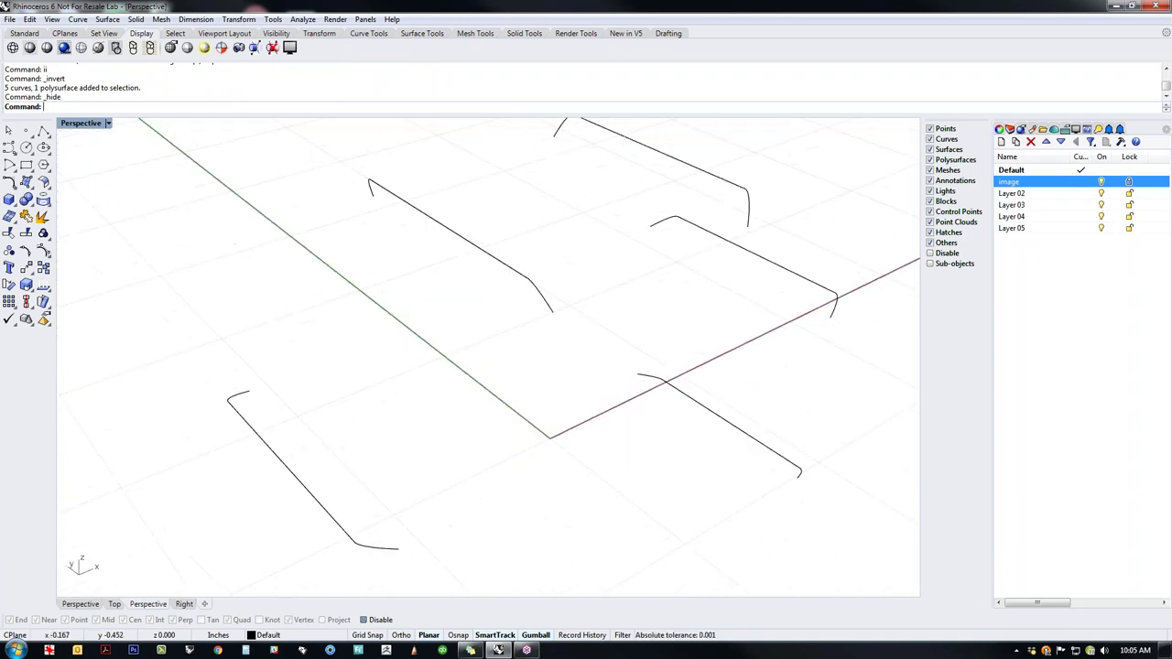
Step: Create a round-capped pipe along the leftmost projected curve with a radius of about 0.068 in
{"action": "left_click", "coordinate": [14, 207]}
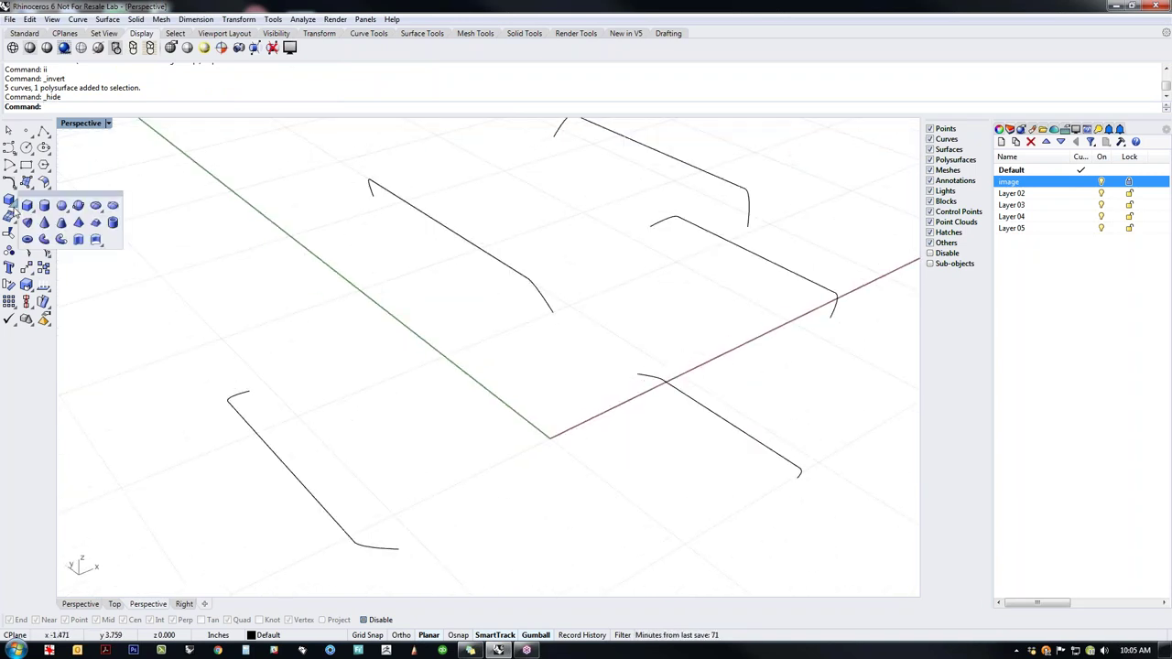
{"action": "left_click", "coordinate": [61, 240]}
{"action": "left_click", "coordinate": [379, 546]}
{"action": "scroll", "coordinate": [261, 399], "scroll_direction": "up", "scroll_amount": 4}
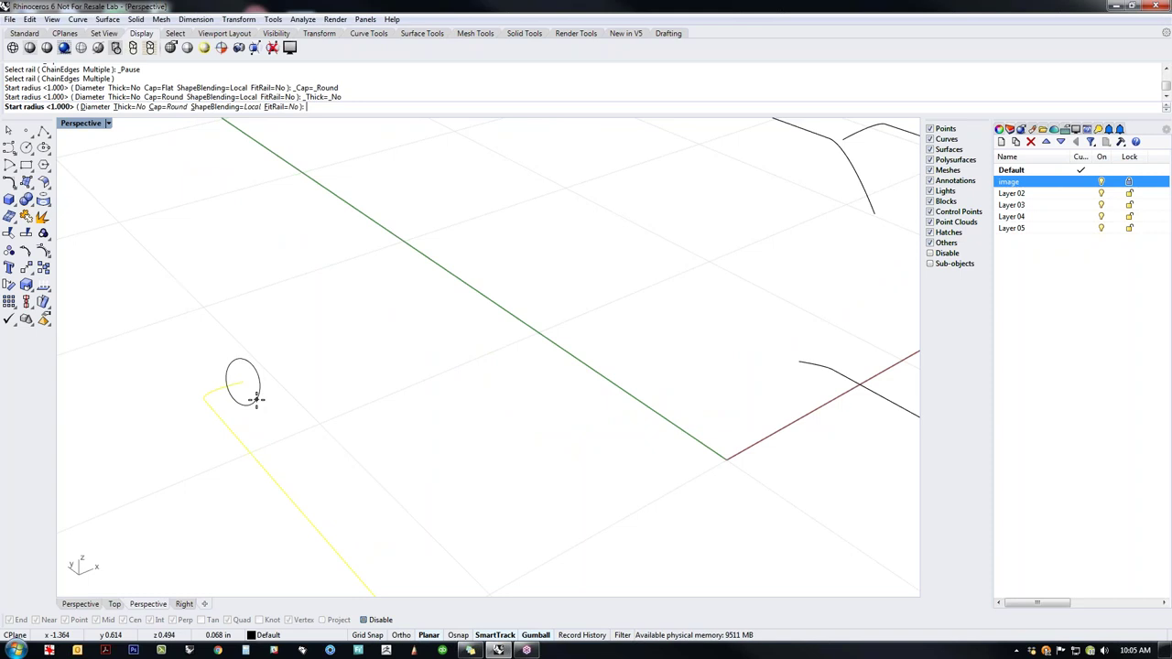
{"action": "left_click", "coordinate": [256, 398]}
{"action": "left_click", "coordinate": [258, 400]}
{"action": "key", "text": "Return"}
{"action": "scroll", "coordinate": [261, 399], "scroll_direction": "down", "scroll_amount": 3}
{"action": "right_click_drag", "start_coordinate": [393, 450], "coordinate": [484, 427]}
{"action": "scroll", "coordinate": [398, 461], "scroll_direction": "down", "scroll_amount": 2}
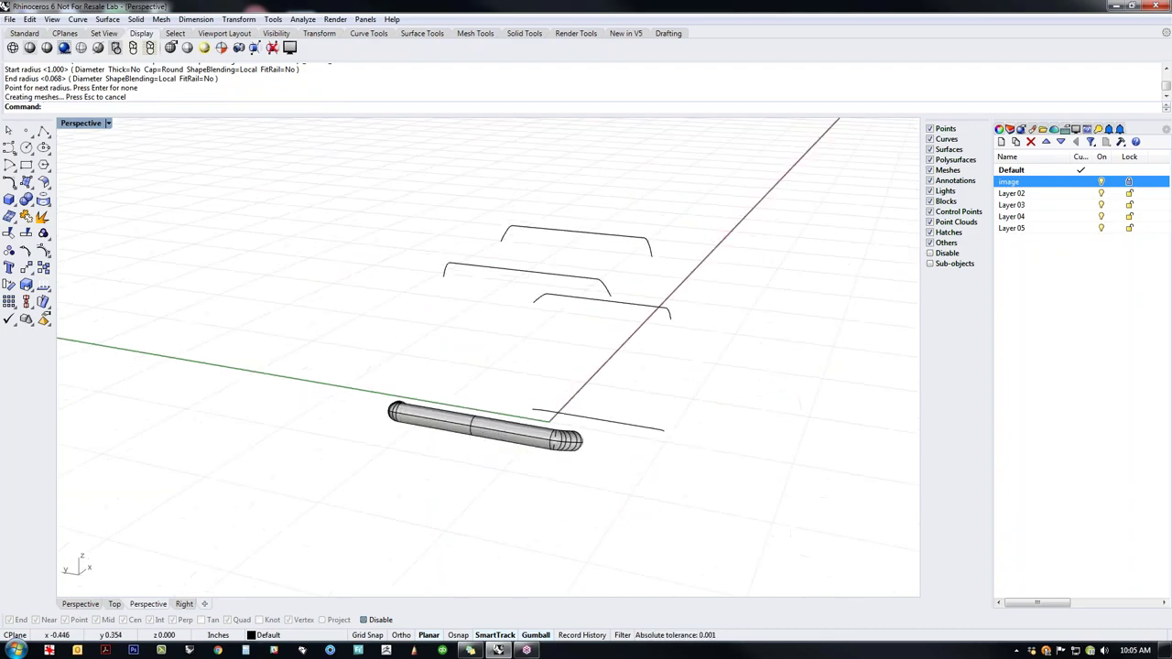
Step: Show all hidden objects and inspect how the new pipe sits on the body's left rim
{"action": "type", "text": "v"}
{"action": "key", "text": "Return"}
{"action": "right_click_drag", "start_coordinate": [586, 430], "coordinate": [375, 403]}
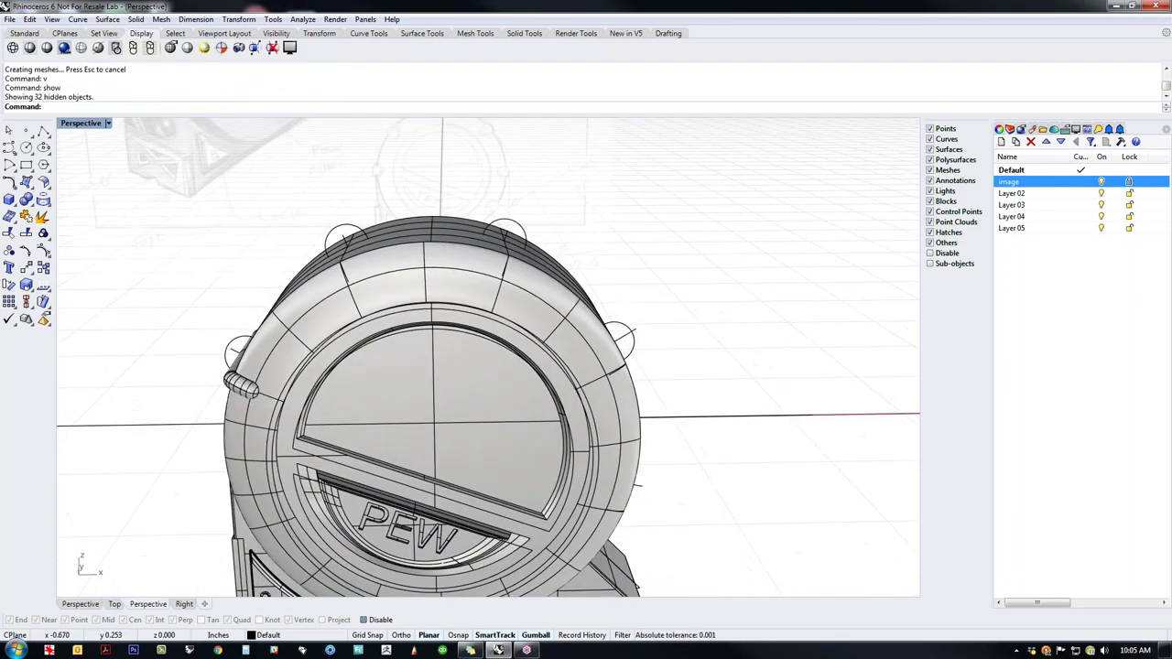
{"action": "scroll", "coordinate": [233, 361], "scroll_direction": "up", "scroll_amount": 5}
{"action": "right_click_drag", "start_coordinate": [234, 362], "coordinate": [340, 370]}
{"action": "type", "text": "v"}
{"action": "key", "text": "Return"}
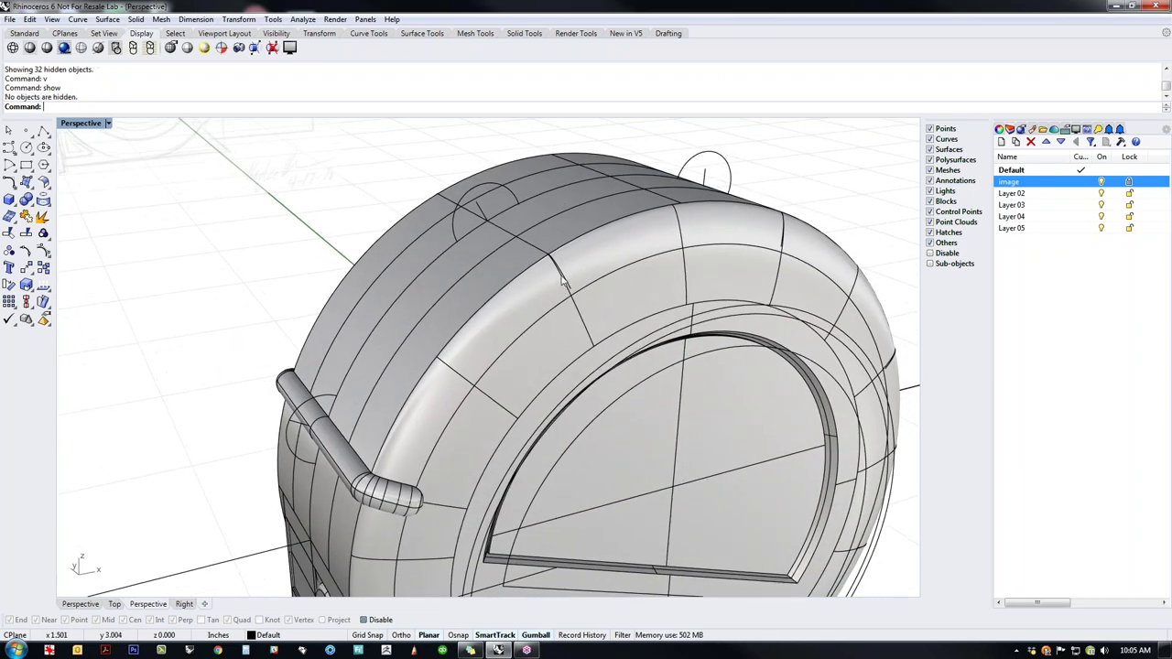
Step: Try a thicker round-capped pipe along the upper-left projected curve, with a radius of about 0.173 in
{"action": "left_click", "coordinate": [563, 276]}
{"action": "left_click", "coordinate": [610, 312]}
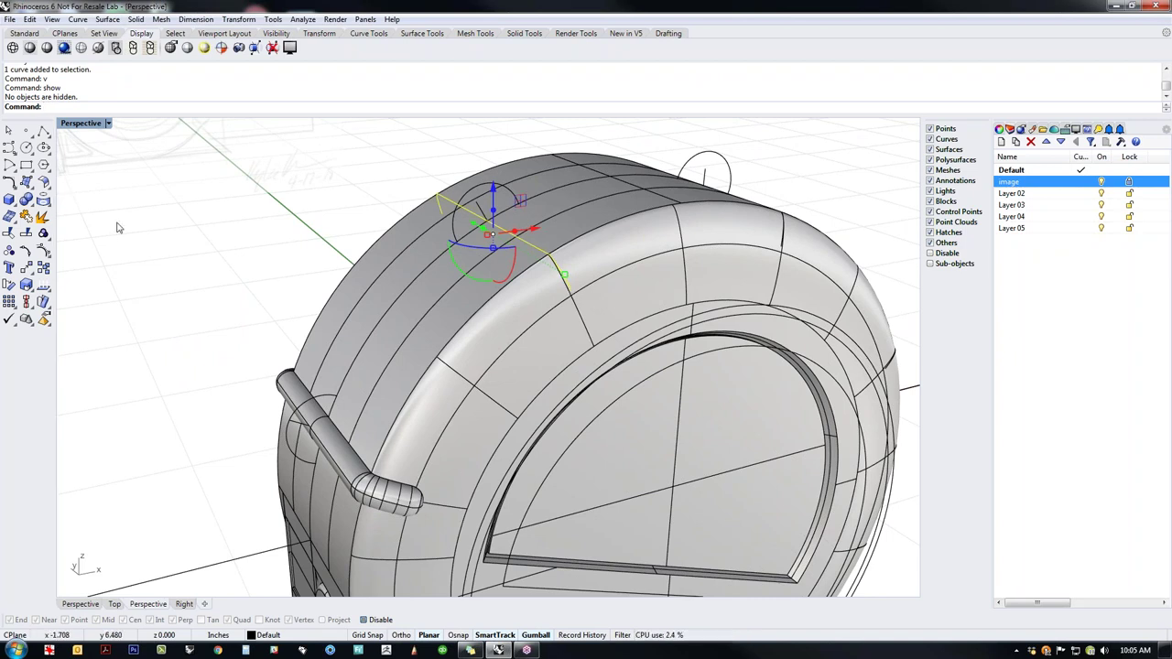
{"action": "left_click", "coordinate": [15, 207]}
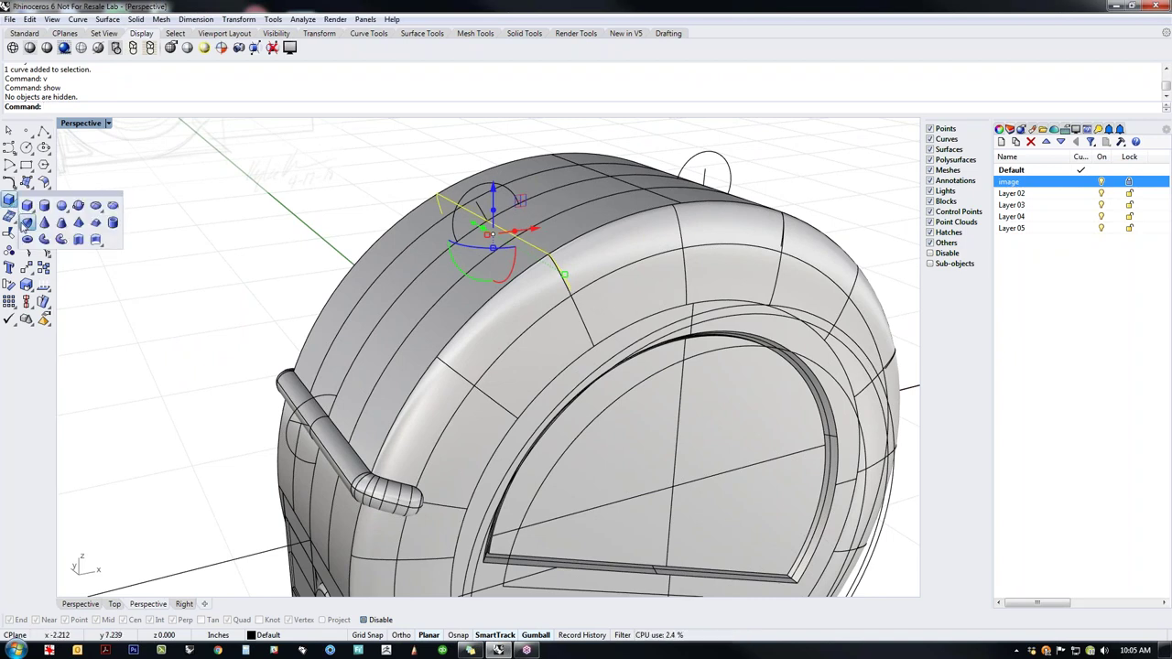
{"action": "left_click", "coordinate": [167, 200]}
{"action": "left_click", "coordinate": [24, 216]}
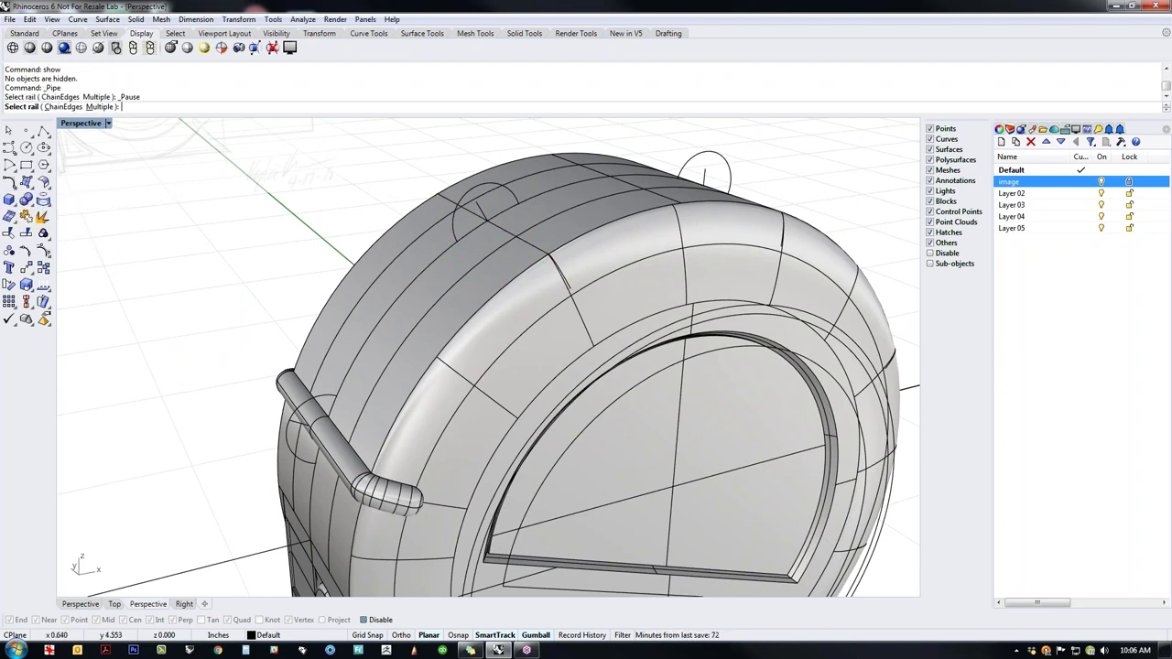
{"action": "left_click", "coordinate": [569, 286]}
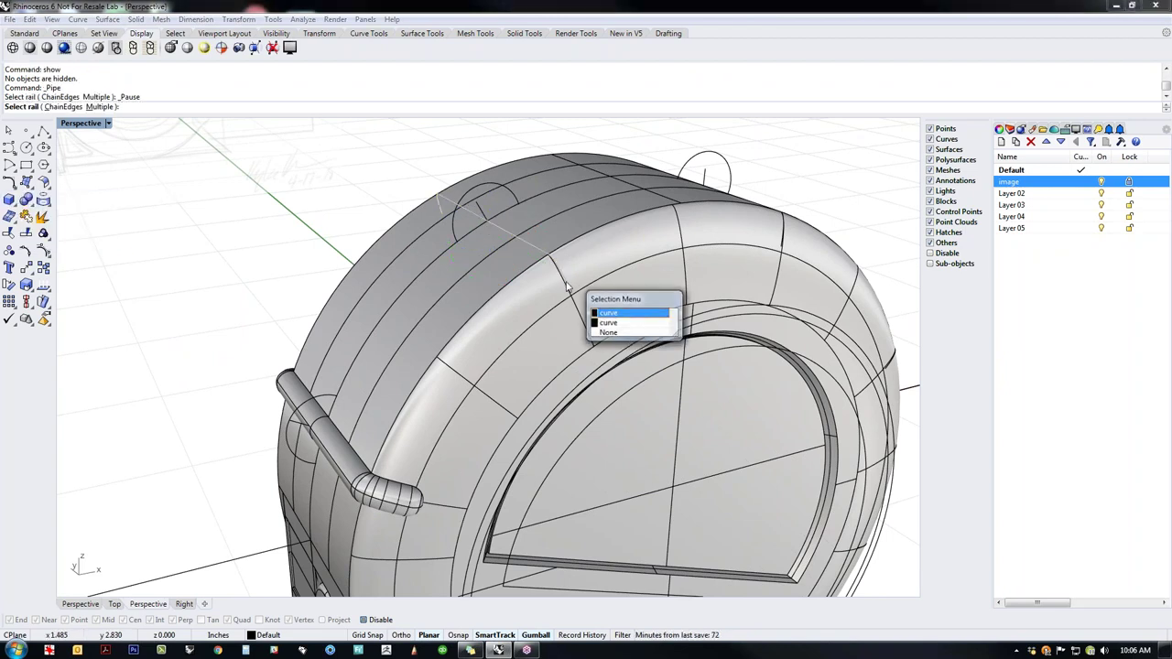
{"action": "left_click", "coordinate": [609, 317]}
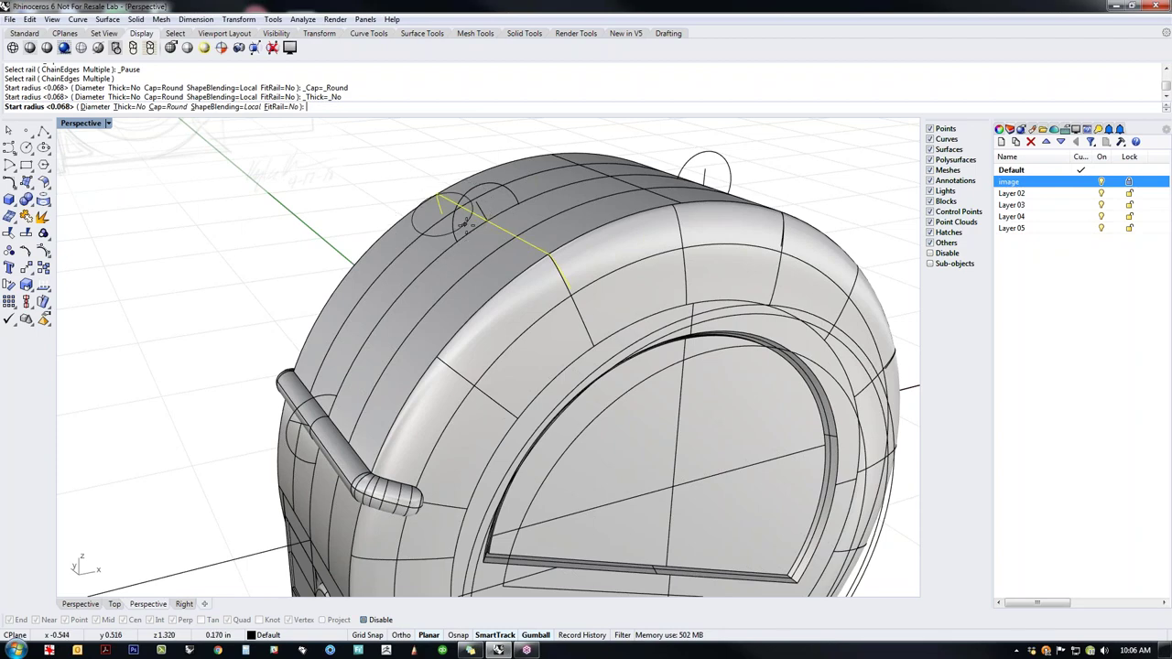
{"action": "left_click", "coordinate": [465, 226]}
{"action": "left_click", "coordinate": [476, 240]}
{"action": "key", "text": "Return"}
Step: Delete all the separate pieces of the thick pipe from the upper-left rim
{"action": "right_click_drag", "start_coordinate": [476, 243], "coordinate": [599, 232]}
{"action": "left_click", "coordinate": [486, 282]}
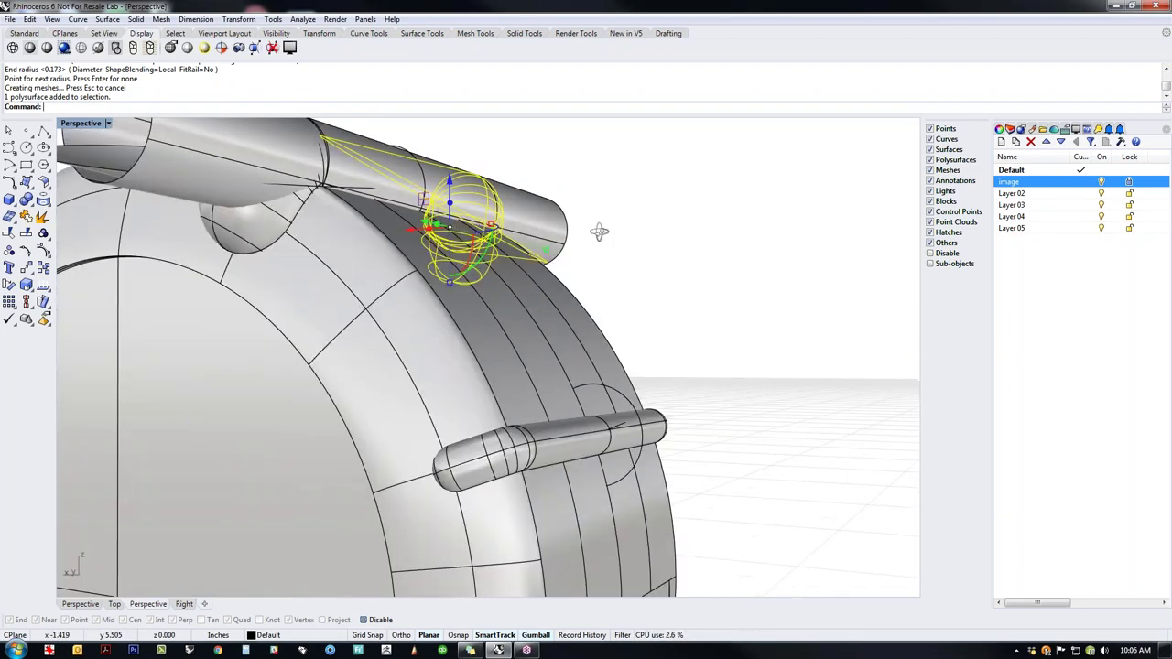
{"action": "left_click", "coordinate": [239, 229]}
{"action": "right_click_drag", "start_coordinate": [648, 295], "coordinate": [410, 360]}
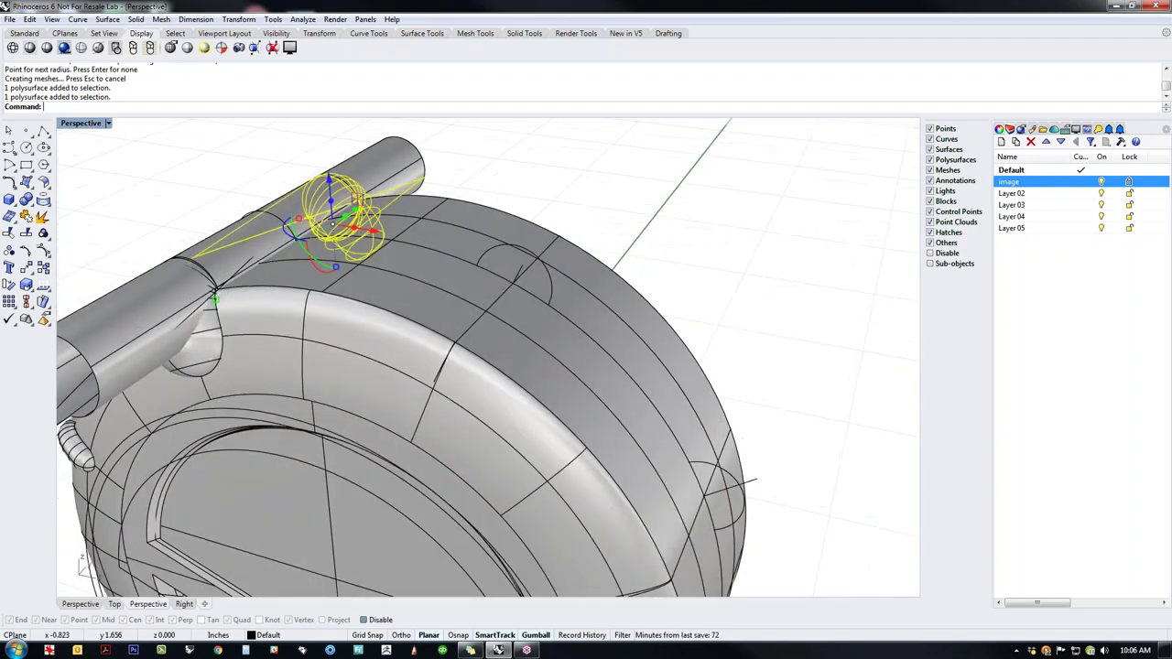
{"action": "right_click_drag", "start_coordinate": [293, 365], "coordinate": [174, 352]}
{"action": "left_click", "coordinate": [142, 345]}
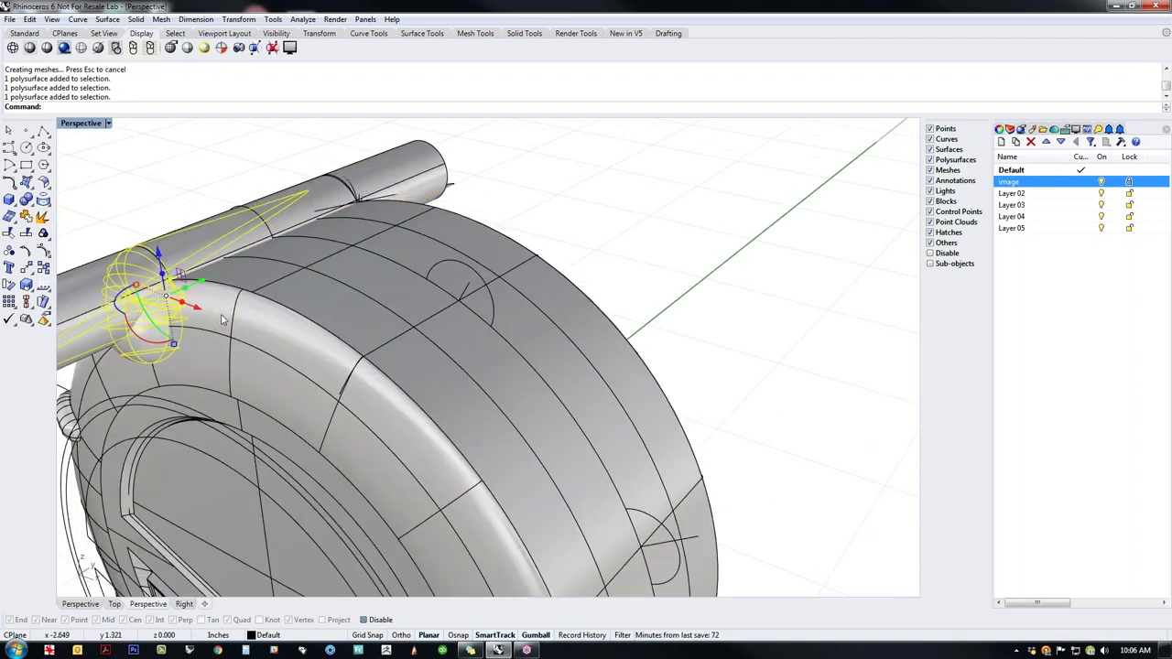
{"action": "right_click_drag", "start_coordinate": [221, 319], "coordinate": [322, 267]}
{"action": "left_click", "coordinate": [231, 180]}
{"action": "key", "text": "Delete"}
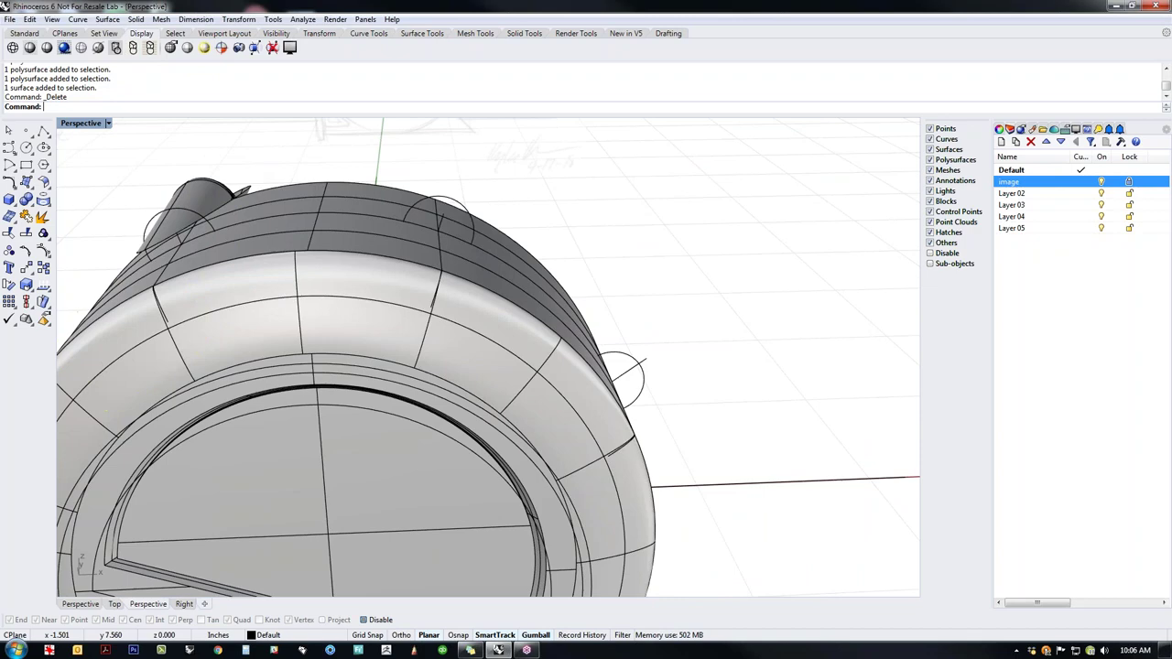
{"action": "right_click_drag", "start_coordinate": [255, 181], "coordinate": [411, 243]}
{"action": "left_click", "coordinate": [411, 242]}
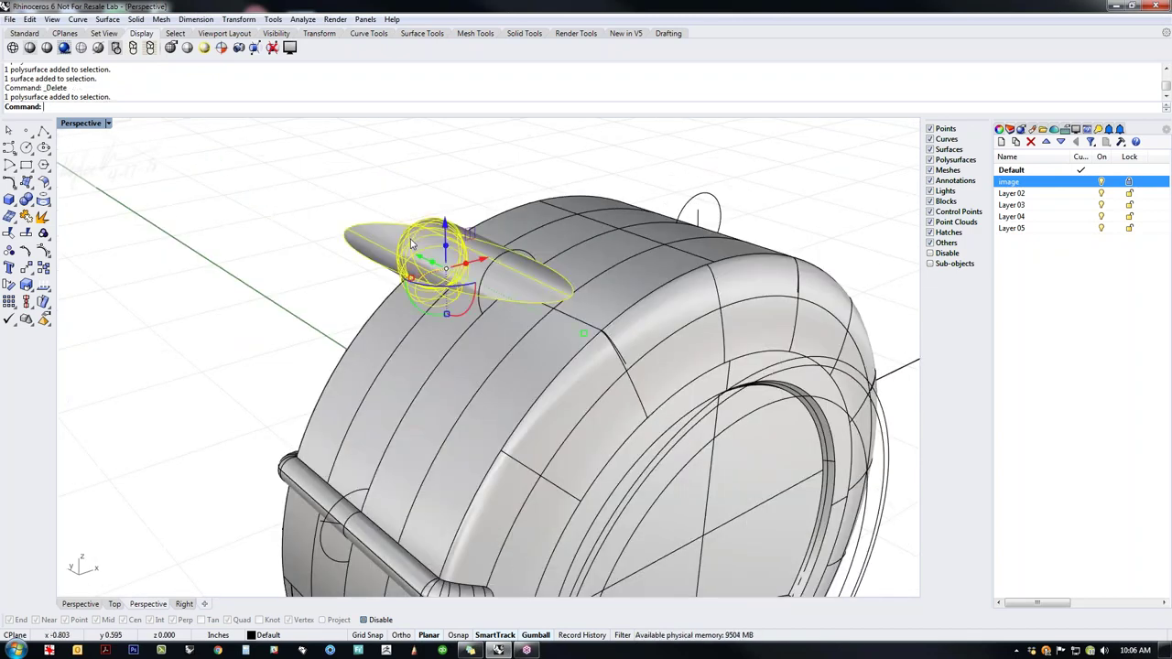
{"action": "key", "text": "Delete"}
Step: Select the upper-left projected curve and hide all other objects by inverting the selection
{"action": "left_click", "coordinate": [620, 355]}
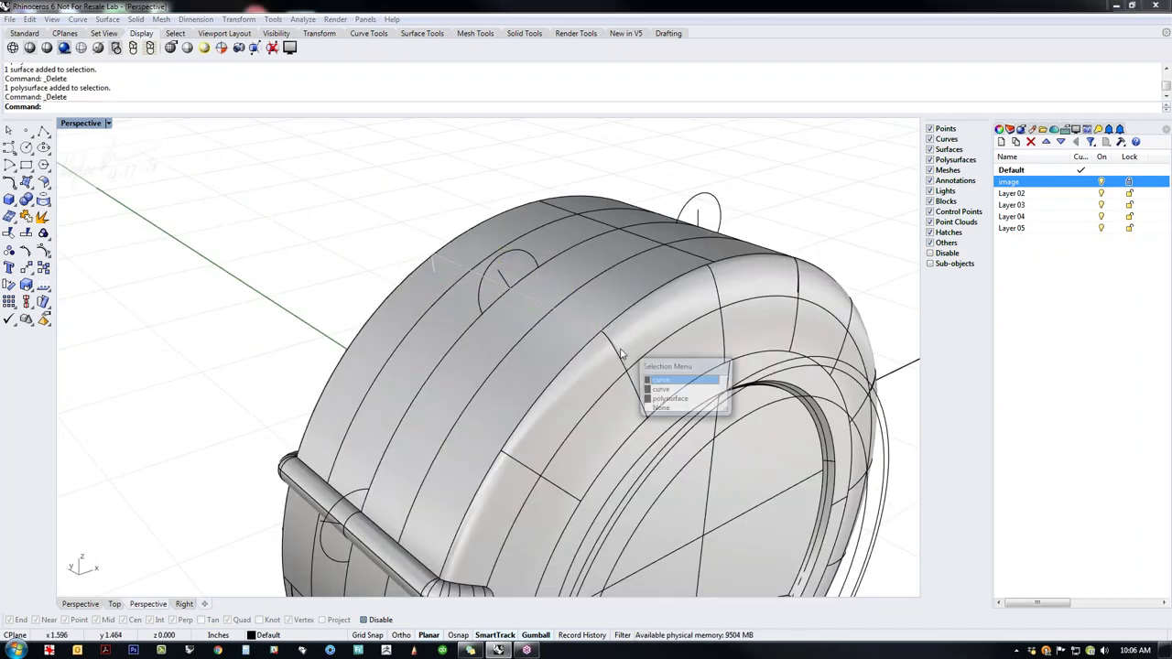
{"action": "left_click", "coordinate": [644, 379]}
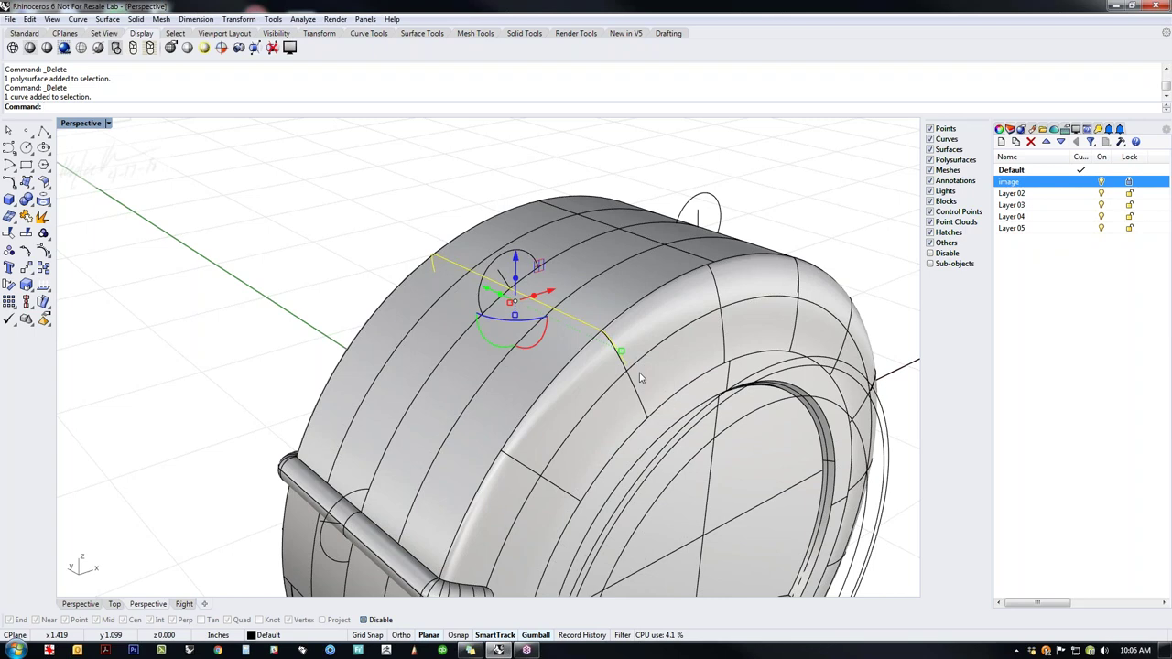
{"action": "type", "text": "ii"}
{"action": "key", "text": "Return"}
{"action": "right_click_drag", "start_coordinate": [325, 318], "coordinate": [289, 291]}
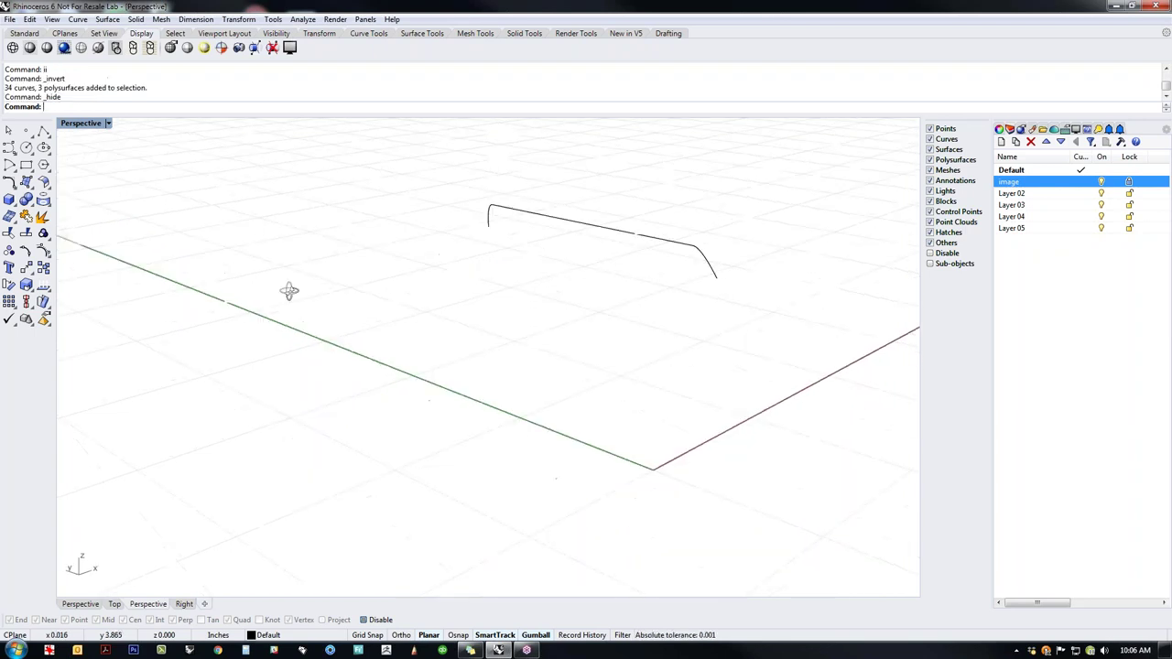
Step: Create a round-capped pipe along the isolated curve with a start and end radius of 0.173 in
{"action": "left_click", "coordinate": [11, 202]}
{"action": "left_click", "coordinate": [62, 242]}
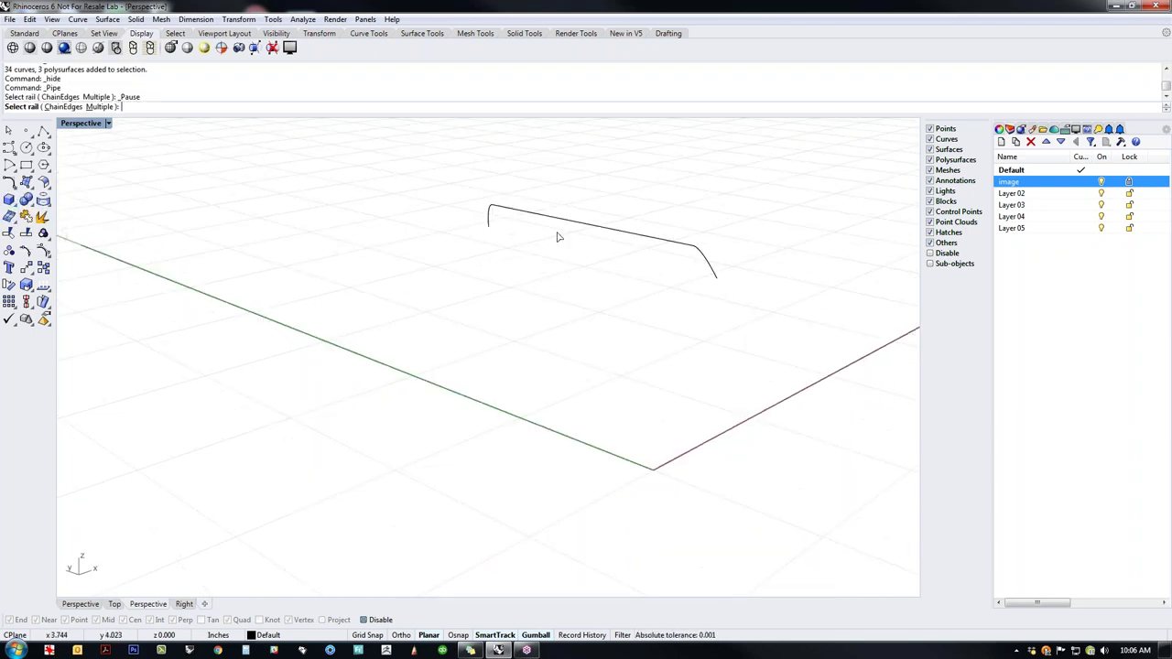
{"action": "left_click", "coordinate": [555, 222]}
{"action": "left_click", "coordinate": [530, 240]}
{"action": "key", "text": "Return"}
{"action": "key", "text": "Return"}
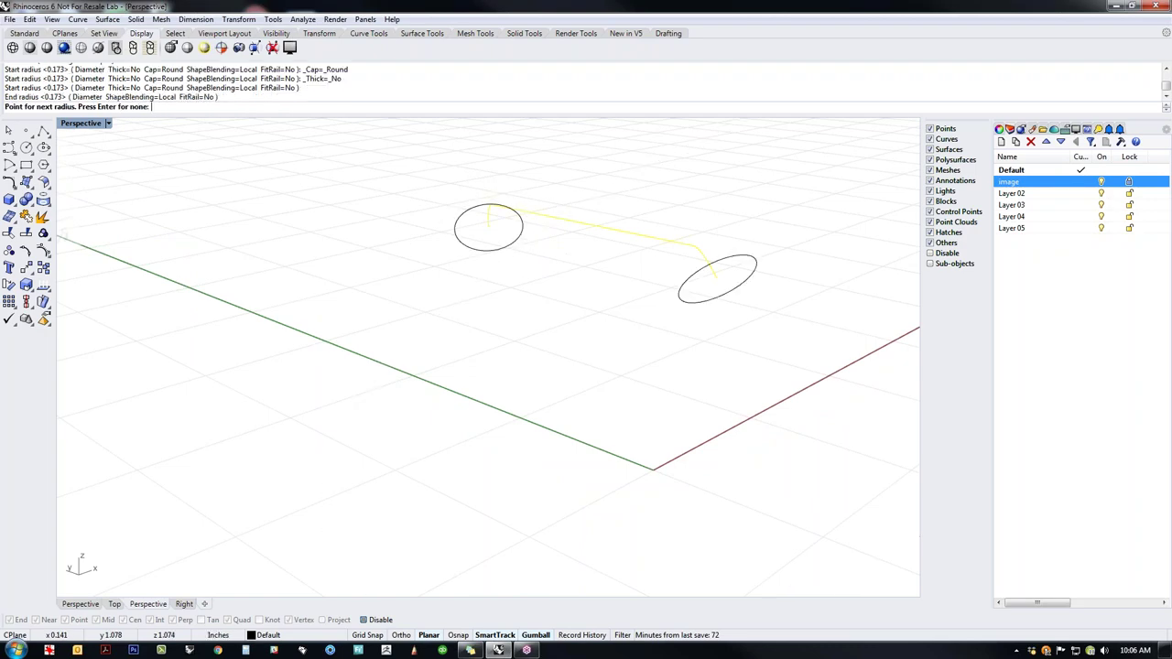
{"action": "right_click_drag", "start_coordinate": [586, 275], "coordinate": [514, 335], "text": "shift"}
{"action": "right_click_drag", "start_coordinate": [549, 394], "coordinate": [592, 359]}
Step: Select the pipe's straight middle tube and scale it shorter along its axis to clear the bent ends
{"action": "left_click", "coordinate": [592, 359]}
{"action": "left_click", "coordinate": [374, 321]}
{"action": "left_click", "coordinate": [335, 335]}
{"action": "left_click", "coordinate": [376, 395]}
{"action": "right_click_drag", "start_coordinate": [380, 394], "coordinate": [295, 435]}
{"action": "left_click", "coordinate": [509, 377]}
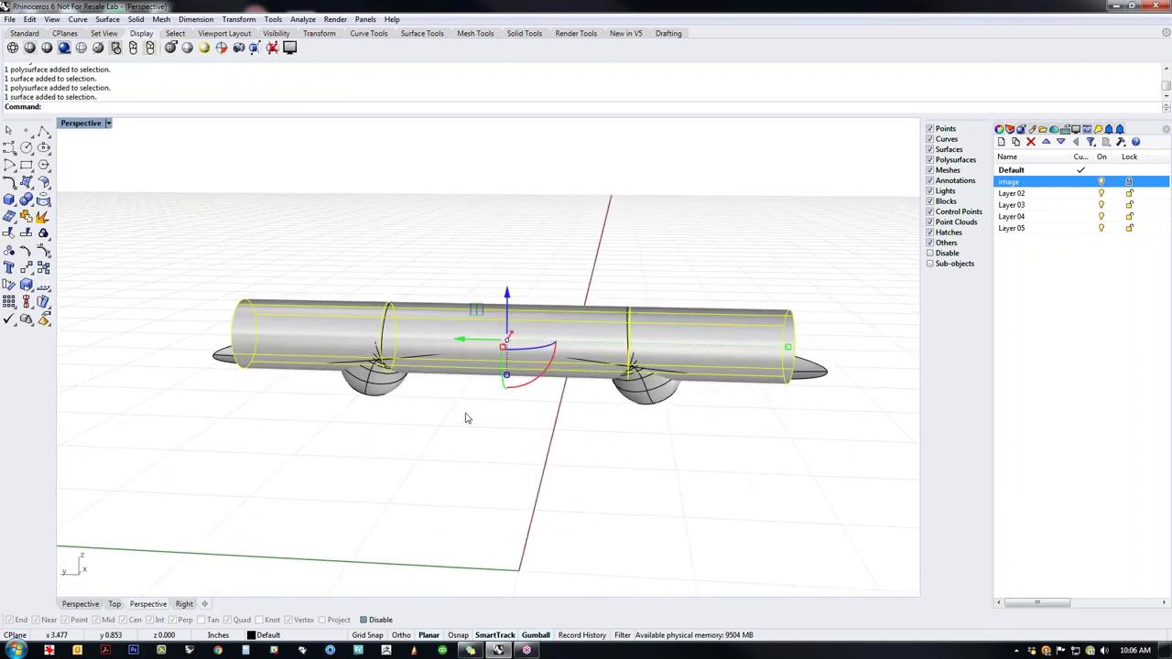
{"action": "left_click_drag", "start_coordinate": [788, 351], "coordinate": [596, 341]}
{"action": "key", "text": "Escape"}
{"action": "scroll", "coordinate": [408, 386], "scroll_direction": "up", "scroll_amount": 5}
{"action": "middle_click", "coordinate": [407, 385]}
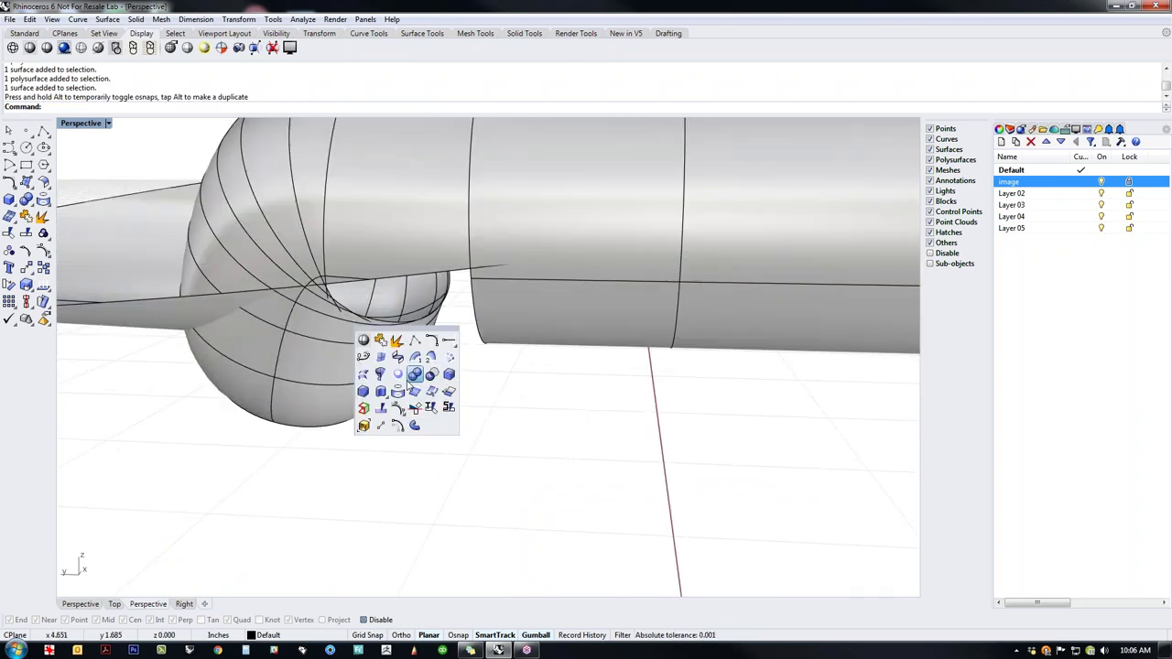
{"action": "right_click", "coordinate": [449, 410]}
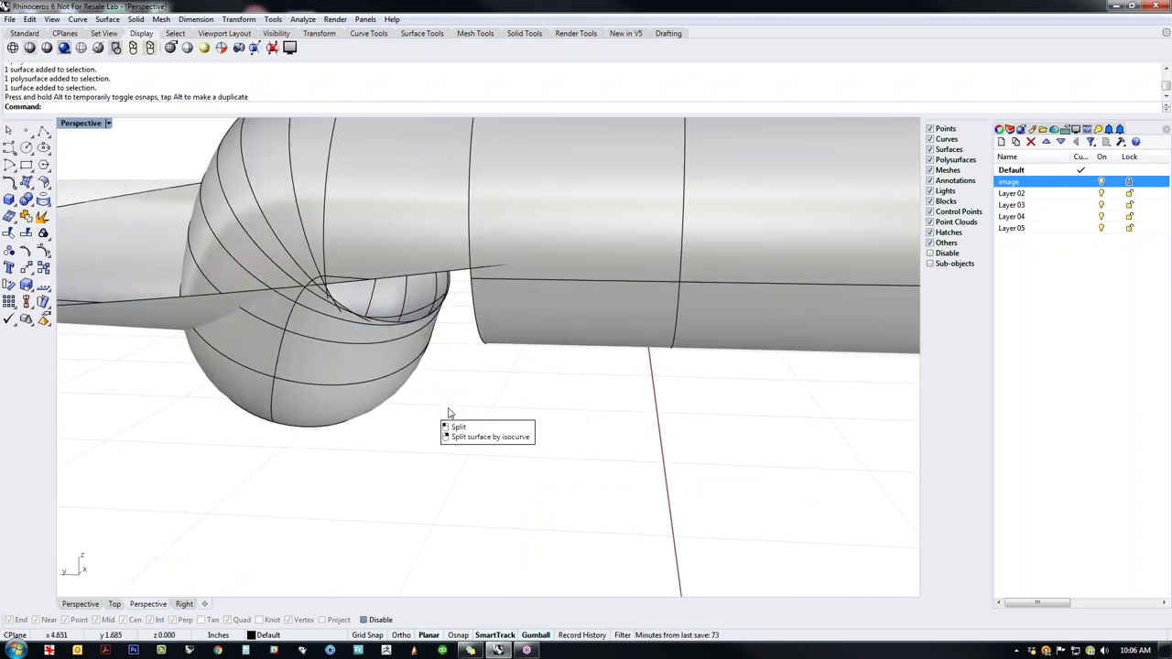
{"action": "left_click", "coordinate": [391, 374]}
{"action": "right_click", "coordinate": [391, 369]}
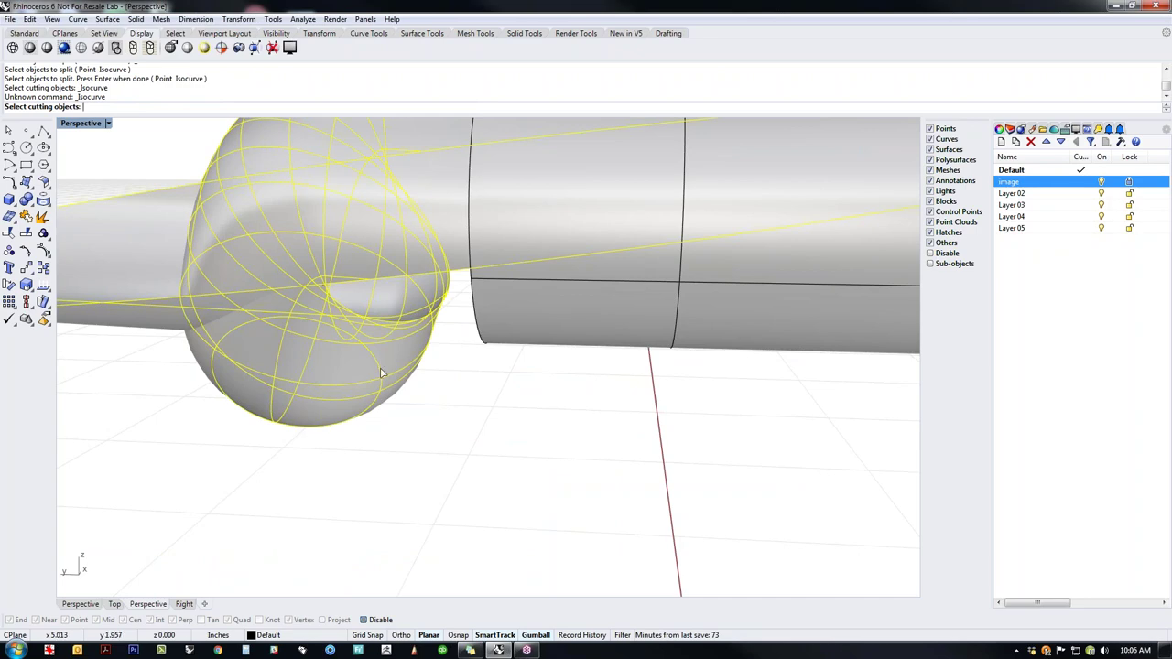
{"action": "key", "text": "Escape"}
Step: Explode the pipe's left end polysurface and delete its twisted bend surface, keeping the rounded cap
{"action": "left_click", "coordinate": [383, 370]}
{"action": "middle_click", "coordinate": [382, 368]}
{"action": "left_click", "coordinate": [371, 329]}
{"action": "left_click", "coordinate": [430, 414]}
{"action": "scroll", "coordinate": [250, 344], "scroll_direction": "down", "scroll_amount": 8}
{"action": "left_click", "coordinate": [161, 331]}
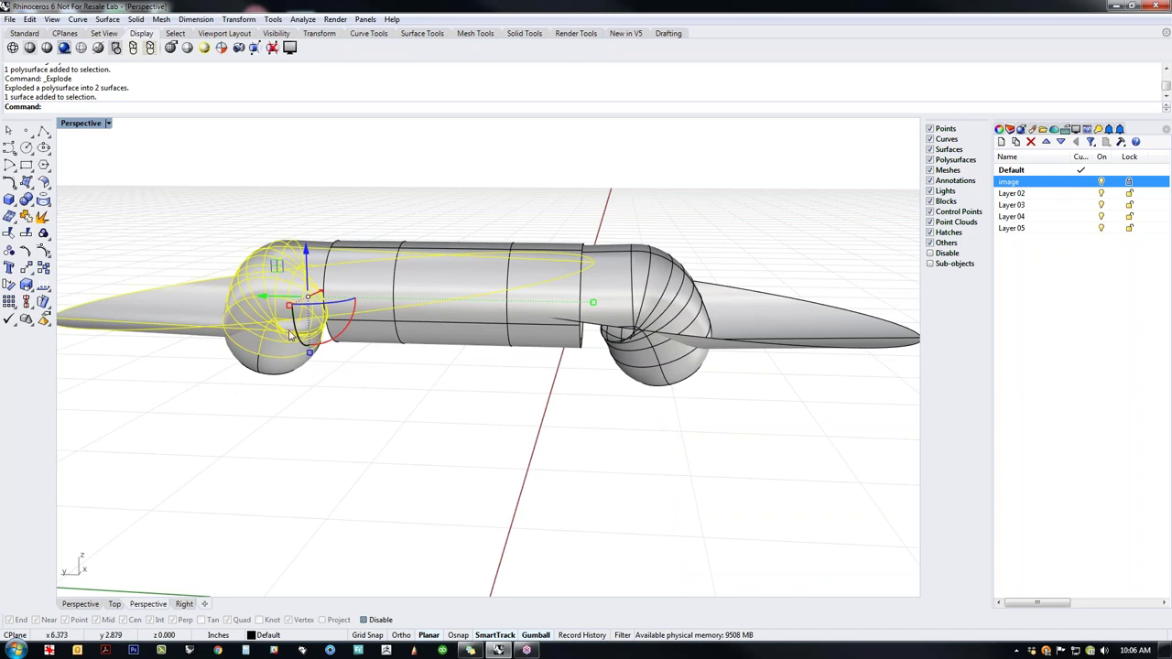
{"action": "key", "text": "Delete"}
Step: Explode the pipe's right end polysurface and delete its twisted bend surface, keeping the rounded cap
{"action": "right_click", "coordinate": [643, 422]}
{"action": "left_click", "coordinate": [699, 365]}
{"action": "right_click", "coordinate": [699, 365]}
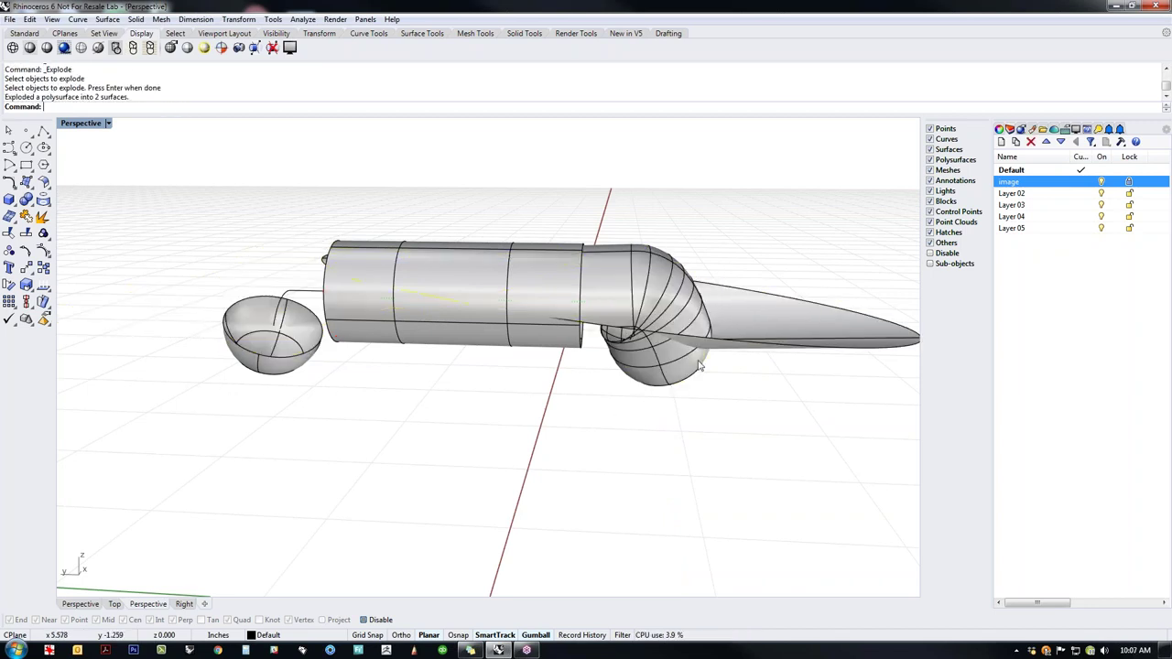
{"action": "left_click", "coordinate": [776, 354]}
{"action": "key", "text": "Delete"}
{"action": "right_click_drag", "start_coordinate": [691, 416], "coordinate": [701, 411]}
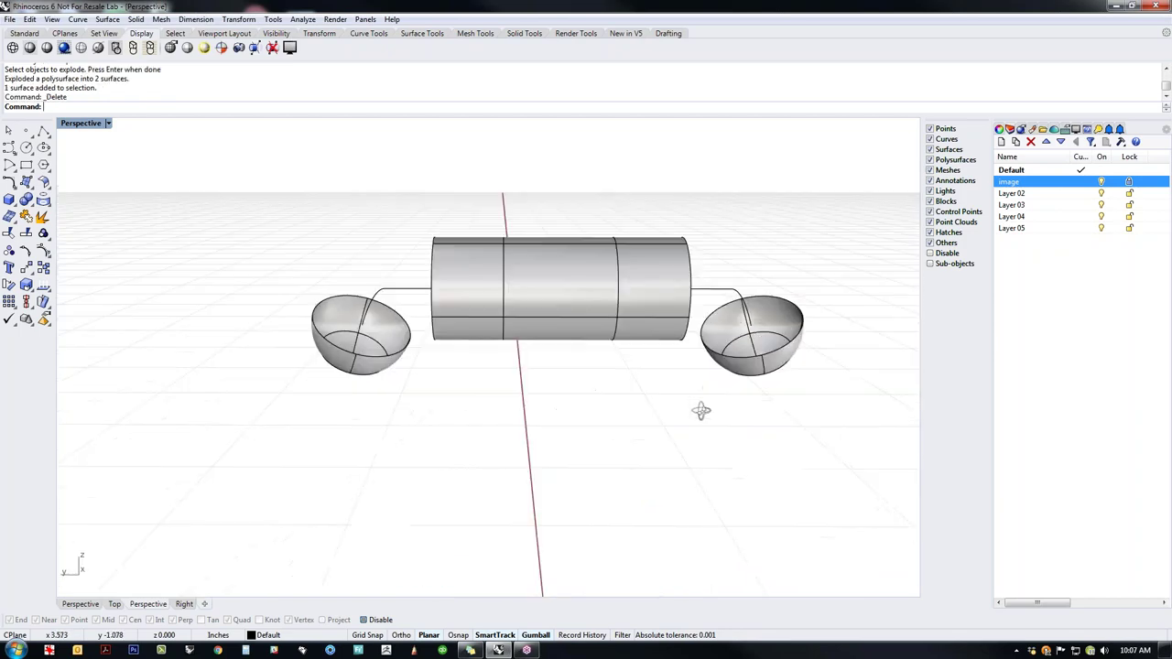
Step: Shorten the middle tube slightly along its axis and raise it about 0.017 in
{"action": "left_click", "coordinate": [619, 341]}
{"action": "left_click_drag", "start_coordinate": [680, 289], "coordinate": [655, 292]}
{"action": "left_click", "coordinate": [490, 388]}
{"action": "right_click_drag", "start_coordinate": [490, 388], "coordinate": [650, 404], "text": "shift"}
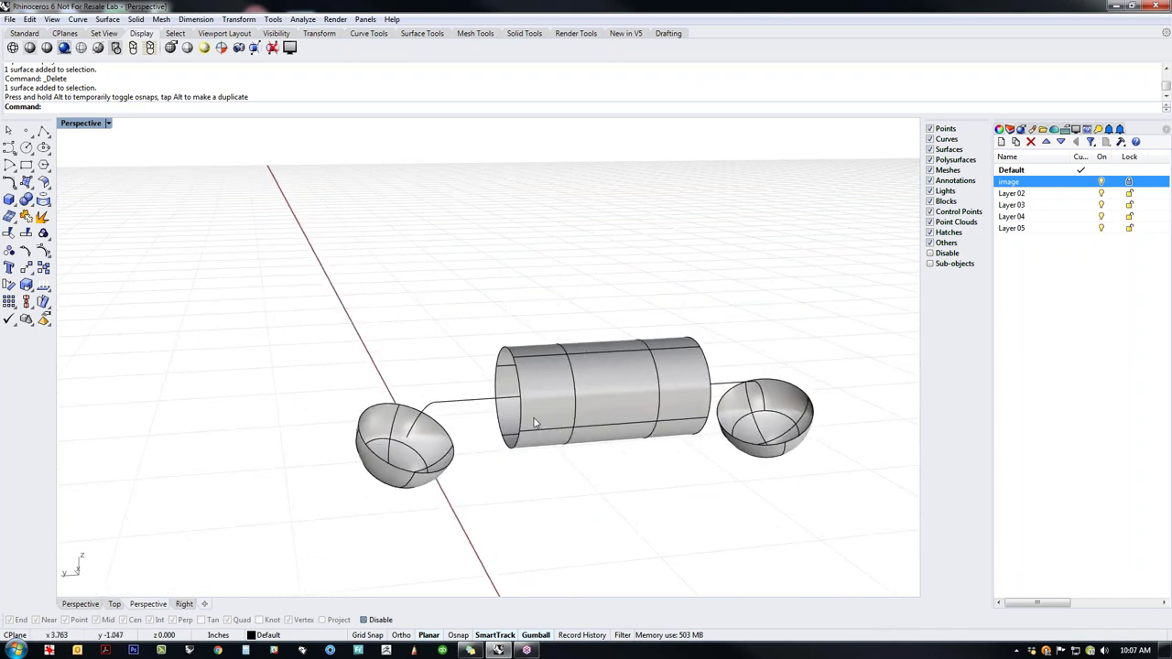
{"action": "left_click", "coordinate": [590, 422]}
{"action": "mouse_move", "coordinate": [603, 354]}
{"action": "left_mouse_down"}
{"action": "mouse_move", "coordinate": [603, 308]}
{"action": "mouse_move", "coordinate": [604, 348]}
{"action": "left_mouse_up"}
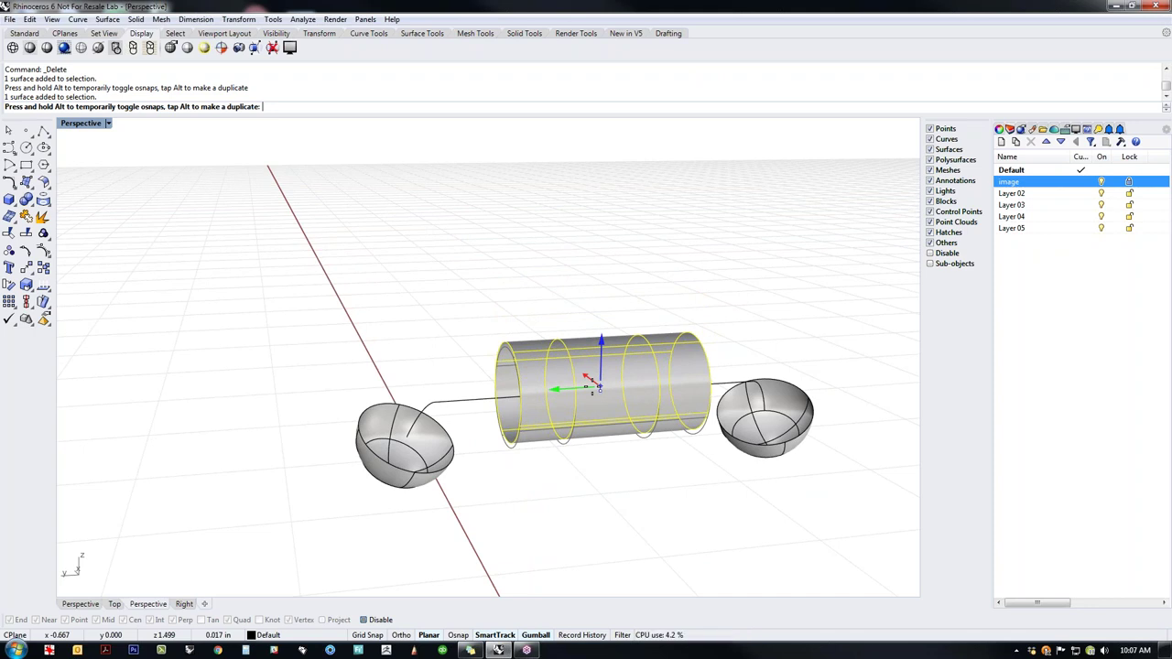
{"action": "left_click", "coordinate": [498, 486]}
{"action": "middle_click", "coordinate": [498, 487]}
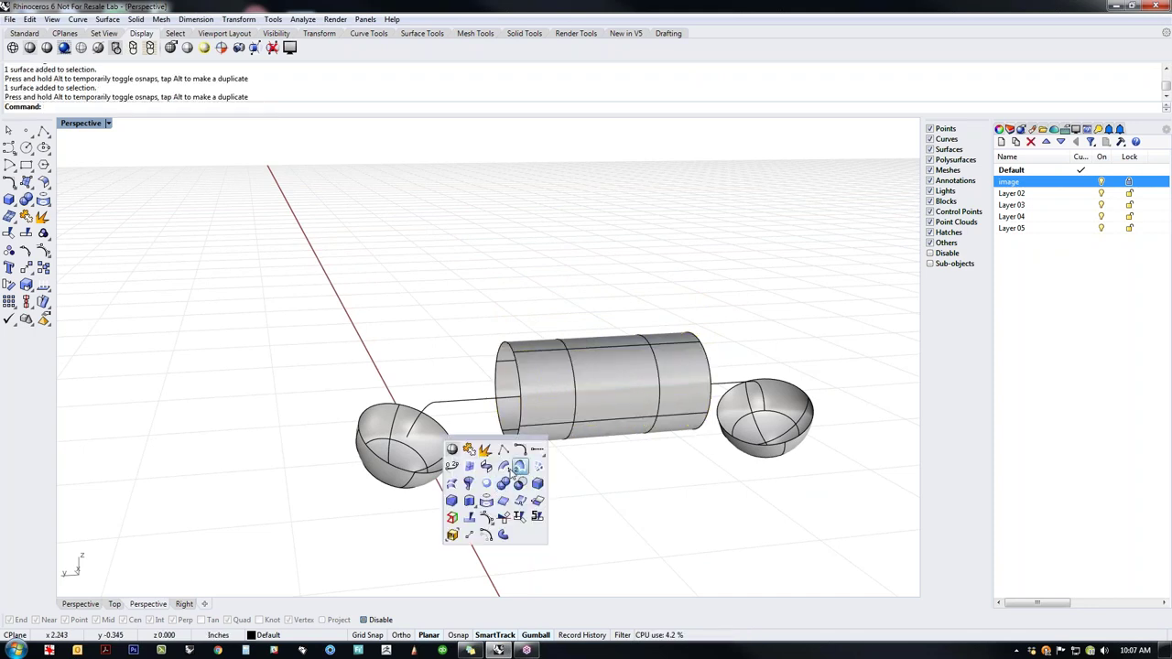
Step: Start a tangency surface blend between the left cap's open edge and the facing end edge of the middle tube
{"action": "left_click", "coordinate": [486, 468]}
{"action": "left_click", "coordinate": [446, 471]}
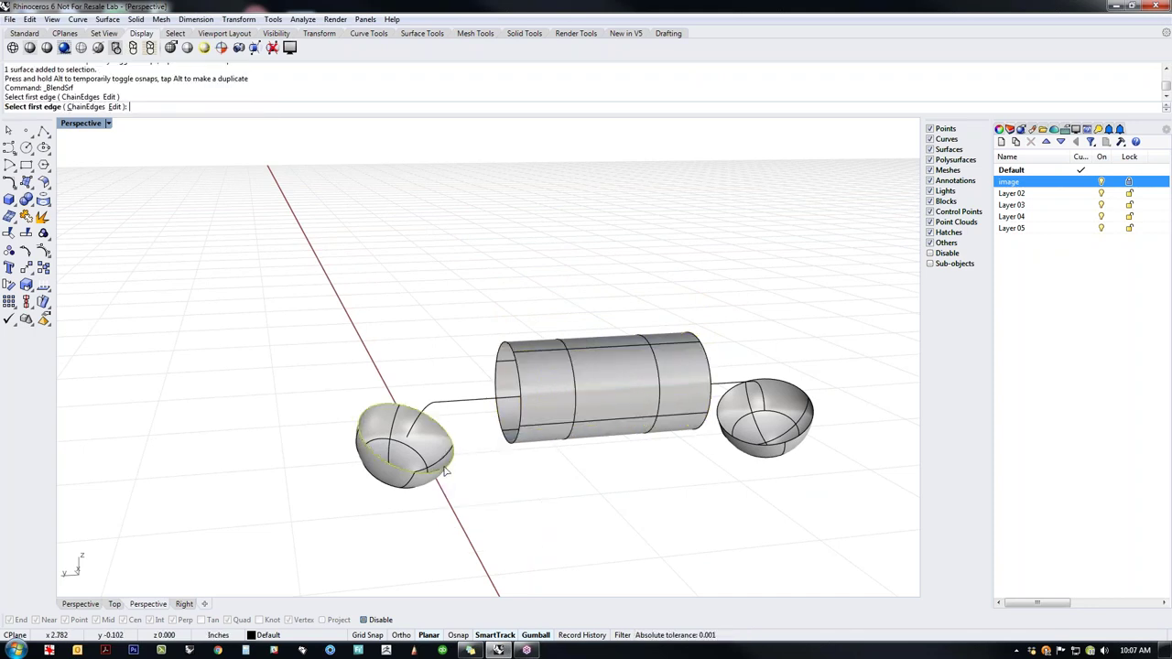
{"action": "left_click", "coordinate": [501, 448]}
{"action": "key", "text": "Return"}
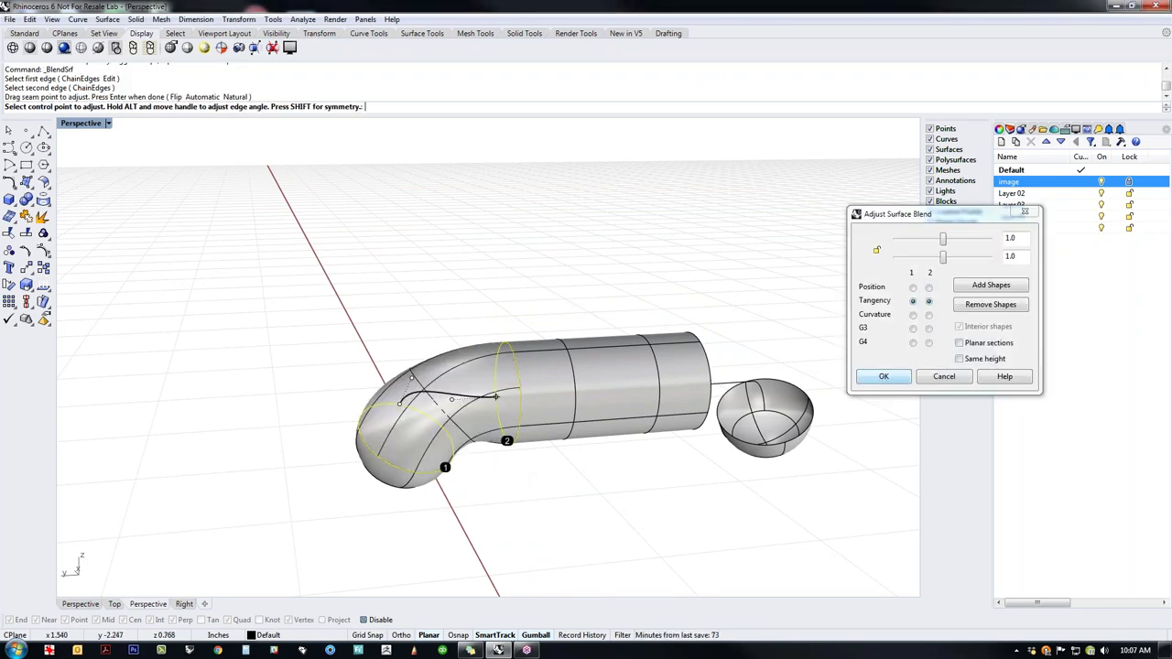
Step: Slide the blend's section to the quadrant on the tube edge and reshape its control handles along the inside of the bend
{"action": "right_click_drag", "start_coordinate": [485, 430], "coordinate": [468, 258]}
{"action": "left_click", "coordinate": [378, 358]}
{"action": "left_click", "coordinate": [424, 393]}
{"action": "scroll", "coordinate": [460, 199], "scroll_direction": "up", "scroll_amount": 5}
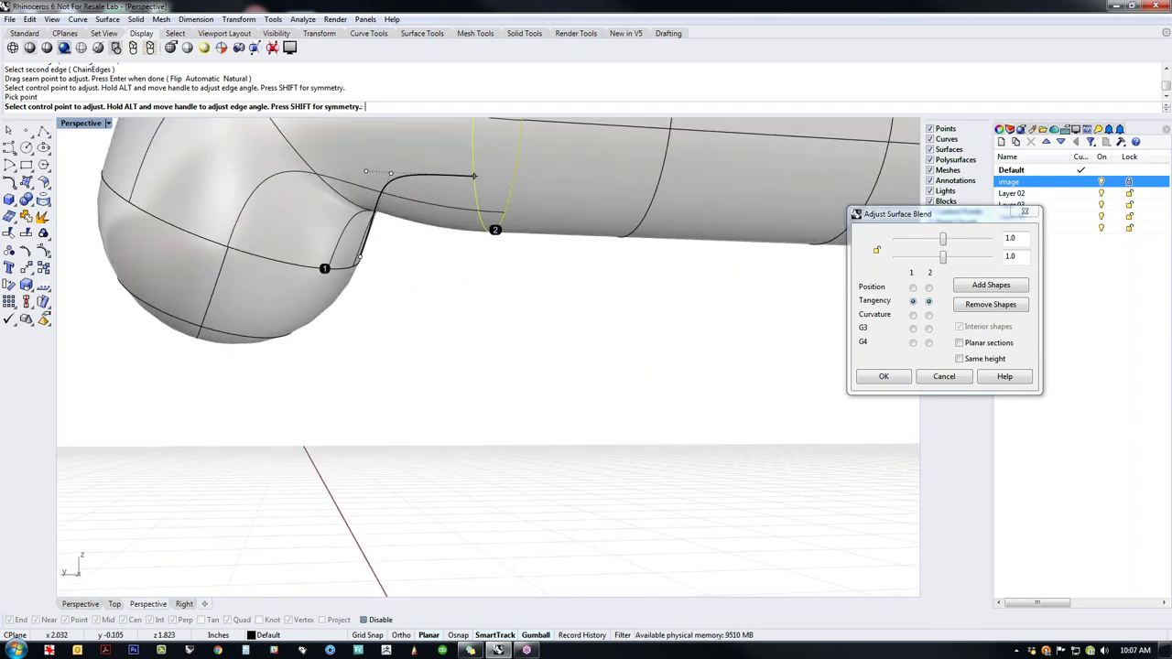
{"action": "left_click", "coordinate": [477, 178]}
{"action": "left_click", "coordinate": [491, 230]}
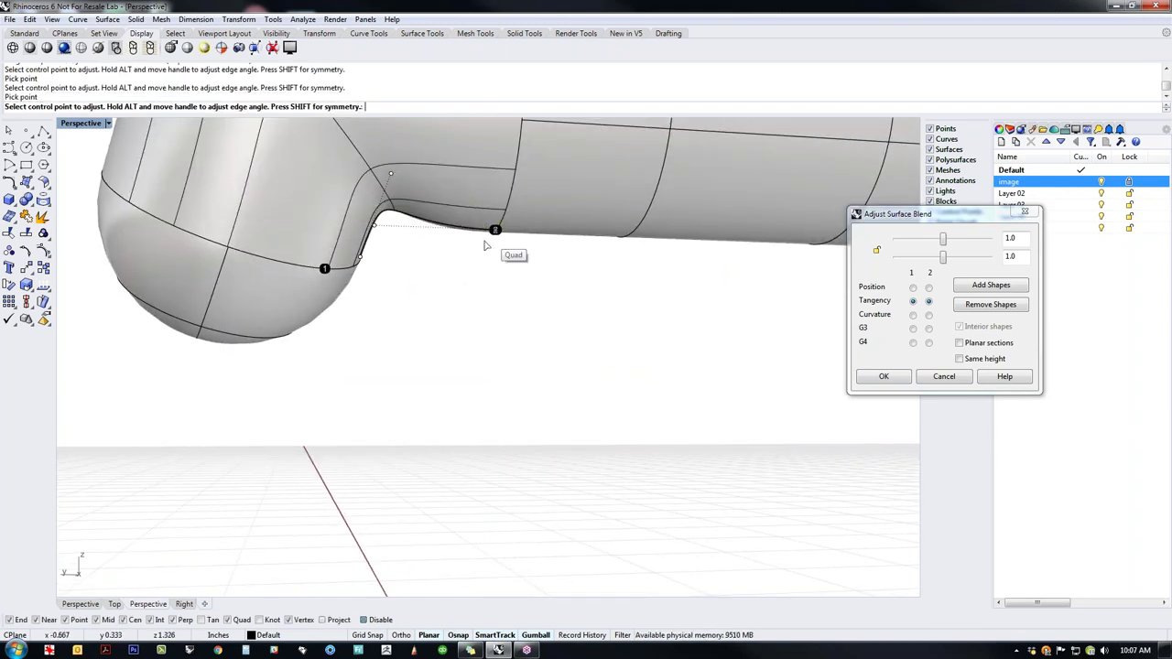
{"action": "left_click", "coordinate": [386, 229]}
{"action": "left_click", "coordinate": [441, 235]}
{"action": "left_click", "coordinate": [390, 178]}
{"action": "left_click", "coordinate": [374, 225]}
Step: Add a shape section to the blend along the outside of the bend, joining the tube edge to the cap edge
{"action": "scroll", "coordinate": [424, 259], "scroll_direction": "down", "scroll_amount": 8}
{"action": "right_click_drag", "start_coordinate": [424, 259], "coordinate": [437, 304]}
{"action": "left_click", "coordinate": [1004, 291]}
{"action": "right_click_drag", "start_coordinate": [589, 275], "coordinate": [601, 344]}
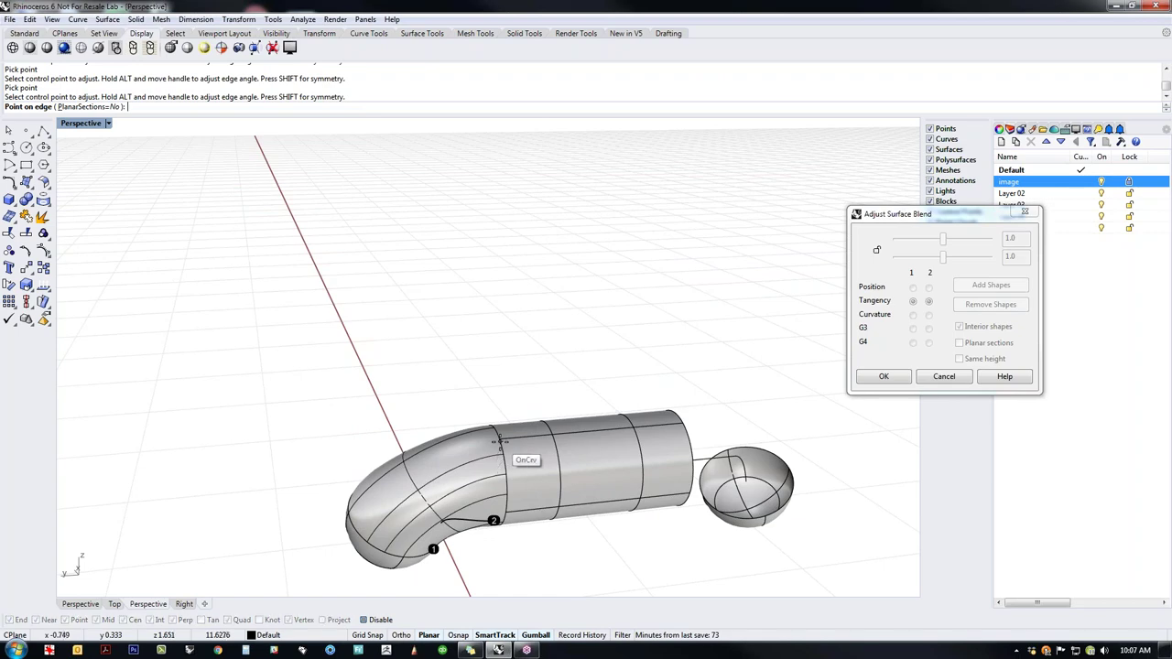
{"action": "left_click", "coordinate": [500, 439]}
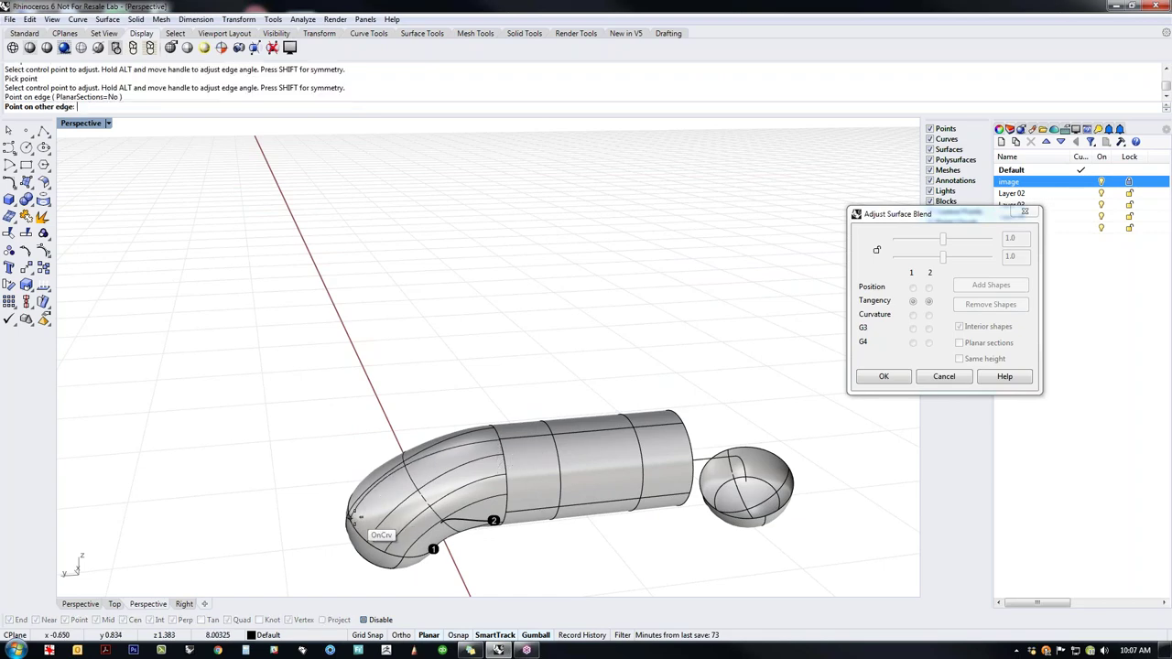
{"action": "left_click", "coordinate": [383, 538]}
{"action": "right_click_drag", "start_coordinate": [390, 540], "coordinate": [412, 458]}
{"action": "right_click_drag", "start_coordinate": [424, 406], "coordinate": [443, 500], "text": "shift"}
{"action": "scroll", "coordinate": [434, 436], "scroll_direction": "up", "scroll_amount": 4}
{"action": "right_click", "coordinate": [434, 435]}
Step: Adjust the control handles of the blend's underside section to smooth the inner bend, and accept the blend
{"action": "scroll", "coordinate": [416, 357], "scroll_direction": "up", "scroll_amount": 8}
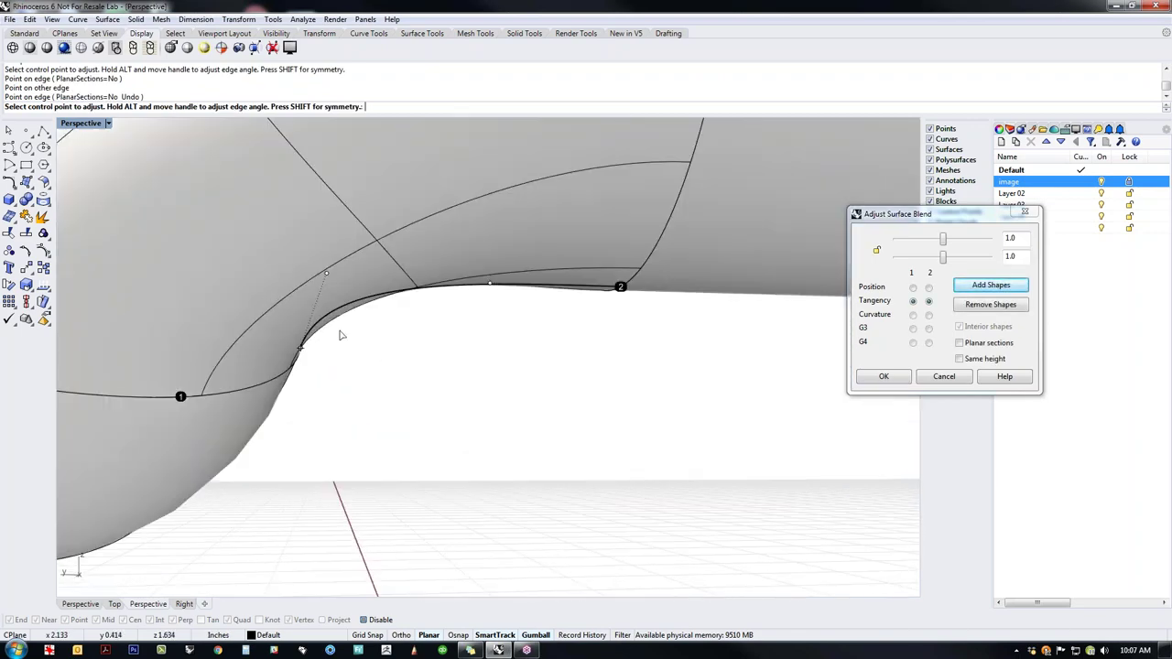
{"action": "left_click", "coordinate": [326, 275]}
{"action": "left_click", "coordinate": [309, 322]}
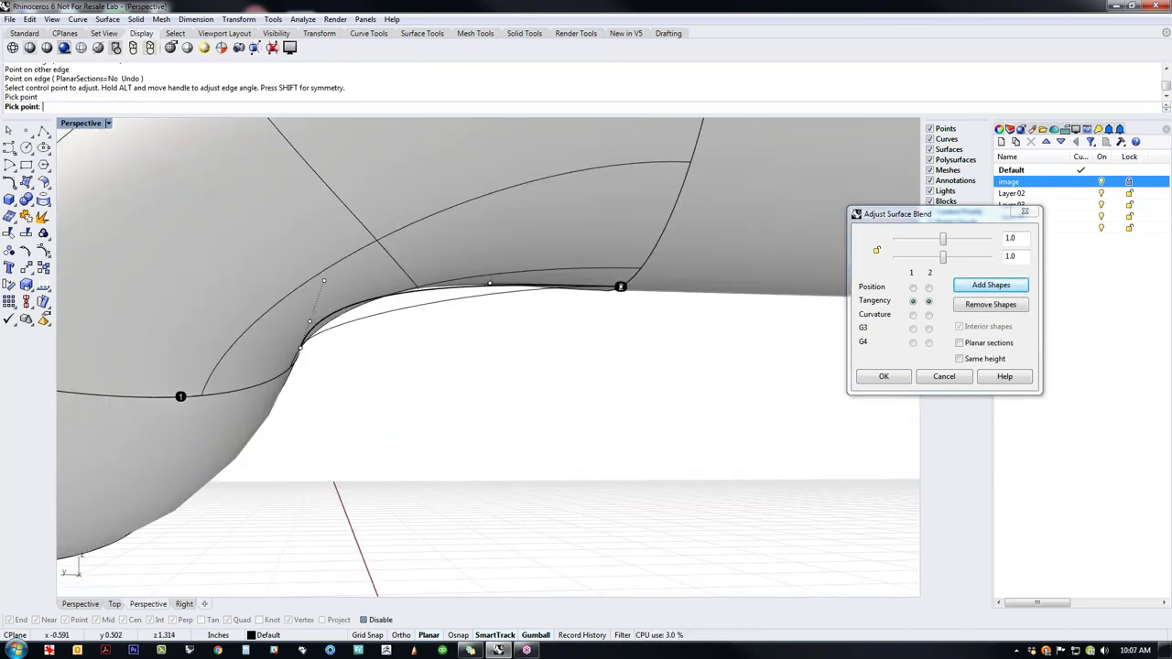
{"action": "left_click", "coordinate": [495, 284]}
{"action": "left_click", "coordinate": [543, 293]}
{"action": "scroll", "coordinate": [521, 331], "scroll_direction": "down", "scroll_amount": 12}
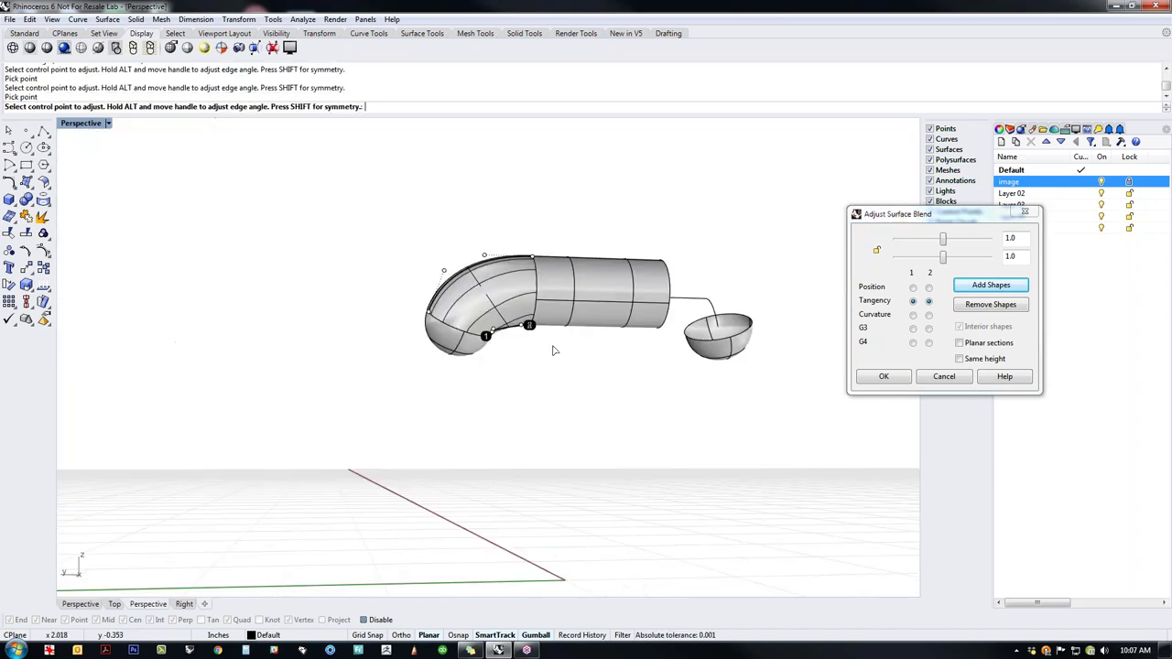
{"action": "right_click_drag", "start_coordinate": [555, 351], "coordinate": [482, 371], "text": "shift"}
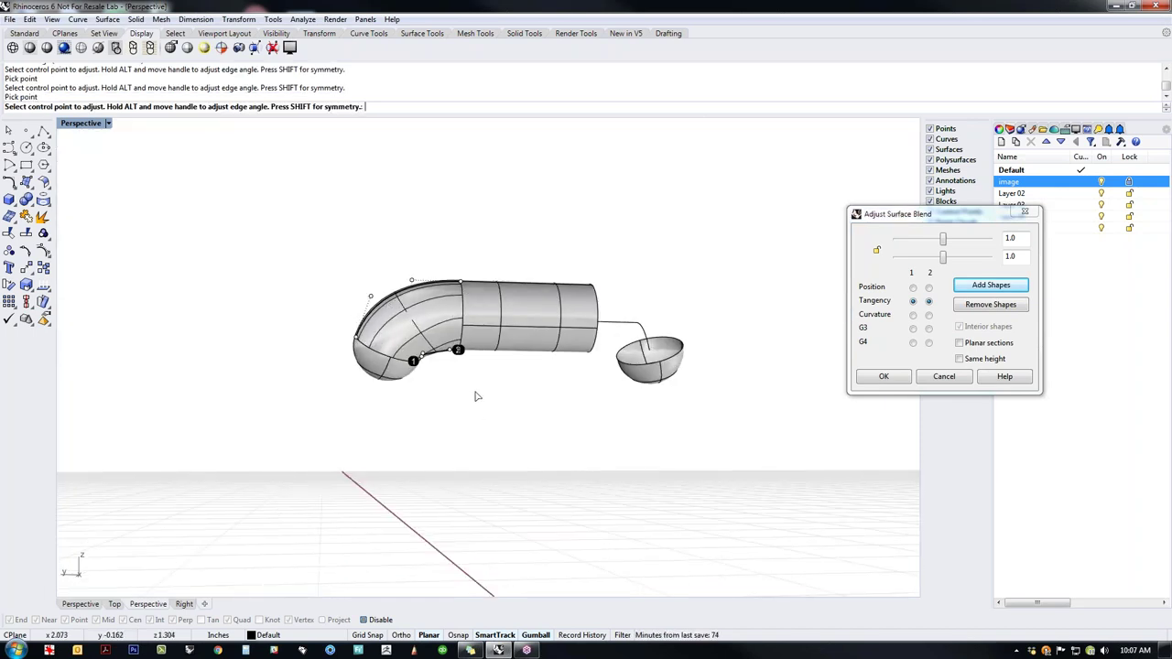
{"action": "key", "text": "Return"}
Step: Join the left cap, the blend surface and the middle tube into one polysurface
{"action": "right_click_drag", "start_coordinate": [439, 363], "coordinate": [399, 393], "text": "shift"}
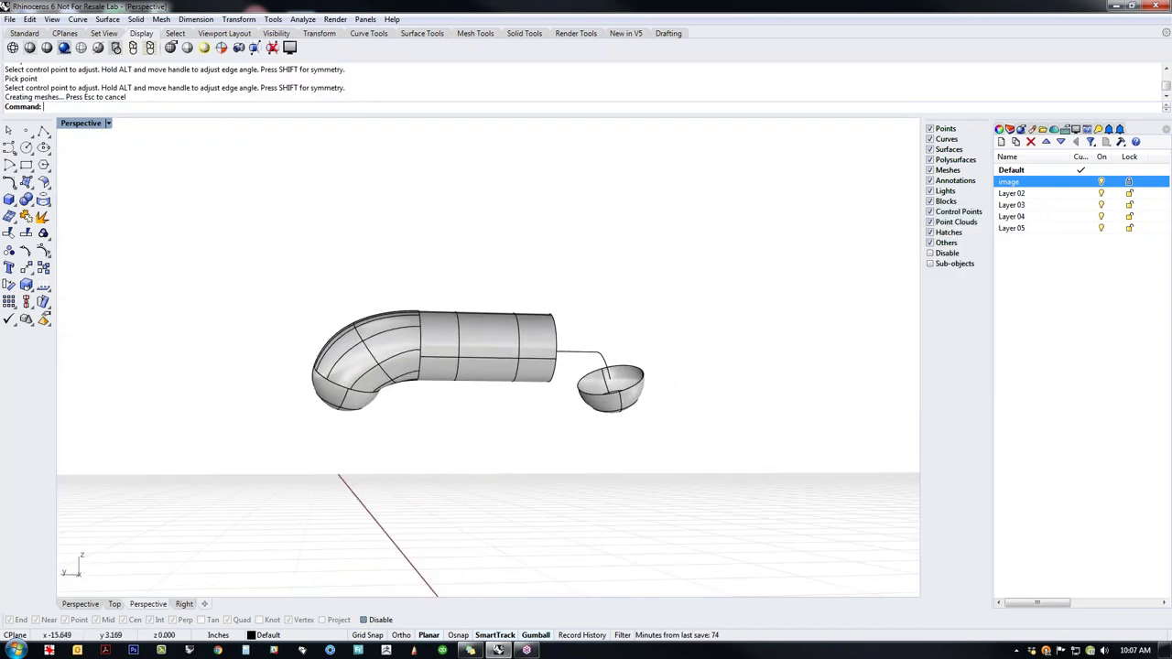
{"action": "left_click", "coordinate": [381, 396]}
{"action": "left_click", "coordinate": [485, 369], "text": "shift"}
{"action": "type", "text": "join"}
{"action": "key", "text": "Return"}
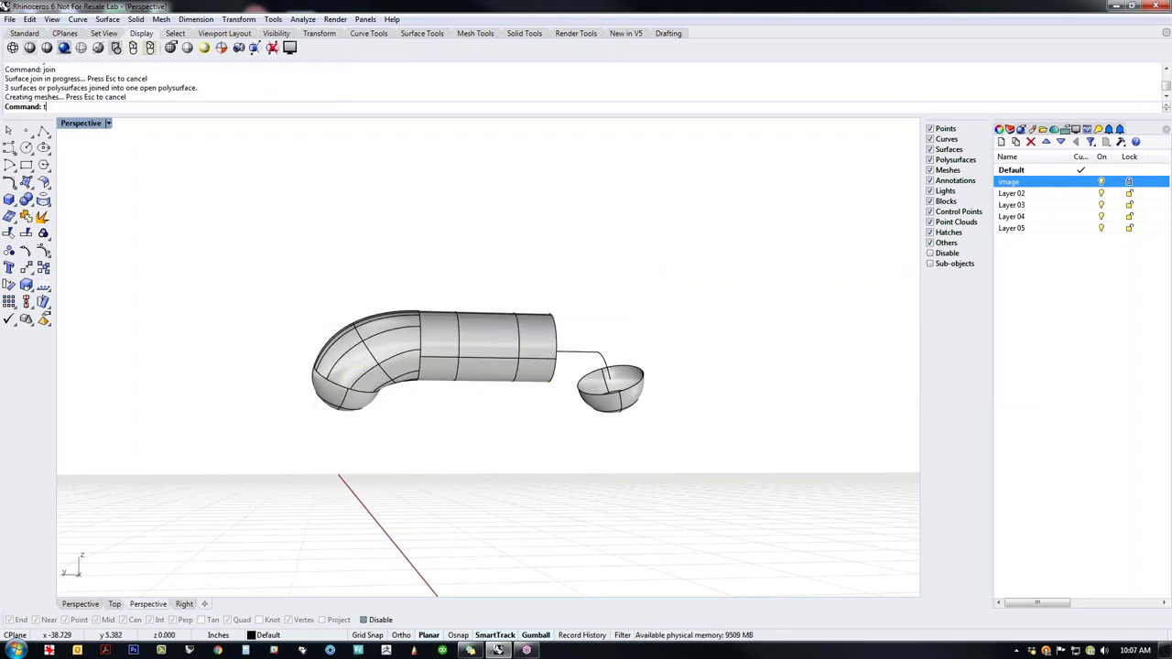
Step: Draw a horizontal both-sides line centred on the origin across the tube in the top view
{"action": "type", "text": "ToP"}
{"action": "key", "text": "Return"}
{"action": "middle_click", "coordinate": [571, 372]}
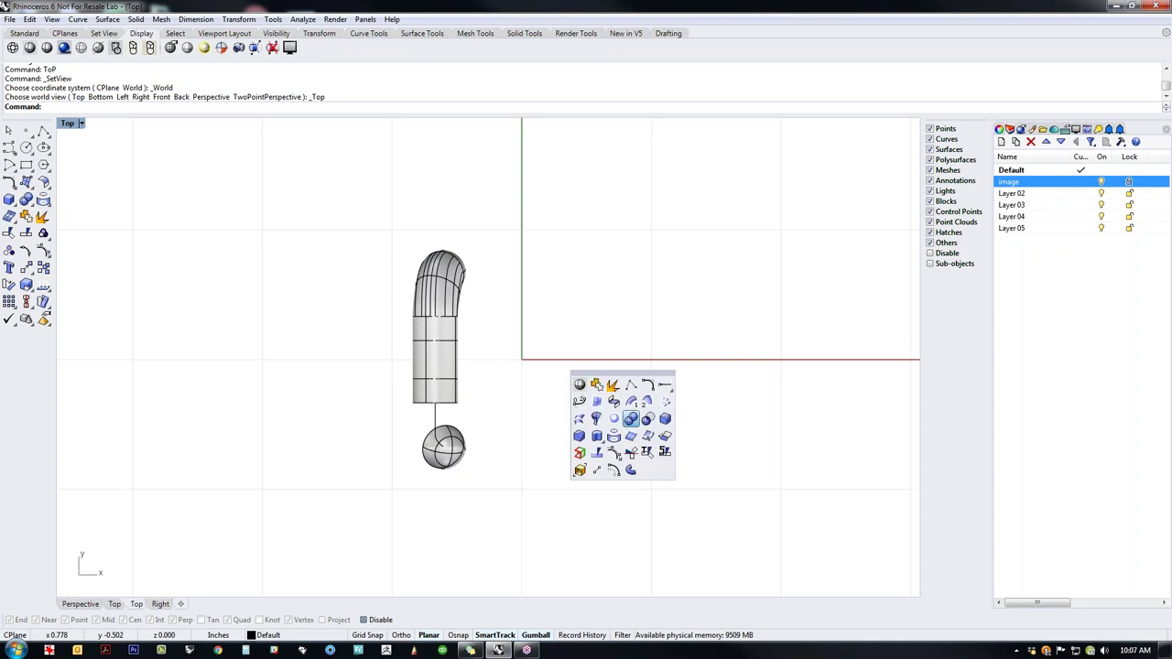
{"action": "left_click", "coordinate": [43, 131]}
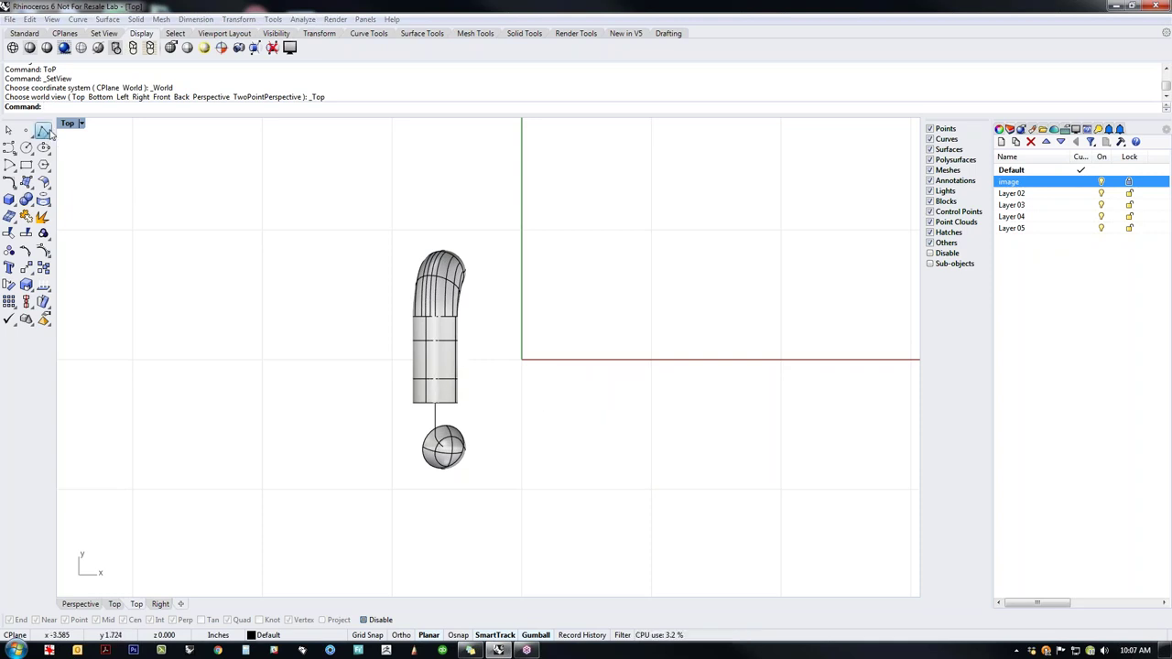
{"action": "left_click", "coordinate": [95, 137]}
{"action": "type", "text": "0"}
{"action": "key", "text": "Return"}
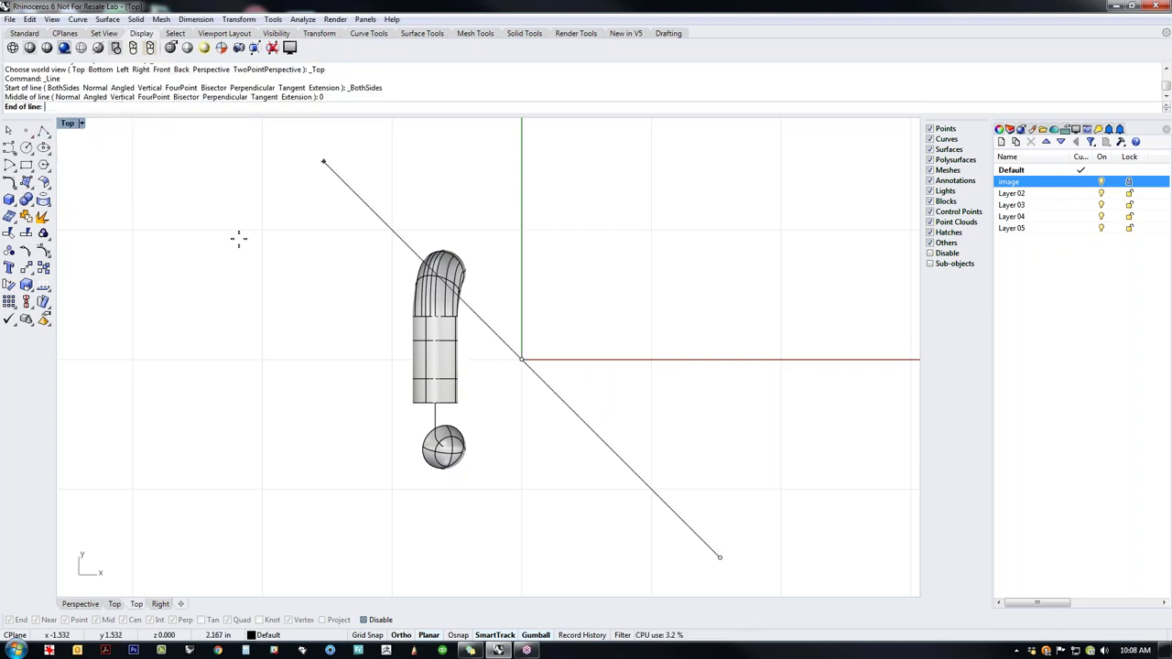
{"action": "left_click", "coordinate": [280, 359]}
Step: Trim away the half of the tube below the line, keeping the blended half
{"action": "key", "text": "ctrl+t"}
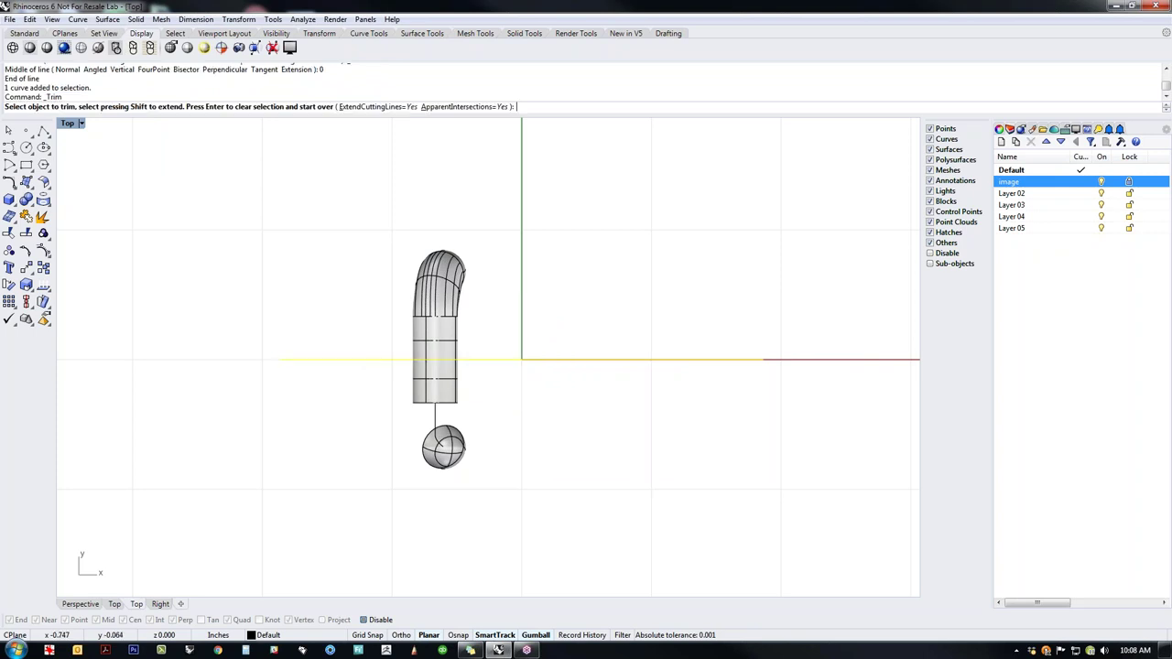
{"action": "left_click", "coordinate": [448, 379]}
{"action": "right_click", "coordinate": [462, 382]}
Step: Mirror the blended half across the horizontal axis through the origin and join both halves into one rib
{"action": "left_click", "coordinate": [455, 338]}
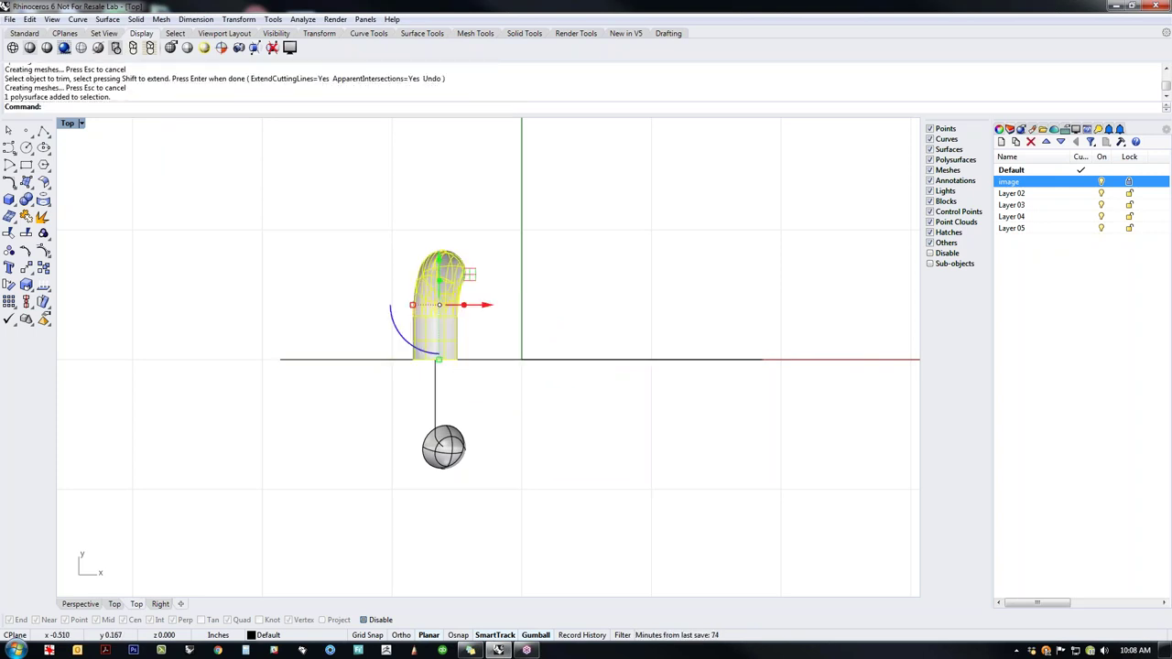
{"action": "key", "text": "Return"}
{"action": "type", "text": "0"}
{"action": "key", "text": "Return"}
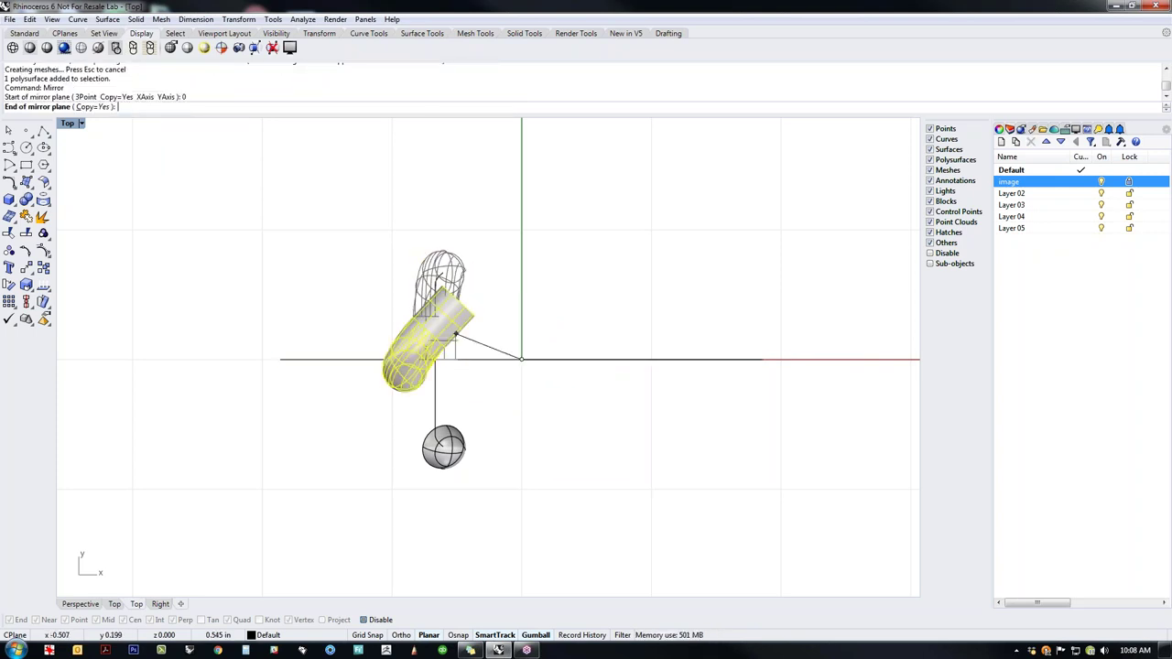
{"action": "left_click", "coordinate": [450, 360]}
{"action": "type", "text": "join"}
{"action": "key", "text": "Return"}
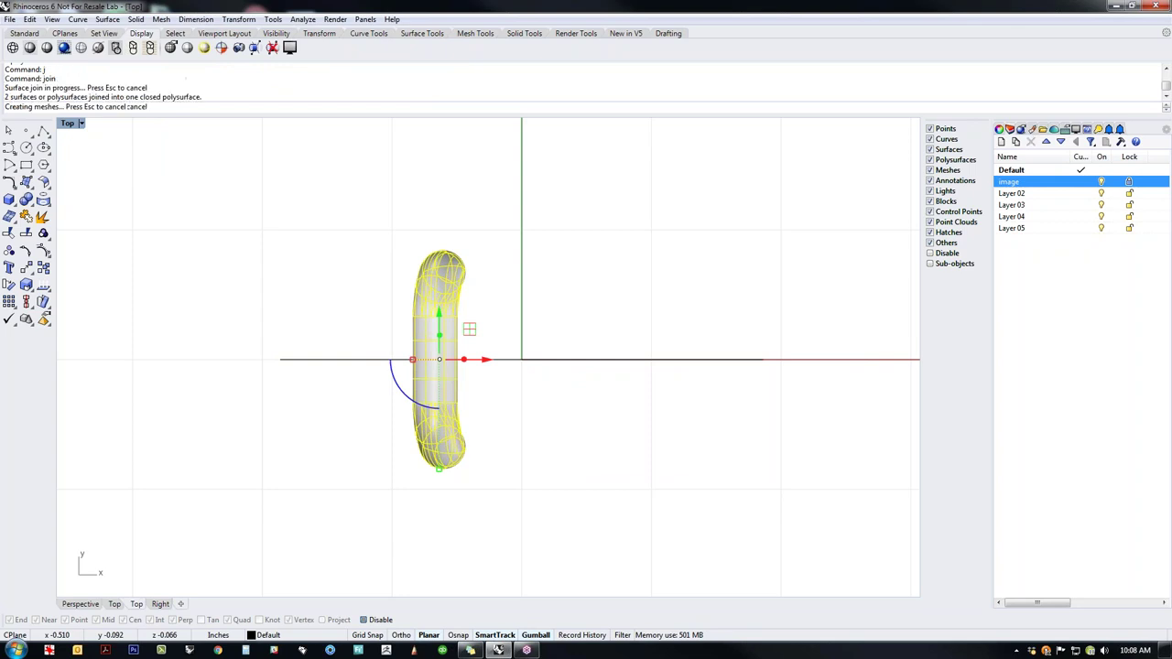
{"action": "triple_click", "coordinate": [176, 89]}
{"action": "left_click", "coordinate": [270, 271]}
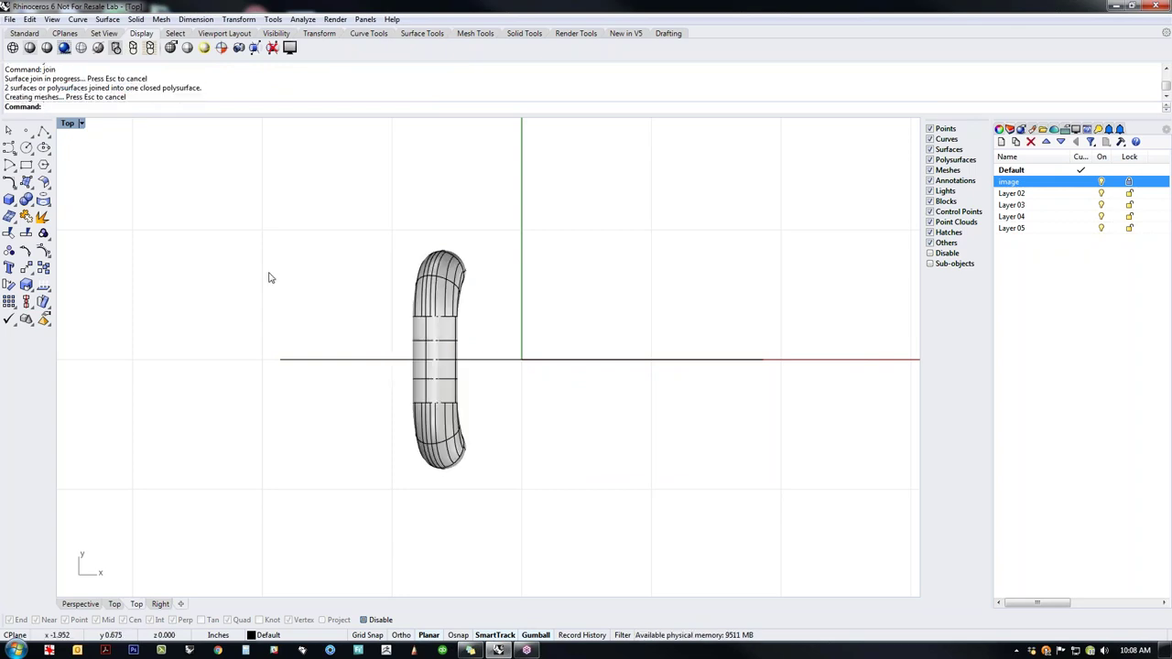
Step: Return to the perspective view and show all the hidden objects again
{"action": "key", "text": "ctrl+F4"}
{"action": "right_click_drag", "start_coordinate": [273, 277], "coordinate": [344, 271]}
{"action": "type", "text": "b"}
{"action": "key", "text": "Return"}
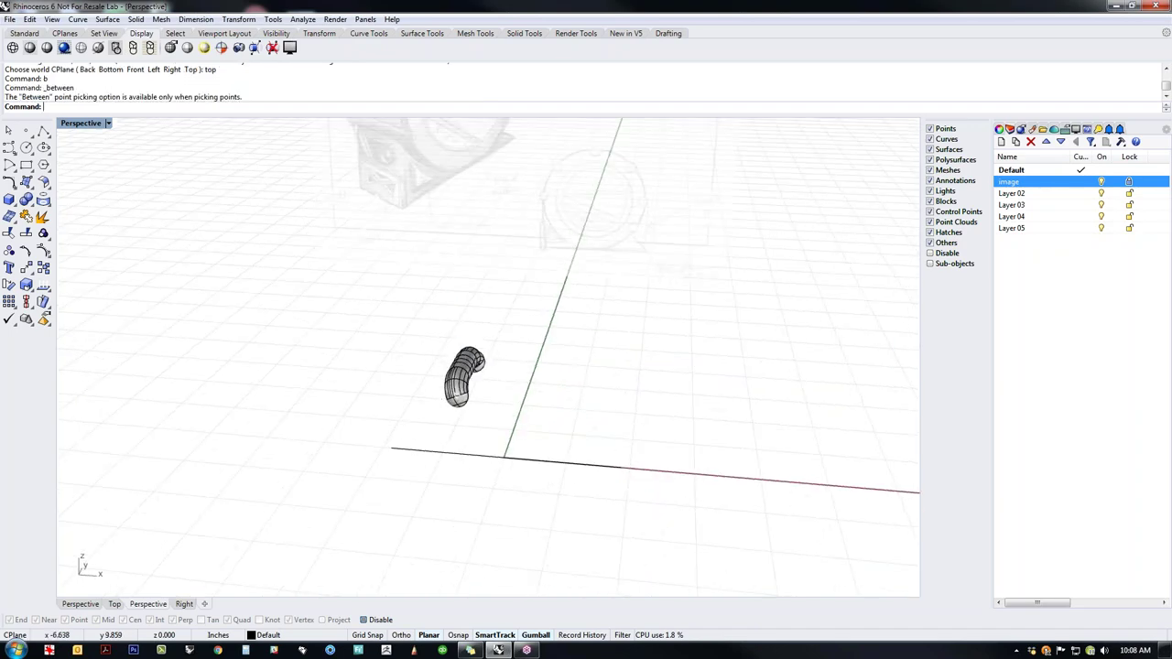
{"action": "key", "text": "Return"}
{"action": "right_click_drag", "start_coordinate": [363, 364], "coordinate": [447, 307]}
Step: Try lowering the large rib slightly into the body's rim, and undo the move
{"action": "scroll", "coordinate": [447, 367], "scroll_direction": "up", "scroll_amount": 4}
{"action": "right_click_drag", "start_coordinate": [446, 366], "coordinate": [513, 367]}
{"action": "left_click", "coordinate": [499, 341]}
{"action": "left_click_drag", "start_coordinate": [486, 305], "coordinate": [486, 319]}
{"action": "left_click_drag", "start_coordinate": [480, 360], "coordinate": [480, 356]}
{"action": "right_click_drag", "start_coordinate": [513, 384], "coordinate": [430, 403]}
{"action": "key", "text": "ctrl+z"}
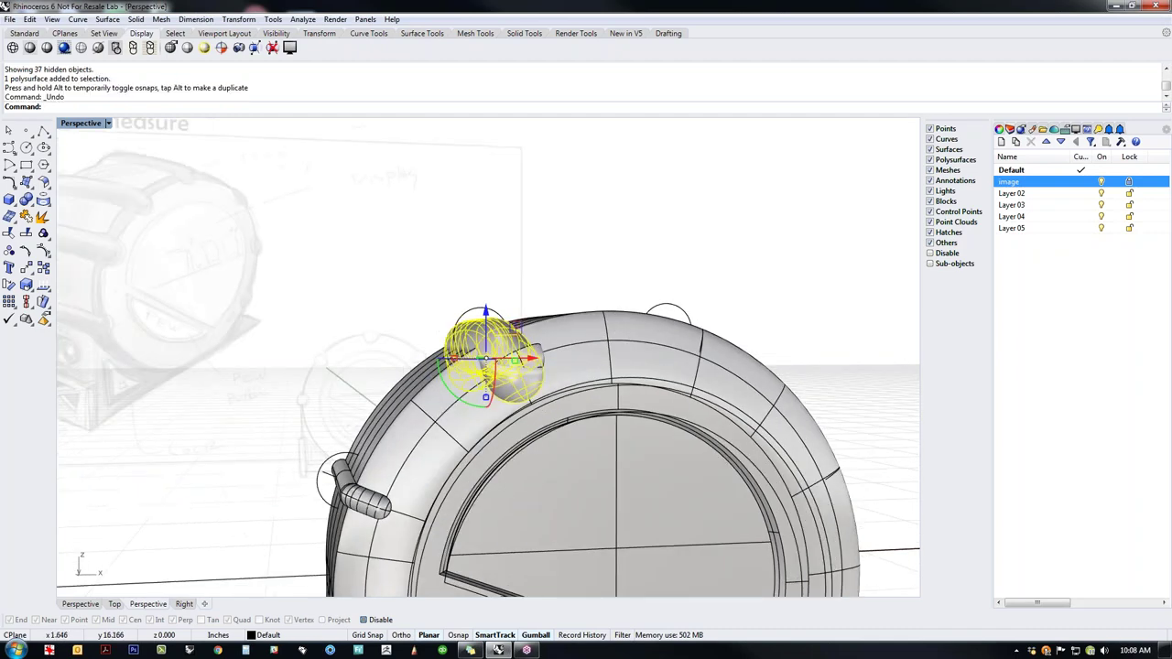
Step: Delete the leftover single cap surface overlapping the end of the large rib
{"action": "left_click", "coordinate": [406, 330]}
{"action": "scroll", "coordinate": [549, 386], "scroll_direction": "up", "scroll_amount": 6}
{"action": "left_click", "coordinate": [497, 356]}
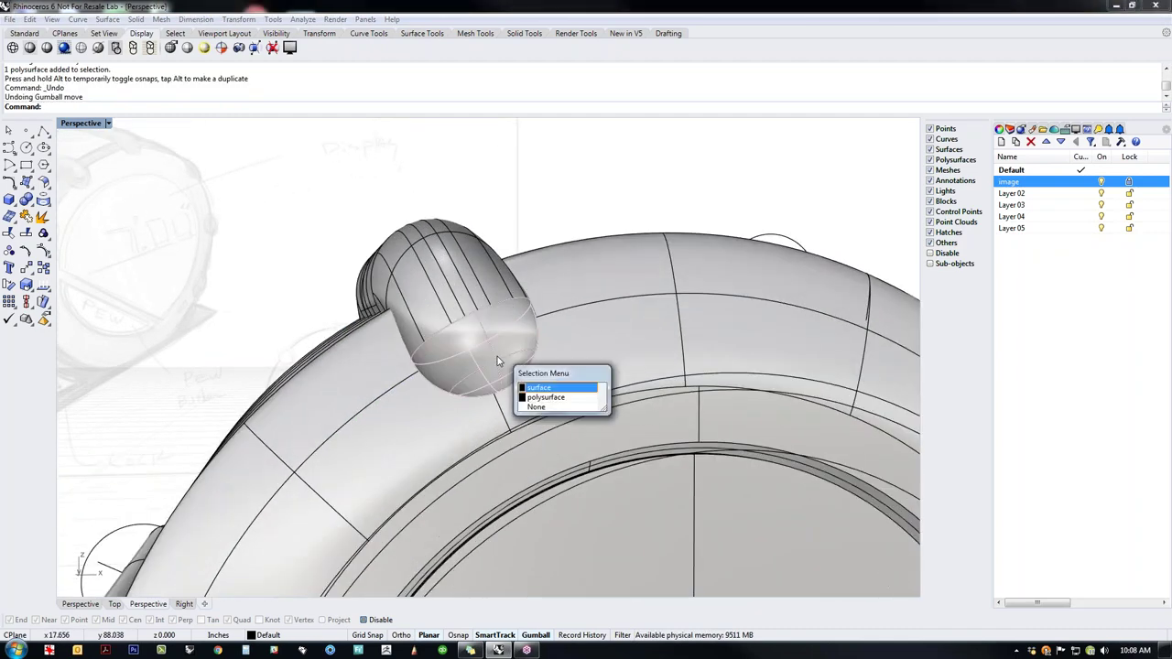
{"action": "left_click", "coordinate": [539, 387]}
{"action": "key", "text": "Delete"}
{"action": "left_click", "coordinate": [478, 360]}
{"action": "left_click", "coordinate": [188, 290]}
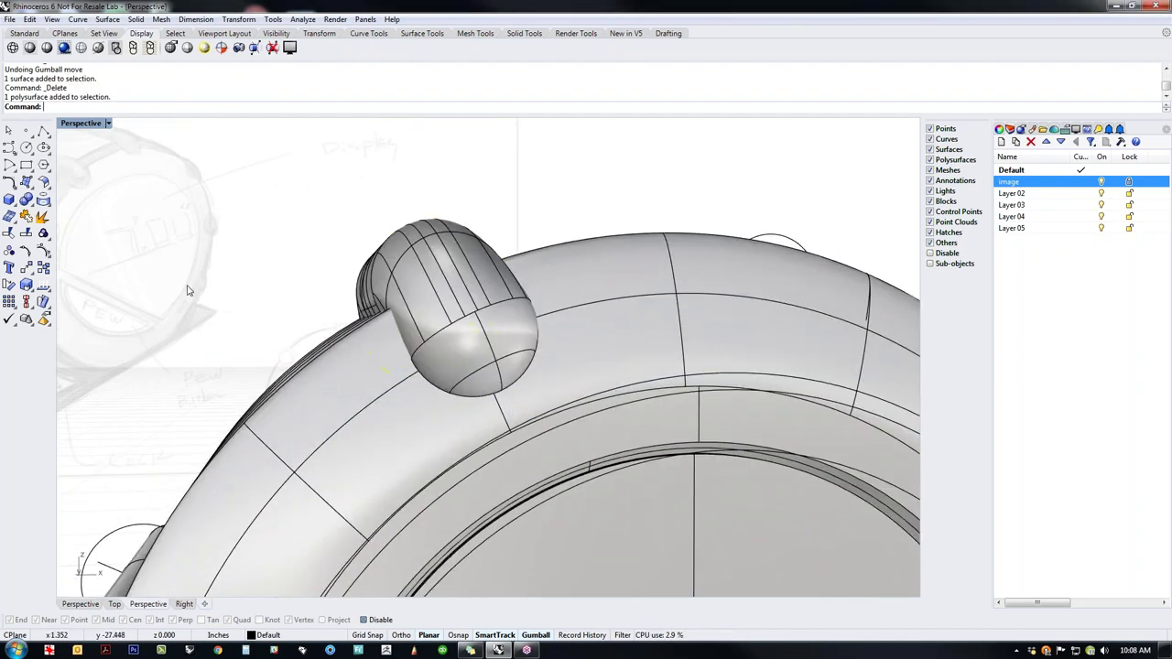
Step: Move the large rib in the front view so it sits within its guide circle on the body's rim
{"action": "key", "text": "ctrl+F2"}
{"action": "scroll", "coordinate": [223, 314], "scroll_direction": "down", "scroll_amount": 3}
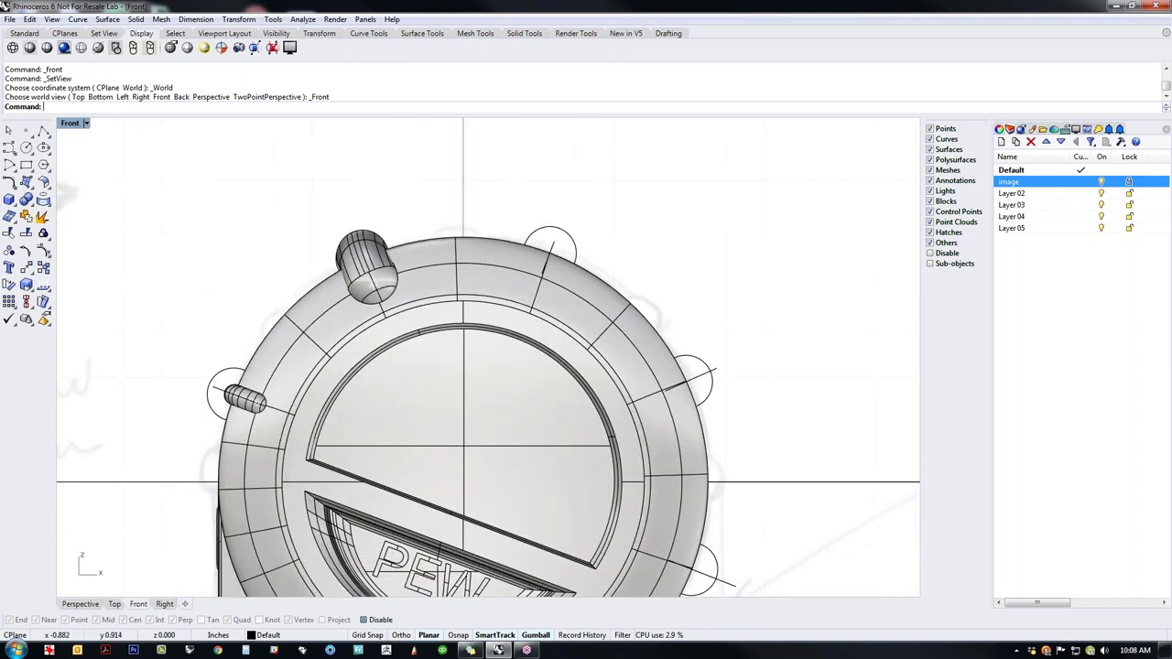
{"action": "left_click", "coordinate": [386, 225]}
{"action": "left_click_drag", "start_coordinate": [417, 229], "coordinate": [392, 247]}
{"action": "scroll", "coordinate": [372, 247], "scroll_direction": "up", "scroll_amount": 2}
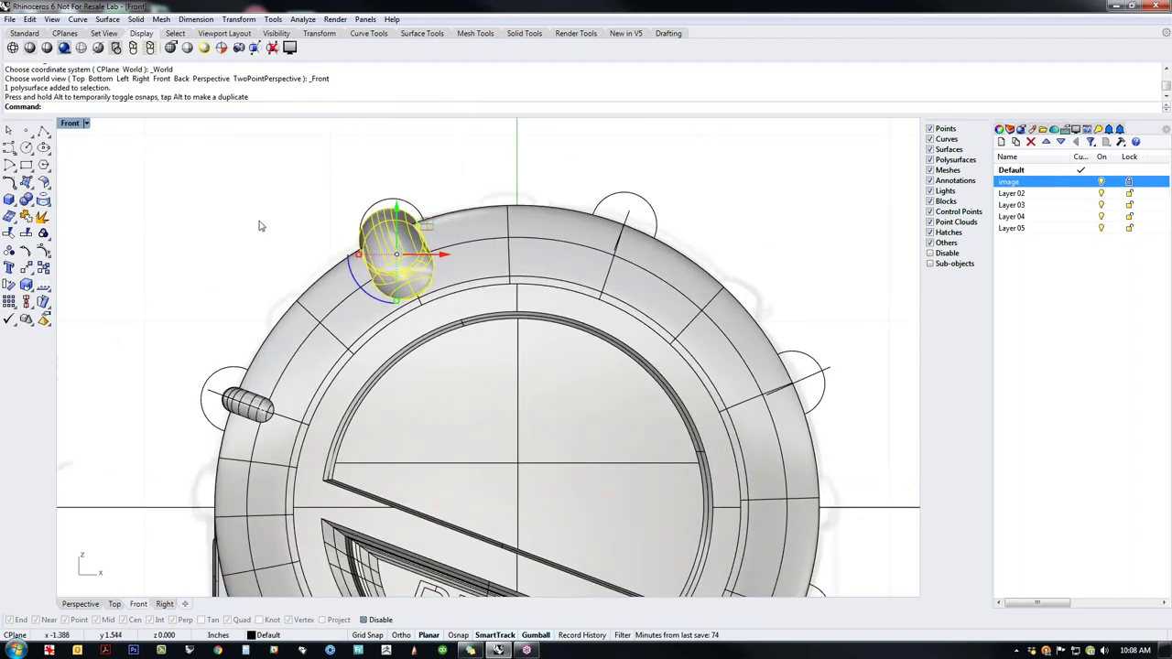
{"action": "key", "text": "Return"}
{"action": "right_click_drag", "start_coordinate": [262, 241], "coordinate": [369, 274]}
{"action": "left_click", "coordinate": [161, 273]}
Step: Extract the bend surface at one end of the large rib with Copy=No and delete it
{"action": "right_click_drag", "start_coordinate": [161, 273], "coordinate": [406, 259]}
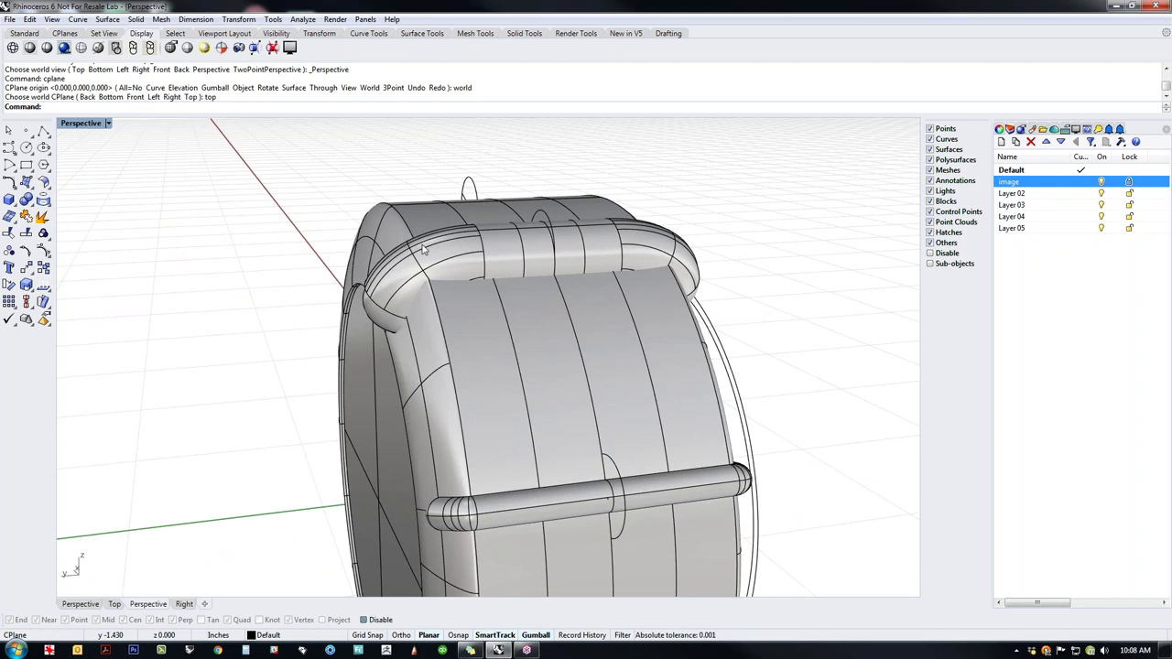
{"action": "mouse_move", "coordinate": [527, 293]}
{"action": "right_mouse_down"}
{"action": "mouse_move", "coordinate": [431, 229]}
{"action": "mouse_move", "coordinate": [209, 315]}
{"action": "mouse_move", "coordinate": [503, 296]}
{"action": "mouse_move", "coordinate": [517, 307]}
{"action": "right_mouse_up"}
{"action": "scroll", "coordinate": [415, 264], "scroll_direction": "up", "scroll_amount": 5}
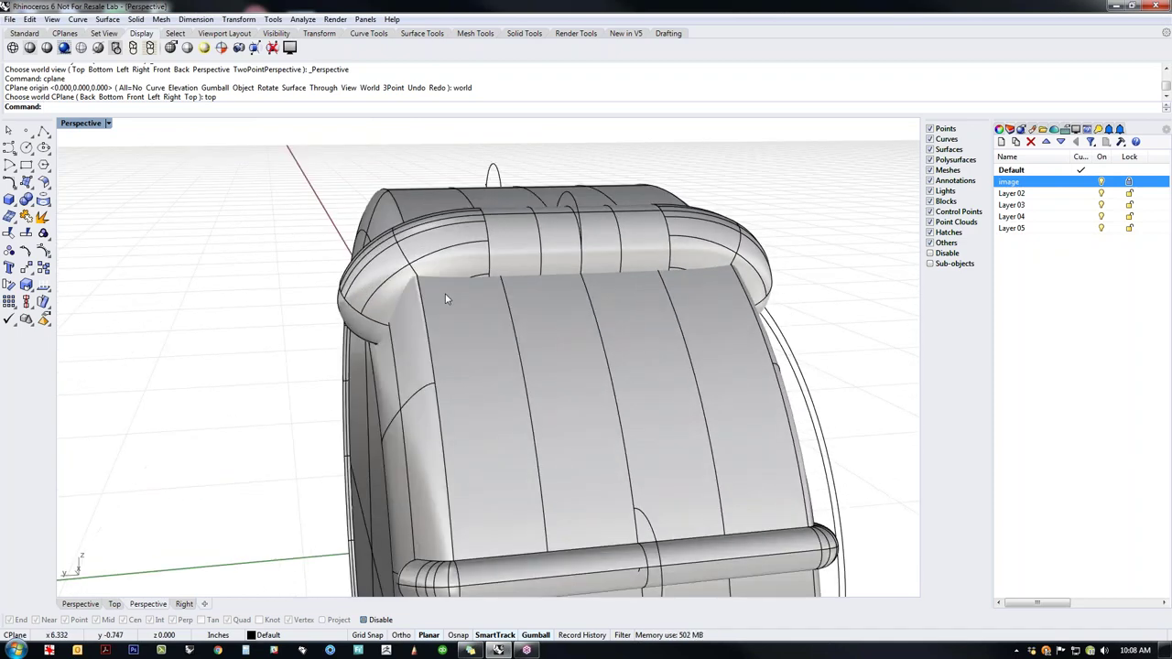
{"action": "middle_click", "coordinate": [467, 293]}
{"action": "left_click", "coordinate": [458, 255]}
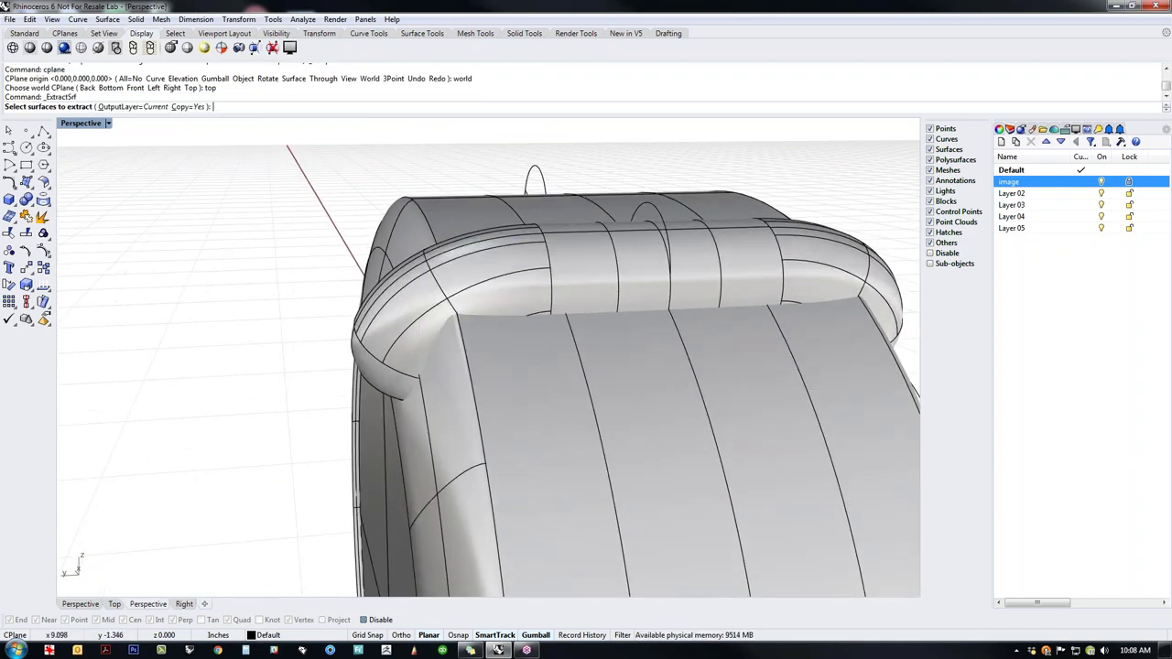
{"action": "left_click", "coordinate": [475, 275]}
{"action": "double_click", "coordinate": [269, 107]}
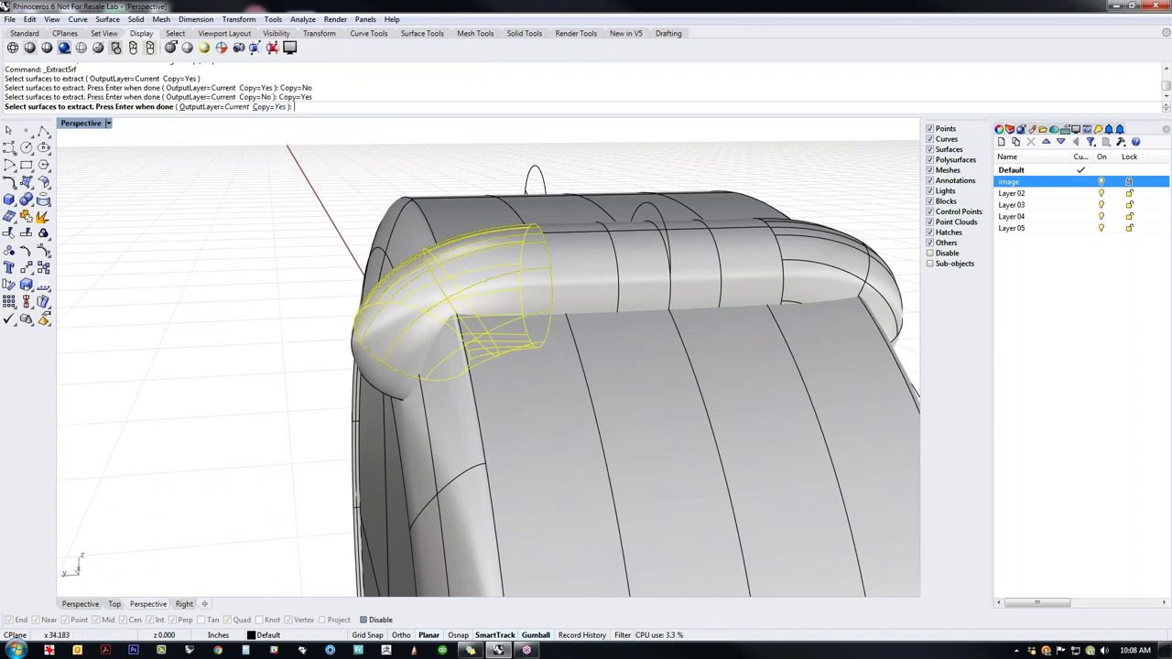
{"action": "left_click", "coordinate": [270, 107]}
{"action": "key", "text": "Return"}
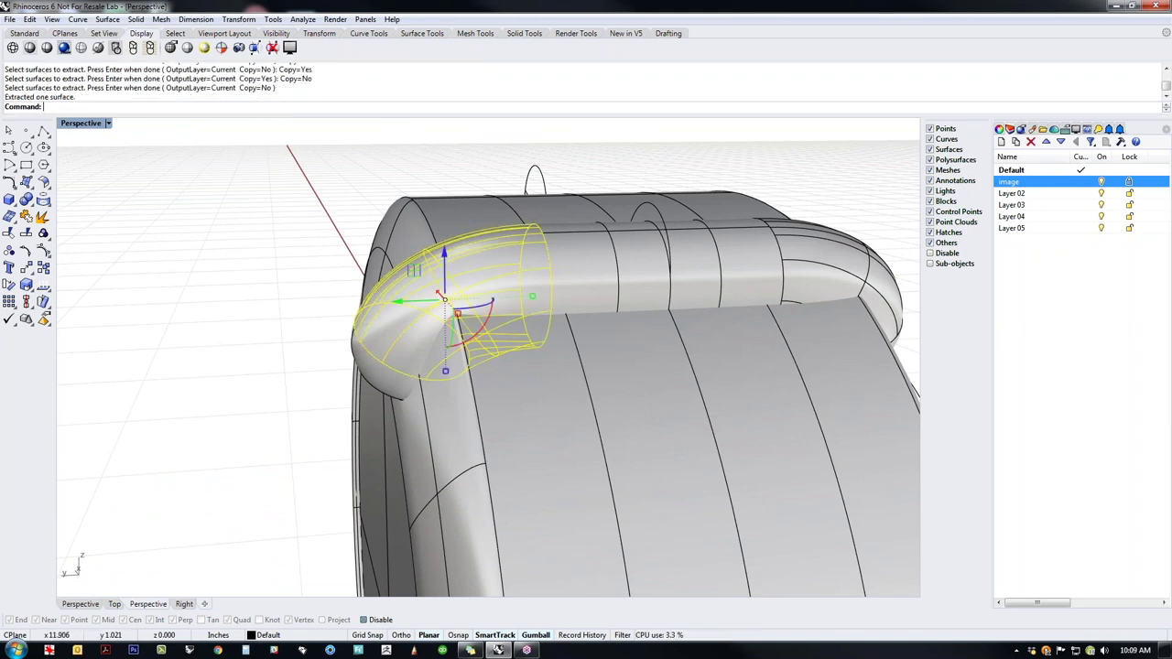
{"action": "key", "text": "Delete"}
Step: Bridge the gap between the large rib's end cap and straight section with a tangent surface blend, adjusting its shape handles symmetrically
{"action": "middle_click", "coordinate": [278, 239]}
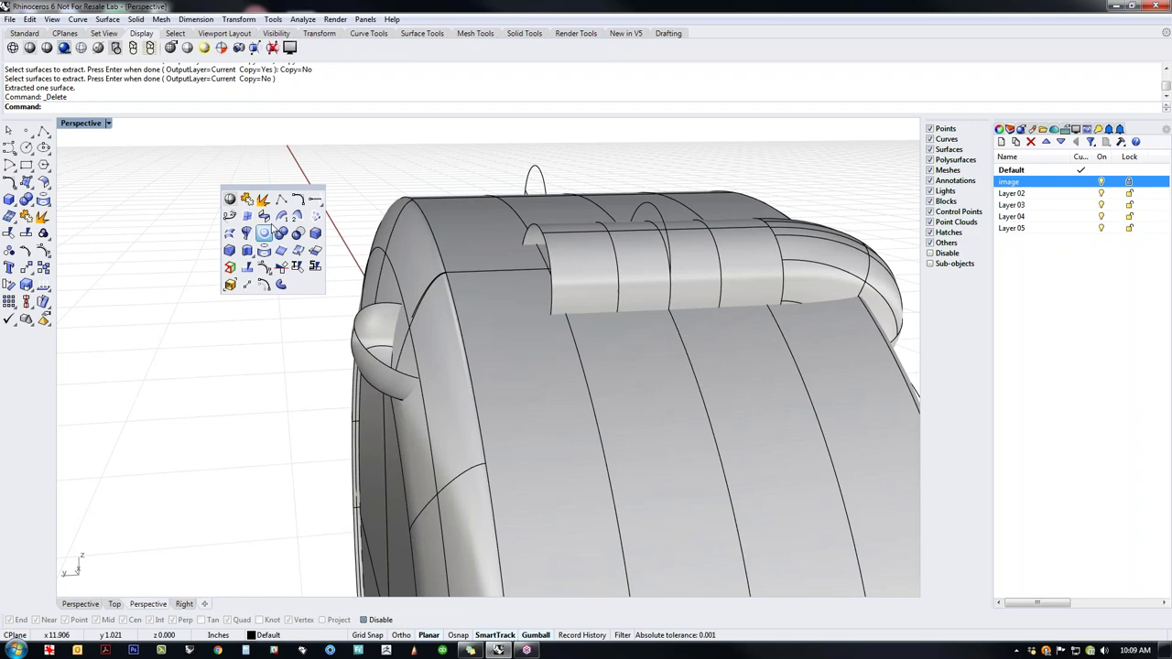
{"action": "left_click", "coordinate": [265, 233]}
{"action": "left_click", "coordinate": [403, 364]}
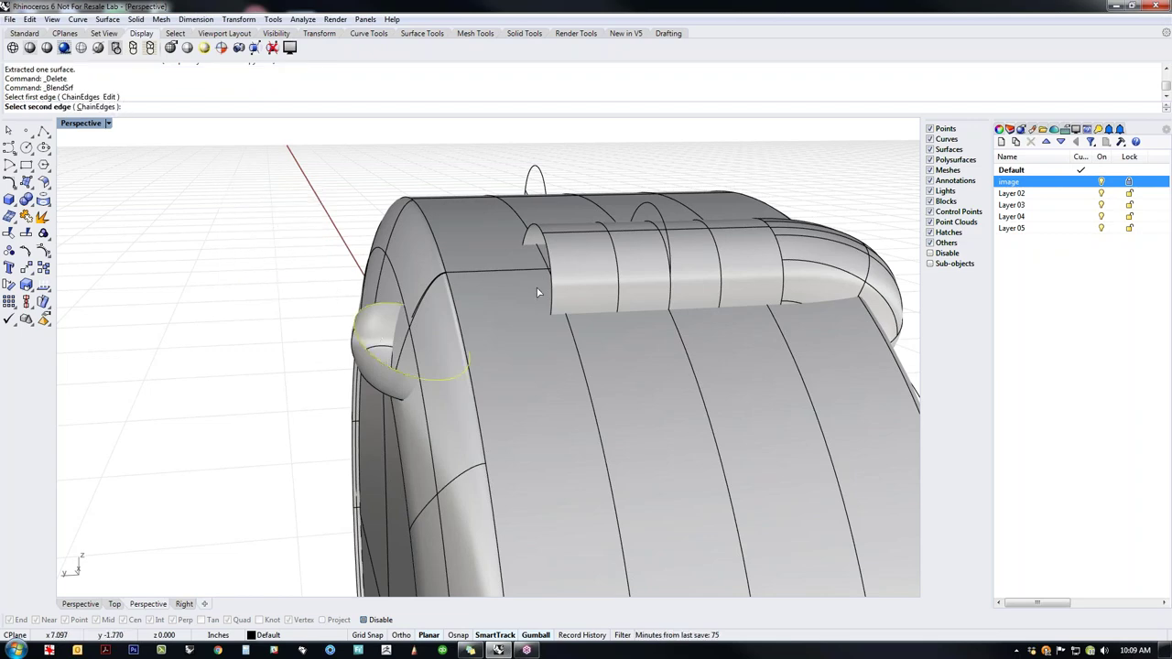
{"action": "left_click", "coordinate": [547, 245]}
{"action": "mouse_move", "coordinate": [491, 343]}
{"action": "right_mouse_down"}
{"action": "mouse_move", "coordinate": [471, 336]}
{"action": "mouse_move", "coordinate": [650, 366]}
{"action": "mouse_move", "coordinate": [493, 349]}
{"action": "right_mouse_up"}
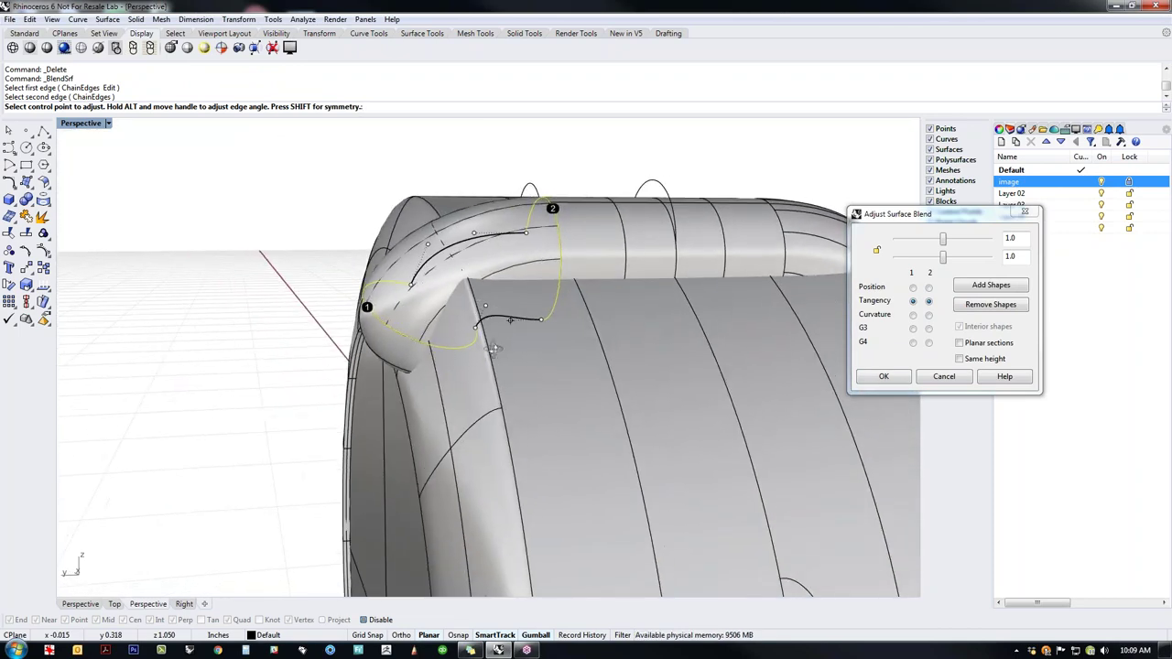
{"action": "left_click", "coordinate": [475, 233]}
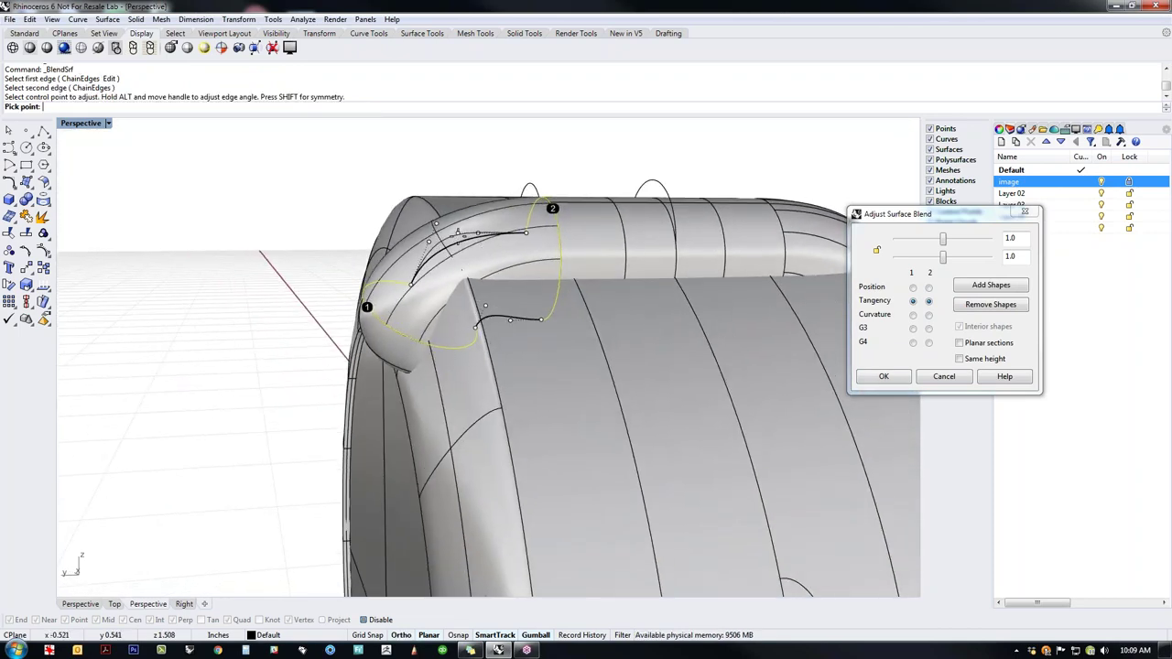
{"action": "left_click", "coordinate": [457, 235], "text": "shift"}
{"action": "right_click_drag", "start_coordinate": [499, 334], "coordinate": [781, 348]}
{"action": "left_click", "coordinate": [892, 385]}
Step: Examine how the new blend surface flows around the rib's bend, with its control points displayed
{"action": "right_click_drag", "start_coordinate": [641, 266], "coordinate": [625, 318]}
{"action": "left_click", "coordinate": [616, 312]}
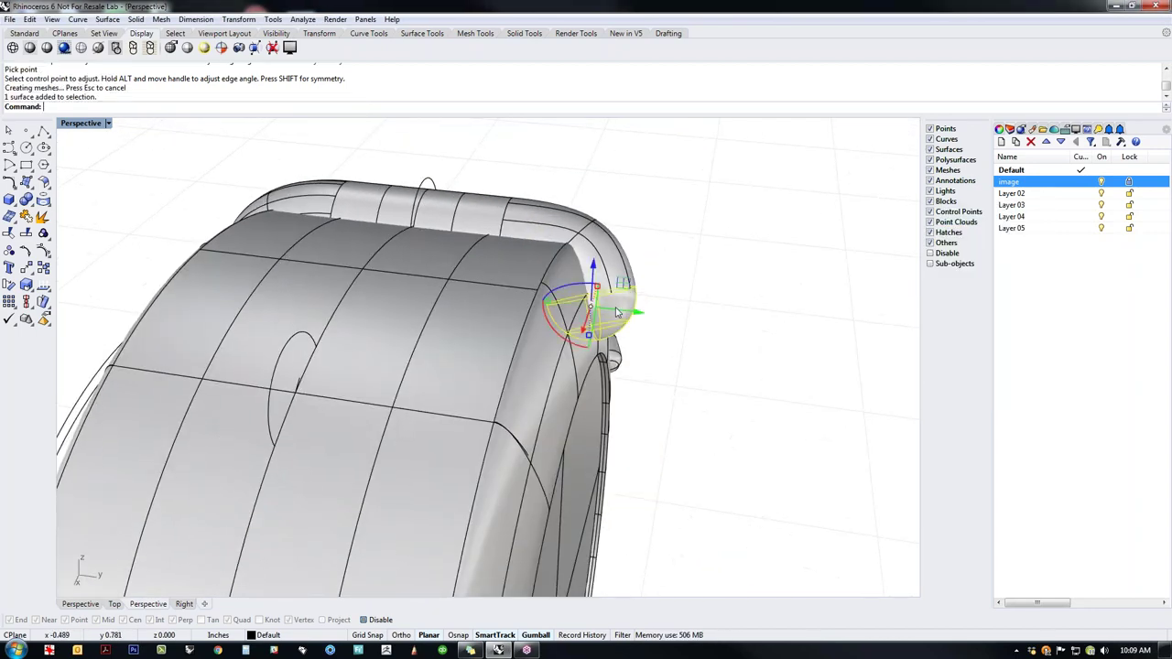
{"action": "left_click", "coordinate": [618, 270], "text": "shift"}
{"action": "left_click", "coordinate": [478, 219], "text": "shift"}
{"action": "left_click_drag", "start_coordinate": [473, 262], "coordinate": [449, 262]}
{"action": "left_click", "coordinate": [724, 365]}
{"action": "right_click_drag", "start_coordinate": [723, 365], "coordinate": [418, 305]}
{"action": "left_click", "coordinate": [382, 291]}
{"action": "middle_click", "coordinate": [418, 305]}
{"action": "left_click", "coordinate": [401, 341]}
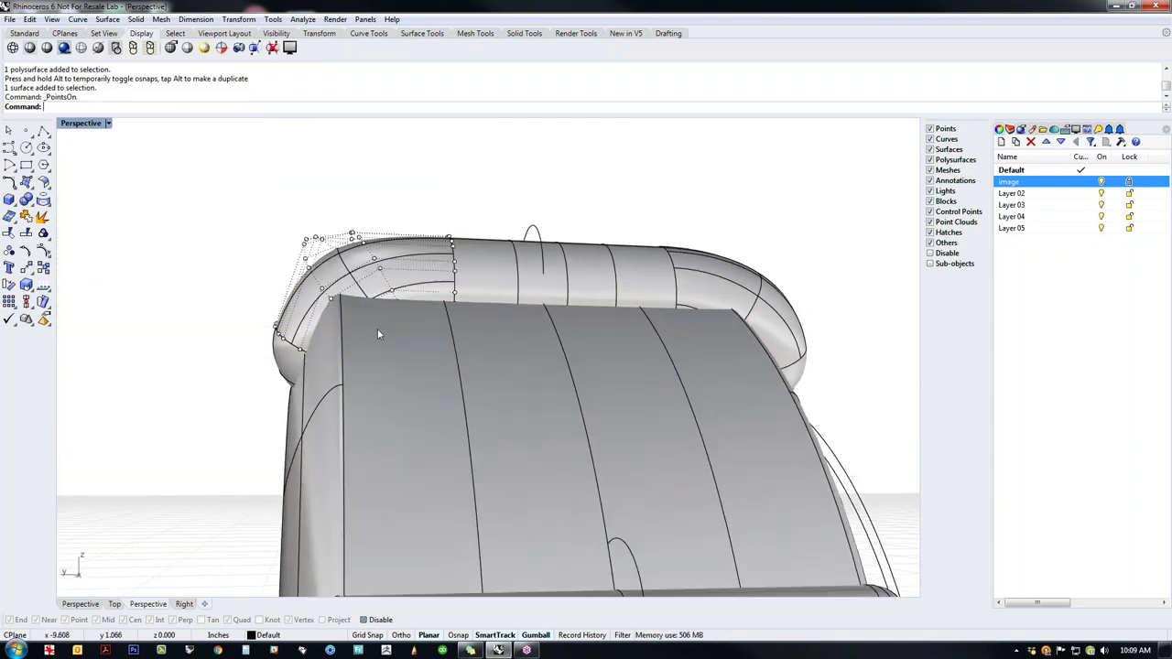
{"action": "mouse_move", "coordinate": [372, 288]}
{"action": "right_mouse_down"}
{"action": "mouse_move", "coordinate": [412, 334]}
{"action": "mouse_move", "coordinate": [372, 295]}
{"action": "right_mouse_up"}
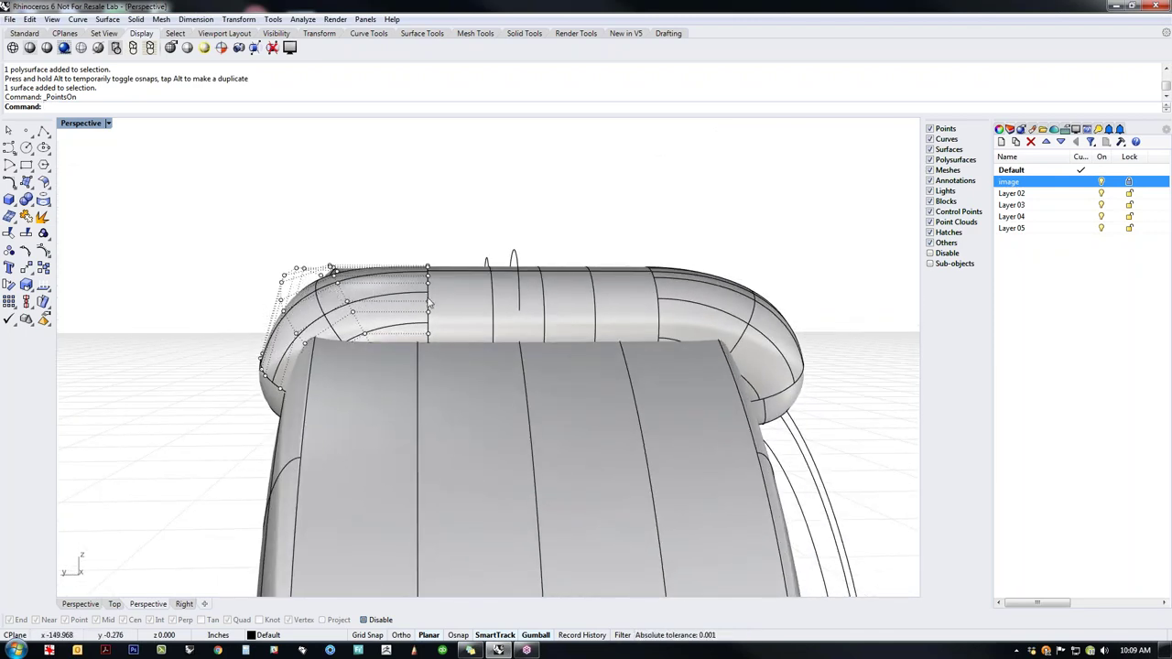
{"action": "right_click_drag", "start_coordinate": [249, 277], "coordinate": [241, 291]}
{"action": "key", "text": "Escape"}
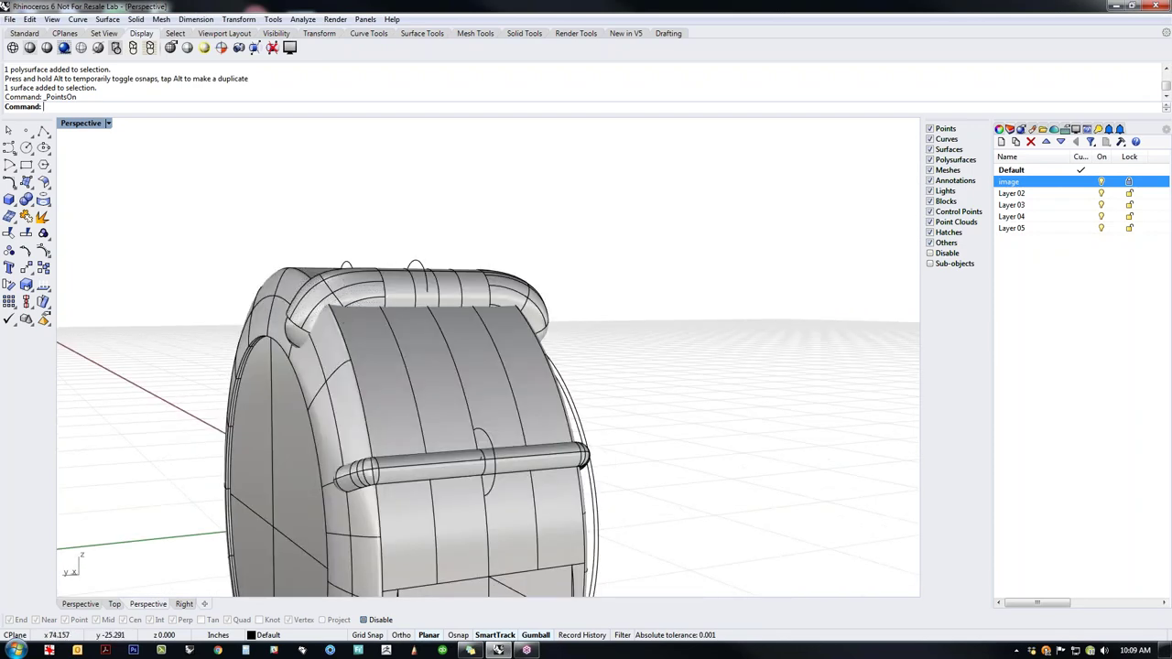
Step: Join the end cap, the new blend surface and the rest of the large rib into one polysurface
{"action": "right_click_drag", "start_coordinate": [298, 295], "coordinate": [351, 345]}
{"action": "scroll", "coordinate": [351, 345], "scroll_direction": "up", "scroll_amount": 5}
{"action": "left_click", "coordinate": [346, 380]}
{"action": "left_click", "coordinate": [423, 298], "text": "shift"}
{"action": "left_click", "coordinate": [494, 284], "text": "shift"}
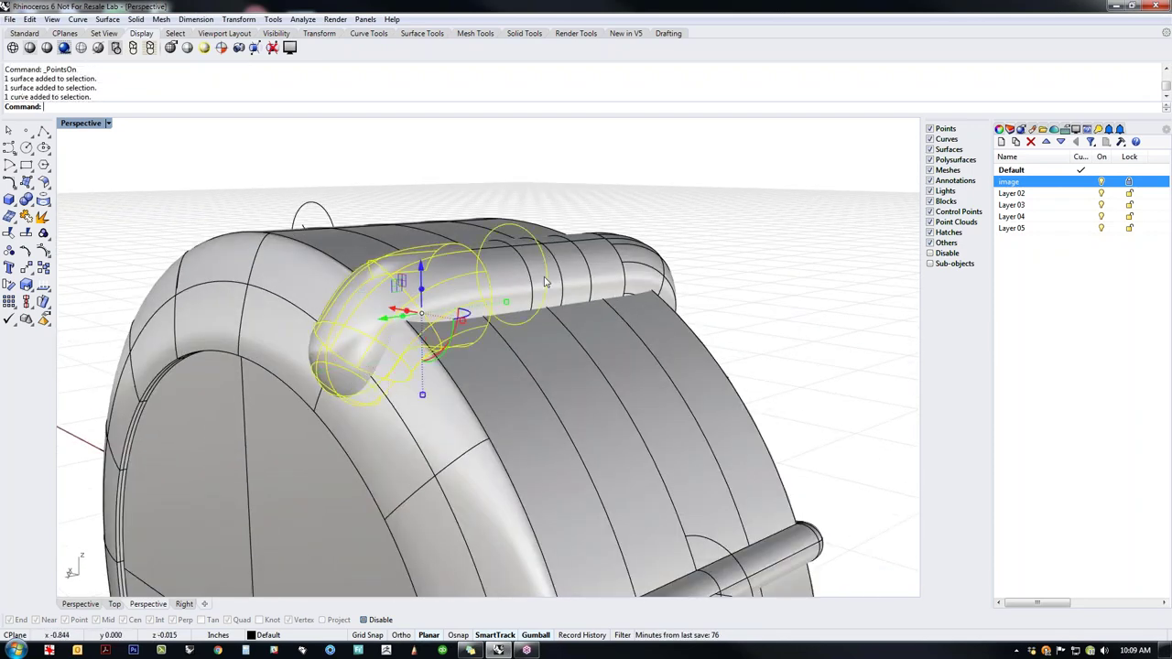
{"action": "left_click", "coordinate": [547, 290], "text": "shift"}
{"action": "type", "text": "join"}
{"action": "key", "text": "Return"}
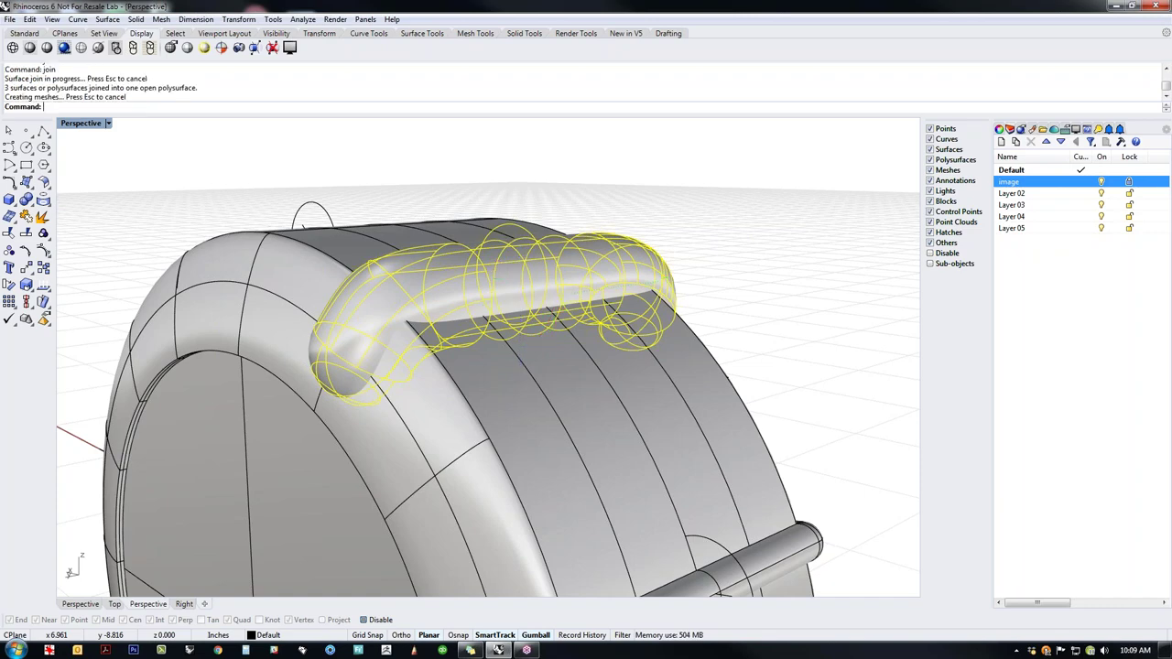
{"action": "right_click_drag", "start_coordinate": [578, 289], "coordinate": [705, 424]}
{"action": "key", "text": "Escape"}
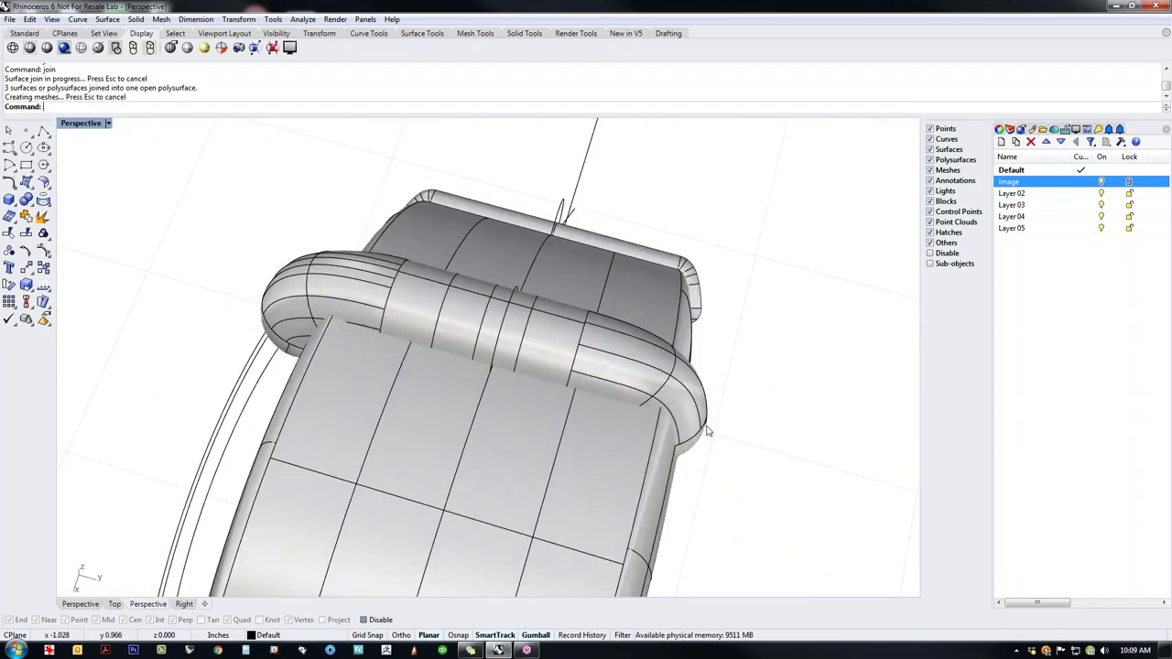
Step: Isolate the joined large rib in the Top view by hiding all other objects
{"action": "left_click", "coordinate": [693, 415], "text": "ctrl+shift"}
{"action": "type", "text": "Top"}
{"action": "key", "text": "Return"}
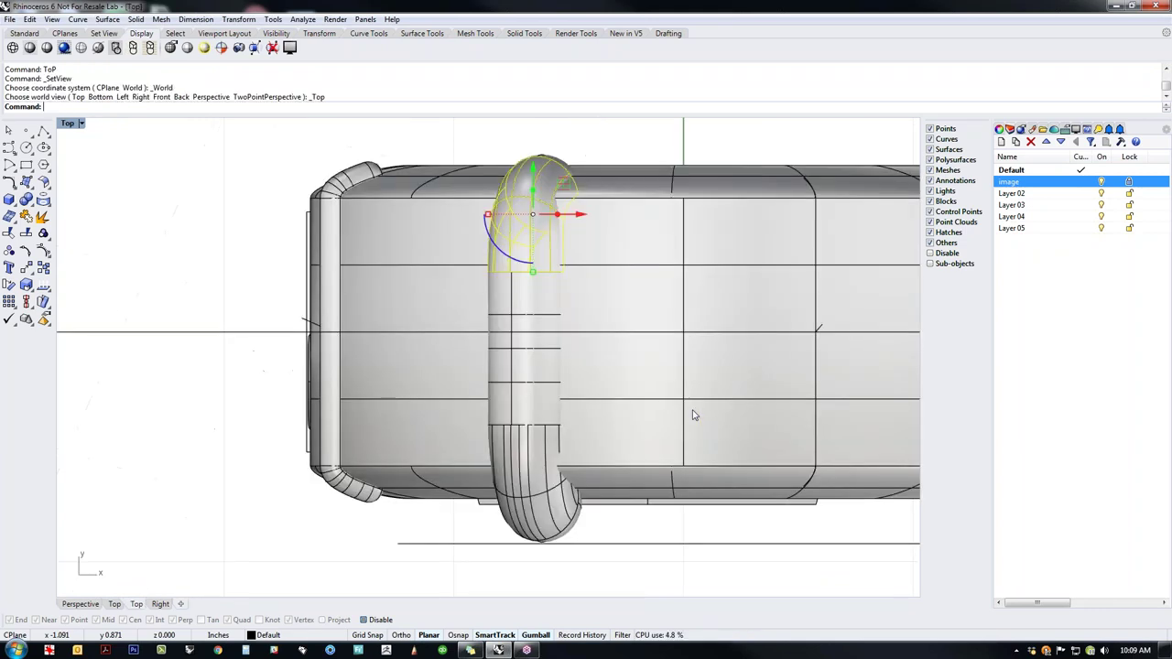
{"action": "right_click_drag", "start_coordinate": [638, 389], "coordinate": [623, 413]}
{"action": "key", "text": "Escape"}
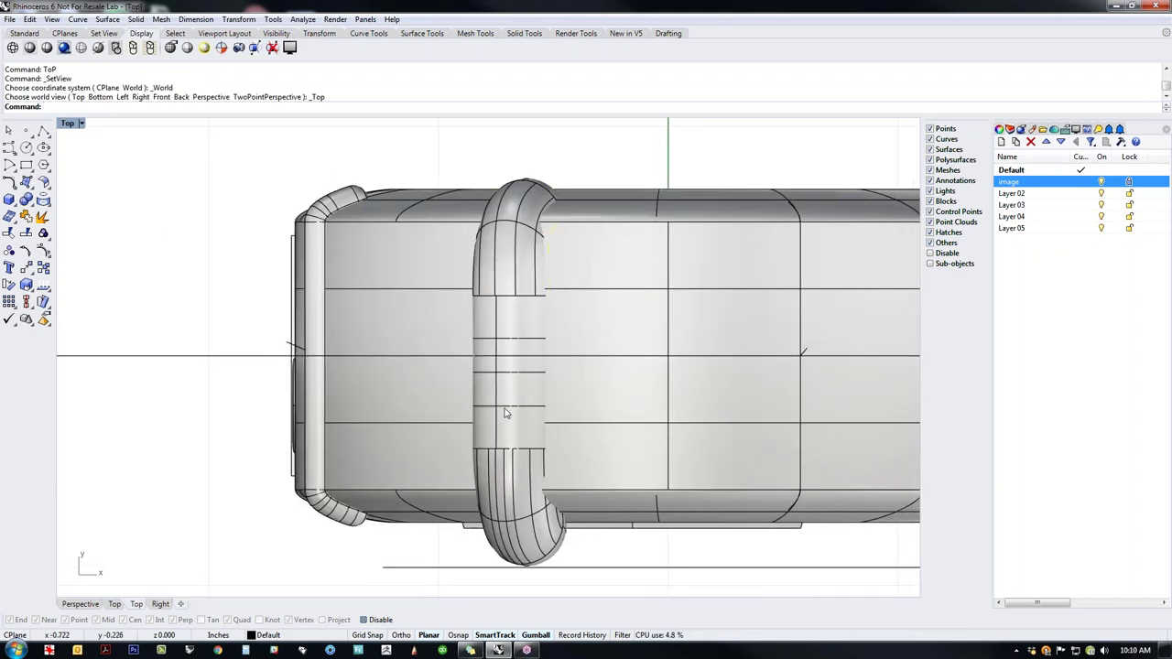
{"action": "left_click", "coordinate": [505, 414]}
{"action": "type", "text": "ii"}
{"action": "key", "text": "Return"}
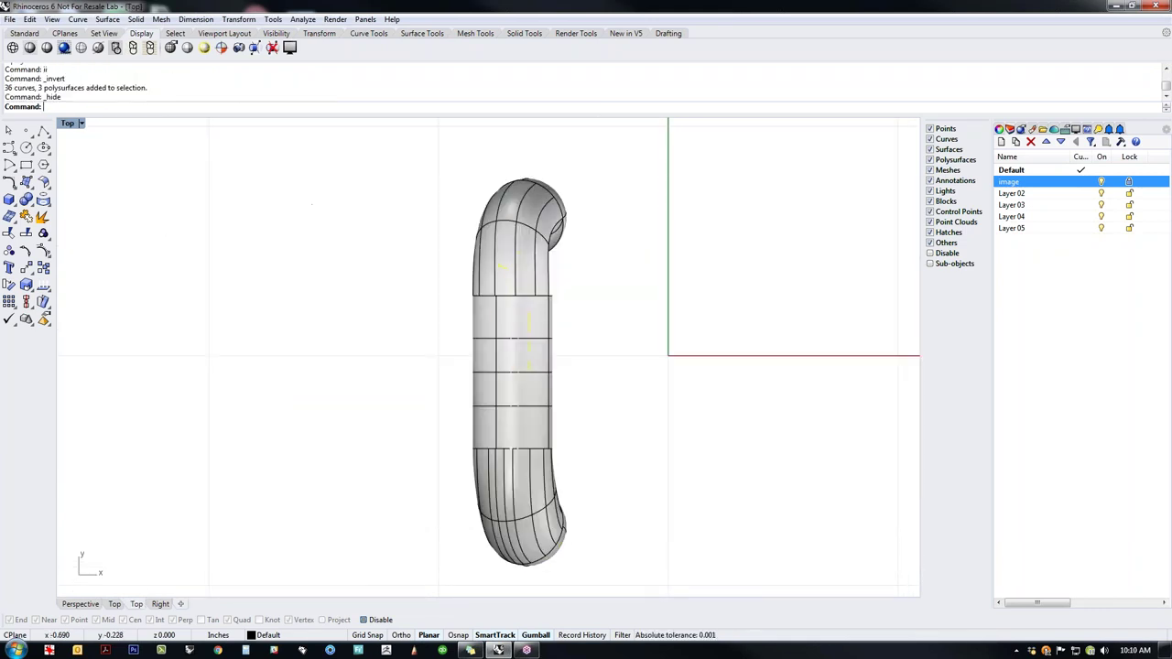
Step: Trim away the negative-Y half of the rib with a cutting line from the origin along the X axis
{"action": "middle_click", "coordinate": [510, 410]}
{"action": "left_click", "coordinate": [517, 436]}
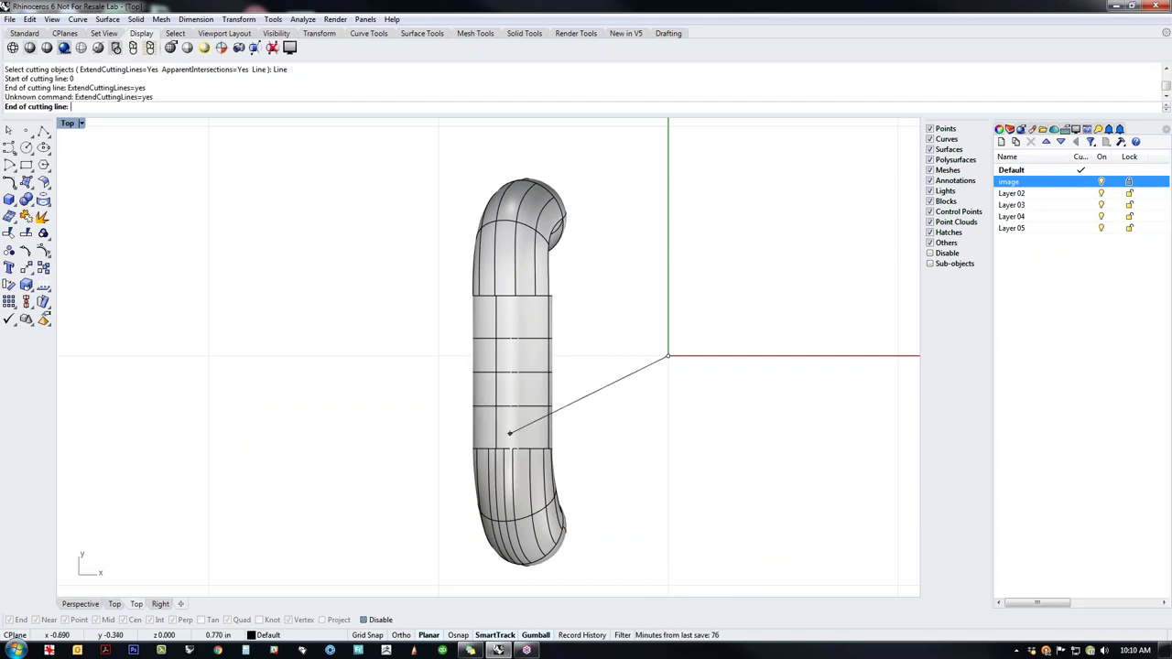
{"action": "left_click", "coordinate": [366, 355], "text": "shift"}
{"action": "left_click", "coordinate": [516, 433]}
{"action": "key", "text": "Return"}
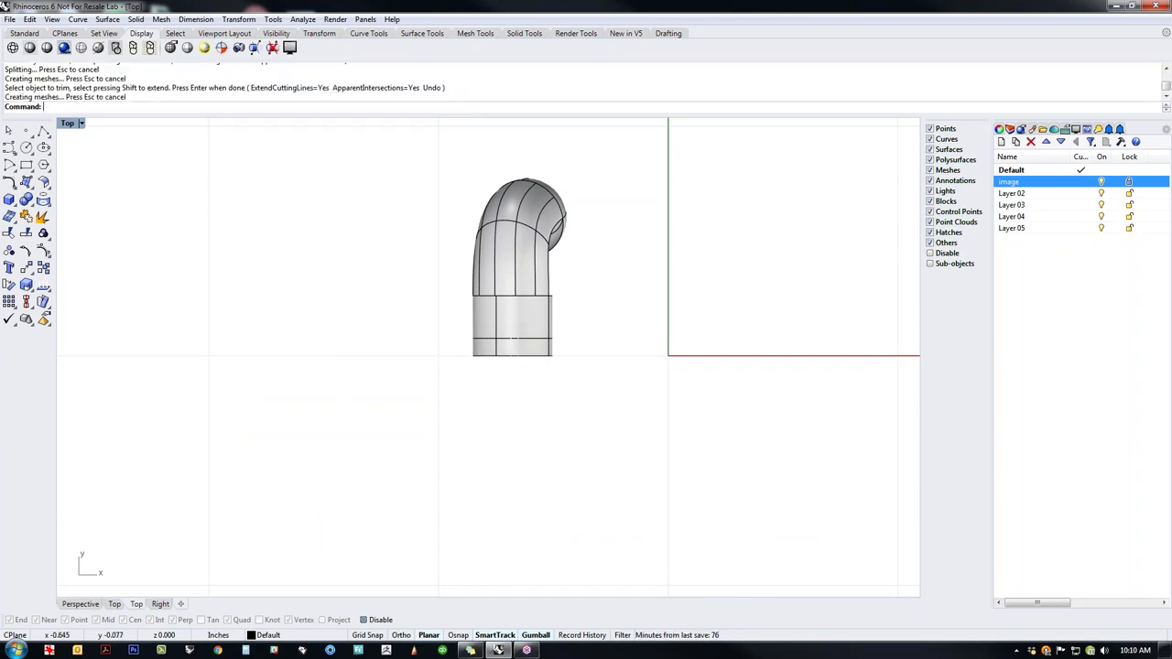
Step: Try mirroring the remaining half rib about a line started at its cut edge, and undo the mirror
{"action": "left_click", "coordinate": [520, 331]}
{"action": "key", "text": "Return"}
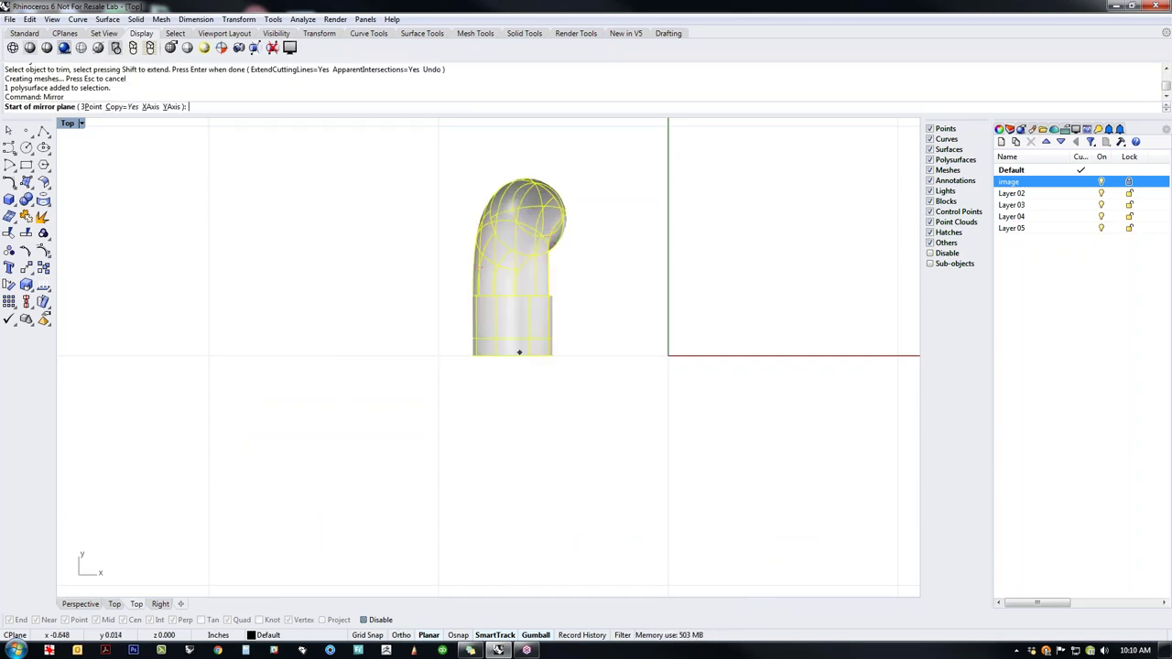
{"action": "left_click", "coordinate": [519, 355]}
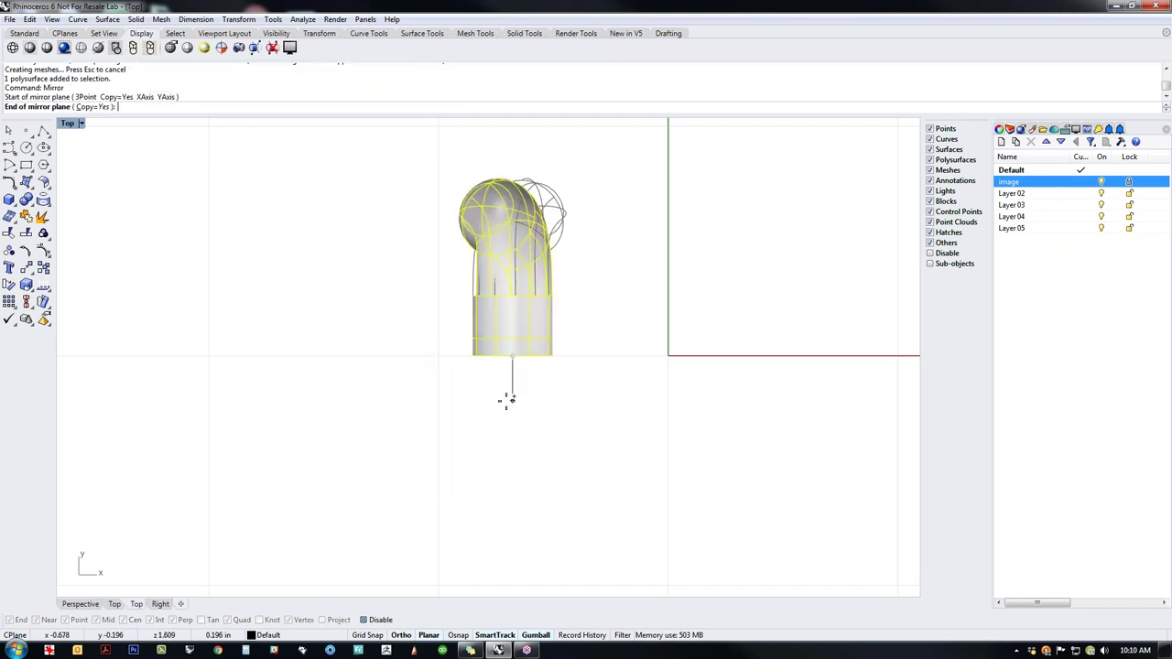
{"action": "left_click", "coordinate": [661, 422]}
{"action": "key", "text": "ctrl+z"}
Step: Mirror the half rib across the X axis with object snaps on, and join the two halves
{"action": "key", "text": "Return"}
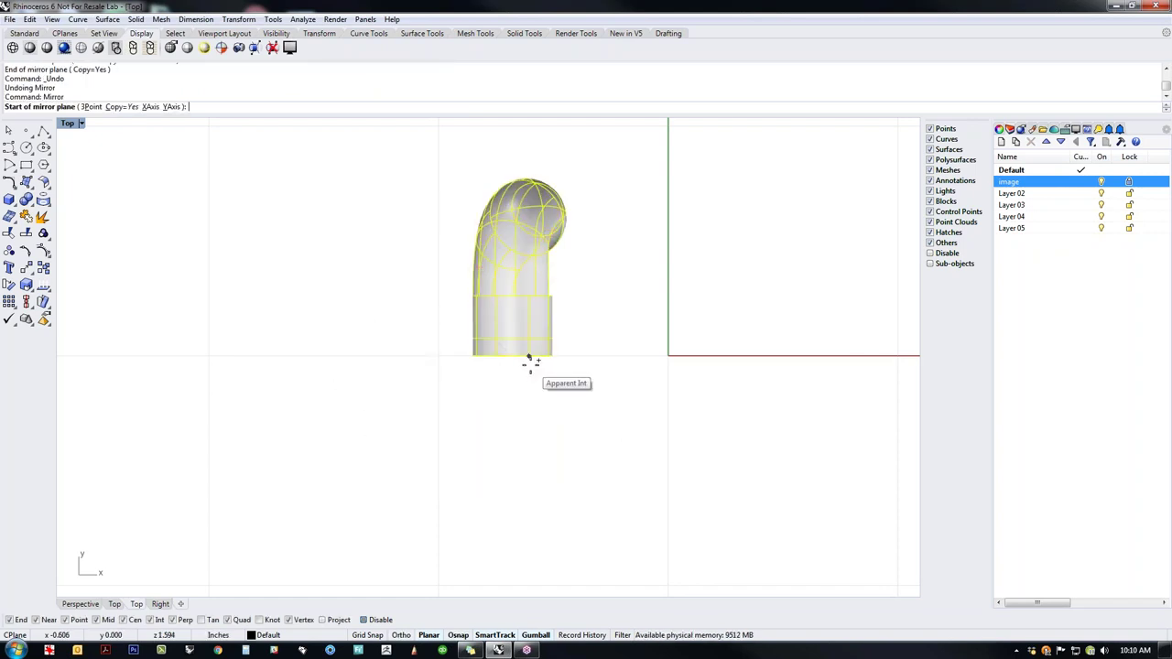
{"action": "left_click", "coordinate": [529, 355]}
{"action": "left_click", "coordinate": [604, 360]}
{"action": "key", "text": "ctrl+j"}
Step: Show all hidden objects in the Perspective view and delete the old thin rib on the body's rim
{"action": "type", "text": "p"}
{"action": "key", "text": "Return"}
{"action": "key", "text": "Escape"}
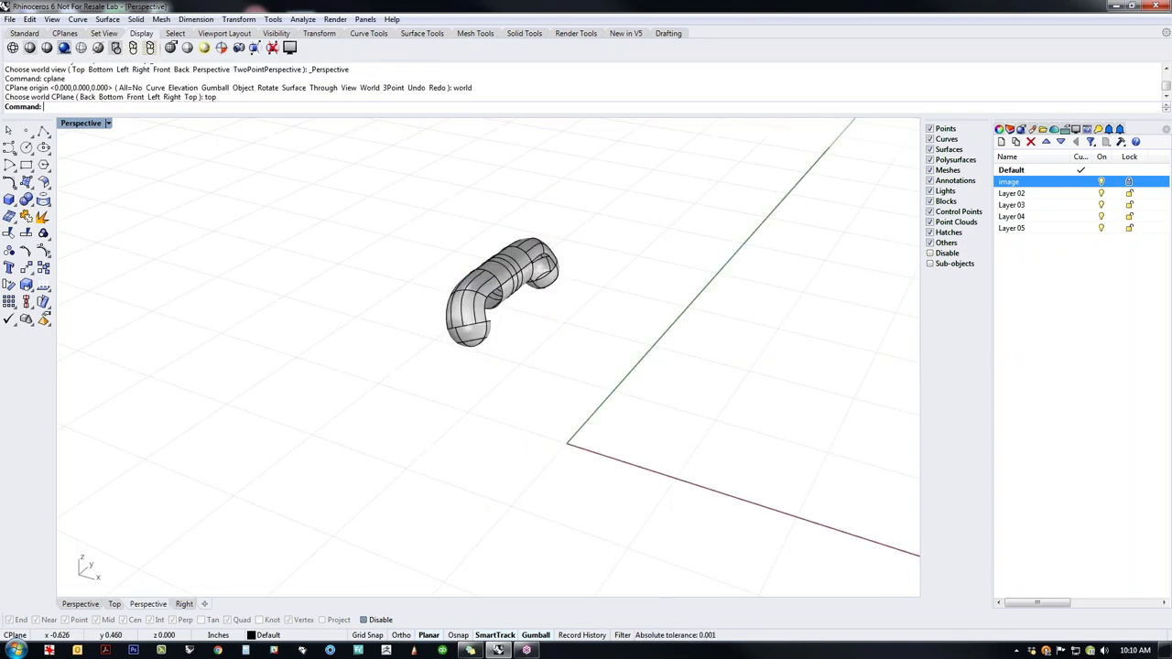
{"action": "key", "text": "Return"}
{"action": "right_click_drag", "start_coordinate": [519, 375], "coordinate": [423, 393]}
{"action": "scroll", "coordinate": [604, 357], "scroll_direction": "up", "scroll_amount": 4}
{"action": "scroll", "coordinate": [450, 303], "scroll_direction": "down", "scroll_amount": 5}
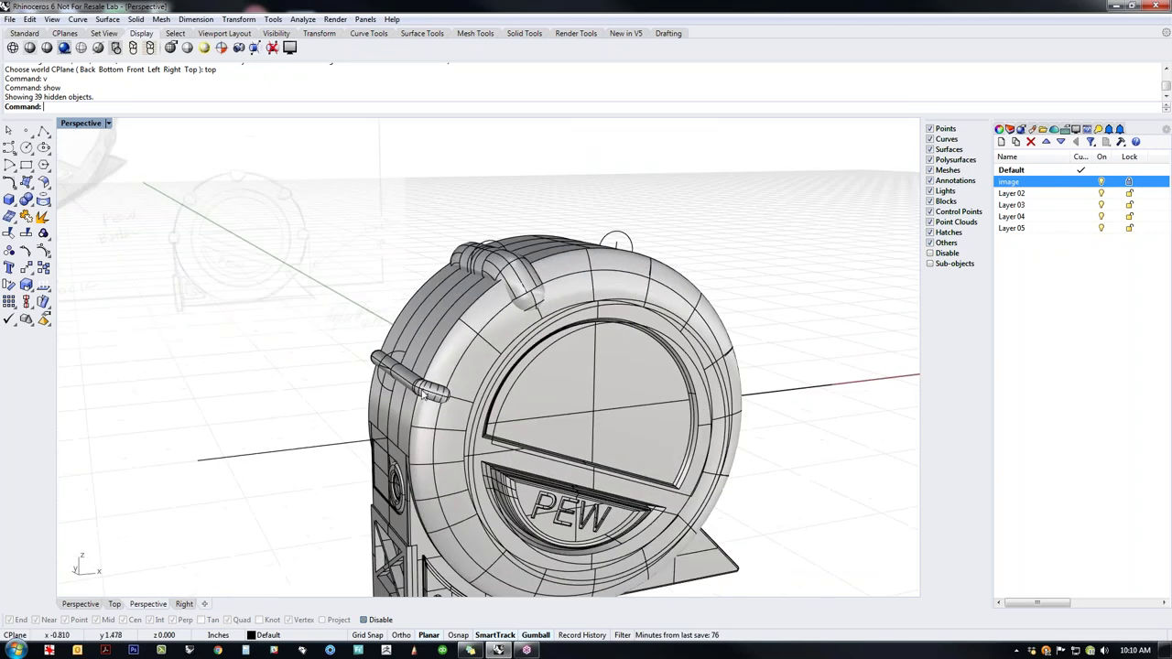
{"action": "left_click", "coordinate": [423, 394]}
{"action": "key", "text": "Delete"}
Step: Rotate copies of the large rib about the body's center in the Front view, placing one at each of the four other guide circles
{"action": "right_click_drag", "start_coordinate": [525, 375], "coordinate": [499, 286]}
{"action": "left_click", "coordinate": [499, 285]}
{"action": "key", "text": "ctrl+F2"}
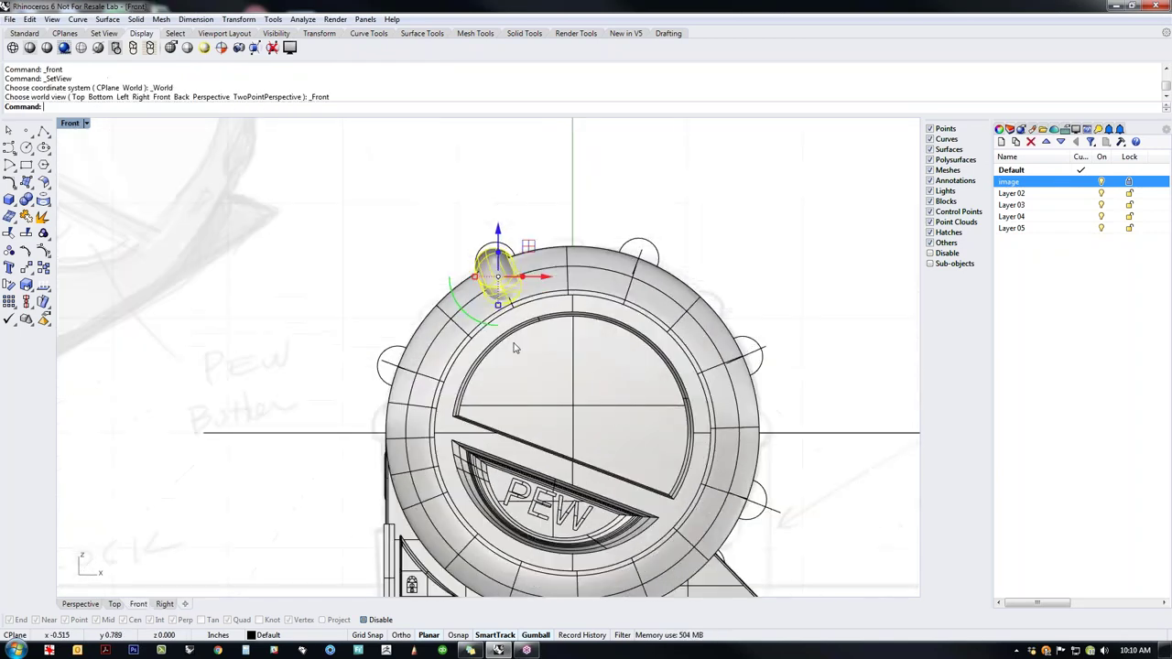
{"action": "right_click_drag", "start_coordinate": [561, 420], "coordinate": [530, 394]}
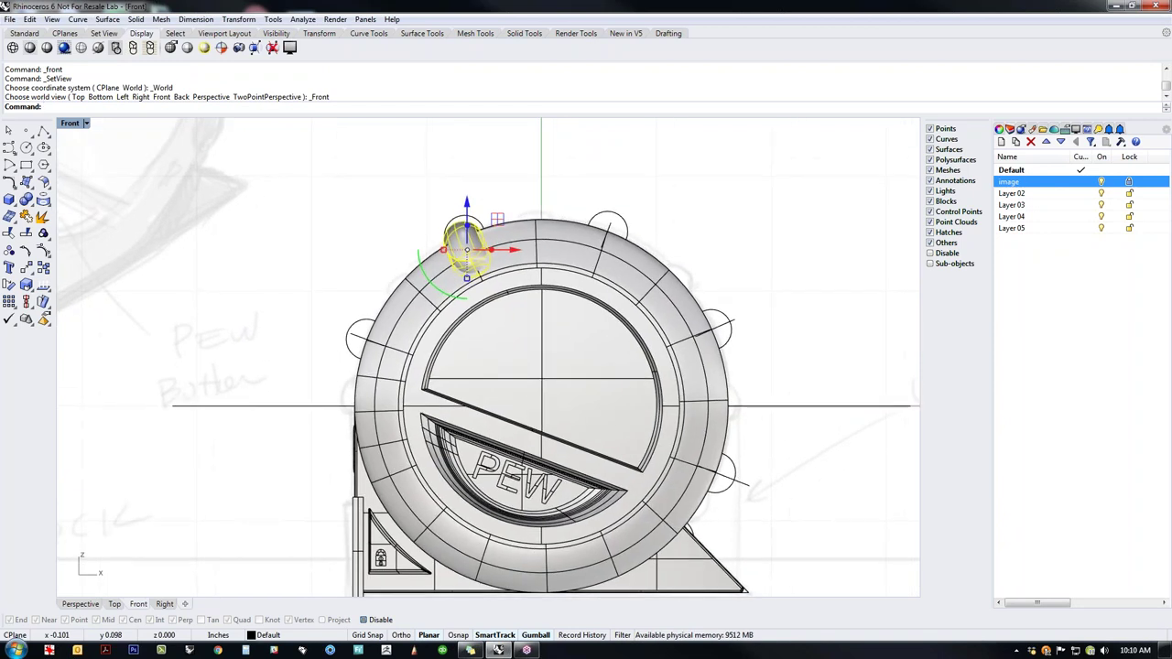
{"action": "key", "text": "Return"}
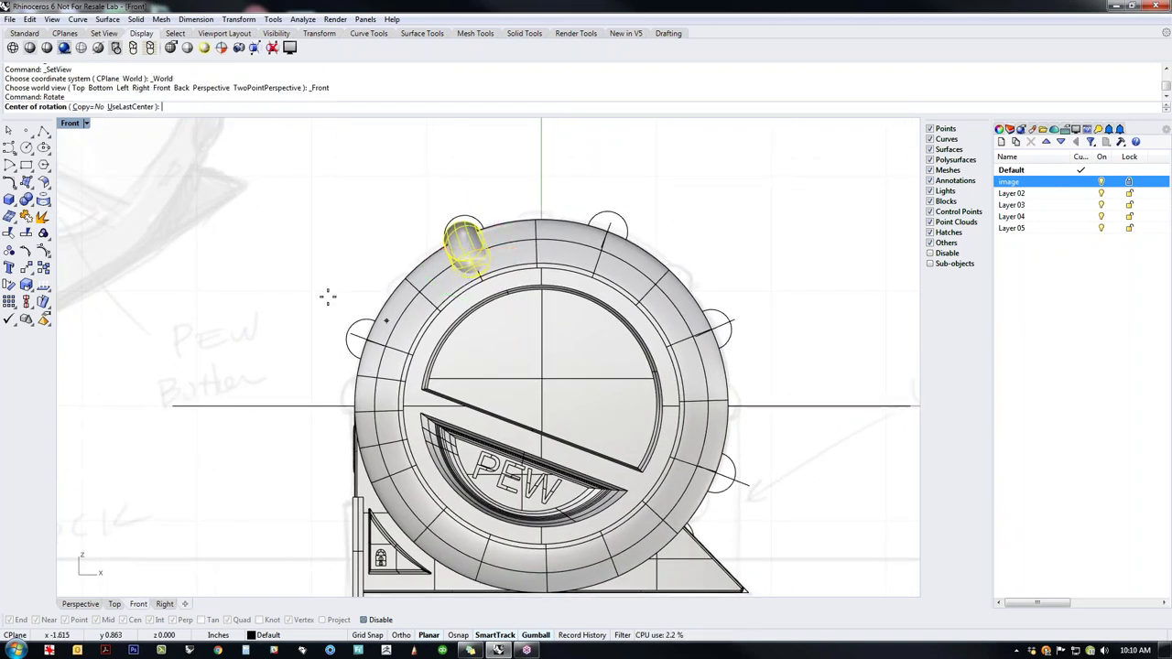
{"action": "left_click", "coordinate": [88, 107]}
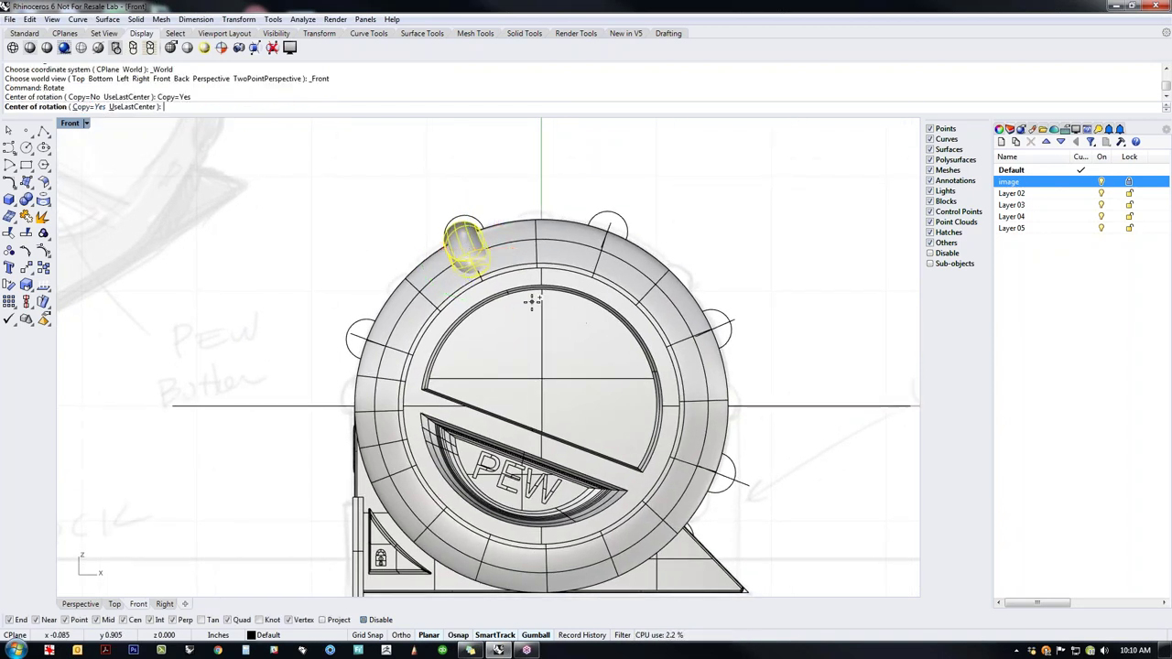
{"action": "left_click", "coordinate": [541, 403]}
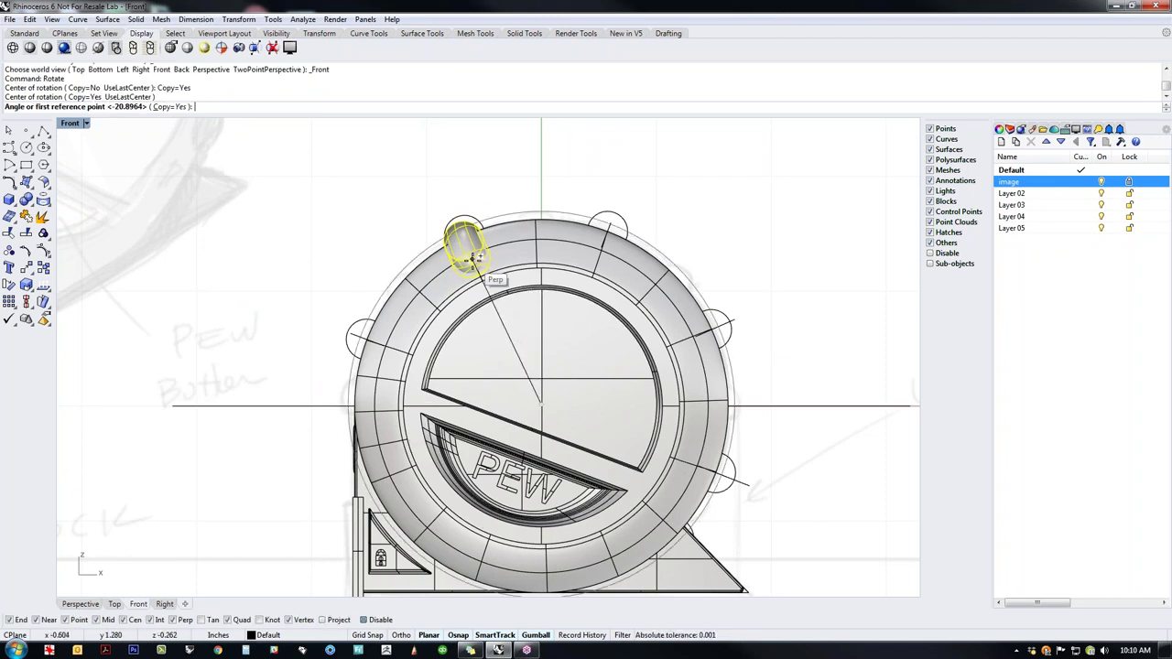
{"action": "left_click", "coordinate": [470, 258]}
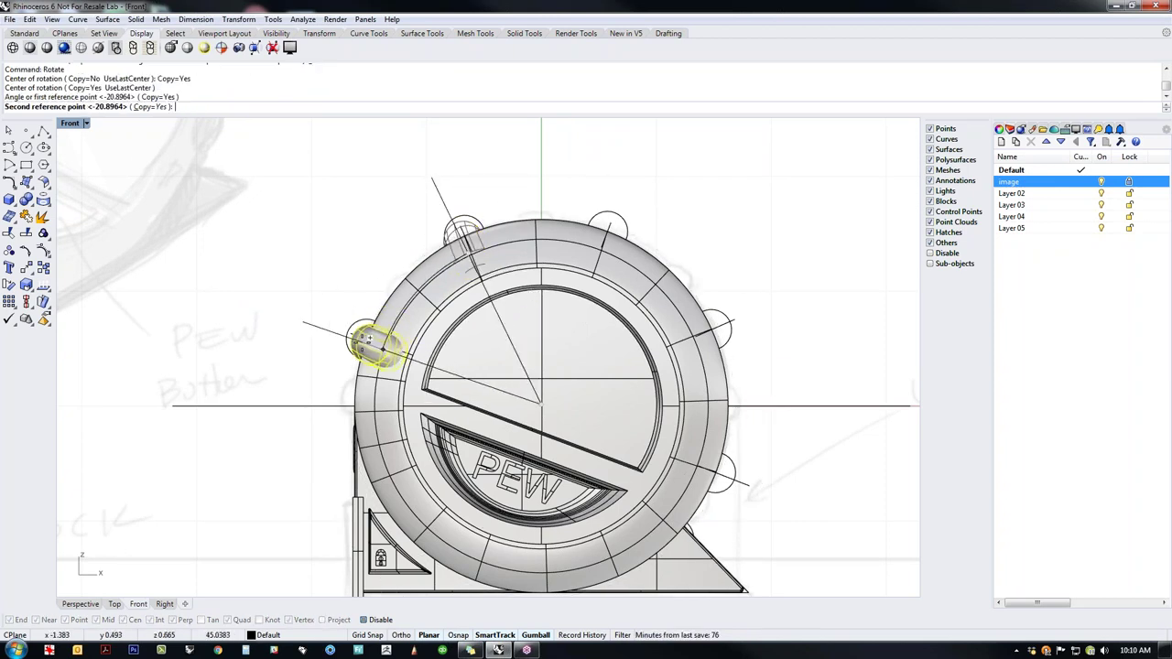
{"action": "left_click", "coordinate": [370, 336]}
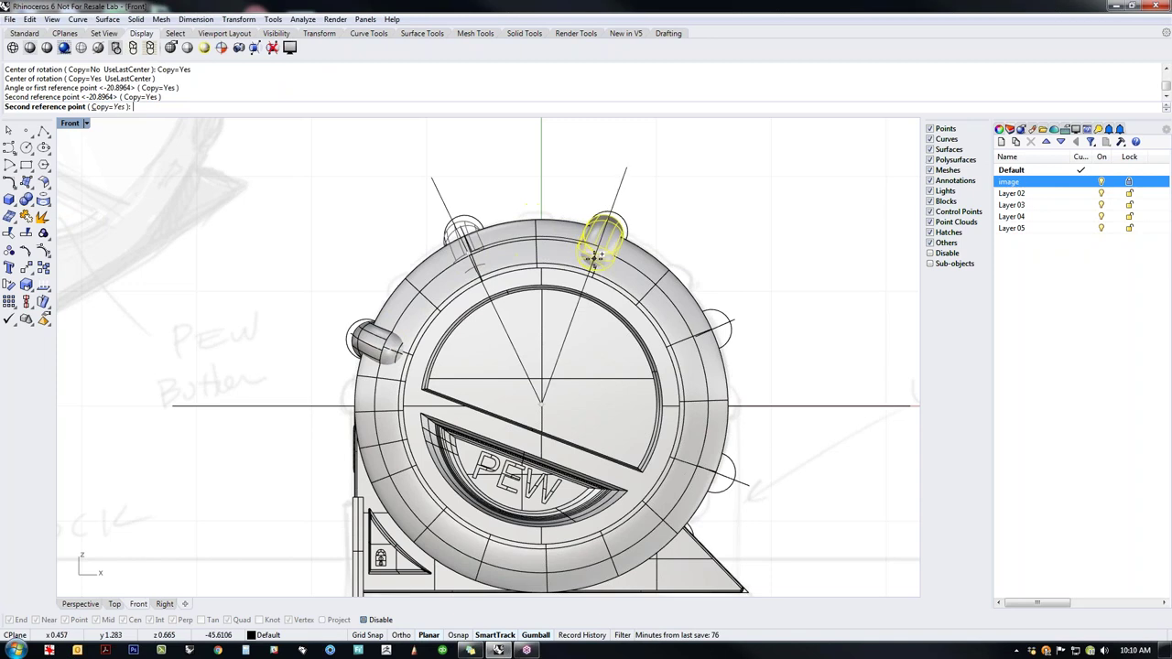
{"action": "left_click", "coordinate": [597, 257]}
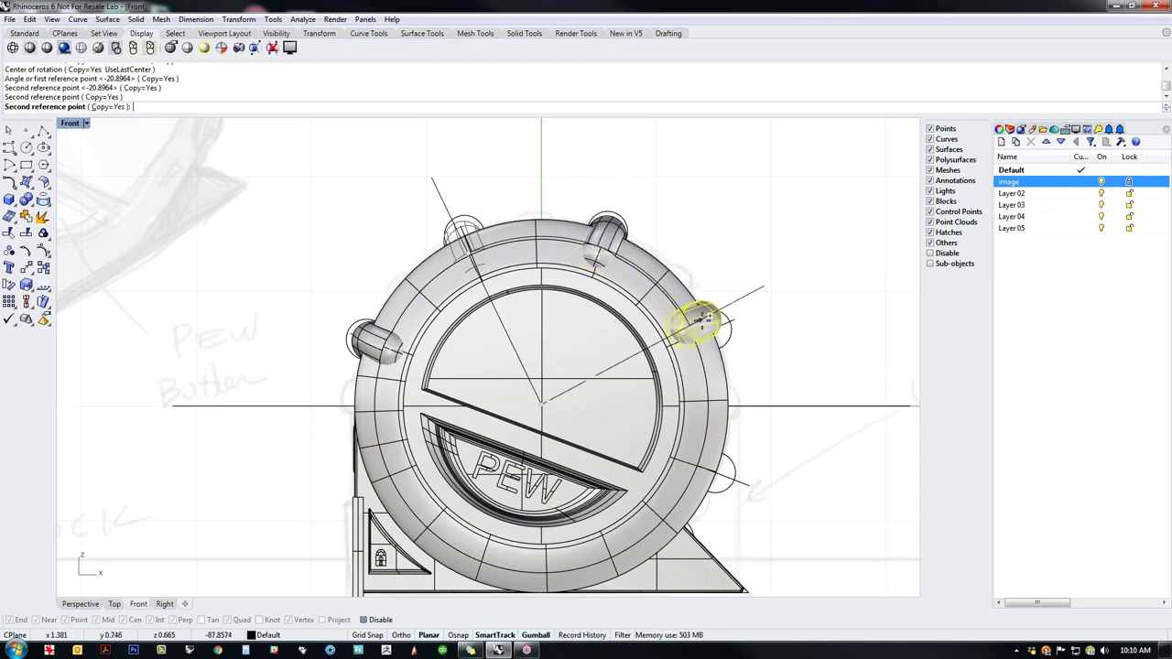
{"action": "left_click", "coordinate": [713, 327]}
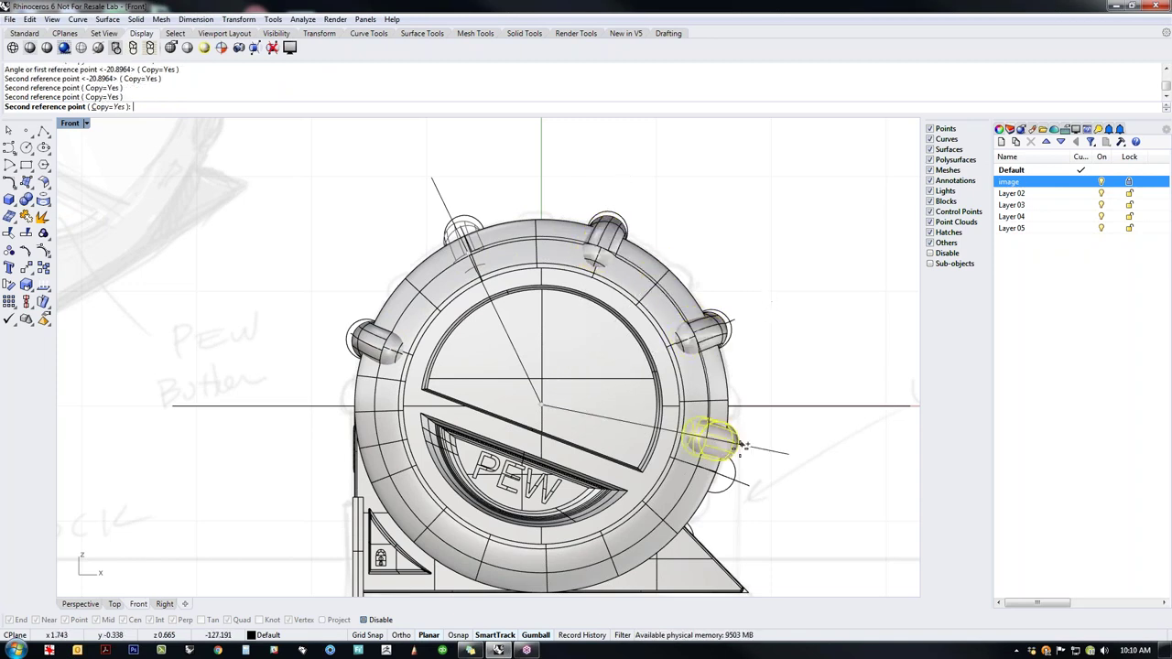
{"action": "left_click", "coordinate": [733, 477]}
{"action": "key", "text": "Return"}
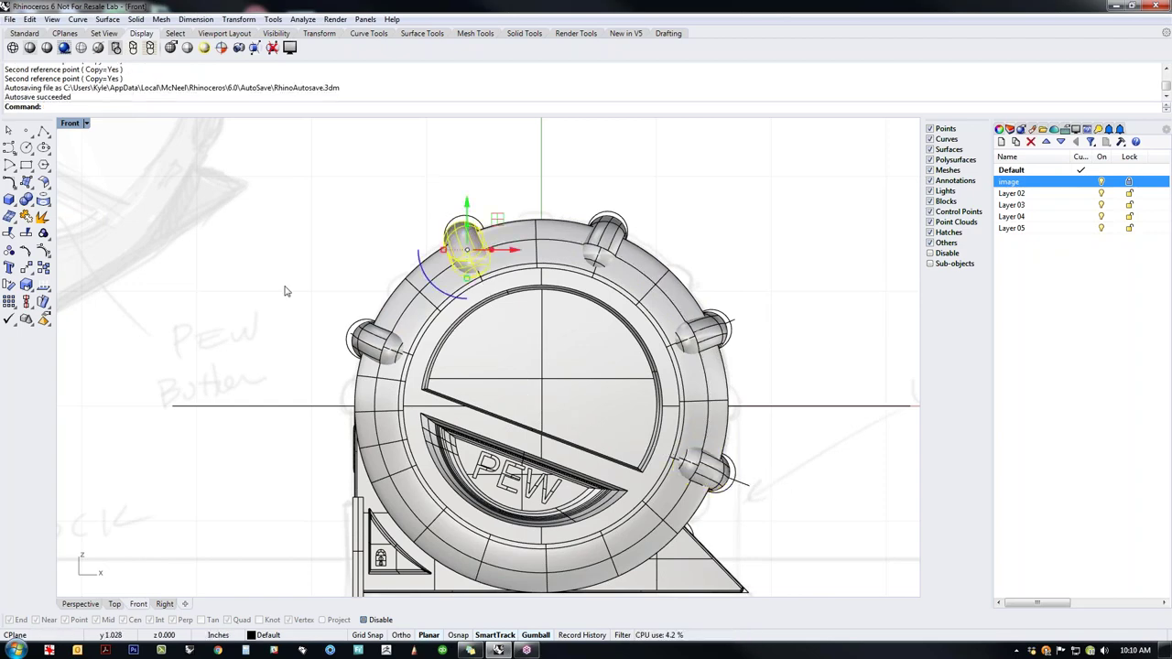
Step: In the Perspective view, examine how the grip ribs' ends meet the body's rim and rounded side edges
{"action": "key", "text": "Escape"}
{"action": "type", "text": "P"}
{"action": "key", "text": "Return"}
{"action": "right_click_drag", "start_coordinate": [285, 291], "coordinate": [502, 299]}
{"action": "scroll", "coordinate": [508, 382], "scroll_direction": "up", "scroll_amount": 4}
{"action": "right_click_drag", "start_coordinate": [507, 385], "coordinate": [520, 359]}
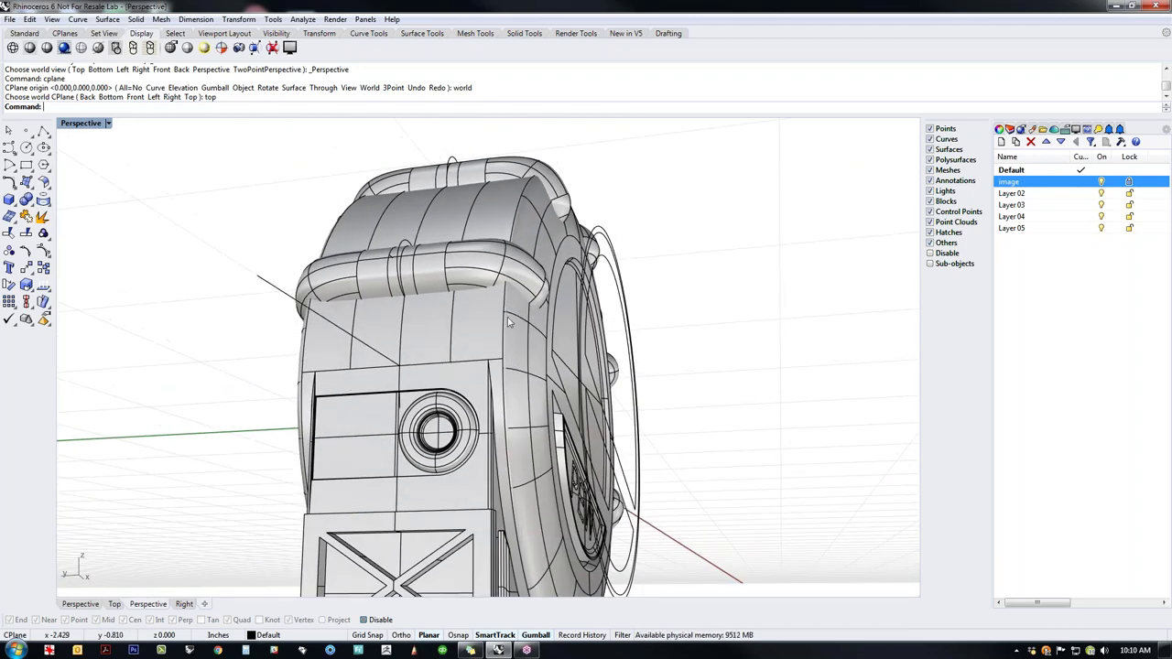
{"action": "right_click_drag", "start_coordinate": [476, 325], "coordinate": [549, 369]}
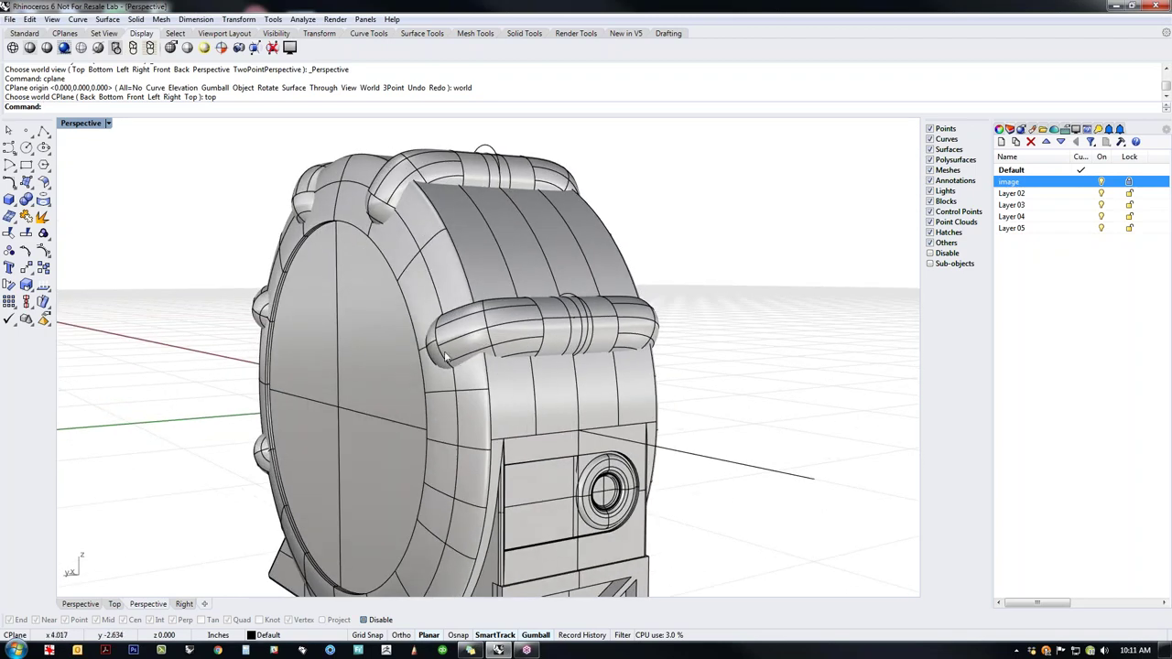
{"action": "right_click_drag", "start_coordinate": [480, 362], "coordinate": [385, 223]}
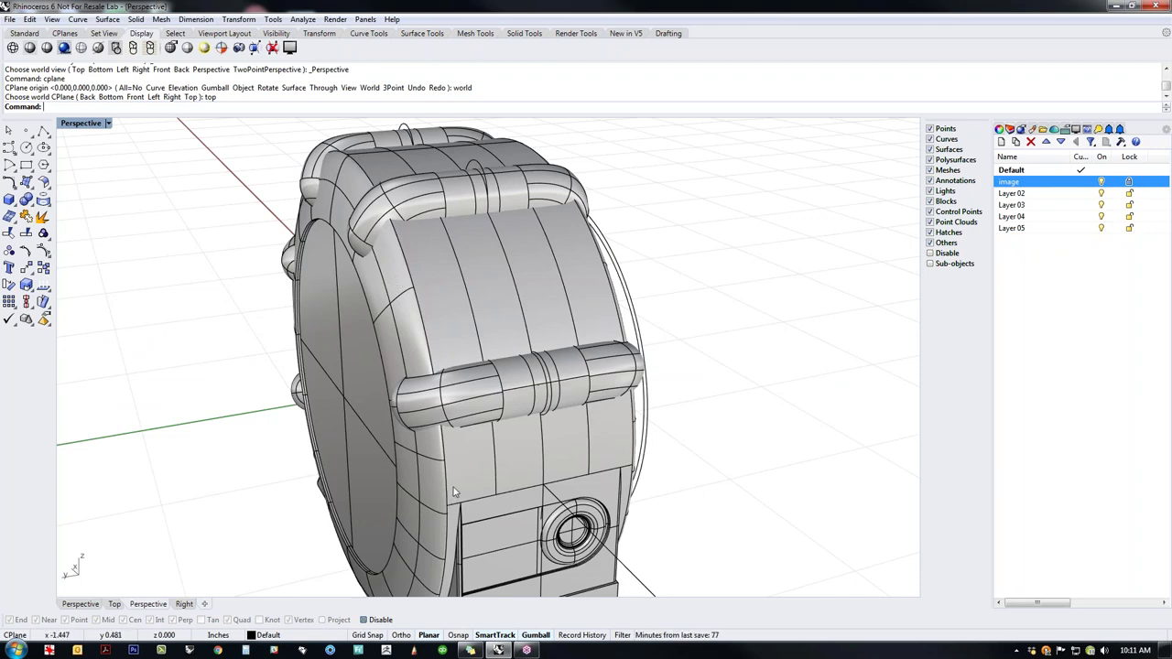
{"action": "mouse_move", "coordinate": [479, 462]}
{"action": "right_mouse_down"}
{"action": "mouse_move", "coordinate": [494, 421]}
{"action": "mouse_move", "coordinate": [479, 450]}
{"action": "right_mouse_up"}
Step: Extract the back-side rounded surface and the adjoining half of the rim surface from the body polysurface
{"action": "middle_click", "coordinate": [475, 452]}
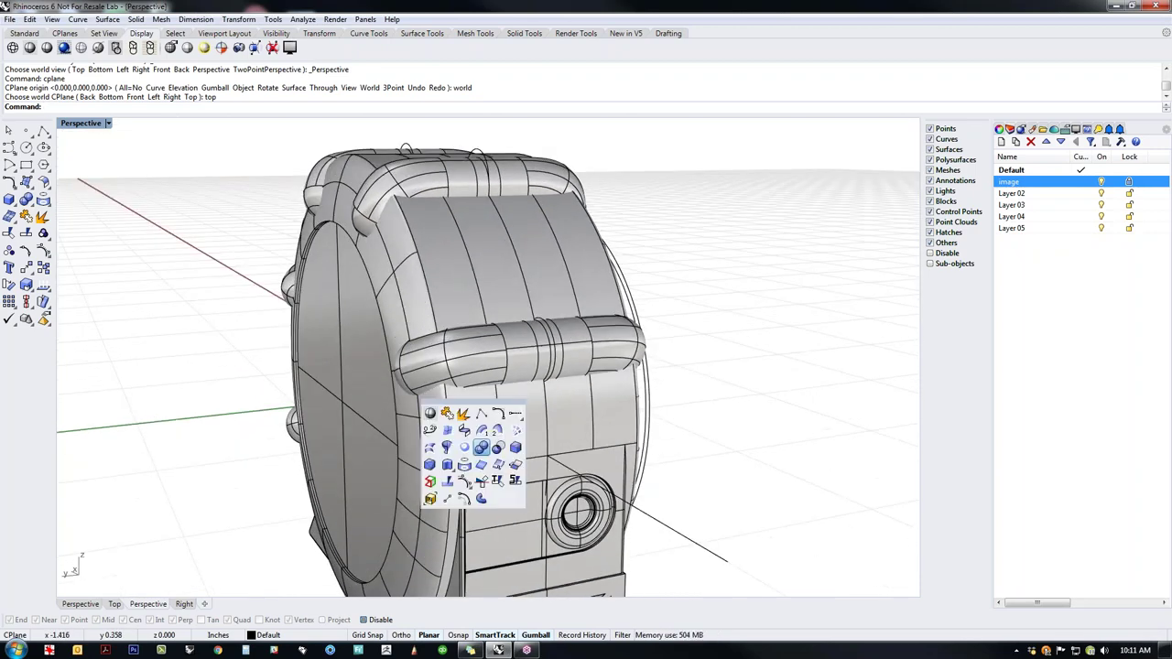
{"action": "middle_click", "coordinate": [467, 428]}
{"action": "middle_click", "coordinate": [448, 417]}
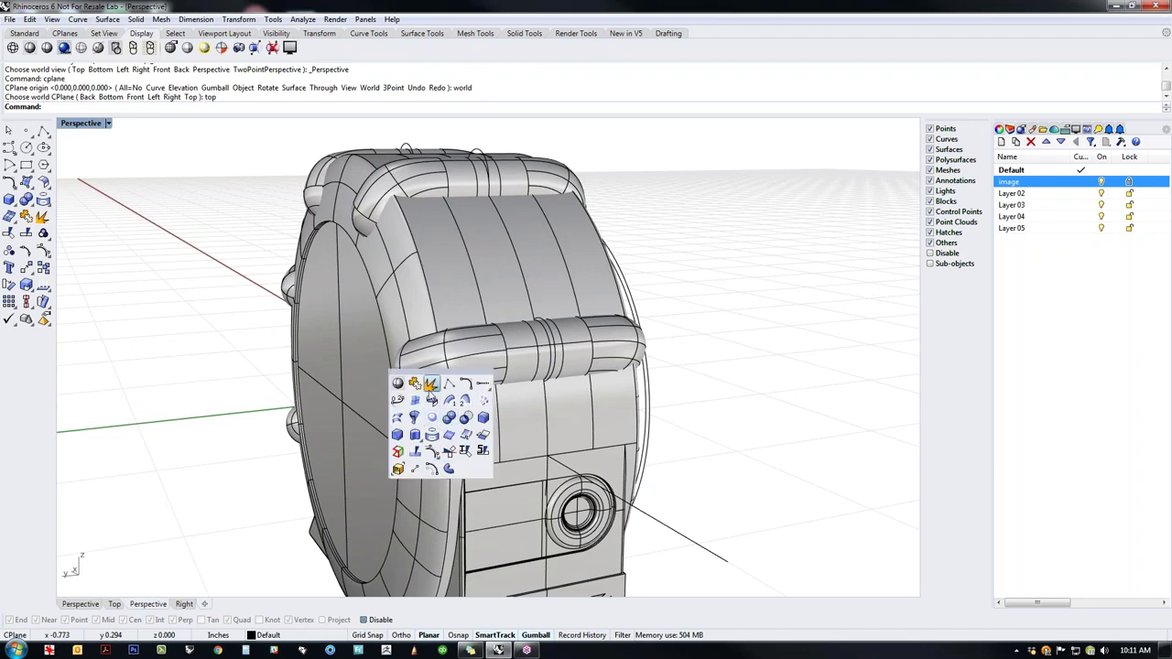
{"action": "right_click", "coordinate": [430, 388]}
{"action": "left_click", "coordinate": [432, 415]}
{"action": "left_click", "coordinate": [476, 420]}
{"action": "right_click", "coordinate": [476, 420]}
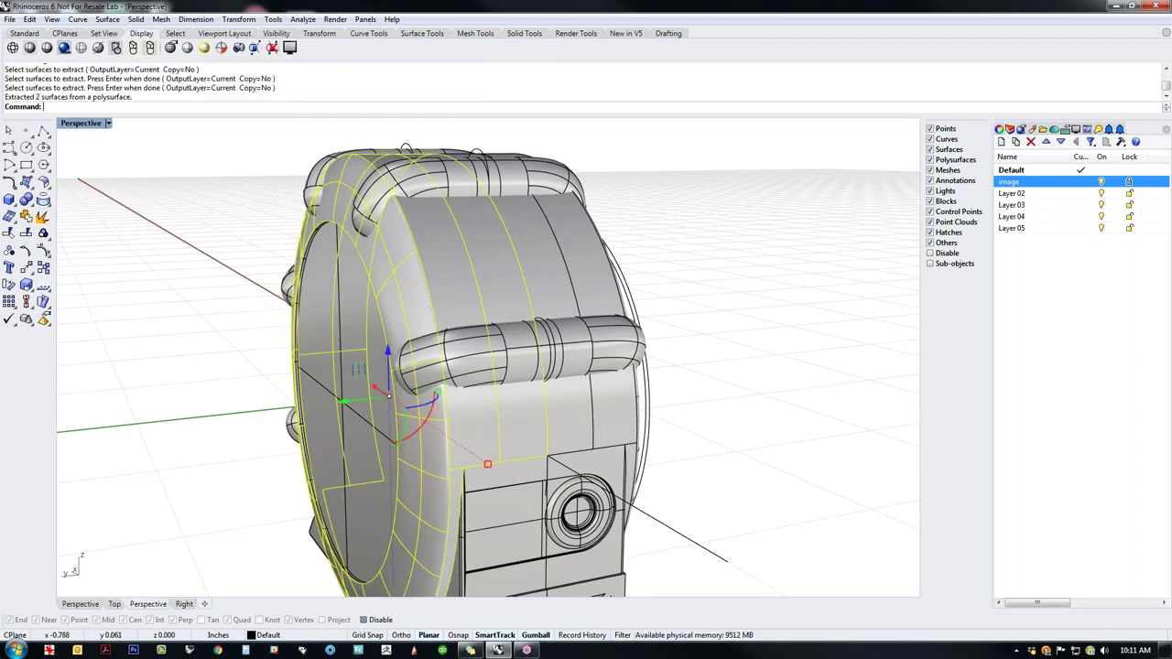
{"action": "key", "text": "Escape"}
Step: Split the extracted rounded side surface along a U isocurve close to its edge with the rim surface
{"action": "middle_click", "coordinate": [483, 413]}
{"action": "left_click", "coordinate": [483, 431]}
{"action": "left_click", "coordinate": [420, 437]}
{"action": "key", "text": "Return"}
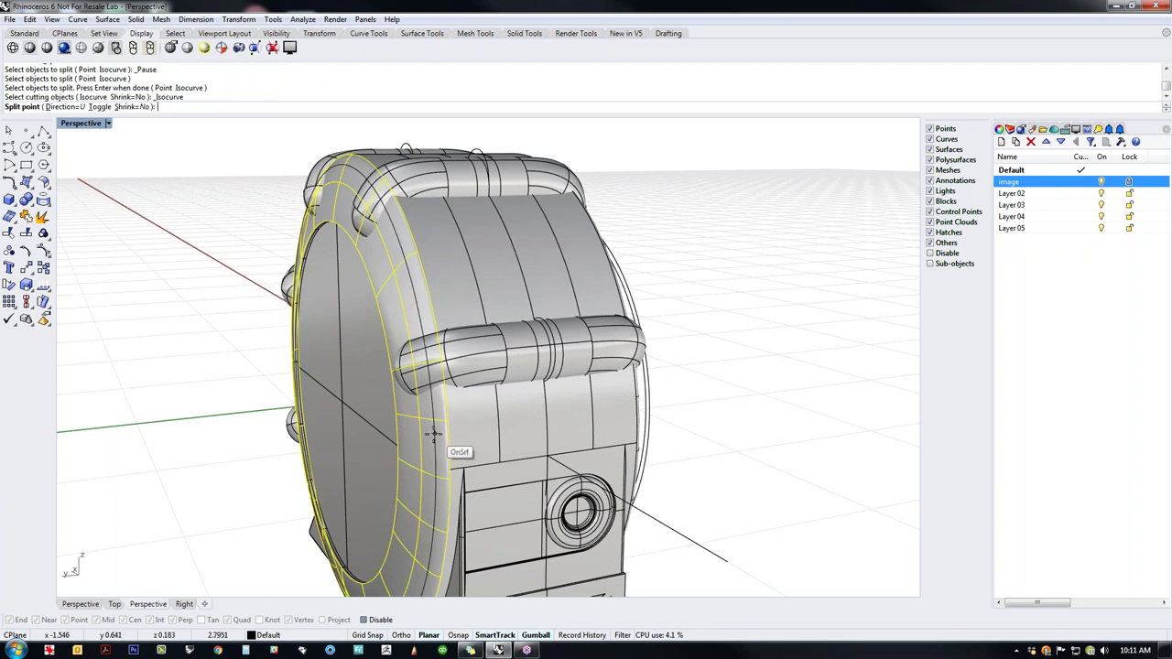
{"action": "left_click", "coordinate": [430, 436]}
{"action": "right_click", "coordinate": [434, 435]}
Step: Split the extracted rim surface along a U isocurve just inside its edge with the rounded side
{"action": "right_click", "coordinate": [466, 434]}
{"action": "left_click", "coordinate": [466, 433]}
{"action": "right_click", "coordinate": [464, 431]}
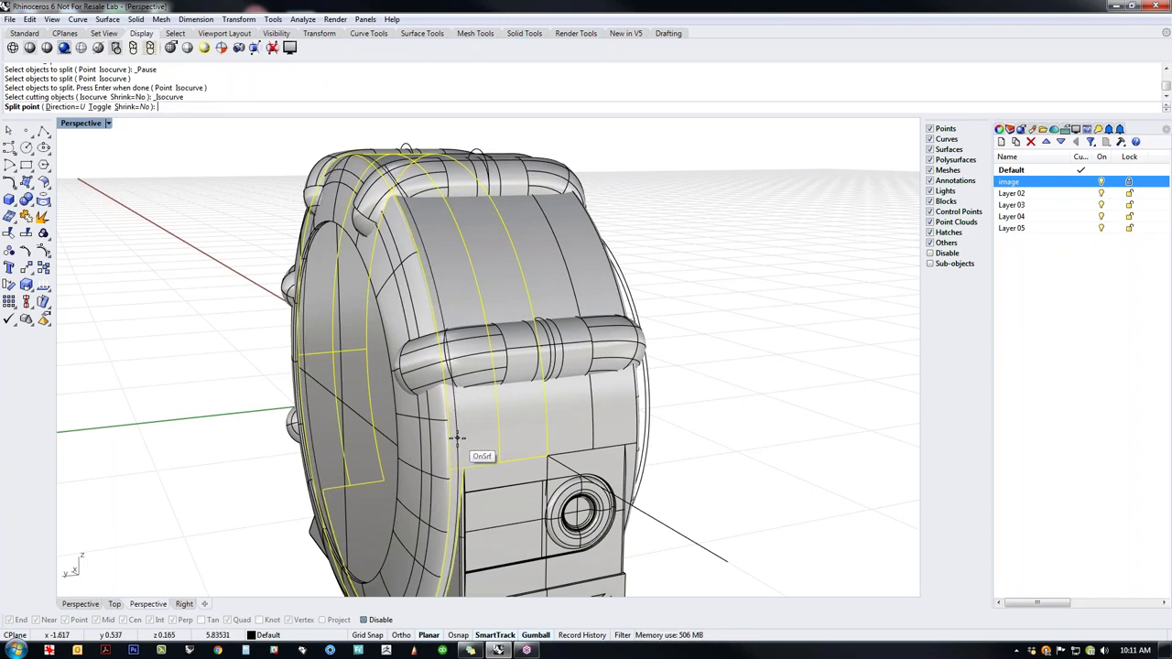
{"action": "left_click", "coordinate": [456, 438]}
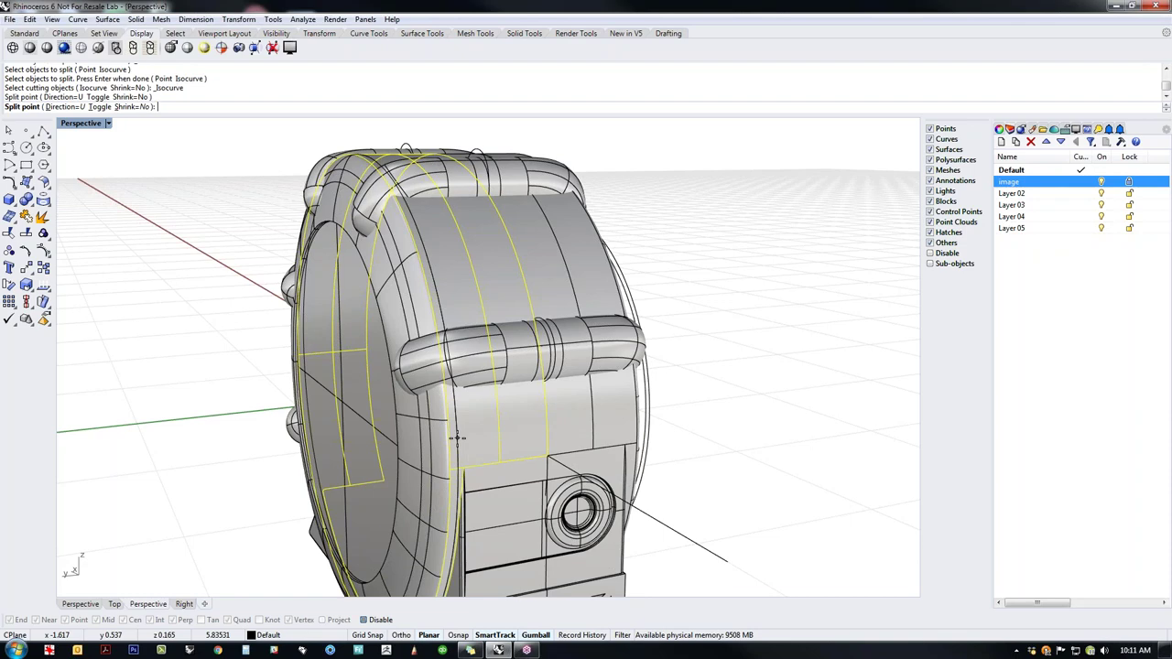
{"action": "key", "text": "Return"}
Step: Delete the two narrow strips between the split lines on the rim and the rounded side surface
{"action": "scroll", "coordinate": [477, 485], "scroll_direction": "up", "scroll_amount": 3}
{"action": "left_click", "coordinate": [482, 494]}
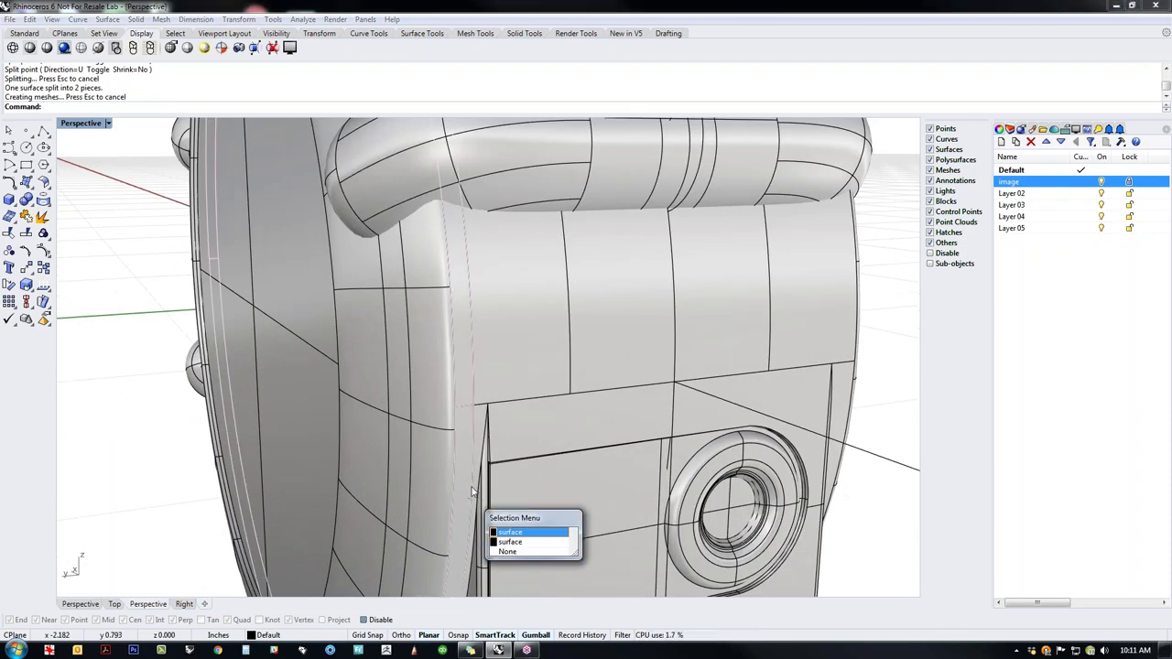
{"action": "left_click", "coordinate": [511, 533]}
{"action": "left_click", "coordinate": [433, 509], "text": "shift"}
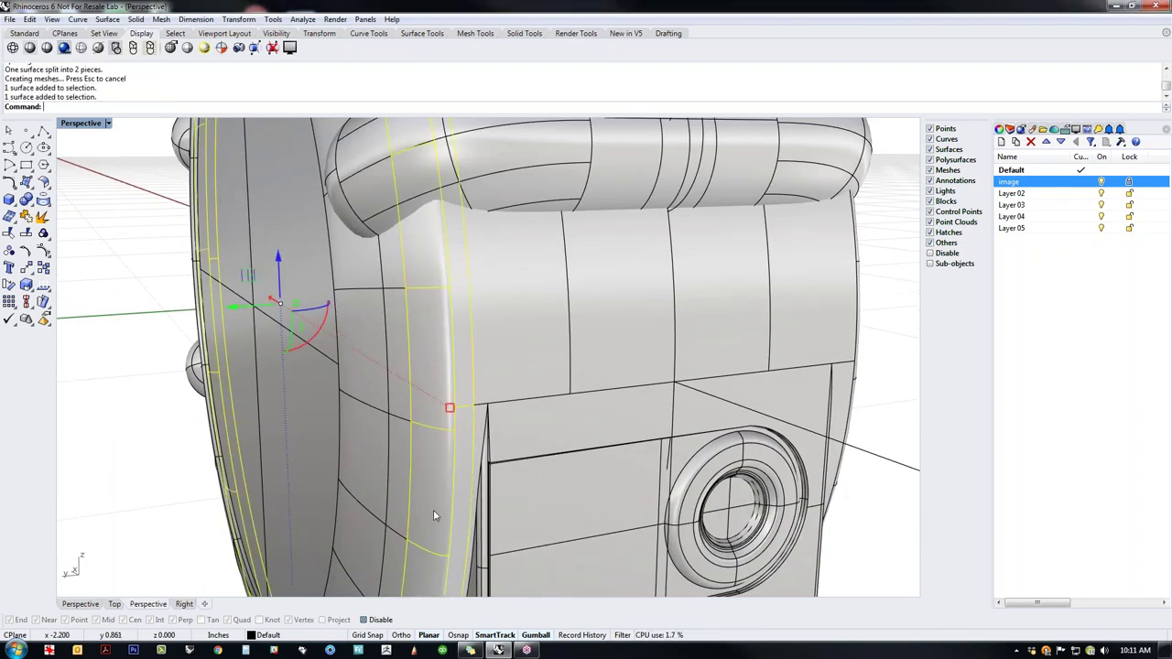
{"action": "key", "text": "Delete"}
Step: Start a surface blend across the gap between the rim edge and the rounded side surface's edge
{"action": "scroll", "coordinate": [471, 384], "scroll_direction": "down", "scroll_amount": 4}
{"action": "right_click_drag", "start_coordinate": [476, 385], "coordinate": [458, 357]}
{"action": "middle_click", "coordinate": [469, 359]}
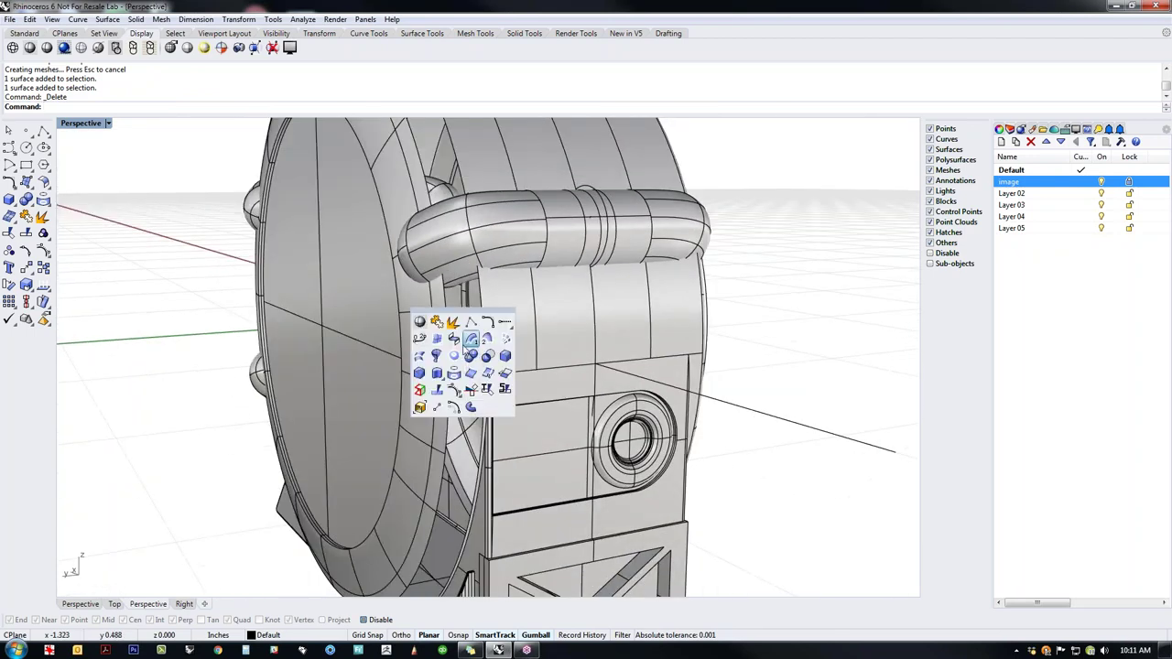
{"action": "left_click", "coordinate": [470, 339]}
{"action": "left_click", "coordinate": [481, 345]}
{"action": "left_click", "coordinate": [452, 359]}
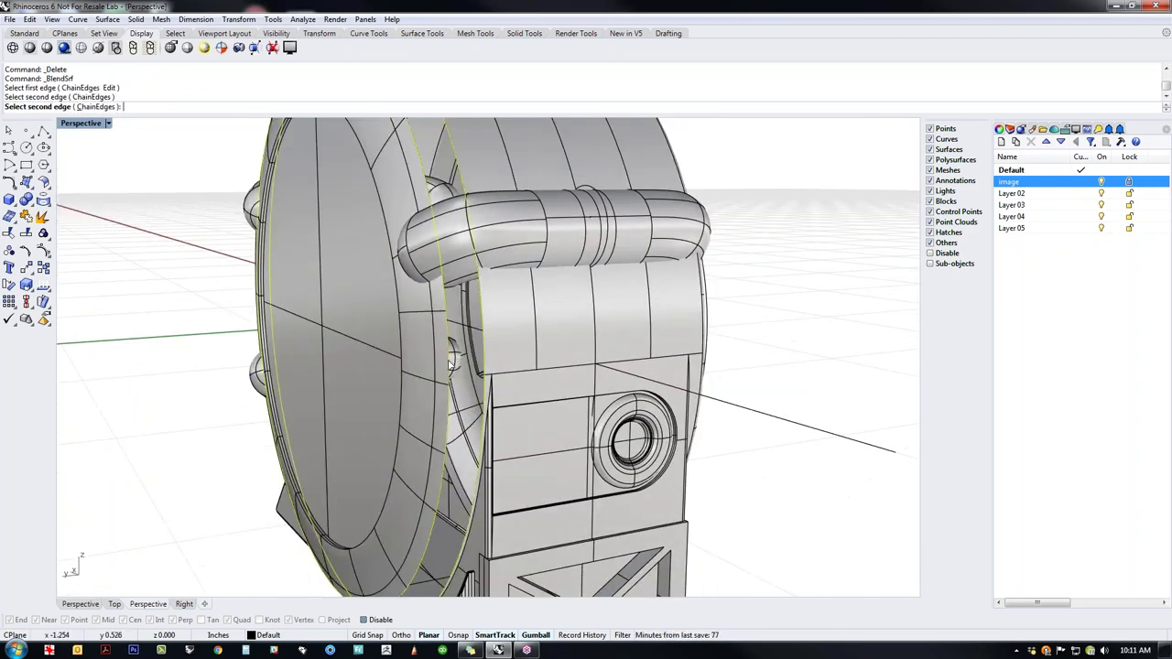
{"action": "right_click", "coordinate": [886, 381]}
Step: Link the blend's two bulge values, reduce both to about 0.6 with tangency at each edge, and create the surface
{"action": "right_click_drag", "start_coordinate": [504, 348], "coordinate": [500, 293]}
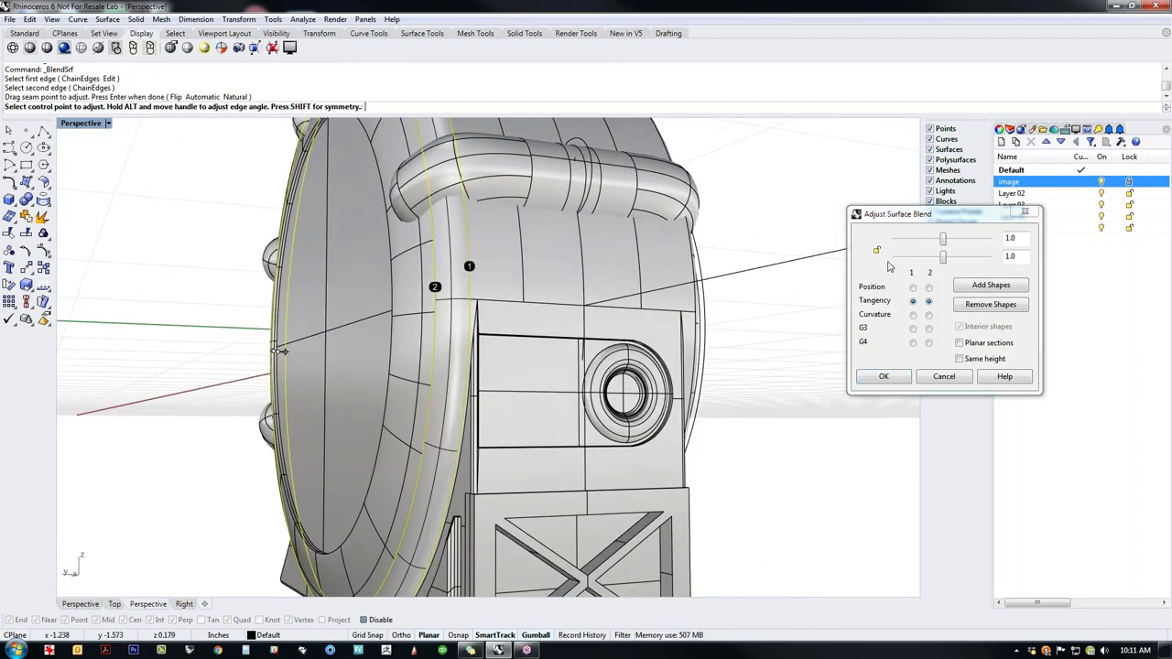
{"action": "left_click", "coordinate": [878, 252]}
{"action": "left_click_drag", "start_coordinate": [945, 261], "coordinate": [929, 267]}
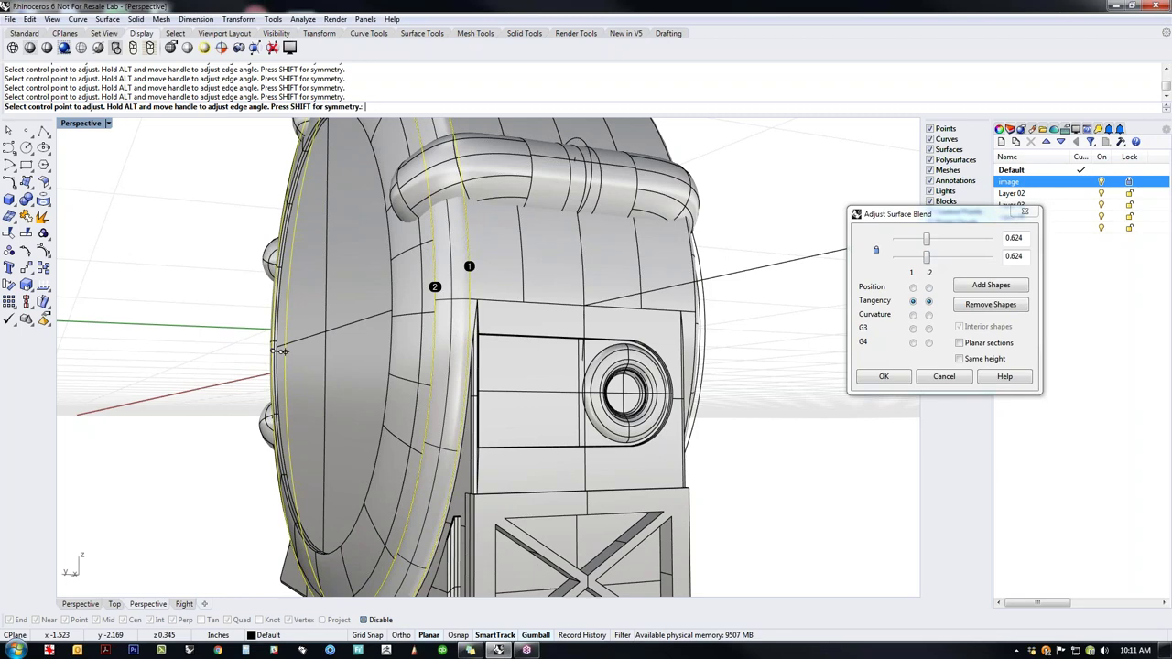
{"action": "right_click_drag", "start_coordinate": [730, 335], "coordinate": [375, 206]}
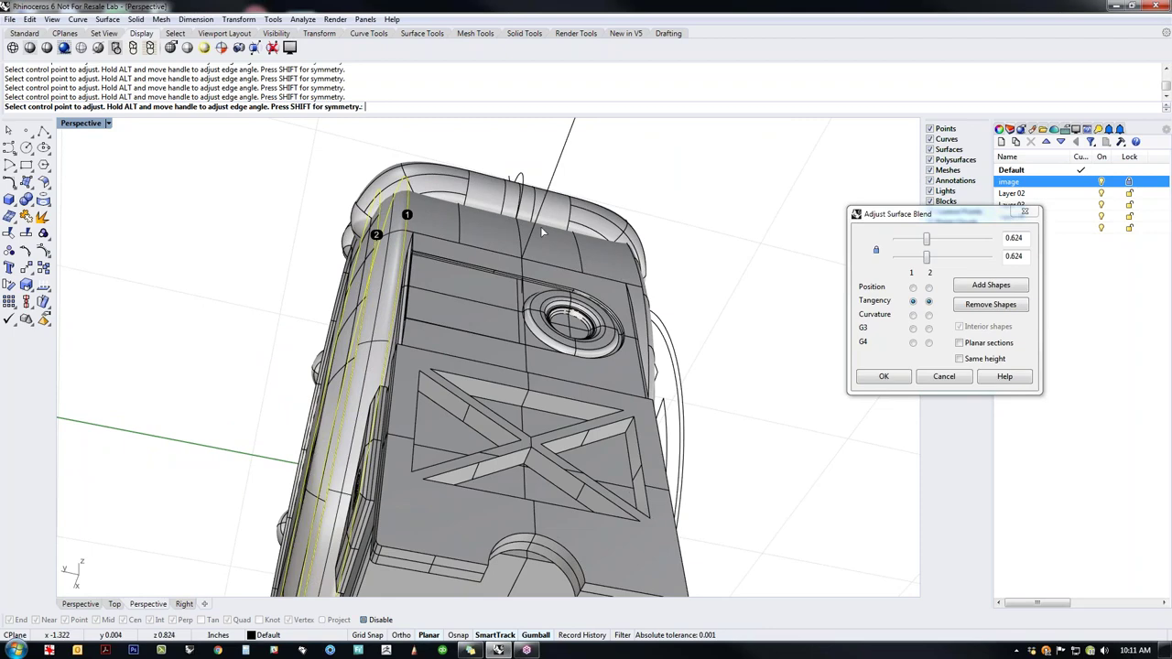
{"action": "right_click_drag", "start_coordinate": [475, 234], "coordinate": [476, 266]}
{"action": "mouse_move", "coordinate": [927, 259]}
{"action": "left_mouse_down"}
{"action": "mouse_move", "coordinate": [911, 242]}
{"action": "mouse_move", "coordinate": [925, 247]}
{"action": "left_mouse_up"}
{"action": "left_click", "coordinate": [875, 250]}
{"action": "left_click", "coordinate": [882, 378]}
Step: Extract the PEW side's rounded surface and its half of the rim from the body, and delete both
{"action": "right_click_drag", "start_coordinate": [724, 293], "coordinate": [595, 450]}
{"action": "left_click", "coordinate": [540, 280]}
{"action": "key", "text": "Escape"}
{"action": "middle_click", "coordinate": [709, 450]}
{"action": "left_click", "coordinate": [699, 409]}
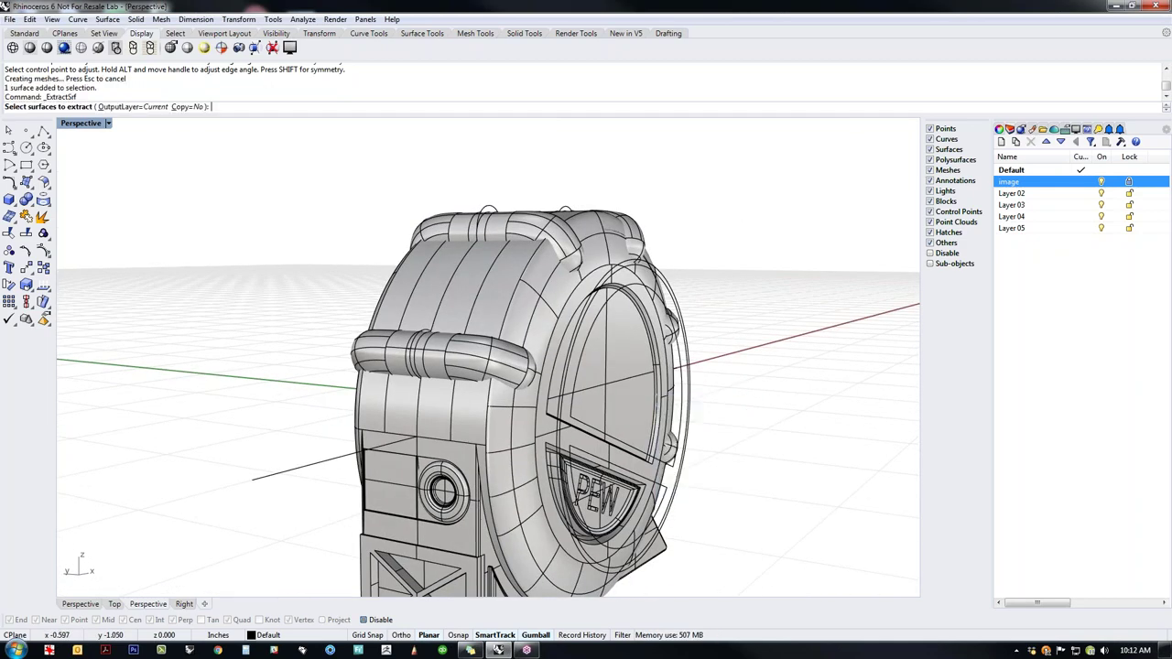
{"action": "left_click", "coordinate": [504, 441]}
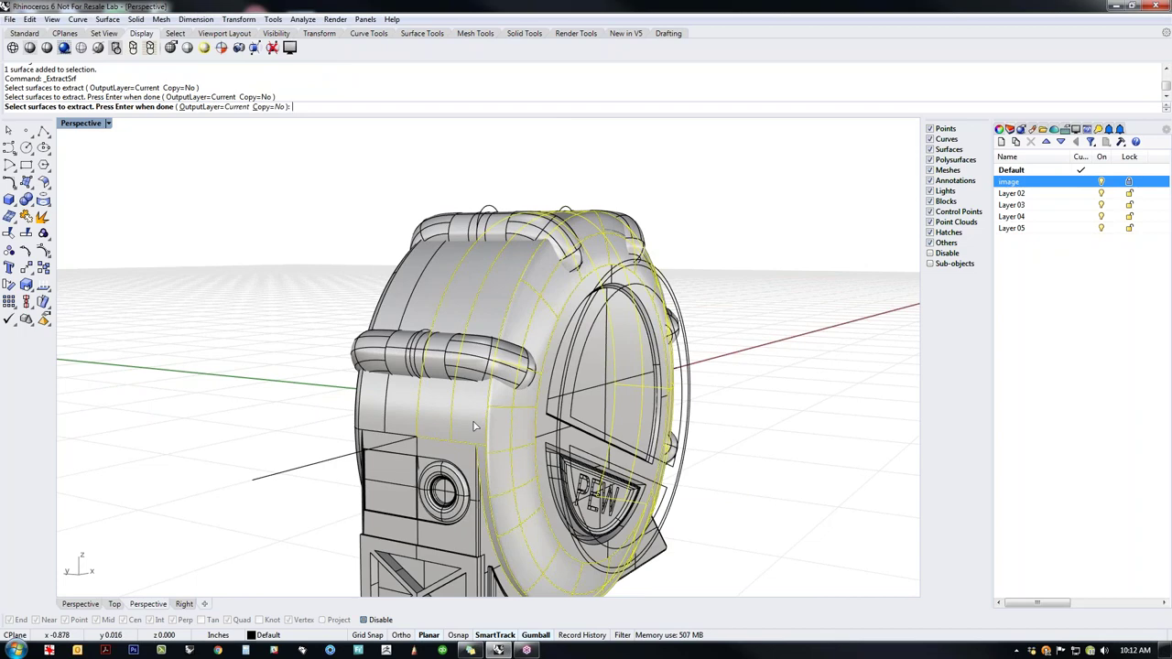
{"action": "key", "text": "Return"}
{"action": "key", "text": "Delete"}
Step: Mirror the rim, blend and rounded side surfaces to the open side, with the mirror plane starting at origin 0
{"action": "right_click_drag", "start_coordinate": [403, 394], "coordinate": [585, 459]}
{"action": "left_click", "coordinate": [455, 421]}
{"action": "scroll", "coordinate": [469, 444], "scroll_direction": "up", "scroll_amount": 6}
{"action": "left_click", "coordinate": [448, 449], "text": "ctrl+shift"}
{"action": "left_click", "coordinate": [585, 459], "text": "ctrl+shift"}
{"action": "scroll", "coordinate": [578, 460], "scroll_direction": "down", "scroll_amount": 5}
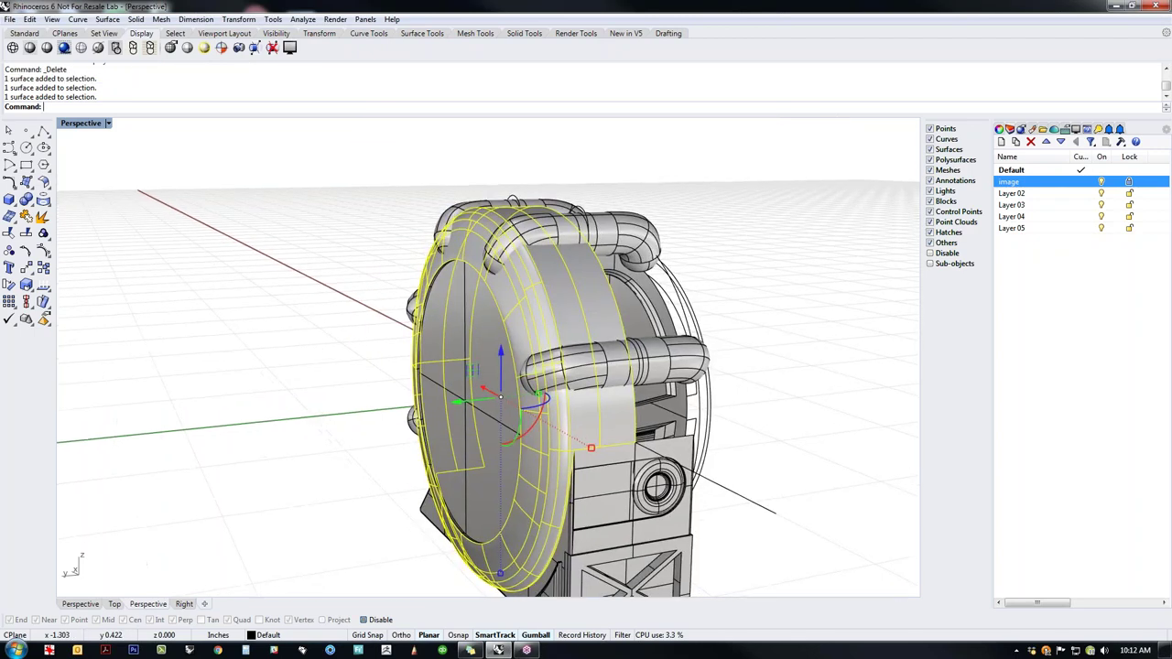
{"action": "key", "text": "Return"}
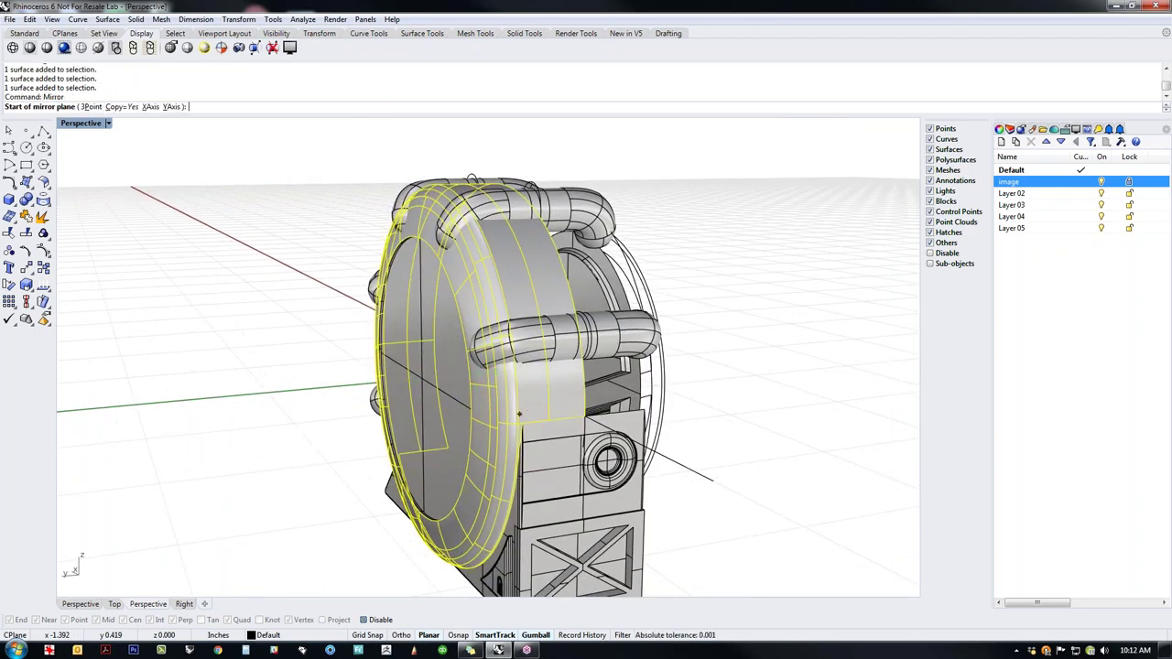
{"action": "type", "text": "0"}
{"action": "key", "text": "Return"}
{"action": "left_click", "coordinate": [557, 426], "text": "shift"}
{"action": "left_click", "coordinate": [717, 436]}
Step: Select the whole model and join its surfaces and curves
{"action": "right_click_drag", "start_coordinate": [717, 437], "coordinate": [760, 529]}
{"action": "left_click_drag", "start_coordinate": [760, 529], "coordinate": [229, 188]}
{"action": "type", "text": "j"}
{"action": "key", "text": "Return"}
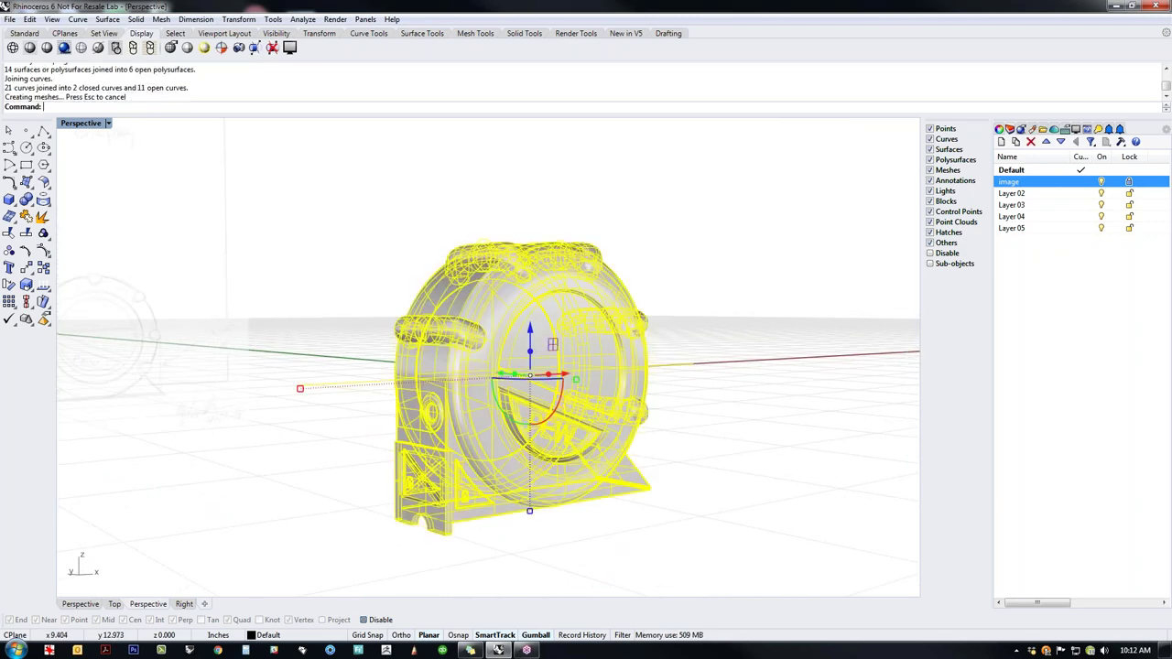
{"action": "key", "text": "Escape"}
Step: Select all open polysurfaces with SelOpenPolysrf to check which parts are not closed
{"action": "right_click_drag", "start_coordinate": [320, 257], "coordinate": [326, 311]}
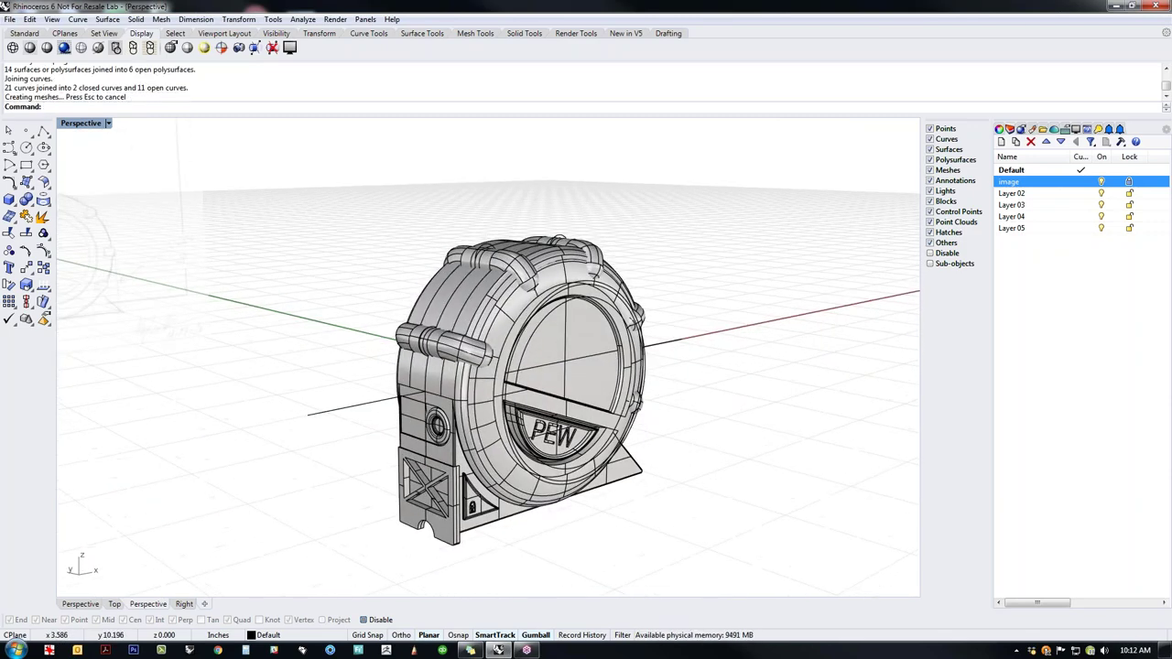
{"action": "type", "text": "SelOpenPolysrf"}
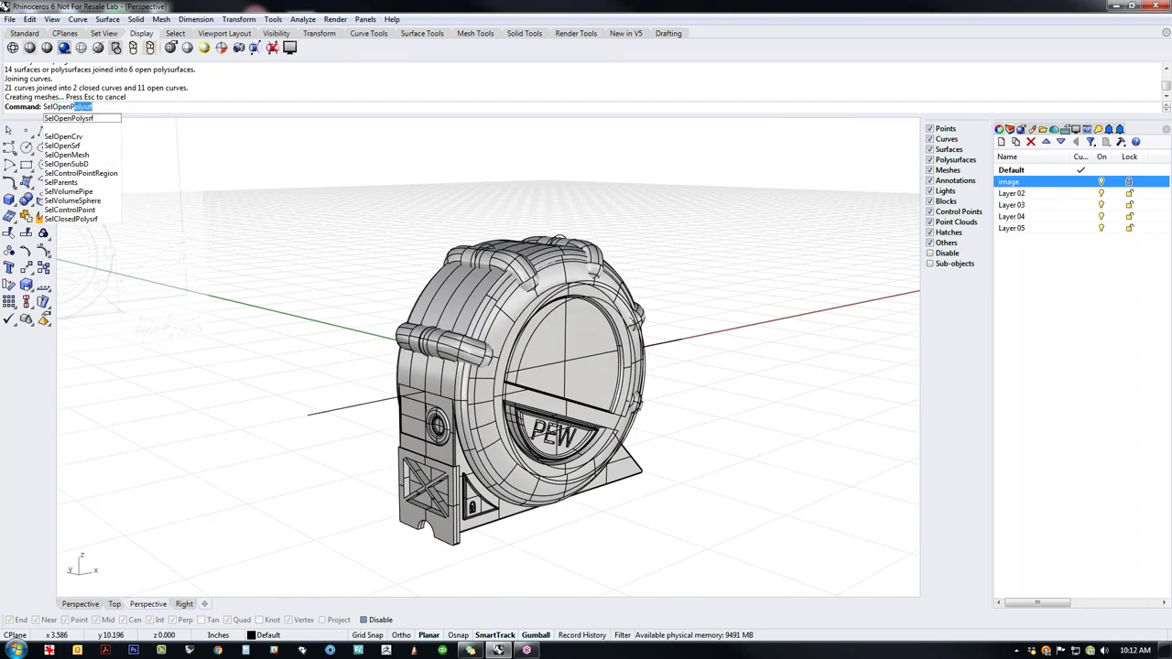
{"action": "key", "text": "Return"}
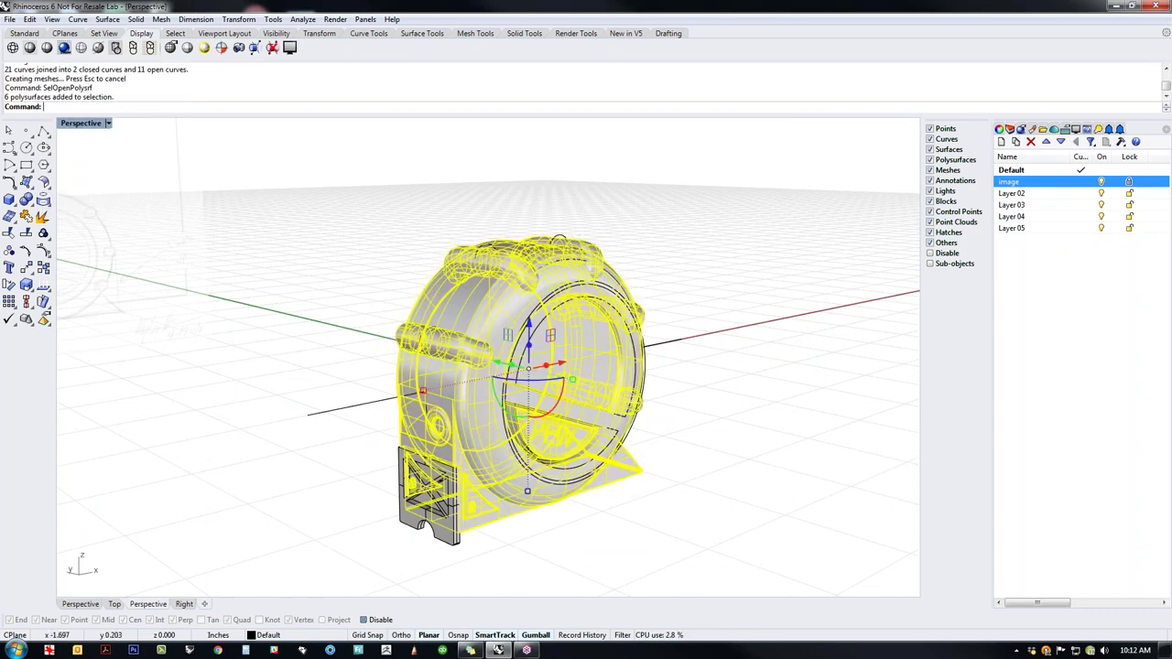
{"action": "right_click_drag", "start_coordinate": [408, 403], "coordinate": [396, 381]}
{"action": "scroll", "coordinate": [472, 390], "scroll_direction": "up", "scroll_amount": 2}
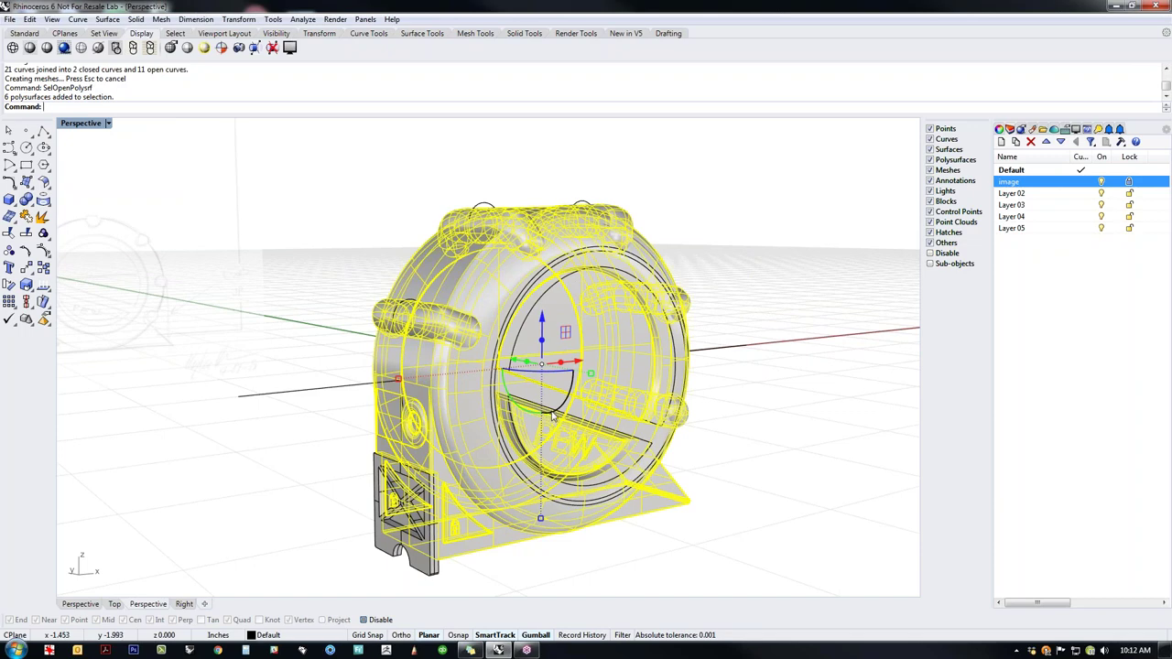
{"action": "key", "text": "Escape"}
Step: Run edge analysis on the tape measure body to show its naked edges, and locate them around the front plate
{"action": "middle_click", "coordinate": [769, 447]}
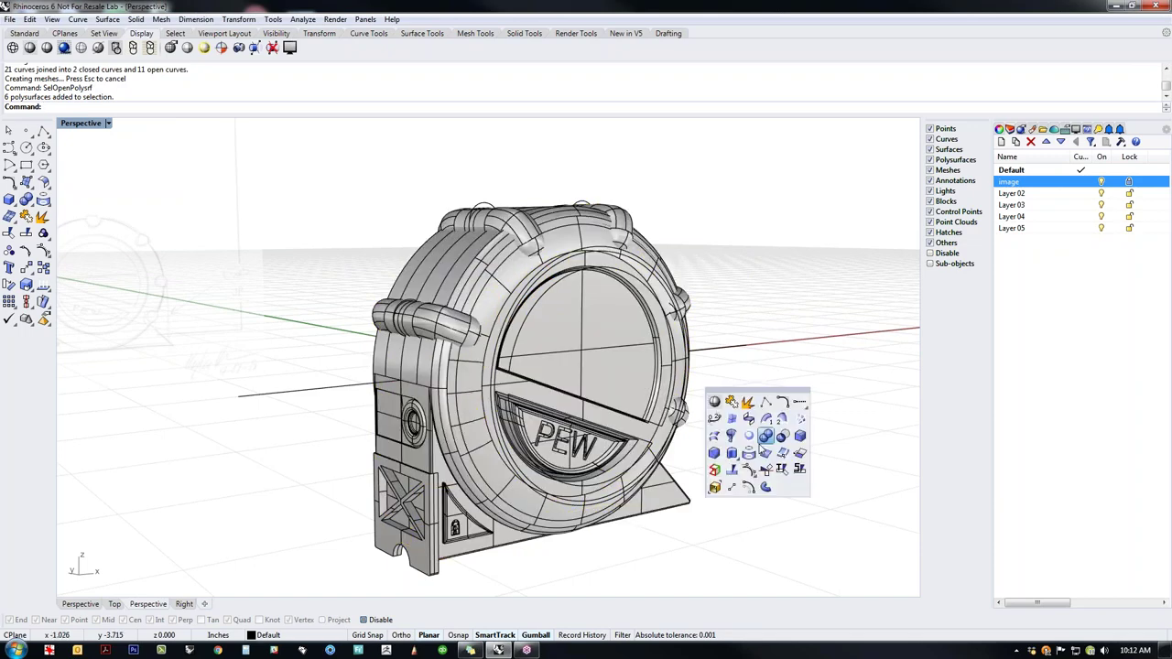
{"action": "left_click", "coordinate": [717, 473]}
{"action": "left_click", "coordinate": [643, 460]}
{"action": "right_click", "coordinate": [623, 456]}
{"action": "right_click_drag", "start_coordinate": [515, 430], "coordinate": [678, 430]}
{"action": "scroll", "coordinate": [570, 472], "scroll_direction": "up", "scroll_amount": 5}
{"action": "scroll", "coordinate": [566, 470], "scroll_direction": "up", "scroll_amount": 7}
{"action": "scroll", "coordinate": [566, 470], "scroll_direction": "down", "scroll_amount": 4}
{"action": "right_click_drag", "start_coordinate": [587, 466], "coordinate": [487, 459]}
{"action": "scroll", "coordinate": [460, 452], "scroll_direction": "down", "scroll_amount": 2}
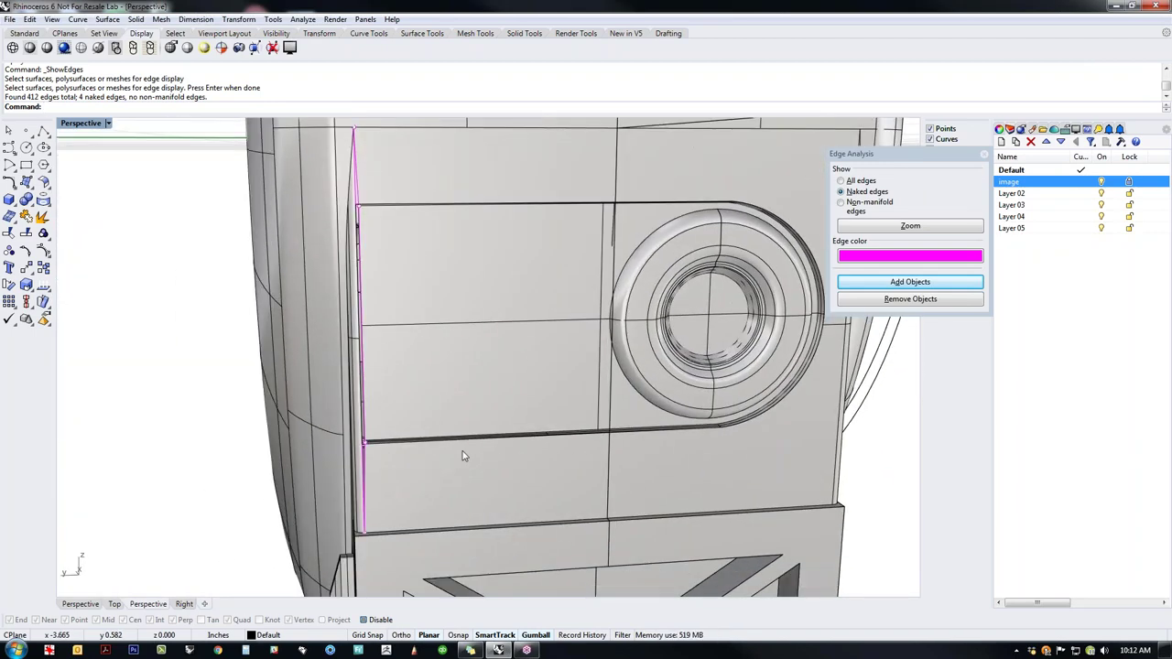
Step: Isolate the tape measure body by hiding every other object
{"action": "scroll", "coordinate": [452, 458], "scroll_direction": "down", "scroll_amount": 3}
{"action": "left_click", "coordinate": [398, 475]}
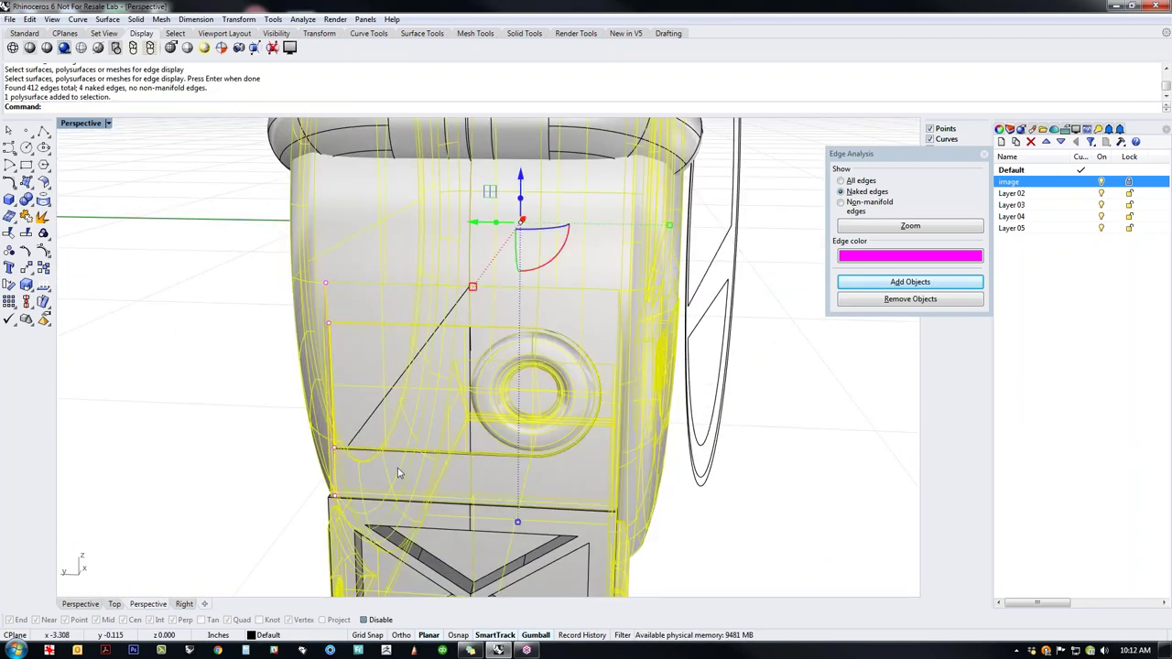
{"action": "type", "text": "ii"}
{"action": "key", "text": "Return"}
Step: Inspect the naked edges along the front plate's side and the corners of its recessed groove up close
{"action": "right_click_drag", "start_coordinate": [397, 468], "coordinate": [440, 465]}
{"action": "scroll", "coordinate": [480, 460], "scroll_direction": "up", "scroll_amount": 4}
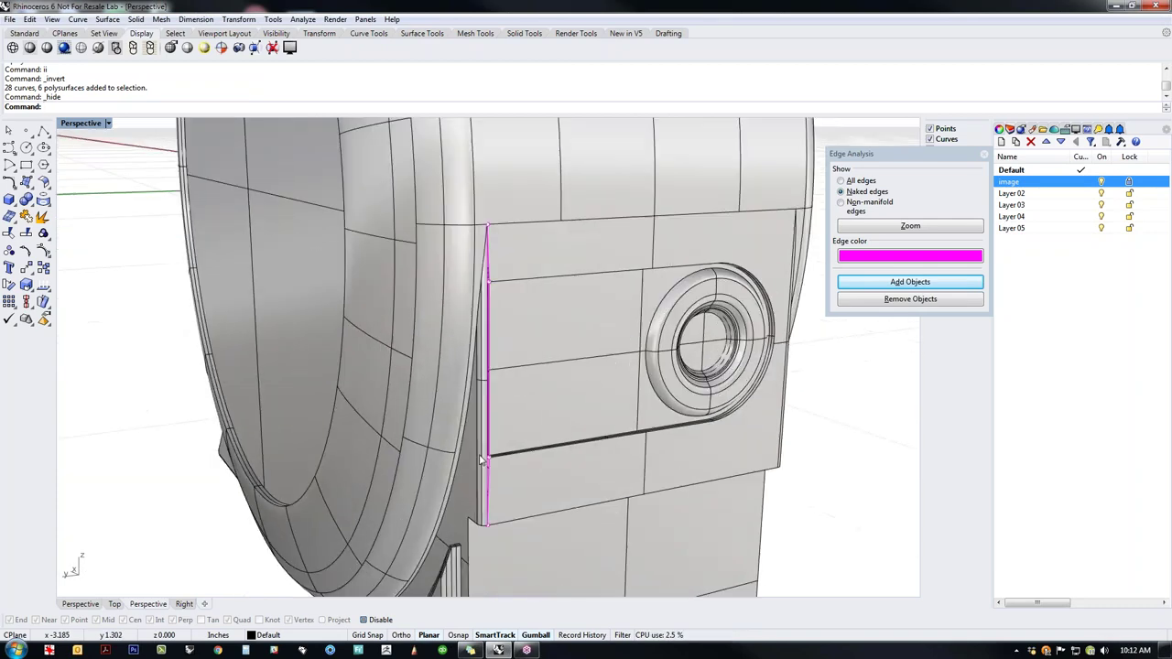
{"action": "scroll", "coordinate": [481, 460], "scroll_direction": "up", "scroll_amount": 5}
{"action": "right_click_drag", "start_coordinate": [595, 449], "coordinate": [496, 458]}
{"action": "scroll", "coordinate": [309, 444], "scroll_direction": "up", "scroll_amount": 6}
{"action": "right_click_drag", "start_coordinate": [352, 464], "coordinate": [320, 449], "text": "shift"}
{"action": "scroll", "coordinate": [316, 431], "scroll_direction": "down", "scroll_amount": 7}
{"action": "right_click_drag", "start_coordinate": [320, 364], "coordinate": [361, 470], "text": "shift"}
{"action": "right_click_drag", "start_coordinate": [448, 418], "coordinate": [400, 369], "text": "shift"}
{"action": "scroll", "coordinate": [334, 391], "scroll_direction": "down", "scroll_amount": 3}
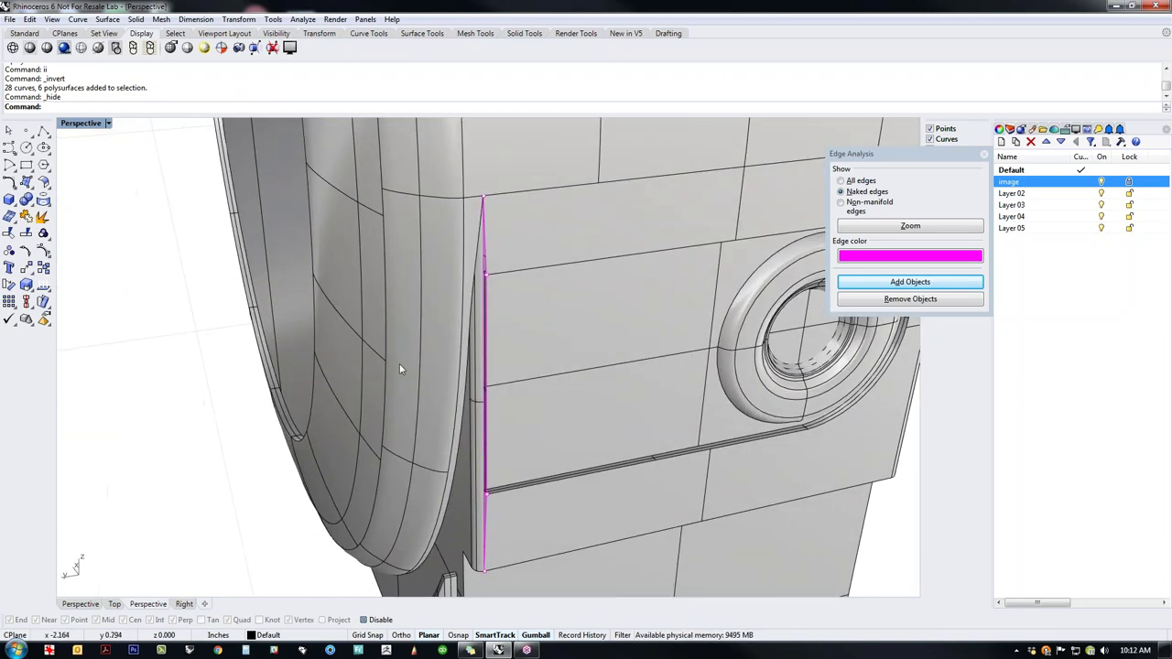
{"action": "scroll", "coordinate": [498, 251], "scroll_direction": "up", "scroll_amount": 6}
{"action": "scroll", "coordinate": [492, 311], "scroll_direction": "down", "scroll_amount": 6}
{"action": "right_click_drag", "start_coordinate": [558, 359], "coordinate": [336, 343]}
{"action": "right_click_drag", "start_coordinate": [363, 448], "coordinate": [178, 452], "text": "shift"}
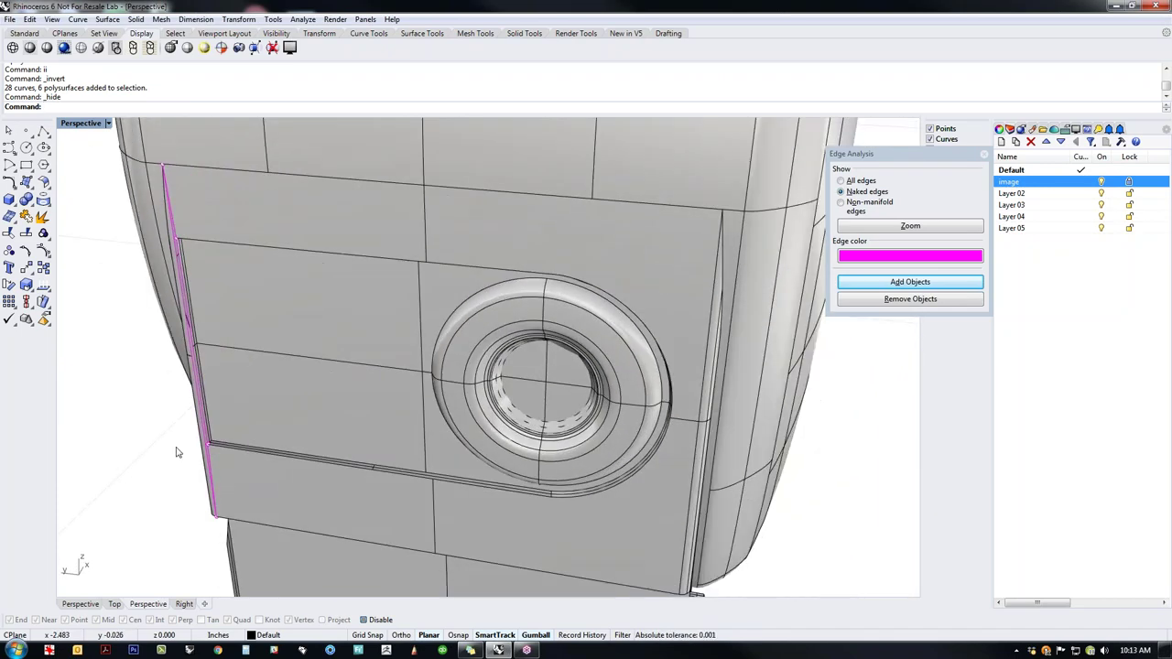
{"action": "scroll", "coordinate": [181, 450], "scroll_direction": "up", "scroll_amount": 10}
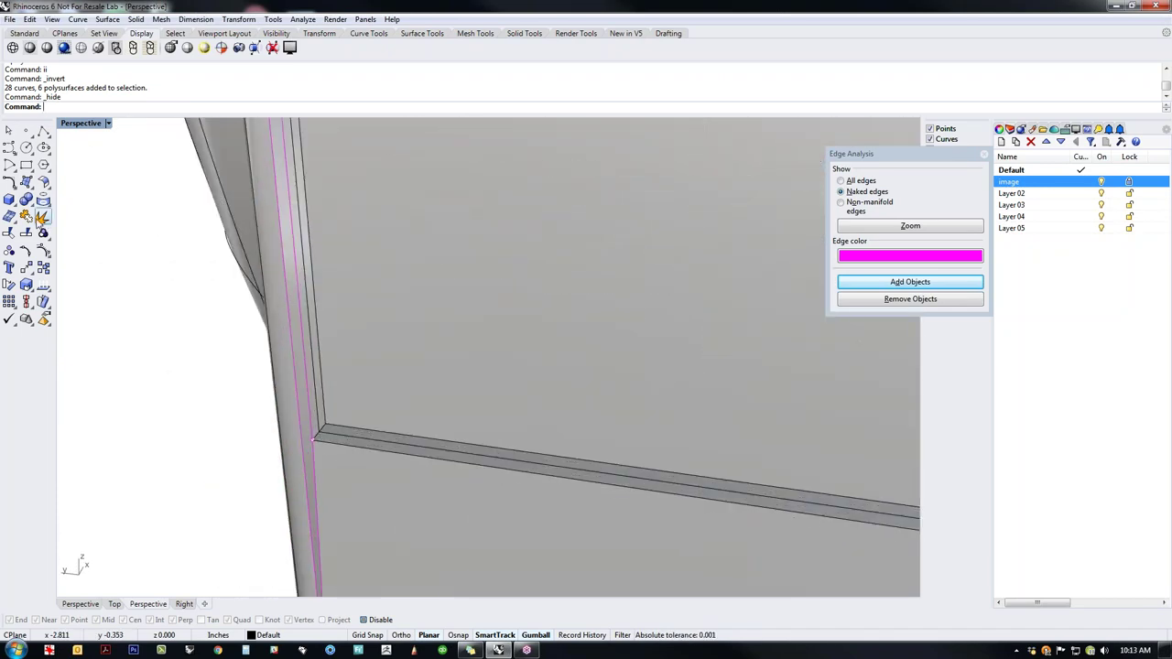
Step: Split the body's naked side edge level with the lower corner of the front plate's recessed groove
{"action": "left_click", "coordinate": [49, 291]}
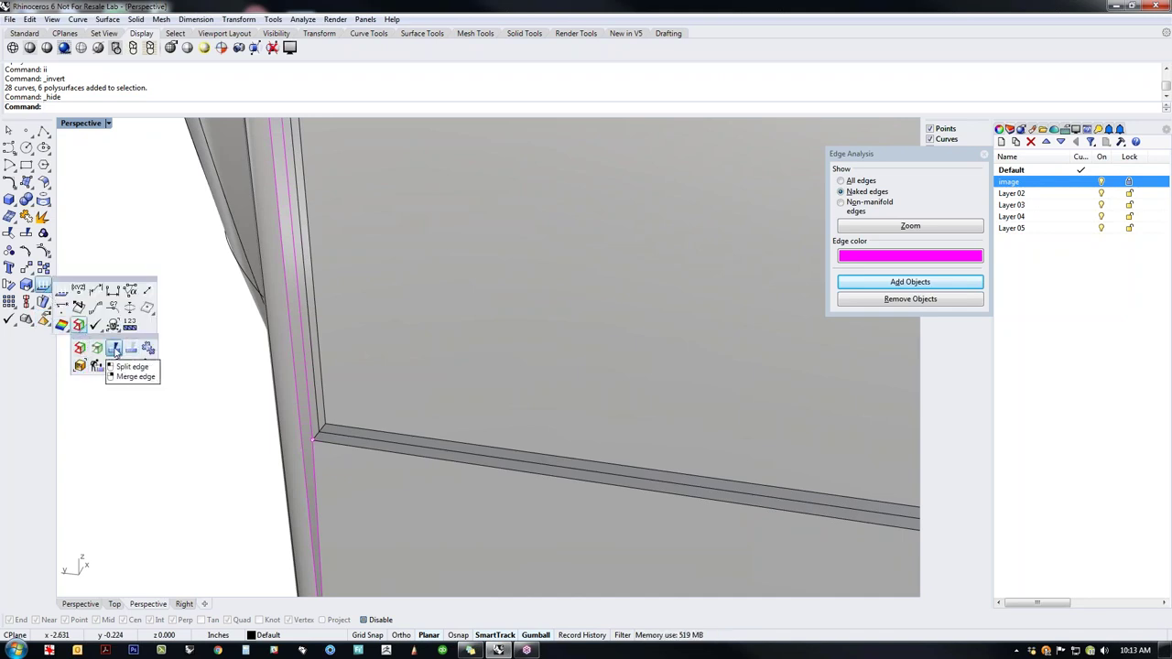
{"action": "left_click", "coordinate": [115, 349]}
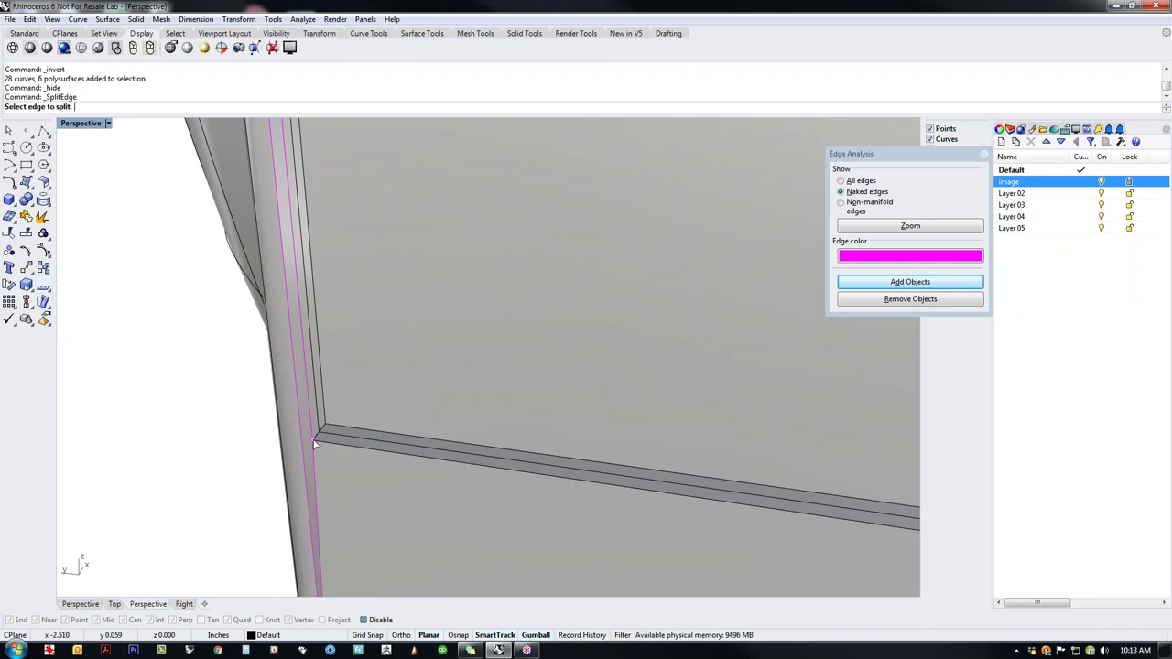
{"action": "left_click", "coordinate": [310, 447]}
{"action": "left_click", "coordinate": [305, 446]}
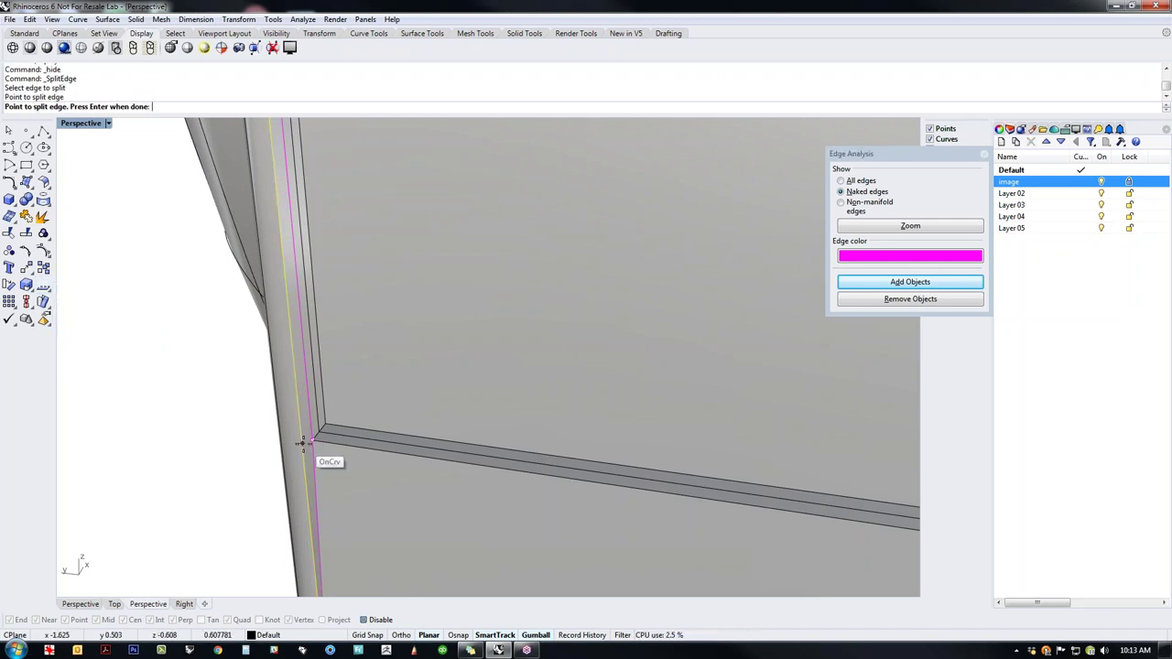
{"action": "key", "text": "Return"}
Step: Split the same naked side edge level with the upper corner of the front plate's recessed groove
{"action": "scroll", "coordinate": [314, 442], "scroll_direction": "down", "scroll_amount": 2}
{"action": "right_click_drag", "start_coordinate": [314, 422], "coordinate": [300, 544], "text": "shift"}
{"action": "scroll", "coordinate": [273, 296], "scroll_direction": "up", "scroll_amount": 6}
{"action": "scroll", "coordinate": [274, 306], "scroll_direction": "down", "scroll_amount": 9}
{"action": "scroll", "coordinate": [305, 312], "scroll_direction": "up", "scroll_amount": 5}
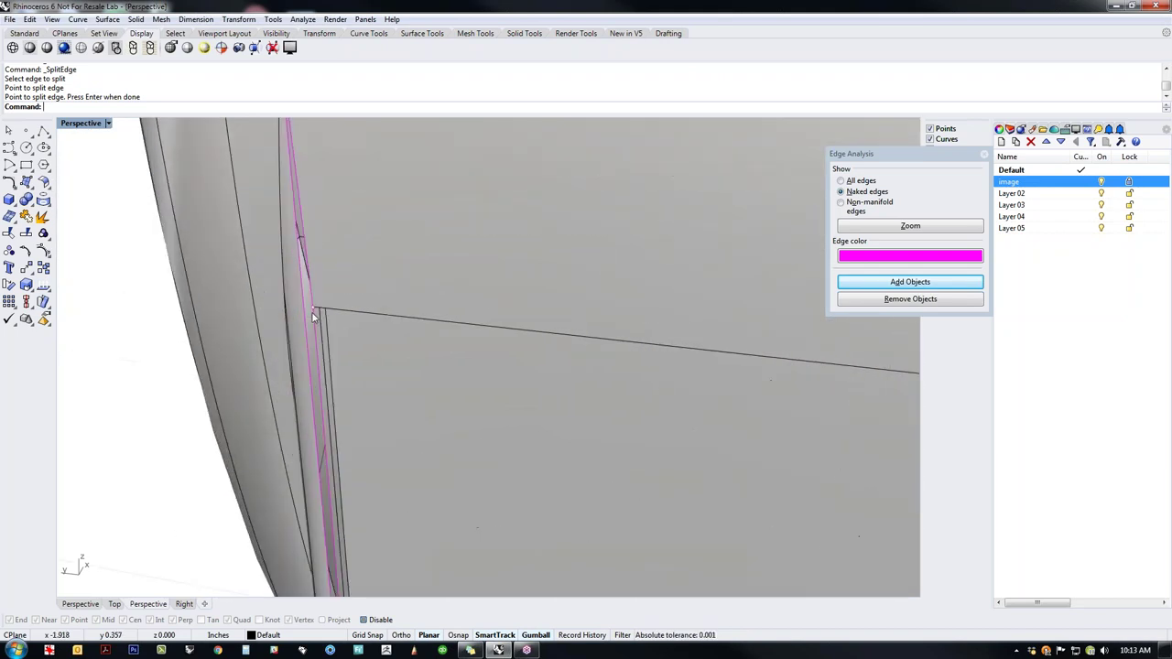
{"action": "key", "text": "Return"}
{"action": "left_click", "coordinate": [305, 312]}
{"action": "left_click", "coordinate": [305, 312]}
{"action": "key", "text": "Return"}
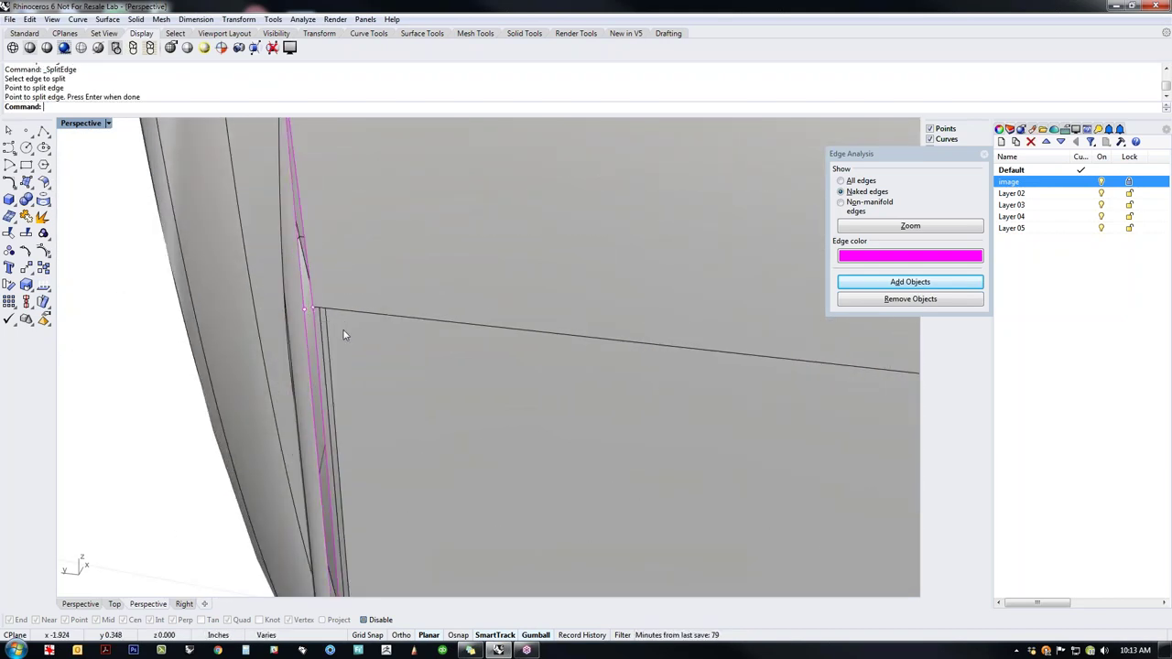
Step: Fill the naked gaps above and below the groove's upper corner with two surfaces built from their edge curves
{"action": "middle_click", "coordinate": [334, 325]}
{"action": "left_click", "coordinate": [321, 309]}
{"action": "left_click", "coordinate": [309, 302]}
{"action": "left_click", "coordinate": [304, 295]}
{"action": "key", "text": "Return"}
{"action": "key", "text": "Return"}
{"action": "left_click", "coordinate": [317, 341]}
{"action": "left_click", "coordinate": [307, 385]}
{"action": "left_click", "coordinate": [322, 394]}
{"action": "key", "text": "Return"}
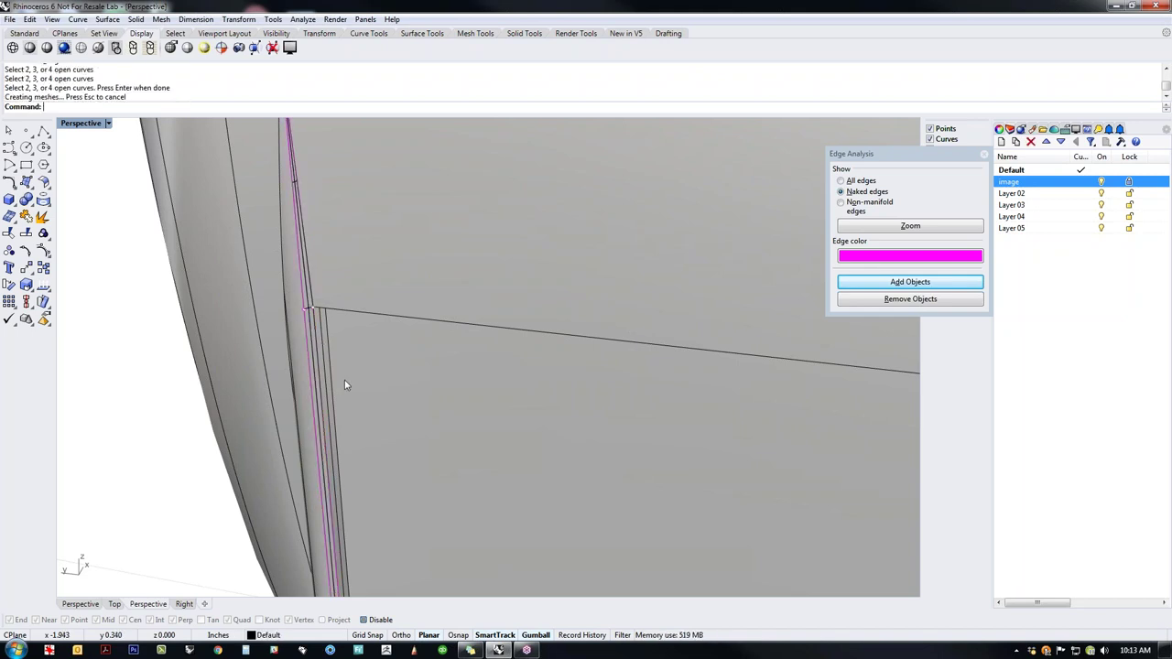
Step: Fill the remaining sliver below the groove's lower corner with a surface from its two naked edges
{"action": "scroll", "coordinate": [343, 385], "scroll_direction": "down", "scroll_amount": 3}
{"action": "scroll", "coordinate": [401, 503], "scroll_direction": "up", "scroll_amount": 5}
{"action": "key", "text": "Return"}
{"action": "left_click", "coordinate": [427, 493]}
{"action": "left_click", "coordinate": [426, 492]}
{"action": "key", "text": "Return"}
Step: Join the new patch surfaces with the tape measure body and clear the selection
{"action": "scroll", "coordinate": [275, 412], "scroll_direction": "down", "scroll_amount": 5}
{"action": "left_click_drag", "start_coordinate": [191, 180], "coordinate": [308, 274]}
{"action": "left_click", "coordinate": [490, 483], "text": "shift"}
{"action": "type", "text": "join"}
{"action": "key", "text": "Return"}
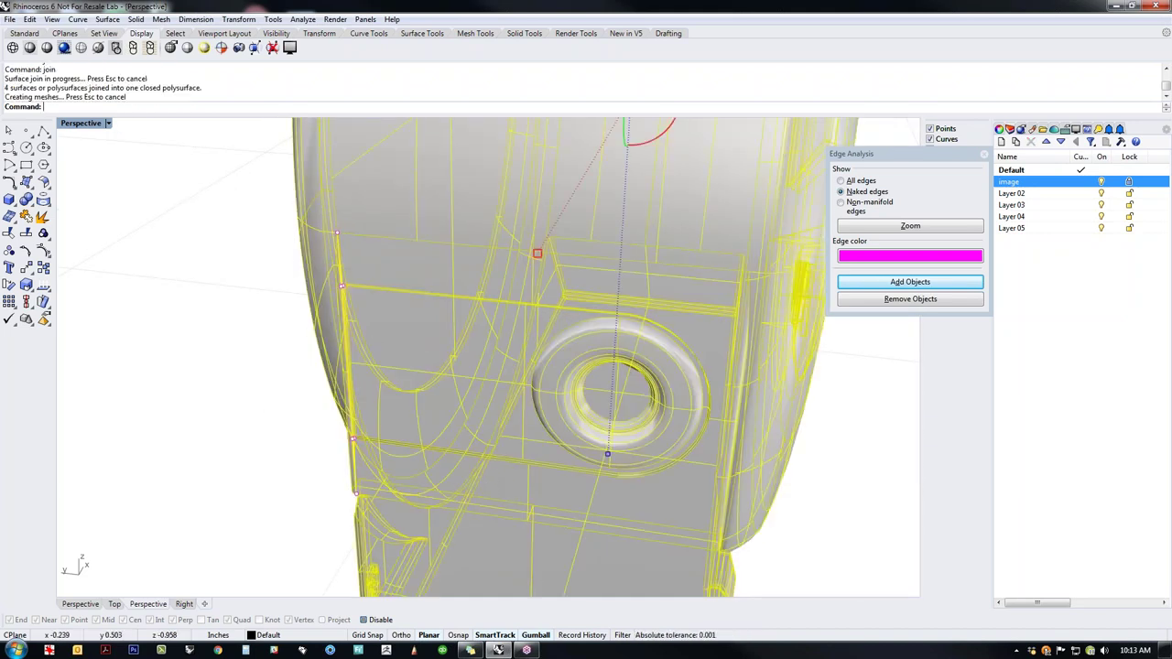
{"action": "left_click", "coordinate": [305, 492]}
{"action": "scroll", "coordinate": [275, 485], "scroll_direction": "down", "scroll_amount": 5}
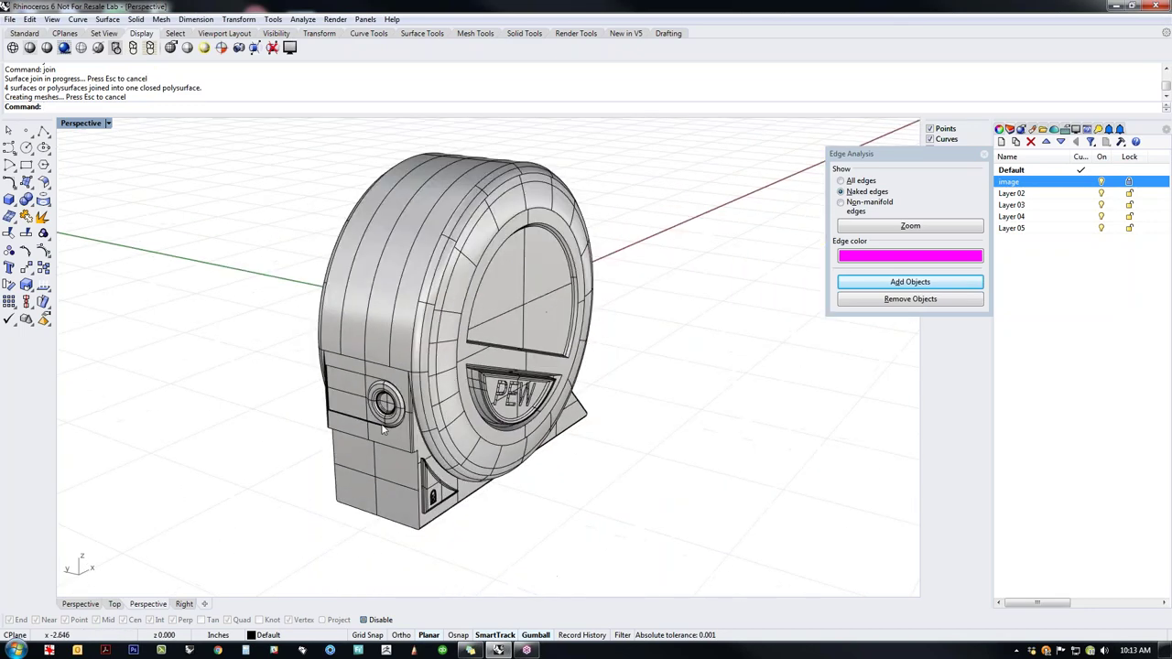
Step: Bring back all hidden objects around the tape measure body
{"action": "left_click", "coordinate": [502, 488]}
{"action": "type", "text": "v"}
{"action": "key", "text": "Return"}
{"action": "type", "text": "show"}
{"action": "key", "text": "Return"}
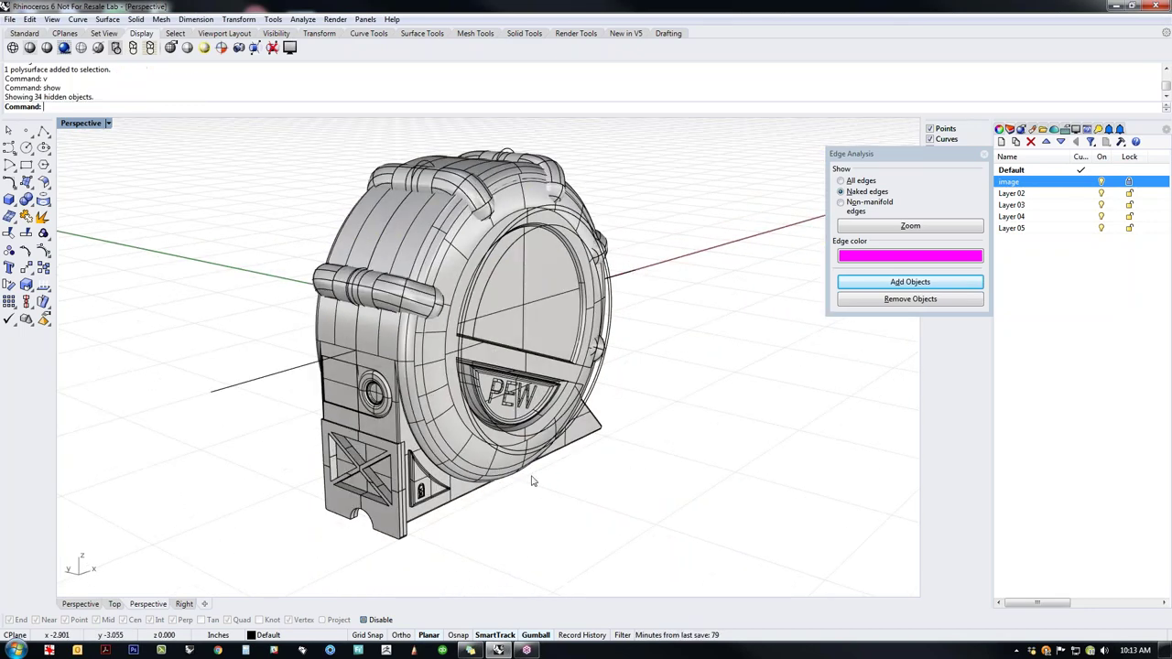
Step: Select all open polysurfaces with SelOpenPolysrf to check which parts are still not closed
{"action": "type", "text": "SelOpenPolysrf"}
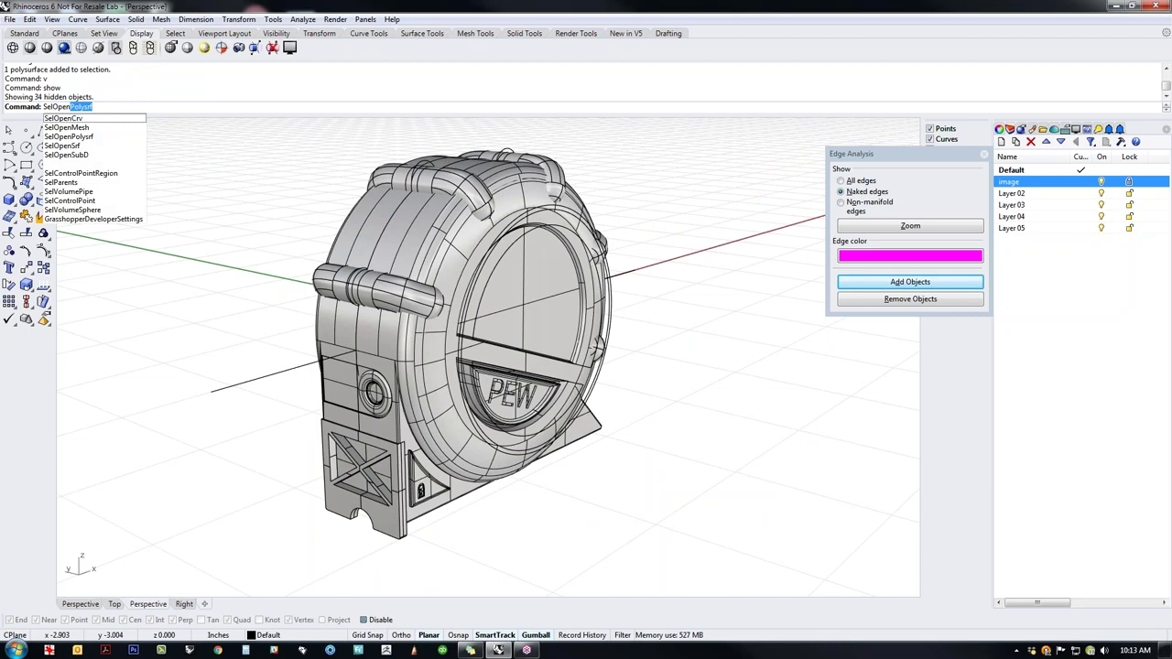
{"action": "key", "text": "Return"}
{"action": "right_click_drag", "start_coordinate": [621, 403], "coordinate": [582, 441]}
{"action": "right_click_drag", "start_coordinate": [257, 258], "coordinate": [260, 352], "text": "shift"}
{"action": "key", "text": "Escape"}
Step: Check the surface normal directions of the front grip rib and the two ribs on top with Dir
{"action": "scroll", "coordinate": [347, 371], "scroll_direction": "up", "scroll_amount": 3}
{"action": "left_click", "coordinate": [346, 371]}
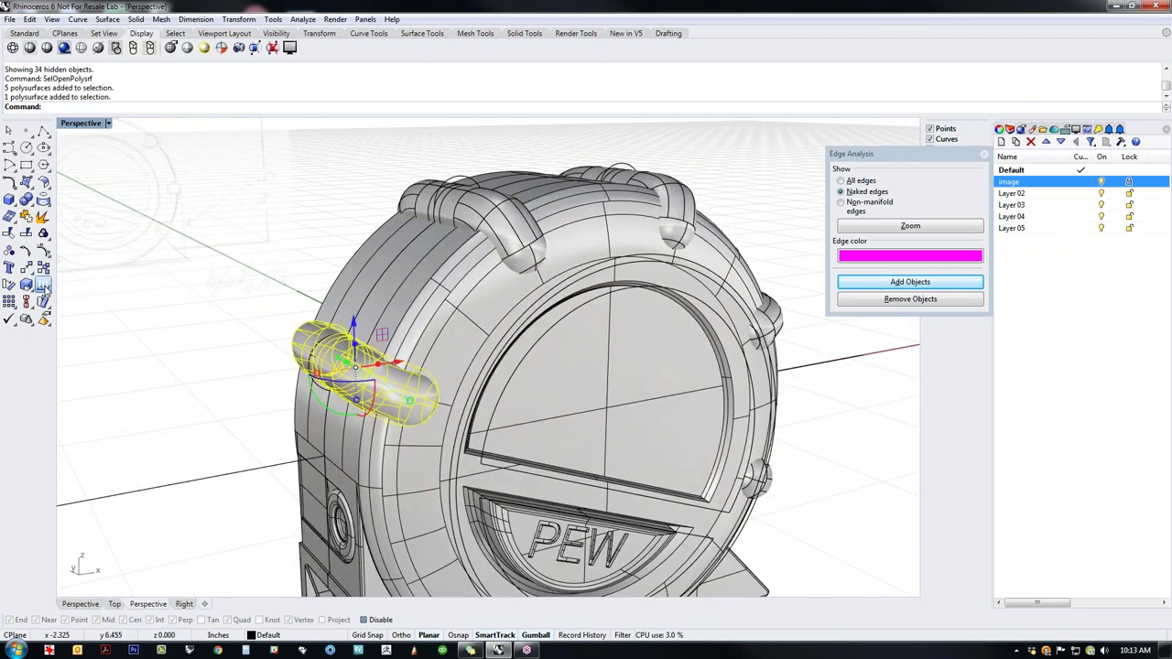
{"action": "left_click", "coordinate": [43, 287]}
{"action": "mouse_move", "coordinate": [241, 345]}
{"action": "right_mouse_down"}
{"action": "mouse_move", "coordinate": [265, 357]}
{"action": "mouse_move", "coordinate": [230, 340]}
{"action": "right_mouse_up"}
{"action": "key", "text": "Return"}
{"action": "left_click", "coordinate": [455, 200]}
{"action": "key", "text": "Return"}
{"action": "key", "text": "Return"}
{"action": "left_click", "coordinate": [645, 184]}
{"action": "key", "text": "Return"}
{"action": "key", "text": "Return"}
{"action": "key", "text": "Return"}
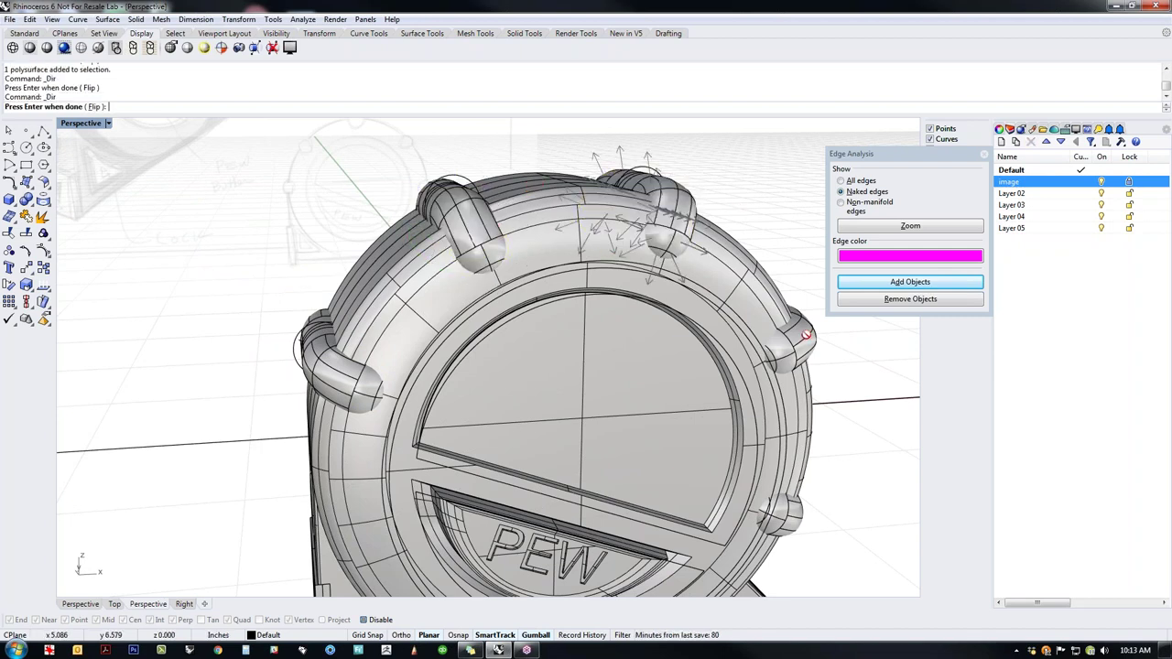
{"action": "key", "text": "Return"}
Step: Check the surface normal directions of the two remaining grip ribs at the back of the body
{"action": "left_click", "coordinate": [805, 336]}
{"action": "key", "text": "Return"}
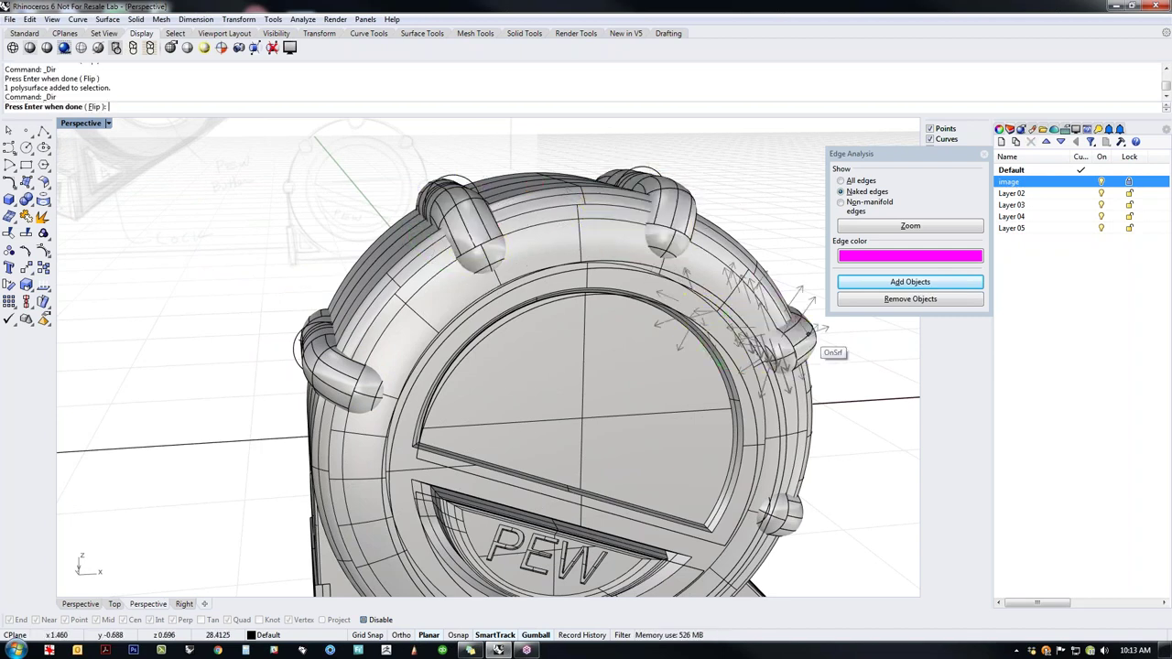
{"action": "key", "text": "Return"}
{"action": "key", "text": "Return"}
{"action": "key", "text": "Return"}
{"action": "left_click", "coordinate": [804, 523]}
{"action": "key", "text": "Return"}
{"action": "key", "text": "Return"}
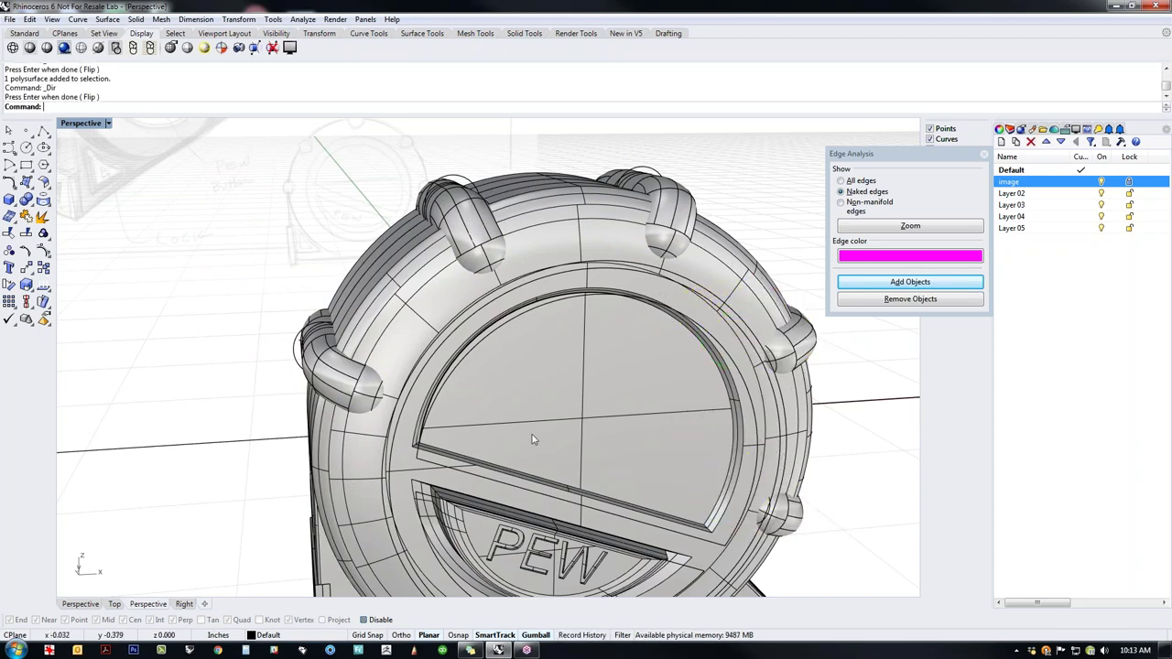
Step: Boolean union the front grip rib and the first top rib with the tape measure body
{"action": "left_click", "coordinate": [364, 397]}
{"action": "left_click", "coordinate": [397, 337], "text": "shift"}
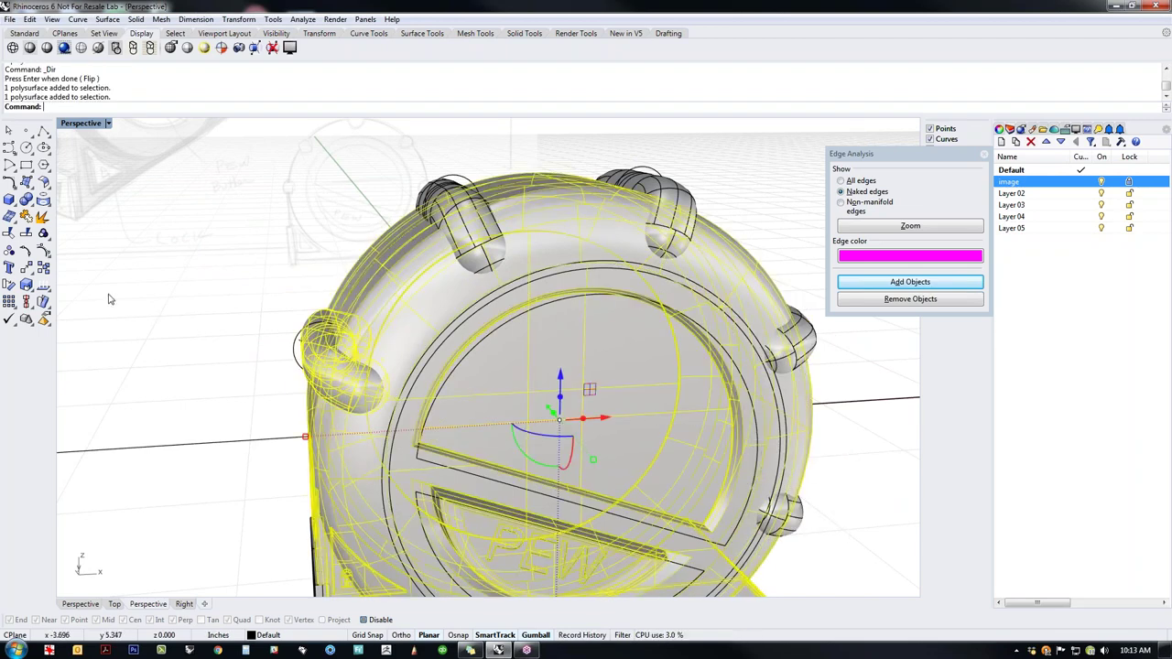
{"action": "left_click", "coordinate": [30, 200]}
{"action": "left_click", "coordinate": [457, 209]}
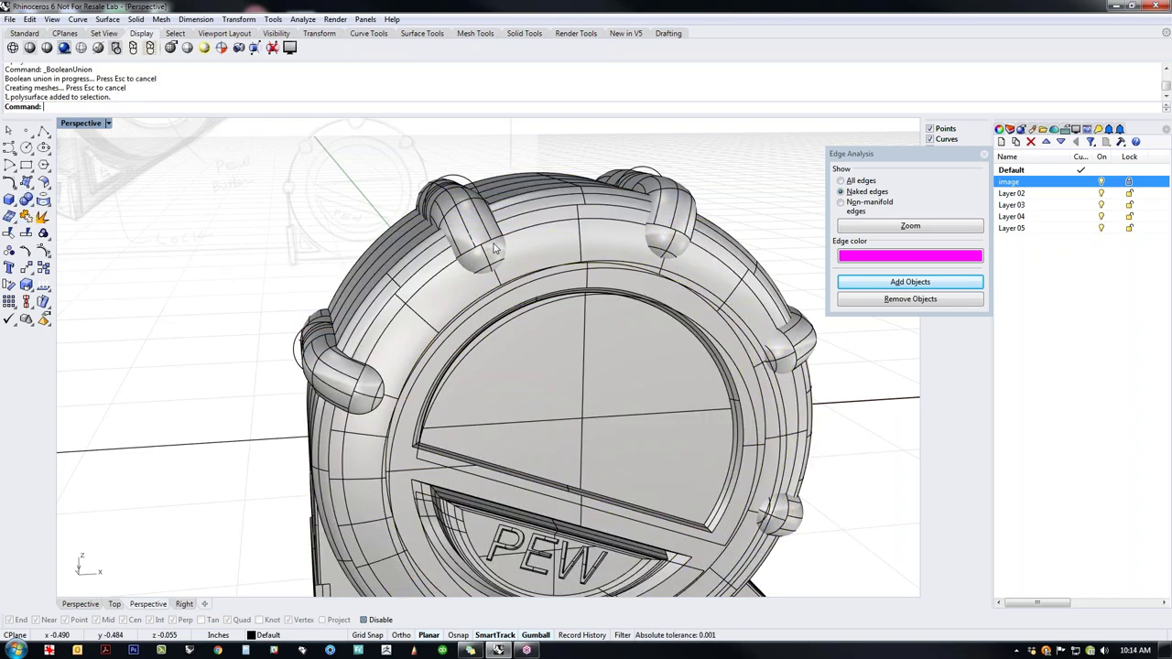
{"action": "left_click", "coordinate": [447, 292], "text": "shift"}
{"action": "key", "text": "Return"}
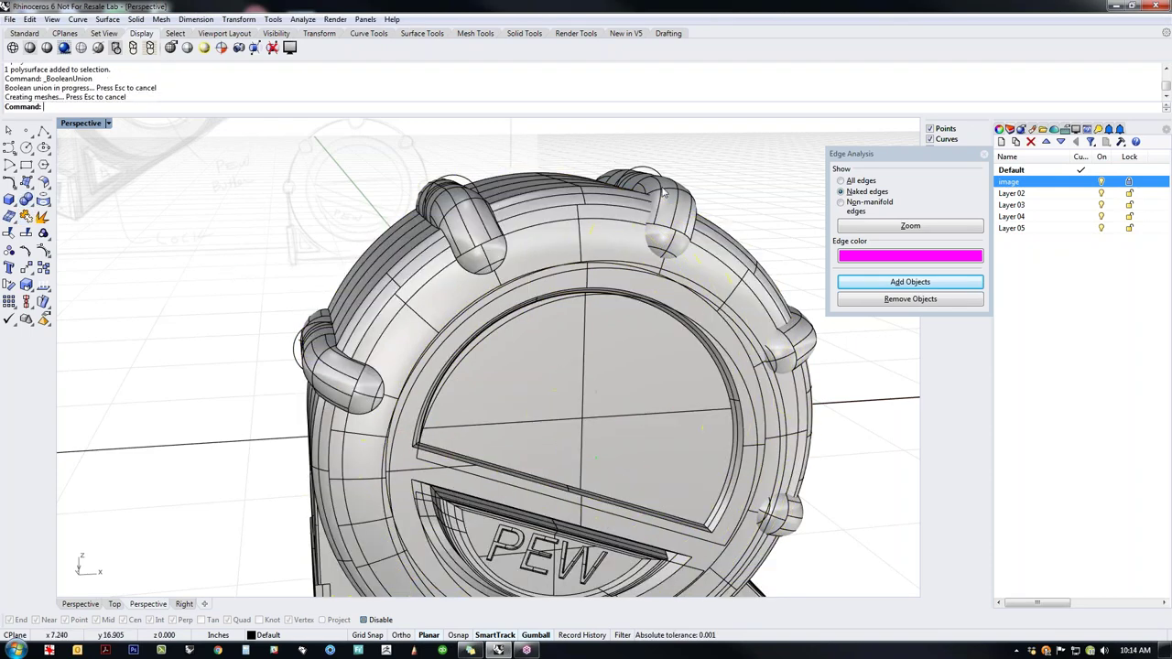
Step: Boolean union the second top rib and the two back ribs with the tape measure body
{"action": "left_click", "coordinate": [664, 193]}
{"action": "left_click", "coordinate": [539, 205], "text": "shift"}
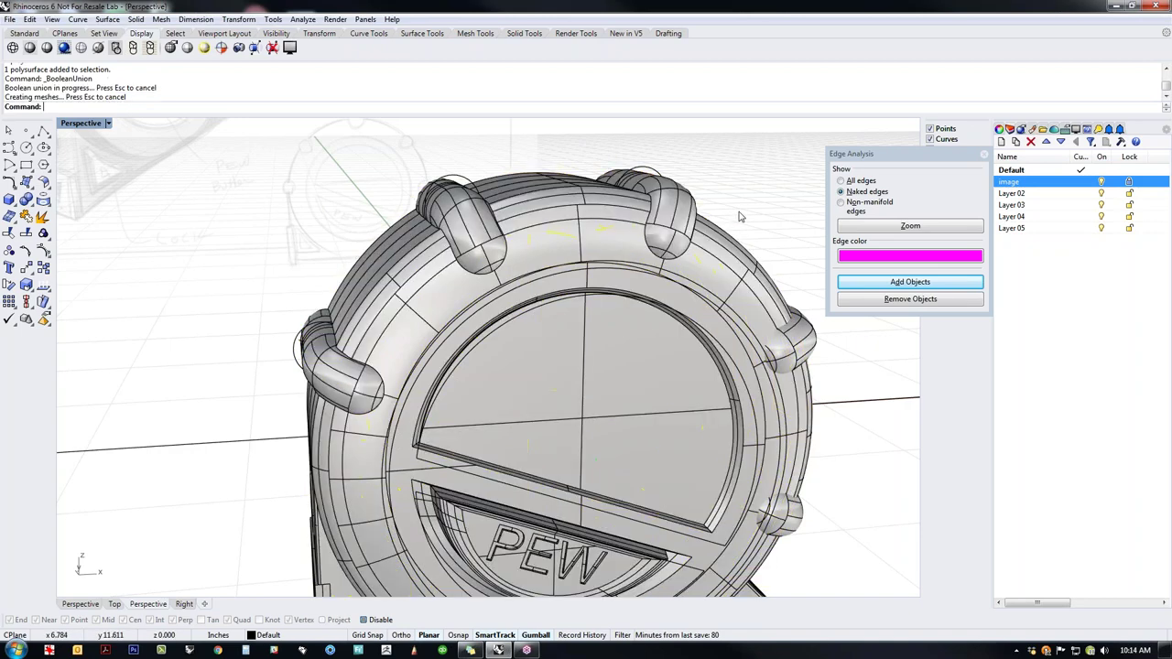
{"action": "left_click", "coordinate": [759, 320]}
{"action": "key", "text": "Return"}
{"action": "scroll", "coordinate": [783, 508], "scroll_direction": "up", "scroll_amount": 3}
{"action": "right_click_drag", "start_coordinate": [782, 507], "coordinate": [708, 472], "text": "shift"}
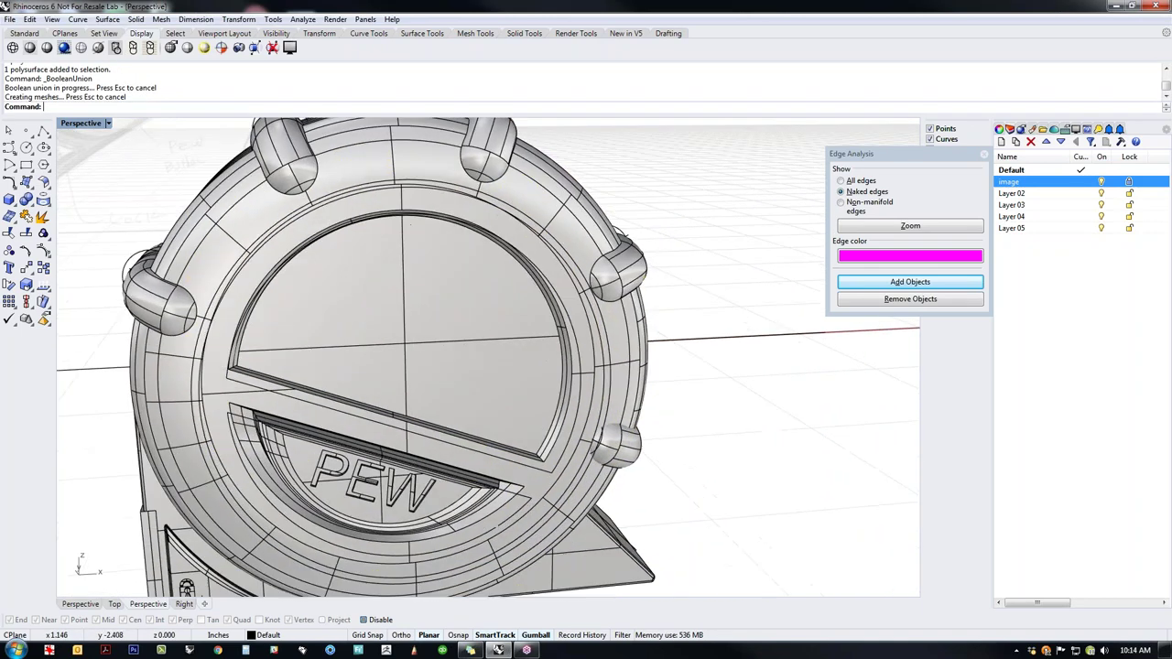
{"action": "left_click", "coordinate": [621, 443]}
{"action": "left_click", "coordinate": [638, 392], "text": "shift"}
{"action": "key", "text": "Return"}
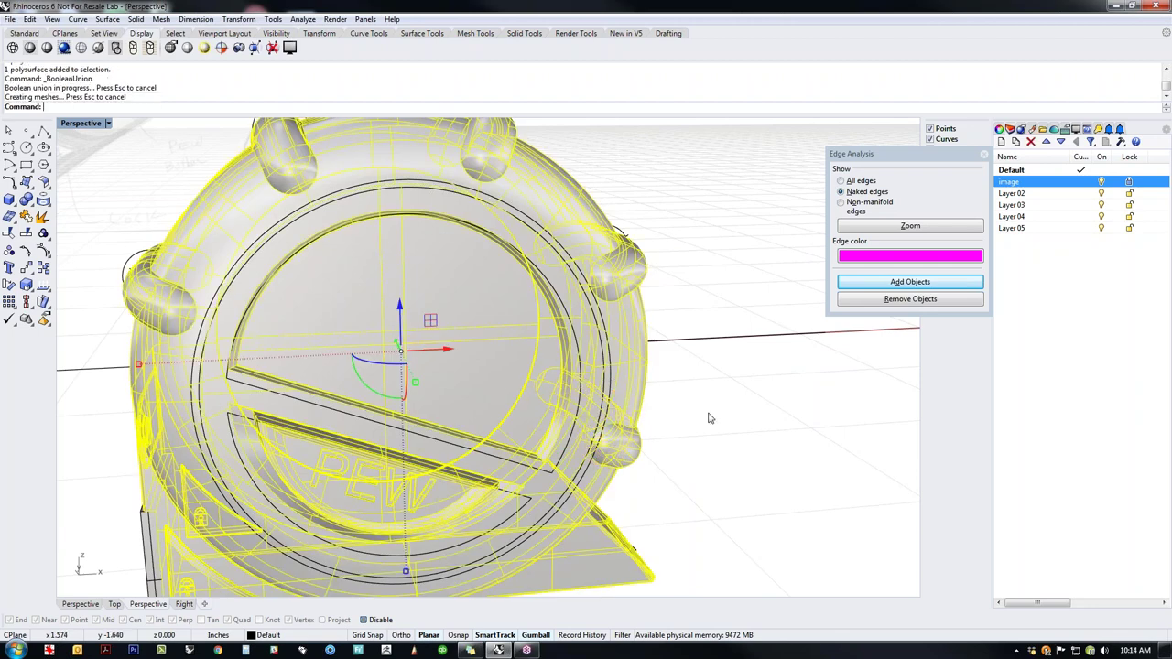
Step: Move the X-braced end plate straight out from the main body so it stands clear of the front face
{"action": "scroll", "coordinate": [710, 417], "scroll_direction": "down", "scroll_amount": 4}
{"action": "right_click_drag", "start_coordinate": [660, 314], "coordinate": [623, 398]}
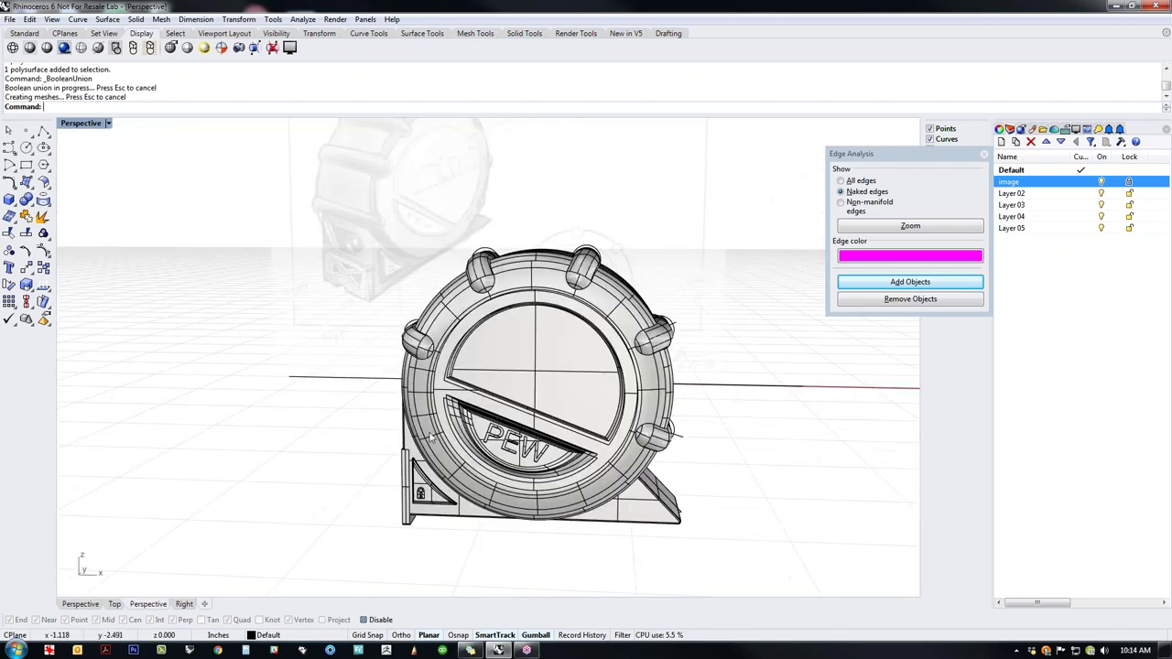
{"action": "right_click_drag", "start_coordinate": [473, 341], "coordinate": [496, 450]}
{"action": "scroll", "coordinate": [507, 389], "scroll_direction": "up", "scroll_amount": 3}
{"action": "scroll", "coordinate": [495, 449], "scroll_direction": "down", "scroll_amount": 4}
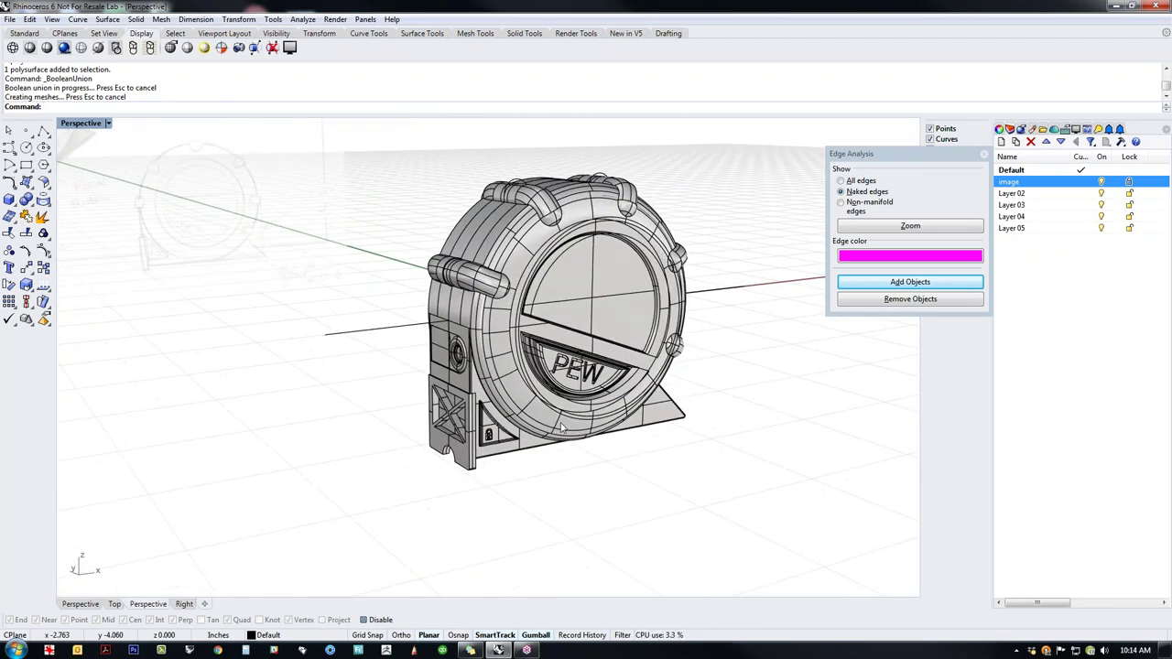
{"action": "scroll", "coordinate": [444, 447], "scroll_direction": "up", "scroll_amount": 3}
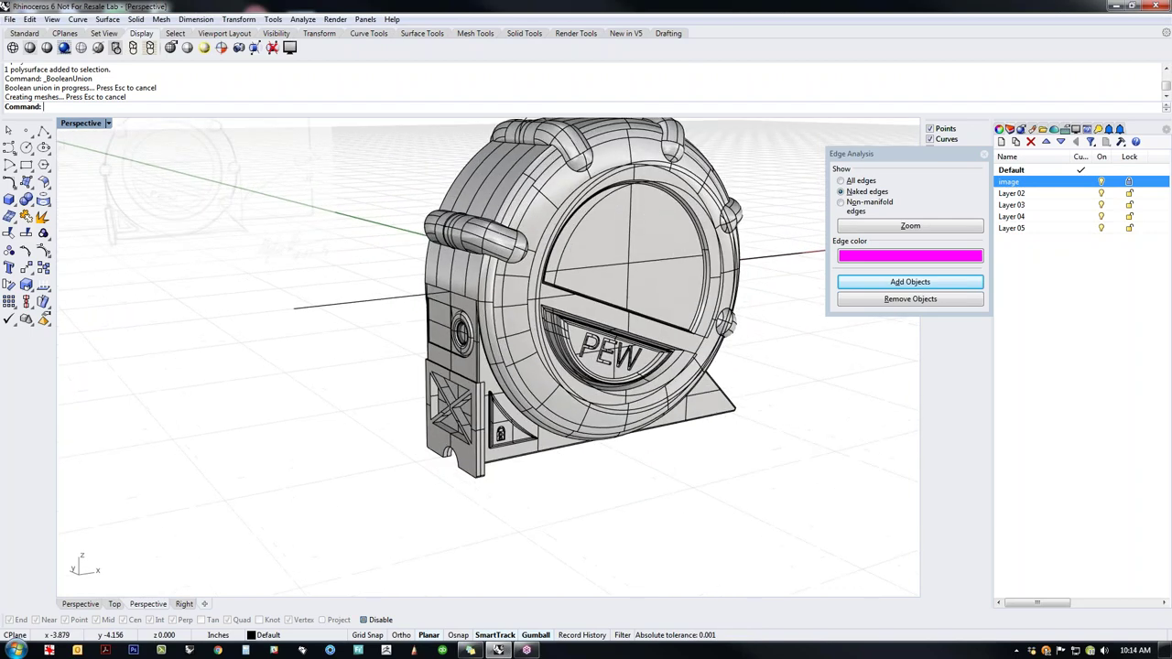
{"action": "left_click", "coordinate": [453, 450]}
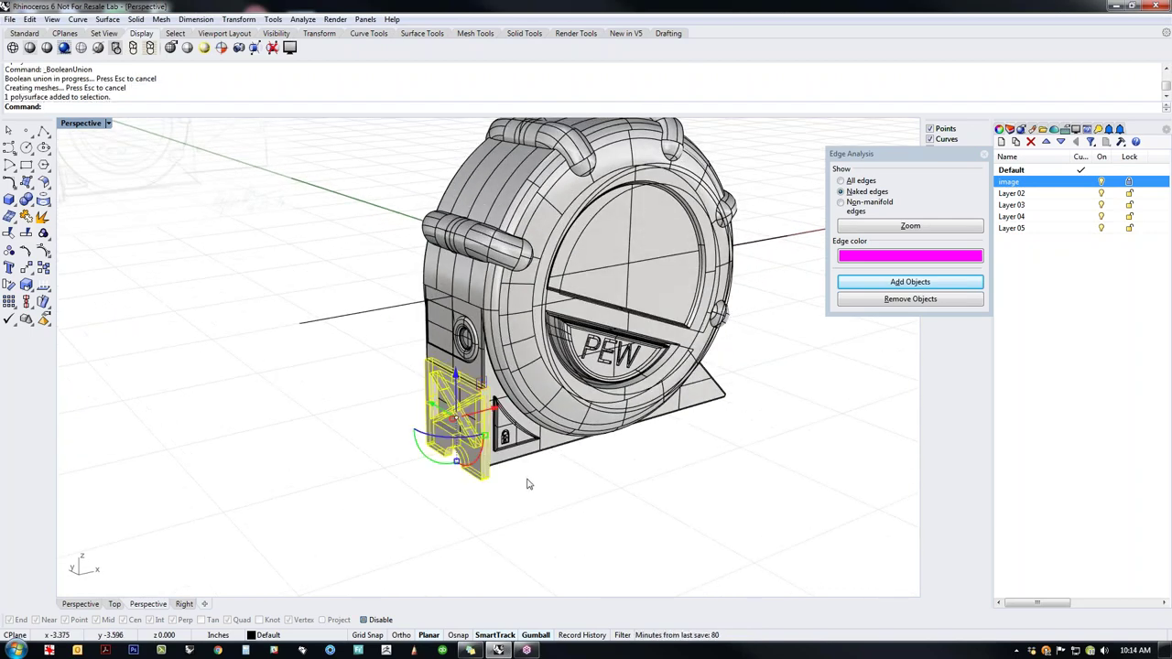
{"action": "key", "text": "Escape"}
{"action": "scroll", "coordinate": [479, 473], "scroll_direction": "up", "scroll_amount": 2}
{"action": "left_click", "coordinate": [475, 462]}
{"action": "left_click_drag", "start_coordinate": [479, 404], "coordinate": [271, 442]}
{"action": "key", "text": "Escape"}
{"action": "scroll", "coordinate": [475, 392], "scroll_direction": "down", "scroll_amount": 4}
{"action": "right_click_drag", "start_coordinate": [439, 465], "coordinate": [479, 450]}
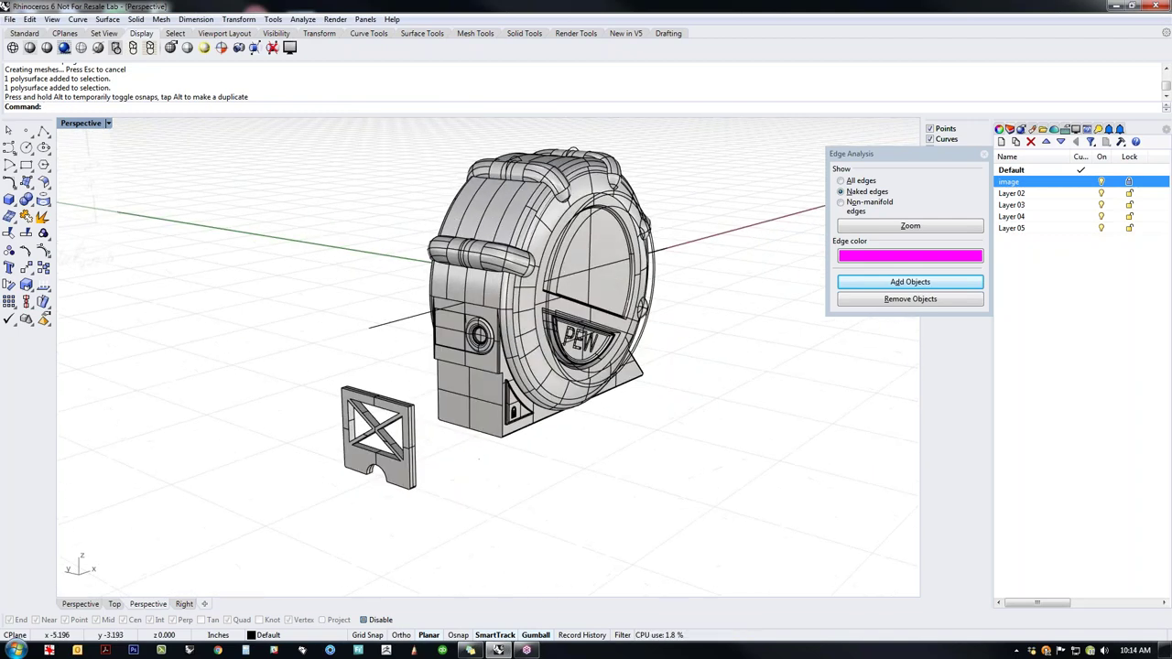
Step: In the left view, draw a downward-bowing arc between the lower outer corners of the plate's X cutout
{"action": "type", "text": "f"}
{"action": "key", "text": "Return"}
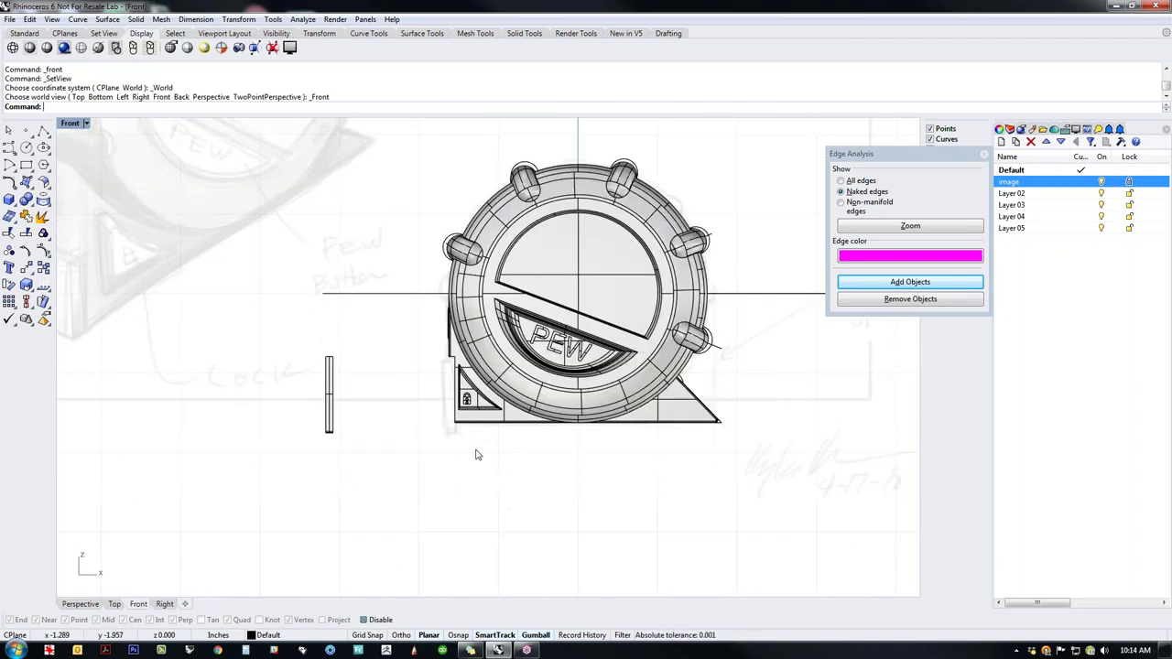
{"action": "type", "text": "l"}
{"action": "key", "text": "Return"}
{"action": "scroll", "coordinate": [475, 452], "scroll_direction": "up", "scroll_amount": 5}
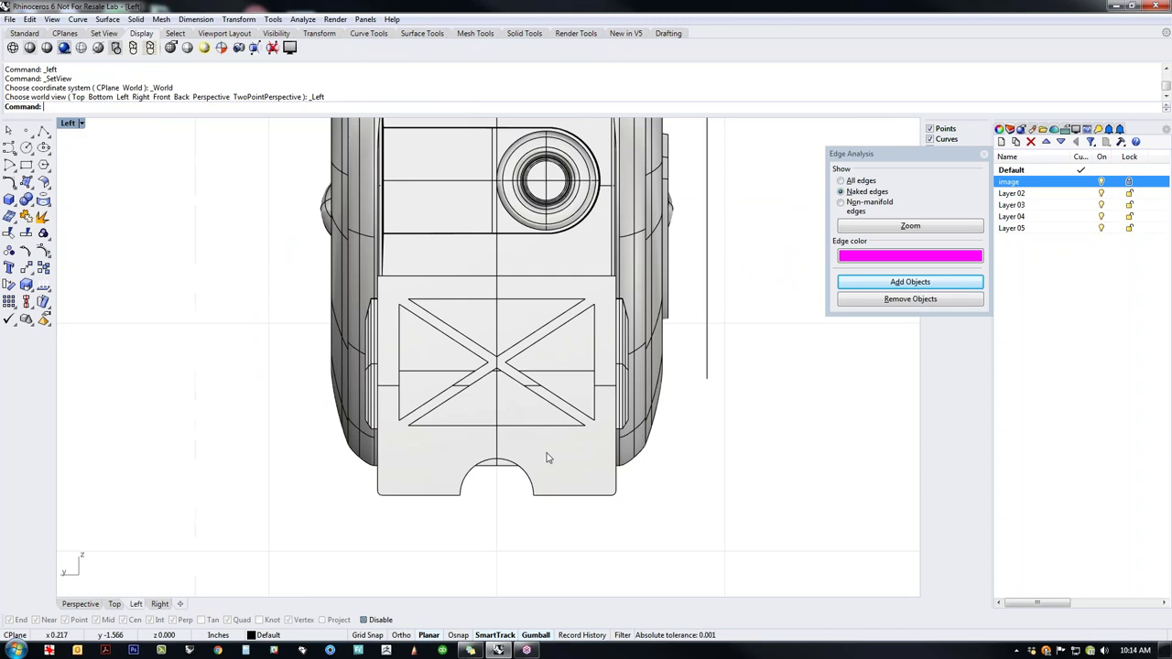
{"action": "scroll", "coordinate": [183, 334], "scroll_direction": "down", "scroll_amount": 1}
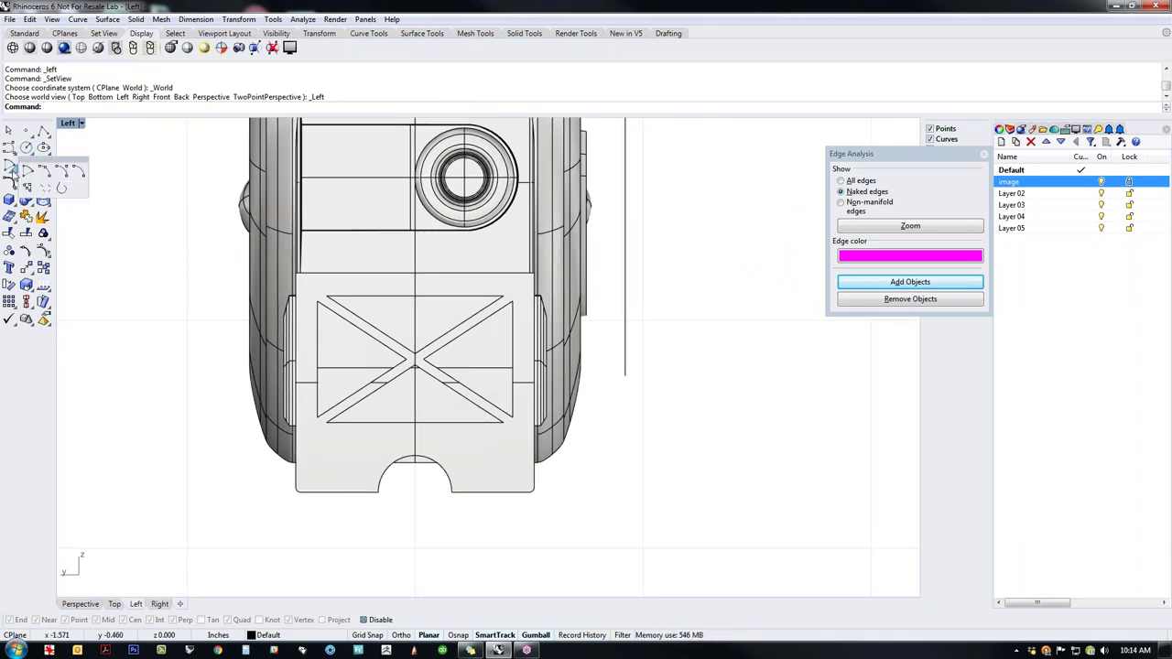
{"action": "left_click", "coordinate": [9, 183]}
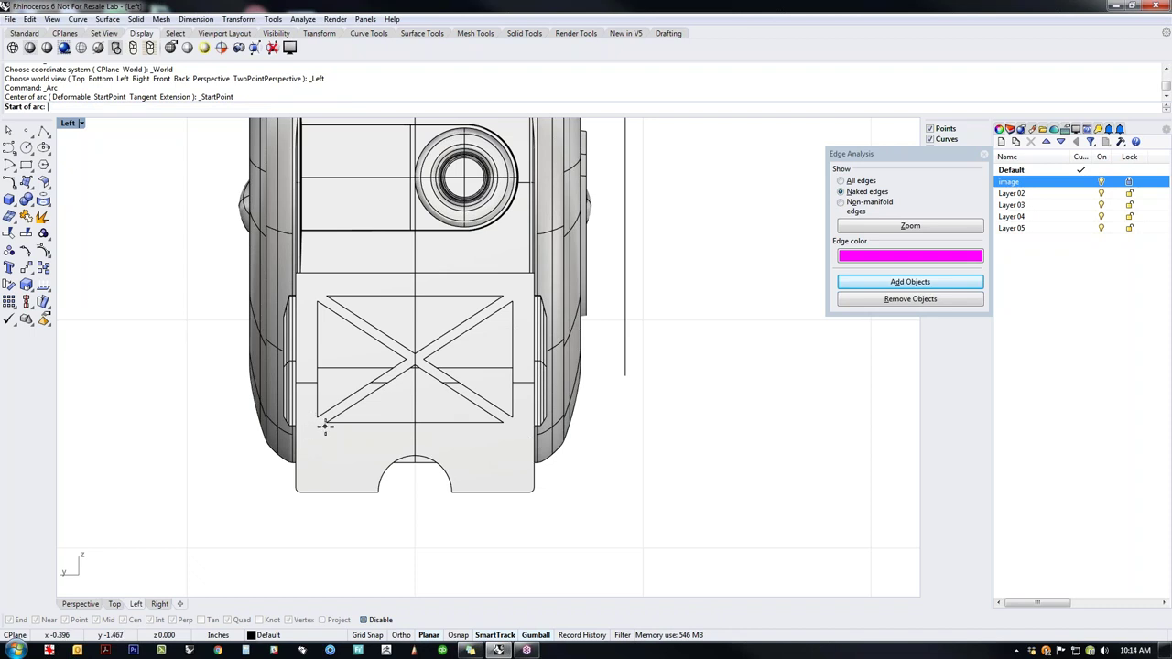
{"action": "left_click", "coordinate": [318, 420]}
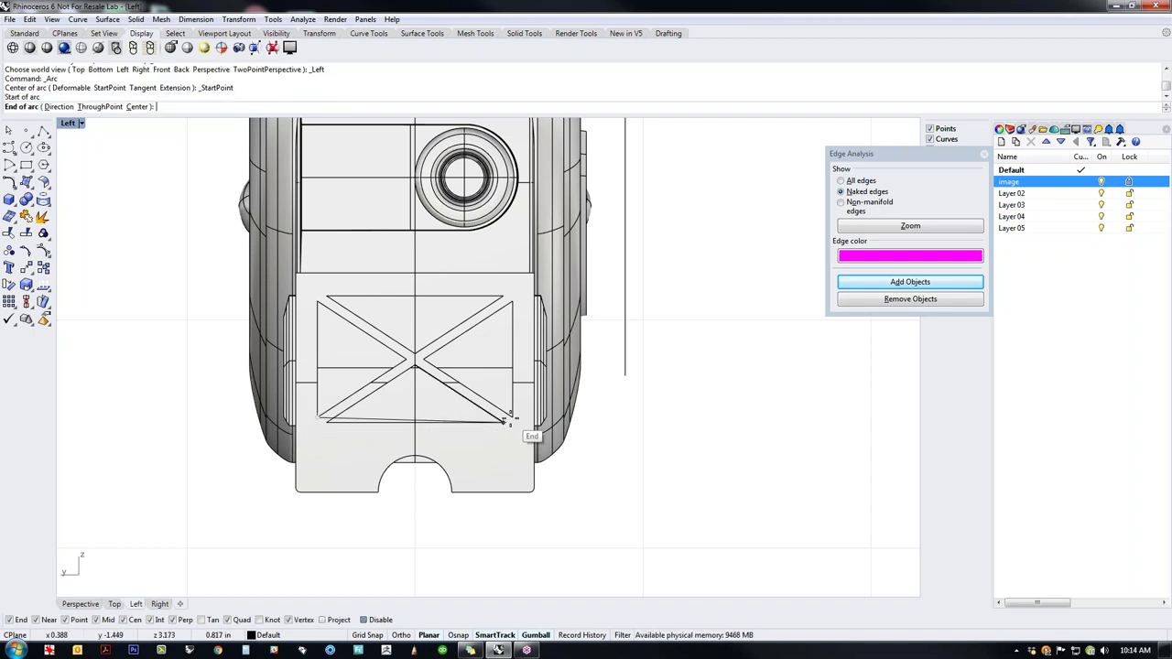
{"action": "left_click", "coordinate": [506, 421]}
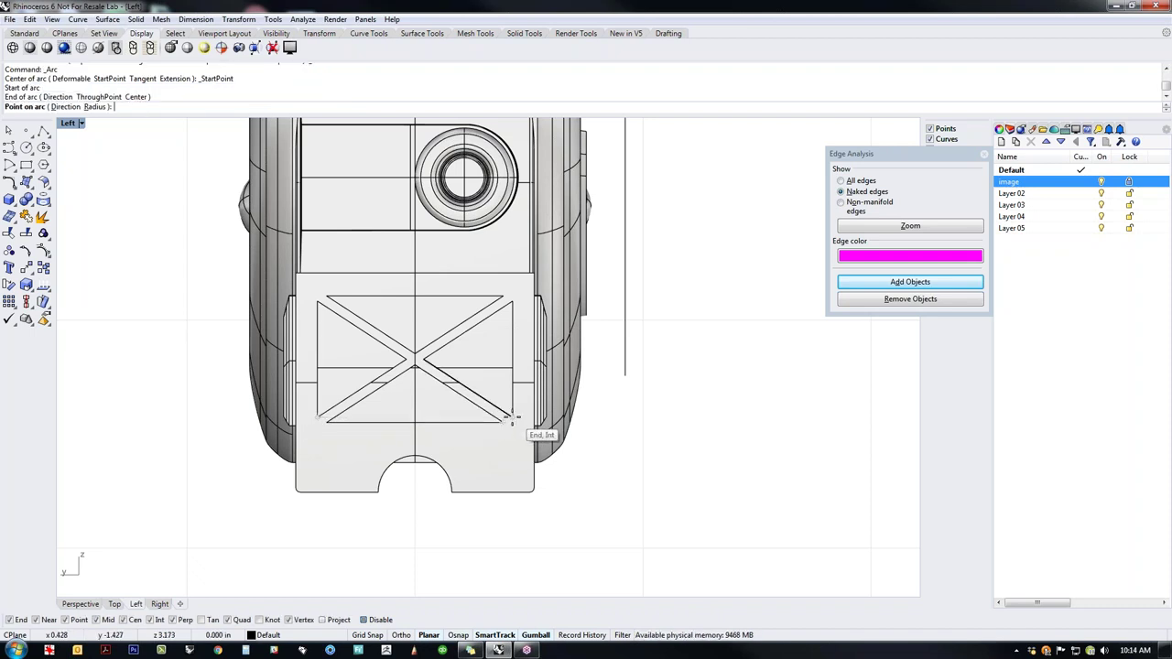
{"action": "left_click", "coordinate": [428, 440]}
Step: Lower the arc slightly below the X cutout and extrude it vertically into a narrow curved strip
{"action": "left_click", "coordinate": [442, 447]}
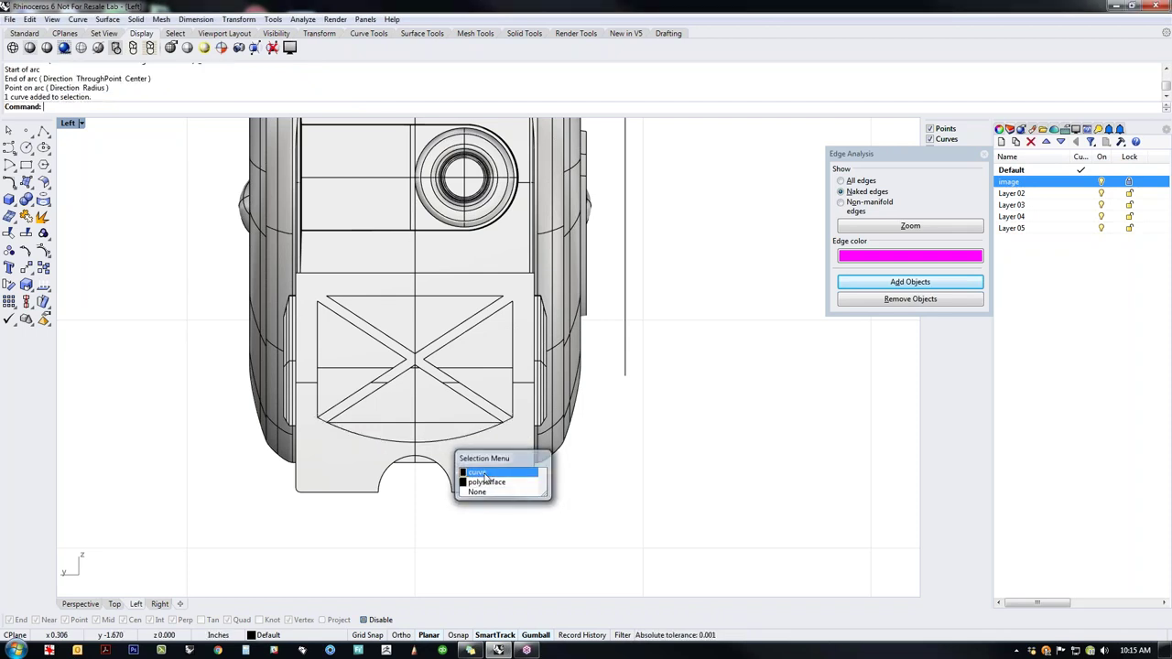
{"action": "left_click", "coordinate": [485, 473]}
{"action": "mouse_move", "coordinate": [415, 410]}
{"action": "left_mouse_down"}
{"action": "mouse_move", "coordinate": [414, 385]}
{"action": "mouse_move", "coordinate": [421, 445]}
{"action": "mouse_move", "coordinate": [404, 426]}
{"action": "left_mouse_up"}
{"action": "scroll", "coordinate": [426, 444], "scroll_direction": "up", "scroll_amount": 4}
{"action": "scroll", "coordinate": [654, 476], "scroll_direction": "up", "scroll_amount": 3}
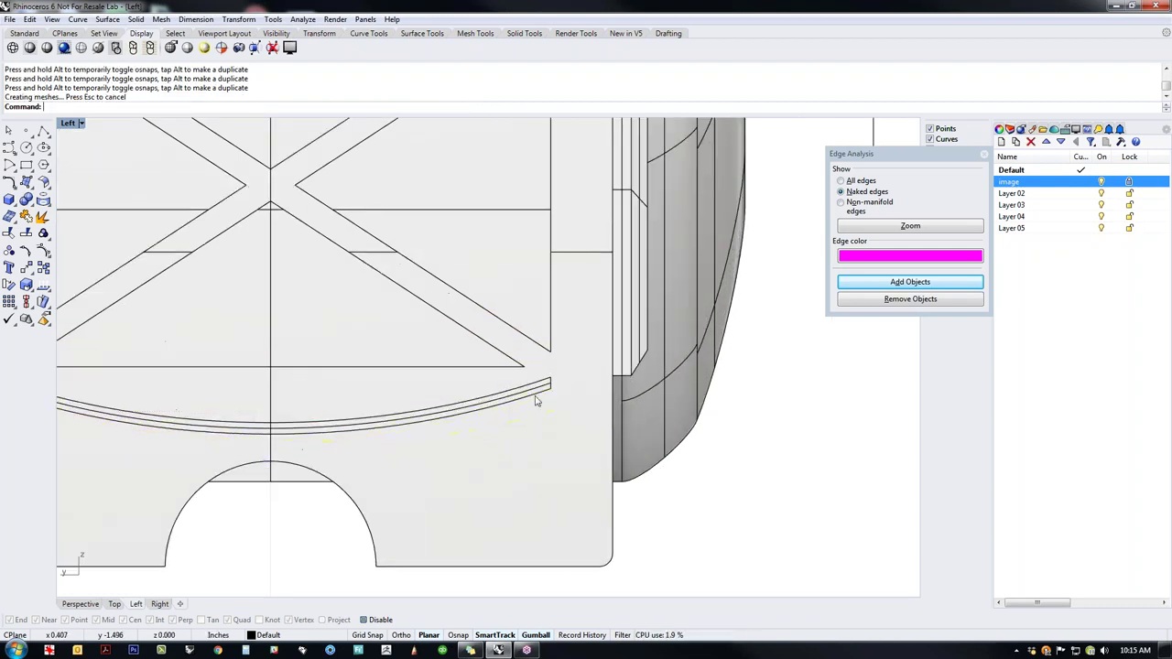
Step: Extrude the narrow curved strip from the end plate into the main body to form a solid tape blade
{"action": "scroll", "coordinate": [537, 393], "scroll_direction": "up", "scroll_amount": 2}
{"action": "left_click", "coordinate": [546, 385]}
{"action": "left_click", "coordinate": [570, 422]}
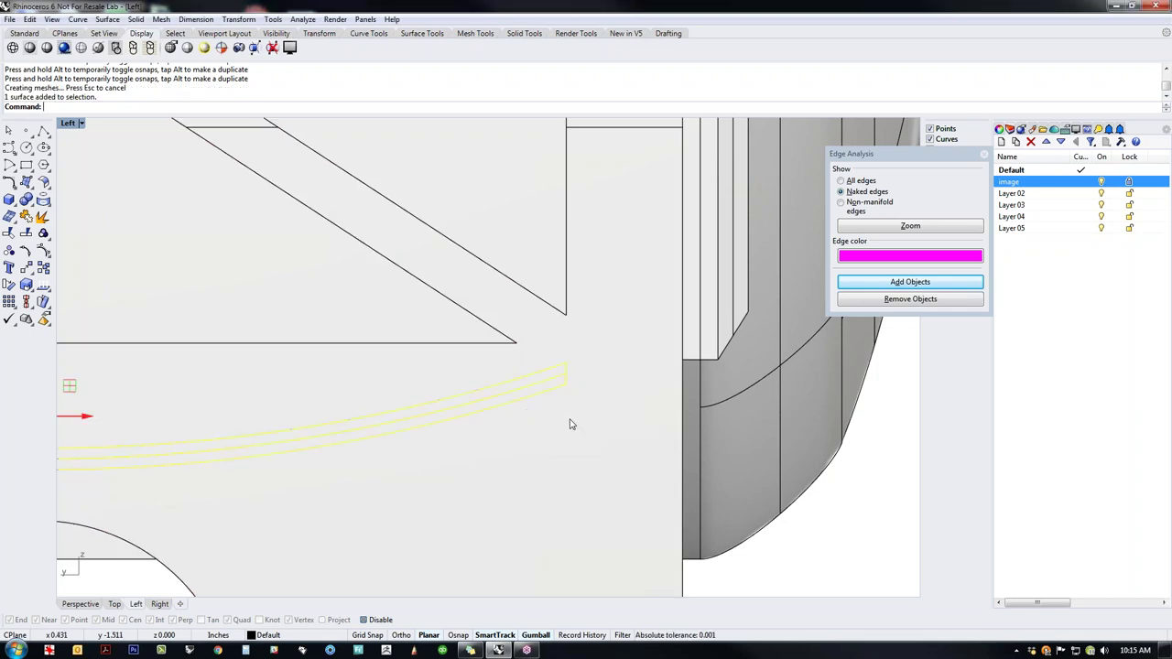
{"action": "type", "text": "p"}
{"action": "key", "text": "Return"}
{"action": "scroll", "coordinate": [409, 365], "scroll_direction": "up", "scroll_amount": 3}
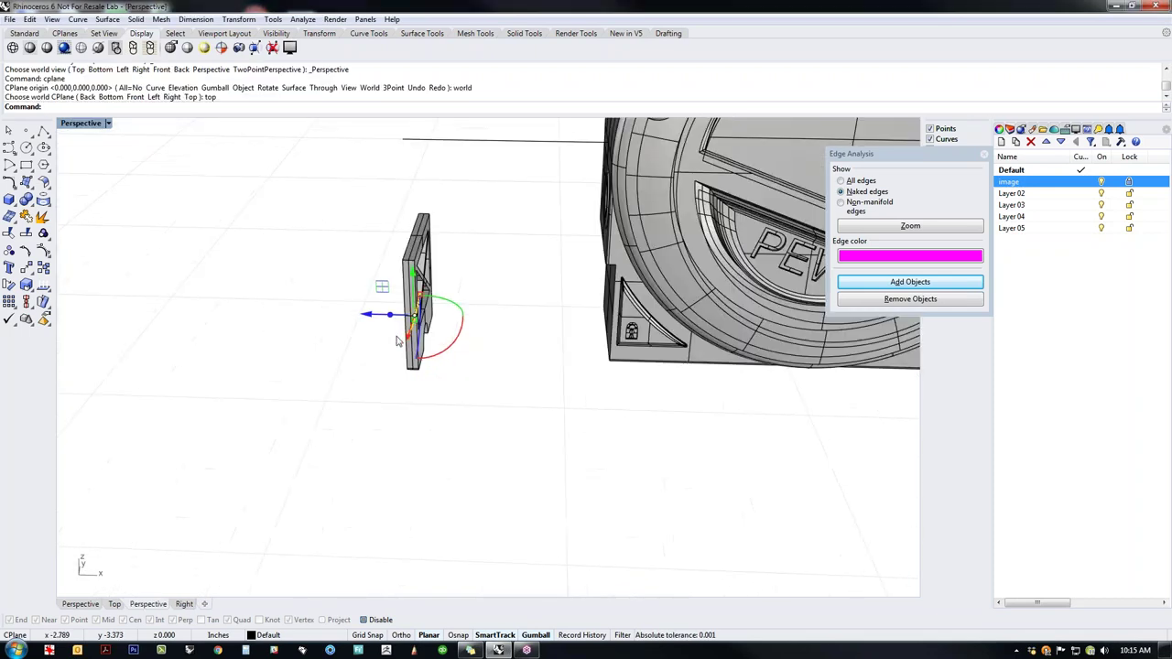
{"action": "left_click_drag", "start_coordinate": [391, 318], "coordinate": [750, 326]}
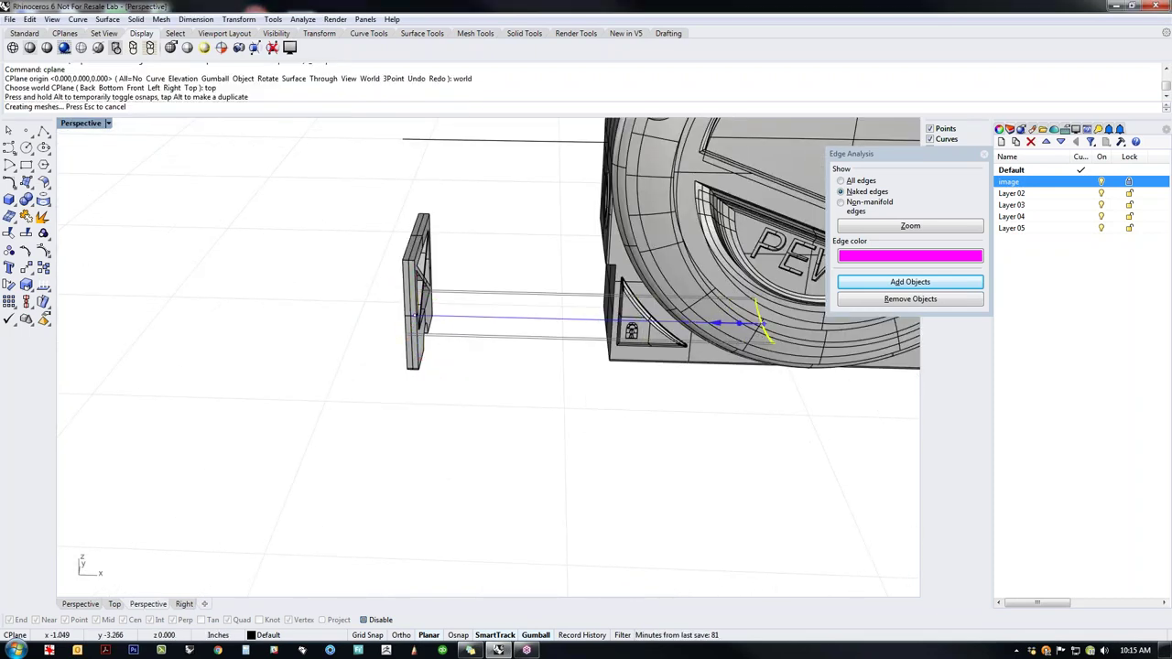
Step: Shift the solid tape blade slightly along its length toward the main body
{"action": "right_click_drag", "start_coordinate": [540, 392], "coordinate": [549, 444]}
{"action": "scroll", "coordinate": [353, 416], "scroll_direction": "up", "scroll_amount": 6}
{"action": "left_click", "coordinate": [337, 416]}
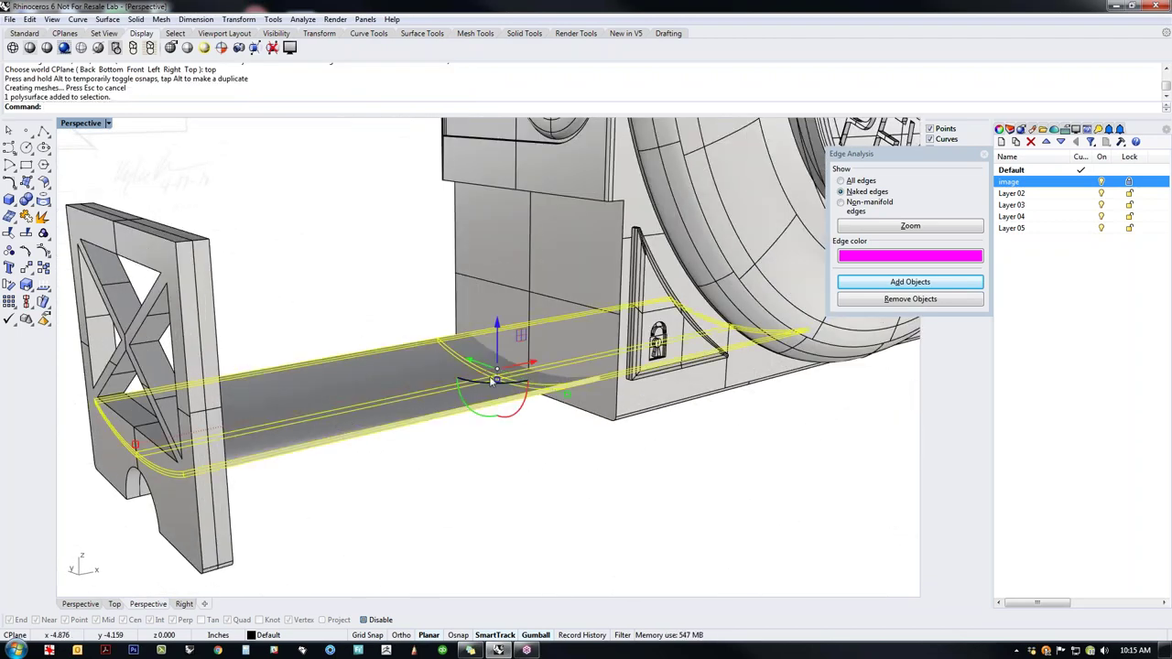
{"action": "left_click_drag", "start_coordinate": [529, 366], "coordinate": [537, 364]}
{"action": "left_click", "coordinate": [382, 494]}
{"action": "right_click_drag", "start_coordinate": [349, 493], "coordinate": [473, 483], "text": "shift"}
Step: Move the arc curve out in front of the end plate and extrude it vertically into a curved strip
{"action": "left_click", "coordinate": [295, 454]}
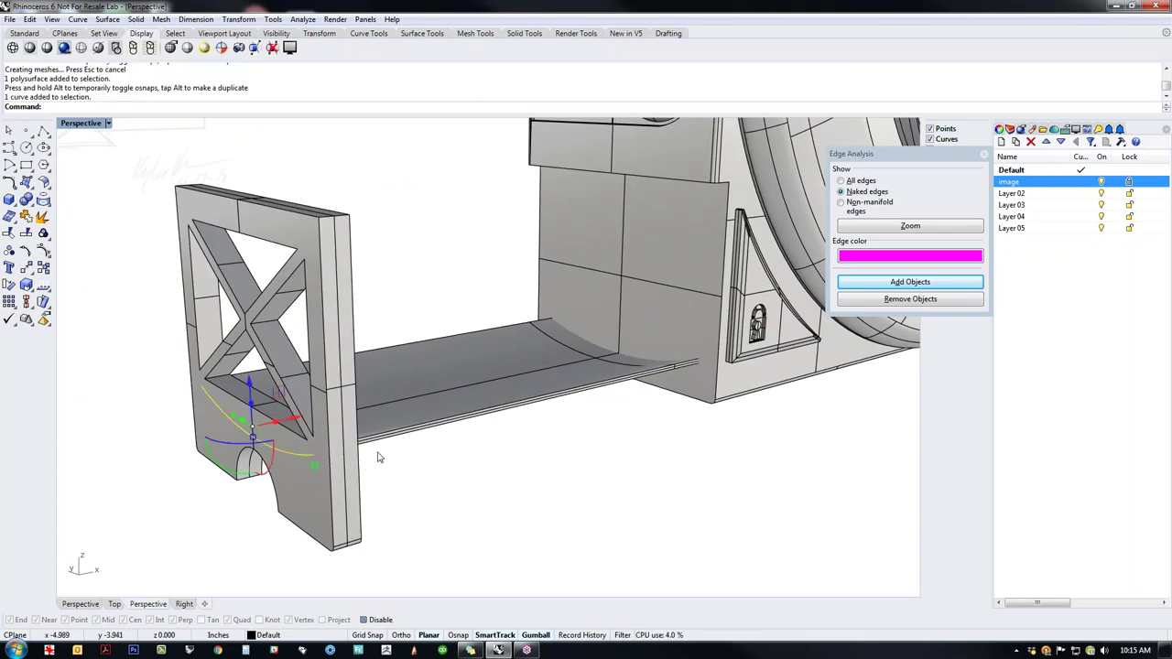
{"action": "right_click_drag", "start_coordinate": [379, 455], "coordinate": [477, 397], "text": "shift"}
{"action": "left_click_drag", "start_coordinate": [455, 390], "coordinate": [173, 458]}
{"action": "right_click_drag", "start_coordinate": [271, 502], "coordinate": [497, 481], "text": "shift"}
{"action": "left_click", "coordinate": [488, 493]}
{"action": "left_click", "coordinate": [418, 465]}
{"action": "key", "text": "Escape"}
{"action": "left_click_drag", "start_coordinate": [381, 403], "coordinate": [381, 355]}
{"action": "left_click", "coordinate": [377, 441]}
{"action": "key", "text": "Escape"}
Step: Extrude the curved strip in front of the plate horizontally toward the plate into a solid block
{"action": "left_click", "coordinate": [410, 405]}
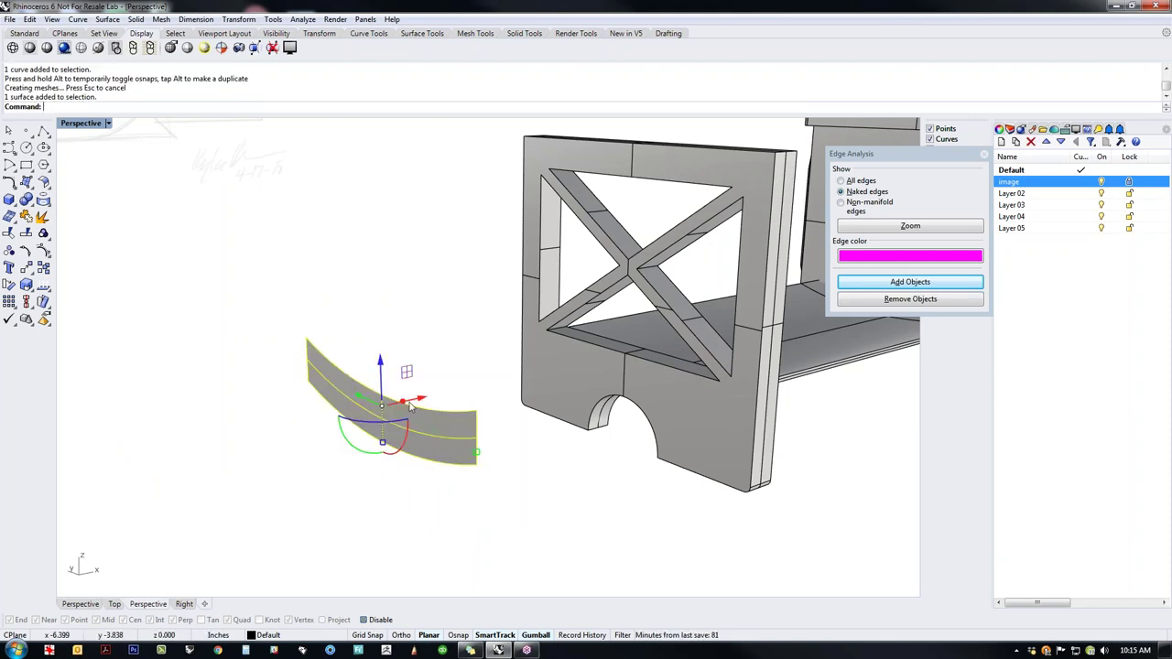
{"action": "left_click_drag", "start_coordinate": [403, 403], "coordinate": [510, 379]}
{"action": "mouse_move", "coordinate": [544, 498]}
{"action": "right_mouse_down"}
{"action": "mouse_move", "coordinate": [507, 507]}
{"action": "mouse_move", "coordinate": [550, 505]}
{"action": "mouse_move", "coordinate": [527, 511]}
{"action": "right_mouse_up"}
{"action": "key", "text": "Escape"}
Step: Extrude the curved block's top face upward and its upper end face outward, away from the plate
{"action": "left_click", "coordinate": [421, 404], "text": "ctrl+shift"}
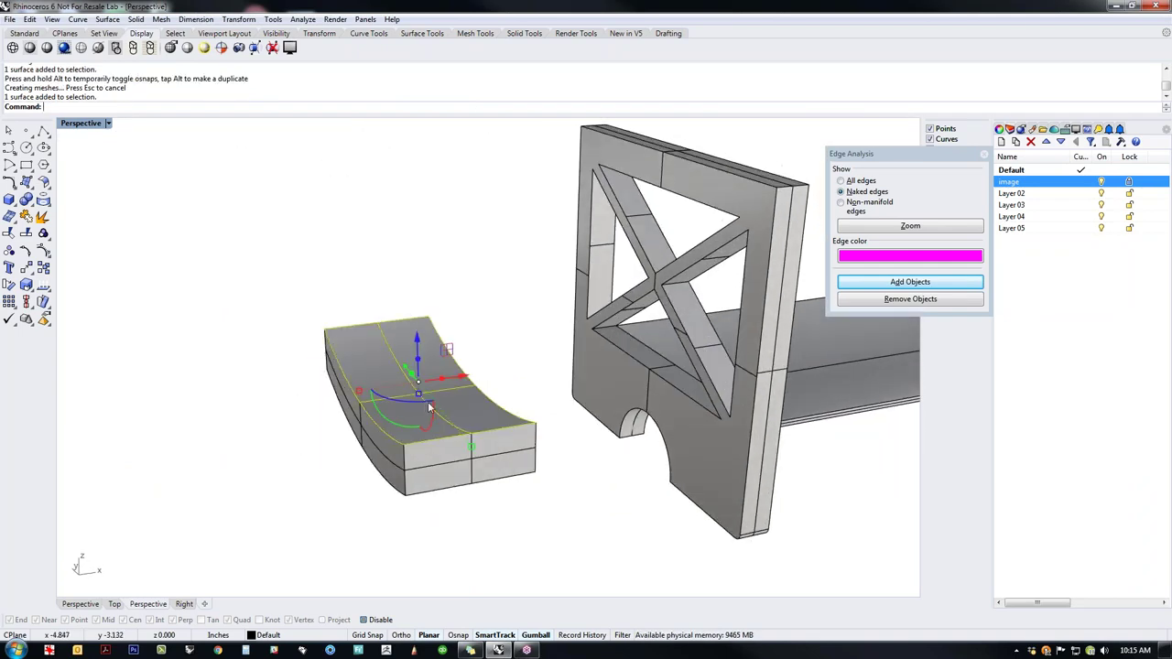
{"action": "left_click_drag", "start_coordinate": [416, 363], "coordinate": [422, 266], "text": "ctrl"}
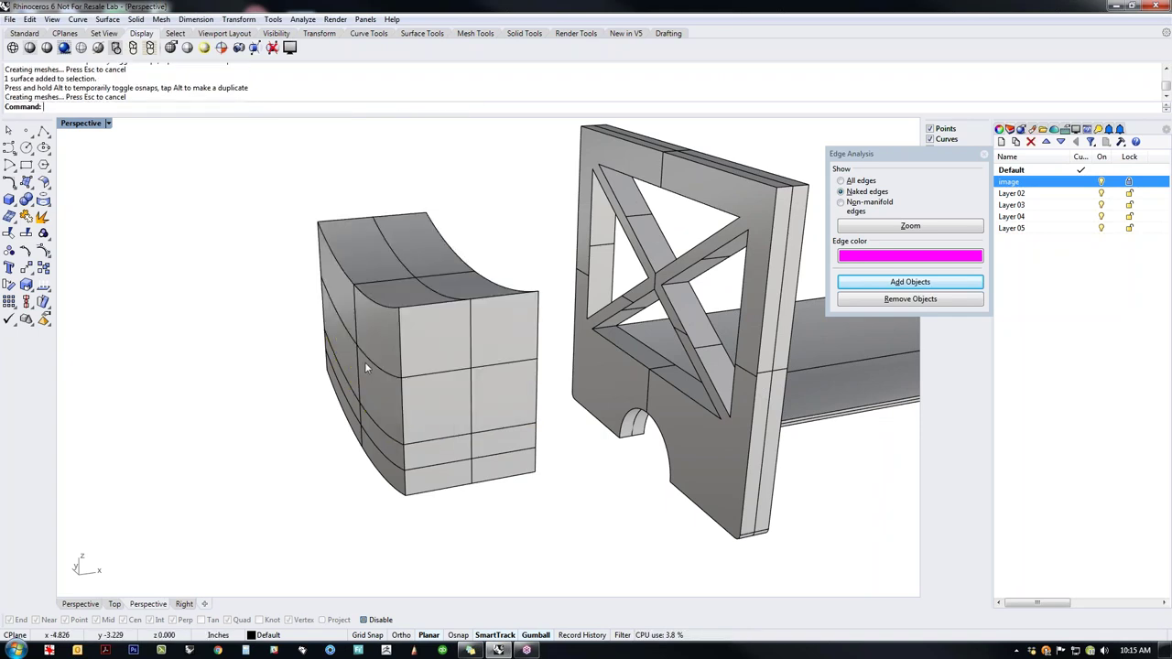
{"action": "left_click", "coordinate": [365, 366], "text": "ctrl+shift"}
{"action": "left_click_drag", "start_coordinate": [380, 323], "coordinate": [139, 358], "text": "ctrl"}
{"action": "left_click", "coordinate": [147, 380]}
{"action": "left_click", "coordinate": [256, 374], "text": "ctrl+shift"}
{"action": "scroll", "coordinate": [274, 473], "scroll_direction": "down", "scroll_amount": 7}
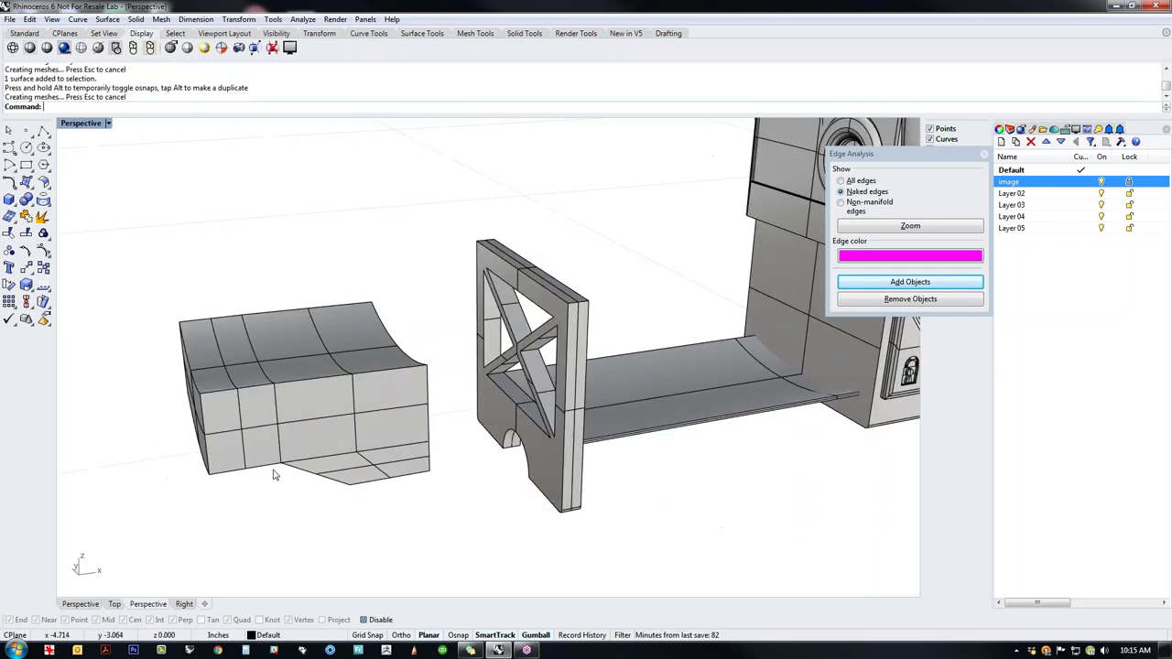
Step: Delete the stepped curved block in front of the end plate
{"action": "right_click_drag", "start_coordinate": [274, 474], "coordinate": [326, 446], "text": "shift"}
{"action": "mouse_move", "coordinate": [421, 428]}
{"action": "right_mouse_down"}
{"action": "mouse_move", "coordinate": [254, 453]}
{"action": "mouse_move", "coordinate": [406, 466]}
{"action": "mouse_move", "coordinate": [426, 445]}
{"action": "right_mouse_up"}
{"action": "left_click", "coordinate": [425, 438]}
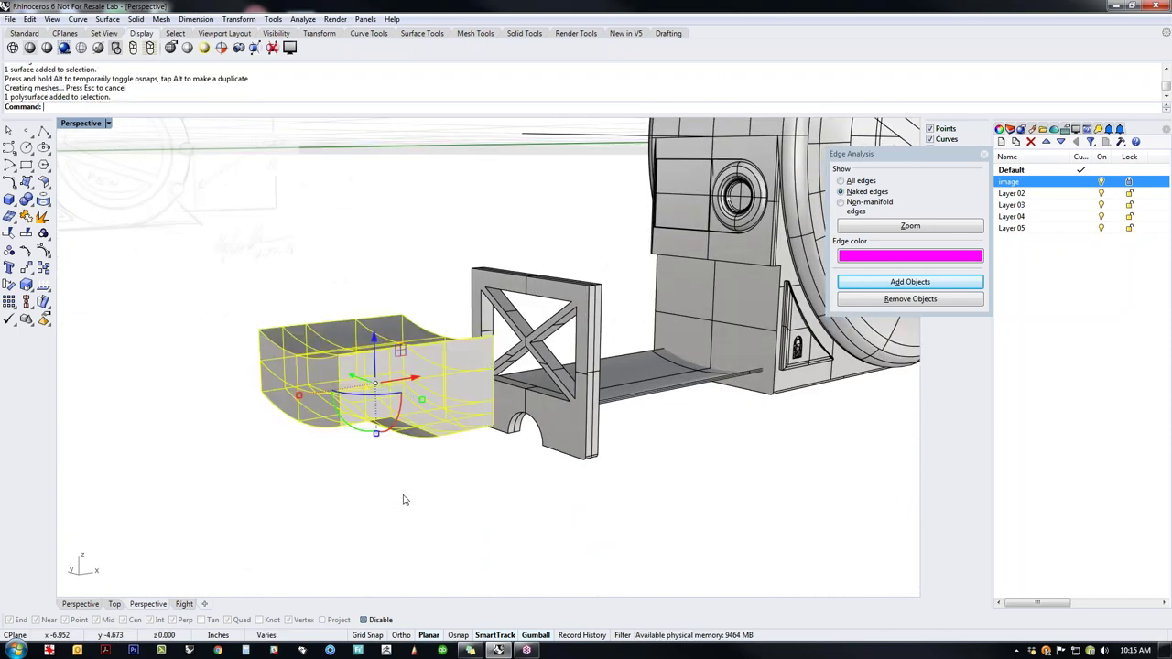
{"action": "key", "text": "Delete"}
Step: Delete the leftover arc curve in front of the end plate
{"action": "right_click_drag", "start_coordinate": [406, 497], "coordinate": [572, 445]}
{"action": "left_click", "coordinate": [284, 475]}
{"action": "key", "text": "Delete"}
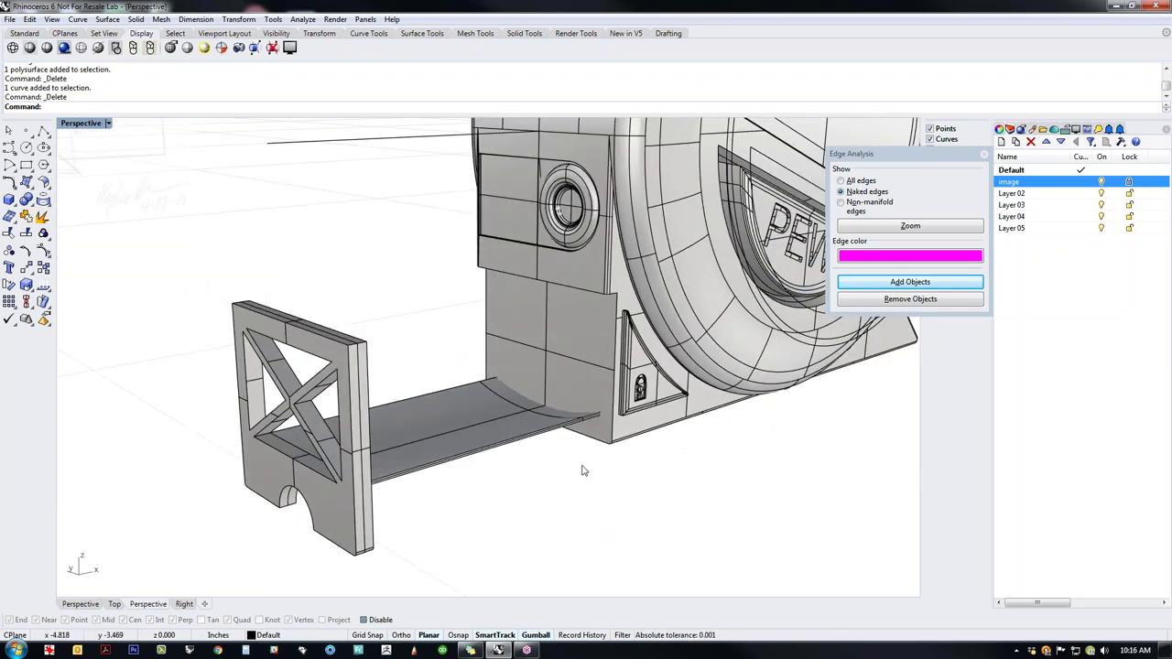
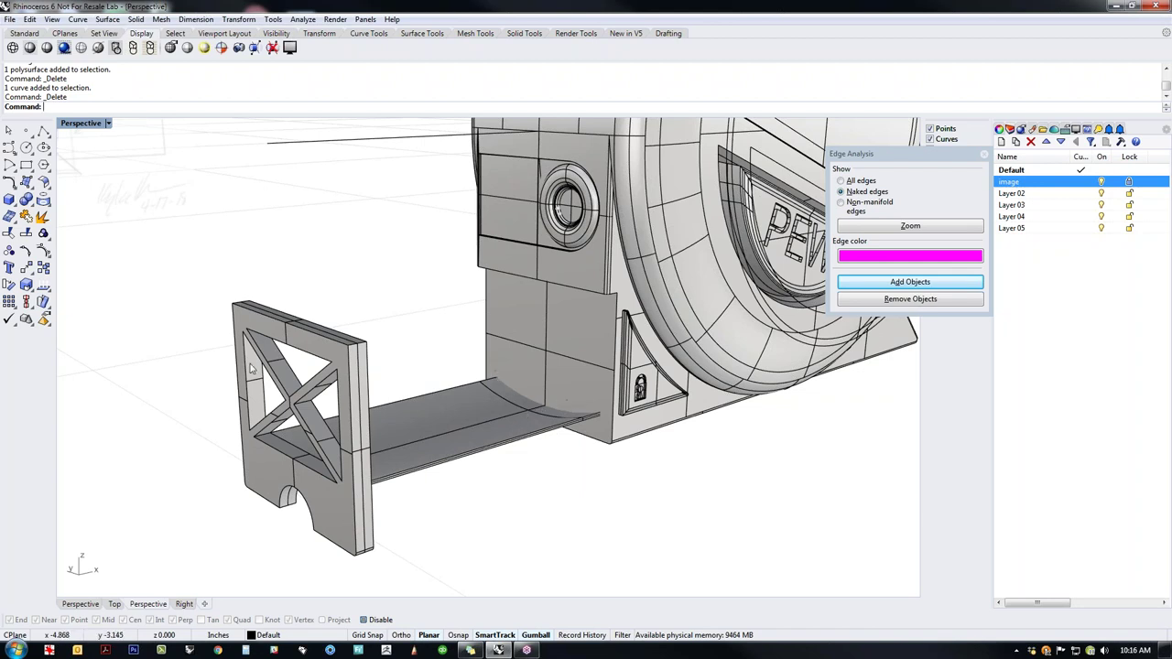
Step: Subtract the tape blade from the main body with a Boolean difference, keeping the blade with DeleteInput=No
{"action": "left_click", "coordinate": [30, 208]}
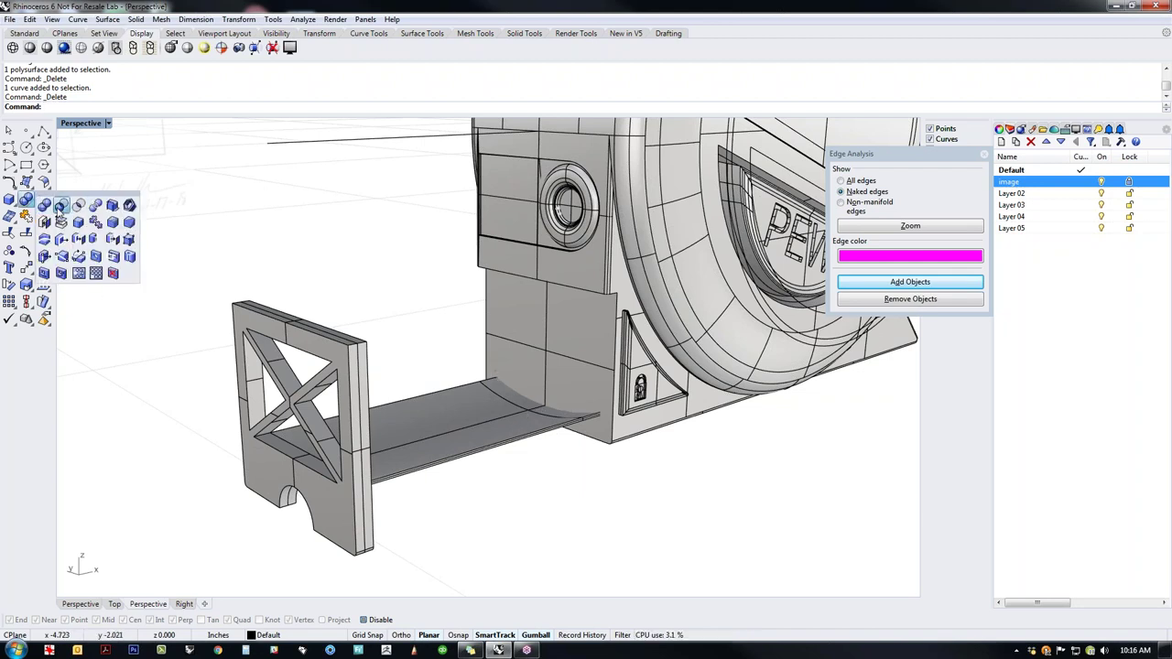
{"action": "left_click", "coordinate": [59, 208]}
{"action": "left_click", "coordinate": [507, 352]}
{"action": "key", "text": "Return"}
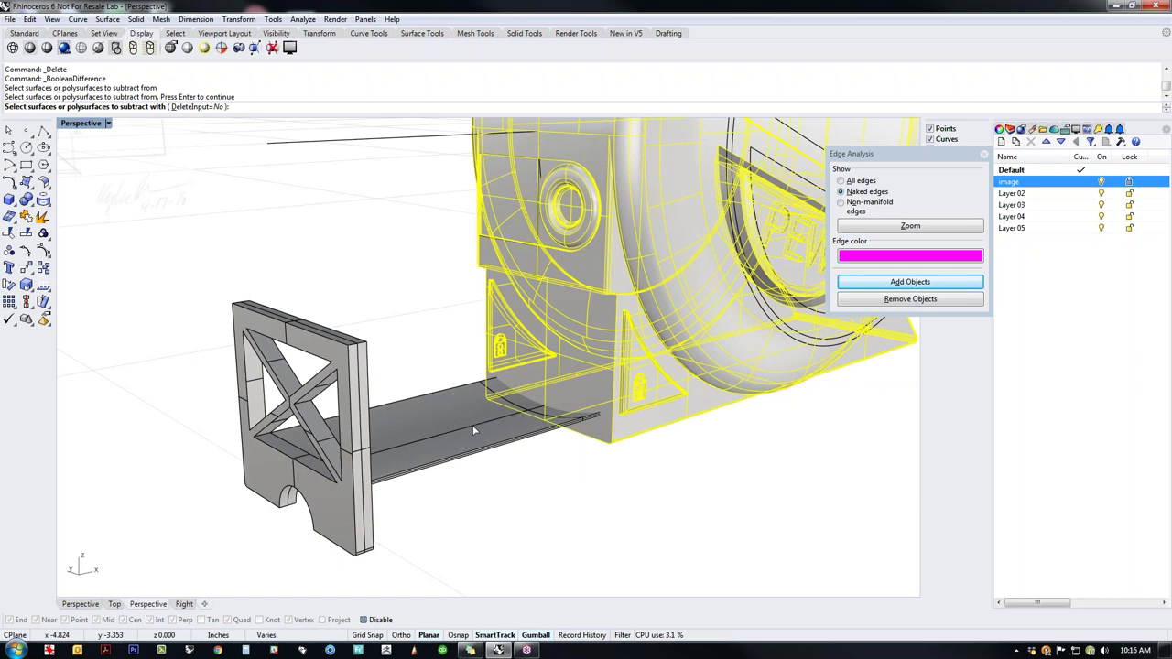
{"action": "left_click", "coordinate": [475, 430]}
{"action": "key", "text": "Return"}
{"action": "scroll", "coordinate": [512, 423], "scroll_direction": "up", "scroll_amount": 3}
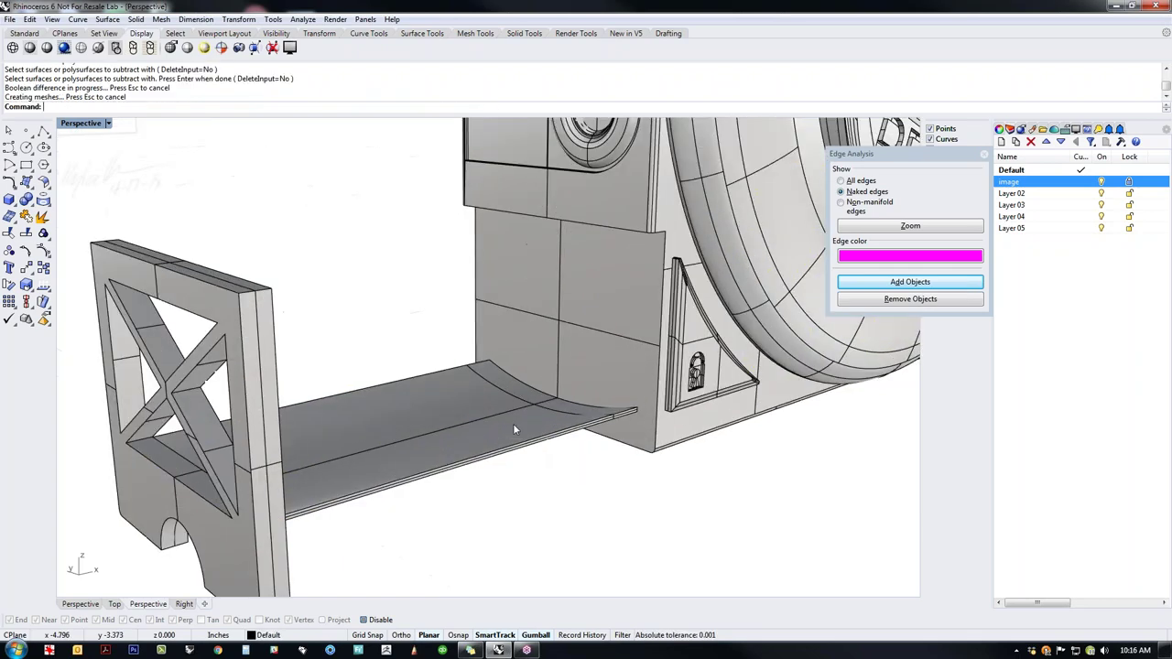
Step: Scale the tape blade slightly across its width with the gumball
{"action": "left_click", "coordinate": [502, 420]}
{"action": "left_click_drag", "start_coordinate": [613, 426], "coordinate": [607, 433]}
{"action": "left_click", "coordinate": [573, 491]}
{"action": "right_click_drag", "start_coordinate": [554, 485], "coordinate": [490, 446]}
{"action": "left_click", "coordinate": [465, 429]}
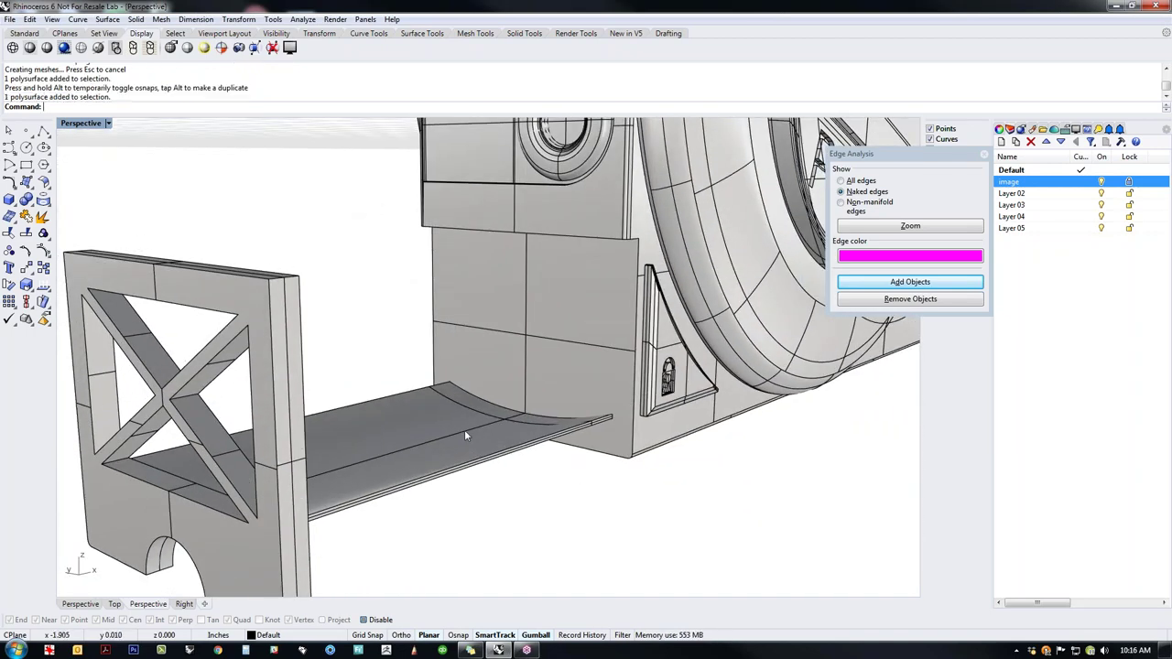
{"action": "left_click", "coordinate": [639, 549]}
{"action": "right_click_drag", "start_coordinate": [693, 546], "coordinate": [701, 517]}
Step: Undo the blade's gumball scaling and the Boolean difference on the main body
{"action": "key", "text": "ctrl+z"}
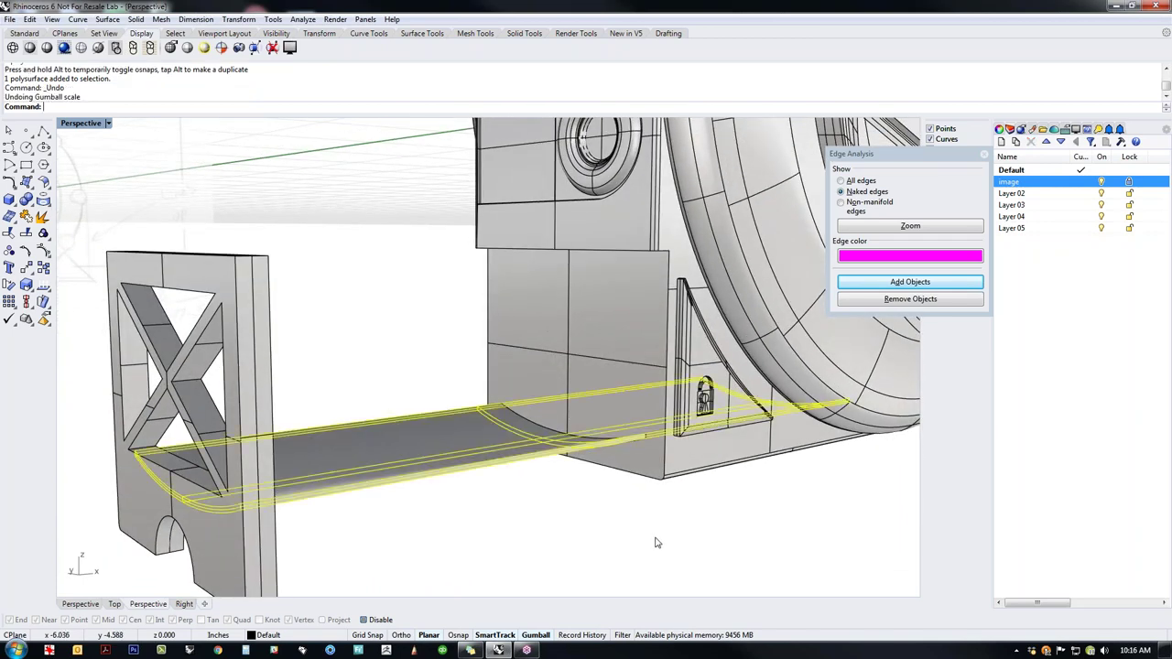
{"action": "key", "text": "ctrl+z"}
{"action": "left_click", "coordinate": [596, 540]}
{"action": "right_click_drag", "start_coordinate": [576, 531], "coordinate": [553, 526]}
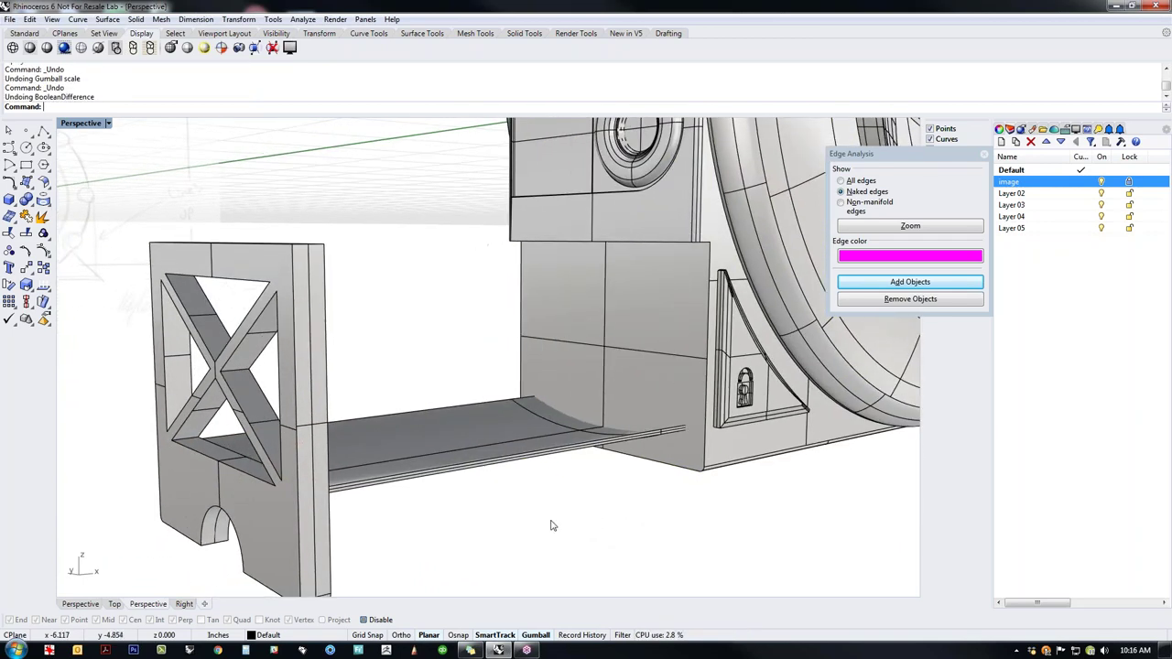
Step: Isolate the tape blade by hiding all other objects
{"action": "left_click", "coordinate": [426, 463]}
{"action": "type", "text": "ii"}
{"action": "key", "text": "Return"}
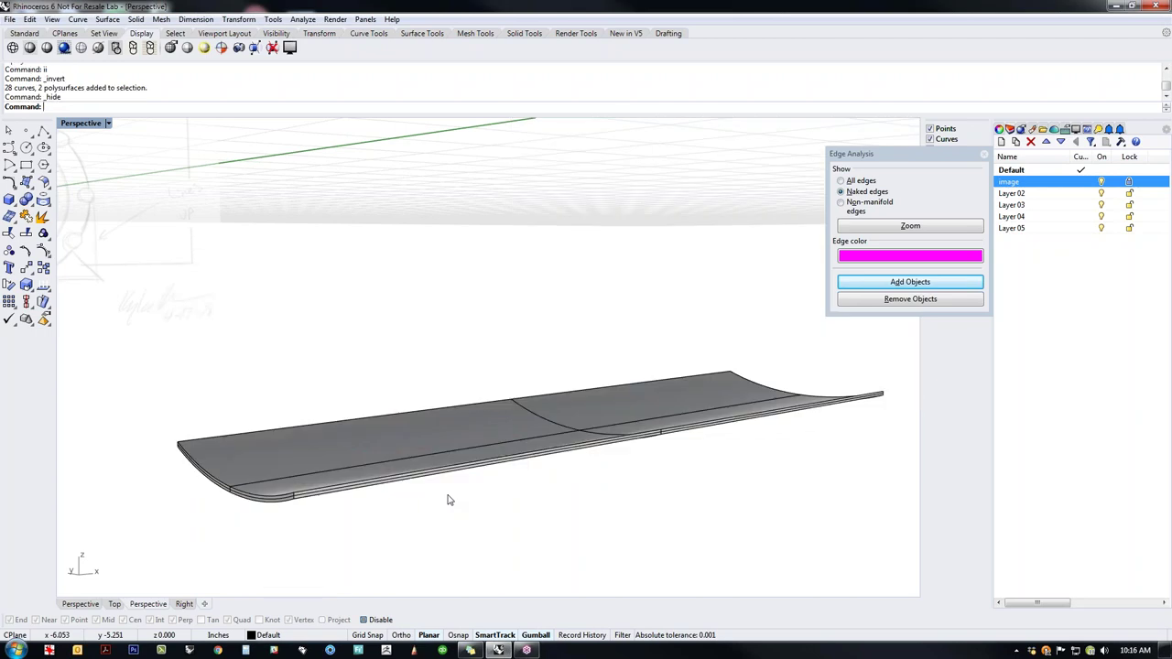
Step: Duplicate the border of the tape blade's end face as a curve on the current layer
{"action": "type", "text": "ff"}
{"action": "key", "text": "Return"}
{"action": "type", "text": "pp"}
{"action": "key", "text": "Return"}
{"action": "right_click_drag", "start_coordinate": [431, 498], "coordinate": [491, 397]}
{"action": "right_click_drag", "start_coordinate": [491, 398], "coordinate": [775, 443], "text": "shift"}
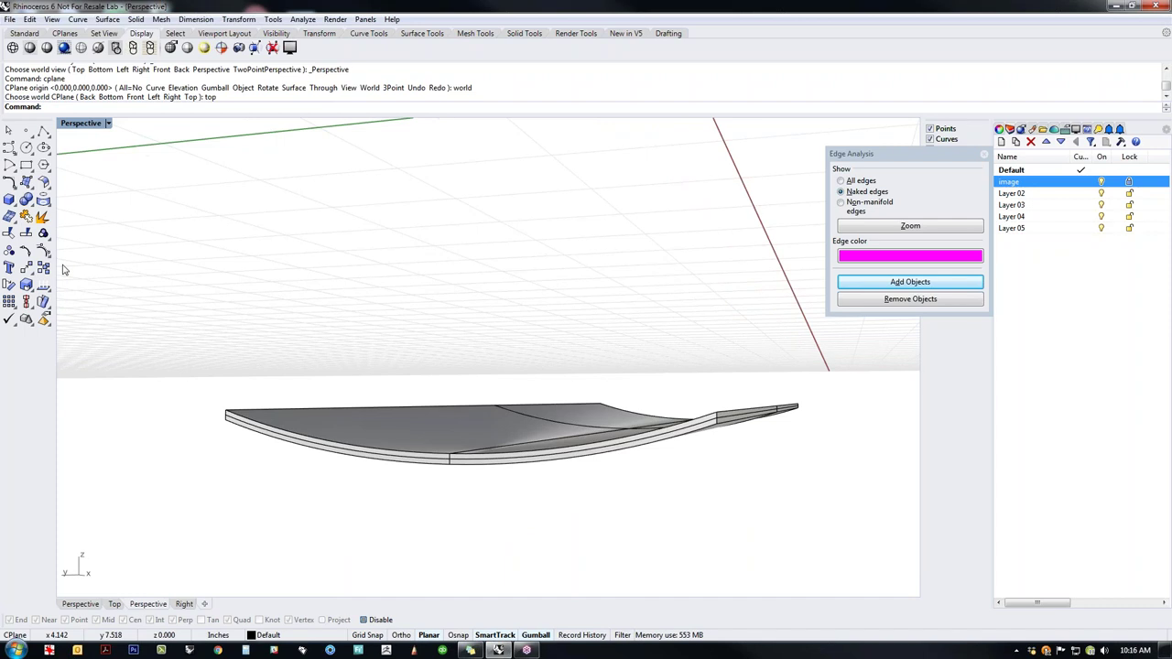
{"action": "left_click", "coordinate": [48, 206]}
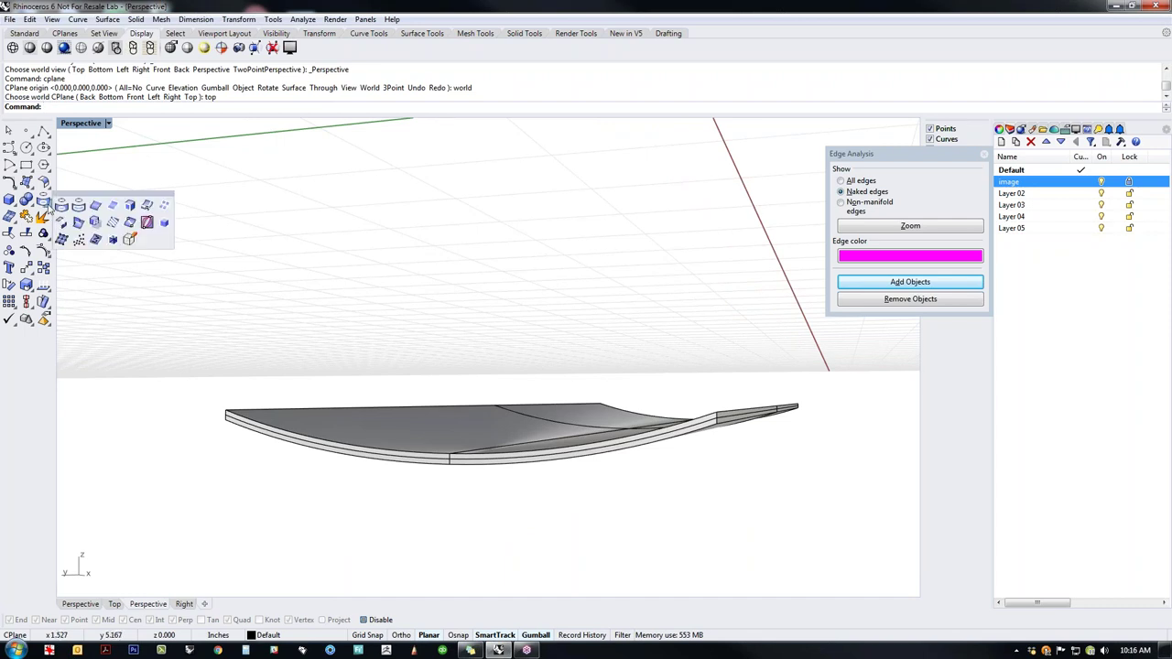
{"action": "left_click", "coordinate": [113, 206]}
{"action": "scroll", "coordinate": [319, 445], "scroll_direction": "up", "scroll_amount": 2}
{"action": "scroll", "coordinate": [319, 445], "scroll_direction": "up", "scroll_amount": 3}
{"action": "left_click", "coordinate": [308, 450]}
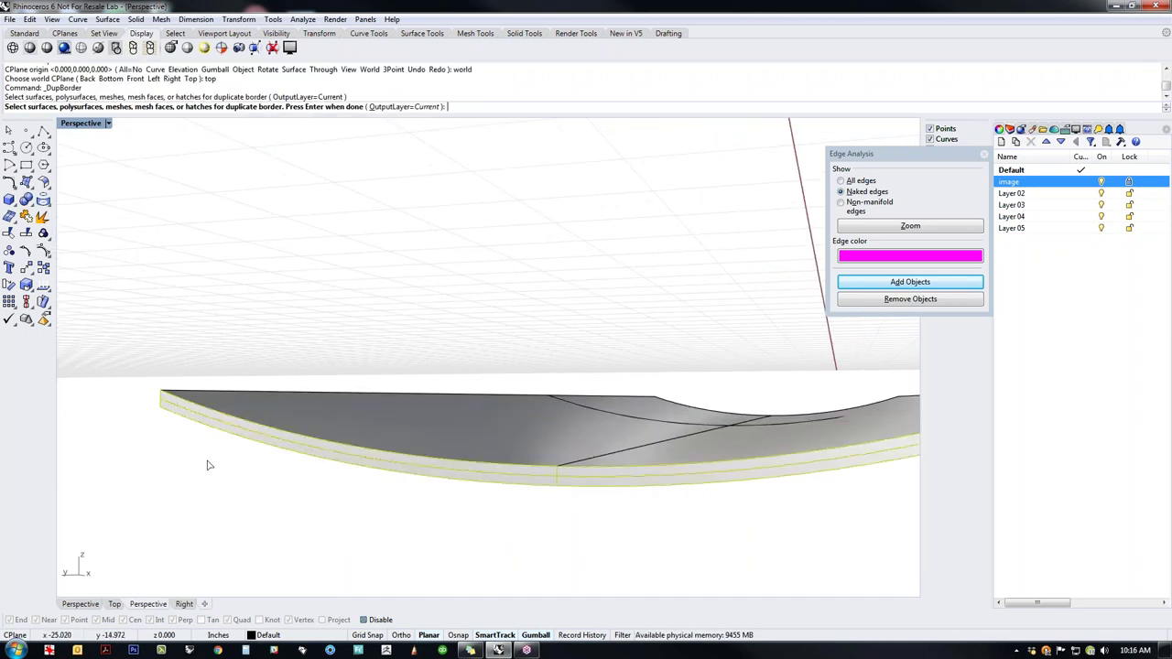
{"action": "right_click", "coordinate": [207, 465]}
{"action": "scroll", "coordinate": [270, 476], "scroll_direction": "down", "scroll_amount": 4}
{"action": "right_click_drag", "start_coordinate": [270, 476], "coordinate": [275, 513]}
{"action": "left_click_drag", "start_coordinate": [457, 478], "coordinate": [458, 480]}
{"action": "key", "text": "ctrl+z"}
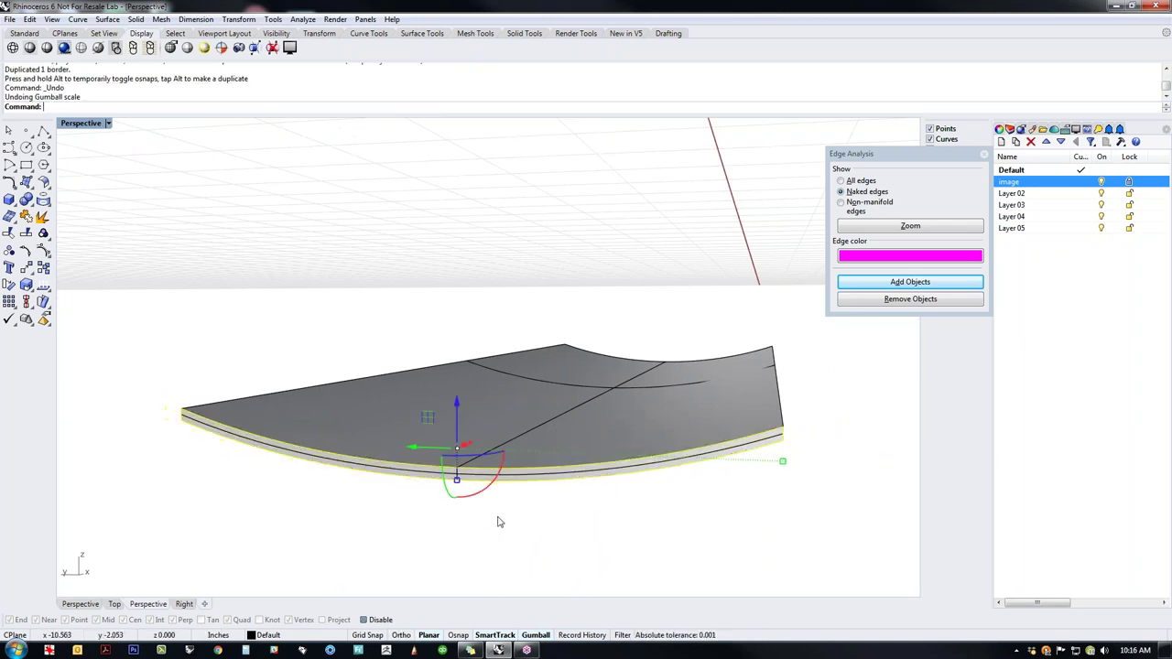
Step: Isolate the duplicated border curve by hiding everything else and show it in the Right view
{"action": "type", "text": "ii"}
{"action": "key", "text": "Return"}
{"action": "type", "text": "ff"}
{"action": "key", "text": "Return"}
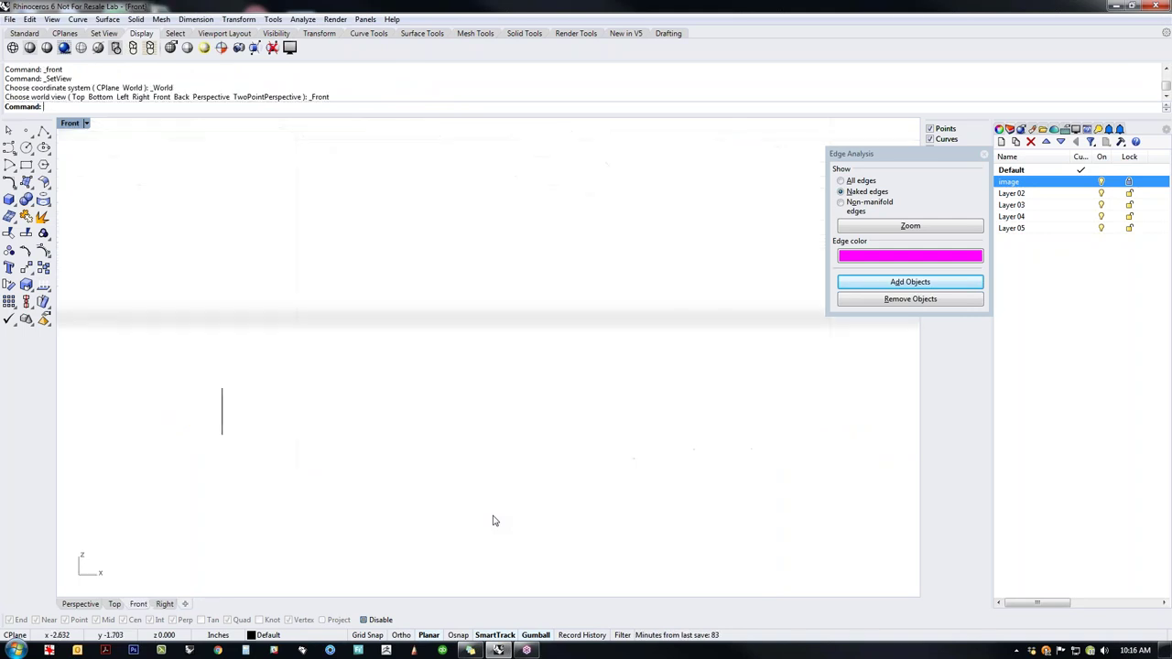
{"action": "type", "text": "r"}
{"action": "key", "text": "Return"}
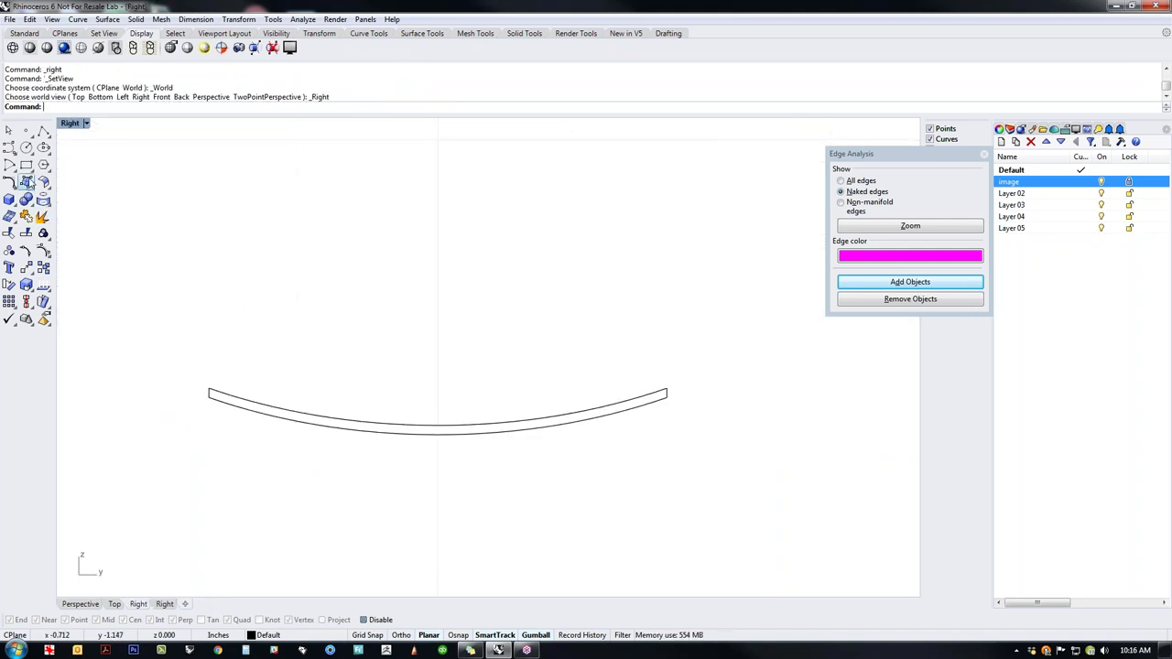
Step: Offset the blade's border curve outward by 0.01 with sharp corners
{"action": "left_click", "coordinate": [15, 191]}
{"action": "left_click", "coordinate": [59, 205]}
{"action": "left_click", "coordinate": [240, 397]}
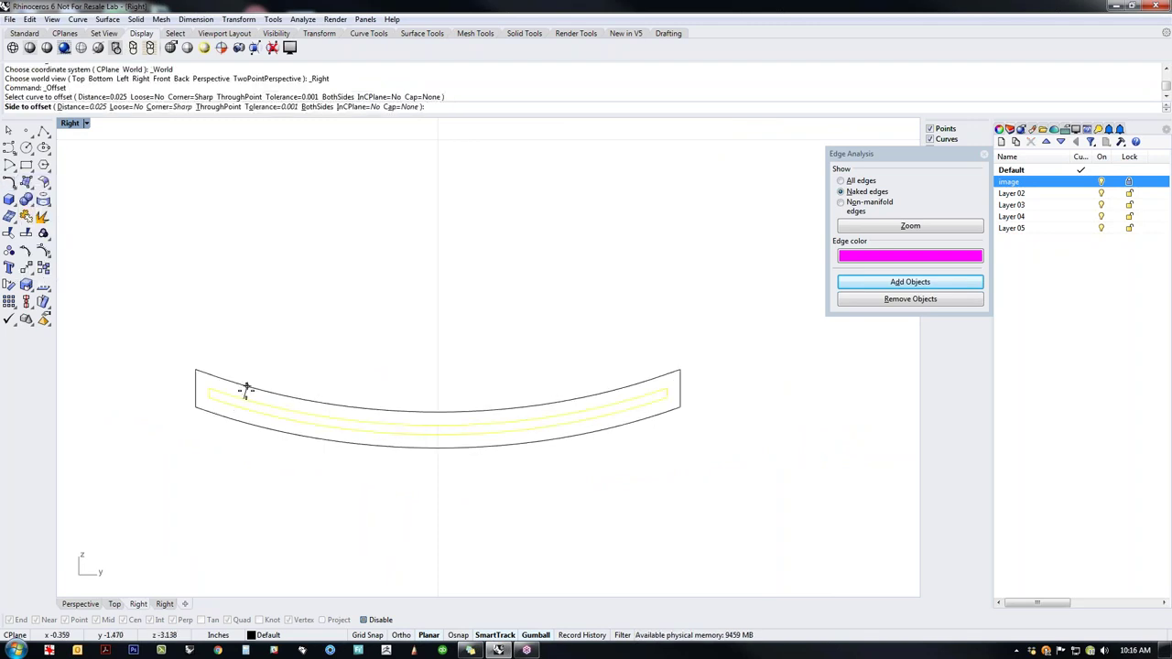
{"action": "type", "text": ".01"}
{"action": "key", "text": "Return"}
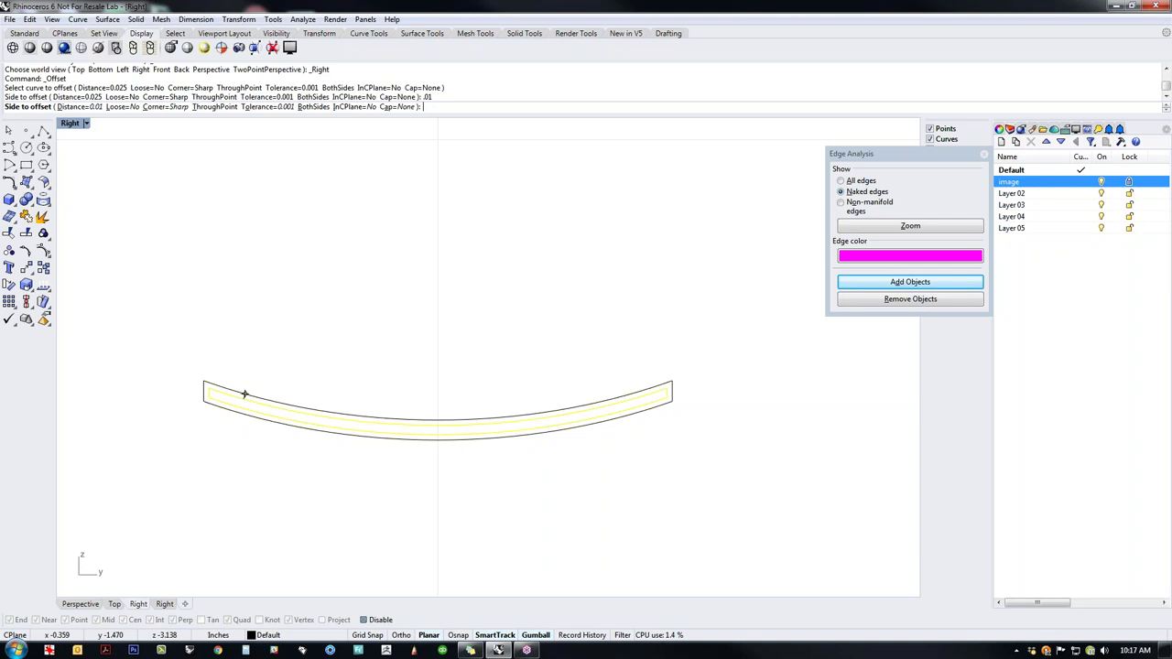
{"action": "left_click", "coordinate": [244, 395]}
{"action": "right_click", "coordinate": [244, 395]}
{"action": "left_click", "coordinate": [248, 394]}
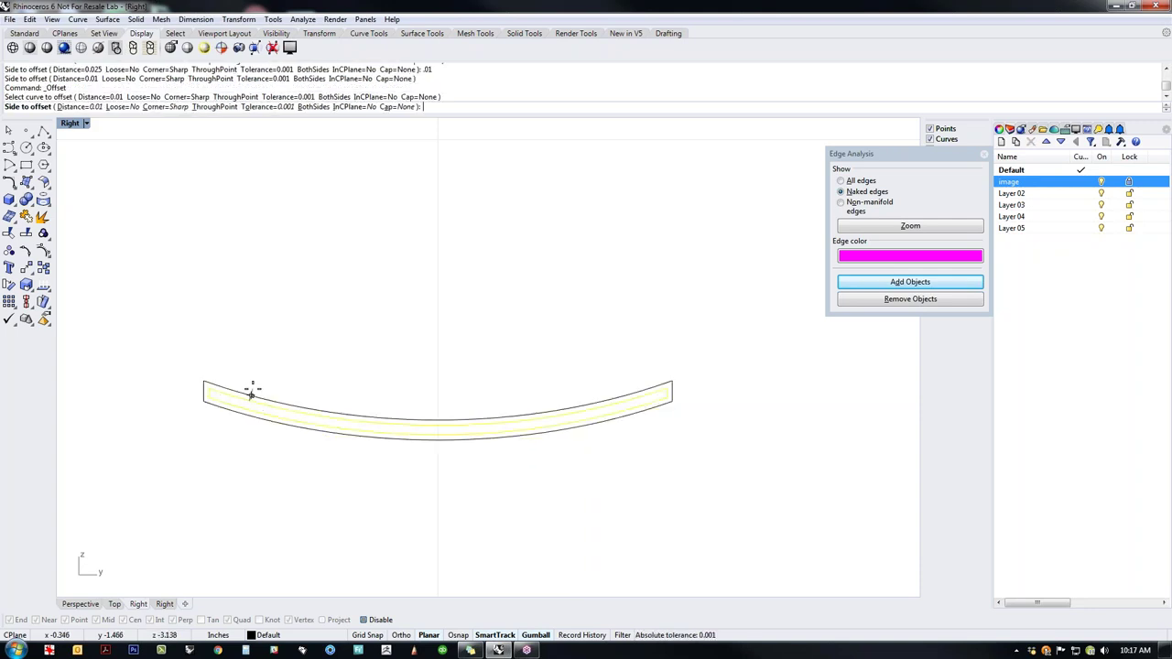
{"action": "left_click", "coordinate": [293, 396]}
Step: Extrude the offset curve along the blade's length and cap it into a closed solid
{"action": "type", "text": "p"}
{"action": "key", "text": "Return"}
{"action": "right_click_drag", "start_coordinate": [297, 392], "coordinate": [461, 372]}
{"action": "scroll", "coordinate": [461, 372], "scroll_direction": "up", "scroll_amount": 3}
{"action": "left_click_drag", "start_coordinate": [436, 353], "coordinate": [833, 411]}
{"action": "right_click_drag", "start_coordinate": [717, 471], "coordinate": [511, 485], "text": "shift"}
{"action": "left_click", "coordinate": [511, 420]}
{"action": "type", "text": "Cap"}
{"action": "key", "text": "Return"}
Step: Show the hidden objects and subtract the enlarged blade solid from the main body with a Boolean difference, using DeleteInput=No
{"action": "type", "text": "v"}
{"action": "key", "text": "Return"}
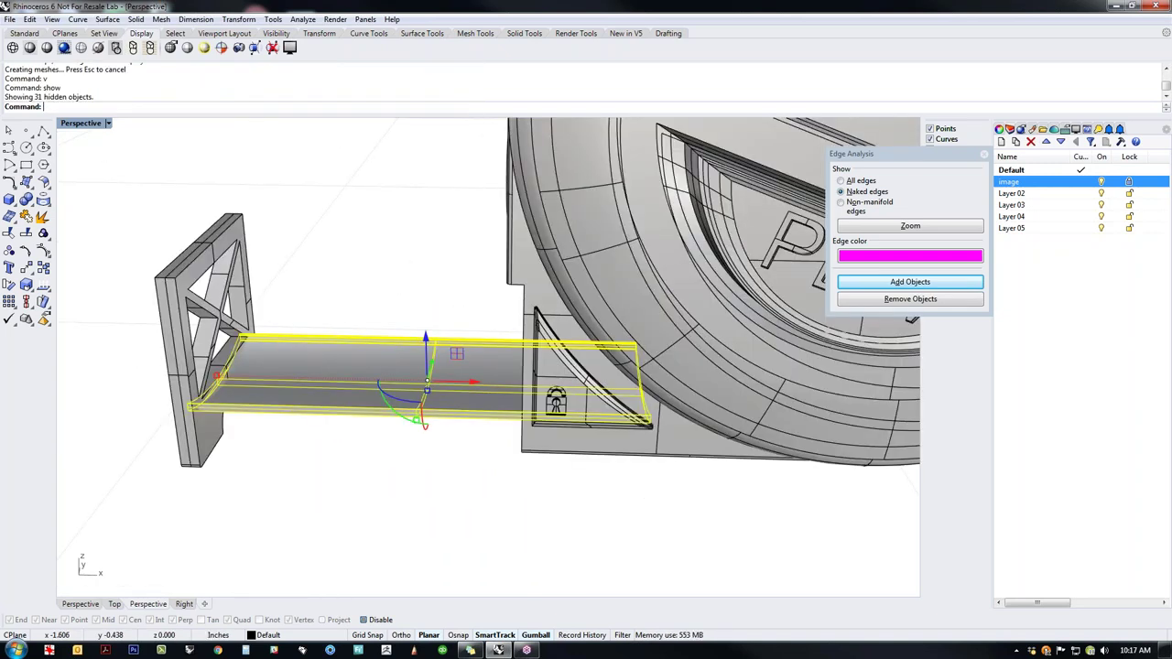
{"action": "right_click_drag", "start_coordinate": [454, 434], "coordinate": [551, 474]}
{"action": "left_click", "coordinate": [552, 474]}
{"action": "middle_click", "coordinate": [551, 474]}
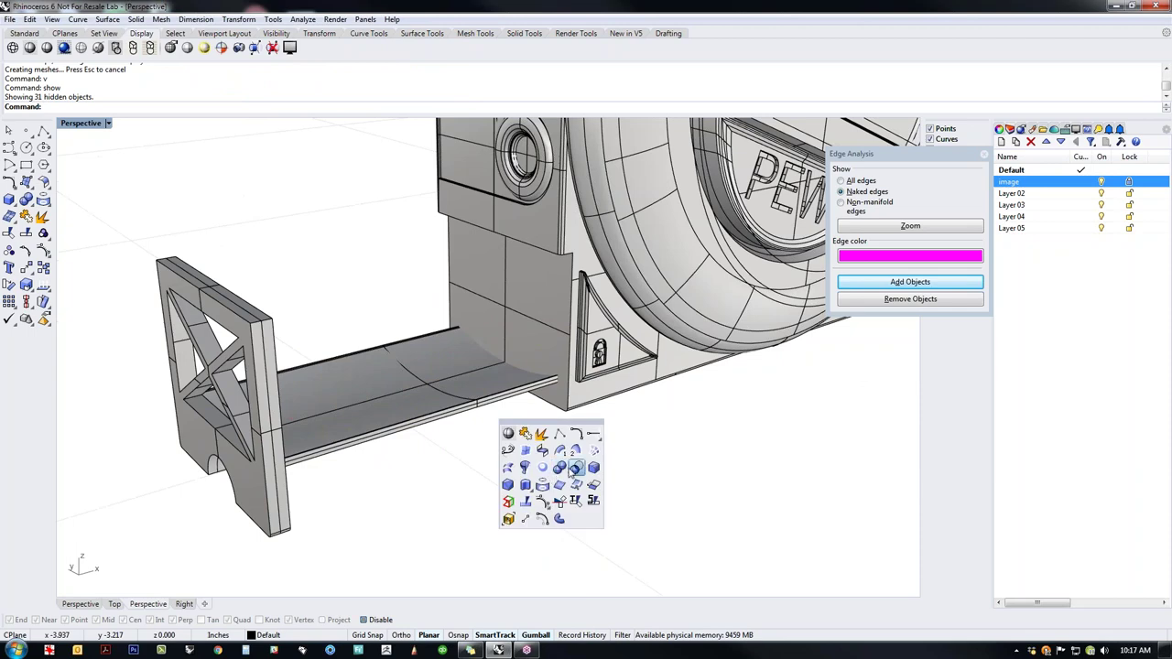
{"action": "left_click", "coordinate": [569, 466]}
{"action": "left_click", "coordinate": [561, 396]}
{"action": "key", "text": "Return"}
{"action": "left_click", "coordinate": [500, 397]}
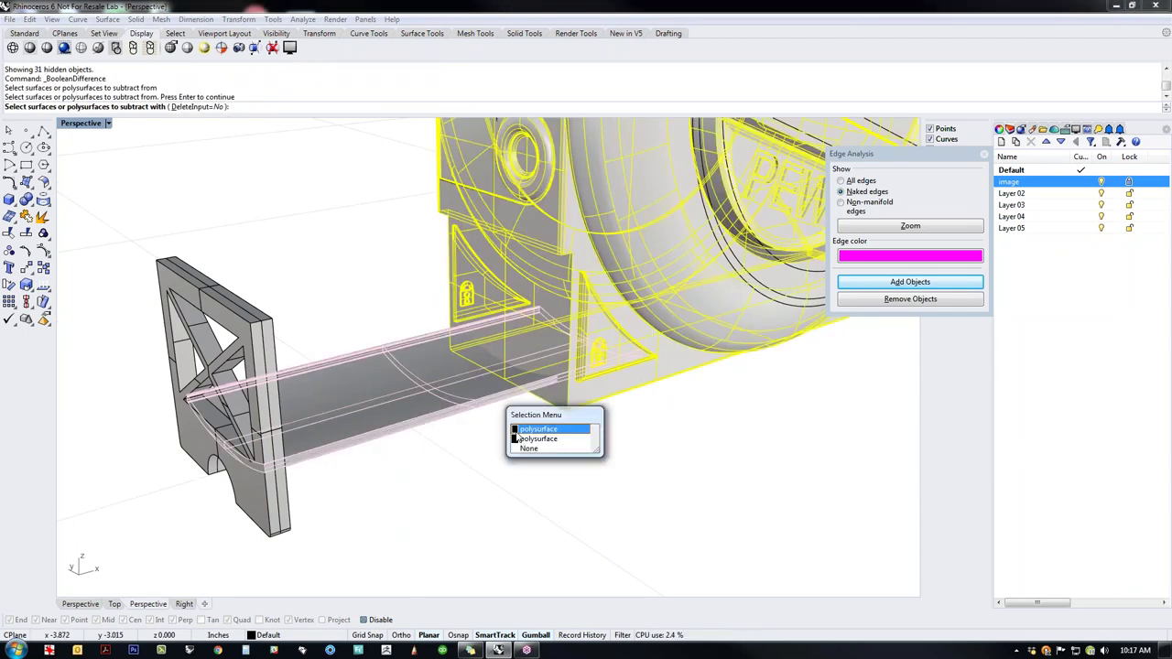
{"action": "left_click", "coordinate": [545, 430]}
{"action": "key", "text": "Return"}
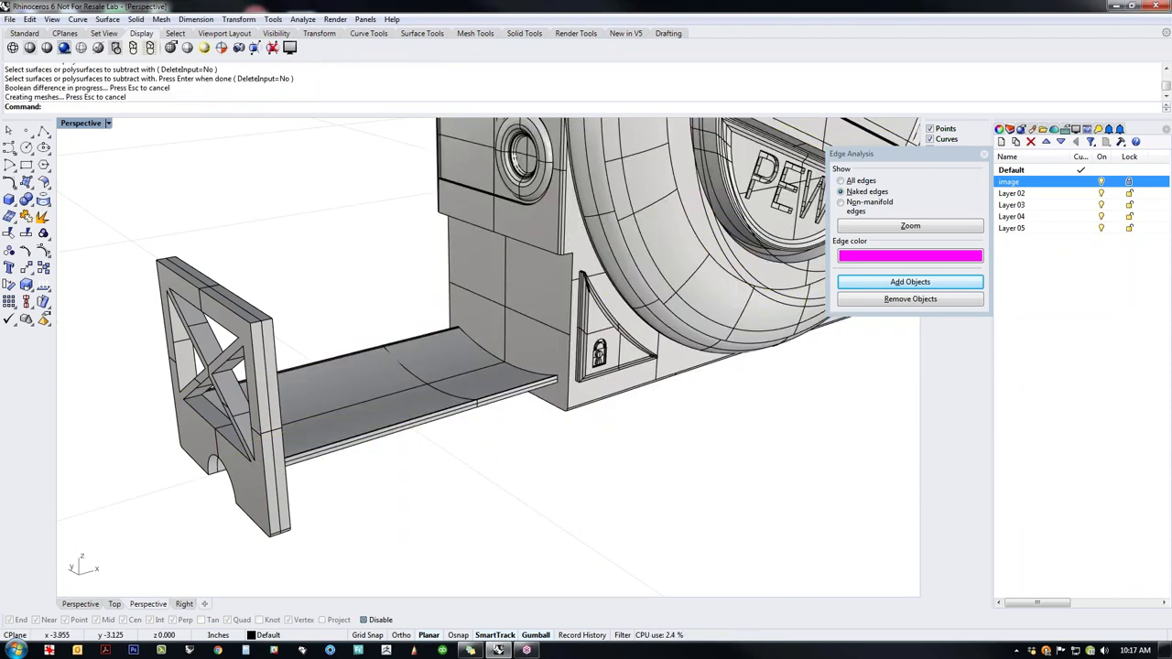
Step: Delete the enlarged cutting solid and inspect the slot around the tape blade
{"action": "left_click", "coordinate": [447, 417]}
{"action": "key", "text": "Delete"}
{"action": "right_click_drag", "start_coordinate": [447, 418], "coordinate": [393, 495]}
{"action": "scroll", "coordinate": [557, 379], "scroll_direction": "up", "scroll_amount": 6}
{"action": "scroll", "coordinate": [595, 443], "scroll_direction": "down", "scroll_amount": 6}
{"action": "scroll", "coordinate": [566, 478], "scroll_direction": "down", "scroll_amount": 5}
{"action": "scroll", "coordinate": [351, 464], "scroll_direction": "up", "scroll_amount": 7}
Step: Group the tape blade with the X-braced end plate
{"action": "left_click", "coordinate": [358, 457]}
{"action": "left_click", "coordinate": [301, 491], "text": "shift"}
{"action": "scroll", "coordinate": [309, 489], "scroll_direction": "down", "scroll_amount": 2}
{"action": "scroll", "coordinate": [327, 484], "scroll_direction": "down", "scroll_amount": 4}
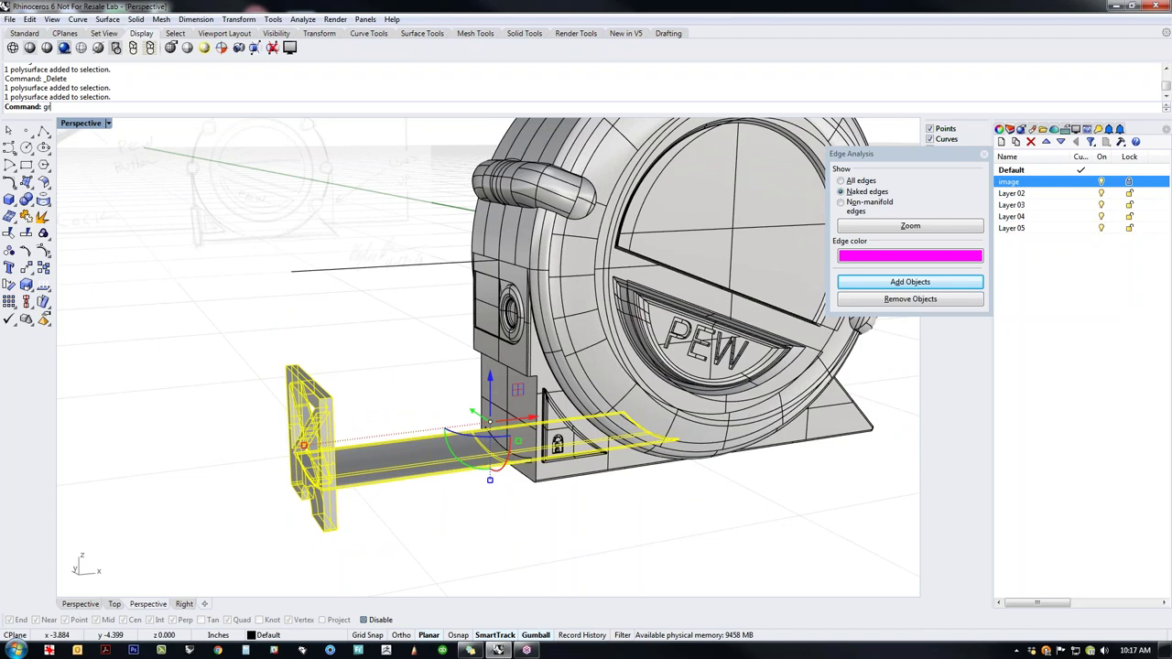
{"action": "key", "text": "Return"}
{"action": "left_click", "coordinate": [403, 493]}
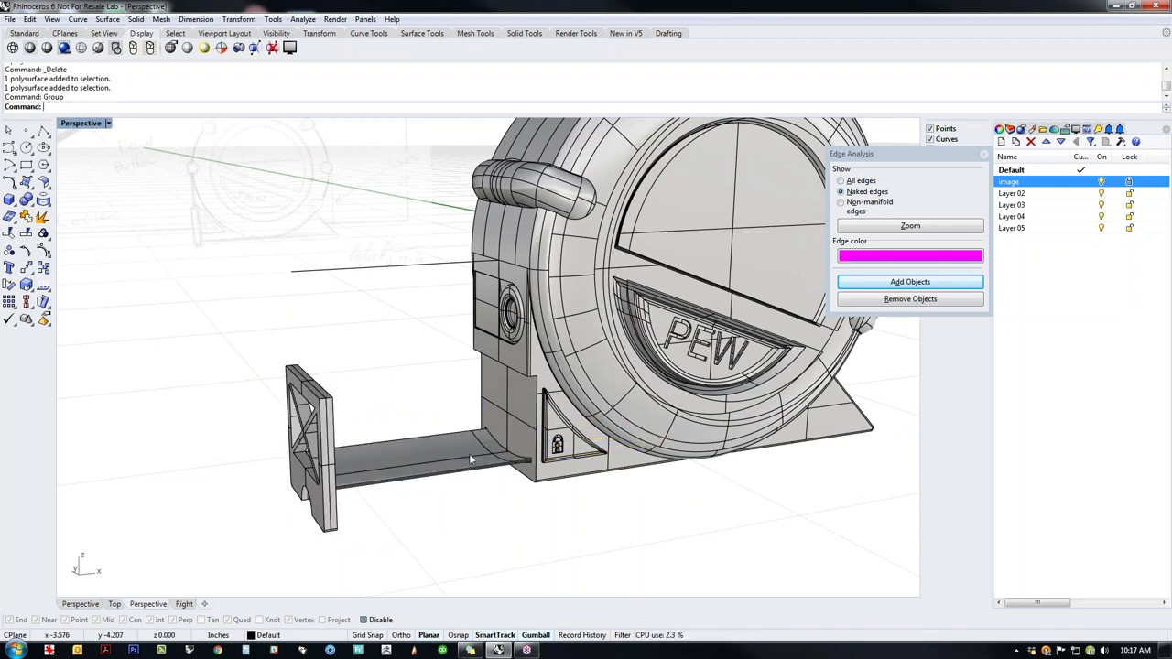
Step: Slide the grouped blade and end plate along X into the slot until the plate sits against the body
{"action": "left_click", "coordinate": [477, 449]}
{"action": "left_click_drag", "start_coordinate": [477, 450], "coordinate": [654, 418]}
{"action": "left_click", "coordinate": [607, 527]}
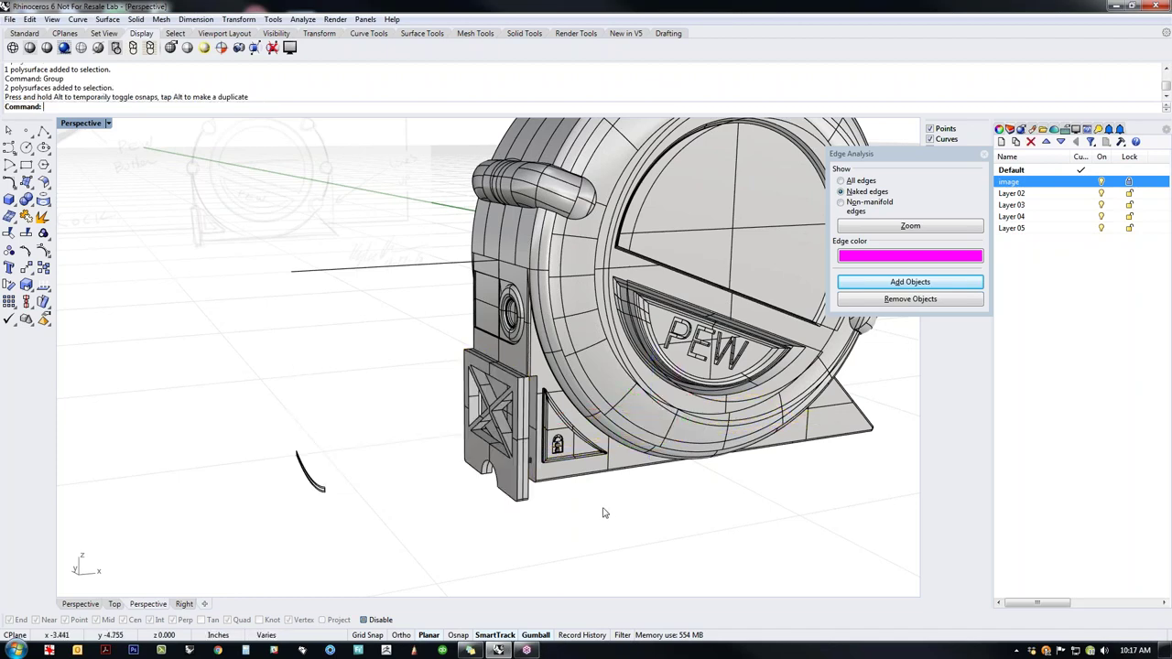
Step: Delete the leftover blade profile curves in front of the tape measure
{"action": "scroll", "coordinate": [359, 457], "scroll_direction": "down", "scroll_amount": 4}
{"action": "left_click_drag", "start_coordinate": [328, 441], "coordinate": [326, 482]}
{"action": "key", "text": "Delete"}
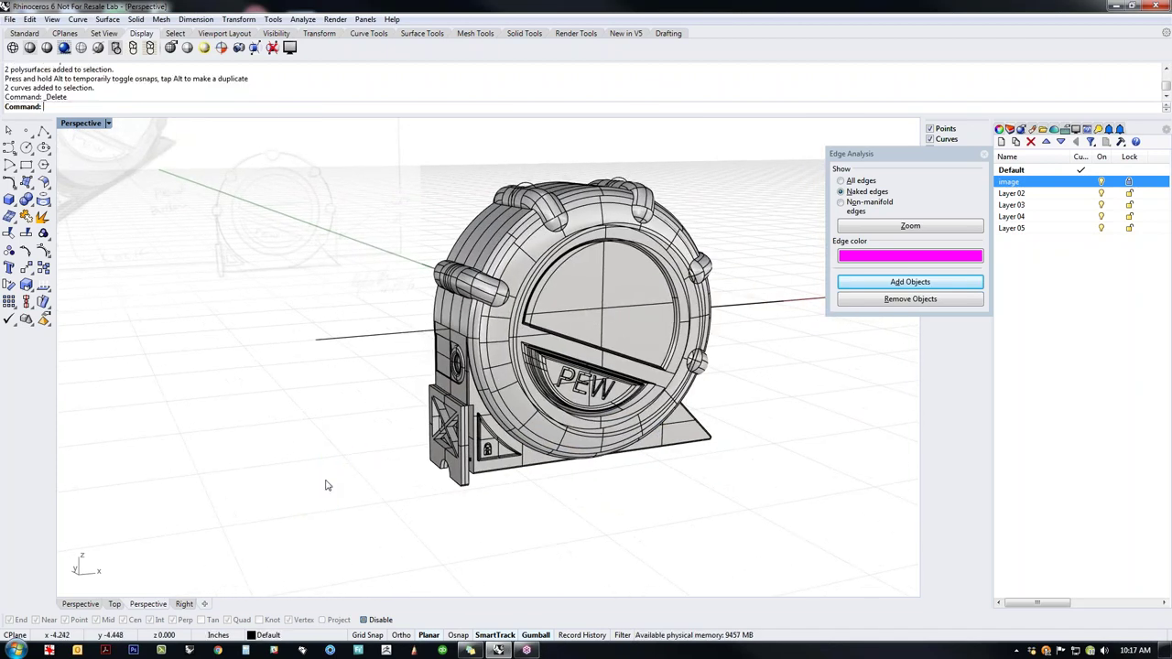
{"action": "left_click", "coordinate": [11, 19]}
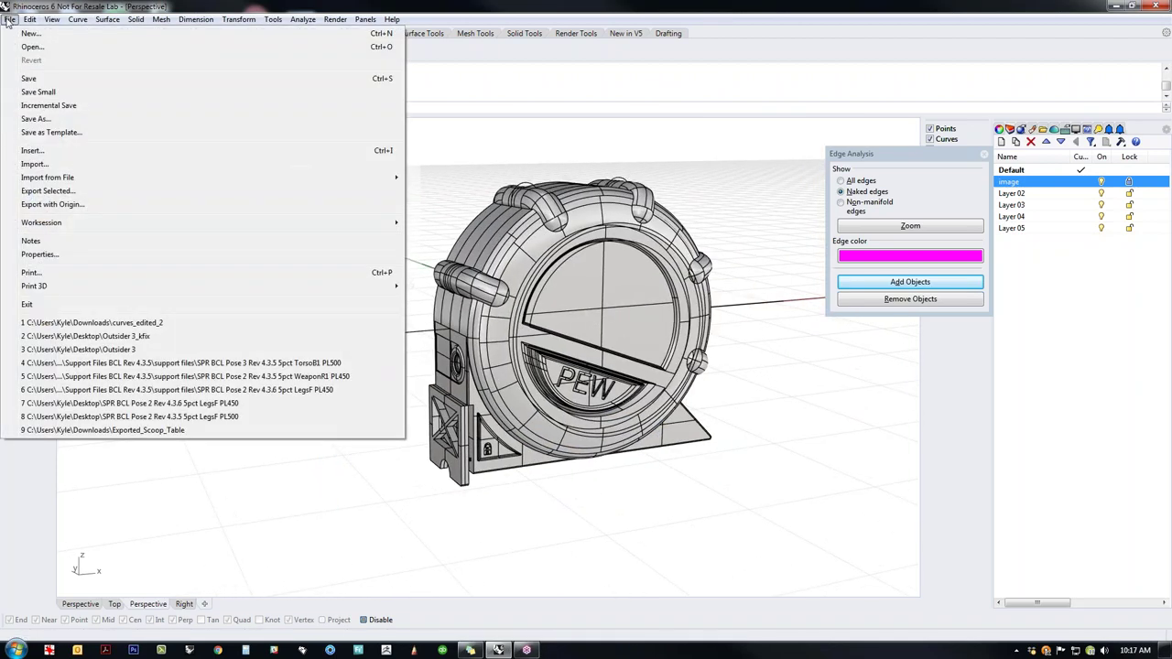
{"action": "left_click", "coordinate": [36, 106]}
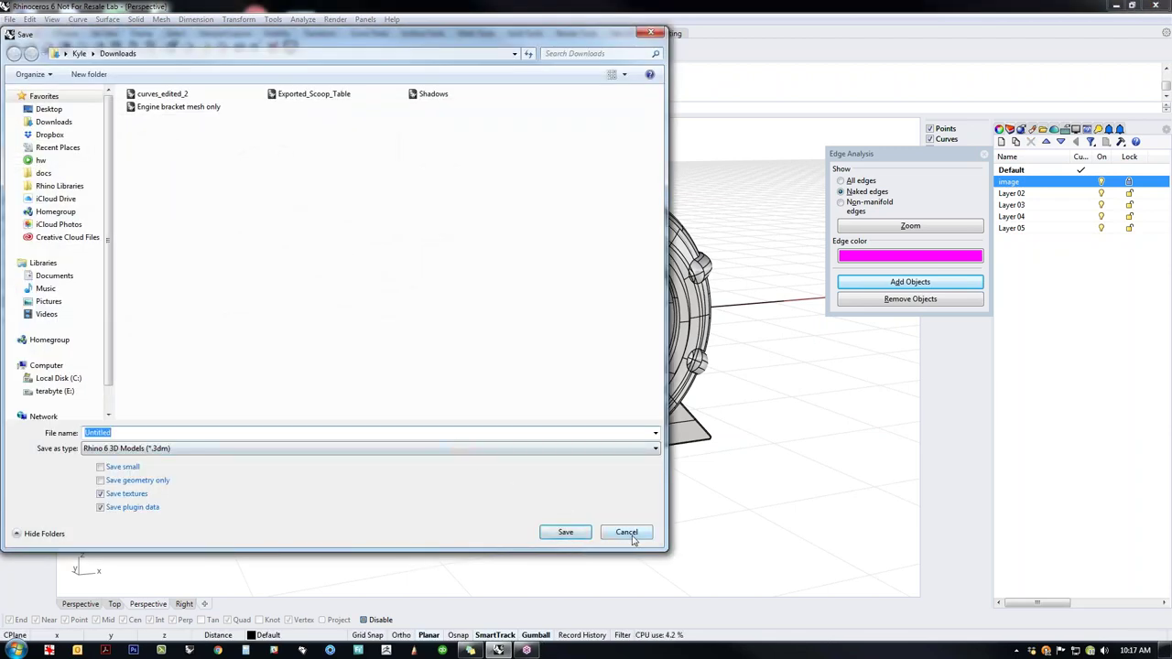
{"action": "left_click", "coordinate": [628, 533]}
Step: Save the model to the Desktop as TAPE_DEMO in Rhino 6 format
{"action": "left_click", "coordinate": [11, 19]}
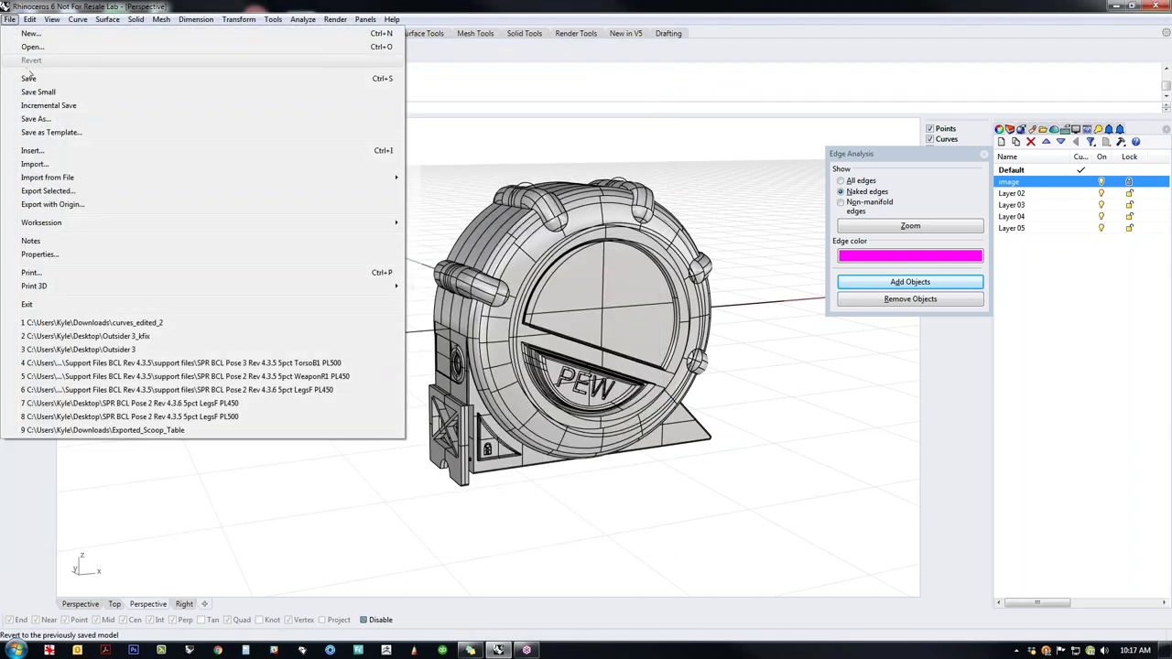
{"action": "left_click", "coordinate": [36, 119]}
{"action": "left_click", "coordinate": [48, 109]}
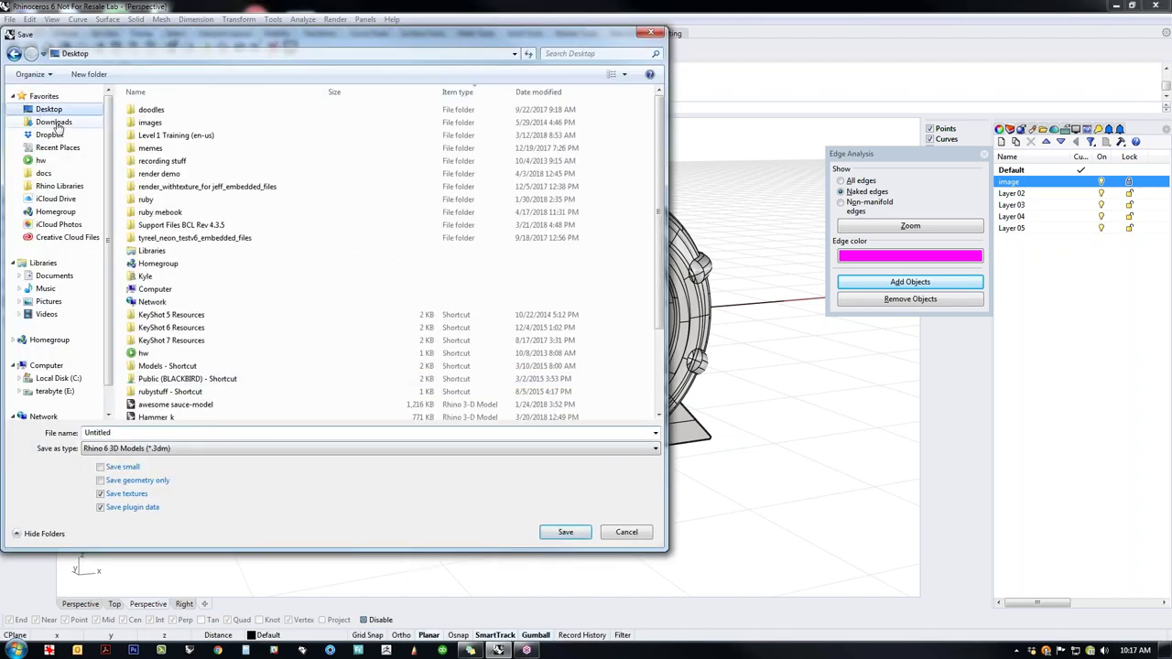
{"action": "double_click", "coordinate": [137, 434]}
{"action": "type", "text": "TAPE_DEMO"}
{"action": "key", "text": "Return"}
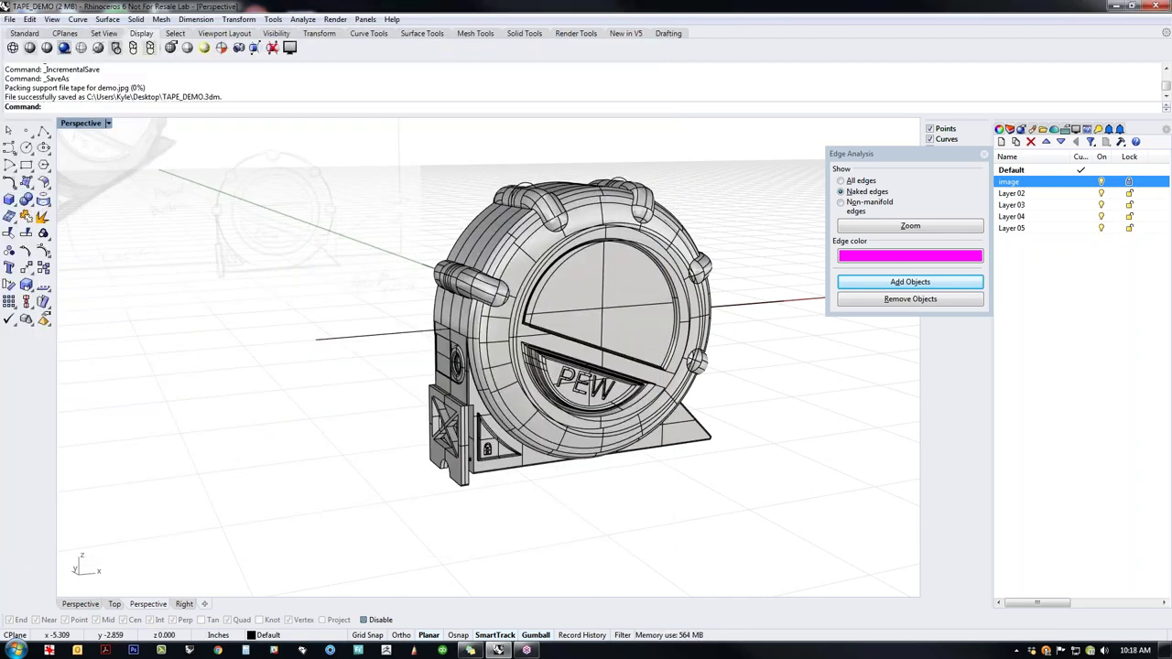
Step: Preview the whole tape measure with the Shade command in Rendered mode and leave the preview
{"action": "right_click_drag", "start_coordinate": [181, 442], "coordinate": [229, 472]}
{"action": "left_click", "coordinate": [25, 33]}
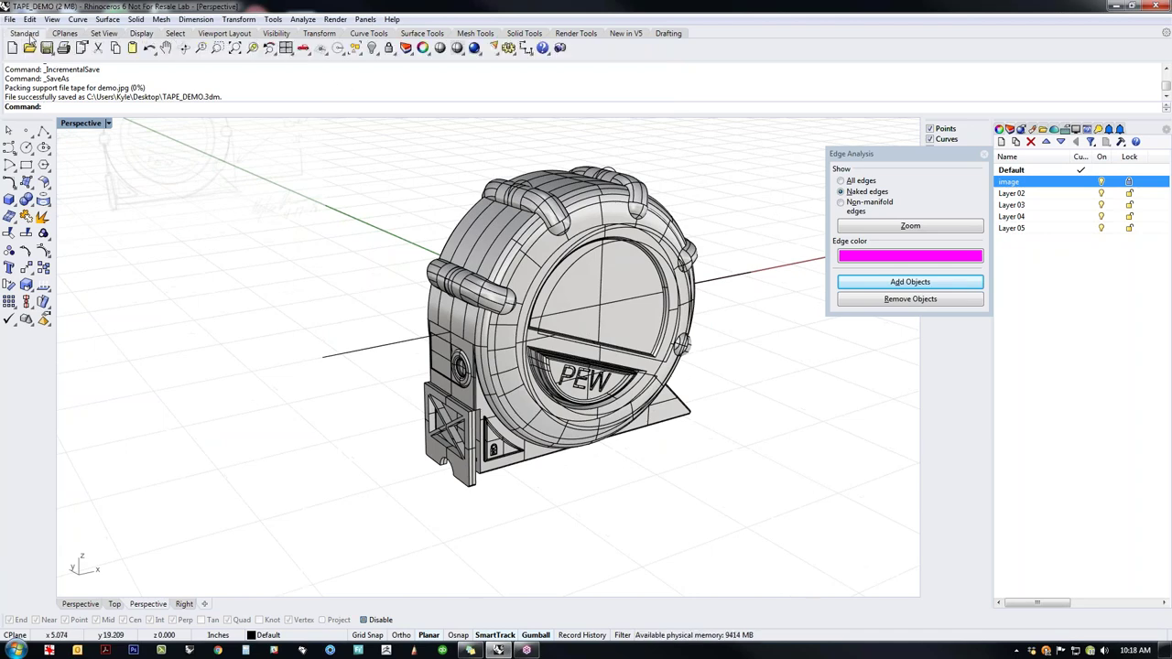
{"action": "left_click", "coordinate": [441, 48]}
{"action": "right_click_drag", "start_coordinate": [715, 426], "coordinate": [678, 453]}
{"action": "key", "text": "Escape"}
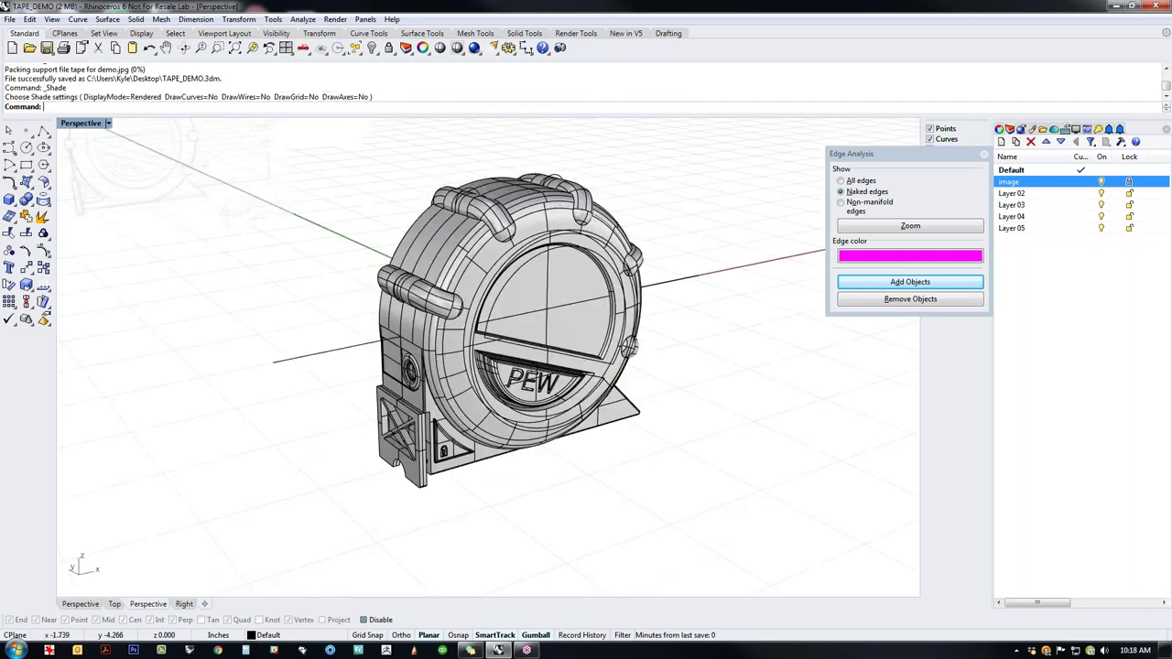
Step: Select all curves, rename Layer 02 to "curves" and move the selected curves onto that layer
{"action": "type", "text": "cc"}
{"action": "key", "text": "Return"}
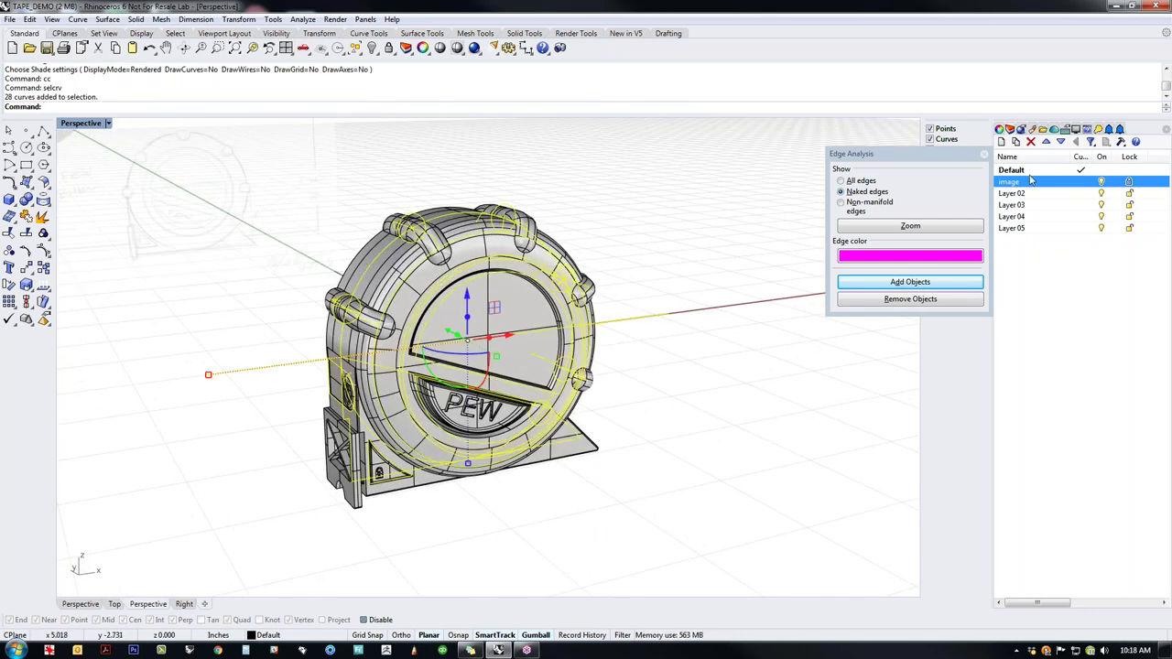
{"action": "double_click", "coordinate": [1011, 194]}
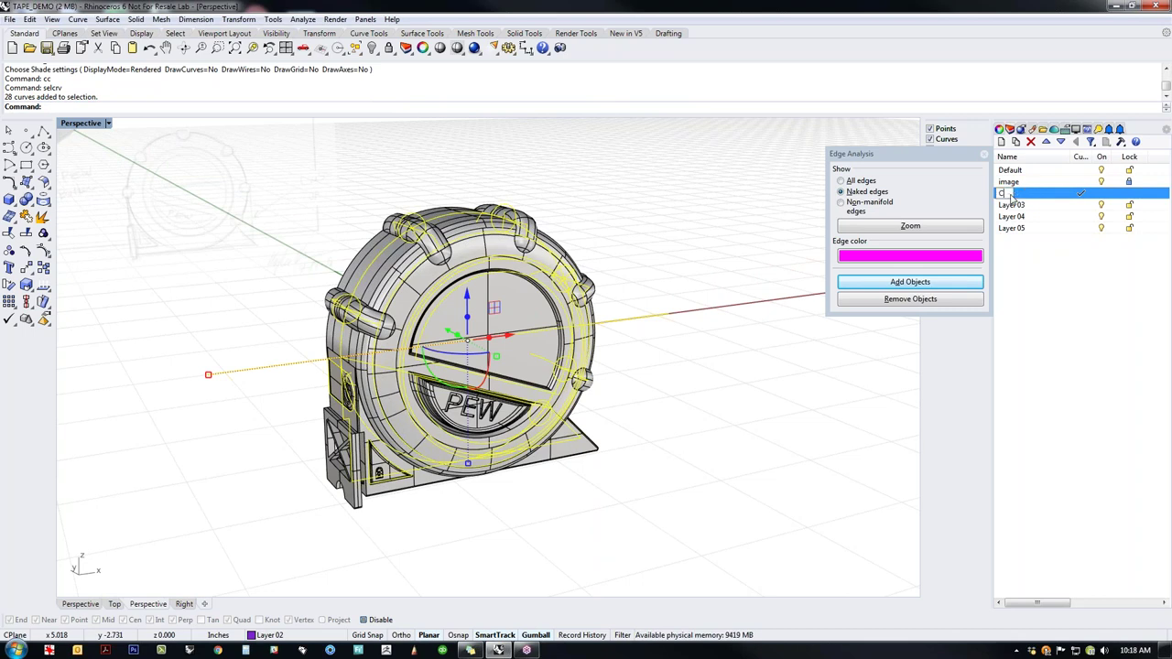
{"action": "type", "text": "URVES"}
{"action": "key", "text": "Return"}
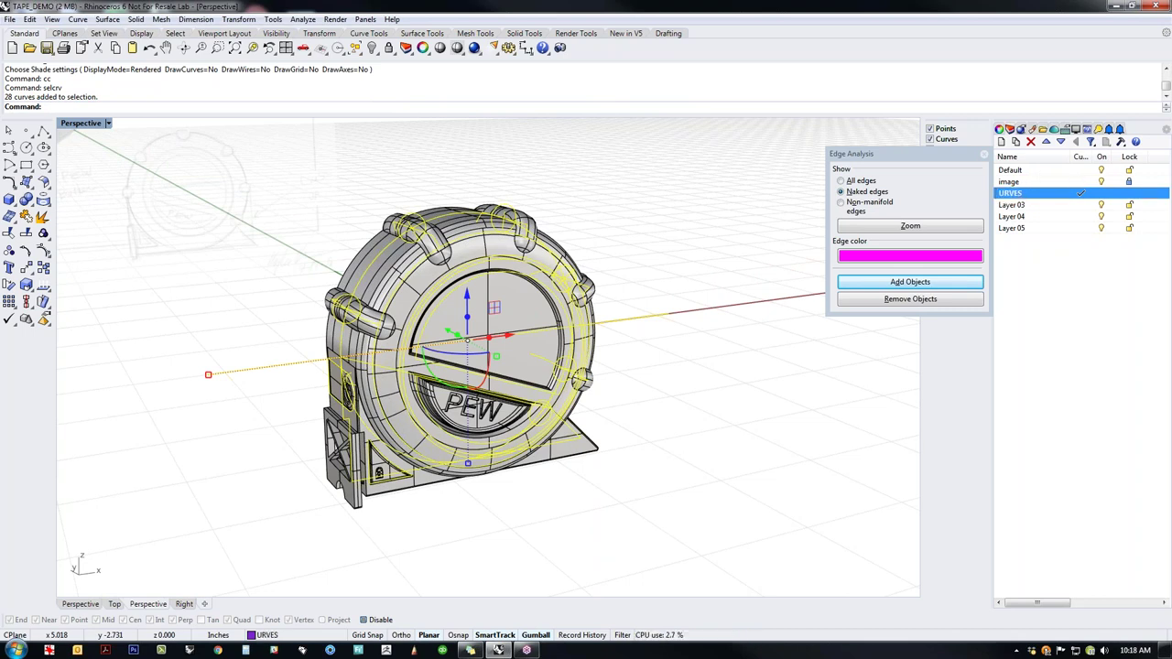
{"action": "left_click", "coordinate": [1014, 195]}
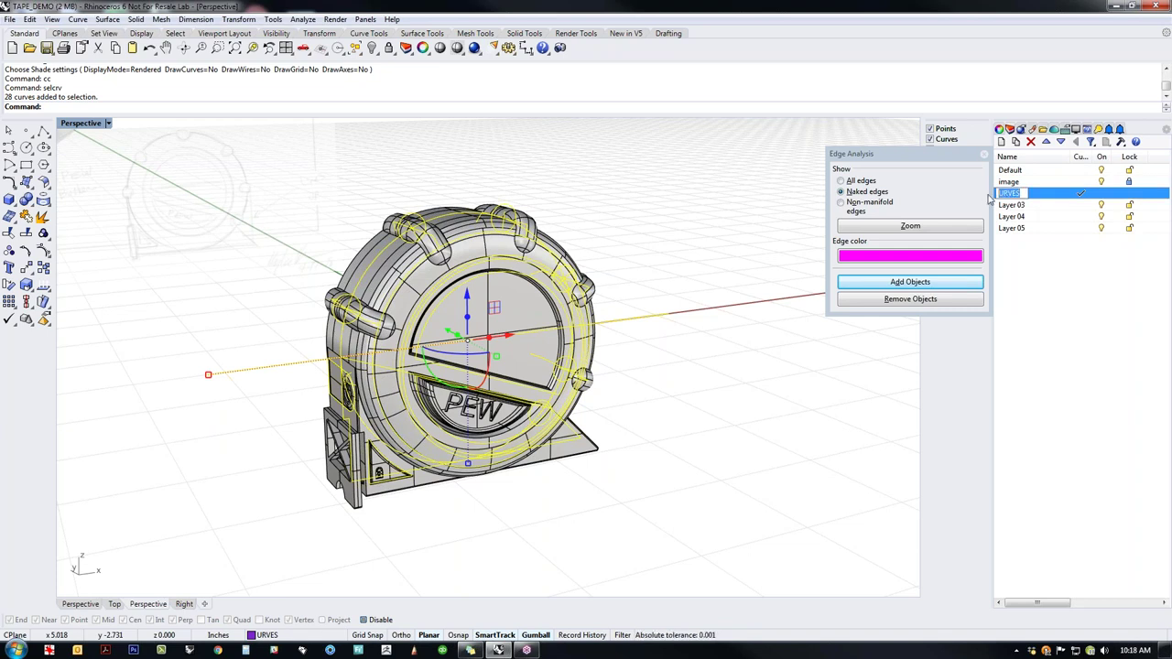
{"action": "type", "text": "curves"}
{"action": "key", "text": "Return"}
{"action": "right_click", "coordinate": [1012, 194]}
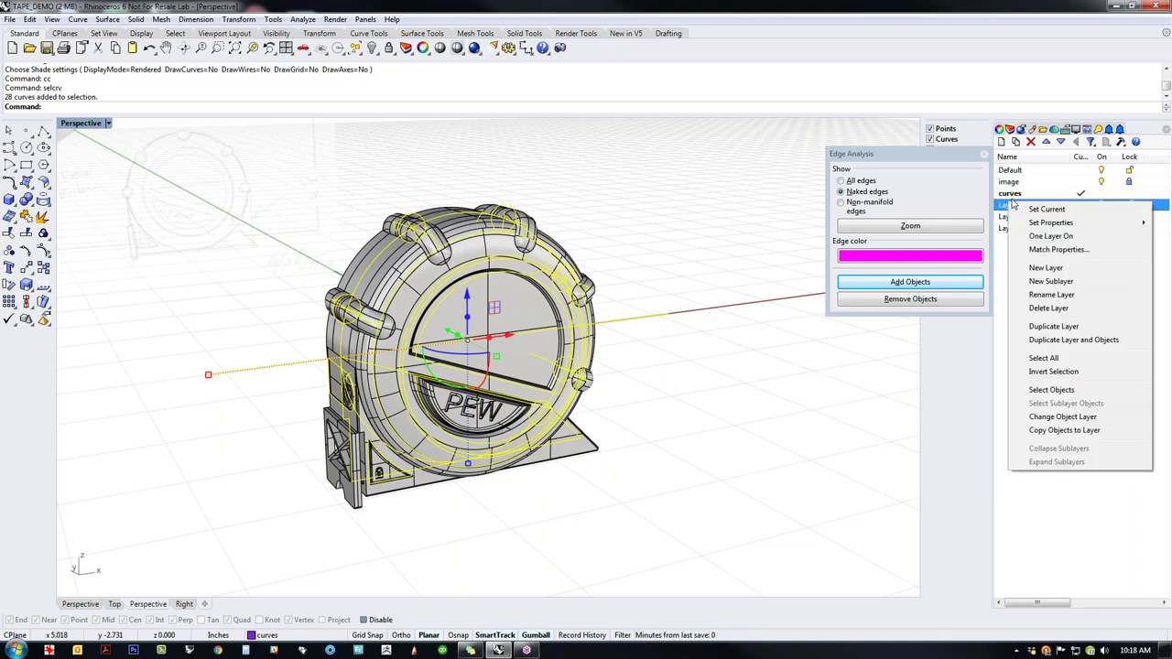
{"action": "left_click", "coordinate": [1070, 410]}
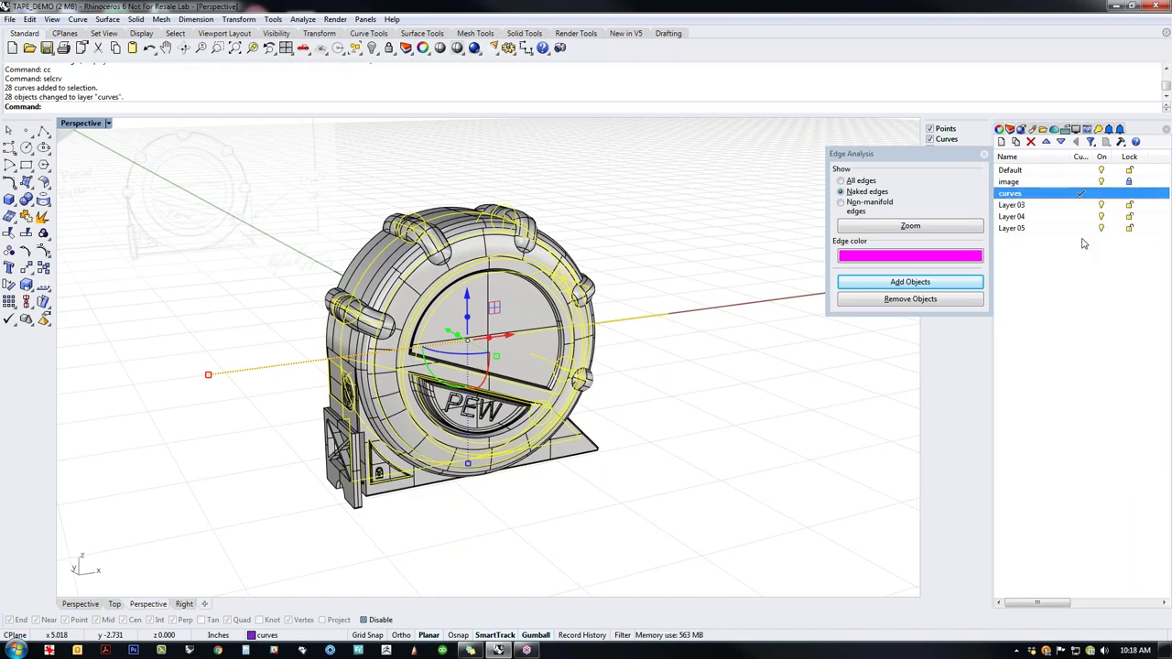
Step: Make Default the current layer and turn off the curves and image layers
{"action": "left_click", "coordinate": [1081, 170]}
{"action": "left_click", "coordinate": [1102, 194]}
{"action": "scroll", "coordinate": [759, 531], "scroll_direction": "down", "scroll_amount": 4}
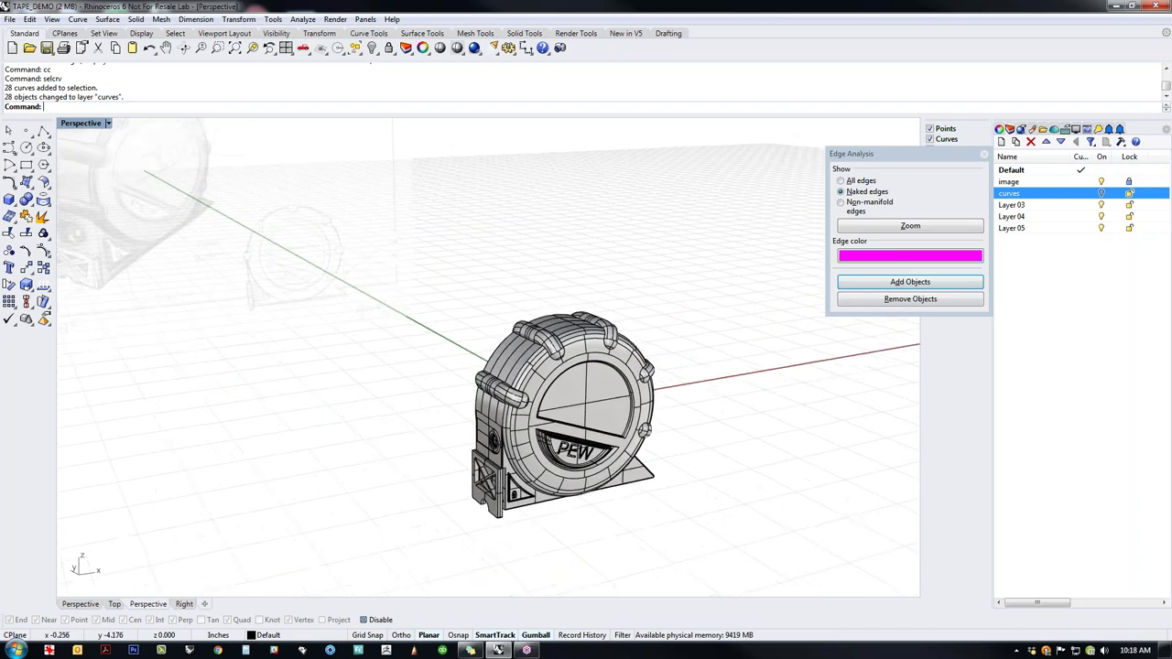
{"action": "left_click", "coordinate": [1101, 181]}
{"action": "scroll", "coordinate": [646, 445], "scroll_direction": "up", "scroll_amount": 4}
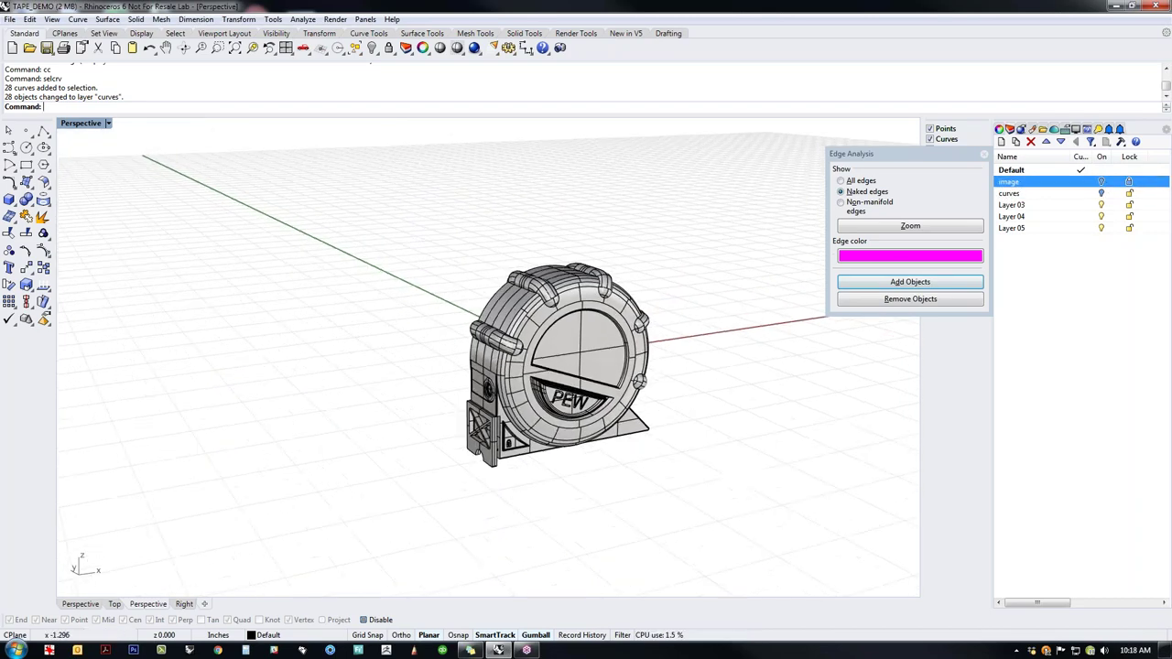
{"action": "scroll", "coordinate": [604, 445], "scroll_direction": "up", "scroll_amount": 2}
{"action": "right_click_drag", "start_coordinate": [645, 444], "coordinate": [595, 421], "text": "shift"}
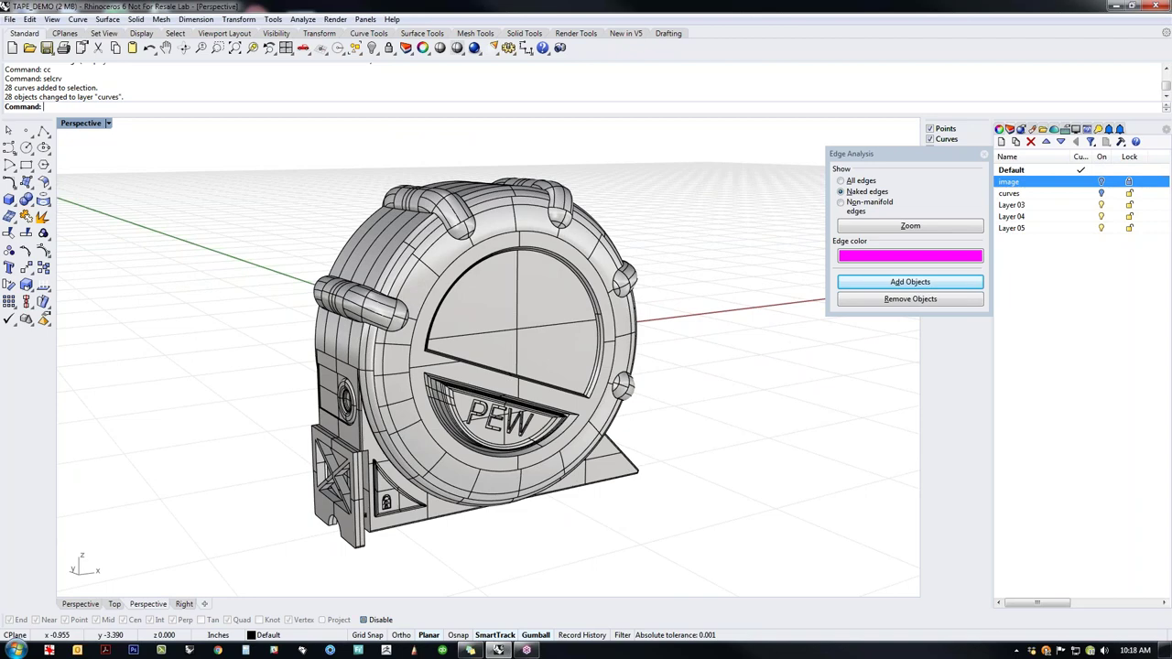
{"action": "right_click_drag", "start_coordinate": [560, 473], "coordinate": [549, 475]}
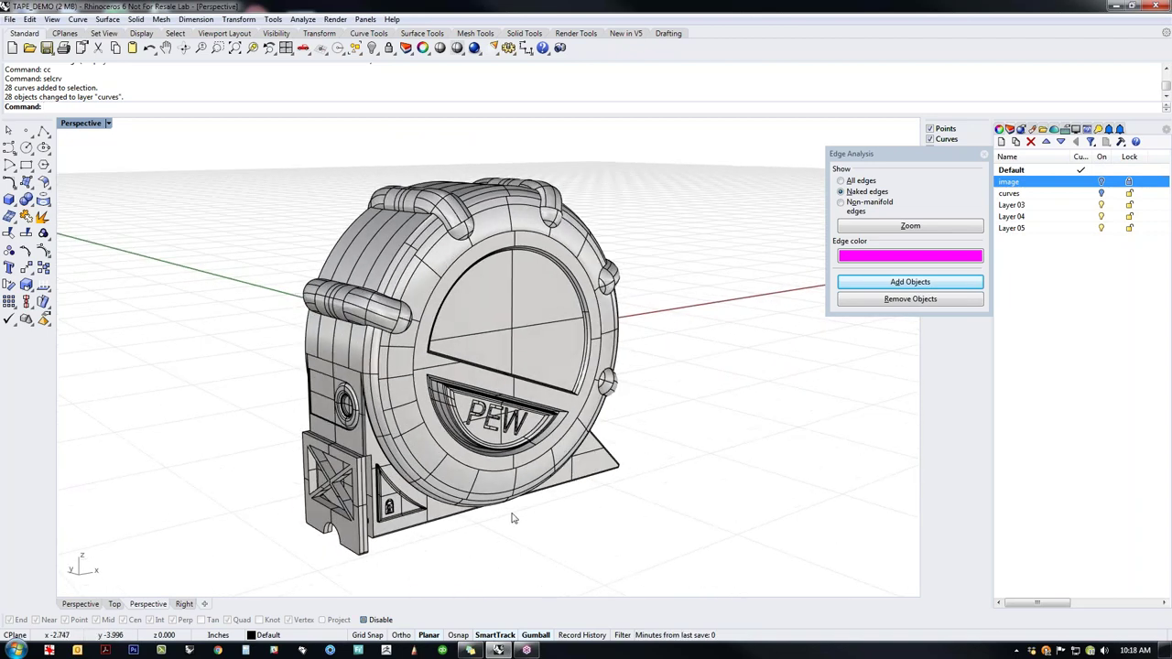
Step: Set the Perspective viewport's display mode to Rendered and leave nothing selected on the tape measure
{"action": "left_click", "coordinate": [91, 125]}
{"action": "left_click", "coordinate": [92, 182]}
{"action": "mouse_move", "coordinate": [572, 423]}
{"action": "right_mouse_down"}
{"action": "mouse_move", "coordinate": [602, 413]}
{"action": "mouse_move", "coordinate": [559, 429]}
{"action": "right_mouse_up"}
{"action": "left_click", "coordinate": [493, 450]}
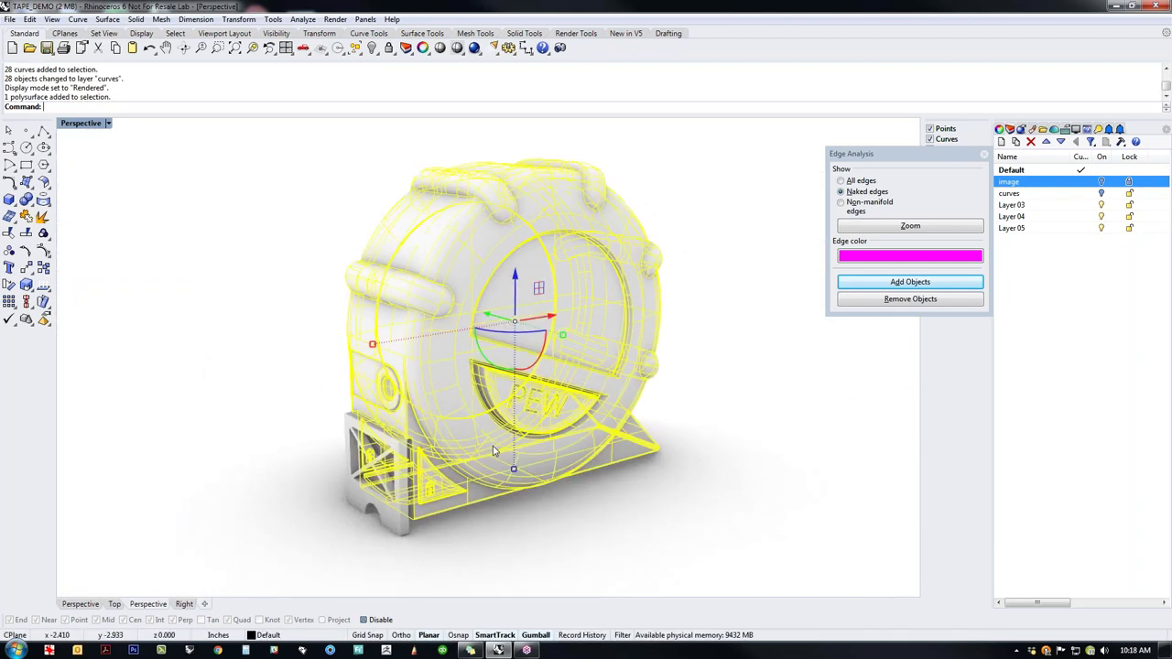
{"action": "left_click", "coordinate": [701, 514]}
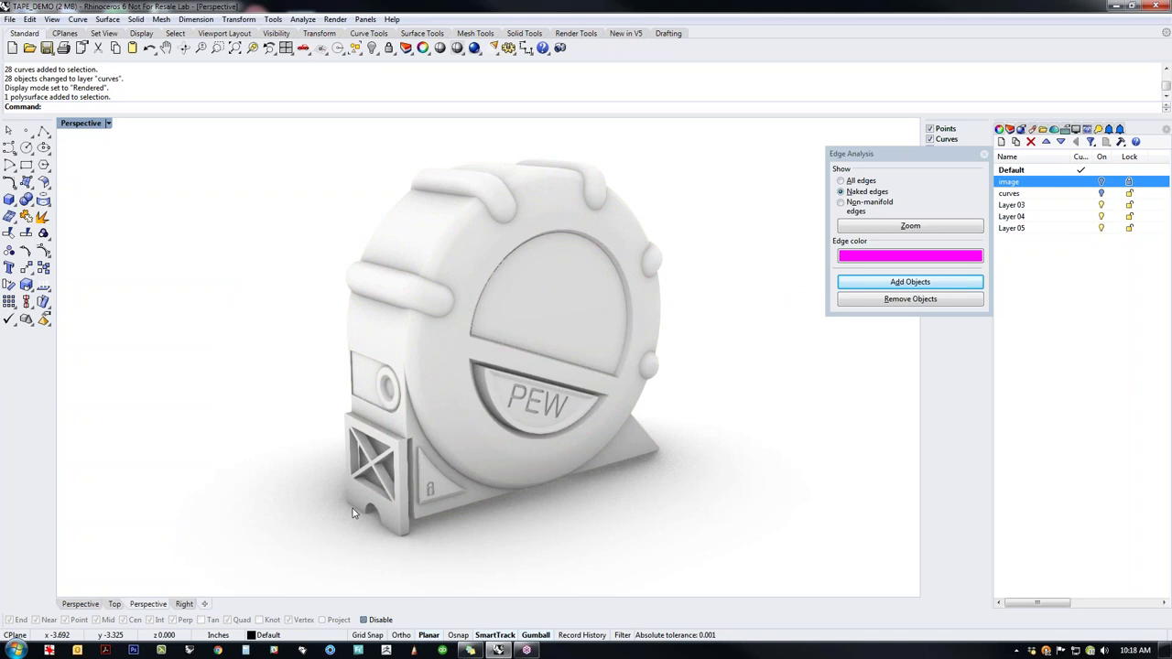
{"action": "left_click", "coordinate": [405, 509]}
{"action": "left_click", "coordinate": [528, 538]}
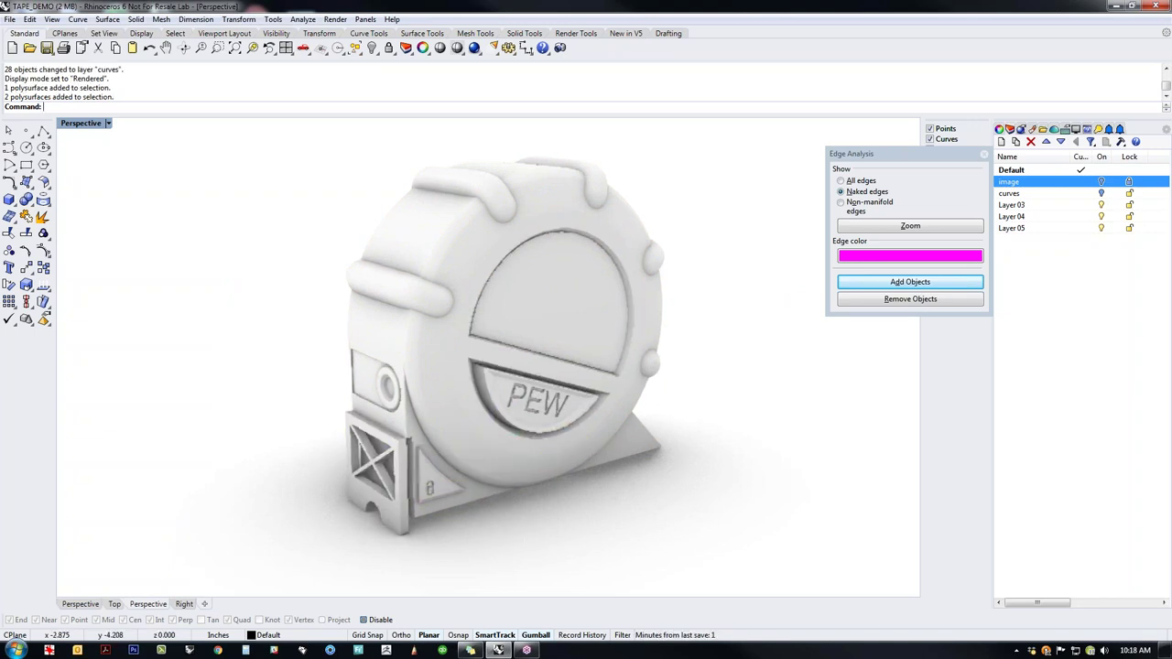
Step: Isolate the end hook and blade by inverting their selection and hiding the tape measure's body
{"action": "right_click_drag", "start_coordinate": [528, 537], "coordinate": [402, 510]}
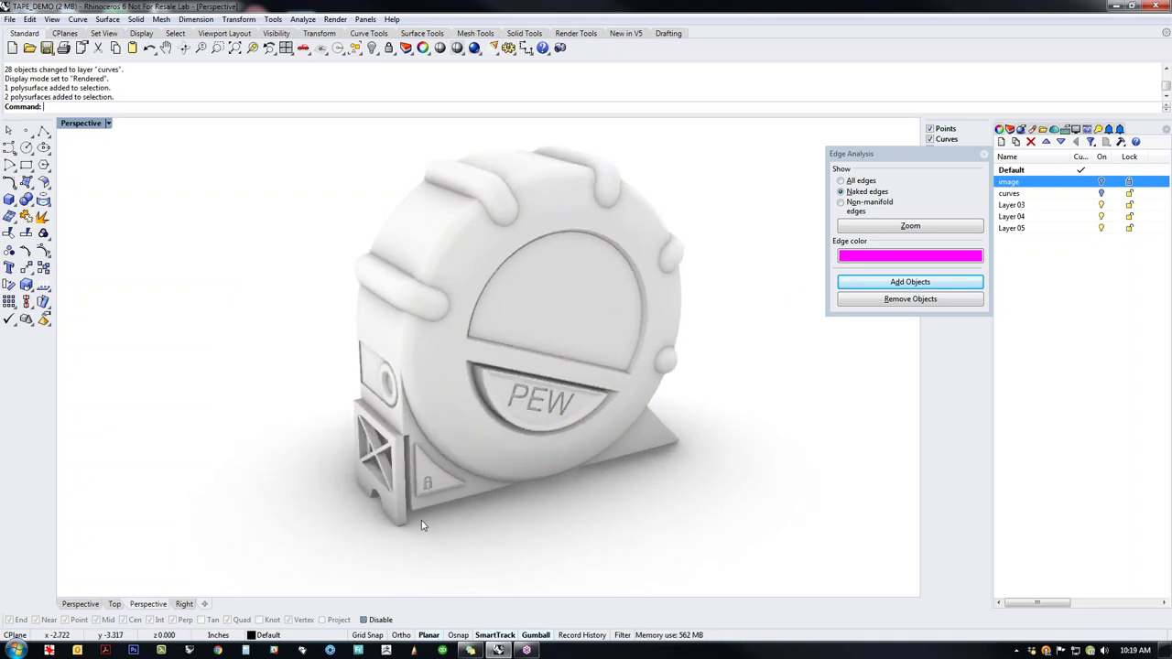
{"action": "scroll", "coordinate": [422, 520], "scroll_direction": "up", "scroll_amount": 3}
{"action": "left_click", "coordinate": [392, 524]}
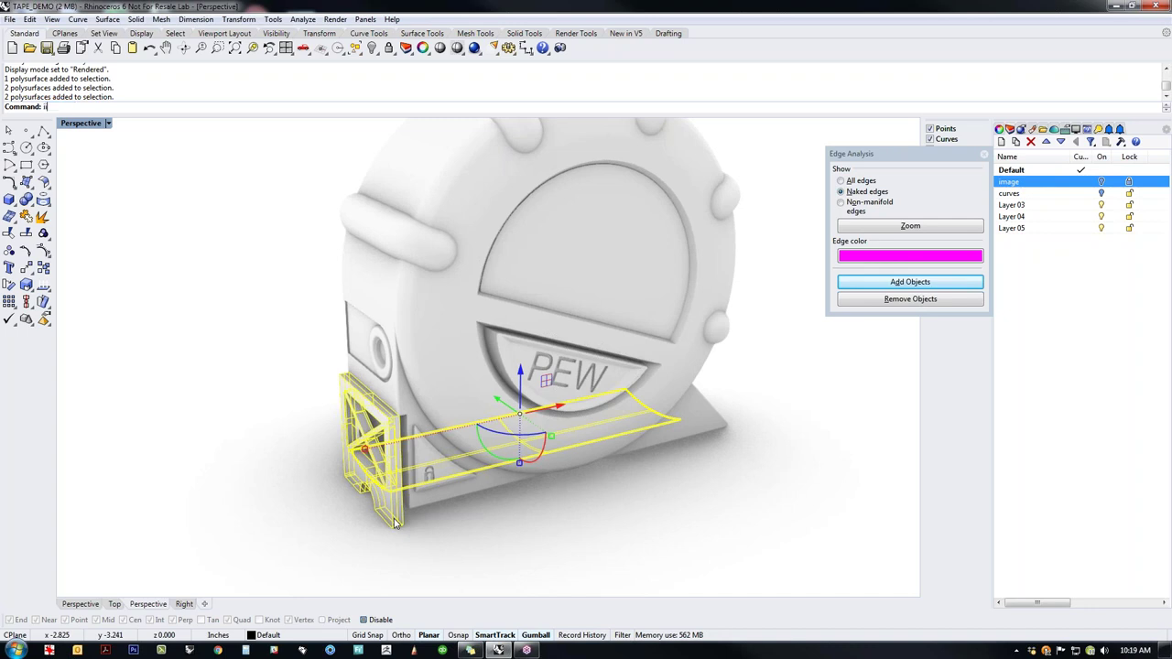
{"action": "type", "text": "i"}
{"action": "key", "text": "Return"}
{"action": "right_click_drag", "start_coordinate": [522, 485], "coordinate": [460, 497]}
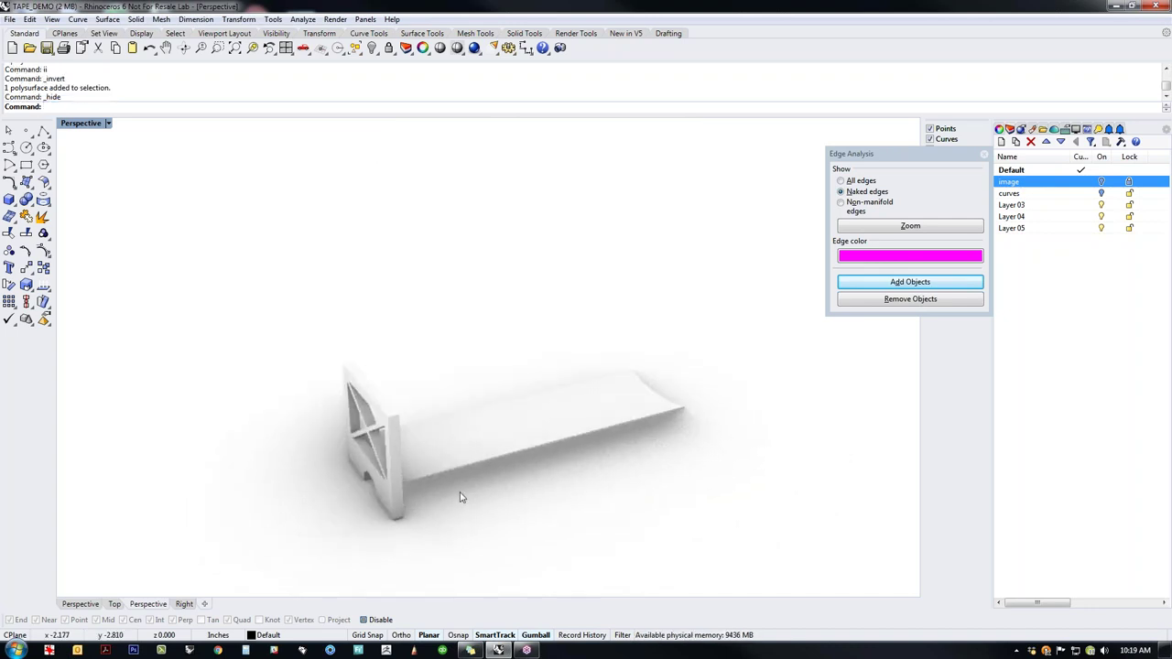
Step: Ungroup the end hook and blade so that each can be selected separately
{"action": "middle_click", "coordinate": [392, 502]}
{"action": "left_click", "coordinate": [385, 486]}
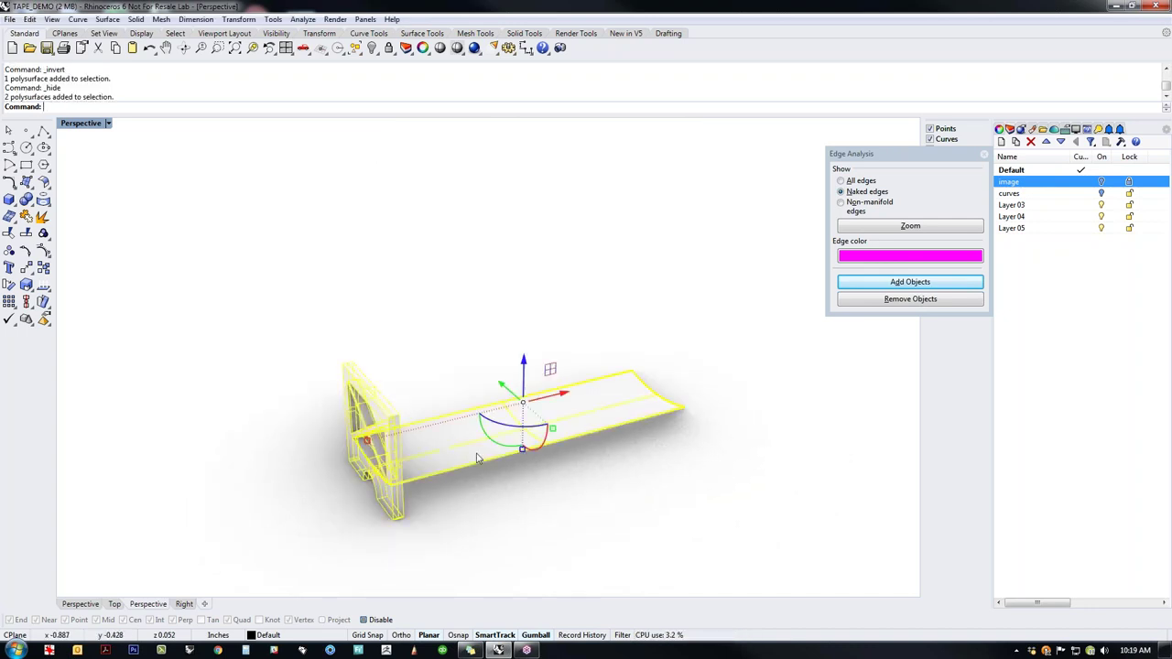
{"action": "type", "text": "Ungroup"}
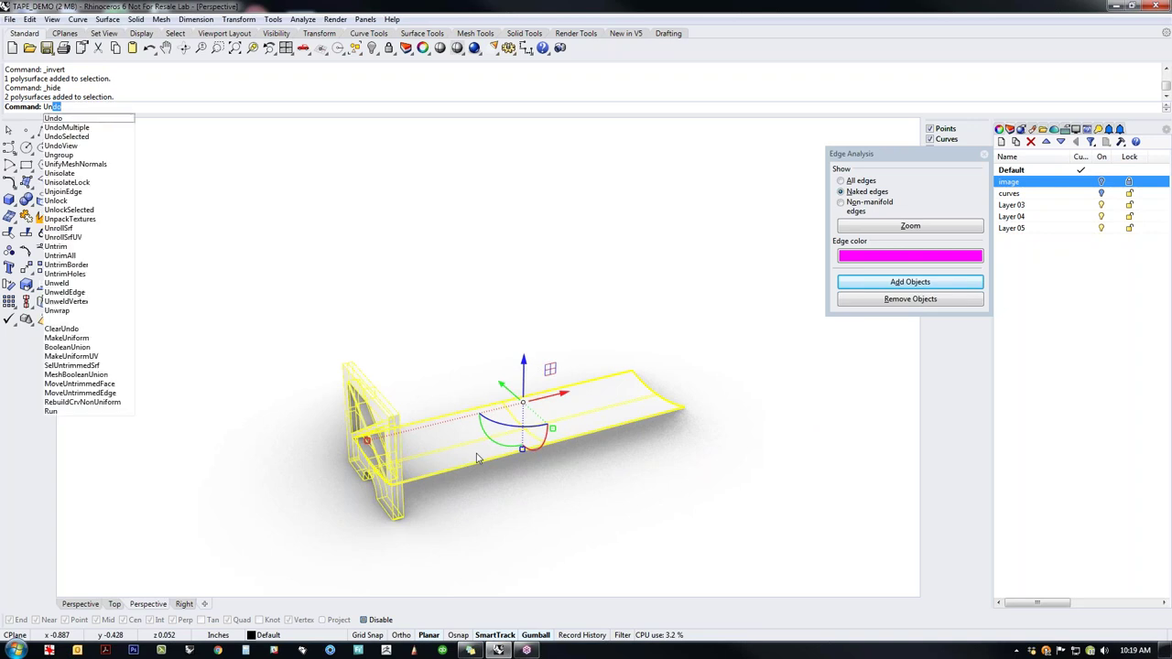
{"action": "key", "text": "Return"}
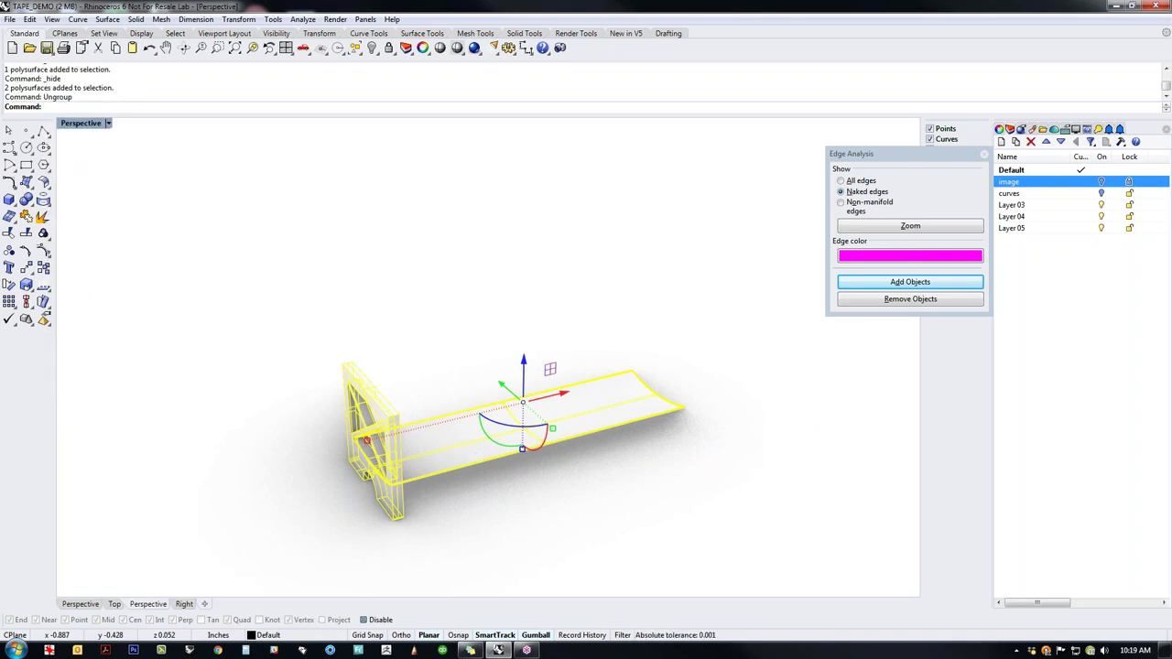
{"action": "left_click", "coordinate": [502, 549]}
{"action": "left_click", "coordinate": [462, 471]}
{"action": "left_click", "coordinate": [400, 509]}
{"action": "left_click", "coordinate": [558, 506]}
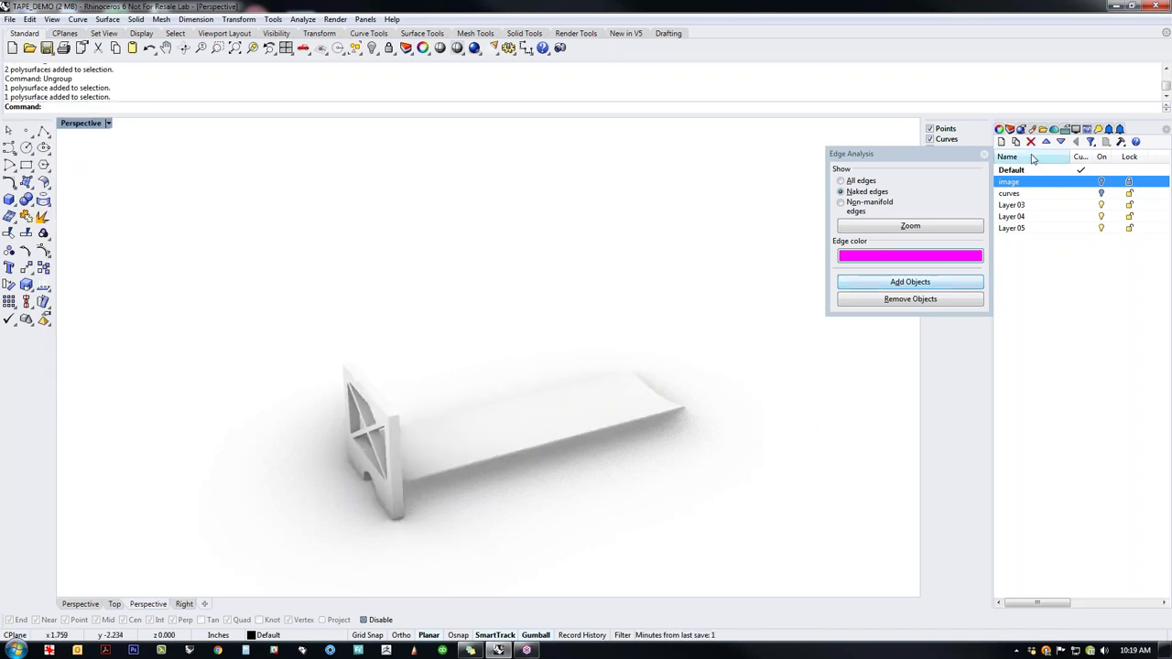
Step: Create a Metal material and assign it to the end hook
{"action": "left_click", "coordinate": [1054, 129]}
{"action": "left_click", "coordinate": [1002, 194]}
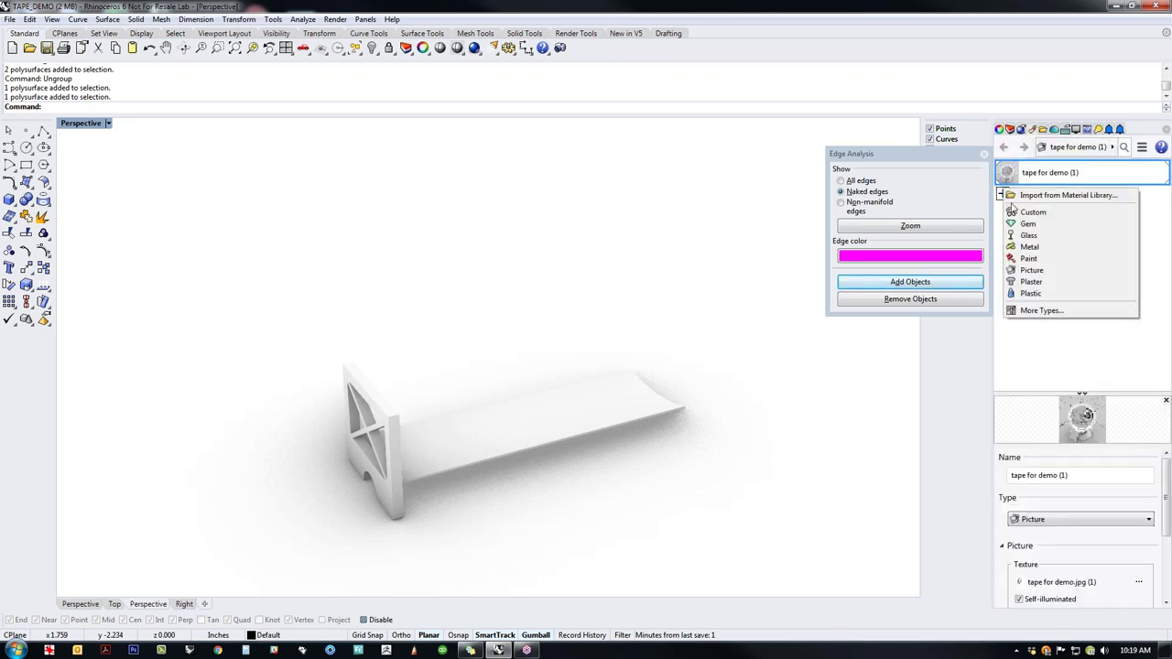
{"action": "left_click", "coordinate": [1030, 246]}
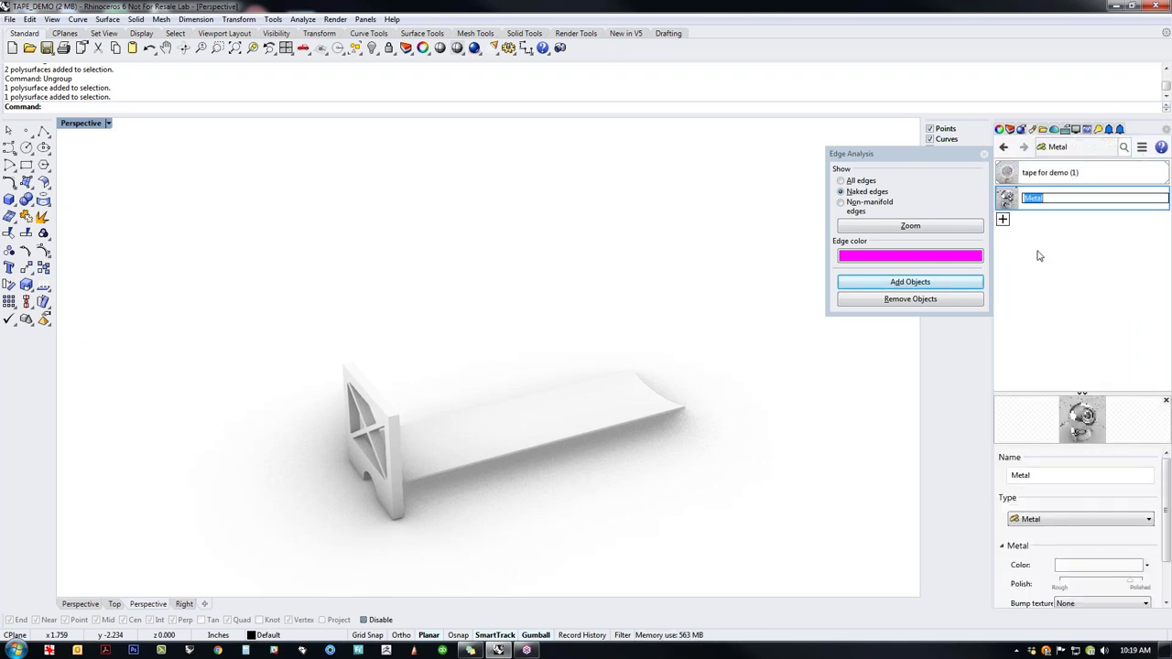
{"action": "left_click_drag", "start_coordinate": [1032, 198], "coordinate": [396, 517]}
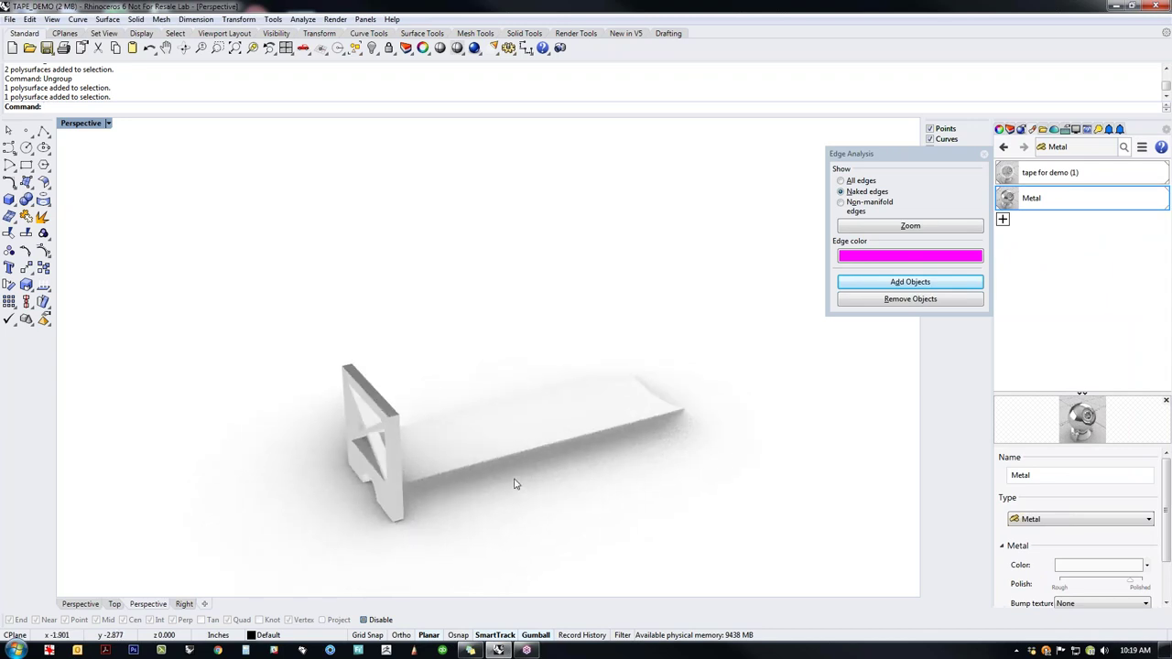
Step: Create a Paint material coloured yellow (R 255, G 215, B 0) and assign it to the blade
{"action": "left_click", "coordinate": [1003, 220]}
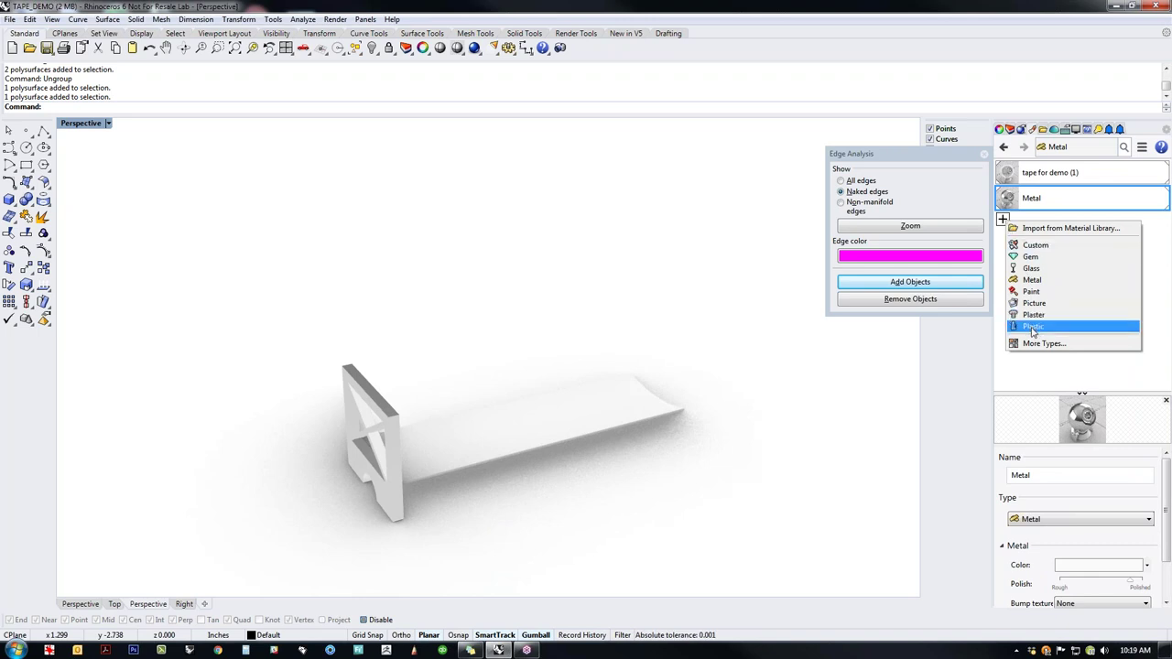
{"action": "left_click", "coordinate": [1033, 291]}
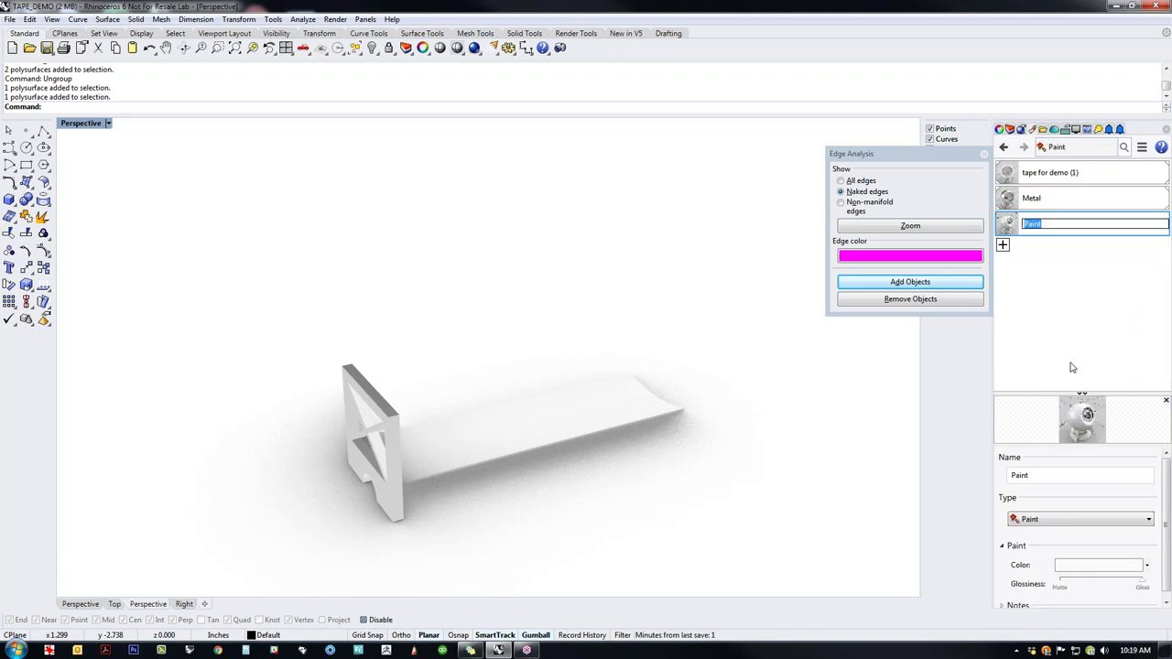
{"action": "left_click", "coordinate": [1095, 564]}
{"action": "left_click", "coordinate": [655, 340]}
{"action": "left_click_drag", "start_coordinate": [583, 371], "coordinate": [539, 339]}
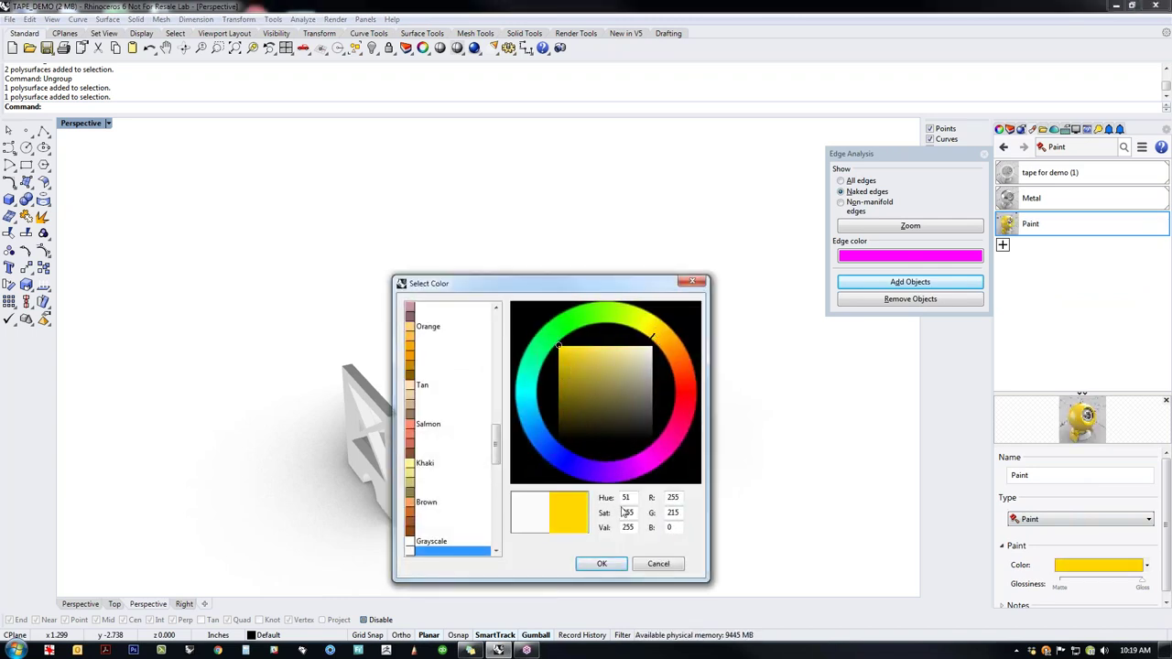
{"action": "left_click", "coordinate": [602, 563]}
{"action": "mouse_move", "coordinate": [1002, 236]}
{"action": "left_mouse_down"}
{"action": "mouse_move", "coordinate": [700, 458]}
{"action": "mouse_move", "coordinate": [627, 441]}
{"action": "left_mouse_up"}
{"action": "right_click_drag", "start_coordinate": [690, 501], "coordinate": [698, 497]}
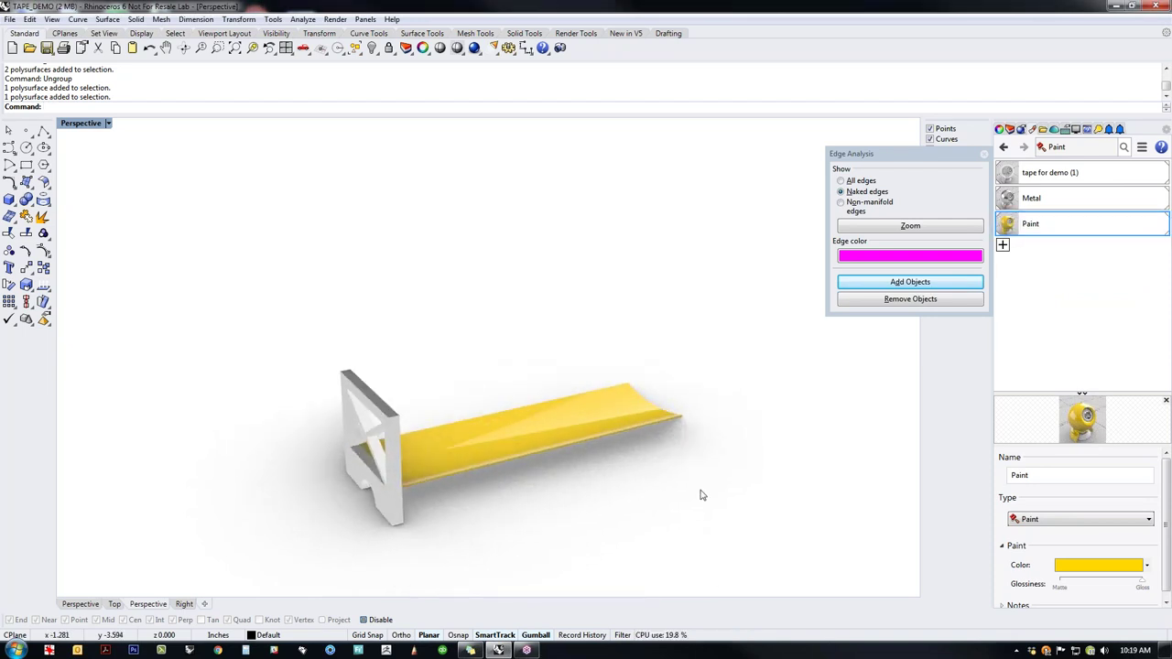
Step: Show the hidden tape measure body again with the Show command
{"action": "type", "text": "show"}
{"action": "key", "text": "Return"}
{"action": "right_click_drag", "start_coordinate": [636, 466], "coordinate": [568, 485]}
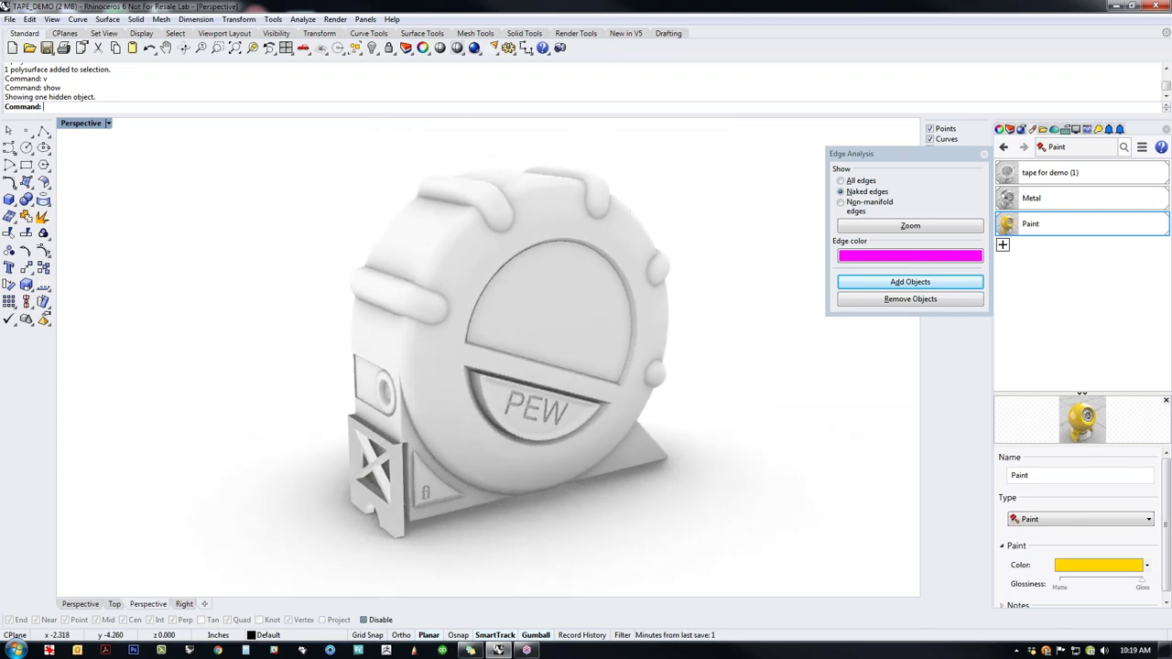
Step: Select the tape measure body and shift the Paint material's colour to a purer, brighter yellow
{"action": "left_click", "coordinate": [555, 488]}
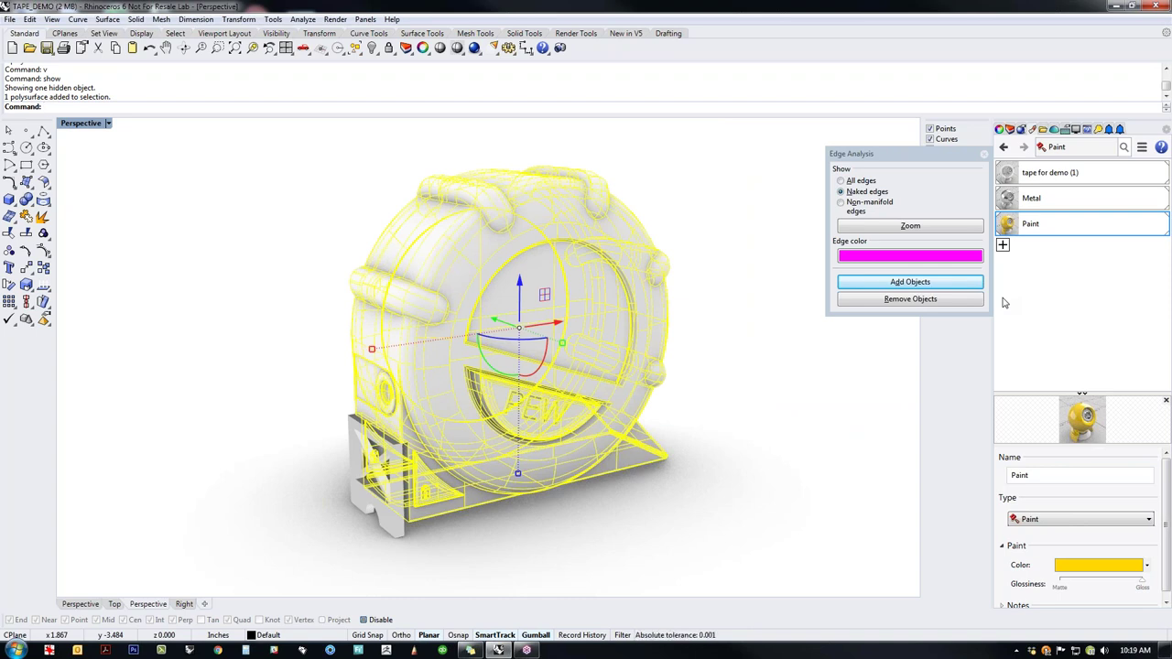
{"action": "left_click", "coordinate": [1104, 566]}
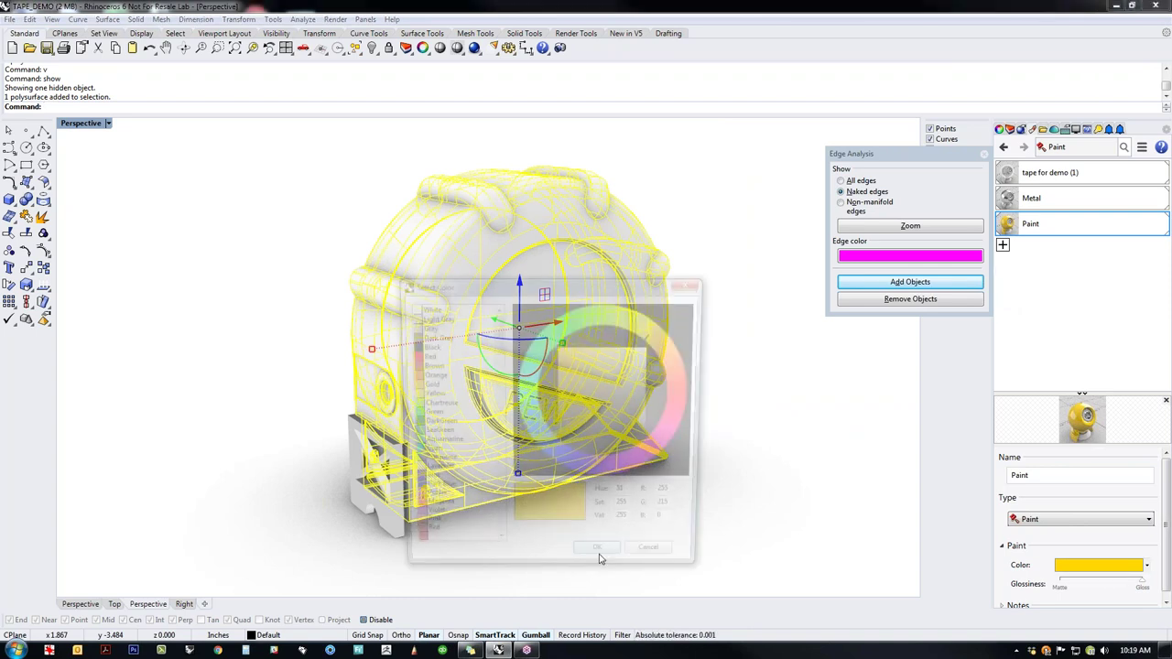
{"action": "left_click_drag", "start_coordinate": [653, 338], "coordinate": [645, 331]}
{"action": "left_click", "coordinate": [601, 563]}
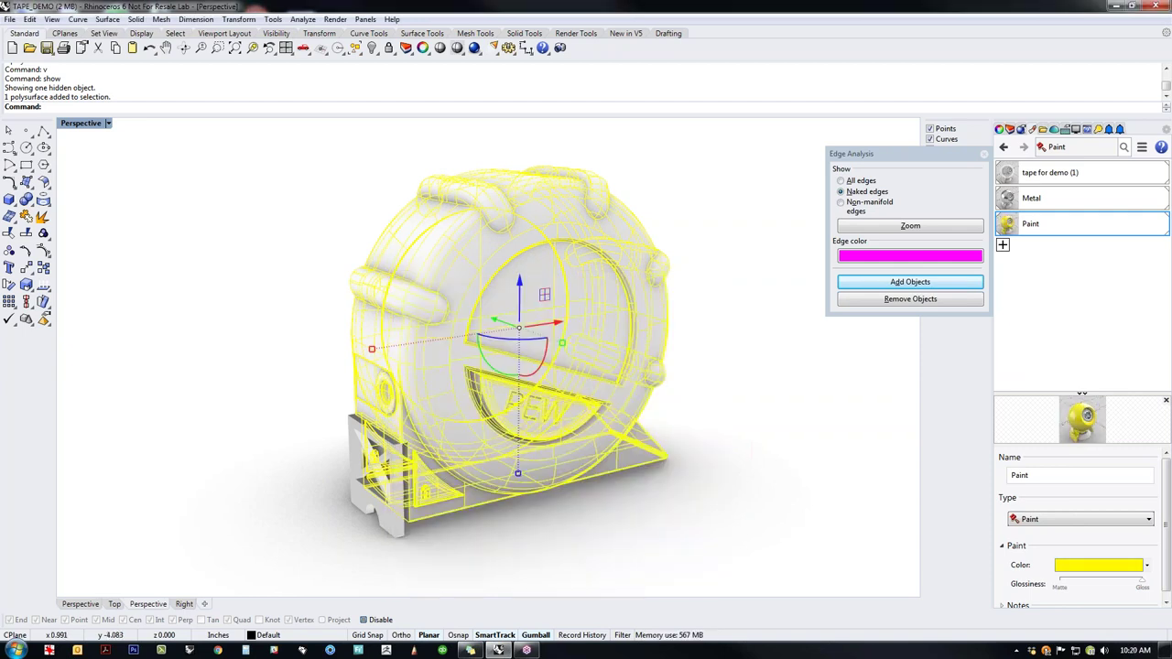
Step: Create a Plastic material with a golden-yellow colour and assign it to the tape measure's body
{"action": "left_click", "coordinate": [1003, 245]}
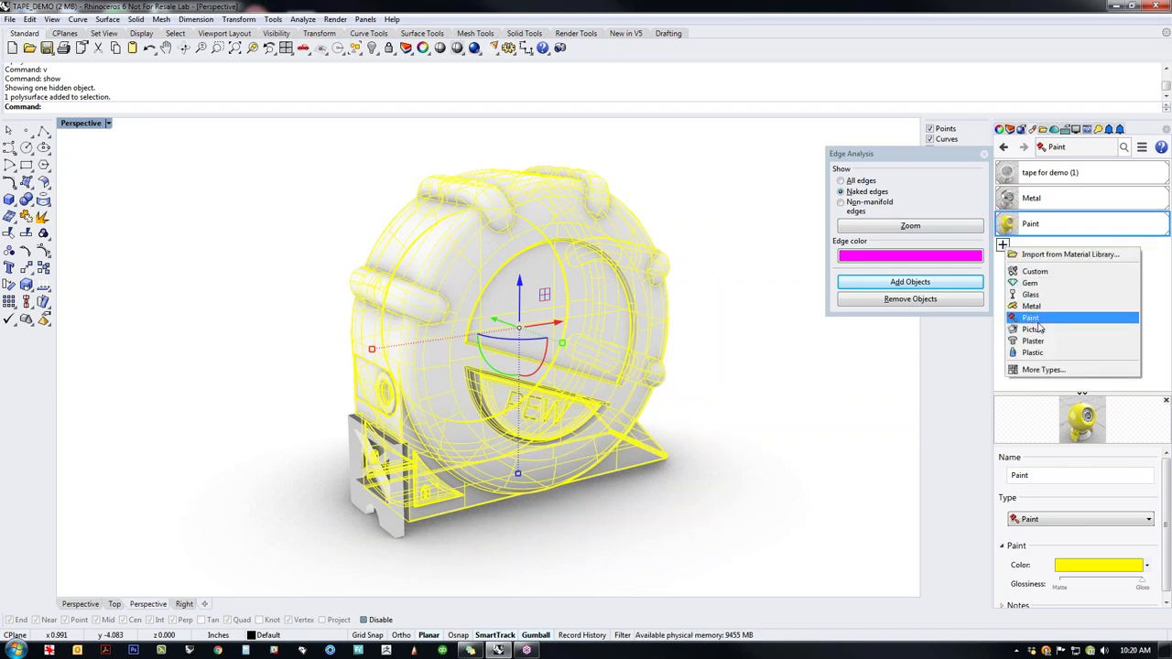
{"action": "left_click", "coordinate": [1032, 353]}
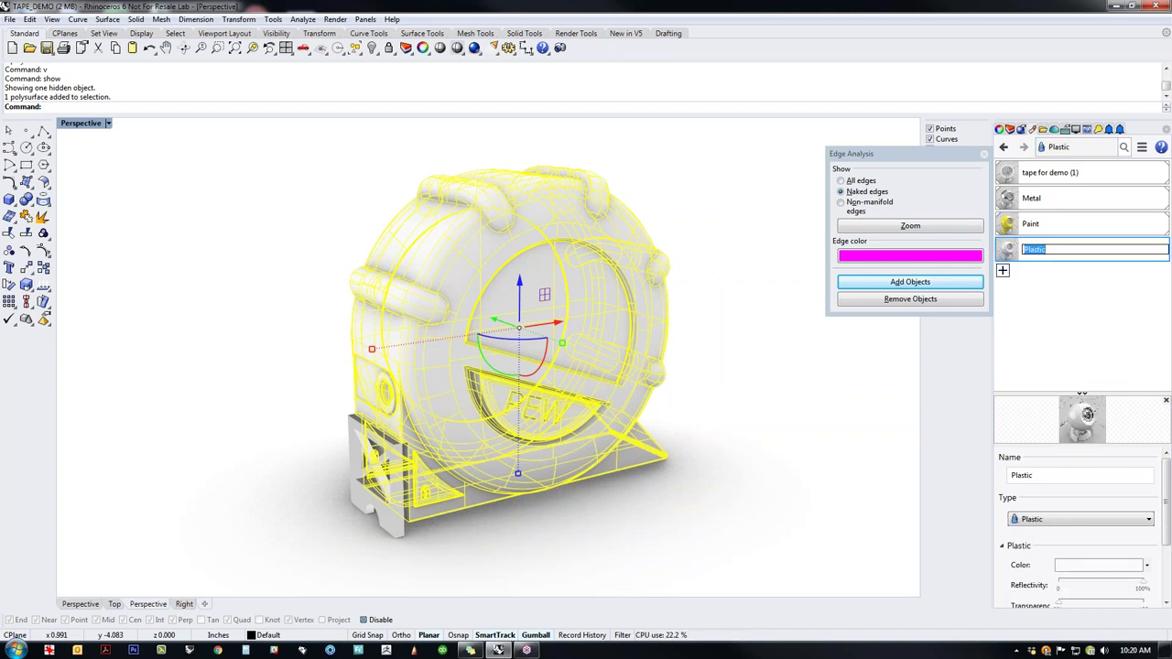
{"action": "left_click", "coordinate": [1090, 565]}
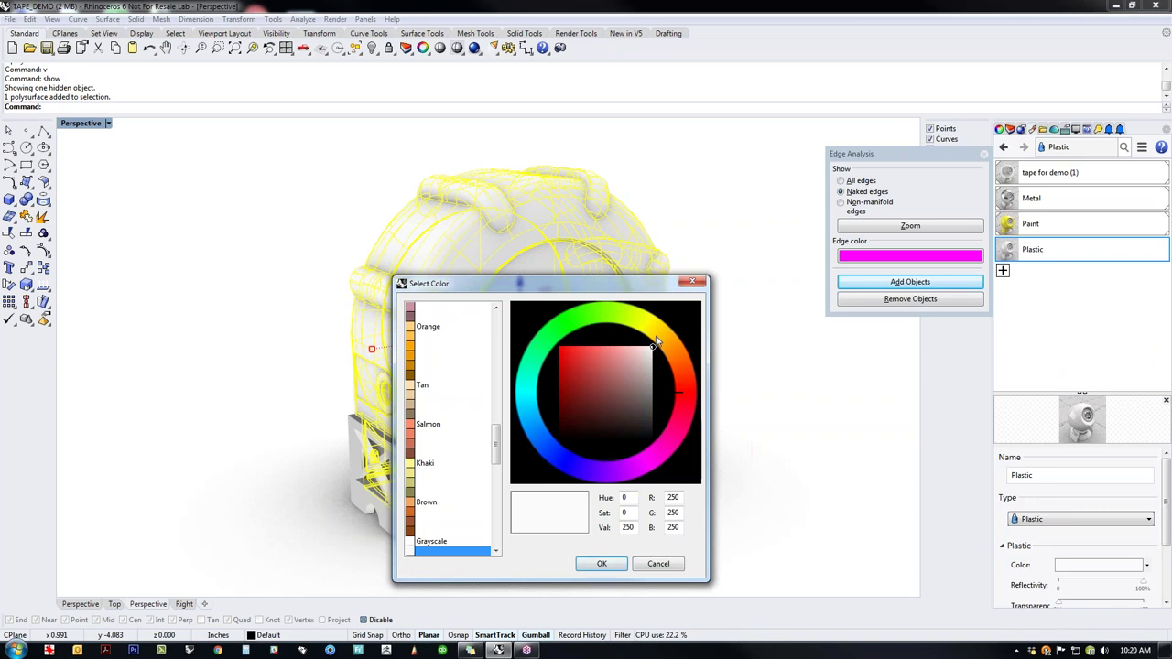
{"action": "left_click_drag", "start_coordinate": [656, 344], "coordinate": [566, 341]}
{"action": "left_click", "coordinate": [656, 333]}
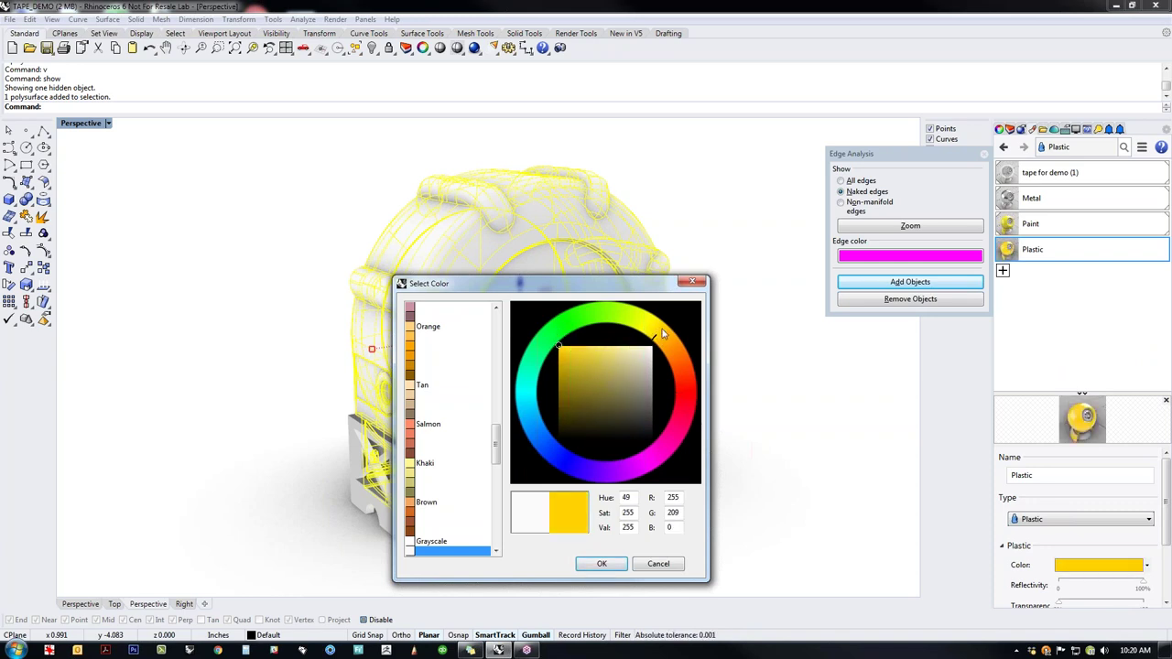
{"action": "left_click", "coordinate": [657, 338]}
{"action": "left_click", "coordinate": [597, 564]}
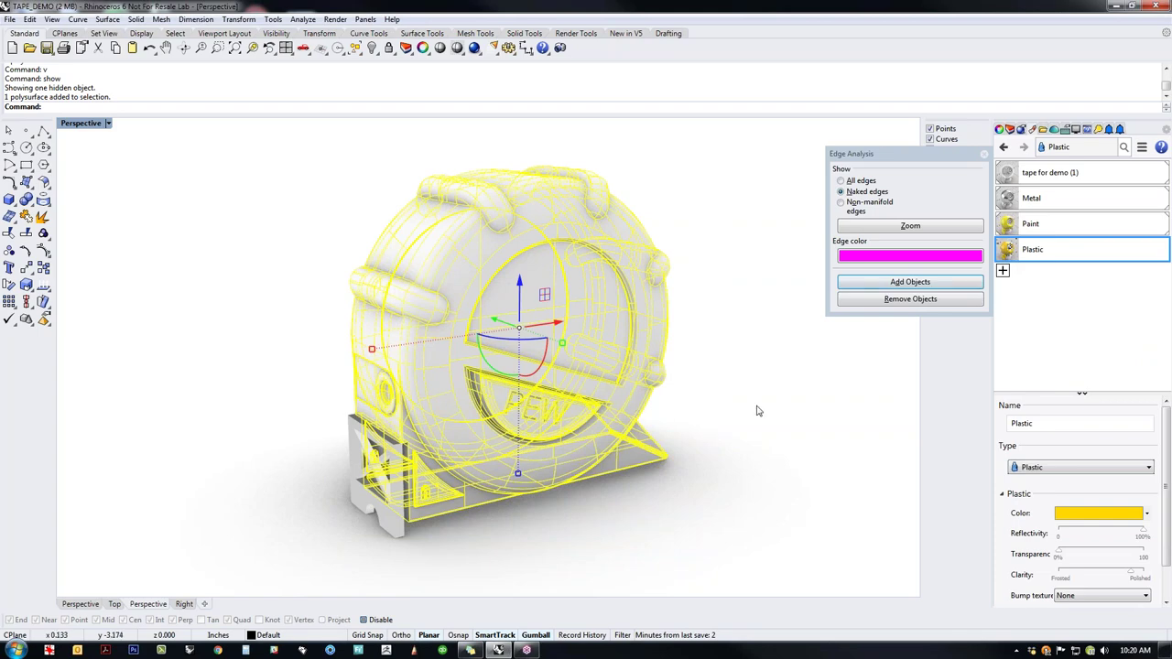
{"action": "left_click_drag", "start_coordinate": [1008, 250], "coordinate": [662, 376]}
{"action": "left_click", "coordinate": [694, 470]}
{"action": "right_click_drag", "start_coordinate": [694, 471], "coordinate": [660, 502]}
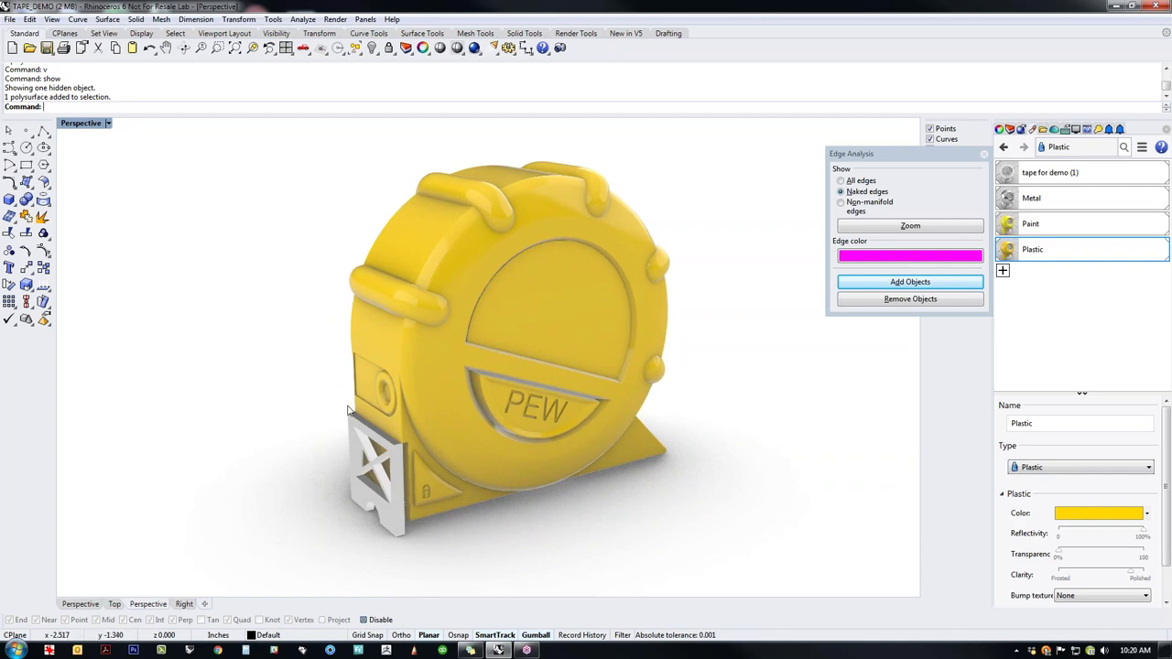
Step: Create a second Plastic material and set its colour to black (R 0, G 0, B 0)
{"action": "scroll", "coordinate": [351, 410], "scroll_direction": "up", "scroll_amount": 4}
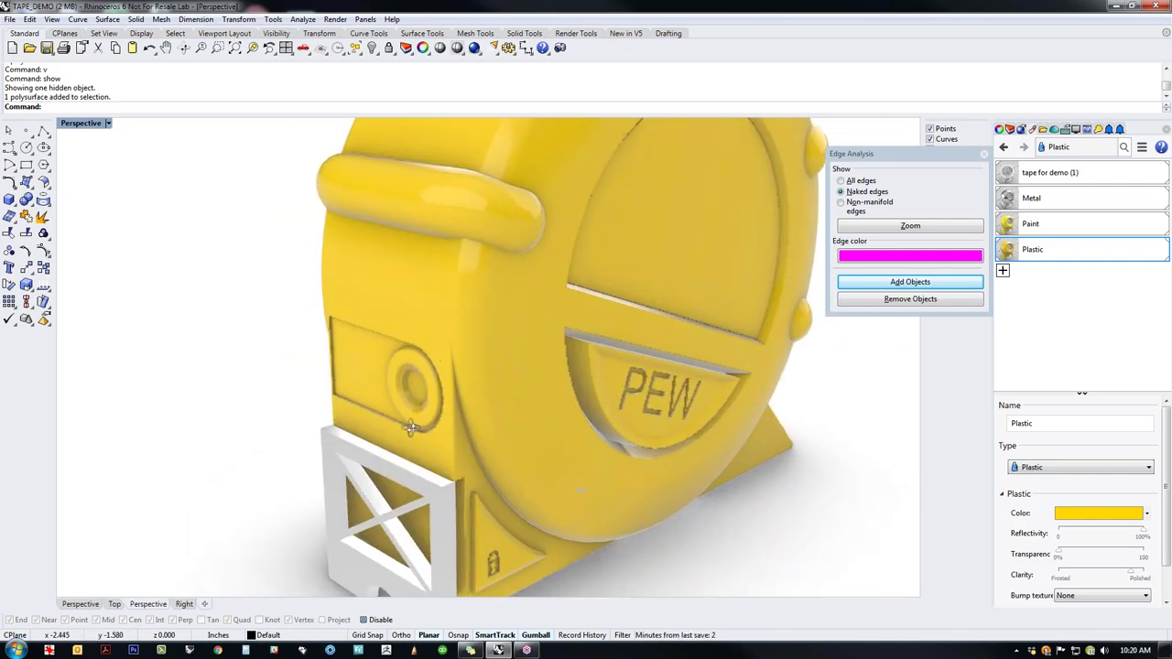
{"action": "left_click", "coordinate": [1003, 270]}
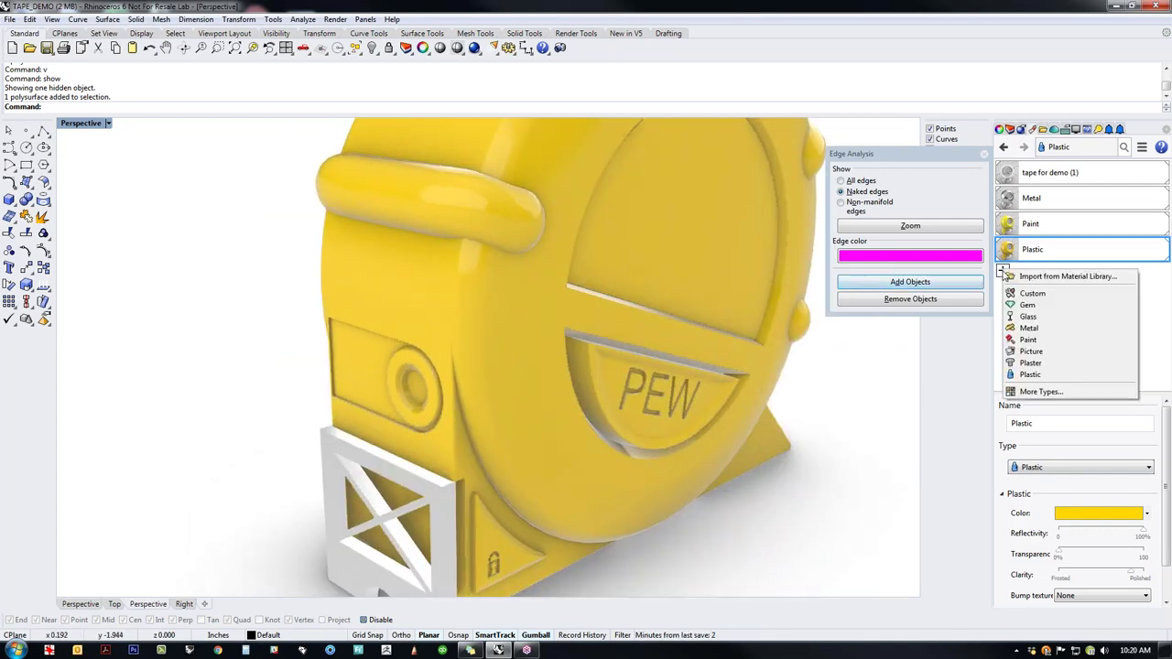
{"action": "left_click", "coordinate": [1041, 375]}
{"action": "left_click", "coordinate": [1092, 510]}
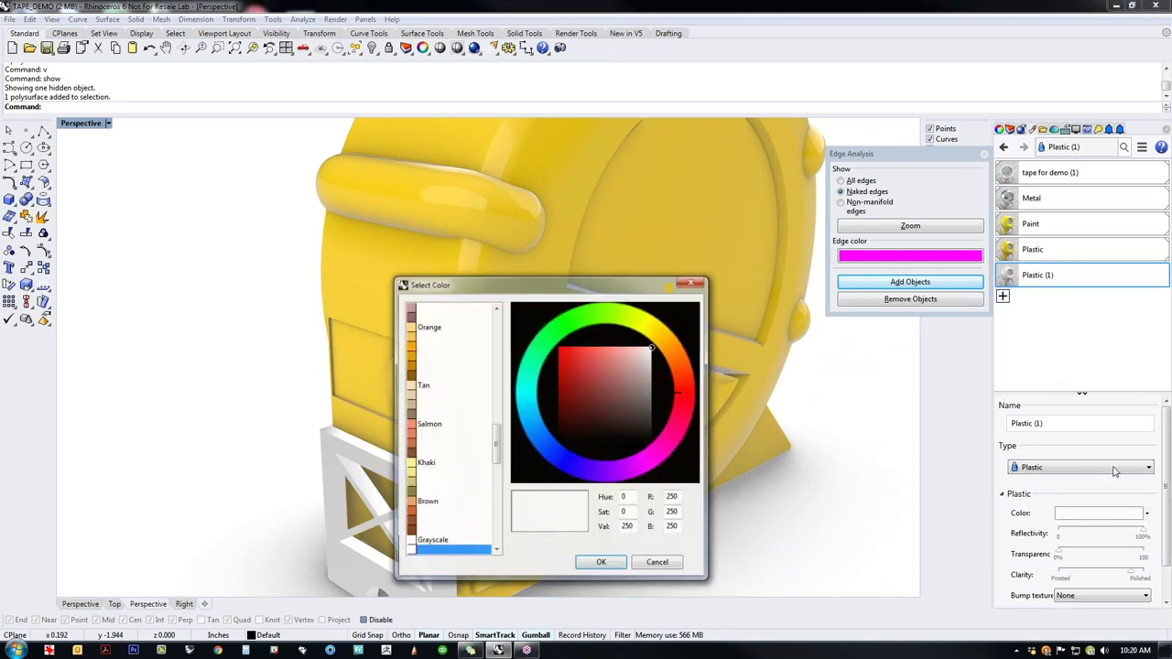
{"action": "left_click_drag", "start_coordinate": [647, 396], "coordinate": [711, 468]}
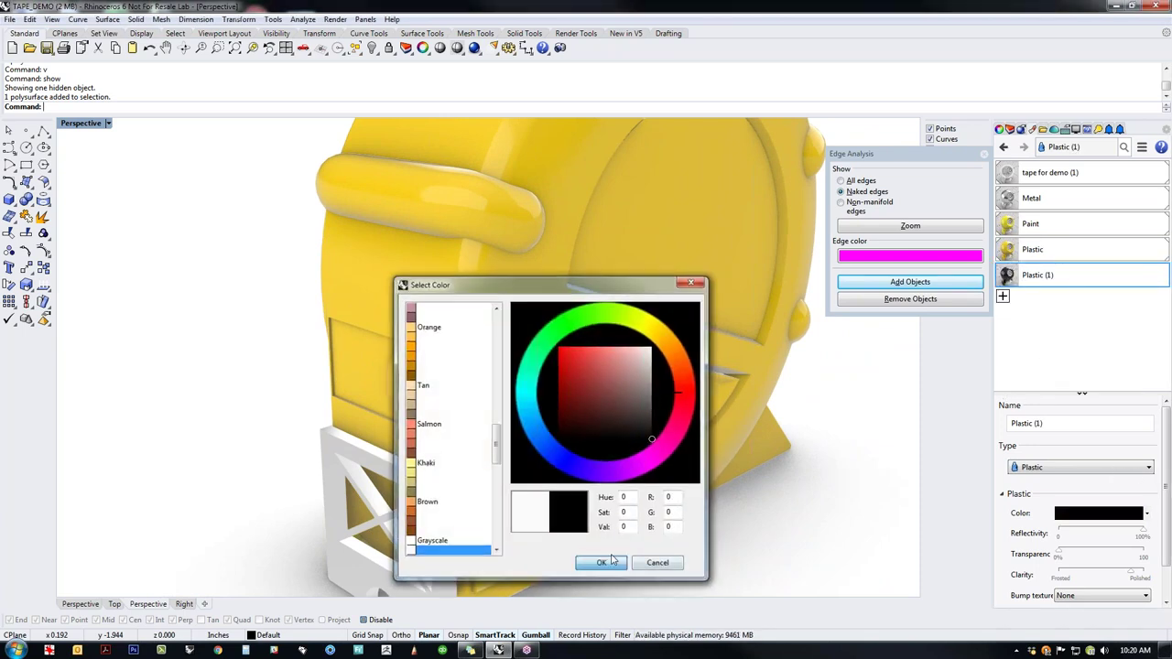
{"action": "left_click", "coordinate": [601, 563]}
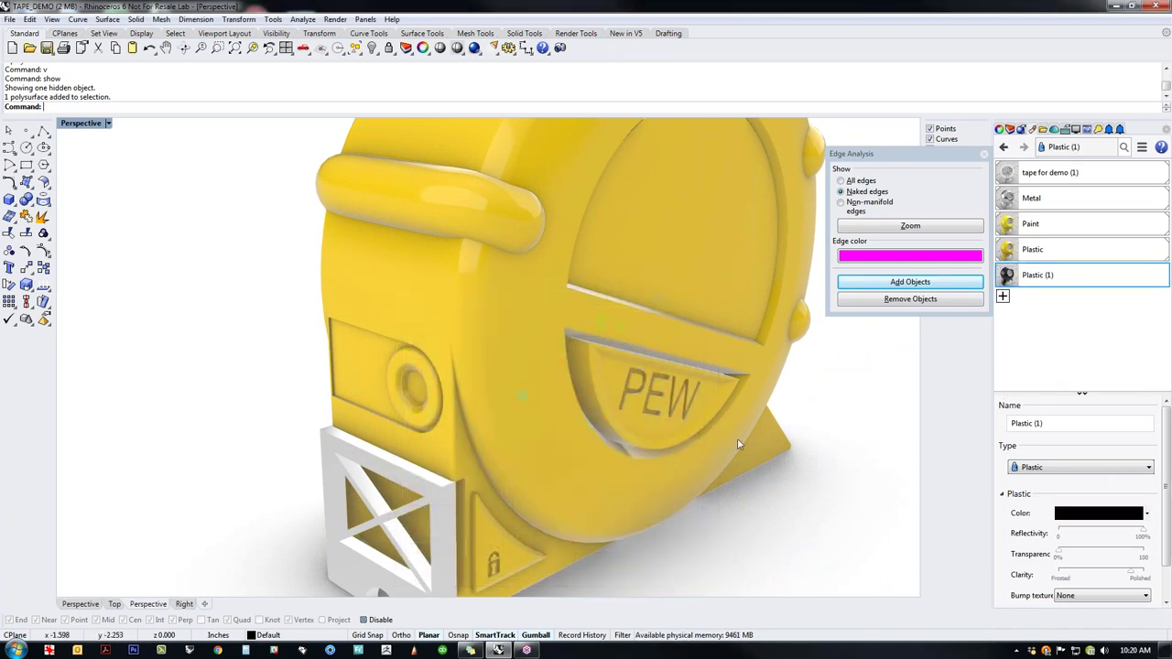
Step: Assign the black plastic to the recessed panel face around the round button above the end hook
{"action": "left_click", "coordinate": [370, 388]}
{"action": "right_click", "coordinate": [1016, 275]}
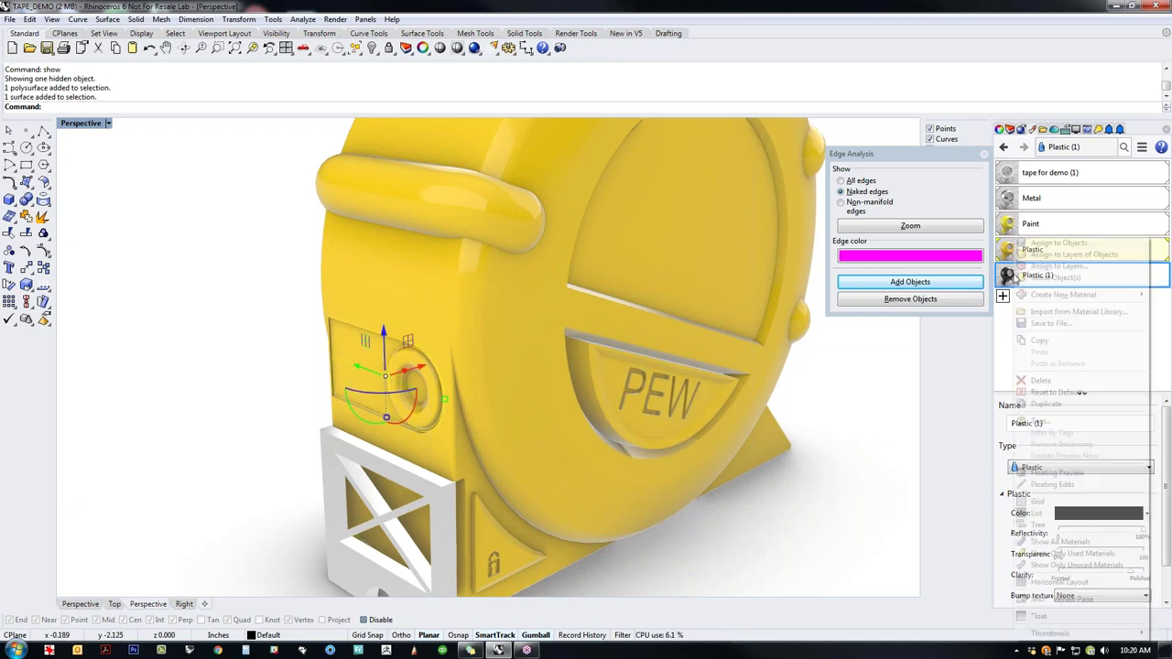
{"action": "left_click", "coordinate": [1059, 244]}
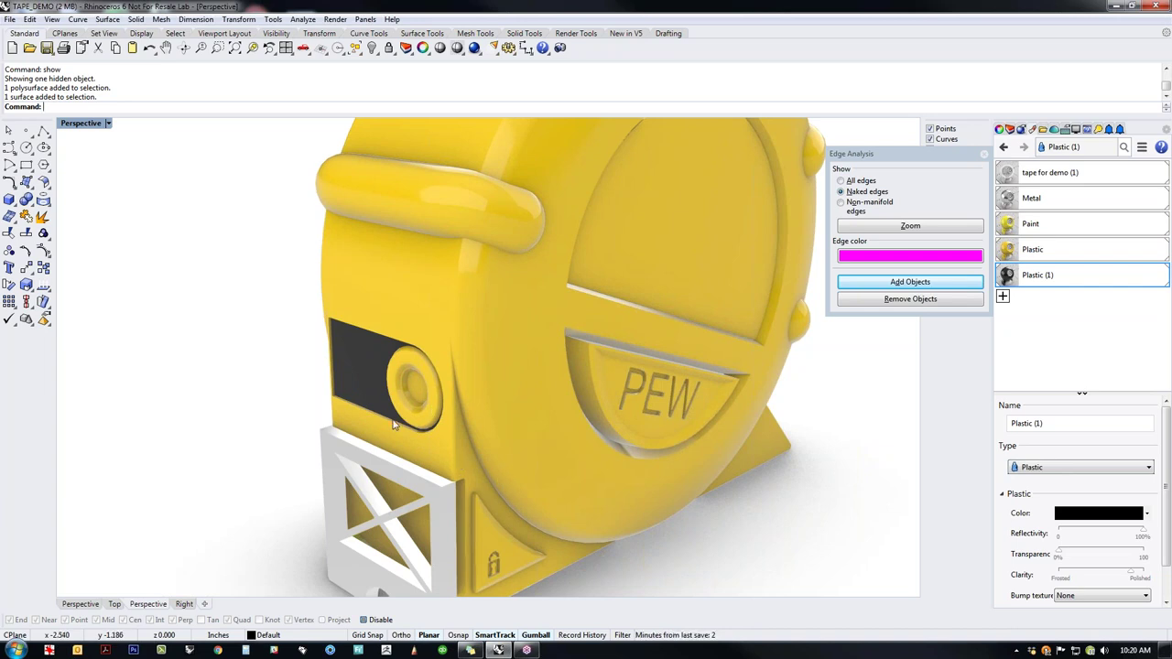
{"action": "left_click", "coordinate": [487, 420]}
{"action": "left_click", "coordinate": [262, 390]}
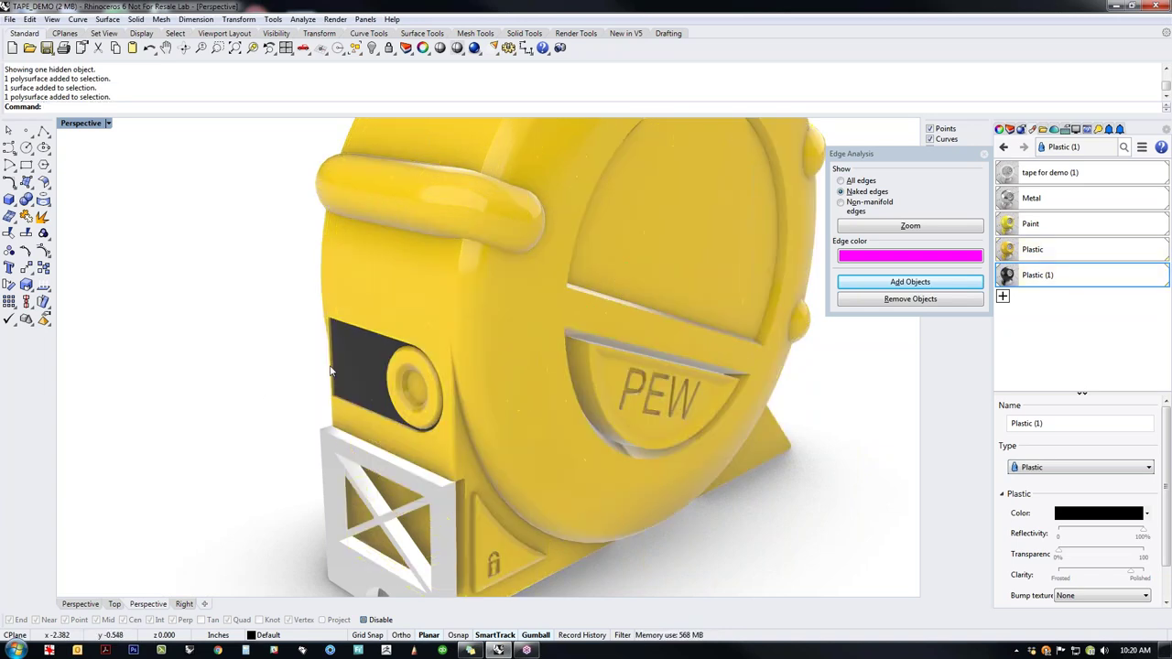
Step: Create a third Plastic material and set its colour to dark grey
{"action": "right_click_drag", "start_coordinate": [324, 381], "coordinate": [348, 406]}
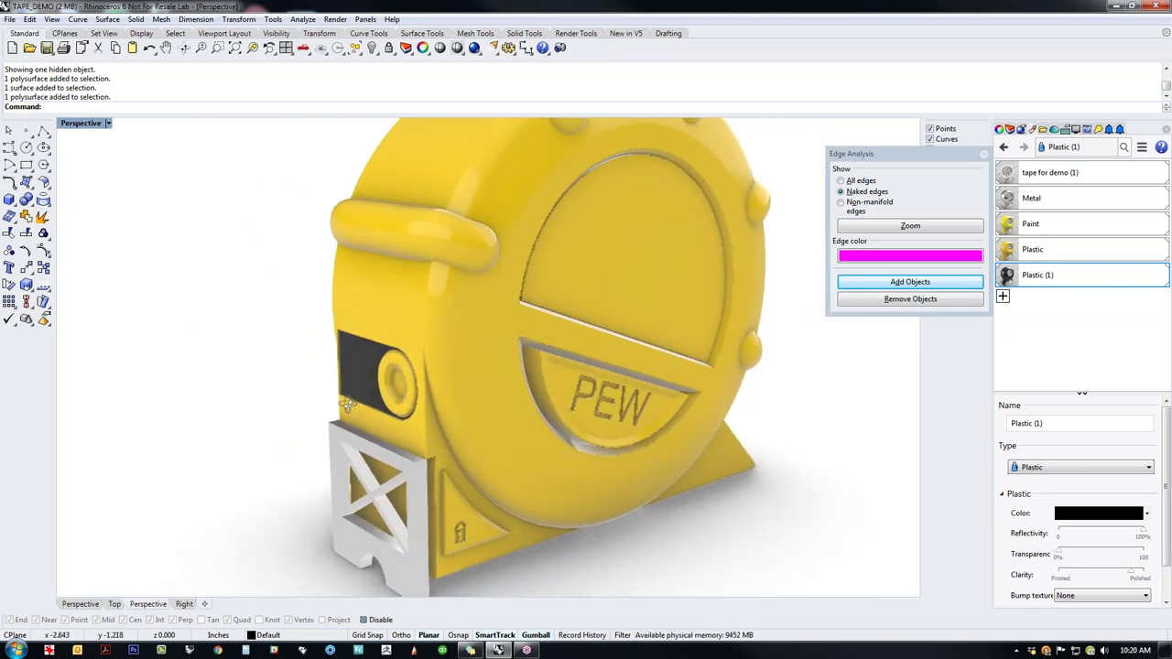
{"action": "left_click", "coordinate": [1002, 297]}
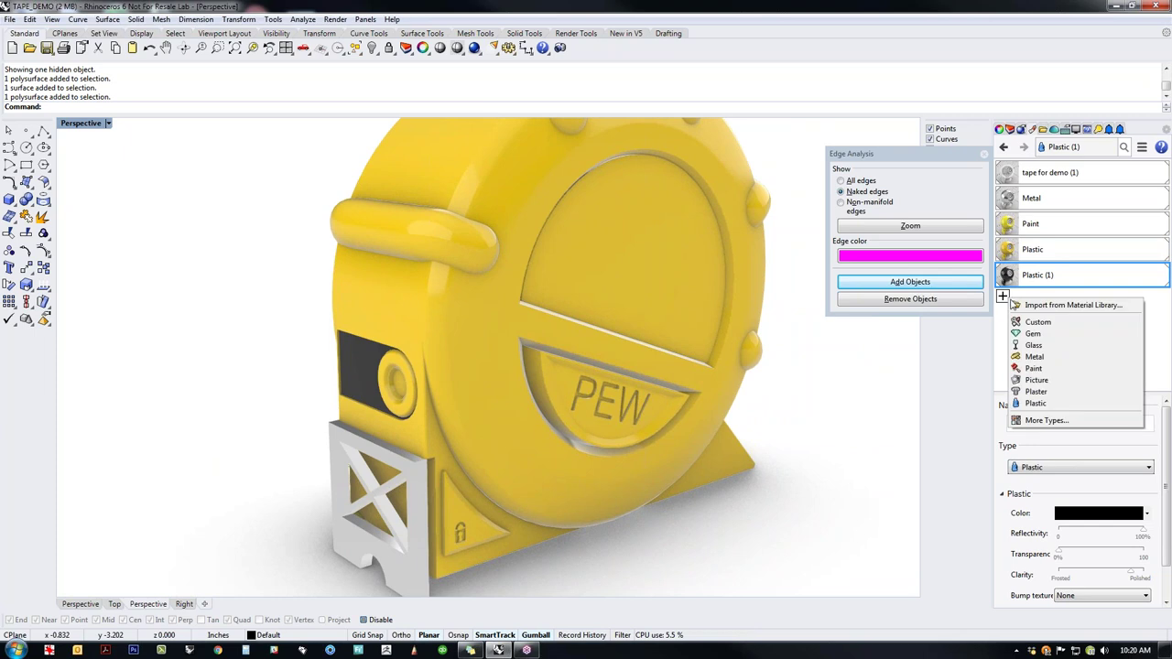
{"action": "left_click", "coordinate": [1060, 396]}
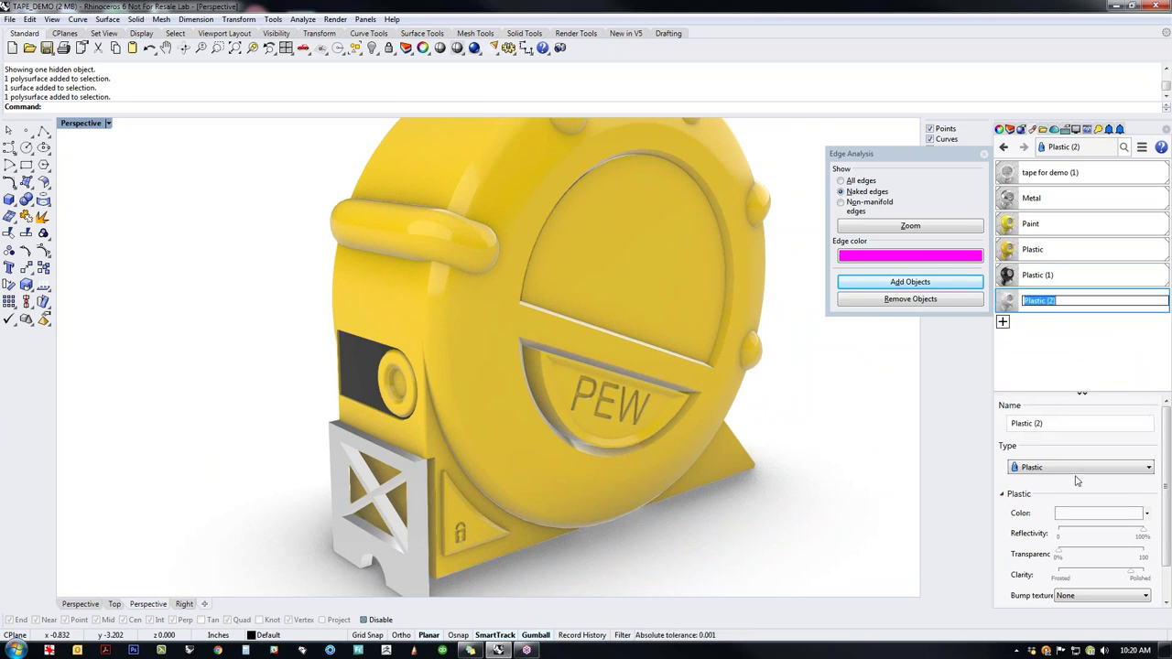
{"action": "left_click", "coordinate": [1087, 514]}
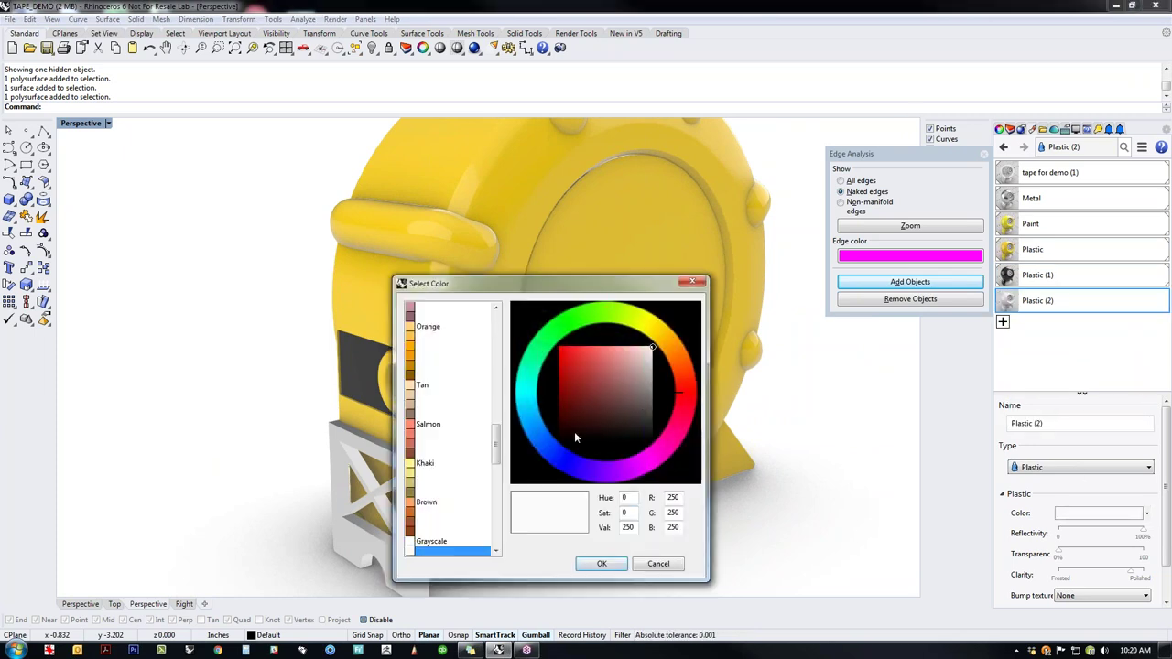
{"action": "mouse_move", "coordinate": [613, 442]}
{"action": "left_mouse_down"}
{"action": "mouse_move", "coordinate": [680, 460]}
{"action": "mouse_move", "coordinate": [679, 406]}
{"action": "left_mouse_up"}
{"action": "left_click", "coordinate": [610, 564]}
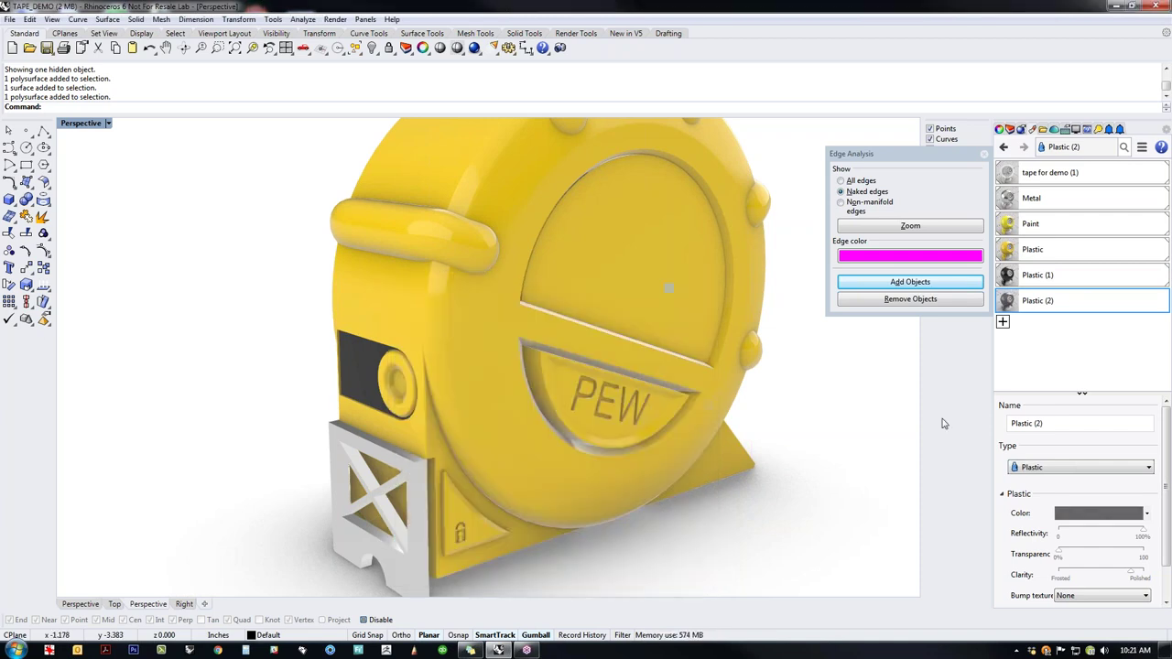
Step: Assign the dark grey Plastic (2) material to the faces of the angled base on the PEW side of the tape measure
{"action": "right_click_drag", "start_coordinate": [756, 555], "coordinate": [687, 537]}
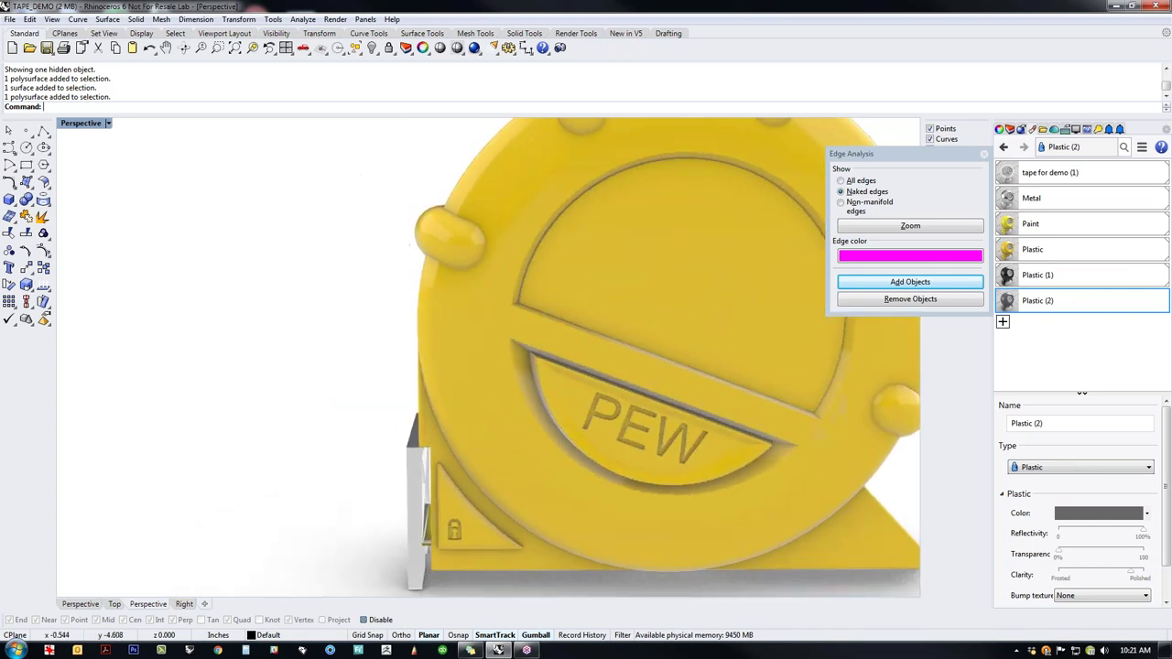
{"action": "right_click_drag", "start_coordinate": [902, 517], "coordinate": [679, 447], "text": "shift"}
{"action": "left_click_drag", "start_coordinate": [678, 409], "coordinate": [612, 553], "text": "ctrl+shift"}
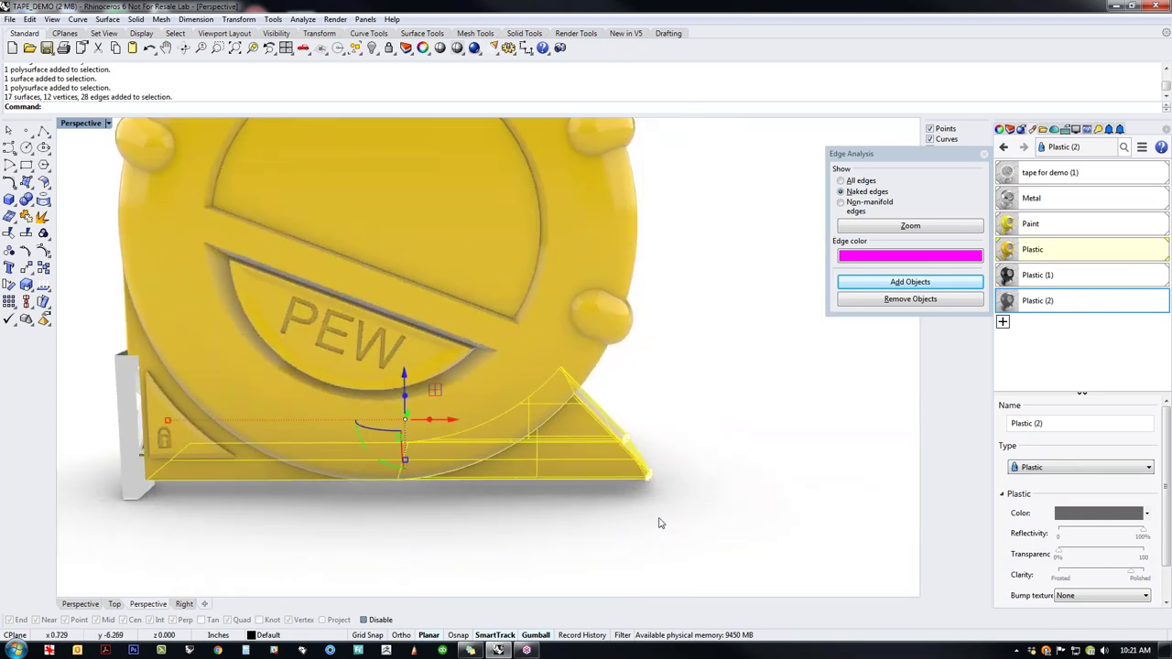
{"action": "right_click", "coordinate": [1011, 308]}
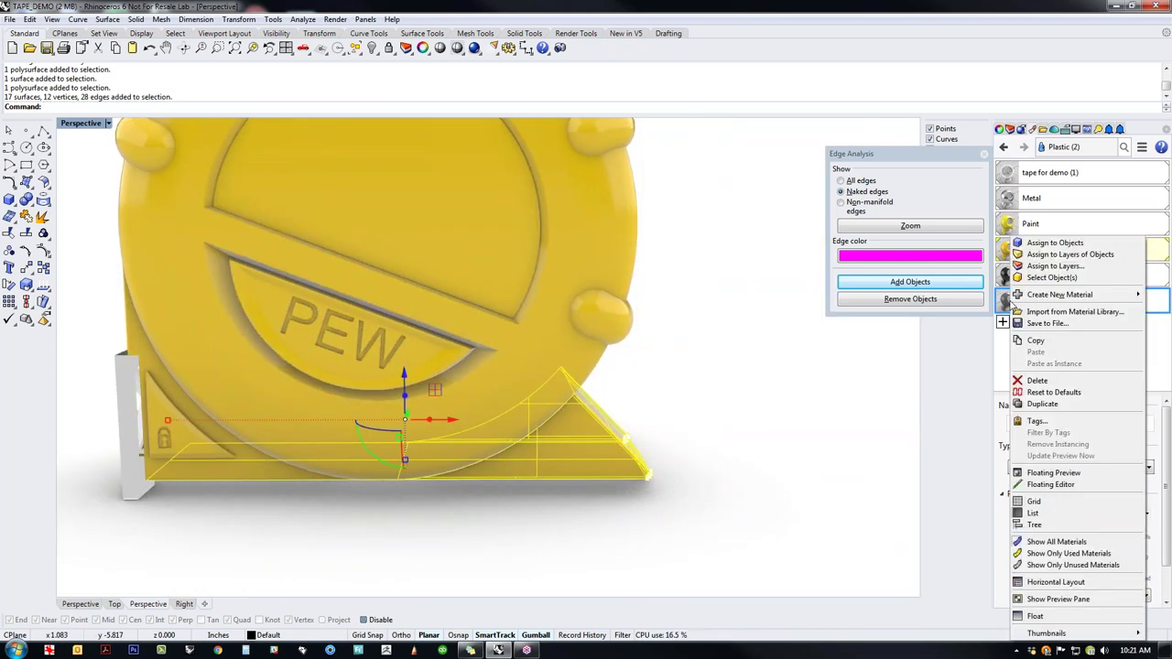
{"action": "left_click", "coordinate": [1055, 243]}
{"action": "key", "text": "Escape"}
Step: Assign the dark grey Plastic (2) material to the base faces around the raised lock panel on the side opposite the PEW logo
{"action": "right_click_drag", "start_coordinate": [806, 302], "coordinate": [409, 461]}
{"action": "scroll", "coordinate": [605, 458], "scroll_direction": "down", "scroll_amount": 5}
{"action": "right_click_drag", "start_coordinate": [729, 451], "coordinate": [512, 458]}
{"action": "scroll", "coordinate": [460, 481], "scroll_direction": "up", "scroll_amount": 5}
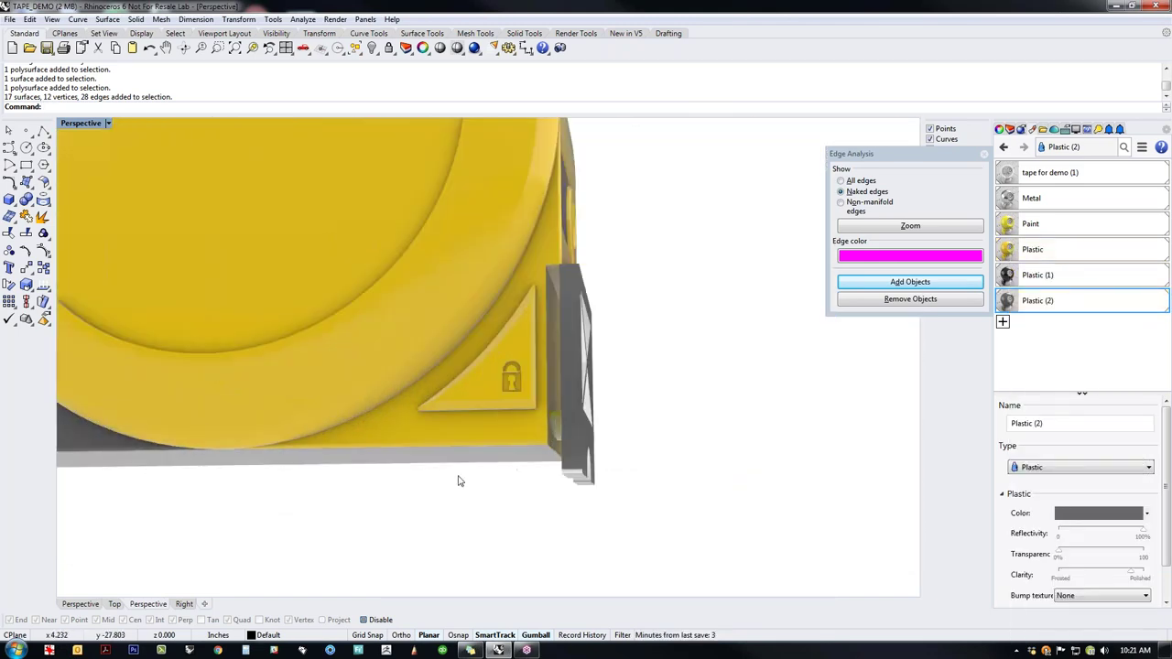
{"action": "left_click_drag", "start_coordinate": [430, 446], "coordinate": [431, 448]}
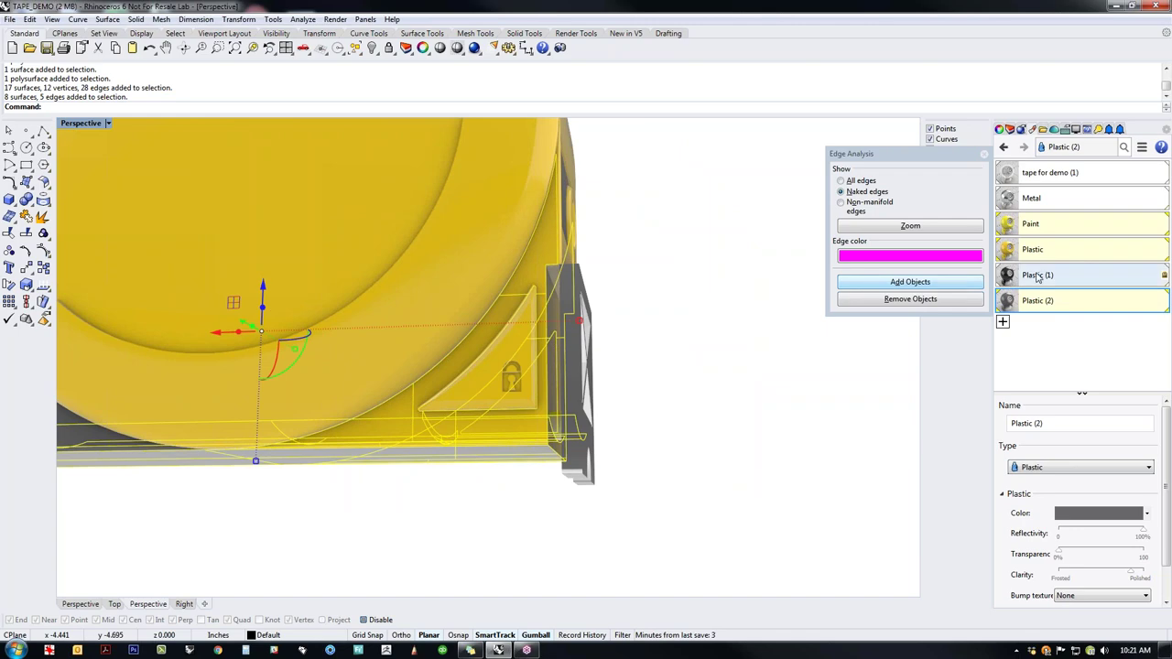
{"action": "right_click", "coordinate": [1032, 306]}
{"action": "left_click", "coordinate": [1044, 240]}
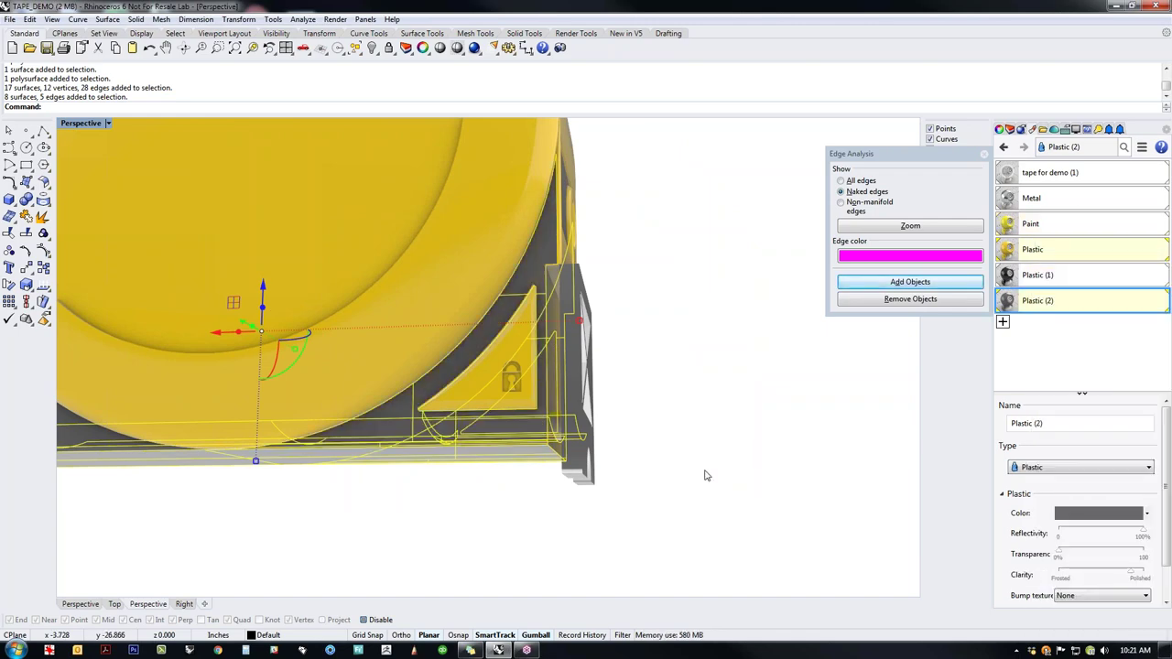
{"action": "left_click", "coordinate": [705, 474]}
Step: Assign the dark grey Plastic (2) material to the front face framing the black recess and to the recess's straight and curved side walls
{"action": "right_click_drag", "start_coordinate": [704, 473], "coordinate": [652, 541]}
{"action": "right_click_drag", "start_coordinate": [533, 384], "coordinate": [558, 389]}
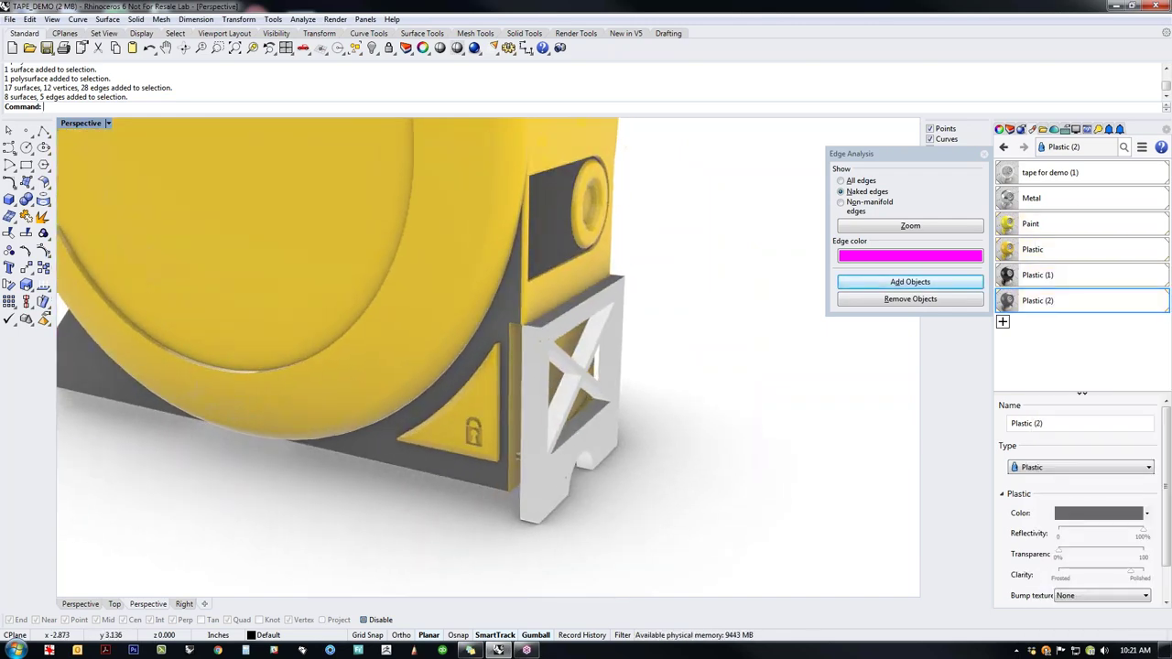
{"action": "scroll", "coordinate": [541, 325], "scroll_direction": "up", "scroll_amount": 6}
{"action": "scroll", "coordinate": [541, 325], "scroll_direction": "up", "scroll_amount": 2}
{"action": "left_click", "coordinate": [475, 301], "text": "ctrl+shift"}
{"action": "left_click", "coordinate": [511, 283], "text": "ctrl+shift"}
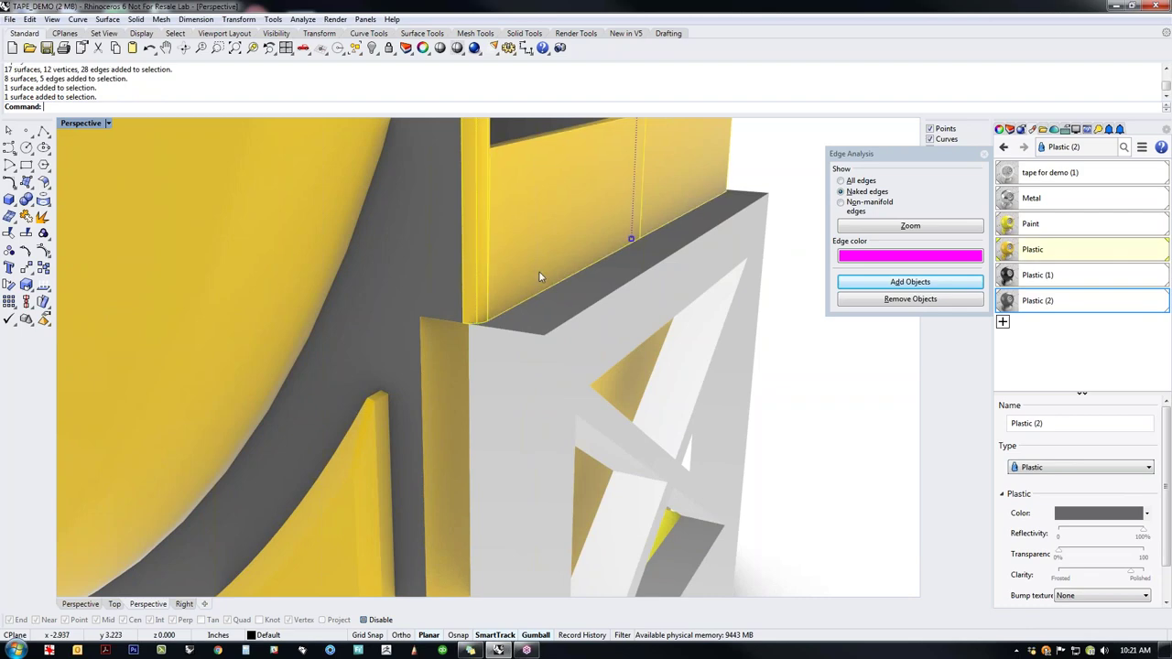
{"action": "scroll", "coordinate": [558, 268], "scroll_direction": "down", "scroll_amount": 6}
{"action": "right_click_drag", "start_coordinate": [639, 288], "coordinate": [616, 476], "text": "shift"}
{"action": "scroll", "coordinate": [540, 398], "scroll_direction": "up", "scroll_amount": 6}
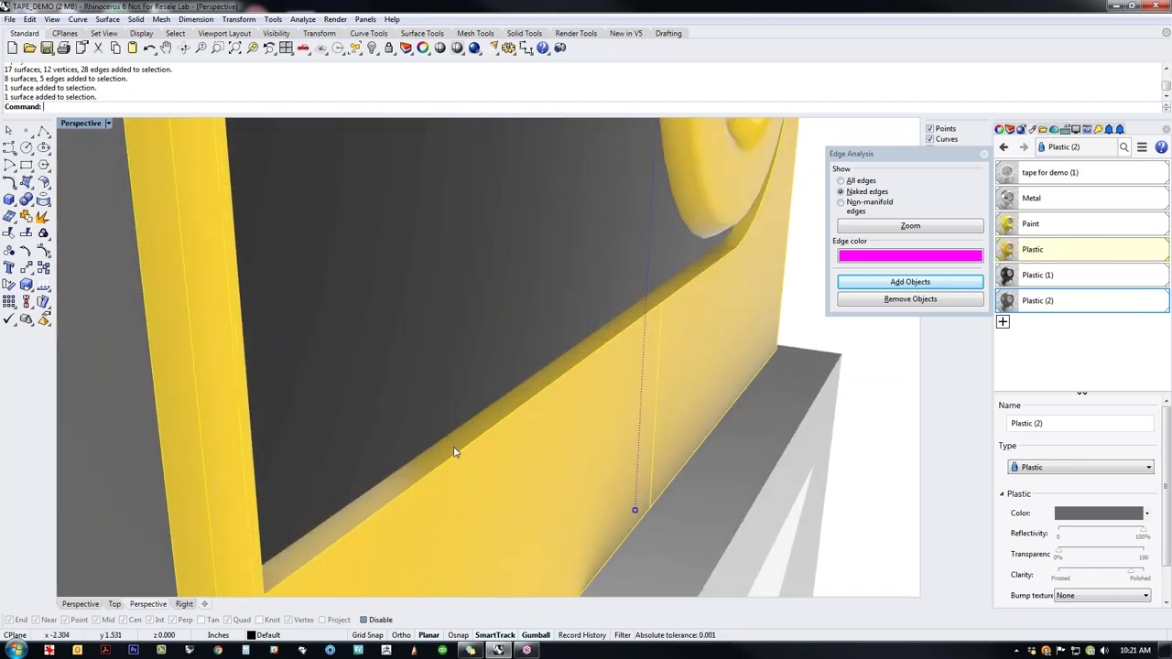
{"action": "scroll", "coordinate": [454, 451], "scroll_direction": "up", "scroll_amount": 1}
{"action": "left_click", "coordinate": [457, 447], "text": "ctrl+shift"}
{"action": "scroll", "coordinate": [462, 444], "scroll_direction": "down", "scroll_amount": 4}
{"action": "right_click_drag", "start_coordinate": [508, 426], "coordinate": [586, 435]}
{"action": "scroll", "coordinate": [565, 463], "scroll_direction": "up", "scroll_amount": 7}
{"action": "left_click", "coordinate": [549, 462], "text": "ctrl+shift"}
{"action": "scroll", "coordinate": [552, 449], "scroll_direction": "down", "scroll_amount": 7}
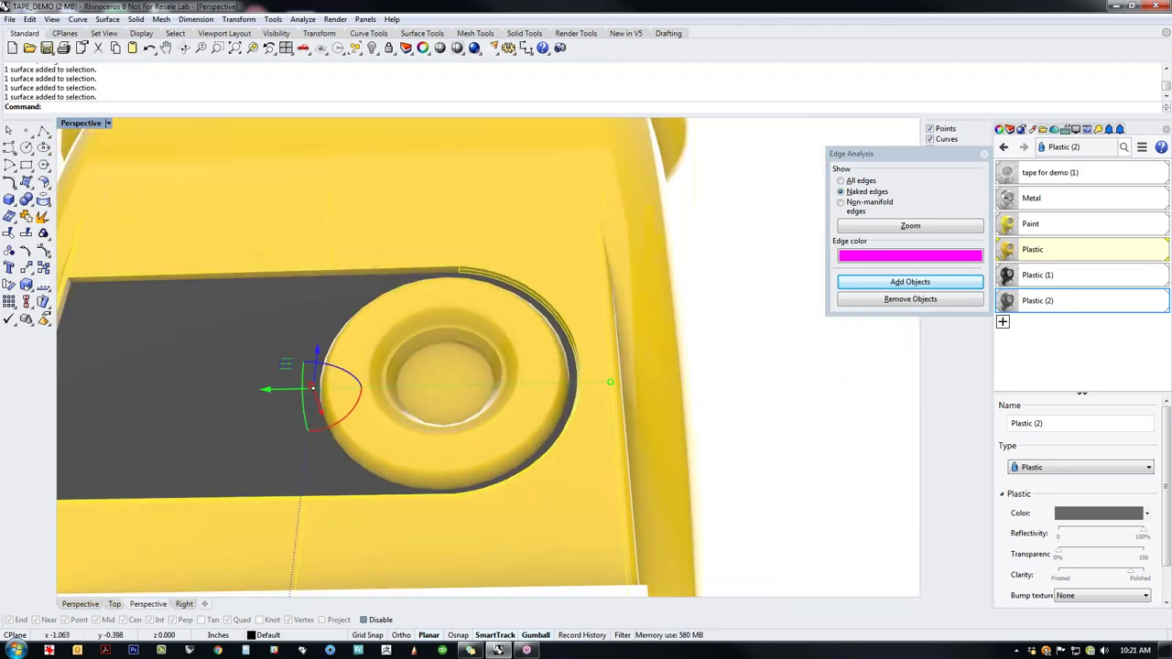
{"action": "scroll", "coordinate": [441, 267], "scroll_direction": "up", "scroll_amount": 11}
{"action": "left_click", "coordinate": [453, 278], "text": "ctrl+shift"}
{"action": "scroll", "coordinate": [495, 291], "scroll_direction": "down", "scroll_amount": 2}
{"action": "scroll", "coordinate": [495, 292], "scroll_direction": "down", "scroll_amount": 7}
{"action": "right_click_drag", "start_coordinate": [476, 375], "coordinate": [374, 419]}
{"action": "scroll", "coordinate": [215, 321], "scroll_direction": "up", "scroll_amount": 3}
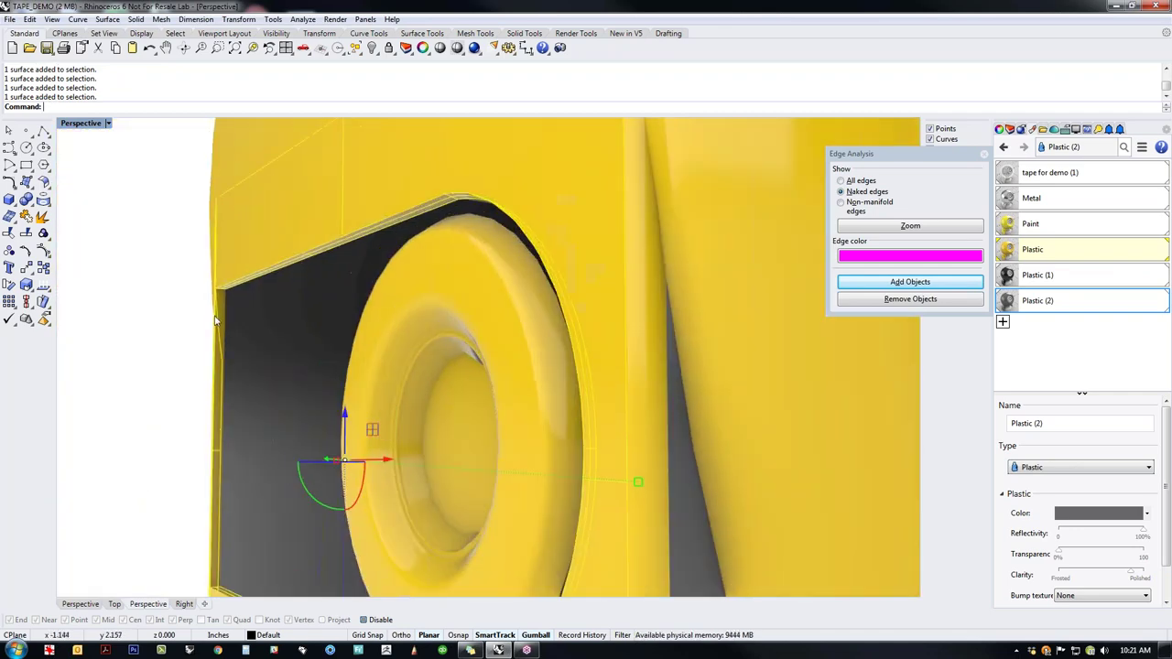
{"action": "scroll", "coordinate": [217, 320], "scroll_direction": "up", "scroll_amount": 3}
{"action": "scroll", "coordinate": [229, 301], "scroll_direction": "down", "scroll_amount": 3}
{"action": "right_click_drag", "start_coordinate": [476, 362], "coordinate": [627, 363]}
{"action": "scroll", "coordinate": [627, 364], "scroll_direction": "down", "scroll_amount": 7}
{"action": "right_click_drag", "start_coordinate": [348, 467], "coordinate": [422, 472]}
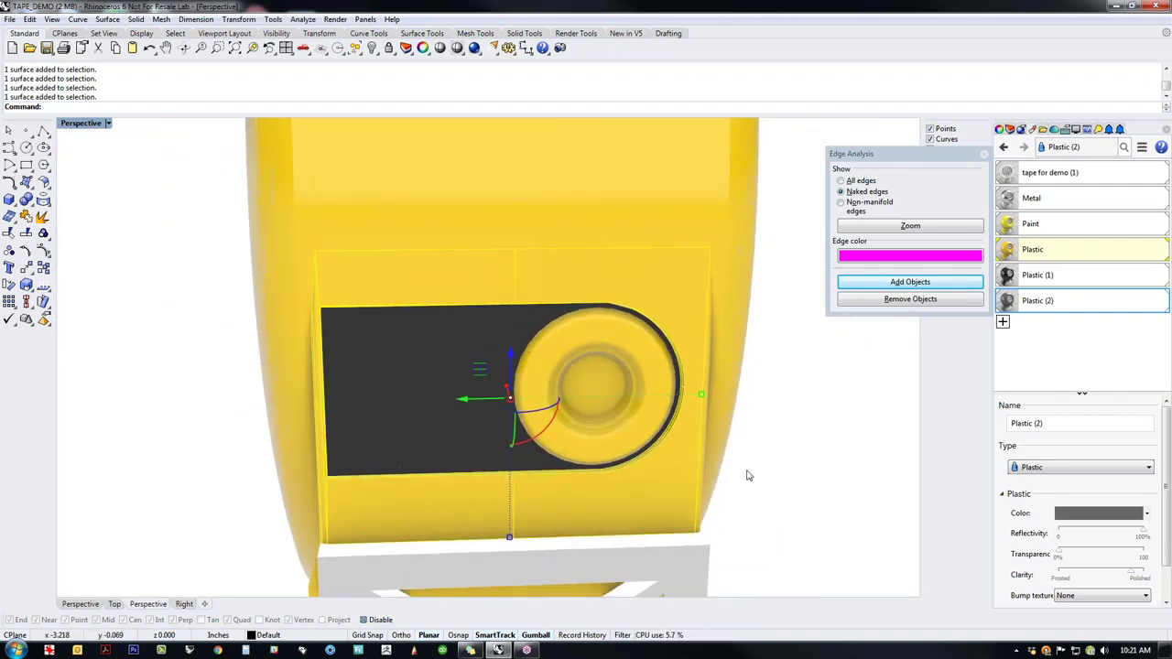
{"action": "right_click_drag", "start_coordinate": [785, 473], "coordinate": [860, 458]}
{"action": "right_click", "coordinate": [1032, 295]}
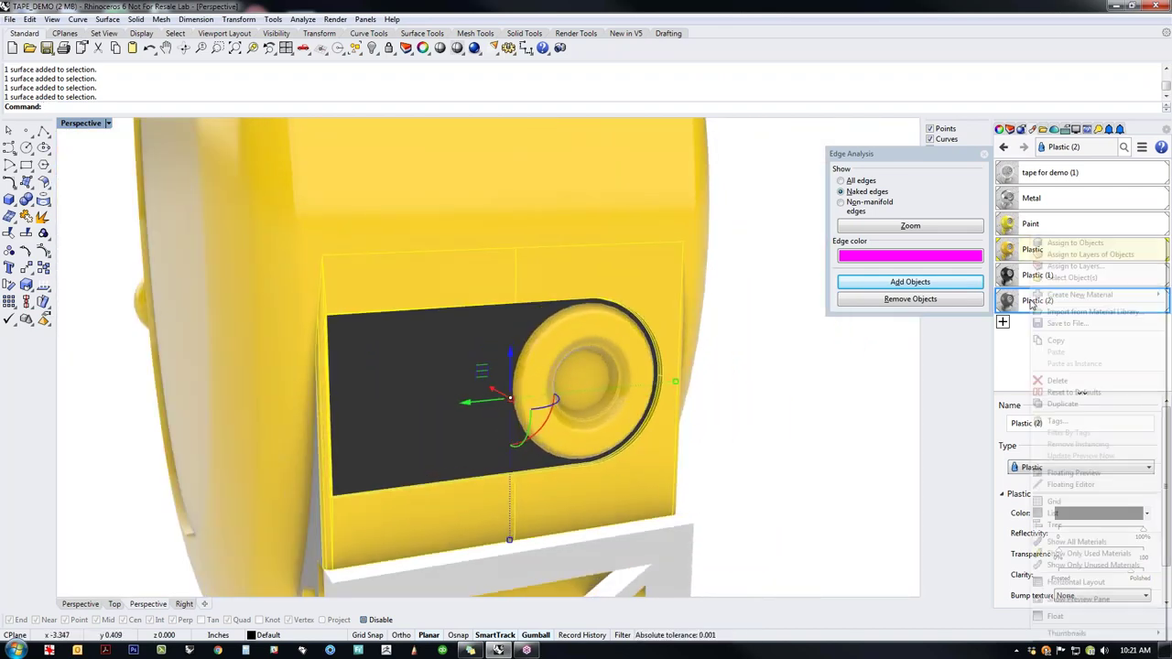
{"action": "left_click", "coordinate": [1062, 245]}
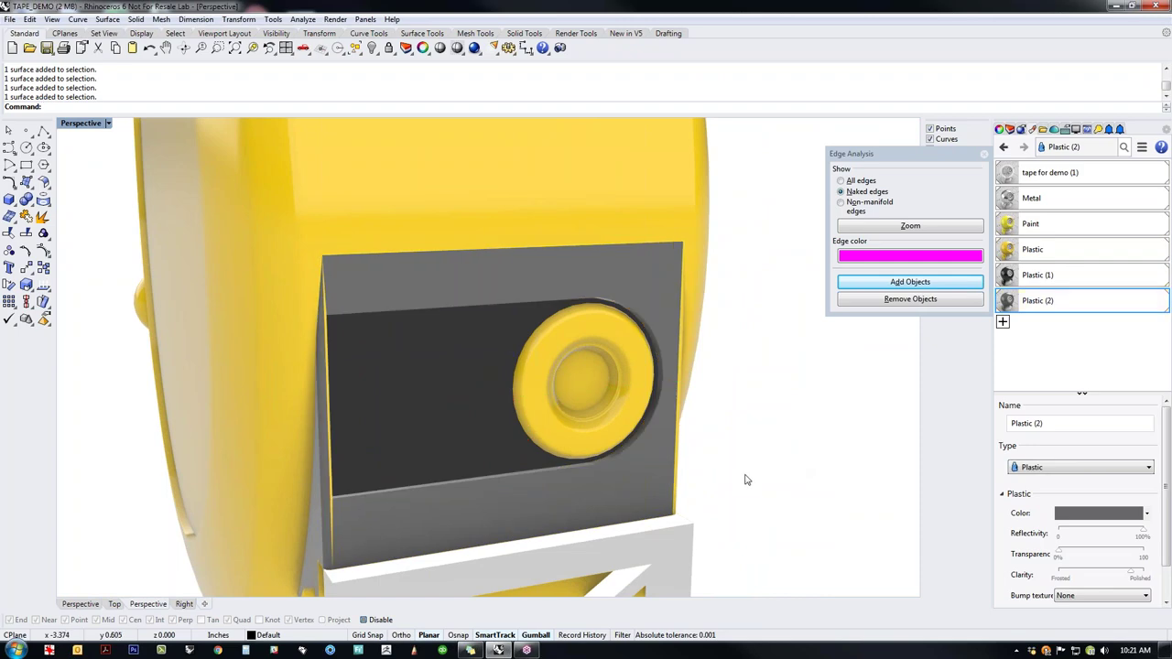
Step: Assign the dark grey Plastic (2) material to the narrow yellow strip face along the front panel's edge on the lock-panel side
{"action": "scroll", "coordinate": [745, 480], "scroll_direction": "up", "scroll_amount": 2}
{"action": "scroll", "coordinate": [345, 301], "scroll_direction": "up", "scroll_amount": 6}
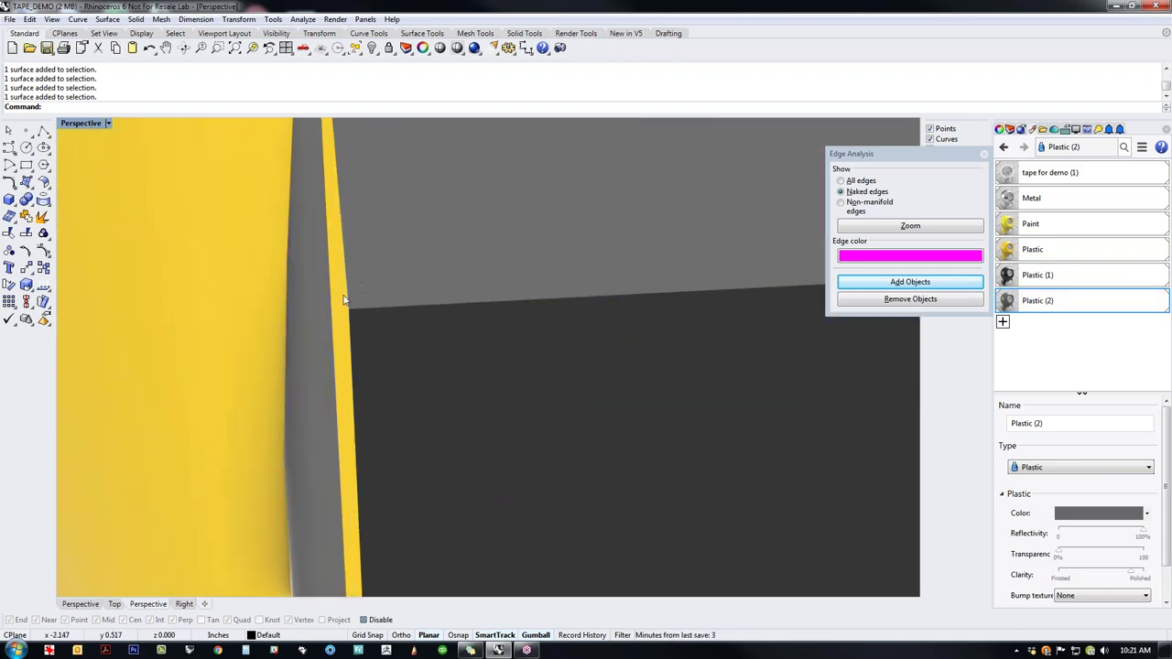
{"action": "right_click_drag", "start_coordinate": [342, 348], "coordinate": [382, 381]}
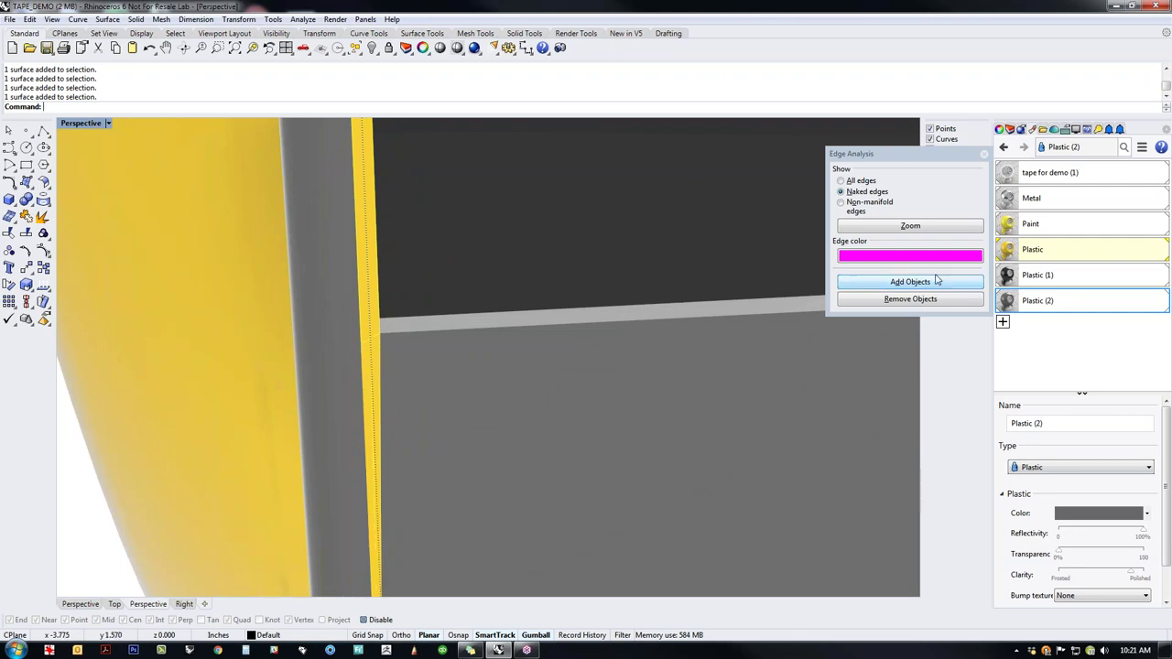
{"action": "right_click", "coordinate": [1052, 308]}
{"action": "left_click", "coordinate": [1053, 245]}
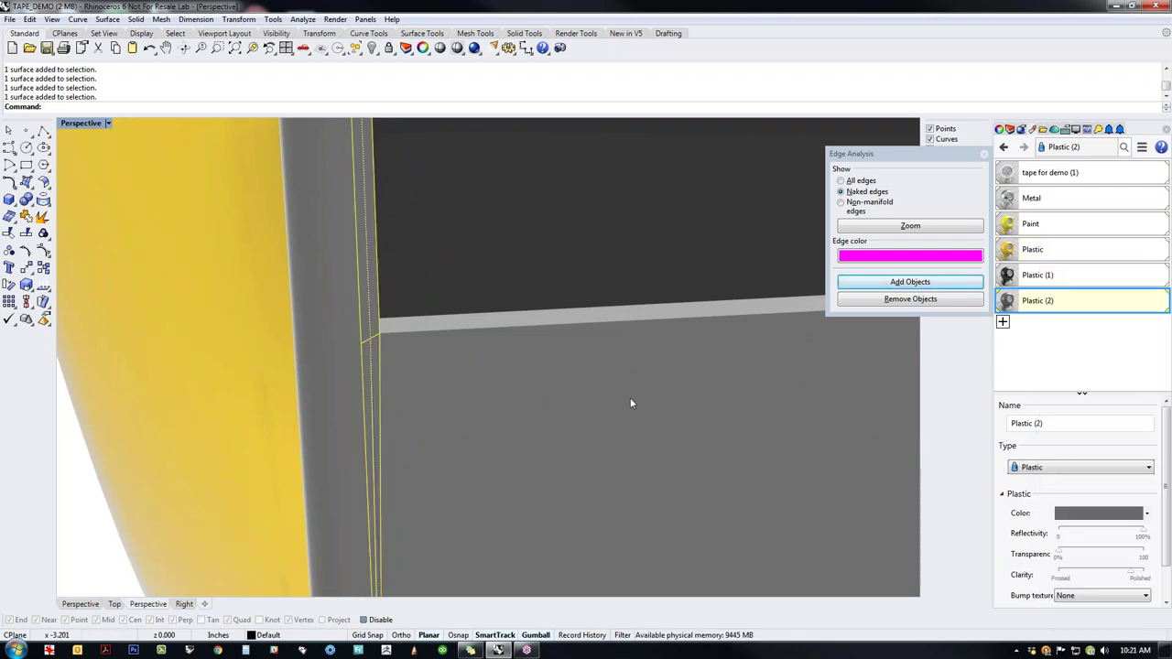
{"action": "scroll", "coordinate": [528, 398], "scroll_direction": "down", "scroll_amount": 10}
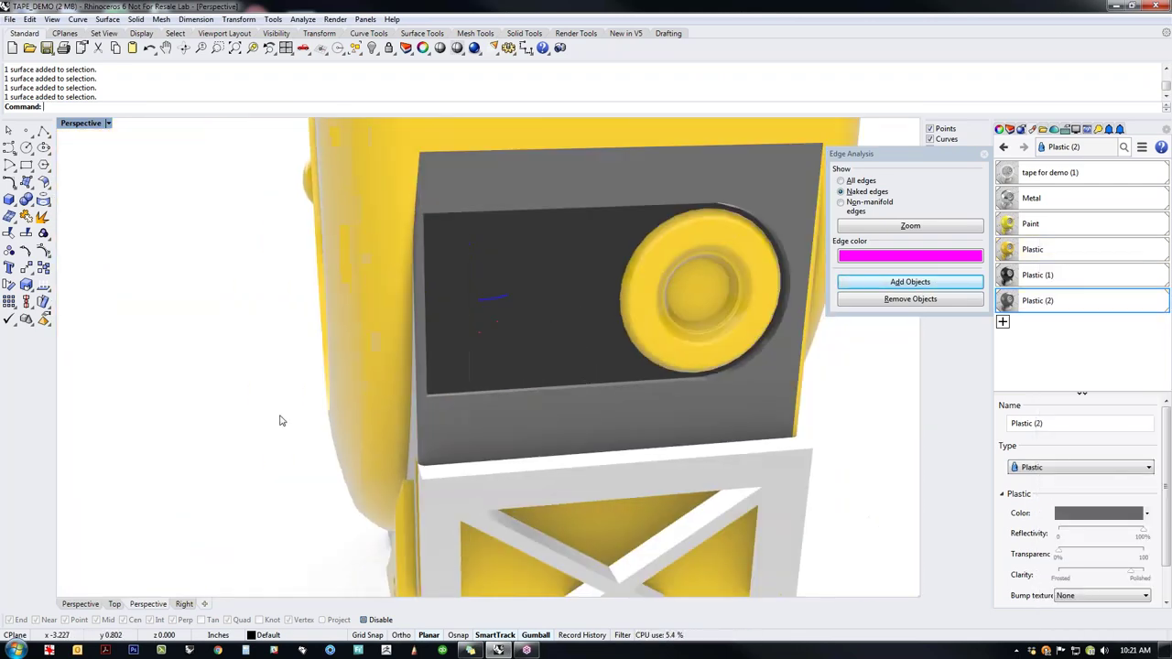
Step: Create a fourth Plastic material and set its colour to light grey (R 204, G 204, B 204)
{"action": "scroll", "coordinate": [560, 405], "scroll_direction": "up", "scroll_amount": 4}
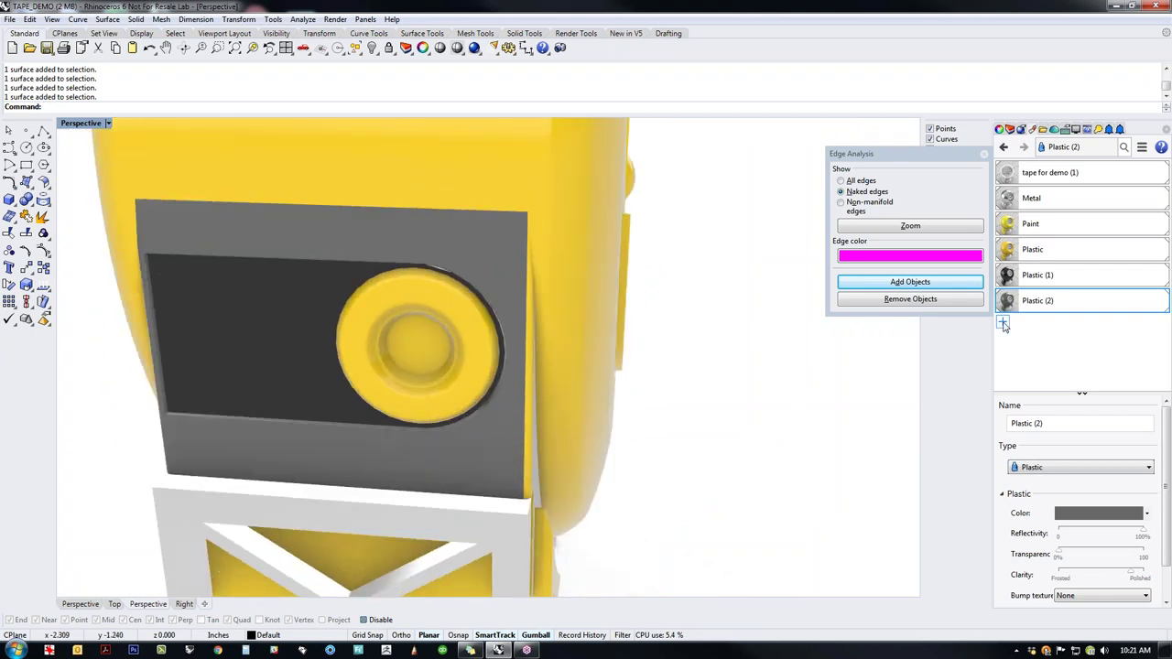
{"action": "left_click", "coordinate": [1004, 324]}
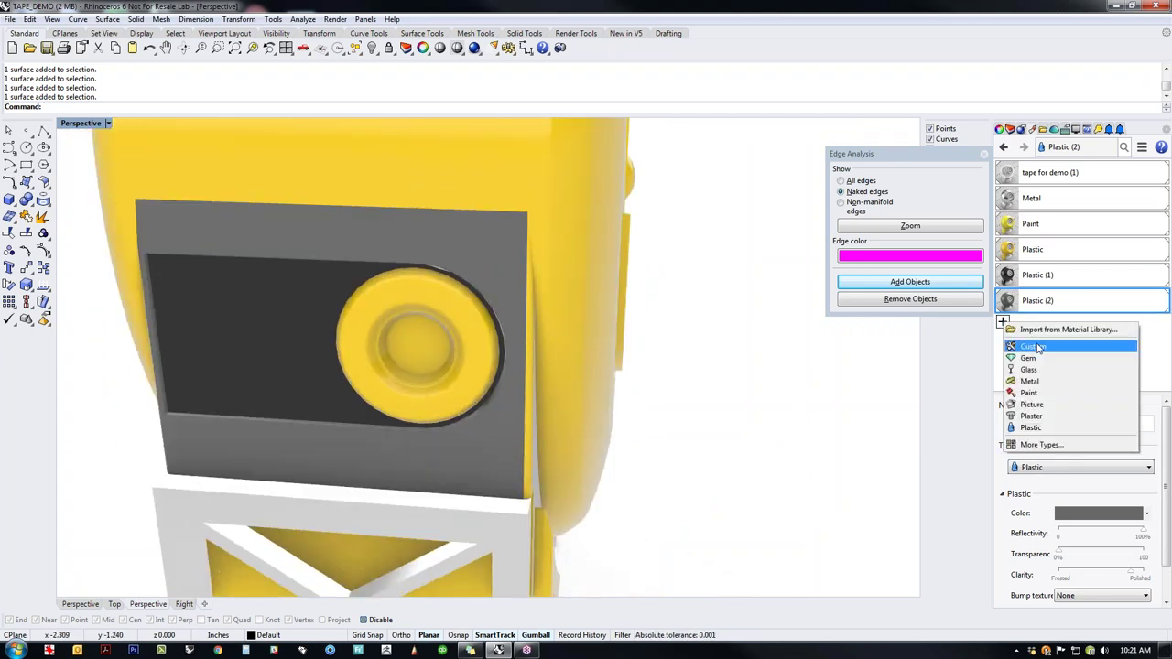
{"action": "left_click", "coordinate": [1048, 429]}
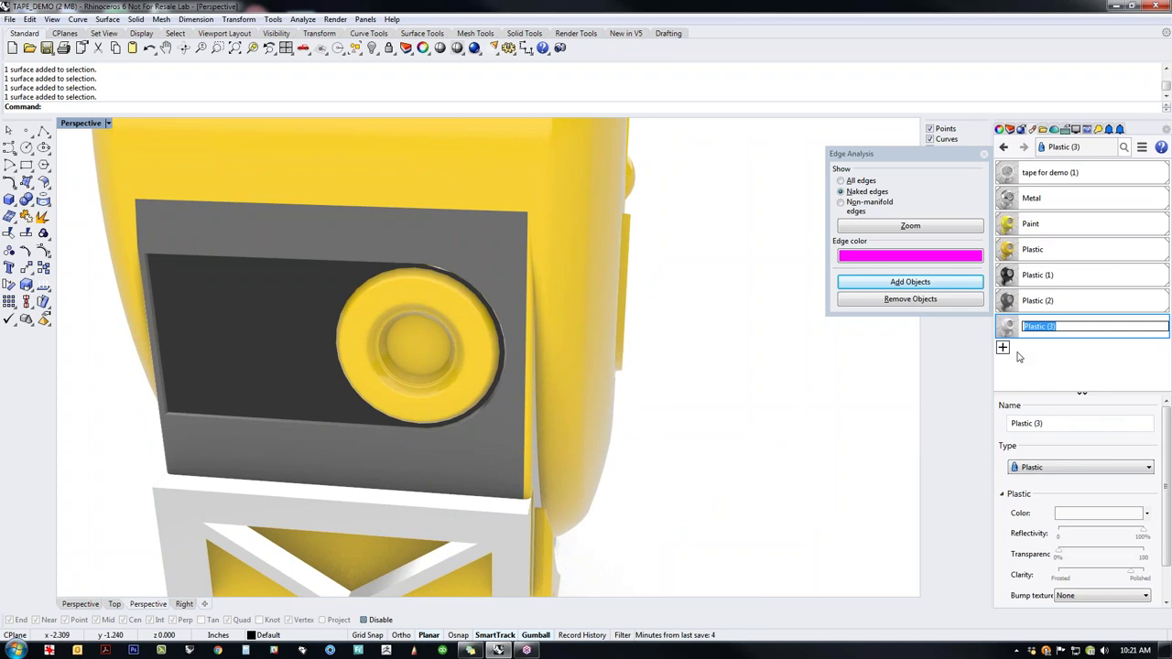
{"action": "left_click", "coordinate": [1114, 515]}
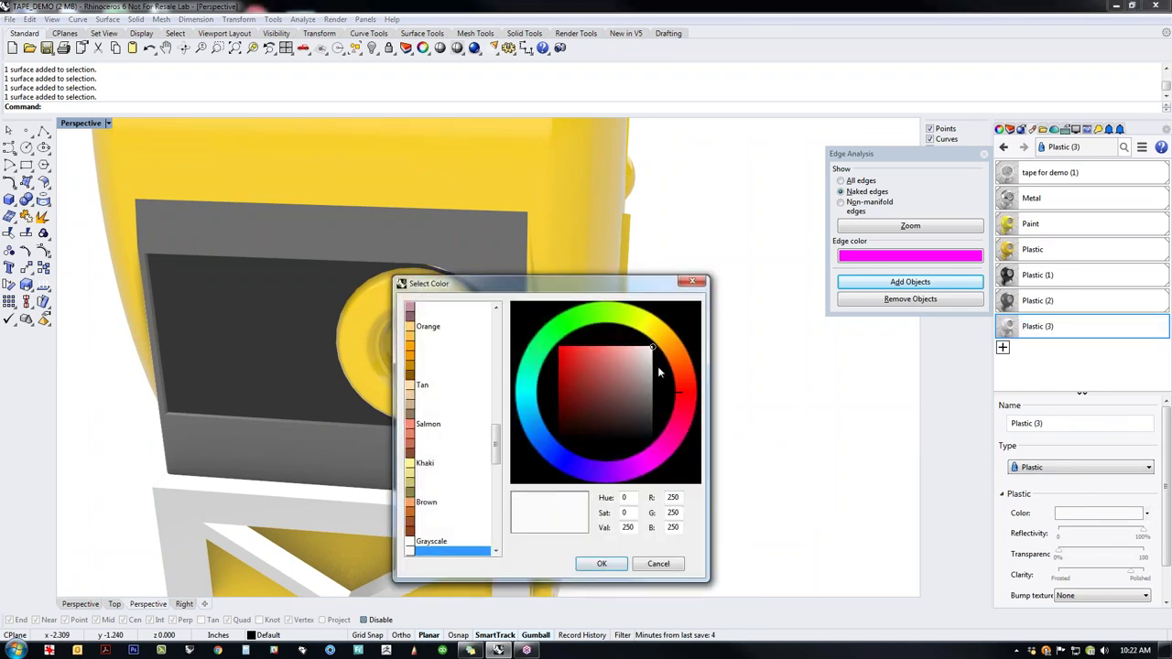
{"action": "left_click_drag", "start_coordinate": [645, 380], "coordinate": [680, 363]}
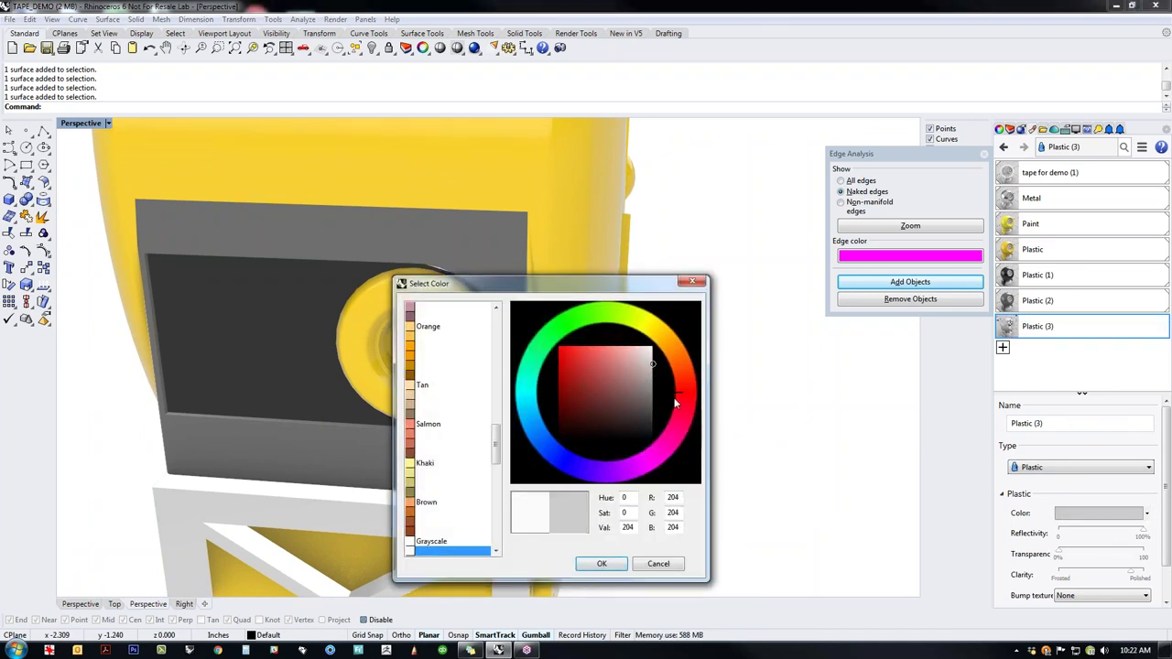
{"action": "left_click", "coordinate": [602, 563]}
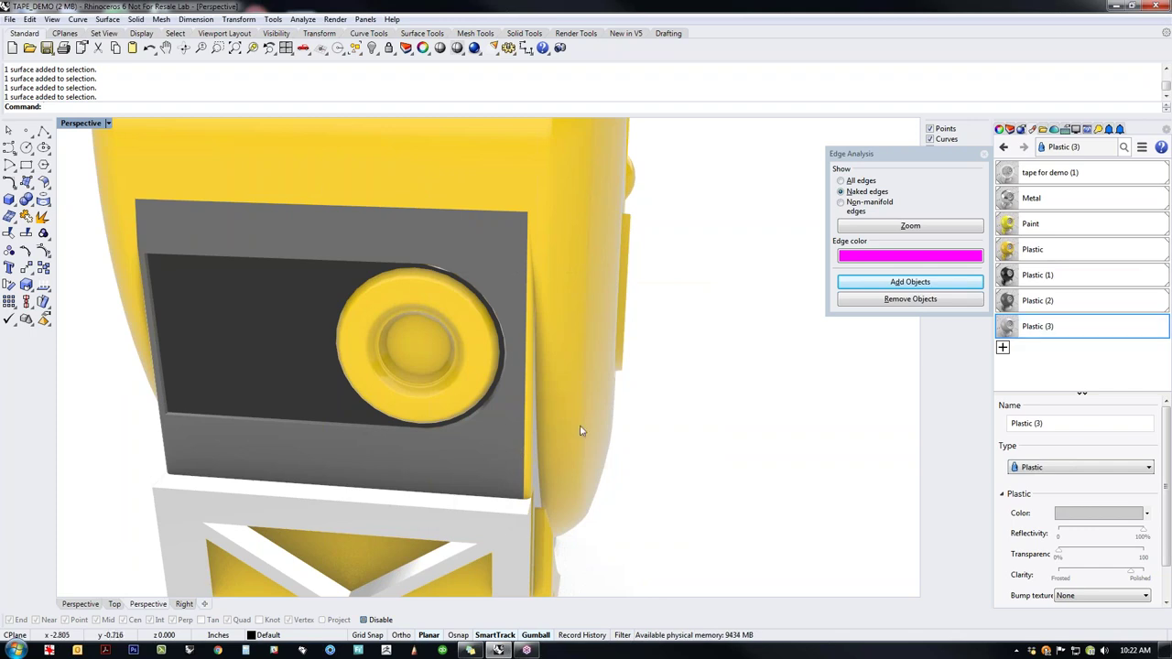
Step: Assign the light grey Plastic (3) material to the round button ring in the black recess
{"action": "left_click", "coordinate": [436, 397]}
{"action": "right_click", "coordinate": [1010, 332]}
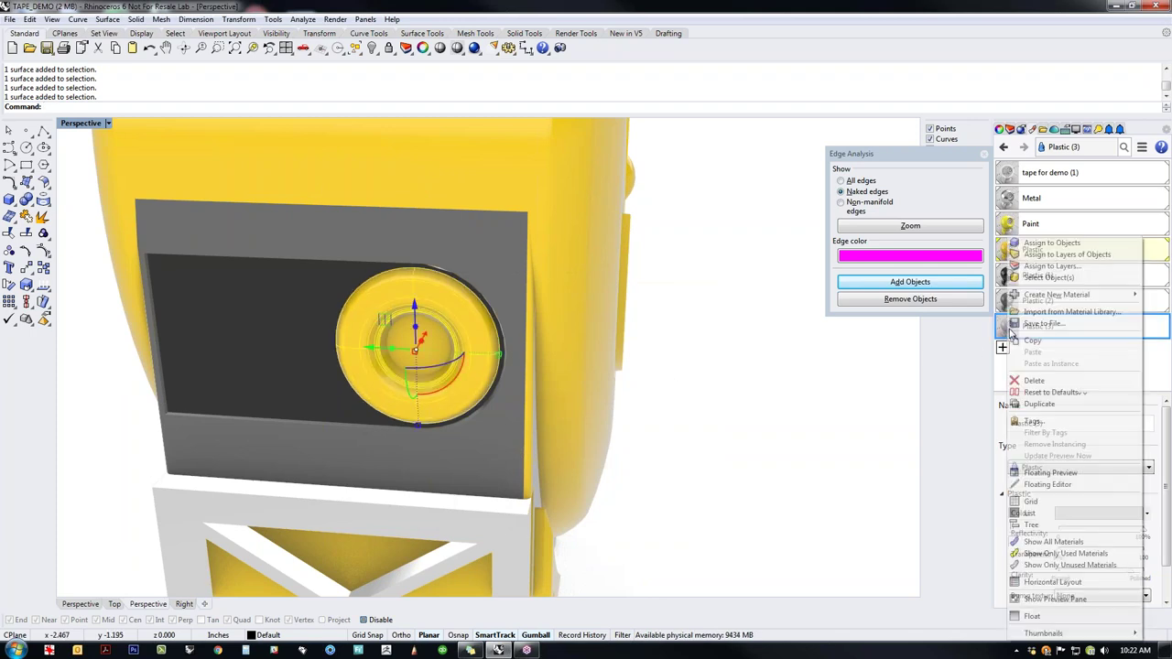
{"action": "left_click", "coordinate": [1053, 243]}
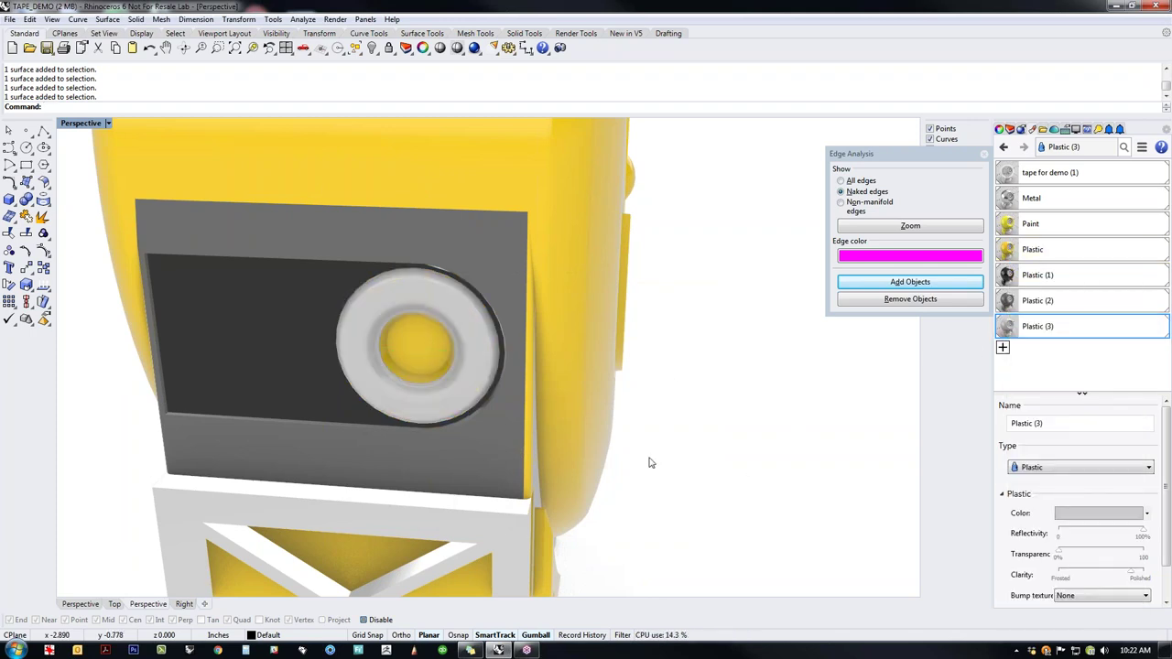
Step: Assign the black Plastic (1) material to the round disc in the centre of the button ring
{"action": "scroll", "coordinate": [476, 392], "scroll_direction": "up", "scroll_amount": 8}
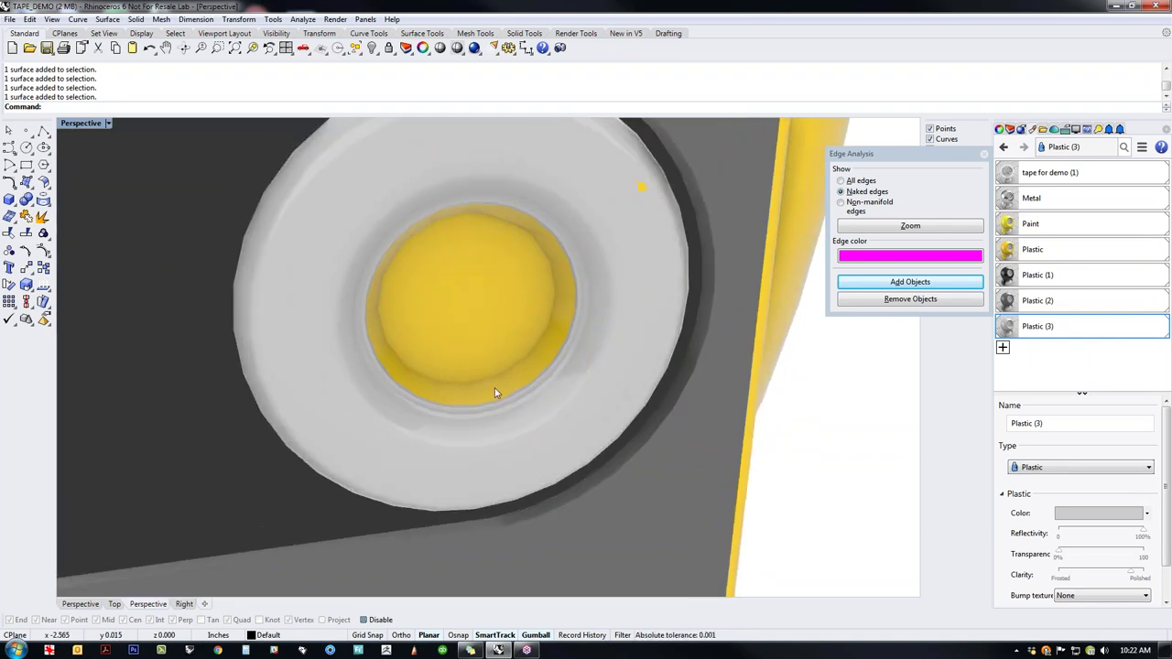
{"action": "left_click", "coordinate": [488, 356]}
{"action": "left_click", "coordinate": [1040, 274]}
{"action": "right_click", "coordinate": [1040, 275]}
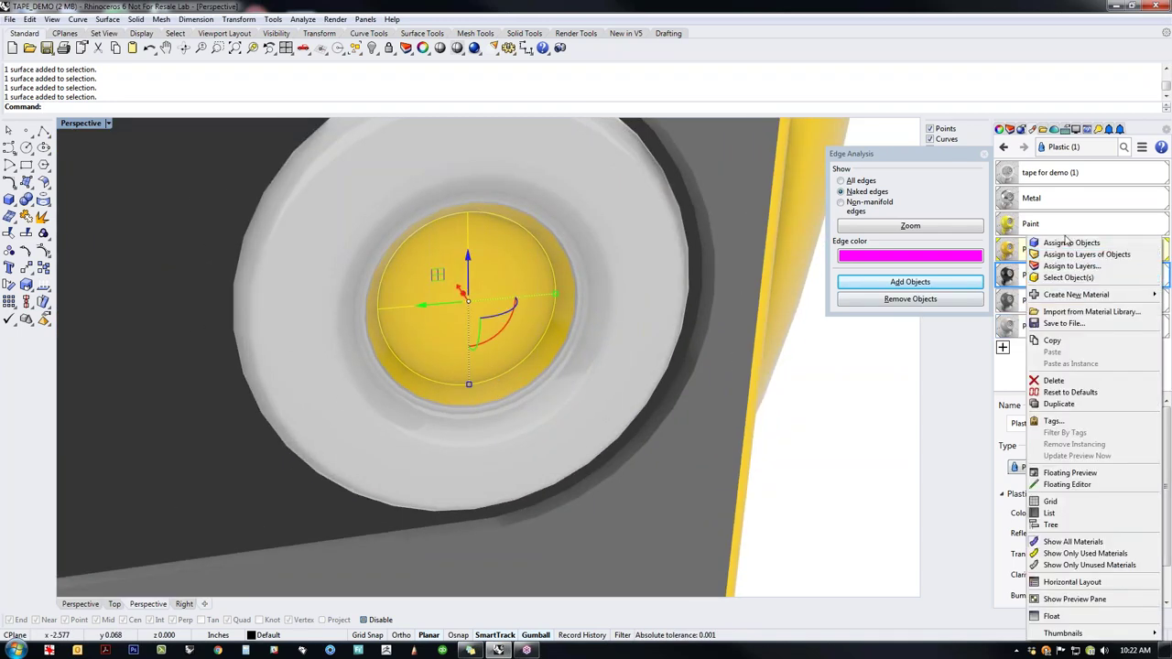
{"action": "left_click", "coordinate": [1059, 244]}
{"action": "key", "text": "Escape"}
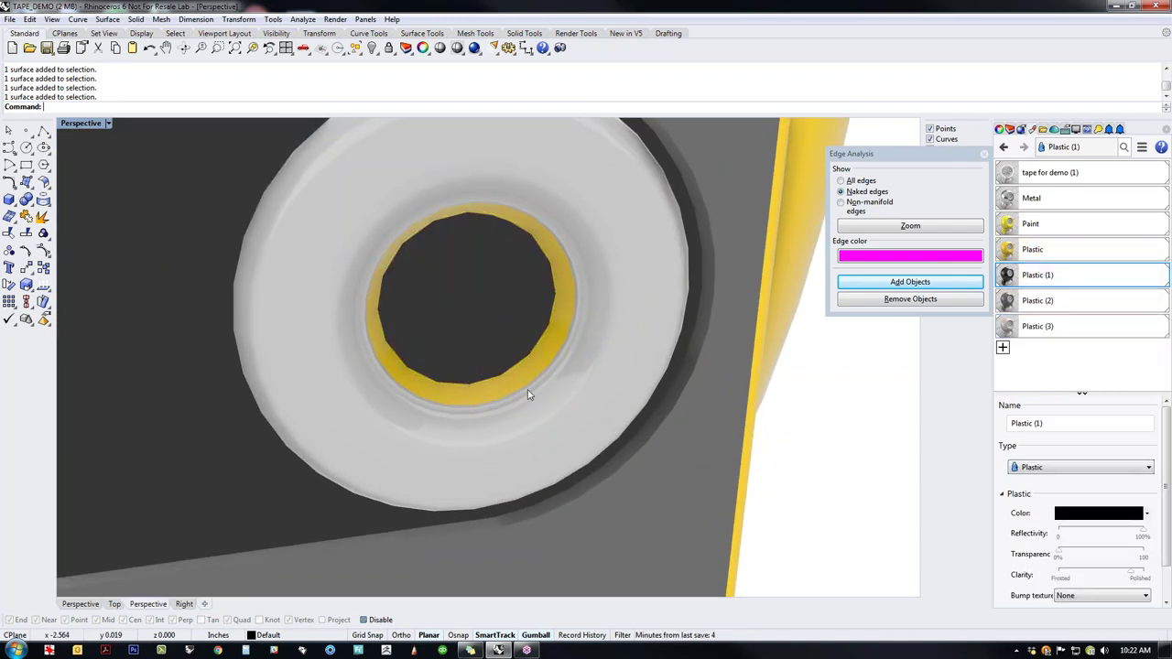
{"action": "scroll", "coordinate": [527, 395], "scroll_direction": "down", "scroll_amount": 10}
{"action": "right_click_drag", "start_coordinate": [599, 421], "coordinate": [567, 429]}
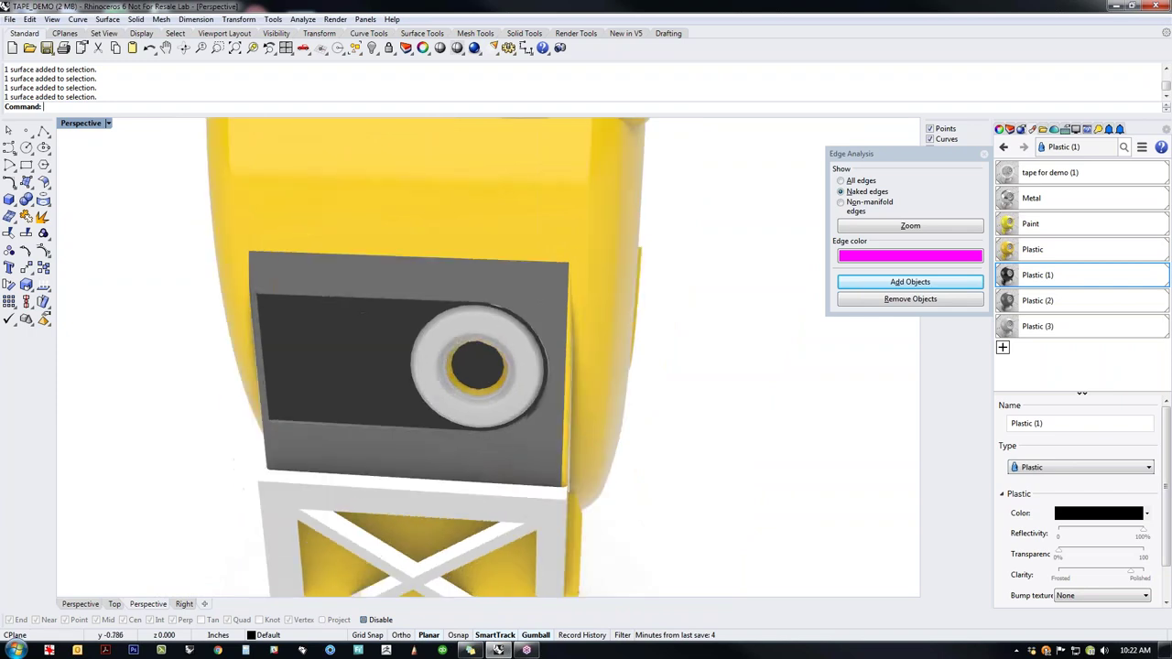
Step: Create a fifth Plastic material and set its colour to red (R 255, G 0, B 0)
{"action": "left_click", "coordinate": [1003, 349]}
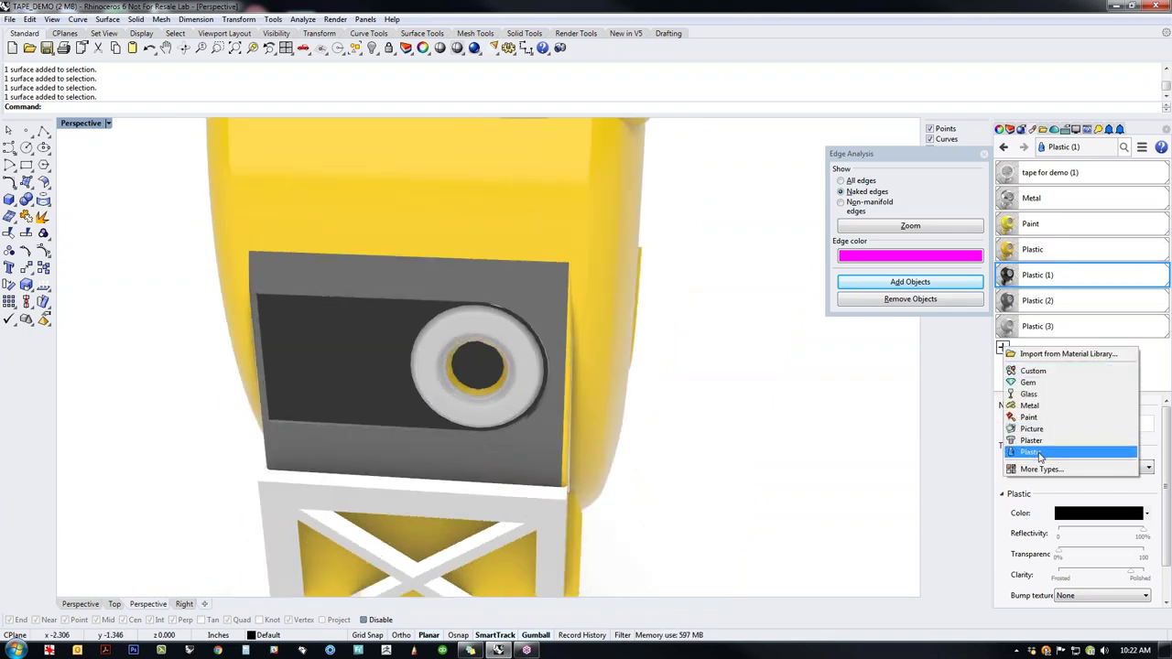
{"action": "left_click", "coordinate": [1031, 452]}
{"action": "left_click", "coordinate": [1098, 513]}
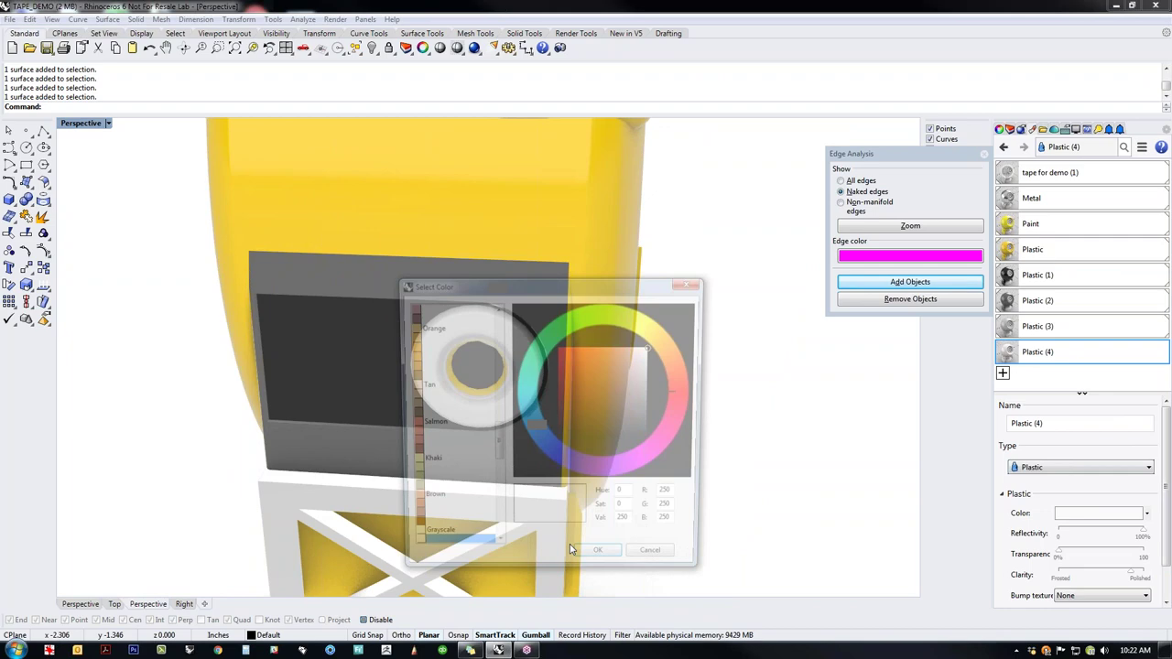
{"action": "left_click_drag", "start_coordinate": [610, 422], "coordinate": [554, 343]}
{"action": "left_click", "coordinate": [602, 563]}
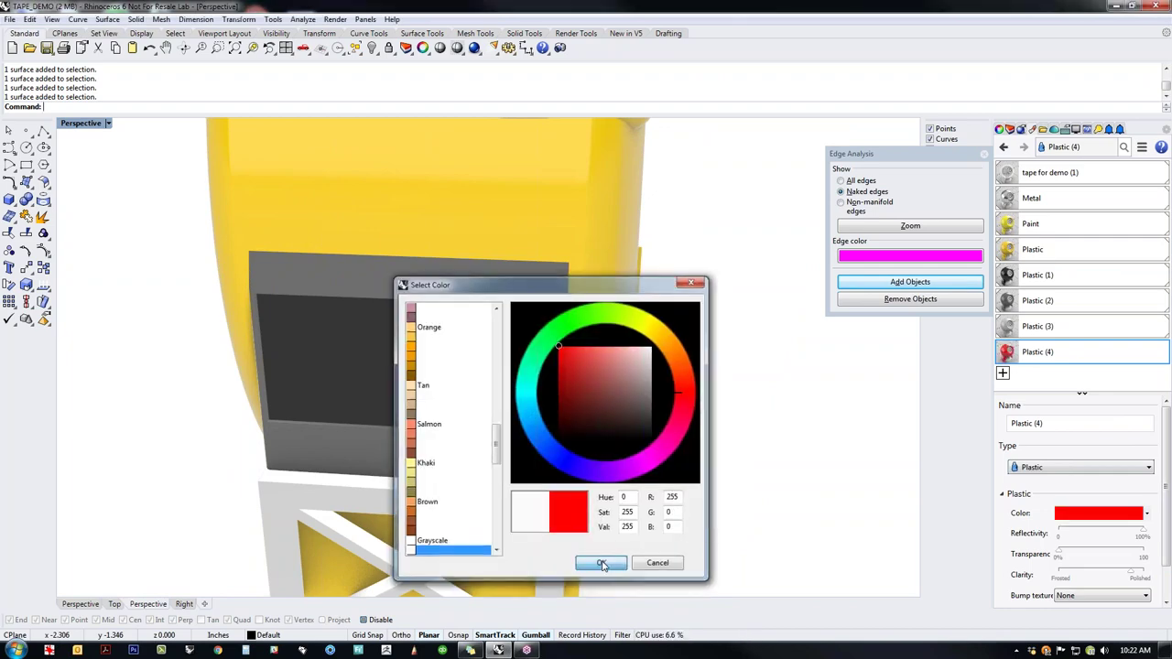
Step: Assign the red Plastic (4) material to the narrow inner ring face around the button's black centre disc
{"action": "scroll", "coordinate": [467, 396], "scroll_direction": "up", "scroll_amount": 5}
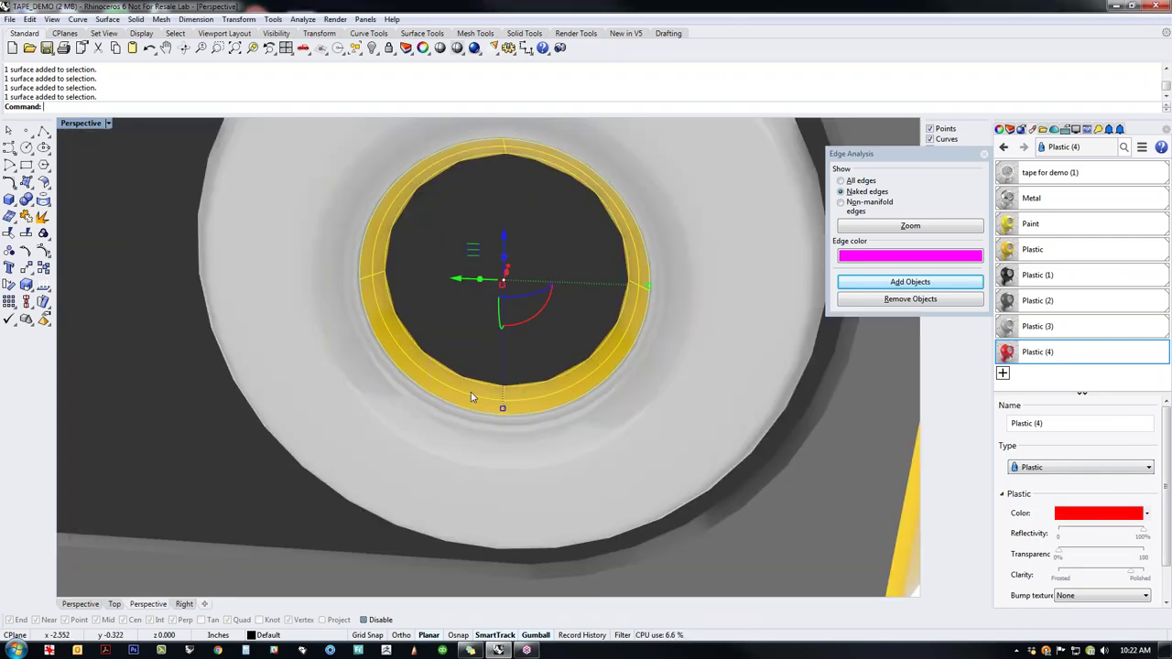
{"action": "right_click", "coordinate": [1053, 354]}
{"action": "left_click", "coordinate": [1017, 247]}
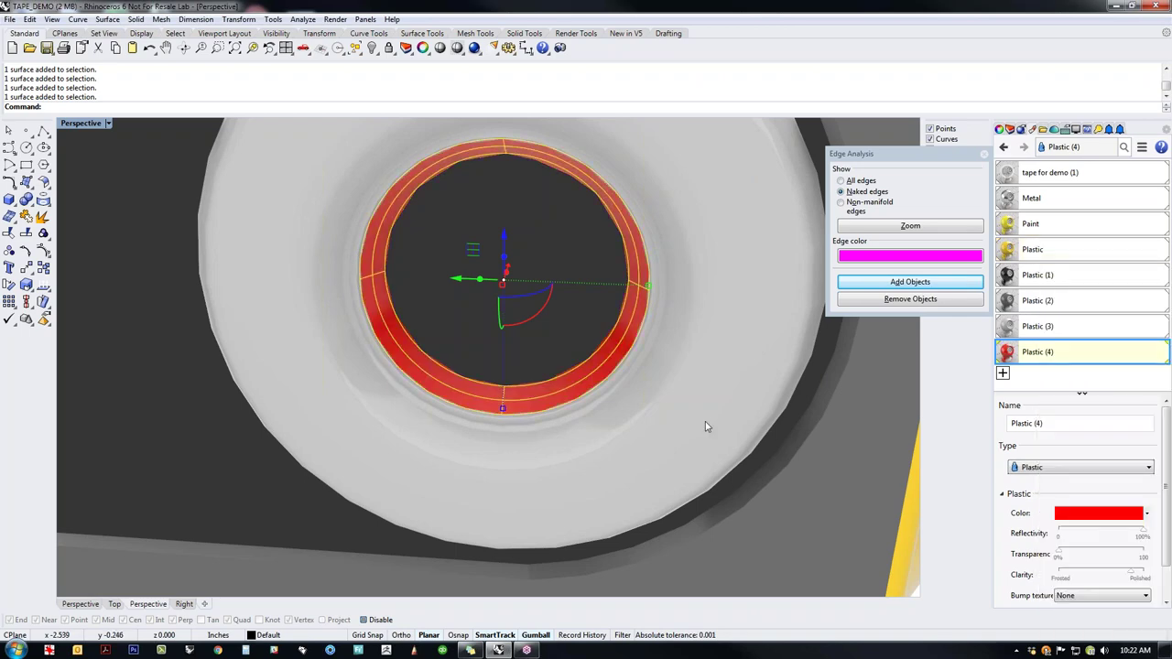
{"action": "right_click_drag", "start_coordinate": [702, 427], "coordinate": [599, 435]}
{"action": "scroll", "coordinate": [738, 476], "scroll_direction": "down", "scroll_amount": 15}
{"action": "key", "text": "Escape"}
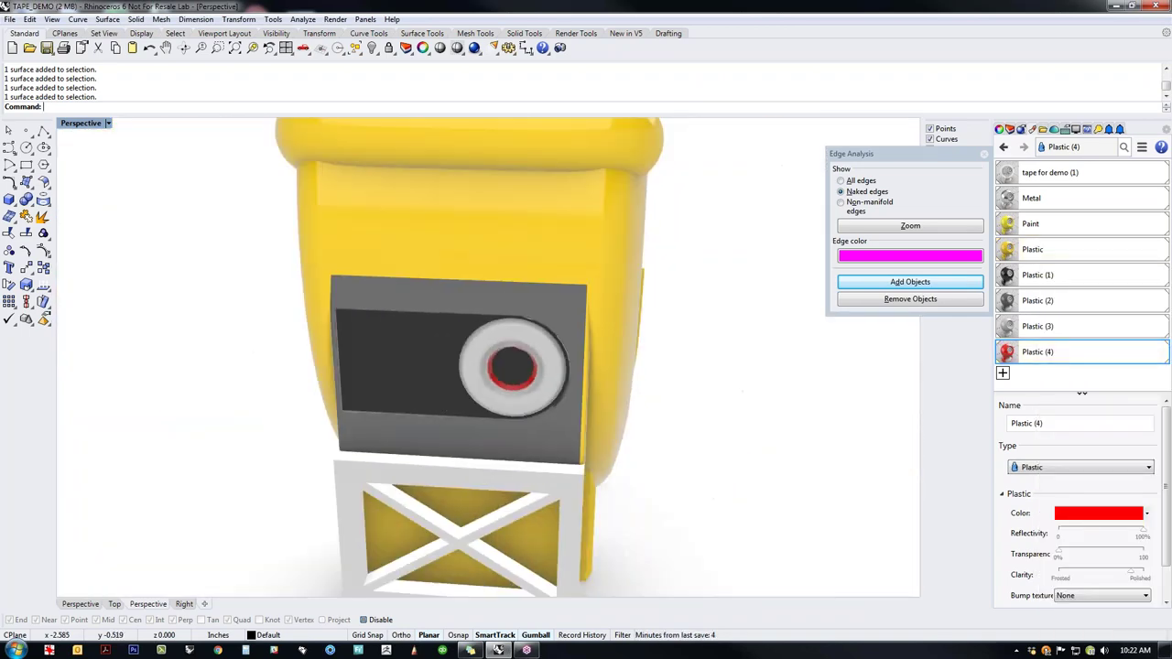
Step: Extract the three edge surfaces surrounding the half-round PEW insert from the tape measure's body
{"action": "right_click_drag", "start_coordinate": [641, 394], "coordinate": [476, 389]}
{"action": "scroll", "coordinate": [529, 382], "scroll_direction": "up", "scroll_amount": 5}
{"action": "right_click_drag", "start_coordinate": [432, 334], "coordinate": [478, 349]}
{"action": "middle_click", "coordinate": [479, 349]}
{"action": "right_click", "coordinate": [473, 319]}
{"action": "middle_click", "coordinate": [466, 319]}
{"action": "middle_click", "coordinate": [466, 319]}
{"action": "right_click_drag", "start_coordinate": [467, 319], "coordinate": [486, 334]}
{"action": "middle_click", "coordinate": [486, 334]}
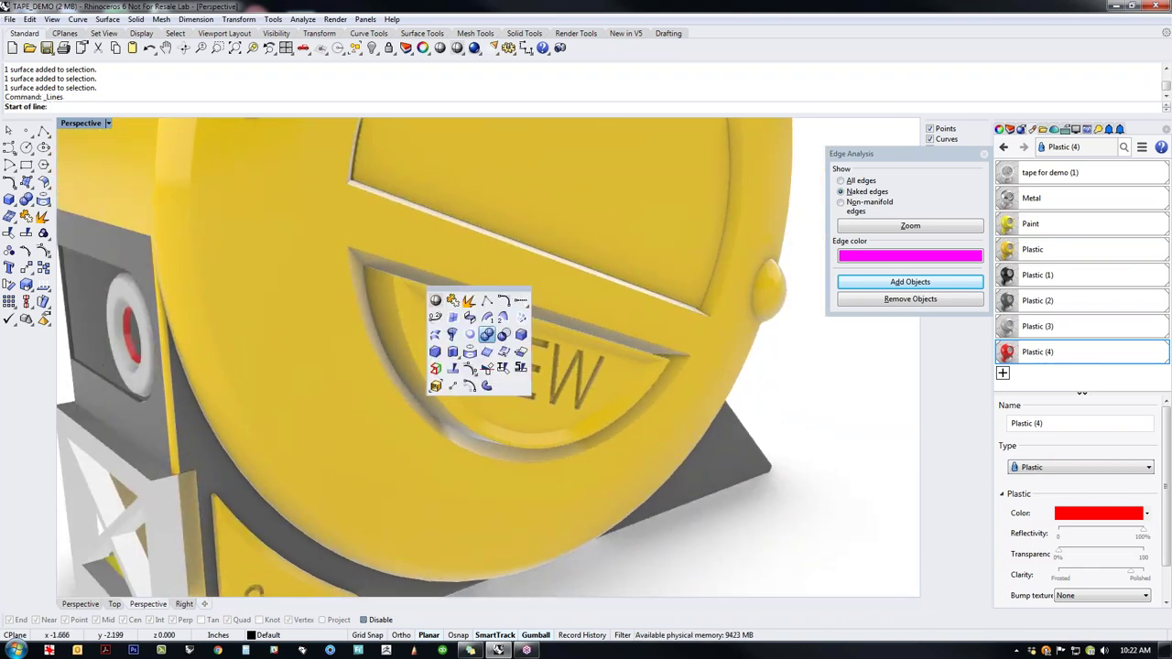
{"action": "left_click", "coordinate": [469, 300]}
{"action": "scroll", "coordinate": [388, 310], "scroll_direction": "up", "scroll_amount": 2}
{"action": "left_click", "coordinate": [391, 304]}
{"action": "left_click", "coordinate": [407, 364]}
{"action": "right_click_drag", "start_coordinate": [406, 360], "coordinate": [455, 272]}
{"action": "scroll", "coordinate": [451, 272], "scroll_direction": "up", "scroll_amount": 3}
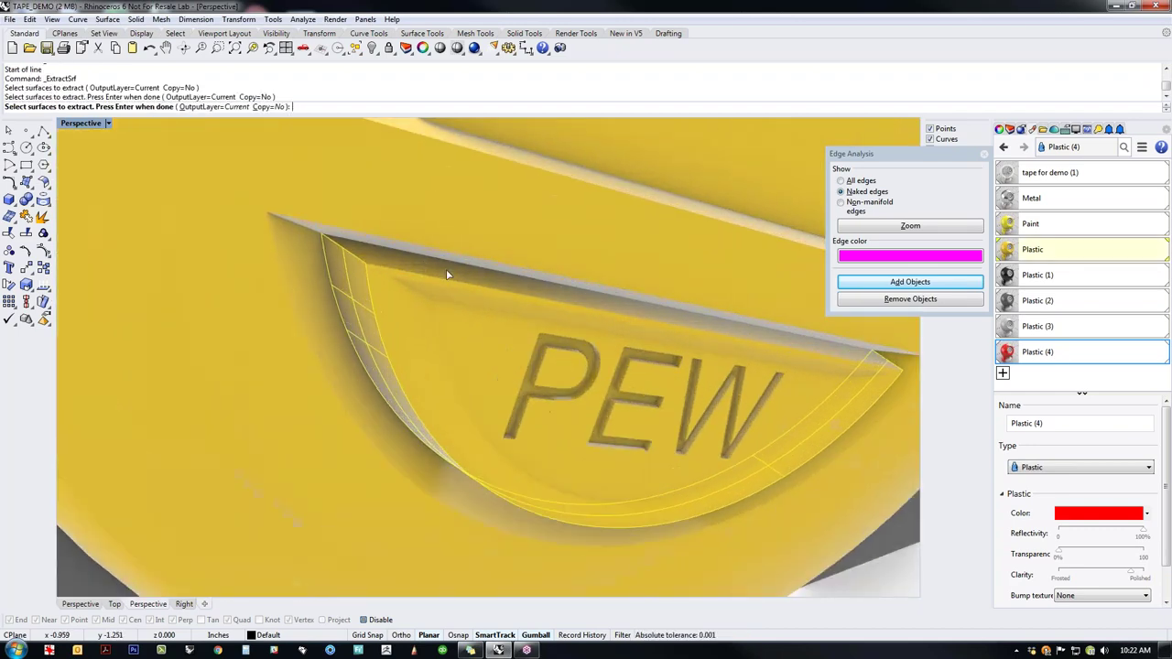
{"action": "left_click", "coordinate": [446, 270]}
{"action": "scroll", "coordinate": [450, 287], "scroll_direction": "down", "scroll_amount": 3}
{"action": "key", "text": "Return"}
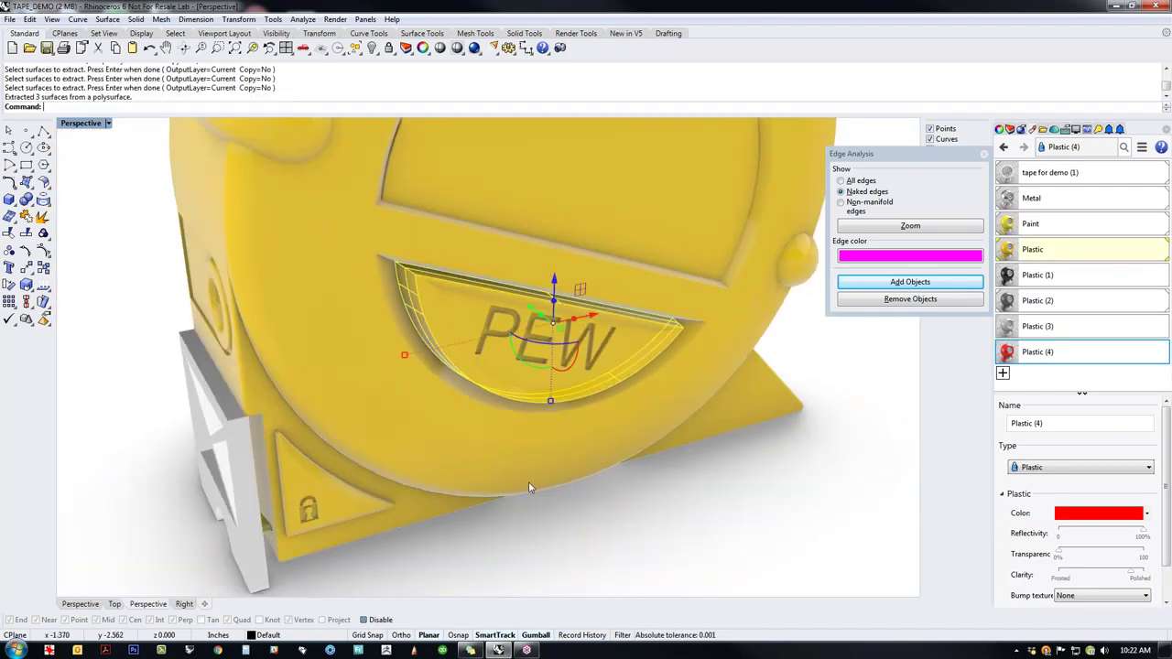
Step: Join the three extracted edge surfaces with the PEW insert's lettered polysurface
{"action": "right_click_drag", "start_coordinate": [528, 487], "coordinate": [586, 481]}
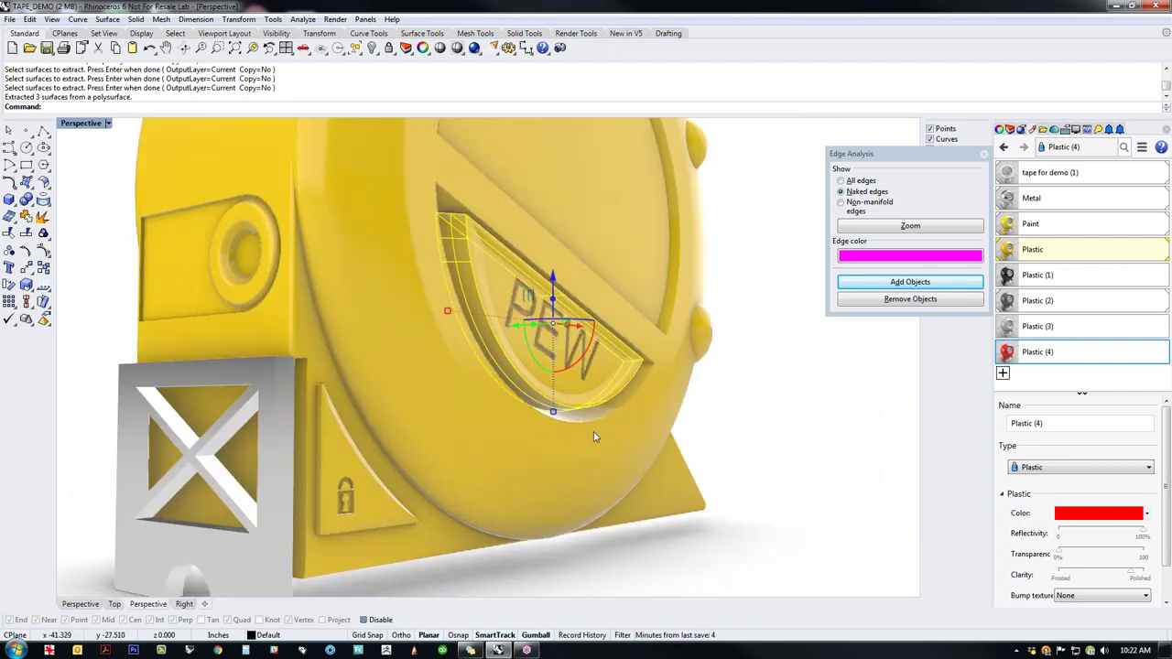
{"action": "left_click", "coordinate": [602, 386]}
{"action": "right_click_drag", "start_coordinate": [686, 421], "coordinate": [663, 465]}
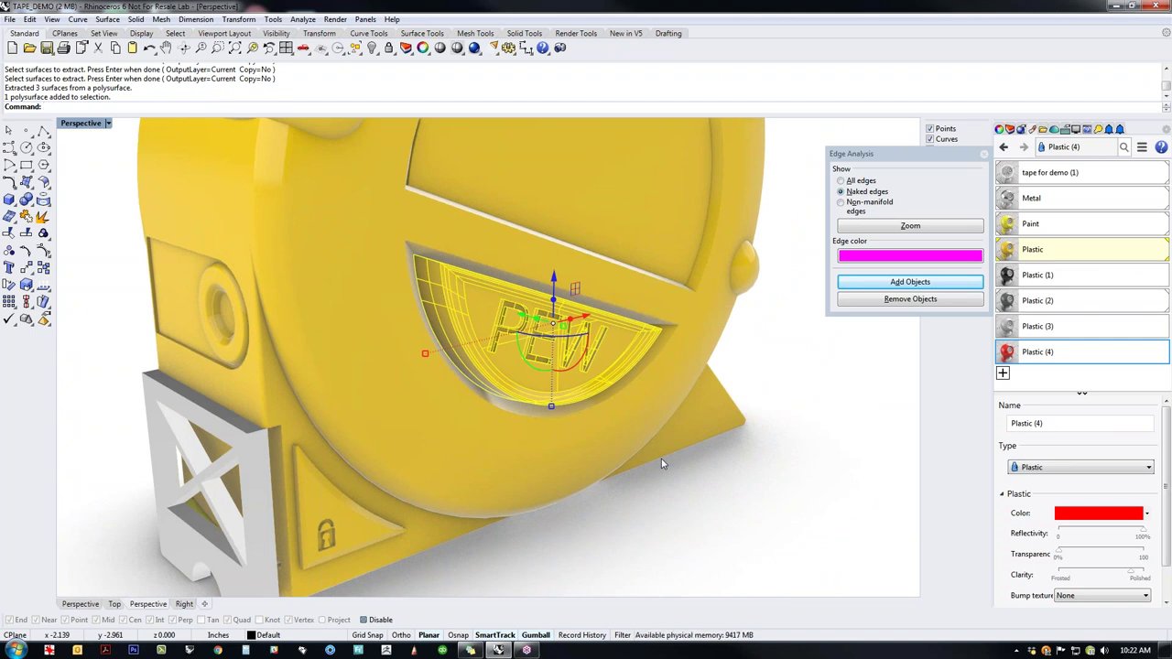
{"action": "type", "text": "oin"}
{"action": "key", "text": "Return"}
{"action": "right_click_drag", "start_coordinate": [686, 475], "coordinate": [661, 513]}
{"action": "left_click", "coordinate": [520, 346]}
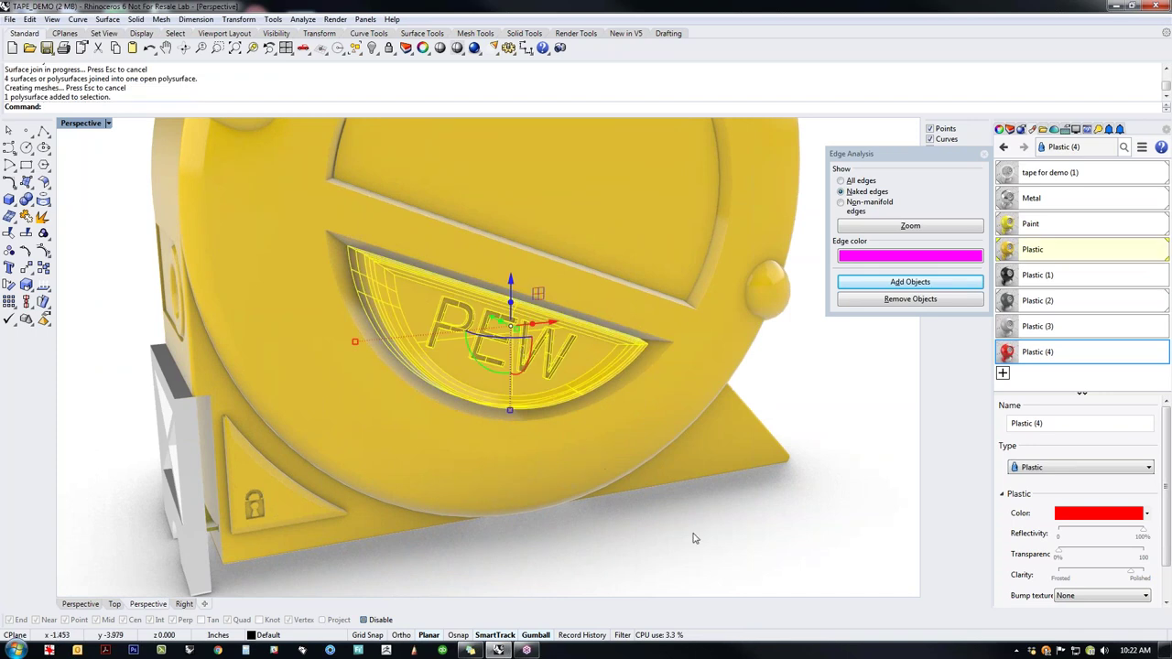
{"action": "left_click", "coordinate": [693, 538]}
Step: Assign the red Plastic (4) material to the joined PEW insert
{"action": "left_click", "coordinate": [508, 374]}
{"action": "right_click", "coordinate": [1038, 355]}
{"action": "left_click", "coordinate": [1080, 244]}
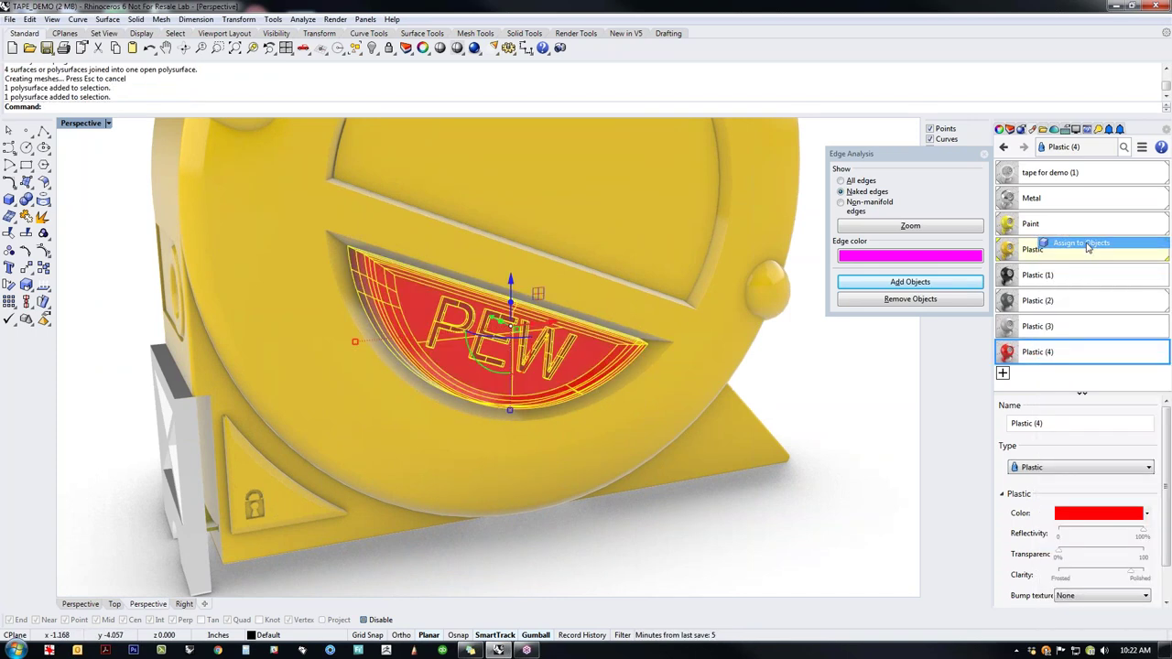
{"action": "left_click", "coordinate": [765, 562]}
Step: Create a Plastic (5) material in the default white and assign it to the recessed faces of the letters P, E and W
{"action": "scroll", "coordinate": [442, 339], "scroll_direction": "up", "scroll_amount": 5}
{"action": "scroll", "coordinate": [441, 341], "scroll_direction": "up", "scroll_amount": 3}
{"action": "left_click", "coordinate": [427, 344], "text": "ctrl+shift"}
{"action": "left_click", "coordinate": [623, 385], "text": "ctrl+shift"}
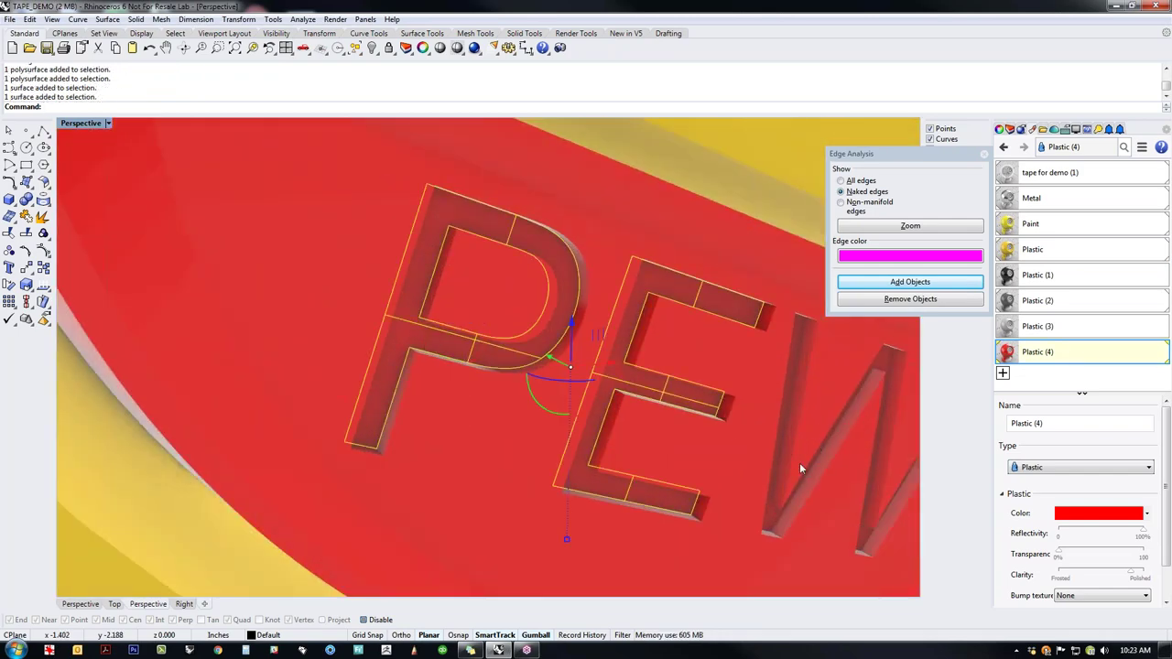
{"action": "scroll", "coordinate": [769, 515], "scroll_direction": "up", "scroll_amount": 2}
{"action": "left_click", "coordinate": [762, 510], "text": "ctrl+shift"}
{"action": "scroll", "coordinate": [745, 493], "scroll_direction": "down", "scroll_amount": 5}
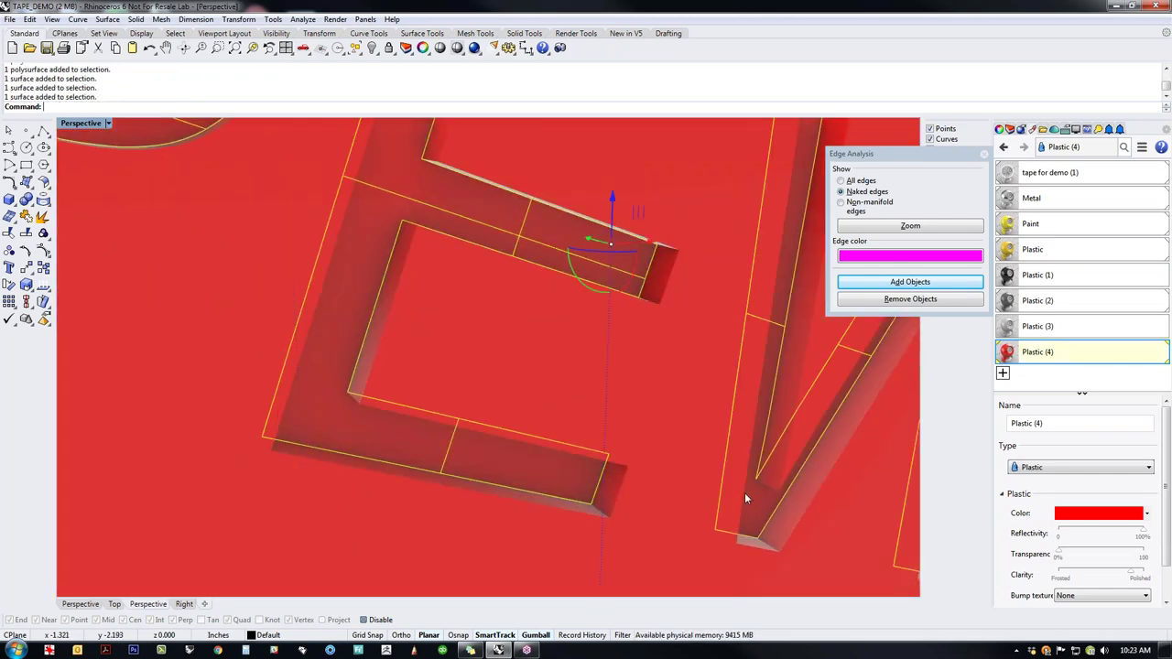
{"action": "scroll", "coordinate": [758, 478], "scroll_direction": "down", "scroll_amount": 2}
{"action": "left_click", "coordinate": [1003, 374]}
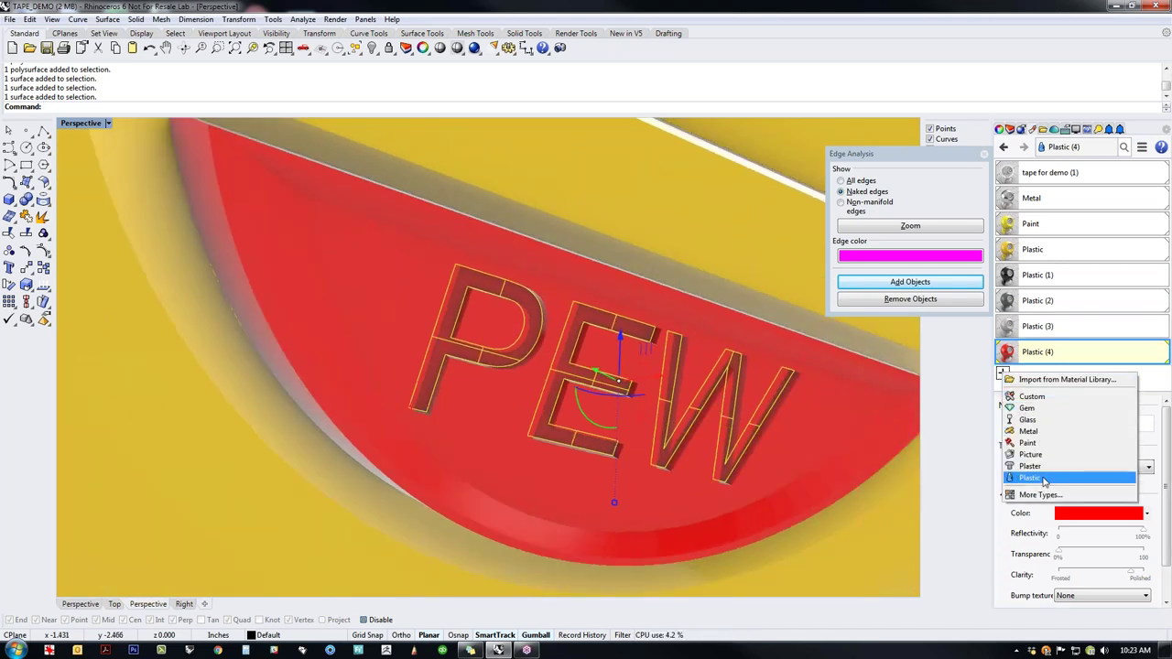
{"action": "left_click", "coordinate": [1033, 478]}
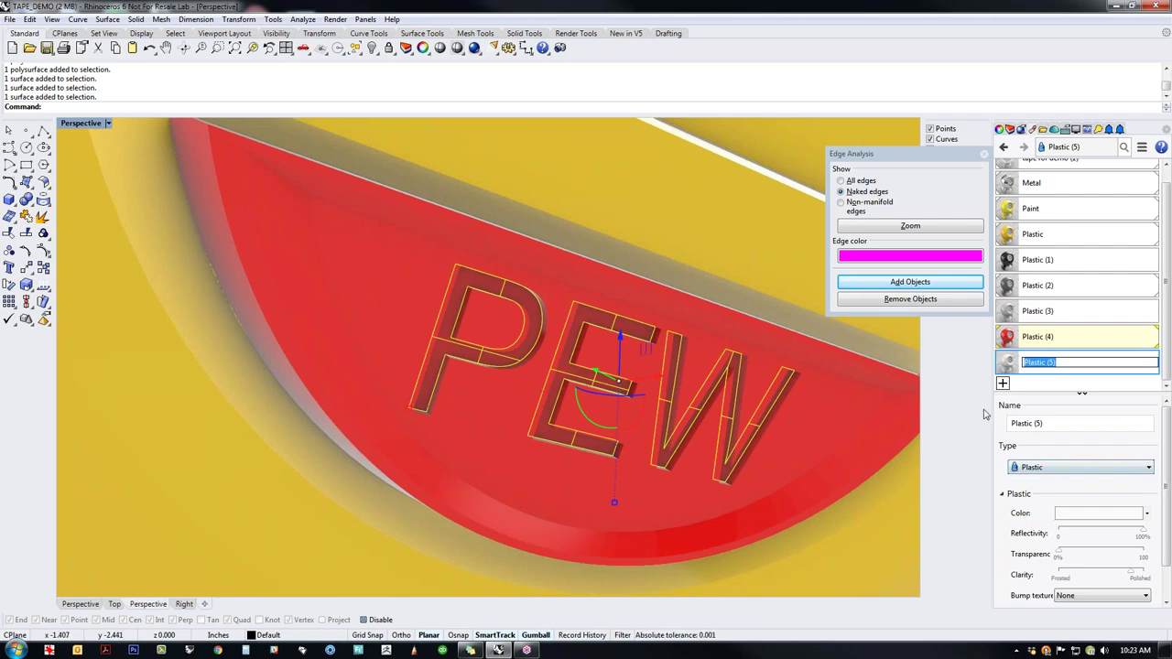
{"action": "right_click", "coordinate": [1014, 367]}
{"action": "left_click", "coordinate": [1044, 241]}
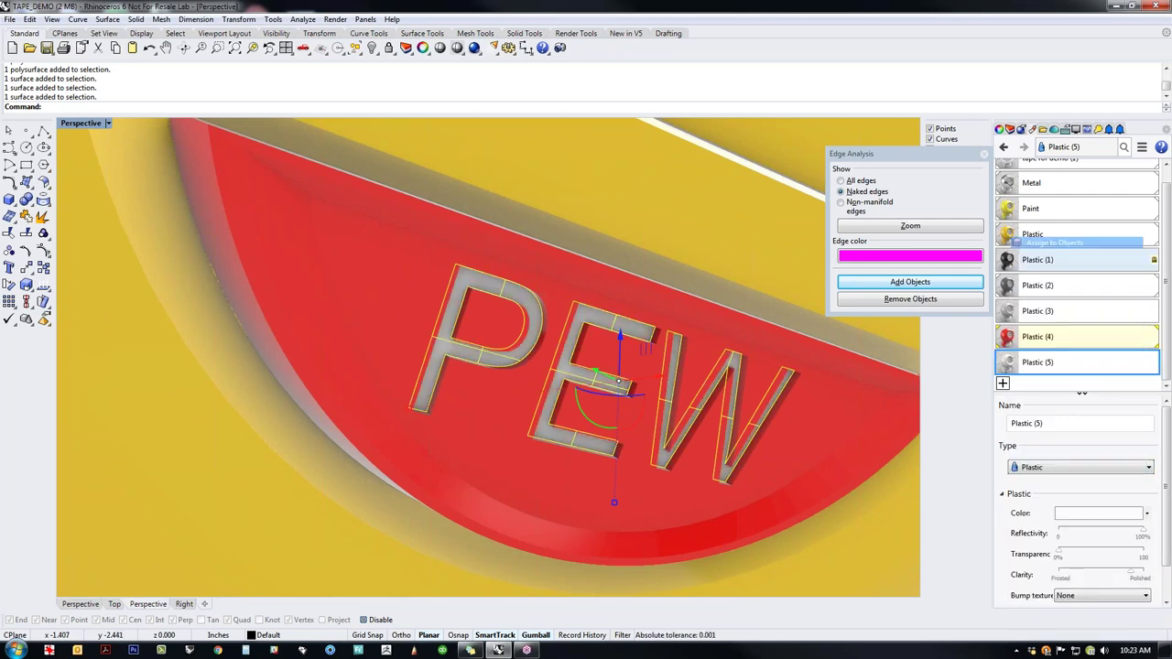
{"action": "right_click_drag", "start_coordinate": [663, 449], "coordinate": [624, 444]}
{"action": "scroll", "coordinate": [619, 433], "scroll_direction": "down", "scroll_amount": 10}
{"action": "left_click", "coordinate": [693, 517]}
Step: Start extracting surfaces from the yellow body and pick the faces of the triangular base and its lower front end
{"action": "right_click_drag", "start_coordinate": [693, 516], "coordinate": [644, 529]}
{"action": "scroll", "coordinate": [605, 440], "scroll_direction": "up", "scroll_amount": 3}
{"action": "left_click", "coordinate": [613, 425]}
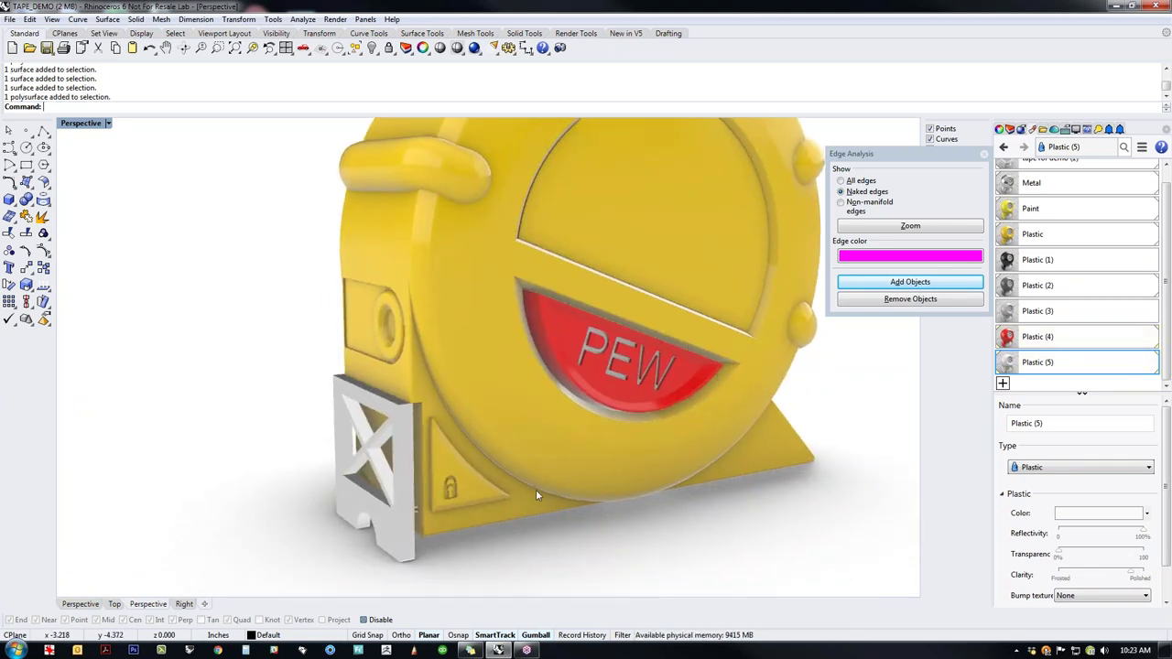
{"action": "right_click_drag", "start_coordinate": [759, 562], "coordinate": [632, 541]}
{"action": "middle_click", "coordinate": [628, 541]}
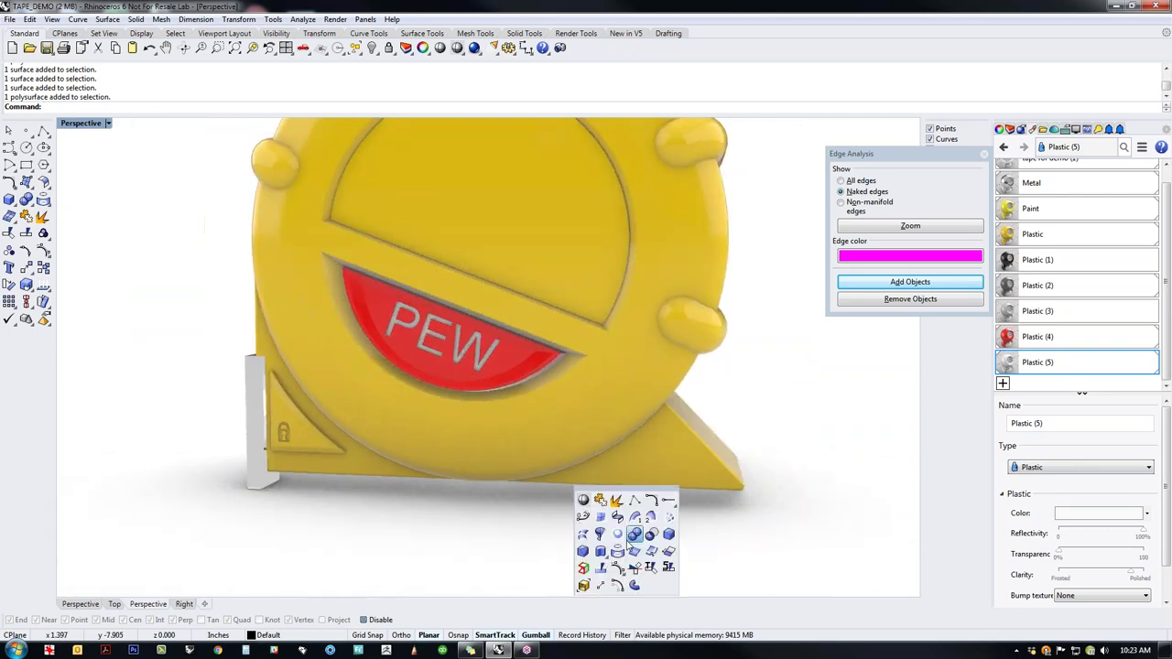
{"action": "left_click", "coordinate": [616, 500]}
{"action": "left_click_drag", "start_coordinate": [725, 521], "coordinate": [724, 519]}
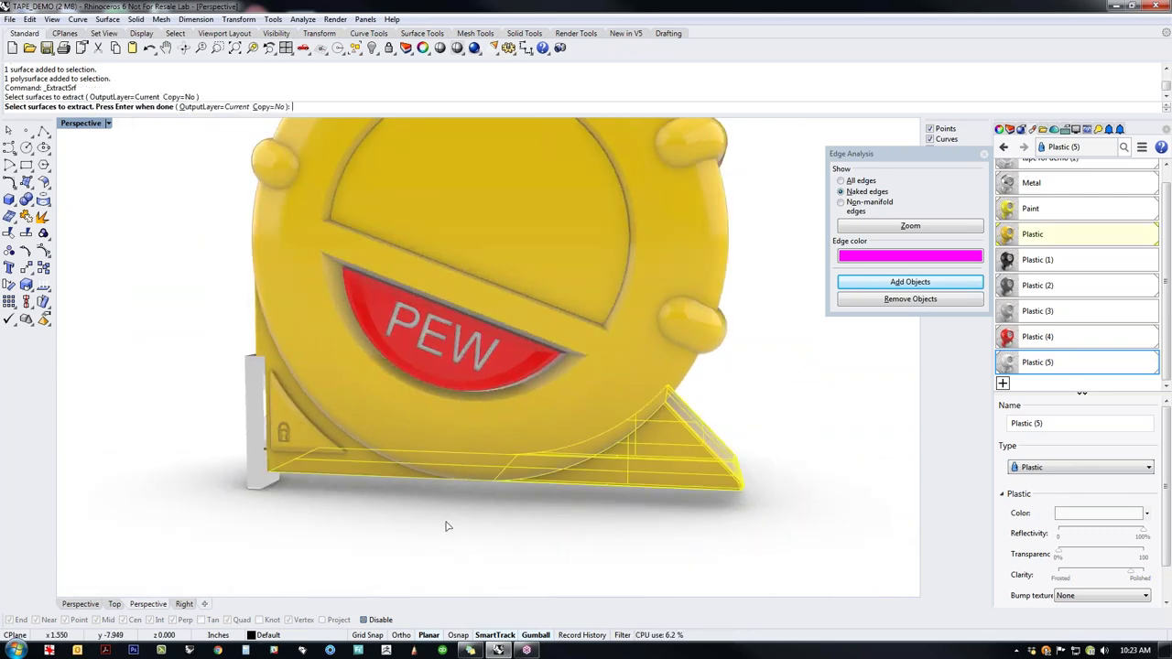
{"action": "scroll", "coordinate": [445, 525], "scroll_direction": "up", "scroll_amount": 5}
{"action": "left_click_drag", "start_coordinate": [363, 533], "coordinate": [326, 497]}
{"action": "scroll", "coordinate": [568, 488], "scroll_direction": "down", "scroll_amount": 6}
{"action": "scroll", "coordinate": [356, 488], "scroll_direction": "up", "scroll_amount": 8}
{"action": "scroll", "coordinate": [357, 489], "scroll_direction": "up", "scroll_amount": 3}
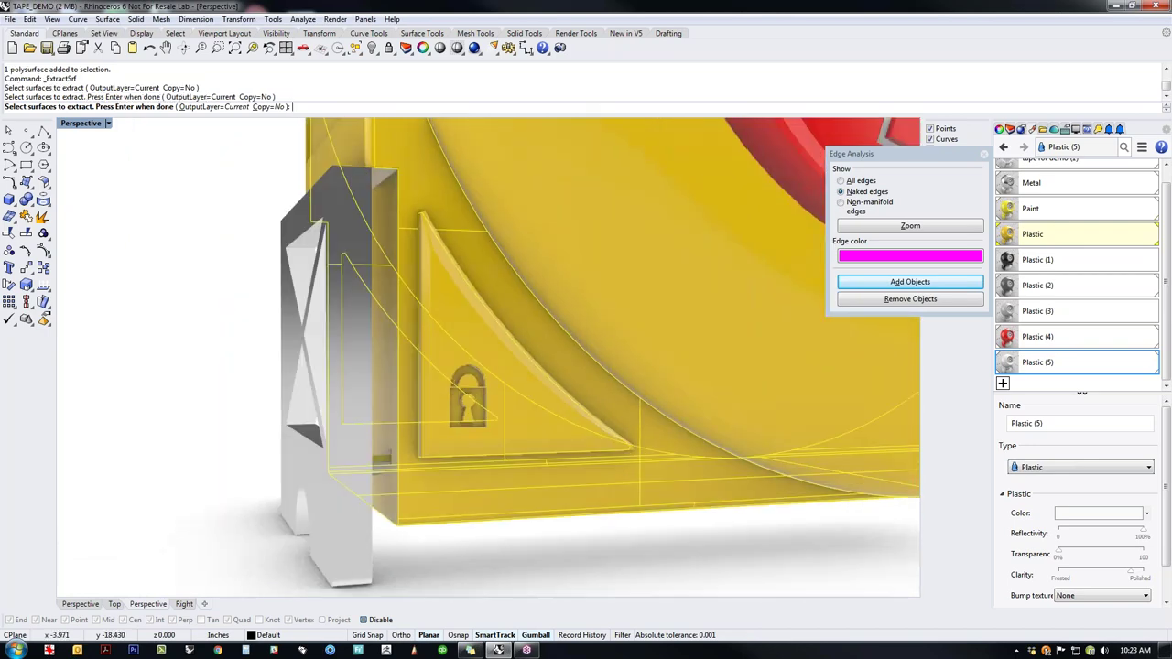
{"action": "left_click", "coordinate": [398, 495]}
{"action": "scroll", "coordinate": [398, 488], "scroll_direction": "down", "scroll_amount": 5}
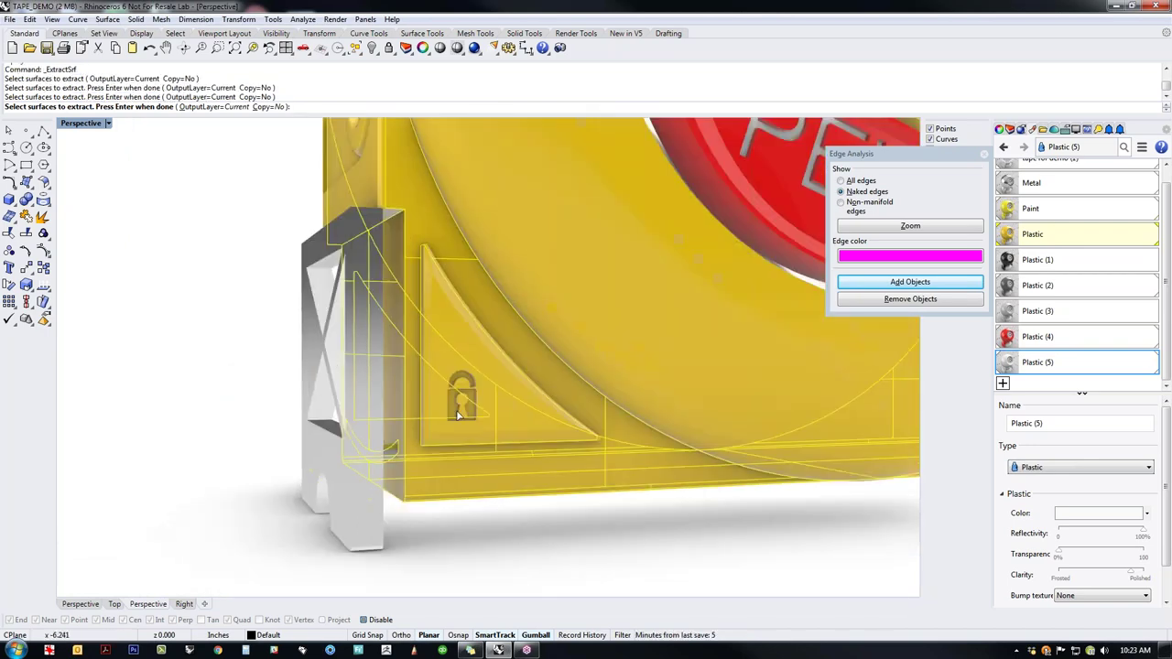
Step: Add the narrow faces along the front panel's lower edge, just above the metal hook, to the surfaces being extracted
{"action": "scroll", "coordinate": [467, 361], "scroll_direction": "up", "scroll_amount": 8}
{"action": "right_click_drag", "start_coordinate": [384, 271], "coordinate": [443, 477]}
{"action": "left_click", "coordinate": [398, 303]}
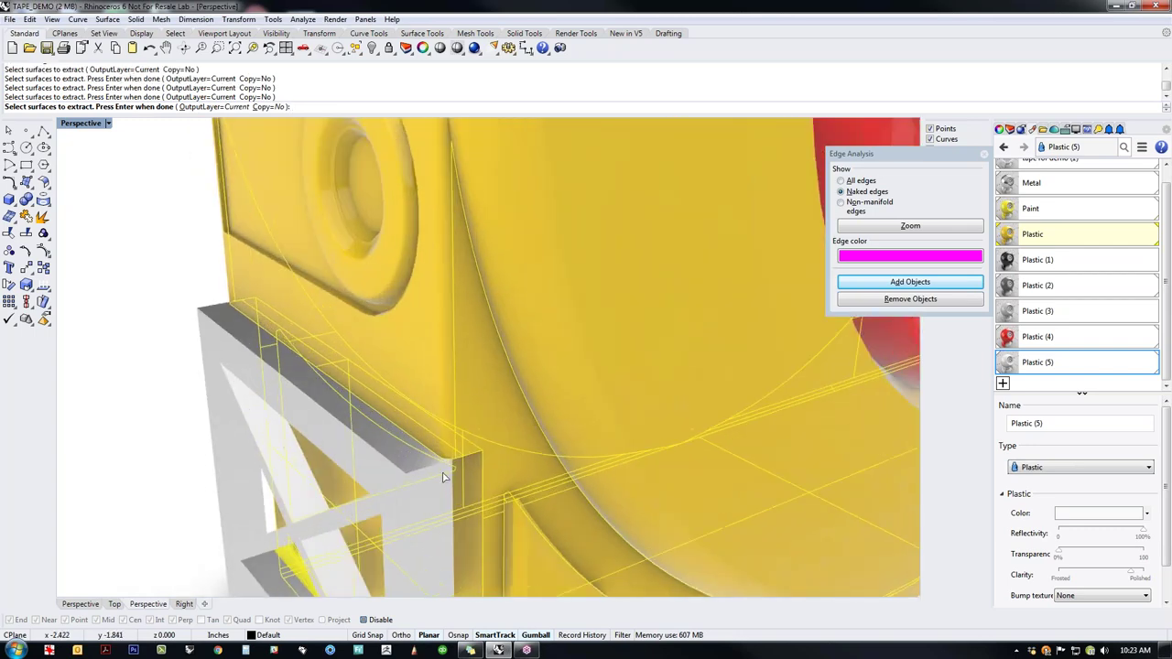
{"action": "scroll", "coordinate": [443, 477], "scroll_direction": "up", "scroll_amount": 2}
{"action": "scroll", "coordinate": [406, 348], "scroll_direction": "down", "scroll_amount": 2}
{"action": "right_click_drag", "start_coordinate": [406, 348], "coordinate": [455, 457]}
{"action": "scroll", "coordinate": [455, 457], "scroll_direction": "up", "scroll_amount": 6}
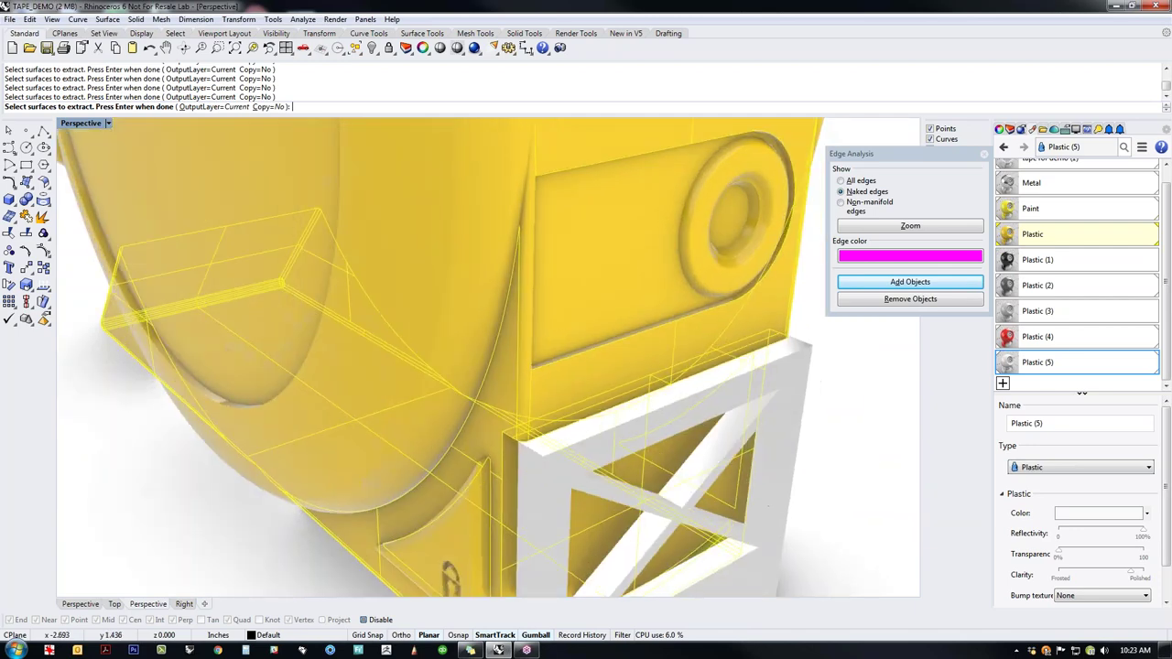
{"action": "left_click", "coordinate": [534, 368]}
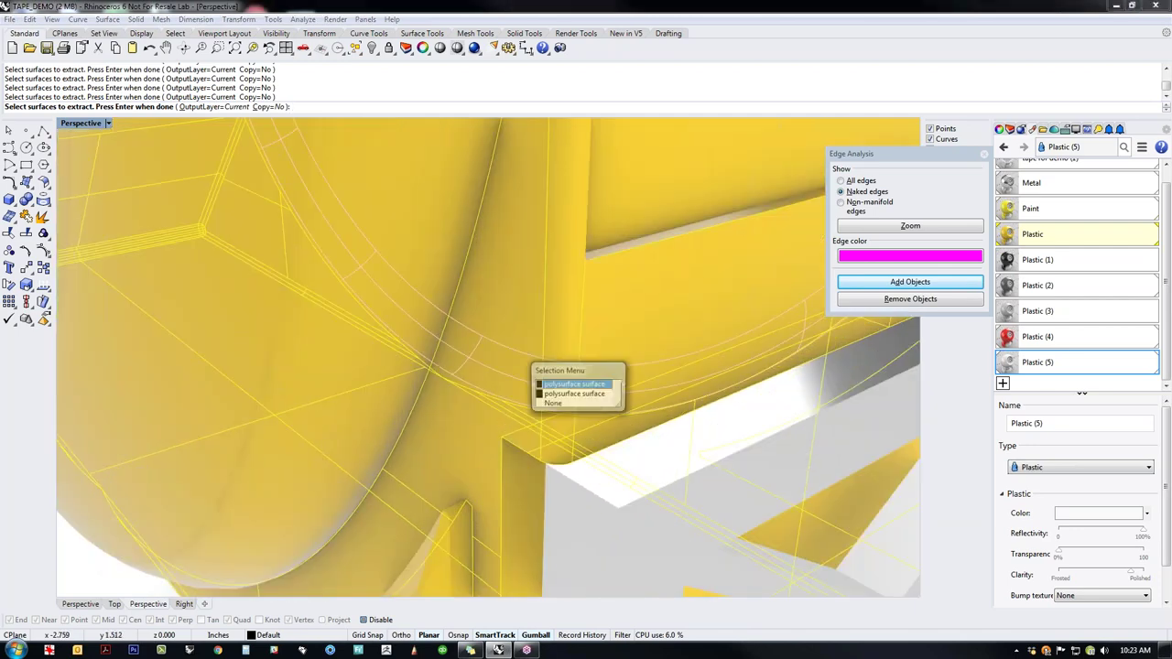
{"action": "left_click", "coordinate": [570, 405]}
{"action": "scroll", "coordinate": [586, 349], "scroll_direction": "down", "scroll_amount": 3}
{"action": "right_click_drag", "start_coordinate": [586, 349], "coordinate": [466, 468], "text": "shift"}
{"action": "scroll", "coordinate": [466, 468], "scroll_direction": "up", "scroll_amount": 4}
{"action": "scroll", "coordinate": [465, 469], "scroll_direction": "up", "scroll_amount": 2}
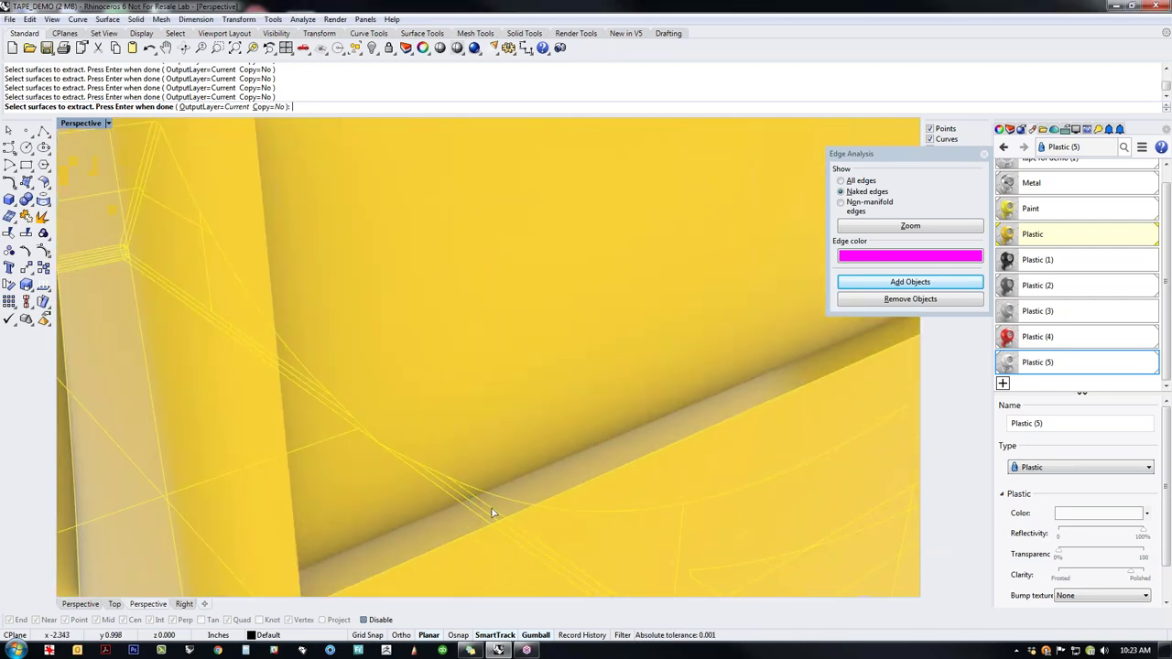
Step: Add the front panel's faces and the edge faces around the button recess to the surfaces being extracted
{"action": "scroll", "coordinate": [446, 530], "scroll_direction": "down", "scroll_amount": 4}
{"action": "right_click_drag", "start_coordinate": [788, 444], "coordinate": [729, 447]}
{"action": "right_click_drag", "start_coordinate": [803, 359], "coordinate": [647, 424], "text": "shift"}
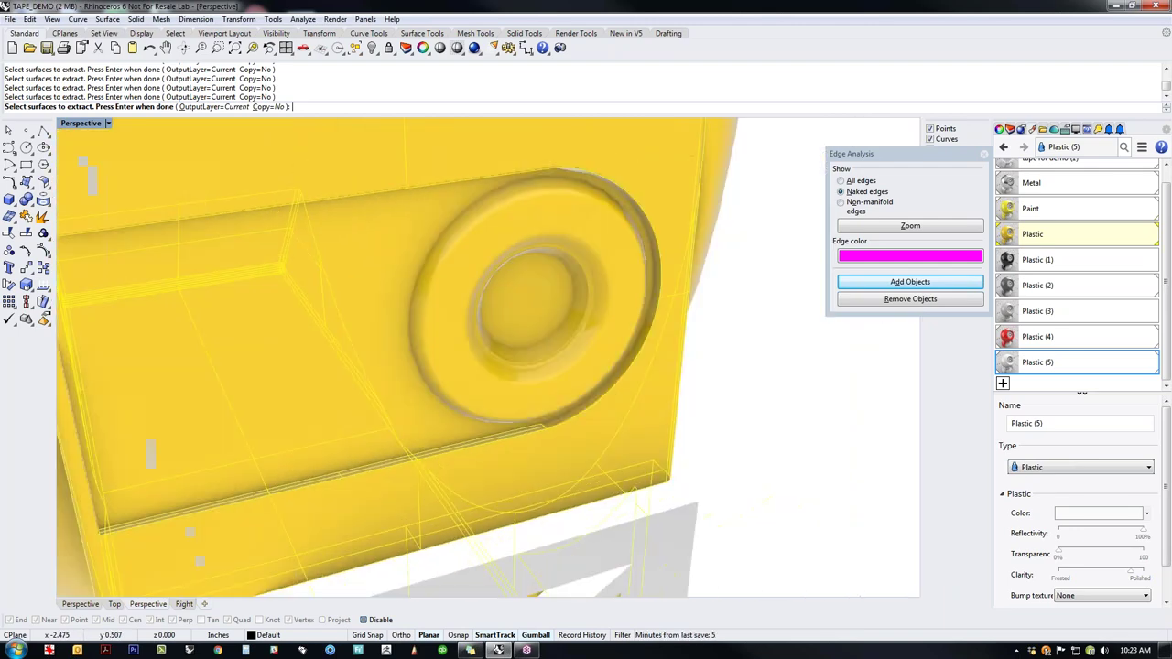
{"action": "scroll", "coordinate": [541, 423], "scroll_direction": "up", "scroll_amount": 2}
{"action": "scroll", "coordinate": [535, 424], "scroll_direction": "up", "scroll_amount": 5}
{"action": "left_click", "coordinate": [529, 426]}
{"action": "scroll", "coordinate": [529, 425], "scroll_direction": "down", "scroll_amount": 5}
{"action": "right_click_drag", "start_coordinate": [529, 426], "coordinate": [375, 513], "text": "shift"}
{"action": "right_click_drag", "start_coordinate": [394, 183], "coordinate": [579, 240], "text": "shift"}
{"action": "scroll", "coordinate": [577, 239], "scroll_direction": "up", "scroll_amount": 6}
{"action": "left_click", "coordinate": [558, 255]}
{"action": "scroll", "coordinate": [558, 256], "scroll_direction": "down", "scroll_amount": 6}
Step: Add the recess's remaining side edge faces, complete the extraction, and join the extracted base and front panel surfaces
{"action": "right_click_drag", "start_coordinate": [586, 374], "coordinate": [687, 357]}
{"action": "right_click_drag", "start_coordinate": [147, 330], "coordinate": [286, 355], "text": "shift"}
{"action": "scroll", "coordinate": [347, 325], "scroll_direction": "up", "scroll_amount": 2}
{"action": "scroll", "coordinate": [350, 327], "scroll_direction": "up", "scroll_amount": 6}
{"action": "left_click", "coordinate": [353, 322]}
{"action": "scroll", "coordinate": [286, 355], "scroll_direction": "down", "scroll_amount": 3}
{"action": "scroll", "coordinate": [257, 314], "scroll_direction": "up", "scroll_amount": 6}
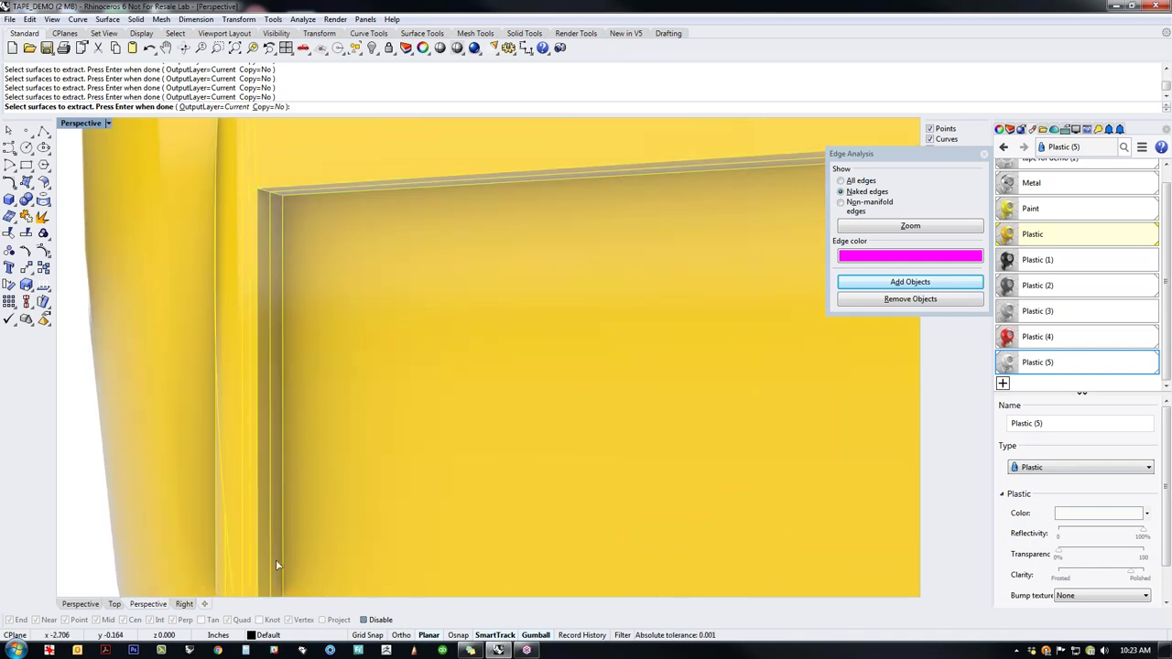
{"action": "right_click_drag", "start_coordinate": [275, 565], "coordinate": [342, 337], "text": "shift"}
{"action": "scroll", "coordinate": [348, 366], "scroll_direction": "down", "scroll_amount": 6}
{"action": "scroll", "coordinate": [359, 486], "scroll_direction": "up", "scroll_amount": 7}
{"action": "scroll", "coordinate": [354, 489], "scroll_direction": "down", "scroll_amount": 6}
{"action": "right_click_drag", "start_coordinate": [340, 554], "coordinate": [367, 450]}
{"action": "scroll", "coordinate": [373, 411], "scroll_direction": "down", "scroll_amount": 3}
{"action": "right_click_drag", "start_coordinate": [363, 393], "coordinate": [488, 478]}
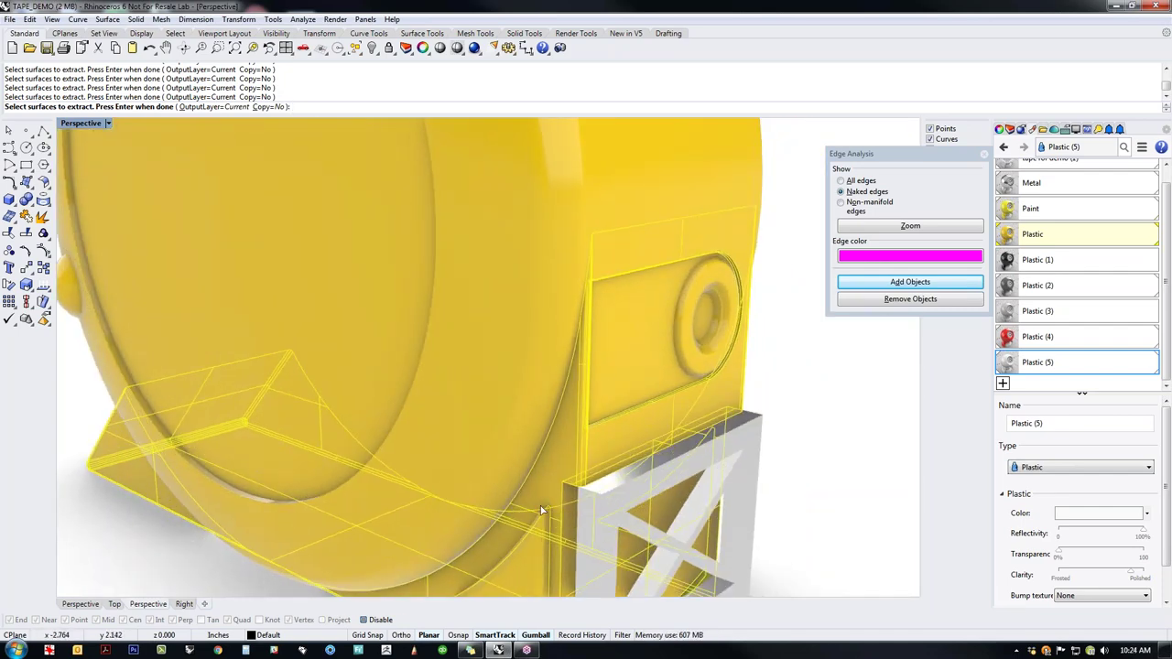
{"action": "scroll", "coordinate": [540, 510], "scroll_direction": "down", "scroll_amount": 3}
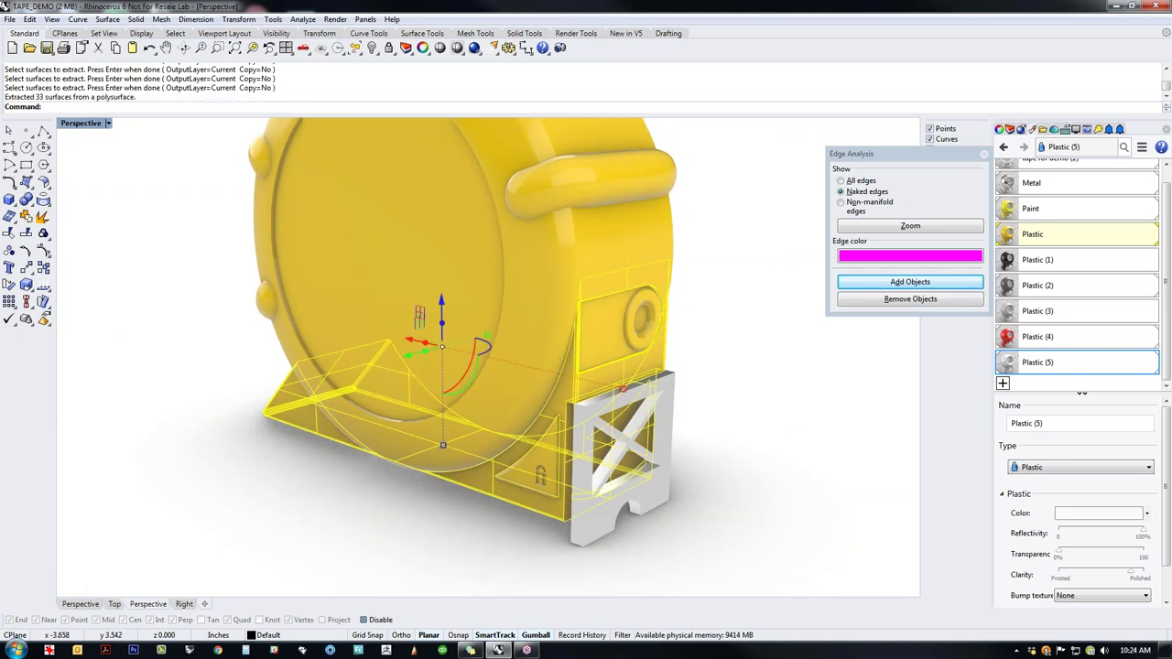
{"action": "key", "text": "ctrl+j"}
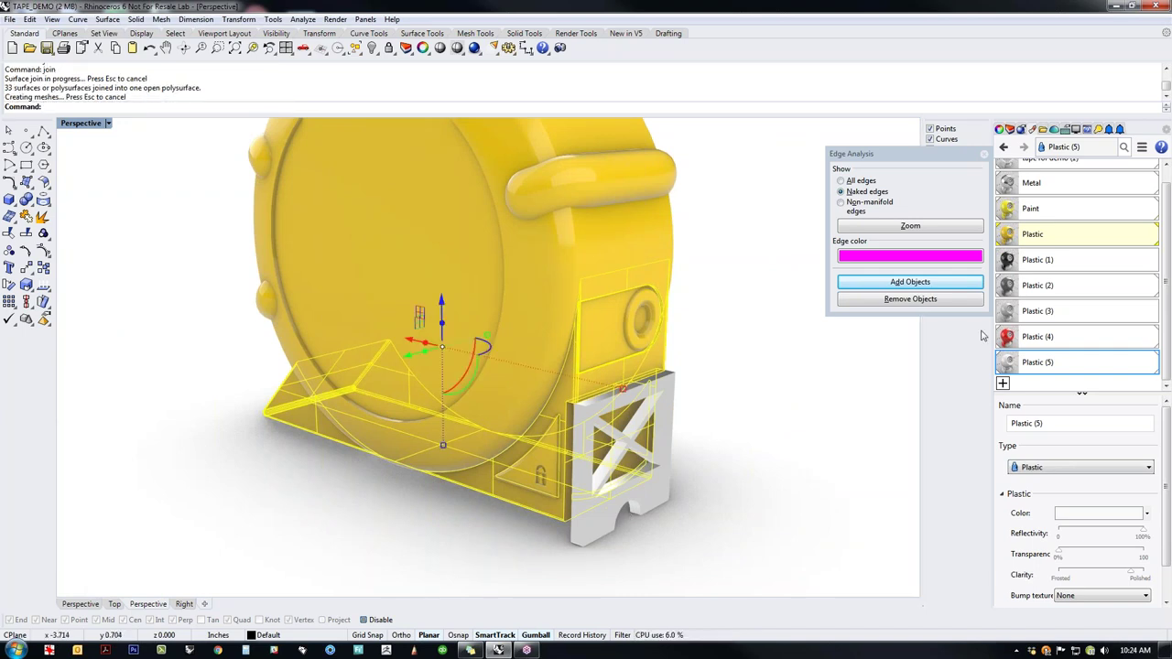
Step: Assign the dark grey Plastic (2) material to the joined base and front panel
{"action": "right_click", "coordinate": [1053, 285]}
{"action": "left_click", "coordinate": [1084, 244]}
{"action": "left_click", "coordinate": [780, 470]}
Step: Assign the black Plastic (1) material to the front panel's recess polysurface, including its round button
{"action": "right_click_drag", "start_coordinate": [730, 481], "coordinate": [403, 466]}
{"action": "scroll", "coordinate": [641, 376], "scroll_direction": "up", "scroll_amount": 5}
{"action": "left_click", "coordinate": [644, 376]}
{"action": "right_click_drag", "start_coordinate": [643, 374], "coordinate": [542, 422], "text": "shift"}
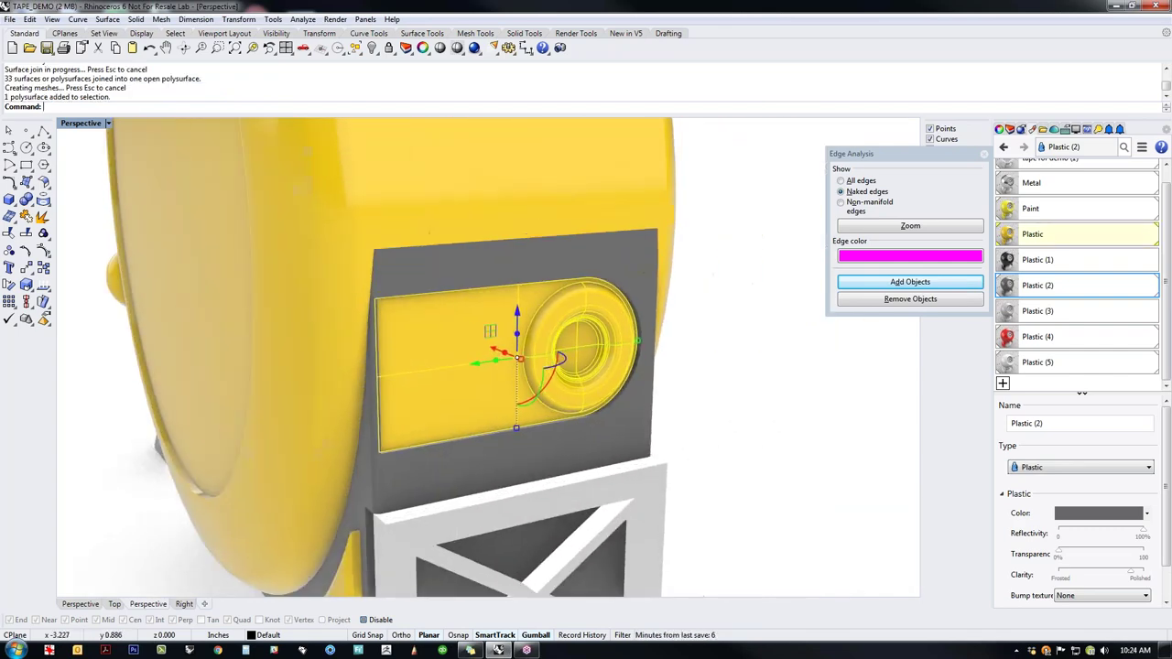
{"action": "right_click", "coordinate": [1019, 264]}
{"action": "left_click", "coordinate": [1044, 244]}
{"action": "right_click_drag", "start_coordinate": [871, 367], "coordinate": [720, 432]}
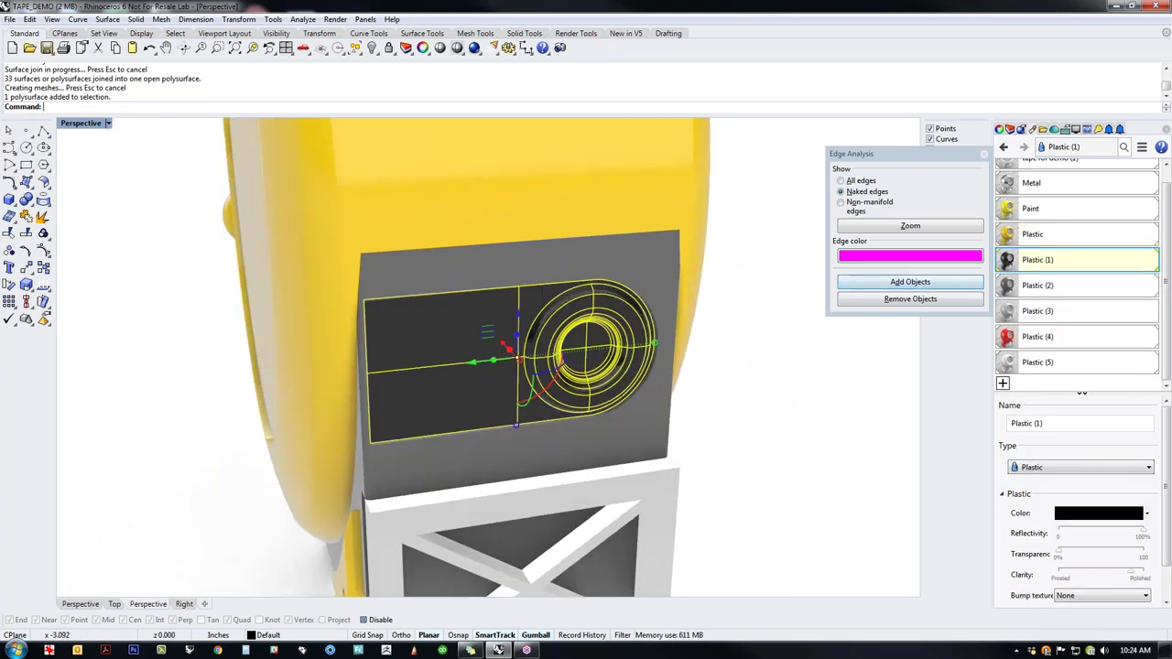
{"action": "left_click", "coordinate": [717, 432]}
Step: Assign the light grey Plastic (3) material to the round button's outer ring surface on the front panel
{"action": "left_click", "coordinate": [607, 410]}
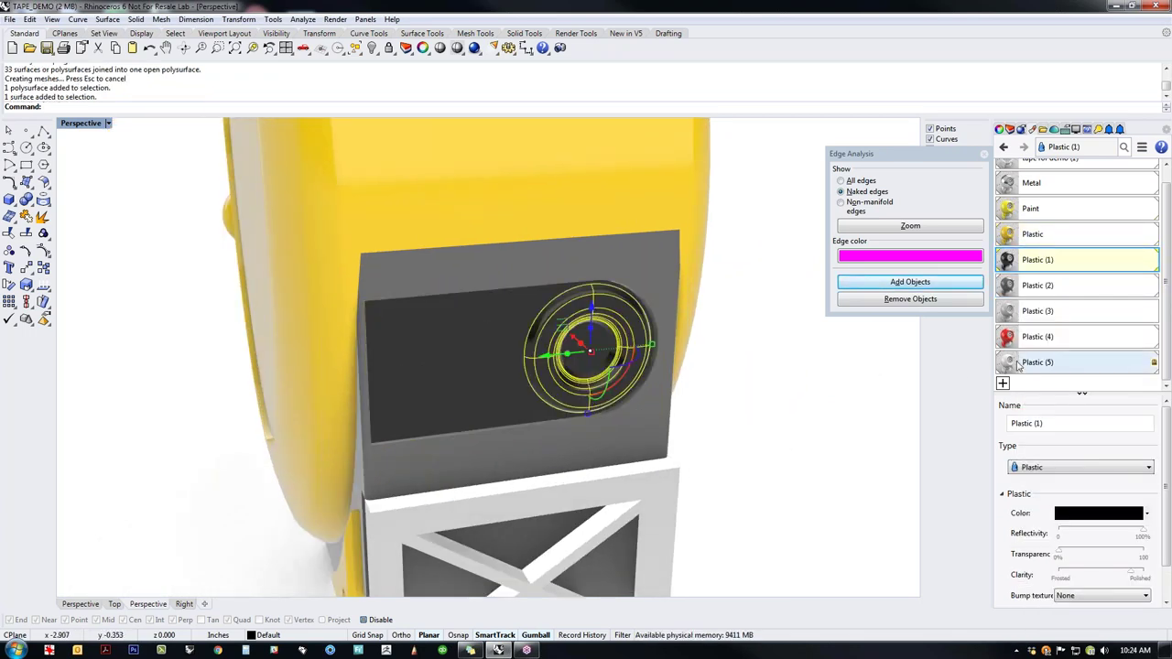
{"action": "right_click", "coordinate": [1033, 318]}
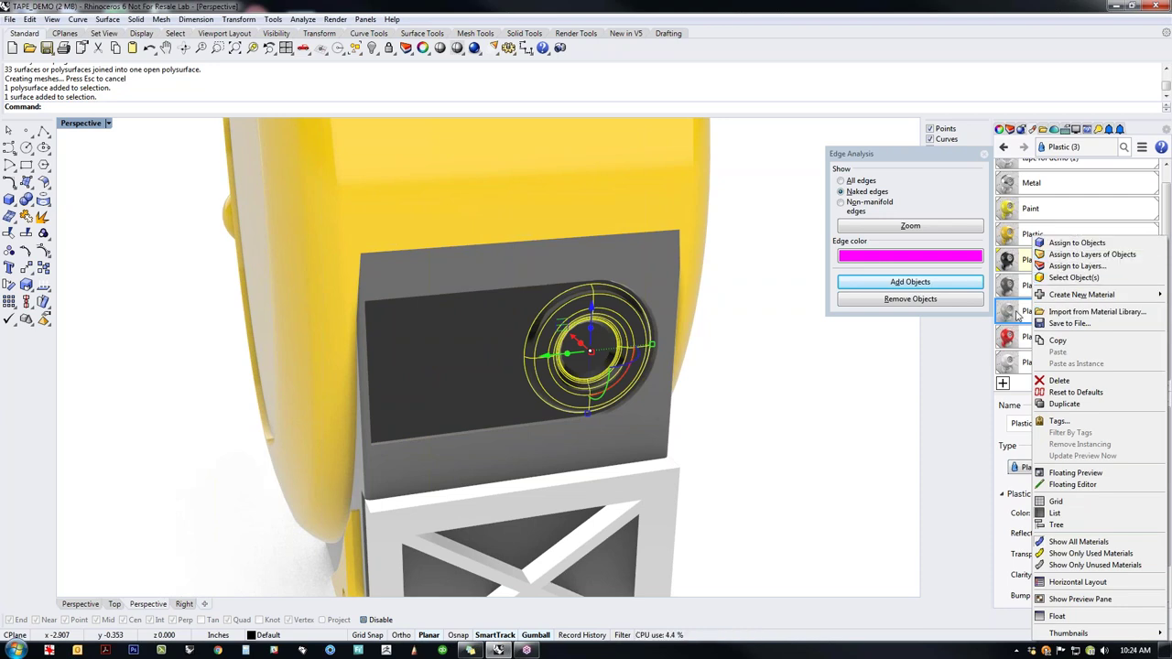
{"action": "left_click", "coordinate": [1077, 242]}
{"action": "key", "text": "Escape"}
Step: Assign the red Plastic (4) material to the inner ring surface in the button's hole
{"action": "scroll", "coordinate": [591, 380], "scroll_direction": "up", "scroll_amount": 5}
{"action": "scroll", "coordinate": [586, 403], "scroll_direction": "up", "scroll_amount": 3}
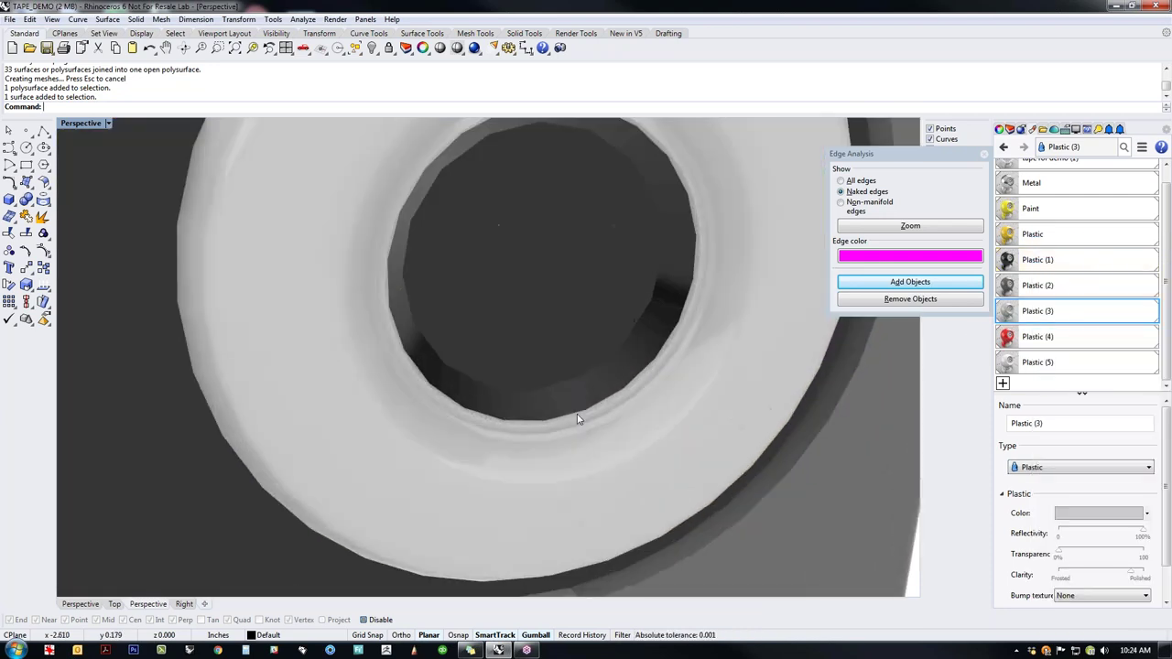
{"action": "left_click", "coordinate": [568, 401]}
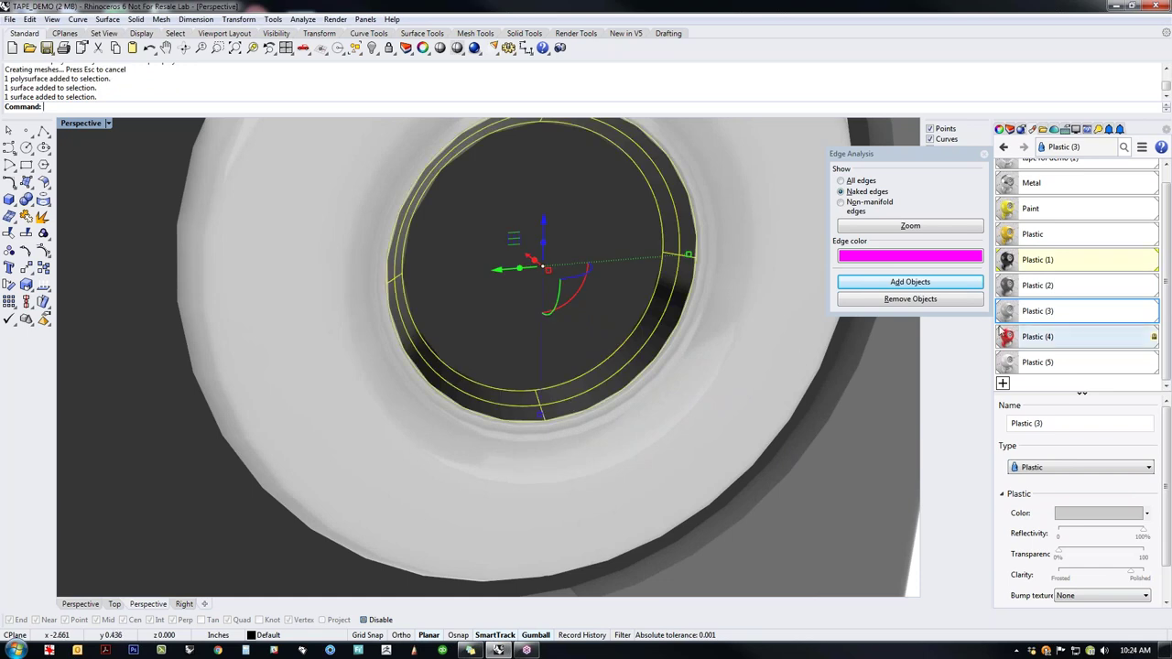
{"action": "right_click", "coordinate": [1035, 338]}
{"action": "left_click", "coordinate": [1076, 246]}
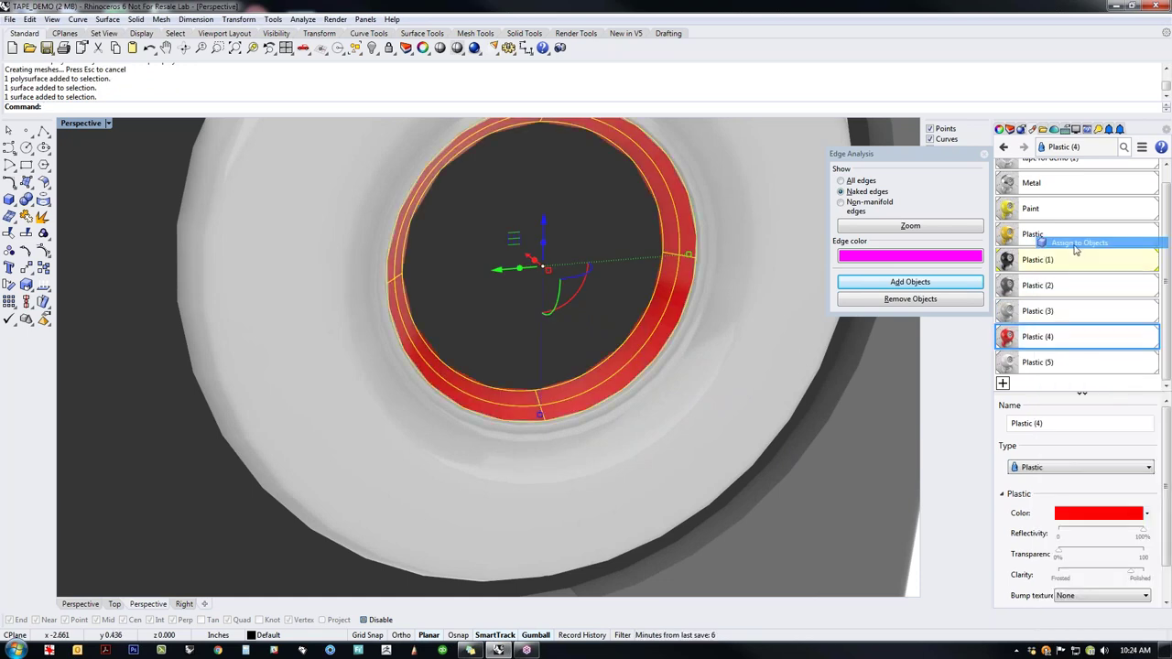
{"action": "scroll", "coordinate": [908, 450], "scroll_direction": "down", "scroll_amount": 5}
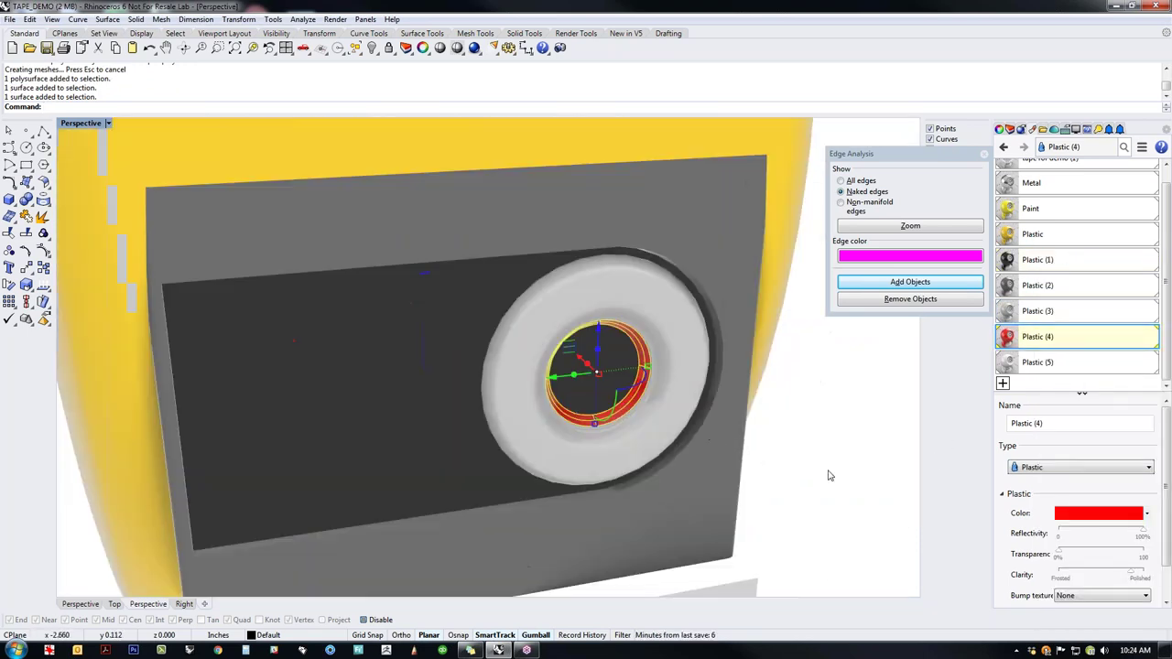
Step: Assign the black Plastic (1) material to the recess polysurfaces in the base's sides
{"action": "scroll", "coordinate": [582, 320], "scroll_direction": "down", "scroll_amount": 8}
{"action": "right_click_drag", "start_coordinate": [678, 449], "coordinate": [546, 480]}
{"action": "scroll", "coordinate": [431, 460], "scroll_direction": "up", "scroll_amount": 5}
{"action": "scroll", "coordinate": [445, 456], "scroll_direction": "down", "scroll_amount": 5}
{"action": "right_click_drag", "start_coordinate": [396, 477], "coordinate": [588, 502]}
{"action": "left_click", "coordinate": [551, 449]}
{"action": "right_click_drag", "start_coordinate": [657, 488], "coordinate": [638, 485]}
{"action": "left_click", "coordinate": [639, 484], "text": "shift"}
{"action": "left_click", "coordinate": [1042, 260]}
{"action": "right_click", "coordinate": [1041, 257]}
{"action": "left_click", "coordinate": [1060, 240]}
{"action": "left_click", "coordinate": [790, 553]}
Step: Start extracting surfaces from the yellow housing, picking the surfaces of the raised grip rib above the front panel
{"action": "right_click_drag", "start_coordinate": [791, 552], "coordinate": [489, 520]}
{"action": "scroll", "coordinate": [459, 412], "scroll_direction": "up", "scroll_amount": 3}
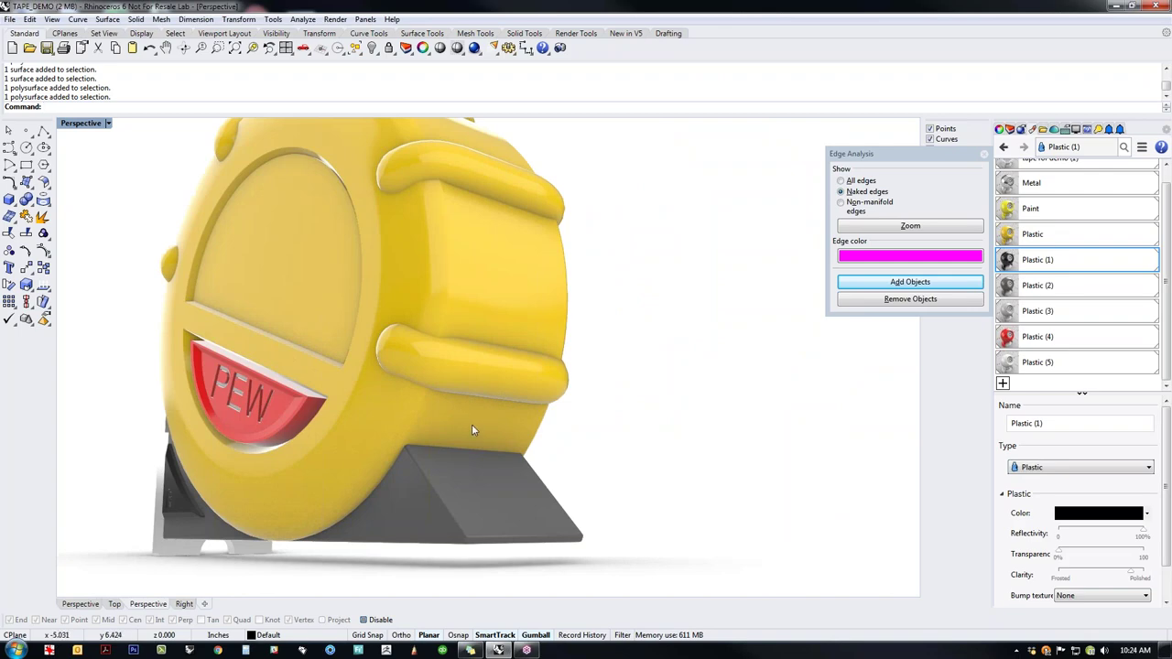
{"action": "left_click", "coordinate": [471, 424]}
{"action": "left_click", "coordinate": [632, 439]}
{"action": "right_click_drag", "start_coordinate": [596, 446], "coordinate": [641, 476]}
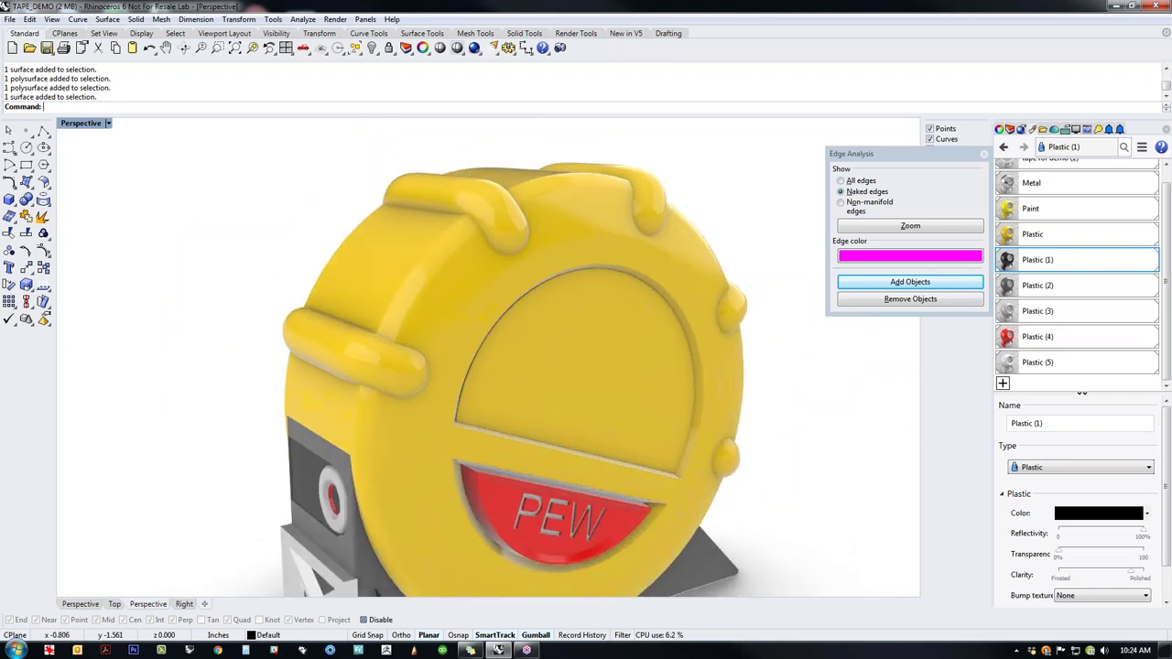
{"action": "middle_click", "coordinate": [461, 406]}
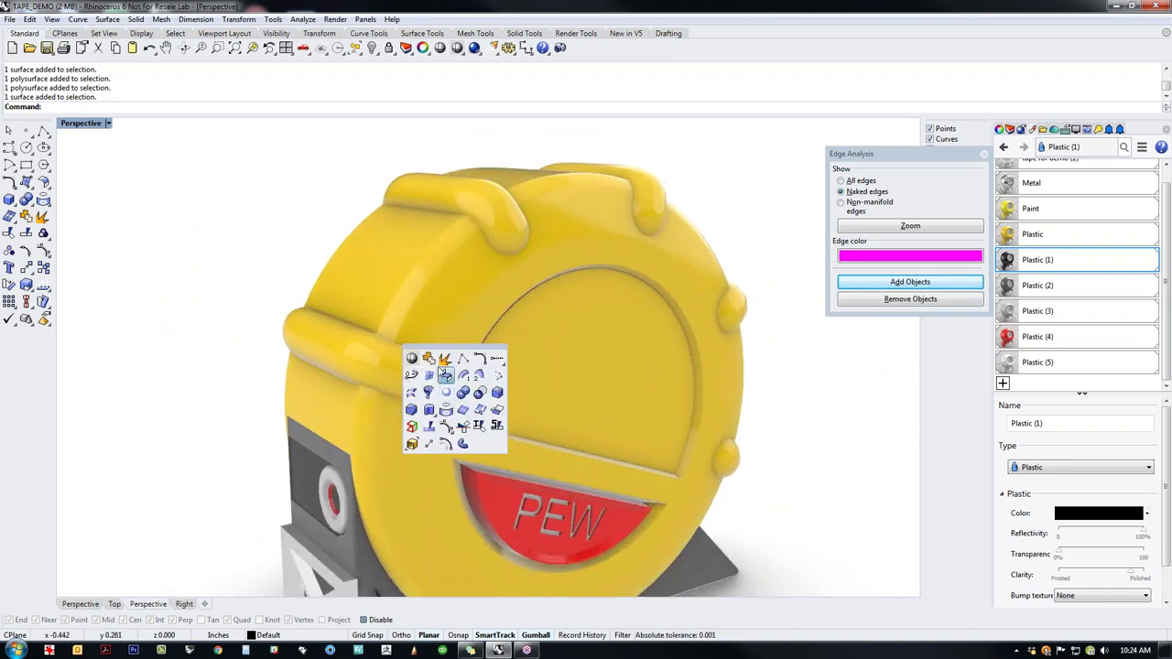
{"action": "left_click", "coordinate": [410, 357]}
{"action": "left_click", "coordinate": [408, 377]}
{"action": "left_click", "coordinate": [455, 406]}
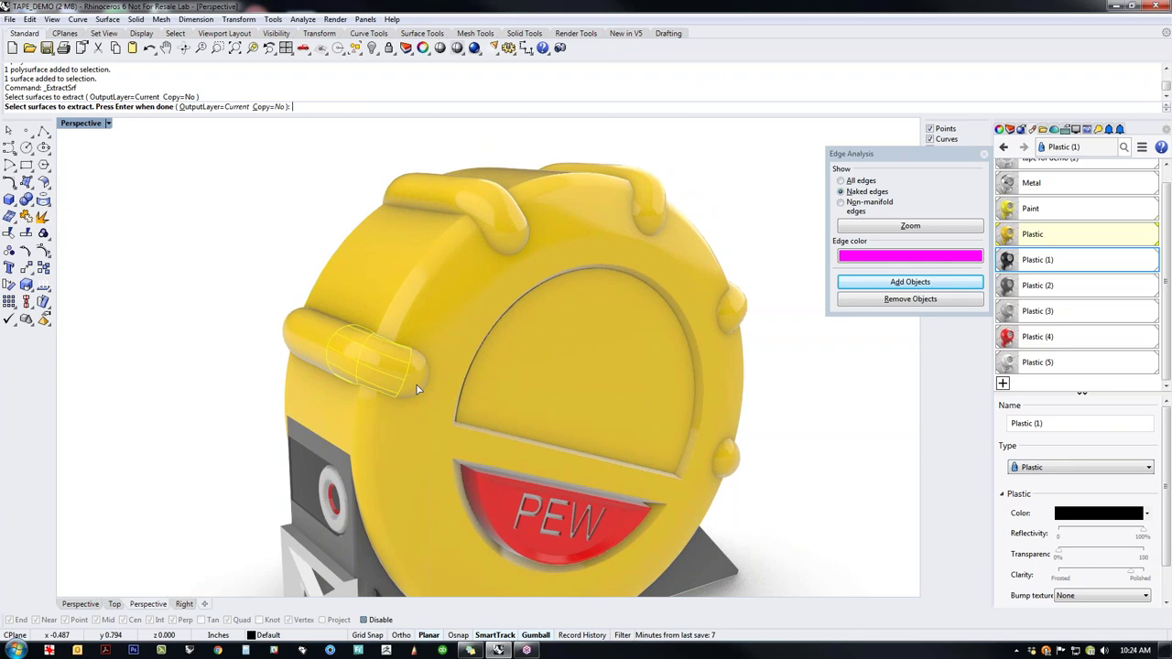
{"action": "left_click", "coordinate": [370, 381]}
{"action": "right_click_drag", "start_coordinate": [325, 386], "coordinate": [544, 378]}
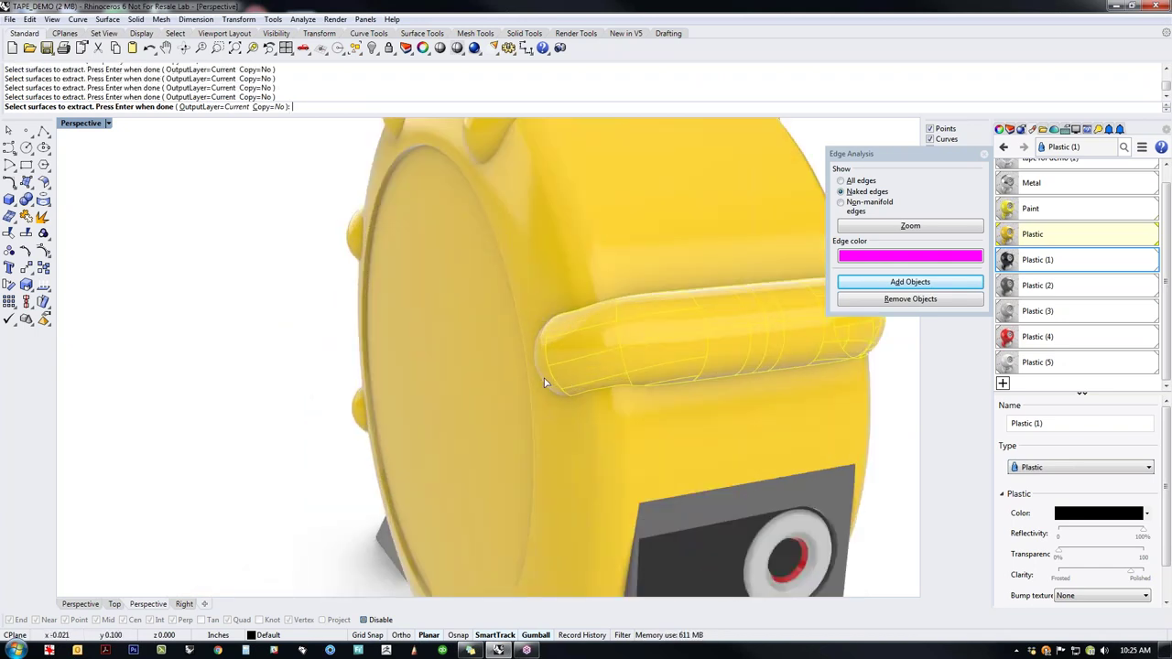
{"action": "left_click", "coordinate": [549, 379]}
{"action": "left_click", "coordinate": [584, 410]}
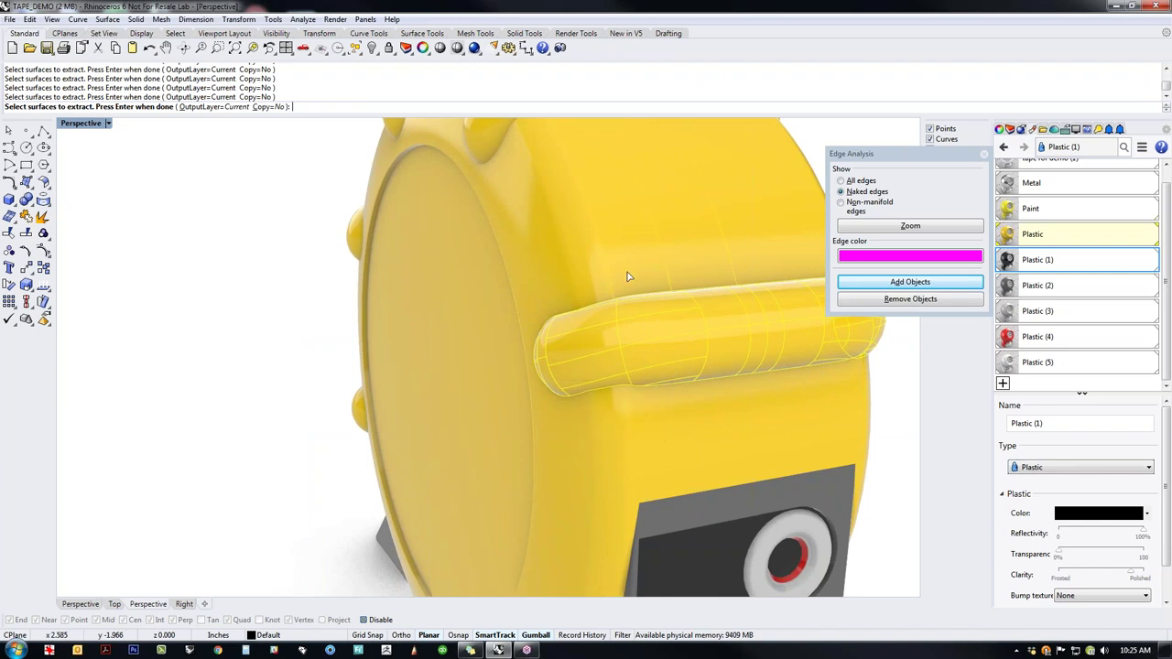
Step: Add the band faces between the first two grip ribs and the second rib's faces to the extraction
{"action": "right_click_drag", "start_coordinate": [623, 278], "coordinate": [570, 394]}
{"action": "right_click_drag", "start_coordinate": [632, 357], "coordinate": [557, 345]}
{"action": "left_click", "coordinate": [555, 340]}
{"action": "left_click", "coordinate": [595, 369]}
{"action": "left_click", "coordinate": [563, 338]}
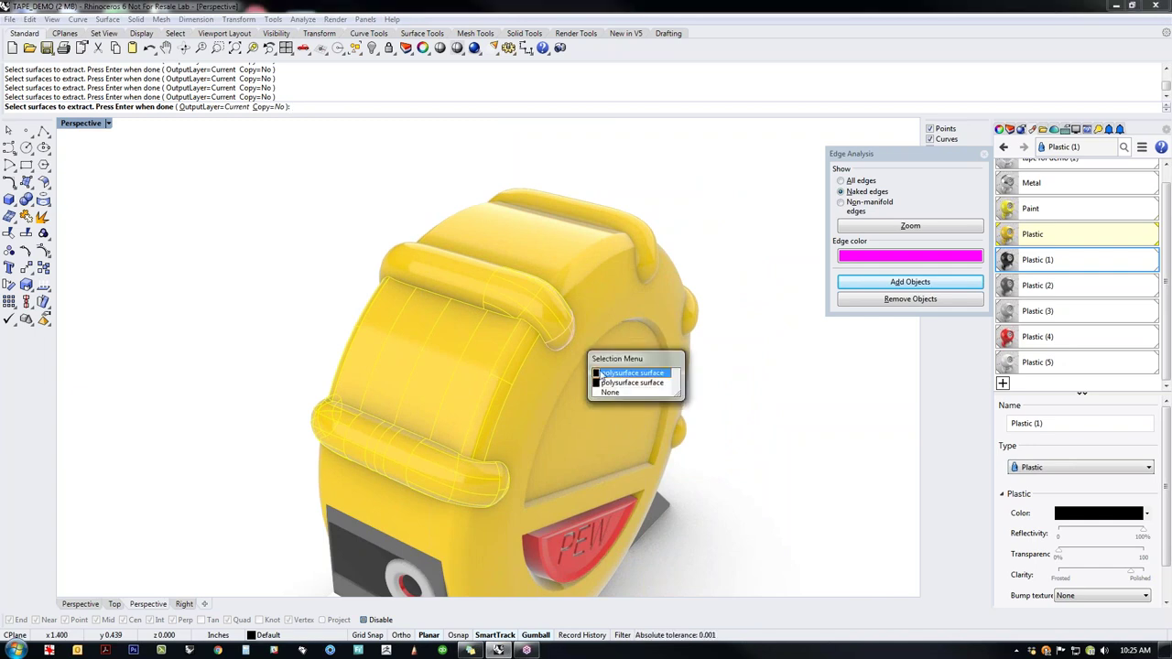
{"action": "left_click", "coordinate": [472, 293]}
{"action": "left_click", "coordinate": [426, 279]}
{"action": "left_click", "coordinate": [458, 305]}
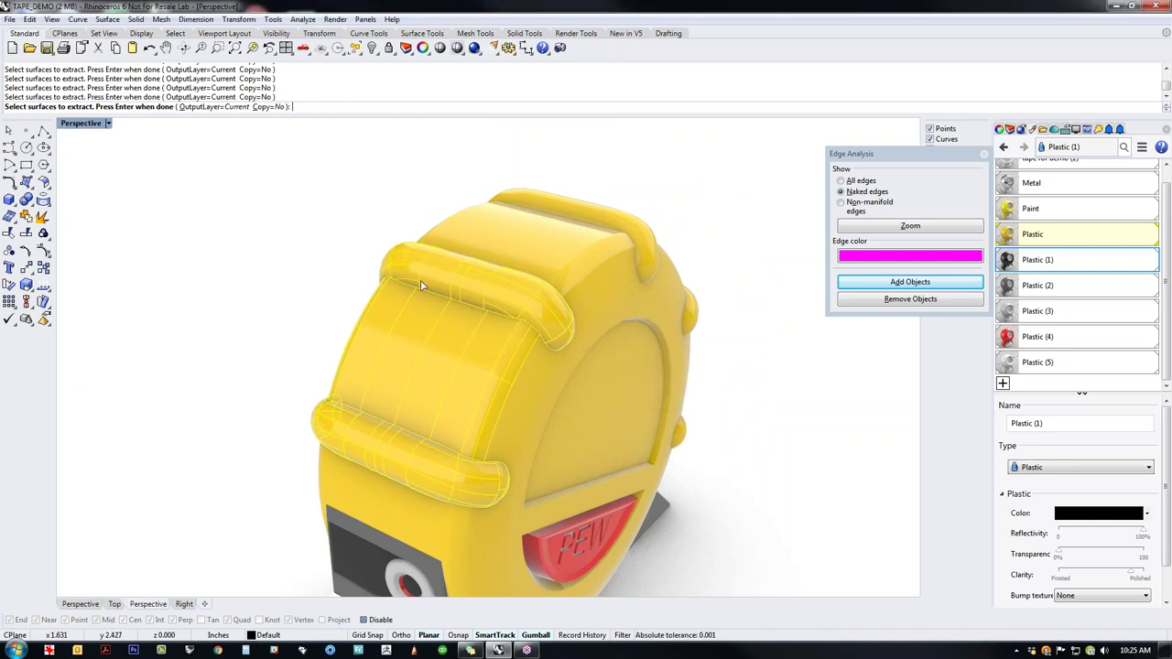
Step: Add the third and fourth grip ribs' faces and the band faces between them to the extraction
{"action": "right_click_drag", "start_coordinate": [438, 290], "coordinate": [483, 363]}
{"action": "right_click_drag", "start_coordinate": [691, 367], "coordinate": [596, 408]}
{"action": "right_click_drag", "start_coordinate": [555, 285], "coordinate": [430, 330]}
{"action": "scroll", "coordinate": [349, 358], "scroll_direction": "down", "scroll_amount": 4}
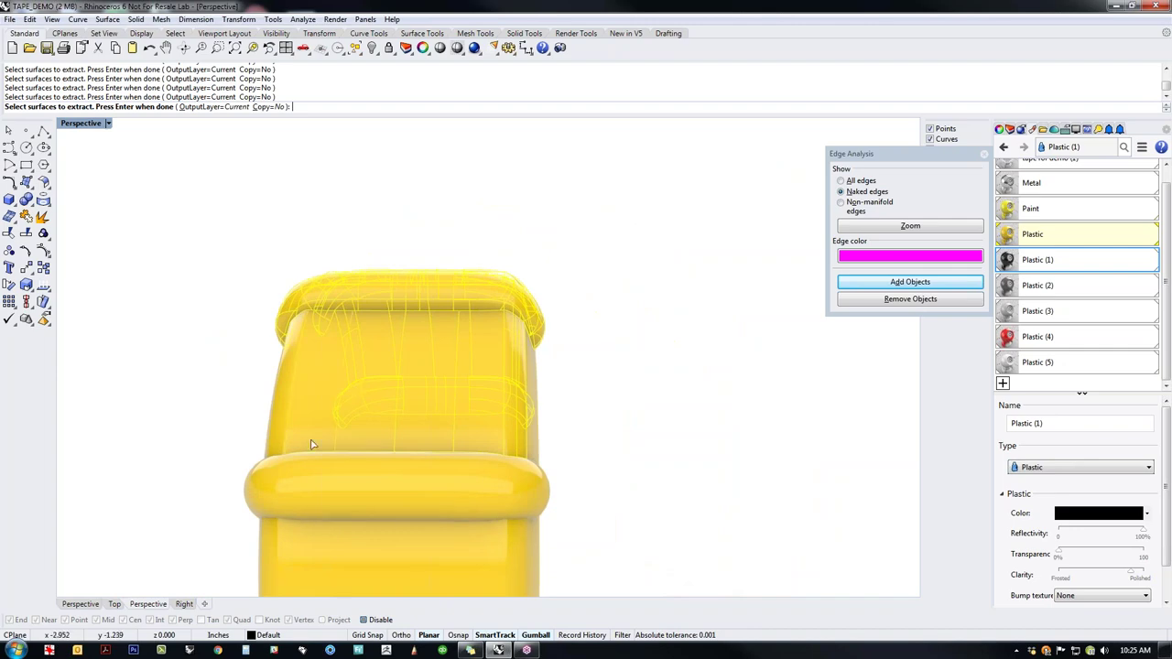
{"action": "right_click_drag", "start_coordinate": [311, 445], "coordinate": [357, 421]}
{"action": "right_click_drag", "start_coordinate": [605, 497], "coordinate": [574, 488]}
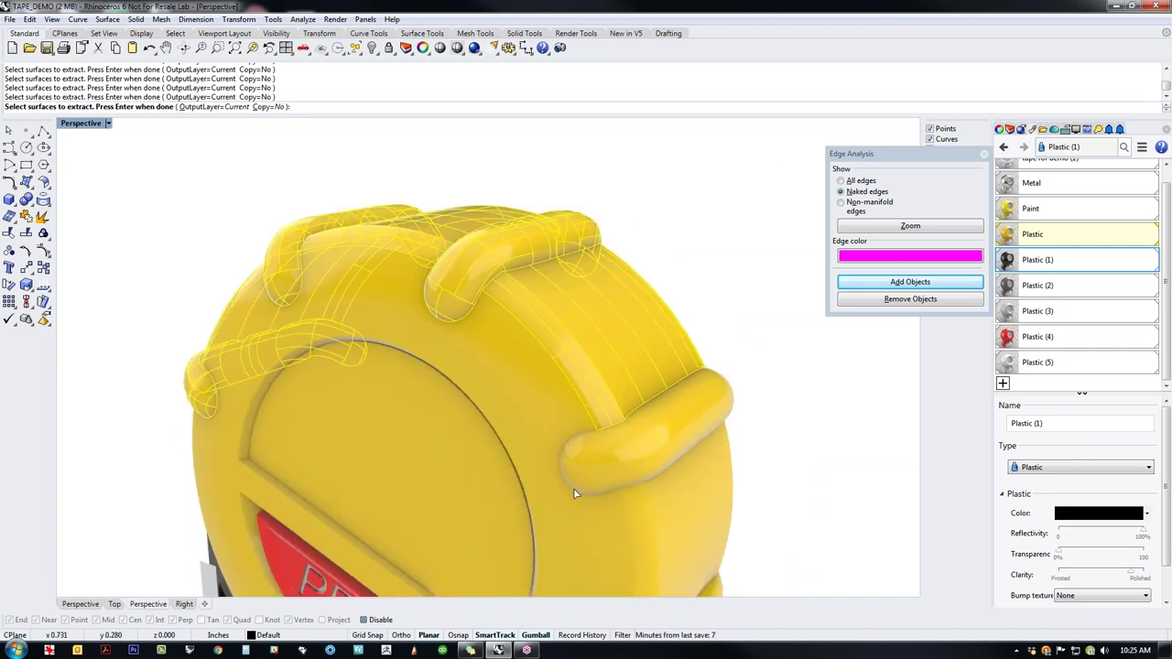
{"action": "left_click", "coordinate": [597, 482]}
{"action": "left_click", "coordinate": [634, 530]}
Step: Add the band between the fourth and fifth grip ribs and the fifth rib's faces to the extraction
{"action": "right_click_drag", "start_coordinate": [683, 428], "coordinate": [401, 454]}
{"action": "right_click_drag", "start_coordinate": [503, 473], "coordinate": [376, 401]}
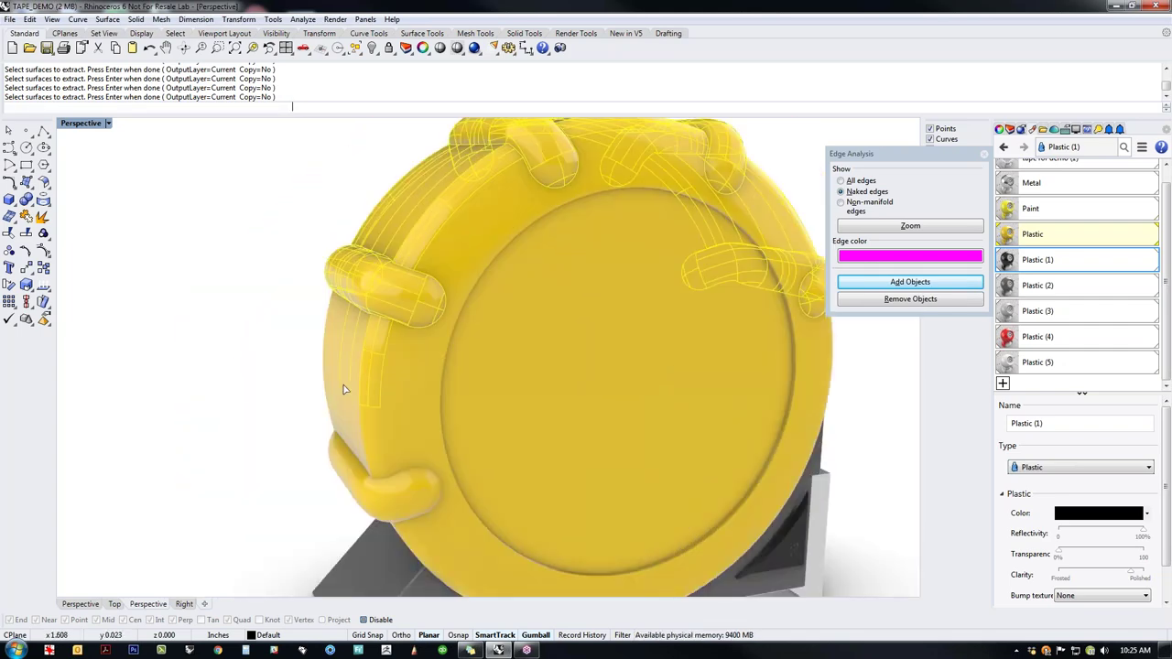
{"action": "right_click_drag", "start_coordinate": [323, 436], "coordinate": [352, 369]}
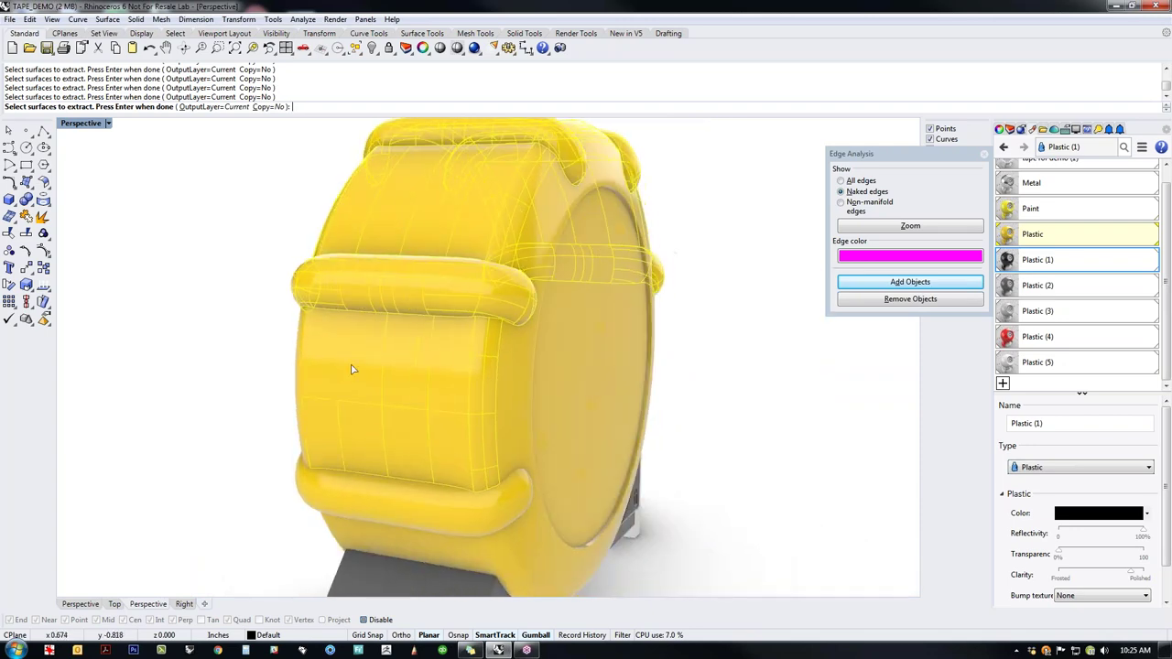
{"action": "right_click_drag", "start_coordinate": [302, 428], "coordinate": [471, 460]}
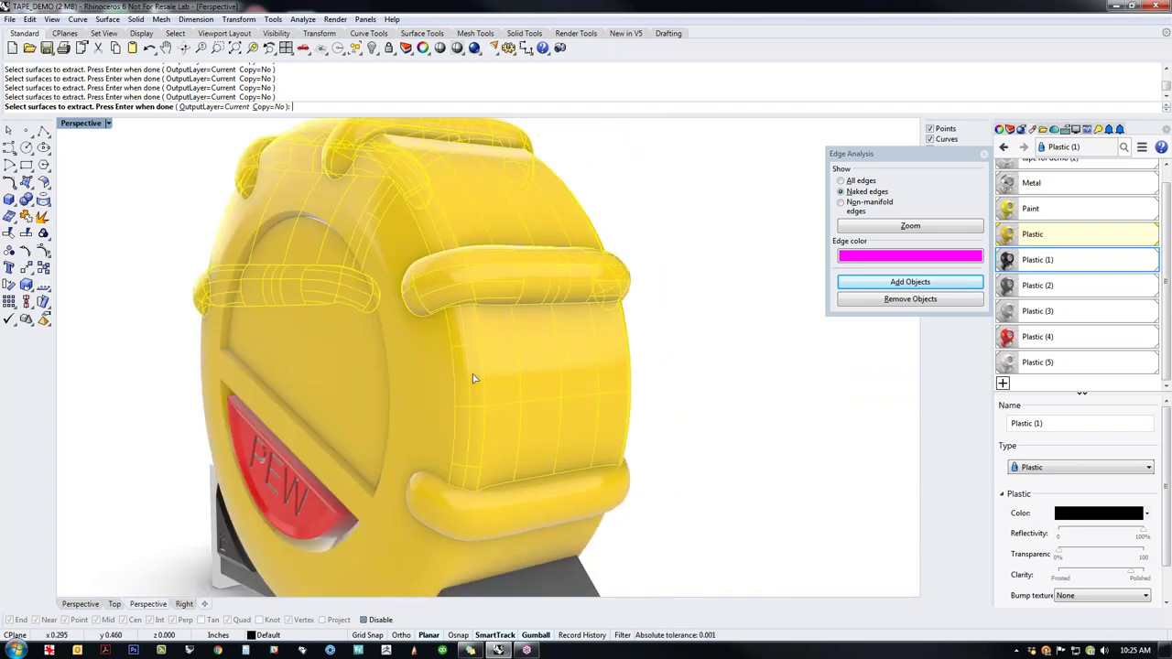
{"action": "right_click_drag", "start_coordinate": [412, 512], "coordinate": [472, 499]}
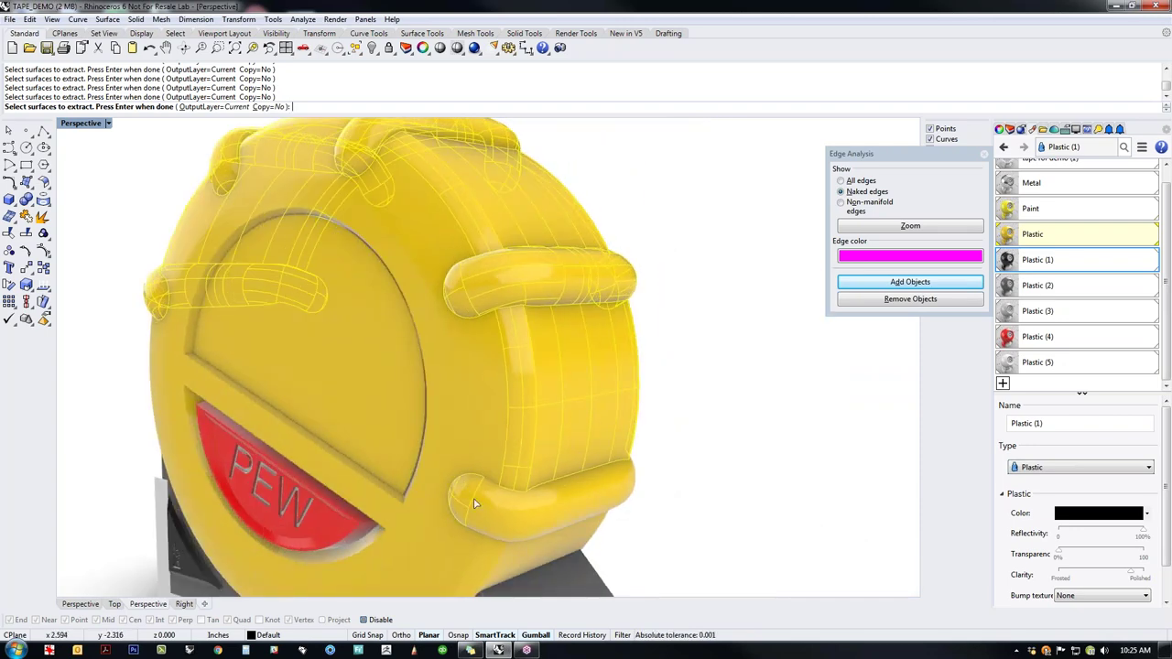
{"action": "left_click", "coordinate": [598, 503]}
{"action": "right_click_drag", "start_coordinate": [601, 516], "coordinate": [469, 467]}
Step: Complete the extraction and join the extracted rib and band surfaces into one polysurface
{"action": "key", "text": "Return"}
{"action": "type", "text": "join"}
{"action": "key", "text": "Return"}
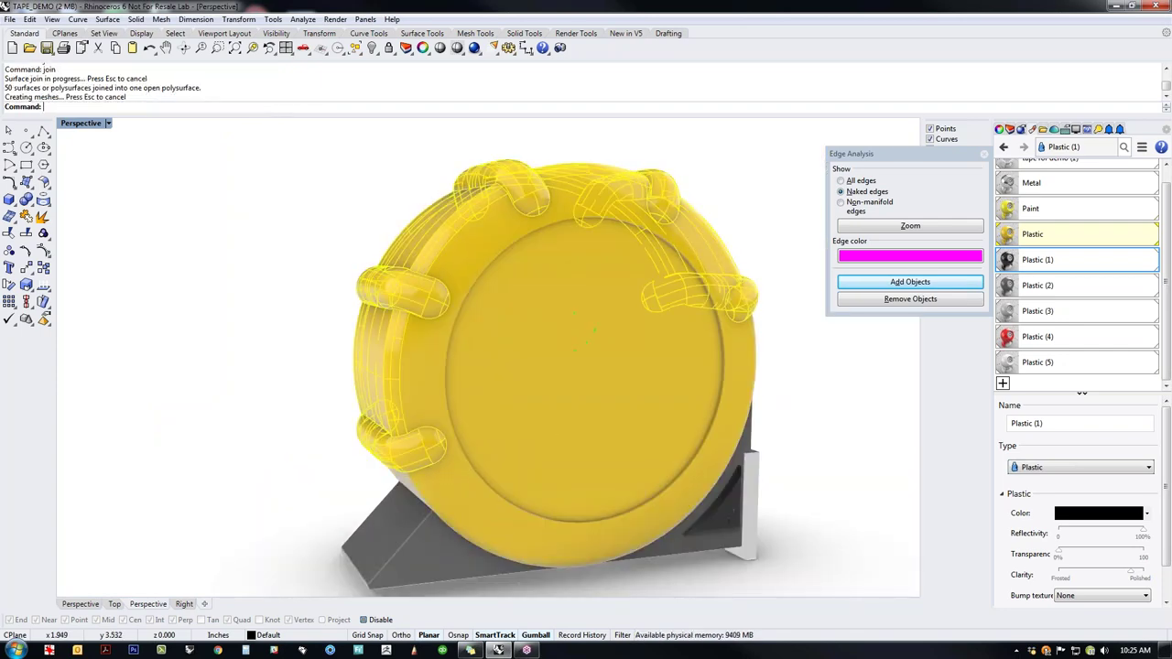
Step: Assign the black Plastic (1) material to the joined grip ribs and bands
{"action": "right_click", "coordinate": [1049, 262]}
{"action": "left_click", "coordinate": [1067, 242]}
{"action": "left_click", "coordinate": [853, 403]}
{"action": "right_click_drag", "start_coordinate": [832, 412], "coordinate": [622, 516]}
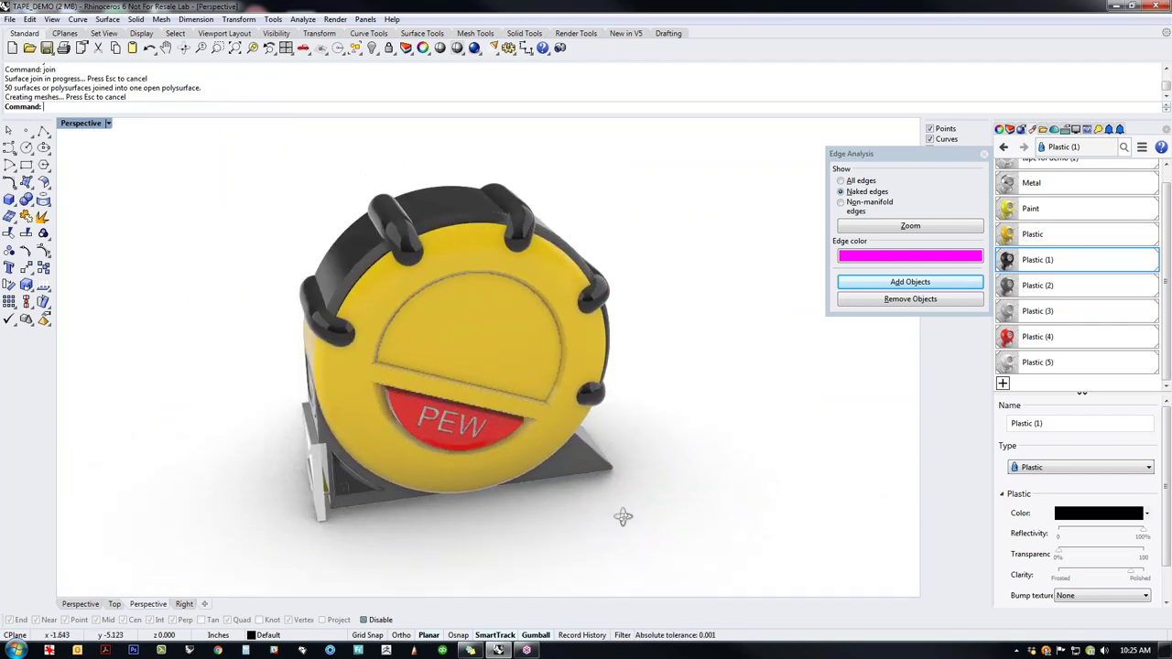
{"action": "right_click_drag", "start_coordinate": [532, 518], "coordinate": [562, 487]}
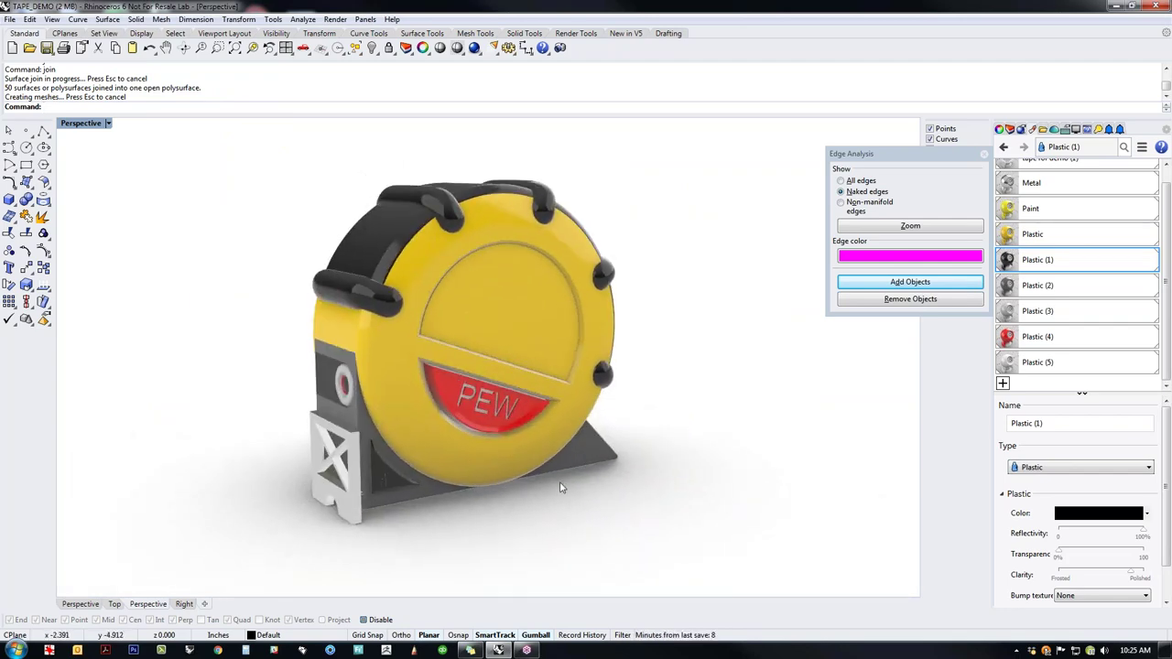
Step: Assign the black Plastic (1) material to the housing's three recess faces around the red PEW badge
{"action": "scroll", "coordinate": [434, 374], "scroll_direction": "up", "scroll_amount": 5}
{"action": "scroll", "coordinate": [433, 379], "scroll_direction": "down", "scroll_amount": 5}
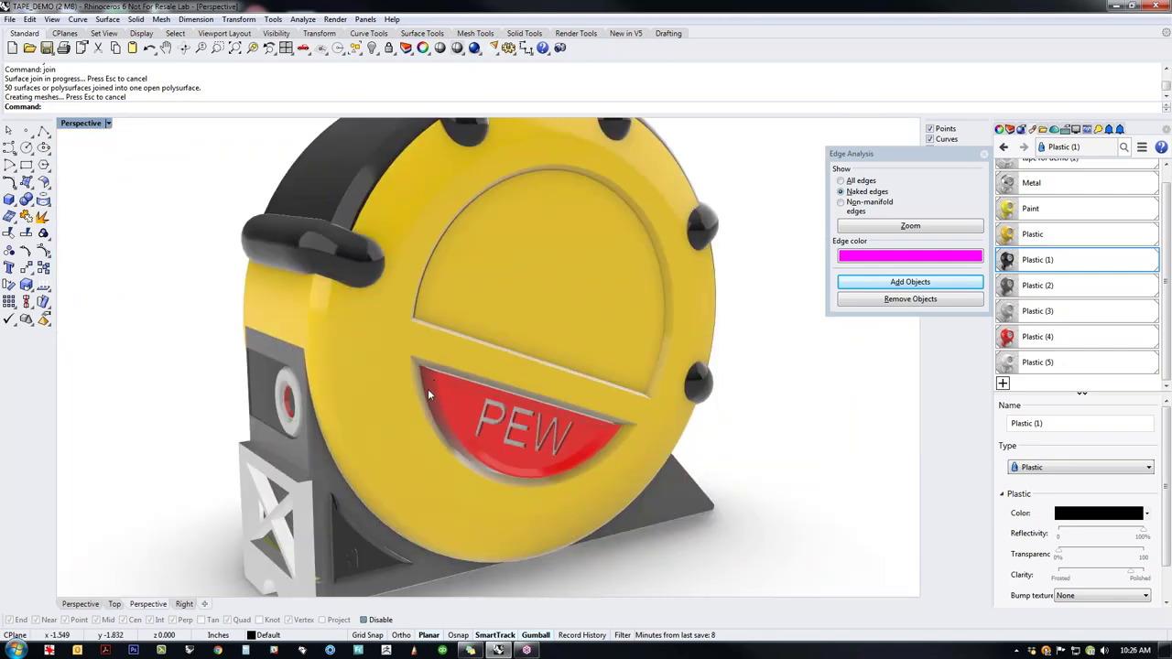
{"action": "scroll", "coordinate": [428, 388], "scroll_direction": "up", "scroll_amount": 5}
{"action": "left_click", "coordinate": [404, 364]}
{"action": "left_click", "coordinate": [463, 334], "text": "ctrl+shift"}
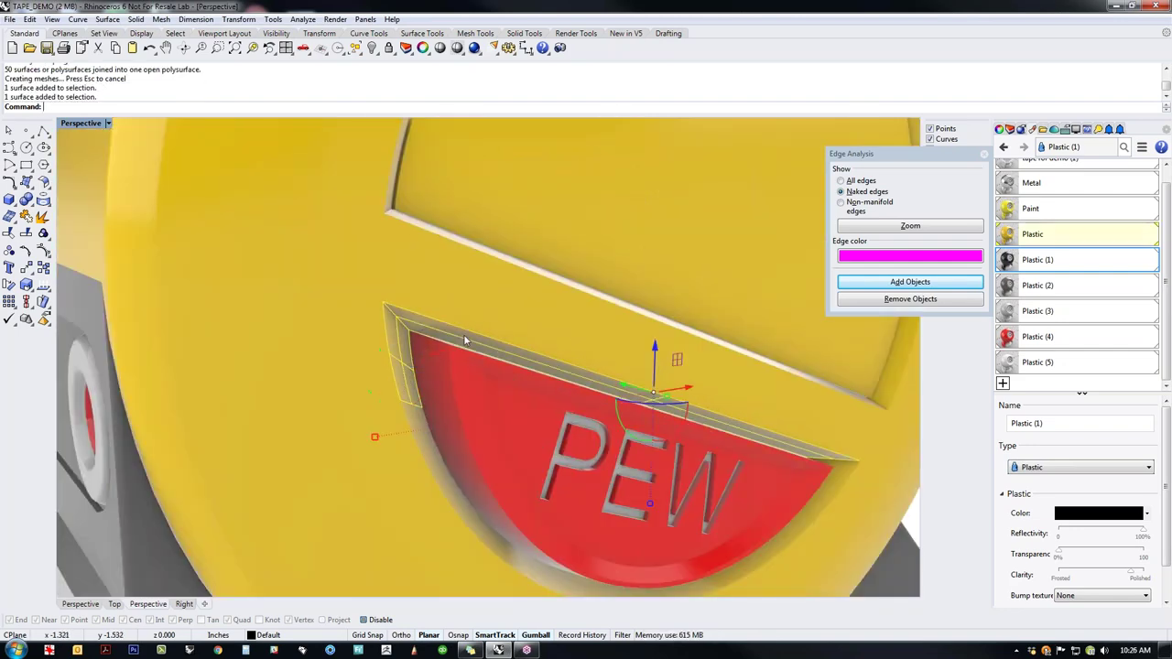
{"action": "left_click", "coordinate": [428, 442], "text": "ctrl+shift"}
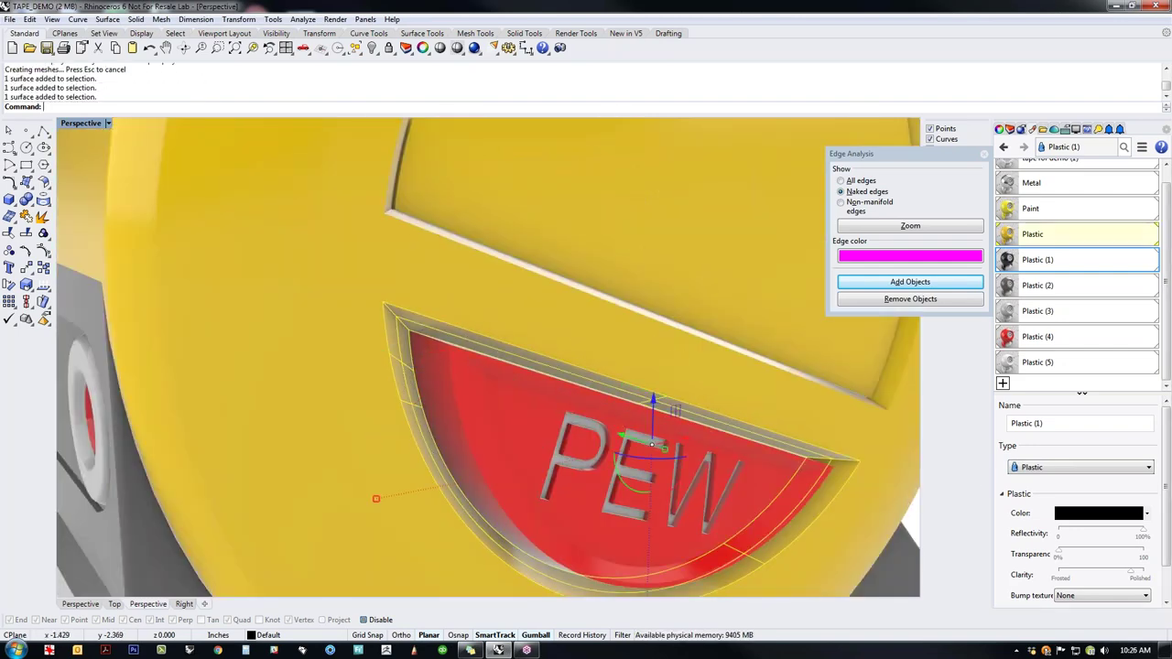
{"action": "right_click", "coordinate": [1071, 259]}
{"action": "left_click", "coordinate": [1074, 246]}
{"action": "scroll", "coordinate": [604, 447], "scroll_direction": "down", "scroll_amount": 5}
{"action": "key", "text": "Escape"}
Step: Extract the upper semicircular recess's edge faces from the yellow housing, and join them back to it
{"action": "right_click_drag", "start_coordinate": [604, 446], "coordinate": [779, 531]}
{"action": "scroll", "coordinate": [520, 391], "scroll_direction": "up", "scroll_amount": 3}
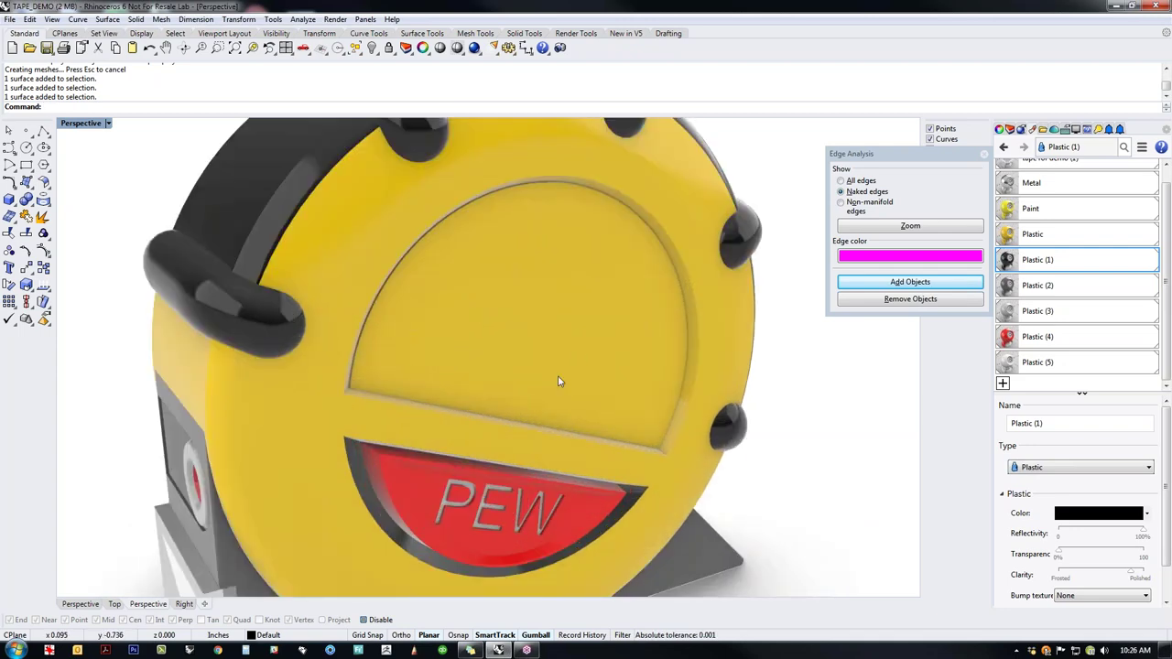
{"action": "scroll", "coordinate": [356, 390], "scroll_direction": "up", "scroll_amount": 6}
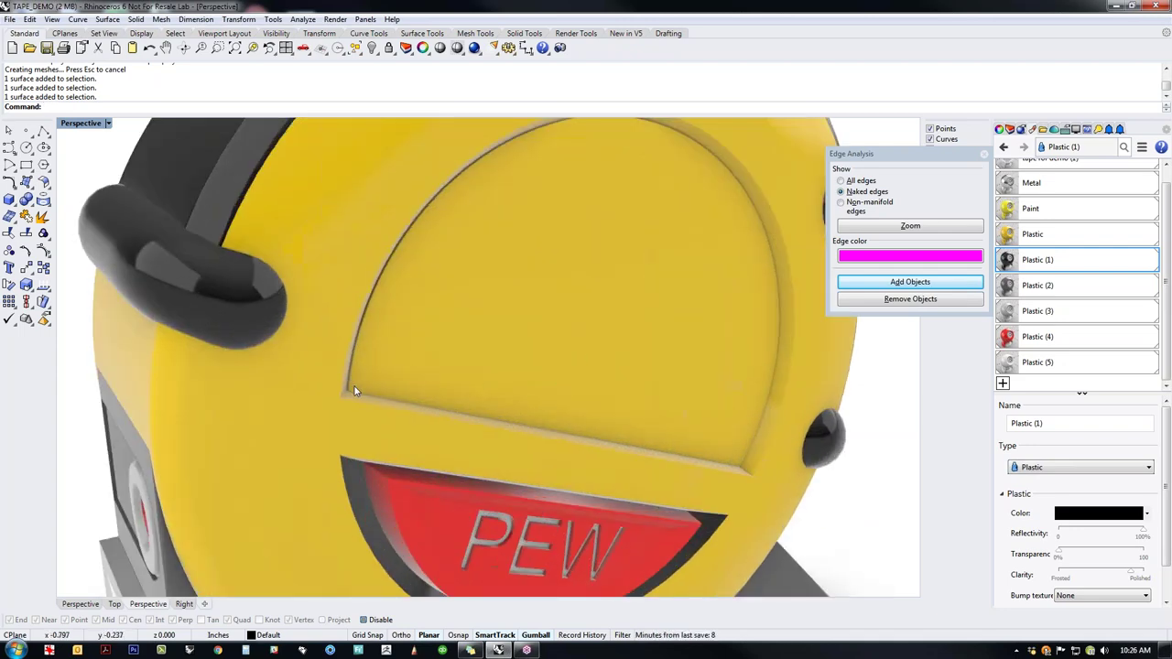
{"action": "scroll", "coordinate": [377, 395], "scroll_direction": "down", "scroll_amount": 8}
{"action": "left_click", "coordinate": [384, 494]}
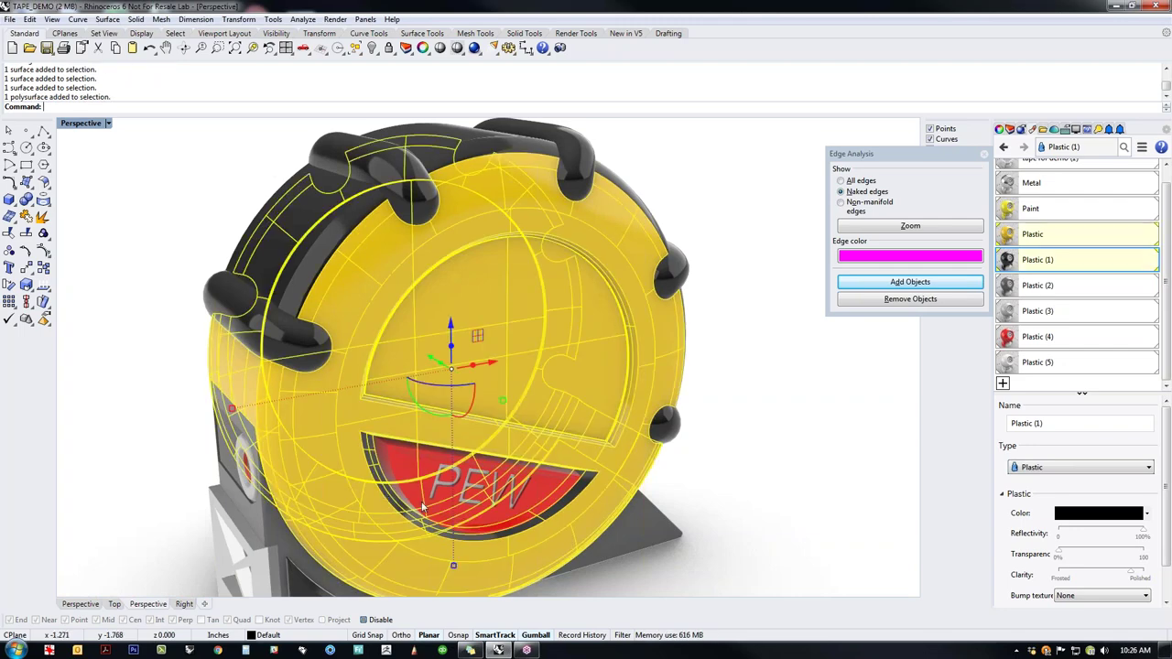
{"action": "middle_click", "coordinate": [442, 421]}
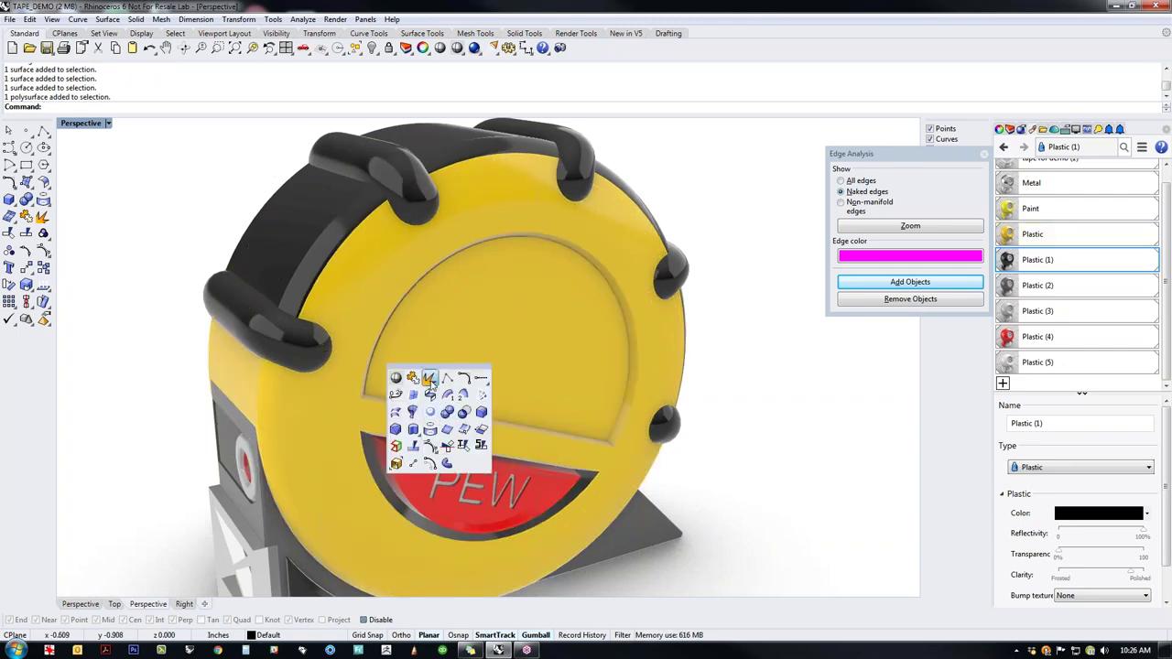
{"action": "left_click", "coordinate": [429, 379]}
{"action": "scroll", "coordinate": [407, 391], "scroll_direction": "up", "scroll_amount": 6}
{"action": "left_click", "coordinate": [294, 387]}
{"action": "scroll", "coordinate": [303, 387], "scroll_direction": "down", "scroll_amount": 6}
{"action": "right_click", "coordinate": [668, 463]}
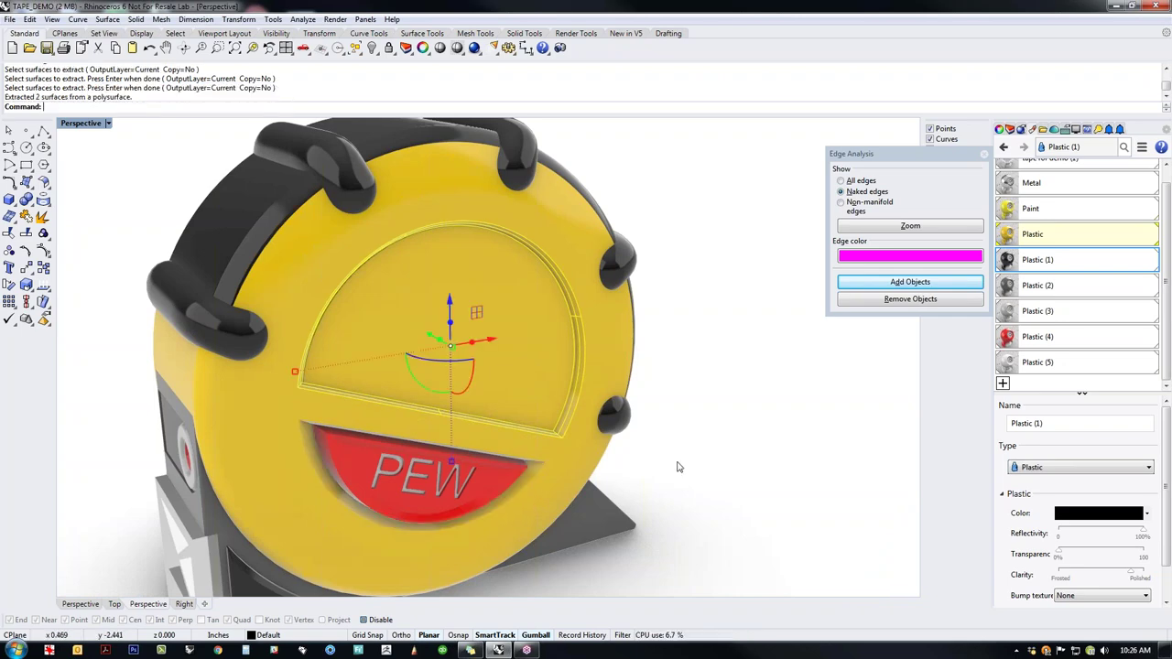
{"action": "left_click", "coordinate": [578, 461]}
{"action": "type", "text": "join"}
{"action": "key", "text": "Return"}
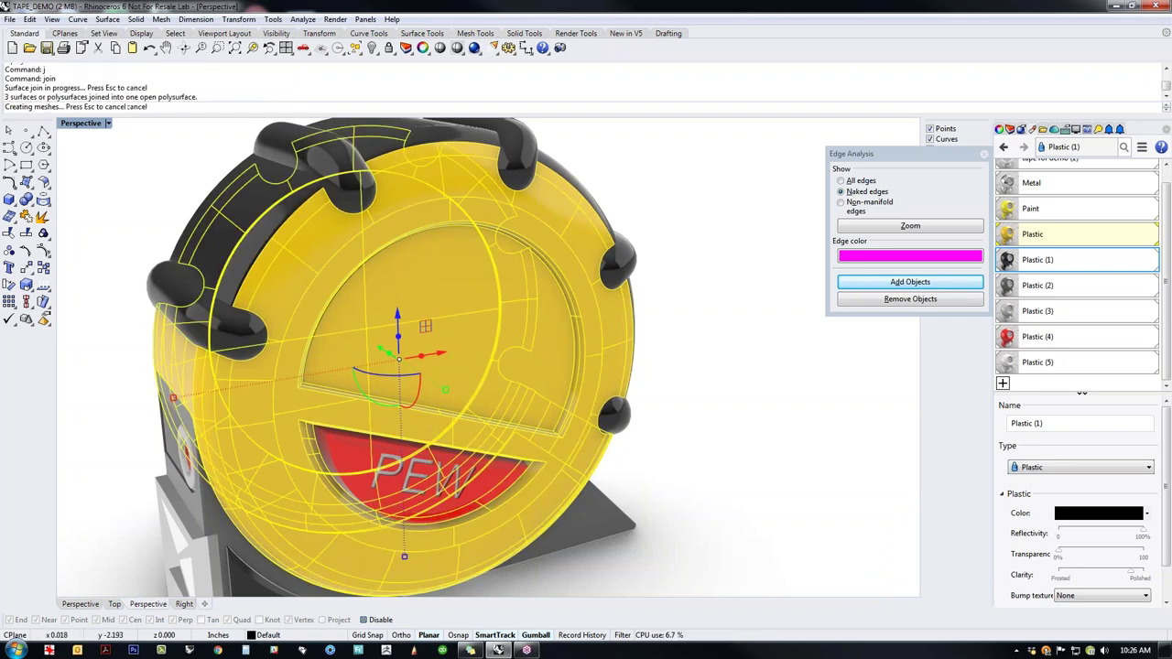
Step: Select the three recess faces around the PEW badge again and give them the black Plastic (1) material
{"action": "scroll", "coordinate": [528, 457], "scroll_direction": "up", "scroll_amount": 5}
{"action": "left_click", "coordinate": [528, 453]}
{"action": "right_click_drag", "start_coordinate": [513, 492], "coordinate": [557, 452]}
{"action": "left_click", "coordinate": [497, 442], "text": "shift"}
{"action": "scroll", "coordinate": [497, 442], "scroll_direction": "down", "scroll_amount": 6}
{"action": "scroll", "coordinate": [308, 361], "scroll_direction": "up", "scroll_amount": 4}
{"action": "left_click", "coordinate": [292, 364], "text": "shift"}
{"action": "scroll", "coordinate": [309, 367], "scroll_direction": "down", "scroll_amount": 4}
{"action": "scroll", "coordinate": [316, 375], "scroll_direction": "down", "scroll_amount": 2}
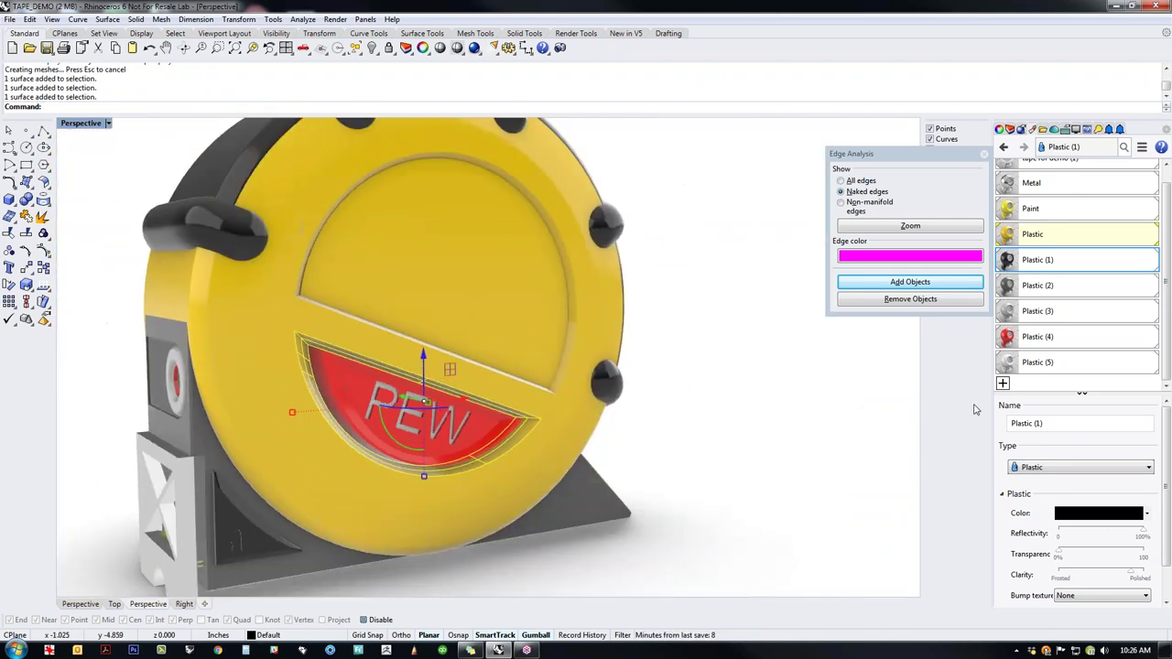
{"action": "right_click", "coordinate": [1044, 260]}
{"action": "left_click", "coordinate": [1080, 243]}
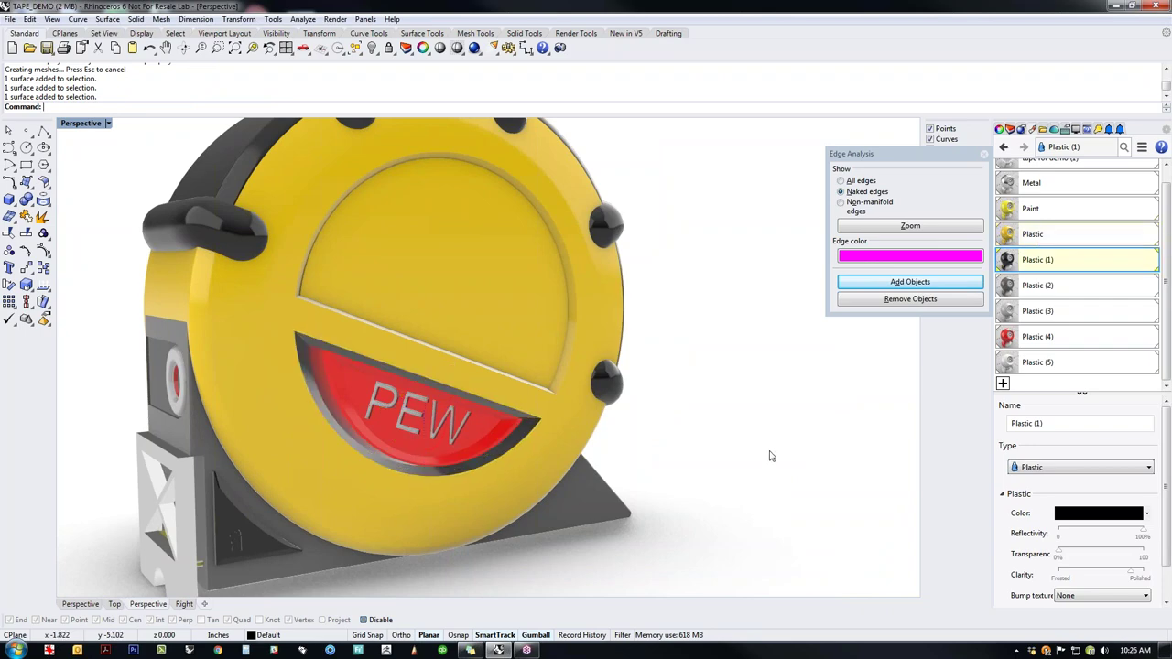
Step: Isolate the upper semicircular display insert by hiding every other part of the tape measure
{"action": "scroll", "coordinate": [688, 448], "scroll_direction": "down", "scroll_amount": 3}
{"action": "scroll", "coordinate": [537, 415], "scroll_direction": "up", "scroll_amount": 5}
{"action": "left_click", "coordinate": [537, 414]}
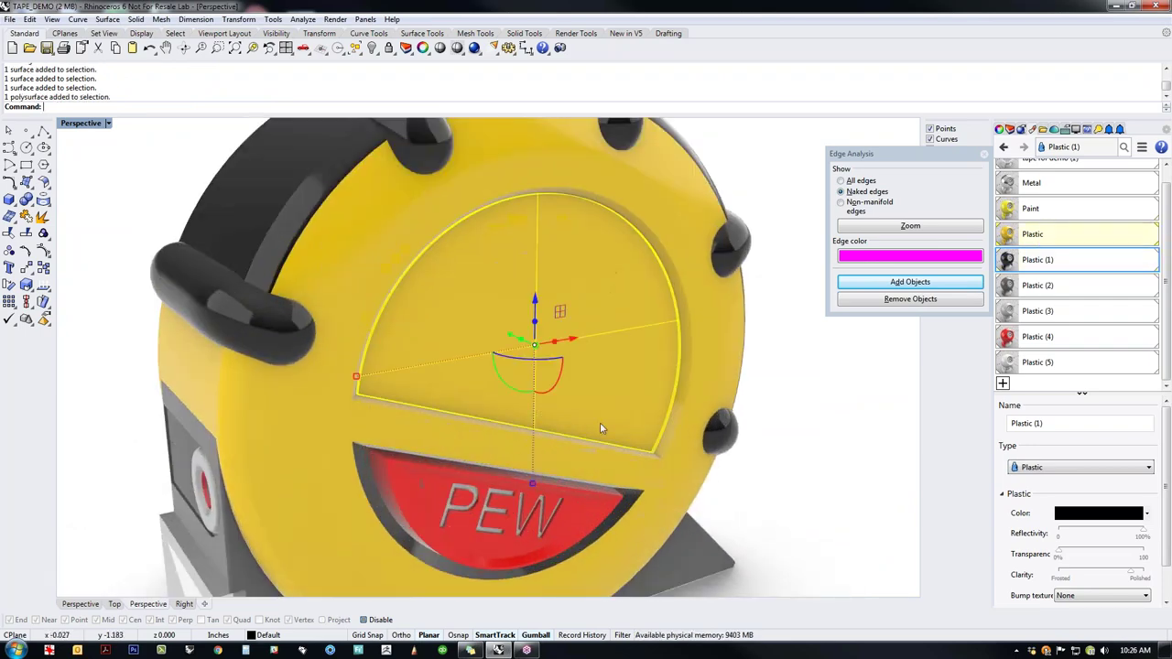
{"action": "scroll", "coordinate": [685, 442], "scroll_direction": "down", "scroll_amount": 2}
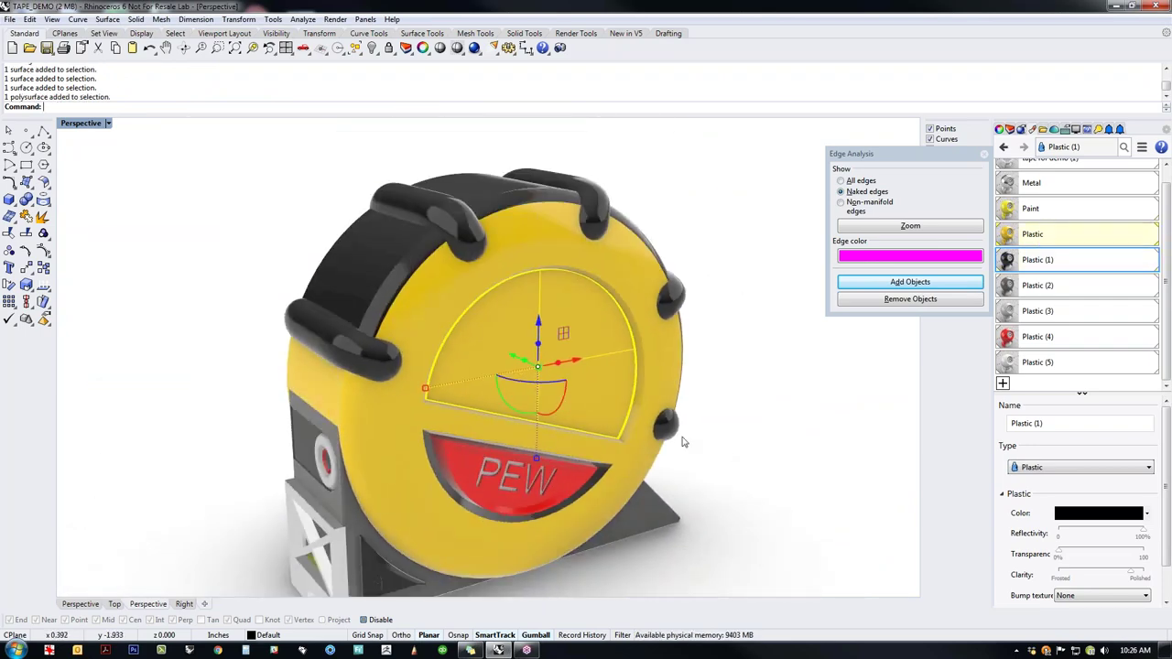
{"action": "mouse_move", "coordinate": [805, 489]}
{"action": "right_mouse_down"}
{"action": "mouse_move", "coordinate": [871, 484]}
{"action": "mouse_move", "coordinate": [94, 473]}
{"action": "mouse_move", "coordinate": [788, 485]}
{"action": "mouse_move", "coordinate": [745, 506]}
{"action": "mouse_move", "coordinate": [738, 455]}
{"action": "mouse_move", "coordinate": [806, 455]}
{"action": "mouse_move", "coordinate": [782, 491]}
{"action": "right_mouse_up"}
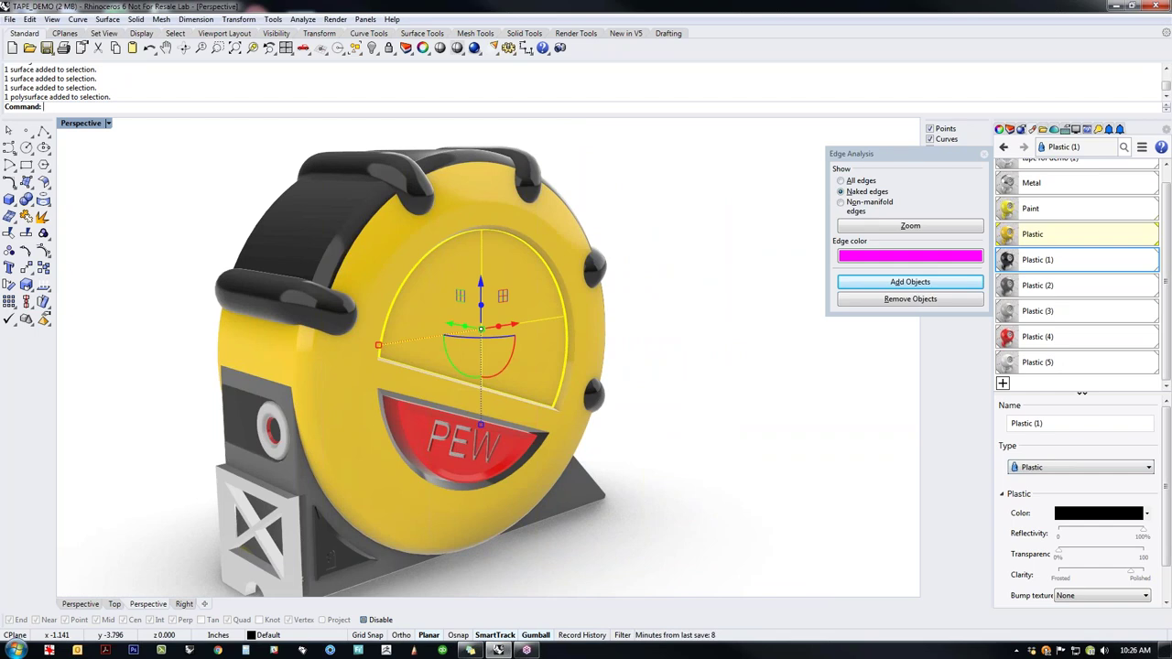
{"action": "left_click", "coordinate": [695, 466]}
{"action": "left_click", "coordinate": [522, 360]}
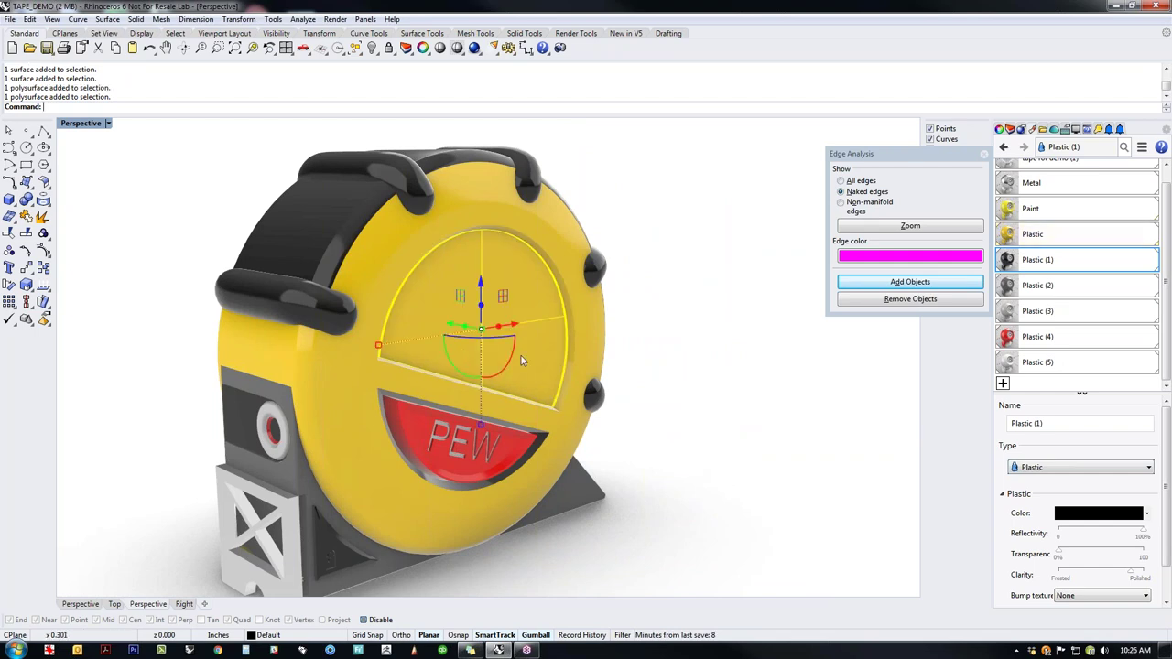
{"action": "type", "text": "ii"}
{"action": "key", "text": "Return"}
{"action": "right_click_drag", "start_coordinate": [563, 400], "coordinate": [646, 463]}
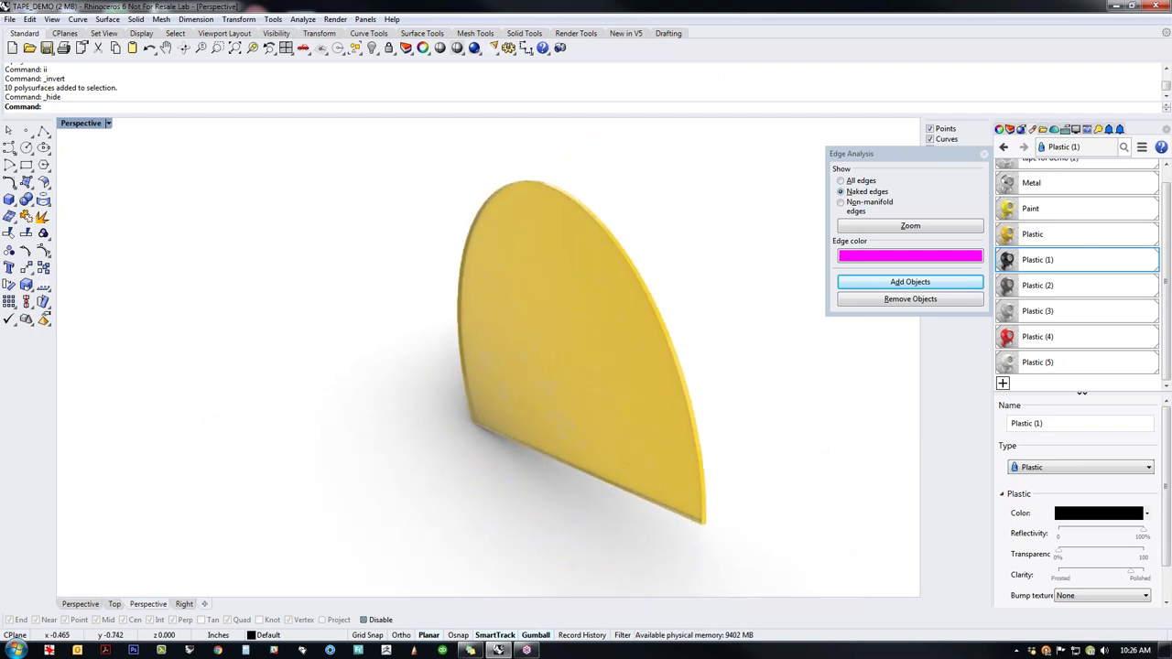
Step: Create a gray, mostly transparent plastic material, Plastic (6), and assign it to the semicircular display insert
{"action": "left_click", "coordinate": [1003, 384]}
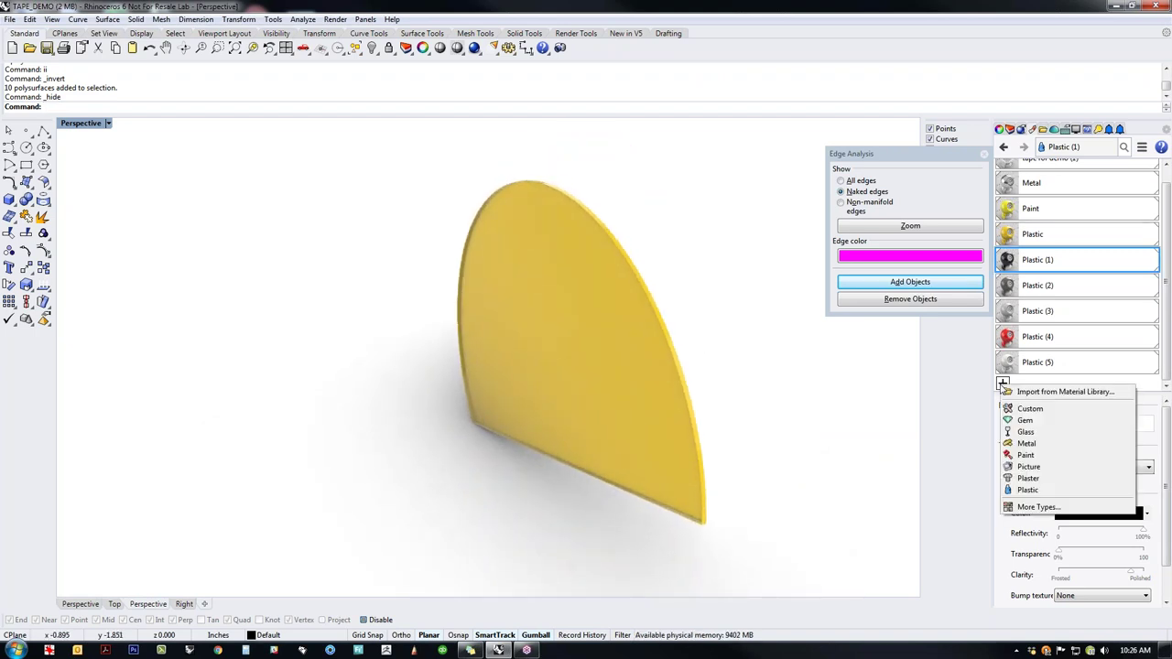
{"action": "left_click", "coordinate": [1029, 491]}
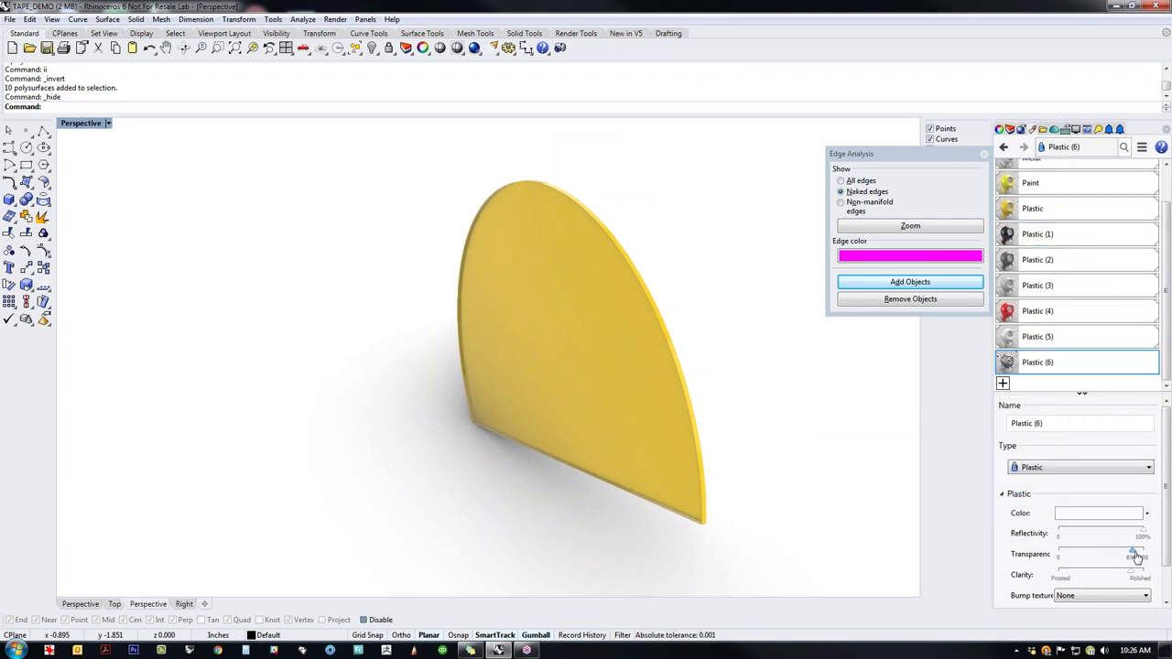
{"action": "left_click", "coordinate": [1101, 517]}
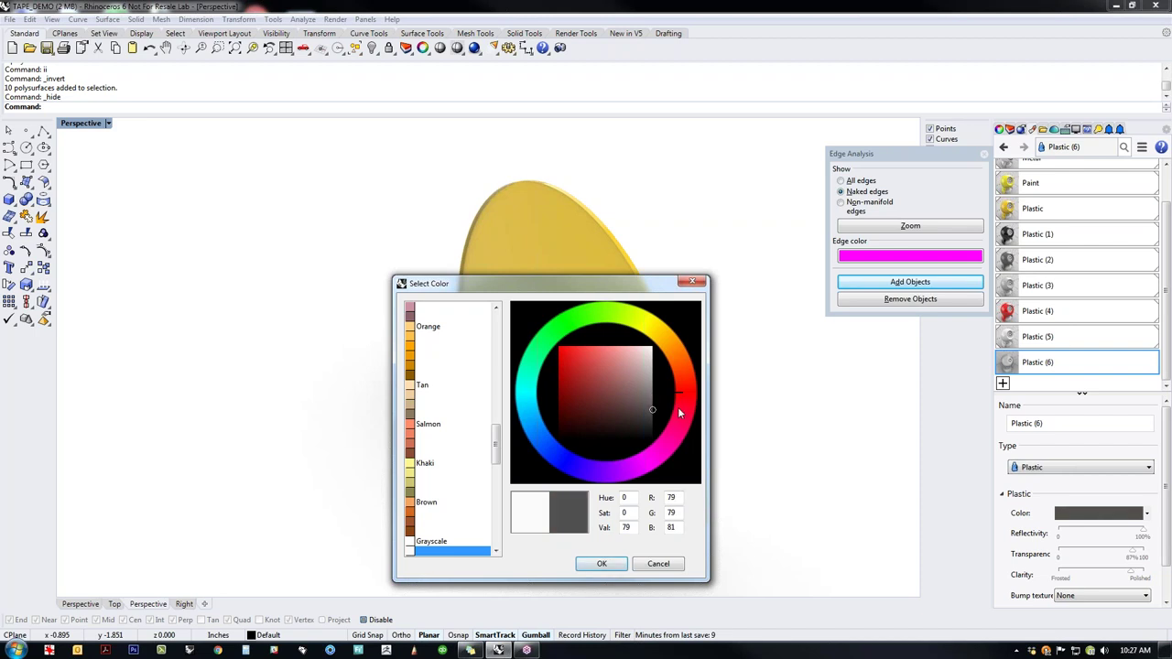
{"action": "left_click_drag", "start_coordinate": [680, 395], "coordinate": [680, 397]}
{"action": "left_click", "coordinate": [597, 564]}
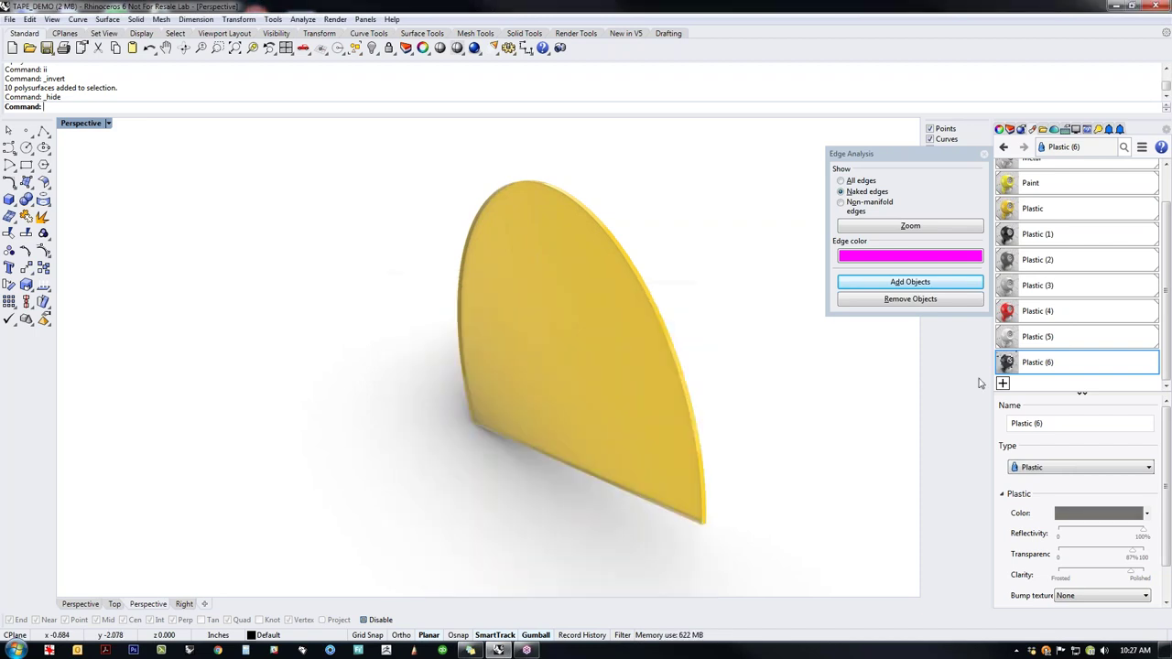
{"action": "left_click_drag", "start_coordinate": [1006, 365], "coordinate": [735, 431]}
{"action": "mouse_move", "coordinate": [759, 453]}
{"action": "right_mouse_down"}
{"action": "mouse_move", "coordinate": [617, 461]}
{"action": "mouse_move", "coordinate": [705, 418]}
{"action": "mouse_move", "coordinate": [745, 445]}
{"action": "right_mouse_up"}
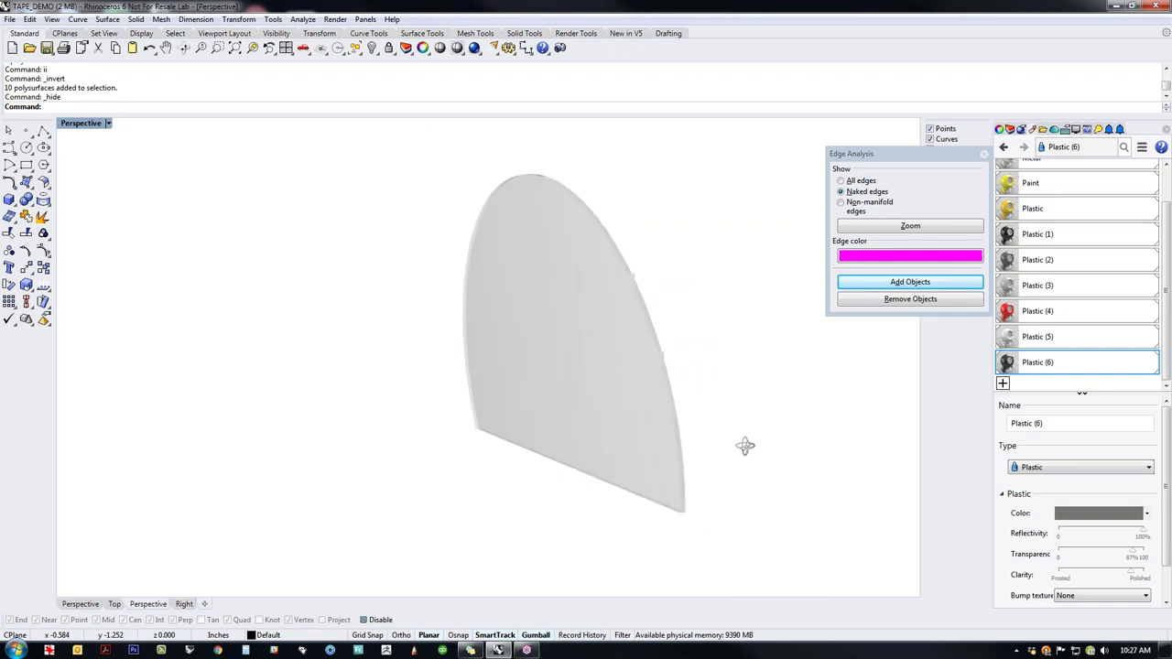
Step: Extract the flat back face of the transparent display insert and isolate that face
{"action": "middle_click", "coordinate": [746, 449]}
{"action": "left_click", "coordinate": [743, 448]}
{"action": "left_click", "coordinate": [679, 487]}
{"action": "right_click", "coordinate": [606, 446]}
{"action": "right_click_drag", "start_coordinate": [605, 446], "coordinate": [526, 440]}
{"action": "left_click", "coordinate": [526, 441]}
{"action": "right_click_drag", "start_coordinate": [692, 489], "coordinate": [709, 552]}
{"action": "type", "text": "ii"}
{"action": "key", "text": "Return"}
{"action": "scroll", "coordinate": [751, 522], "scroll_direction": "down", "scroll_amount": 3}
{"action": "right_click_drag", "start_coordinate": [641, 494], "coordinate": [568, 467]}
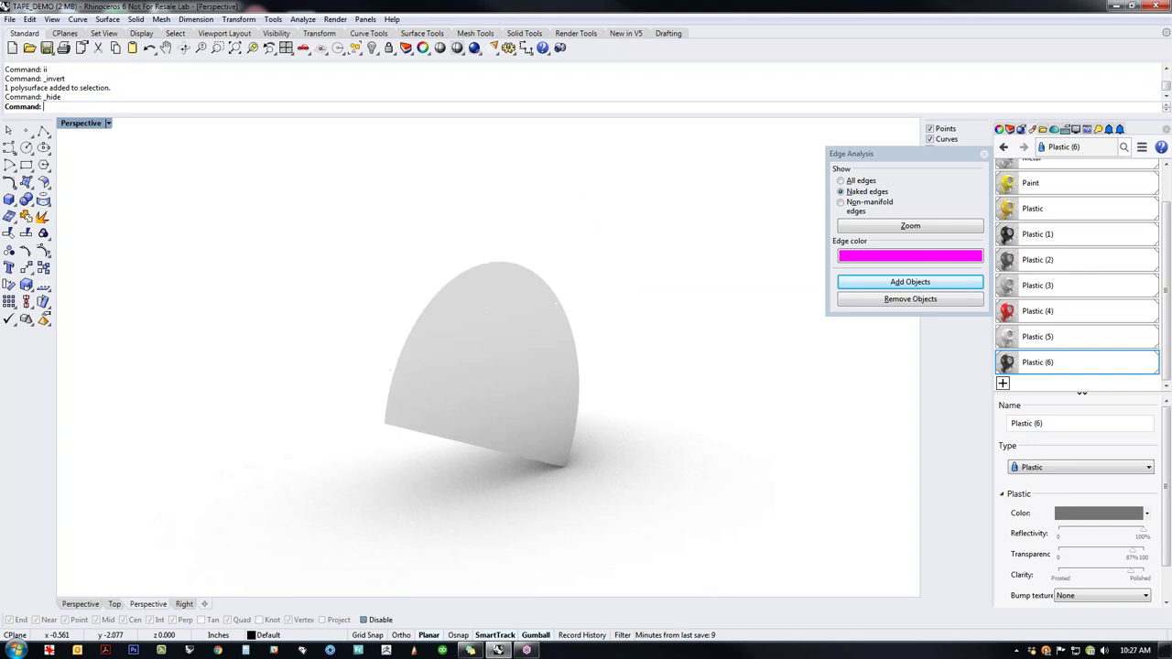
Step: Show the selected semicircular face in the Front view and add a new Plastic material, Plastic (7)
{"action": "left_click", "coordinate": [535, 436]}
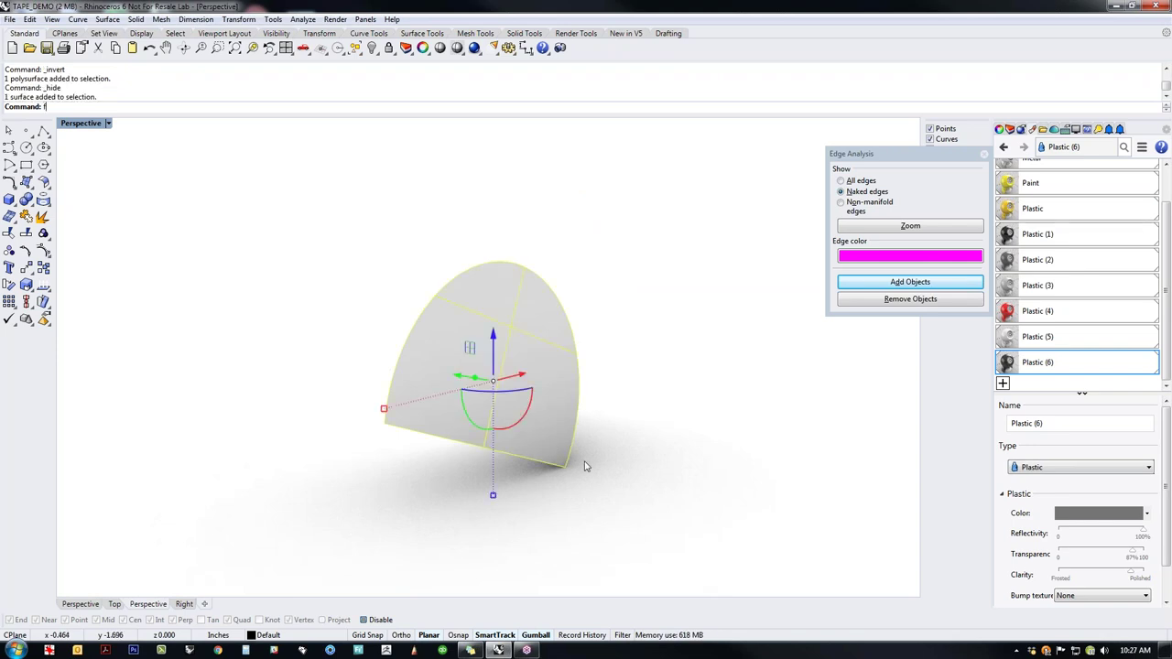
{"action": "type", "text": "ront"}
{"action": "key", "text": "Return"}
{"action": "left_click", "coordinate": [1003, 383]}
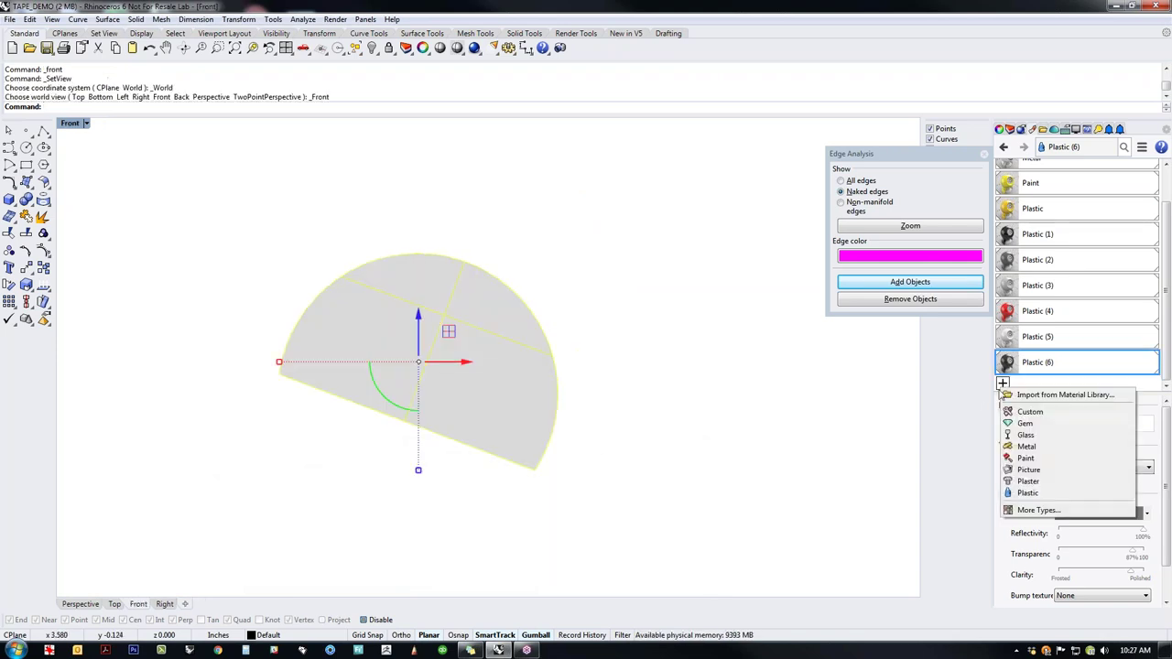
{"action": "left_click", "coordinate": [1027, 493]}
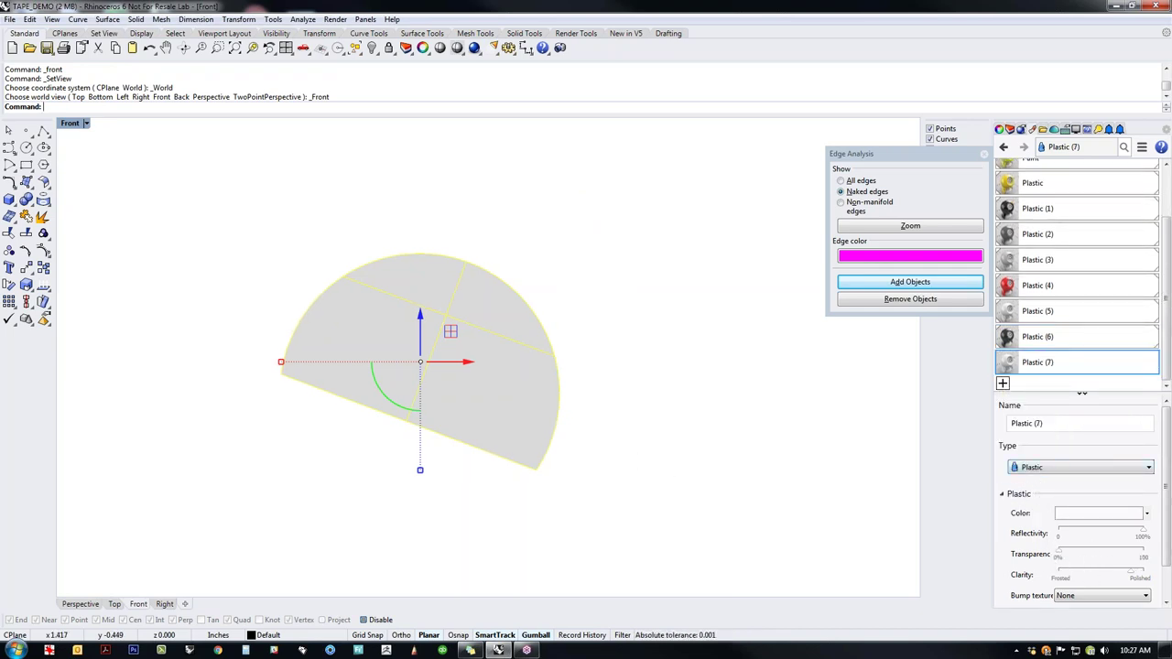
{"action": "right_click_drag", "start_coordinate": [619, 463], "coordinate": [687, 470]}
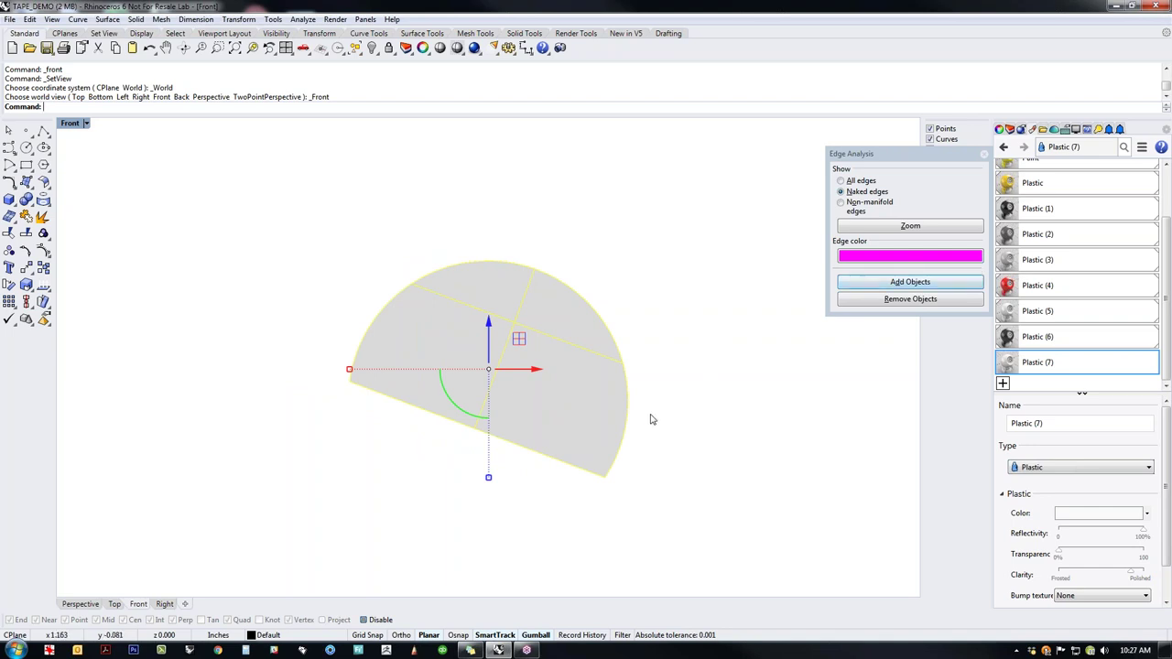
Step: Add the displaynumbers image from the Desktop as a forward planar decal, stretched over the semicircular face
{"action": "left_click", "coordinate": [1000, 130]}
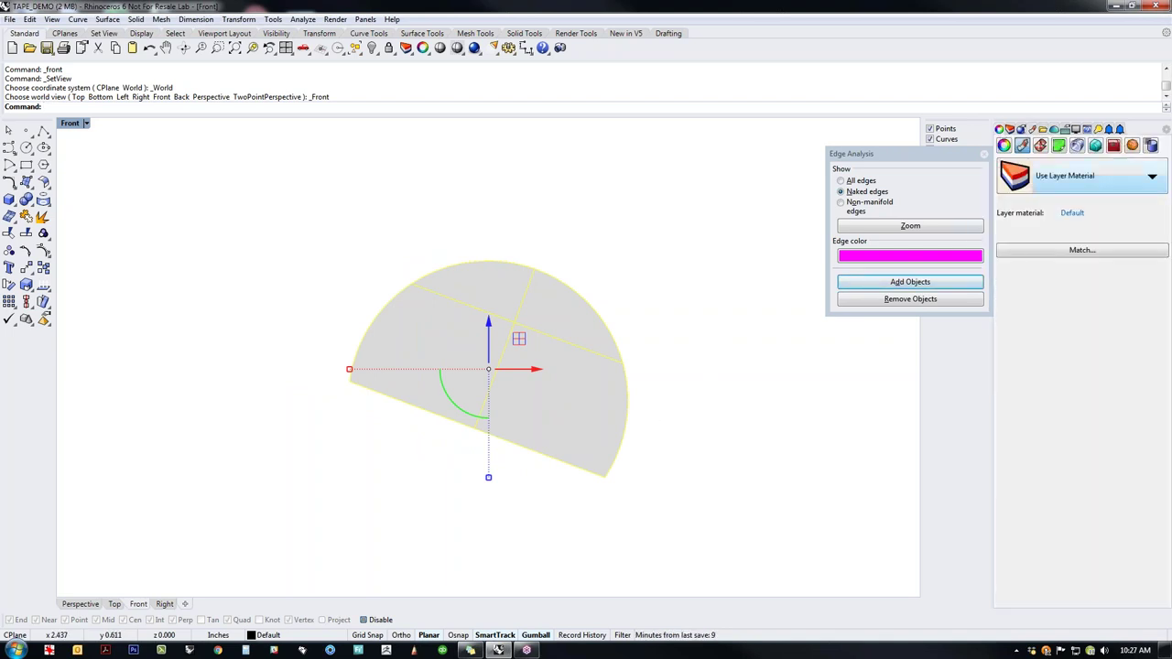
{"action": "left_click", "coordinate": [1059, 147]}
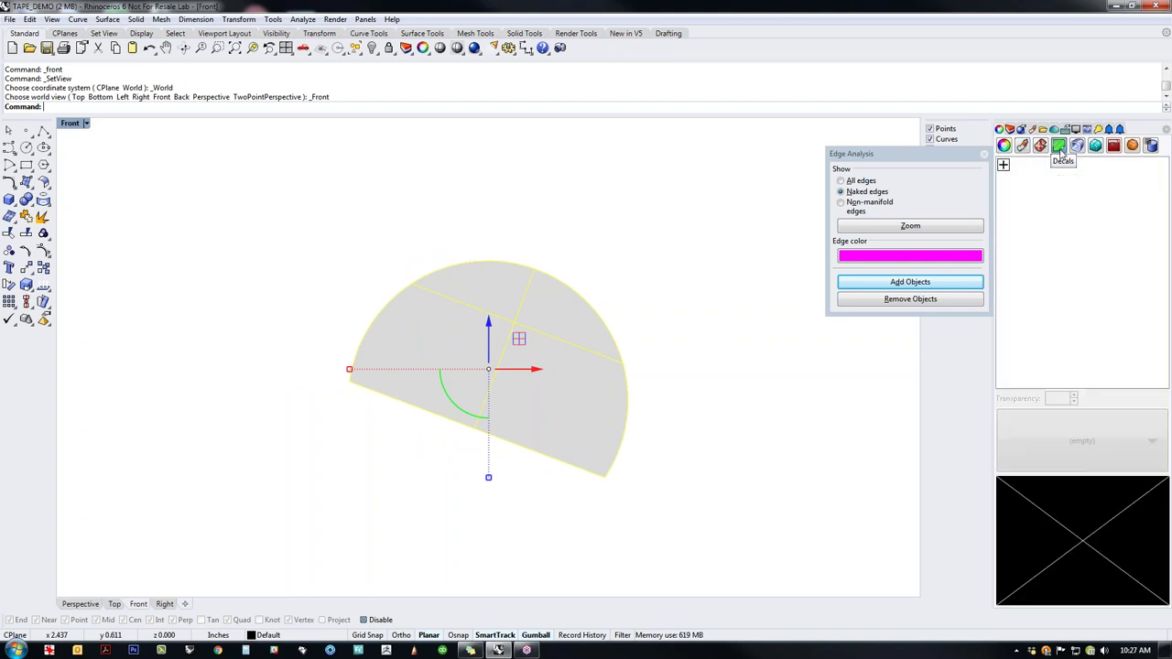
{"action": "left_click", "coordinate": [1004, 165]}
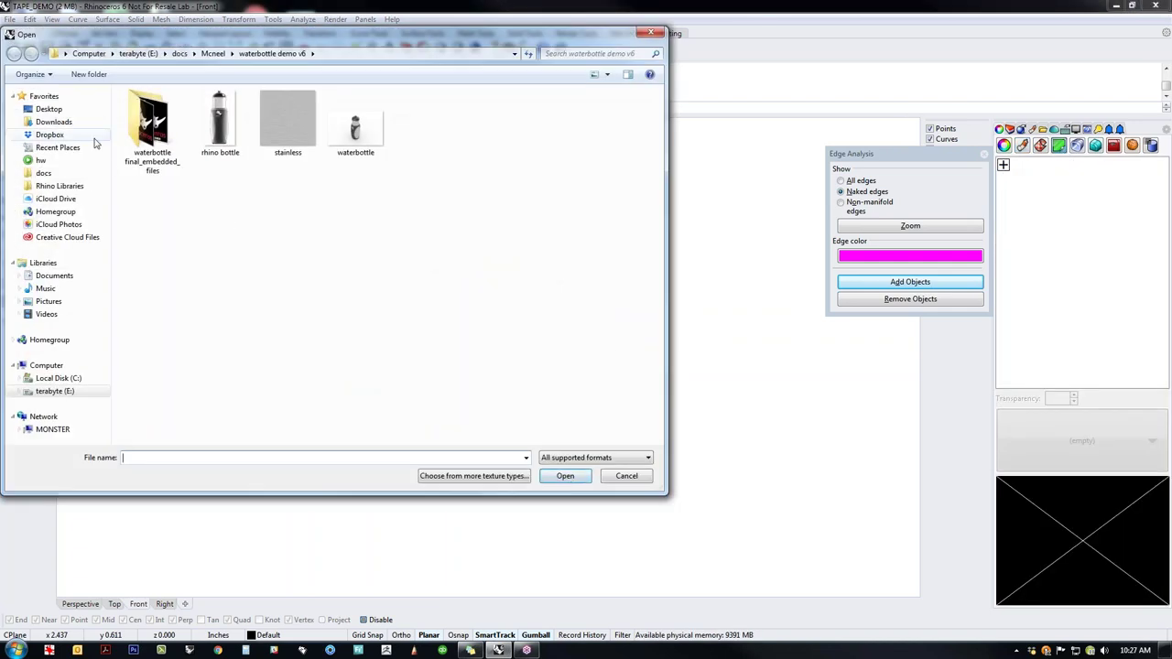
{"action": "left_click", "coordinate": [55, 111]}
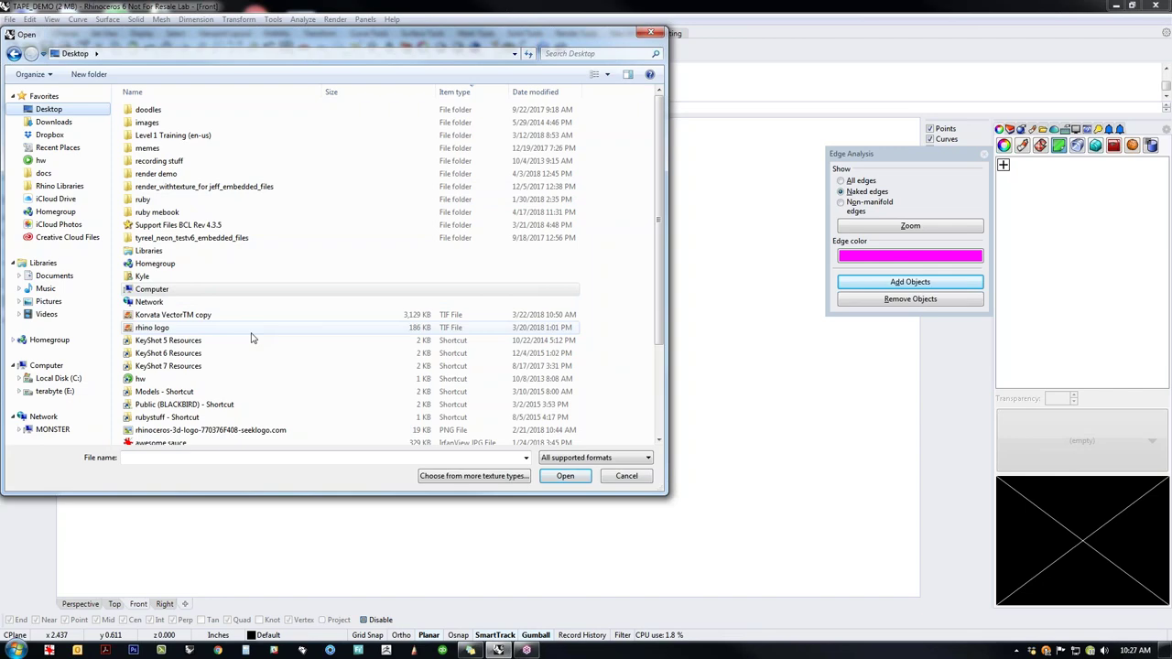
{"action": "left_click_drag", "start_coordinate": [663, 316], "coordinate": [666, 391]}
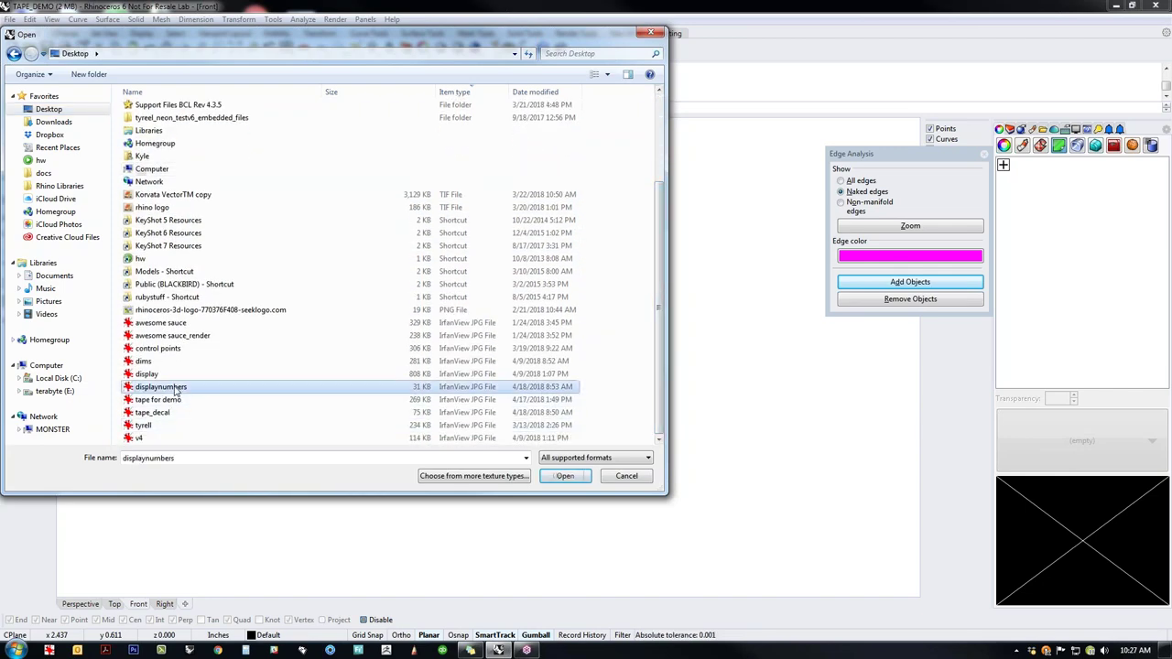
{"action": "double_click", "coordinate": [223, 399]}
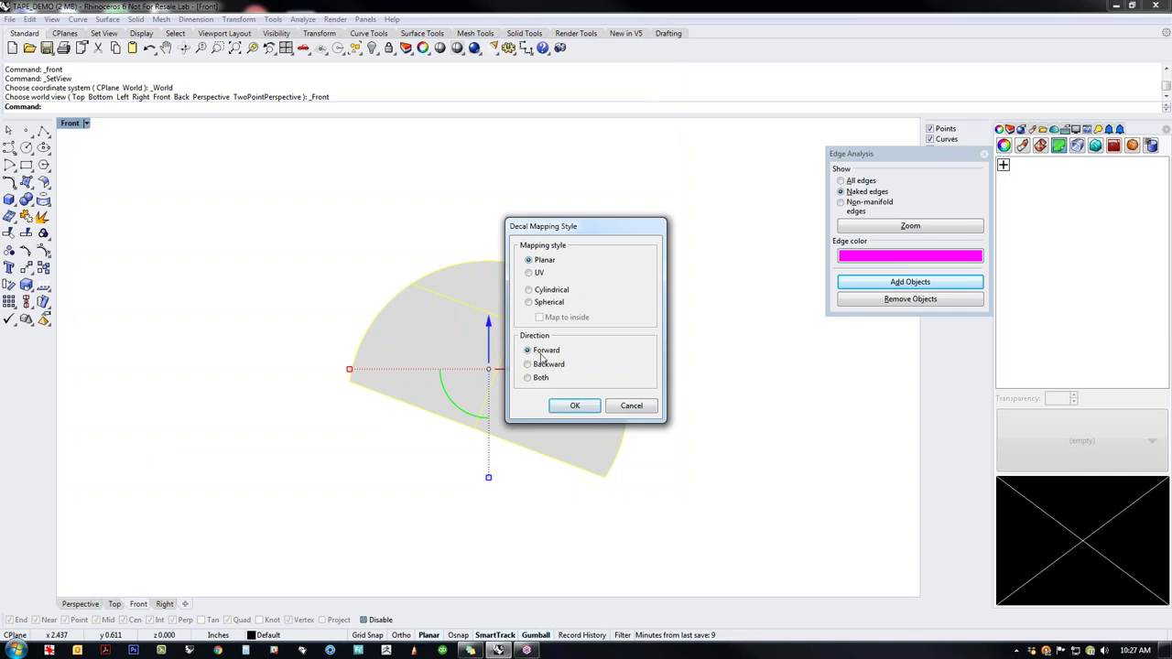
{"action": "left_click", "coordinate": [574, 405]}
{"action": "left_click", "coordinate": [296, 455]}
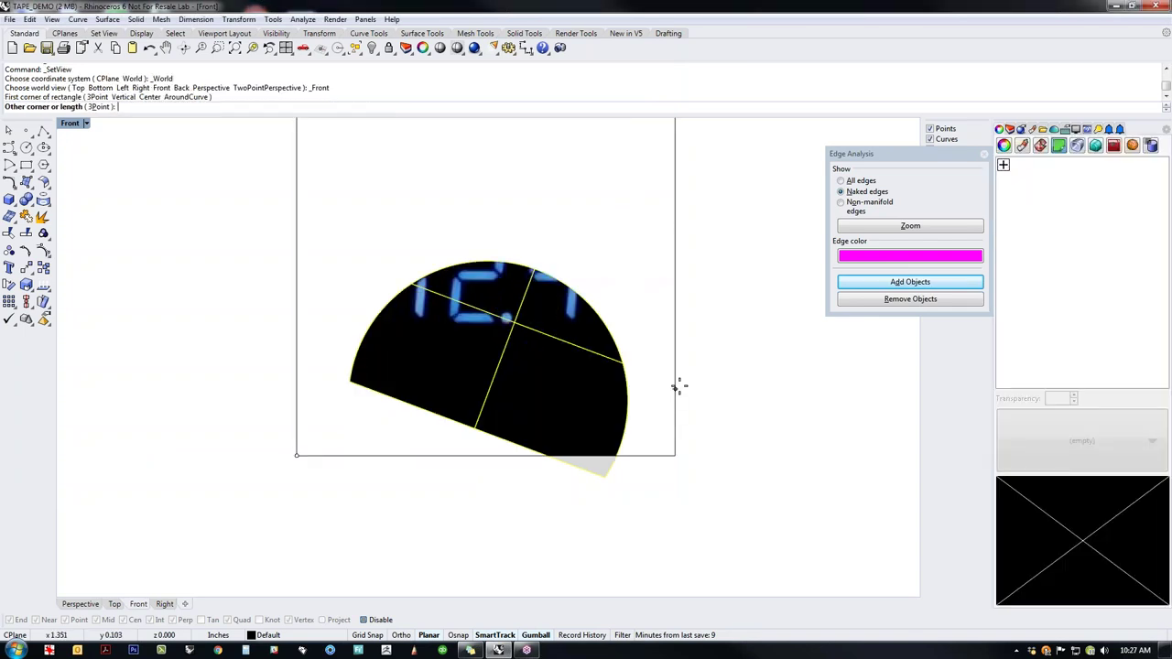
{"action": "left_click", "coordinate": [674, 403]}
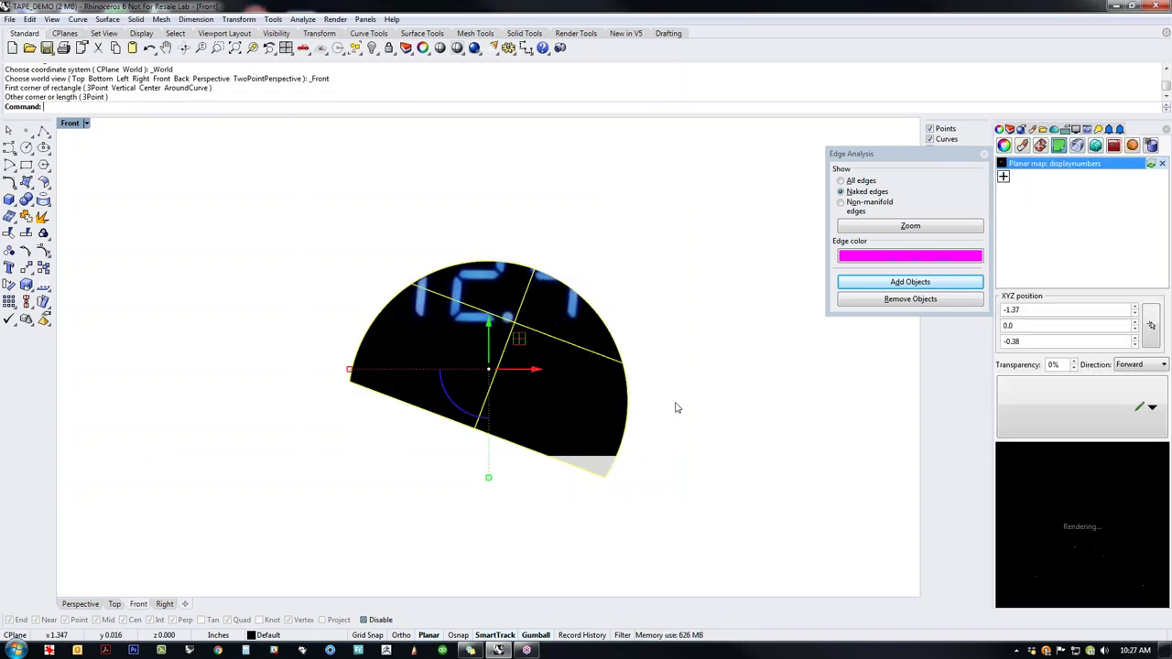
Step: Show the decal's widget, move it down until the 12.4 digits sit within the semicircular face, and hide the widget
{"action": "right_click_drag", "start_coordinate": [660, 391], "coordinate": [653, 418]}
{"action": "left_click", "coordinate": [662, 405]}
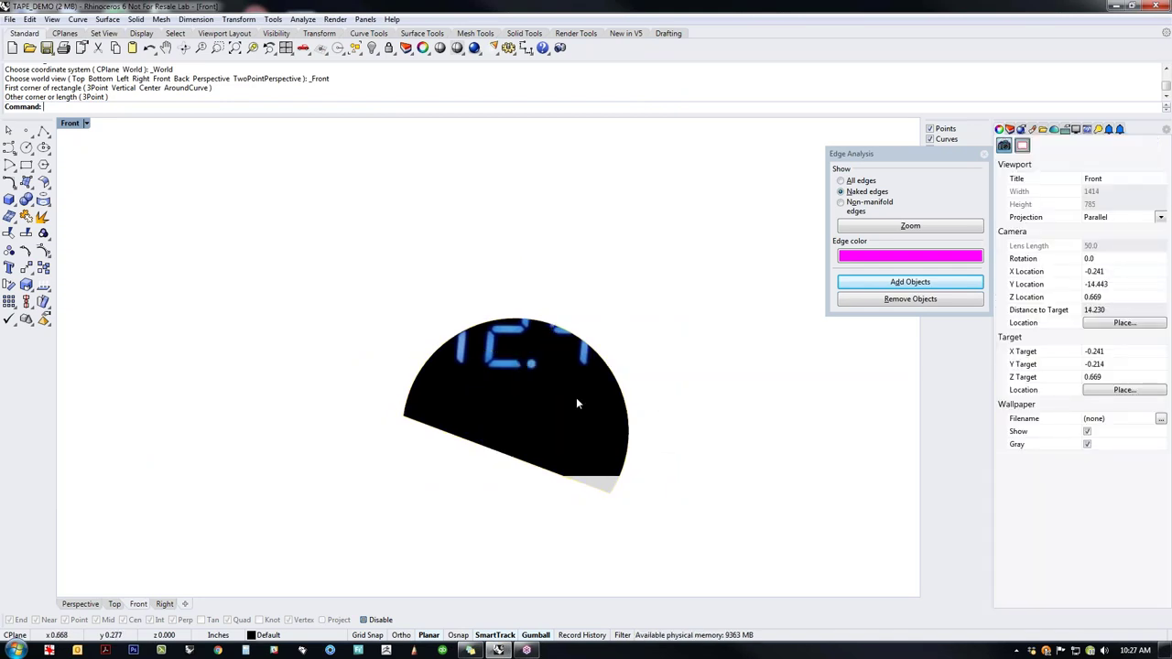
{"action": "left_click", "coordinate": [575, 397]}
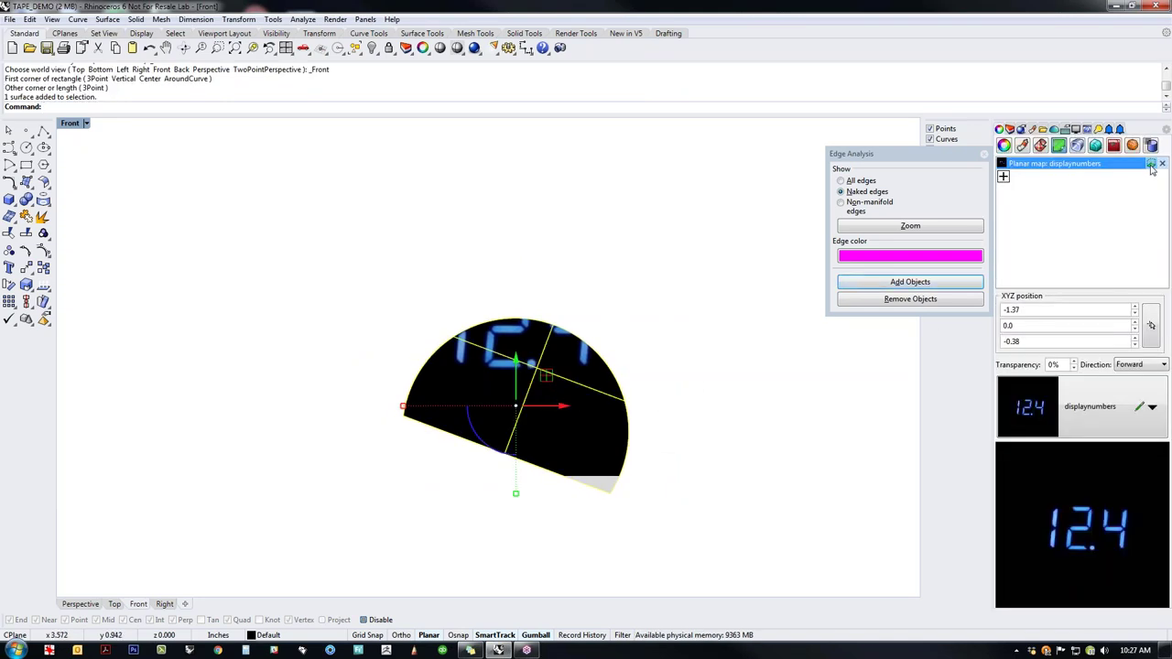
{"action": "left_click", "coordinate": [1152, 164]}
{"action": "left_click", "coordinate": [668, 475]}
{"action": "left_click_drag", "start_coordinate": [546, 309], "coordinate": [540, 357]}
{"action": "left_click", "coordinate": [719, 410]}
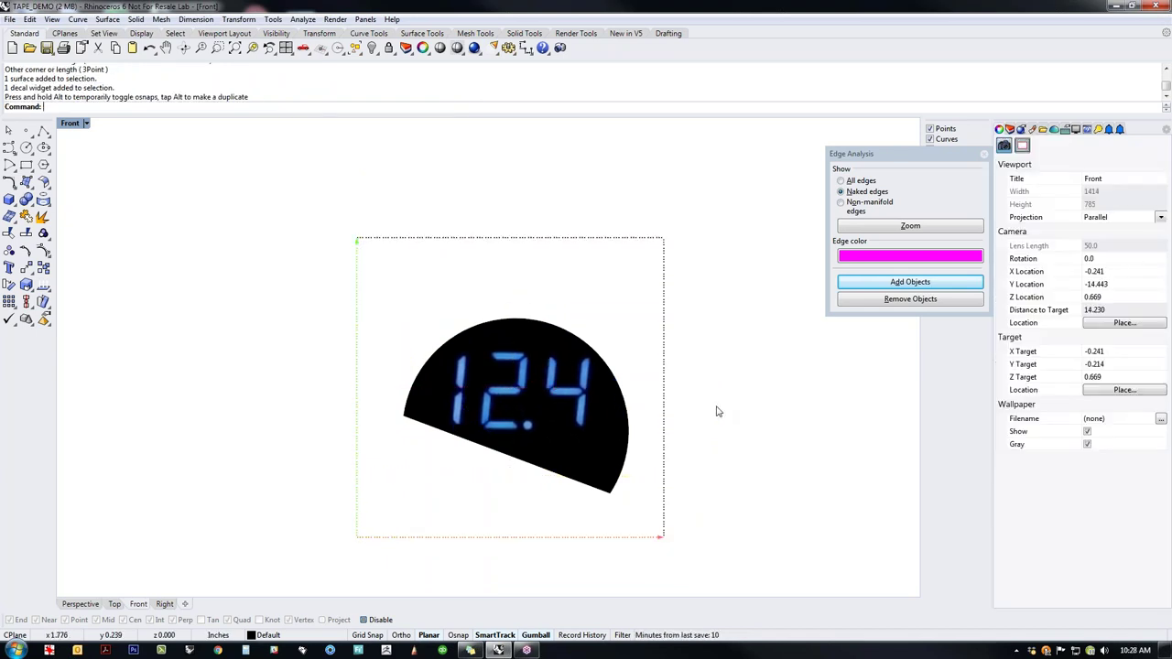
{"action": "left_click", "coordinate": [666, 436]}
{"action": "key", "text": "Escape"}
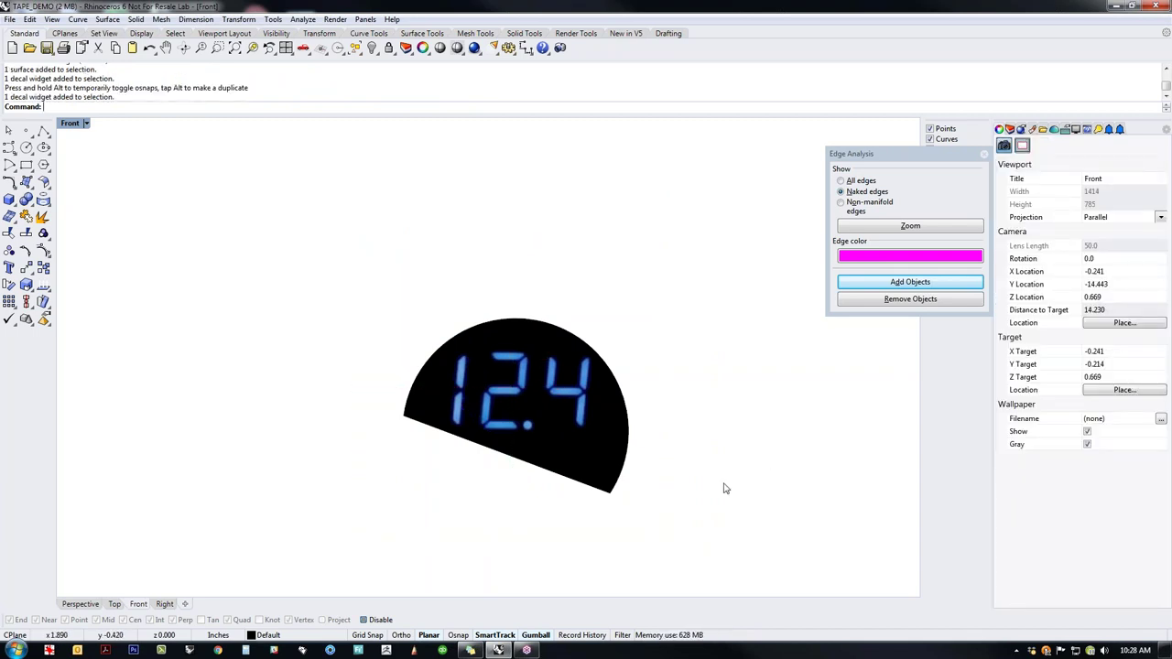
Step: Show all hidden tape measure parts and return to the Perspective view
{"action": "right_click_drag", "start_coordinate": [723, 488], "coordinate": [689, 488]}
{"action": "key", "text": "Return"}
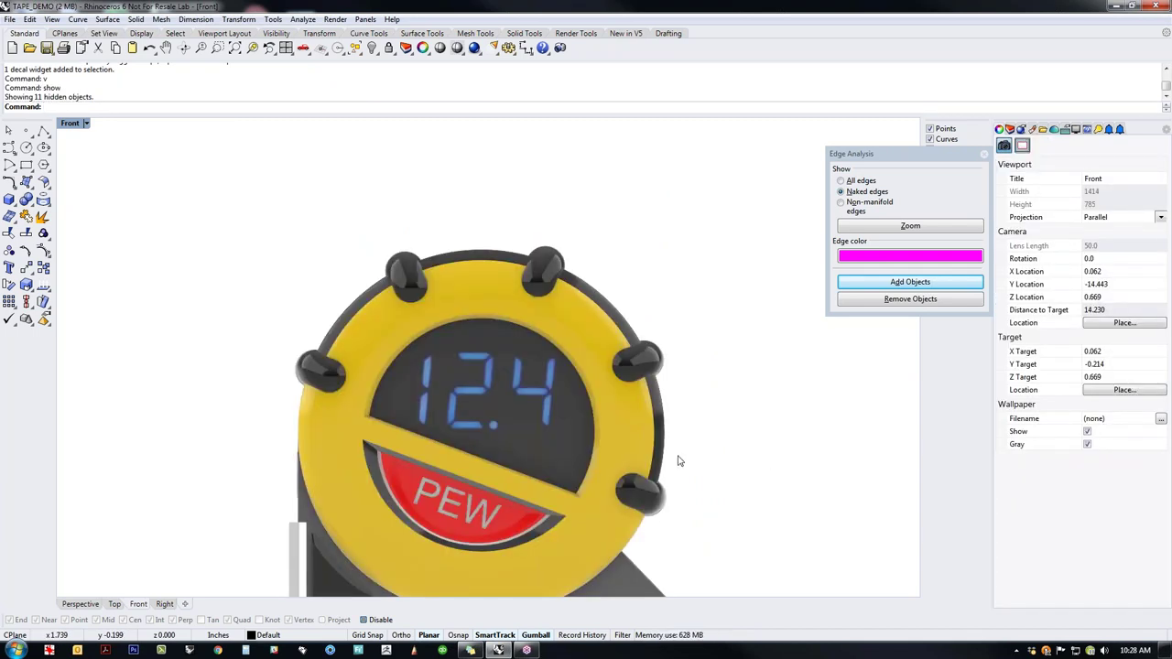
{"action": "type", "text": "perspective"}
{"action": "key", "text": "Return"}
Step: Examine the digital display decal behind the transparent insert, up close and from several angles
{"action": "right_click_drag", "start_coordinate": [543, 475], "coordinate": [623, 505]}
{"action": "scroll", "coordinate": [521, 398], "scroll_direction": "up", "scroll_amount": 8}
{"action": "scroll", "coordinate": [568, 443], "scroll_direction": "up", "scroll_amount": 2}
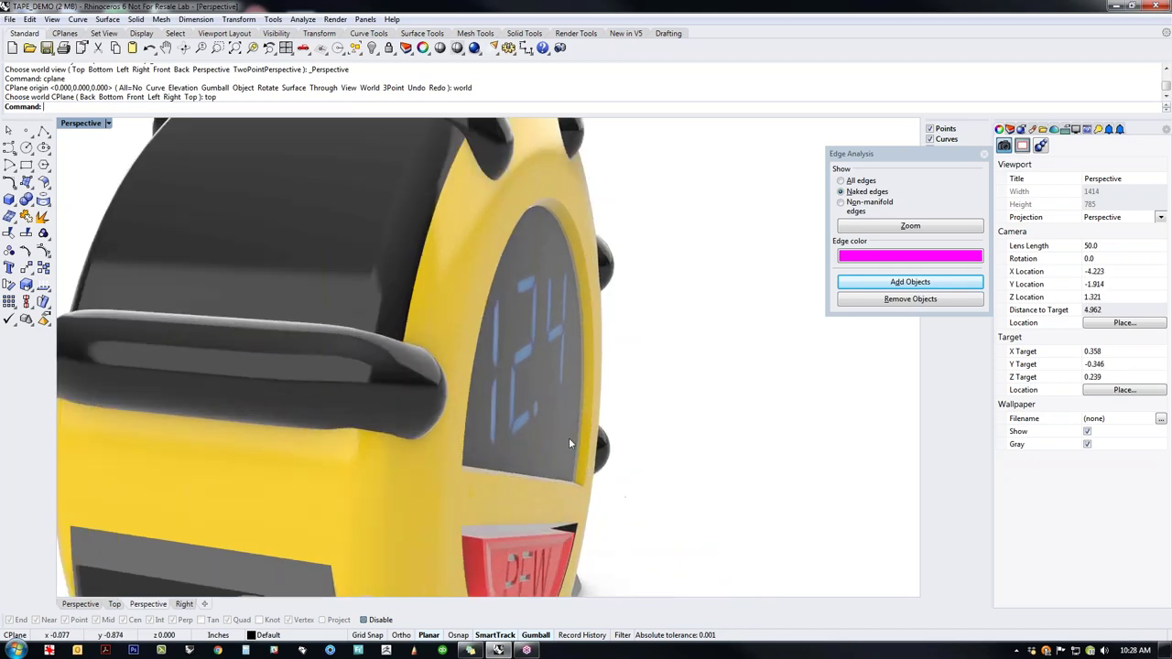
{"action": "scroll", "coordinate": [569, 443], "scroll_direction": "up", "scroll_amount": 6}
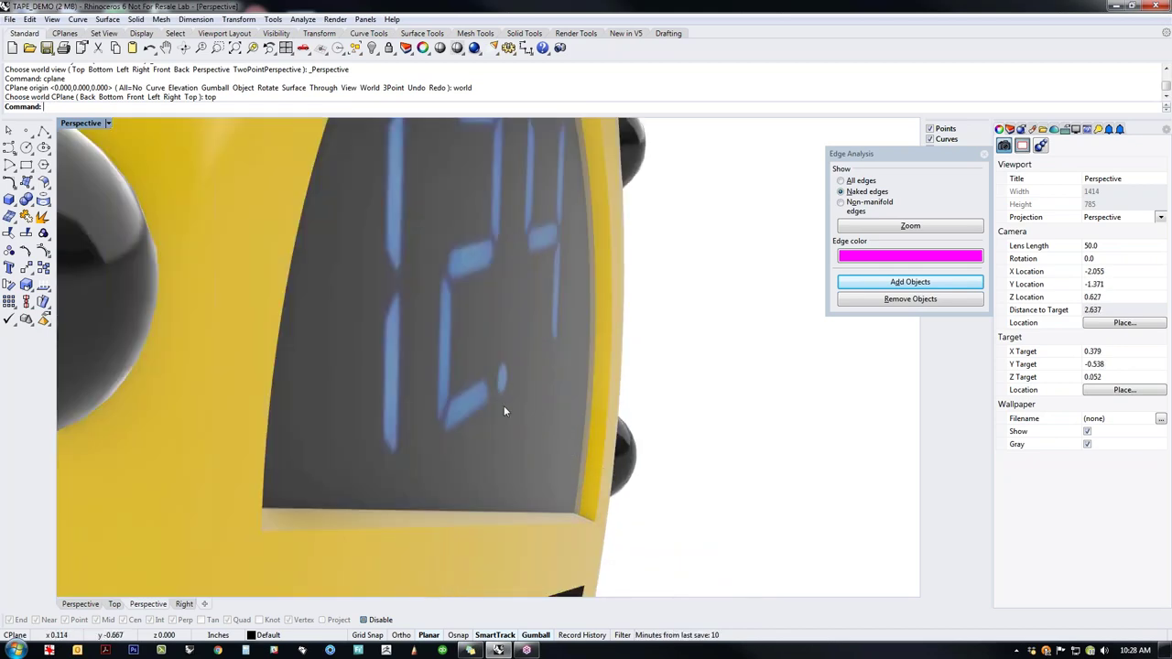
{"action": "scroll", "coordinate": [527, 411], "scroll_direction": "down", "scroll_amount": 6}
{"action": "right_click_drag", "start_coordinate": [612, 452], "coordinate": [511, 446]}
{"action": "scroll", "coordinate": [511, 447], "scroll_direction": "down", "scroll_amount": 6}
{"action": "right_click_drag", "start_coordinate": [453, 397], "coordinate": [593, 450]}
{"action": "scroll", "coordinate": [656, 425], "scroll_direction": "down", "scroll_amount": 3}
Step: Extract the large circular recessed face on the back side of the yellow housing
{"action": "right_click_drag", "start_coordinate": [656, 425], "coordinate": [428, 474]}
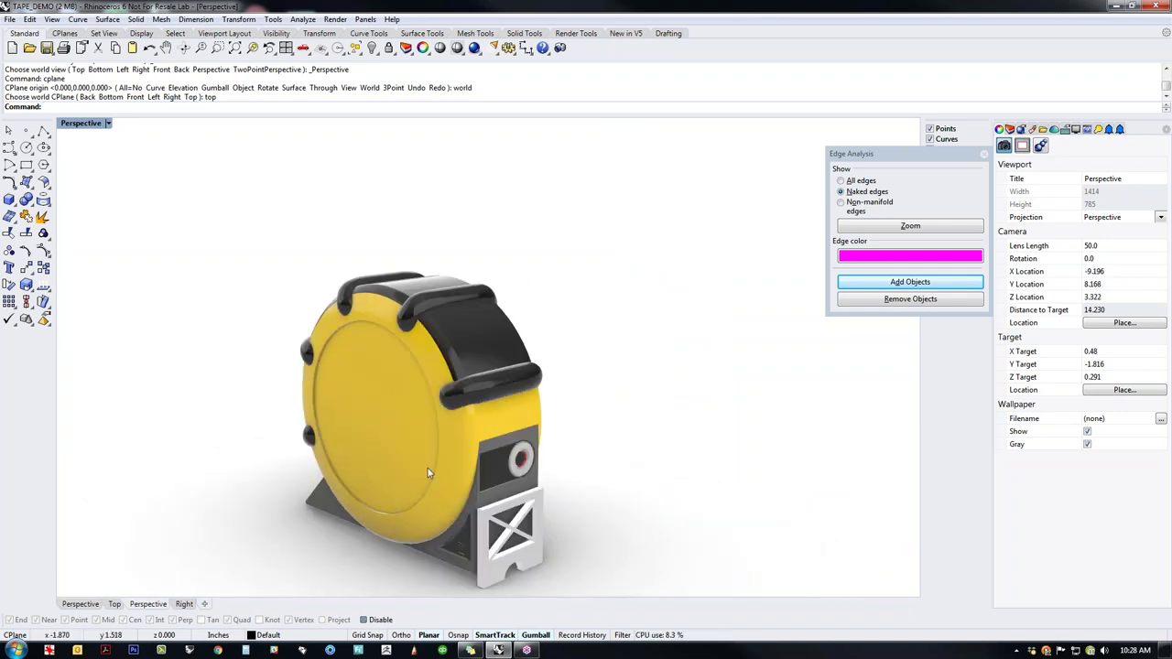
{"action": "right_click_drag", "start_coordinate": [540, 503], "coordinate": [669, 469]}
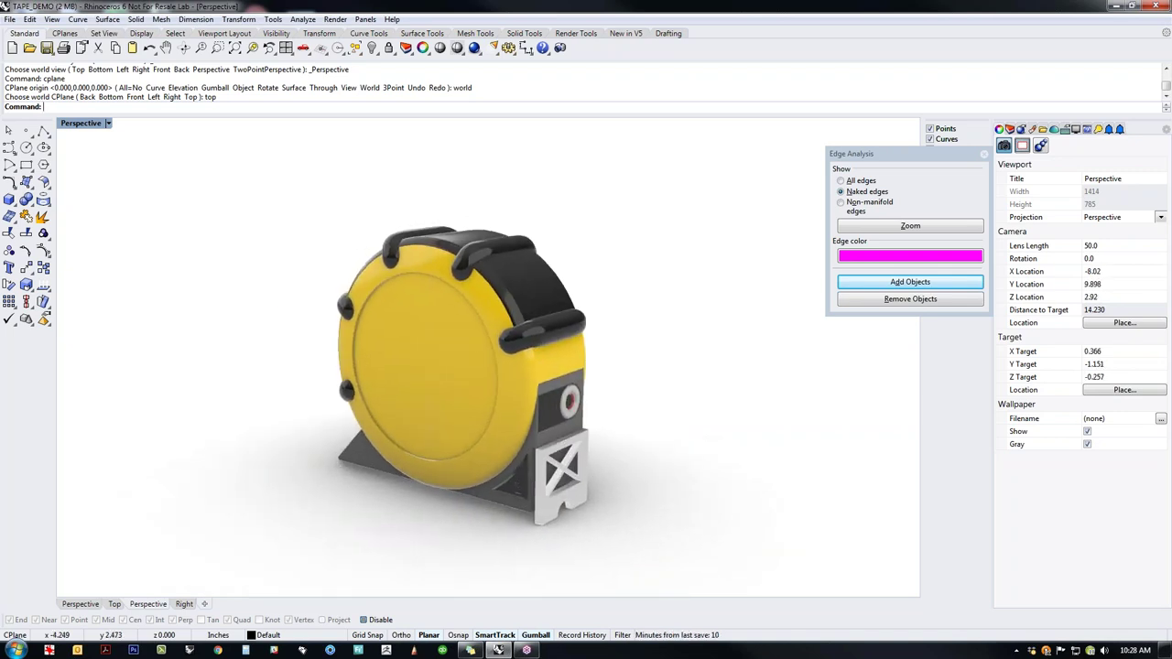
{"action": "middle_click", "coordinate": [669, 469]}
{"action": "right_click_drag", "start_coordinate": [596, 546], "coordinate": [565, 531]}
{"action": "right_click_drag", "start_coordinate": [652, 495], "coordinate": [578, 492]}
{"action": "middle_click", "coordinate": [579, 492]}
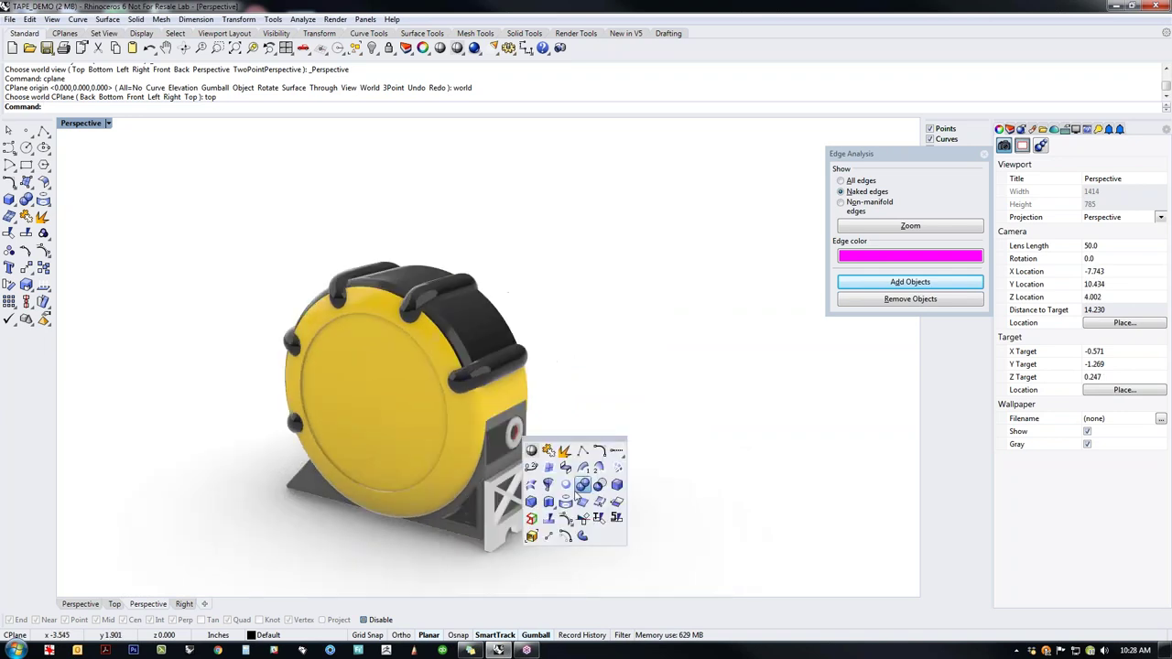
{"action": "left_click", "coordinate": [566, 452]}
{"action": "left_click", "coordinate": [408, 449]}
Step: Isolate the extracted circular back face and view it straight on from behind
{"action": "right_click_drag", "start_coordinate": [669, 468], "coordinate": [718, 462]}
{"action": "scroll", "coordinate": [513, 486], "scroll_direction": "up", "scroll_amount": 4}
{"action": "right_click", "coordinate": [515, 488]}
{"action": "type", "text": "ii"}
{"action": "key", "text": "Return"}
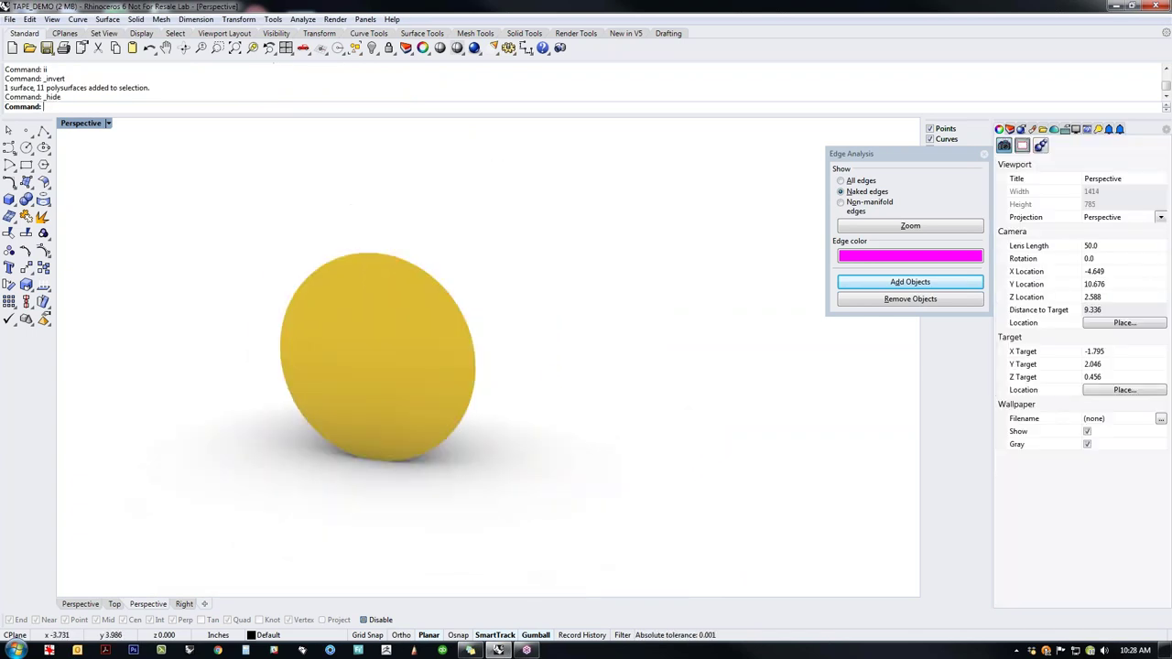
{"action": "right_click_drag", "start_coordinate": [682, 467], "coordinate": [656, 444]}
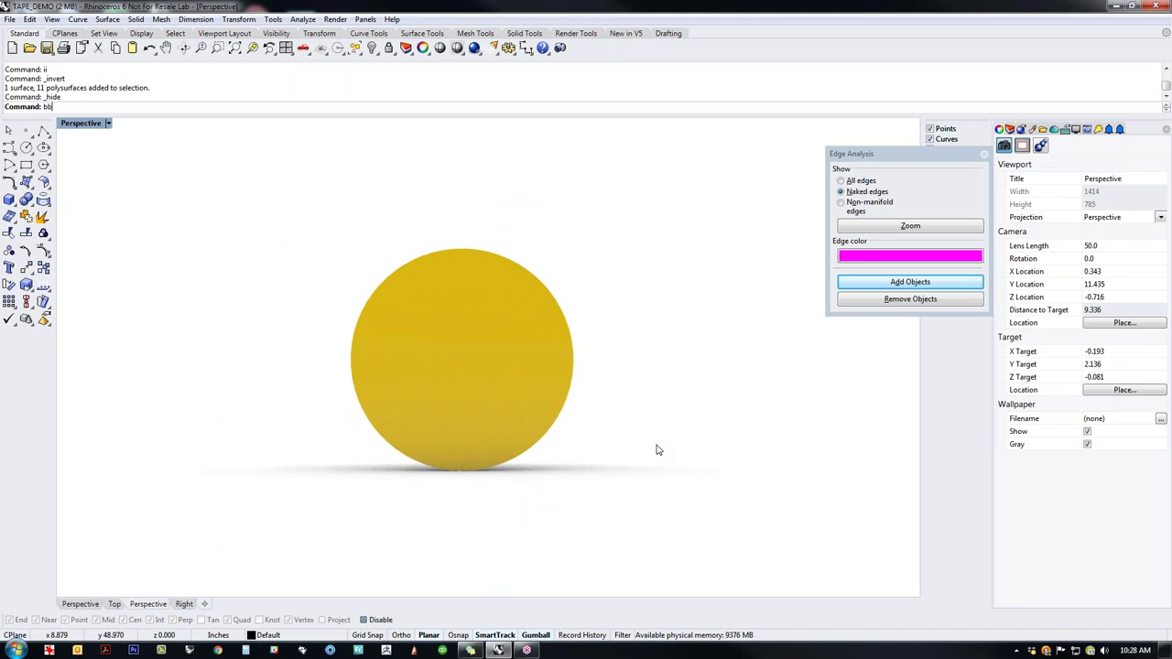
Step: From the back view, apply the rhino logo image as a planar, forward-facing decal spanning the circular face
{"action": "key", "text": "Return"}
{"action": "left_click", "coordinate": [526, 460]}
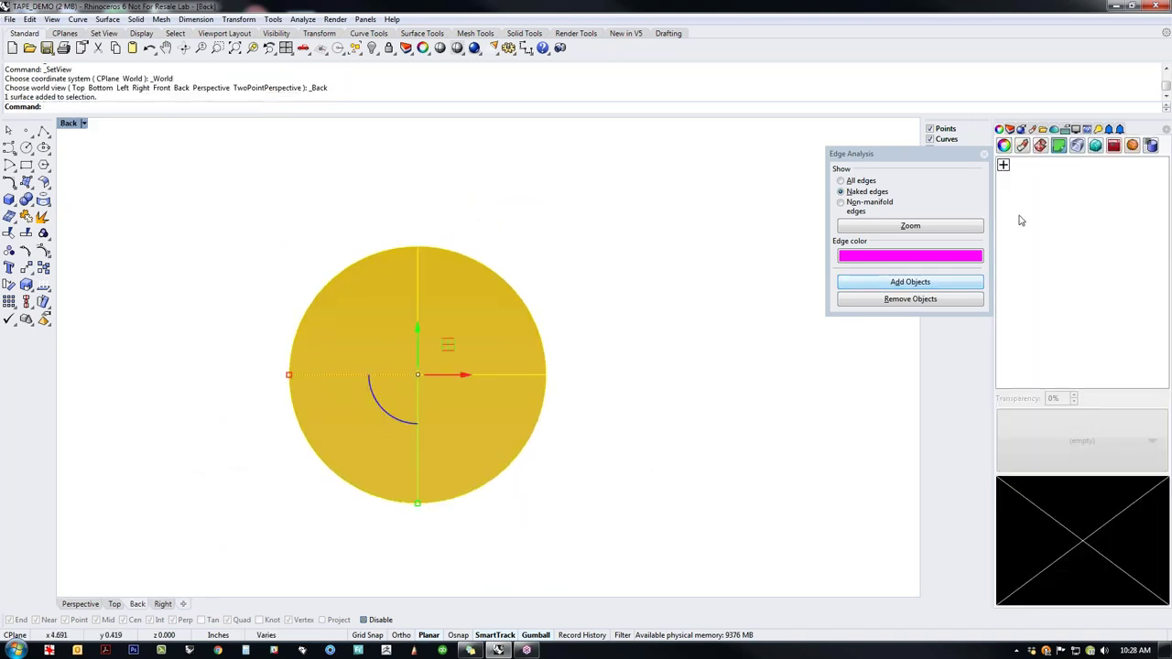
{"action": "left_click", "coordinate": [1003, 165]}
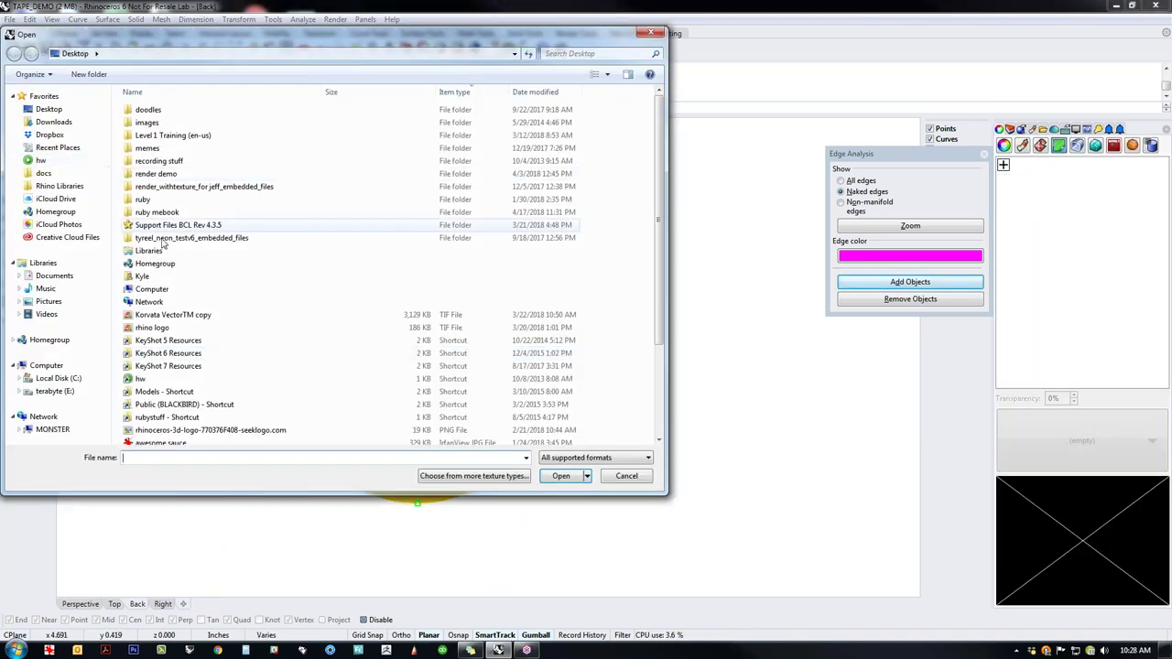
{"action": "double_click", "coordinate": [160, 327]}
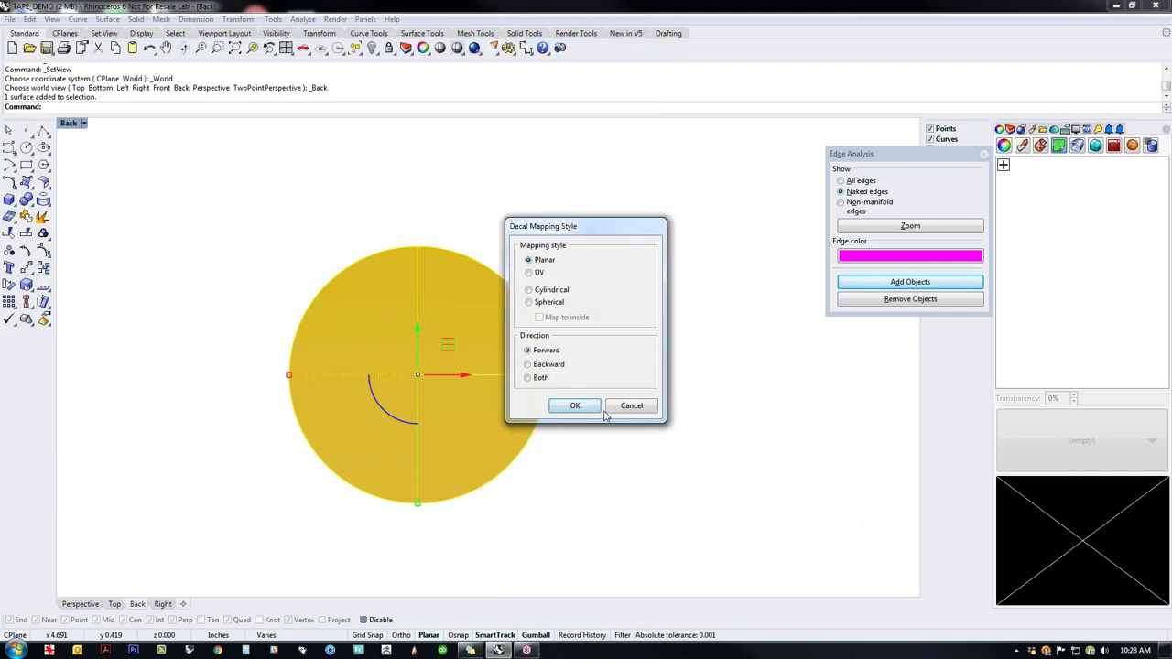
{"action": "left_click", "coordinate": [575, 406]}
{"action": "left_click", "coordinate": [261, 496]}
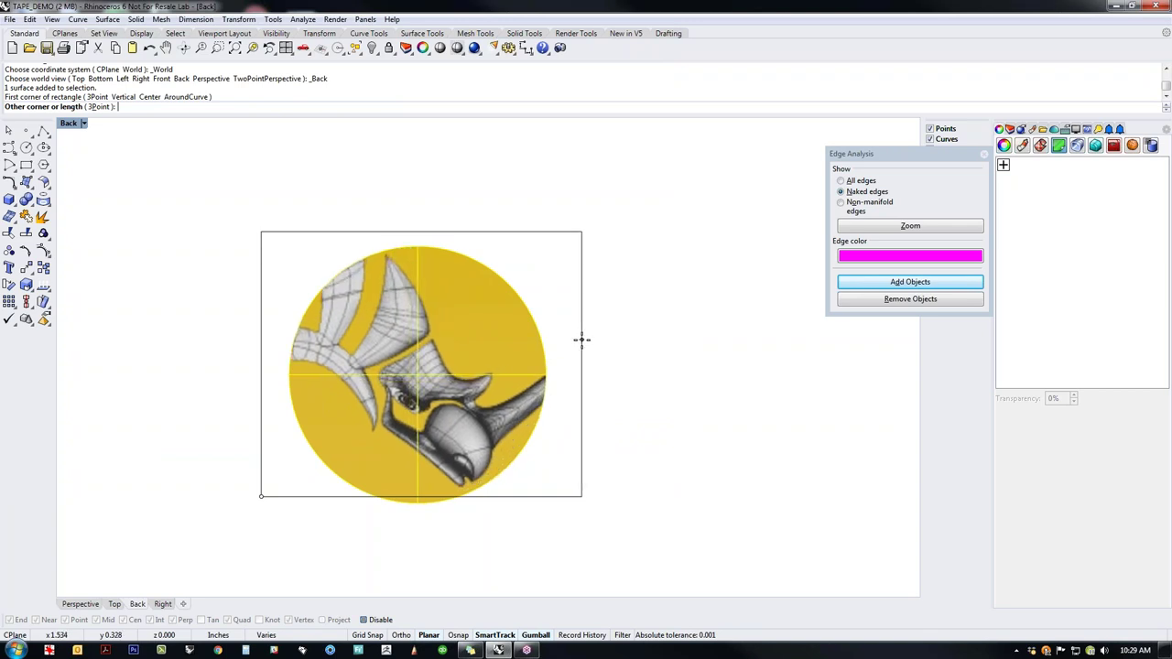
{"action": "left_click", "coordinate": [581, 340]}
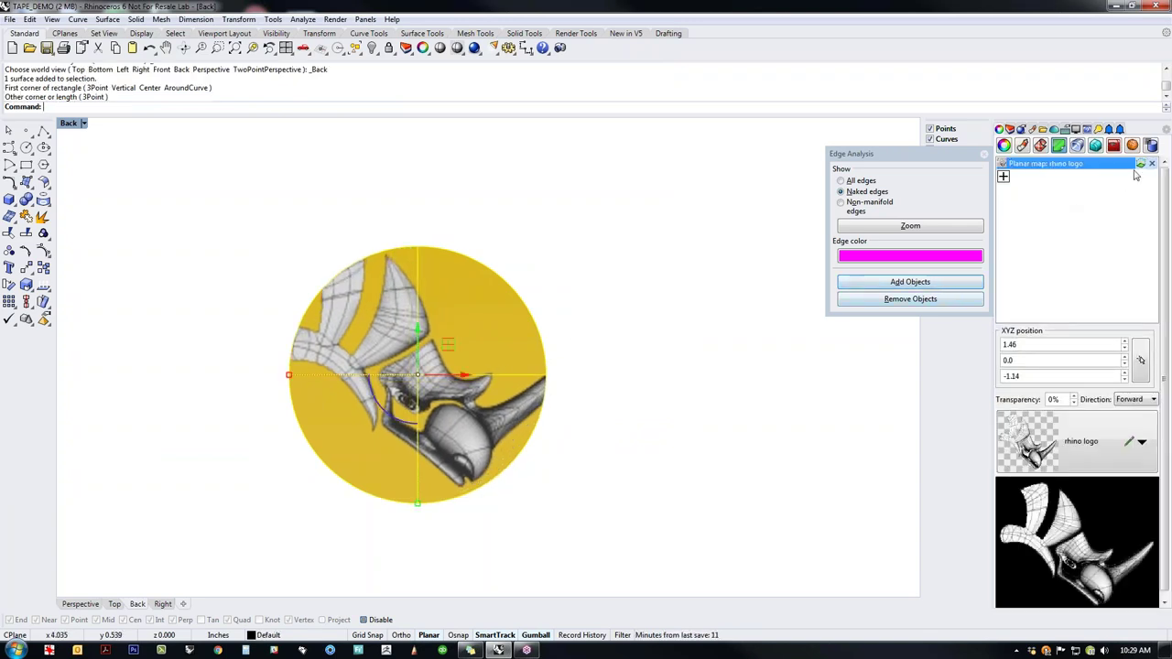
Step: Scale the rhino logo decal down and centre it so the whole logo fits inside the circular face
{"action": "left_click", "coordinate": [564, 503]}
{"action": "left_click_drag", "start_coordinate": [457, 342], "coordinate": [466, 355]}
{"action": "left_click_drag", "start_coordinate": [287, 376], "coordinate": [313, 376]}
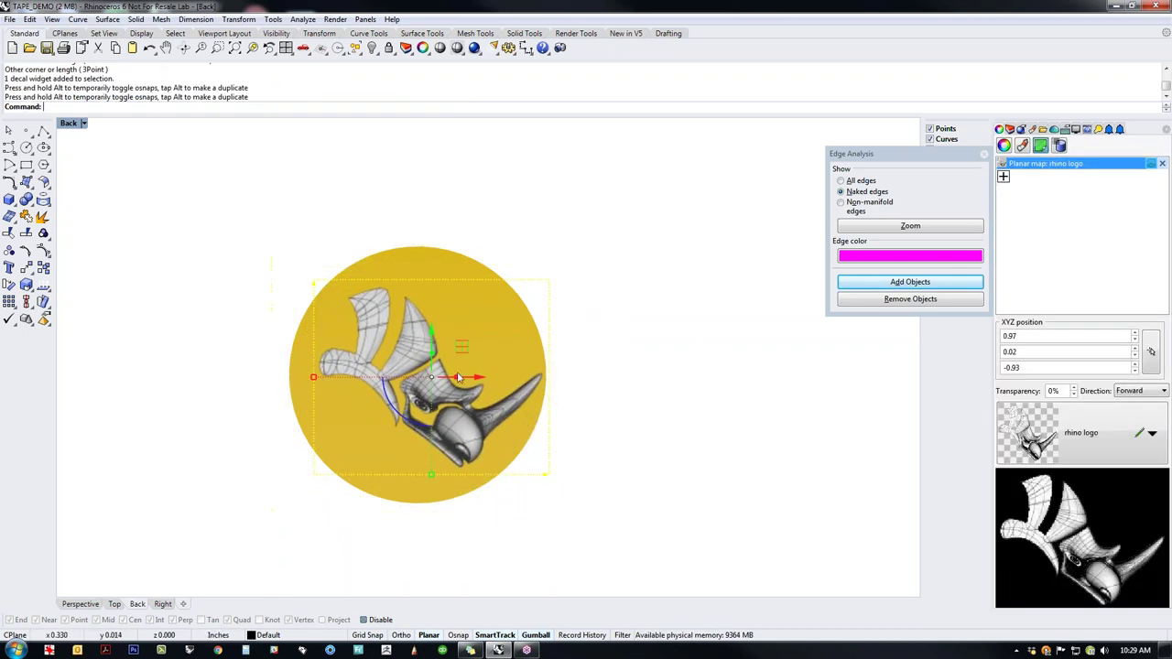
{"action": "left_click_drag", "start_coordinate": [478, 379], "coordinate": [468, 378]}
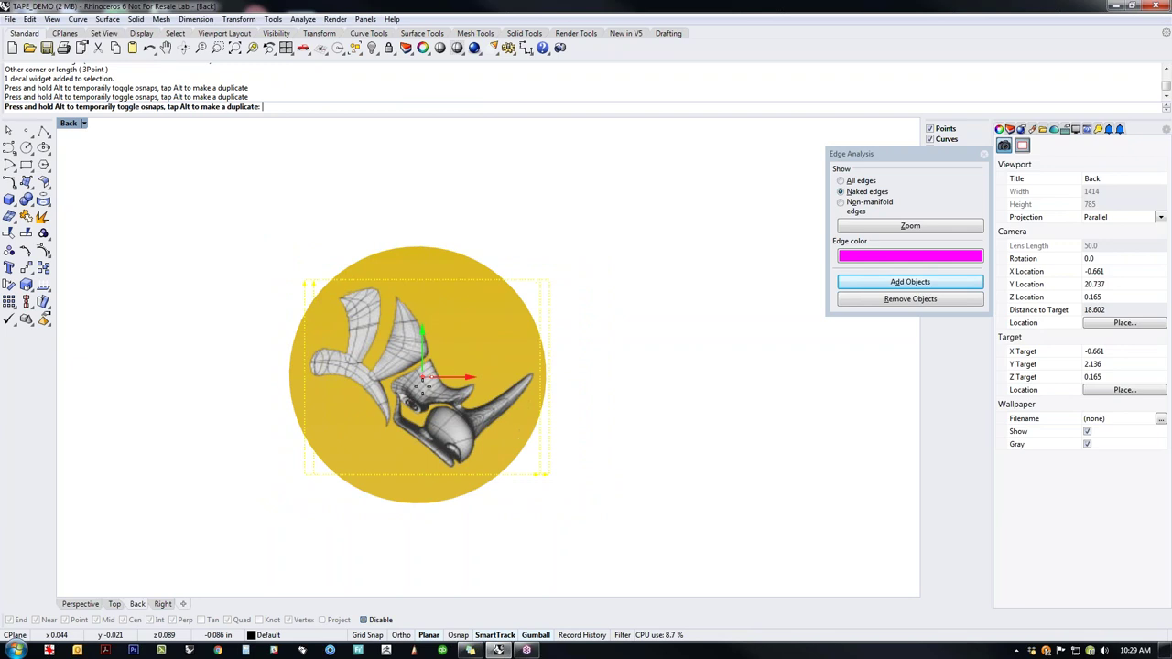
{"action": "key", "text": "Escape"}
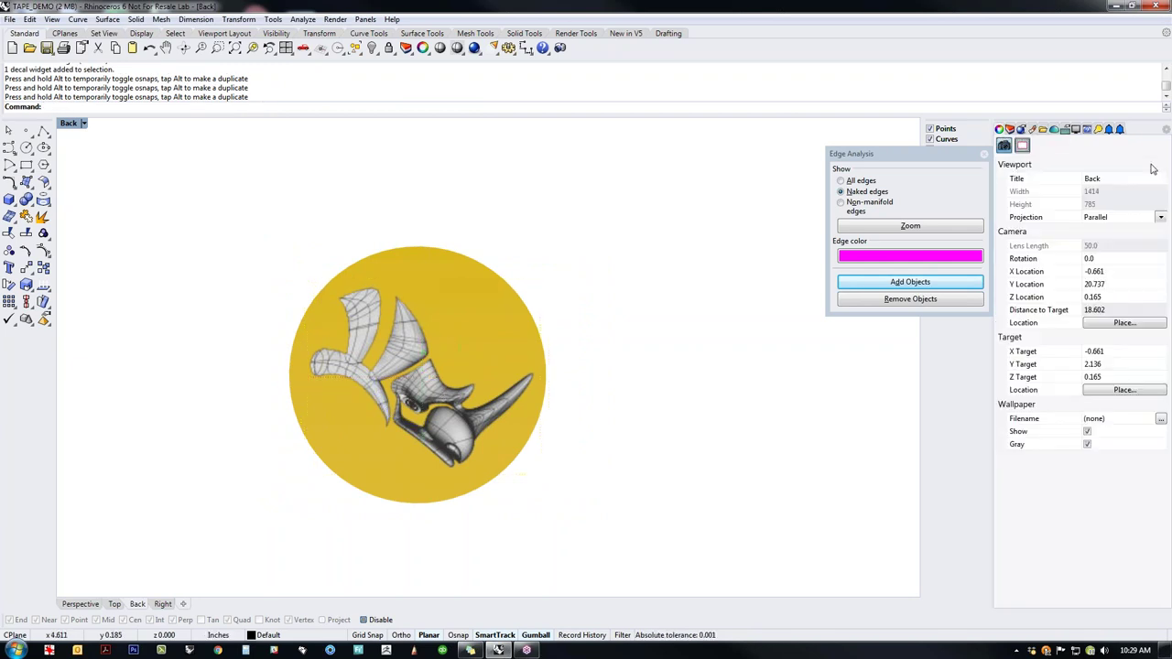
Step: Assign the black Plastic (1) material to the circular back face in place of its yellow plastic
{"action": "right_click_drag", "start_coordinate": [653, 462], "coordinate": [677, 442]}
{"action": "left_click", "coordinate": [492, 465]}
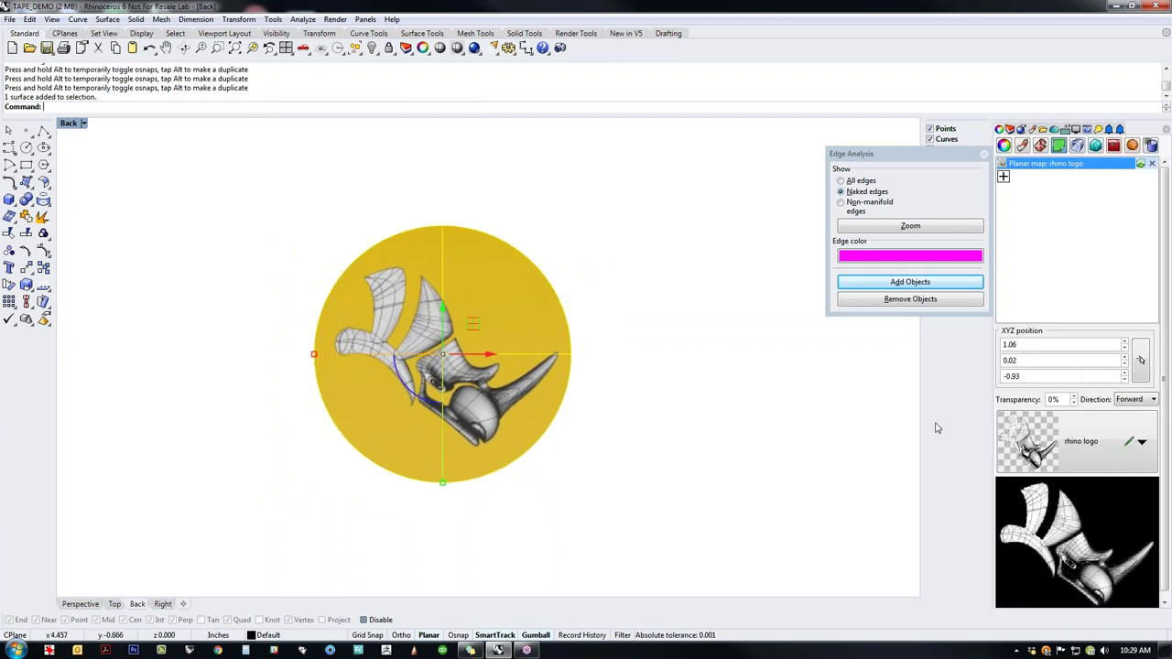
{"action": "left_click", "coordinate": [1023, 147]}
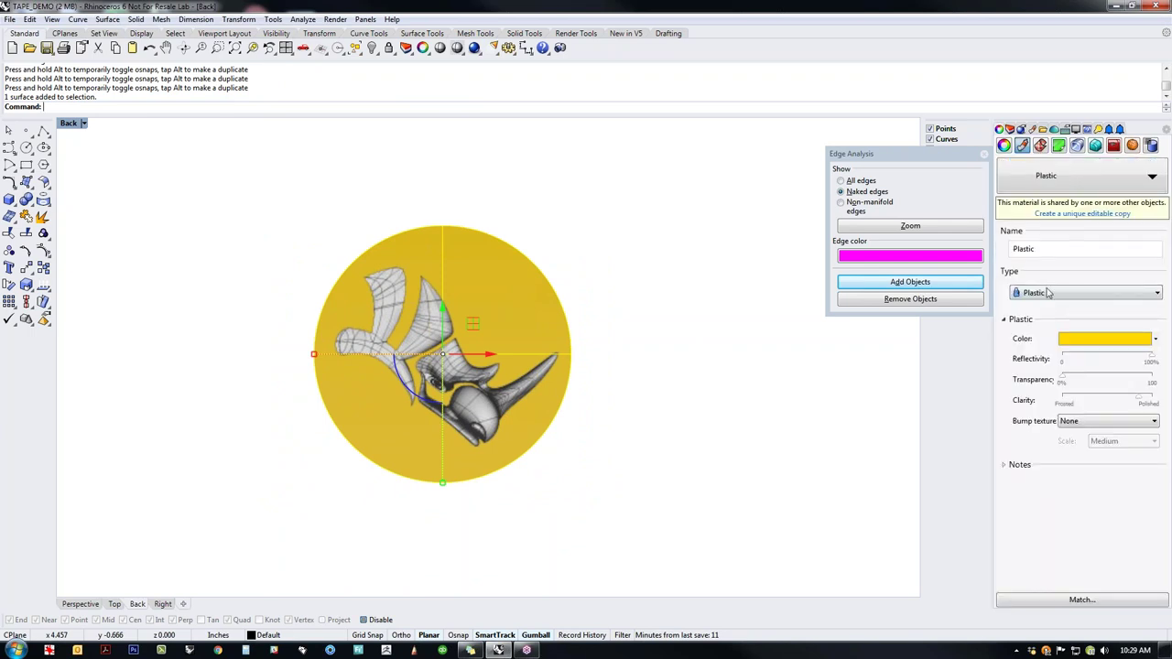
{"action": "left_click", "coordinate": [692, 430]}
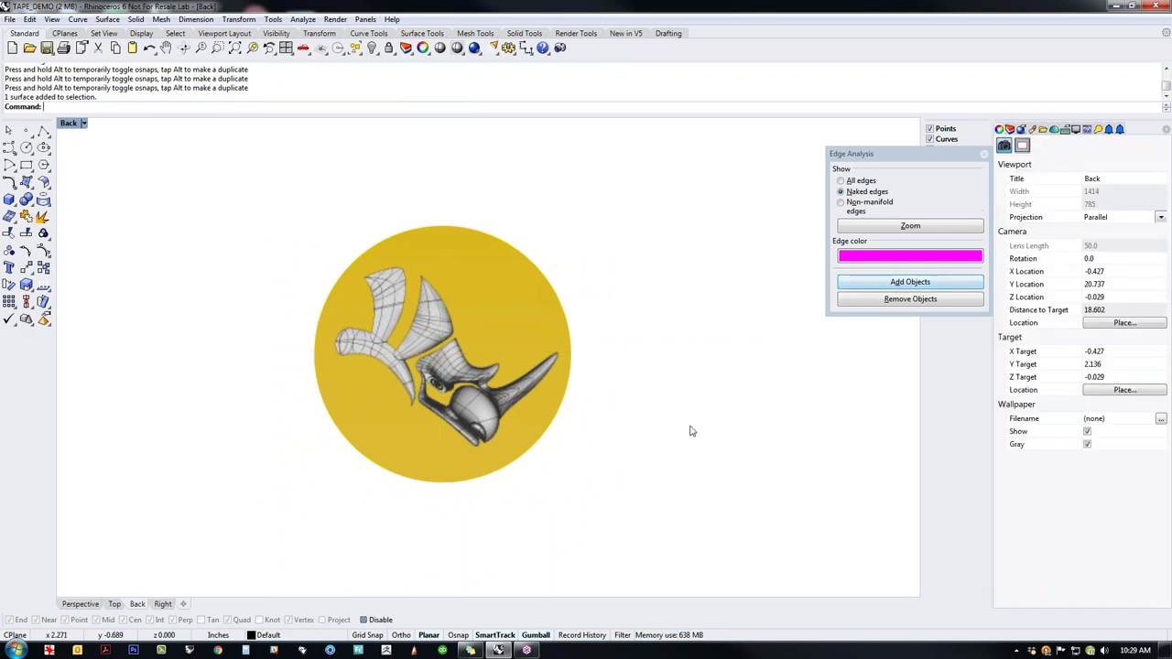
{"action": "left_click", "coordinate": [1032, 131]}
{"action": "left_click_drag", "start_coordinate": [1018, 210], "coordinate": [503, 321]}
{"action": "left_click", "coordinate": [665, 358]}
{"action": "right_click_drag", "start_coordinate": [645, 430], "coordinate": [575, 459]}
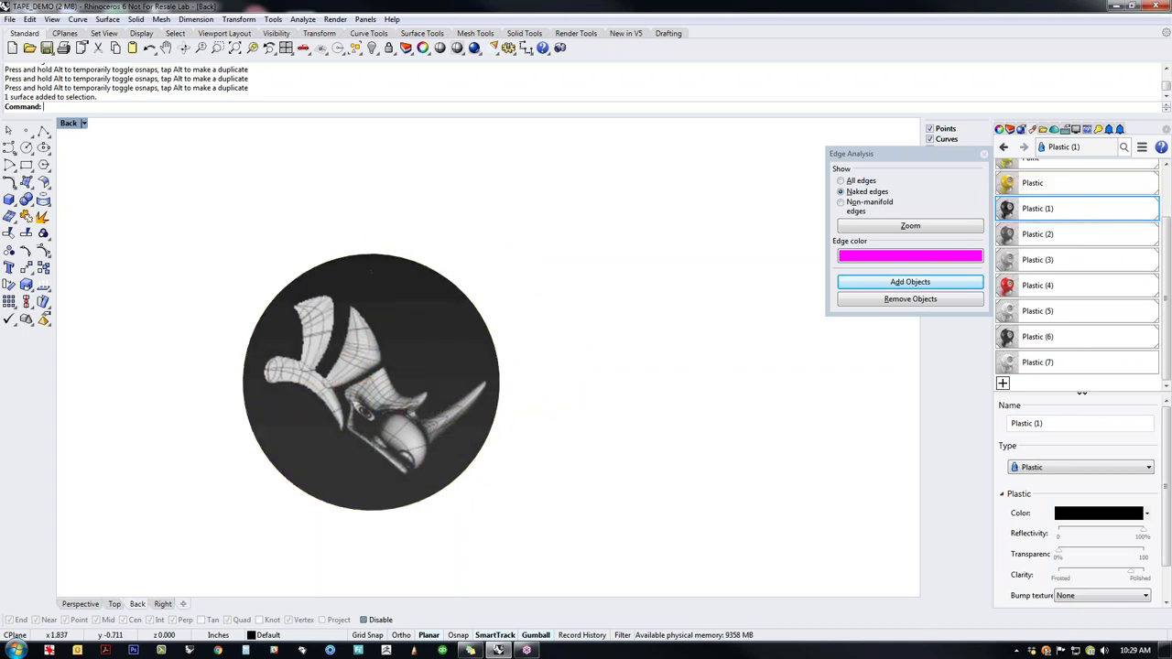
Step: Show all hidden tape measure parts and return to a Perspective view of the display side
{"action": "type", "text": "v"}
{"action": "key", "text": "Return"}
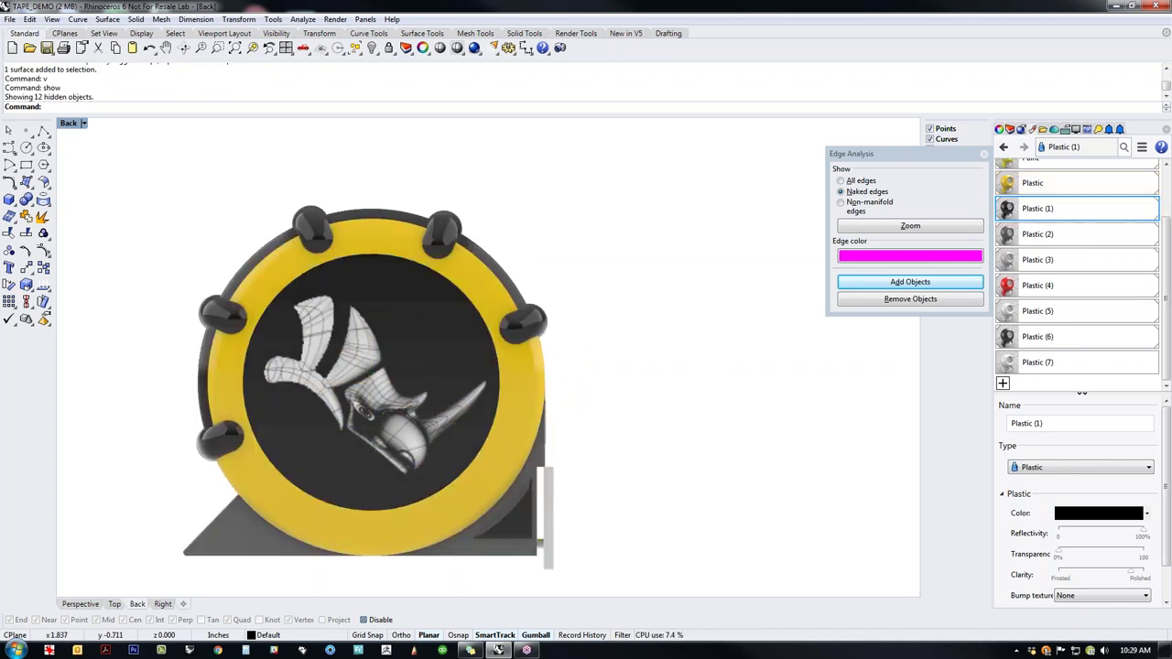
{"action": "type", "text": "p"}
{"action": "key", "text": "Return"}
{"action": "right_click_drag", "start_coordinate": [570, 464], "coordinate": [320, 471]}
{"action": "scroll", "coordinate": [481, 436], "scroll_direction": "up", "scroll_amount": 5}
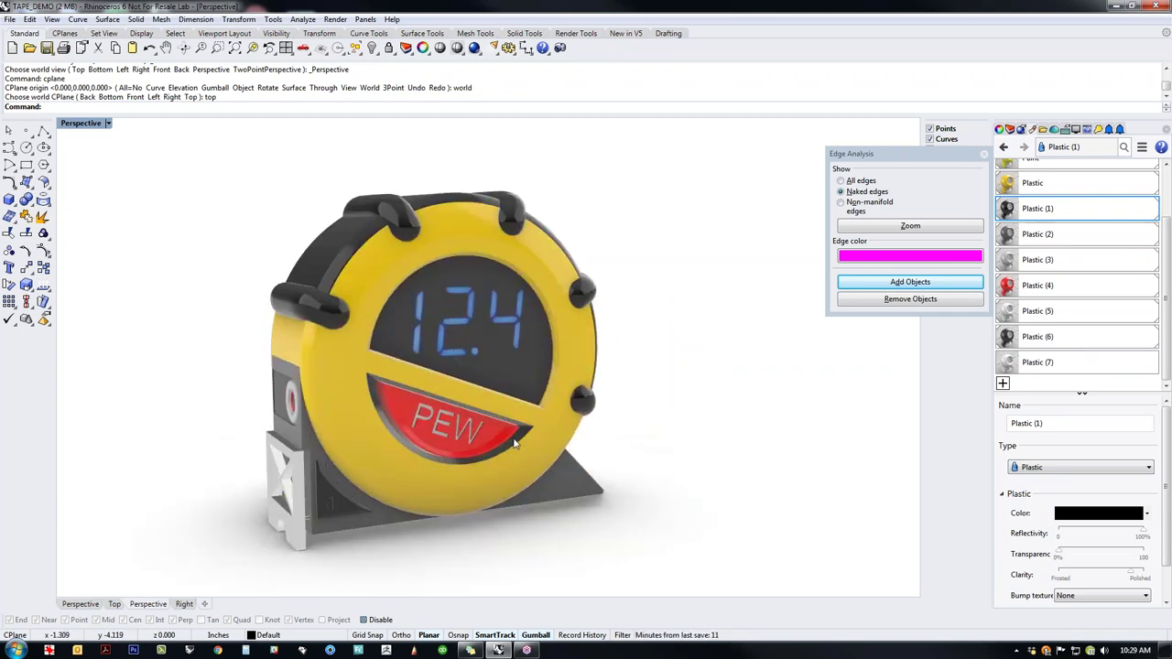
{"action": "right_click_drag", "start_coordinate": [553, 479], "coordinate": [647, 480], "text": "shift"}
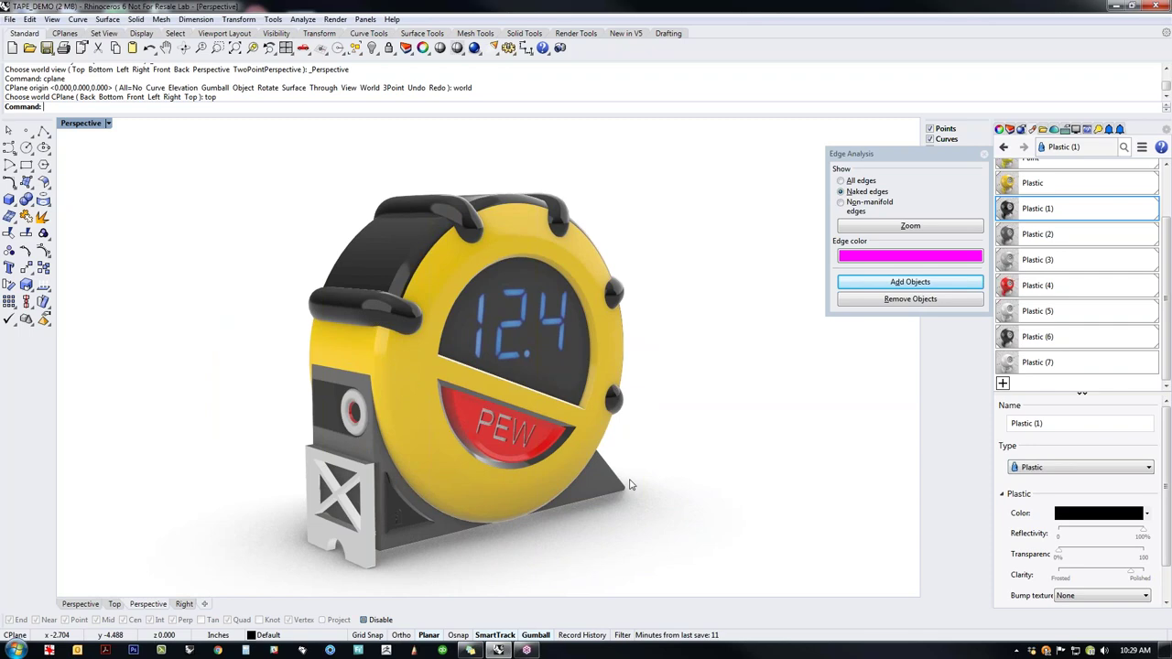
Step: Assign the white Plastic (5) material to the padlock's body and shackle surfaces on the display side's triangular lock
{"action": "scroll", "coordinate": [390, 532], "scroll_direction": "up", "scroll_amount": 8}
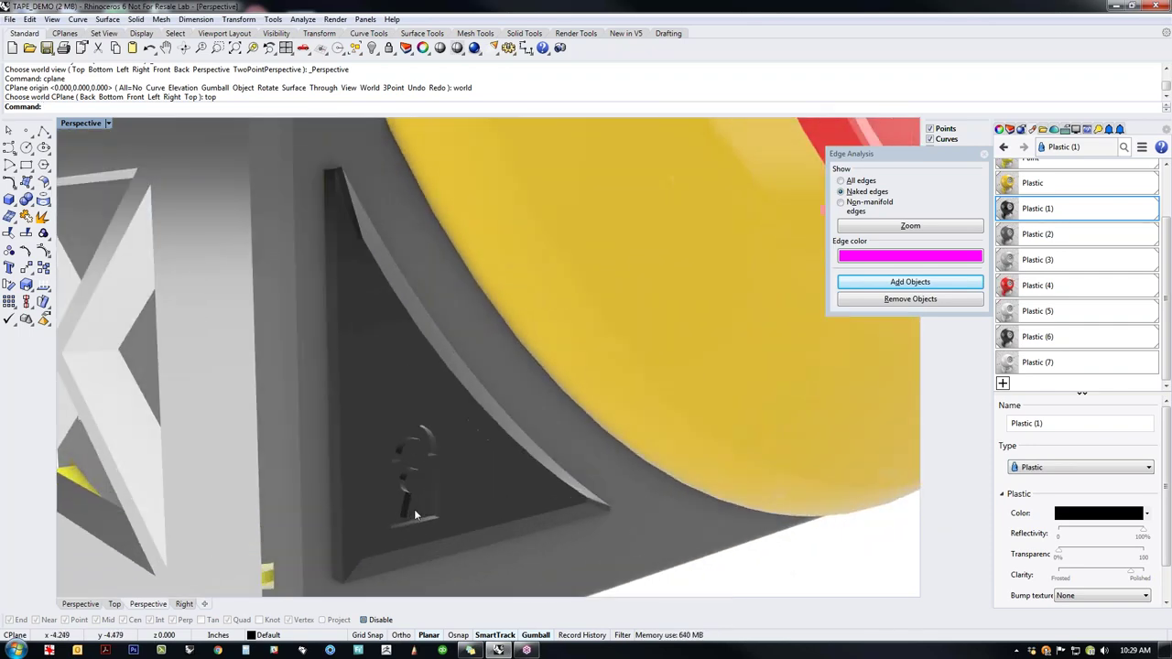
{"action": "scroll", "coordinate": [433, 495], "scroll_direction": "up", "scroll_amount": 5}
{"action": "left_click", "coordinate": [435, 478]}
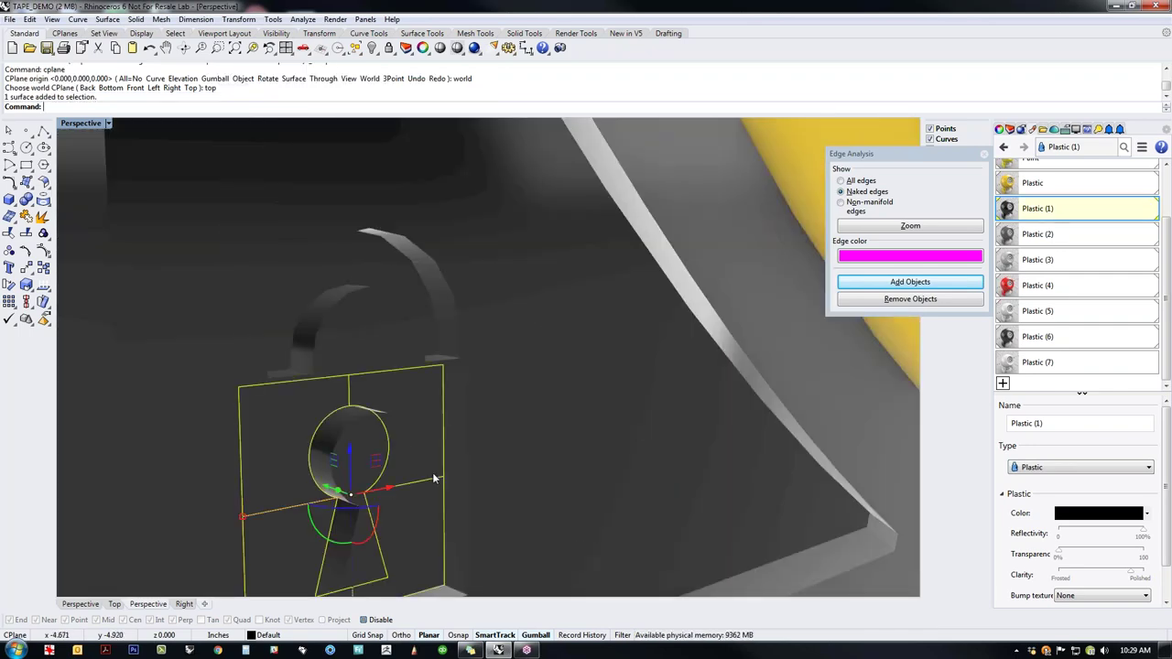
{"action": "left_click", "coordinate": [411, 286]}
{"action": "left_click", "coordinate": [1040, 310]}
{"action": "right_click", "coordinate": [1039, 310]}
{"action": "left_click", "coordinate": [1072, 242]}
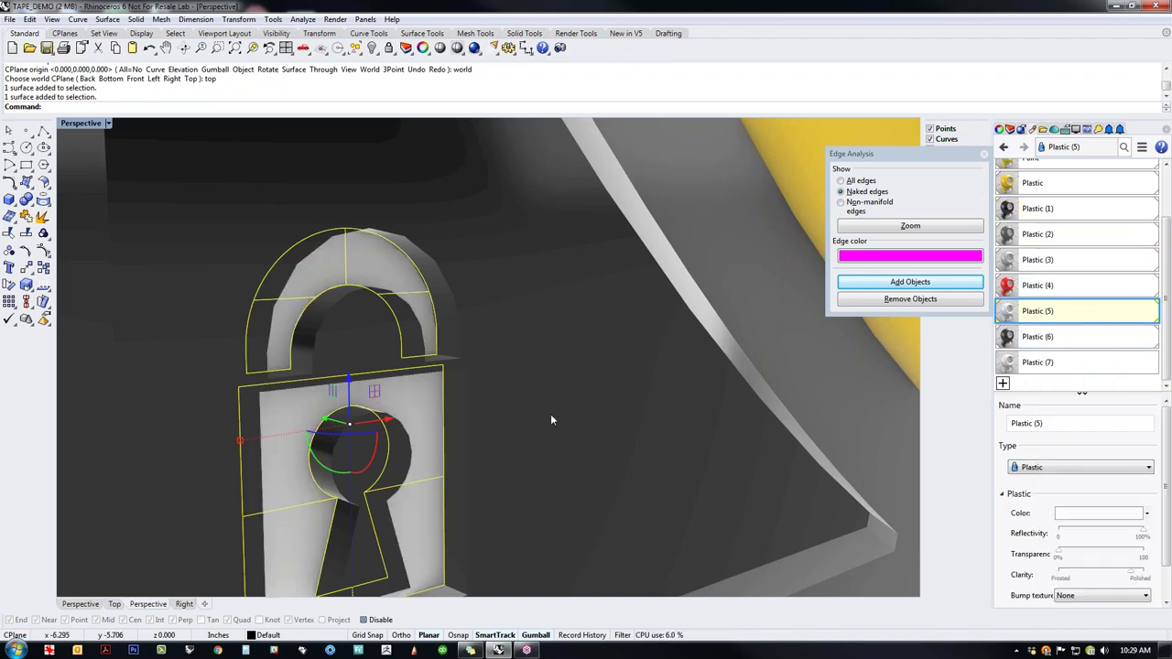
{"action": "scroll", "coordinate": [550, 420], "scroll_direction": "down", "scroll_amount": 5}
{"action": "left_click", "coordinate": [734, 527]}
{"action": "scroll", "coordinate": [610, 473], "scroll_direction": "down", "scroll_amount": 7}
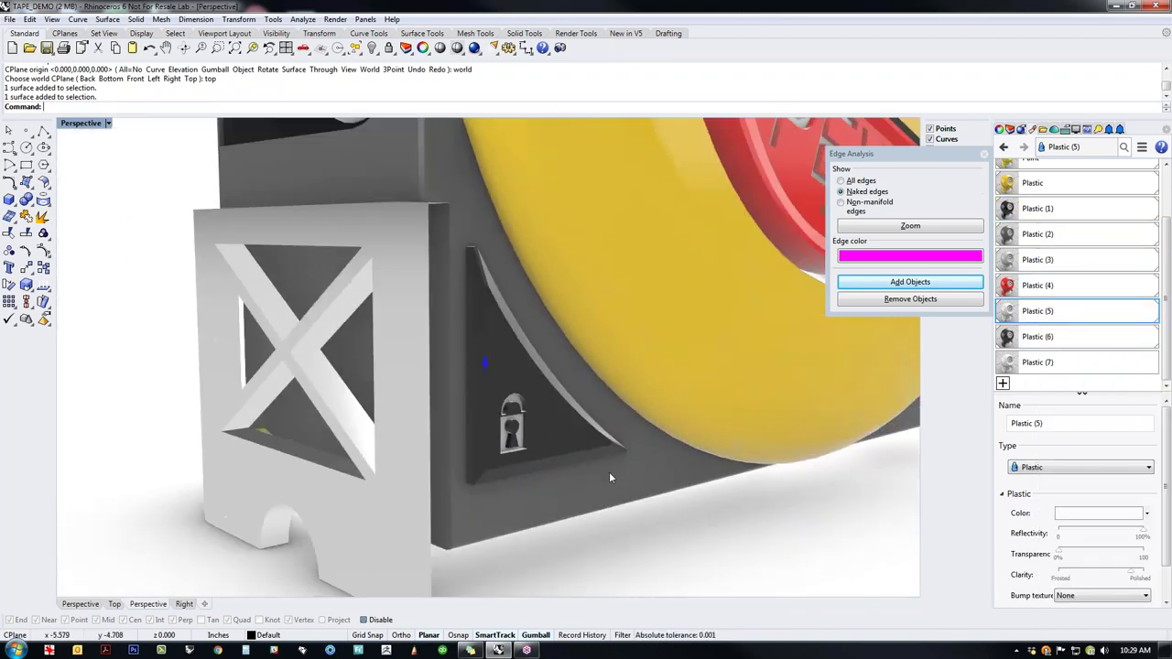
Step: Assign the white Plastic (5) material to the padlock's body and shackle surfaces on the housing's back side
{"action": "right_click_drag", "start_coordinate": [610, 474], "coordinate": [843, 467]}
{"action": "scroll", "coordinate": [570, 422], "scroll_direction": "up", "scroll_amount": 10}
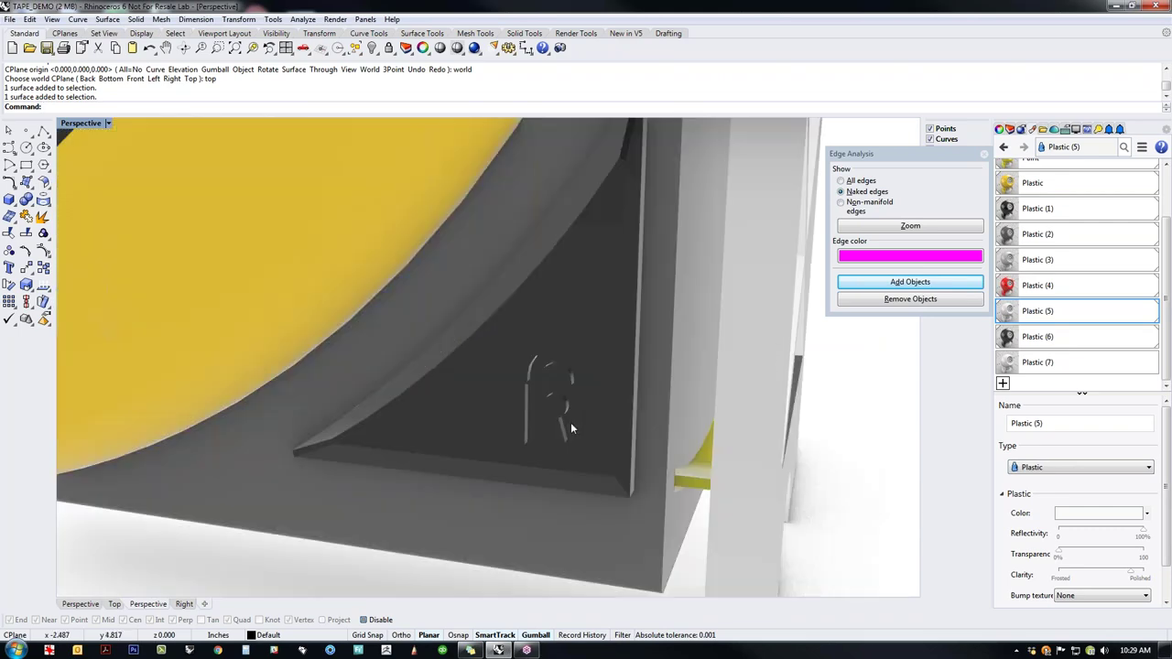
{"action": "left_click", "coordinate": [559, 421]}
{"action": "left_click", "coordinate": [643, 185], "text": "shift"}
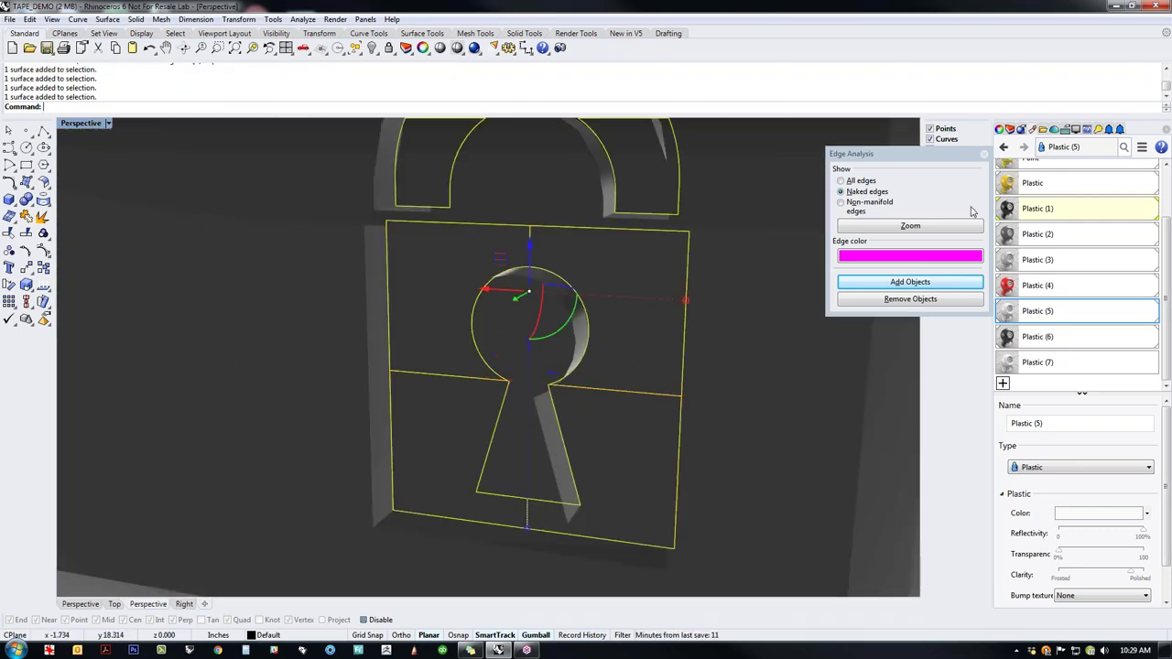
{"action": "right_click", "coordinate": [1035, 311]}
{"action": "left_click", "coordinate": [1079, 243]}
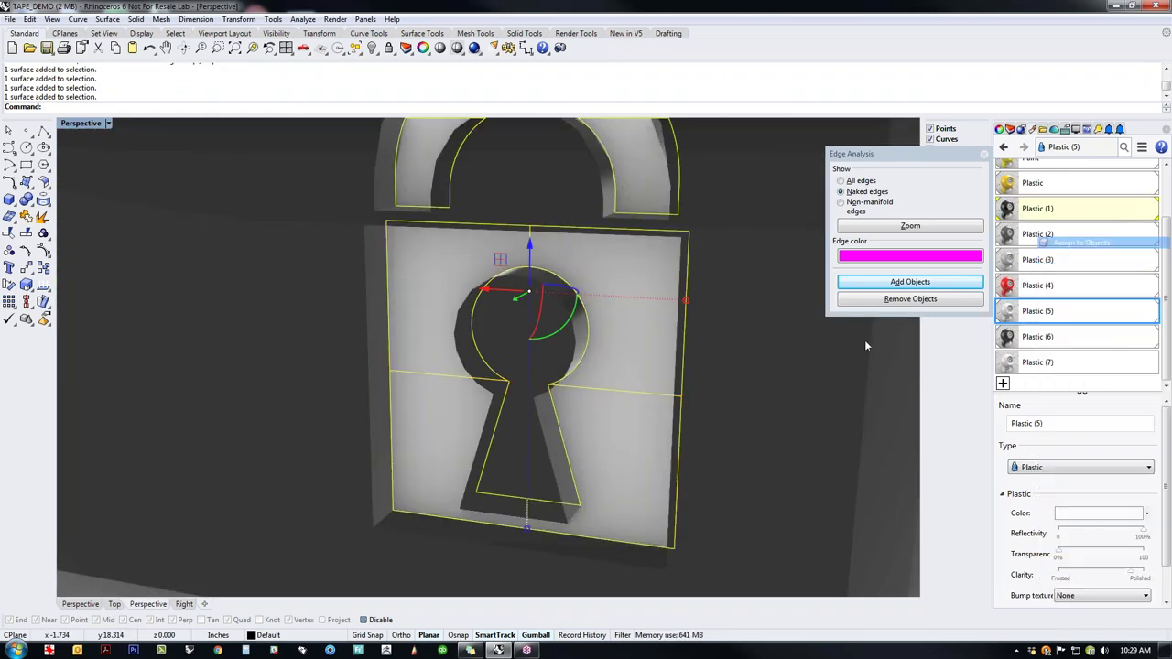
{"action": "right_click_drag", "start_coordinate": [722, 425], "coordinate": [591, 419], "text": "shift"}
{"action": "scroll", "coordinate": [605, 418], "scroll_direction": "down", "scroll_amount": 15}
{"action": "left_click", "coordinate": [599, 561]}
Step: Move the tape blade and its end hook together out through the front of the housing
{"action": "scroll", "coordinate": [615, 540], "scroll_direction": "down", "scroll_amount": 6}
{"action": "right_click_drag", "start_coordinate": [696, 439], "coordinate": [403, 526]}
{"action": "scroll", "coordinate": [407, 518], "scroll_direction": "down", "scroll_amount": 5}
{"action": "scroll", "coordinate": [406, 515], "scroll_direction": "up", "scroll_amount": 8}
{"action": "left_click", "coordinate": [400, 502]}
{"action": "left_click", "coordinate": [385, 533], "text": "shift"}
{"action": "scroll", "coordinate": [383, 520], "scroll_direction": "down", "scroll_amount": 10}
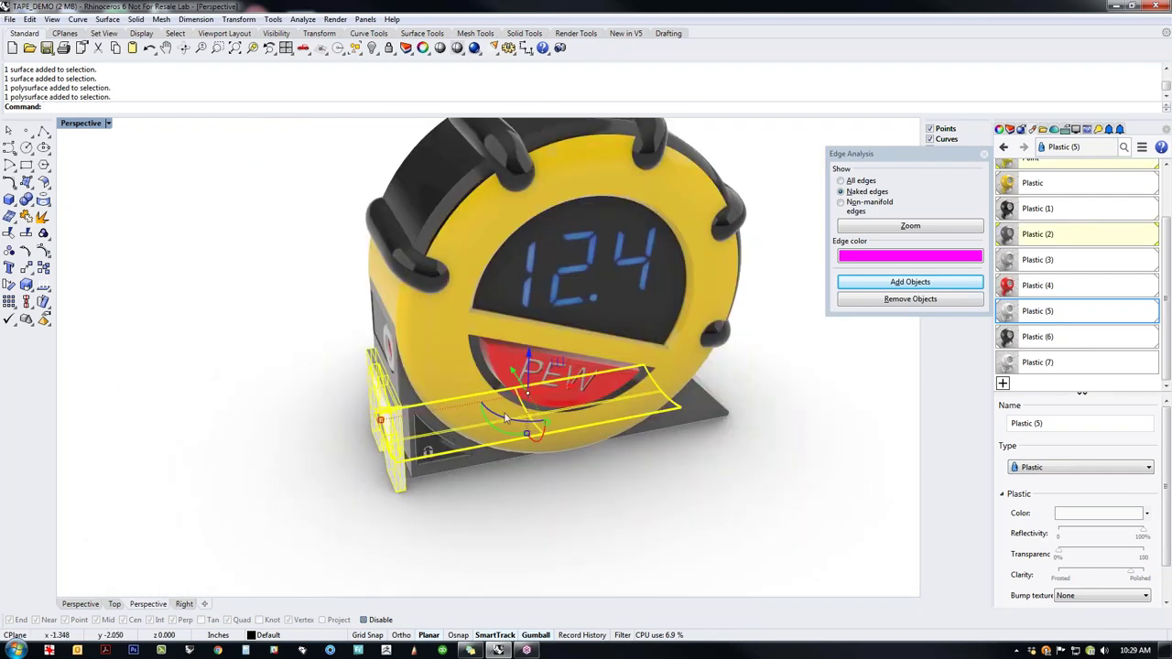
{"action": "left_click_drag", "start_coordinate": [574, 392], "coordinate": [363, 453]}
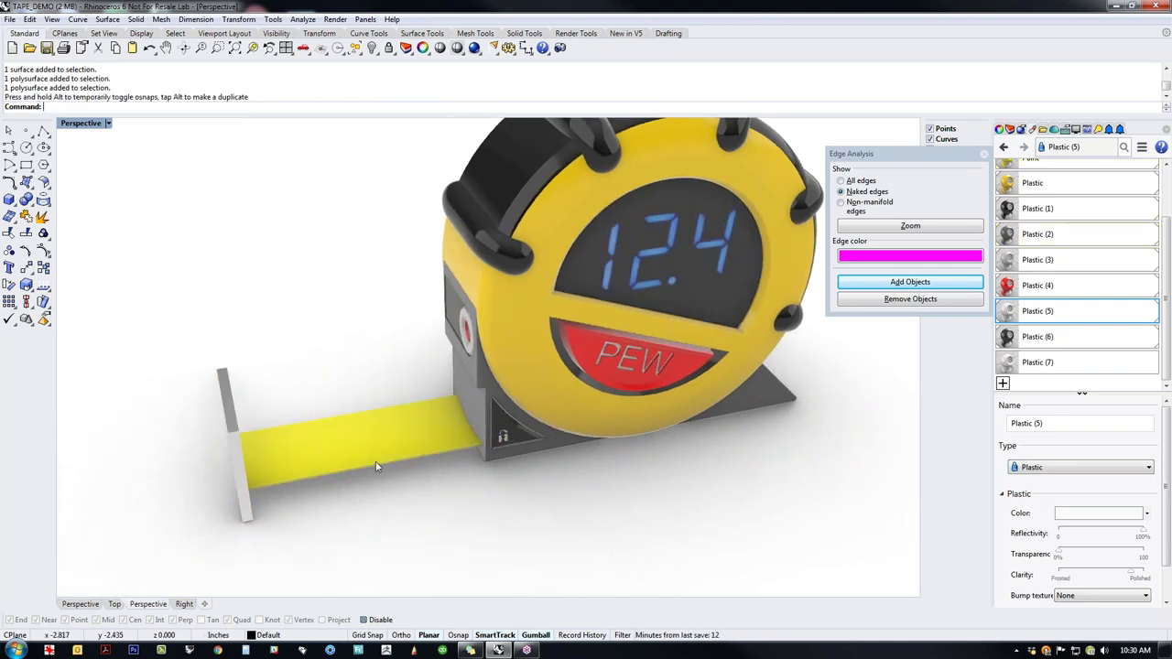
Step: From the Top view, apply the tape_decal image as a planar decal spanning the extended tape blade's width
{"action": "left_click", "coordinate": [376, 467]}
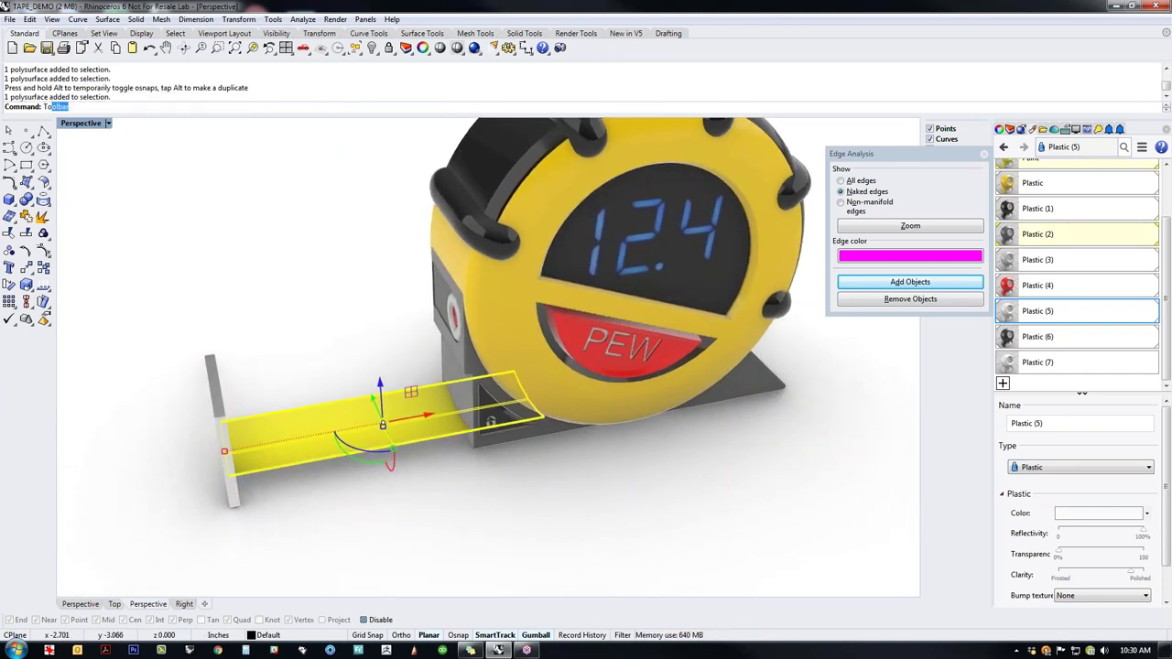
{"action": "type", "text": "p"}
{"action": "key", "text": "Return"}
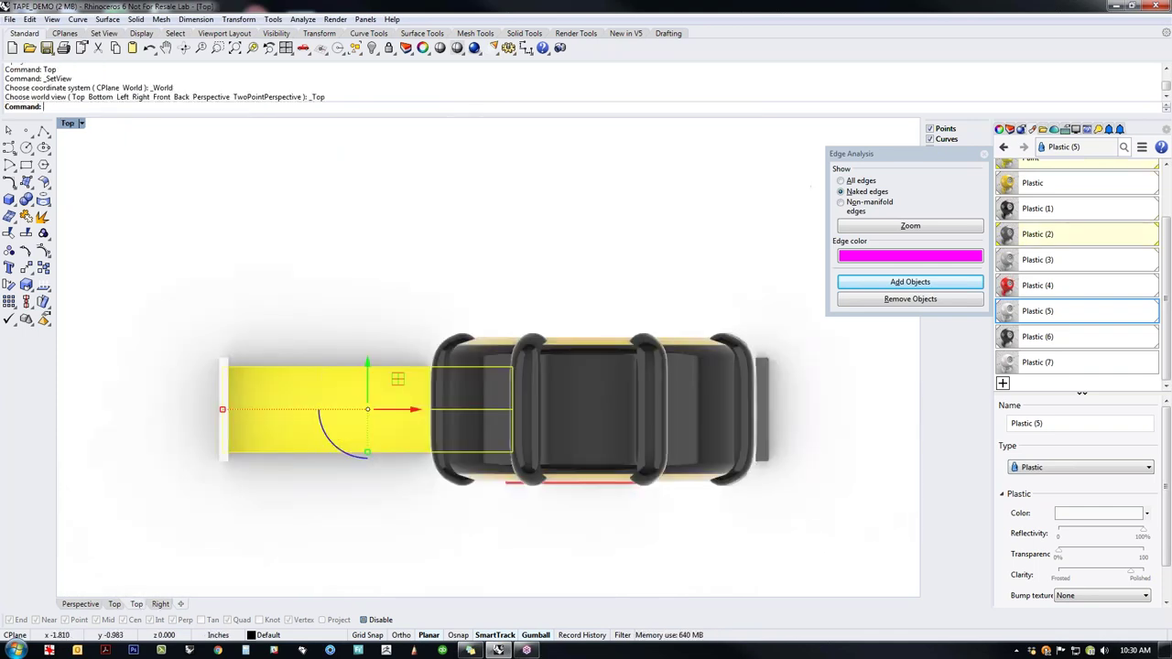
{"action": "right_click_drag", "start_coordinate": [405, 507], "coordinate": [432, 490]}
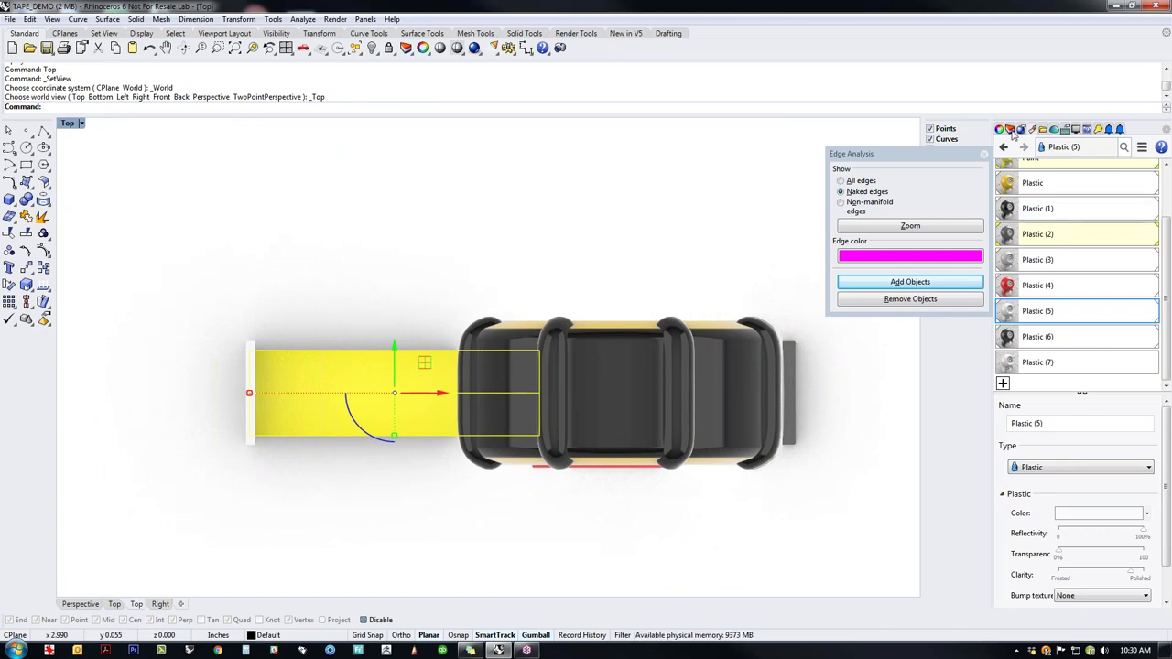
{"action": "left_click", "coordinate": [1000, 130]}
{"action": "left_click", "coordinate": [1059, 147]}
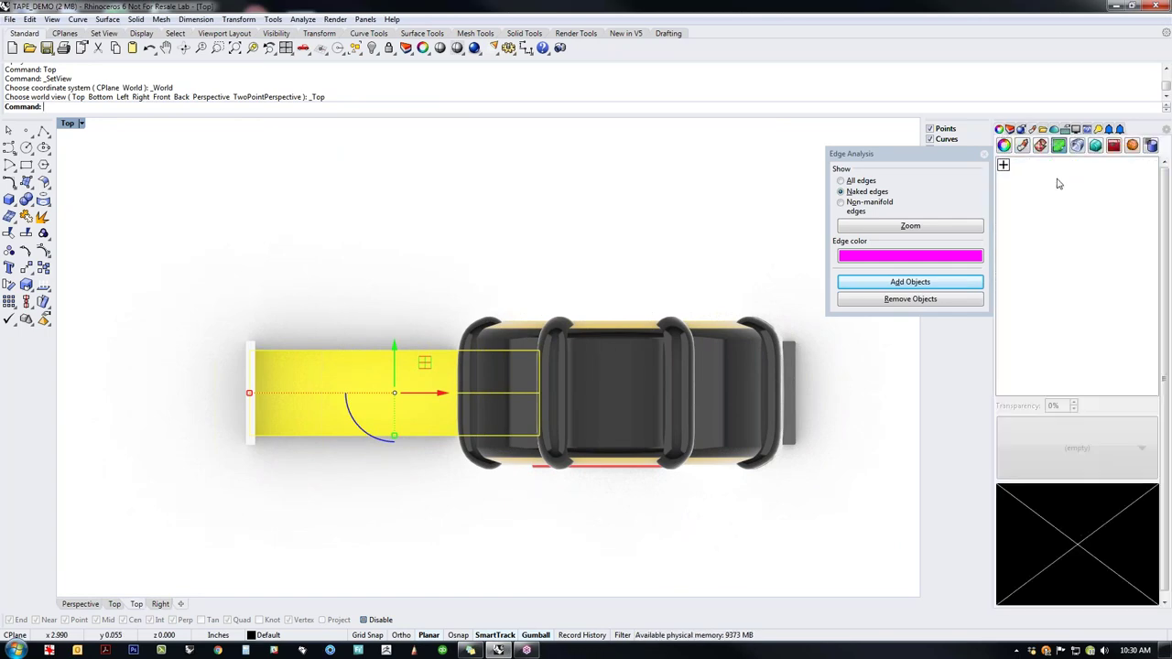
{"action": "left_click", "coordinate": [1002, 165]}
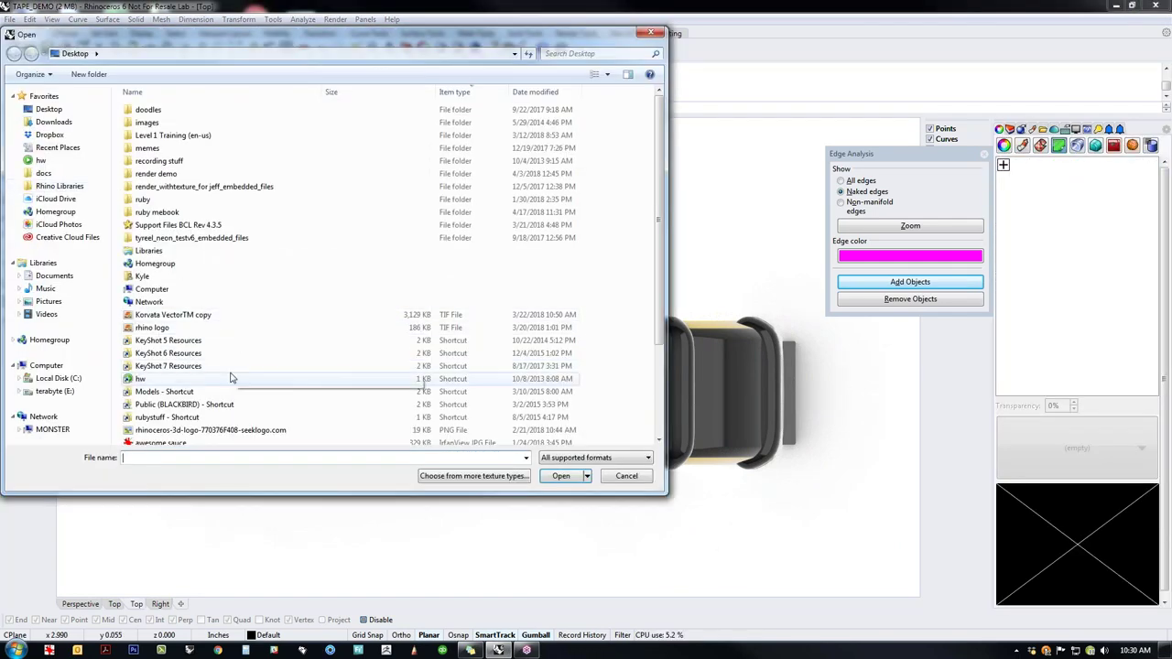
{"action": "left_click_drag", "start_coordinate": [659, 267], "coordinate": [668, 355]}
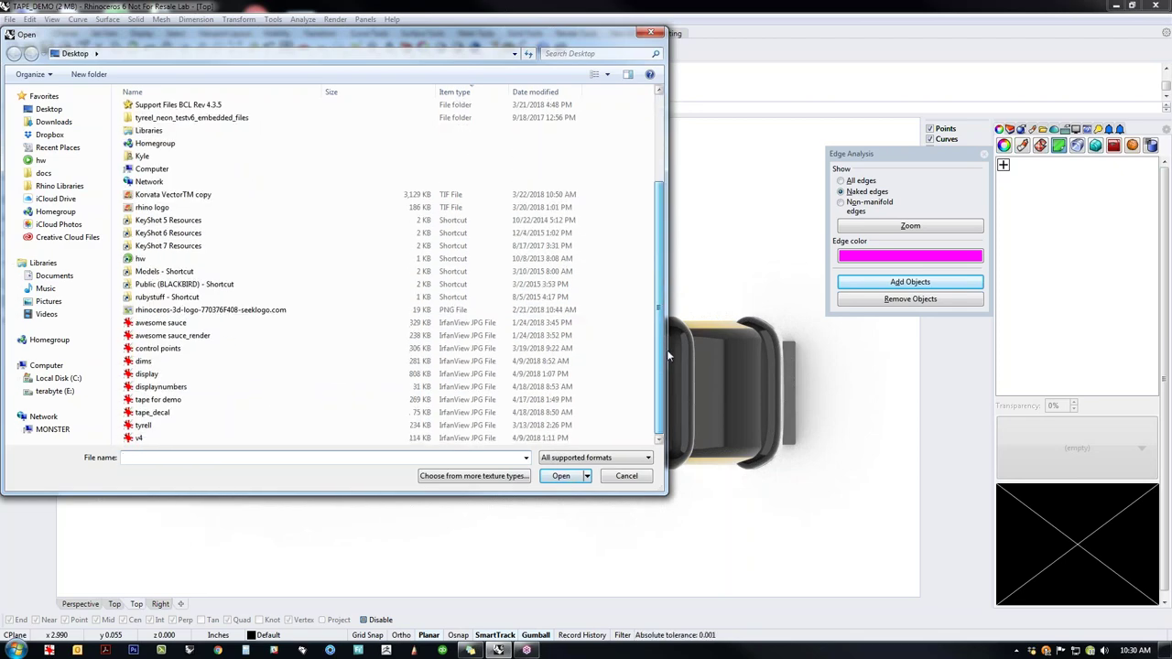
{"action": "double_click", "coordinate": [152, 414]}
{"action": "left_click", "coordinate": [575, 406]}
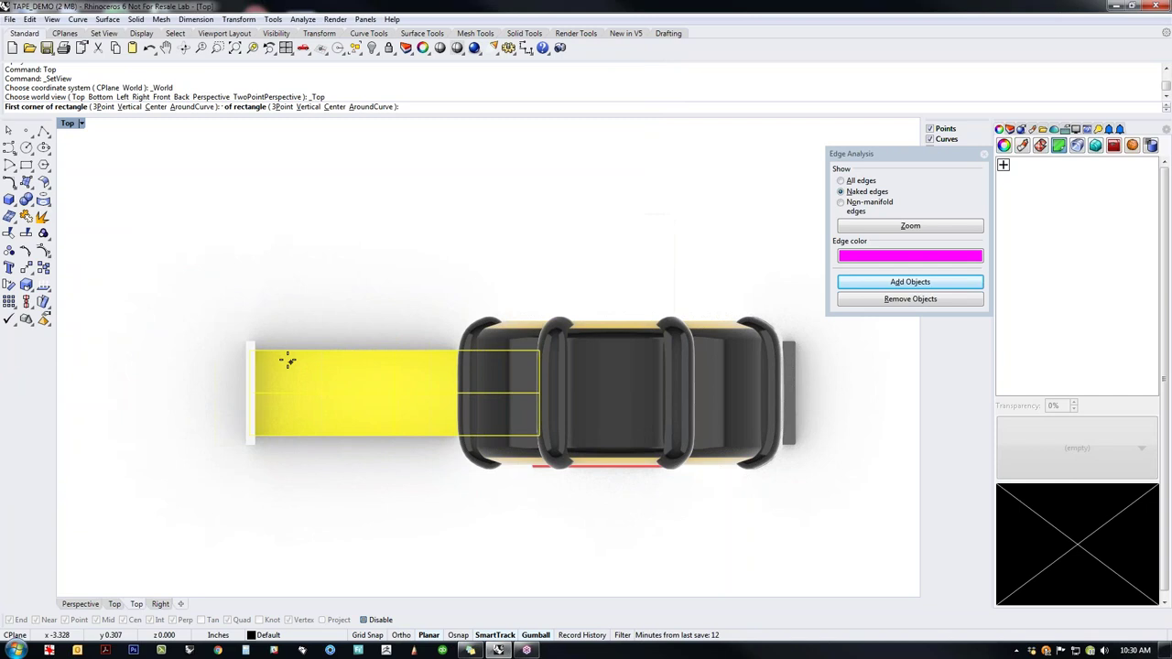
{"action": "left_click", "coordinate": [268, 339]}
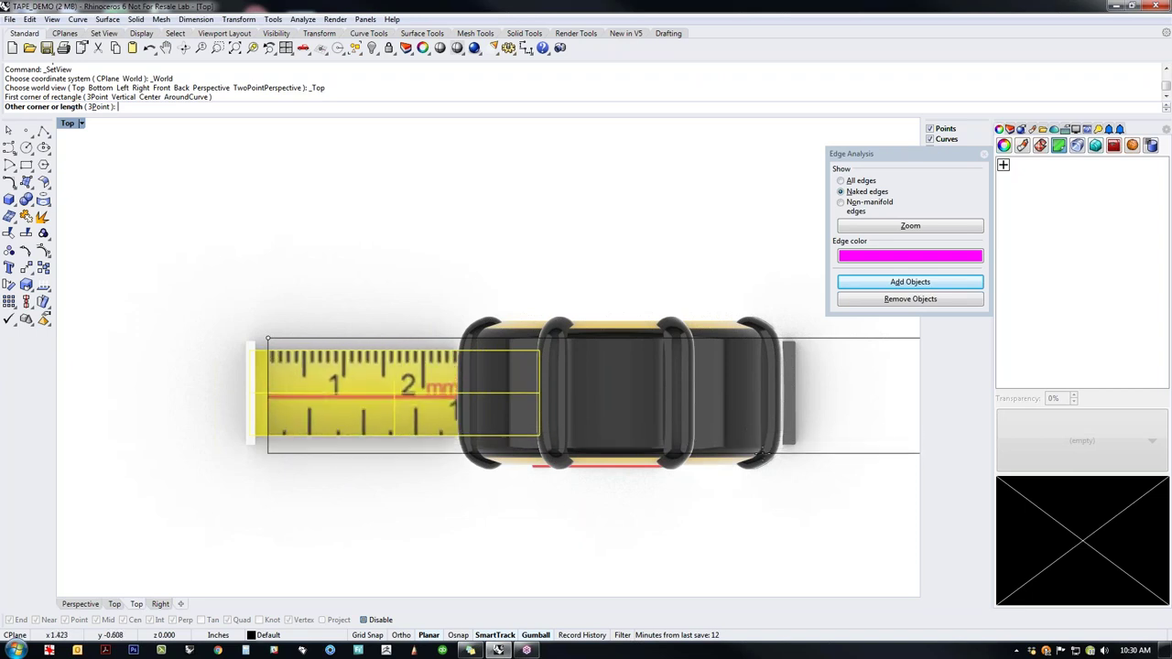
{"action": "left_click", "coordinate": [686, 454]}
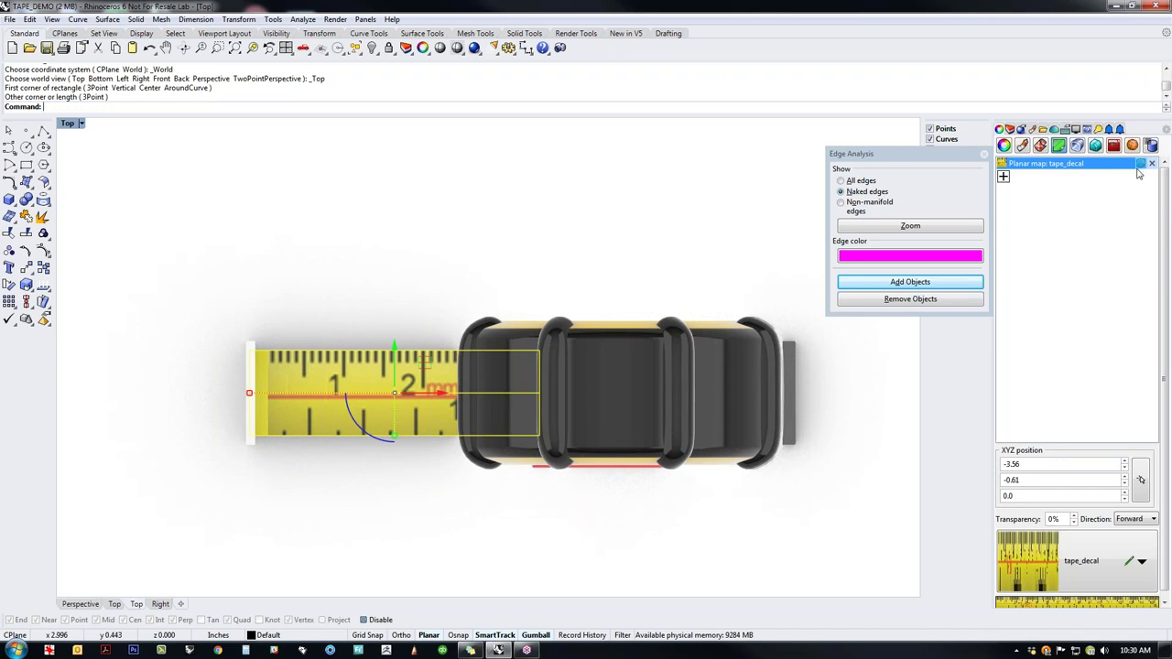
Step: Try scaling the tape blade narrower across its width and undo that scaling
{"action": "left_click_drag", "start_coordinate": [395, 435], "coordinate": [394, 427]}
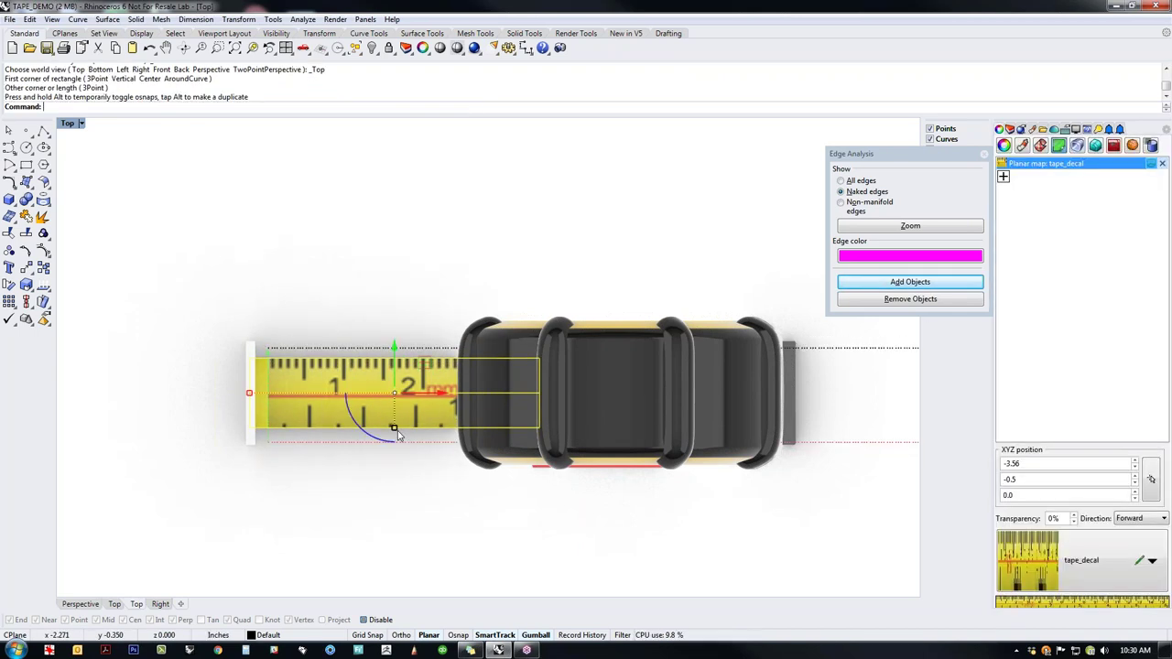
{"action": "key", "text": "ctrl+z"}
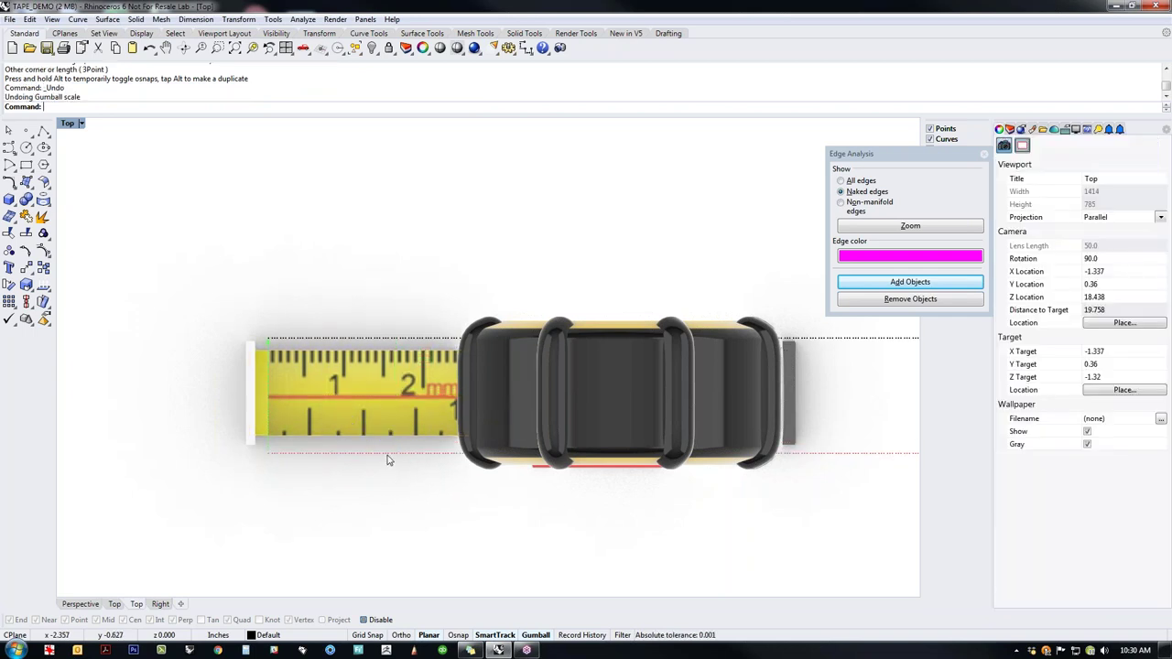
Step: Scale the tape_decal's planar mapping in one direction so its width matches the extended tape blade
{"action": "left_click_drag", "start_coordinate": [880, 459], "coordinate": [879, 438]}
{"action": "type", "text": "sl"}
{"action": "key", "text": "Return"}
{"action": "left_click", "coordinate": [268, 436]}
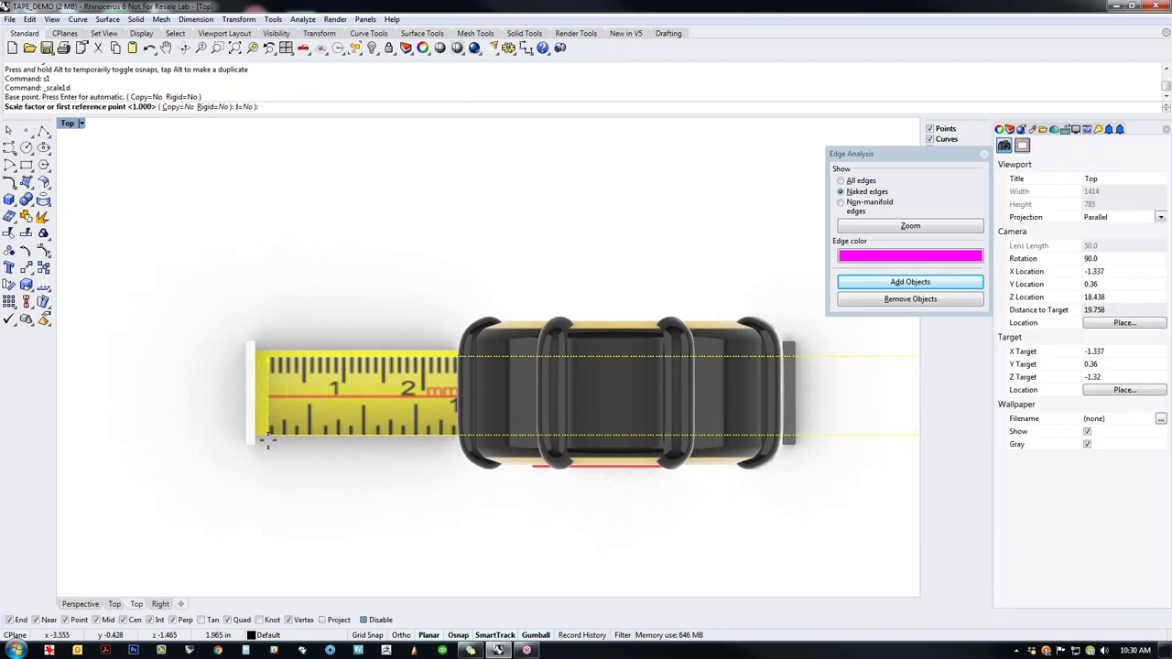
{"action": "left_click", "coordinate": [306, 313]}
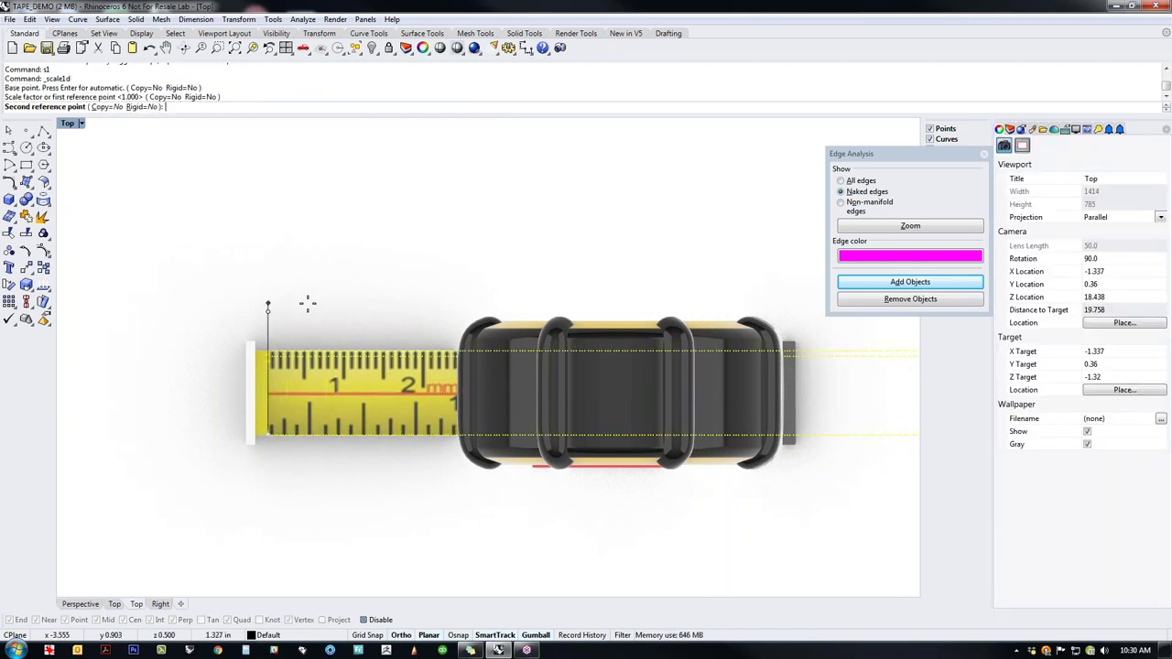
{"action": "left_click", "coordinate": [307, 305]}
Step: Move the tape_decal mapping along the blade until it starts at the end hook
{"action": "right_click_drag", "start_coordinate": [893, 455], "coordinate": [776, 460]}
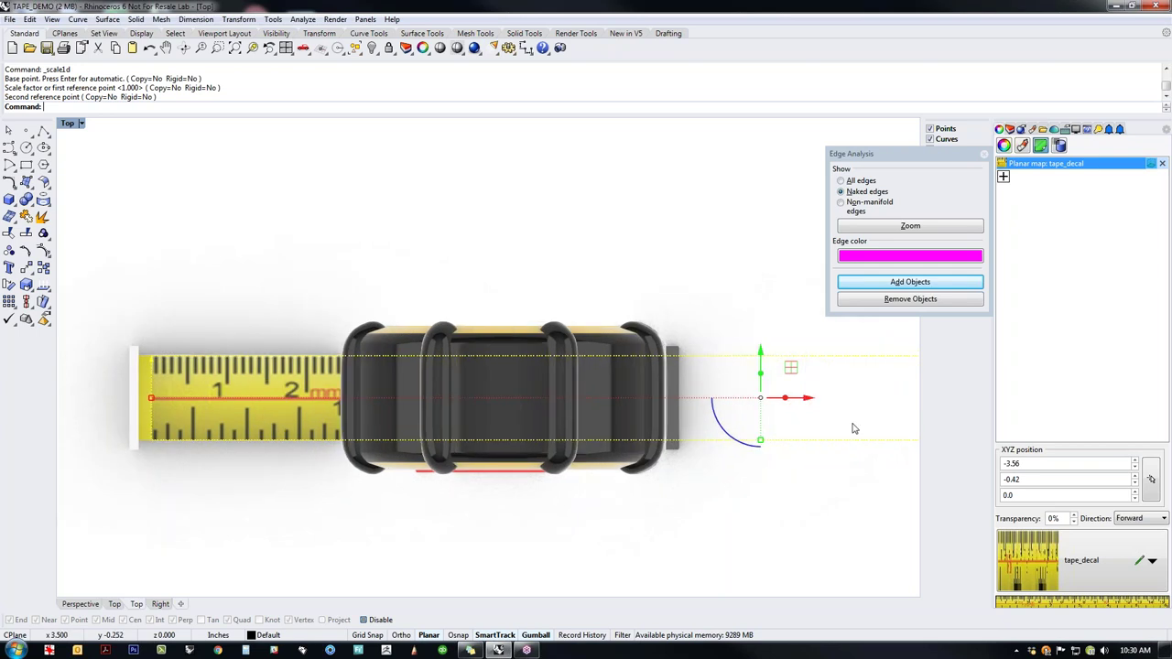
{"action": "left_click_drag", "start_coordinate": [812, 400], "coordinate": [744, 399]}
{"action": "key", "text": "Escape"}
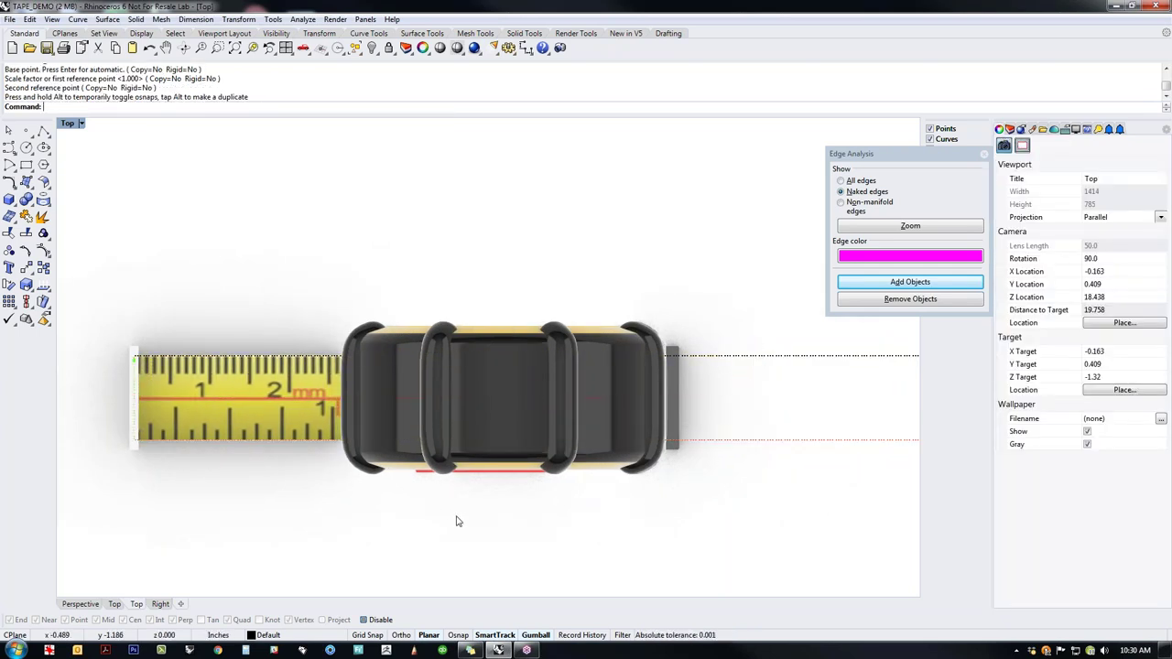
Step: Return to the Perspective view and hide the tape_decal's mapping widget
{"action": "key", "text": "Return"}
{"action": "right_click_drag", "start_coordinate": [458, 521], "coordinate": [586, 481]}
{"action": "scroll", "coordinate": [479, 419], "scroll_direction": "up", "scroll_amount": 6}
{"action": "scroll", "coordinate": [562, 446], "scroll_direction": "down", "scroll_amount": 5}
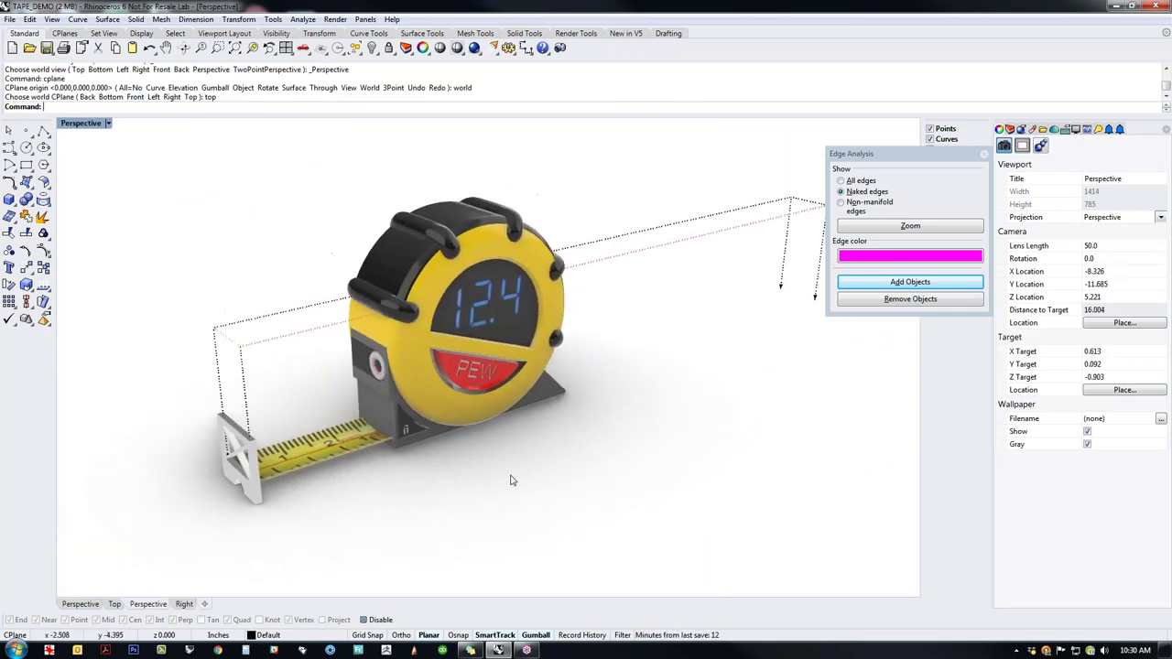
{"action": "left_click", "coordinate": [769, 245]}
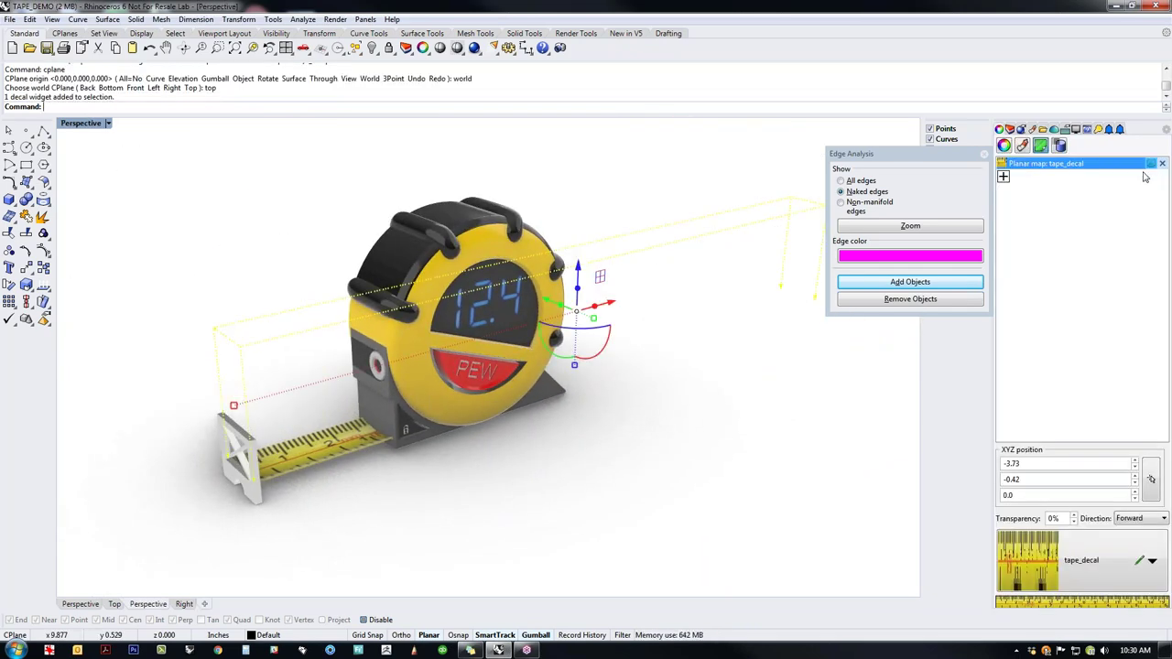
{"action": "key", "text": "Escape"}
Step: Move the tape blade and its end hook together partway back toward the housing
{"action": "right_click_drag", "start_coordinate": [779, 403], "coordinate": [310, 461]}
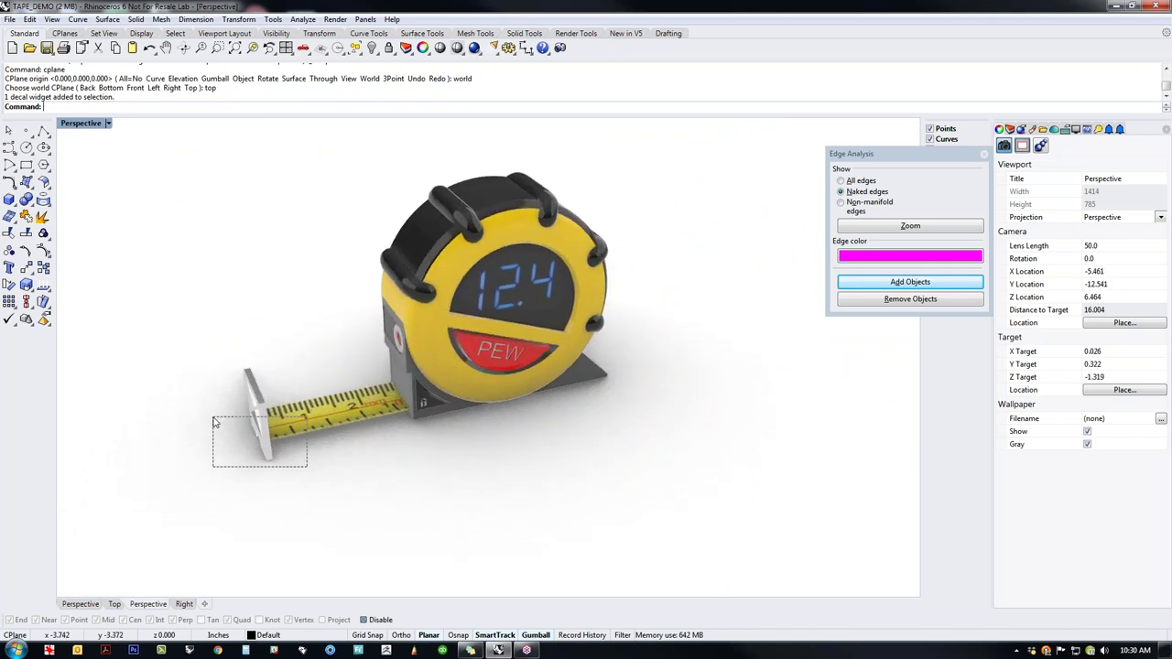
{"action": "left_click_drag", "start_coordinate": [216, 422], "coordinate": [216, 422]}
{"action": "mouse_move", "coordinate": [396, 392]}
{"action": "left_mouse_down"}
{"action": "mouse_move", "coordinate": [458, 390]}
{"action": "mouse_move", "coordinate": [501, 370]}
{"action": "mouse_move", "coordinate": [275, 392]}
{"action": "mouse_move", "coordinate": [406, 385]}
{"action": "left_mouse_up"}
{"action": "left_click", "coordinate": [419, 472]}
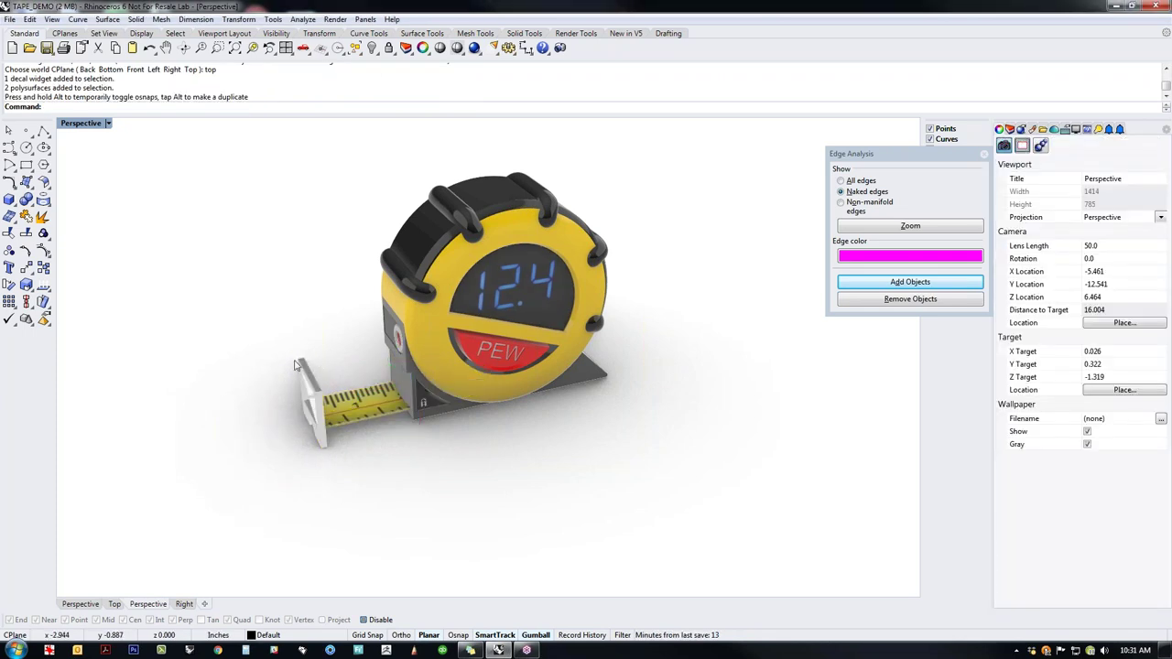
Step: Draw a straight polyline from the center of the laser ring's opening outward, well beyond the tape's end hook
{"action": "right_click_drag", "start_coordinate": [455, 473], "coordinate": [408, 388]}
{"action": "scroll", "coordinate": [448, 431], "scroll_direction": "up", "scroll_amount": 2}
{"action": "scroll", "coordinate": [485, 431], "scroll_direction": "down", "scroll_amount": 2}
{"action": "scroll", "coordinate": [451, 381], "scroll_direction": "up", "scroll_amount": 9}
{"action": "scroll", "coordinate": [408, 387], "scroll_direction": "down", "scroll_amount": 7}
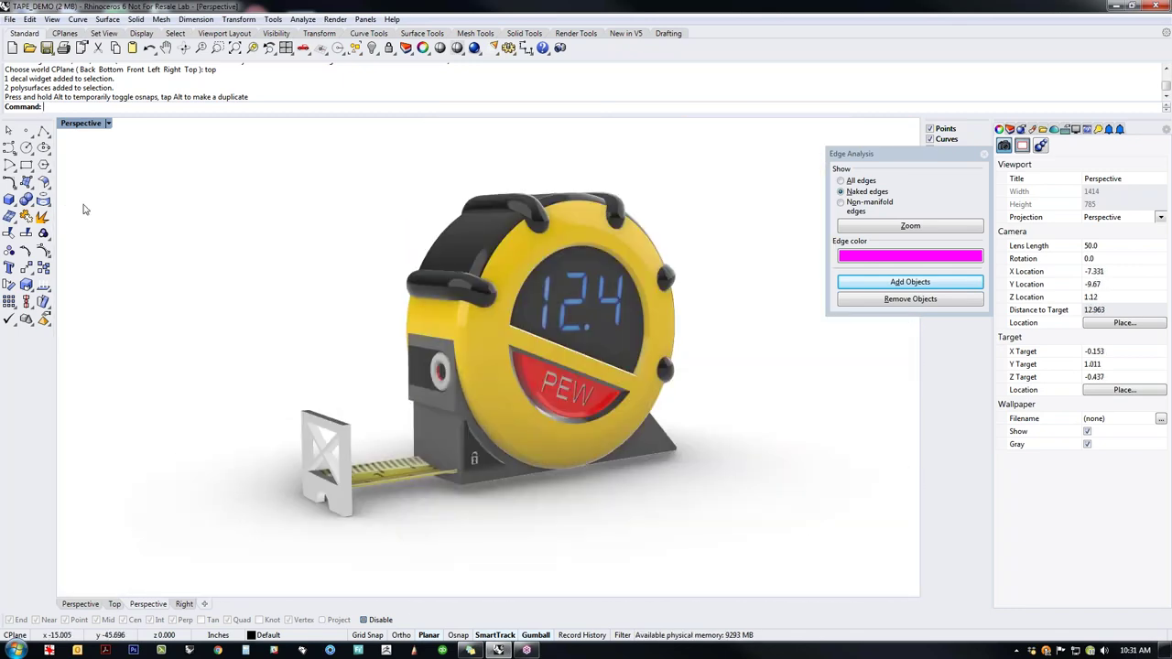
{"action": "left_click", "coordinate": [43, 131]}
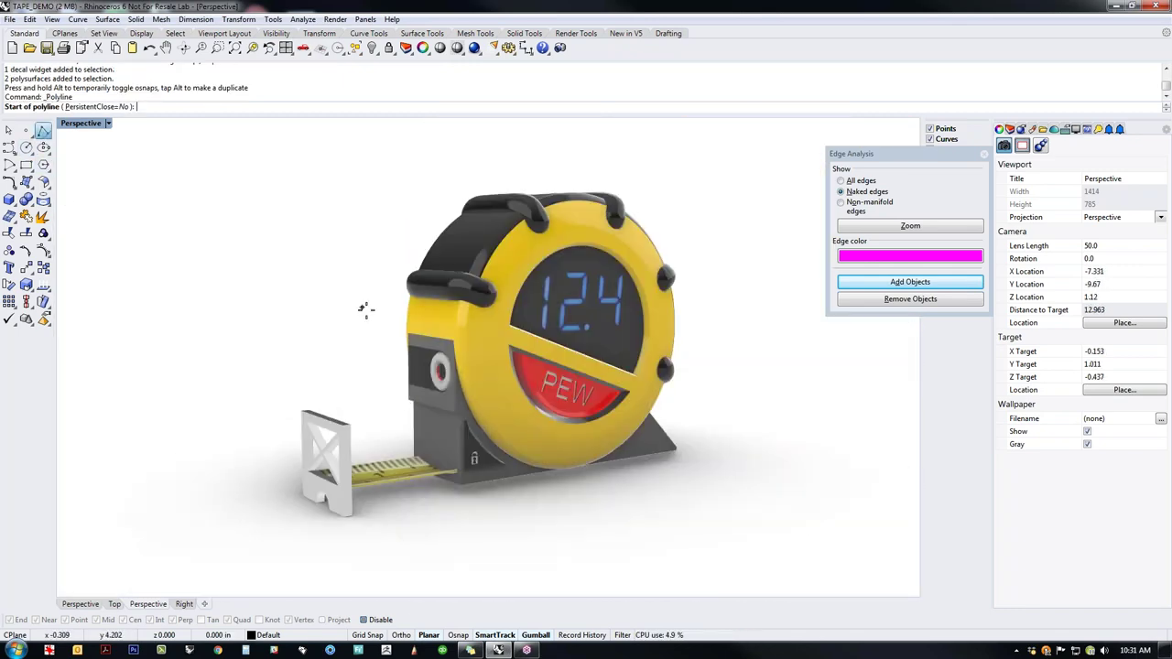
{"action": "scroll", "coordinate": [393, 344], "scroll_direction": "up", "scroll_amount": 5}
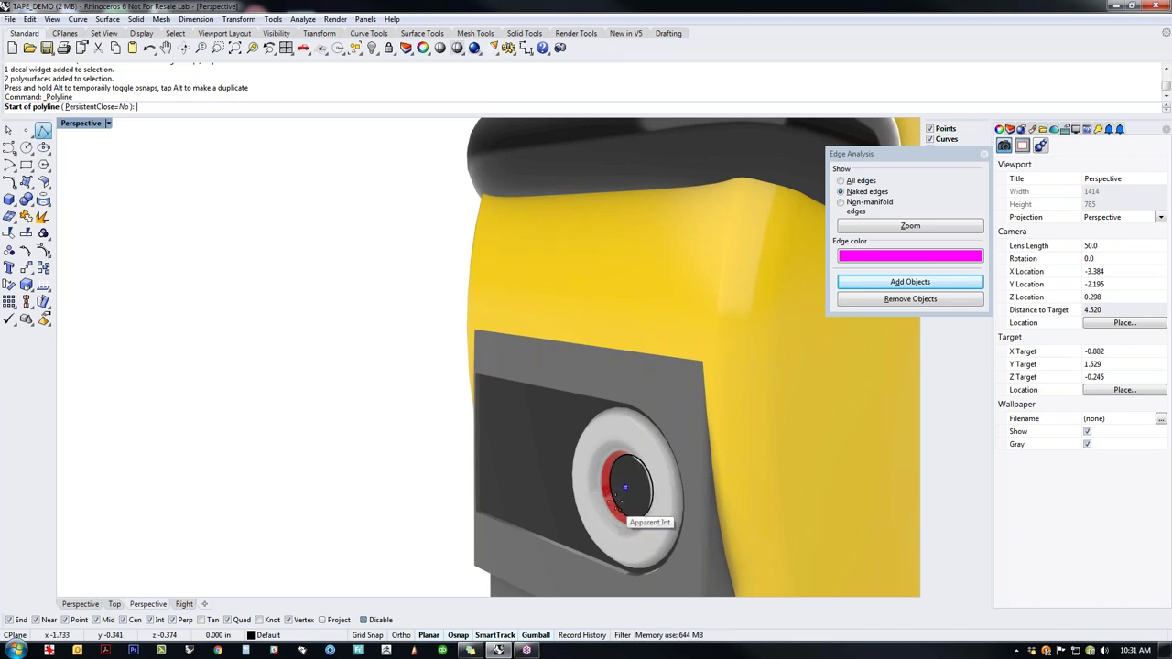
{"action": "scroll", "coordinate": [625, 487], "scroll_direction": "up", "scroll_amount": 5}
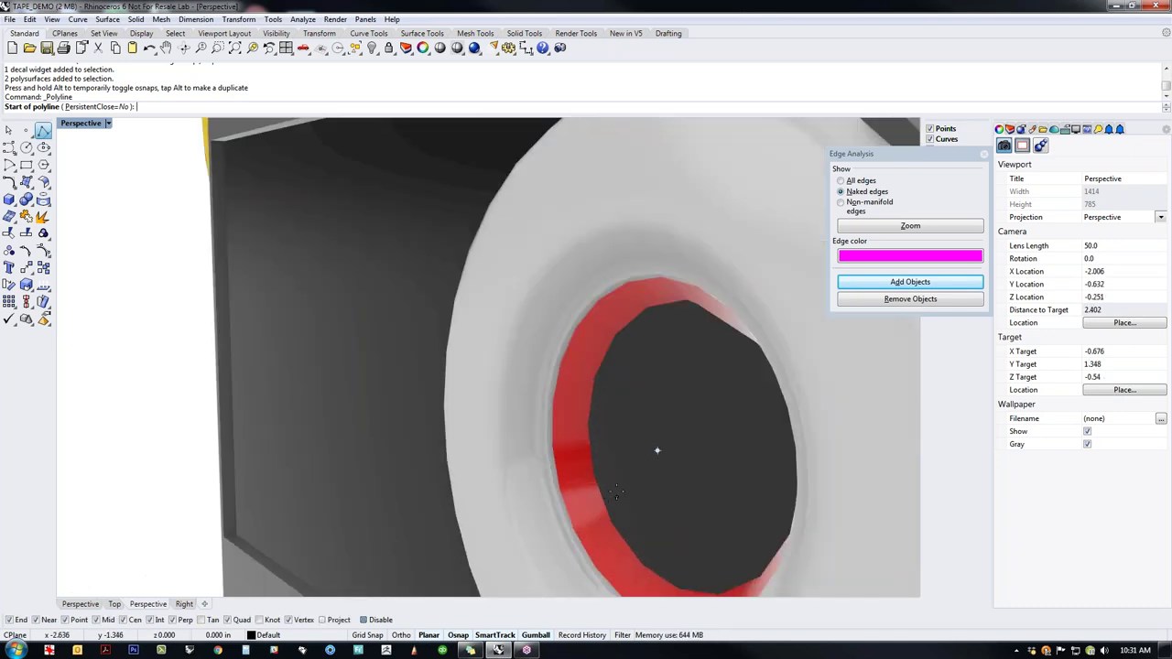
{"action": "scroll", "coordinate": [657, 451], "scroll_direction": "down", "scroll_amount": 5}
{"action": "scroll", "coordinate": [625, 434], "scroll_direction": "up", "scroll_amount": 3}
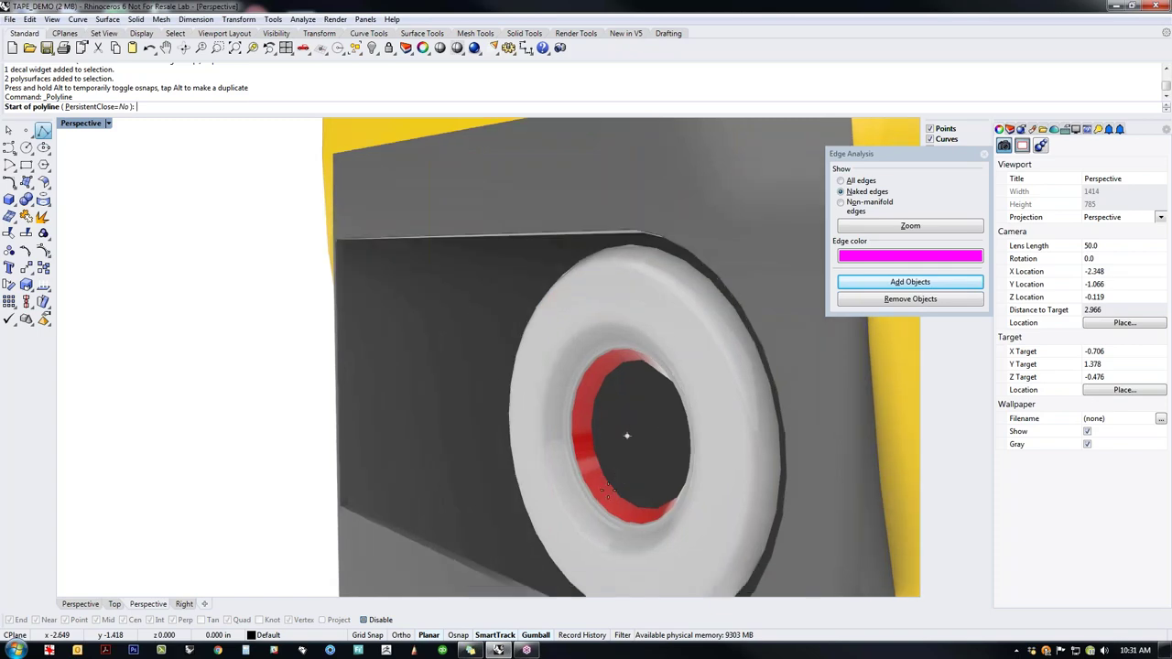
{"action": "scroll", "coordinate": [615, 464], "scroll_direction": "down", "scroll_amount": 2}
{"action": "scroll", "coordinate": [615, 465], "scroll_direction": "down", "scroll_amount": 3}
{"action": "scroll", "coordinate": [523, 426], "scroll_direction": "up", "scroll_amount": 5}
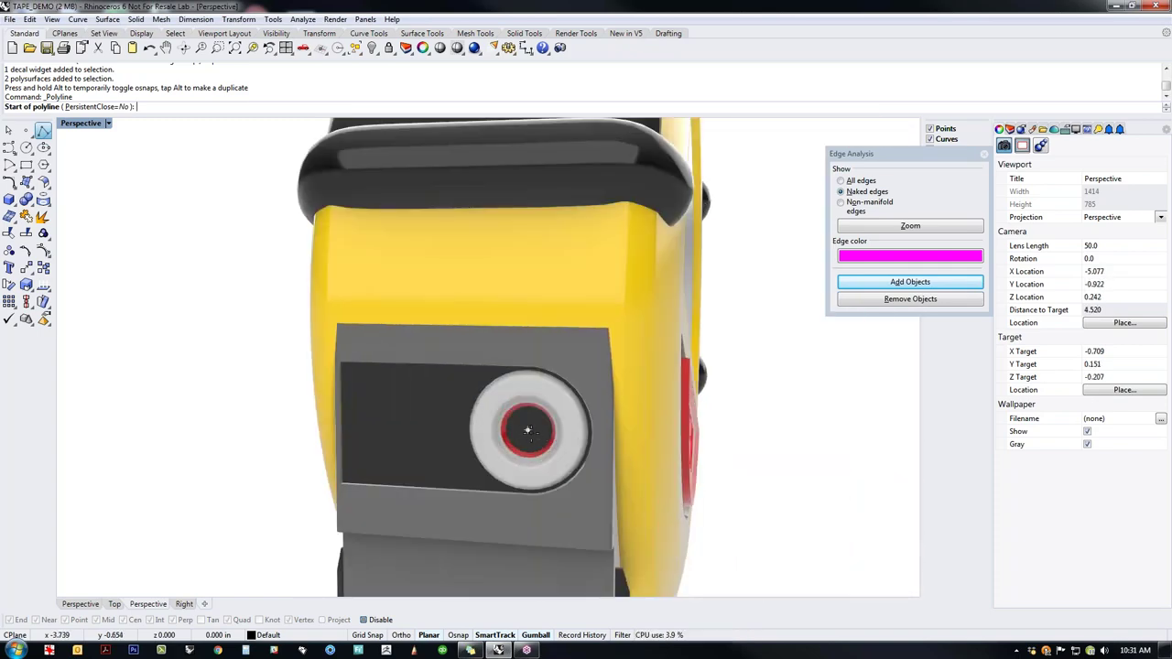
{"action": "scroll", "coordinate": [523, 428], "scroll_direction": "down", "scroll_amount": 3}
{"action": "right_click_drag", "start_coordinate": [523, 431], "coordinate": [476, 469]}
{"action": "scroll", "coordinate": [303, 470], "scroll_direction": "down", "scroll_amount": 4}
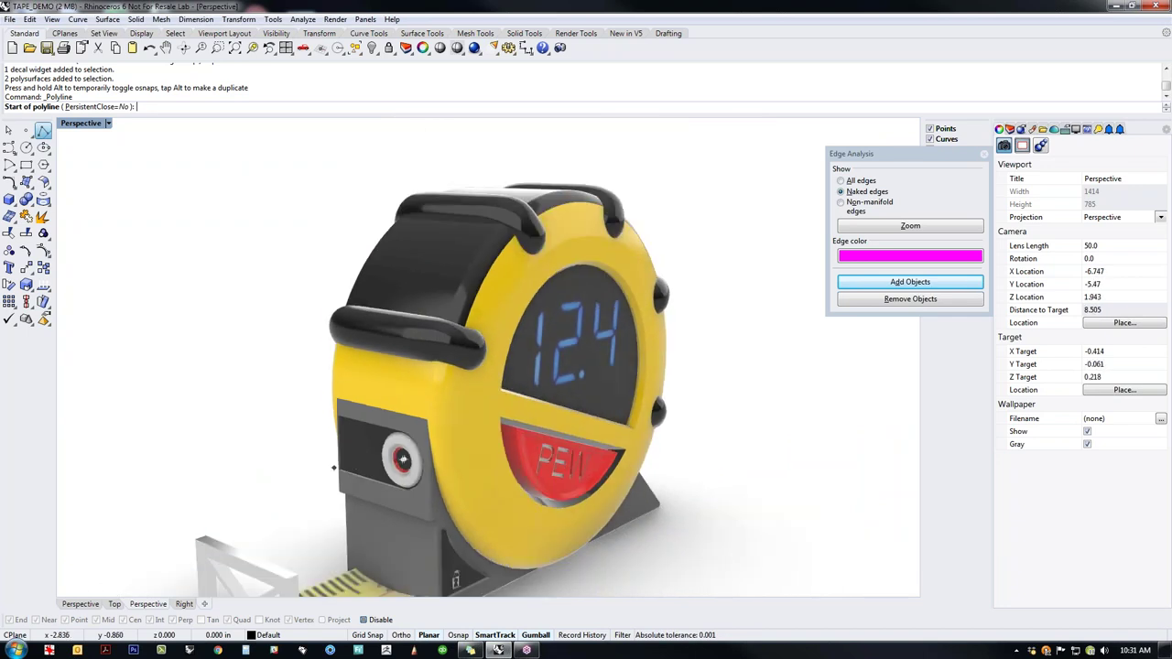
{"action": "right_click_drag", "start_coordinate": [404, 472], "coordinate": [478, 448], "text": "shift"}
{"action": "scroll", "coordinate": [466, 436], "scroll_direction": "up", "scroll_amount": 5}
{"action": "left_click", "coordinate": [445, 471]}
{"action": "scroll", "coordinate": [443, 418], "scroll_direction": "down", "scroll_amount": 3}
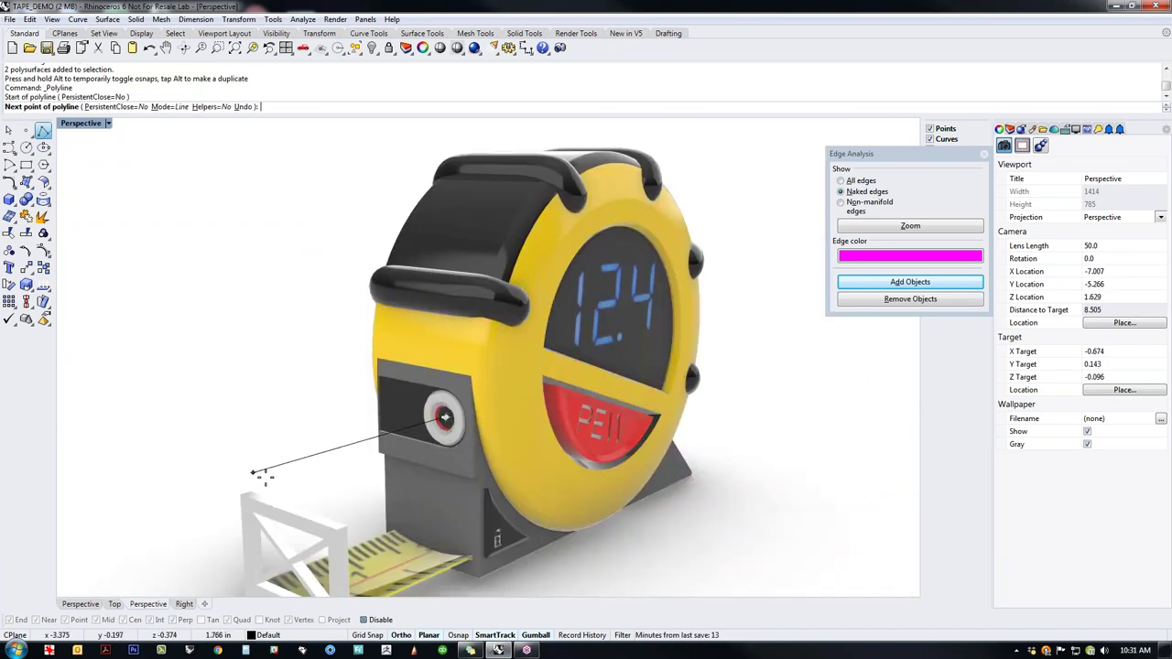
{"action": "scroll", "coordinate": [138, 524], "scroll_direction": "down", "scroll_amount": 5}
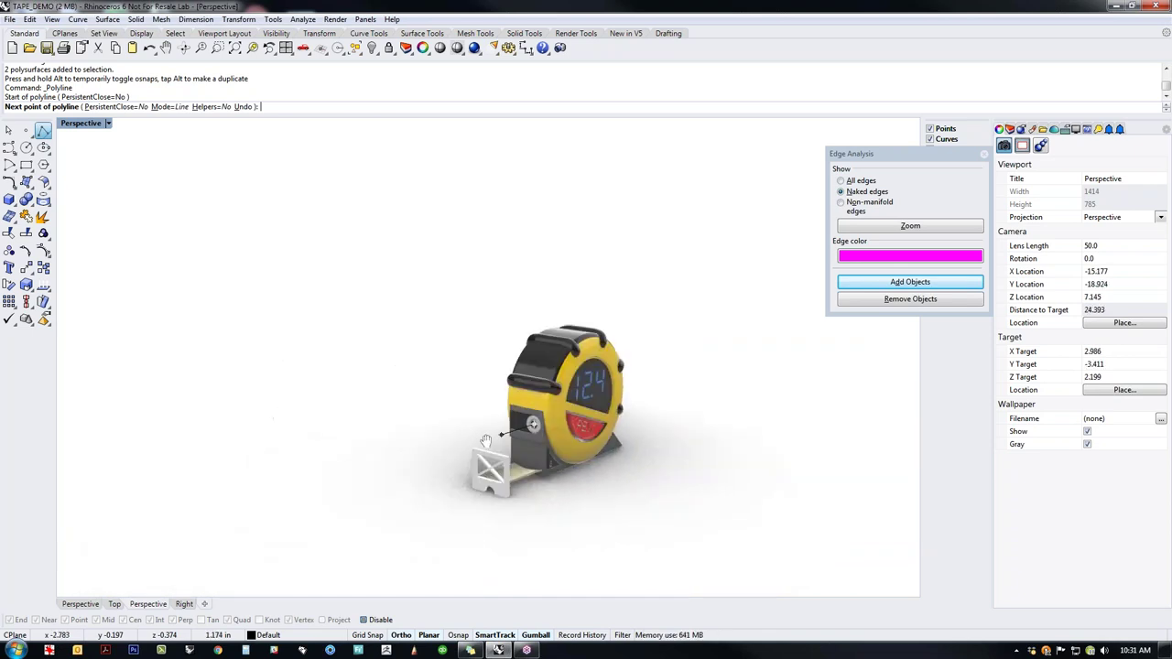
{"action": "left_click", "coordinate": [201, 535]}
{"action": "right_click_drag", "start_coordinate": [365, 539], "coordinate": [273, 551]}
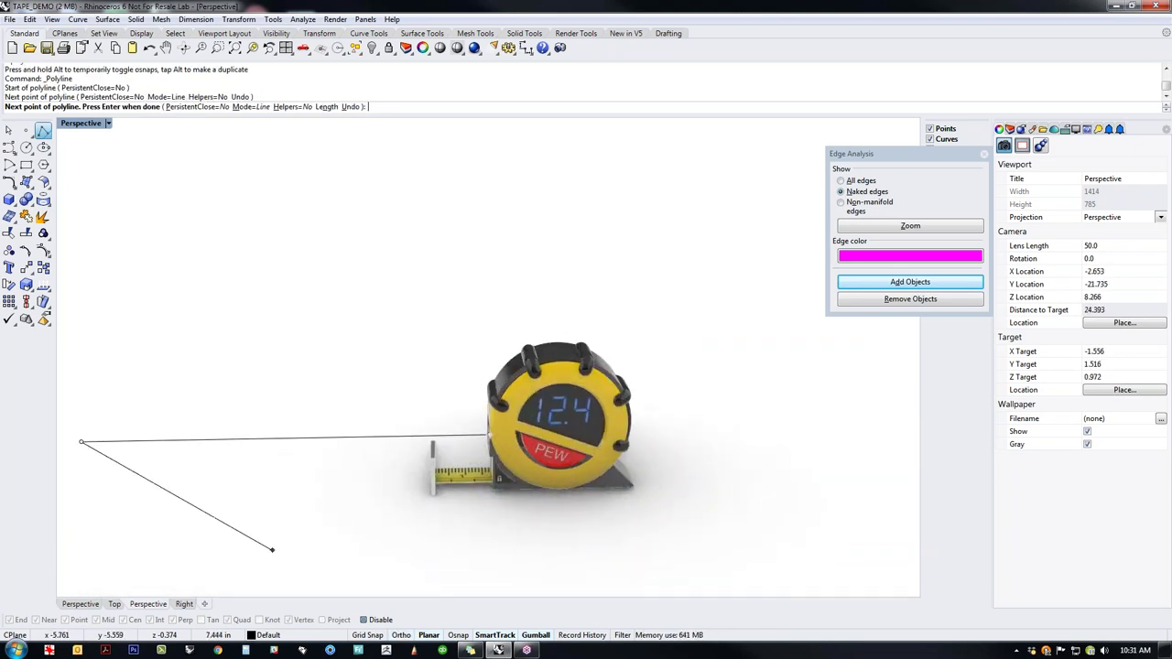
{"action": "right_click", "coordinate": [273, 551]}
Step: Create a flat-capped pipe along the laser line with a radius of 0.005 at both ends
{"action": "right_click_drag", "start_coordinate": [383, 473], "coordinate": [455, 467]}
{"action": "scroll", "coordinate": [455, 467], "scroll_direction": "up", "scroll_amount": 4}
{"action": "left_click_drag", "start_coordinate": [455, 471], "coordinate": [375, 419]}
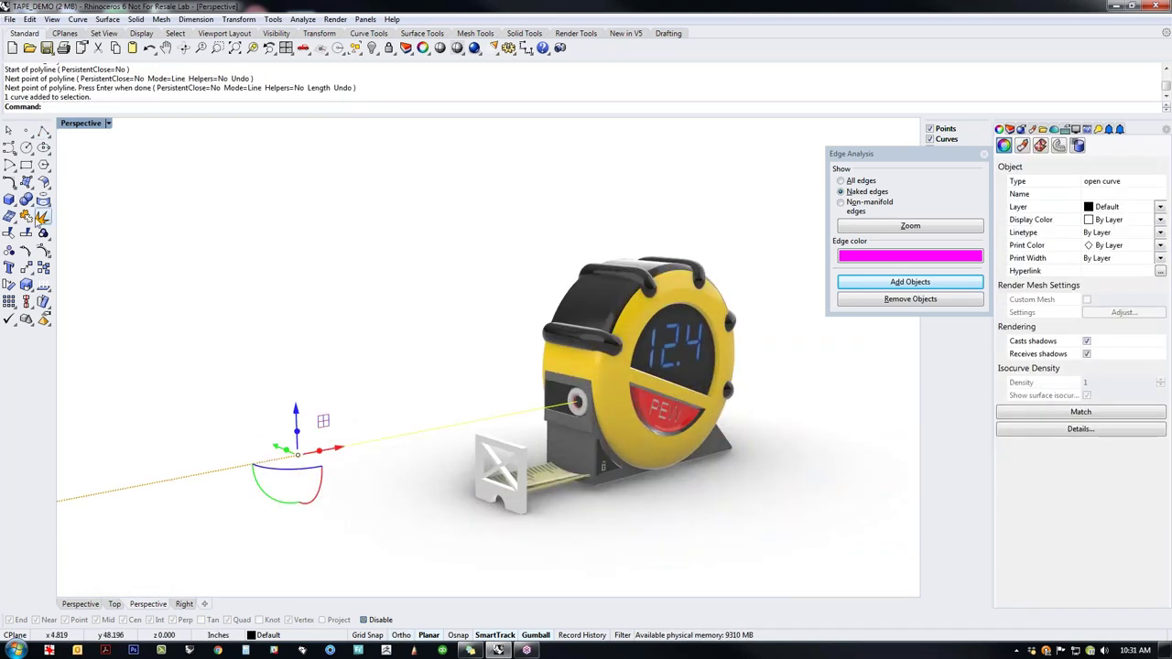
{"action": "left_click", "coordinate": [24, 201]}
{"action": "left_click", "coordinate": [9, 201]}
{"action": "left_click", "coordinate": [13, 204]}
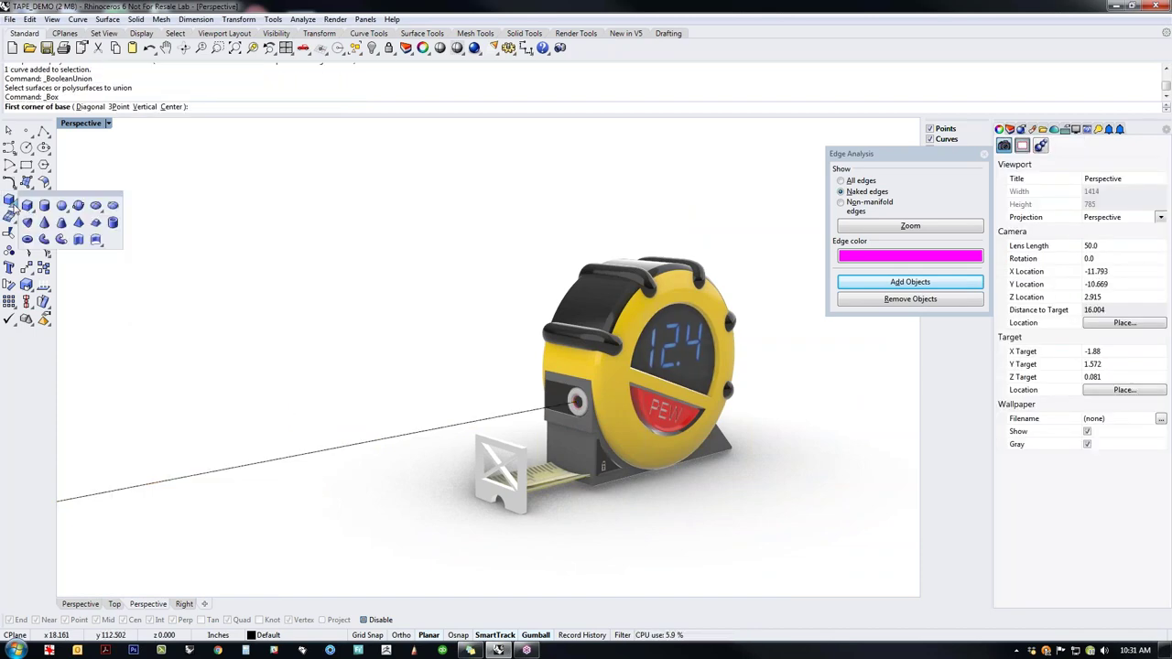
{"action": "left_click", "coordinate": [44, 239]}
{"action": "left_click", "coordinate": [312, 453]}
{"action": "scroll", "coordinate": [575, 407], "scroll_direction": "up", "scroll_amount": 5}
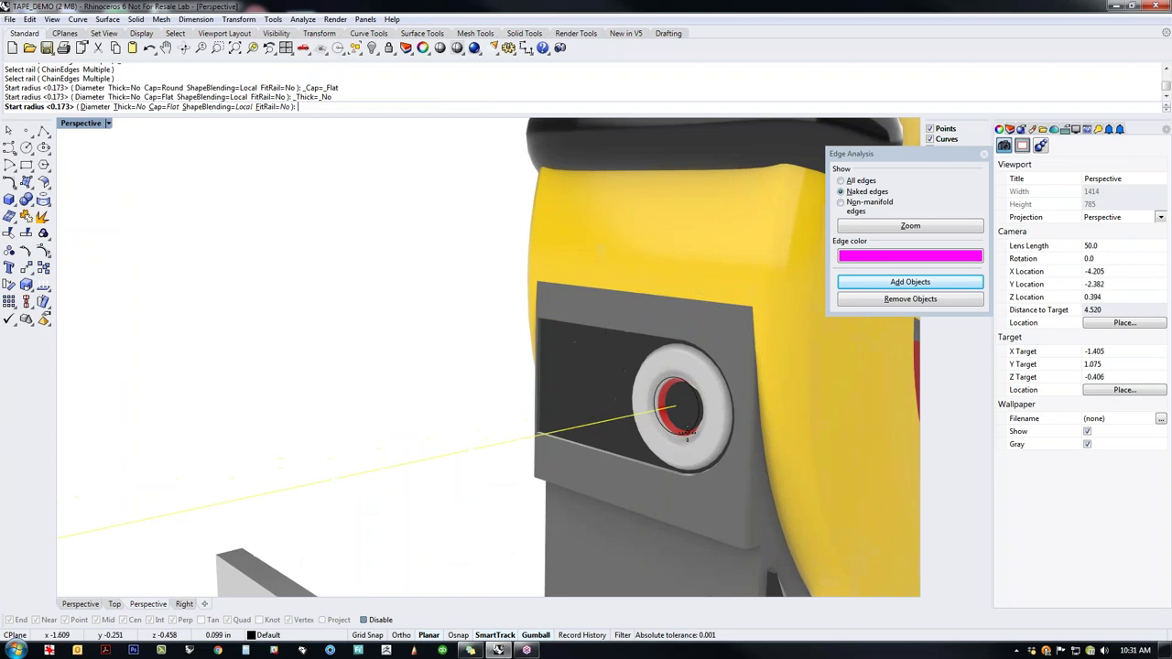
{"action": "scroll", "coordinate": [687, 437], "scroll_direction": "up", "scroll_amount": 5}
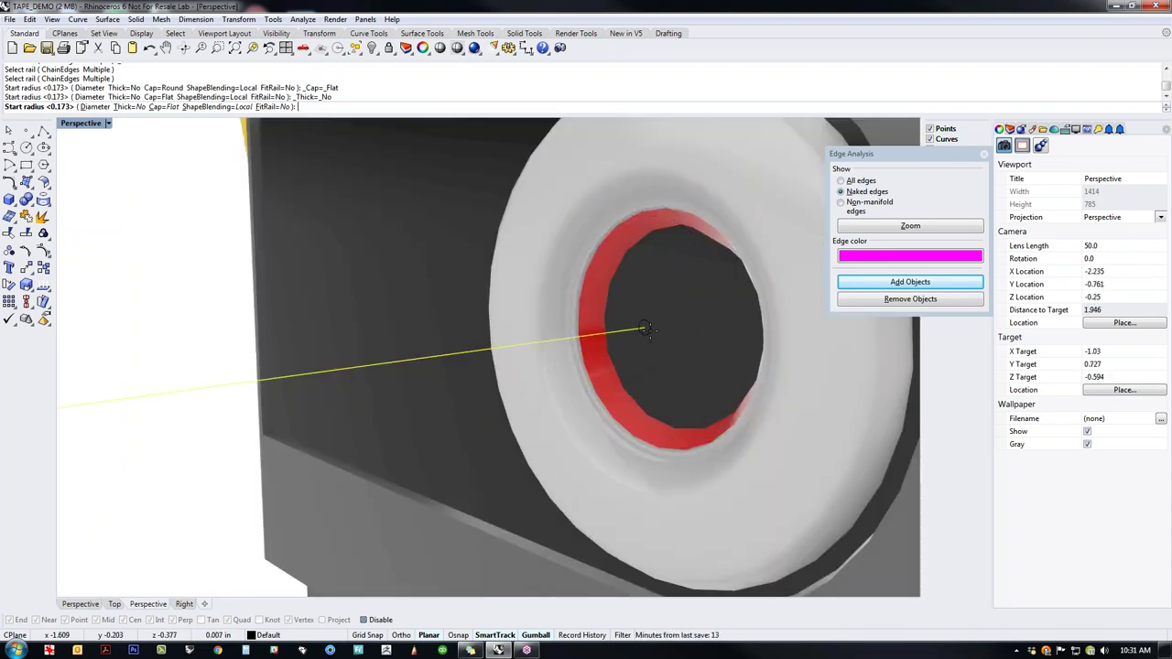
{"action": "left_click", "coordinate": [647, 328]}
{"action": "key", "text": "Return"}
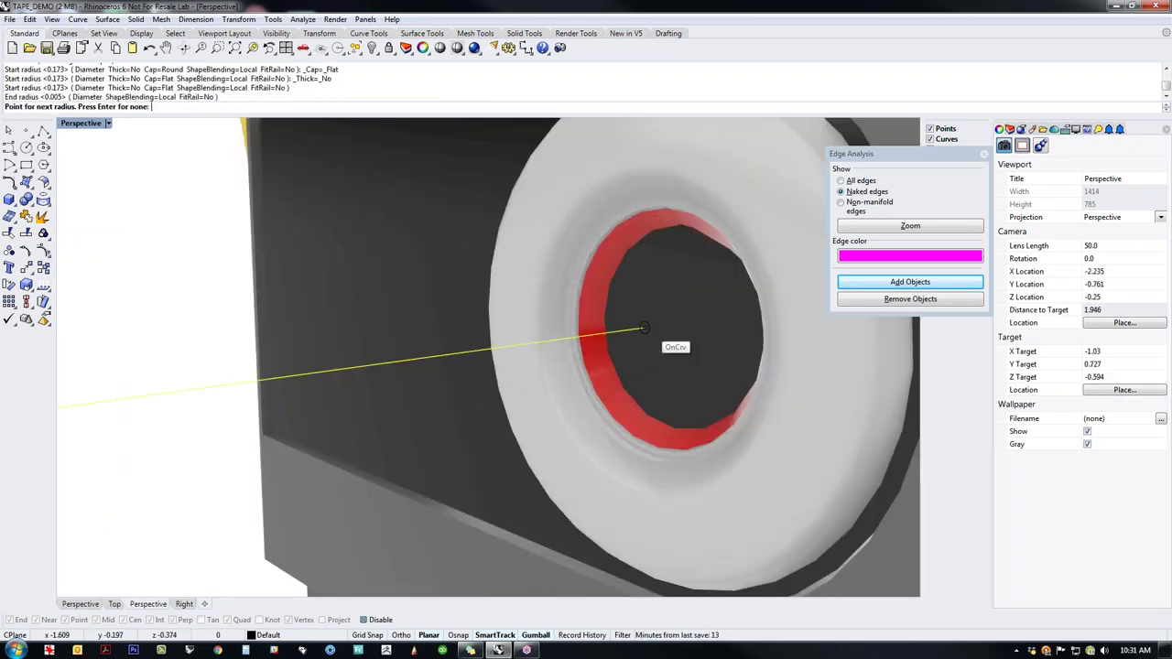
{"action": "key", "text": "Return"}
Step: Select the laser pipe extrusion and create a new Plastic material colored pure red (255, 0, 0)
{"action": "scroll", "coordinate": [581, 366], "scroll_direction": "down", "scroll_amount": 5}
{"action": "scroll", "coordinate": [501, 394], "scroll_direction": "down", "scroll_amount": 4}
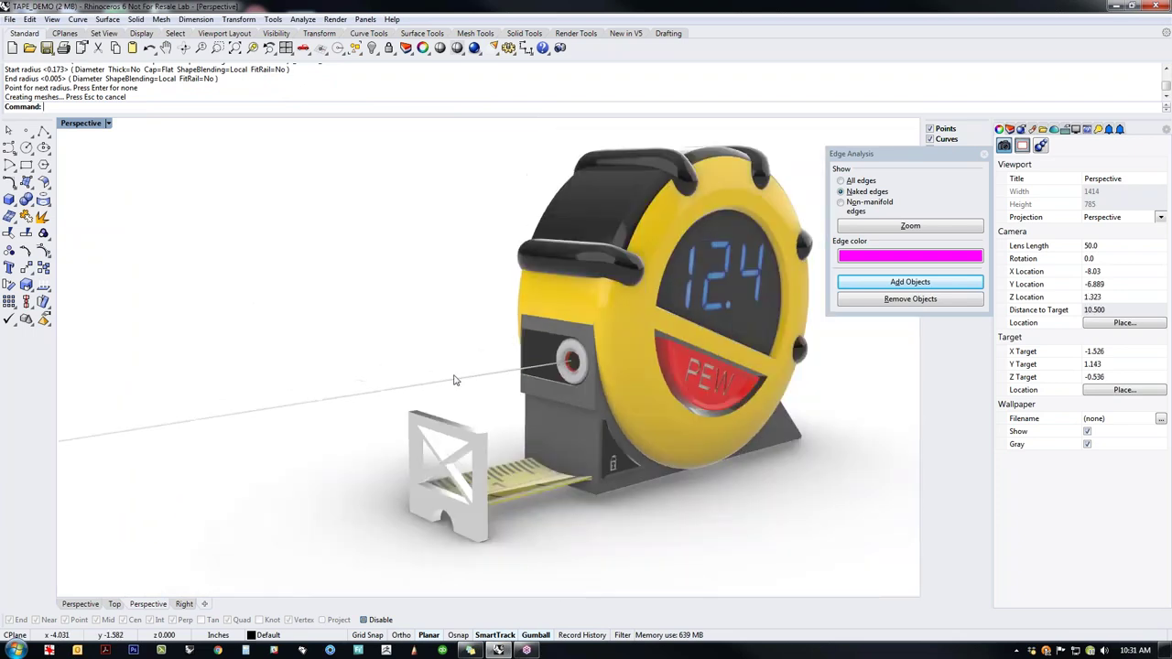
{"action": "left_click", "coordinate": [466, 381]}
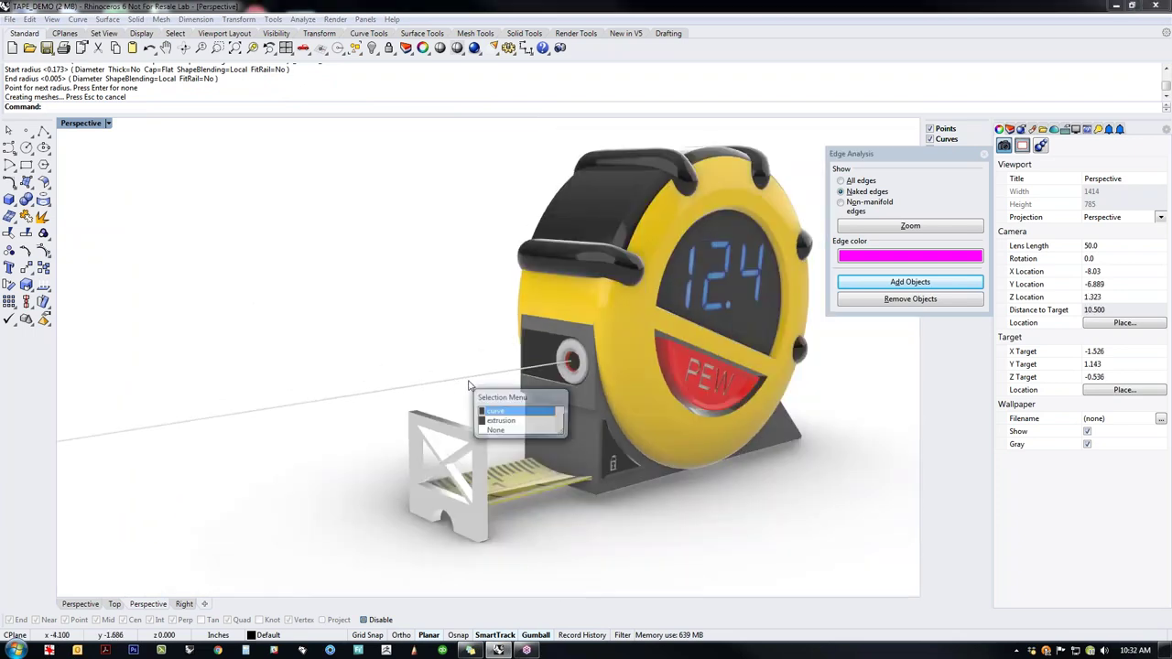
{"action": "left_click", "coordinate": [500, 421]}
{"action": "left_click", "coordinate": [1022, 146]}
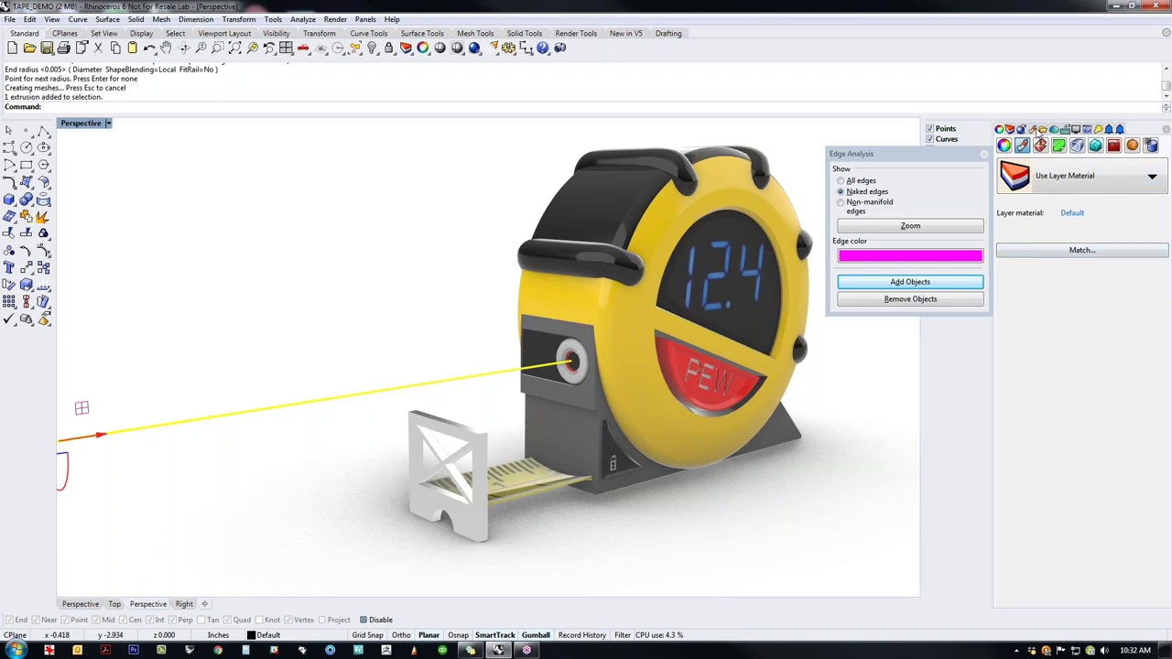
{"action": "left_click", "coordinate": [1036, 132]}
{"action": "left_click", "coordinate": [1003, 385]}
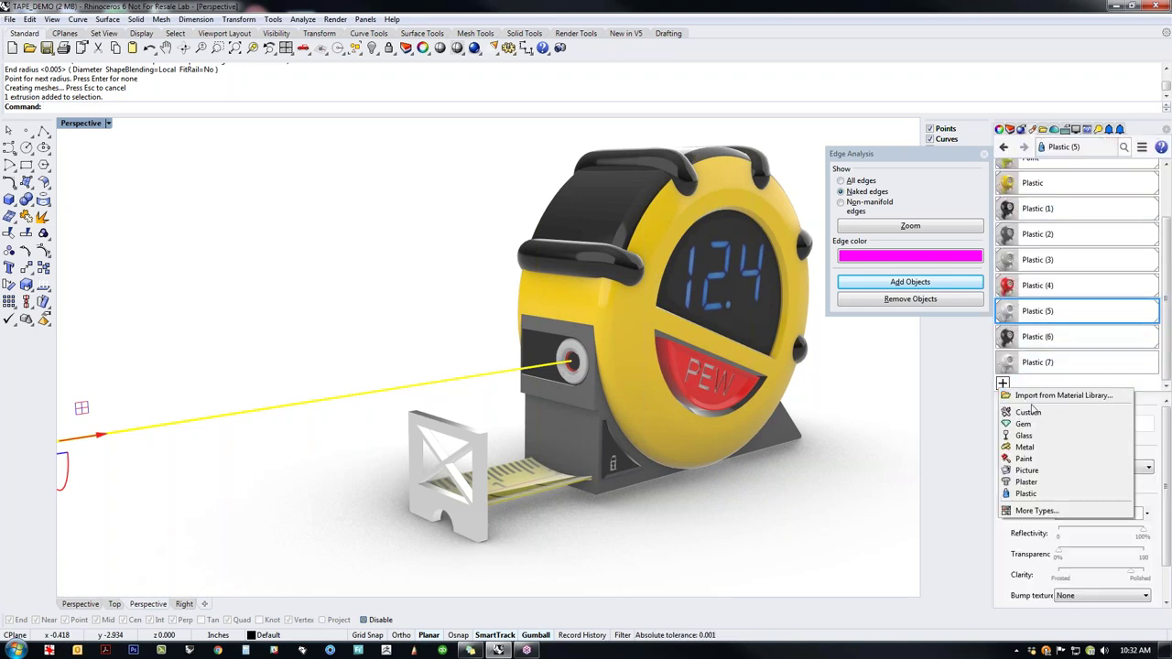
{"action": "left_click", "coordinate": [1033, 496]}
{"action": "left_click", "coordinate": [1072, 513]}
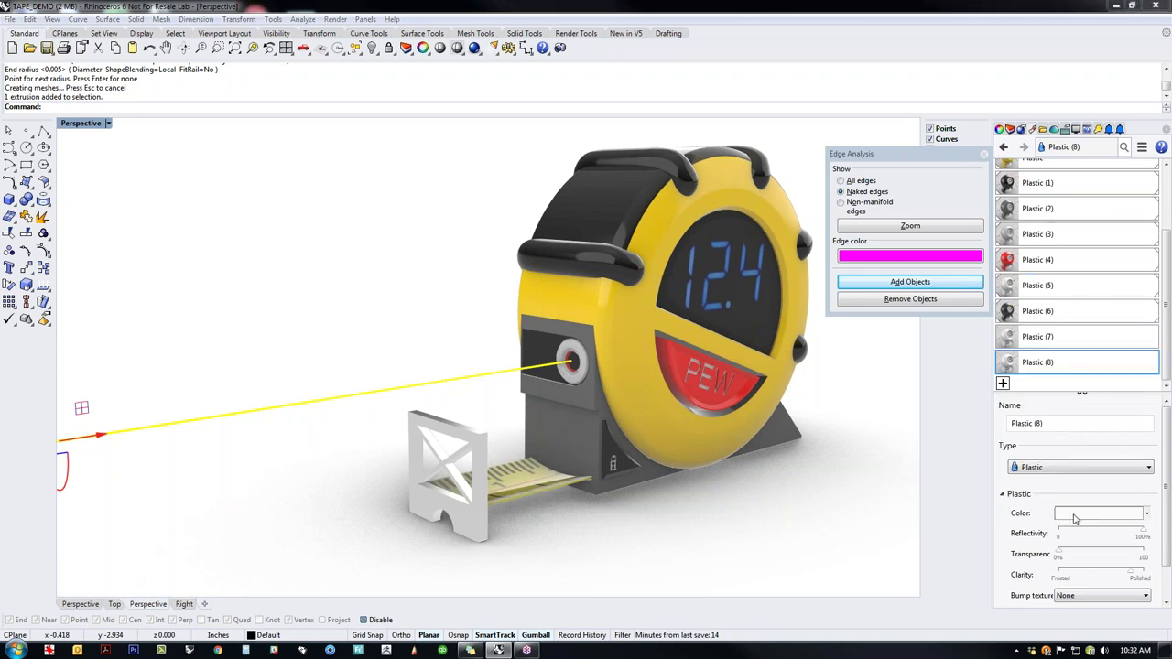
{"action": "left_click", "coordinate": [553, 341]}
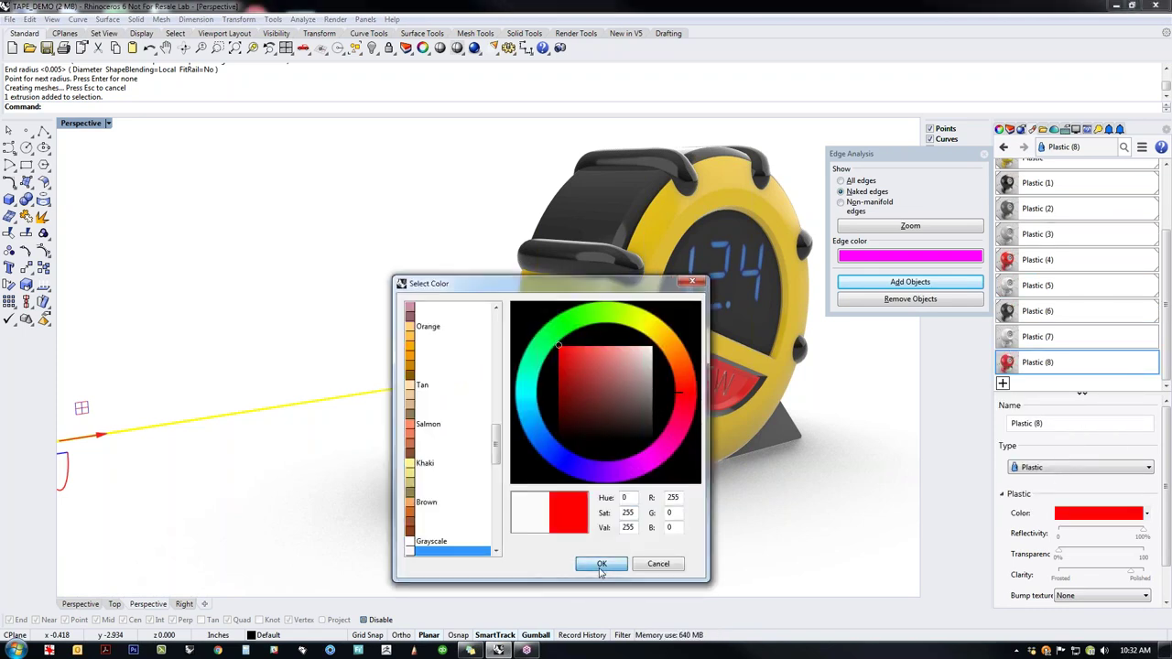
{"action": "left_click", "coordinate": [601, 564]}
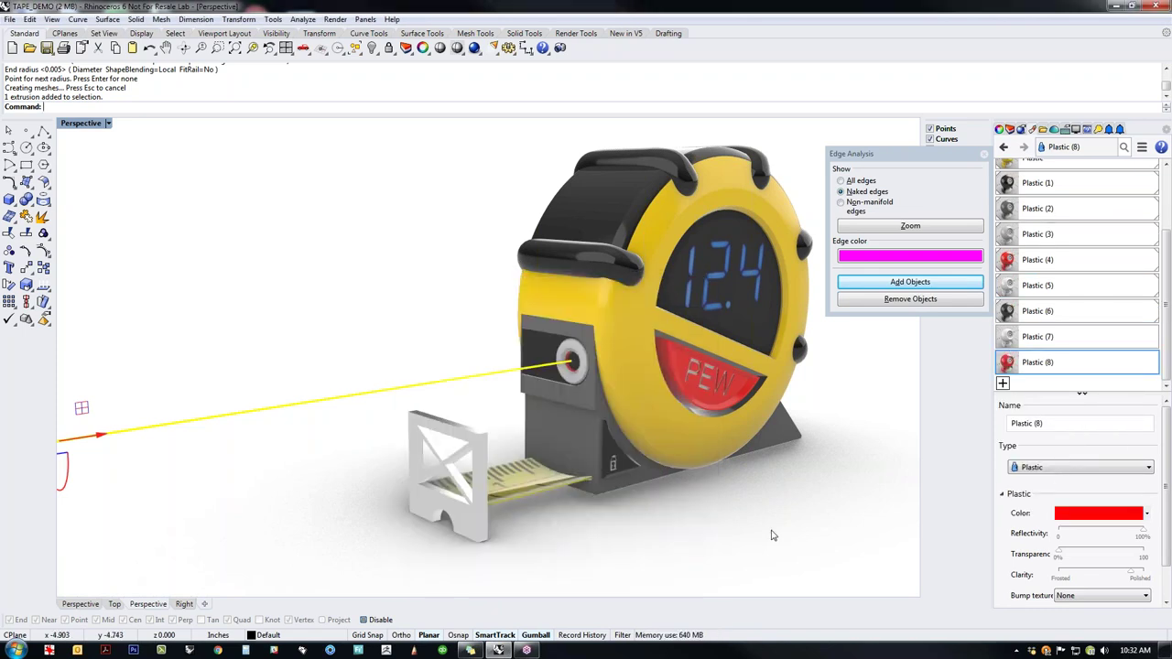
Step: Assign the red Plastic (8) material to the selected laser pipe and deselect it
{"action": "right_click", "coordinate": [1018, 363]}
{"action": "left_click", "coordinate": [1060, 243]}
{"action": "left_click", "coordinate": [829, 521]}
{"action": "scroll", "coordinate": [733, 522], "scroll_direction": "down", "scroll_amount": 6}
{"action": "right_click_drag", "start_coordinate": [696, 479], "coordinate": [620, 401]}
{"action": "scroll", "coordinate": [620, 401], "scroll_direction": "up", "scroll_amount": 9}
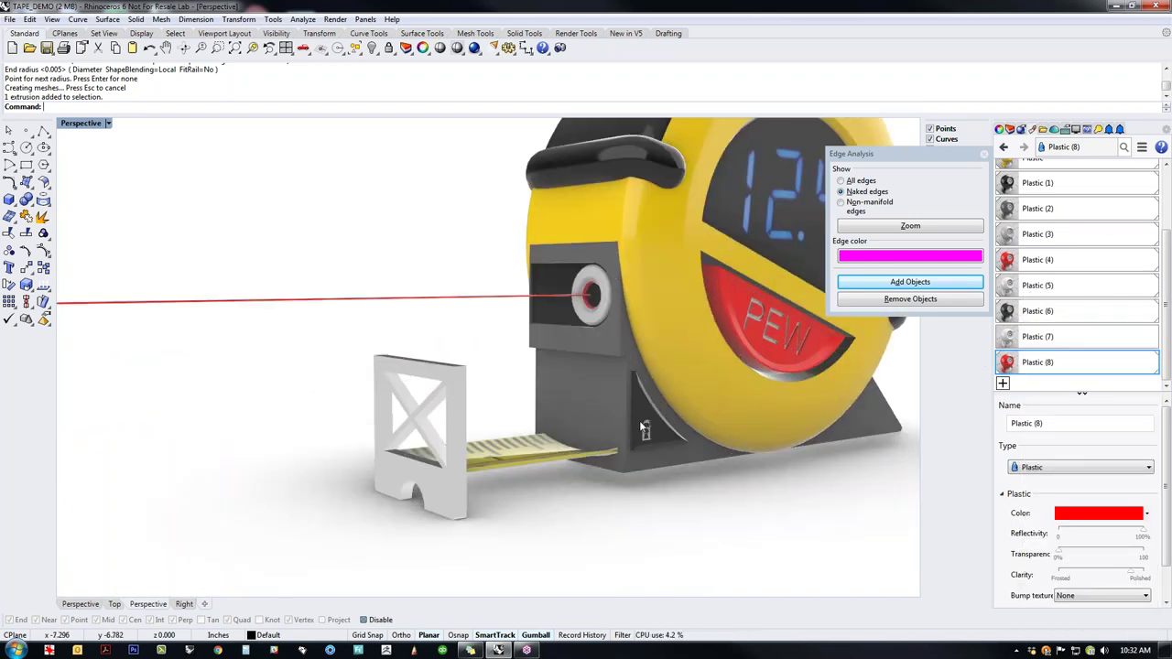
{"action": "scroll", "coordinate": [640, 420], "scroll_direction": "down", "scroll_amount": 2}
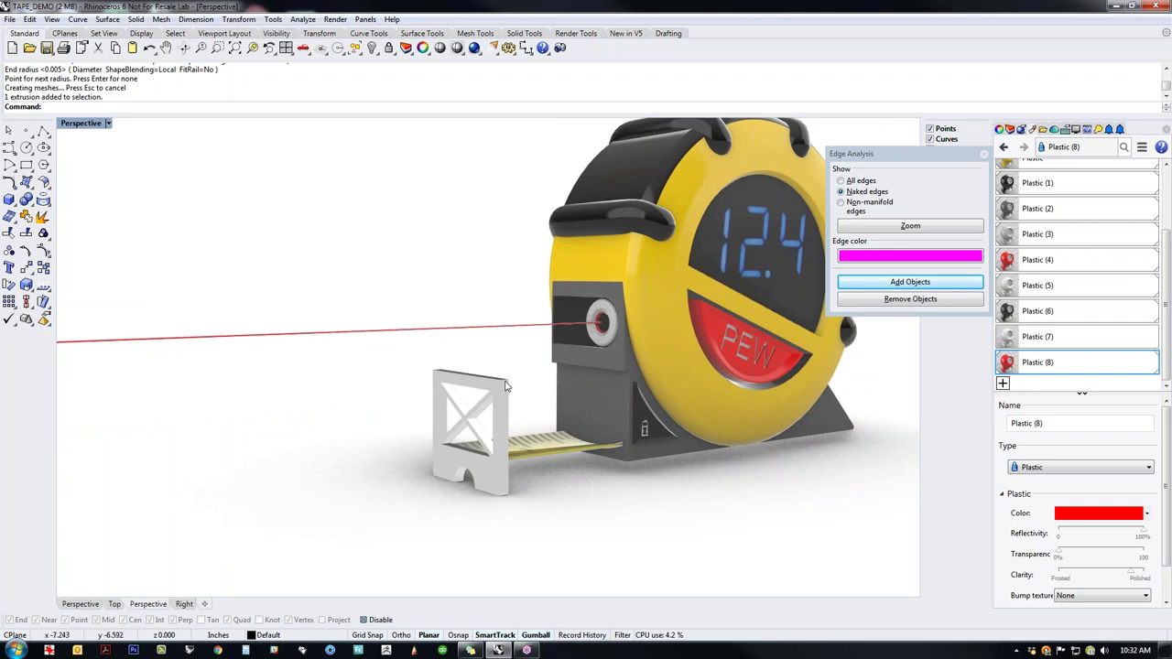
Step: Change the laser beam material's type from Plastic to Custom and bring up its Advanced Settings
{"action": "left_click_drag", "start_coordinate": [1165, 521], "coordinate": [1170, 579]}
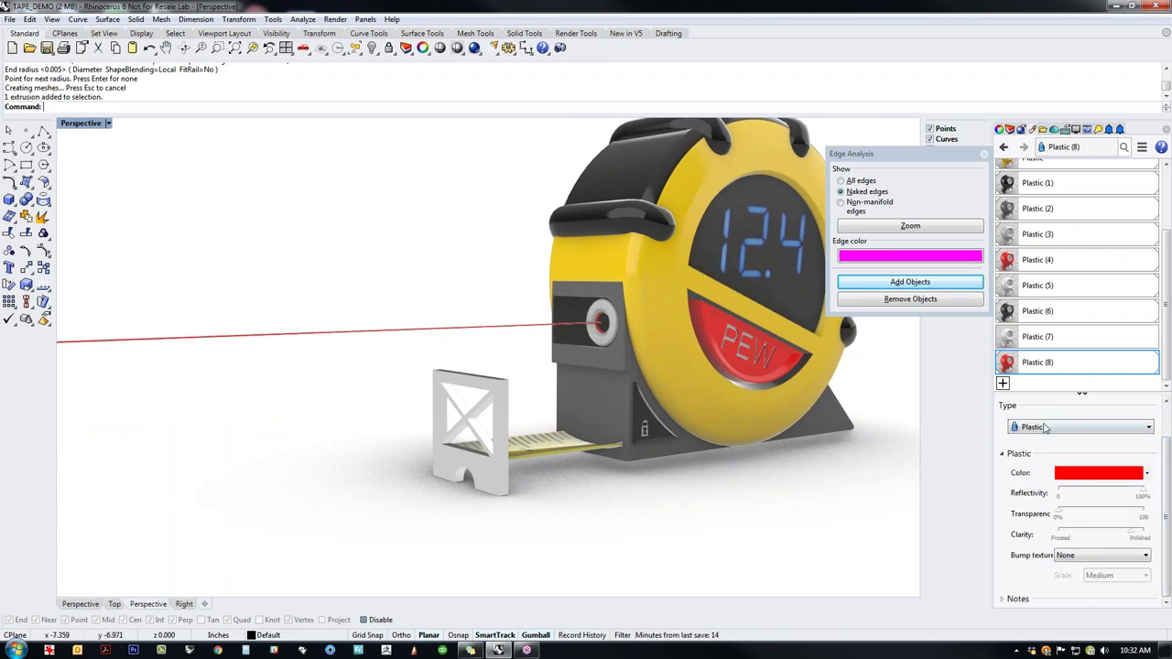
{"action": "left_click", "coordinate": [1044, 428]}
{"action": "left_click", "coordinate": [1046, 451]}
{"action": "left_click", "coordinate": [1041, 468]}
{"action": "scroll", "coordinate": [1040, 472], "scroll_direction": "up", "scroll_amount": 2}
{"action": "left_click", "coordinate": [1037, 477]}
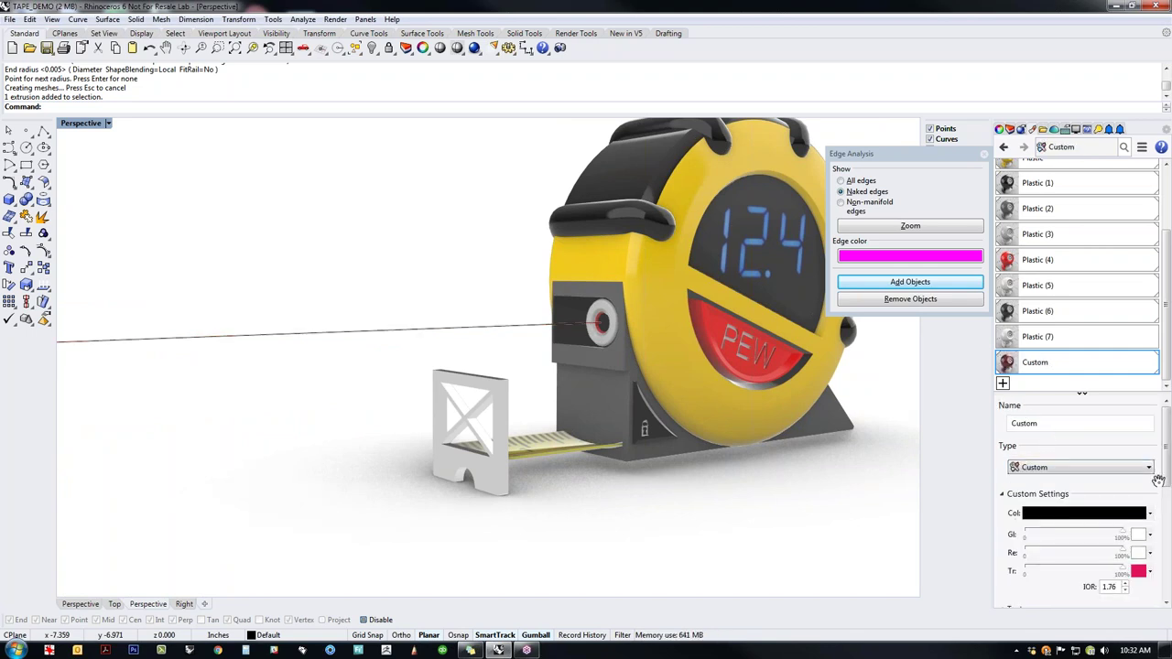
{"action": "scroll", "coordinate": [1169, 477], "scroll_direction": "down", "scroll_amount": 5}
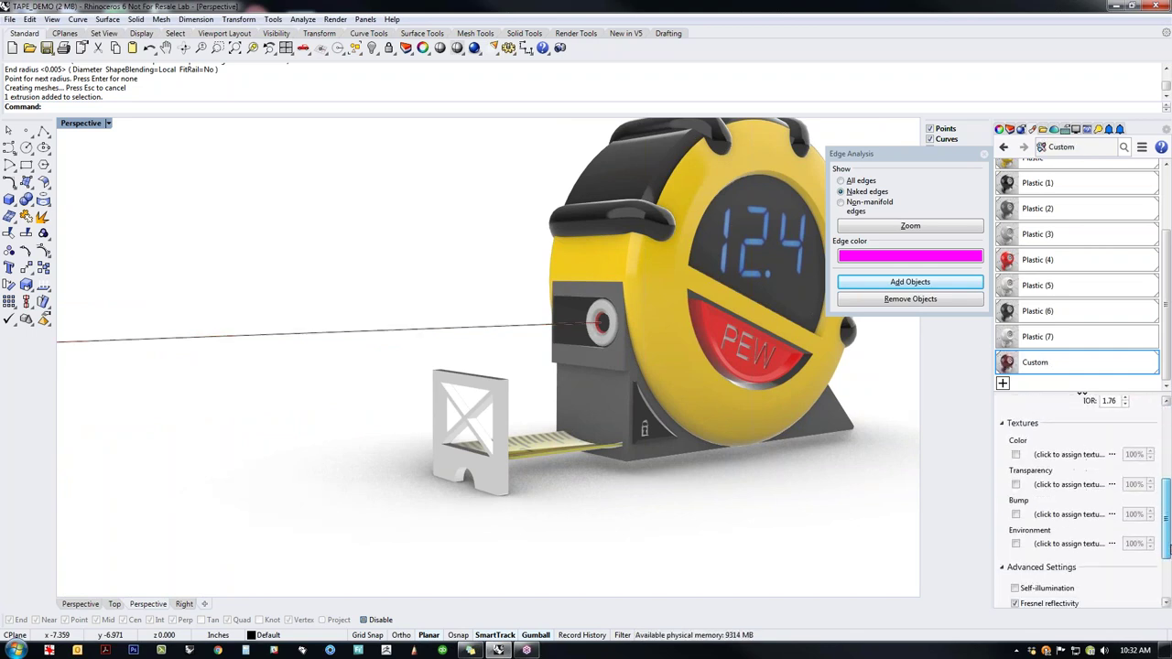
Step: Enable Self-illumination on the laser beam's Custom material and set its emission color to pure red (255, 0, 0)
{"action": "scroll", "coordinate": [1145, 577], "scroll_direction": "down", "scroll_amount": 2}
{"action": "left_click", "coordinate": [1015, 492]}
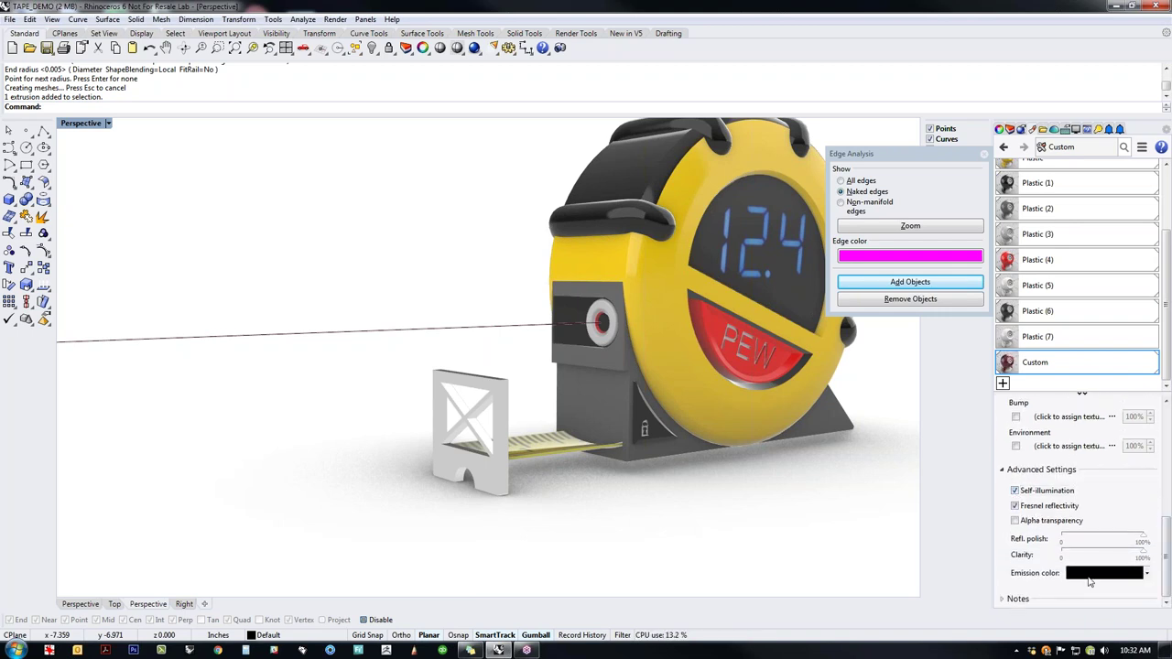
{"action": "left_click", "coordinate": [1089, 577]}
{"action": "left_click", "coordinate": [558, 346]}
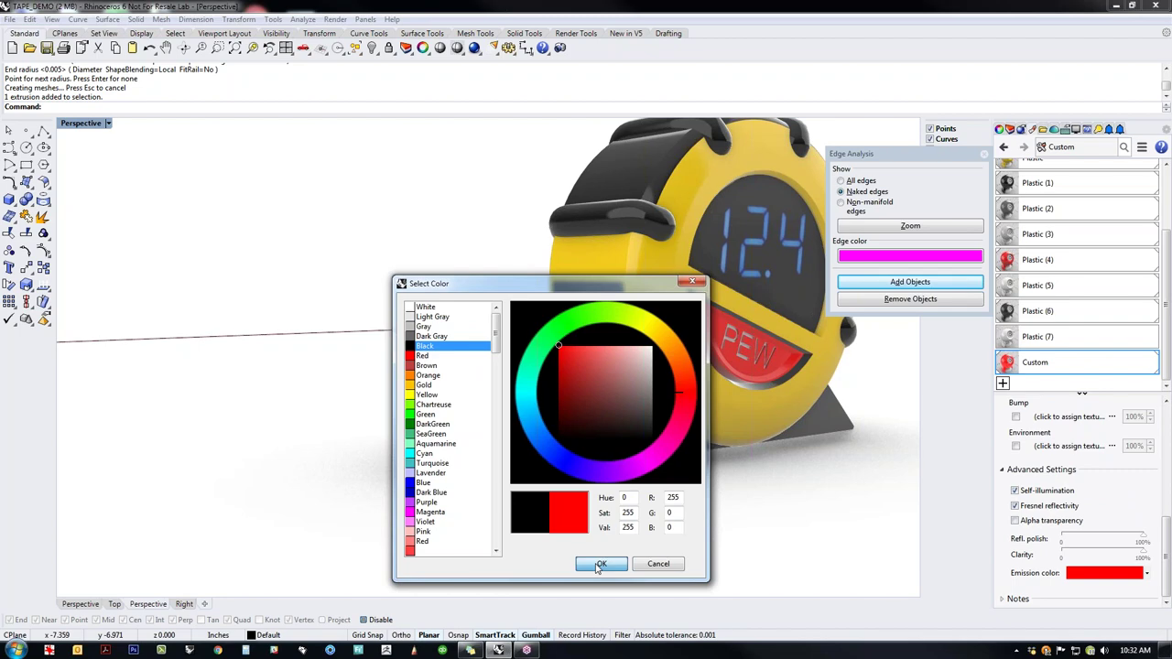
{"action": "left_click", "coordinate": [597, 566]}
Step: Examine the laser beam up close at the lens opening and against the whole tape measure in the rendered view
{"action": "right_click_drag", "start_coordinate": [500, 503], "coordinate": [518, 536]}
{"action": "scroll", "coordinate": [572, 361], "scroll_direction": "up", "scroll_amount": 10}
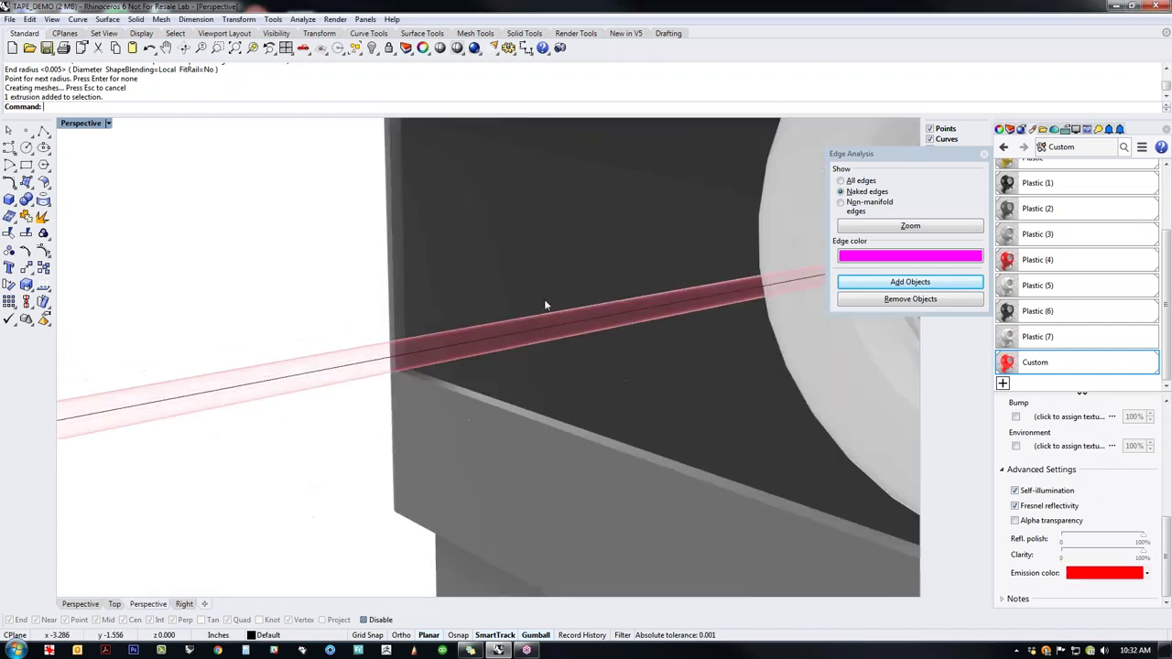
{"action": "scroll", "coordinate": [541, 310], "scroll_direction": "down", "scroll_amount": 2}
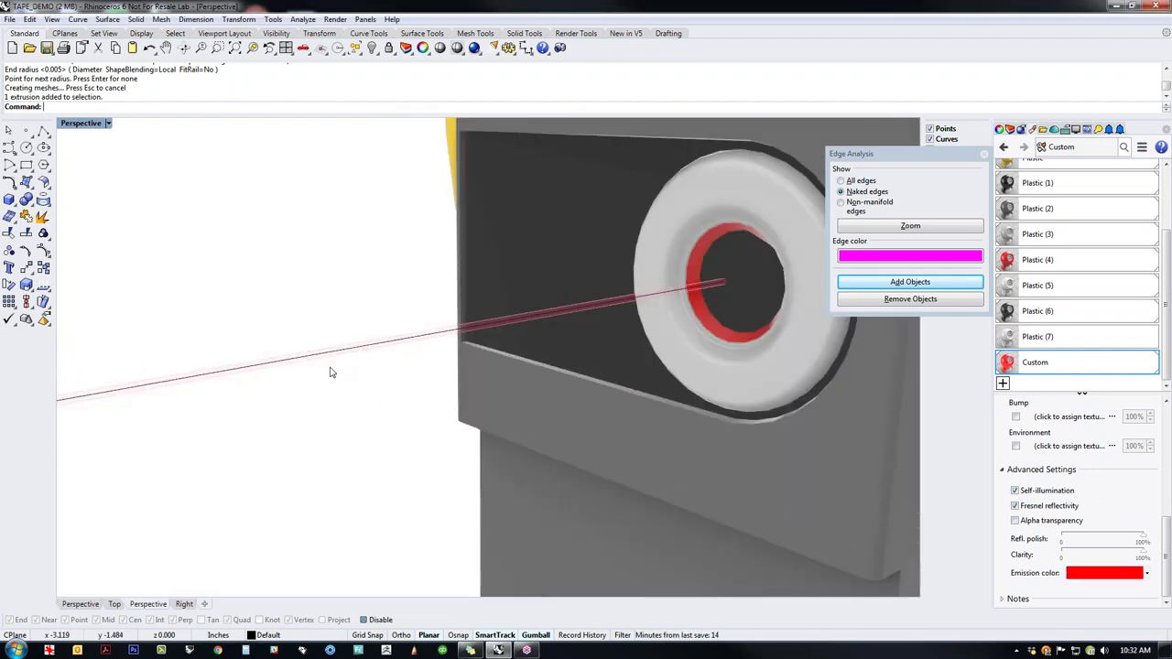
{"action": "scroll", "coordinate": [346, 410], "scroll_direction": "down", "scroll_amount": 3}
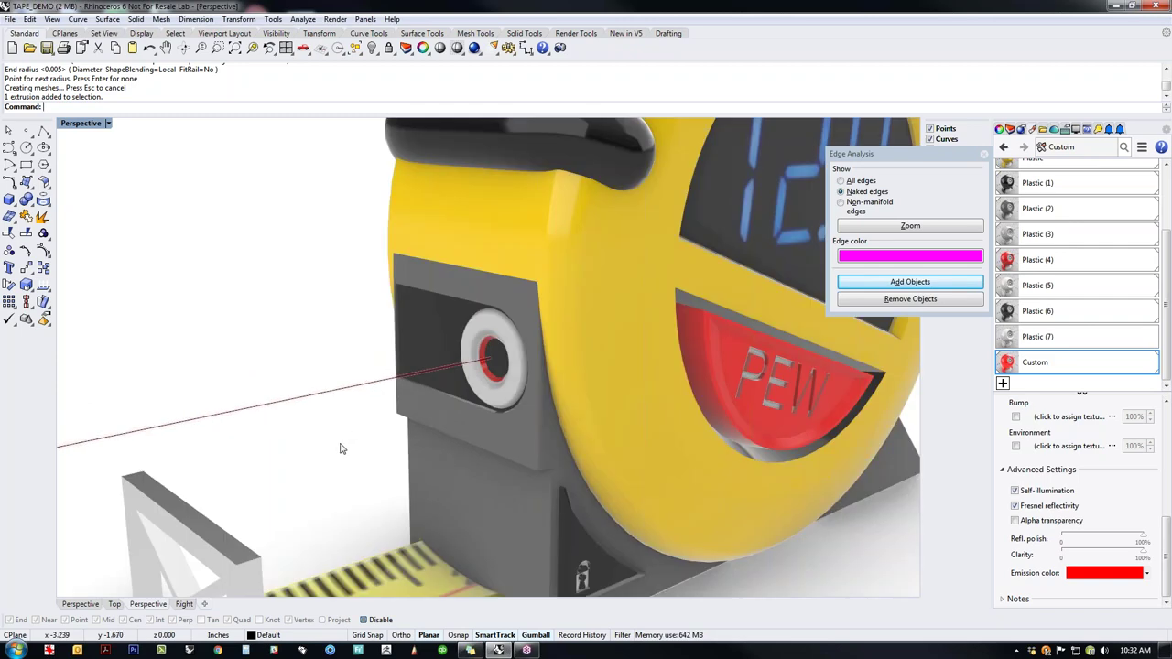
{"action": "scroll", "coordinate": [340, 446], "scroll_direction": "down", "scroll_amount": 5}
{"action": "right_click_drag", "start_coordinate": [343, 453], "coordinate": [319, 448]}
{"action": "scroll", "coordinate": [303, 437], "scroll_direction": "down", "scroll_amount": 1}
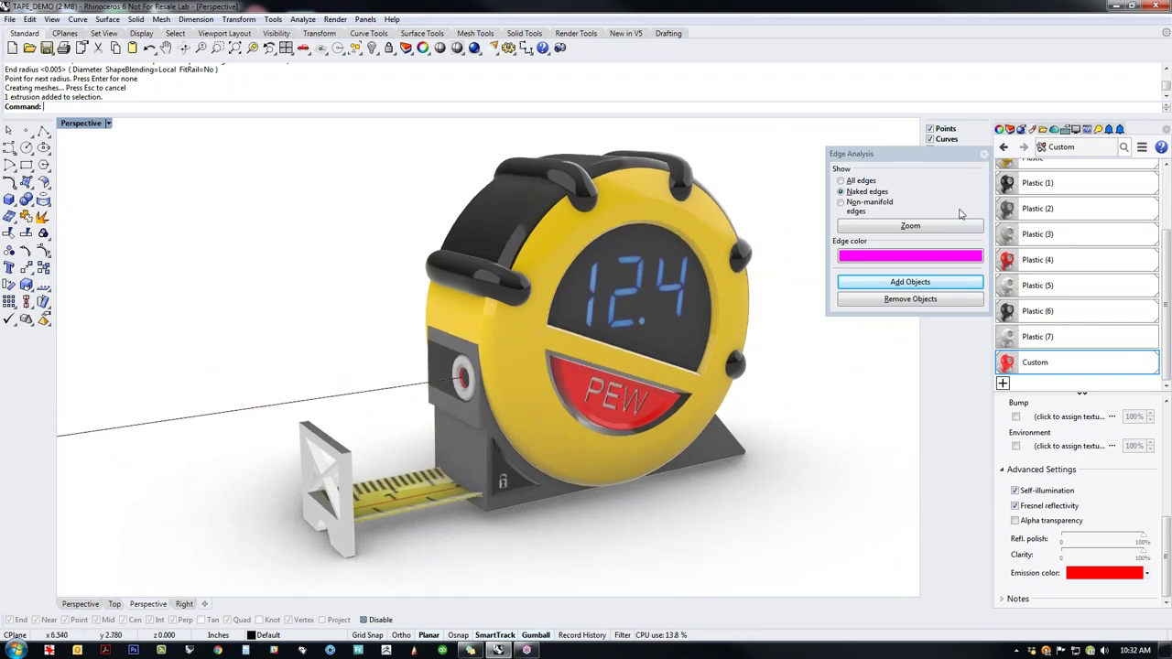
Step: Close the Edge Analysis and set the Perspective viewport's display mode to Raytraced
{"action": "left_click", "coordinate": [983, 154]}
{"action": "left_click", "coordinate": [87, 124]}
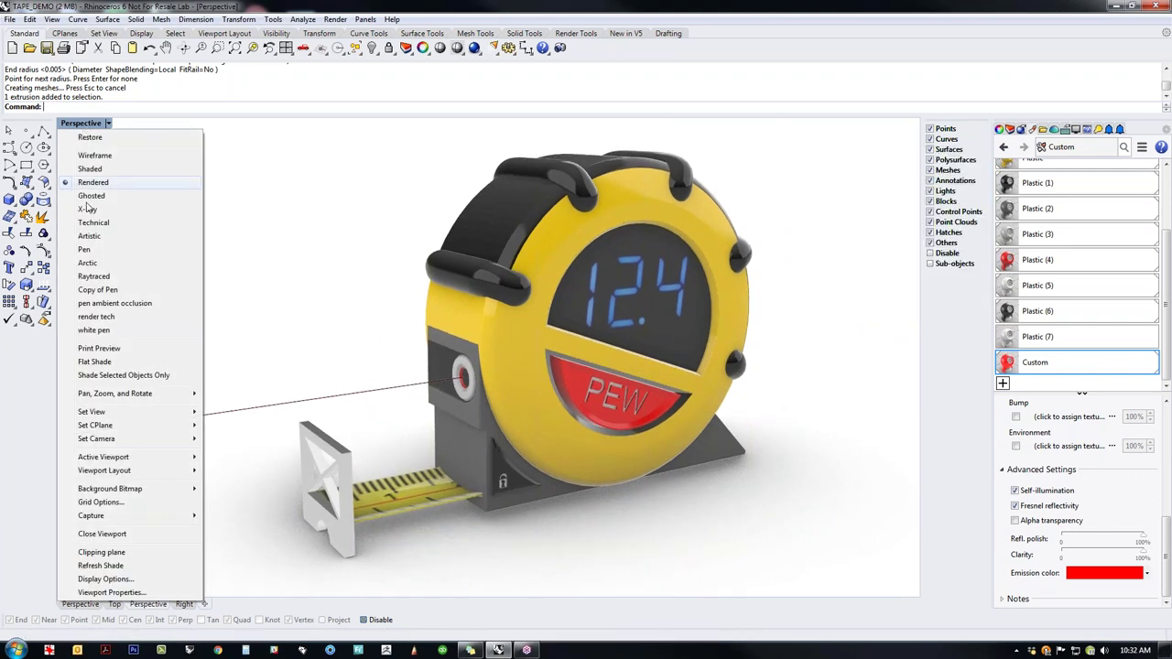
{"action": "left_click", "coordinate": [94, 277]}
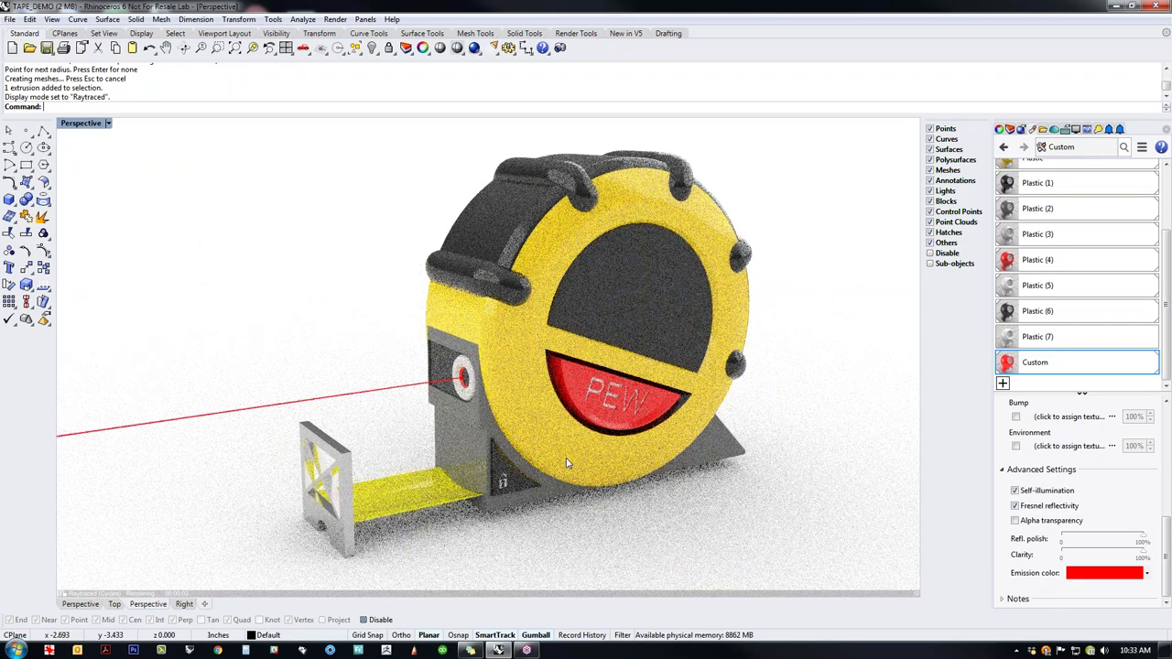
Step: Examine the raytraced tape measure and its glowing laser beam from the side, the rear and the front
{"action": "right_click_drag", "start_coordinate": [578, 464], "coordinate": [527, 509]}
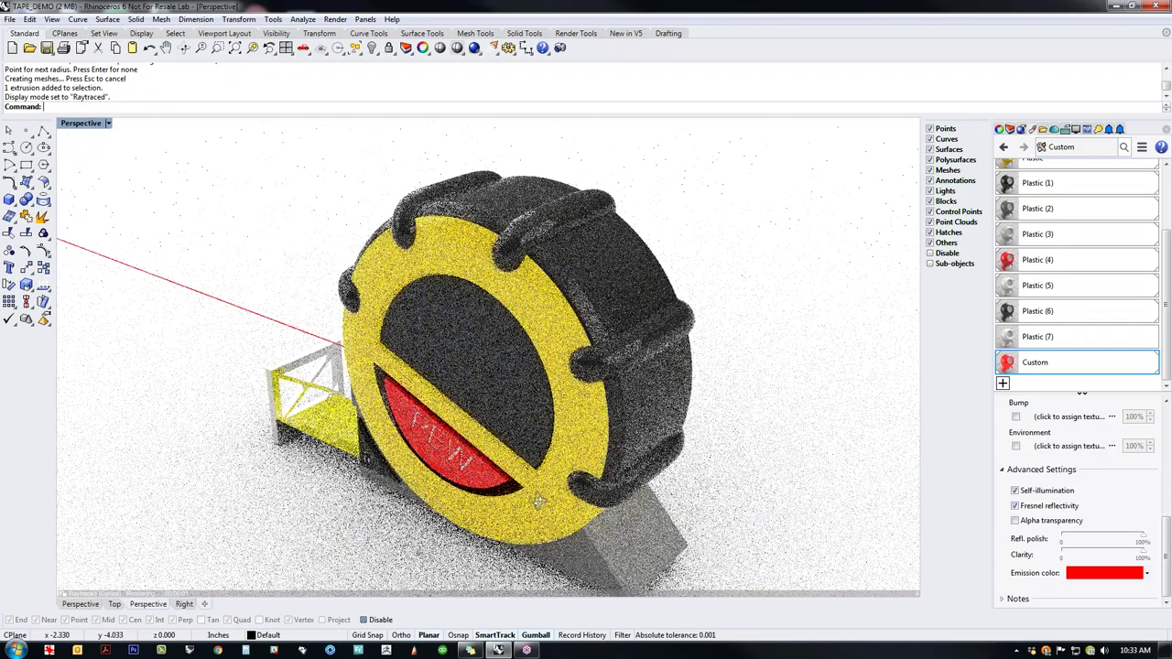
{"action": "right_click_drag", "start_coordinate": [412, 535], "coordinate": [302, 570]}
{"action": "right_click_drag", "start_coordinate": [570, 485], "coordinate": [565, 486]}
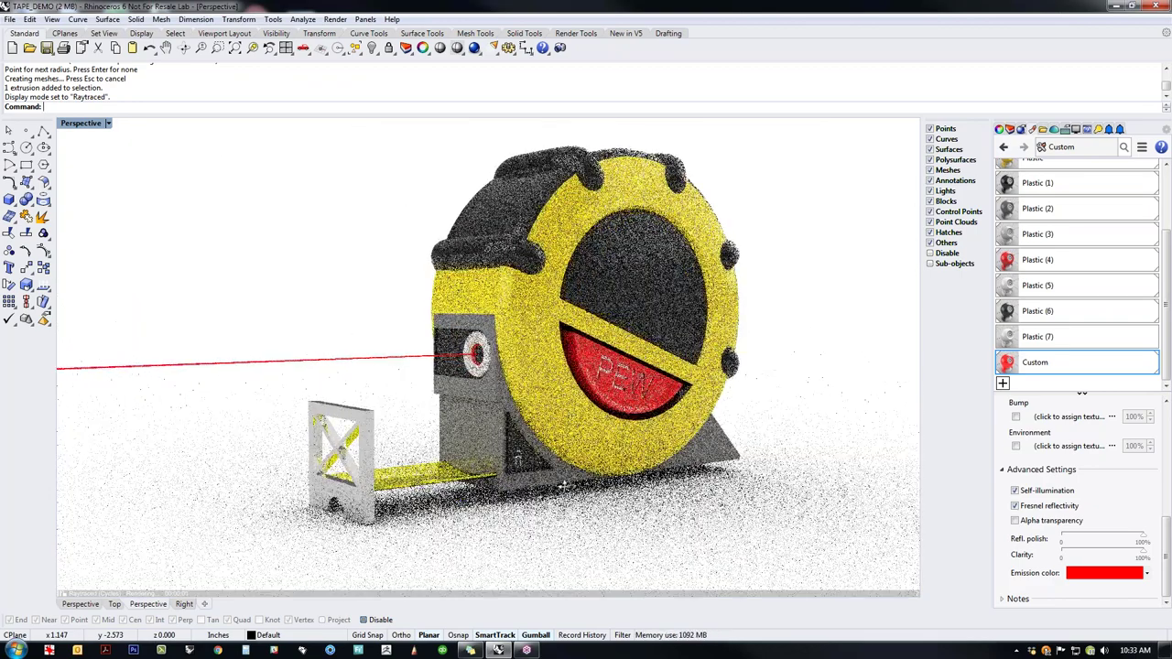
{"action": "right_click_drag", "start_coordinate": [605, 524], "coordinate": [496, 491], "text": "shift"}
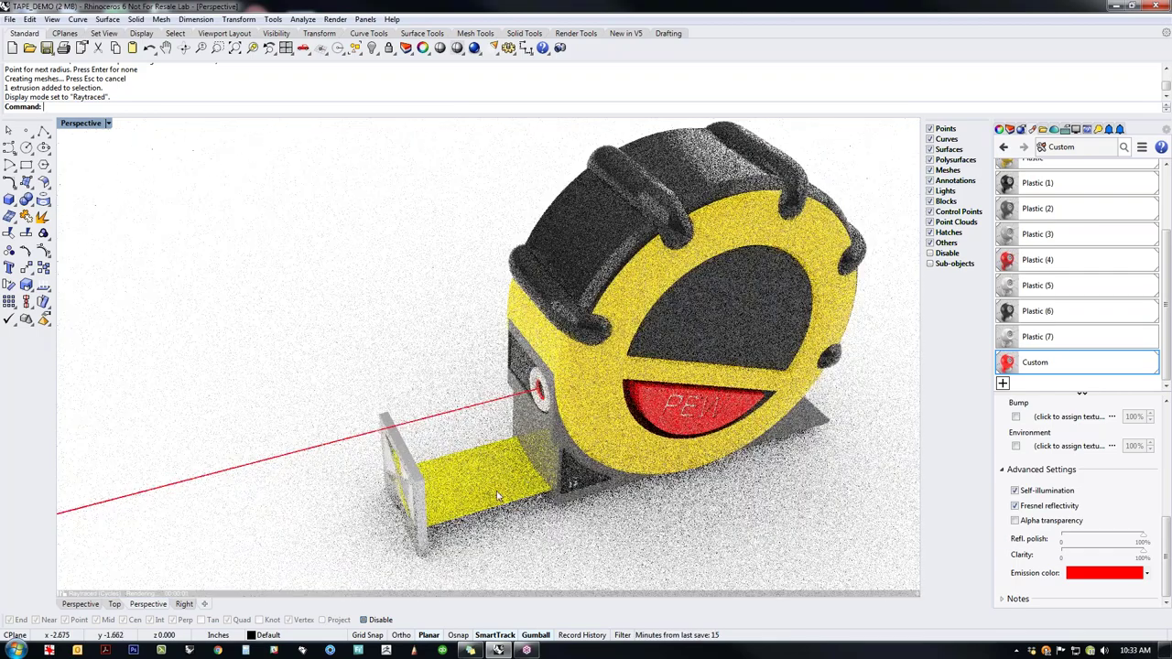
{"action": "mouse_move", "coordinate": [628, 537]}
{"action": "right_mouse_down"}
{"action": "mouse_move", "coordinate": [560, 478]}
{"action": "mouse_move", "coordinate": [631, 523]}
{"action": "right_mouse_up"}
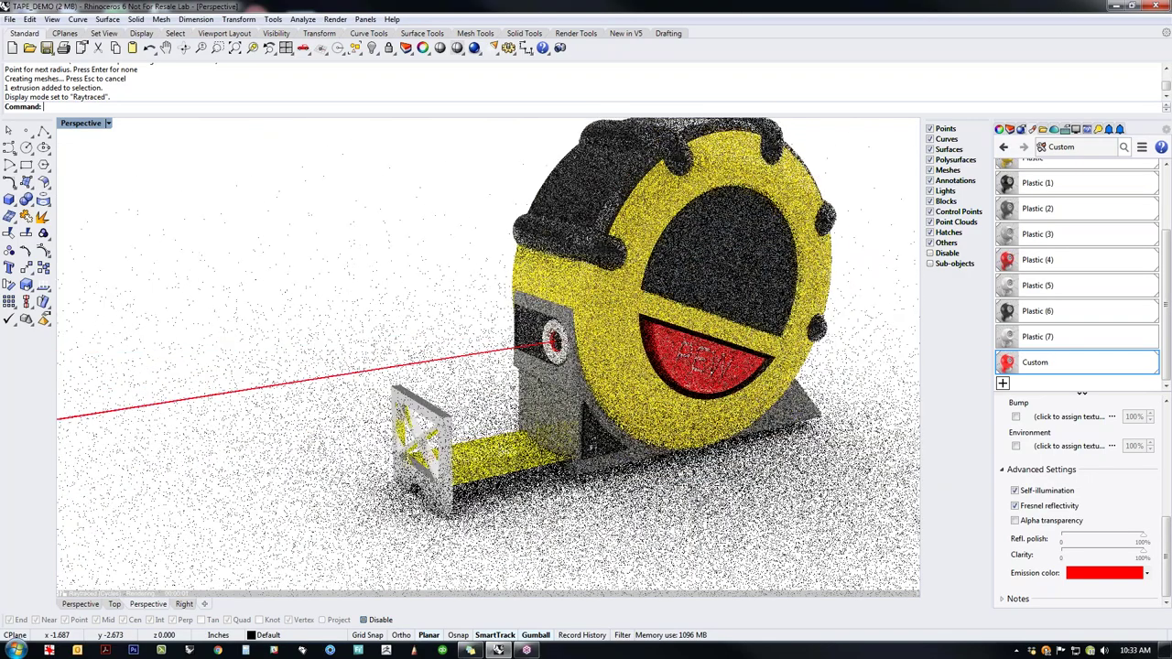
{"action": "right_click_drag", "start_coordinate": [733, 529], "coordinate": [769, 563], "text": "shift"}
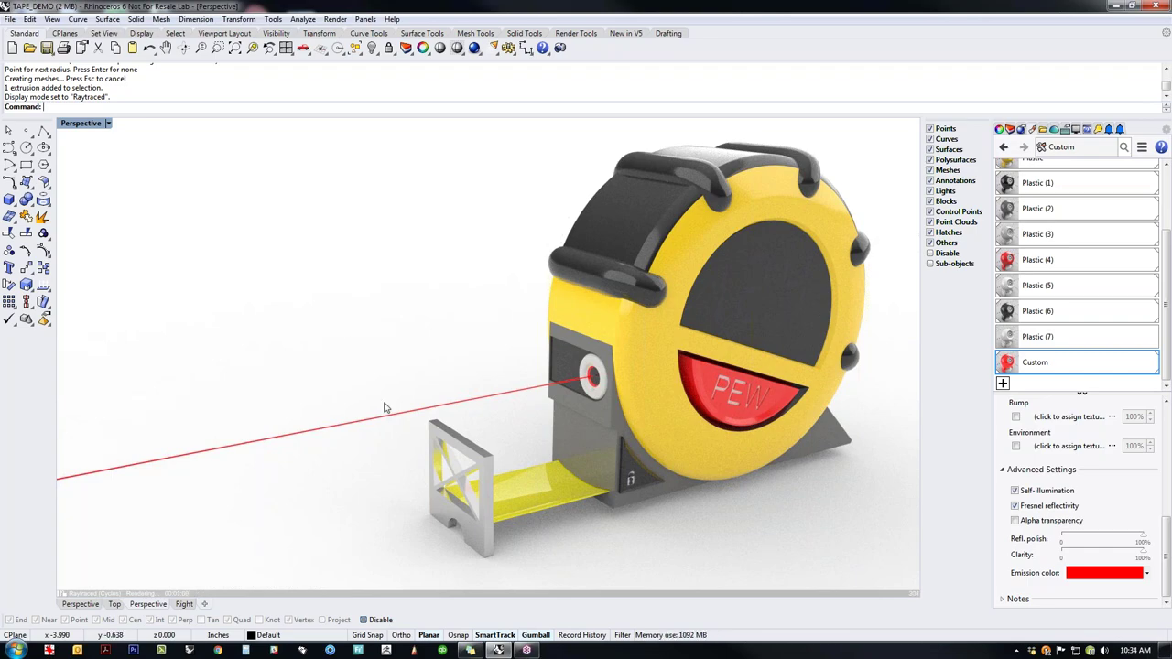
{"action": "right_click_drag", "start_coordinate": [384, 407], "coordinate": [484, 379]}
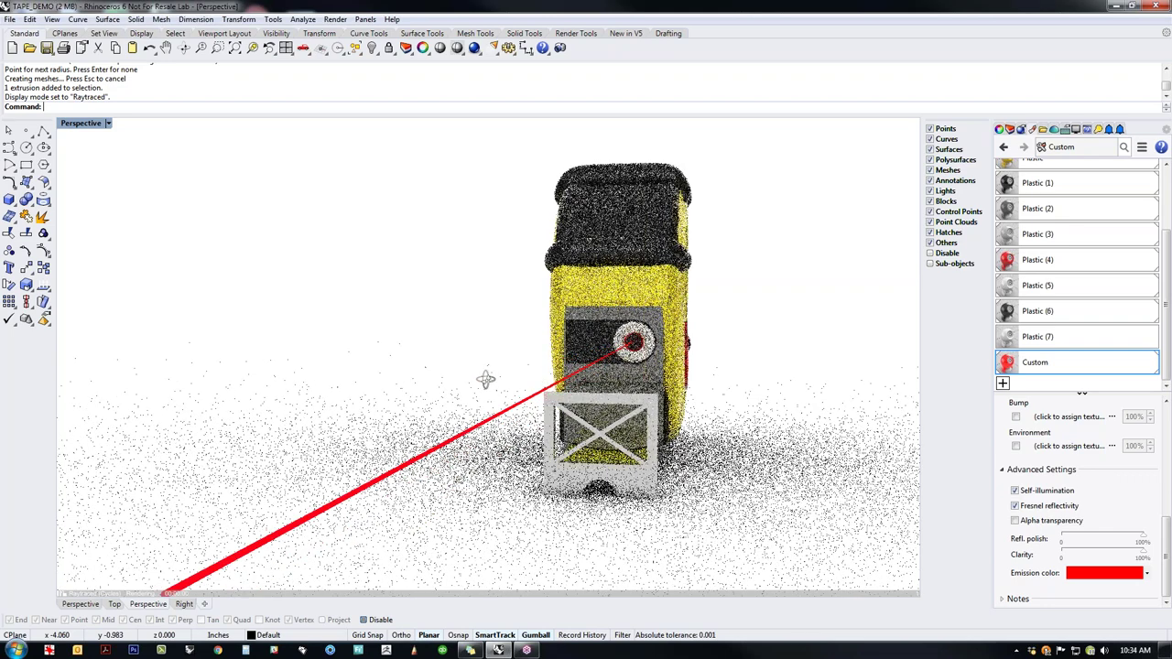